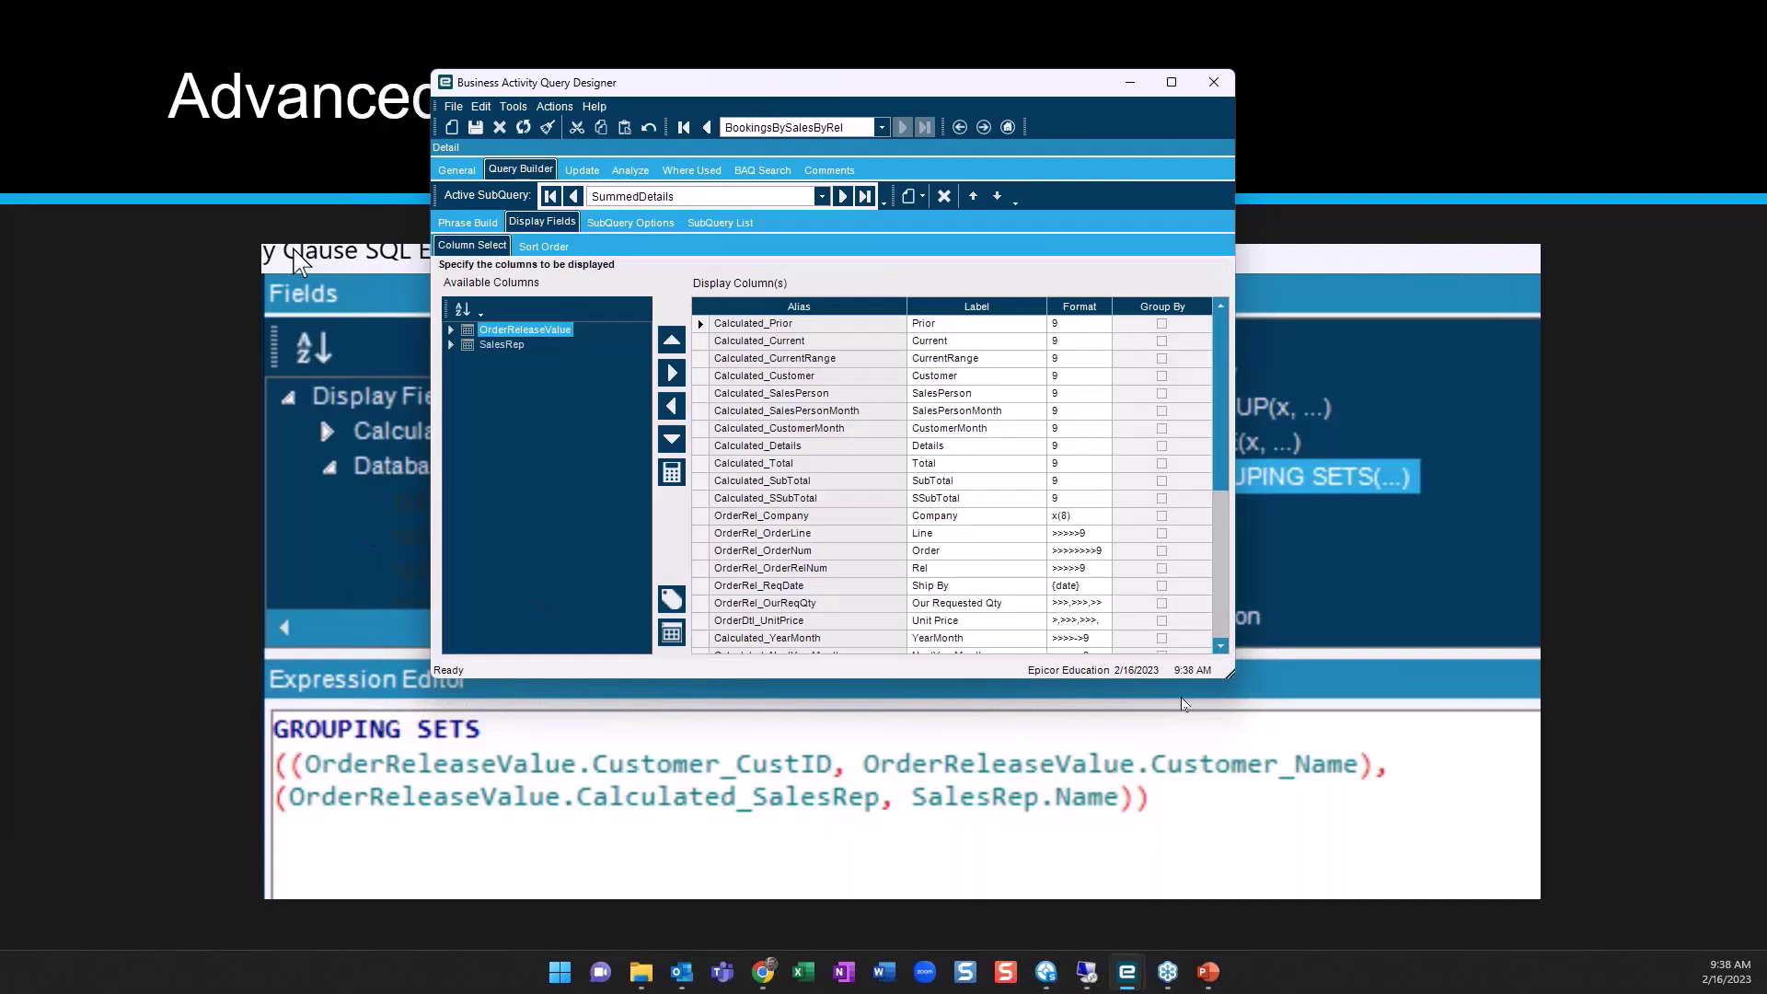
pyautogui.moveTo(1233, 676); pyautogui.dragTo(1500, 840)
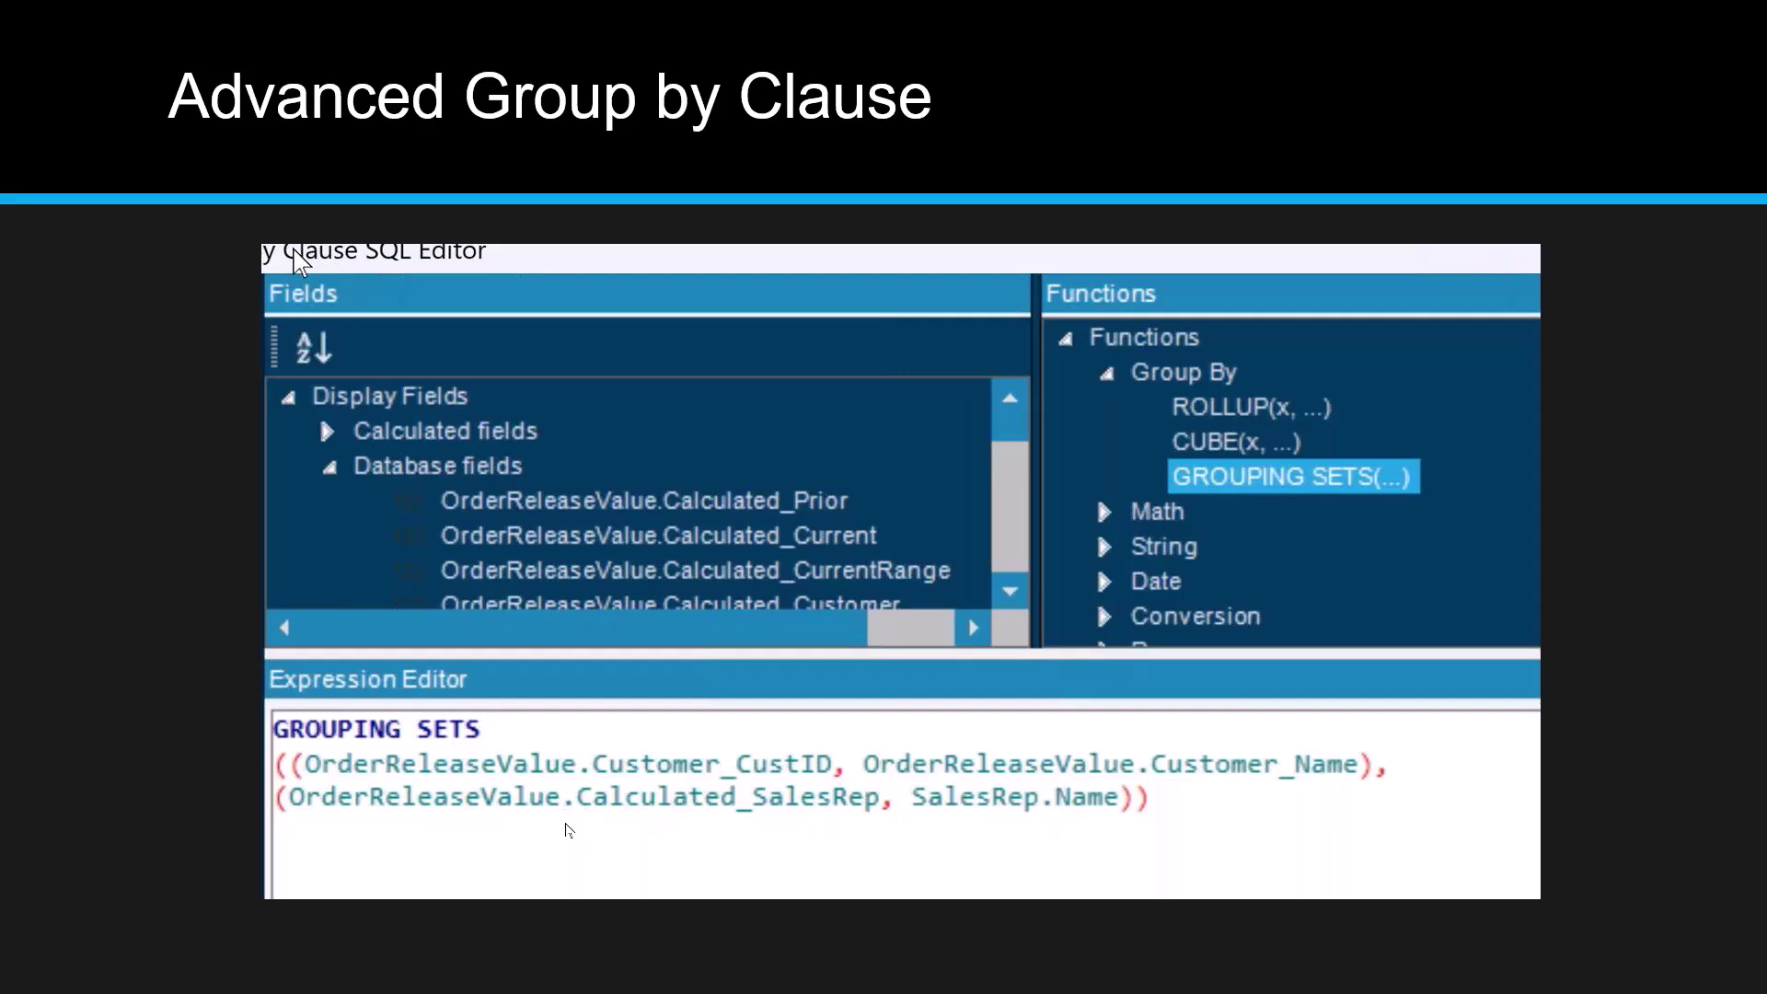
pyautogui.click(563, 572)
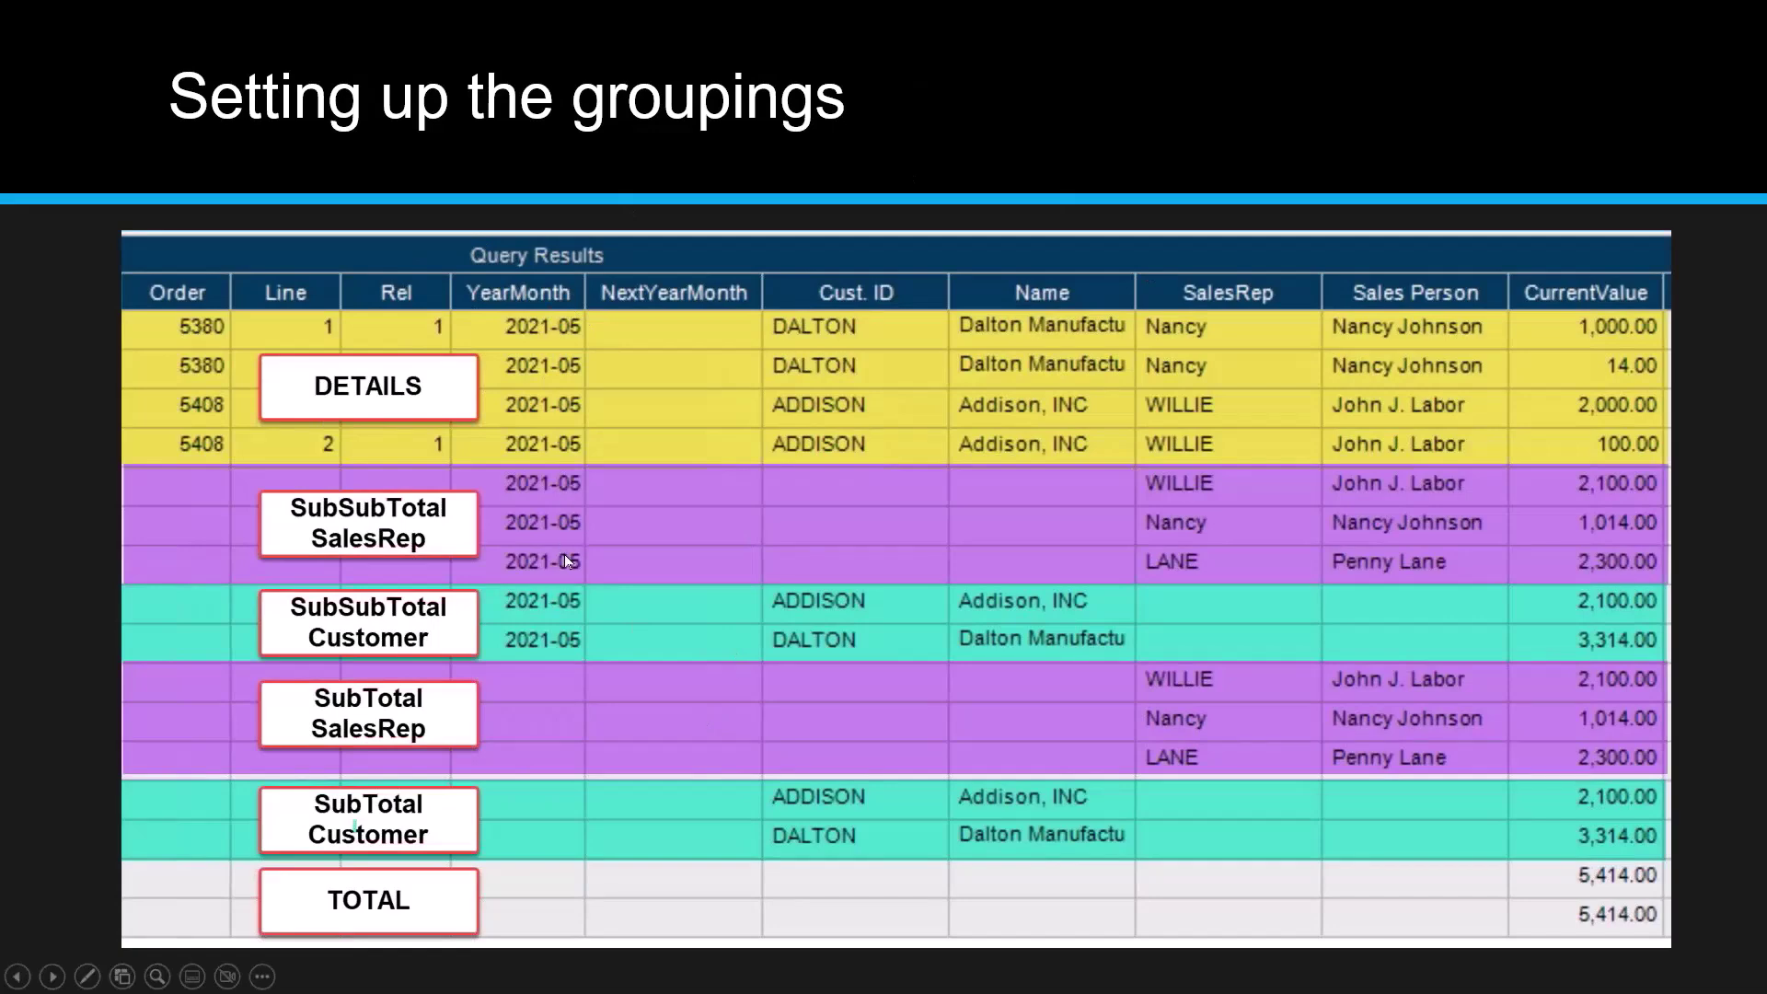
pyautogui.click(1325, 534)
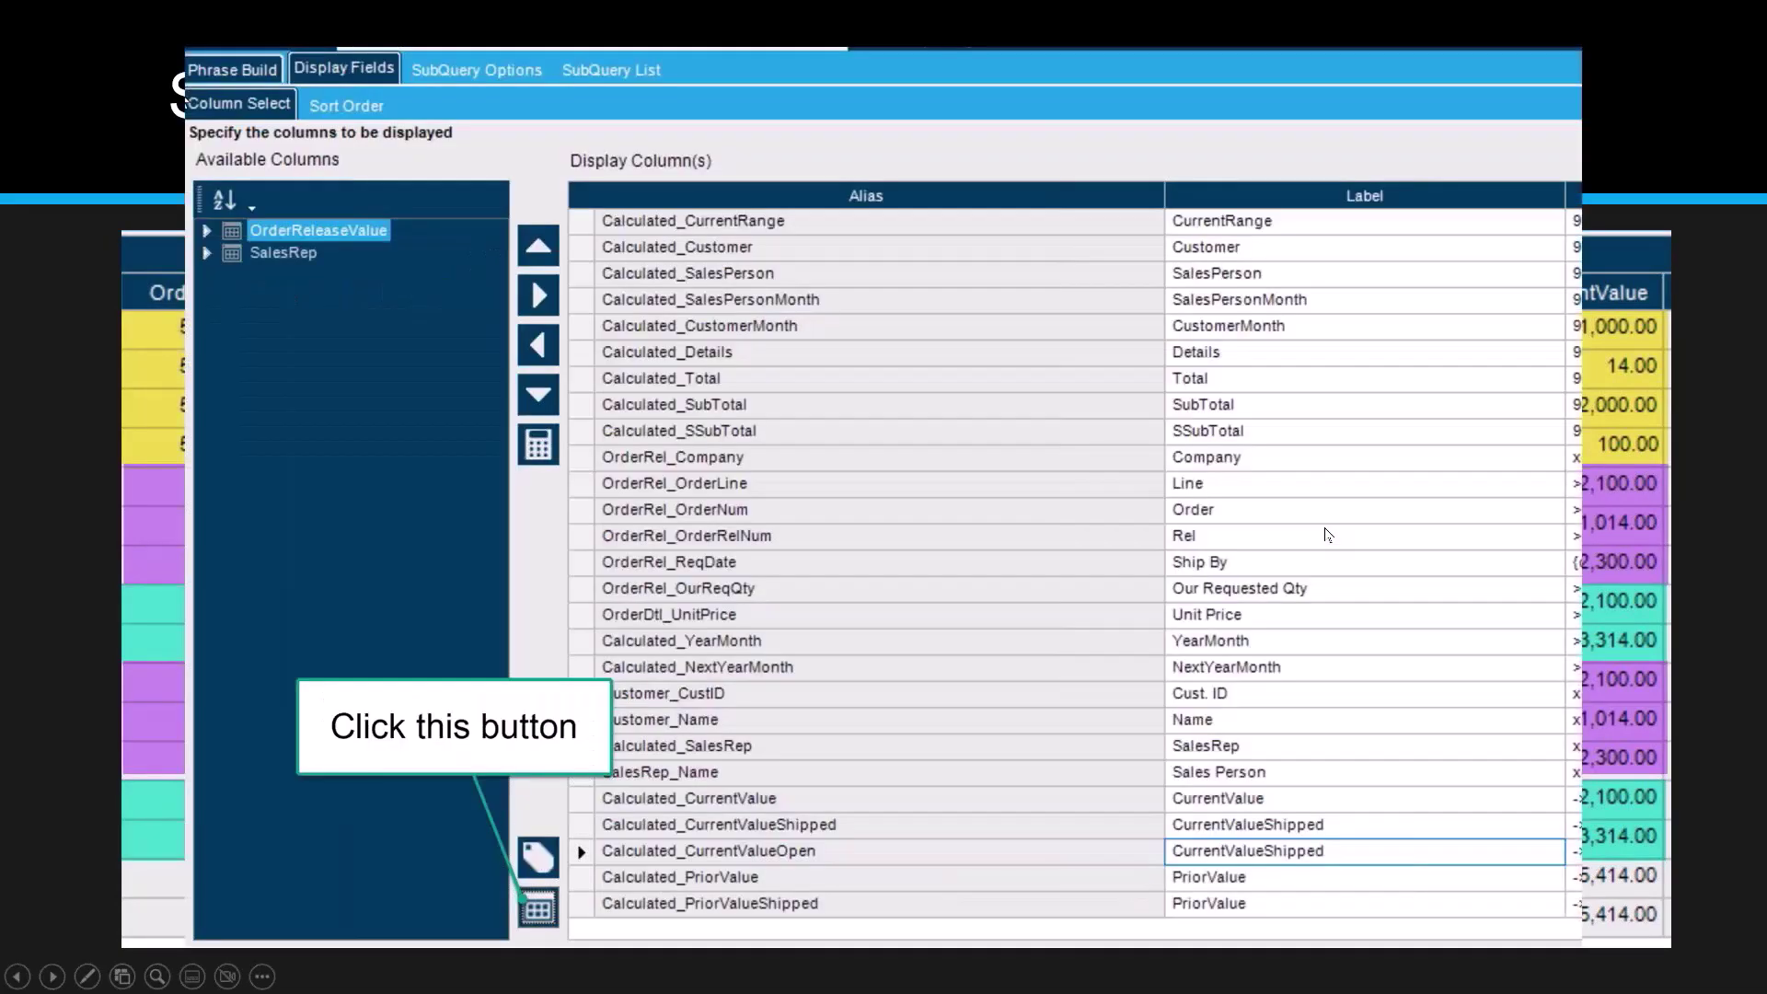
pyautogui.click(874, 622)
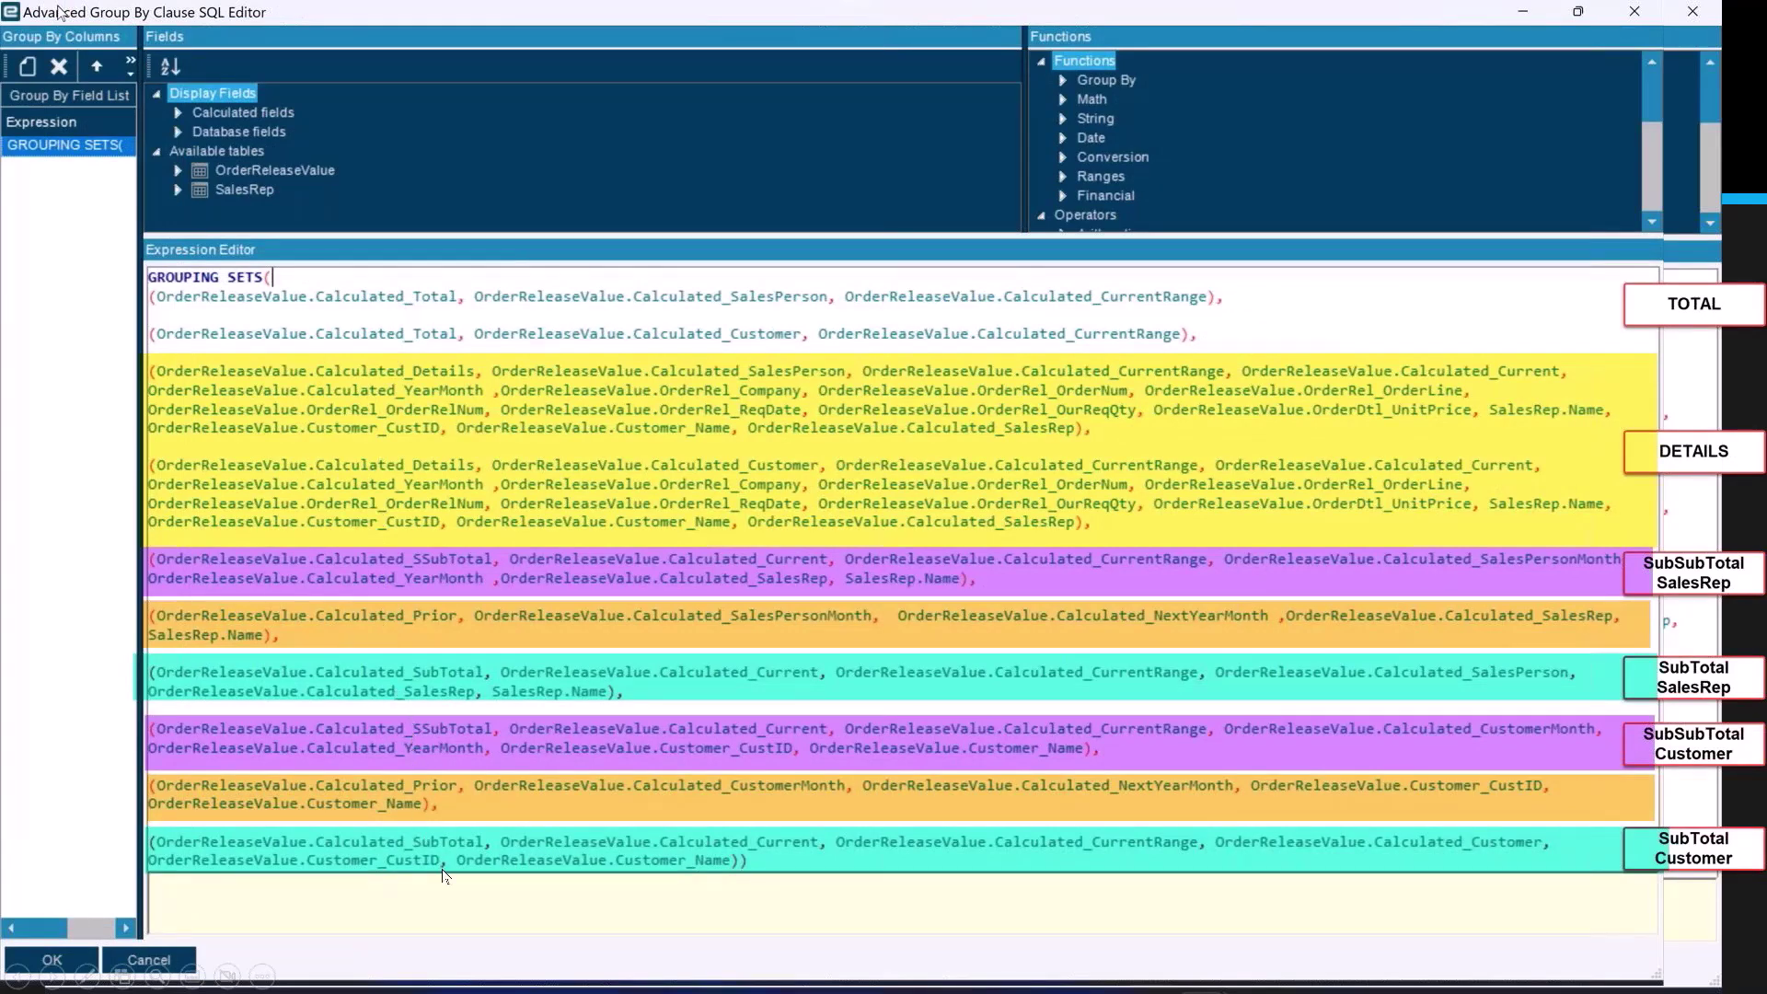
pyautogui.click(616, 518)
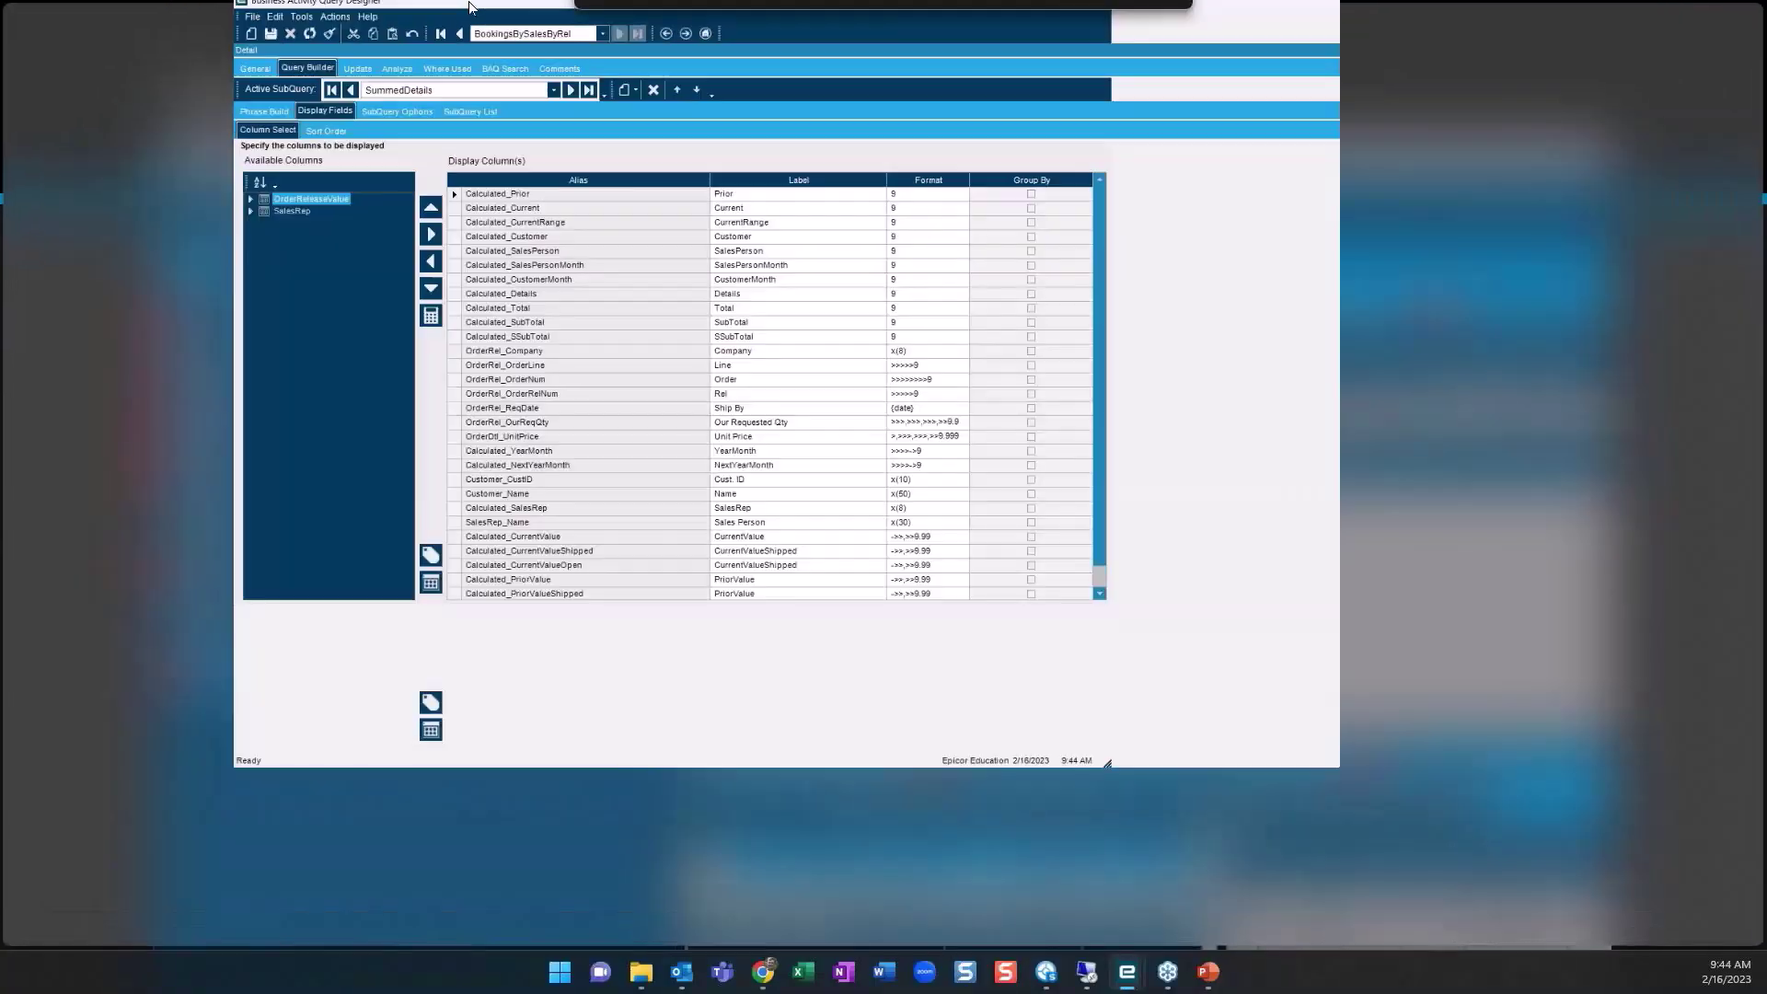
# Maximize the query designer and review the calculated fields of the SummedDetails and Current subqueries
pyautogui.moveTo(470, 7); pyautogui.dragTo(469, 3)
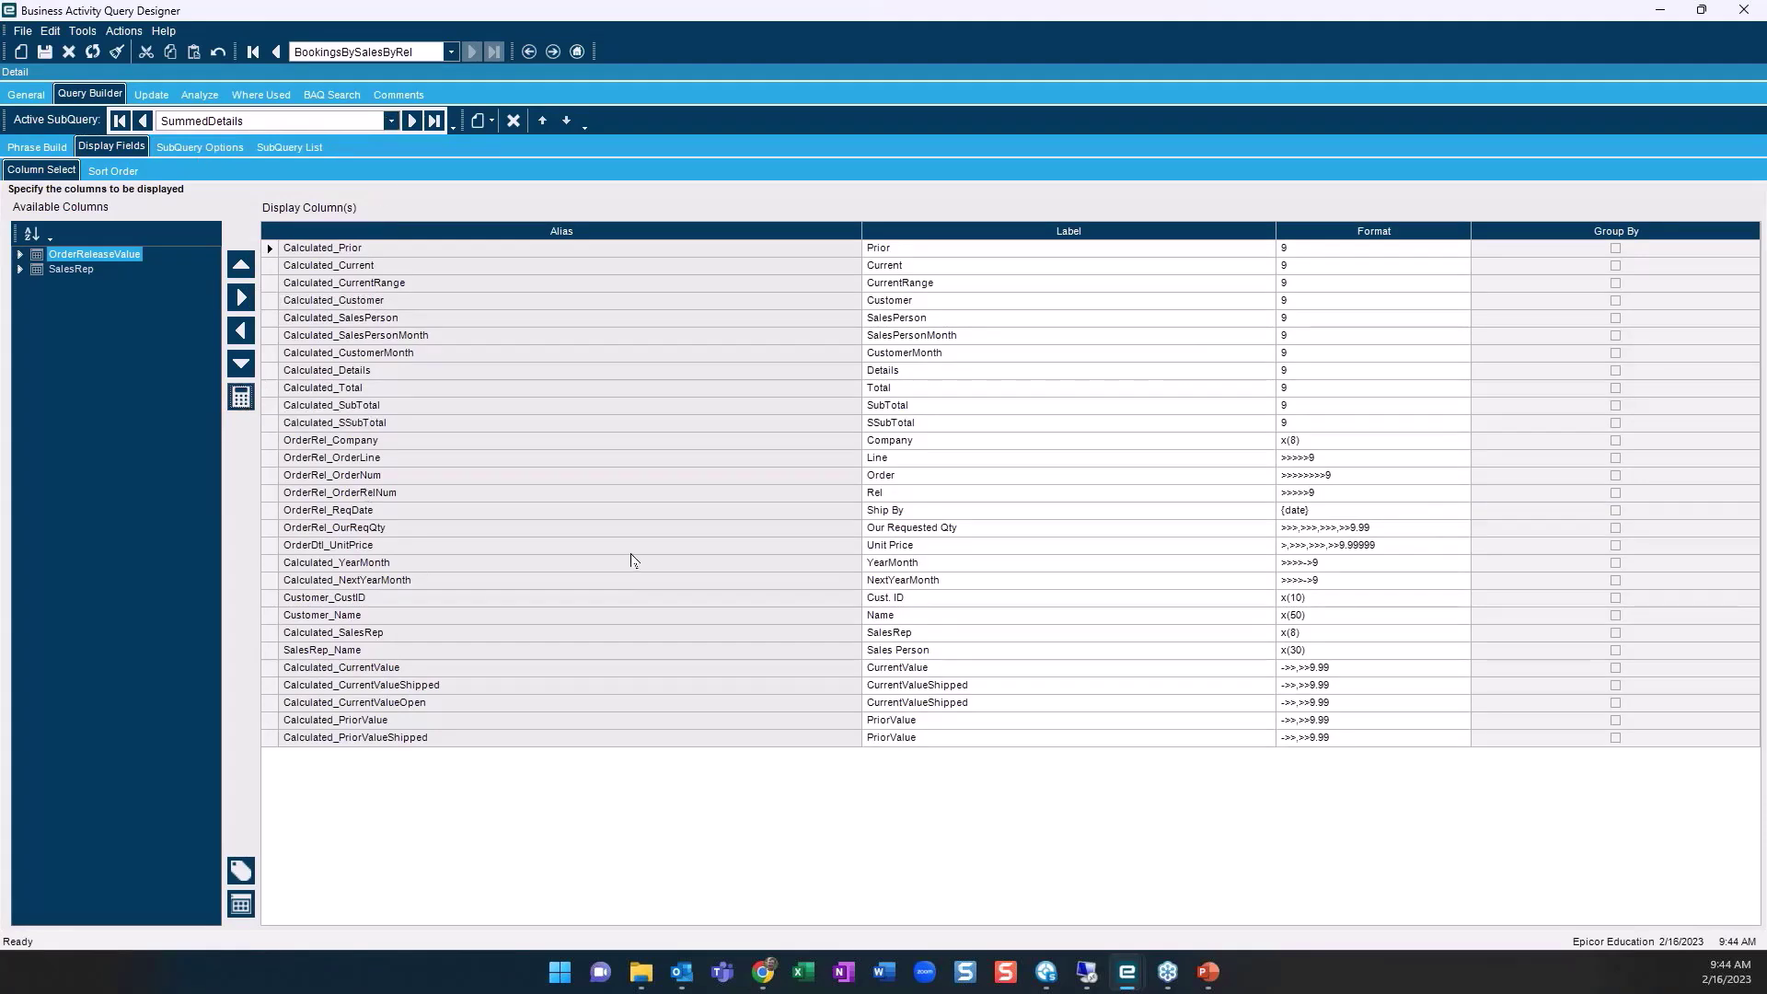
pyautogui.doubleClick(708, 504)
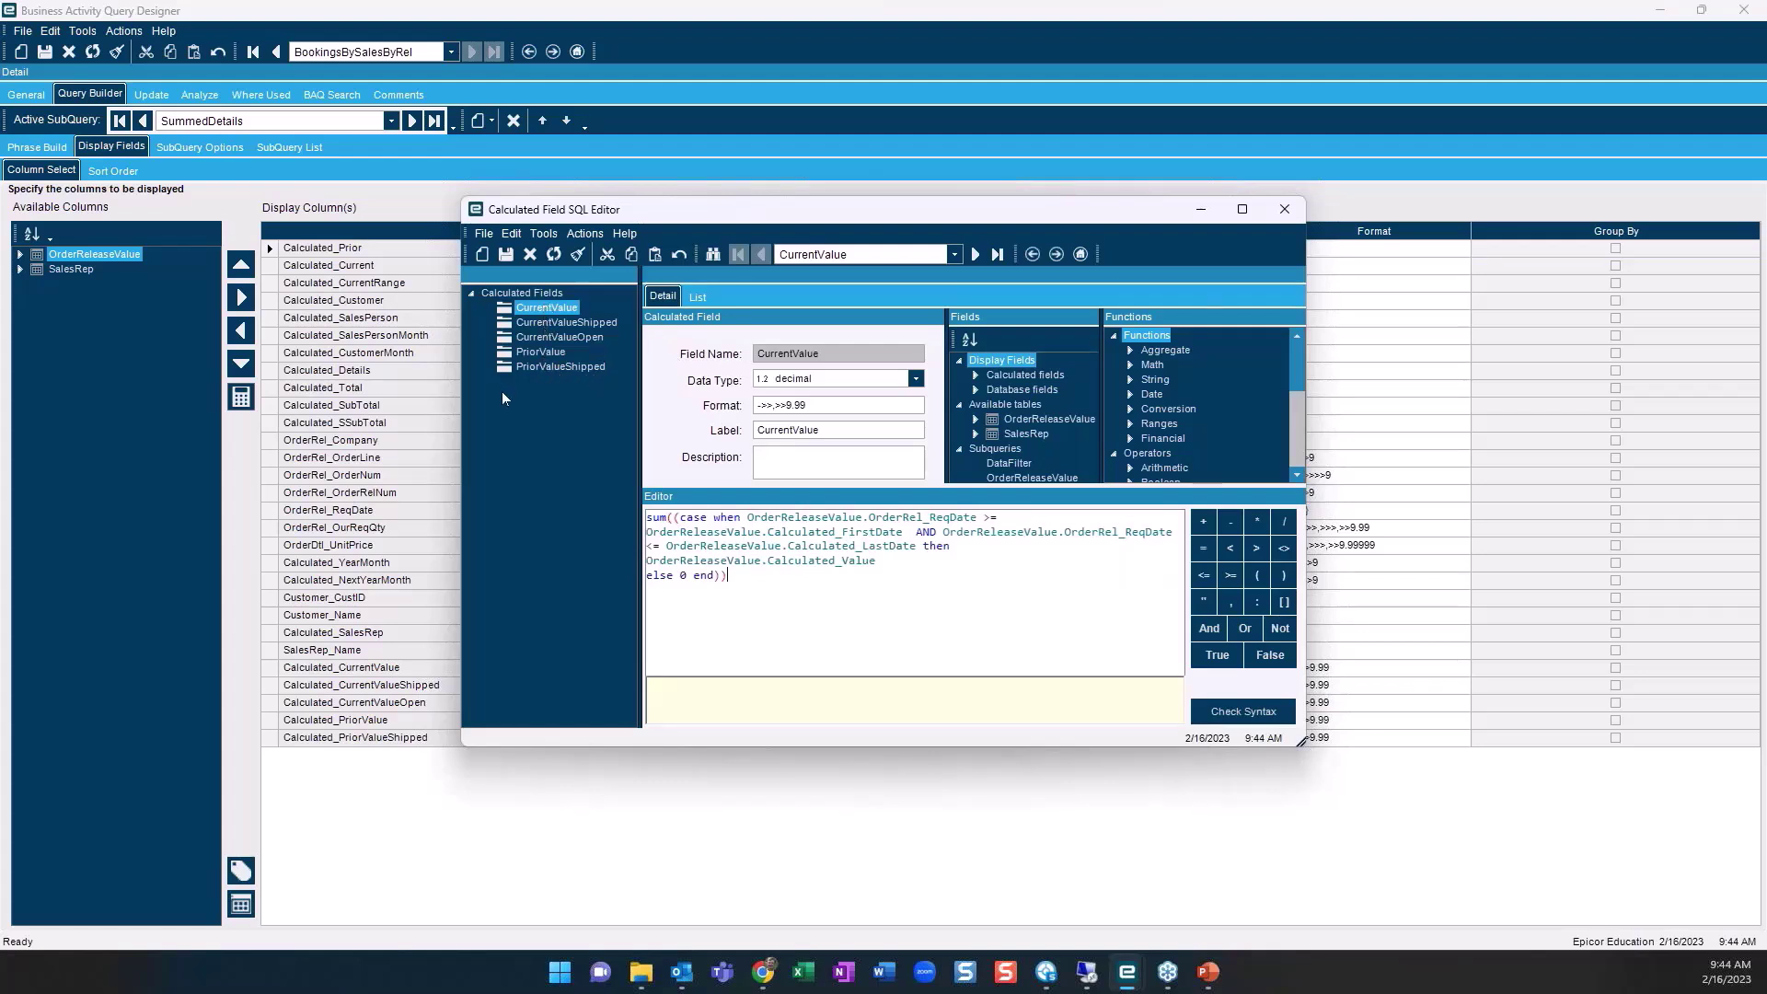
pyautogui.click(1275, 212)
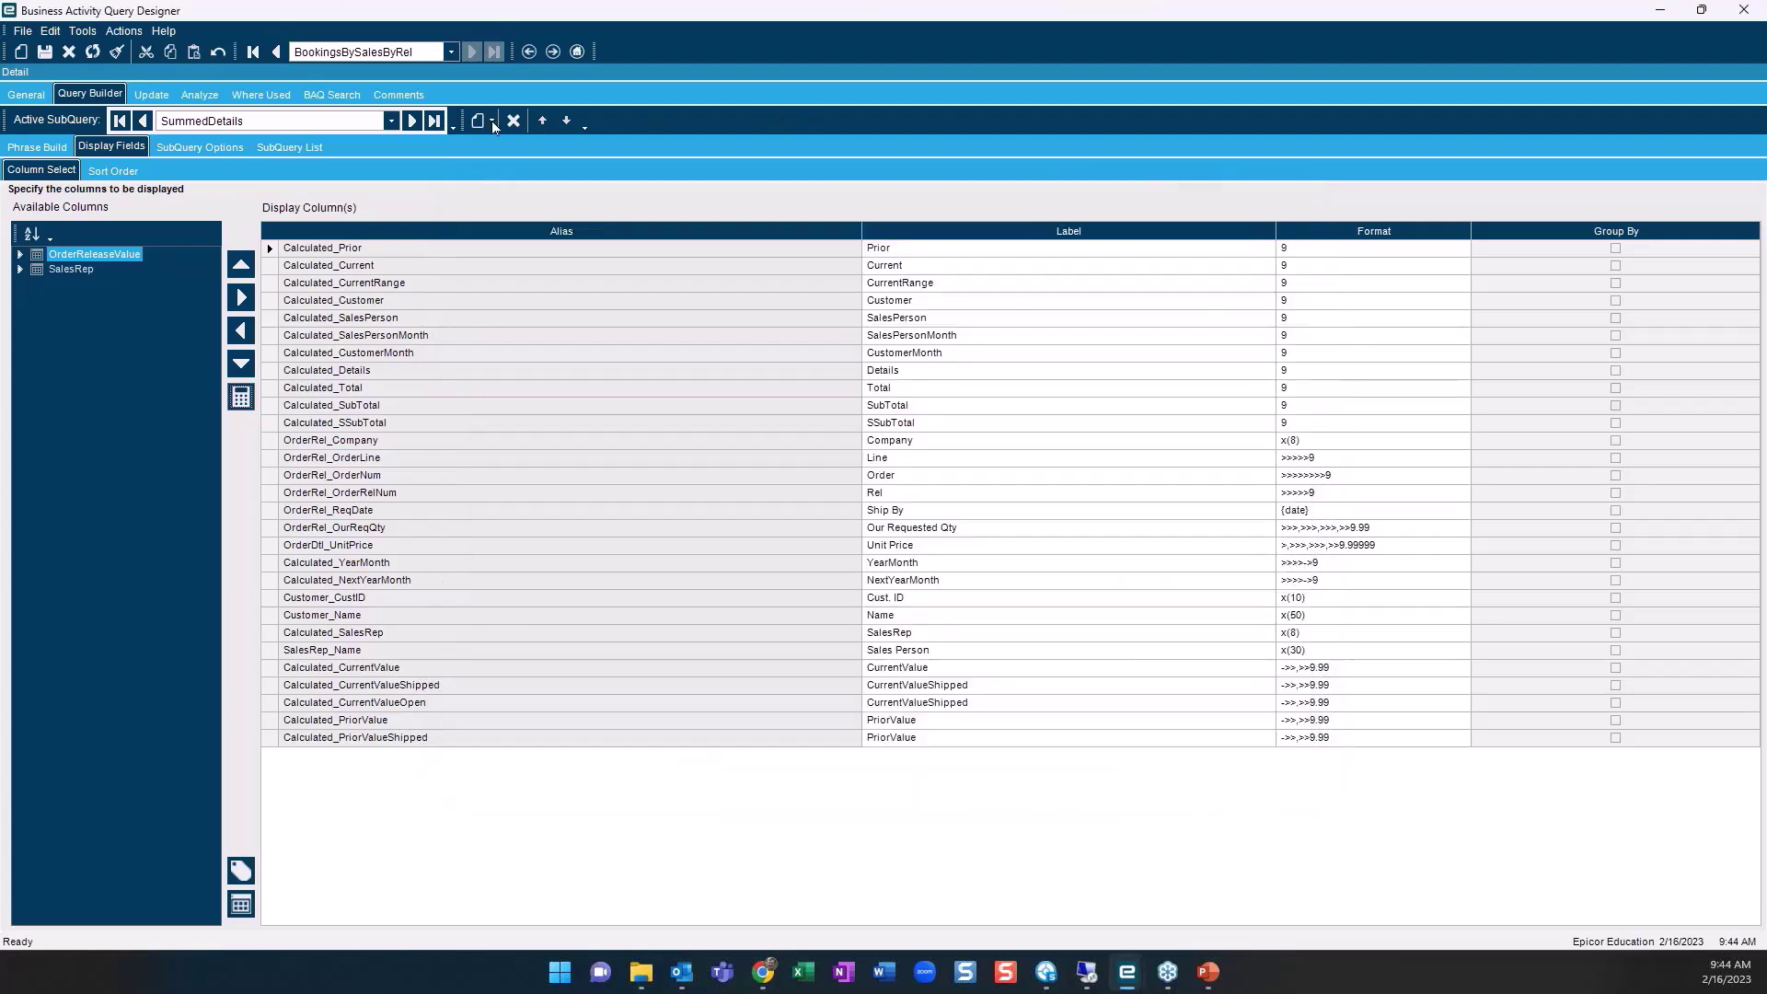
pyautogui.click(411, 121)
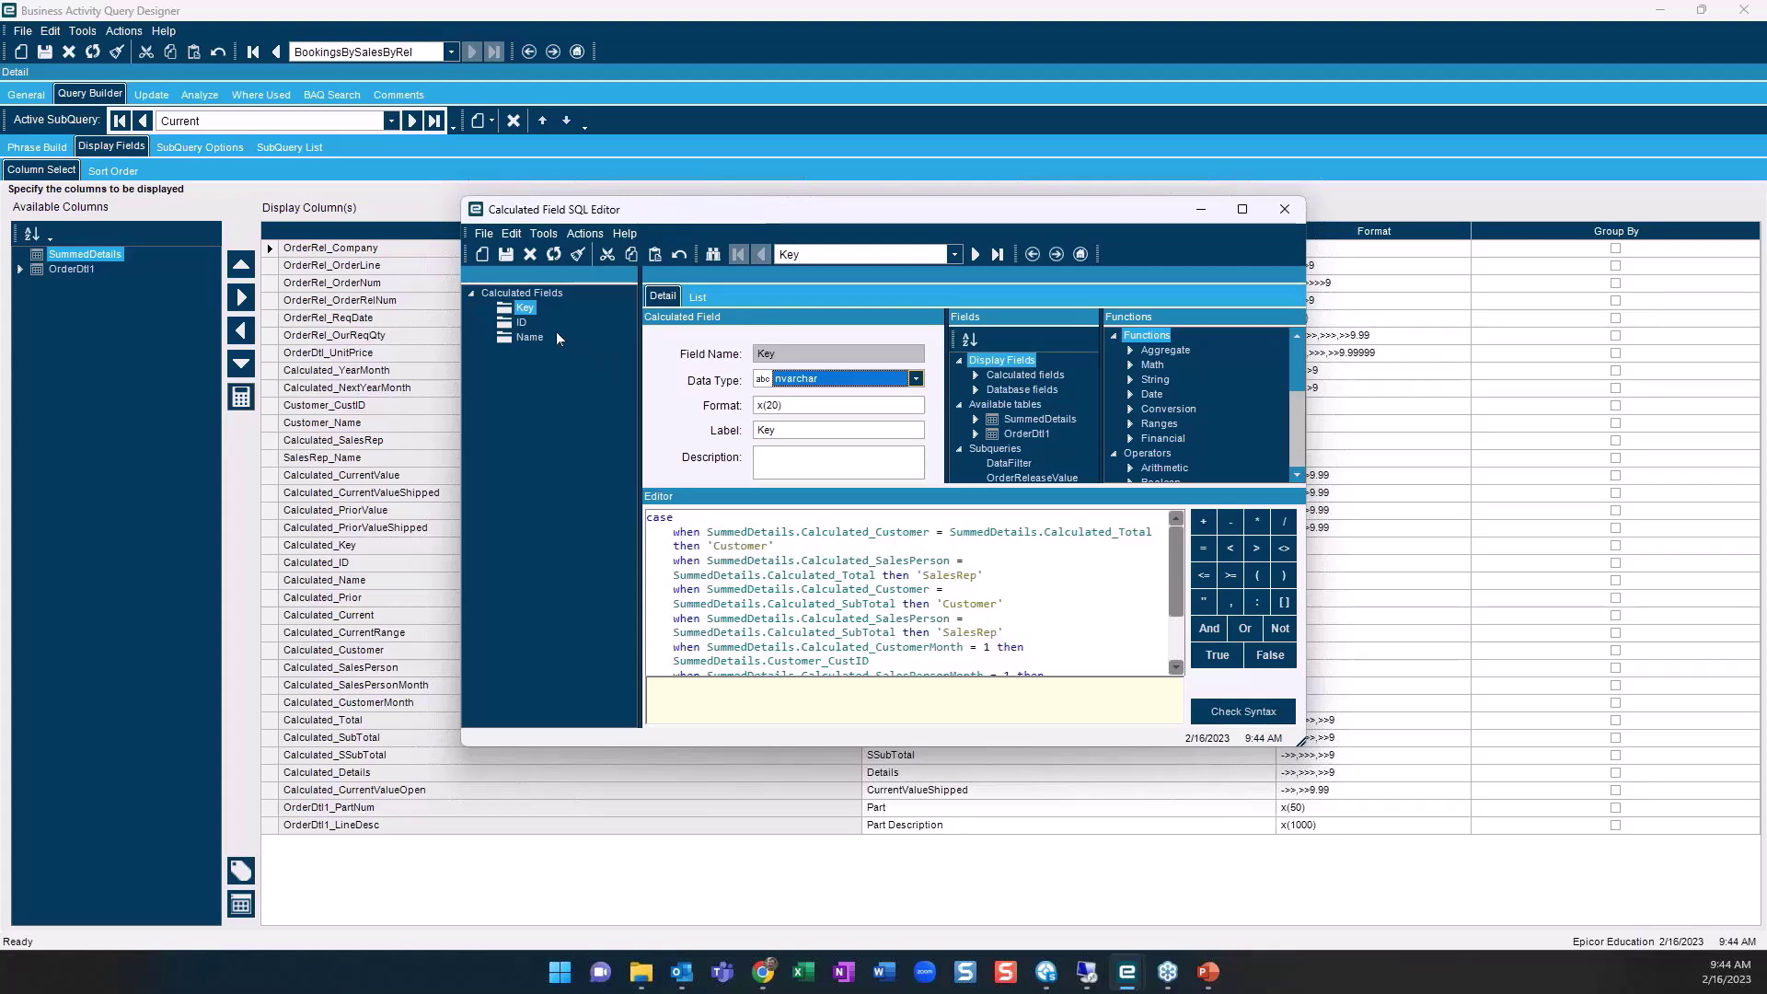
pyautogui.click(1283, 212)
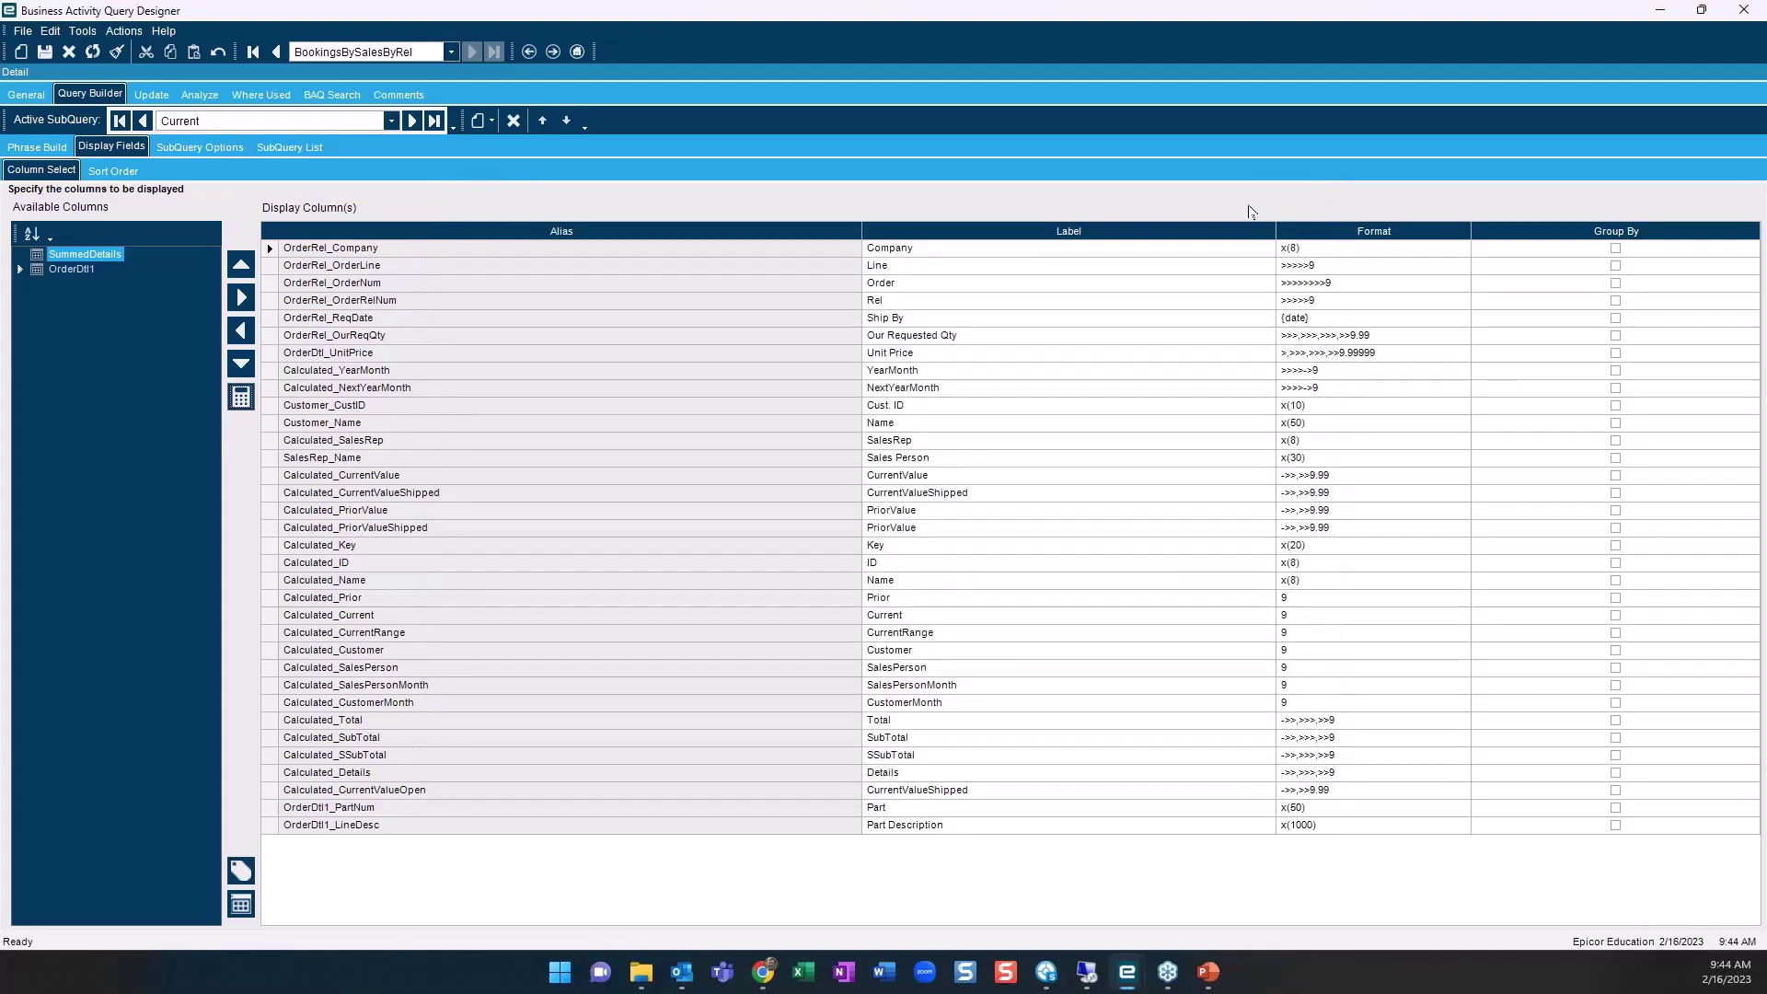
# Go to the Top subquery and display the table relations of the join between Current and Prior
pyautogui.click(412, 121)
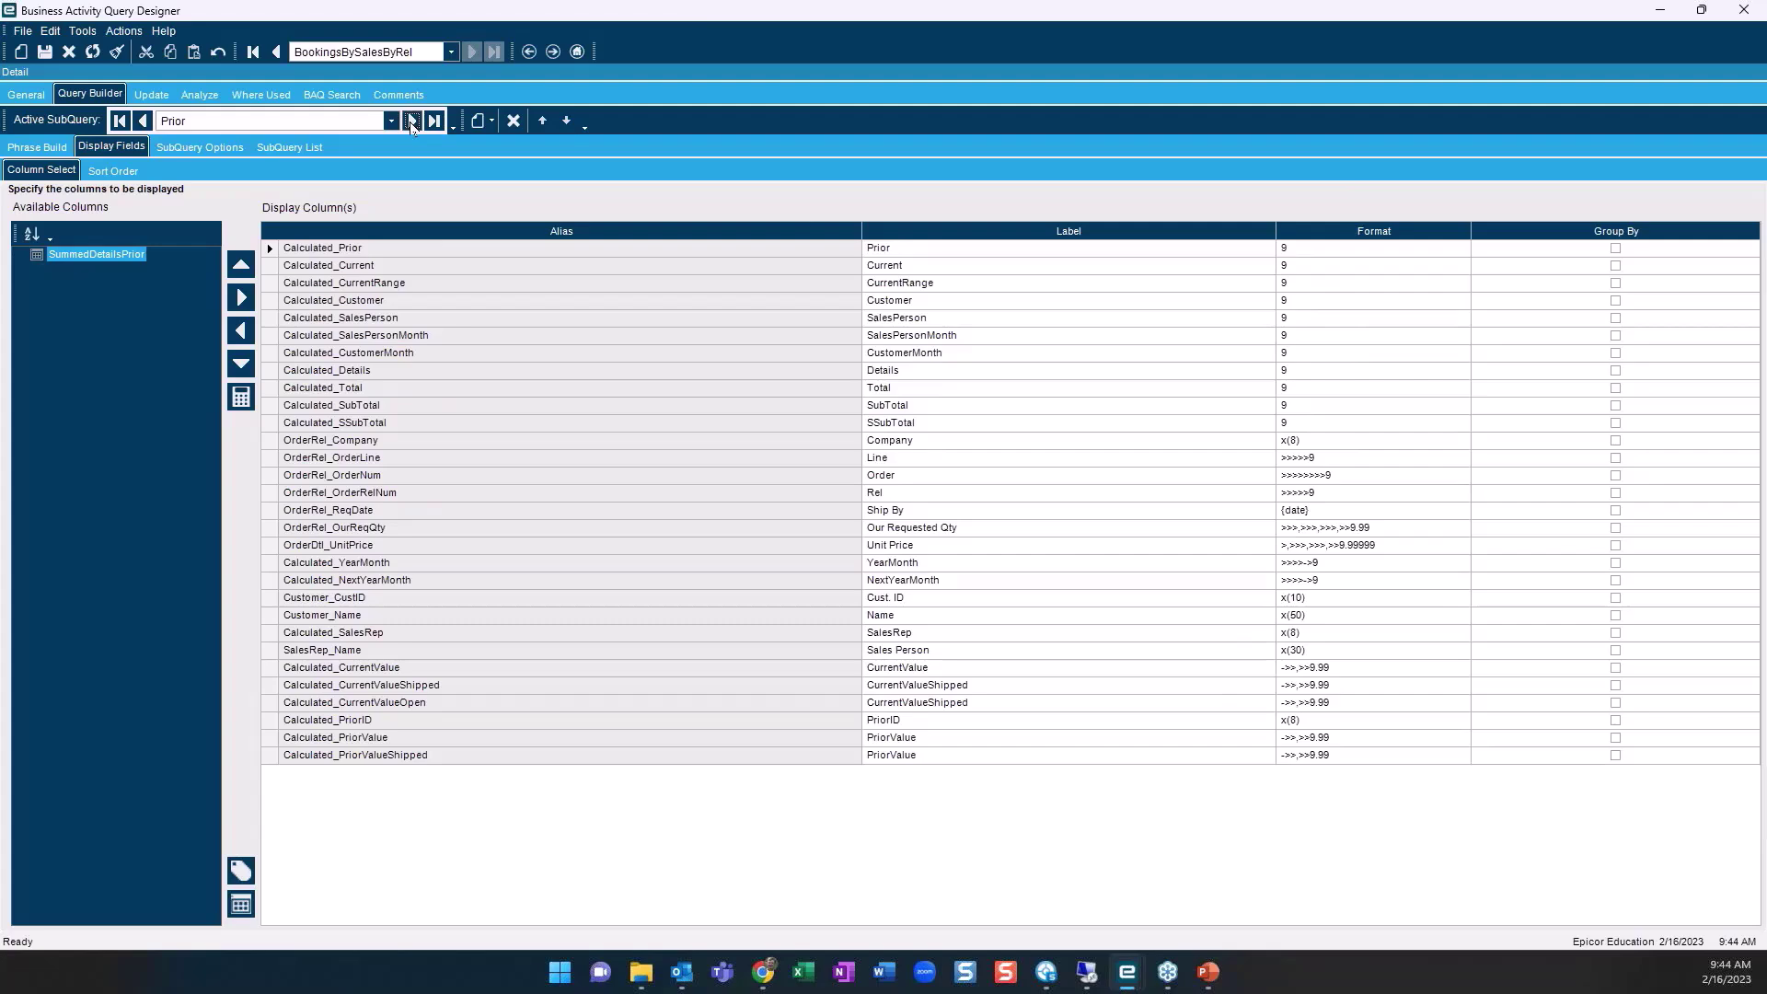
pyautogui.click(412, 121)
pyautogui.click(36, 146)
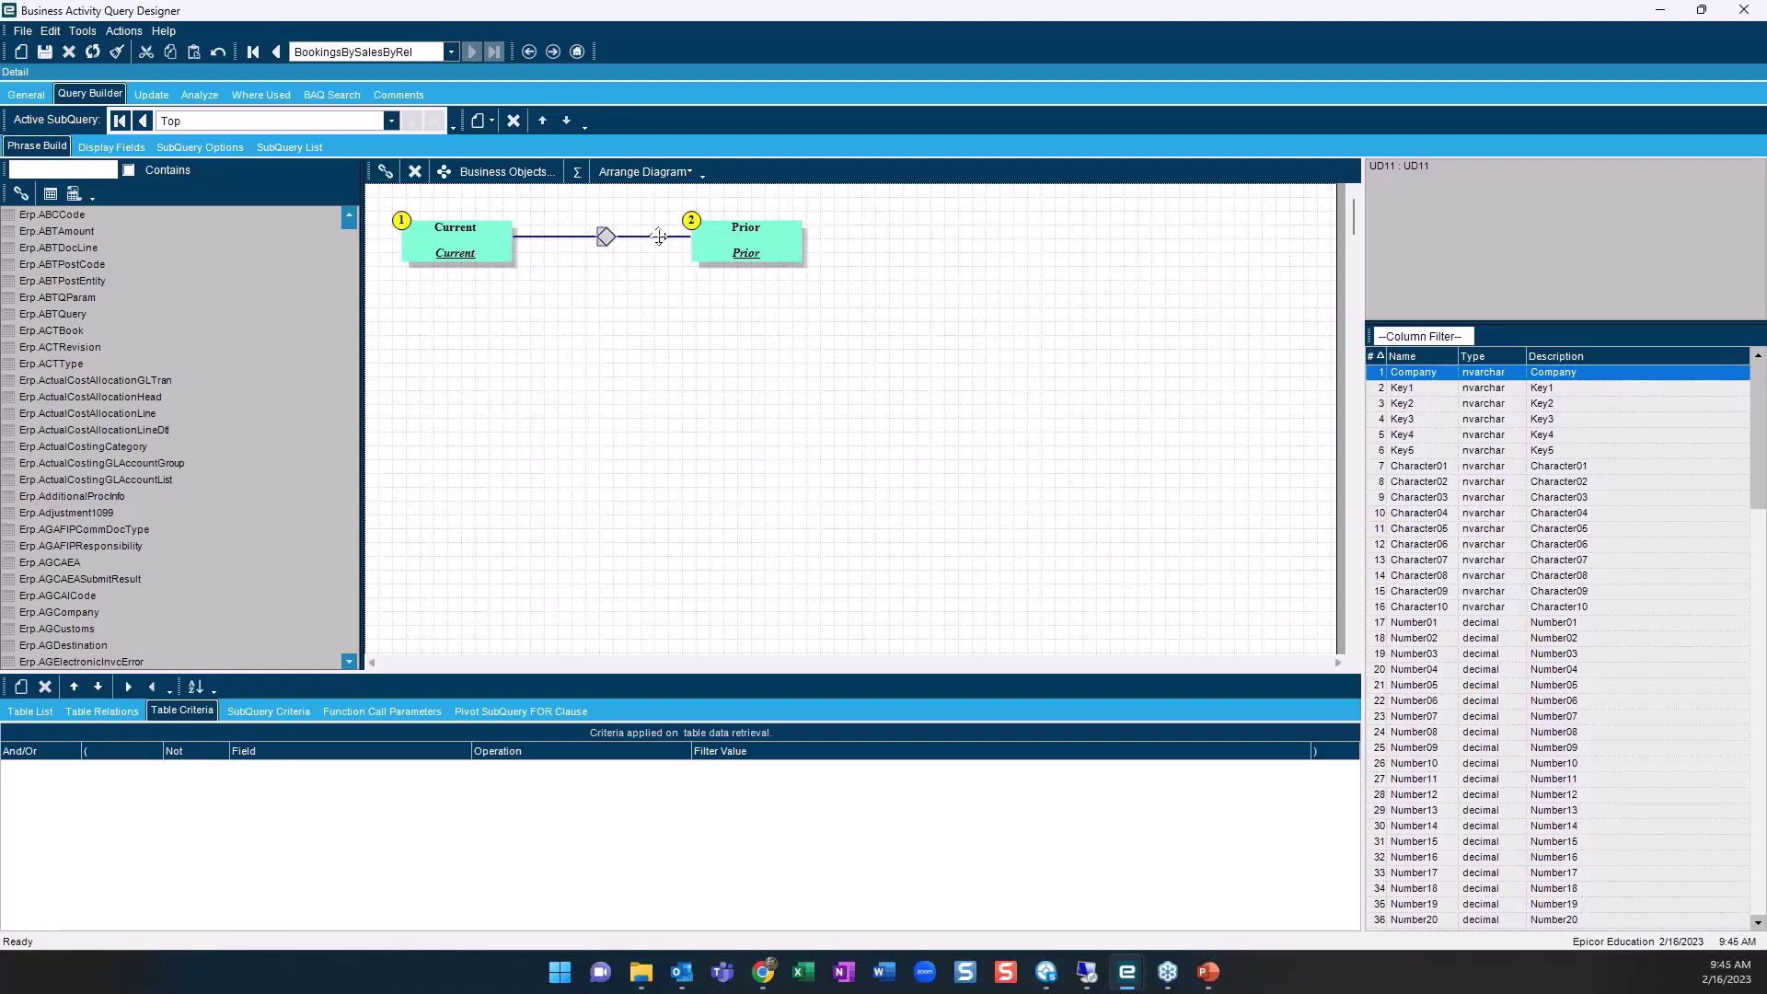
pyautogui.click(604, 239)
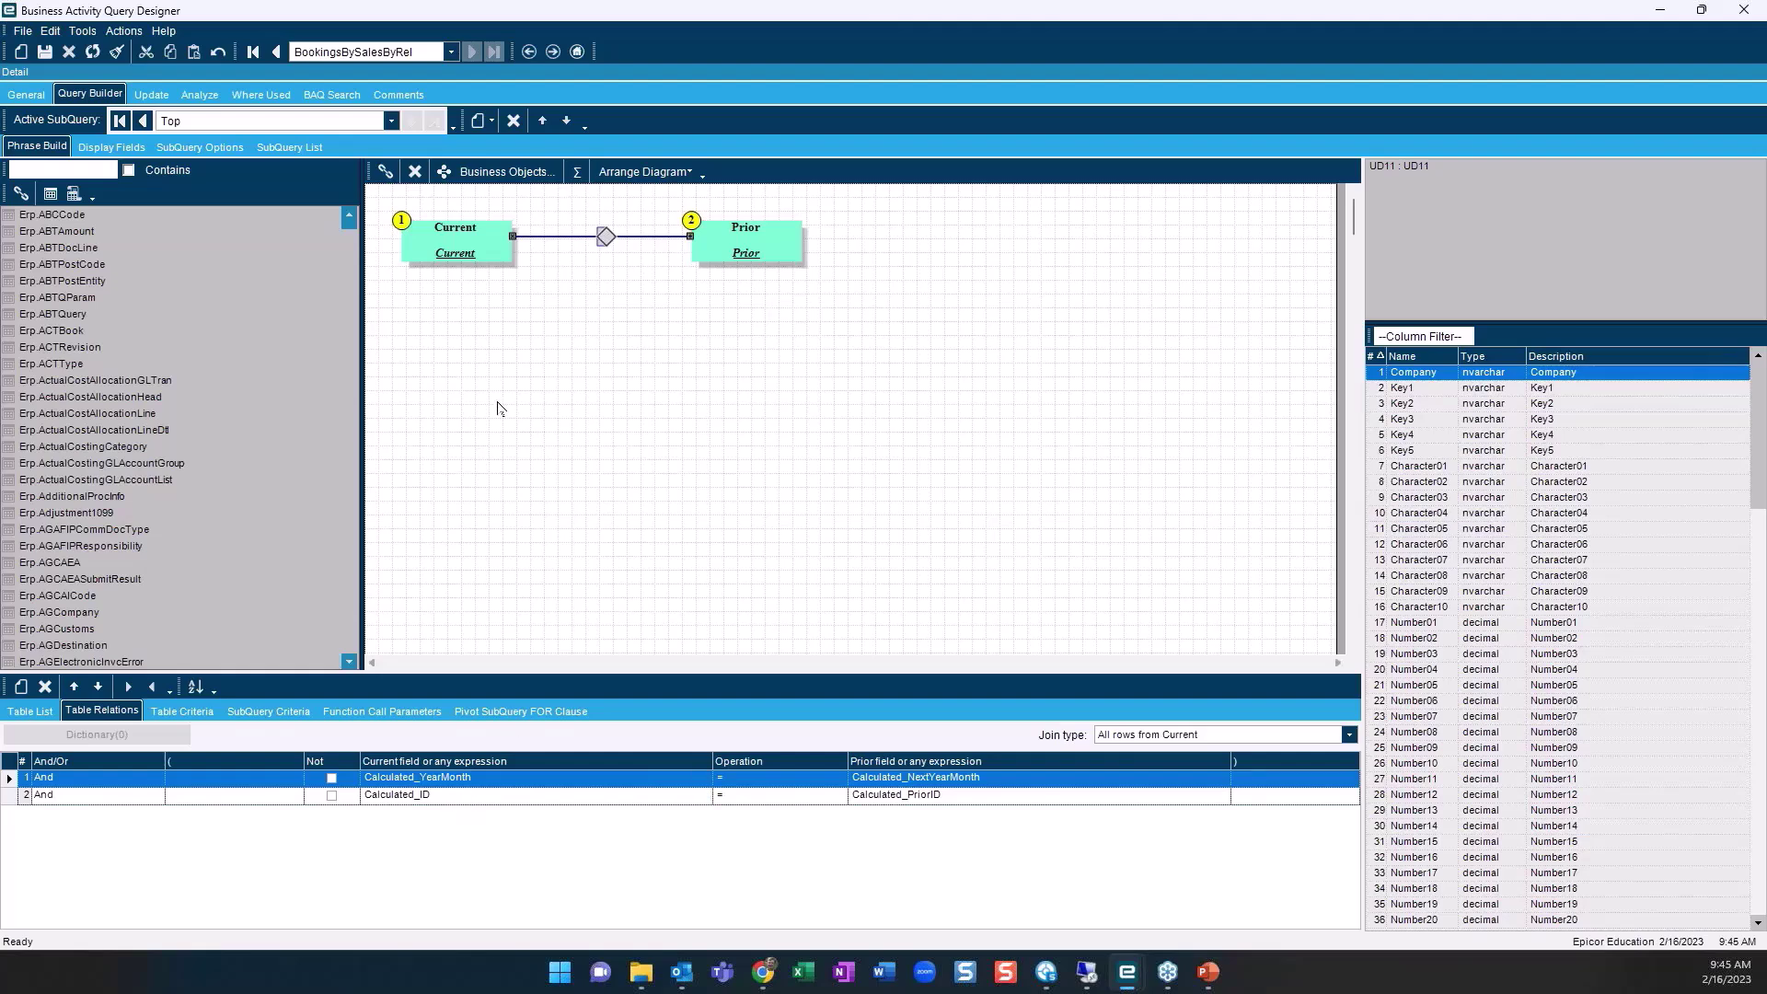
# Test the BookingsBySalesByRel query and examine the returned rows across the value, key and grouping-level columns
pyautogui.click(206, 95)
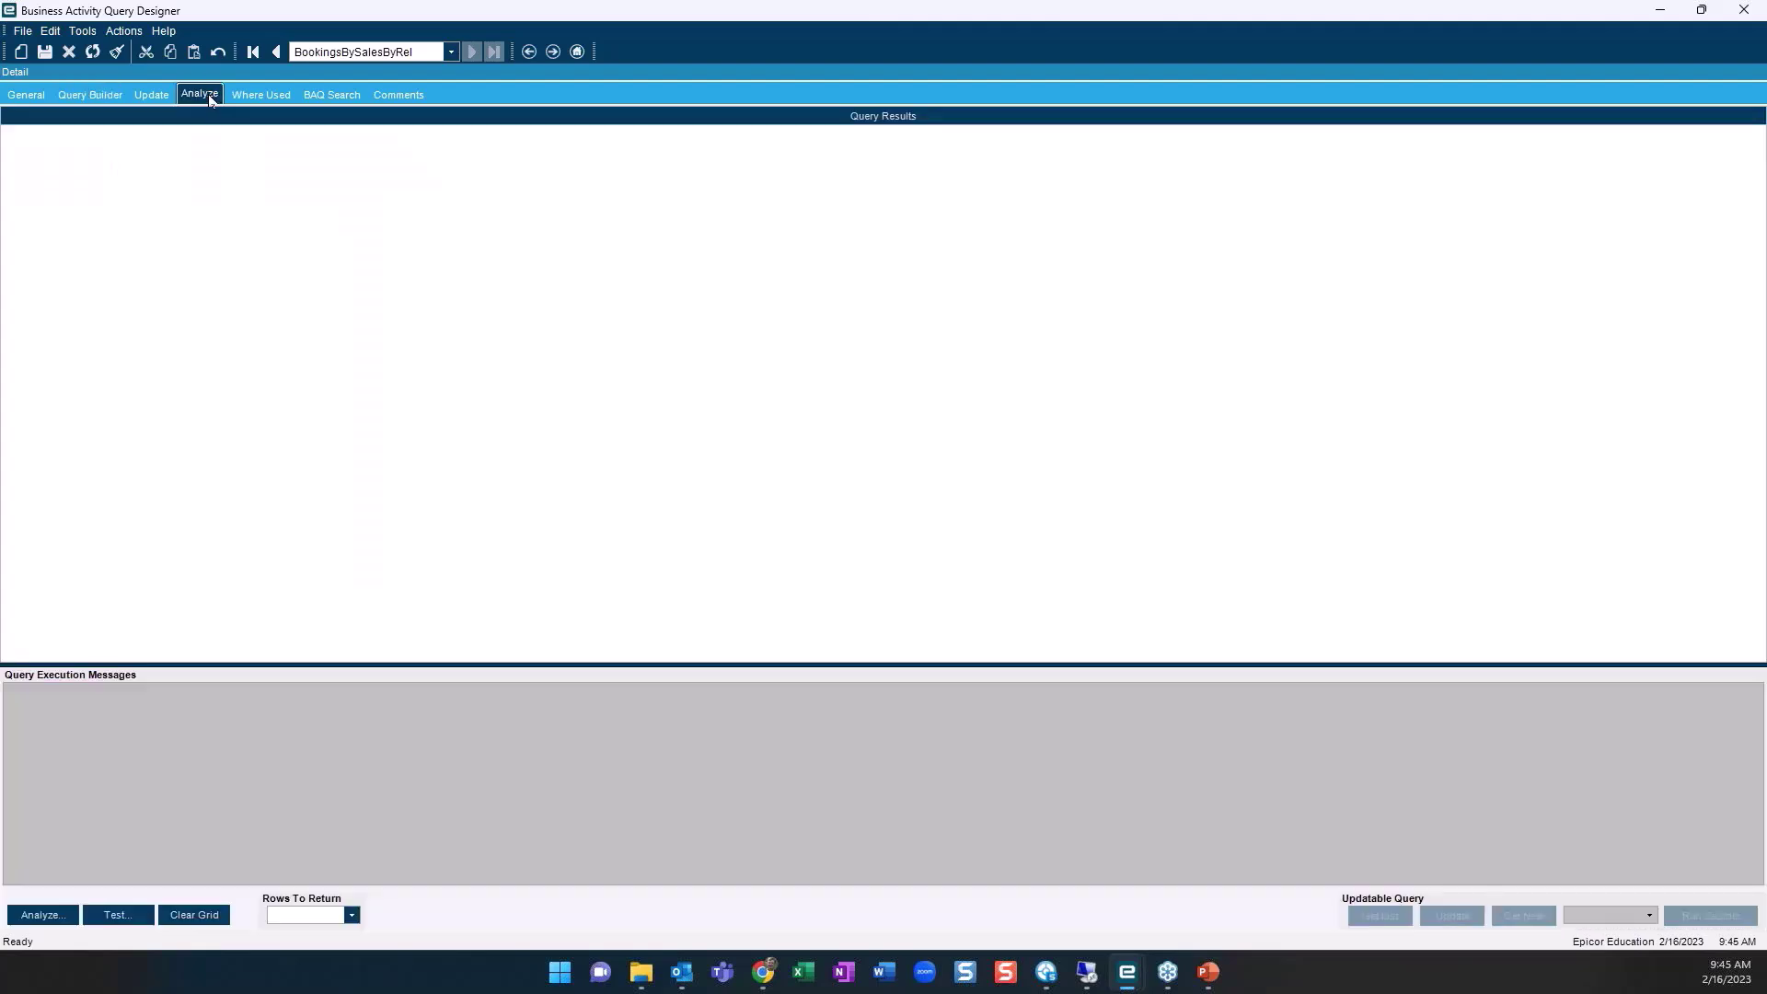
pyautogui.click(122, 917)
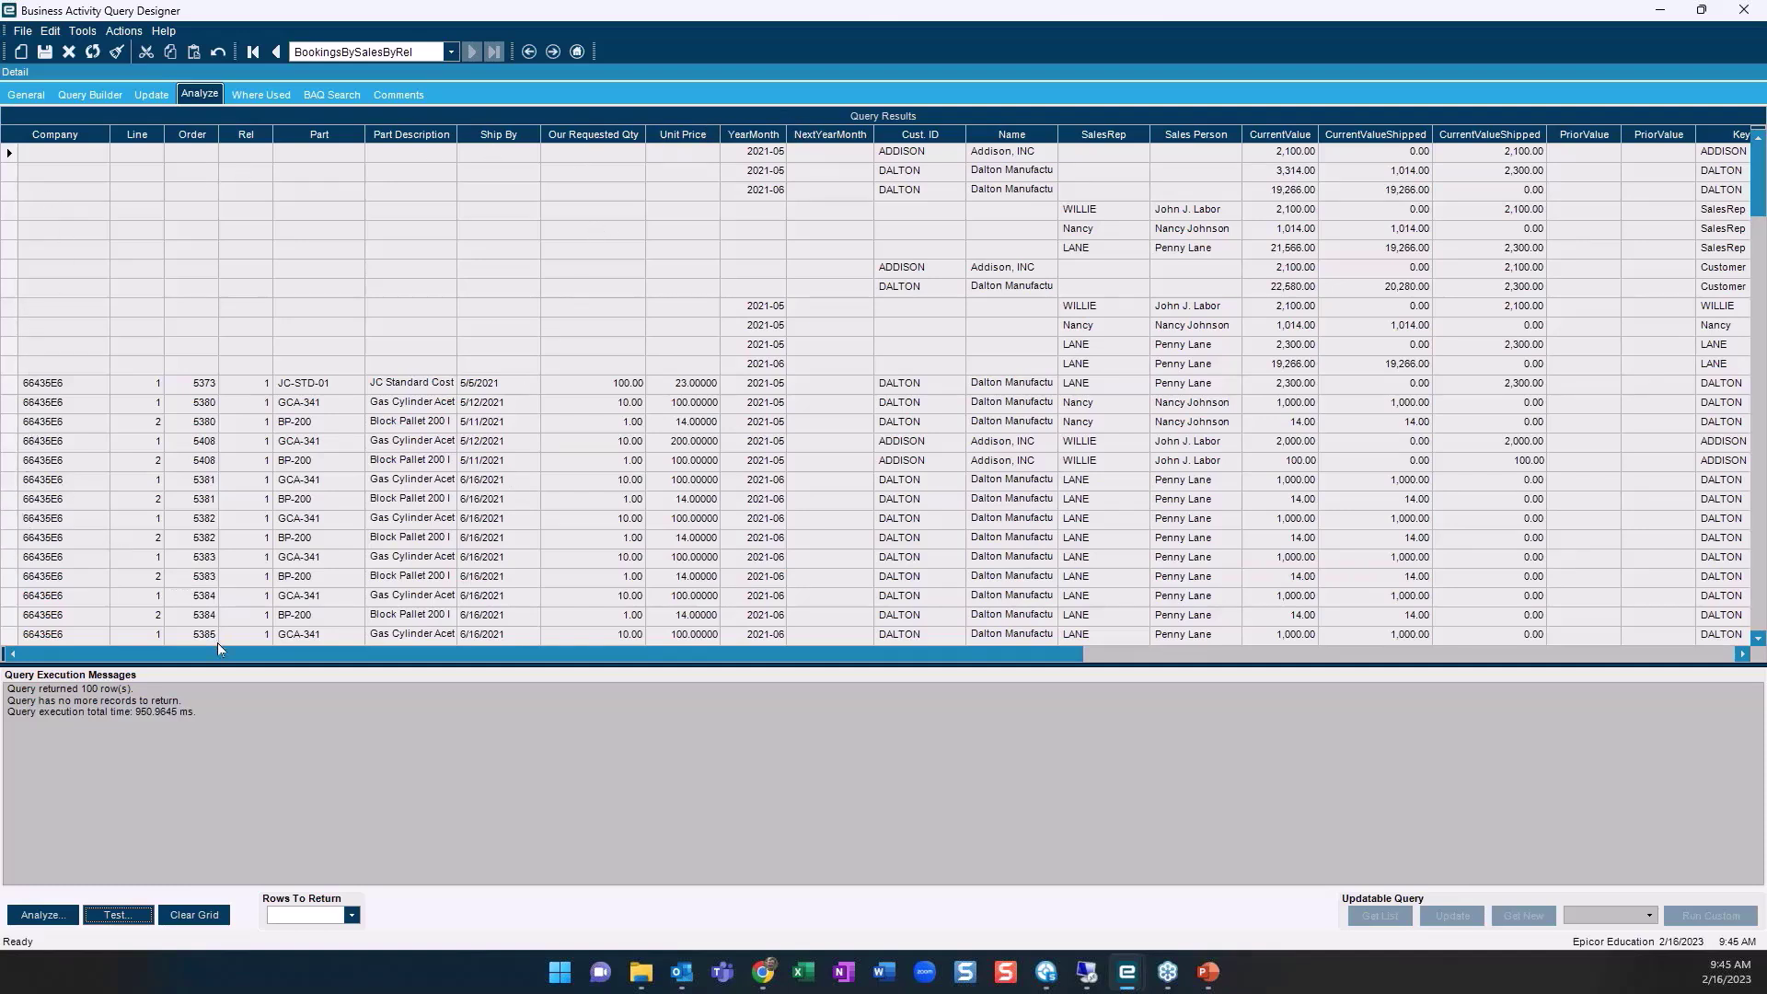
pyautogui.moveTo(219, 656); pyautogui.dragTo(792, 659)
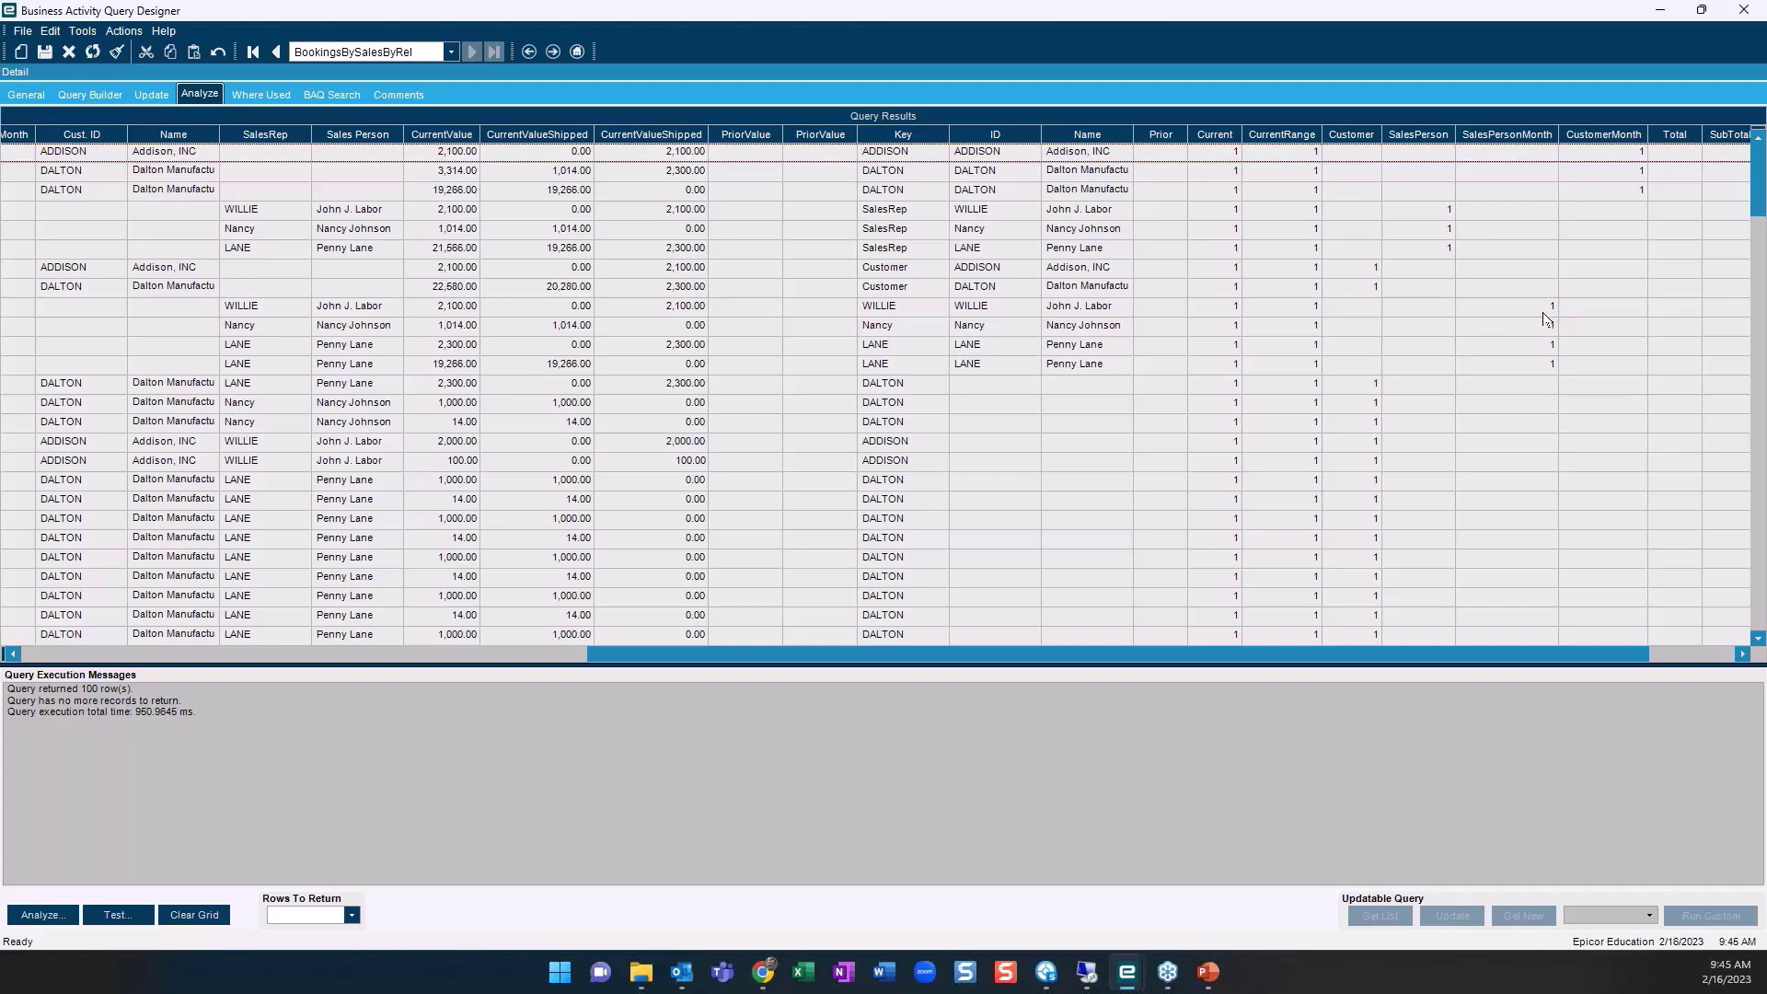
pyautogui.moveTo(1621, 657); pyautogui.dragTo(1706, 657)
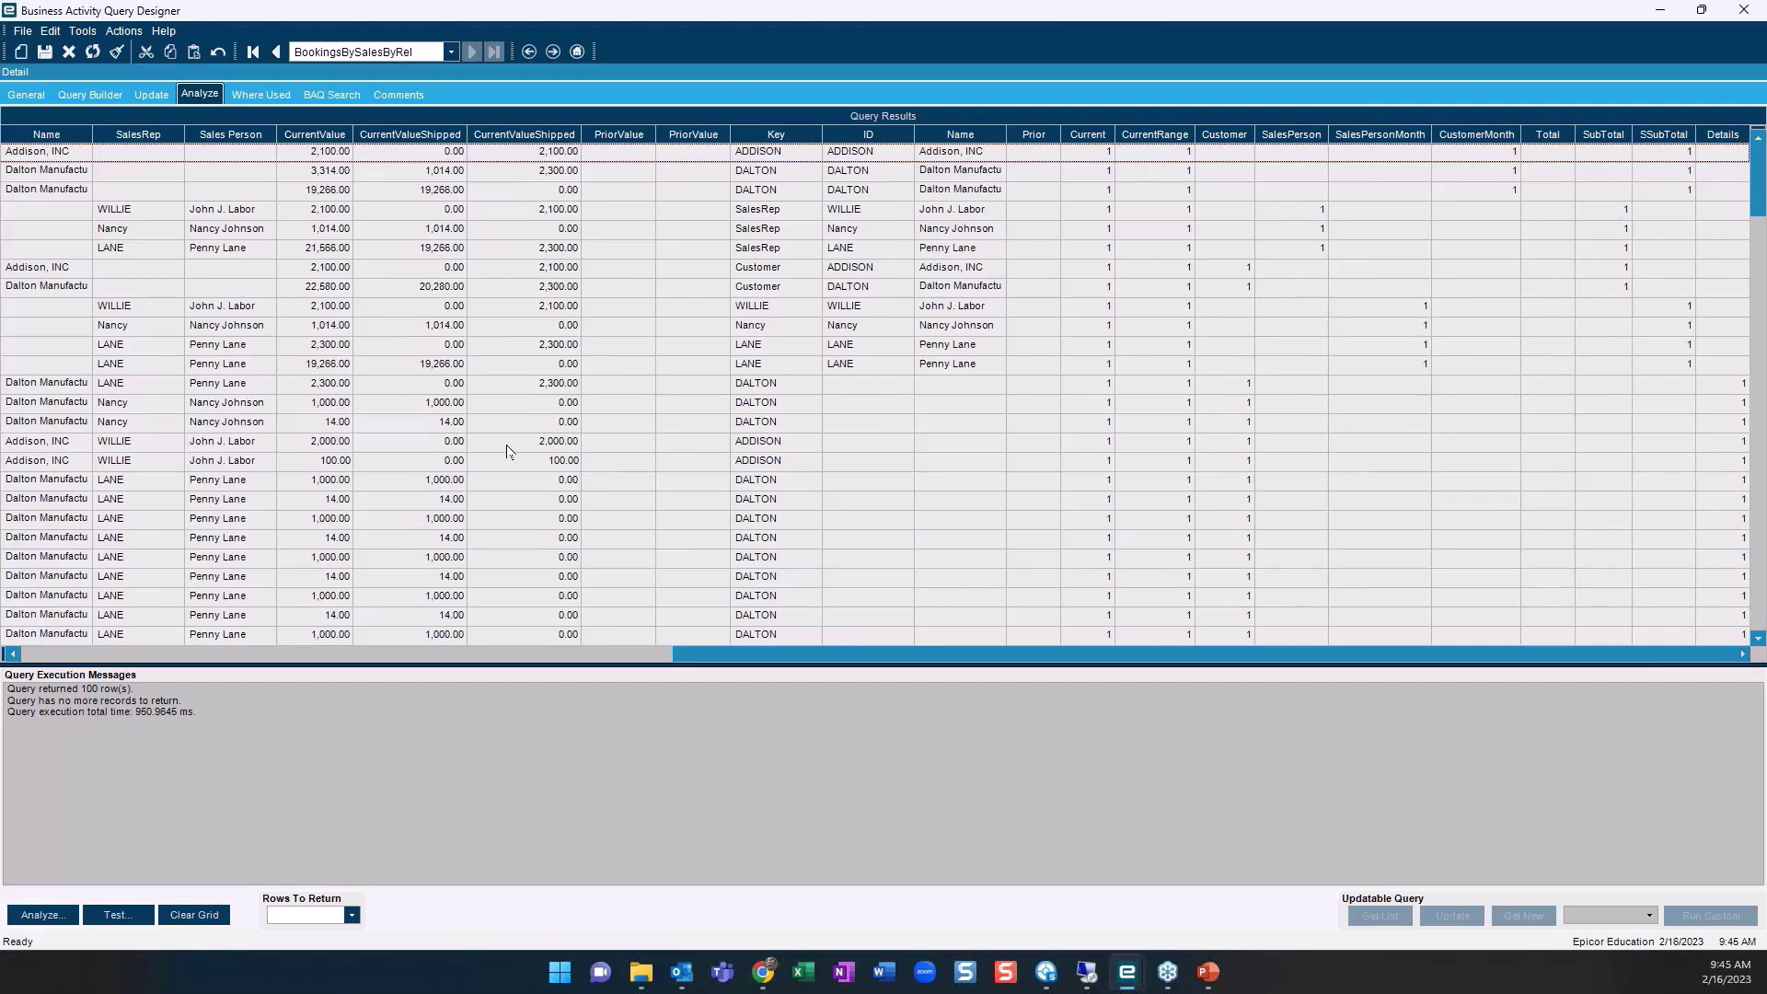
pyautogui.scroll(-2, 508, 451)
pyautogui.scroll(-1, 508, 450)
pyautogui.scroll(2, 508, 451)
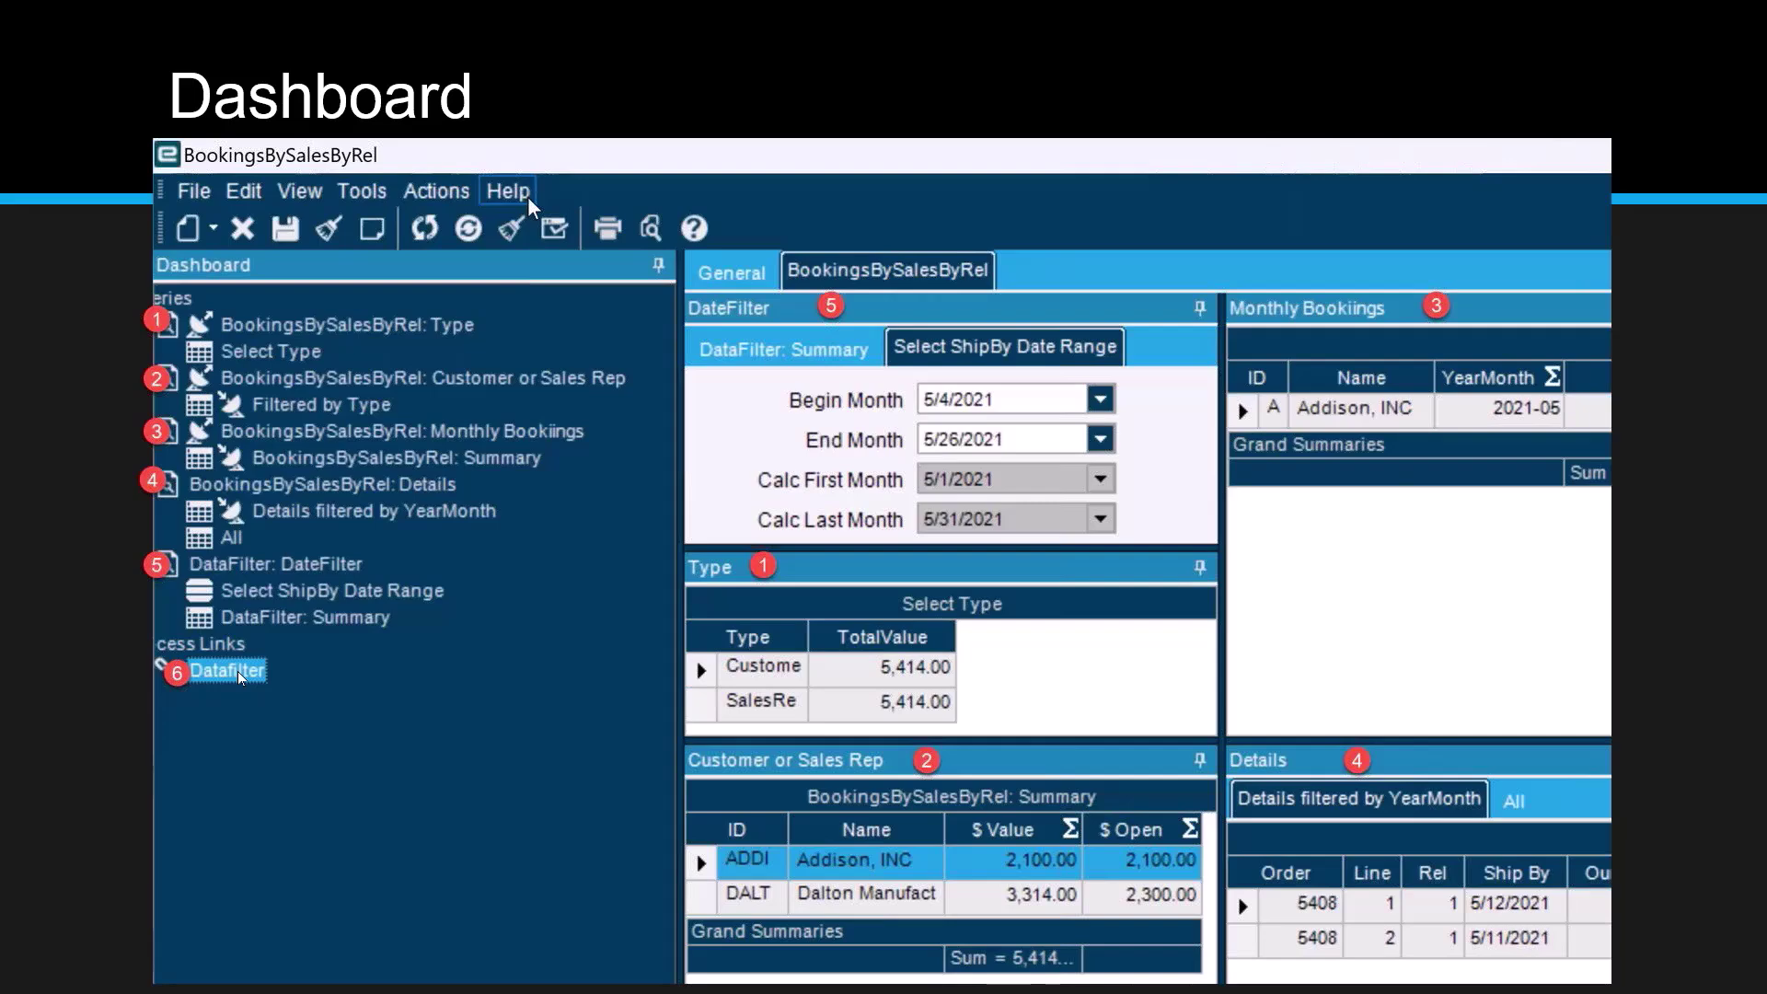
pyautogui.press('Right')
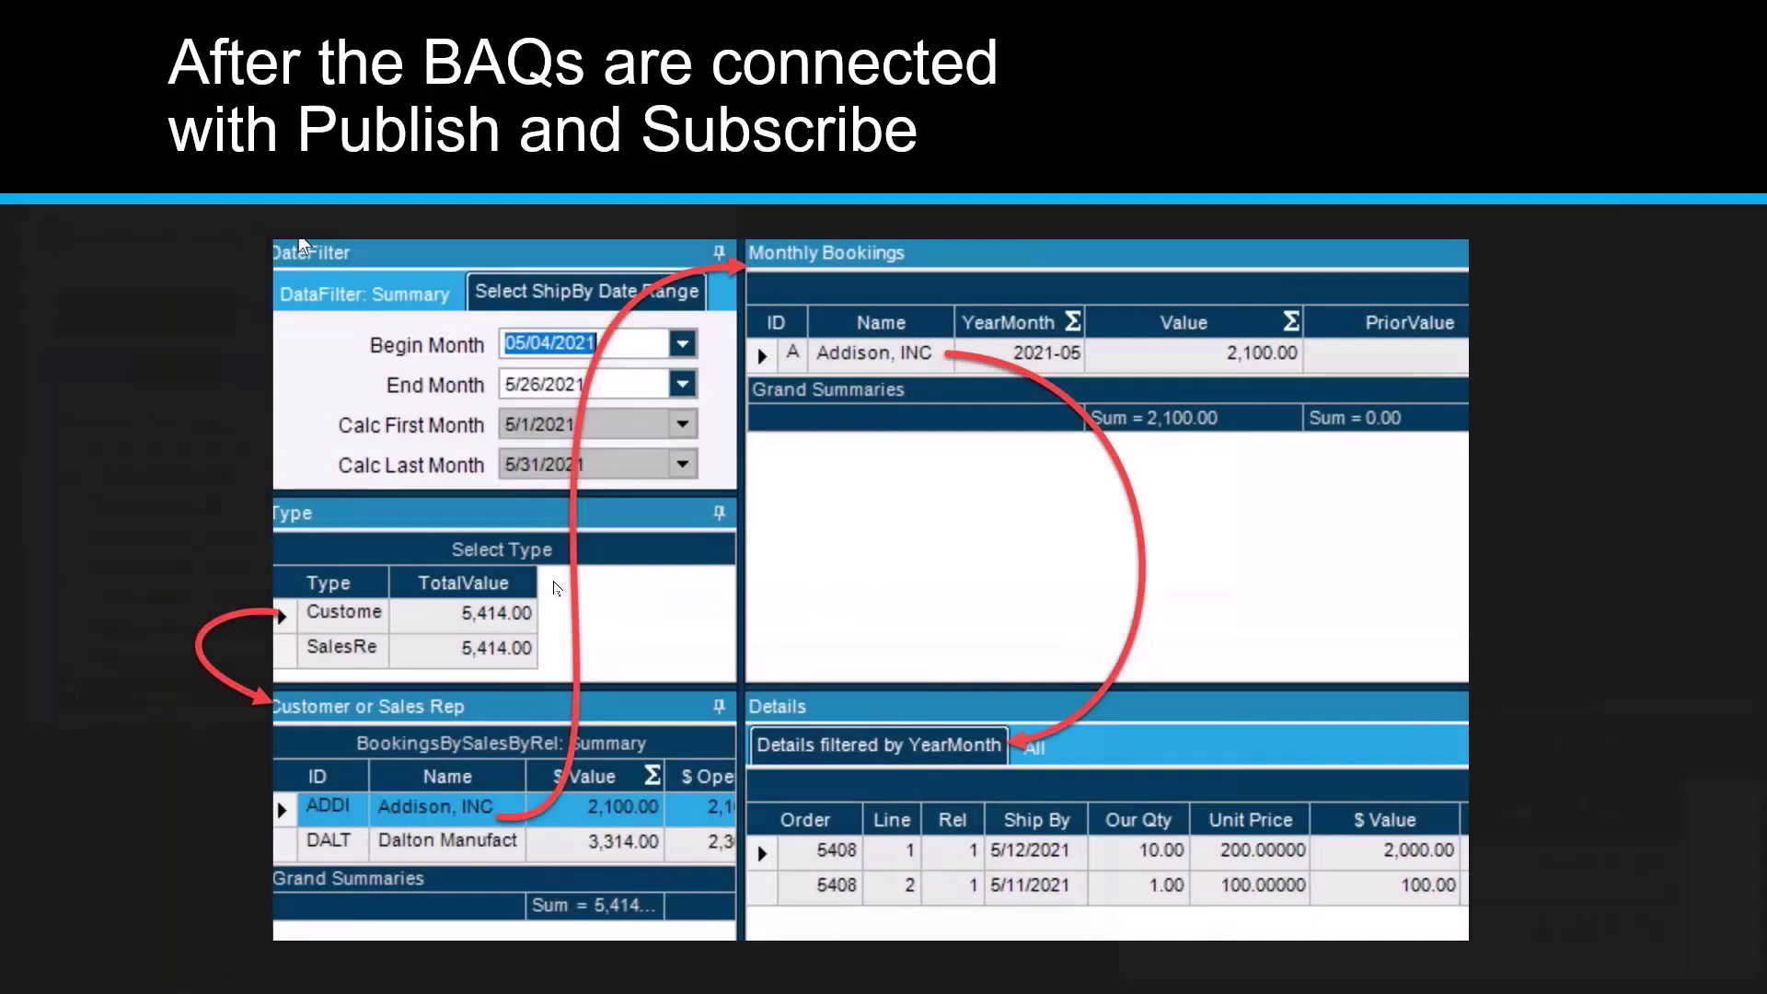
pyautogui.press('Right')
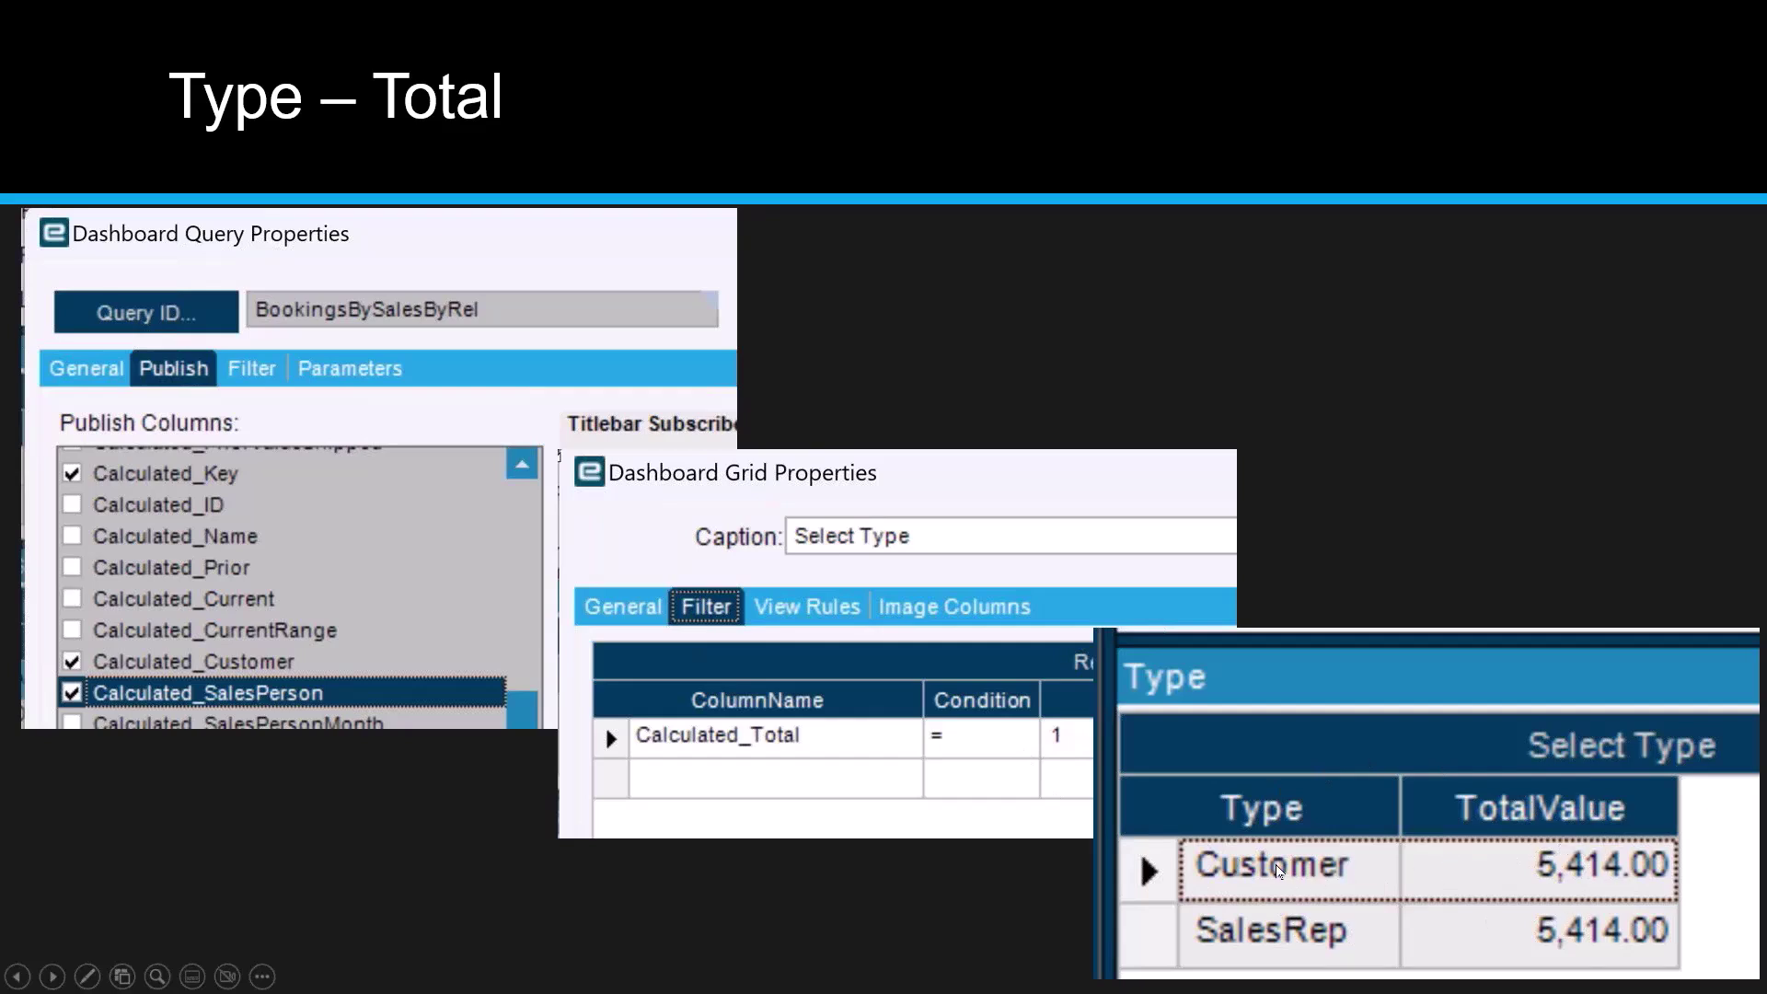
pyautogui.click(1277, 934)
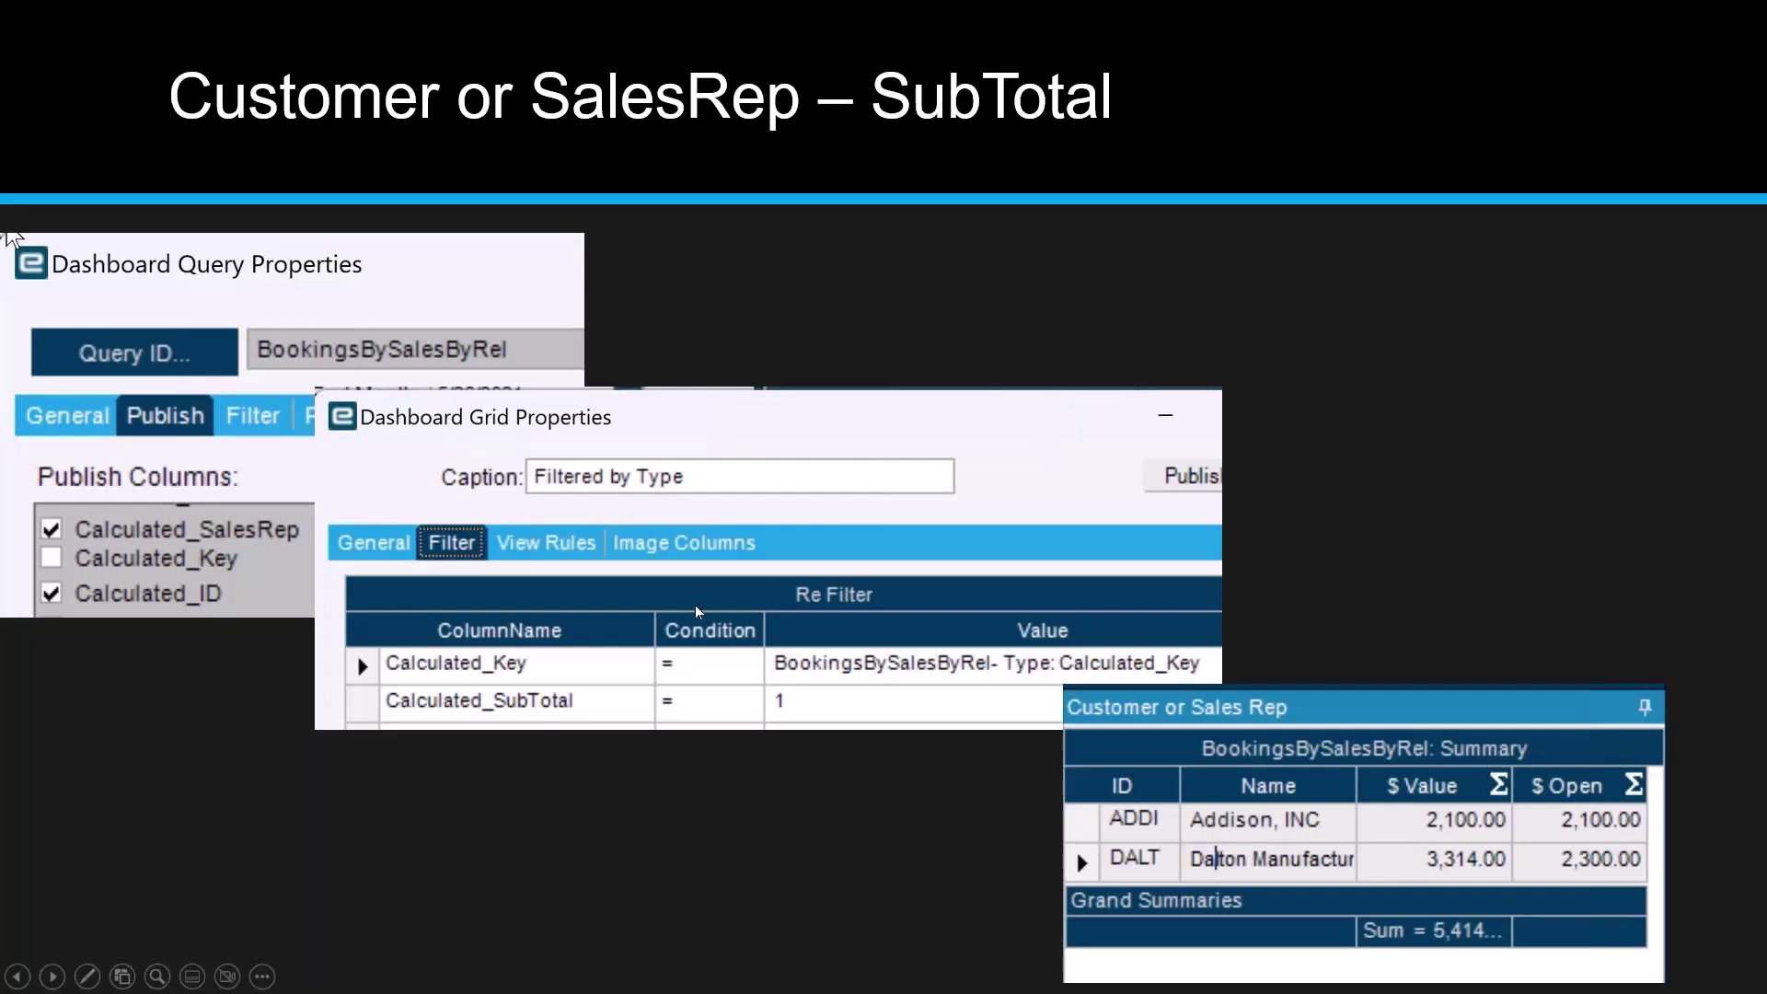
pyautogui.press('Right')
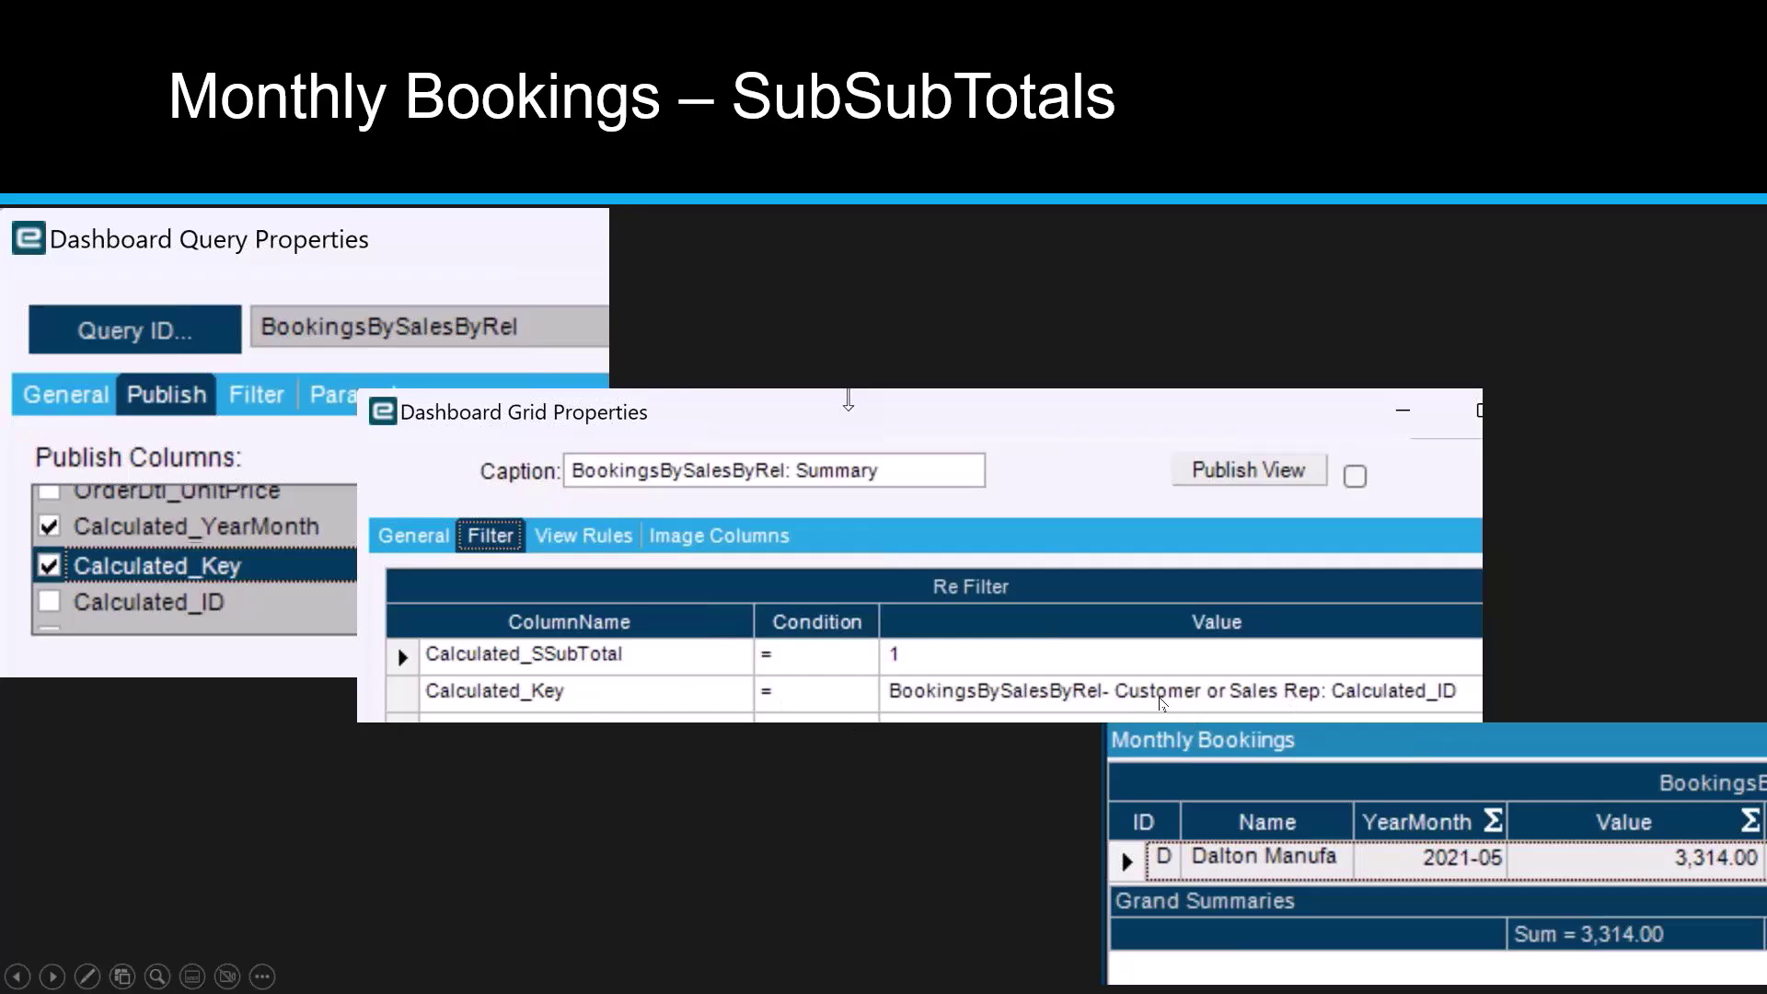
pyautogui.click(1263, 698)
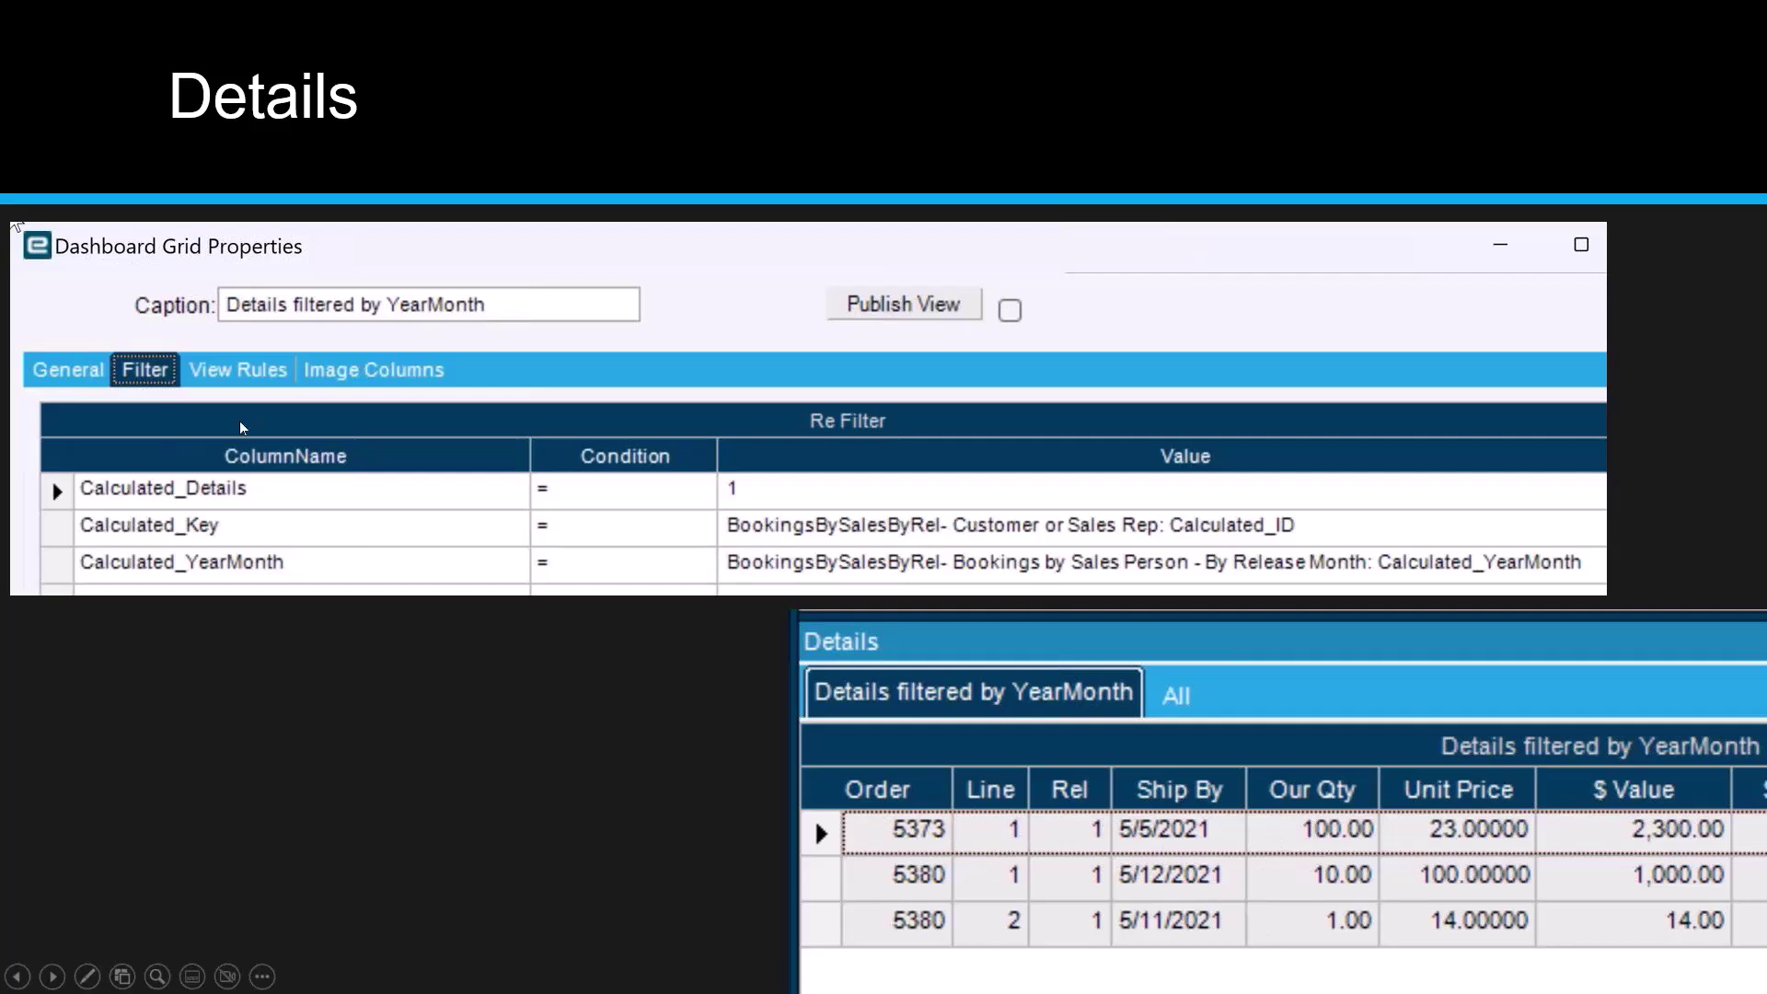
pyautogui.click(499, 665)
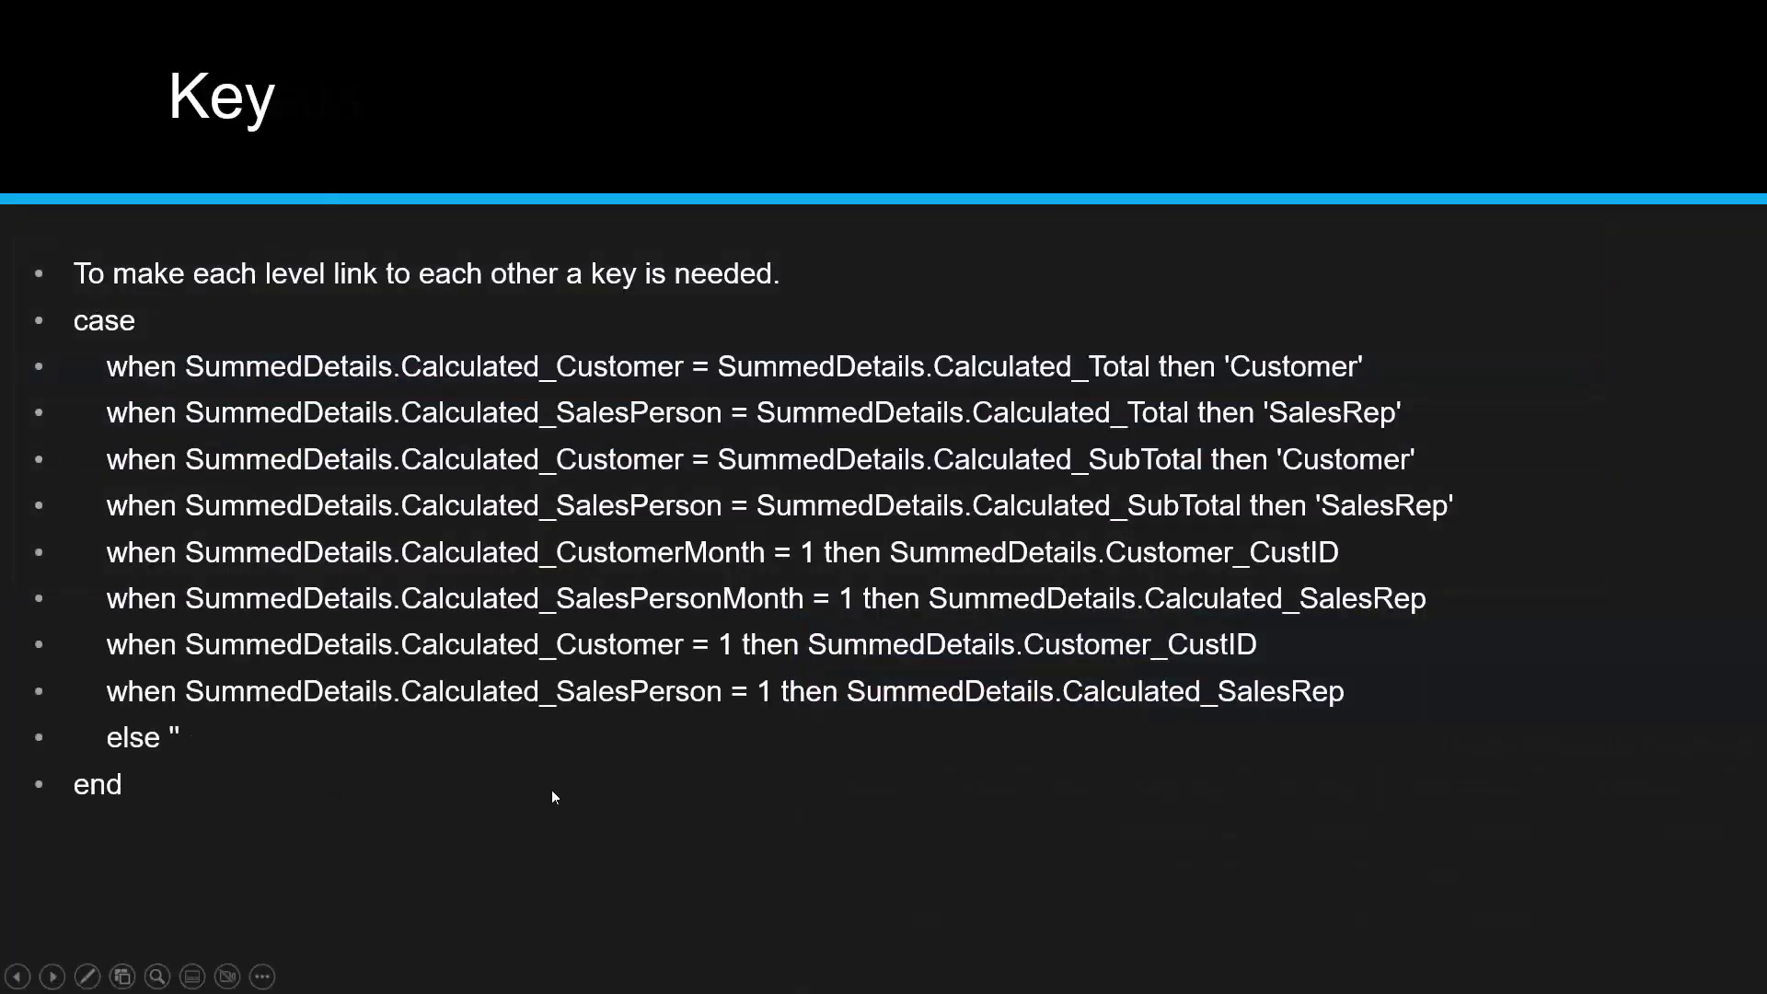
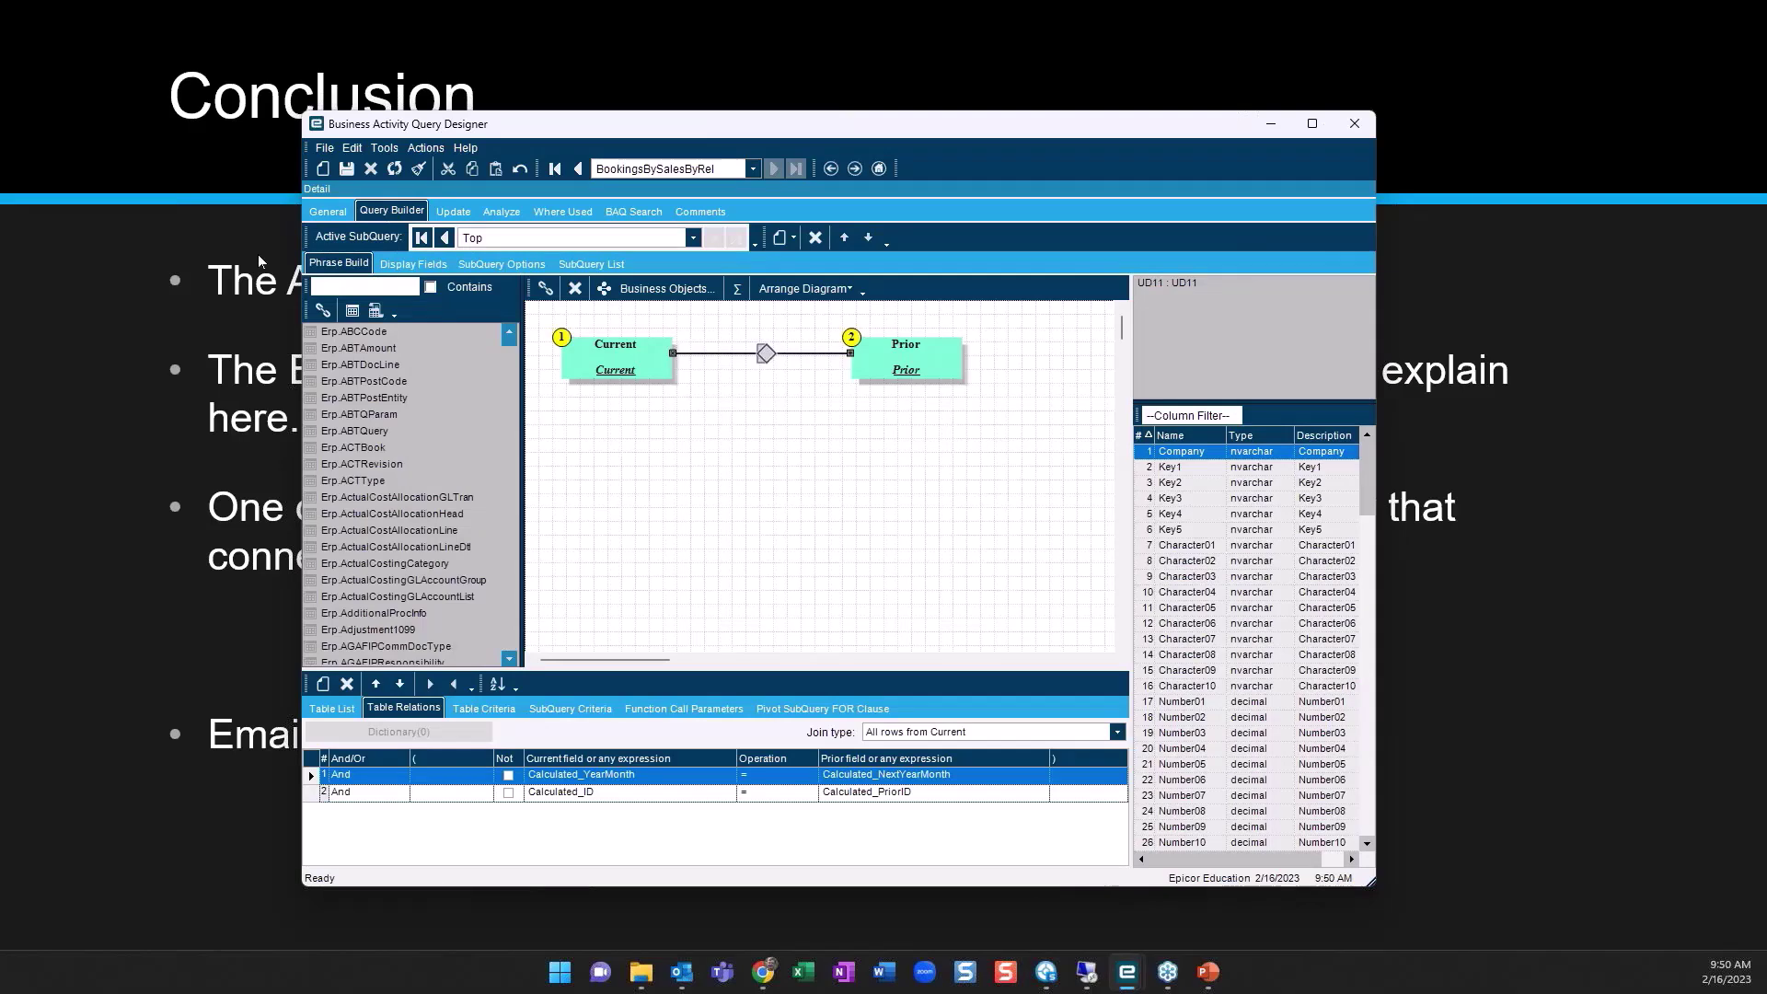
# Open the DataFilter subquery, select its Ice.UD11 table, and find DataFilter in the subquery list
pyautogui.click(422, 238)
pyautogui.click(582, 341)
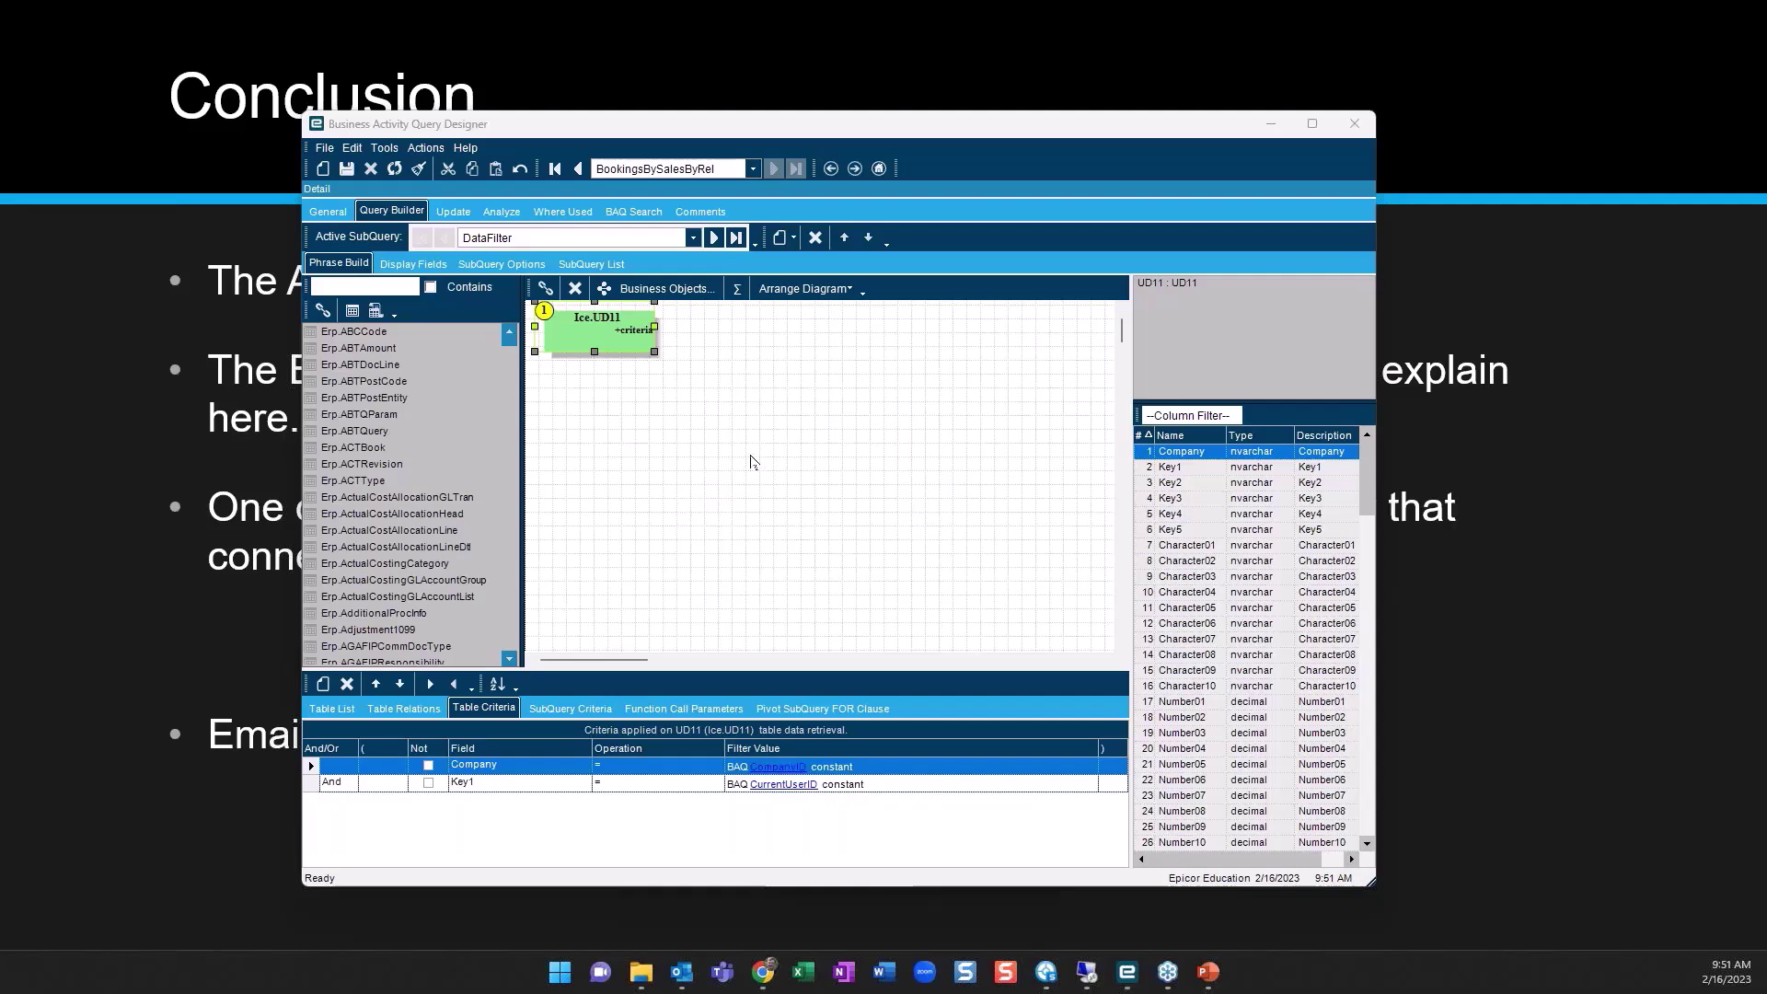
pyautogui.click(580, 265)
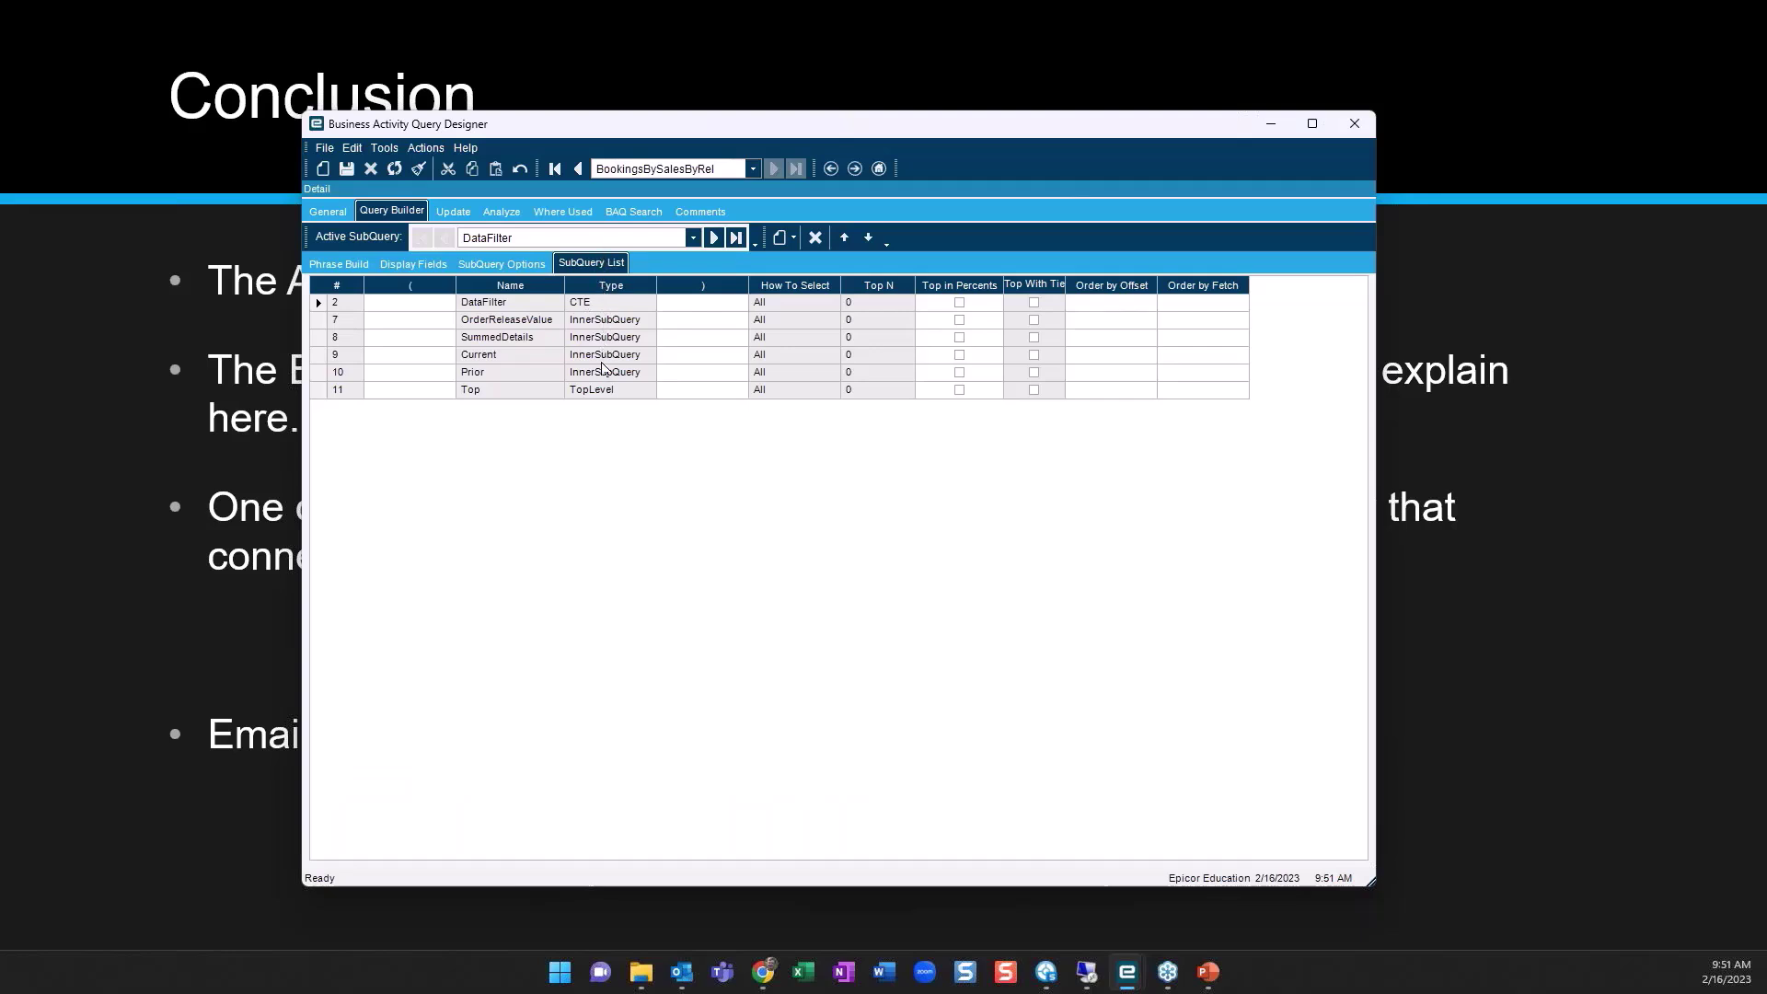
pyautogui.click(319, 305)
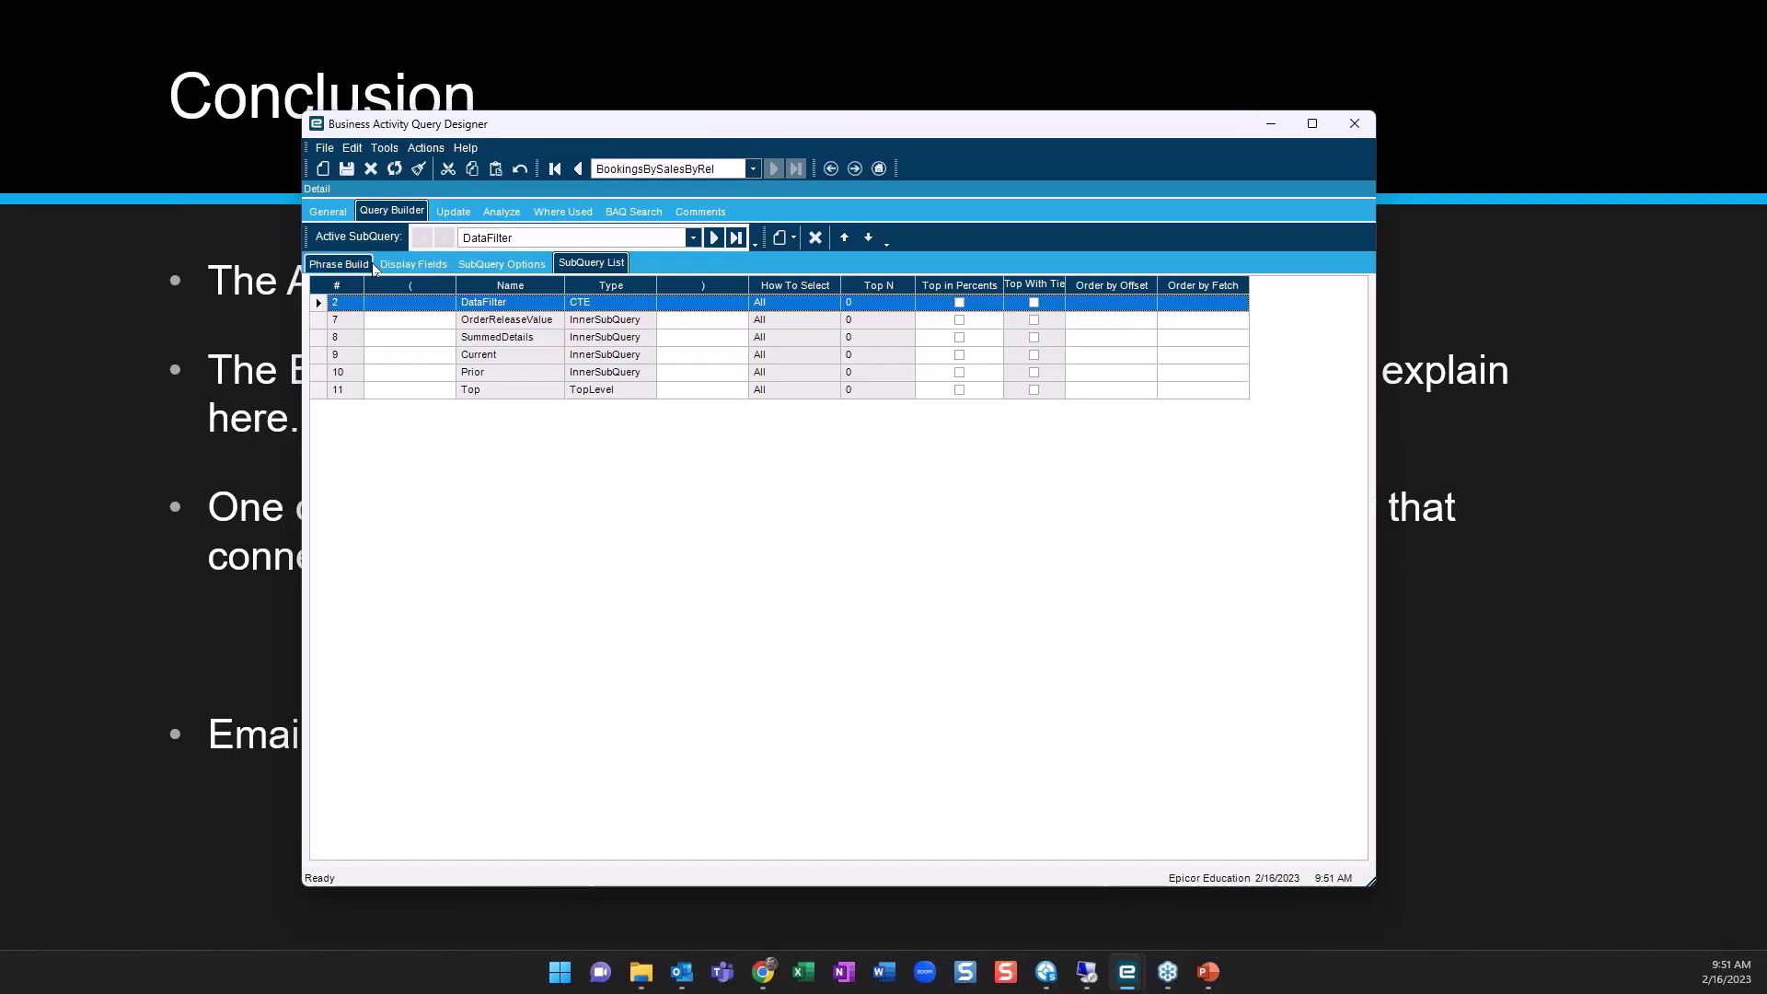
# Return to the DataFilter diagram, shift the Ice.UD11 table slightly away from its corner, and display its table criteria
pyautogui.click(349, 266)
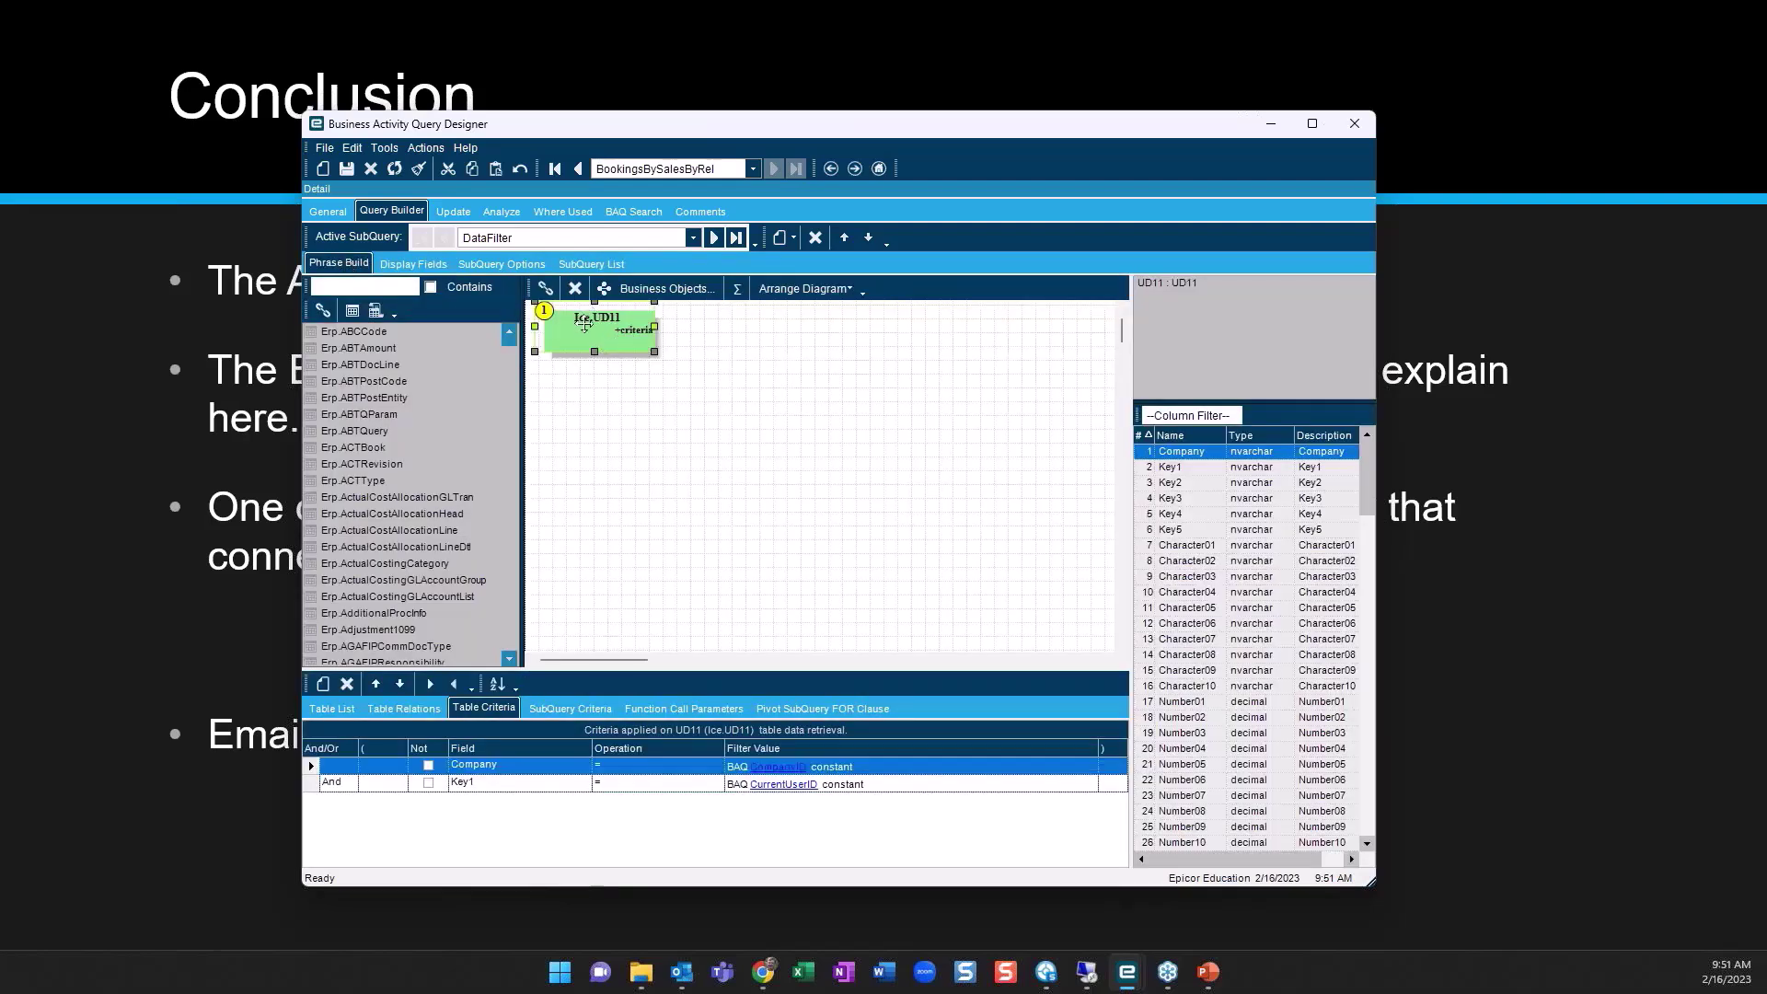
pyautogui.moveTo(590, 339); pyautogui.dragTo(609, 371)
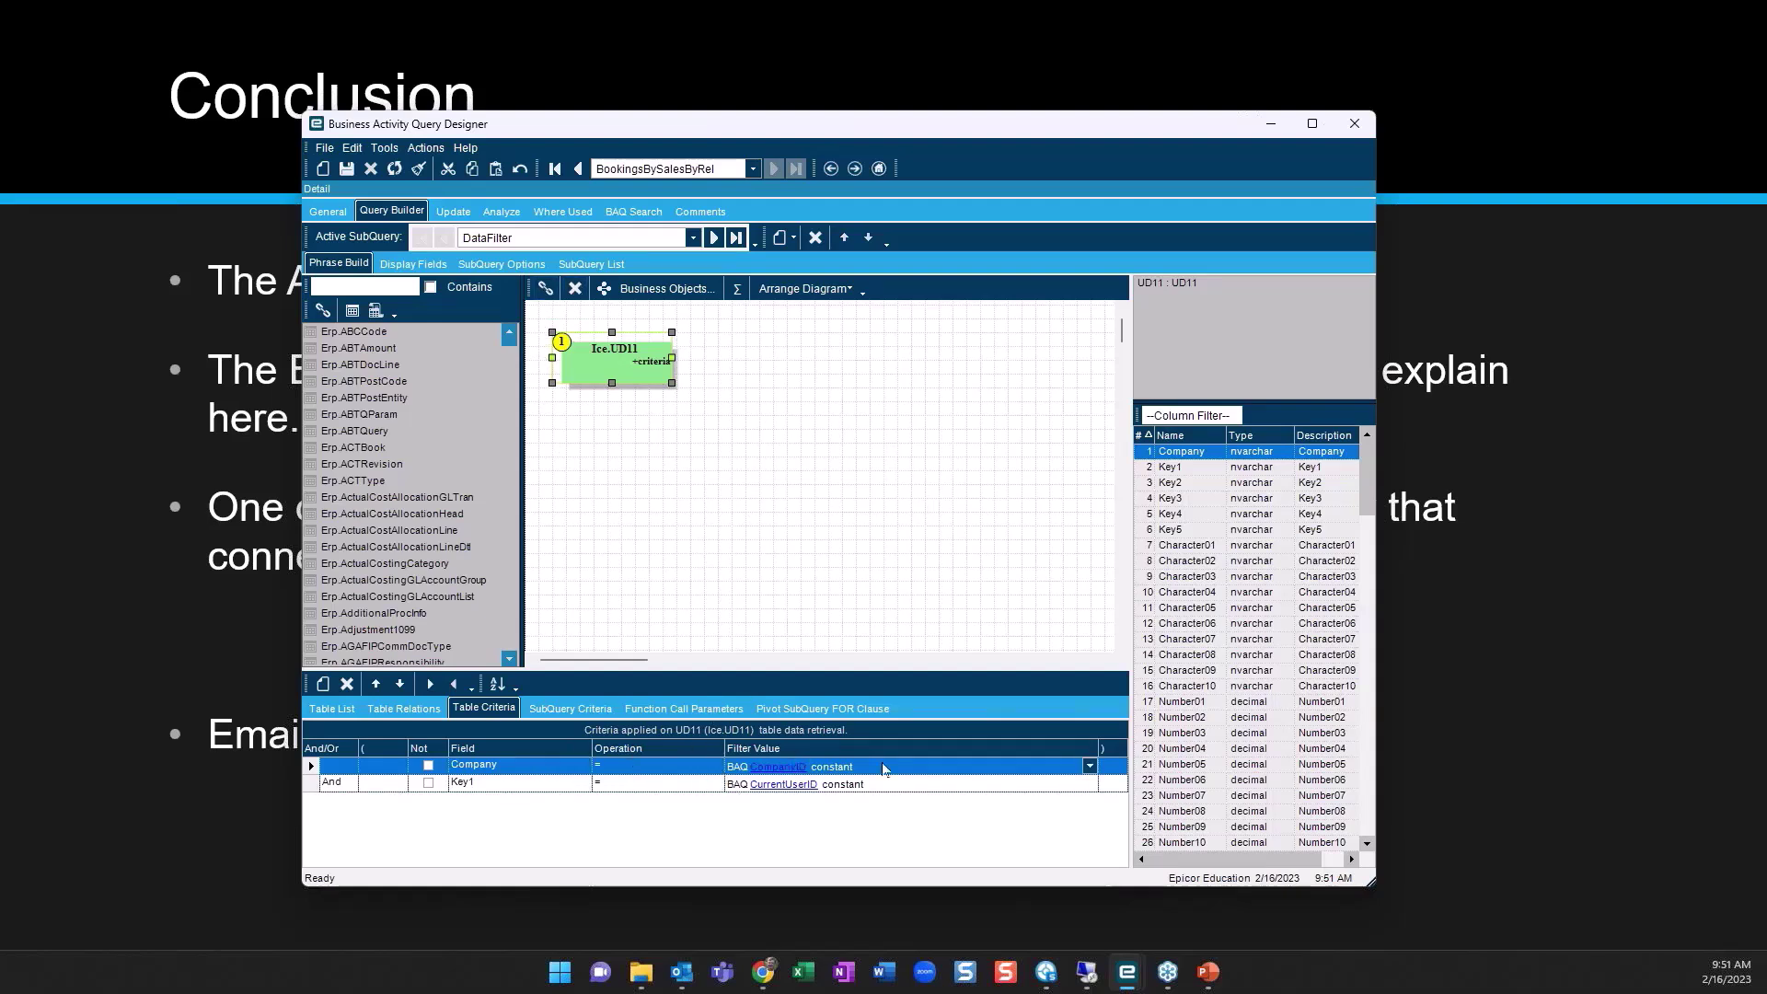
pyautogui.click(727, 520)
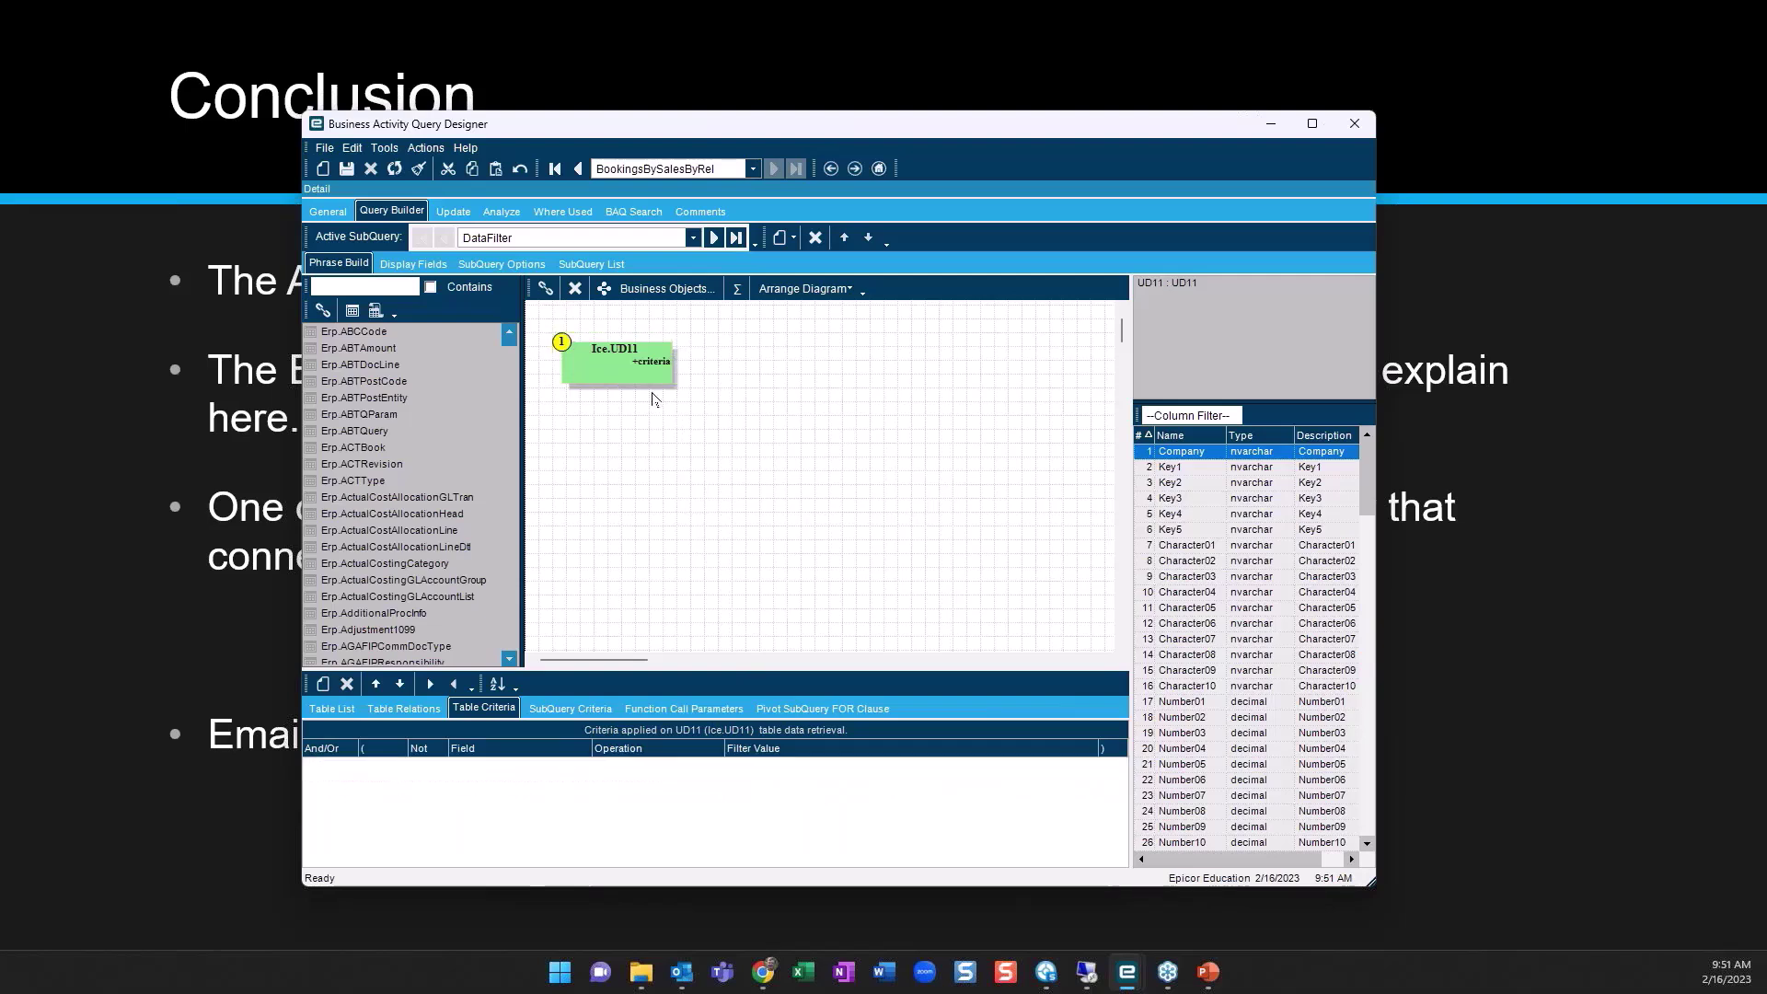
pyautogui.click(627, 372)
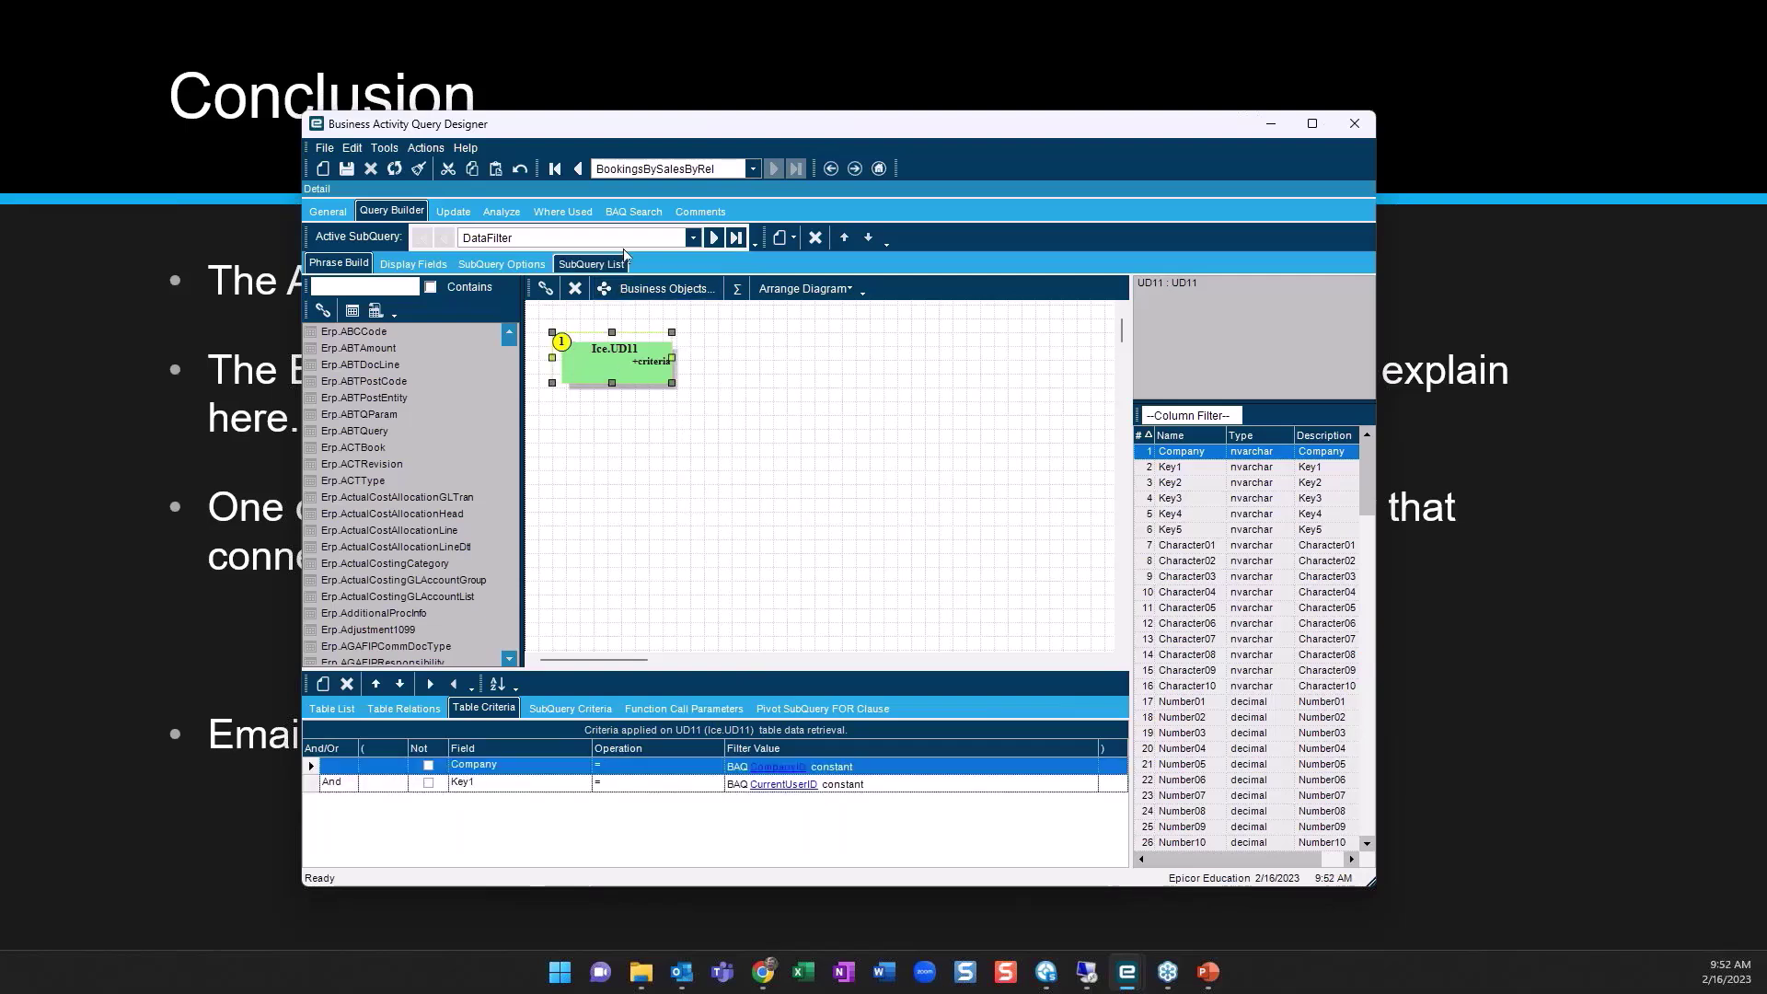
# Make OrderReleaseValue the active subquery and inspect its OrderRel, OrderDtl, Customer and OrderHed tables
pyautogui.click(692, 238)
pyautogui.click(693, 239)
pyautogui.click(565, 270)
pyautogui.click(589, 336)
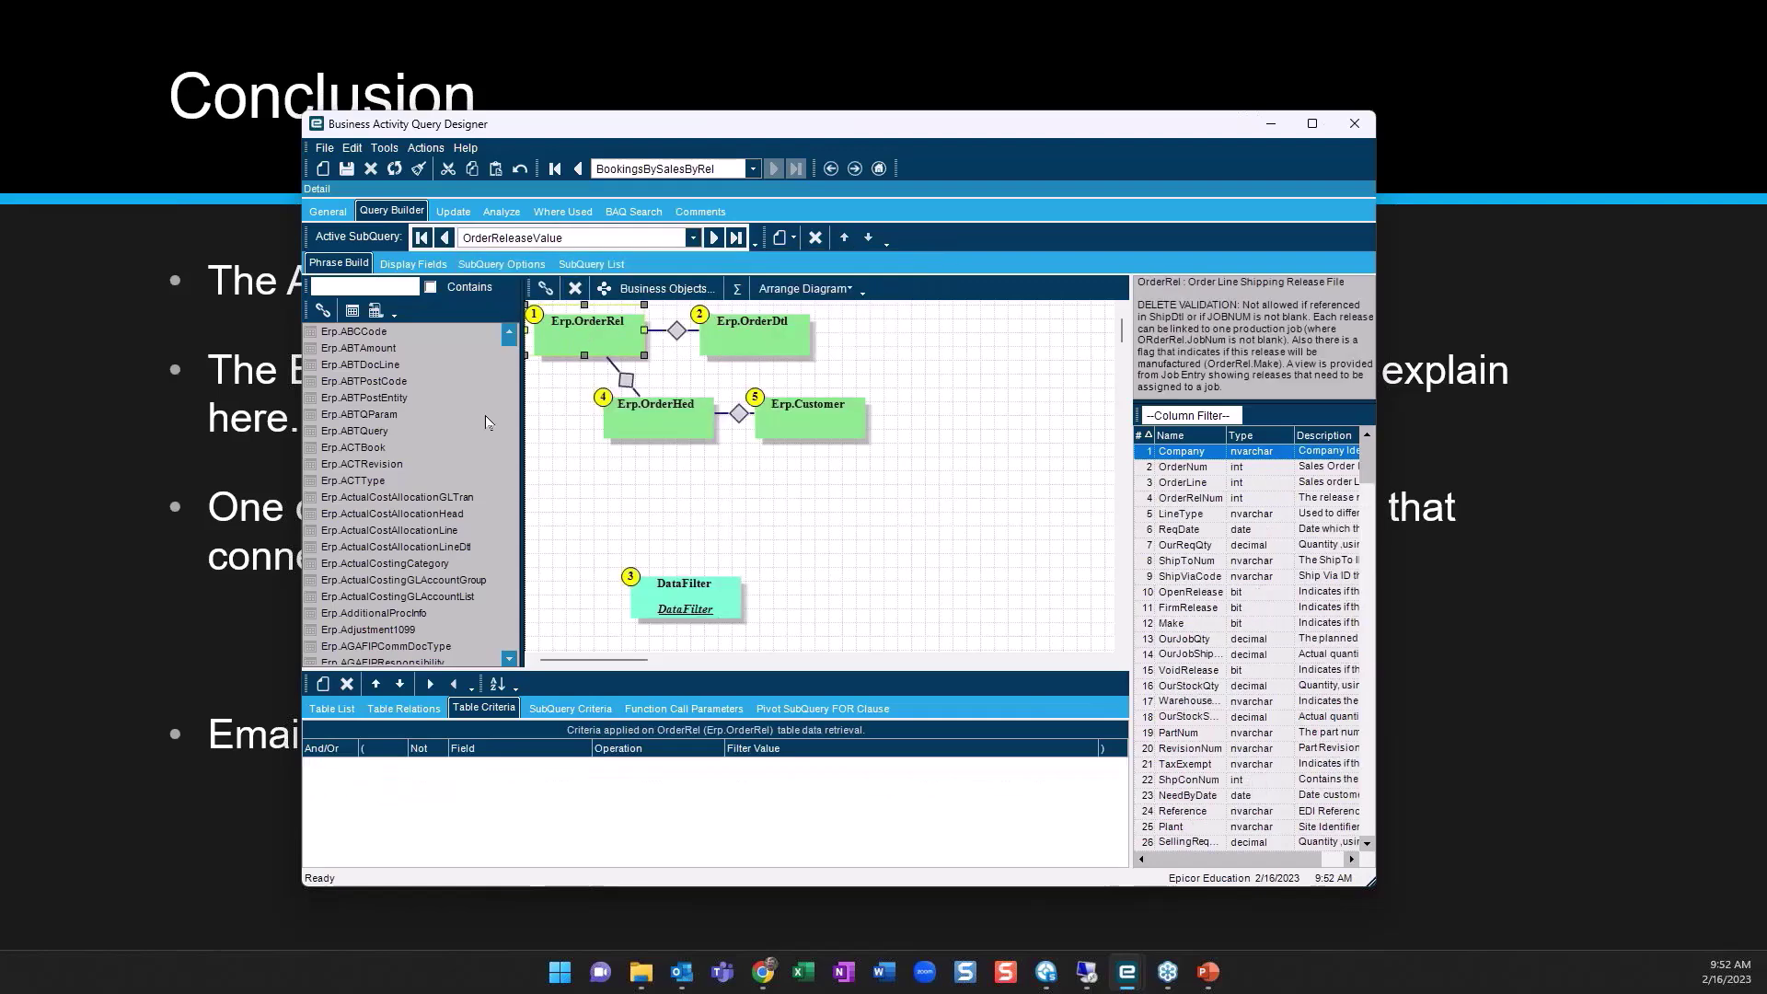
pyautogui.click(764, 341)
pyautogui.click(794, 411)
pyautogui.click(669, 417)
# Review the subquery criteria on OrderRel's ReqDate, and select the DataFilter table to see its columns
pyautogui.click(605, 329)
pyautogui.click(569, 708)
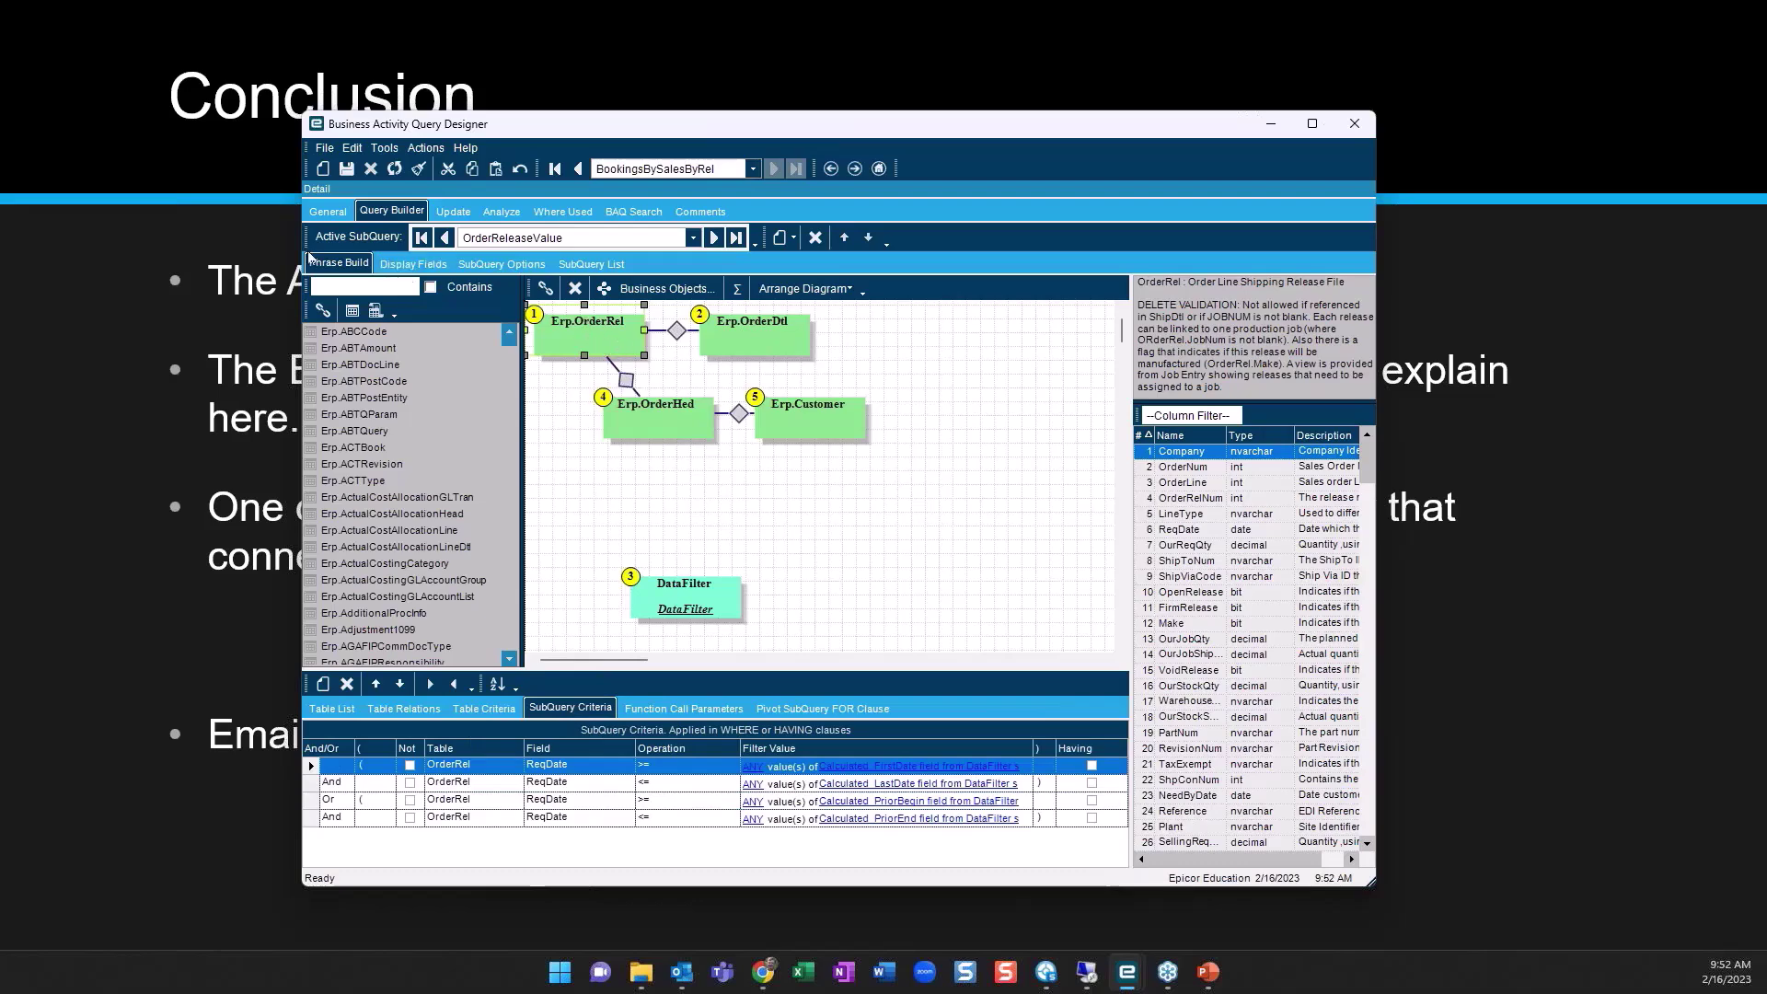
pyautogui.click(691, 609)
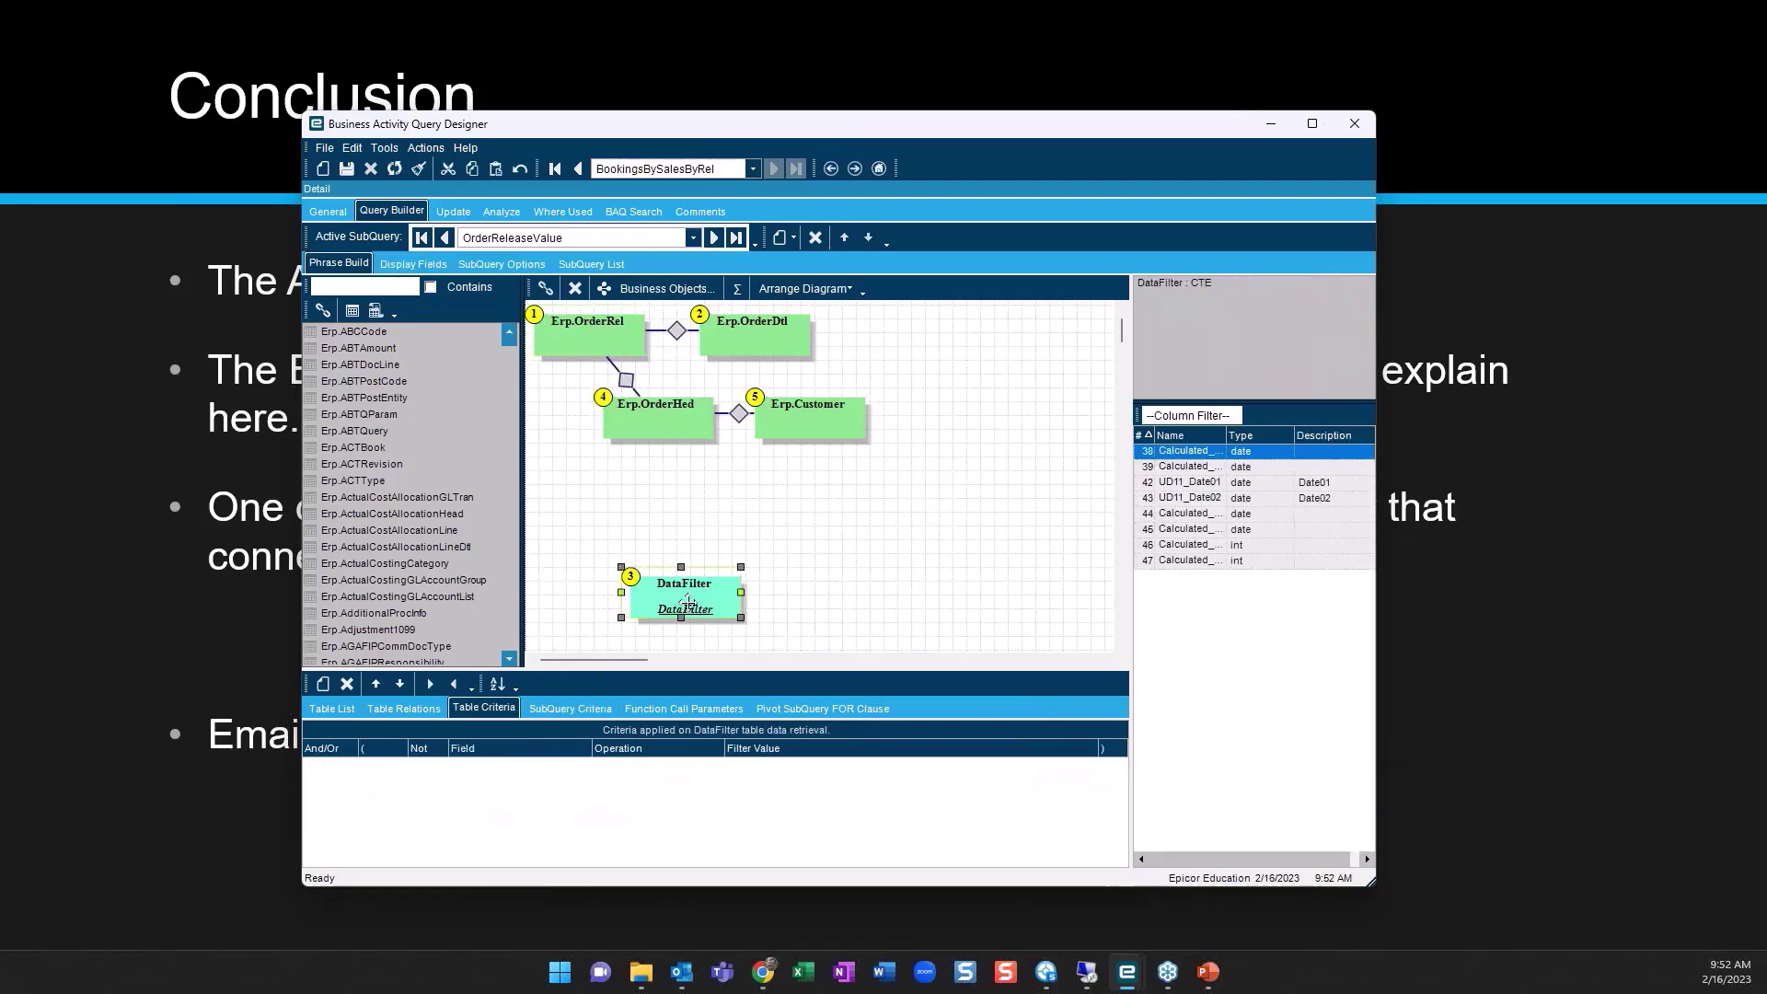
# Remove the DataFilter table from the OrderReleaseValue diagram and display the subquery criteria
pyautogui.rightClick(707, 609)
pyautogui.click(727, 615)
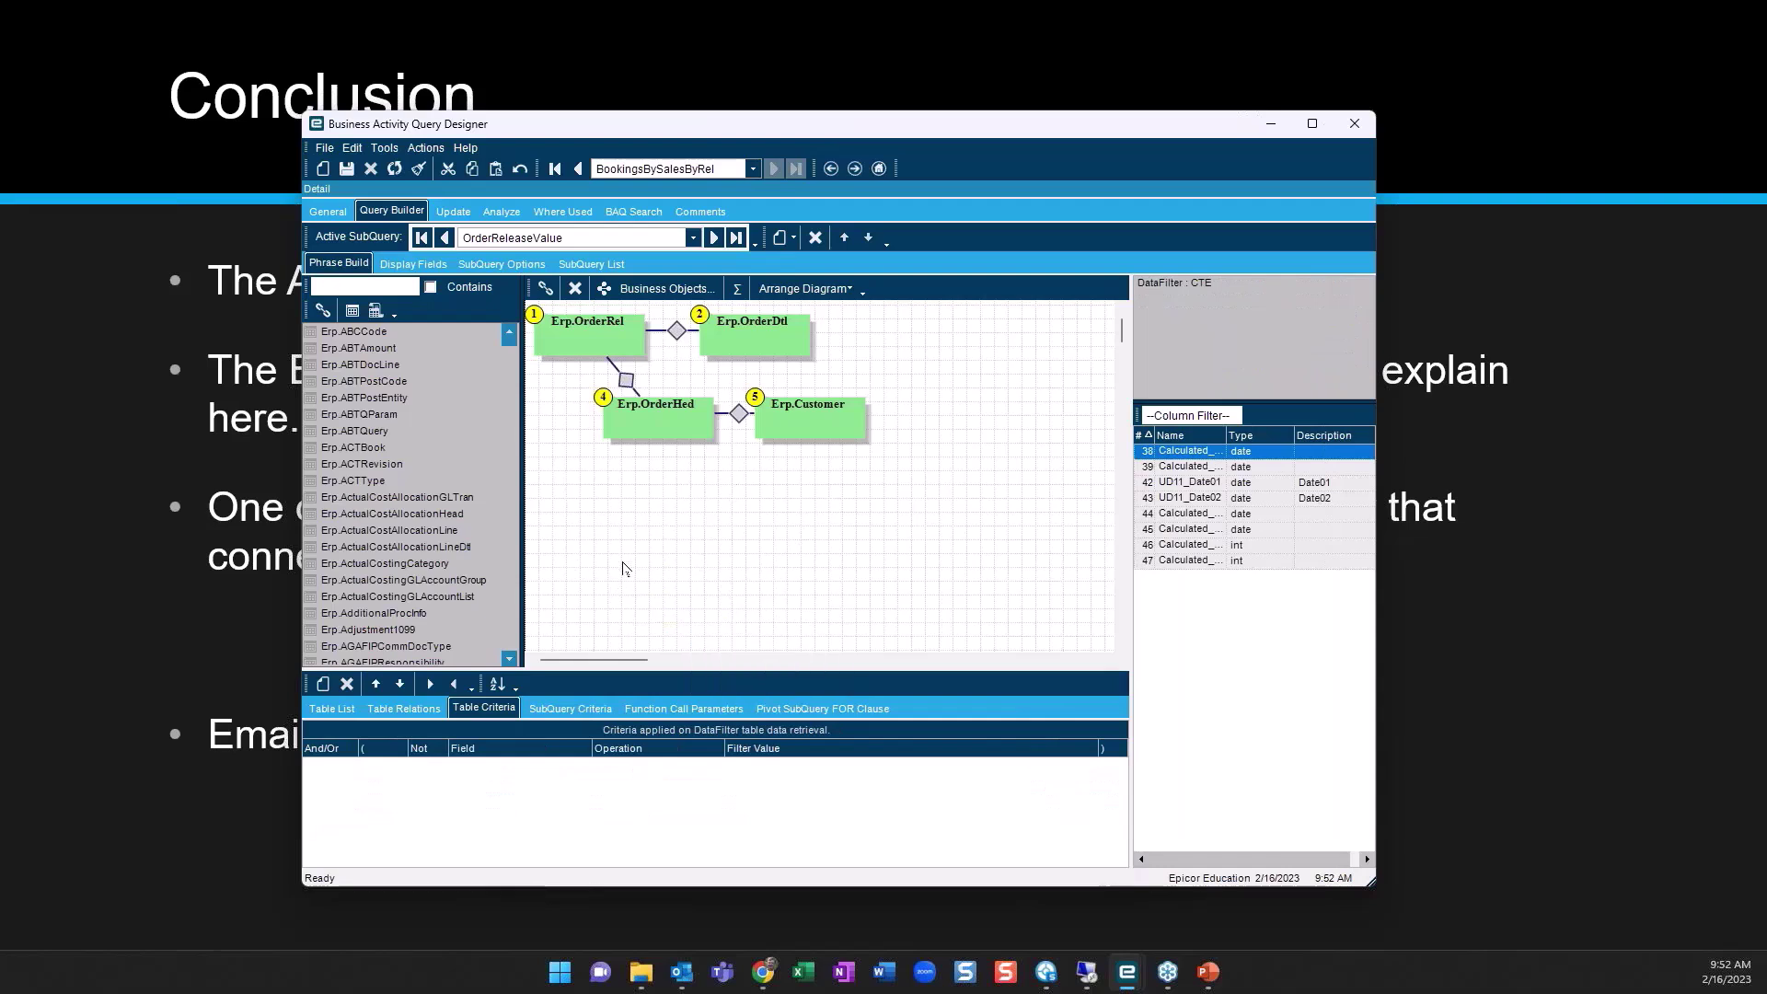
pyautogui.click(578, 704)
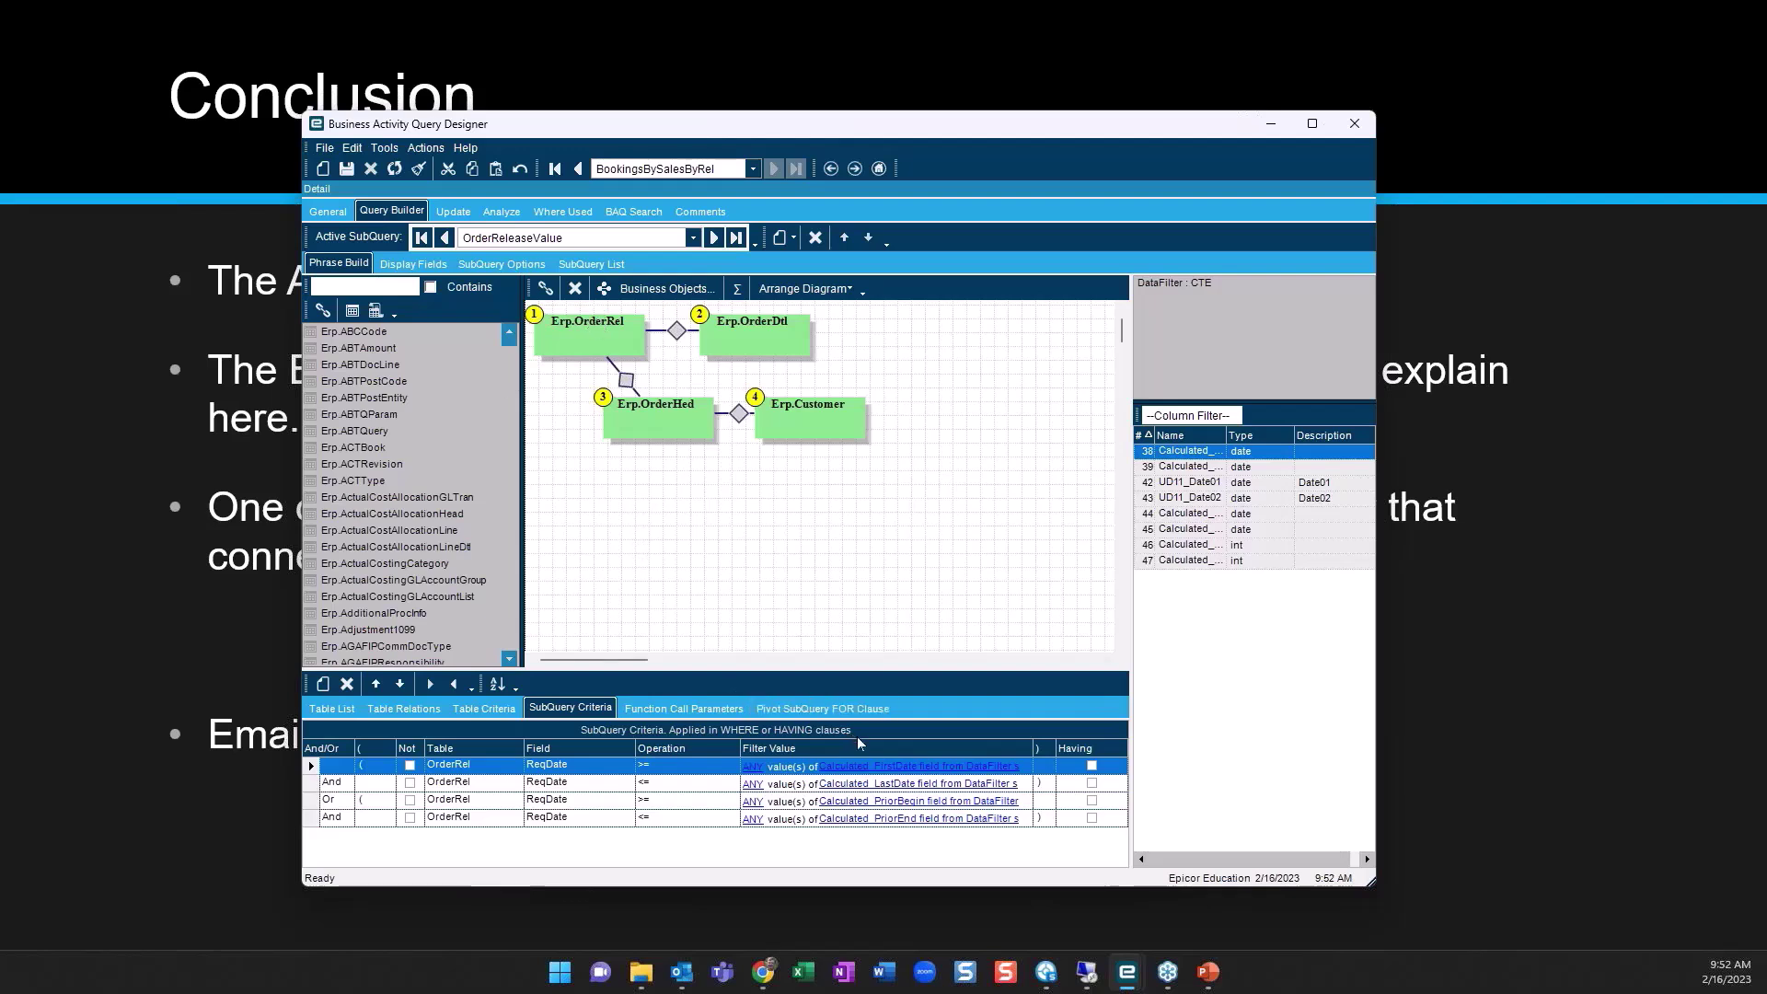
# Open the subquery field selection for the first ReqDate criterion and accept Calculated_FirstDate from the DataFilter subquery
pyautogui.click(885, 762)
pyautogui.click(845, 771)
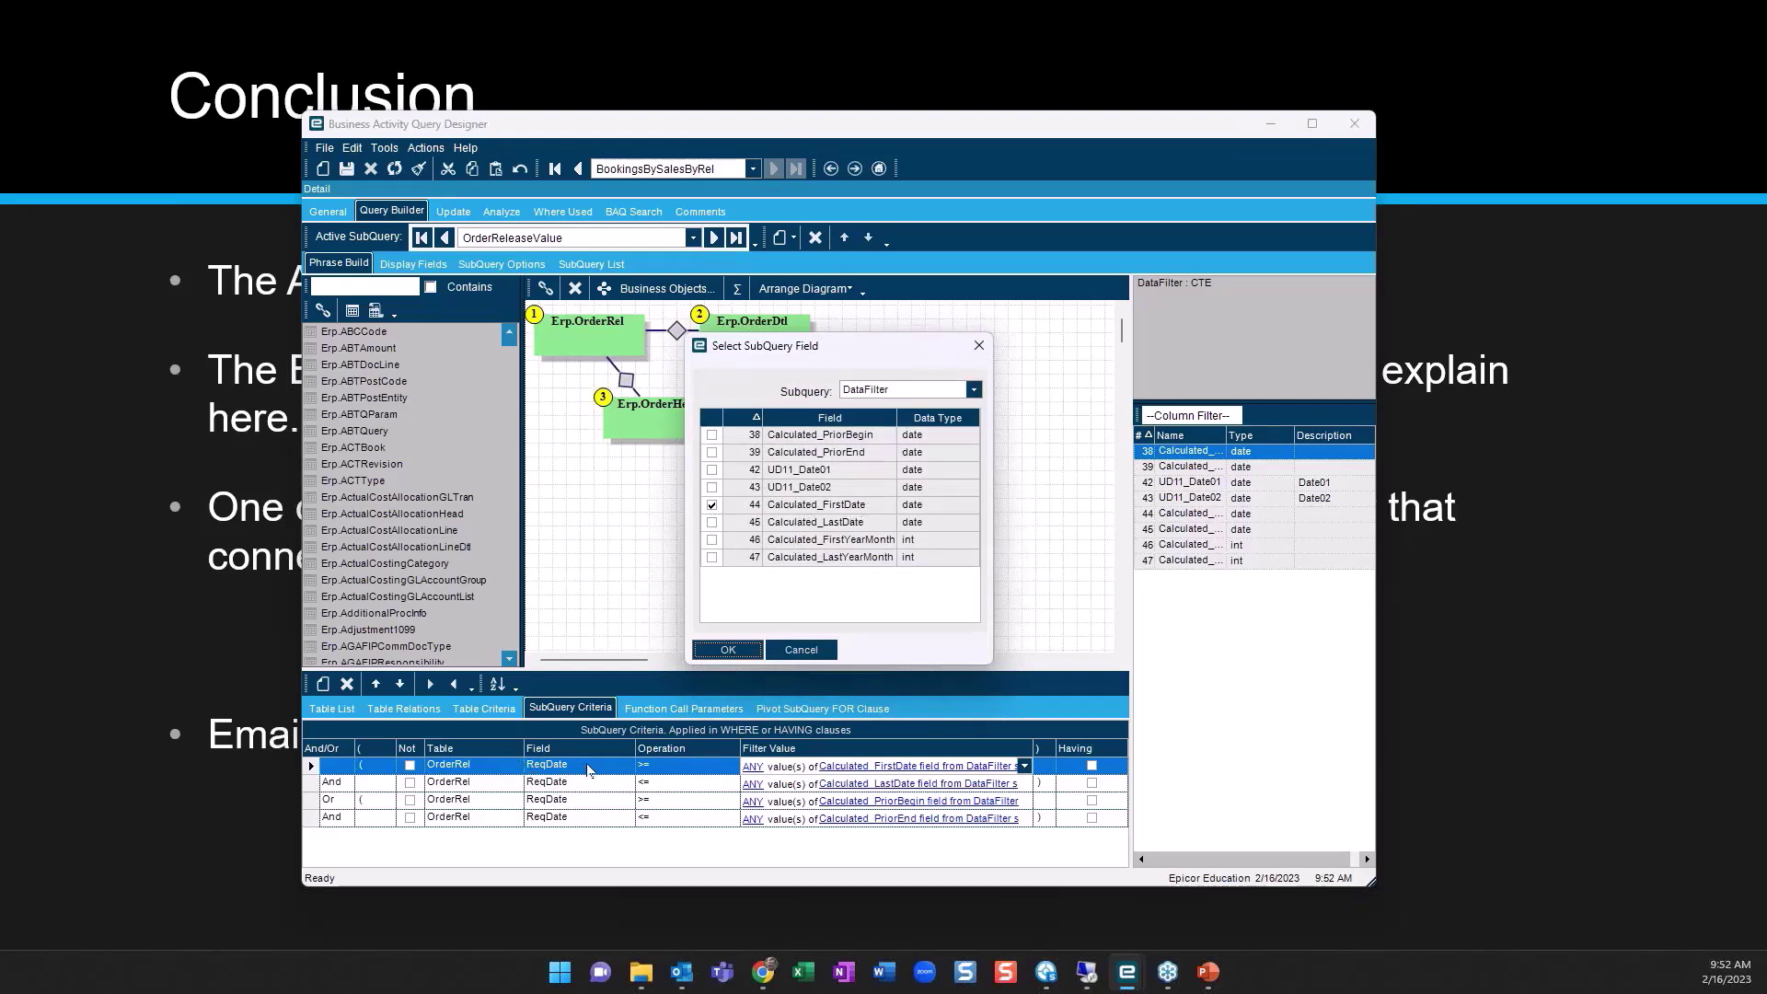
pyautogui.click(724, 650)
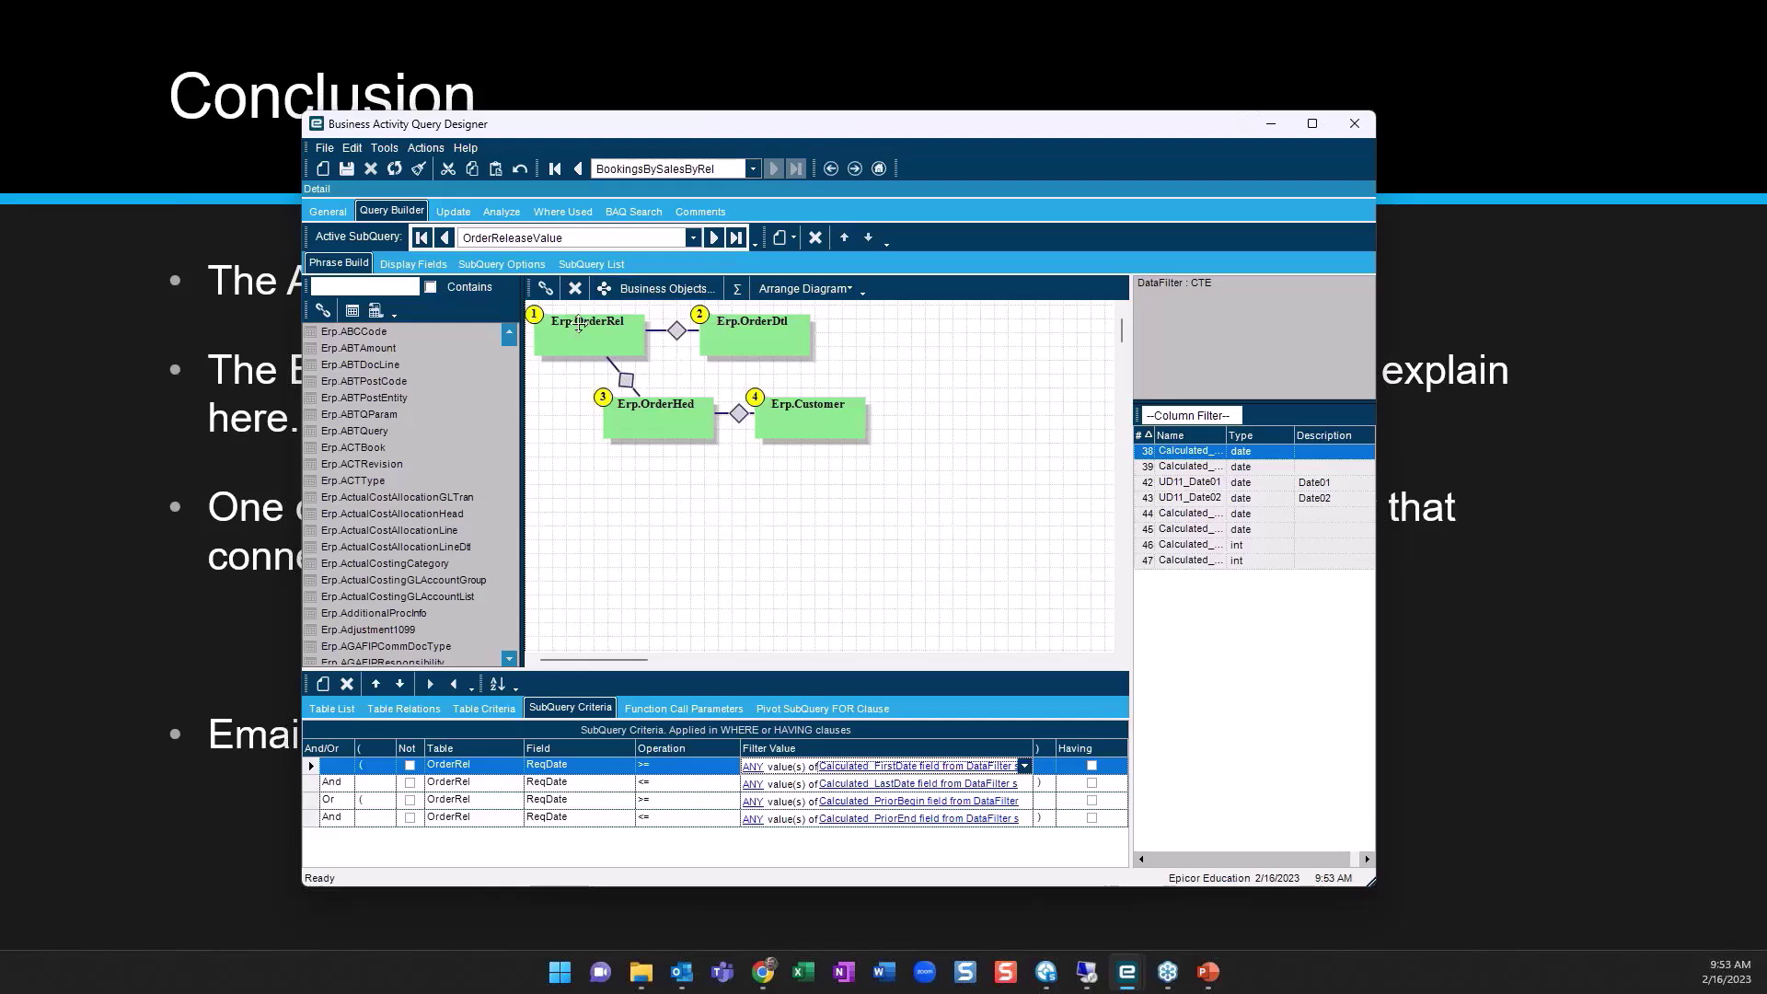
# Select the OrderRel table in the diagram to inspect its columns, and clear the selection
pyautogui.click(571, 342)
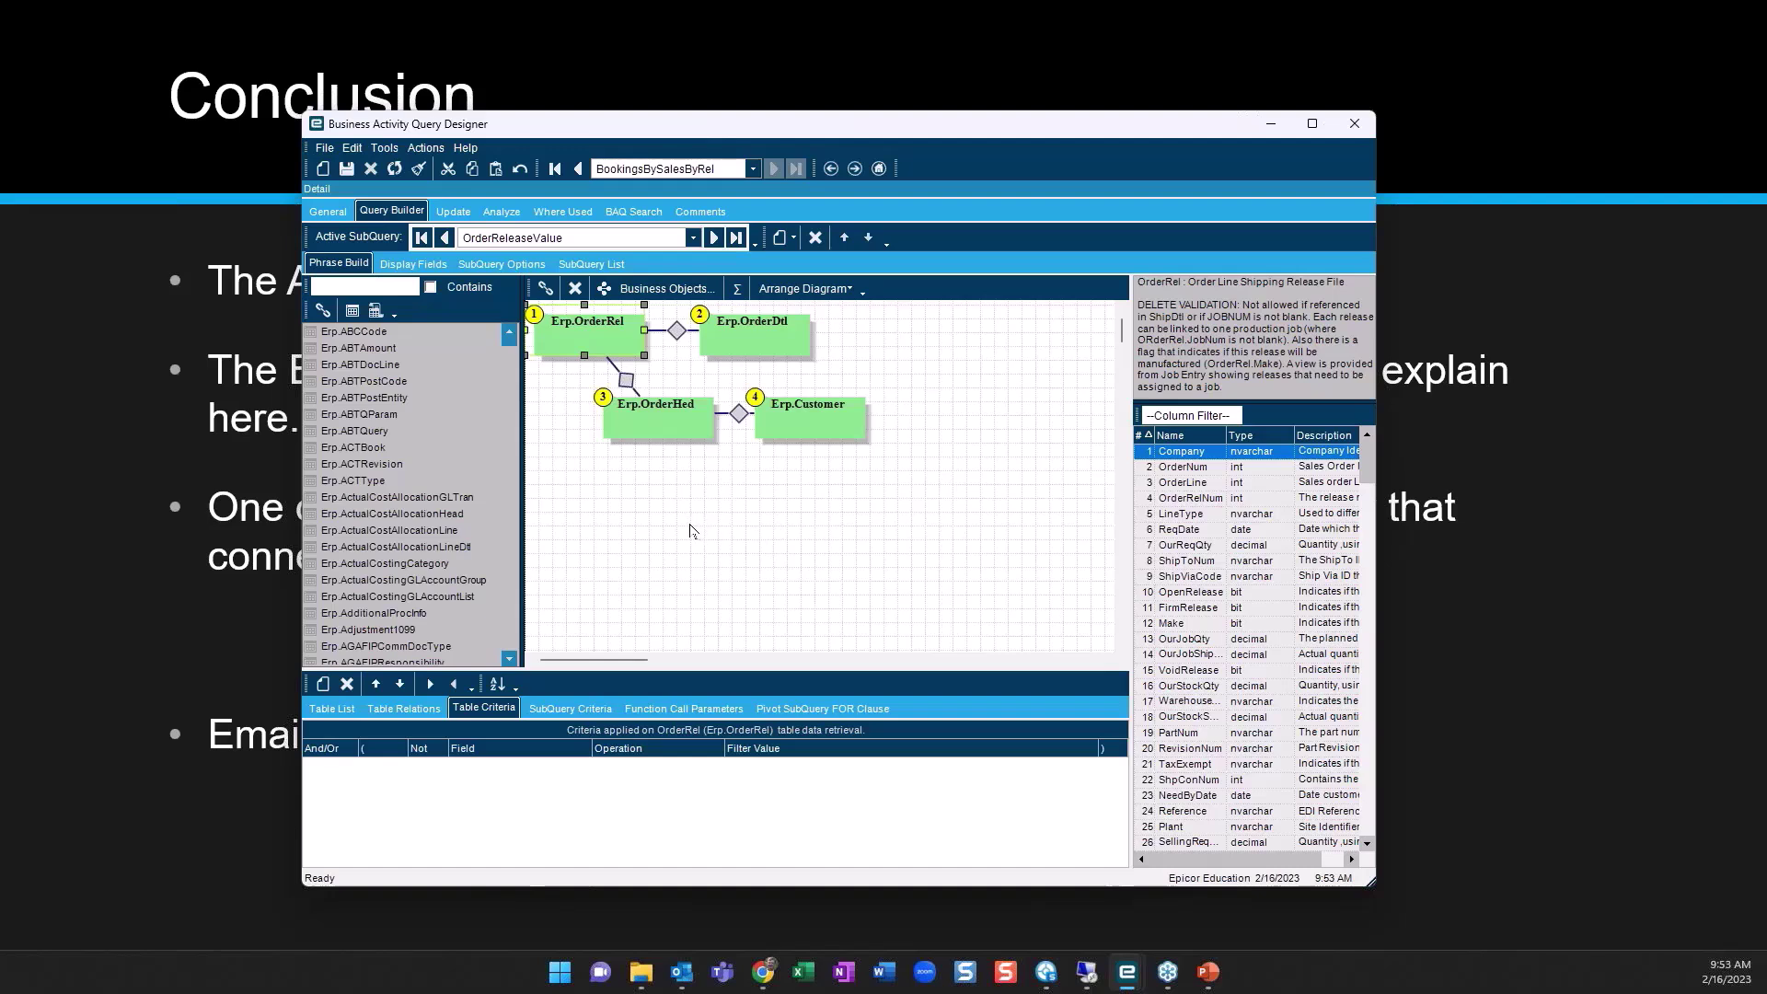
pyautogui.click(13, 379)
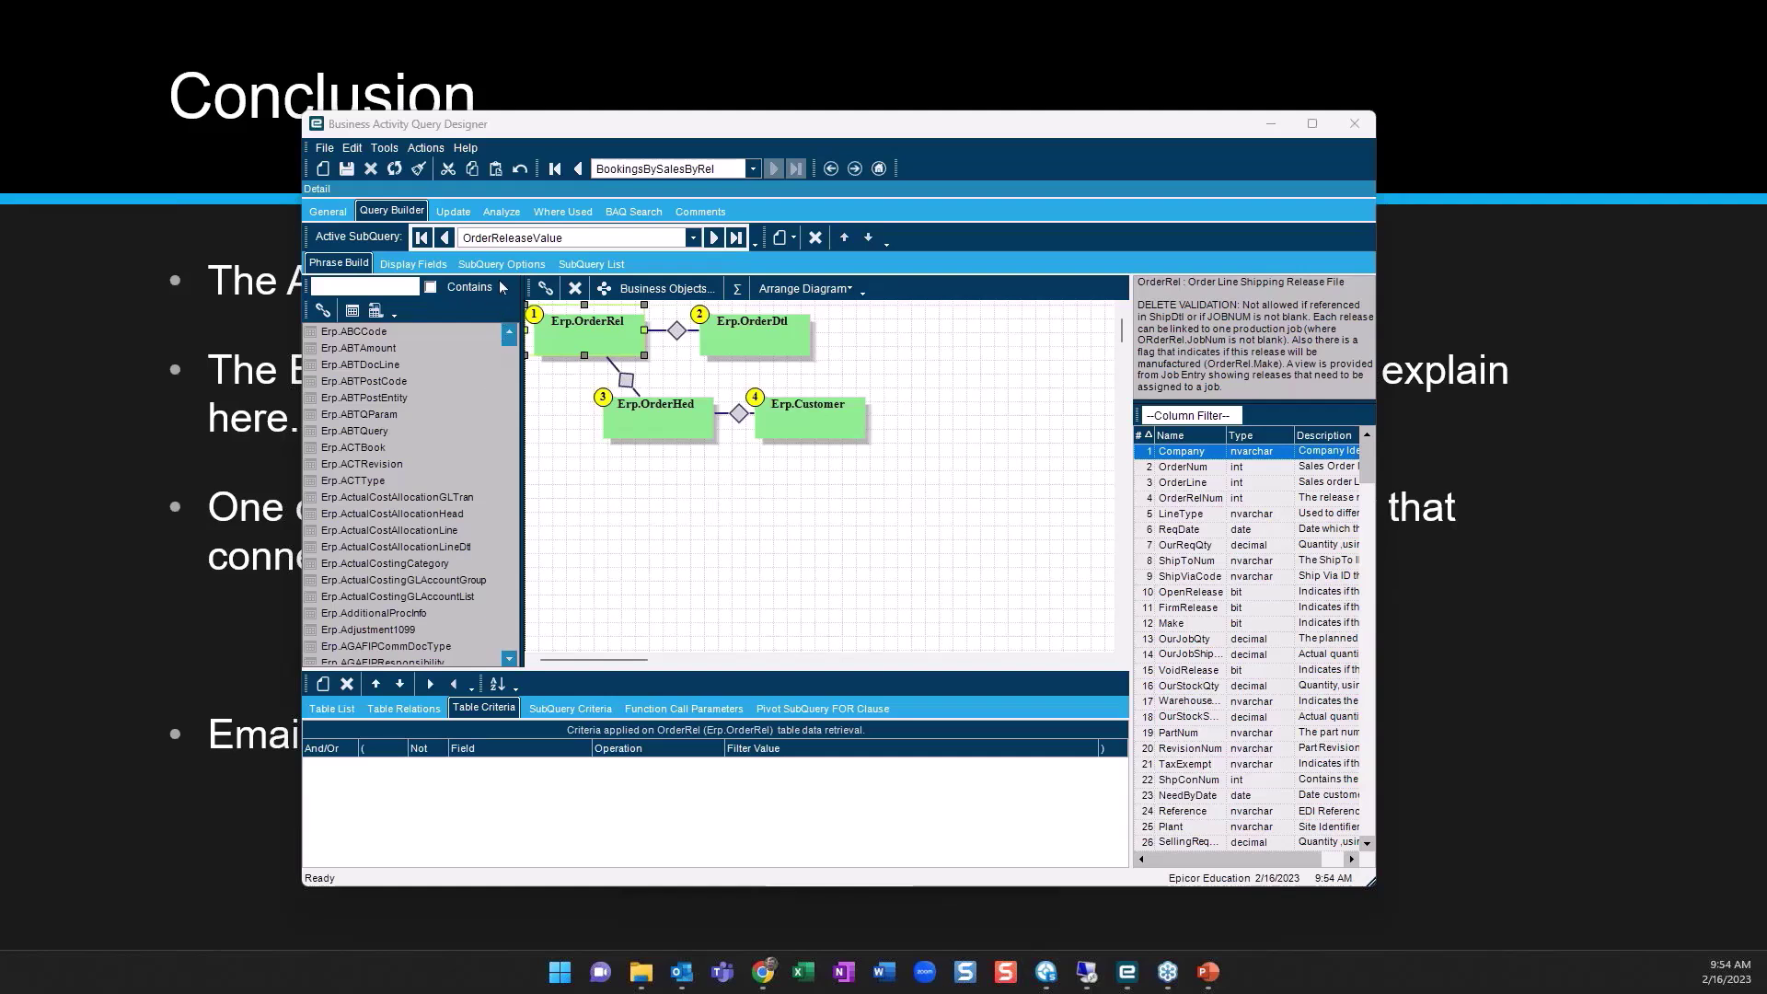
pyautogui.click(589, 467)
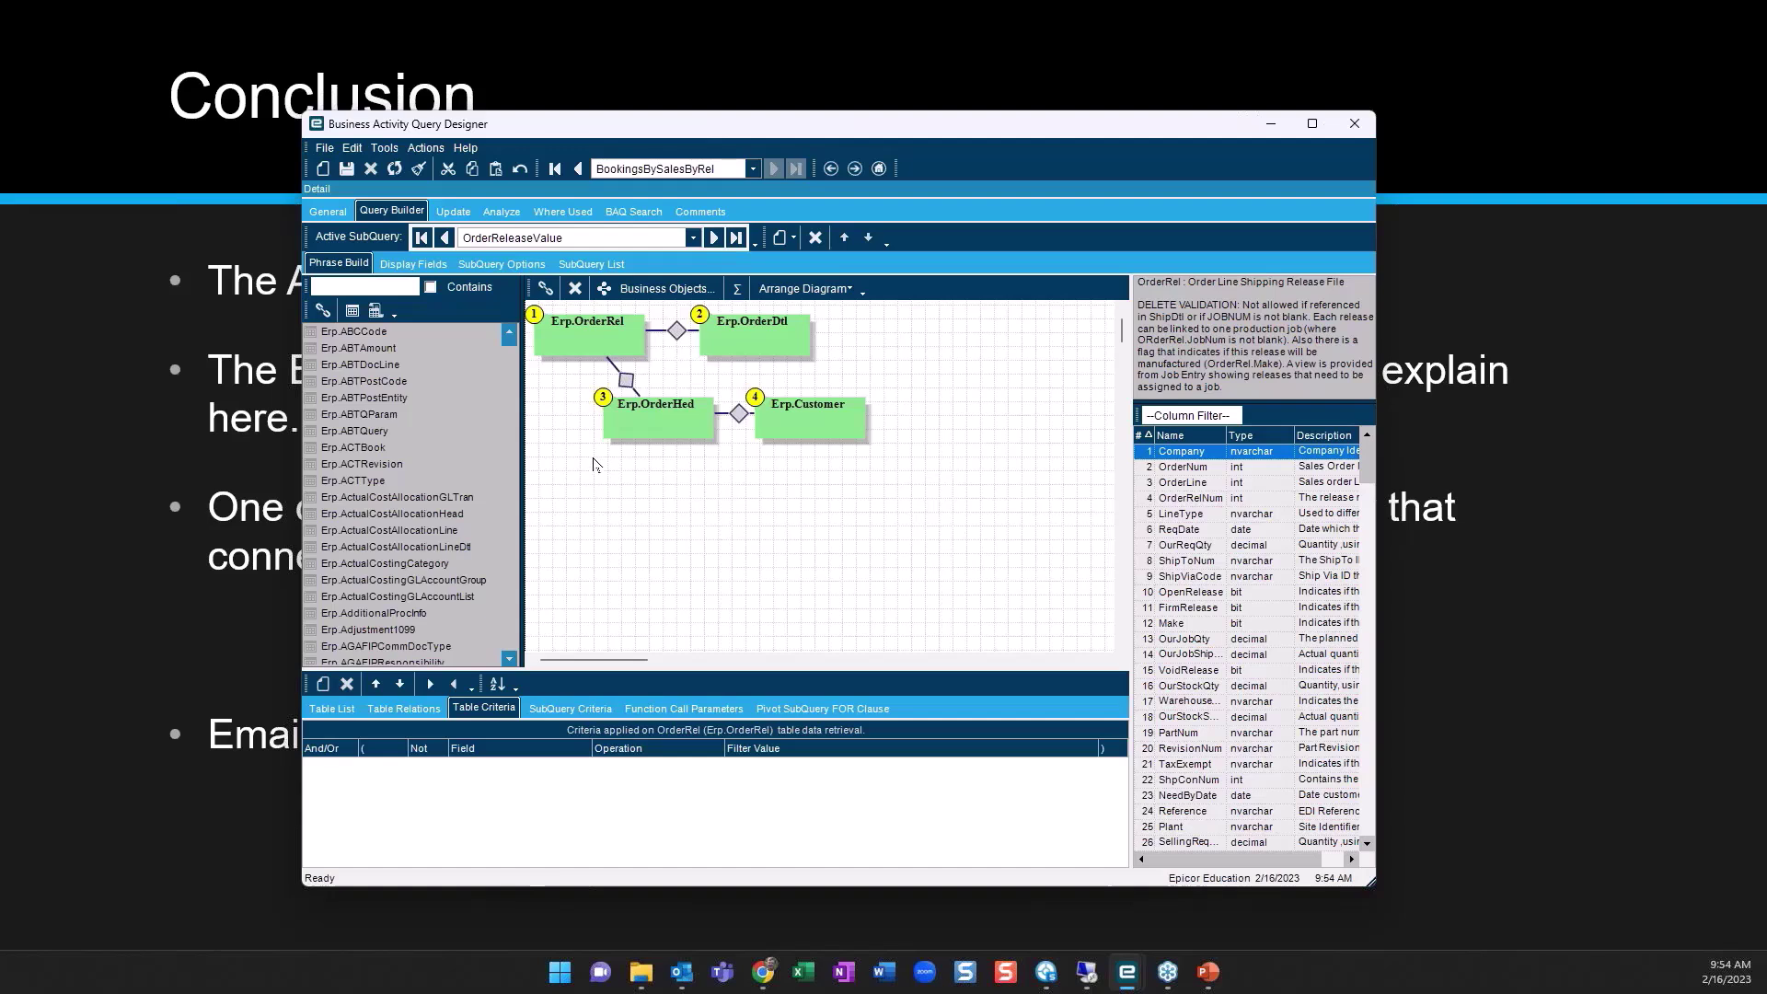
# Make DataFilter the active subquery, check it in the subquery list, and select Ice.UD11 to review its table criteria
pyautogui.click(423, 237)
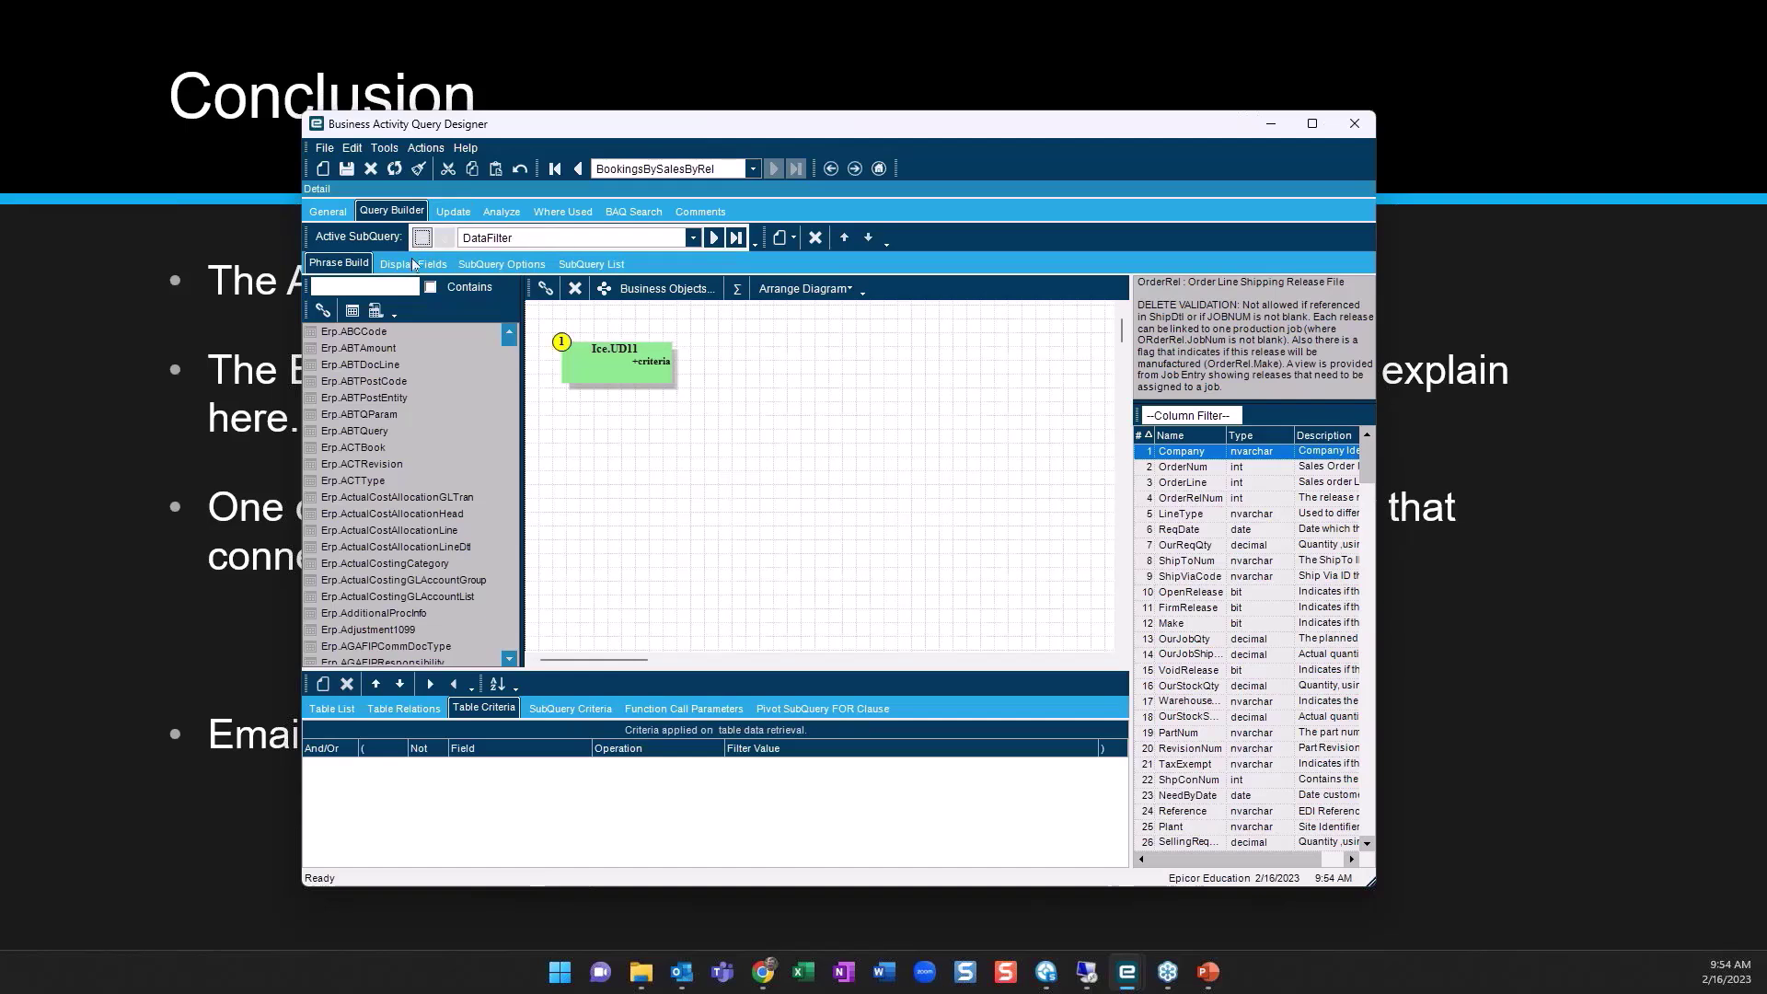
pyautogui.click(576, 265)
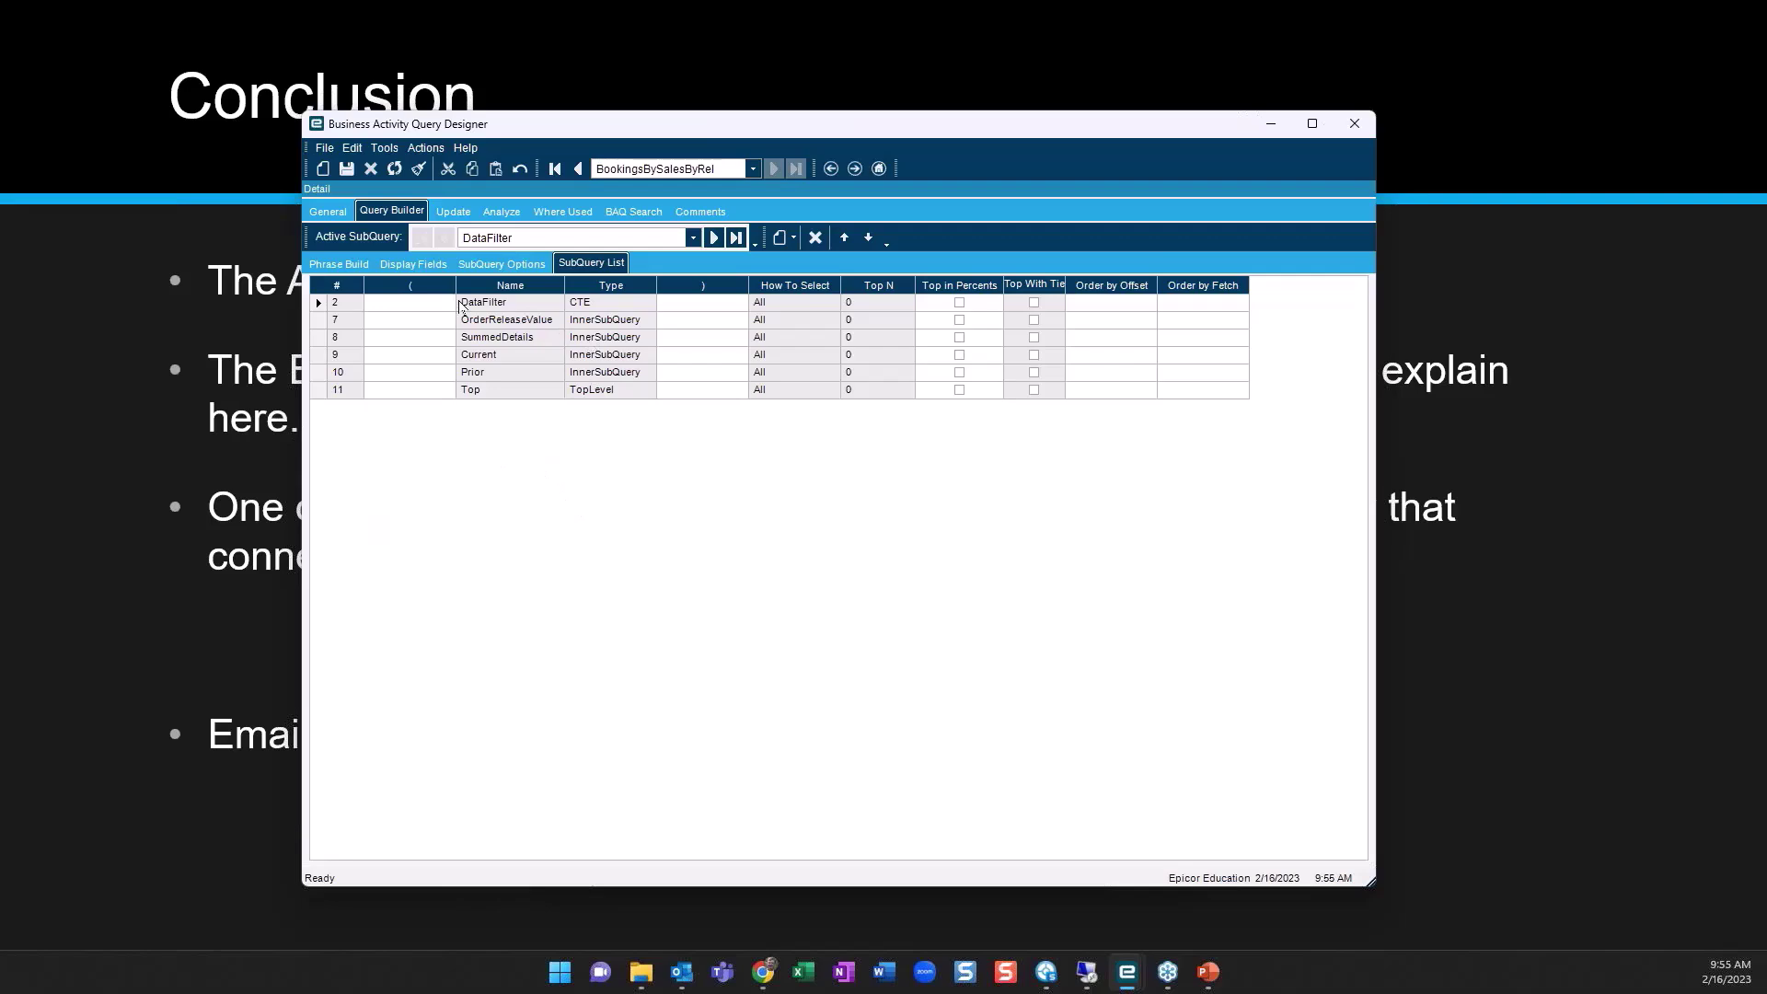
pyautogui.click(348, 265)
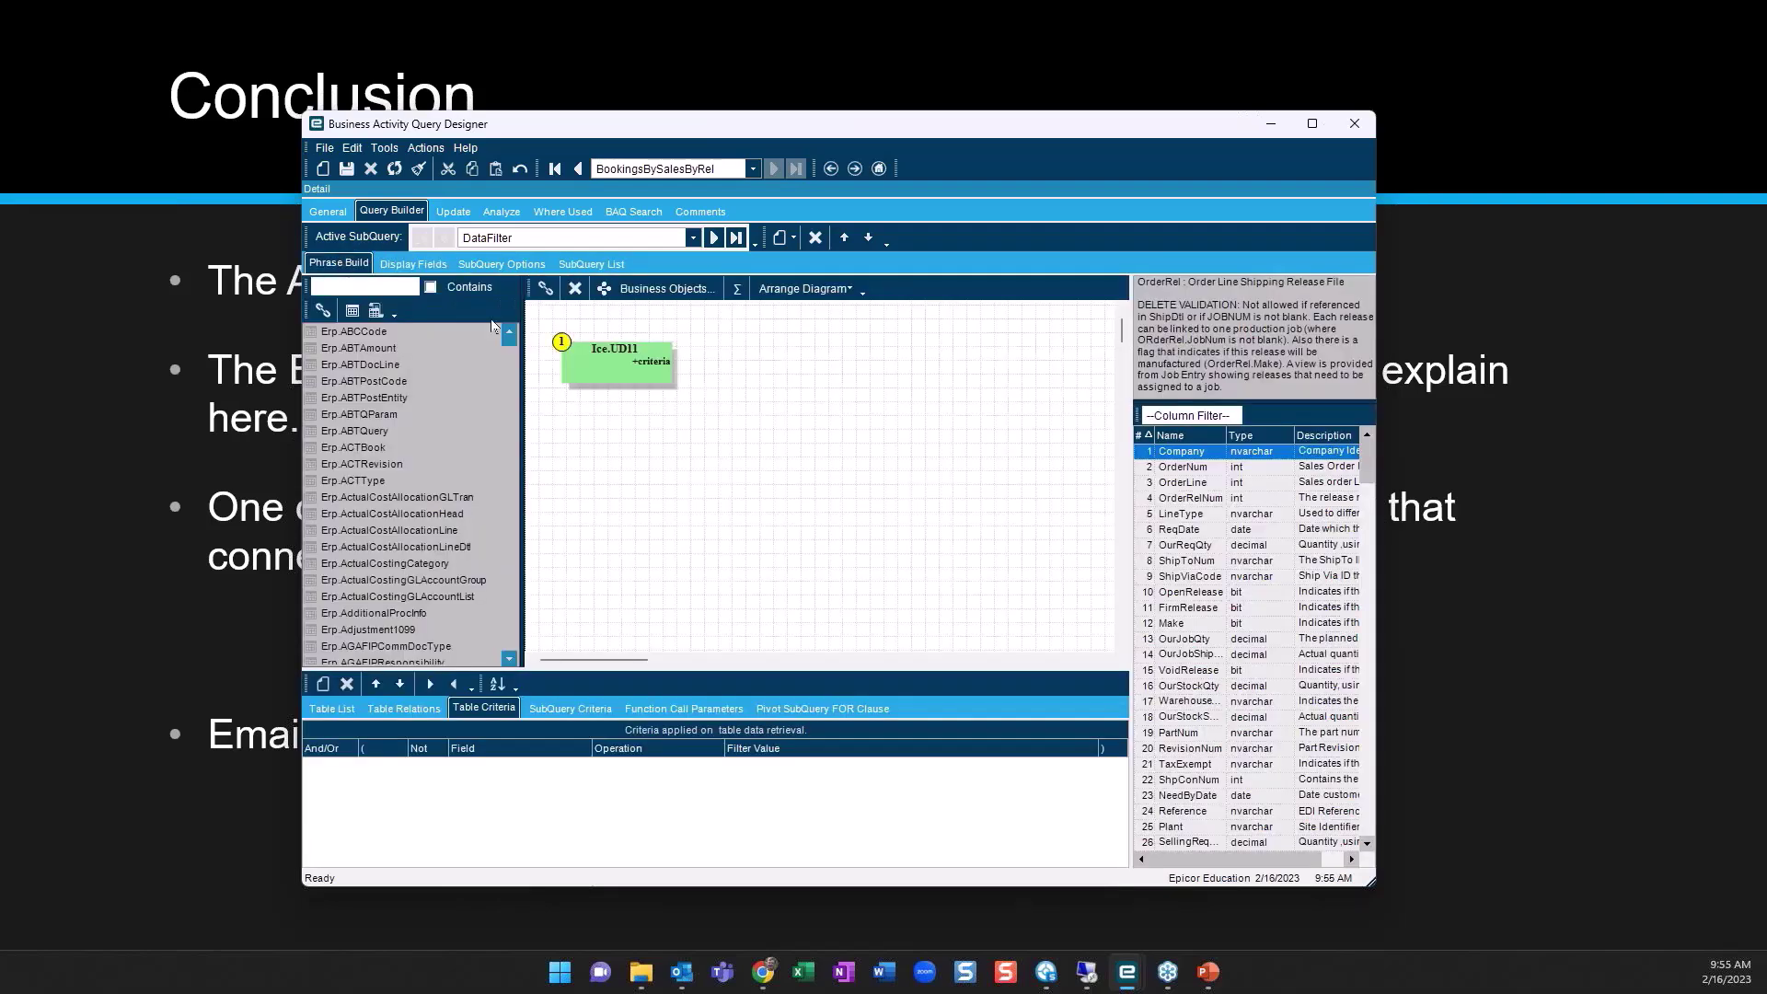
pyautogui.click(575, 364)
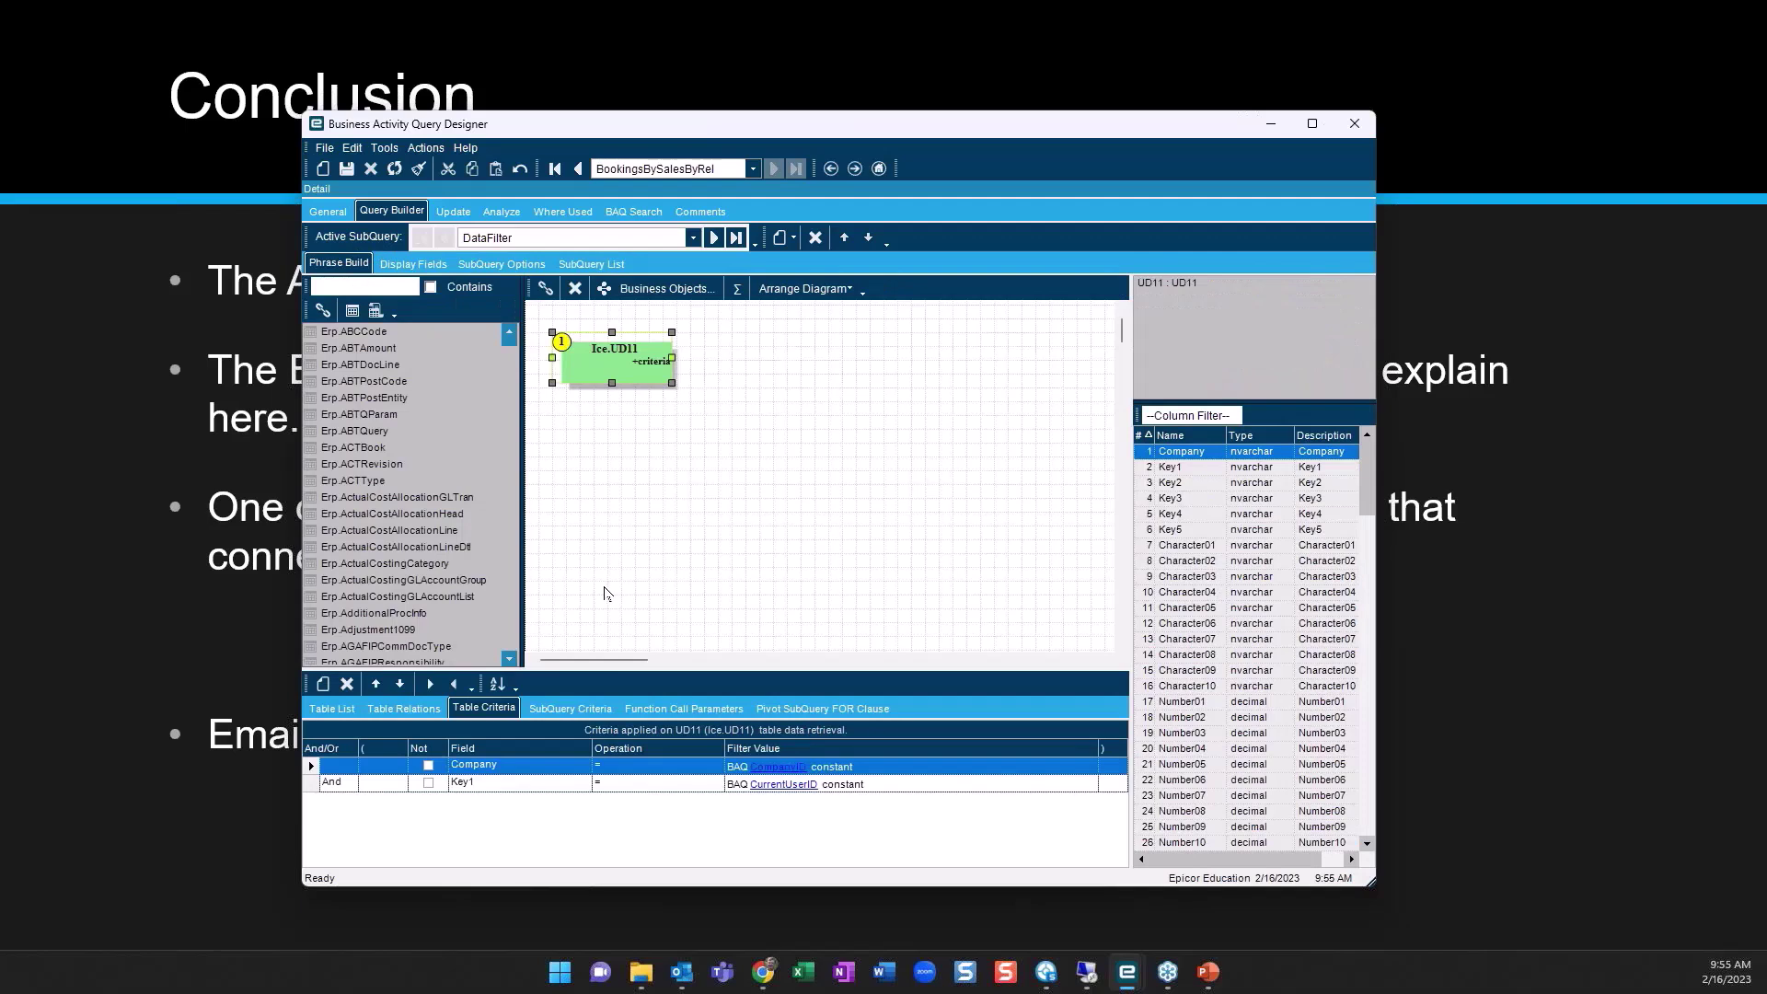
# Show DataFilter's display fields and open the FirstDate calculated field in the SQL editor to examine its expression
pyautogui.click(413, 265)
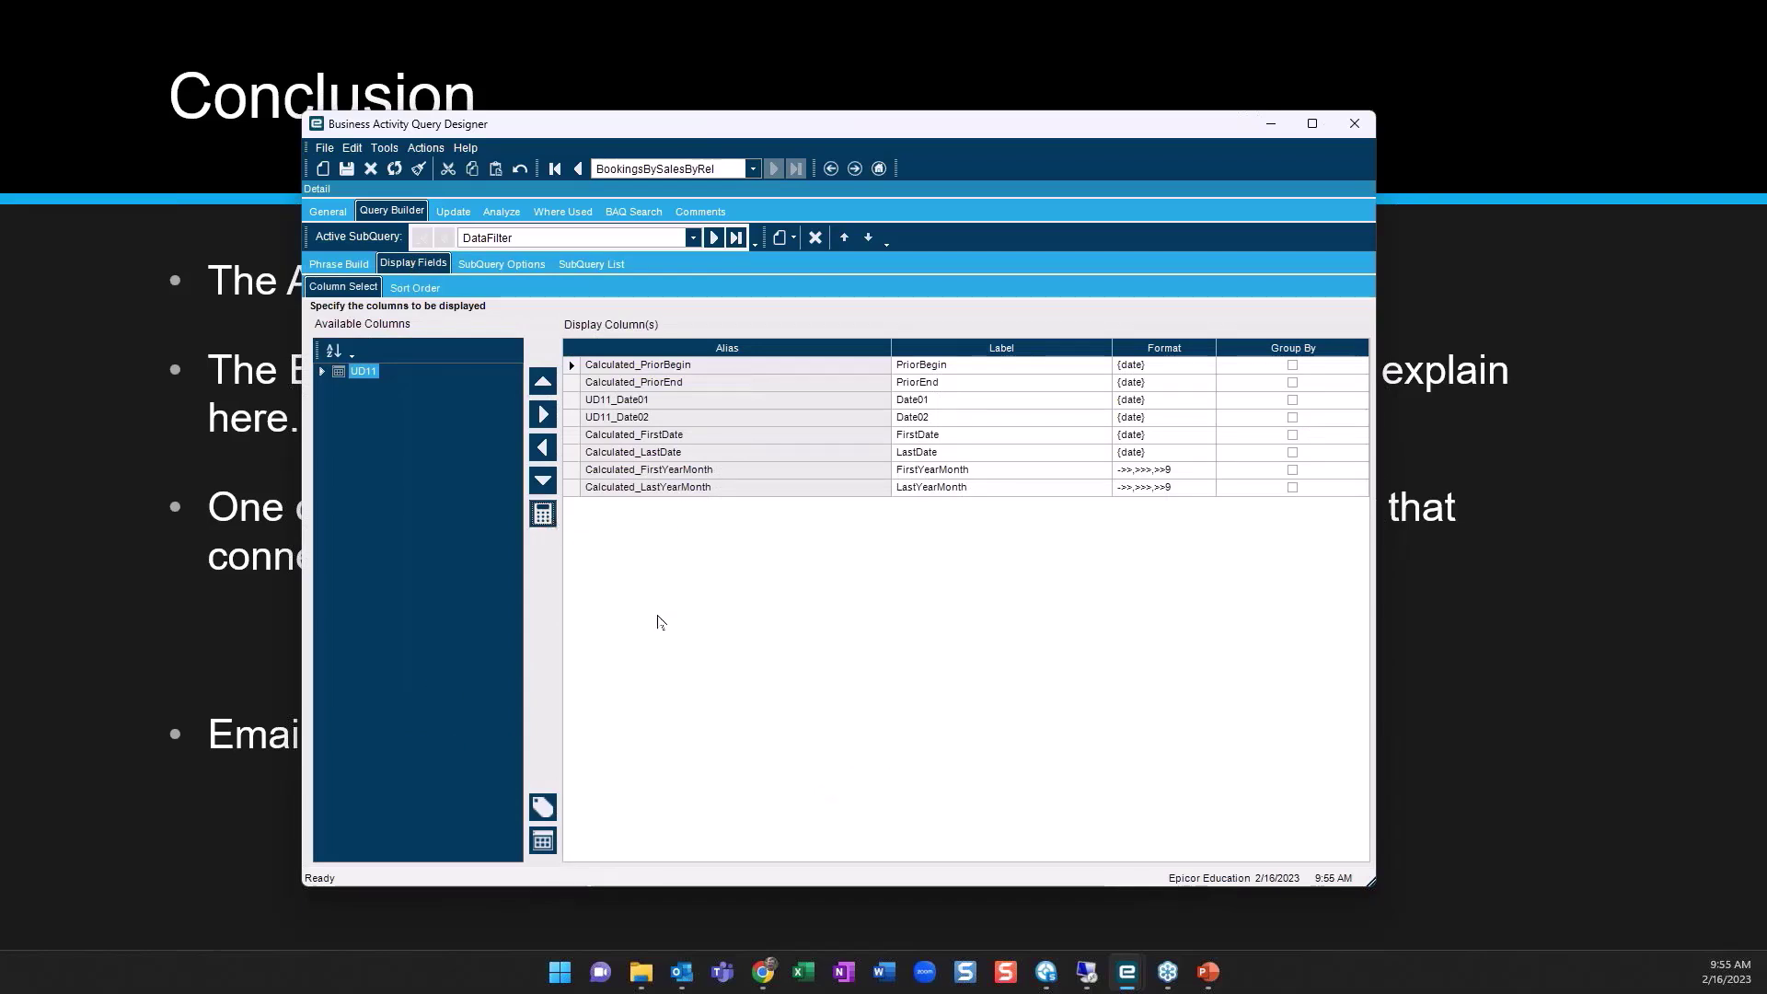
pyautogui.click(486, 367)
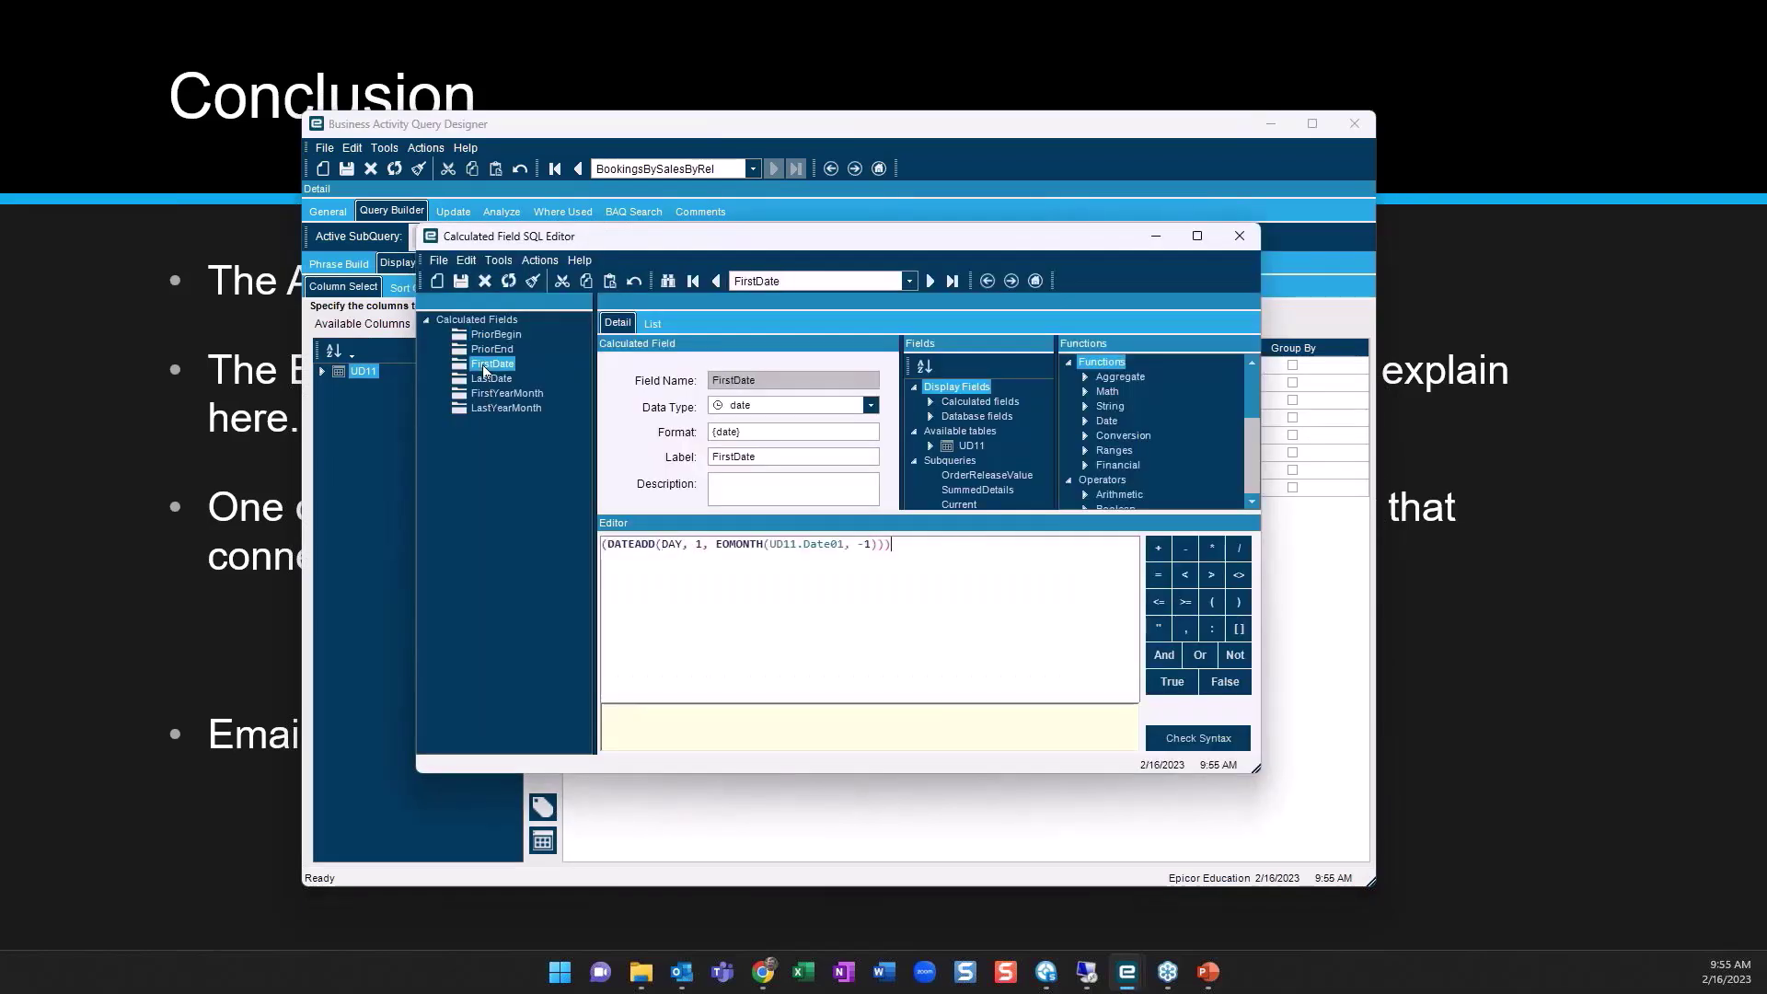
pyautogui.click(923, 550)
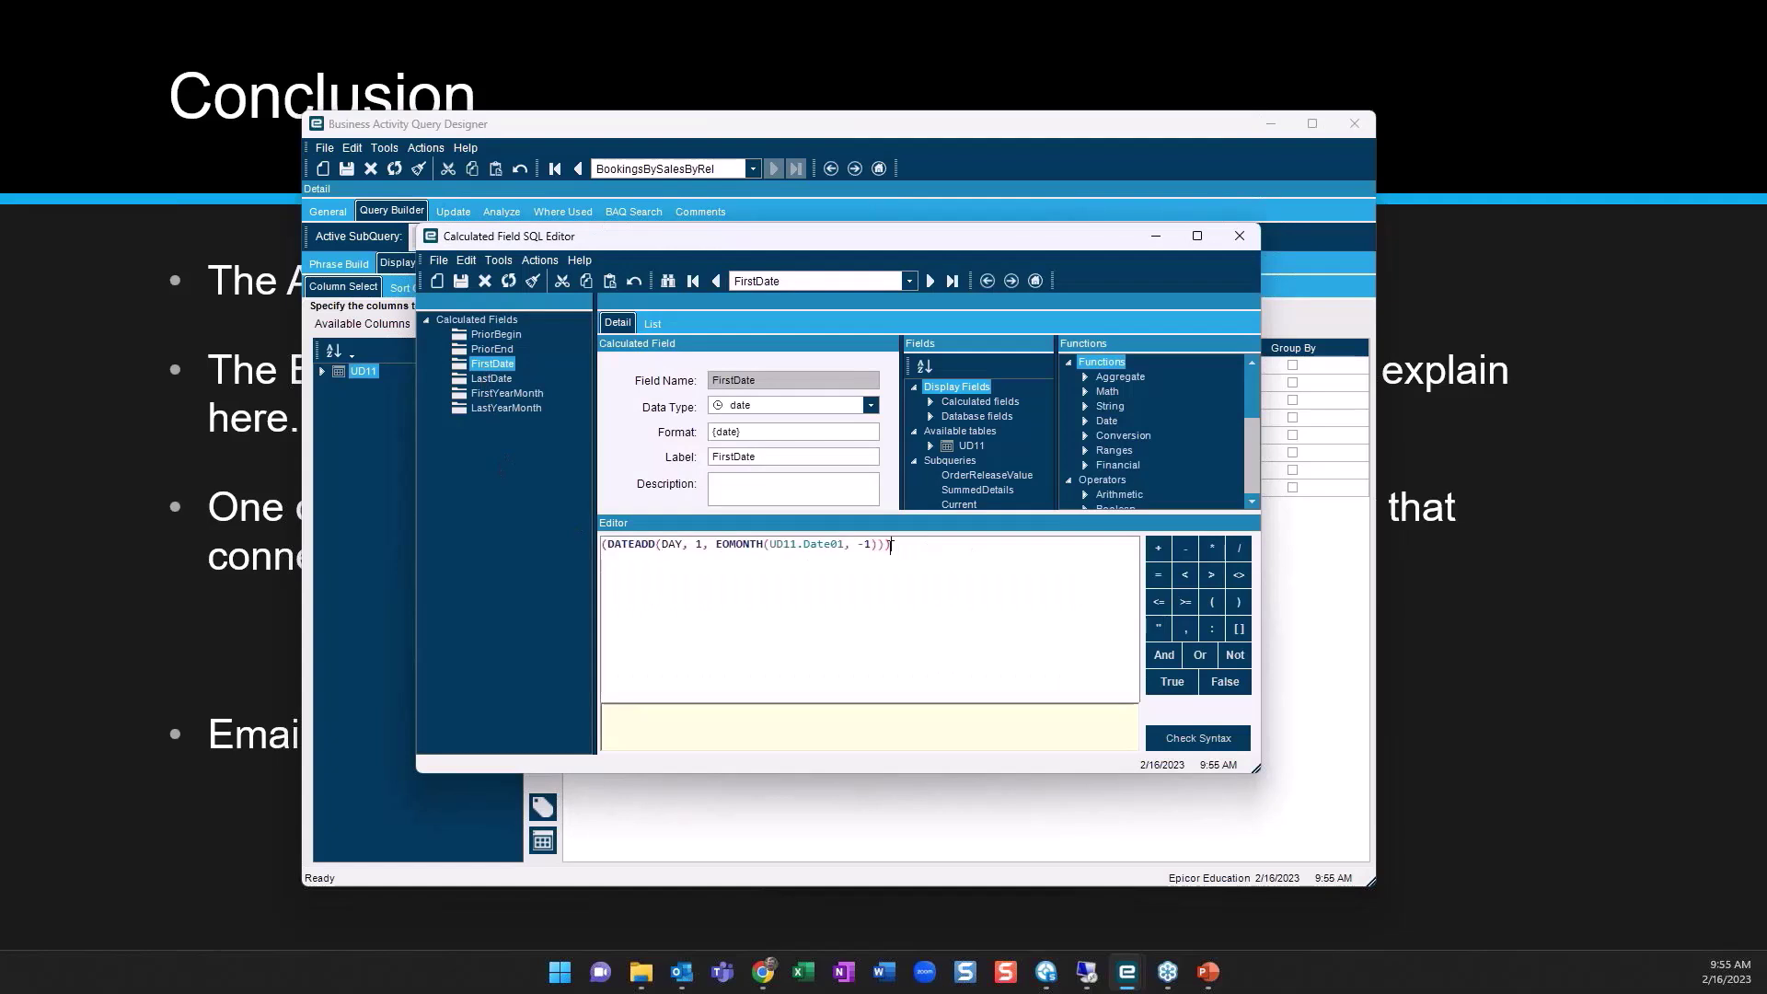
# Comment out the FirstDate expression with /* and */, and discard the change by refreshing the calculated fields
pyautogui.click(604, 545)
pyautogui.write('/*')
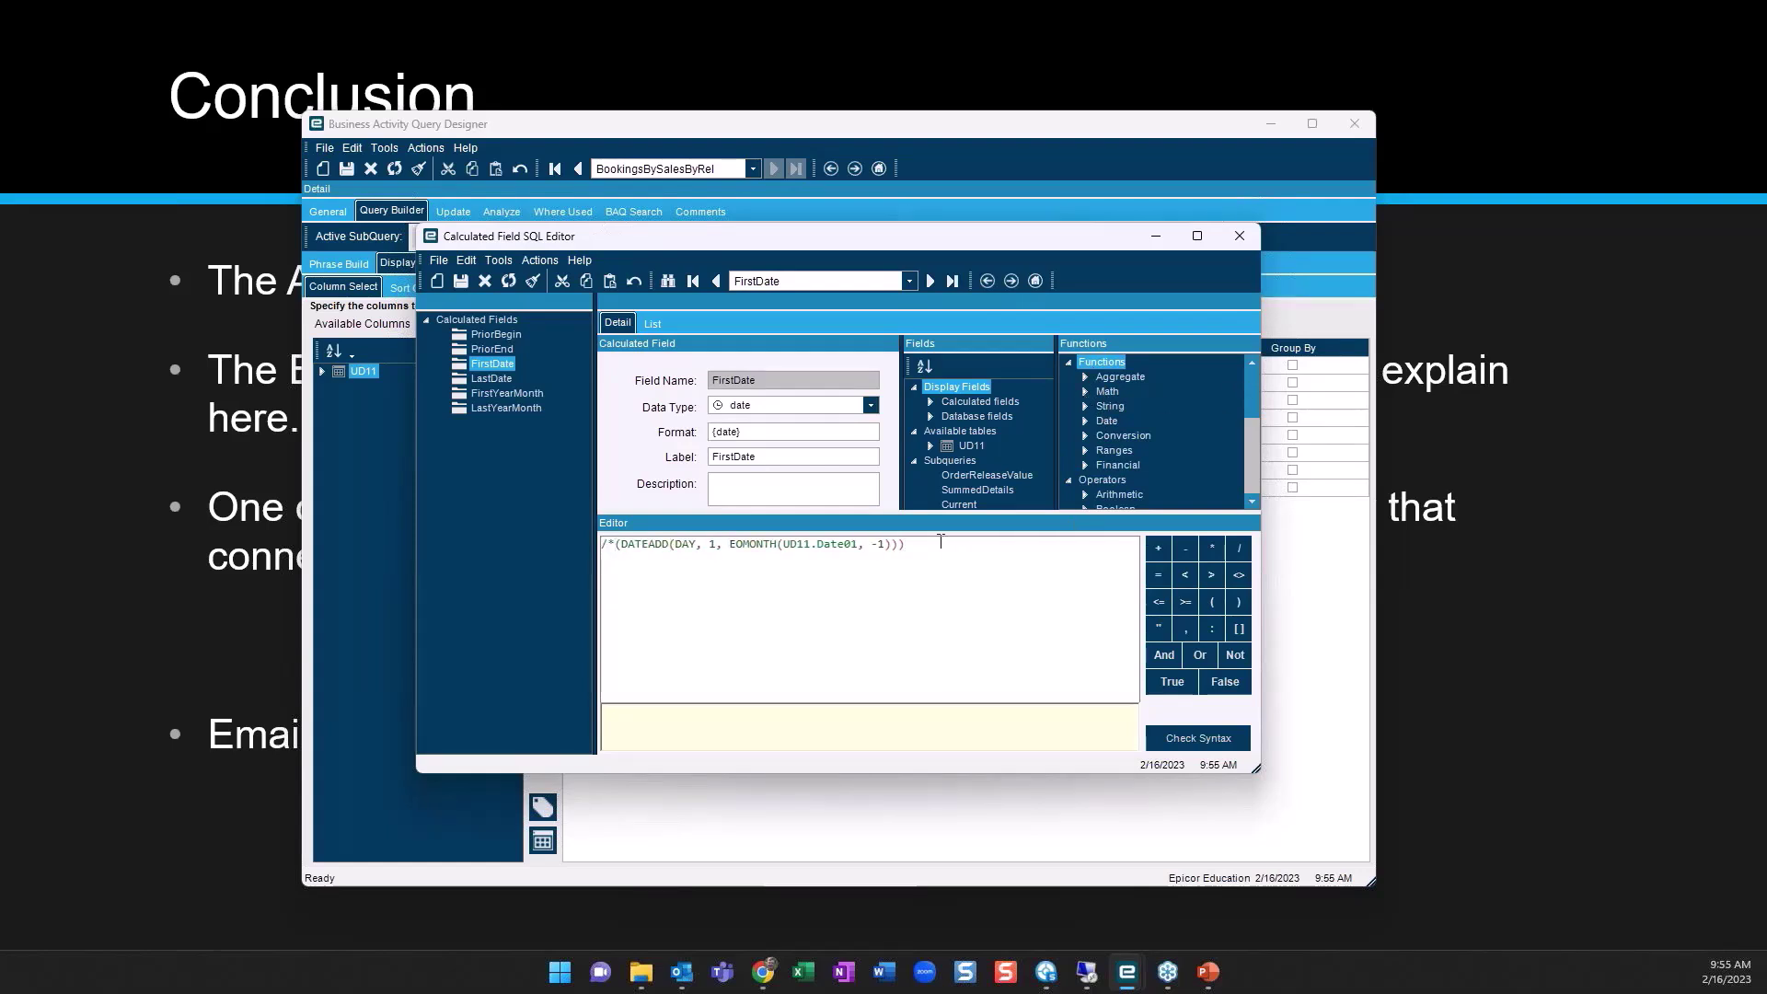
pyautogui.write('*/')
pyautogui.doubleClick(607, 544)
pyautogui.moveTo(768, 550); pyautogui.dragTo(940, 548)
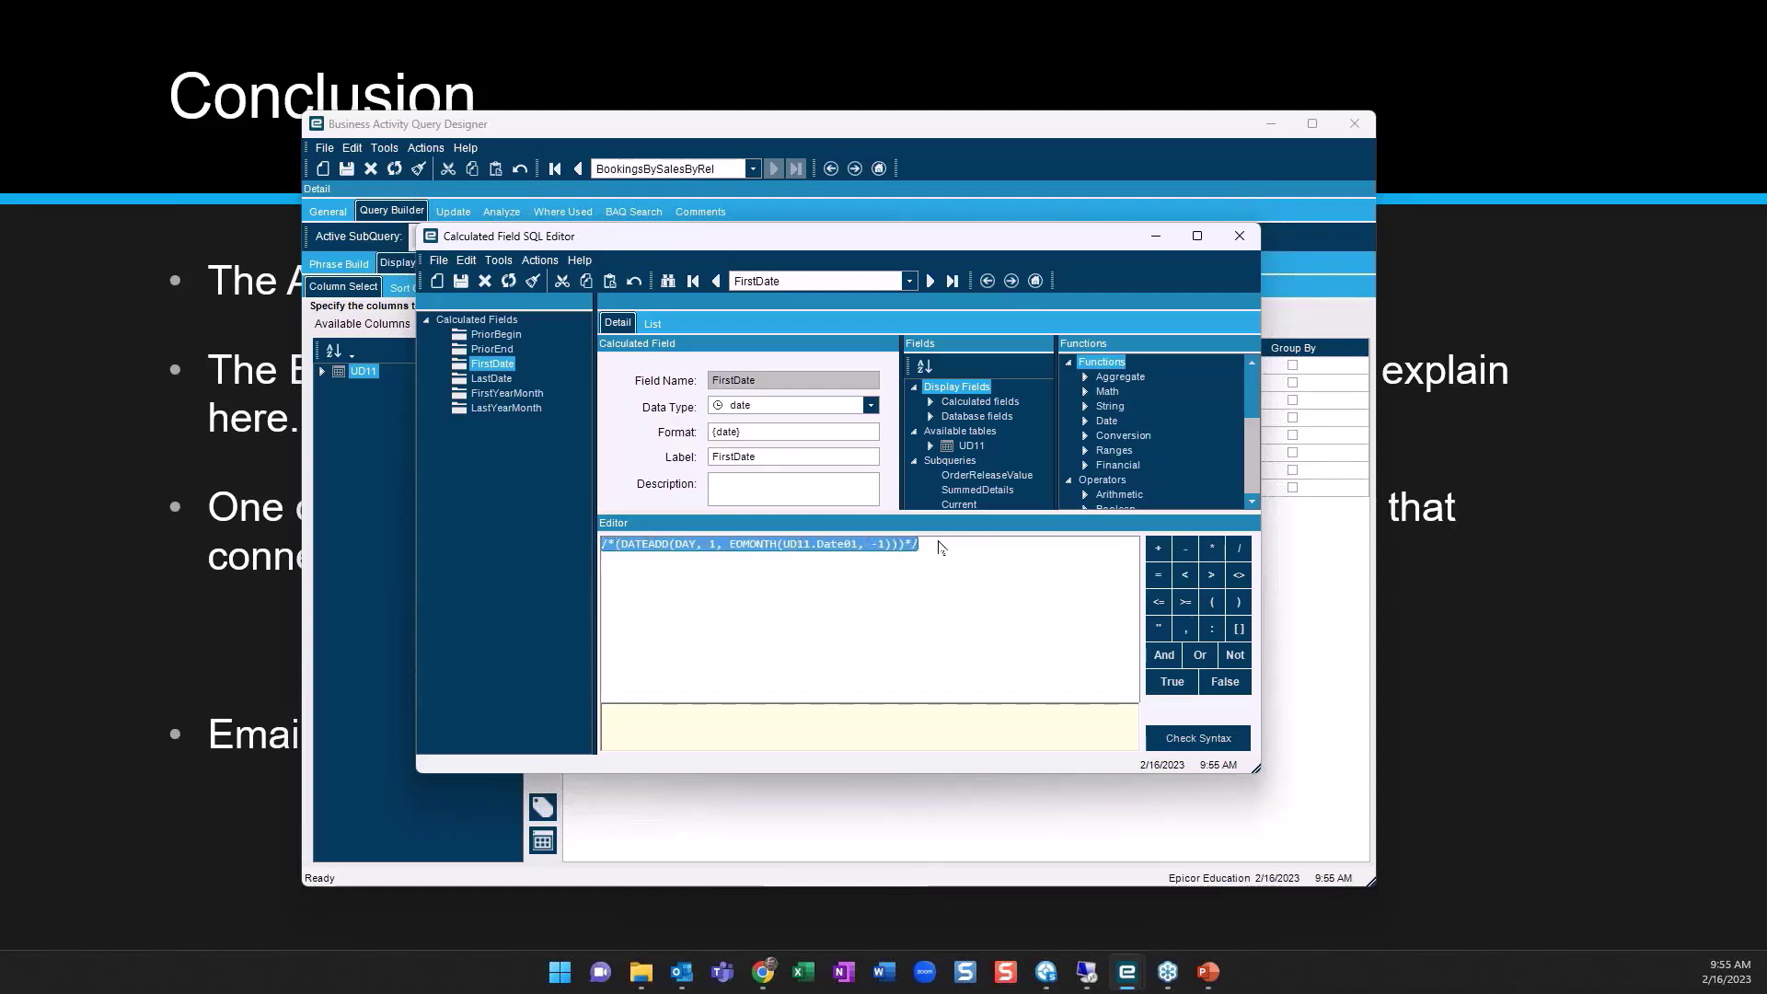
pyautogui.click(615, 545)
pyautogui.moveTo(614, 543); pyautogui.dragTo(897, 547)
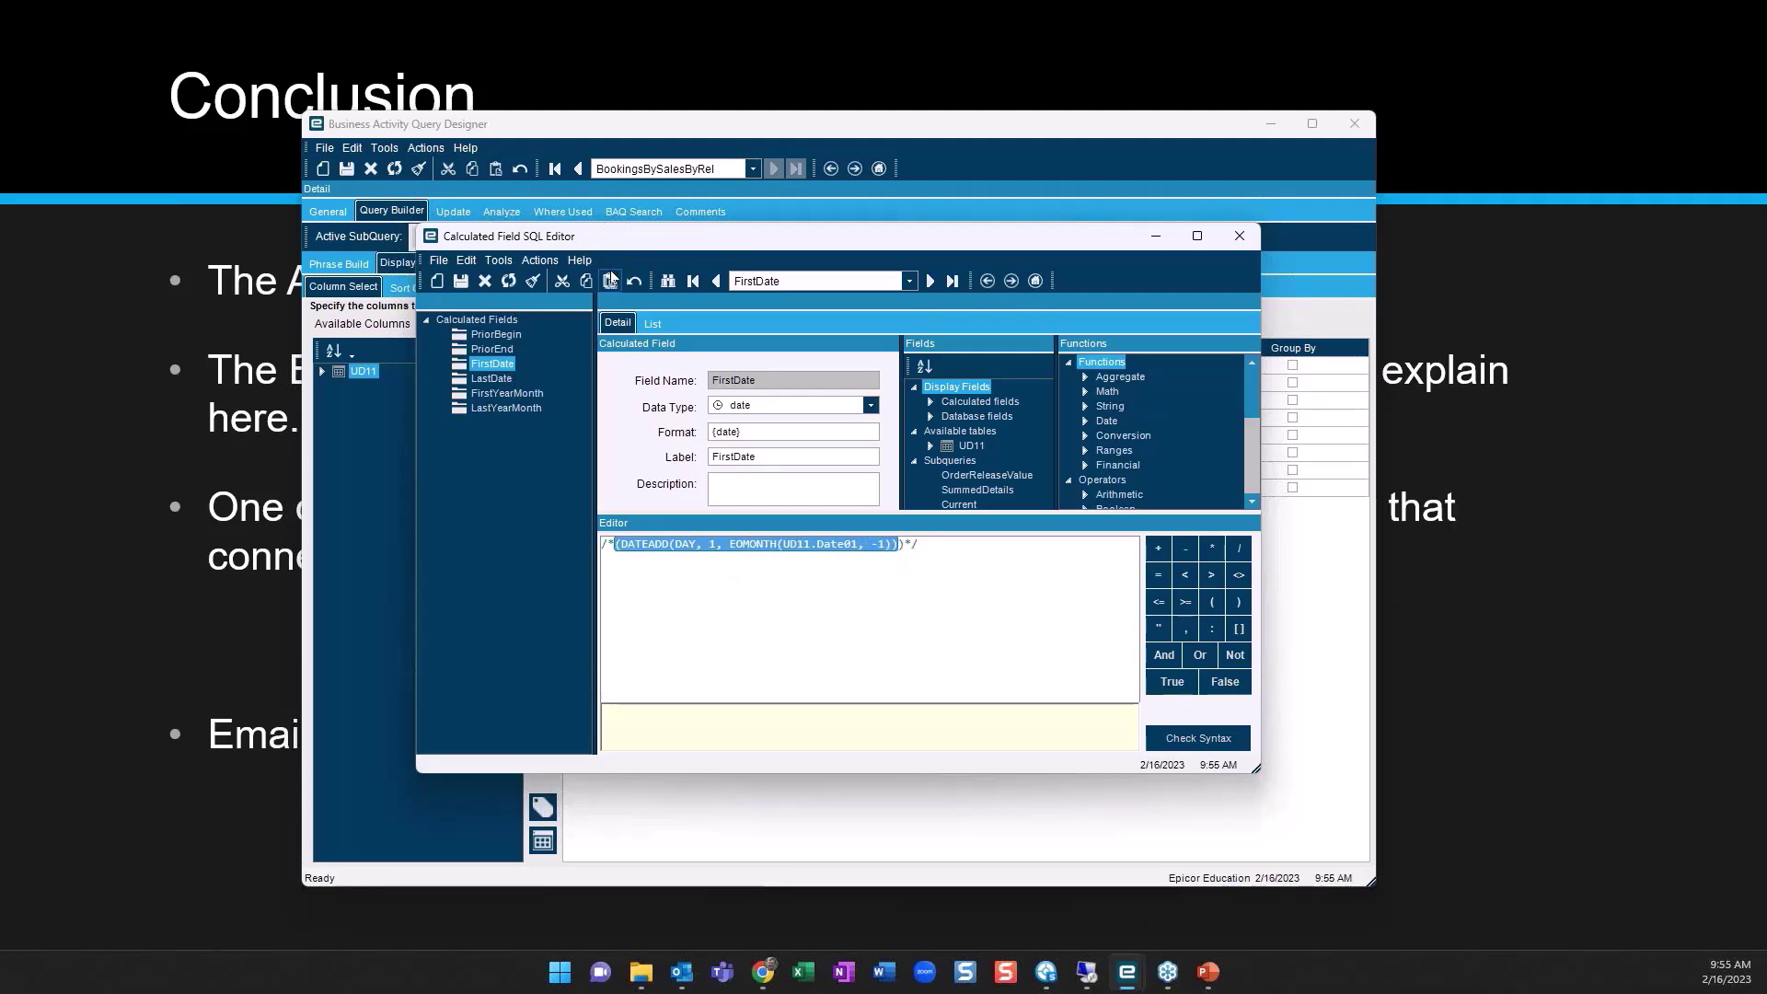
pyautogui.click(508, 281)
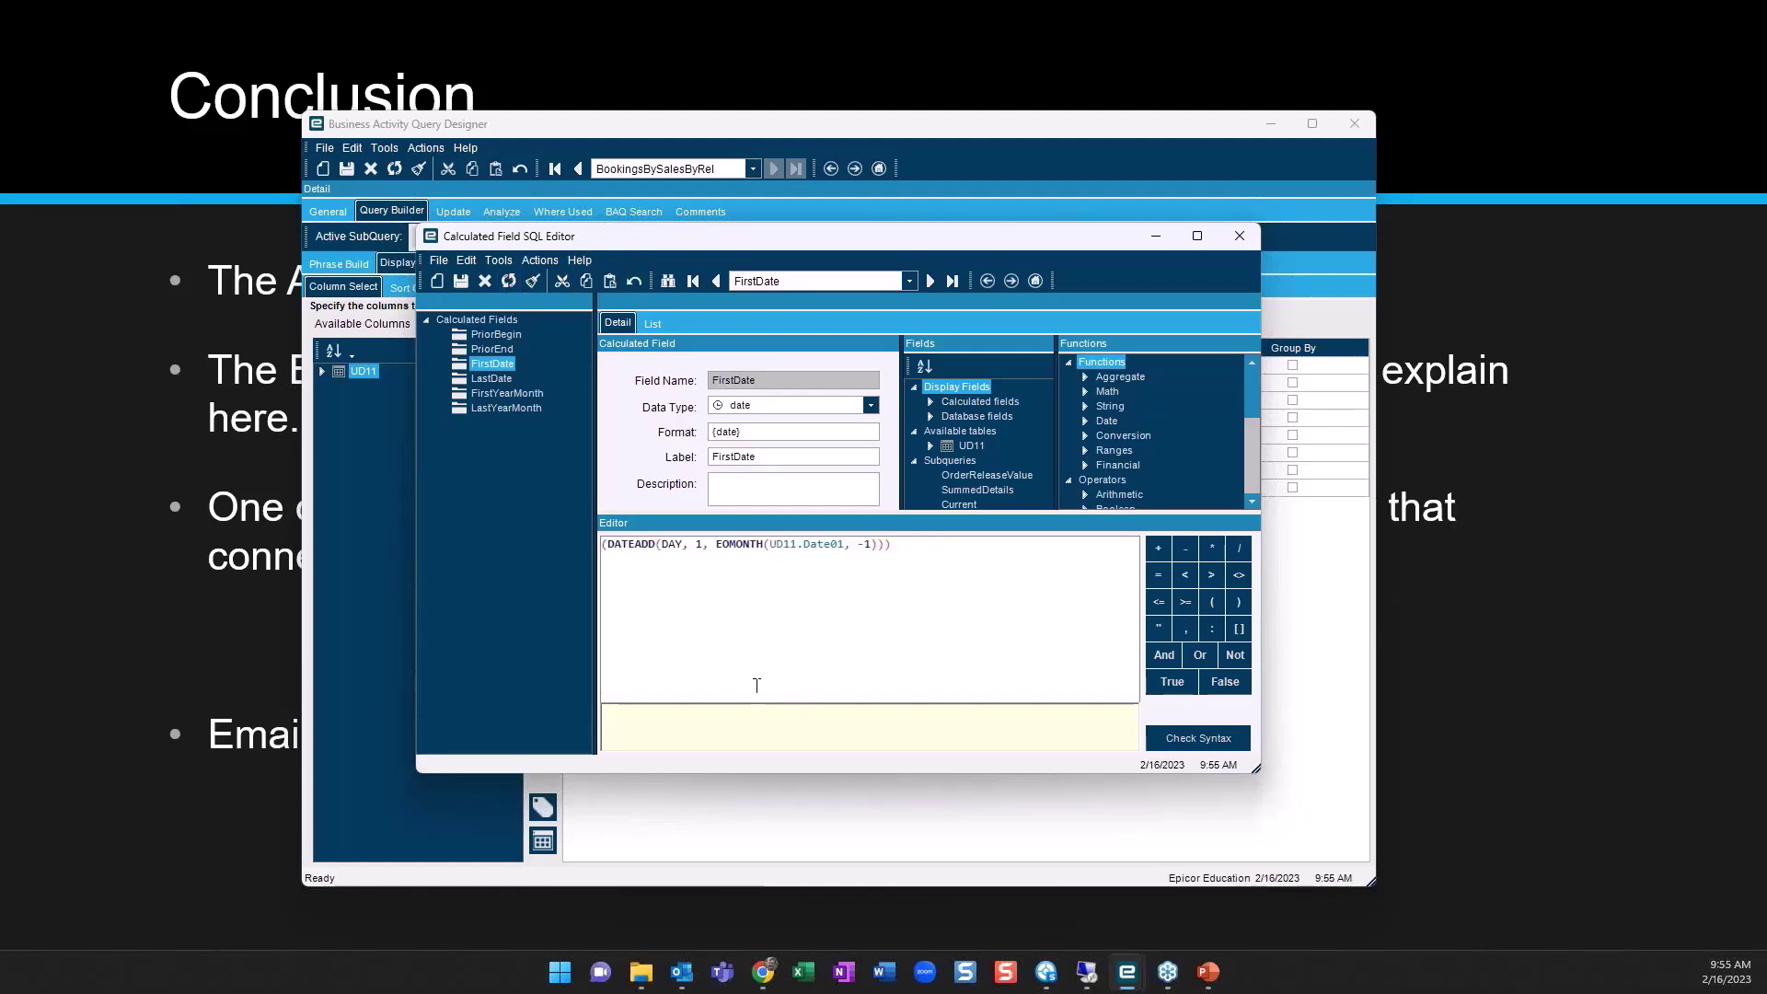
# Review the expressions of PriorEnd, FirstDate, LastDate, FirstYearMonth, LastYearMonth and PriorBegin, and close the calculated field editor
pyautogui.click(485, 349)
pyautogui.click(485, 363)
pyautogui.click(487, 379)
pyautogui.click(492, 393)
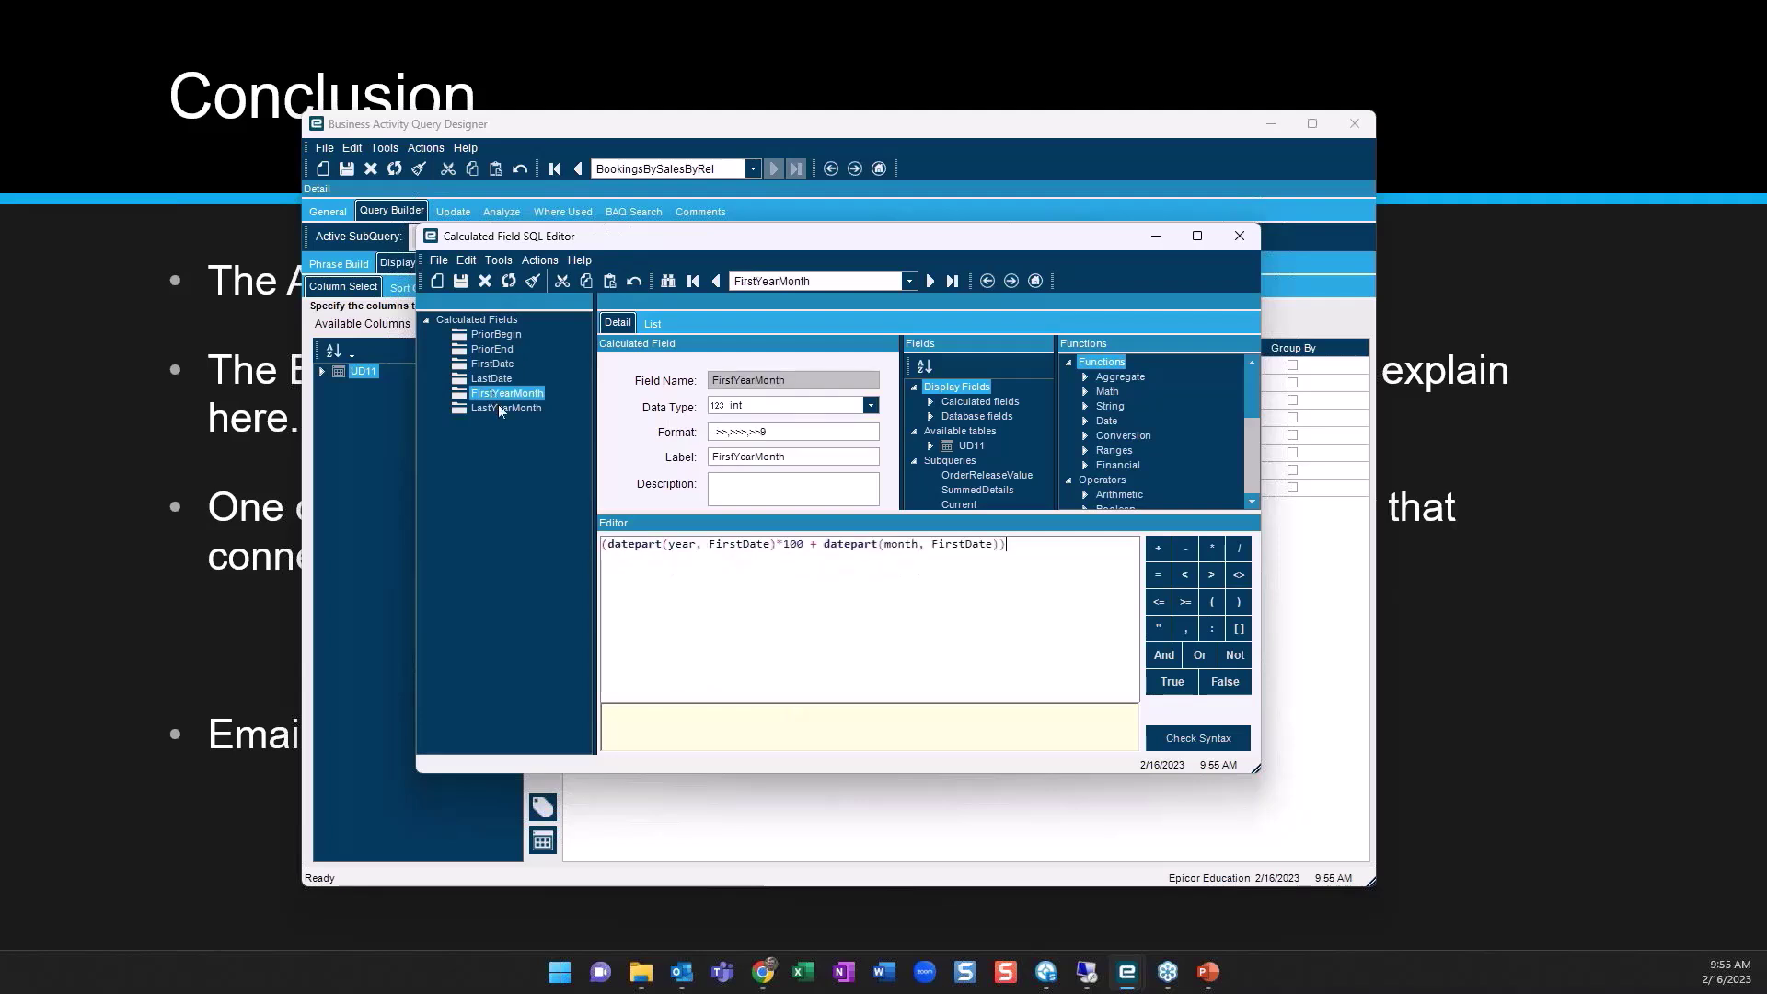
pyautogui.press('Down')
pyautogui.click(474, 337)
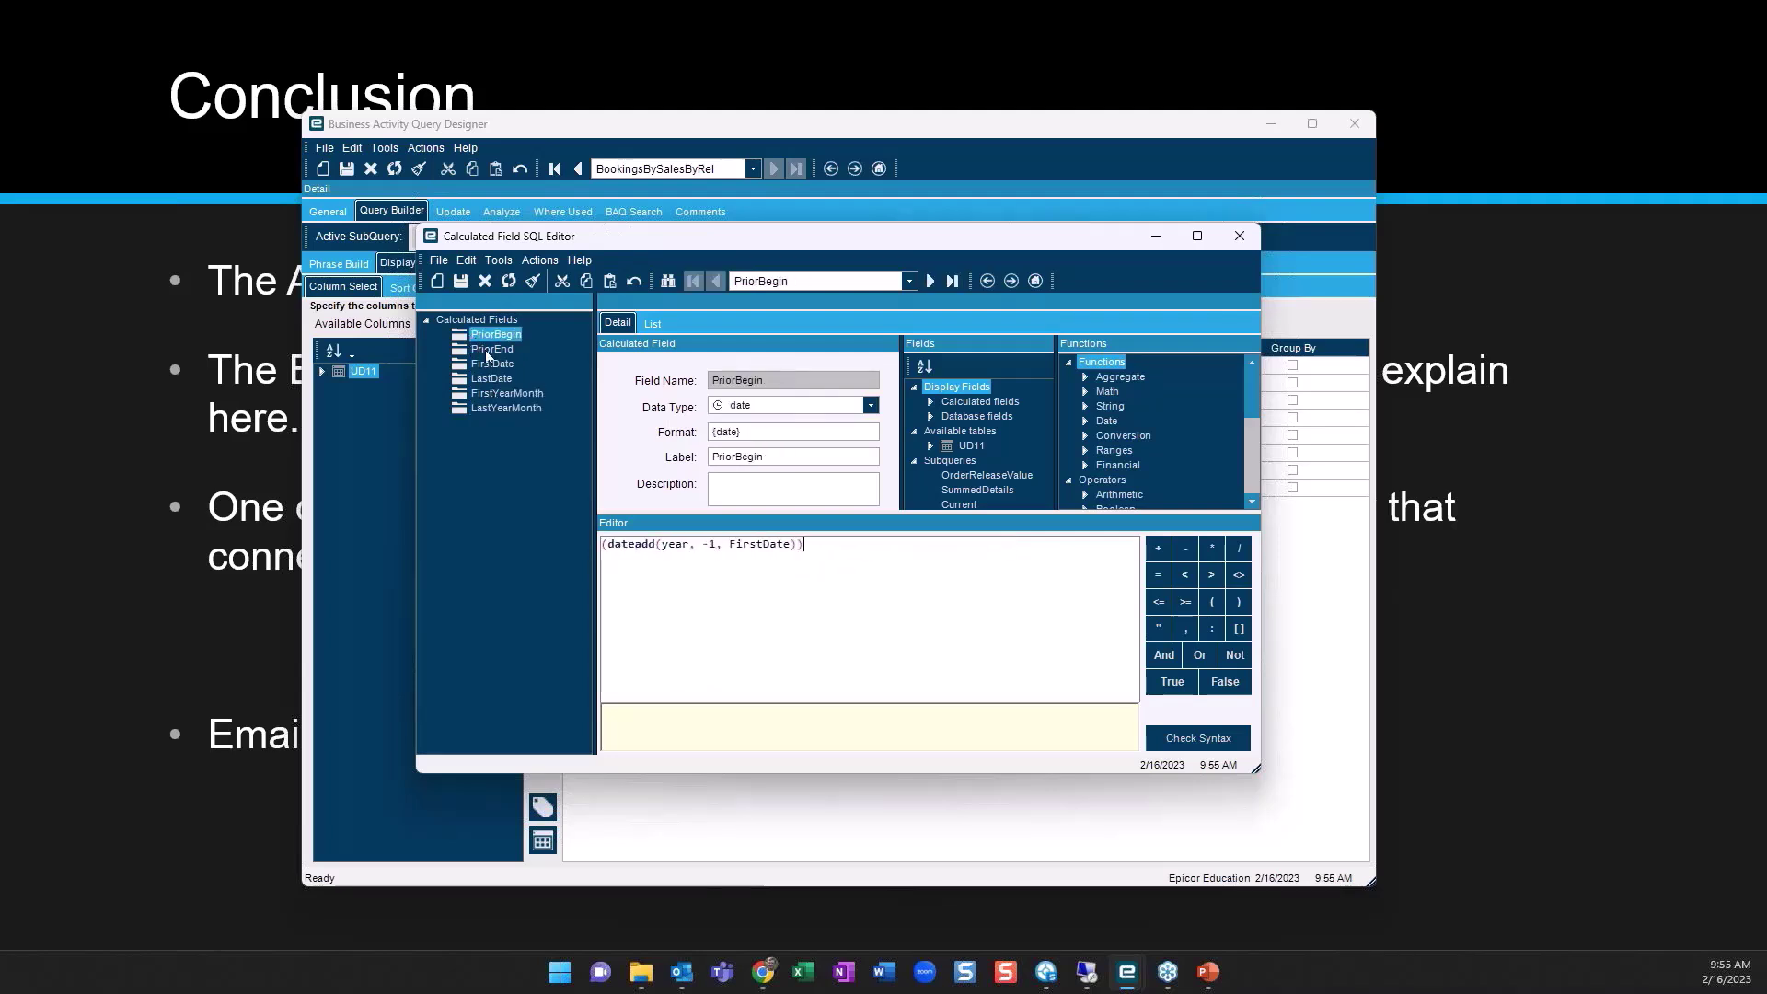
pyautogui.click(670, 651)
pyautogui.click(763, 623)
pyautogui.click(1239, 237)
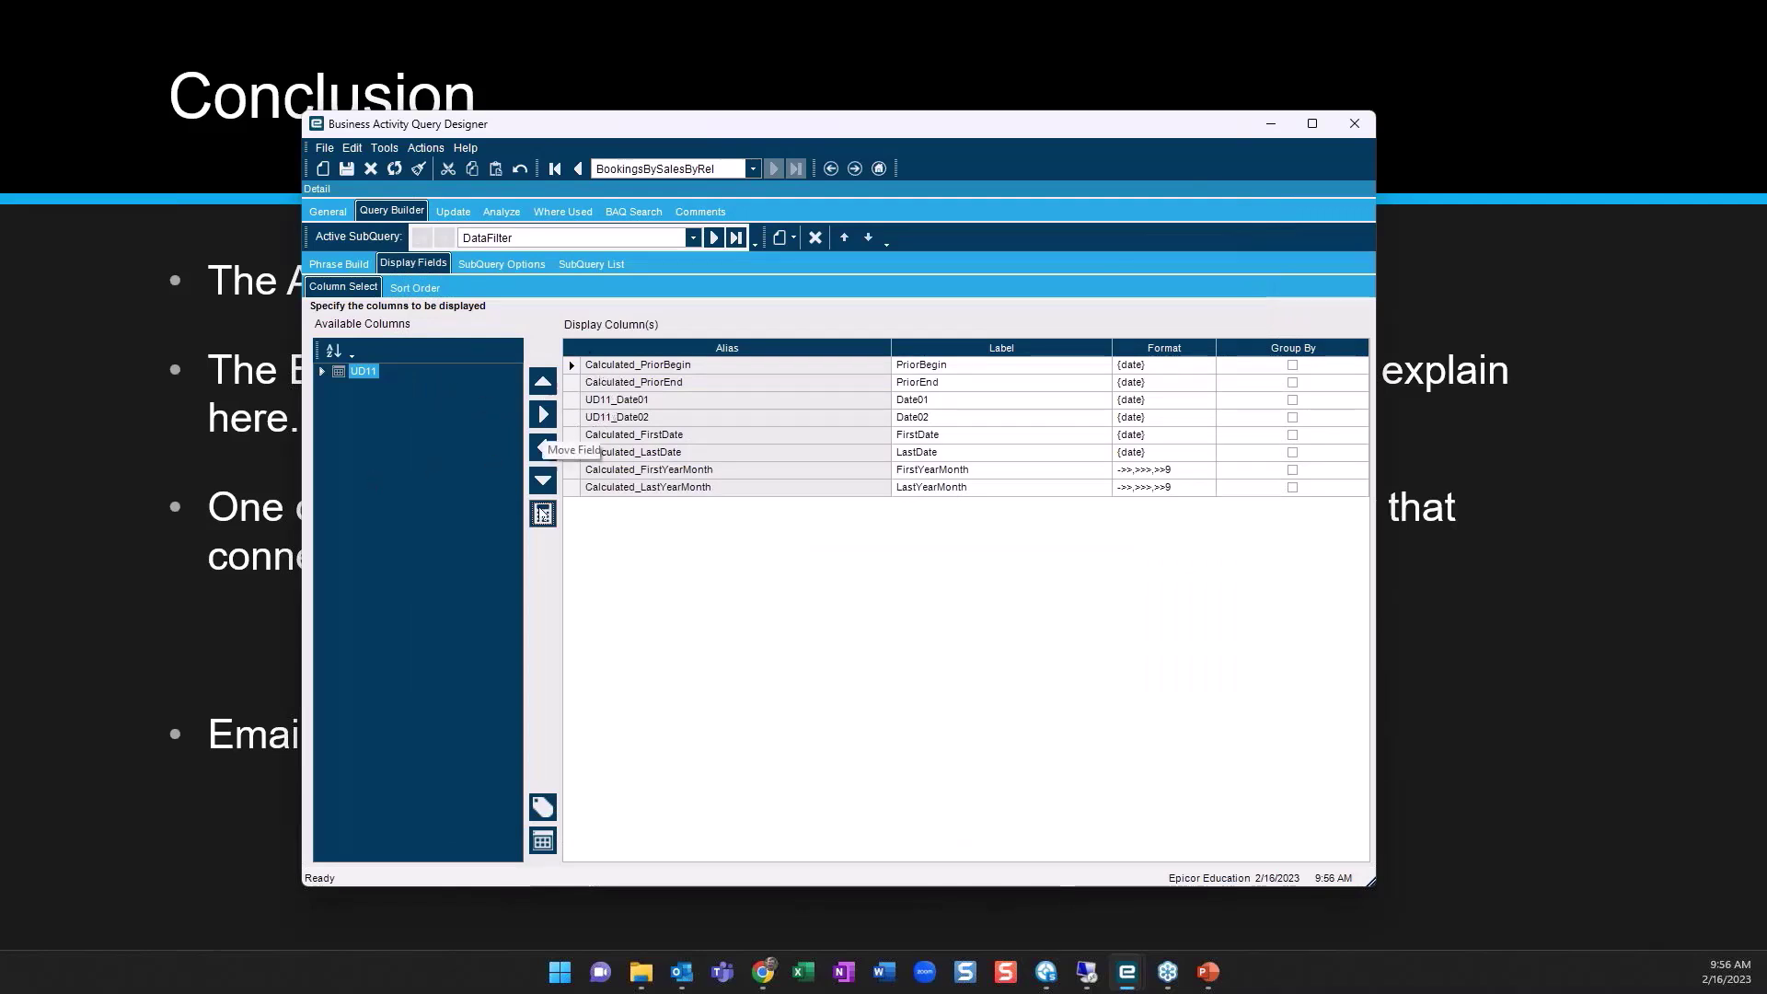
# Point out DataFilter in the subquery list and bring the BookingsBySalesByRel dashboard to the front
pyautogui.click(591, 264)
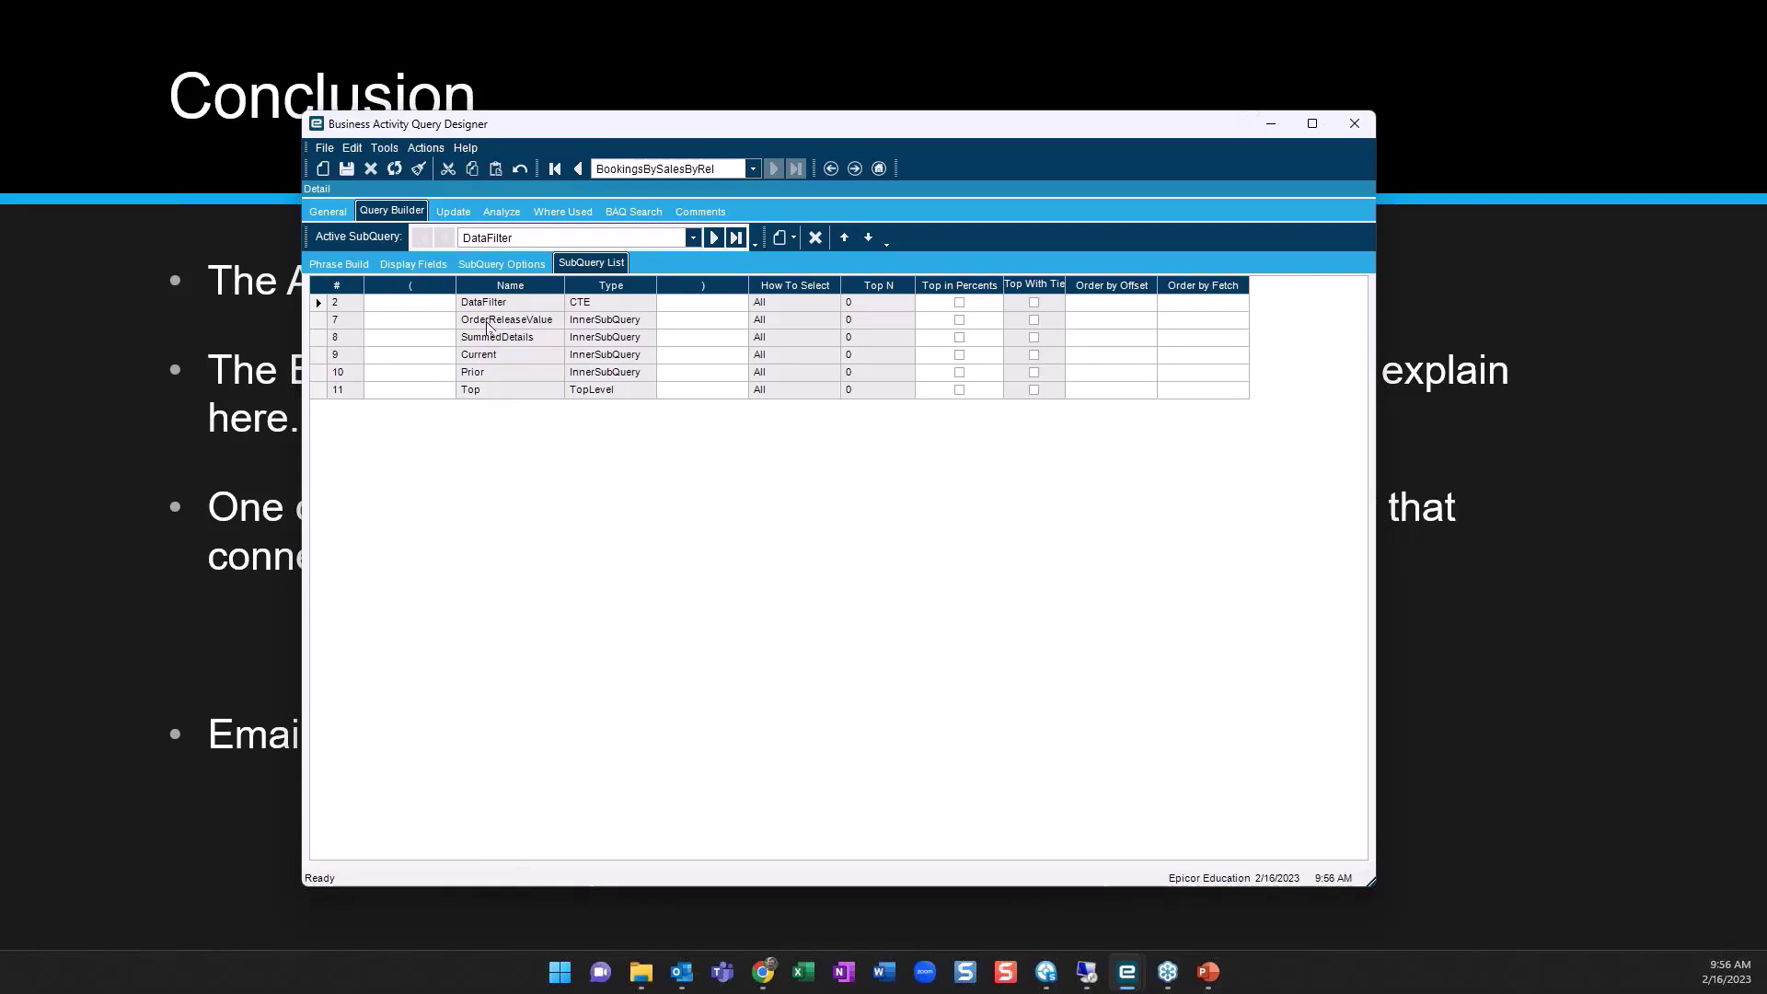
pyautogui.click(354, 302)
pyautogui.press('super+d')
pyautogui.press('super+d')
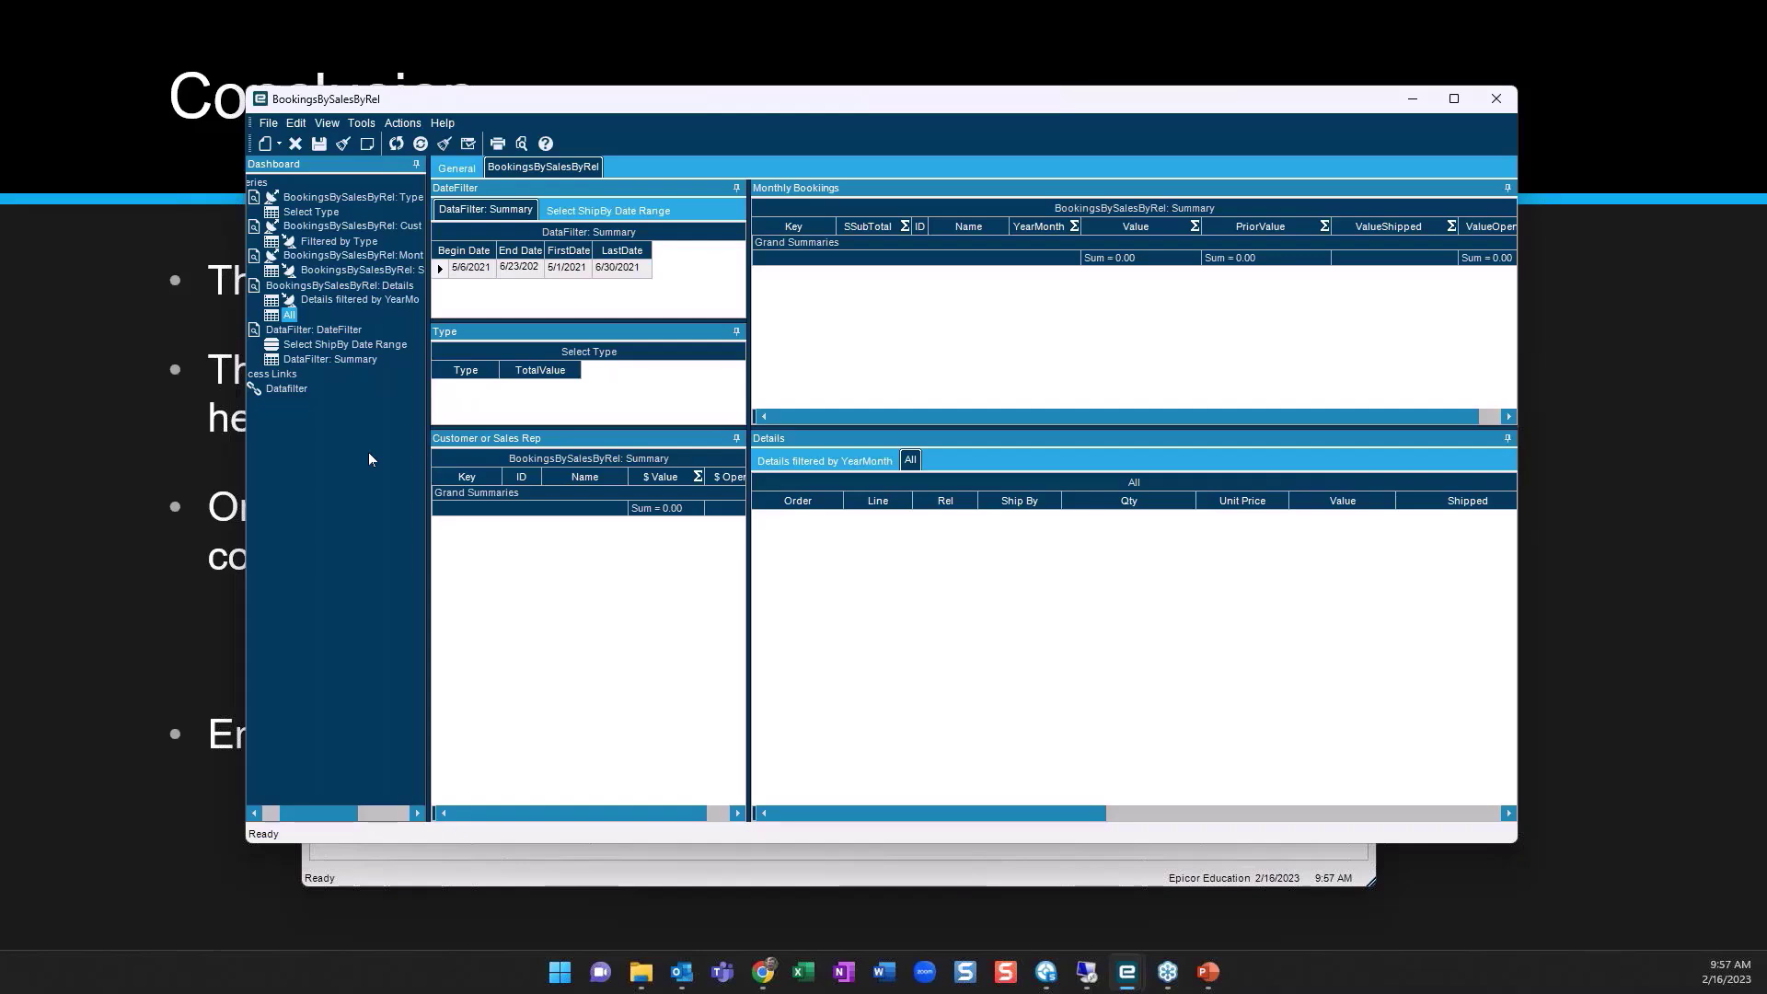
# Select the Datafilter process link, refresh all dashboard queries, and filter the summary by the SalesRep type
pyautogui.click(283, 388)
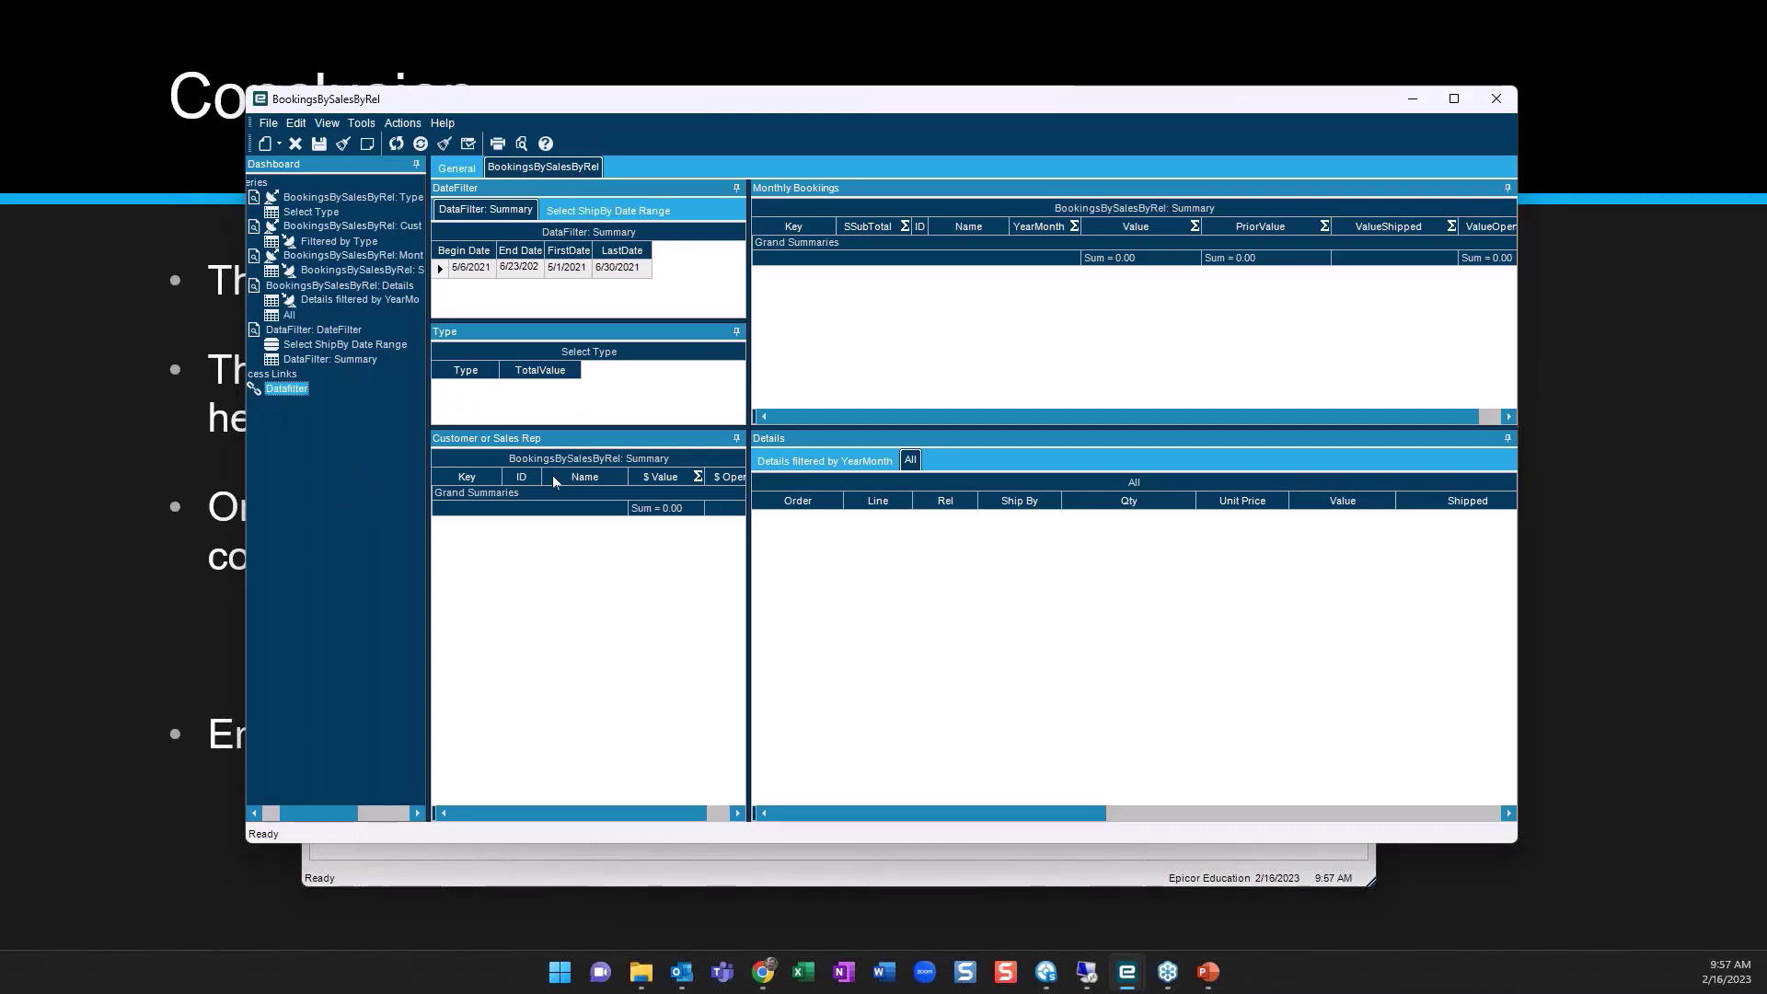
pyautogui.click(421, 143)
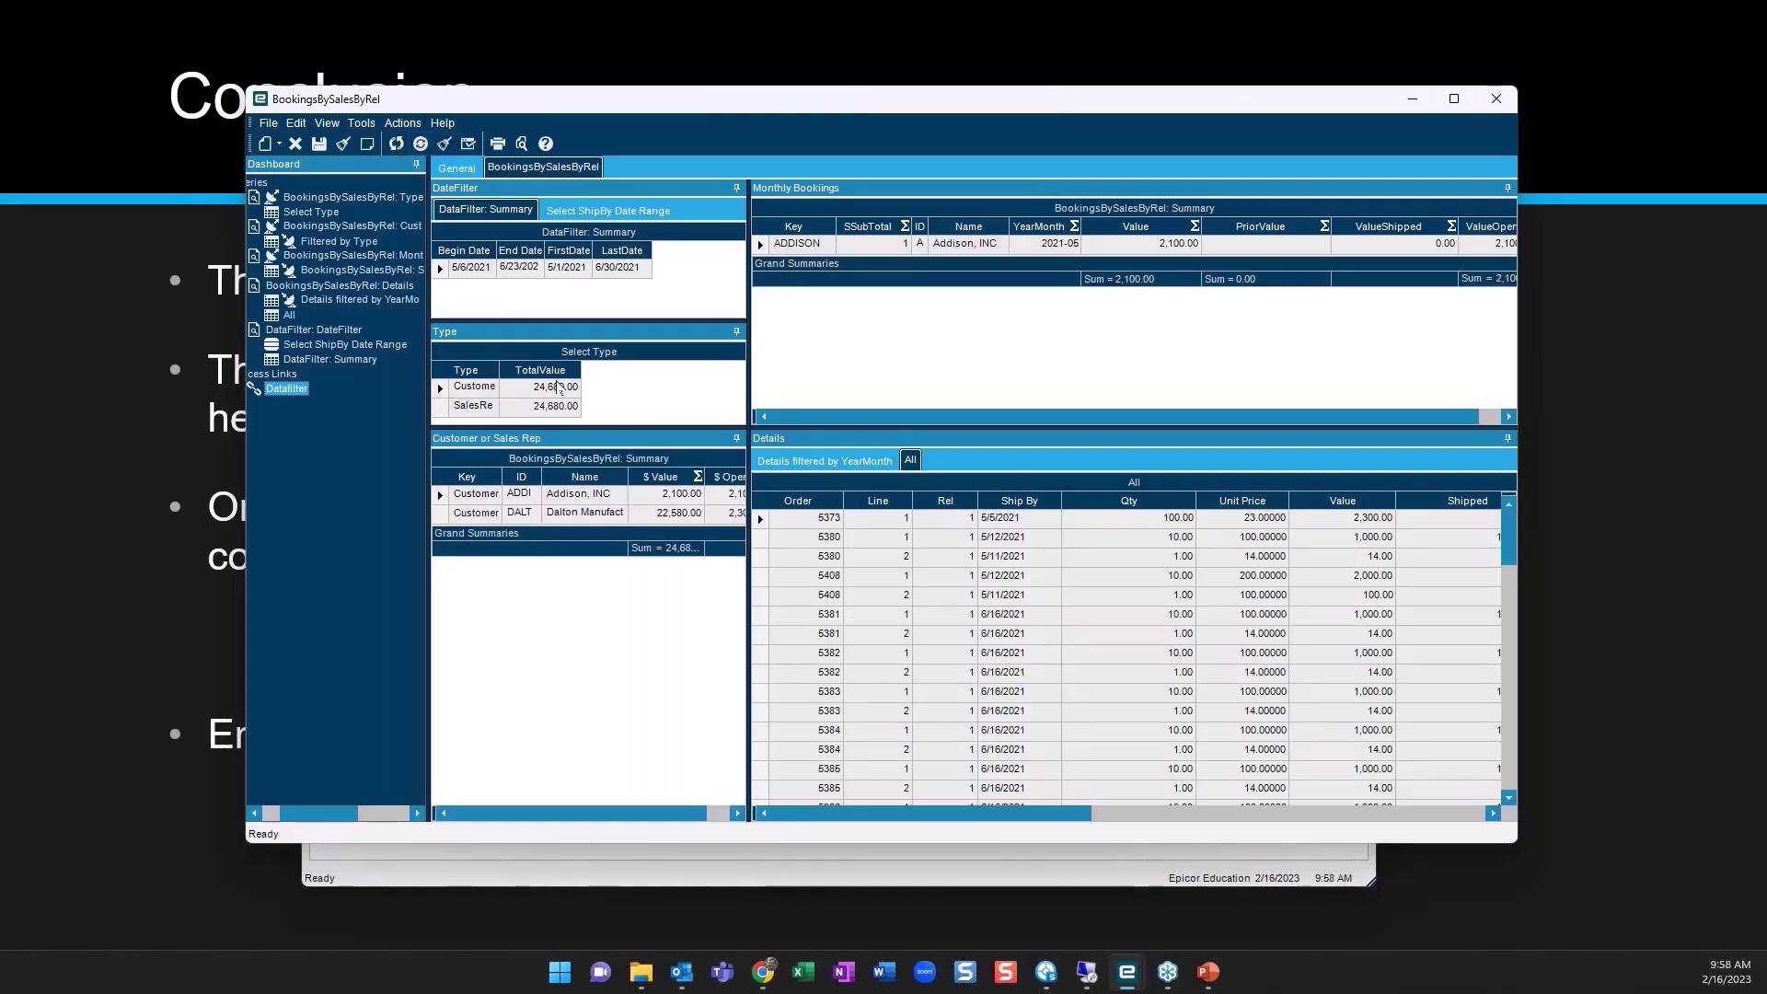
pyautogui.click(440, 391)
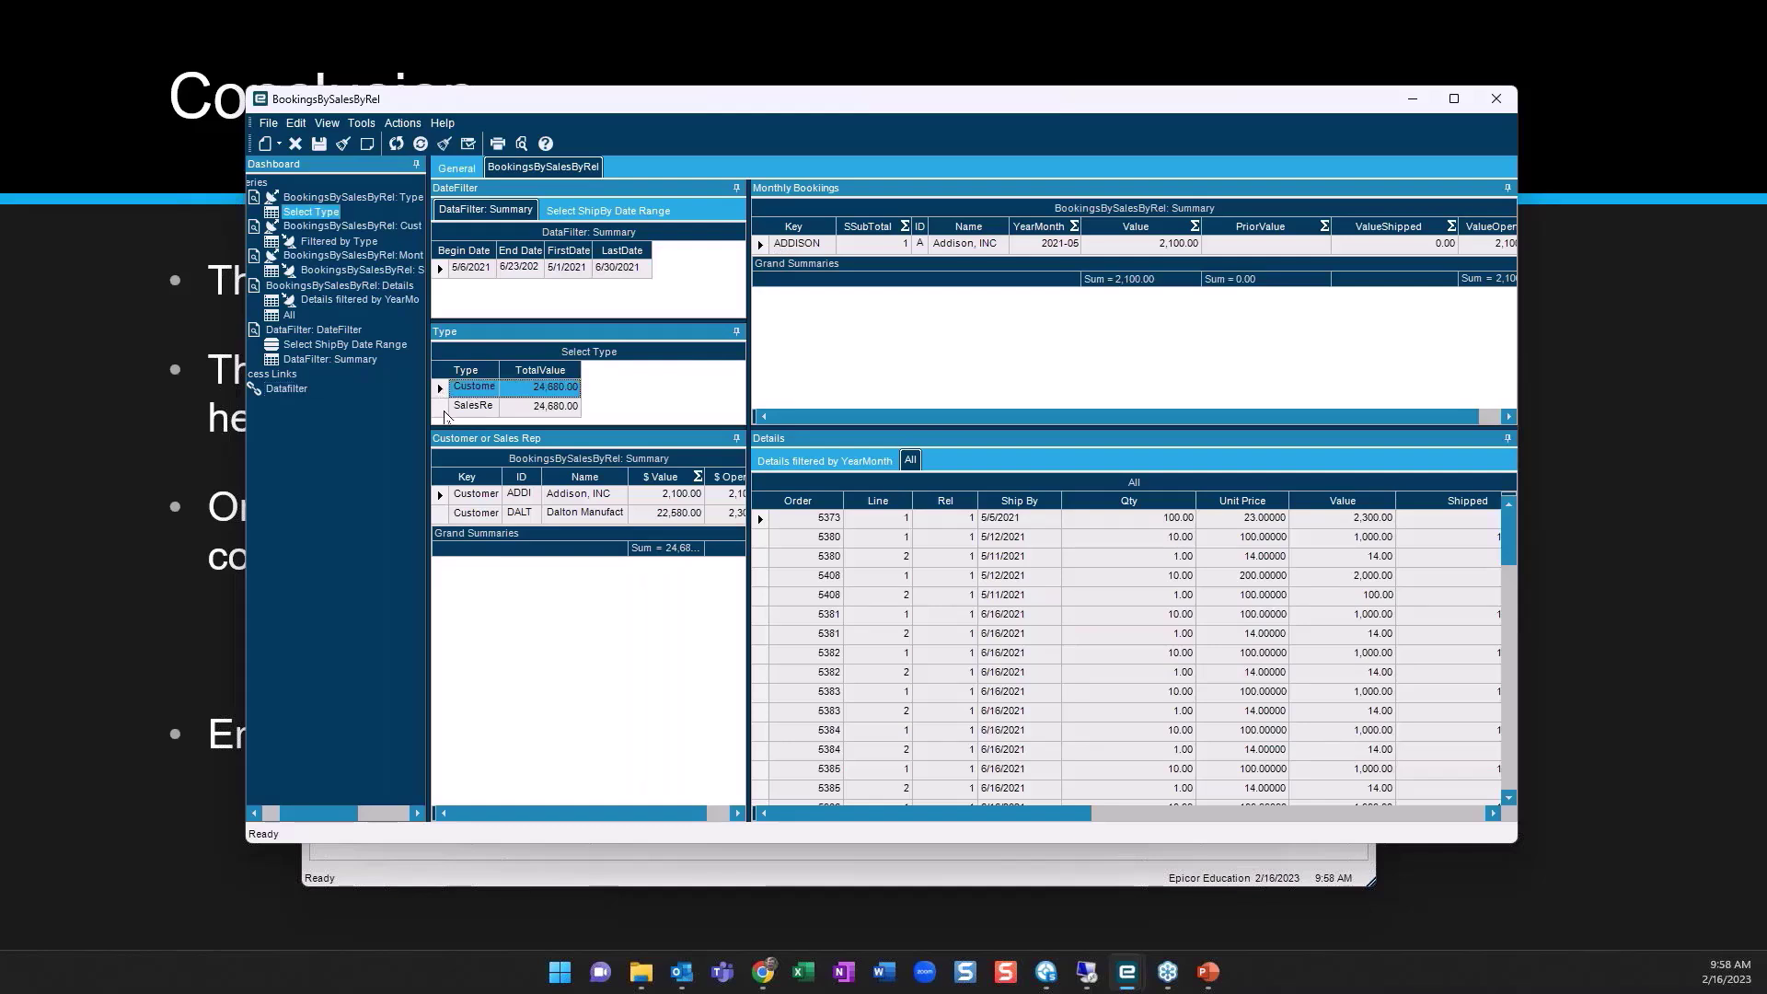
pyautogui.click(441, 411)
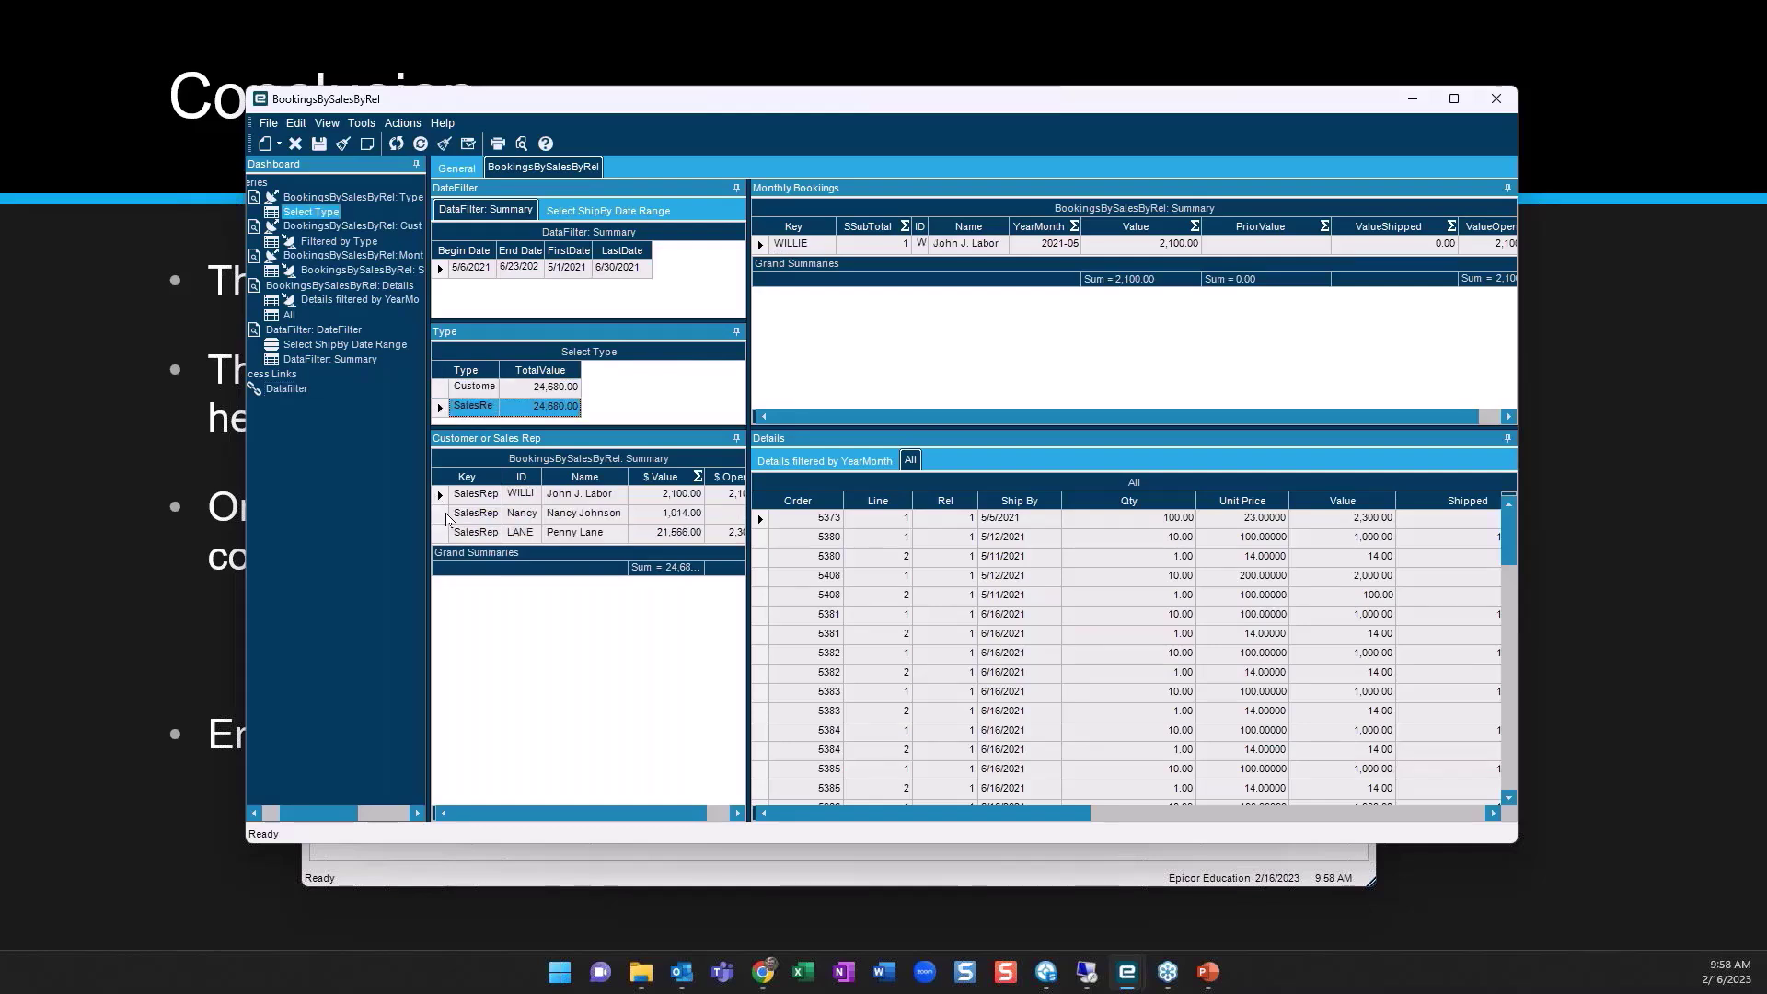
# Drill into the second sales rep's monthly bookings and show the details filtered by YearMonth
pyautogui.click(440, 515)
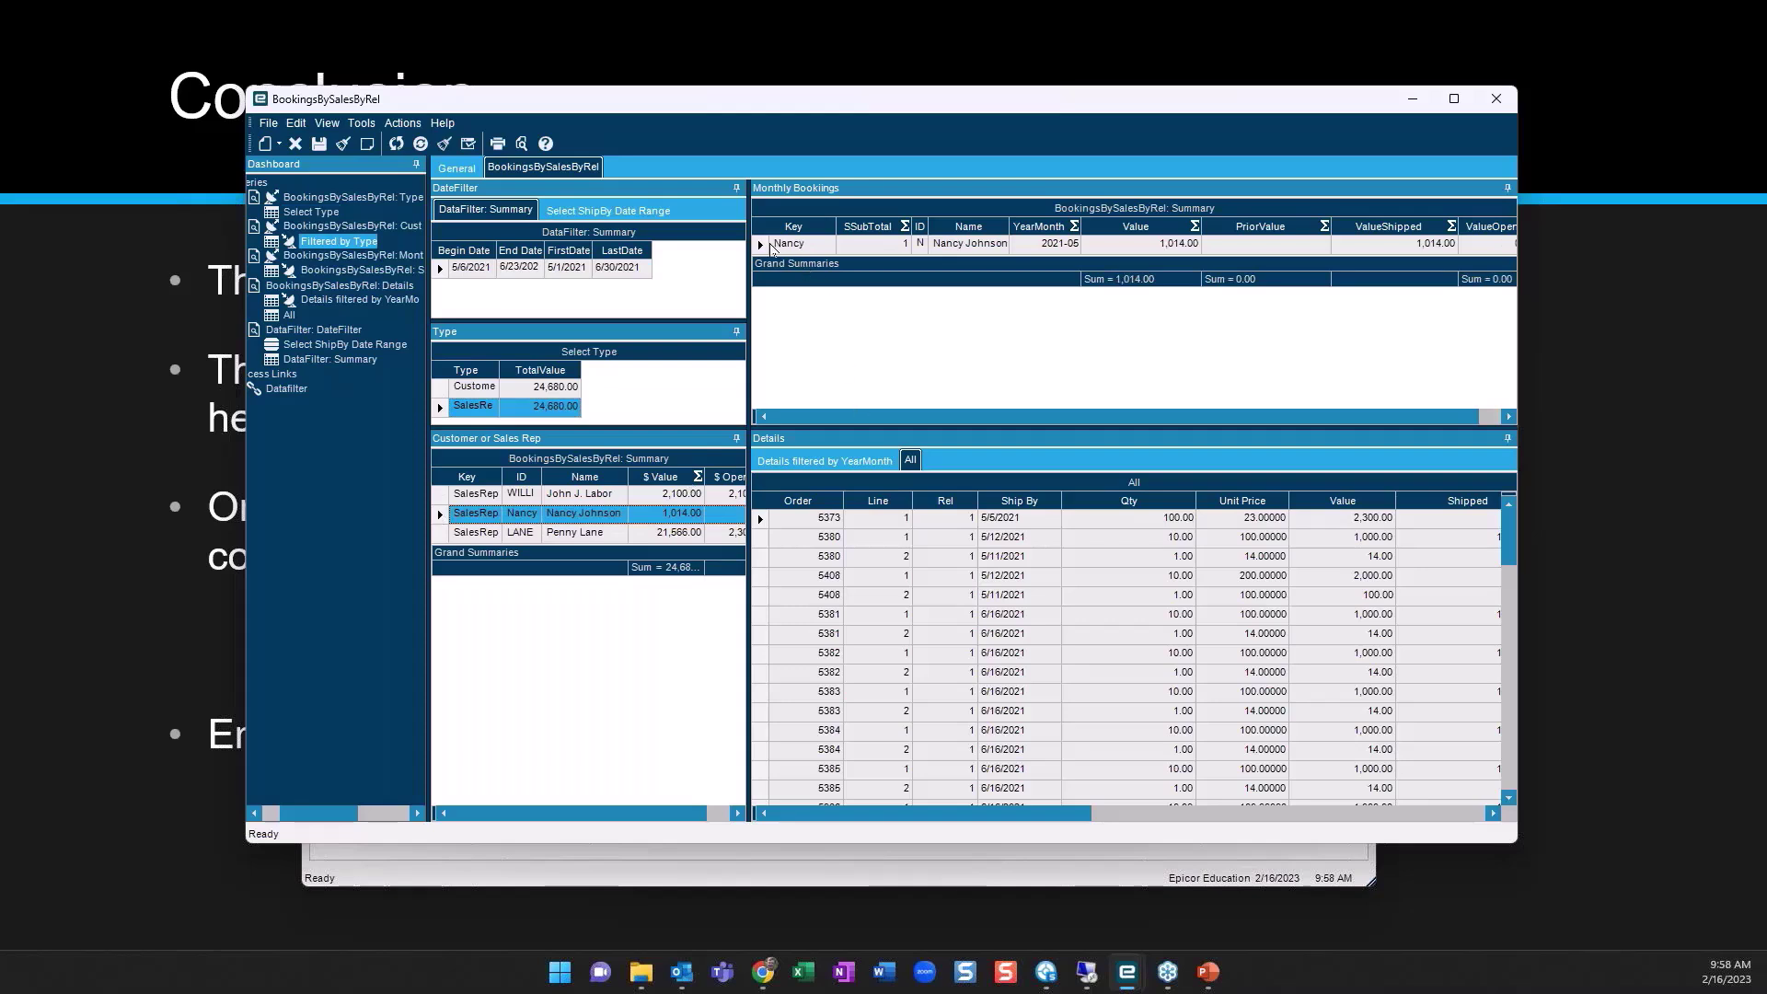
pyautogui.click(761, 244)
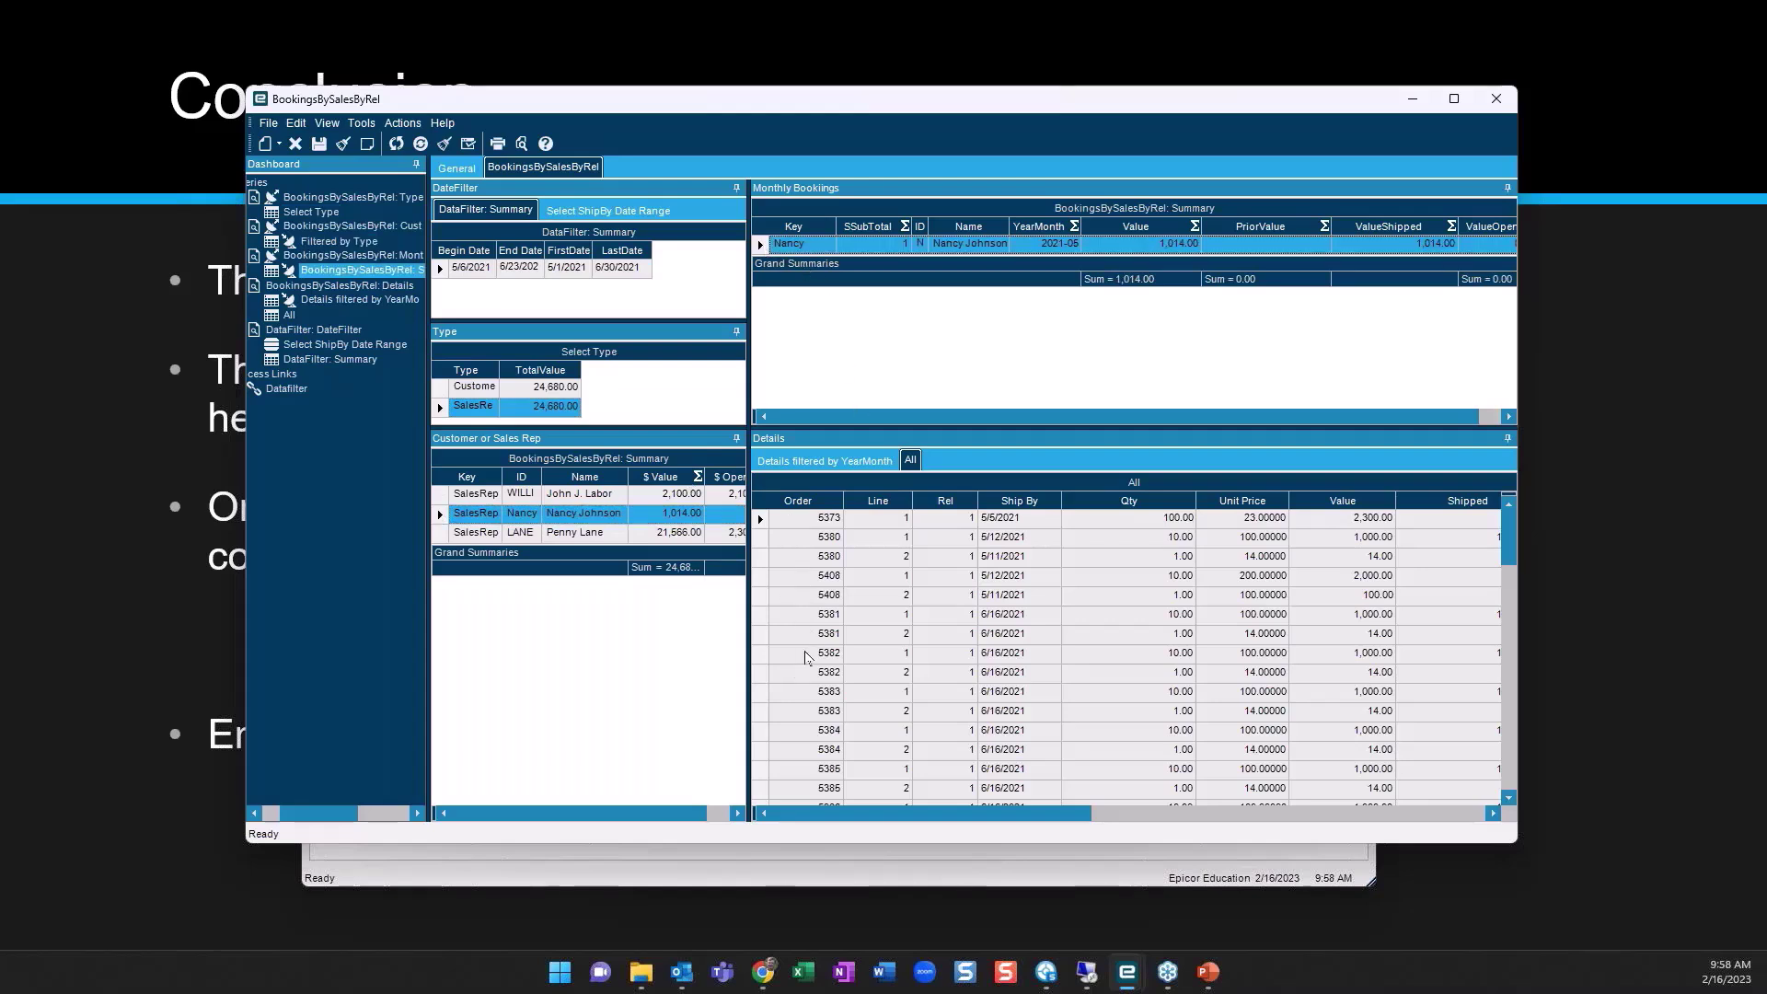
pyautogui.click(797, 462)
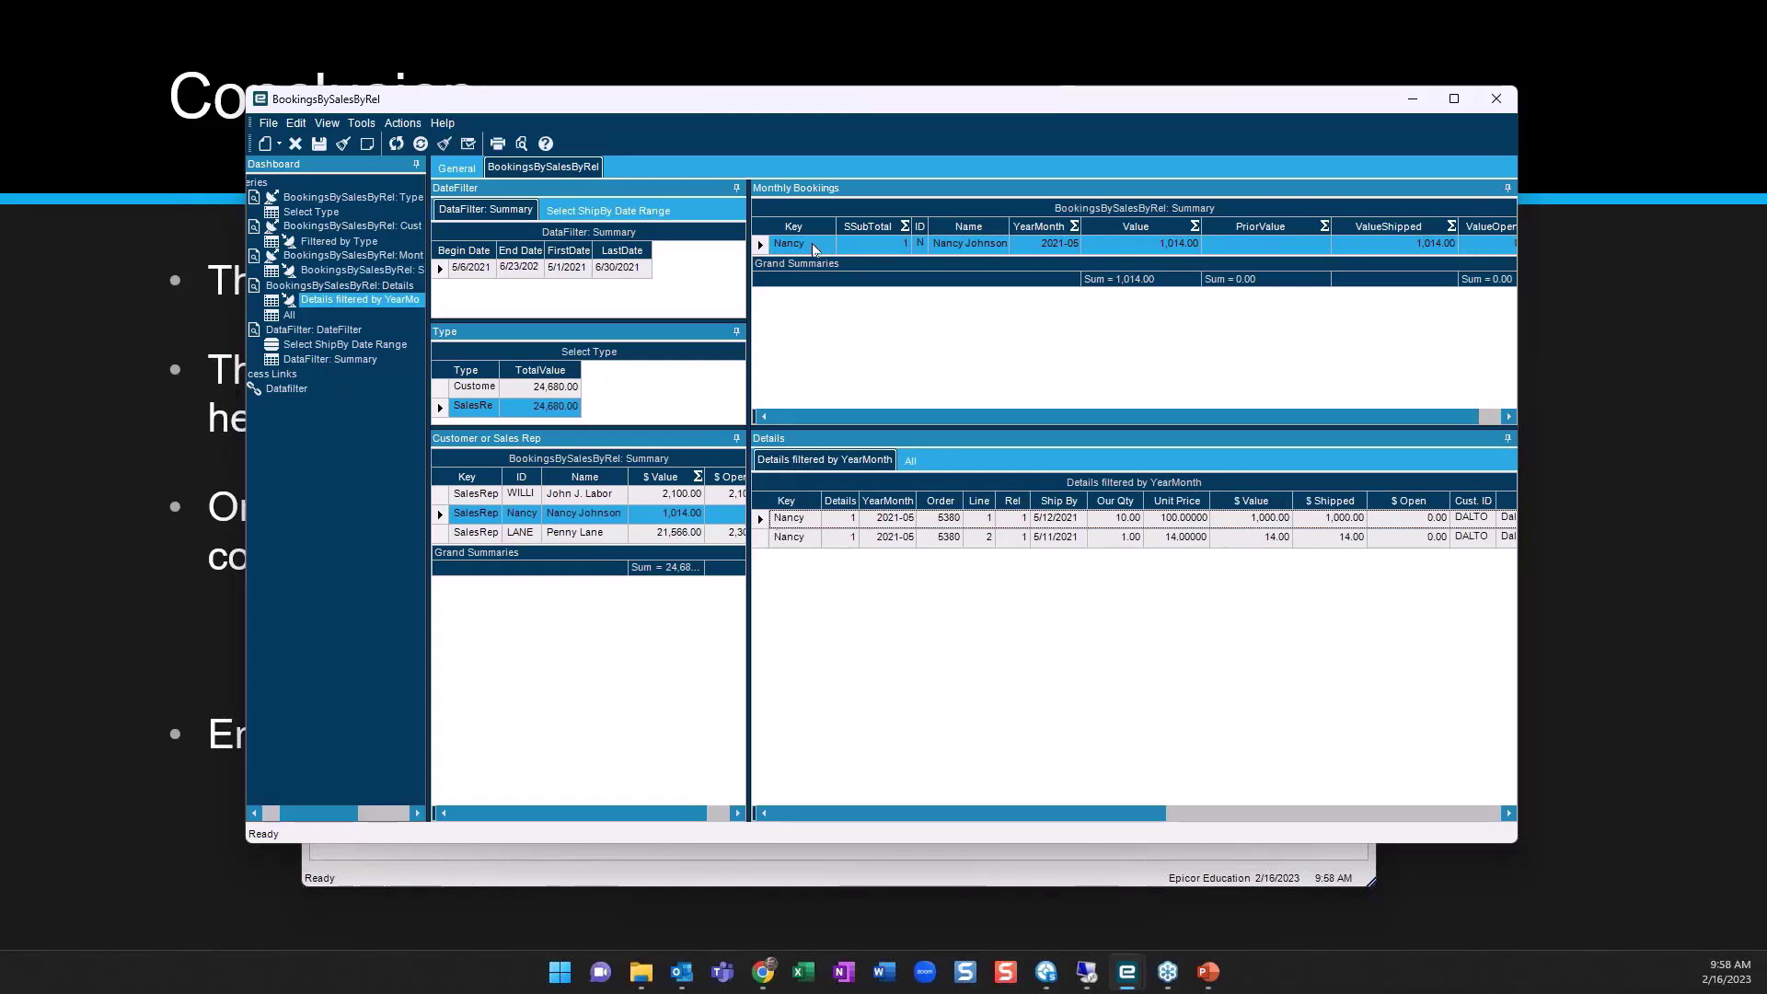
# Step through the first, second and third sales reps to compare their monthly bookings and details
pyautogui.click(439, 495)
pyautogui.click(441, 513)
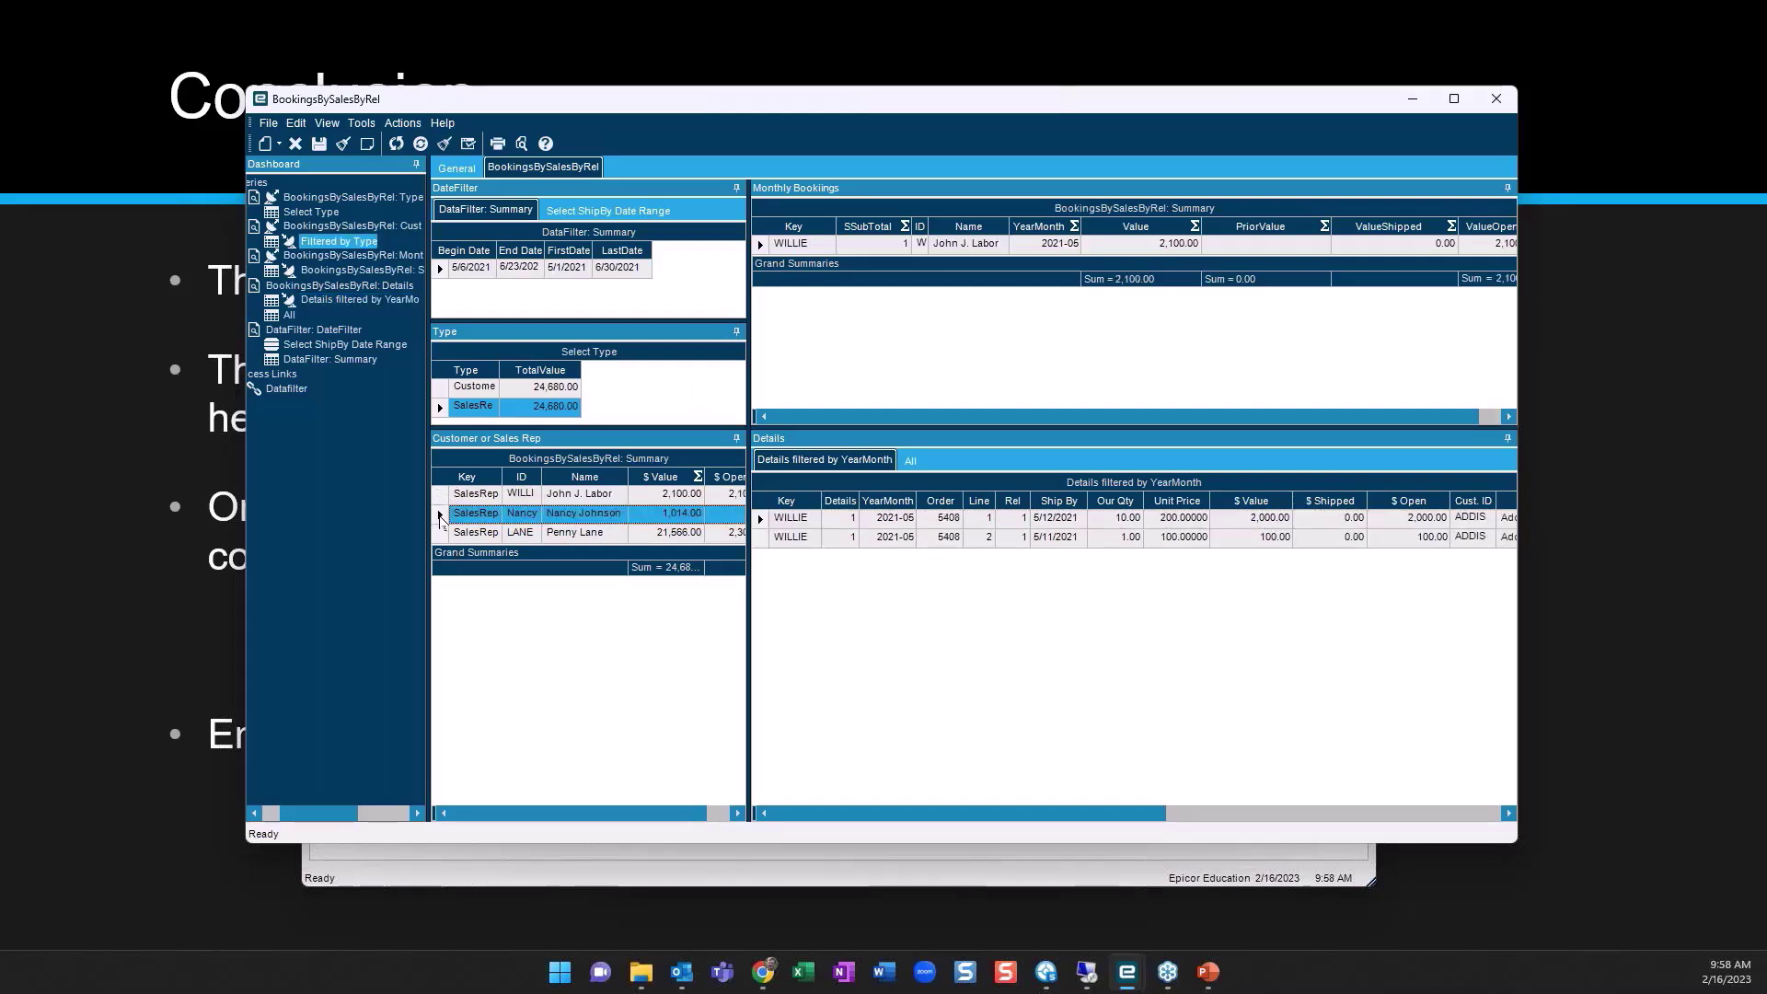
pyautogui.click(441, 533)
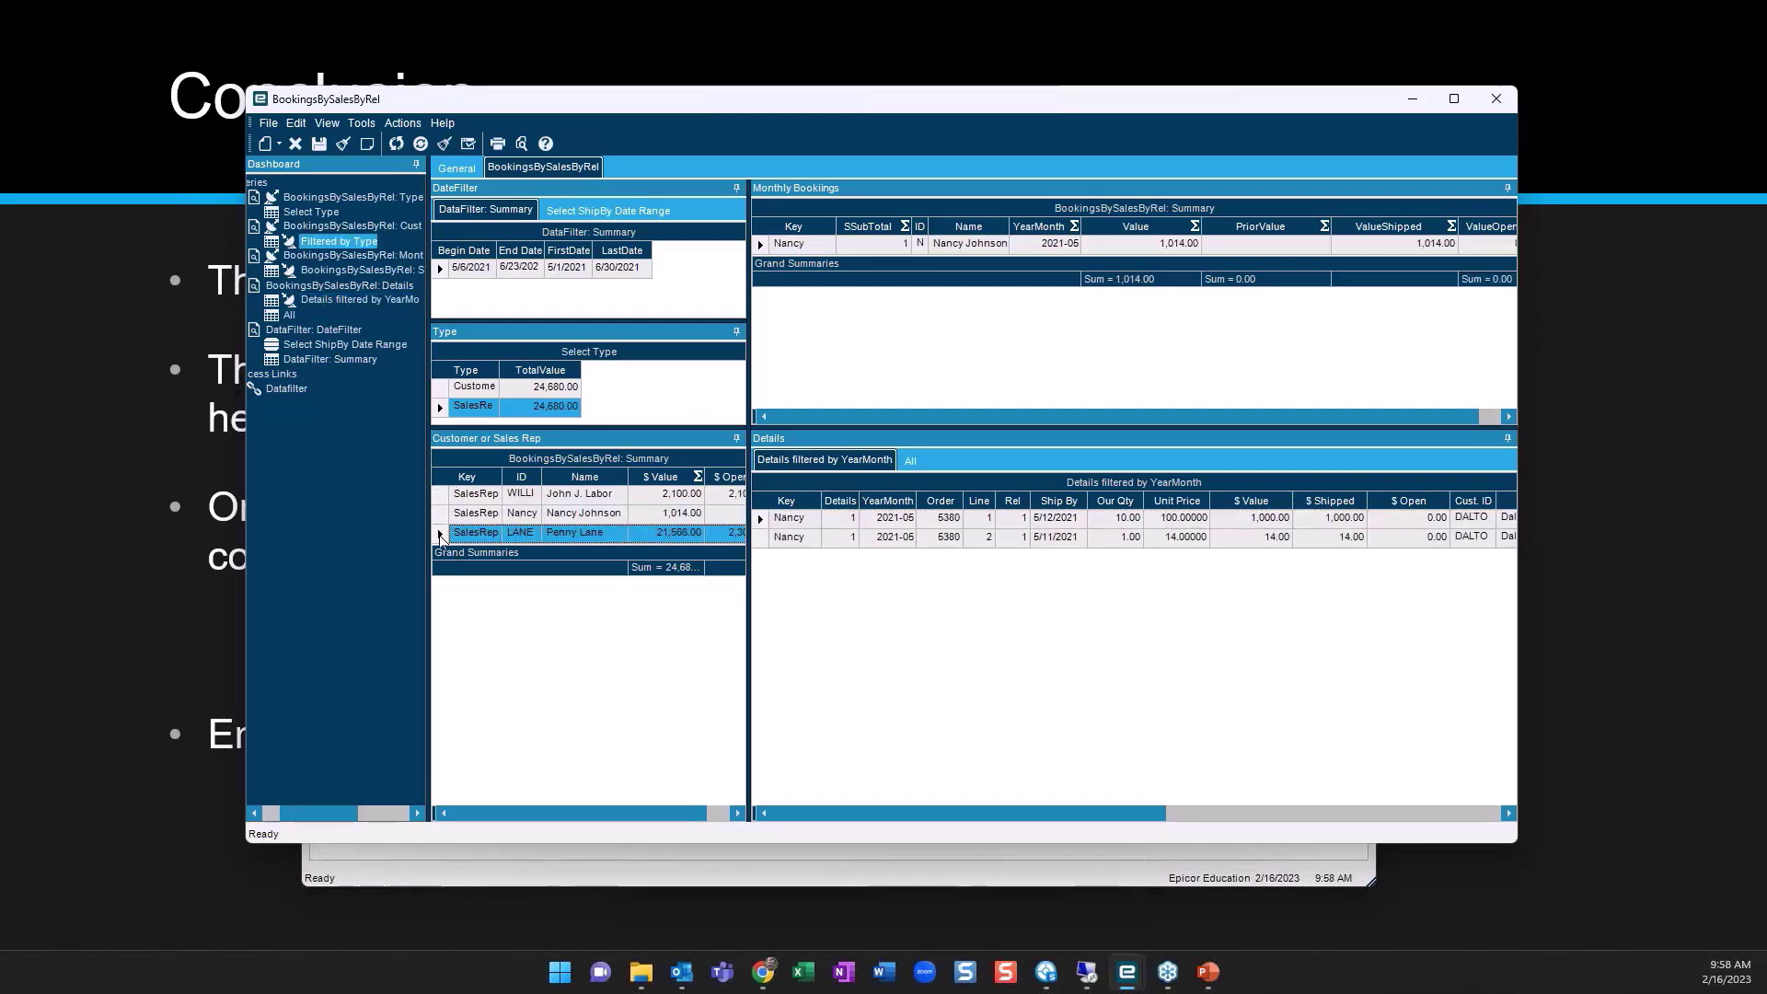
# Switch the type back to Customer and select the Datafilter process link in the dashboard tree
pyautogui.click(442, 389)
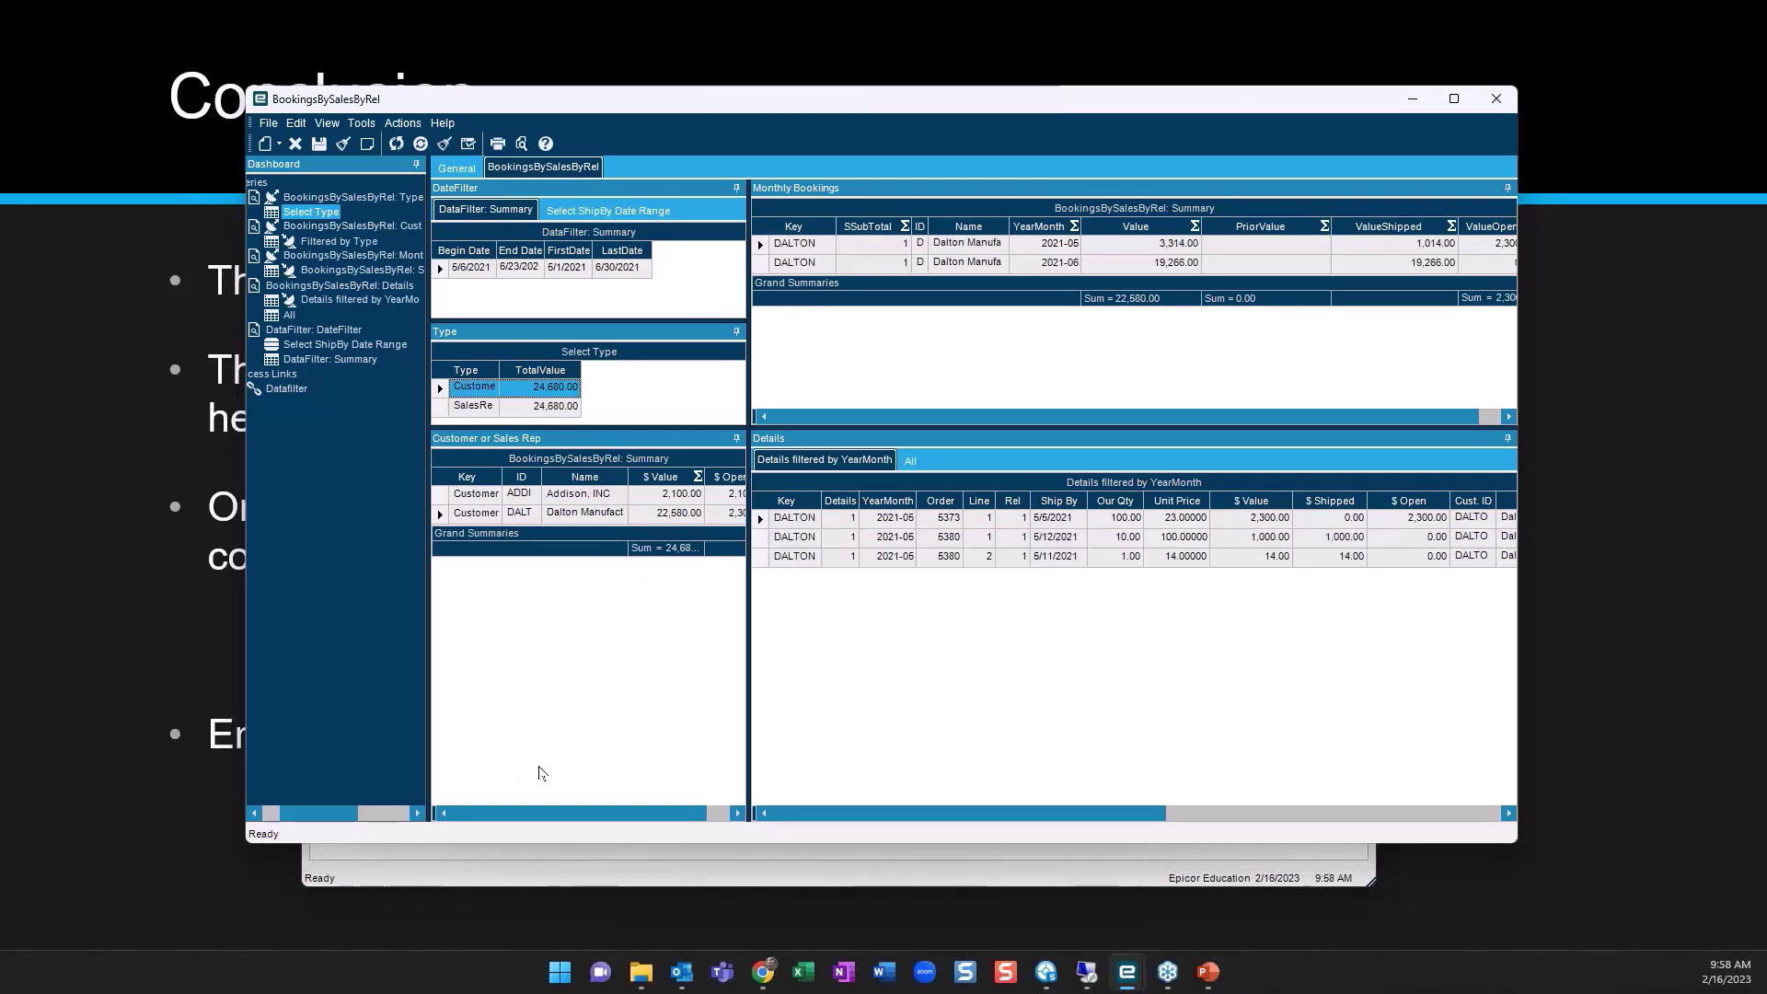
pyautogui.click(720, 814)
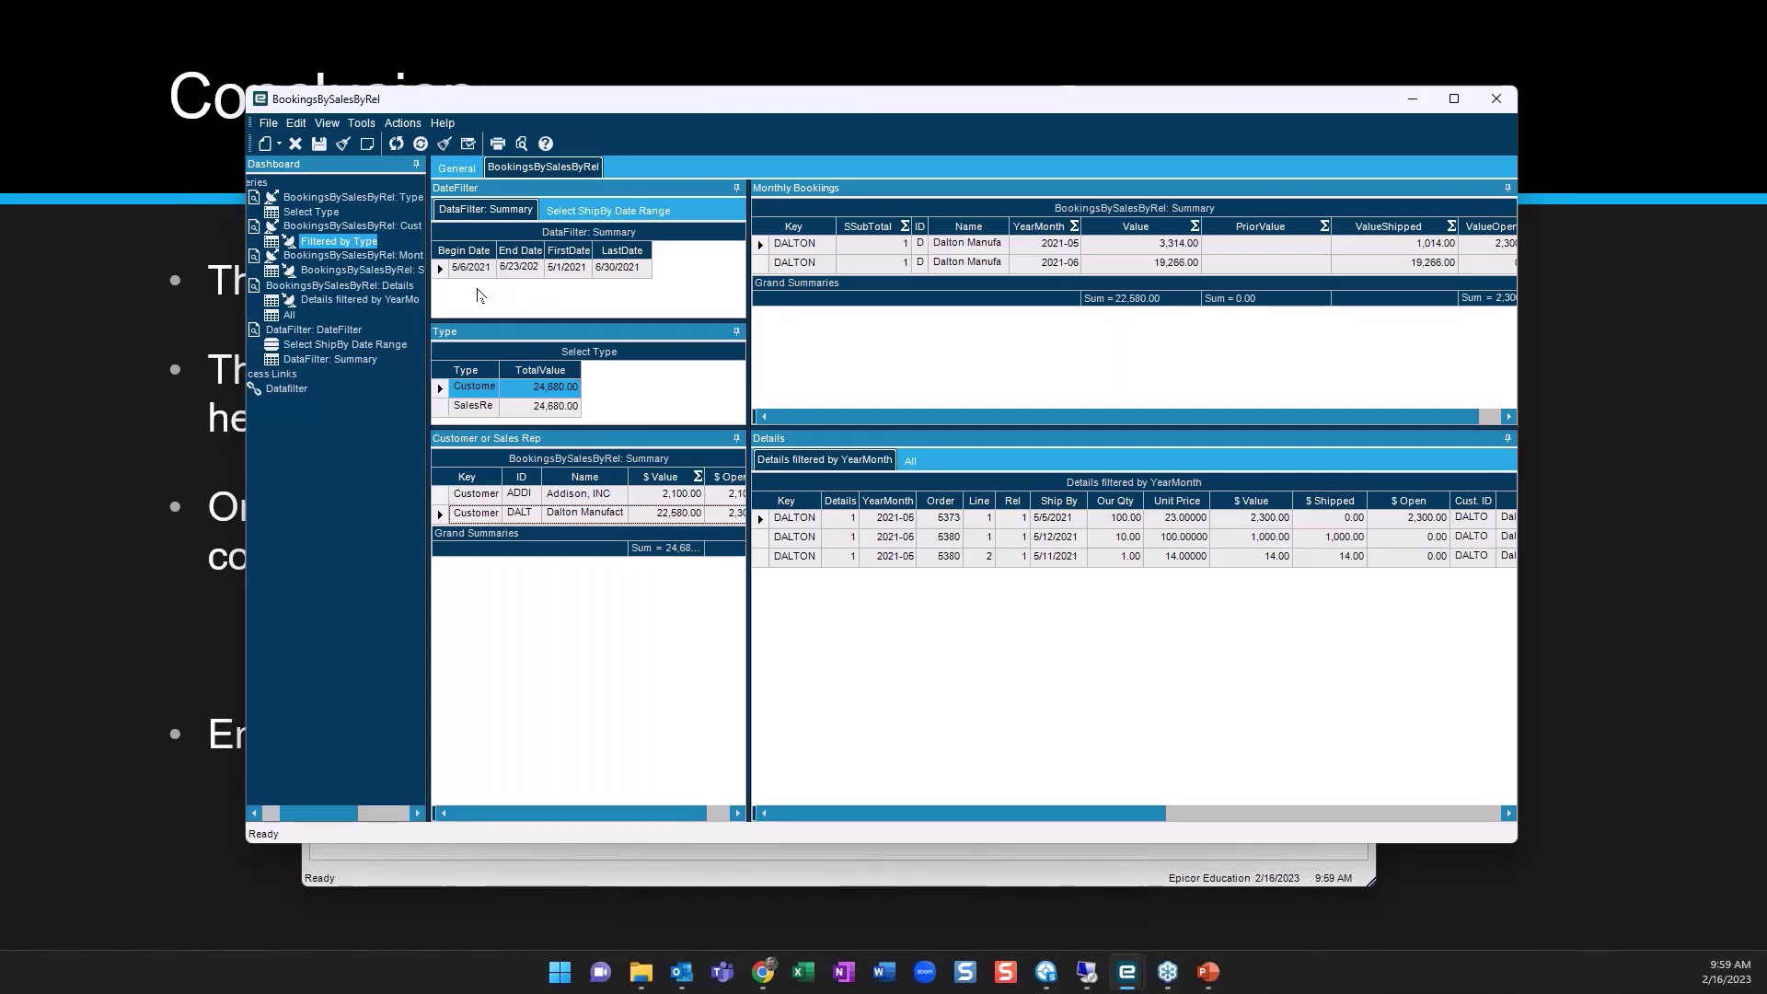
pyautogui.click(283, 389)
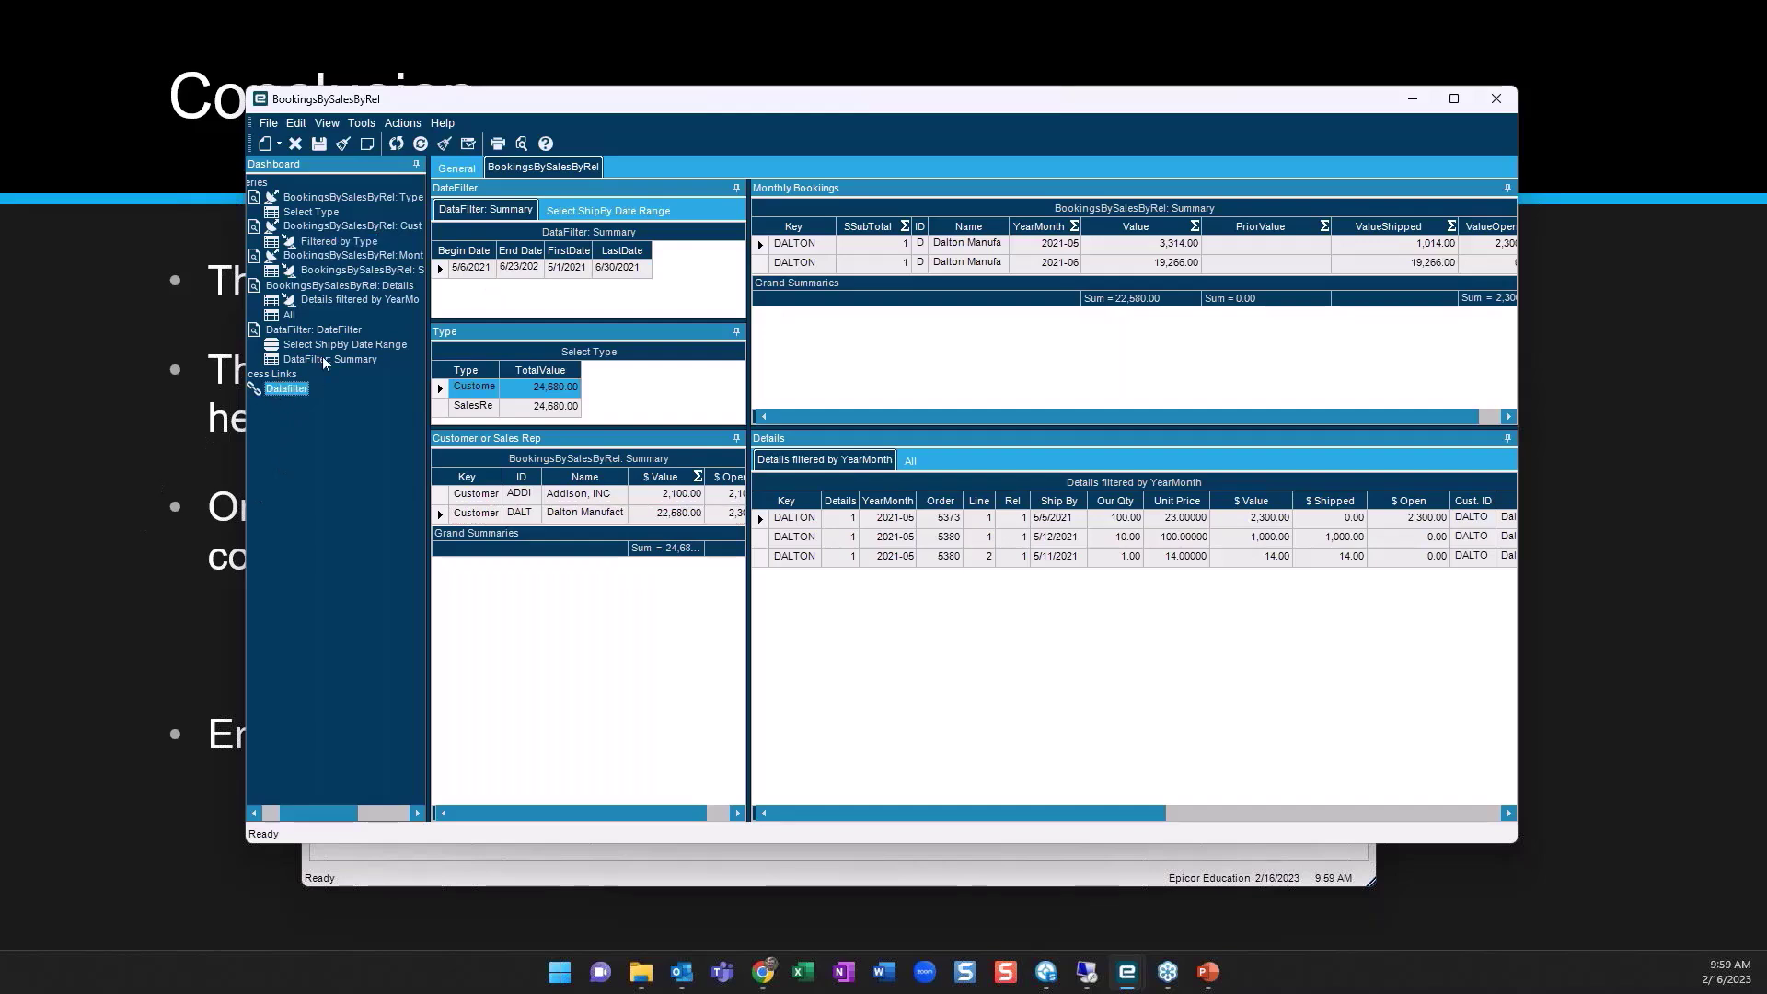
# Bring up UD11 Maintenance, set the End date of the current date filter record to 8/27/2021, and save it
pyautogui.moveTo(275, 393); pyautogui.dragTo(409, 147)
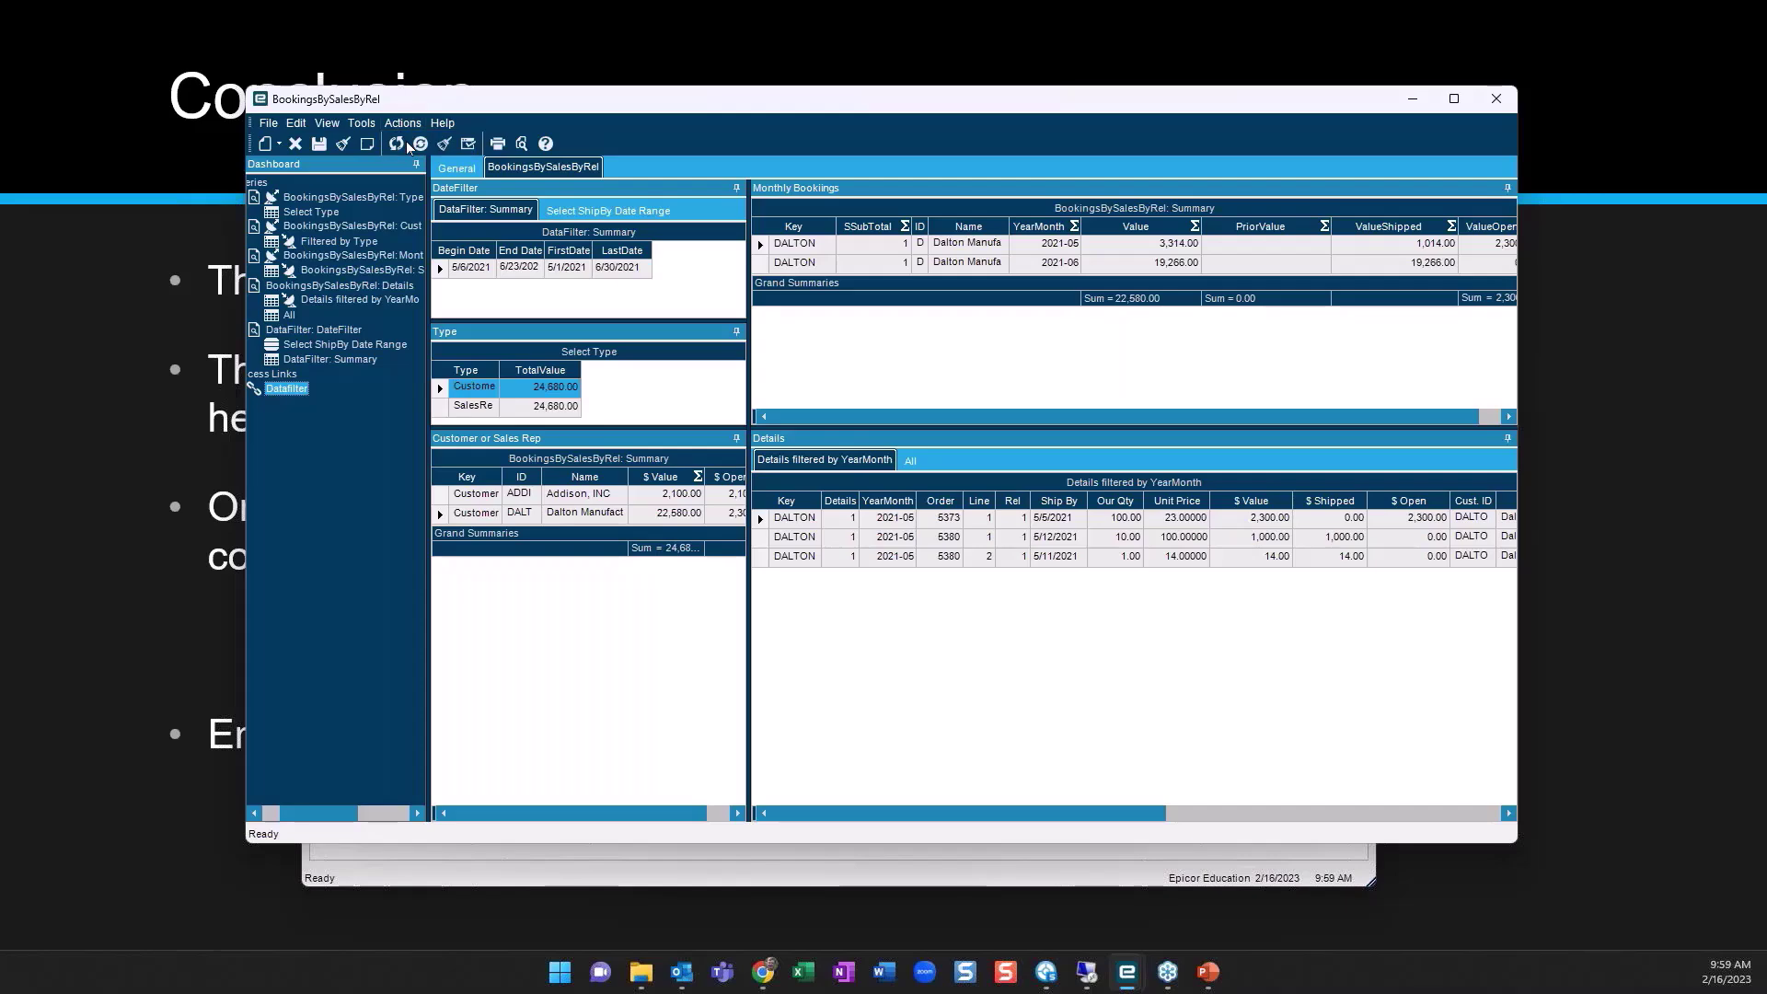
pyautogui.click(407, 145)
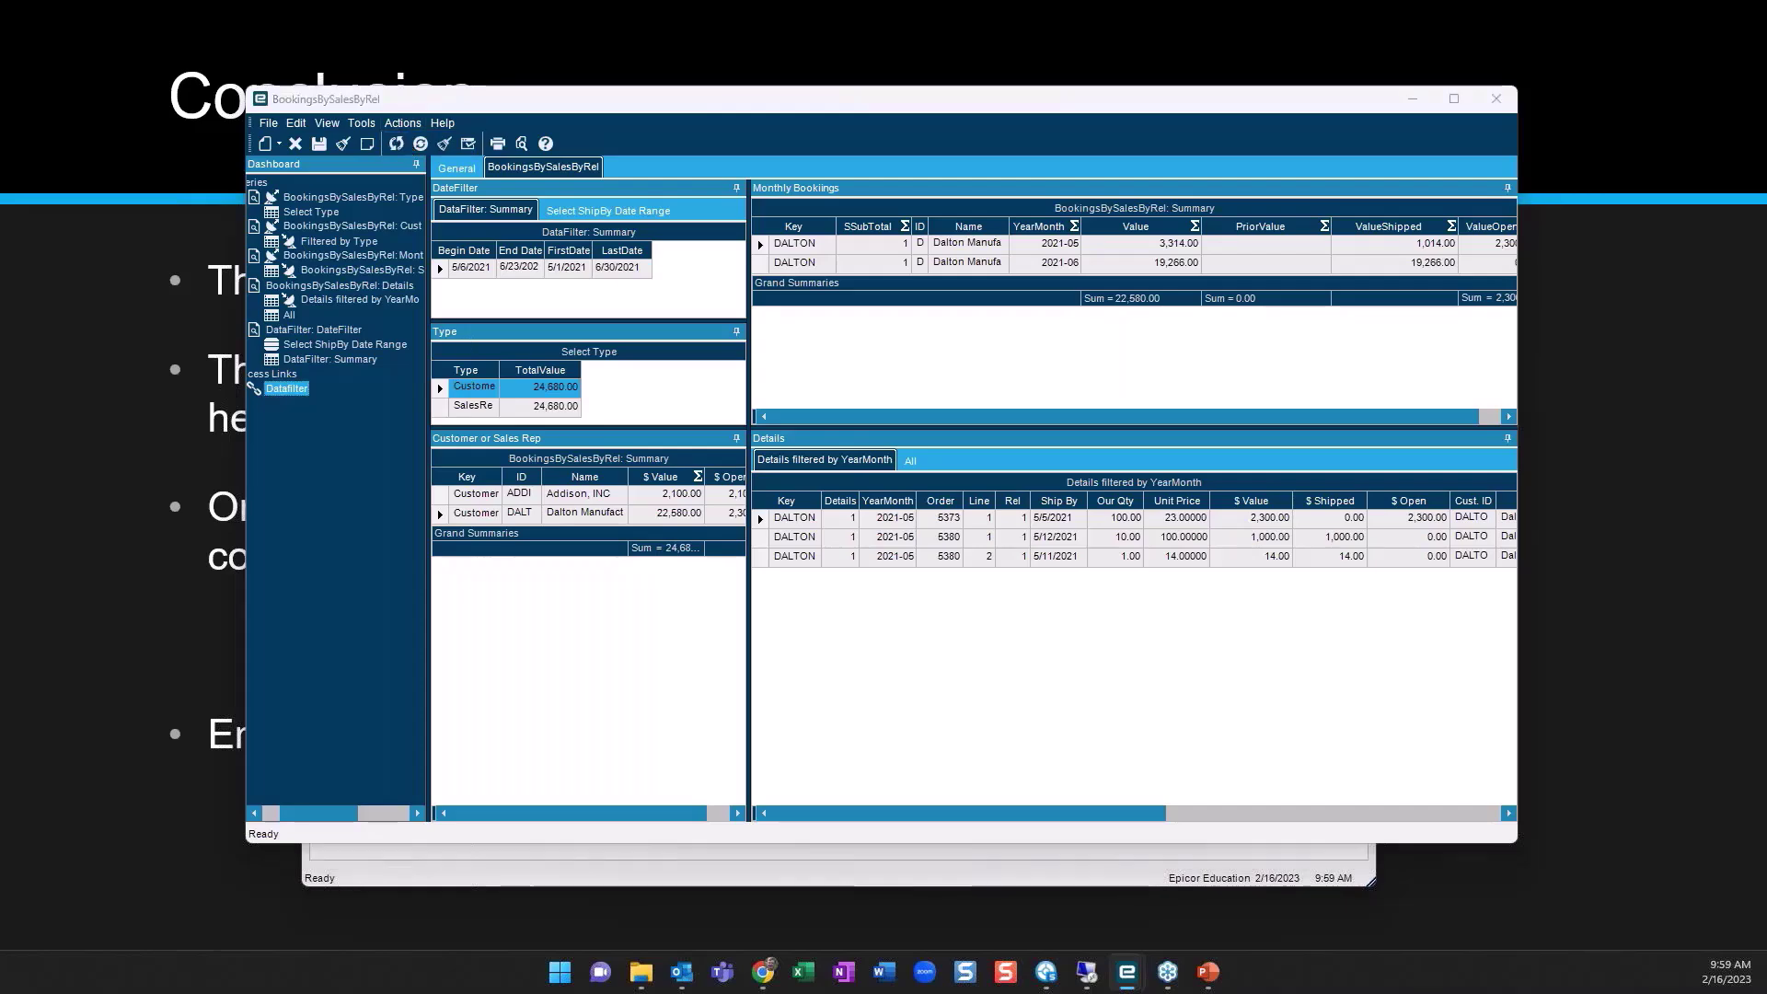
pyautogui.moveTo(175, 398); pyautogui.dragTo(1166, 315)
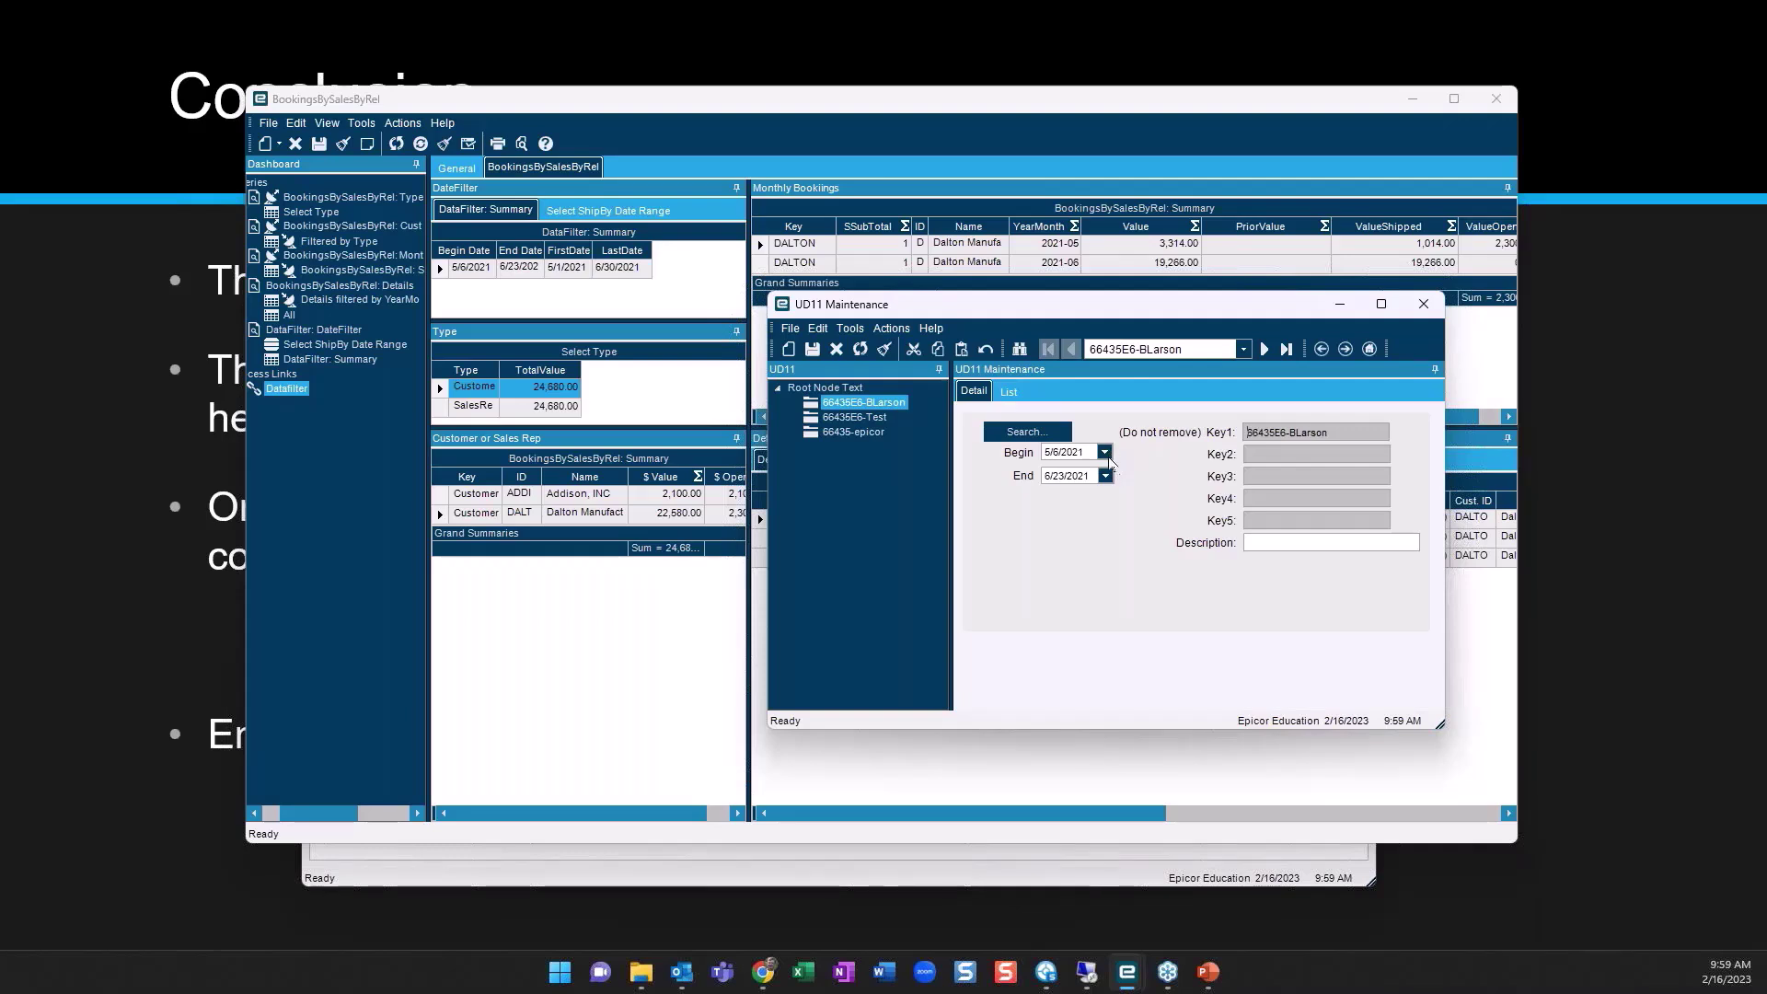
pyautogui.click(1105, 476)
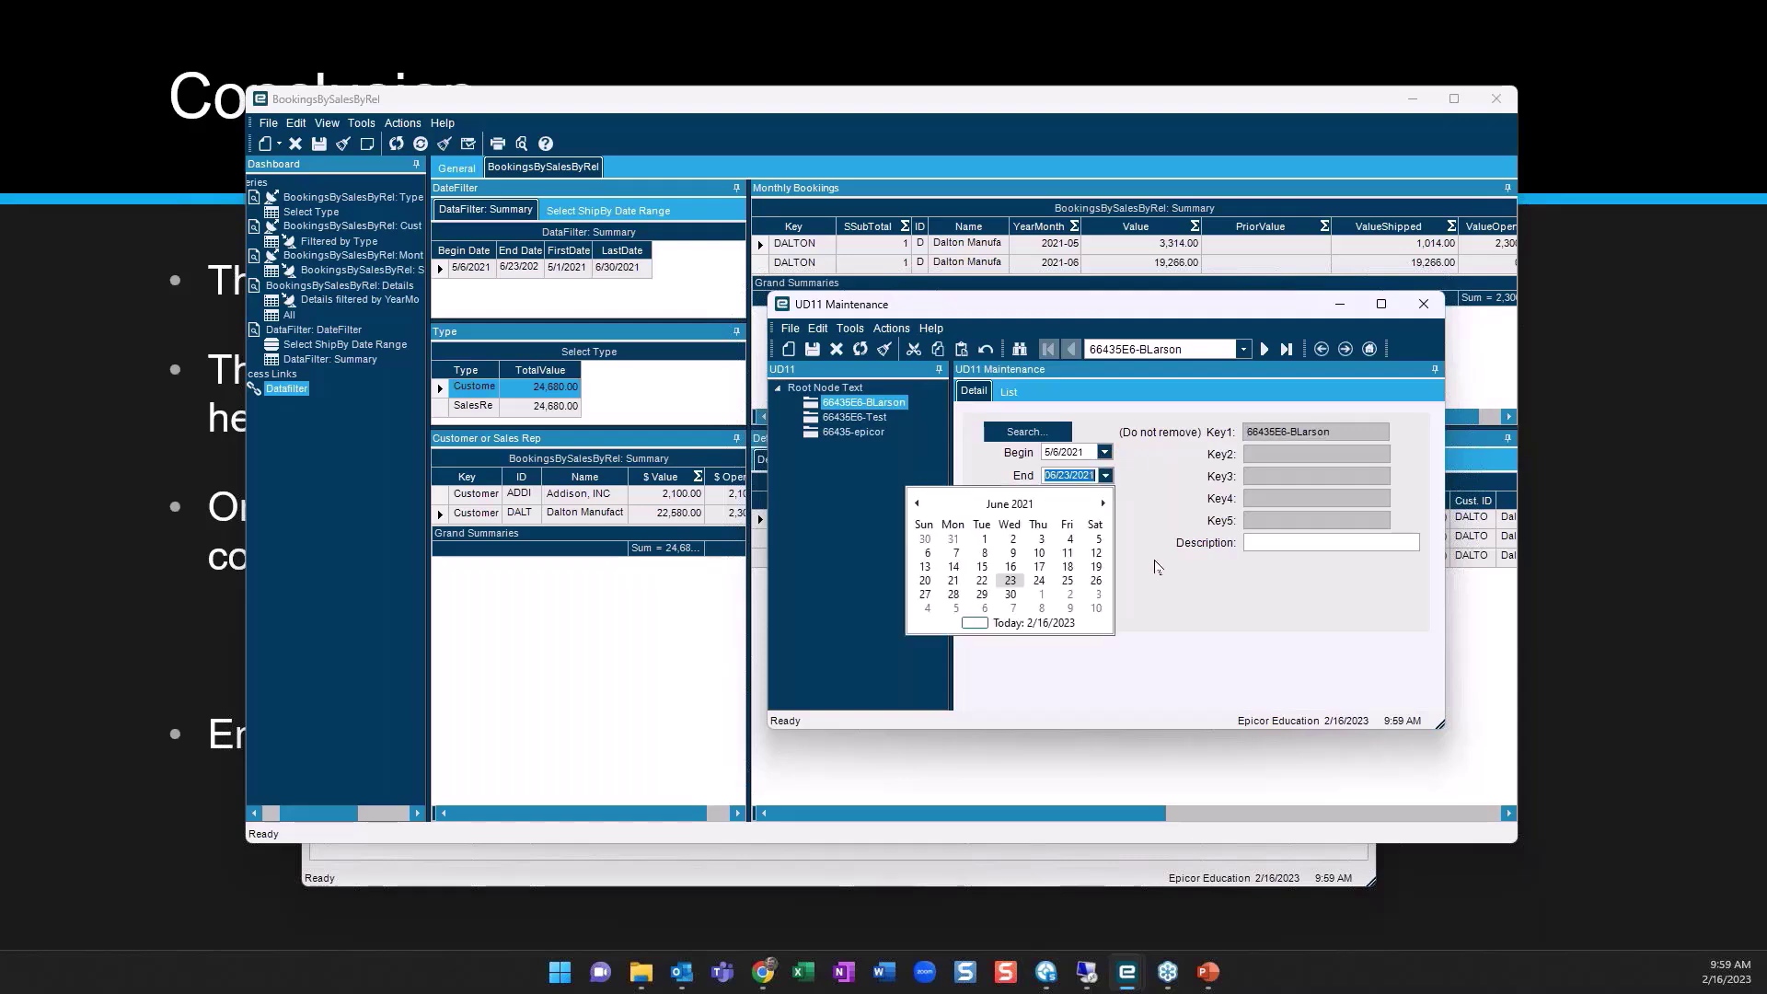
pyautogui.click(1102, 503)
pyautogui.click(1010, 503)
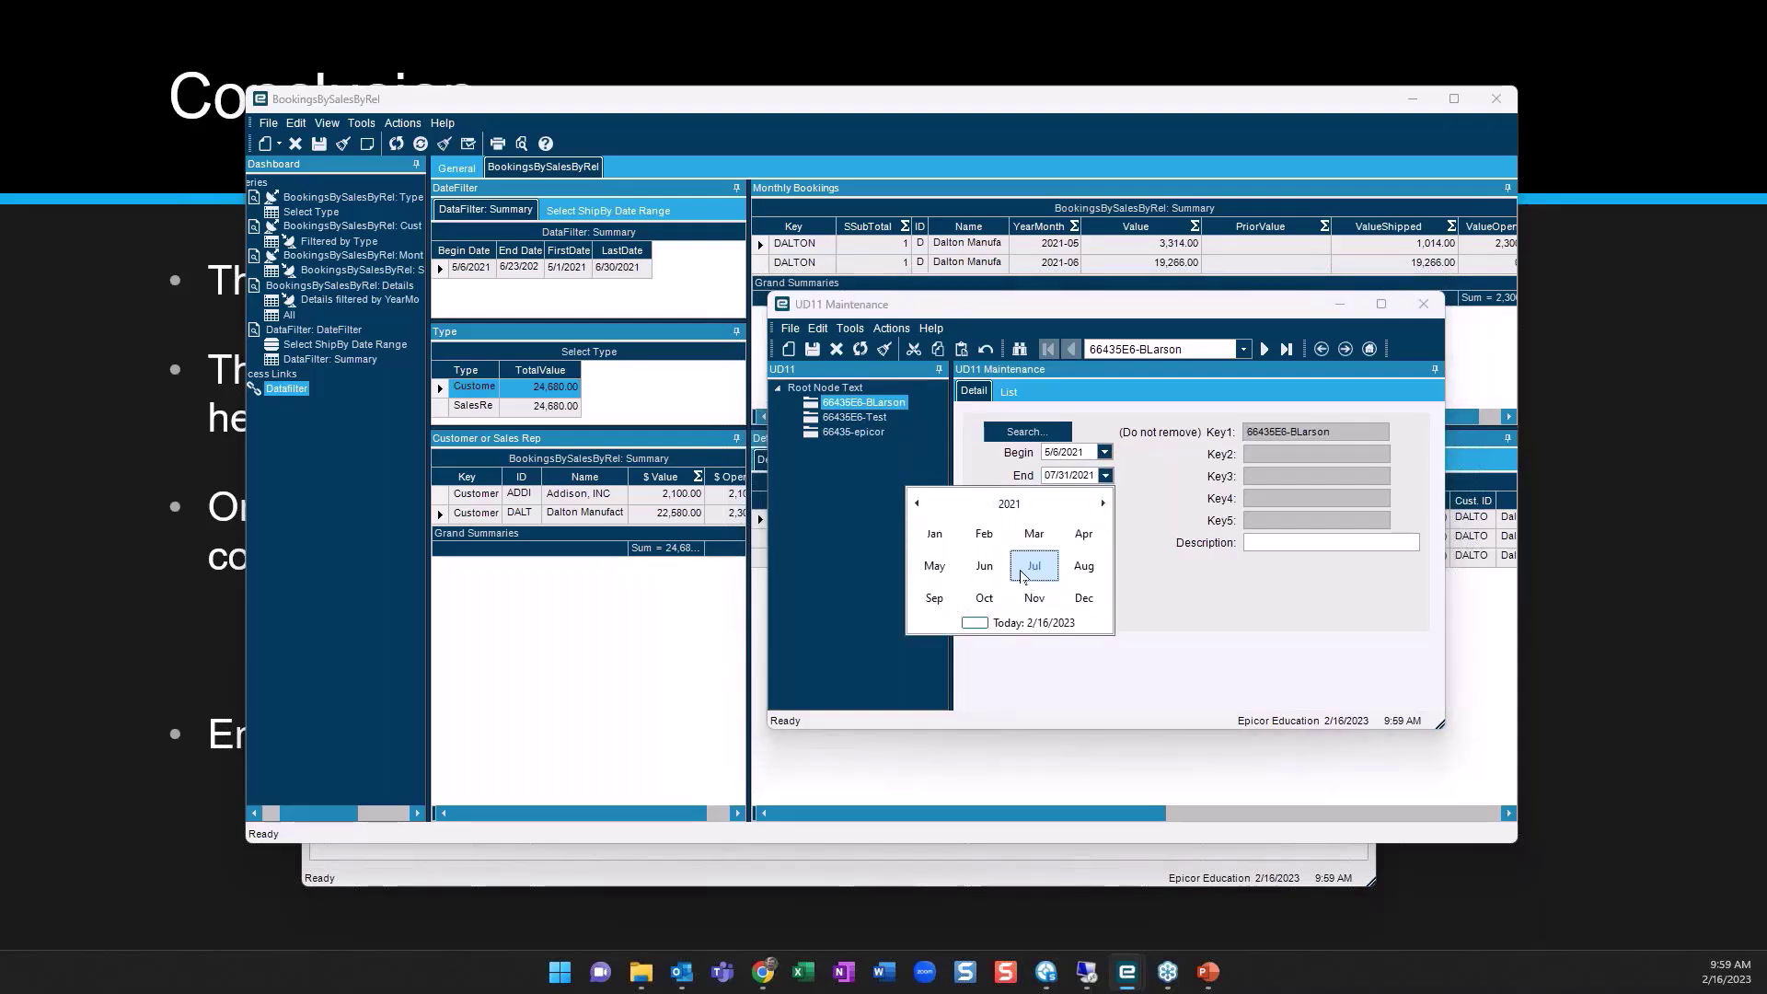
pyautogui.click(1083, 566)
pyautogui.click(1065, 595)
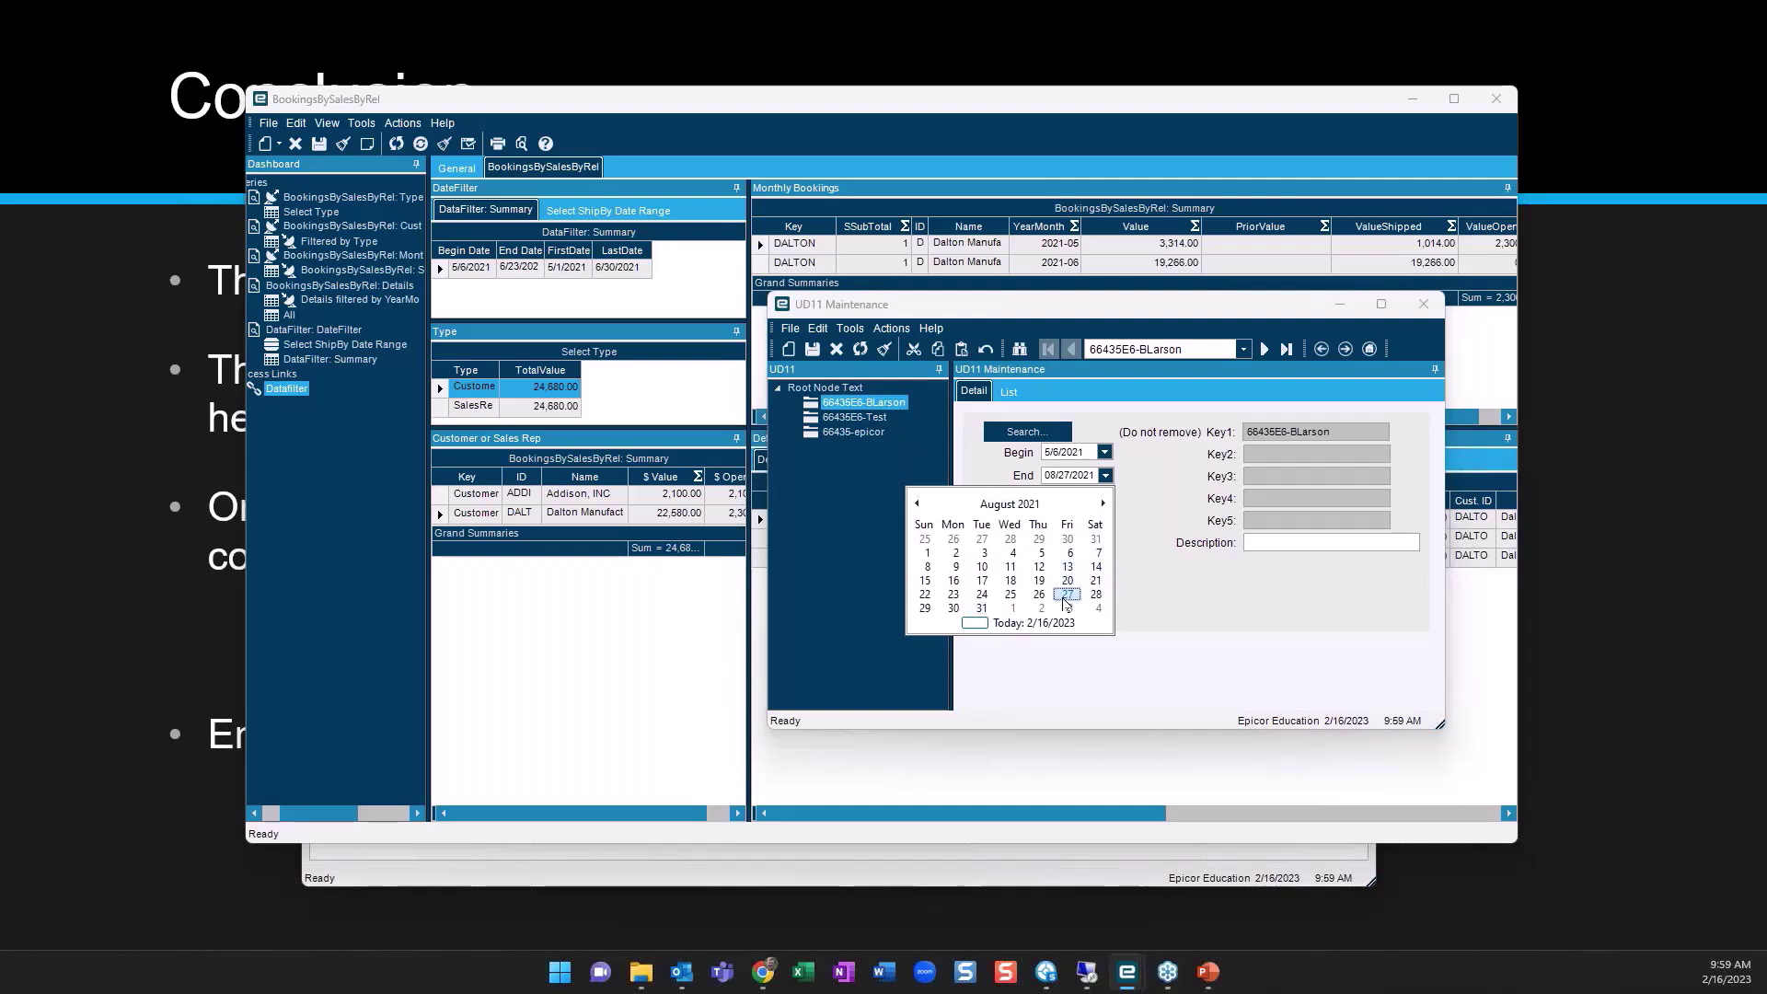
pyautogui.click(808, 348)
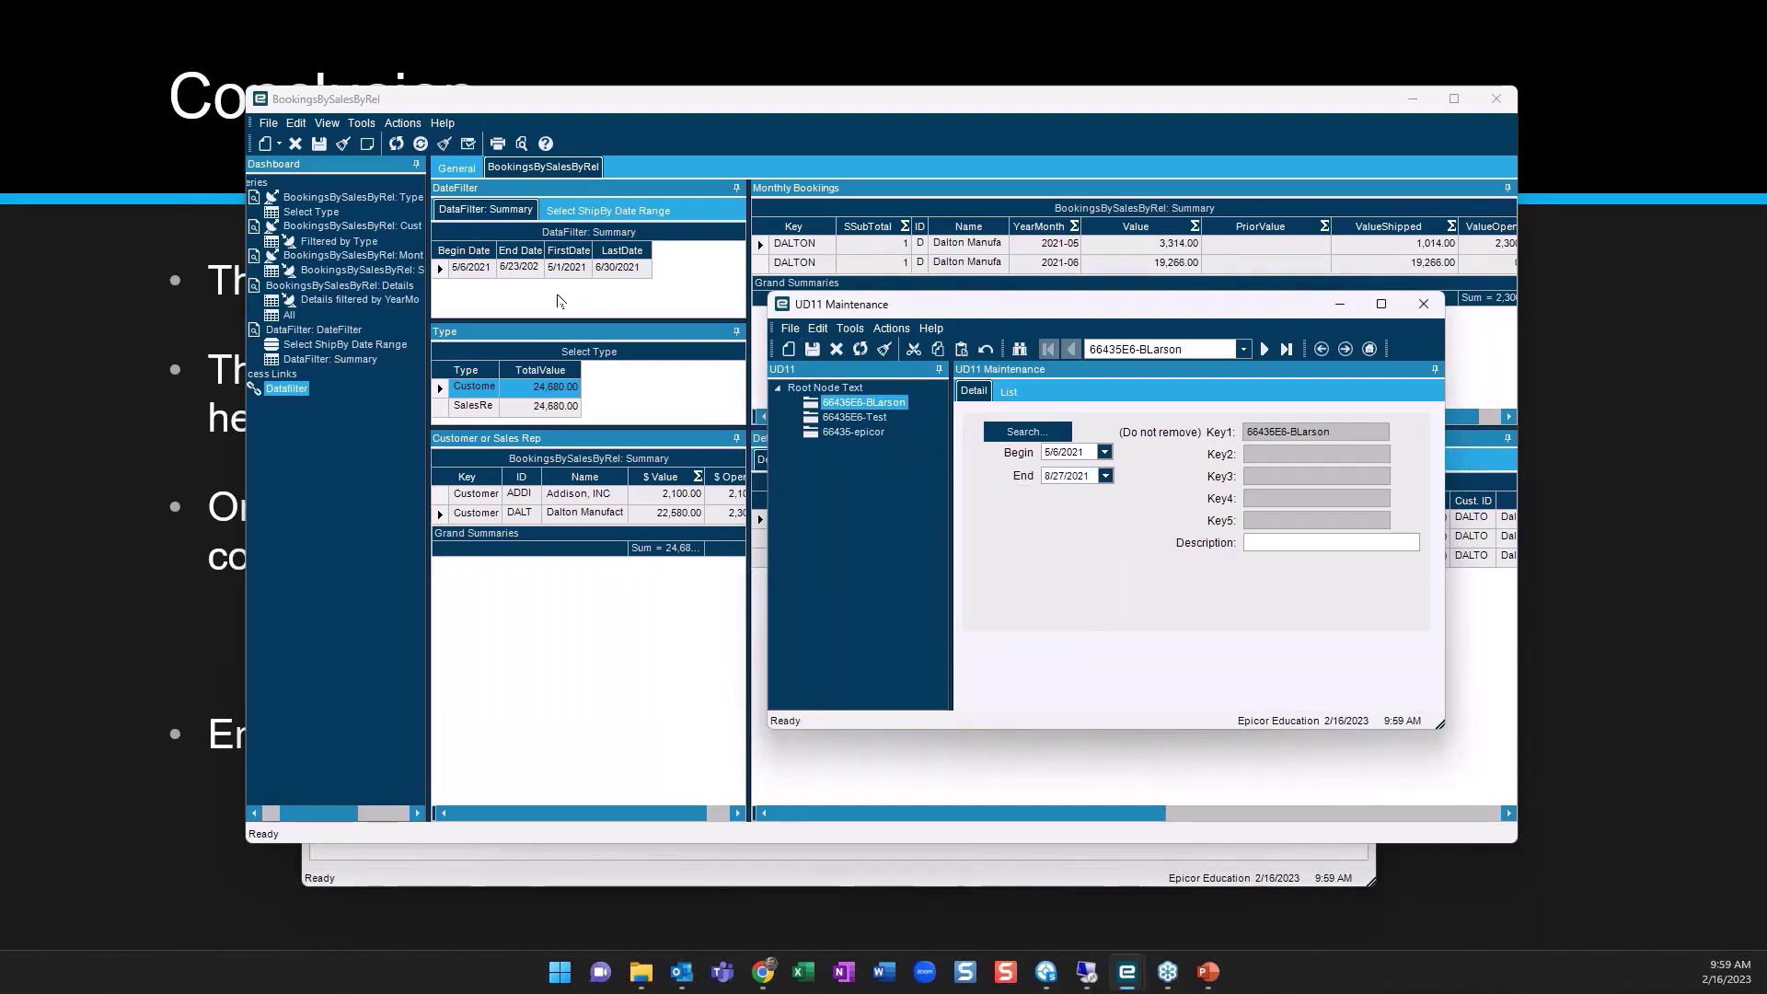
# Refresh all dashboard queries in BookingsBySalesByRel and filter the summary by the SalesRep type
pyautogui.click(545, 303)
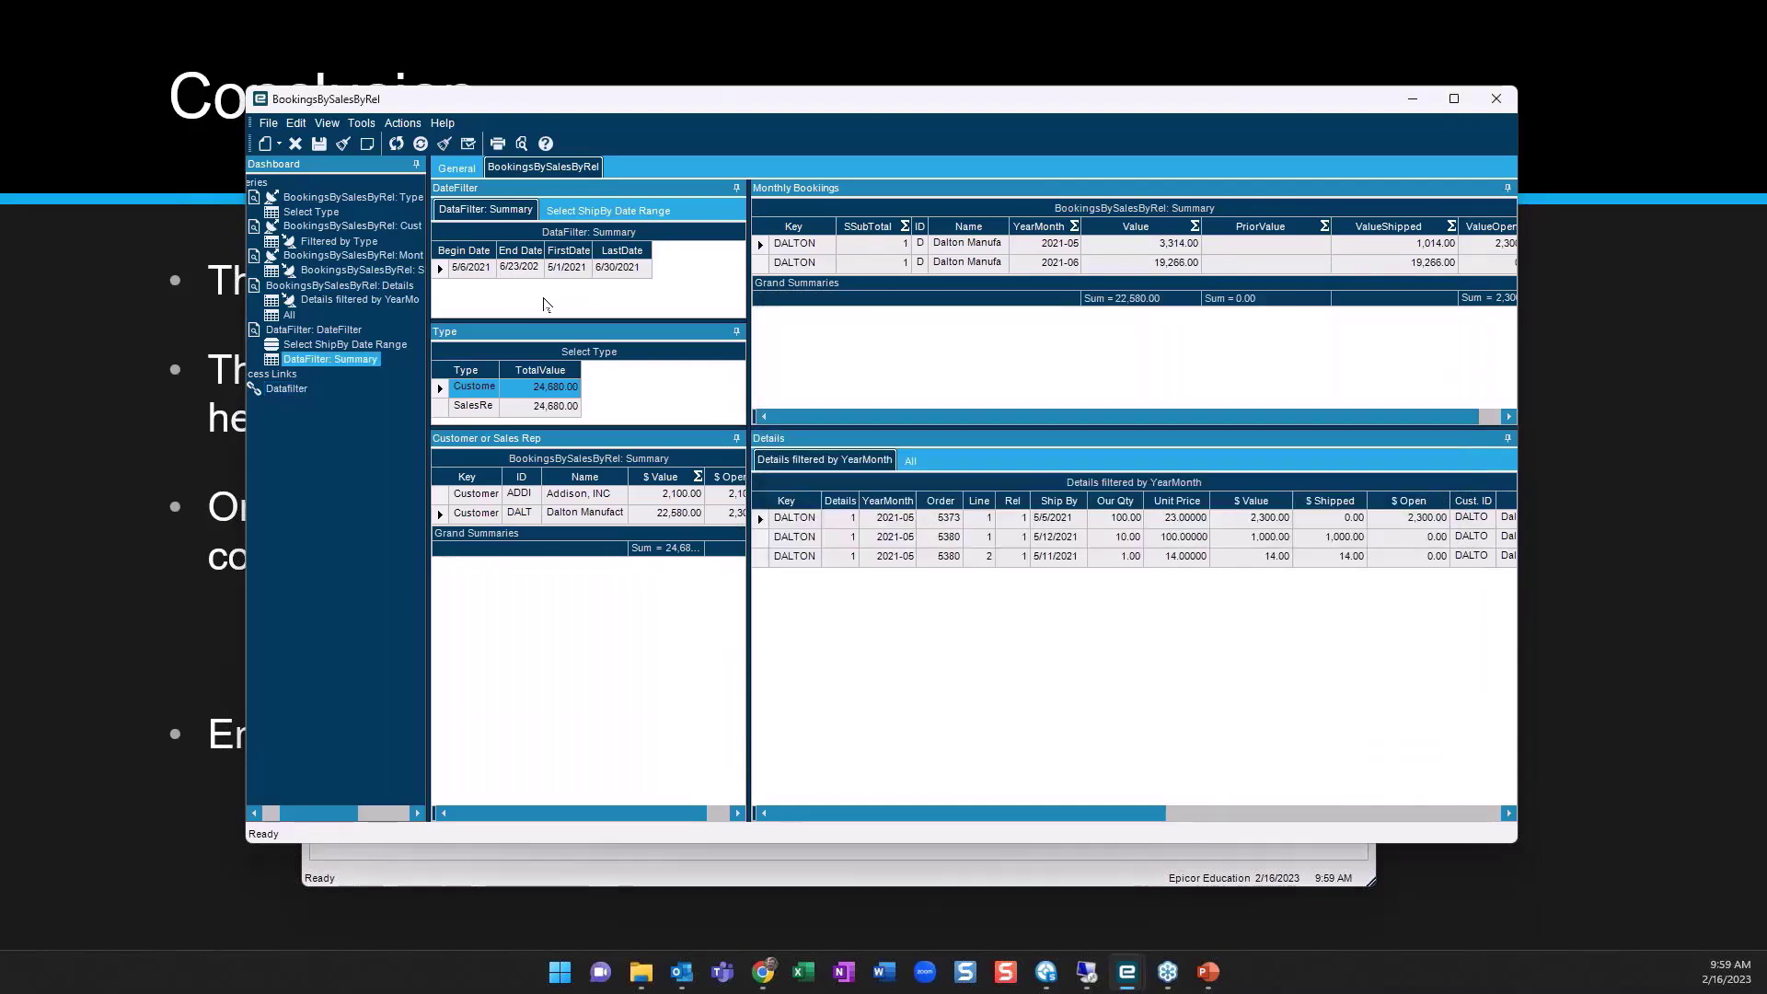
pyautogui.click(420, 144)
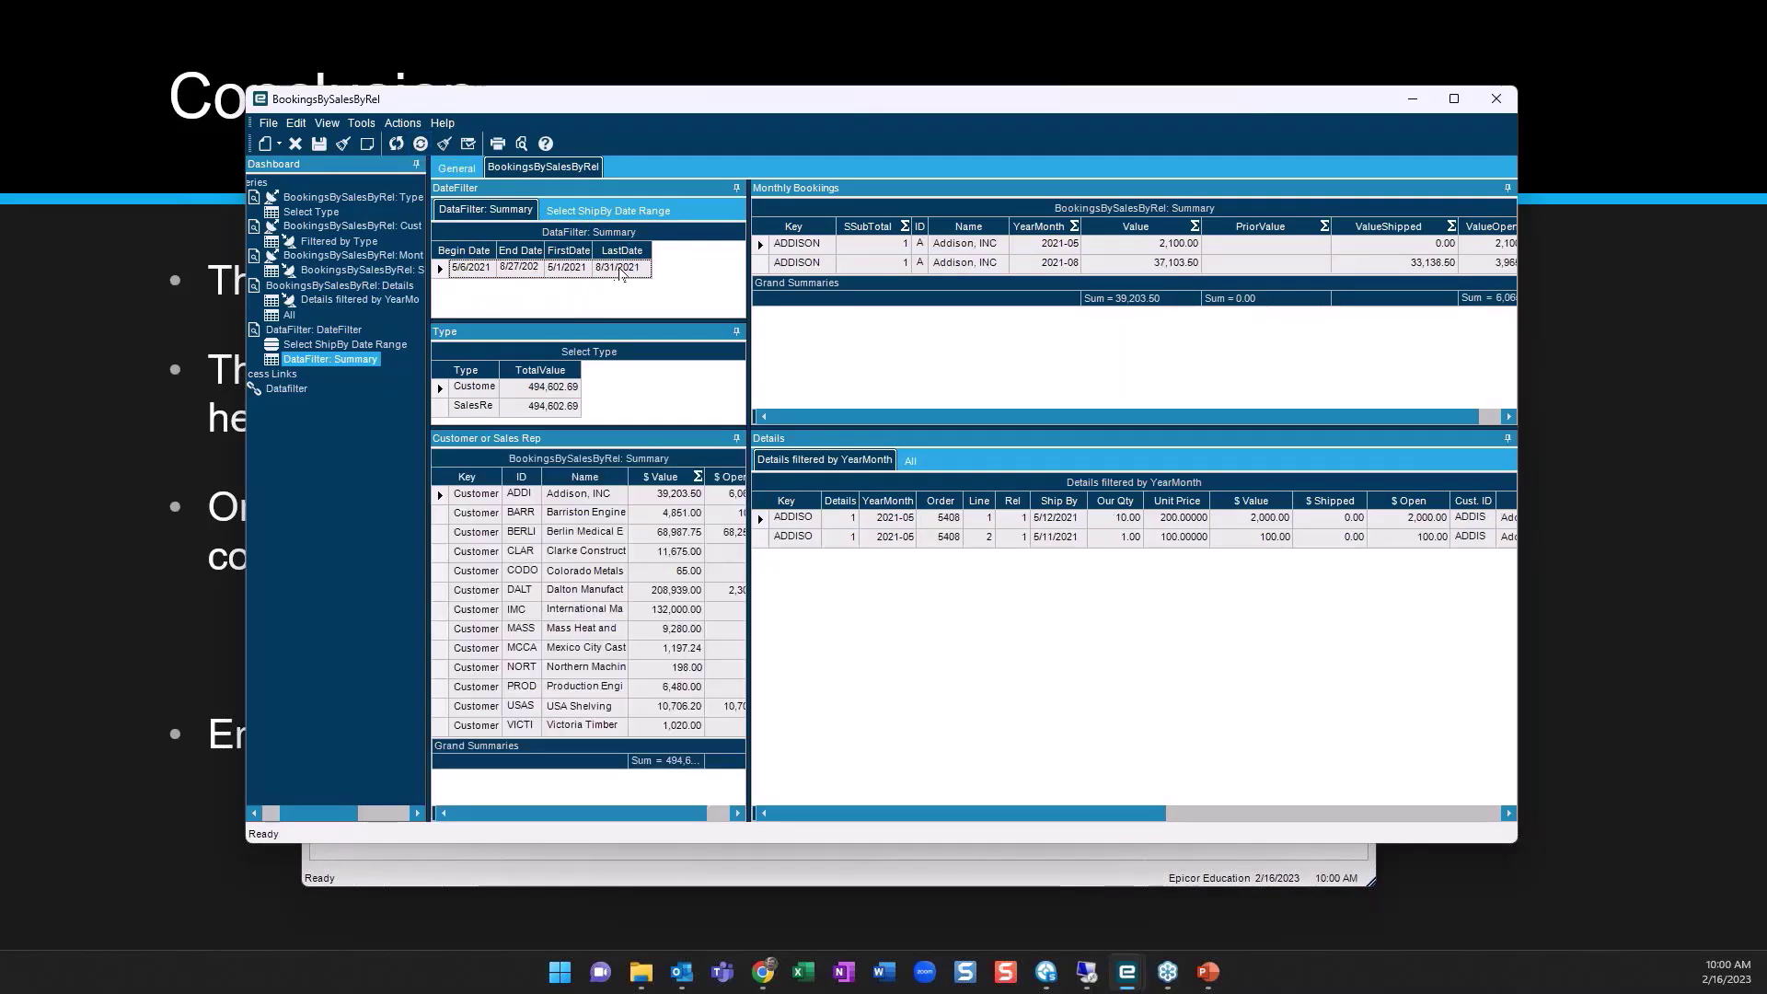
pyautogui.click(446, 391)
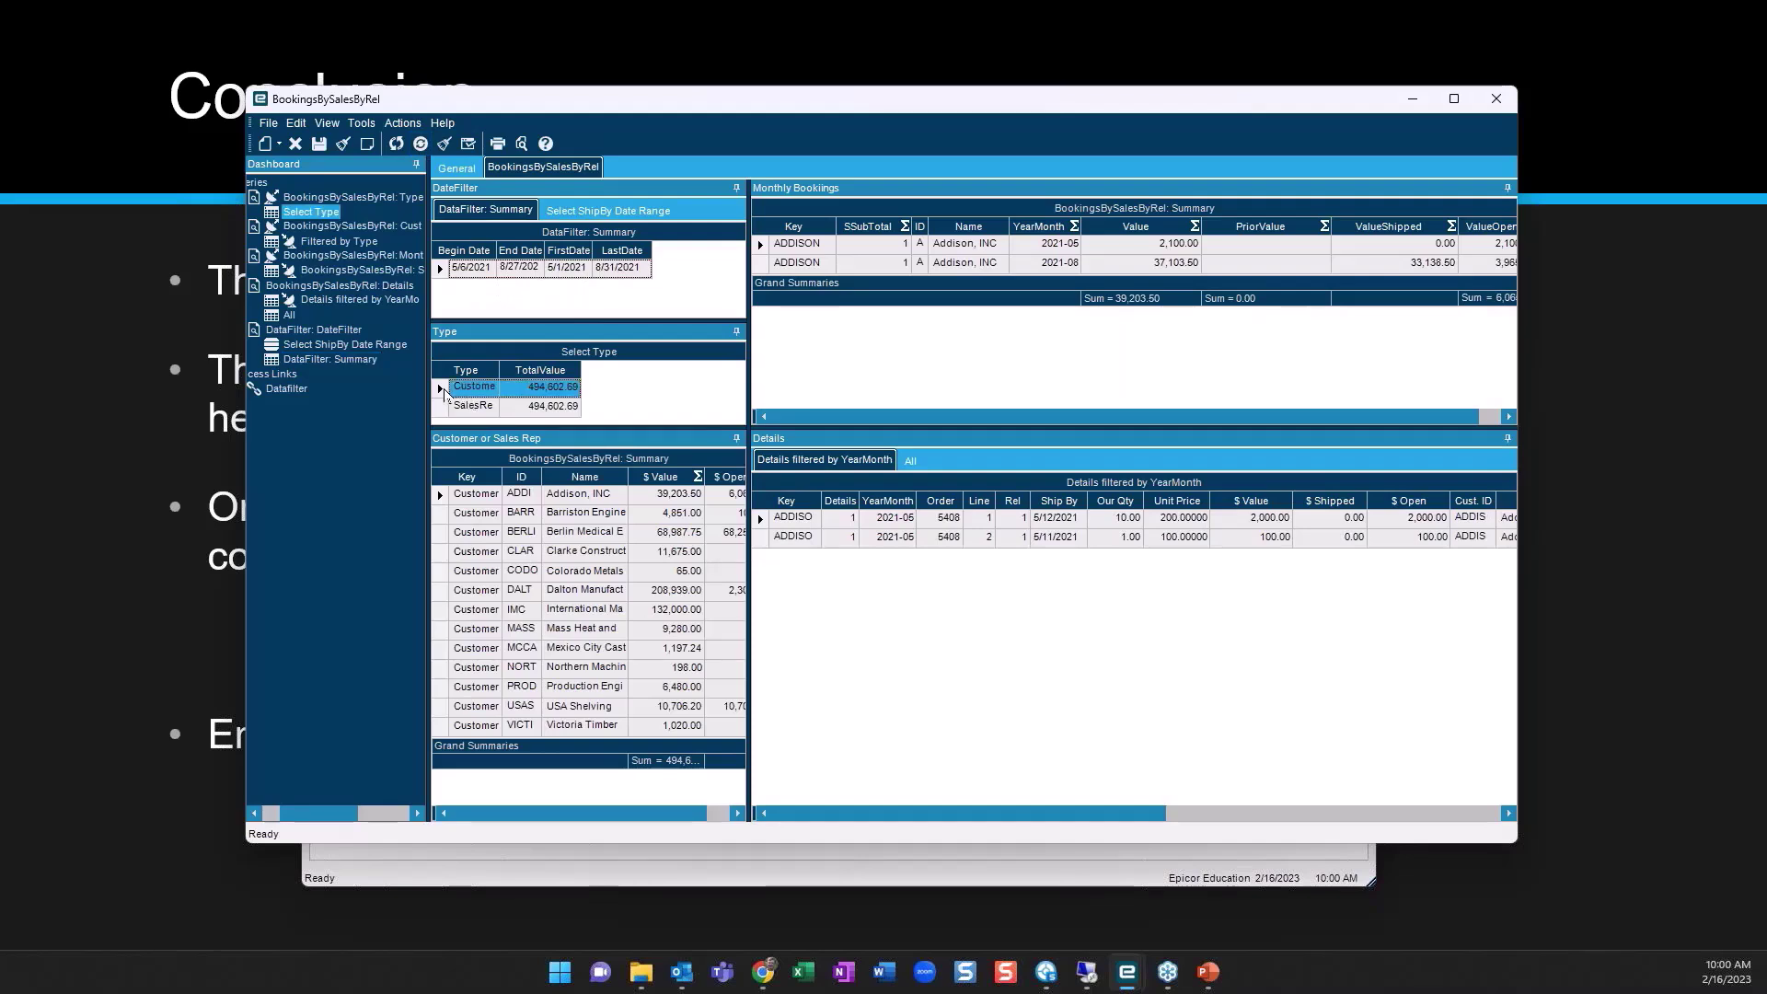
pyautogui.click(444, 410)
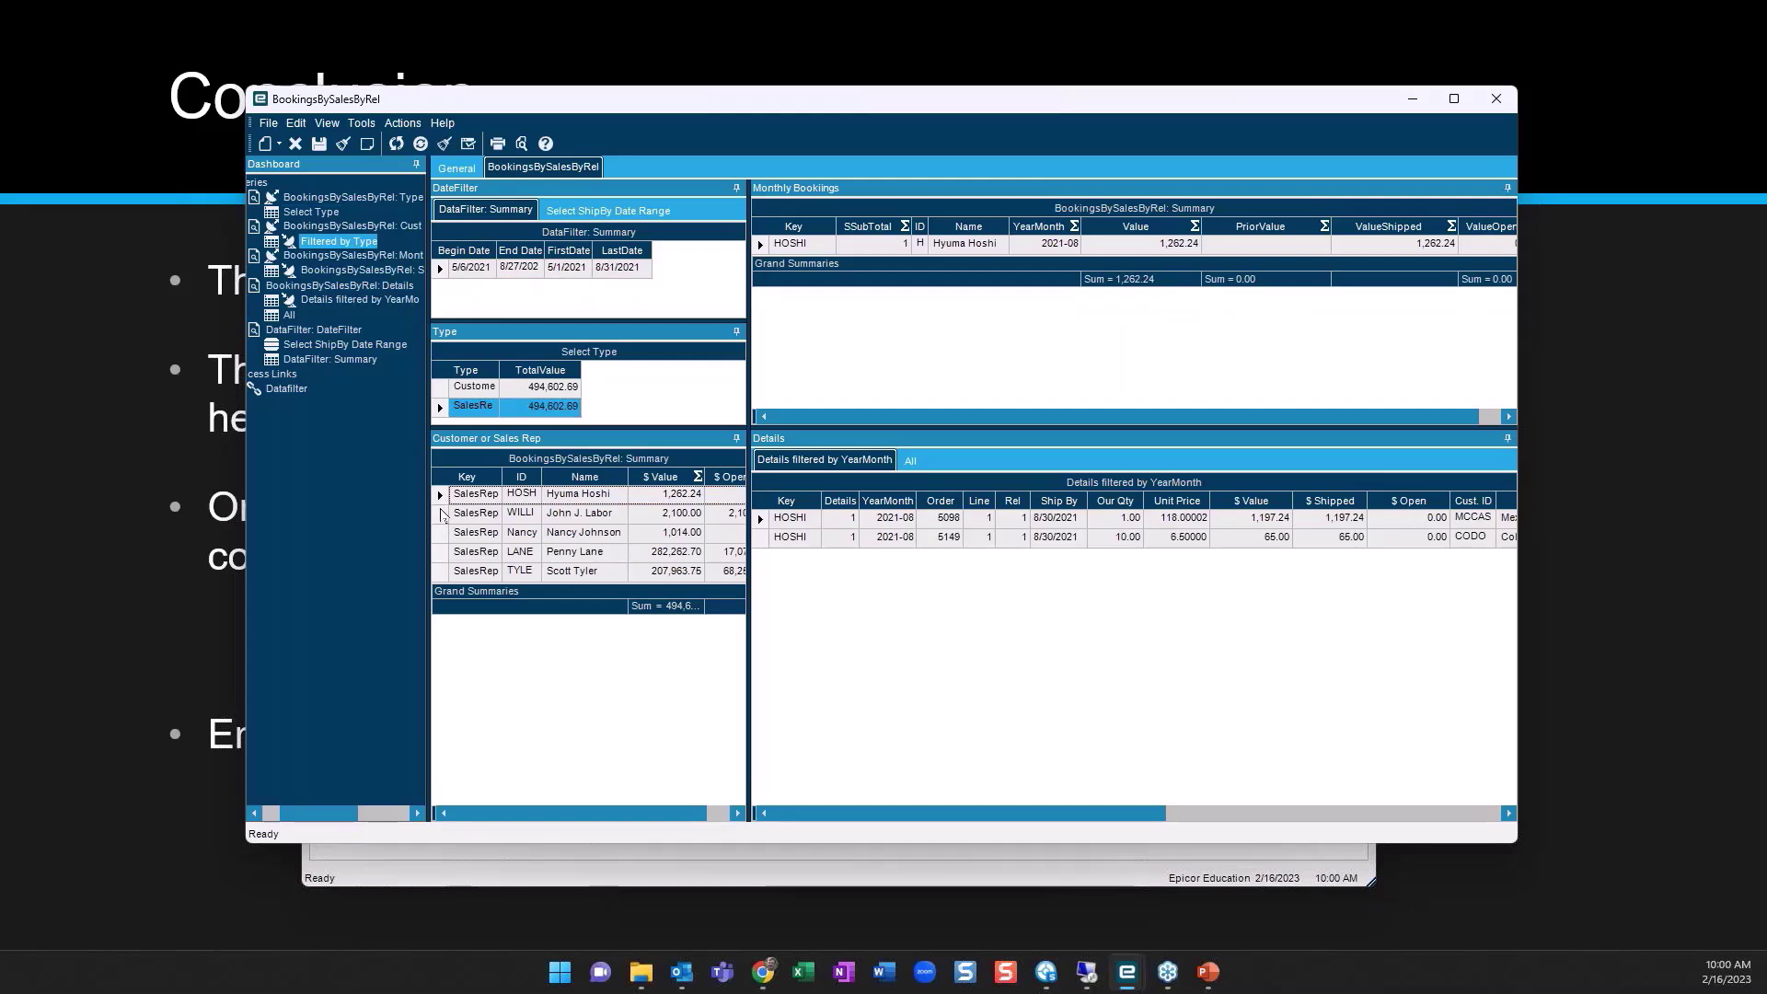
# Step through the first four sales reps to compare their monthly bookings and details
pyautogui.click(441, 513)
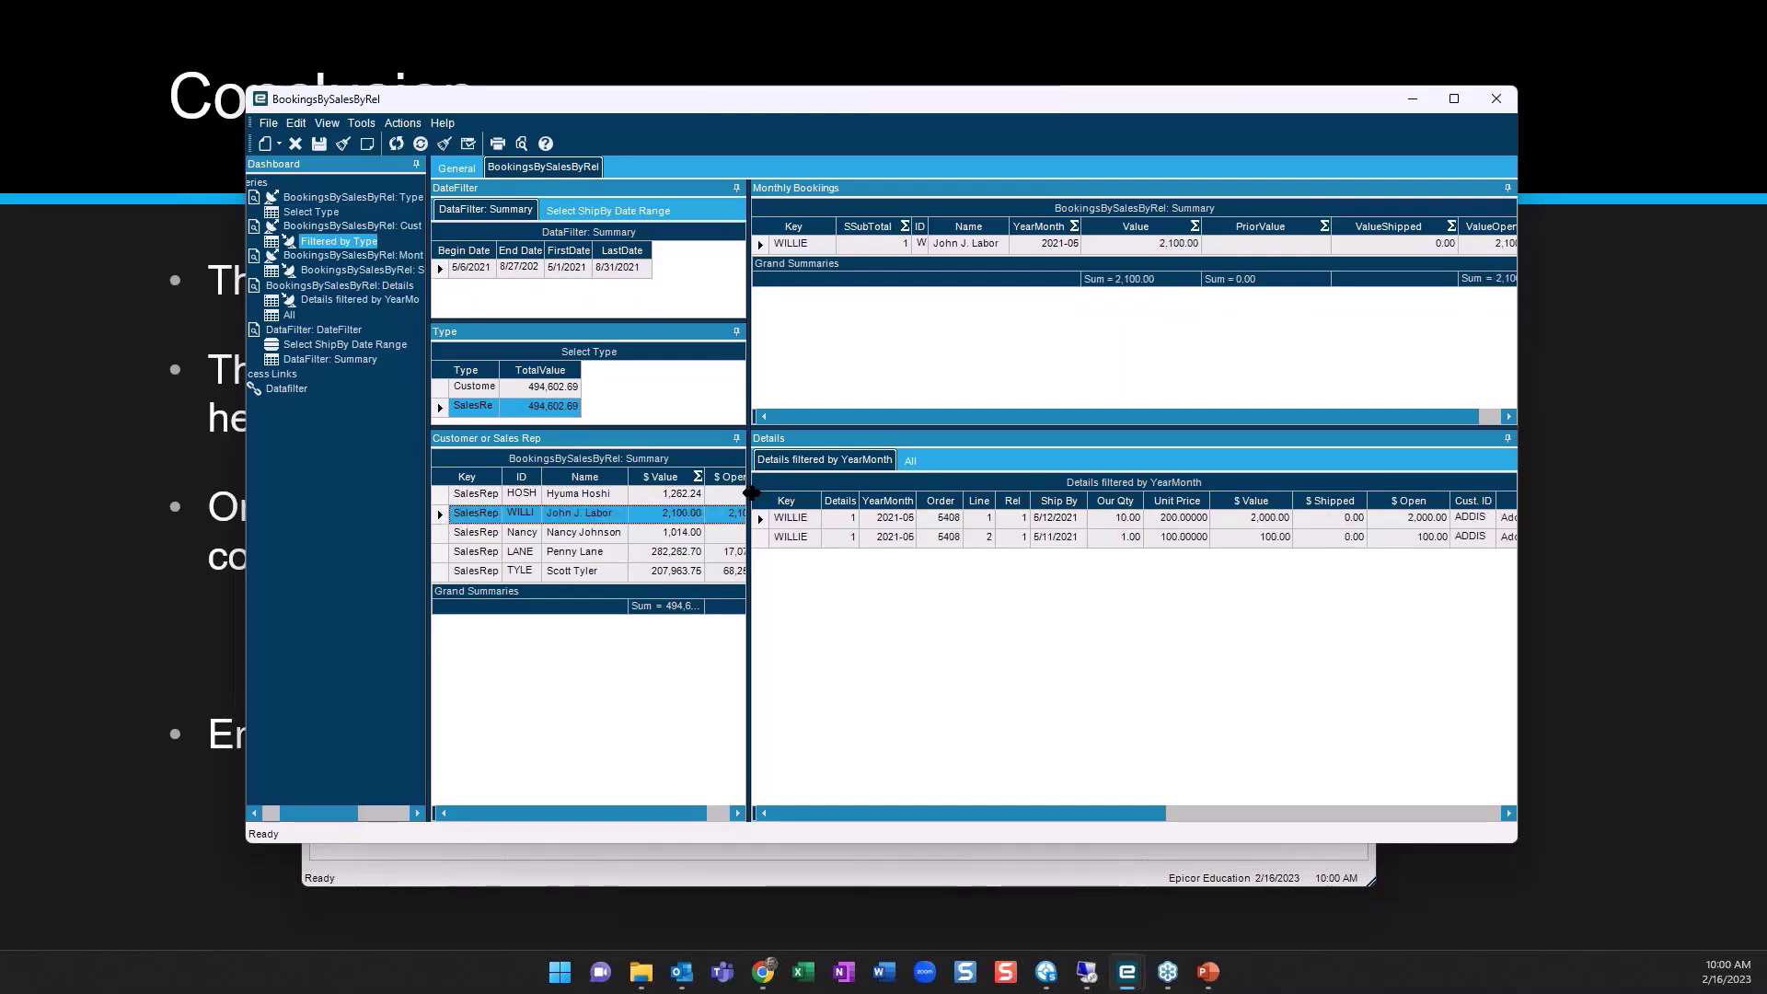
pyautogui.click(443, 498)
pyautogui.click(443, 534)
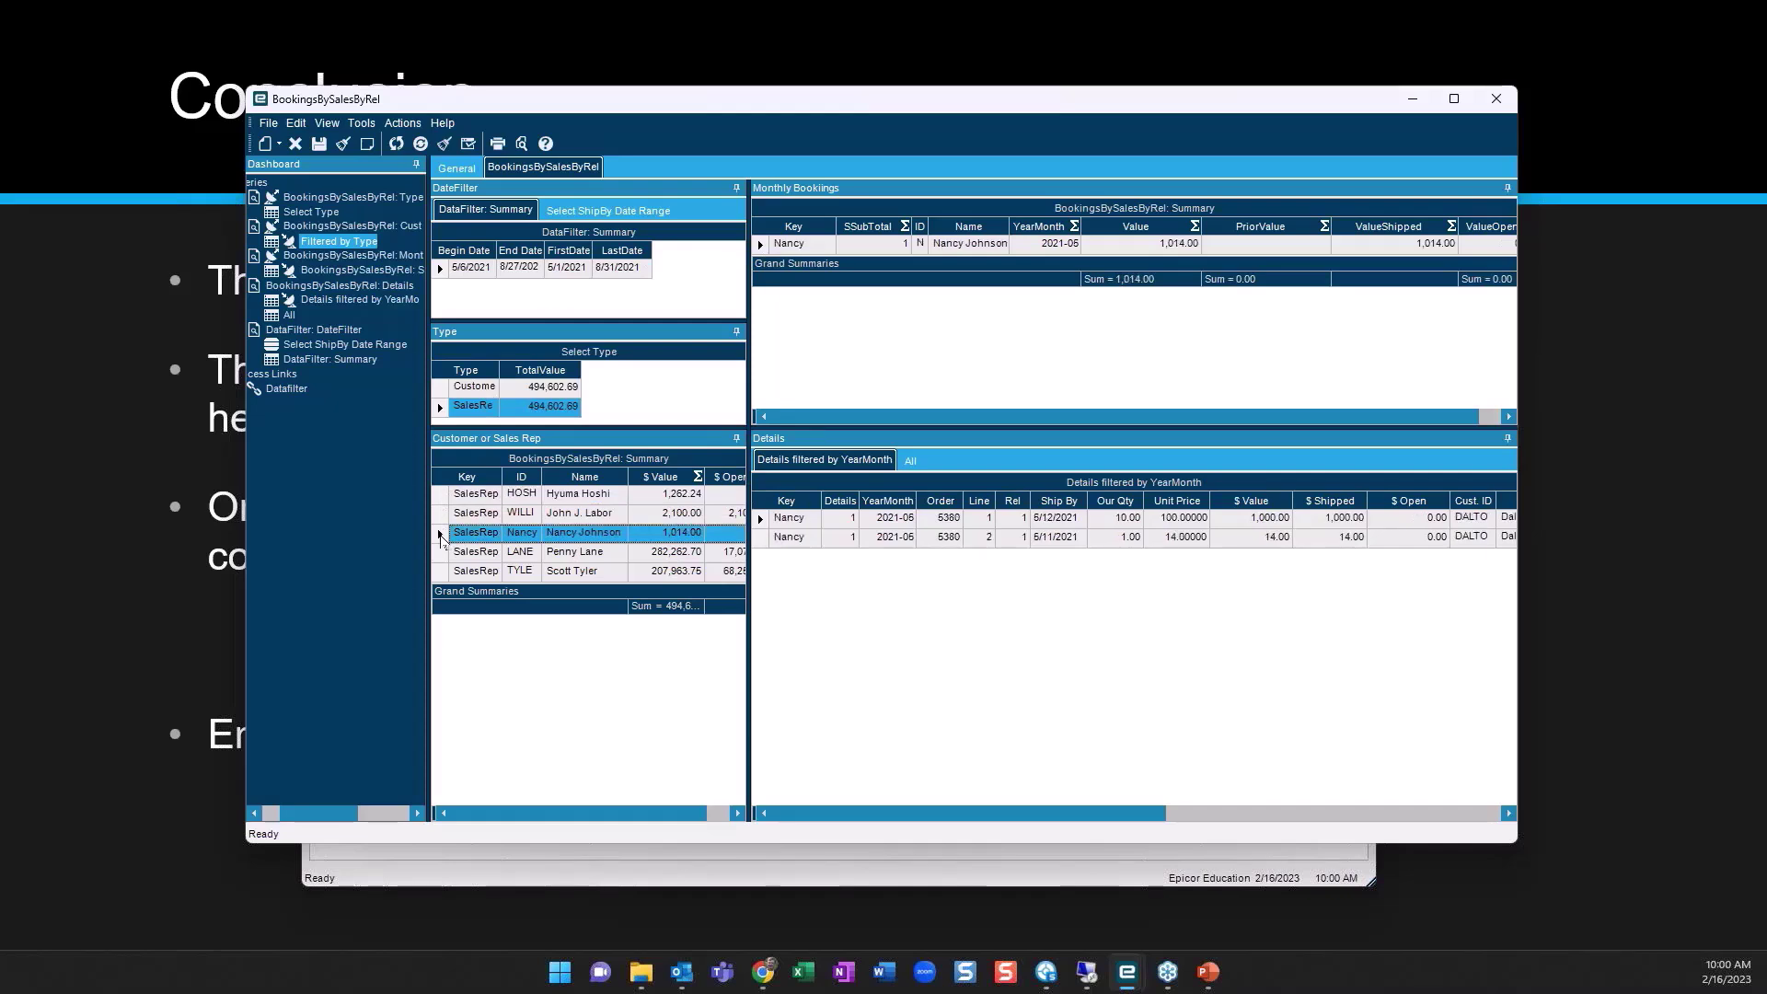
pyautogui.click(444, 554)
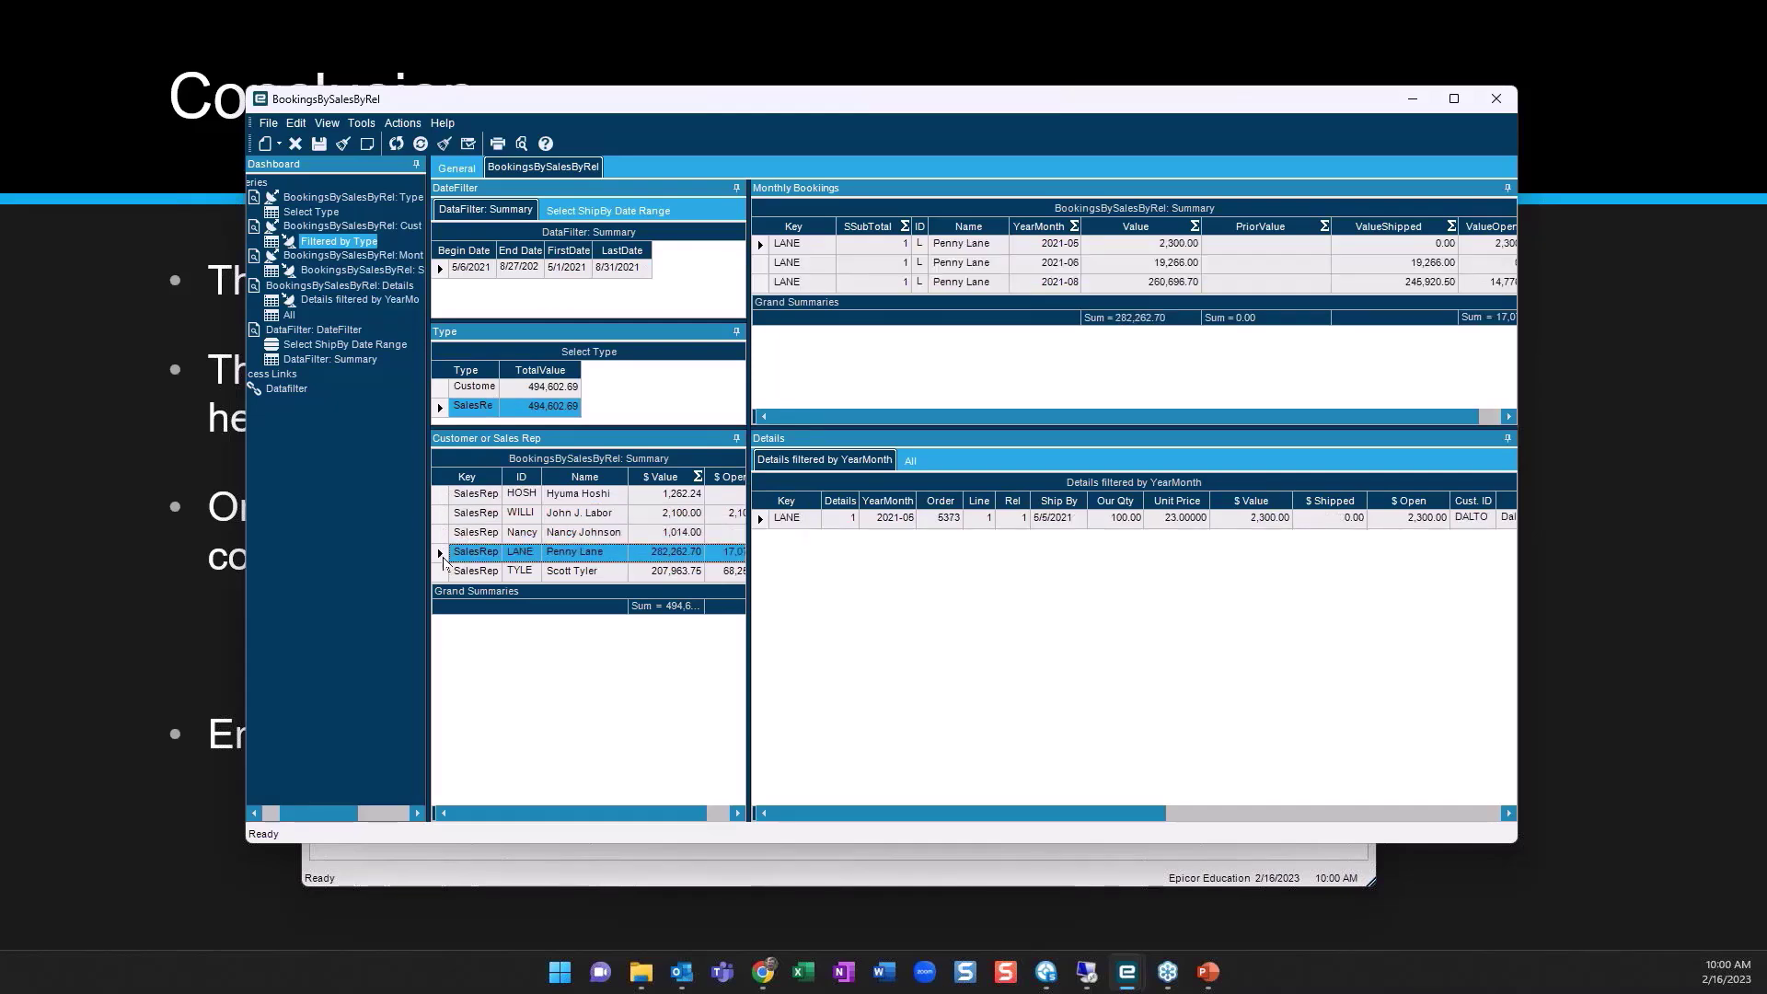
# Drill into the last sales rep's bookings and compare the details for 2021-08 and 2021-07
pyautogui.click(444, 573)
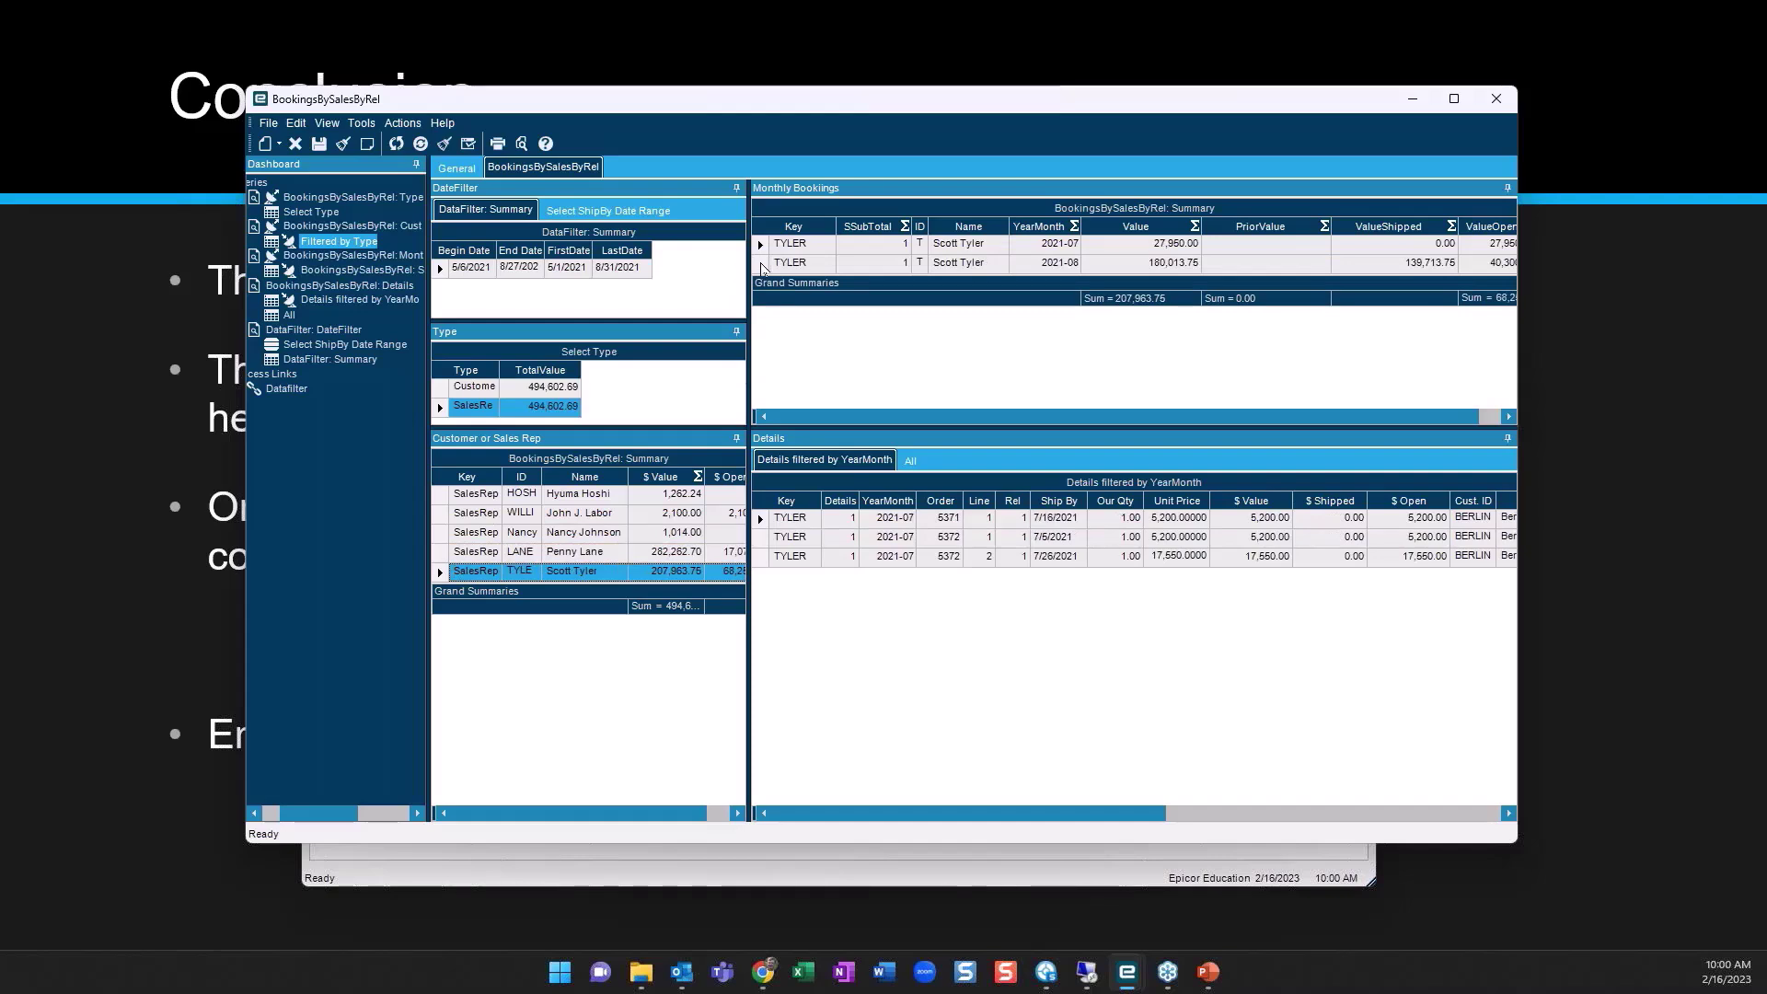
pyautogui.click(760, 264)
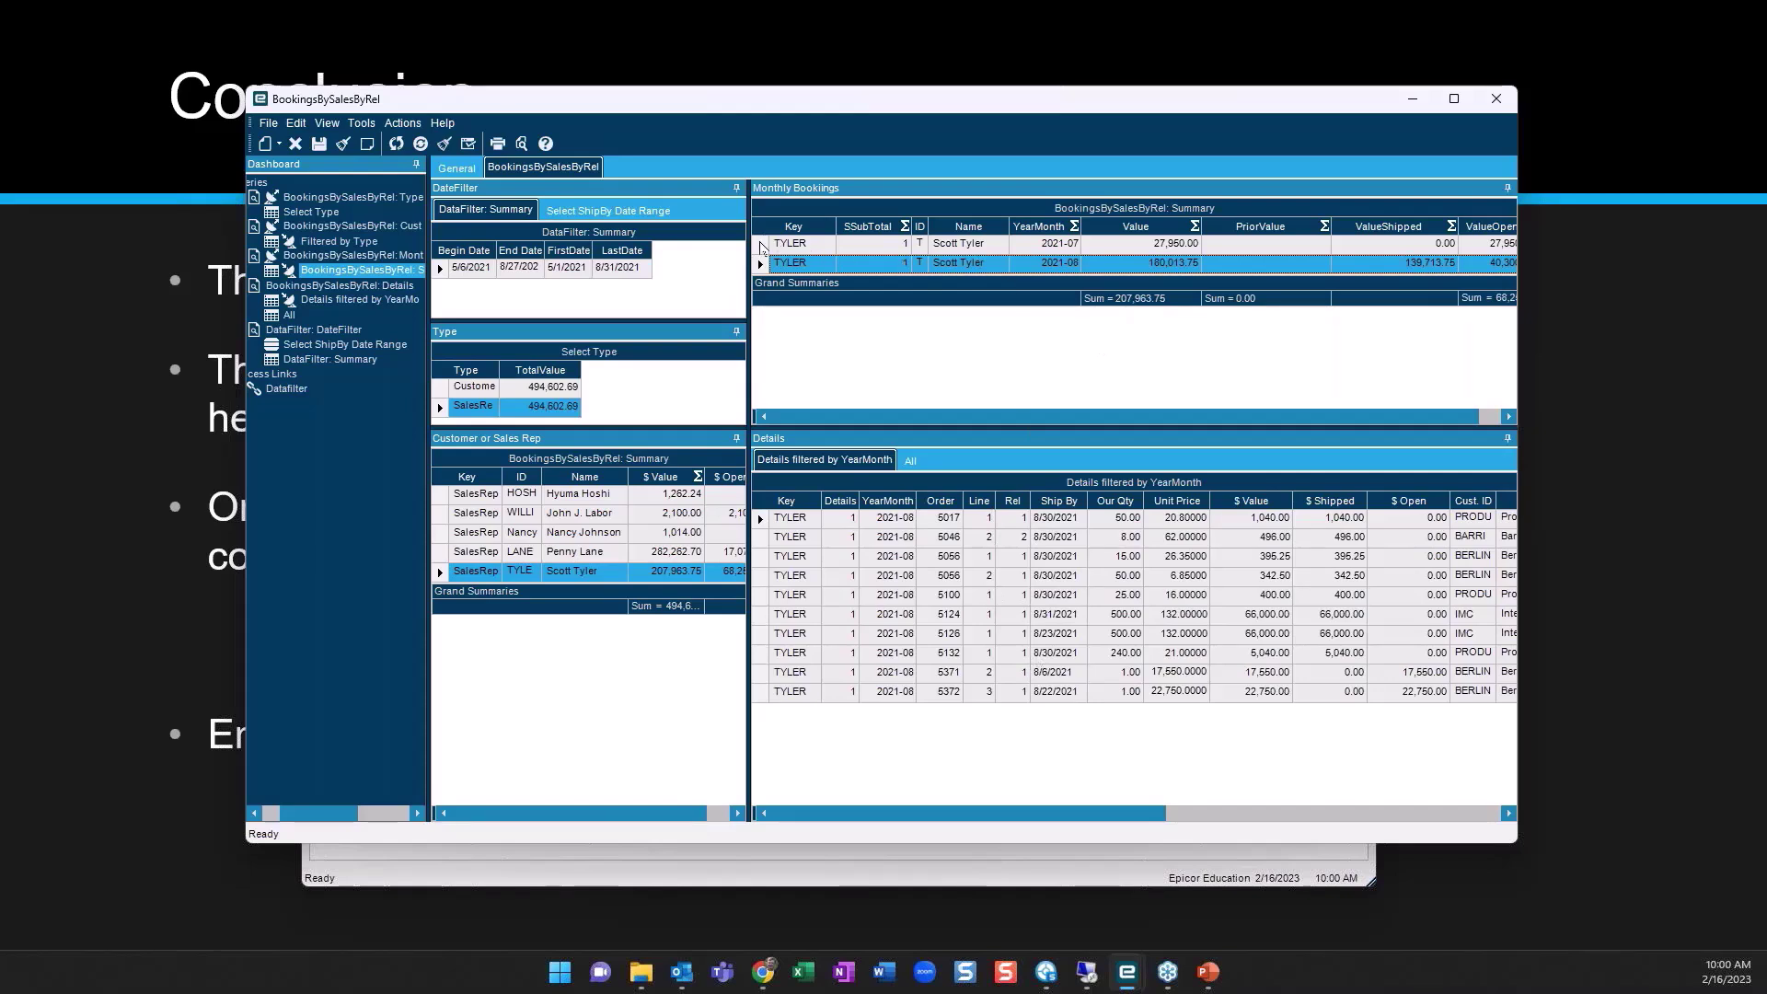
pyautogui.click(759, 245)
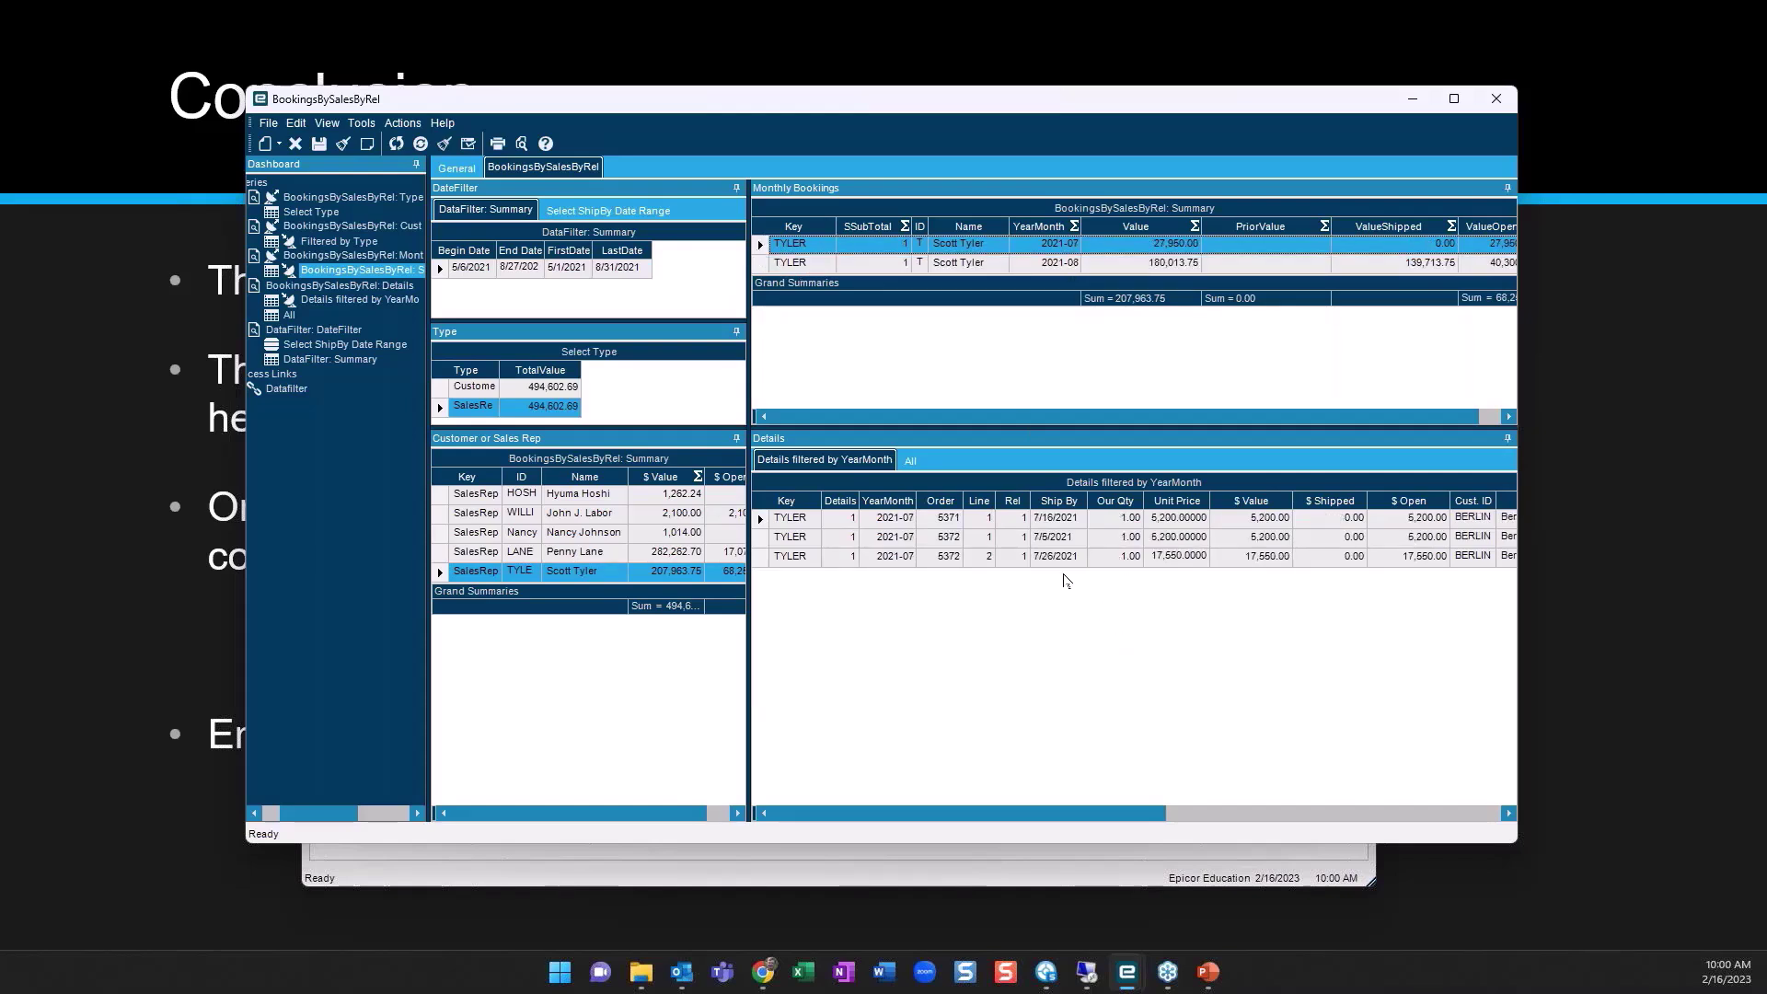
# Switch the type to Customer and show the Dalton customer's booking details for 2021-06
pyautogui.click(446, 390)
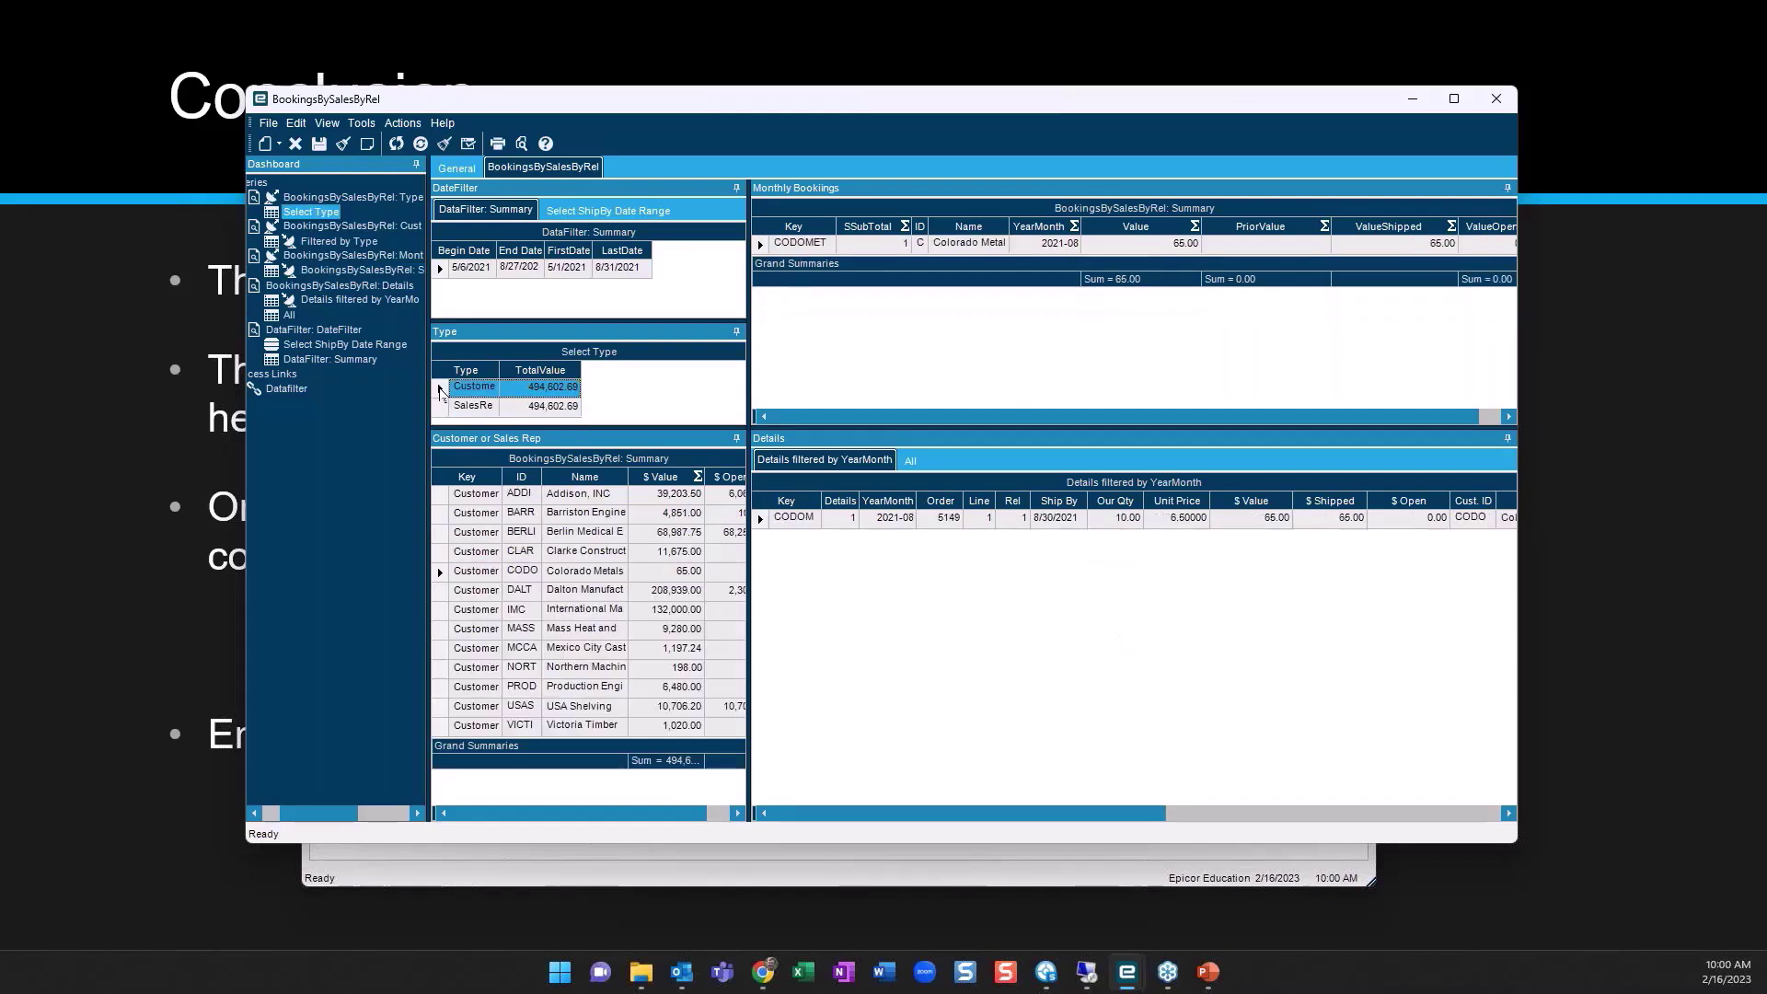
pyautogui.click(445, 593)
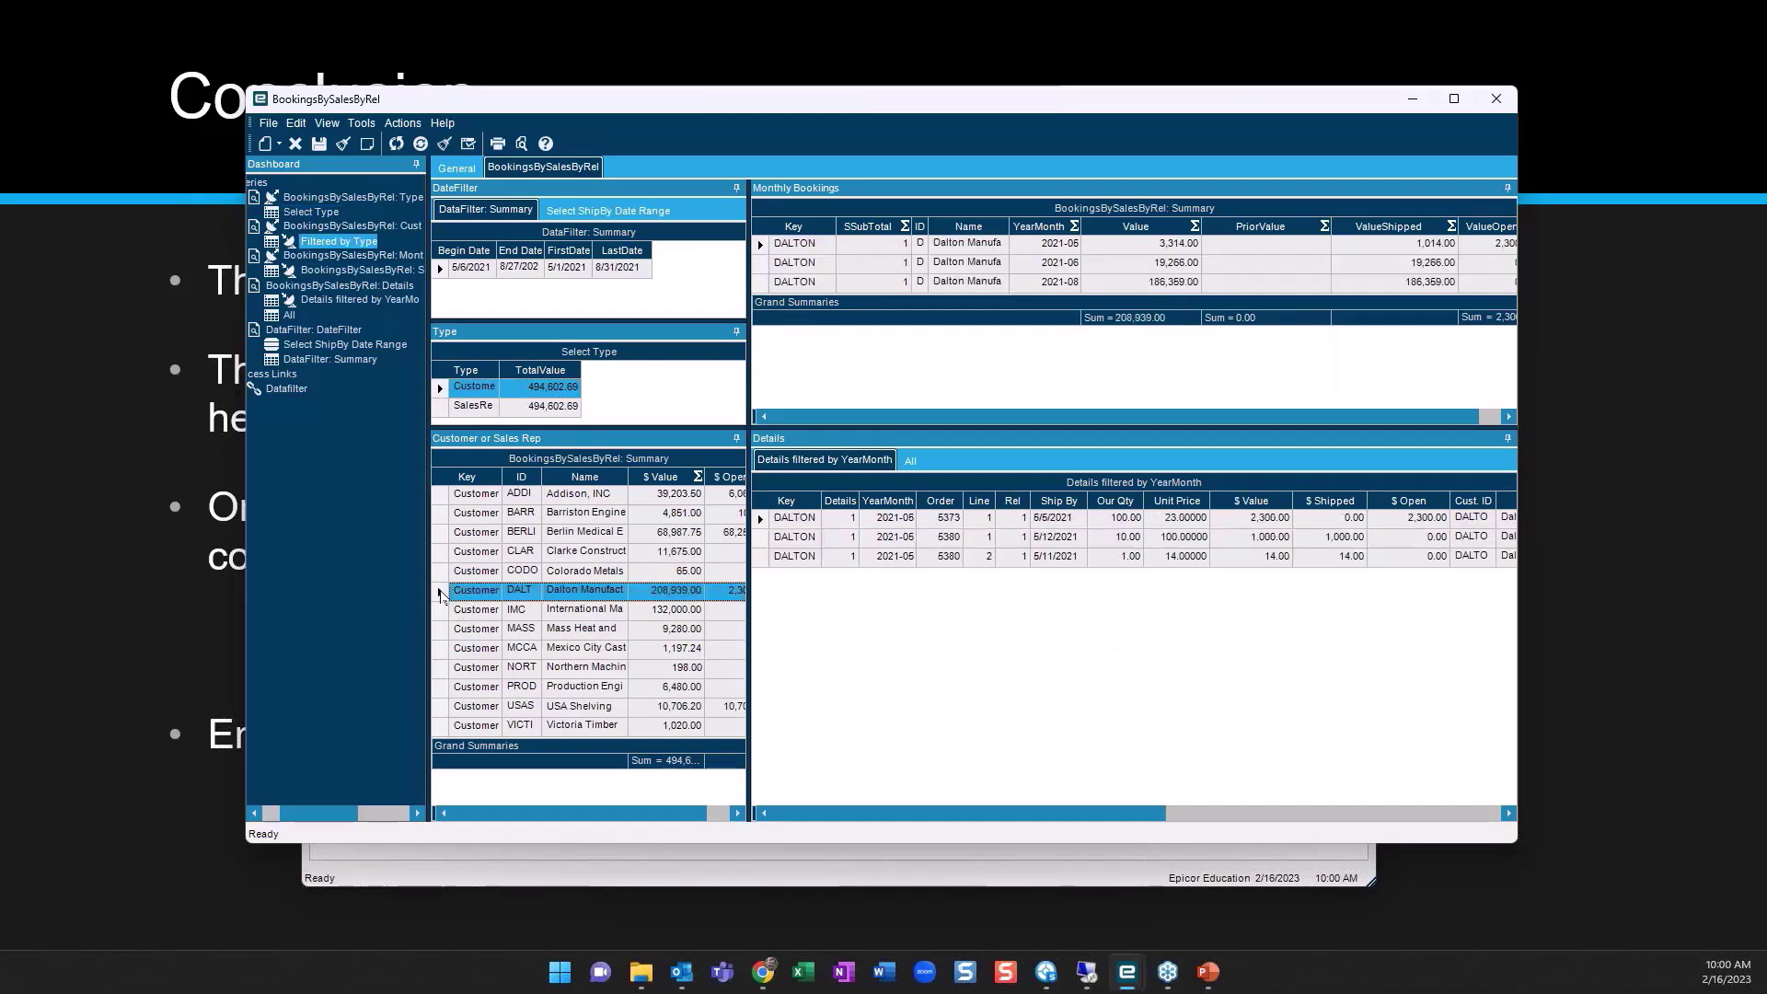
pyautogui.click(818, 264)
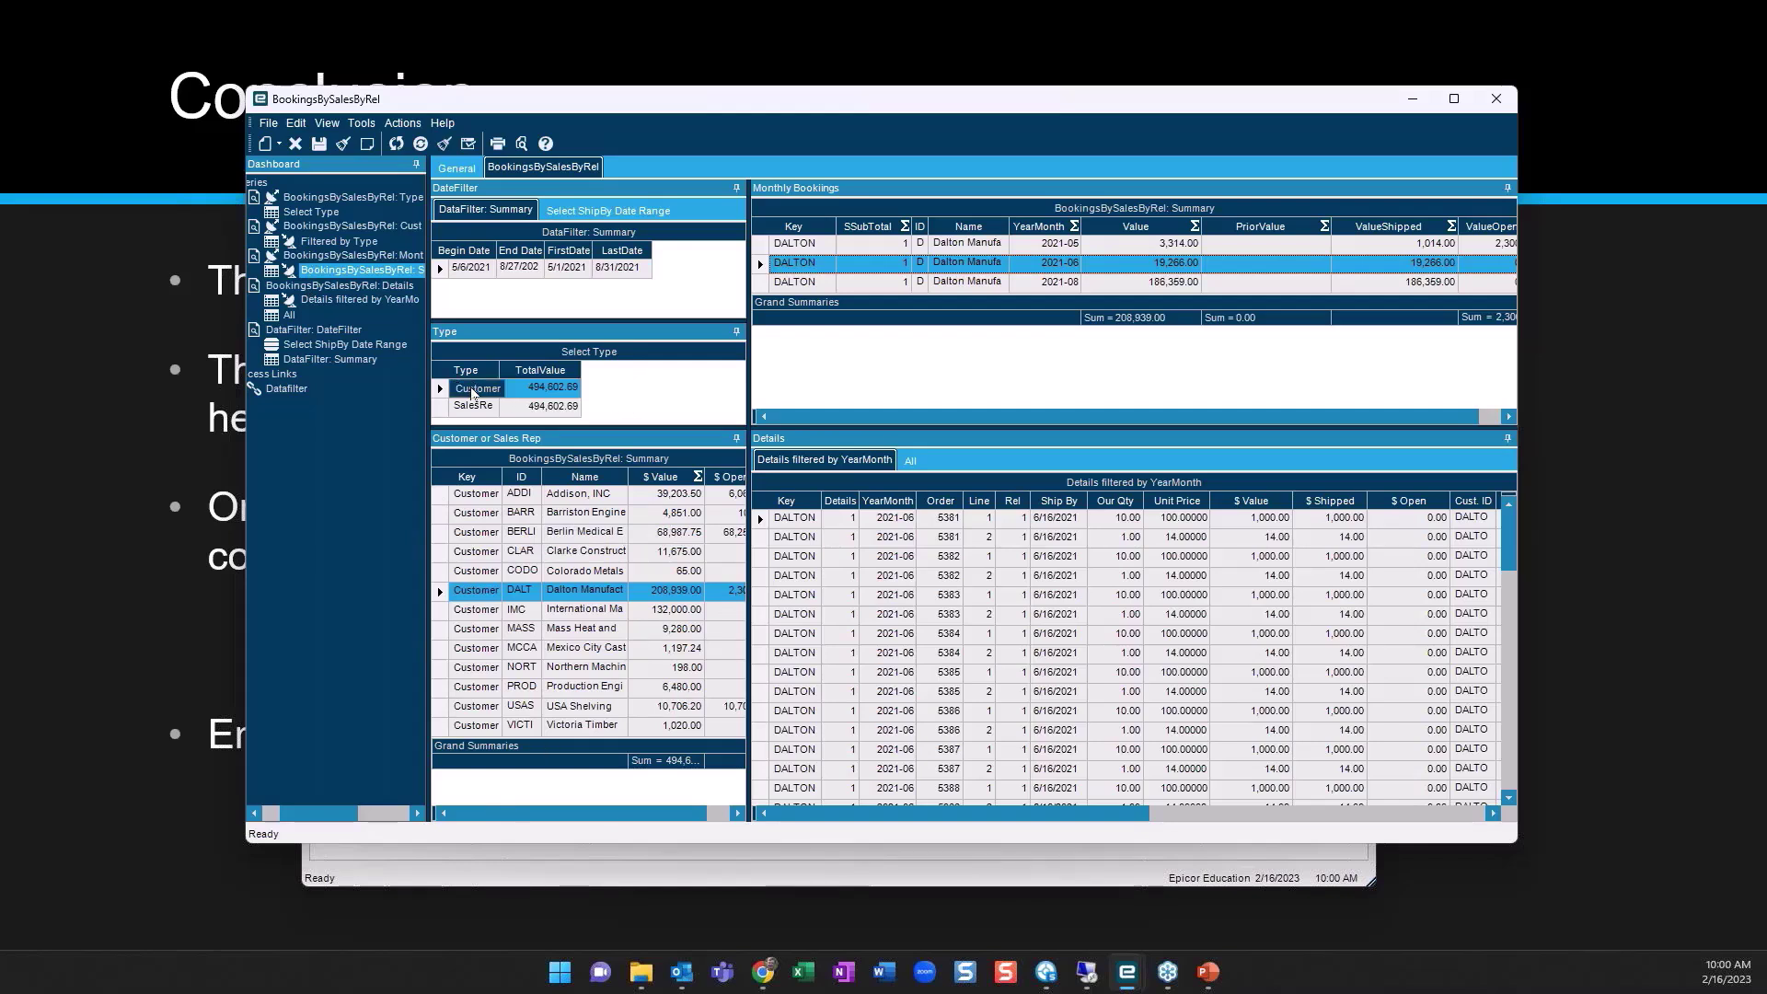
# Examine the filter condition in the Select Type grid's properties, including its column and value, and close the properties
pyautogui.rightClick(474, 392)
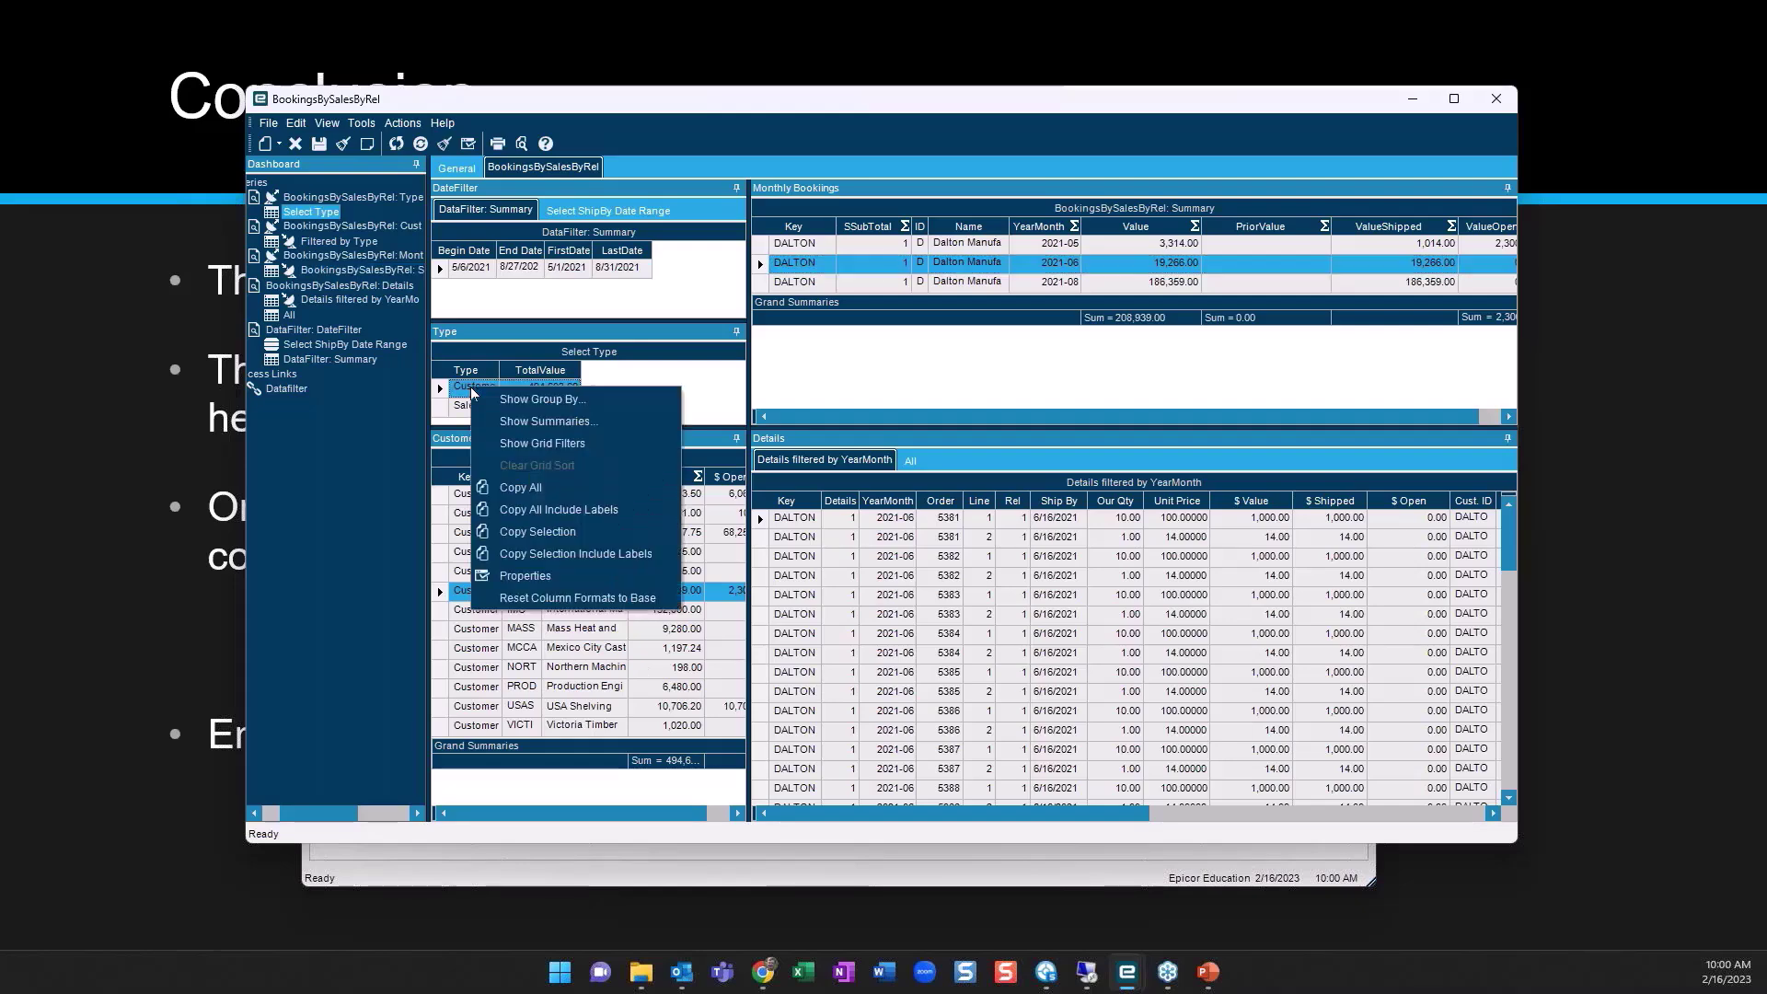
pyautogui.click(532, 576)
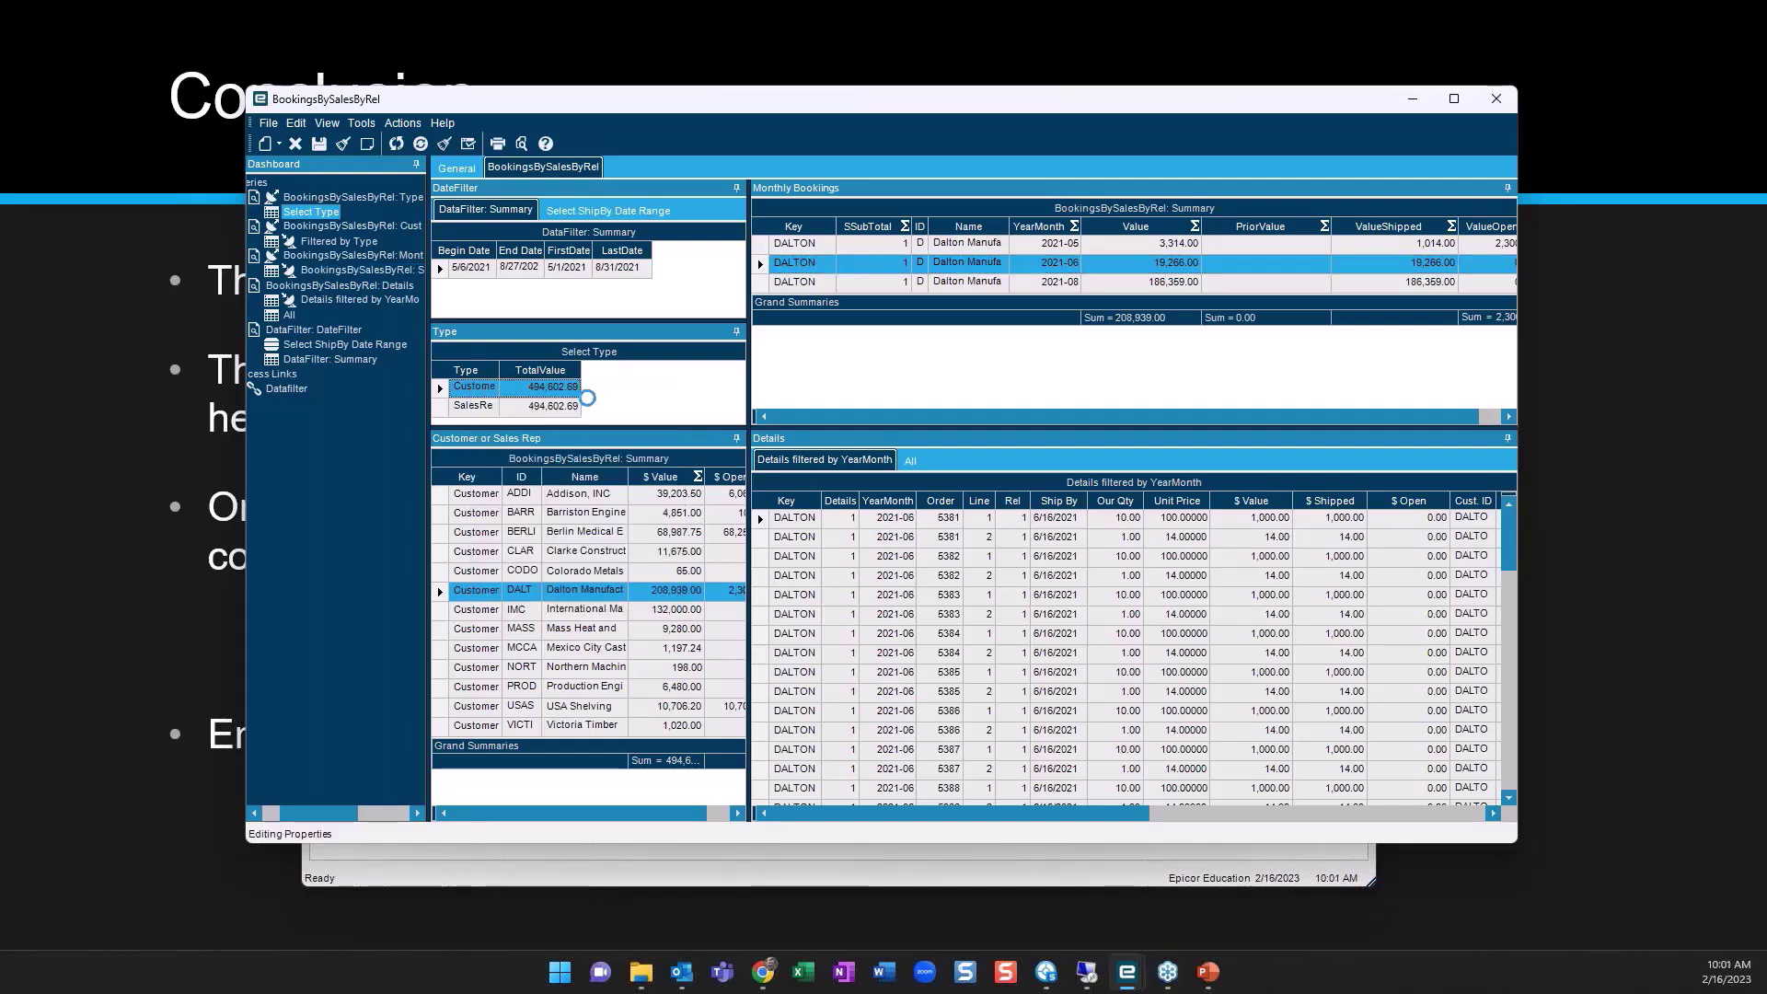
pyautogui.click(680, 336)
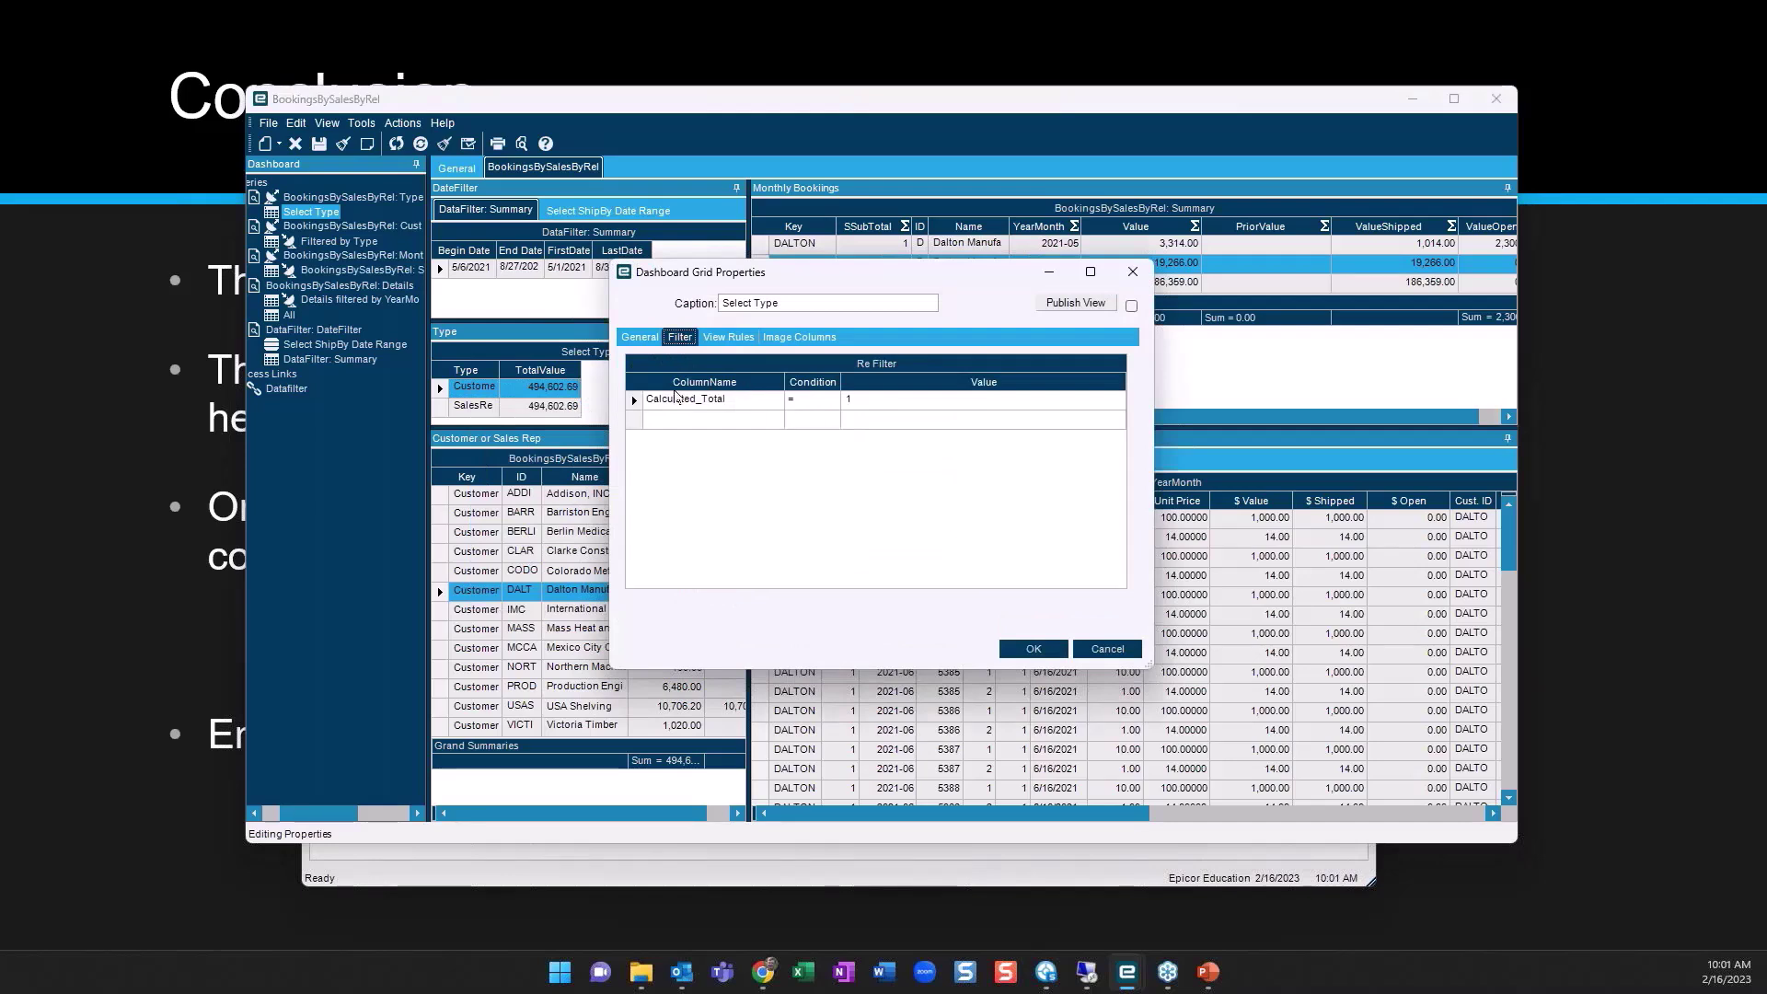
pyautogui.click(882, 399)
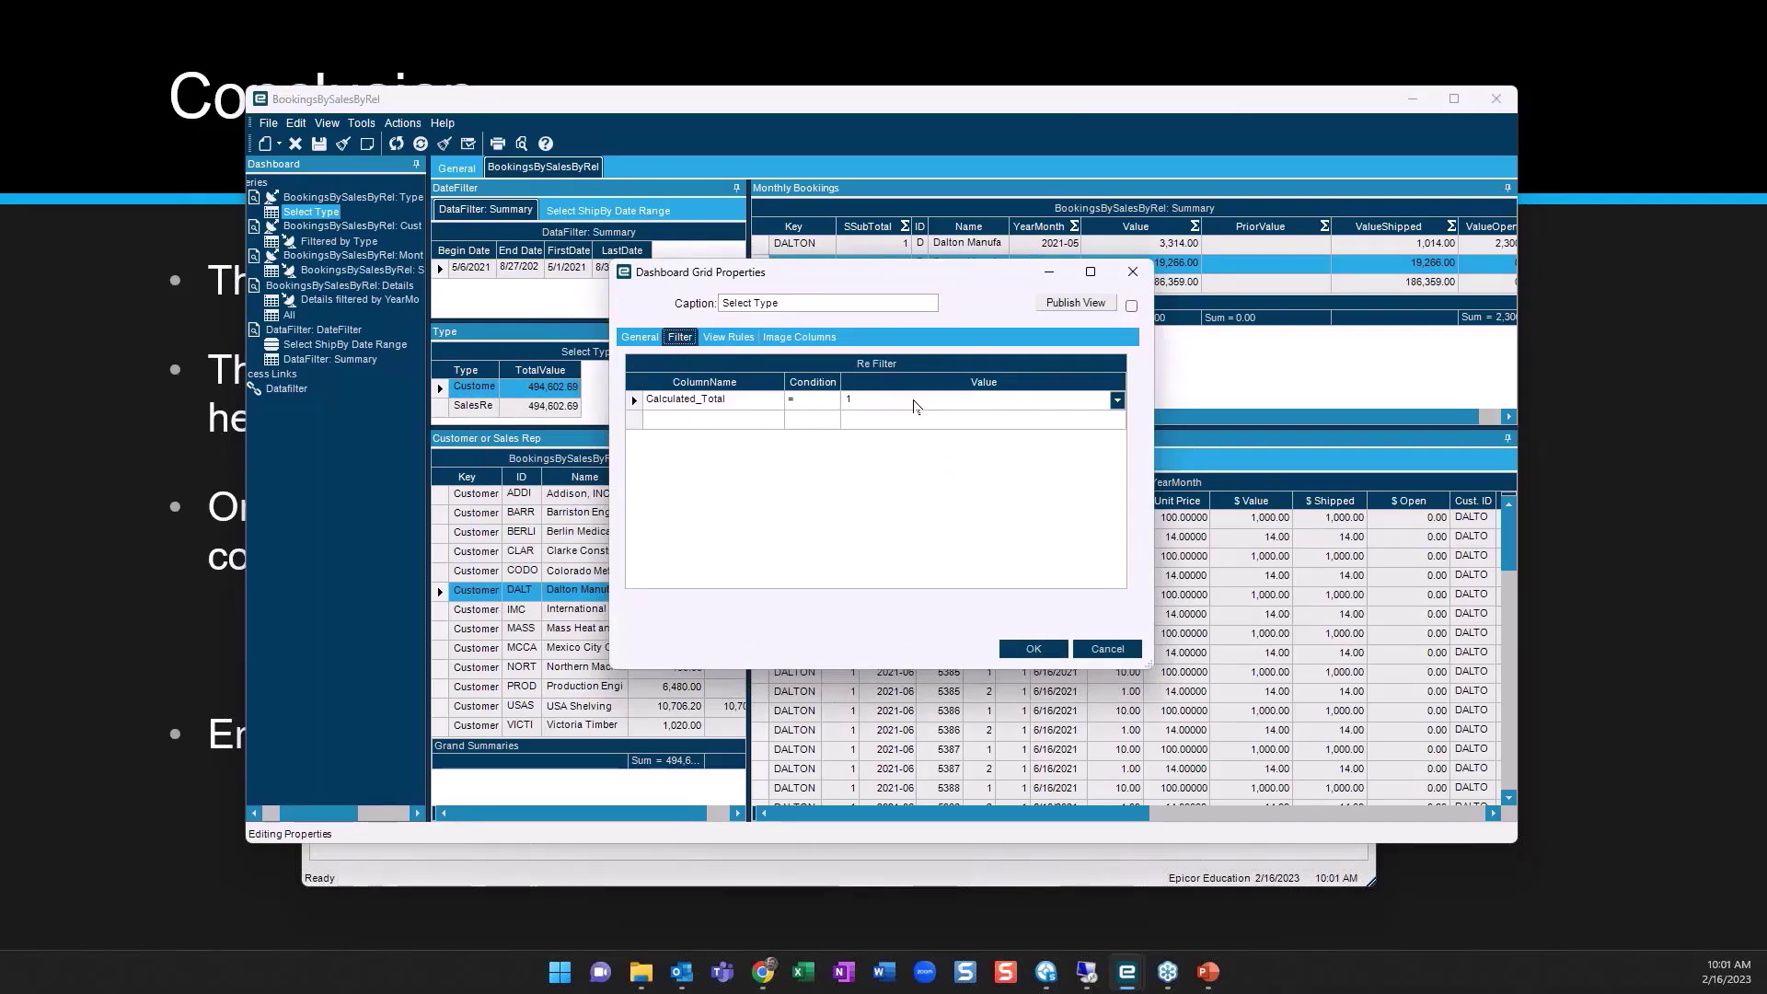
pyautogui.click(1016, 650)
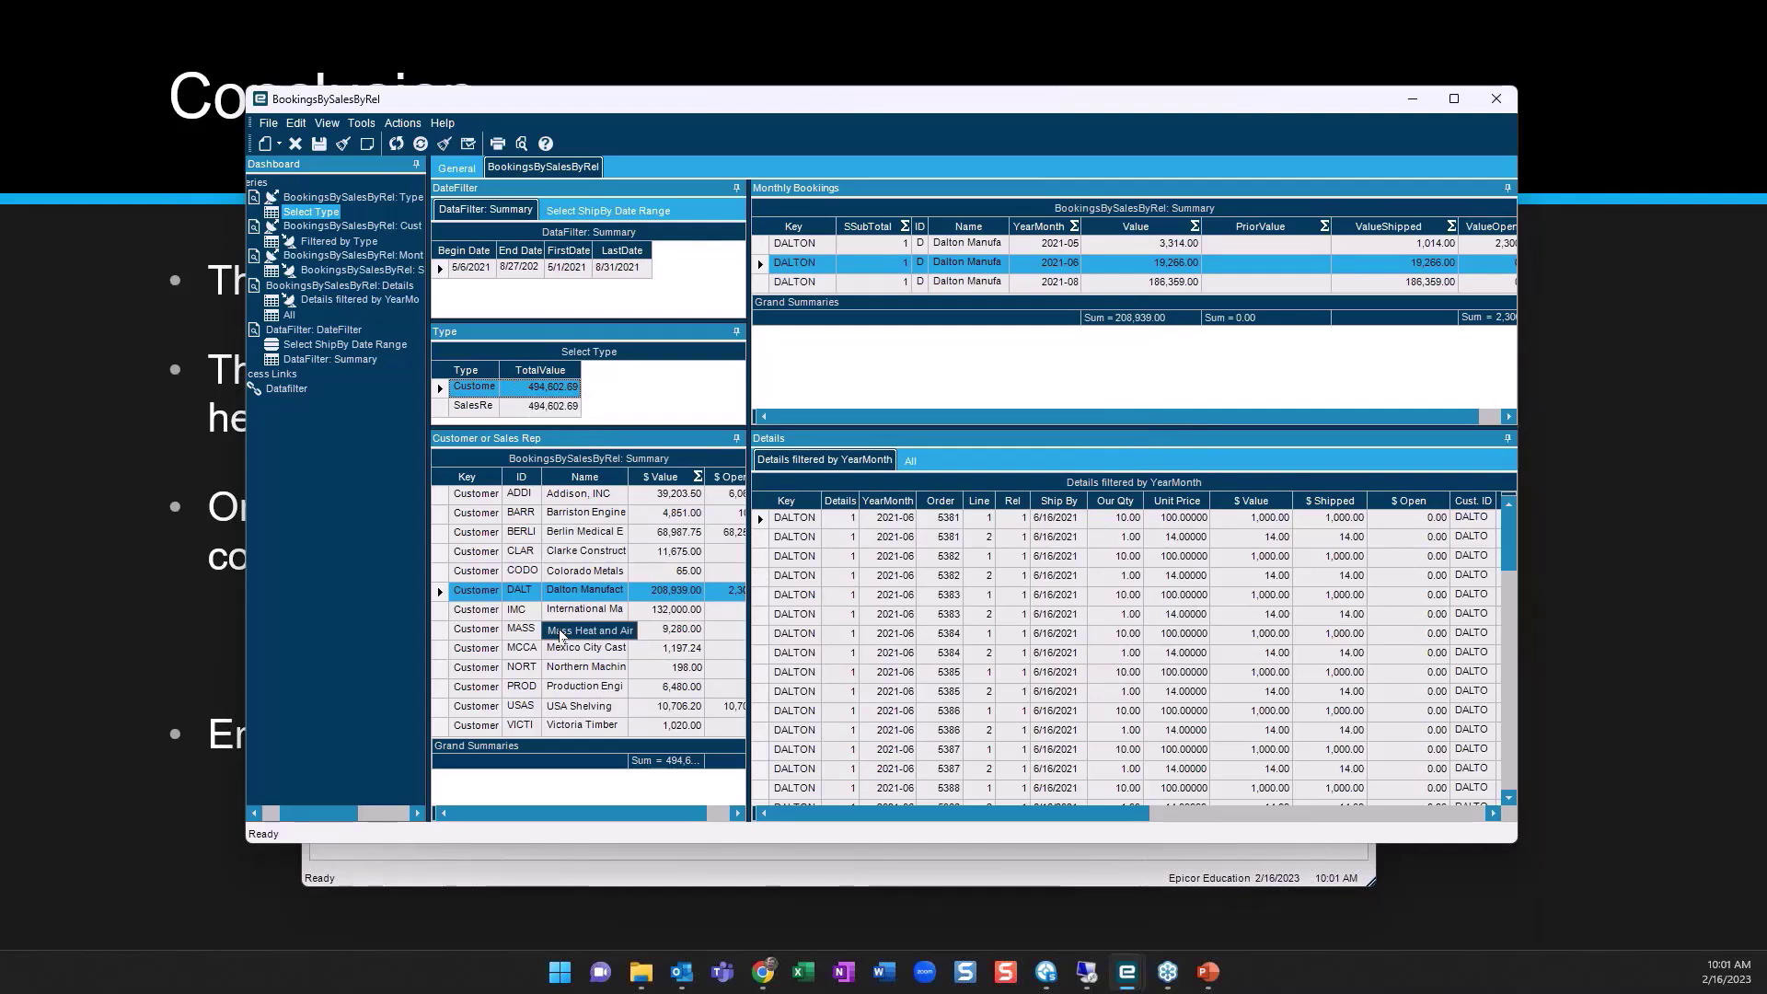
# Bring up the Business Activity Query Designer and go to the DataFilter query
pyautogui.click(17, 434)
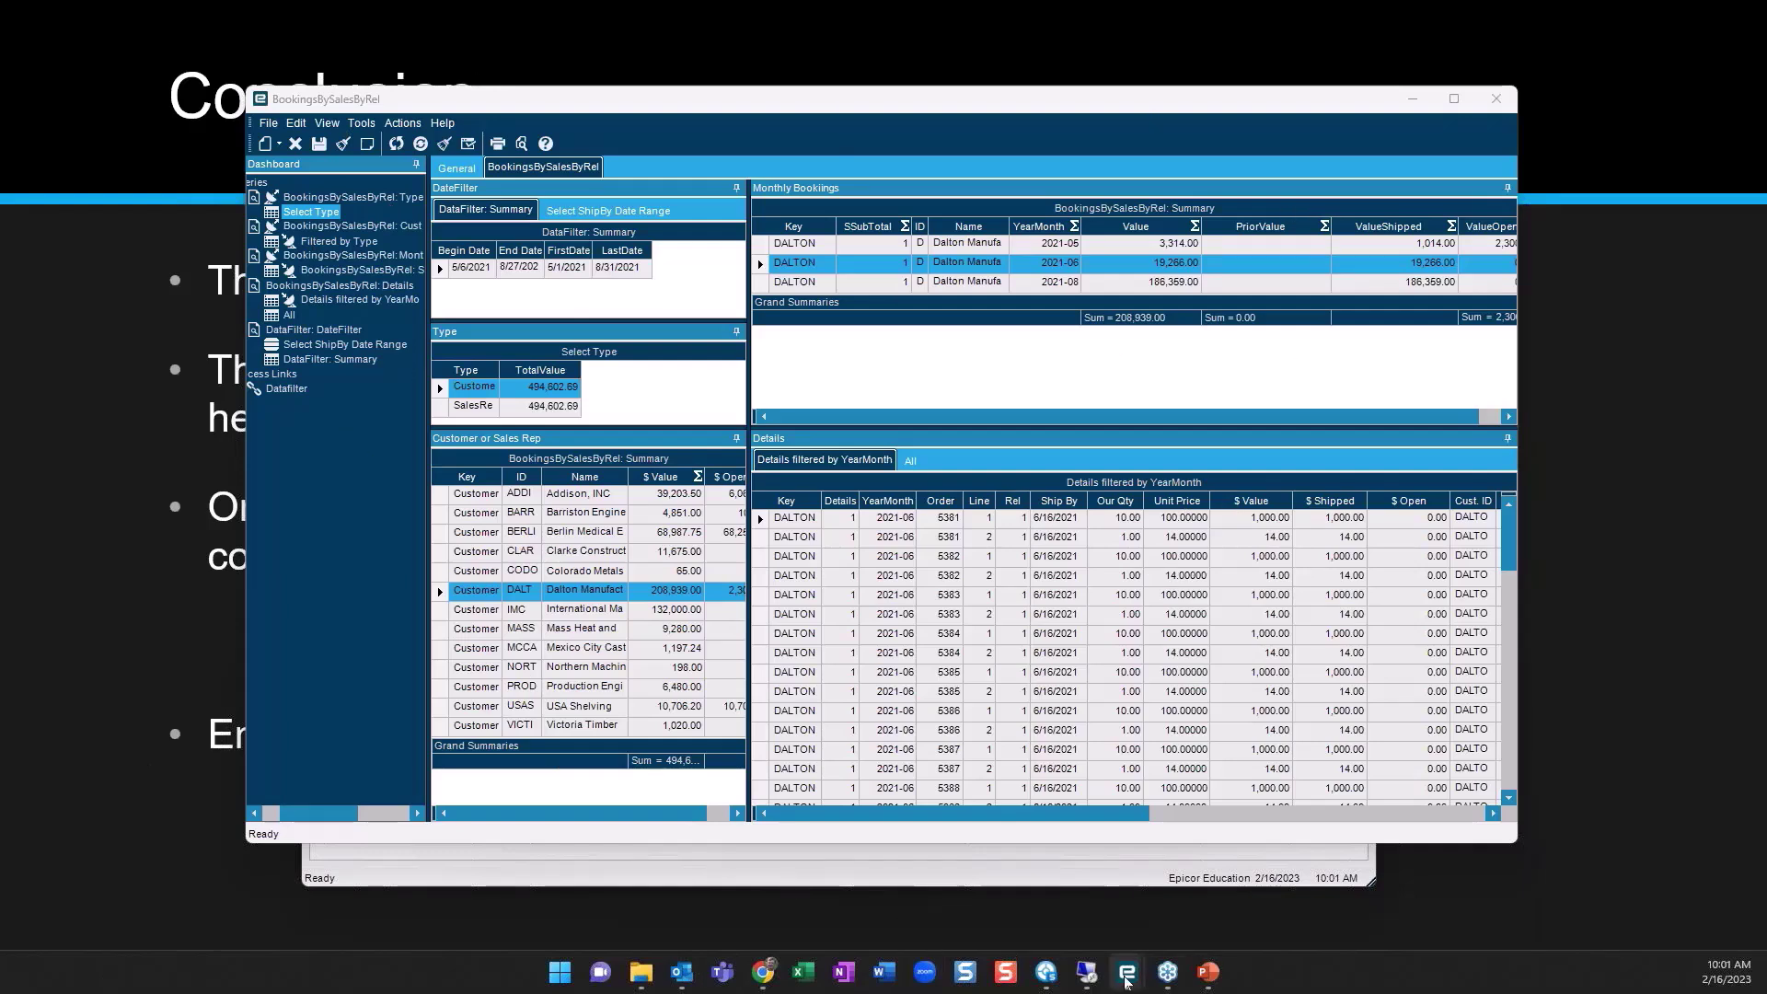
pyautogui.moveTo(1125, 977)
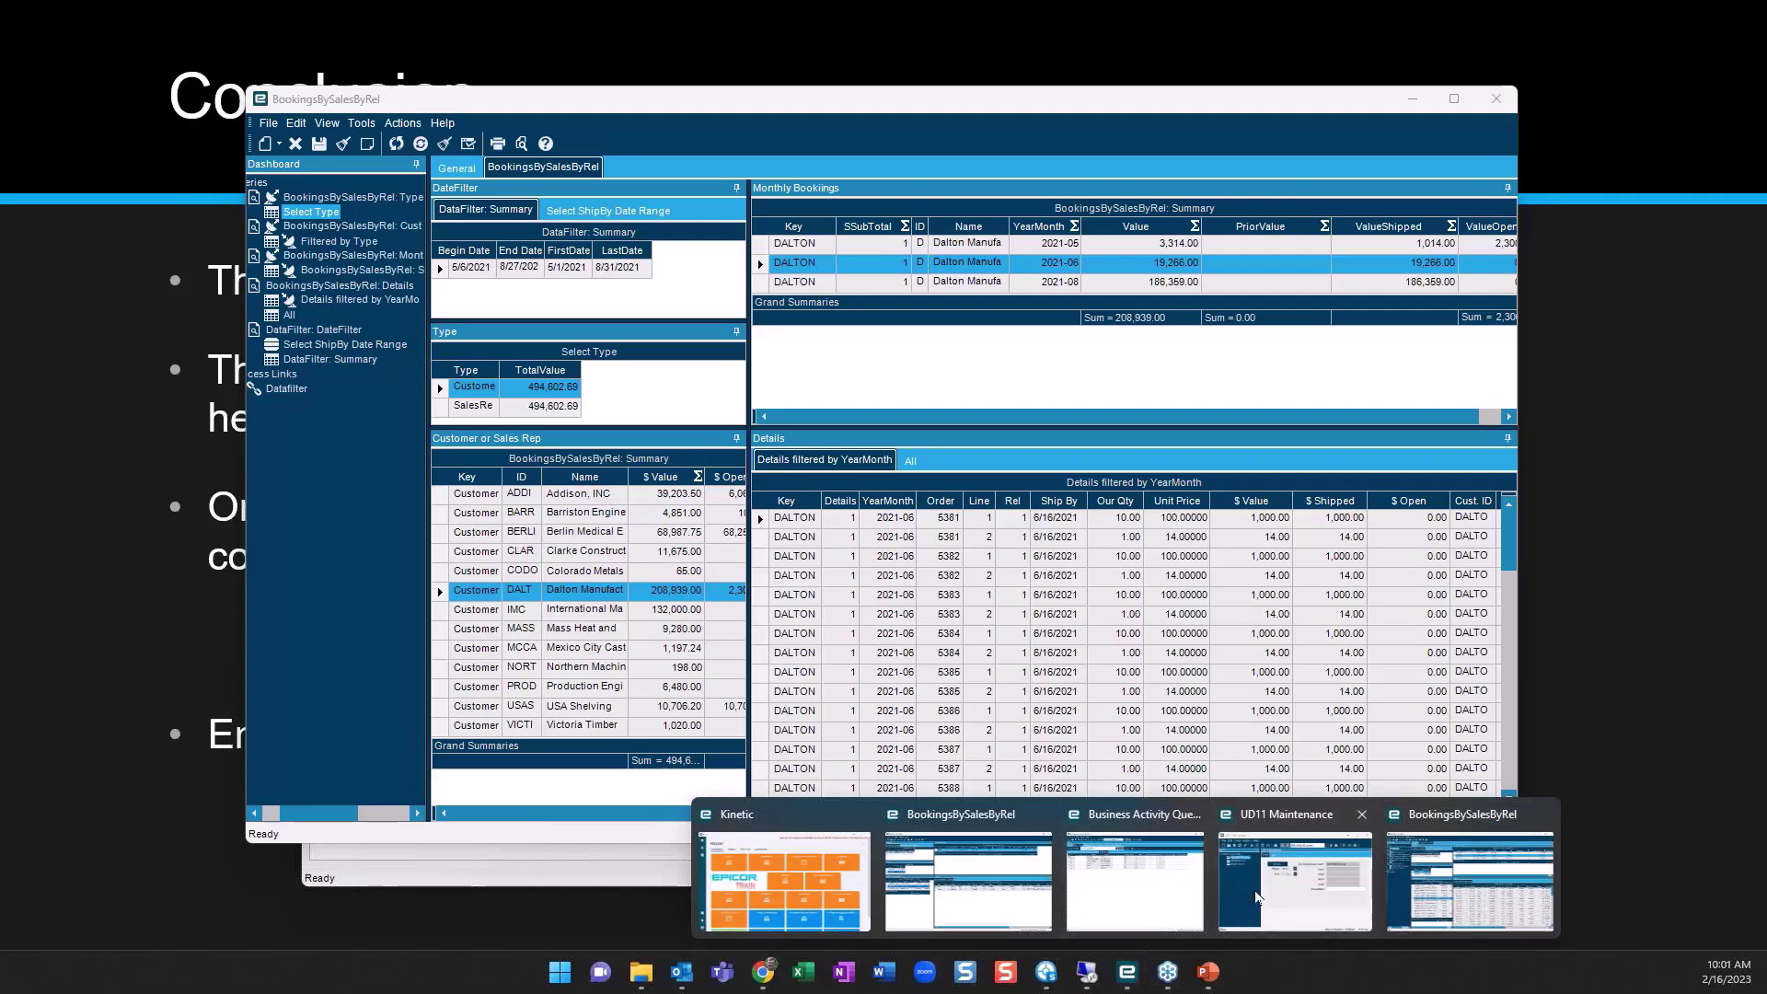
pyautogui.click(1234, 898)
pyautogui.moveTo(1117, 985)
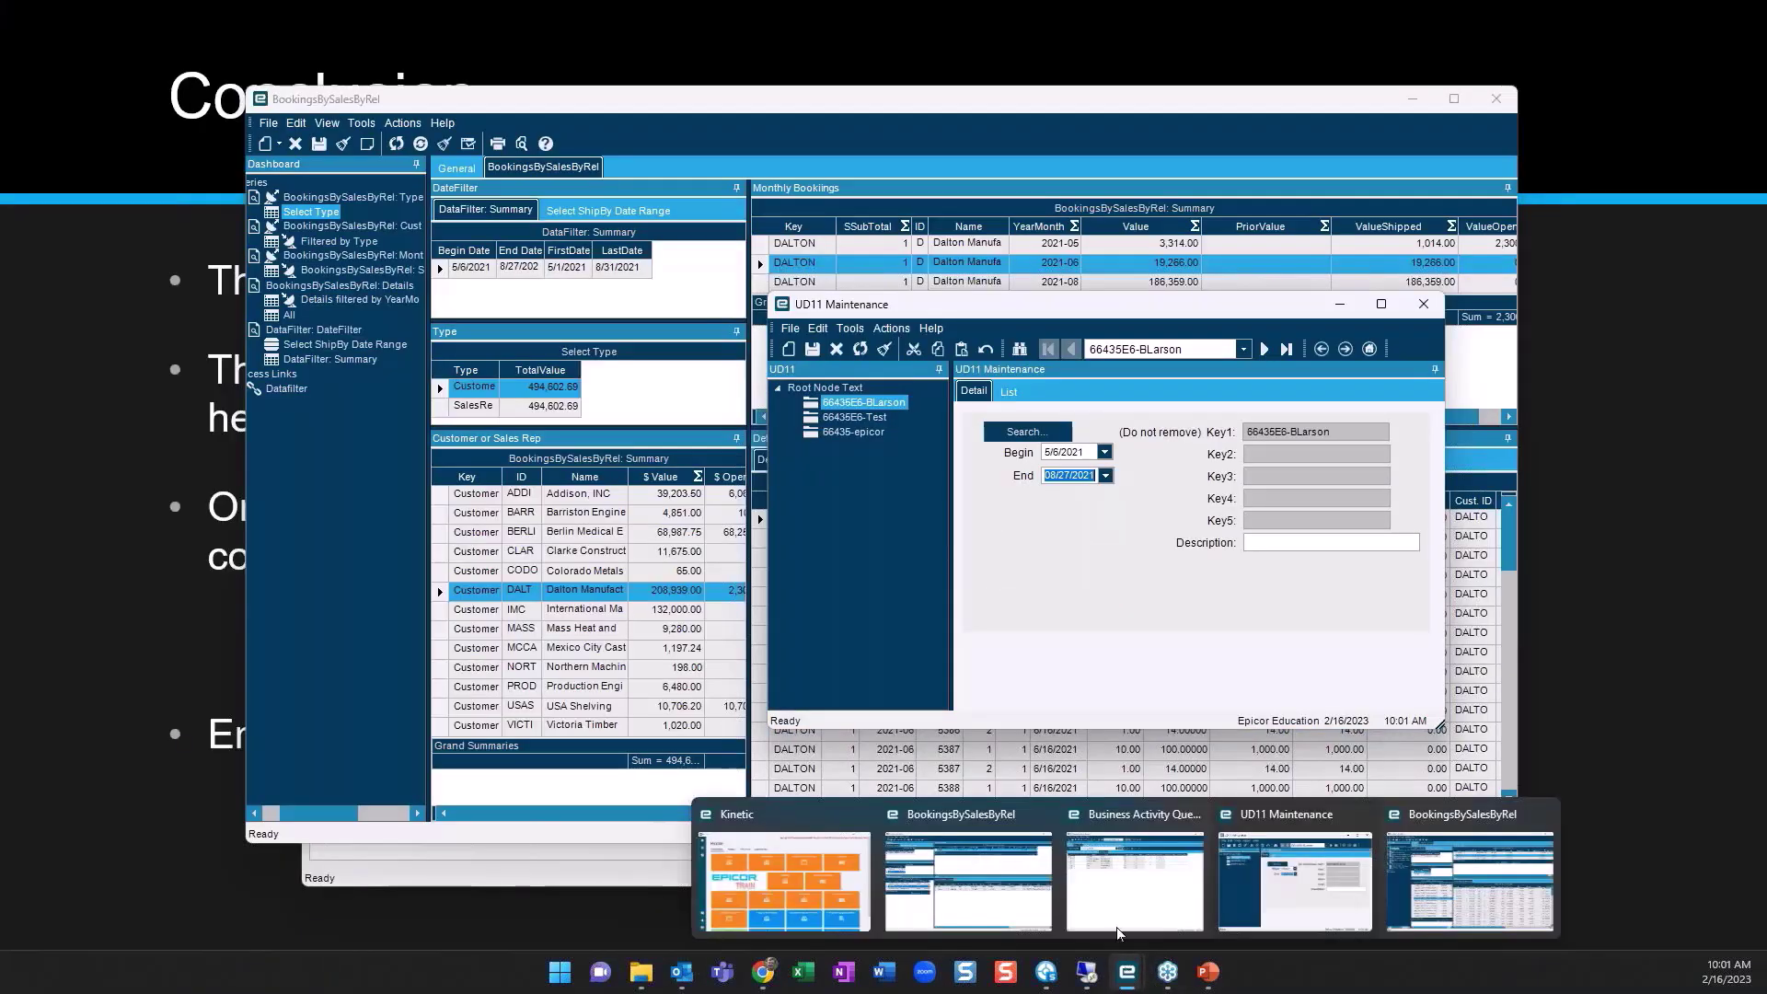
pyautogui.click(1090, 892)
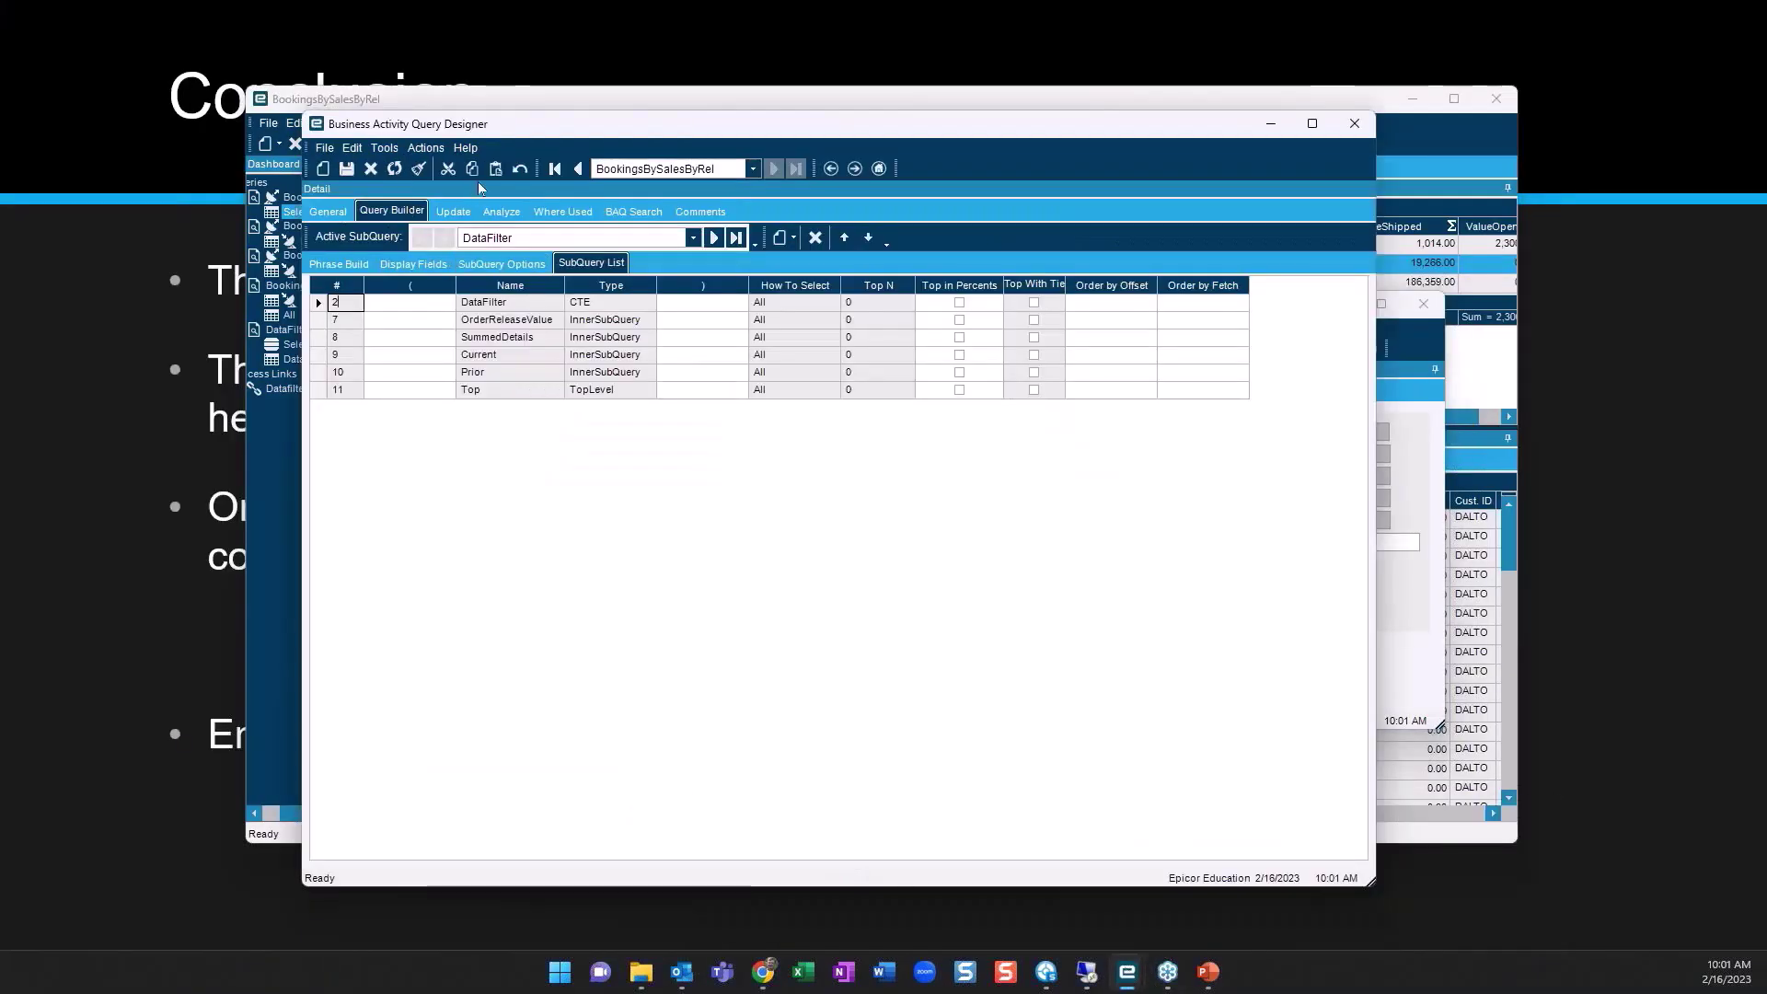
pyautogui.click(556, 169)
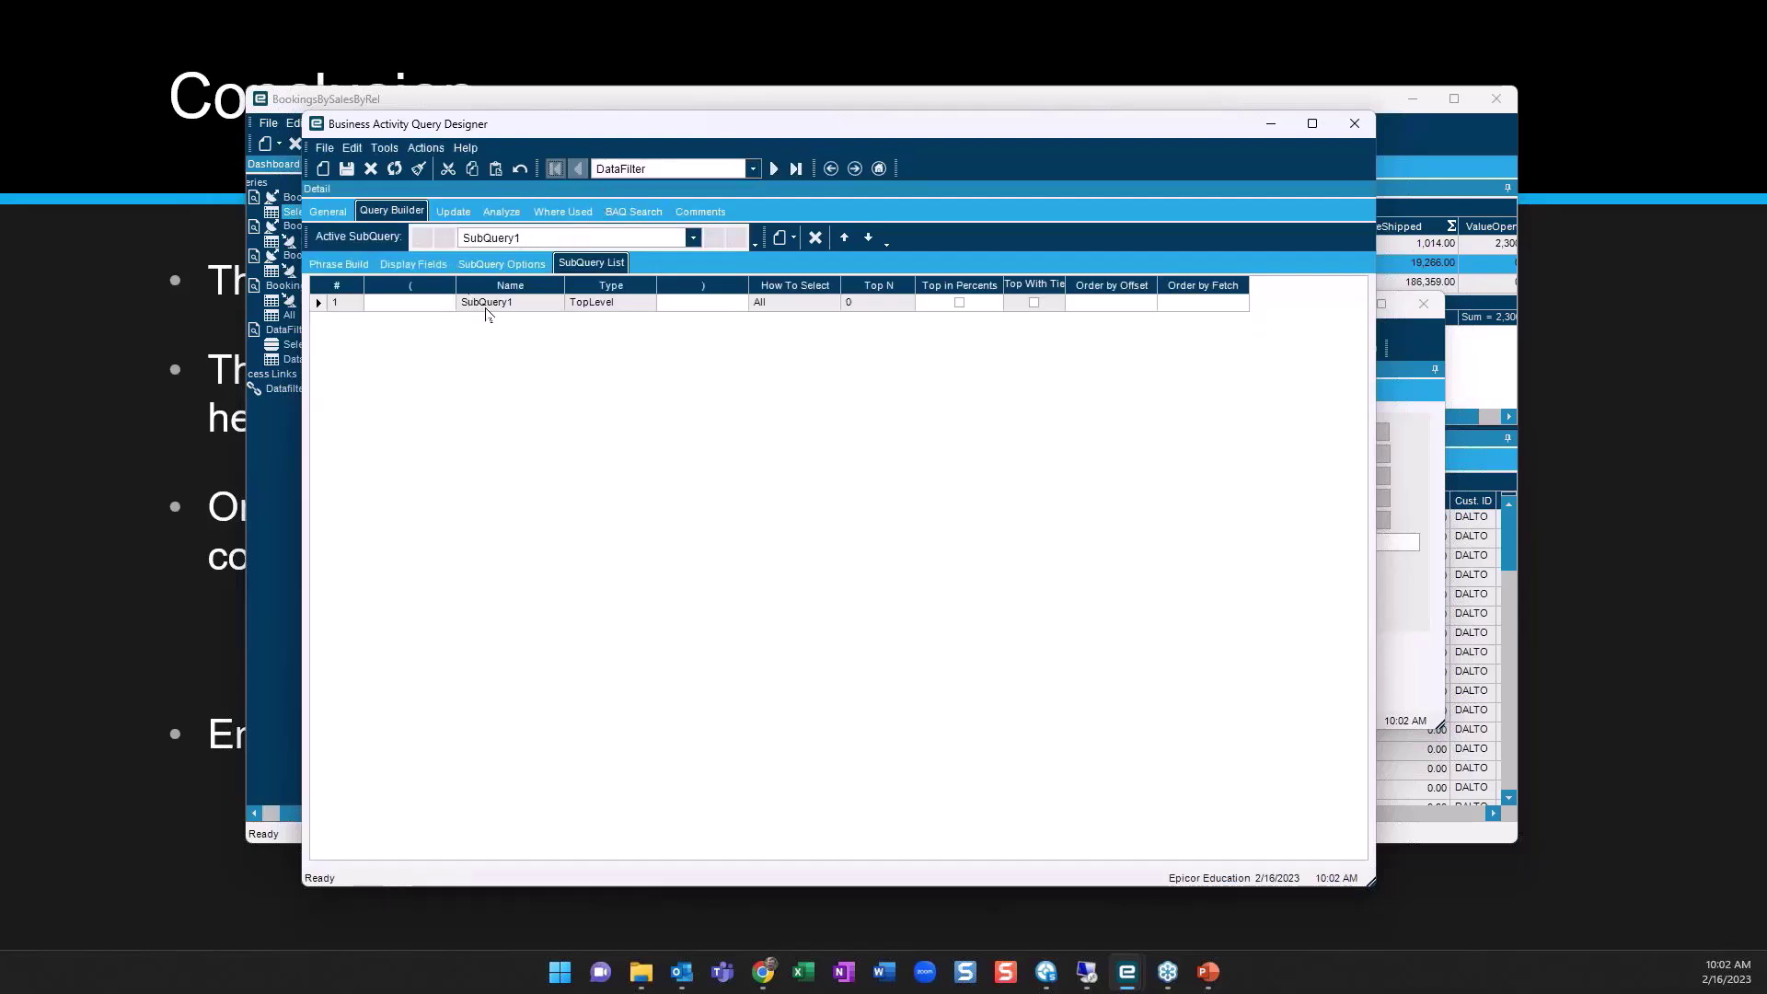
# Rename the DataFilter query's top-level subquery to Top
pyautogui.click(501, 263)
pyautogui.click(532, 310)
pyautogui.write('T')
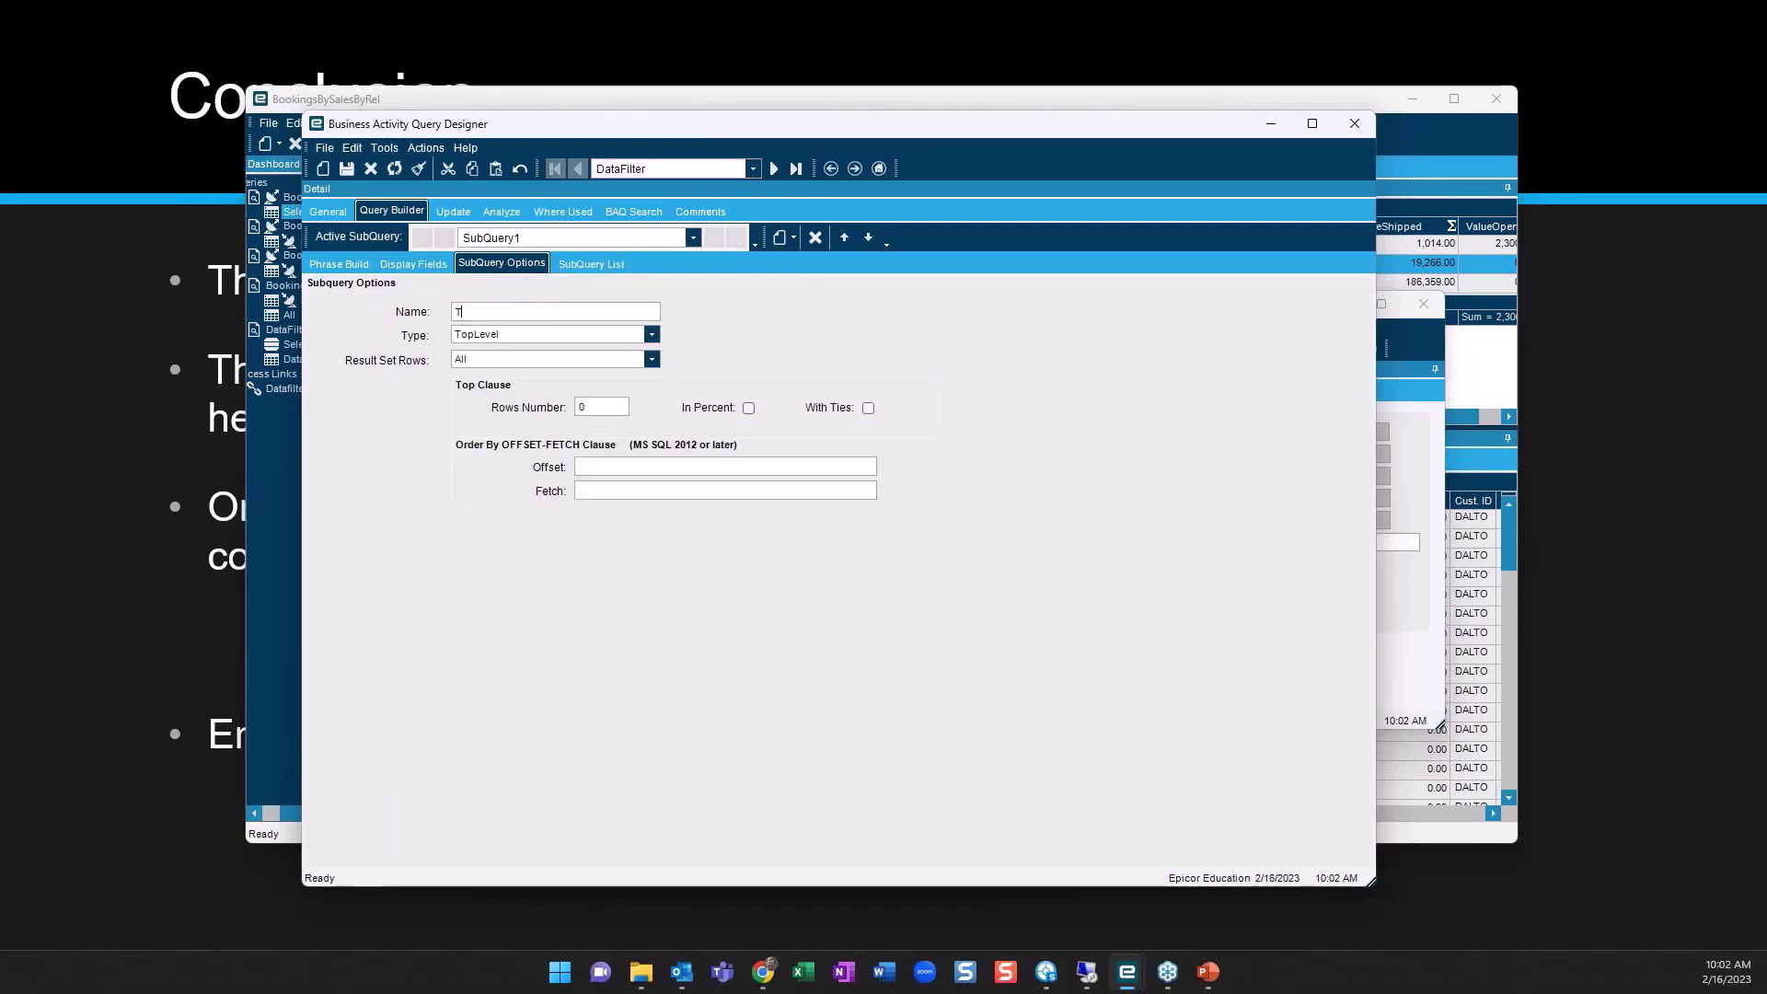
pyautogui.write('op')
pyautogui.press('Tab')
pyautogui.click(531, 315)
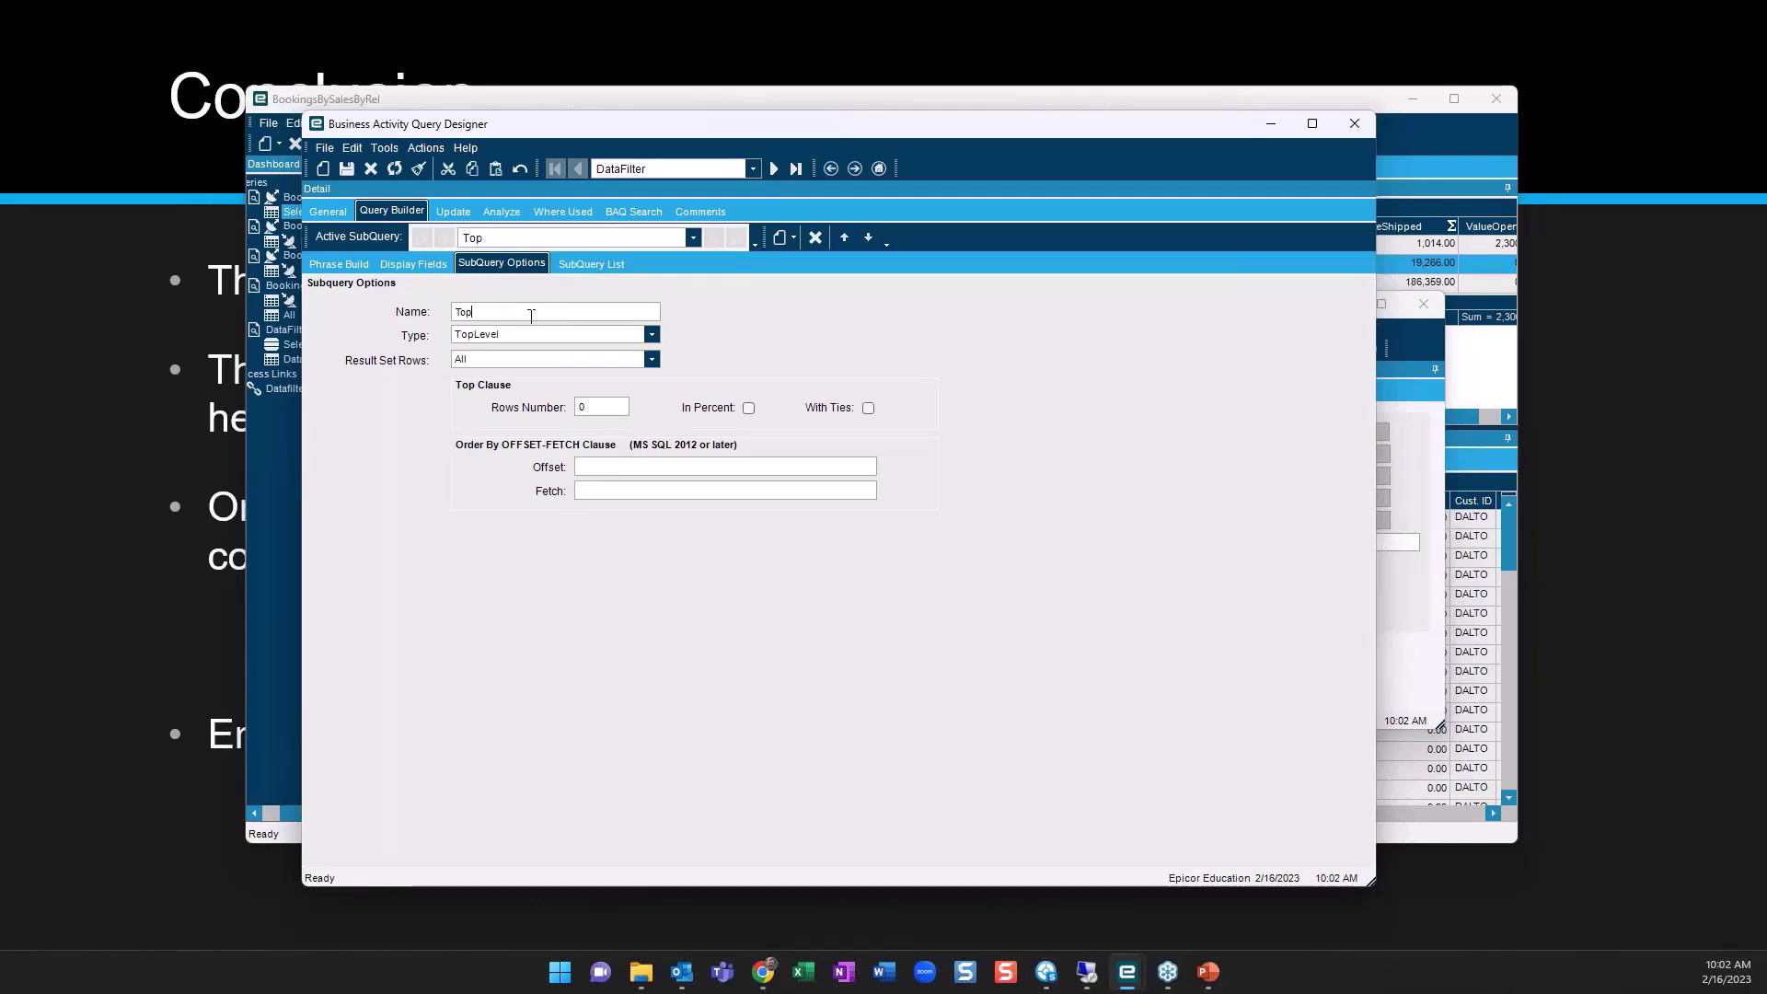
# Examine the table criteria on Ice.UD11 and the general settings and query phrase of DataFilter
pyautogui.click(320, 267)
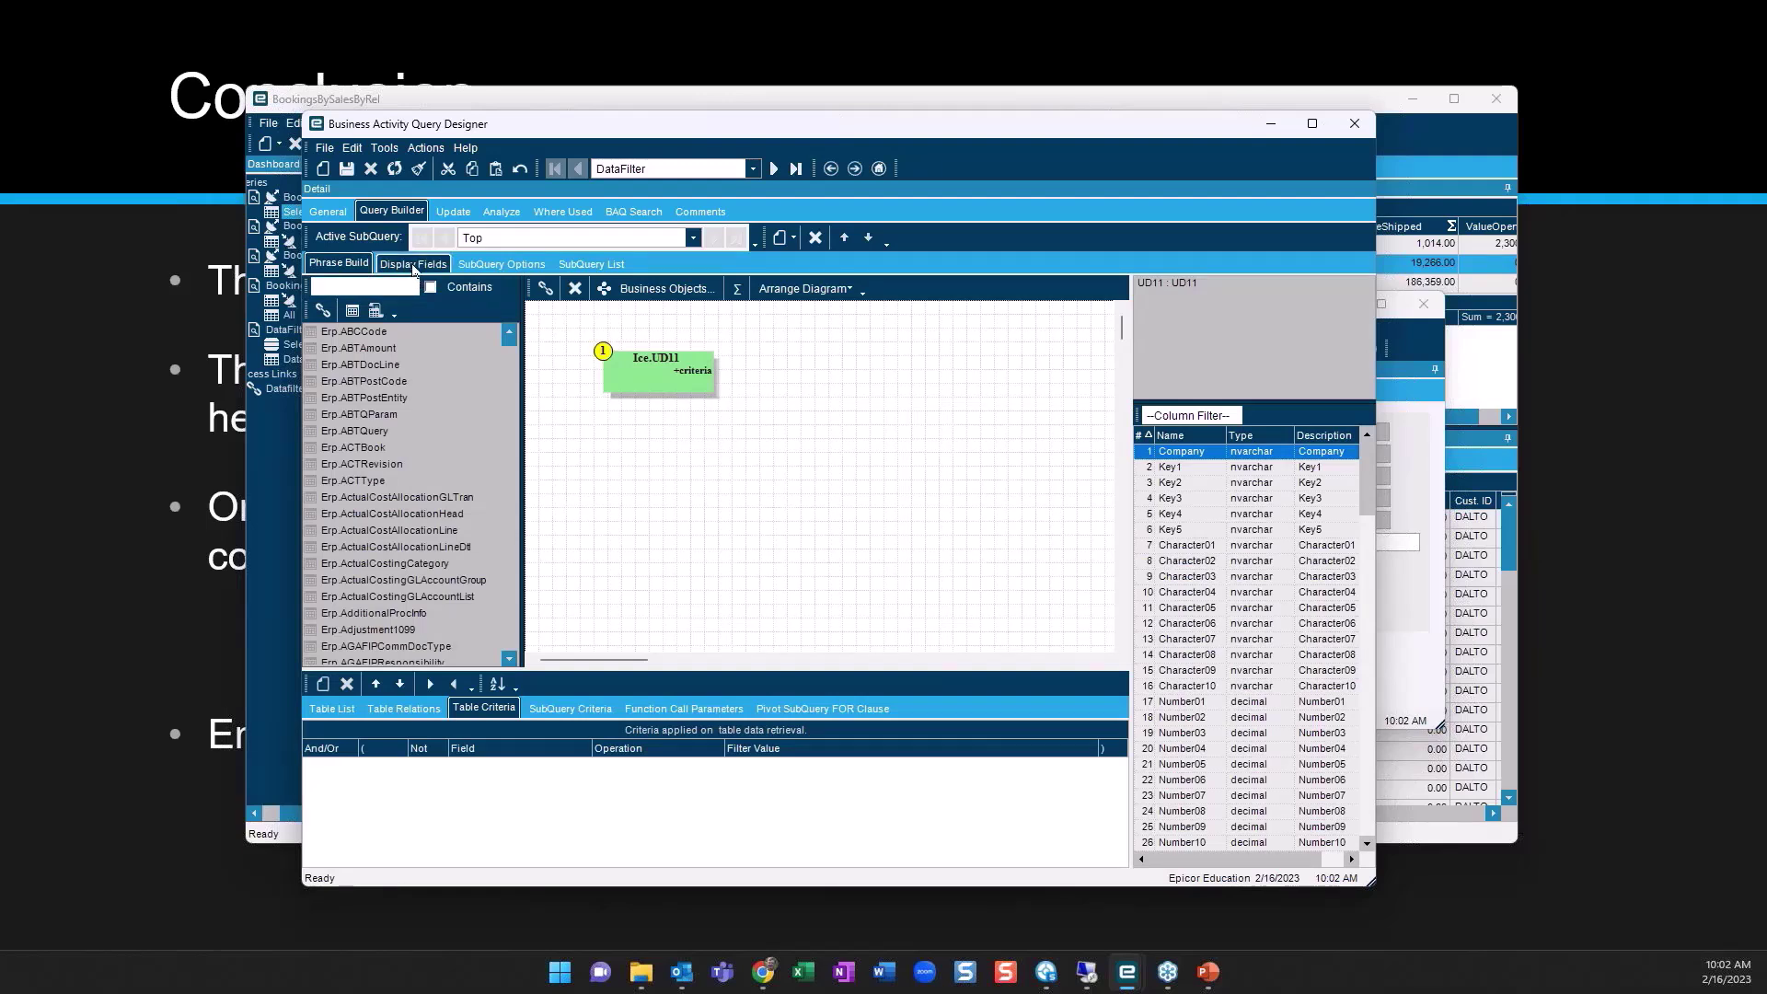
pyautogui.click(645, 380)
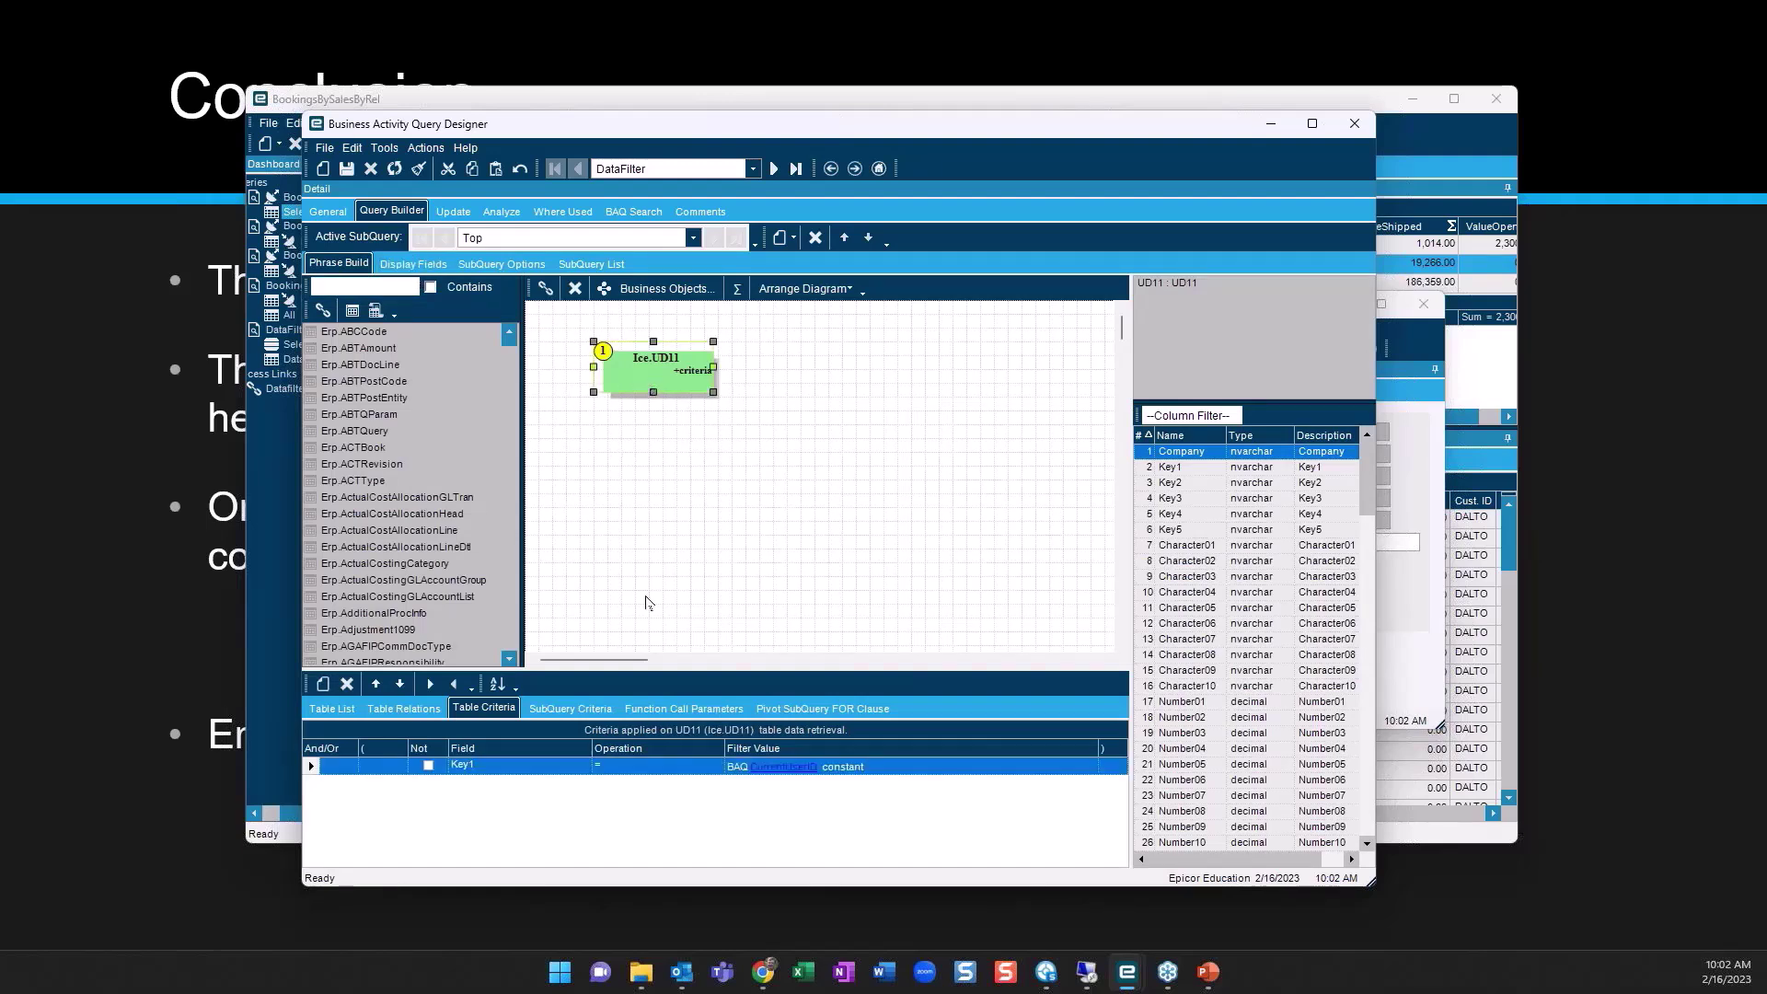
pyautogui.click(327, 211)
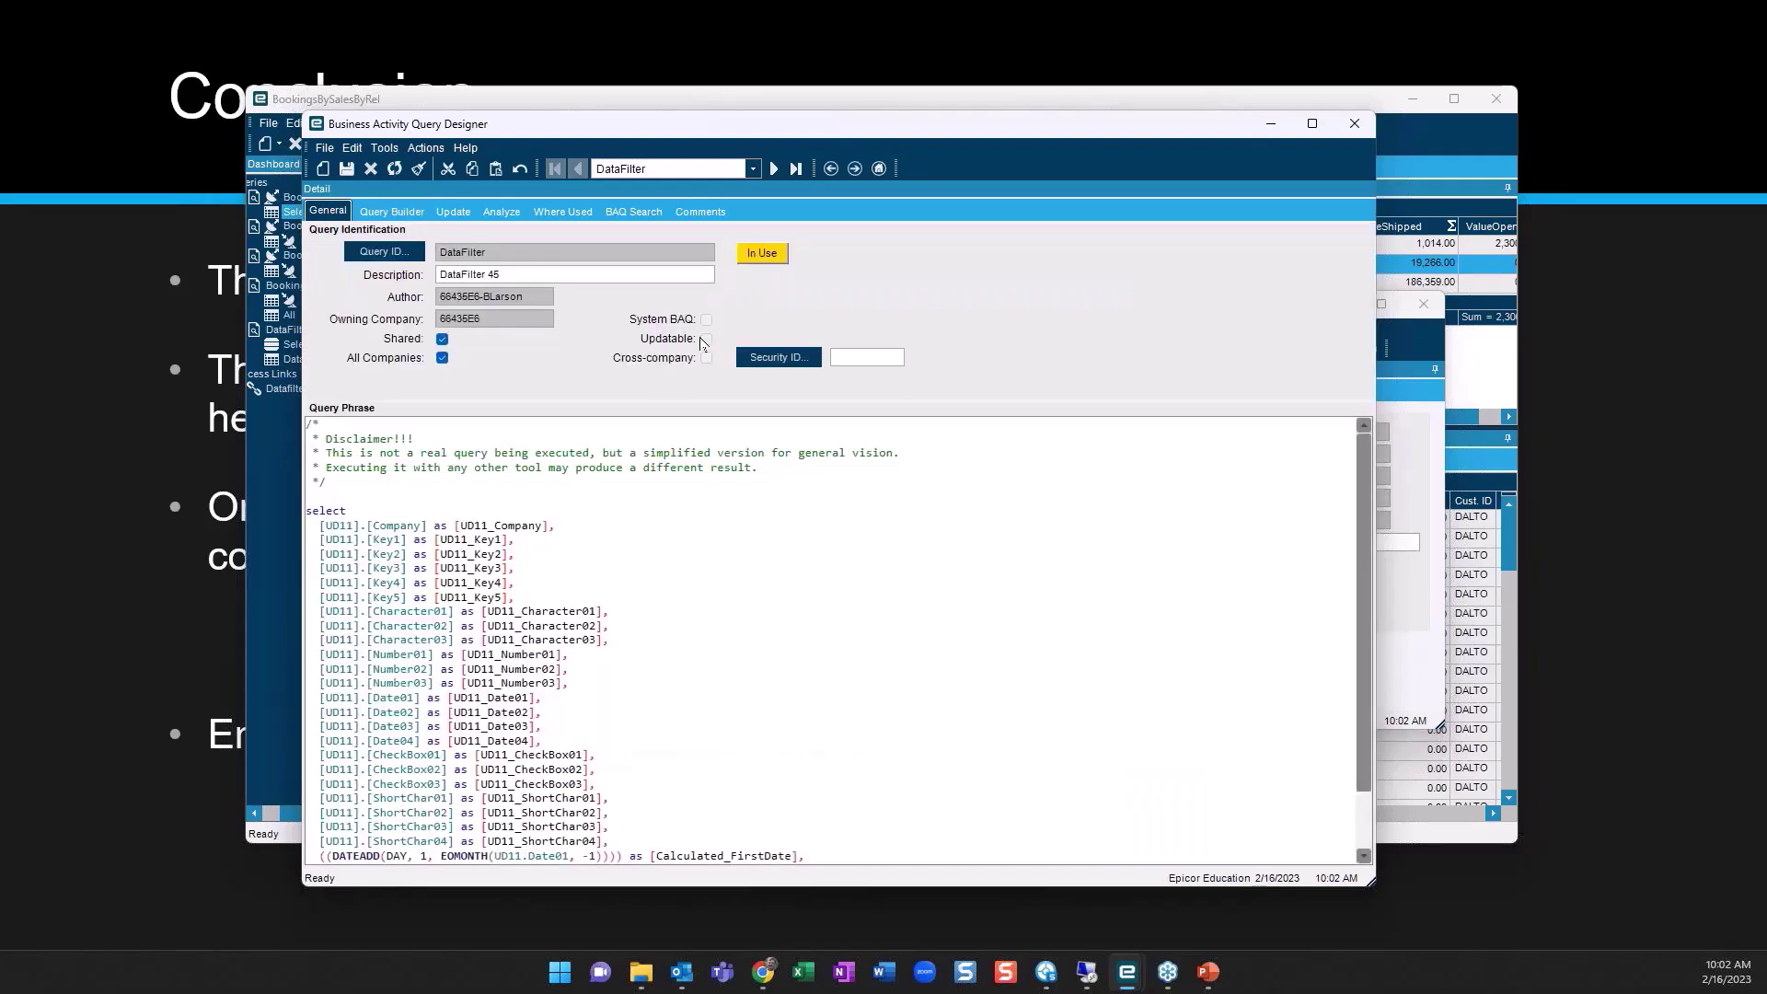
# Examine the DataFilter query's table diagram, update processing settings and general update properties, and return to its general settings
pyautogui.click(412, 213)
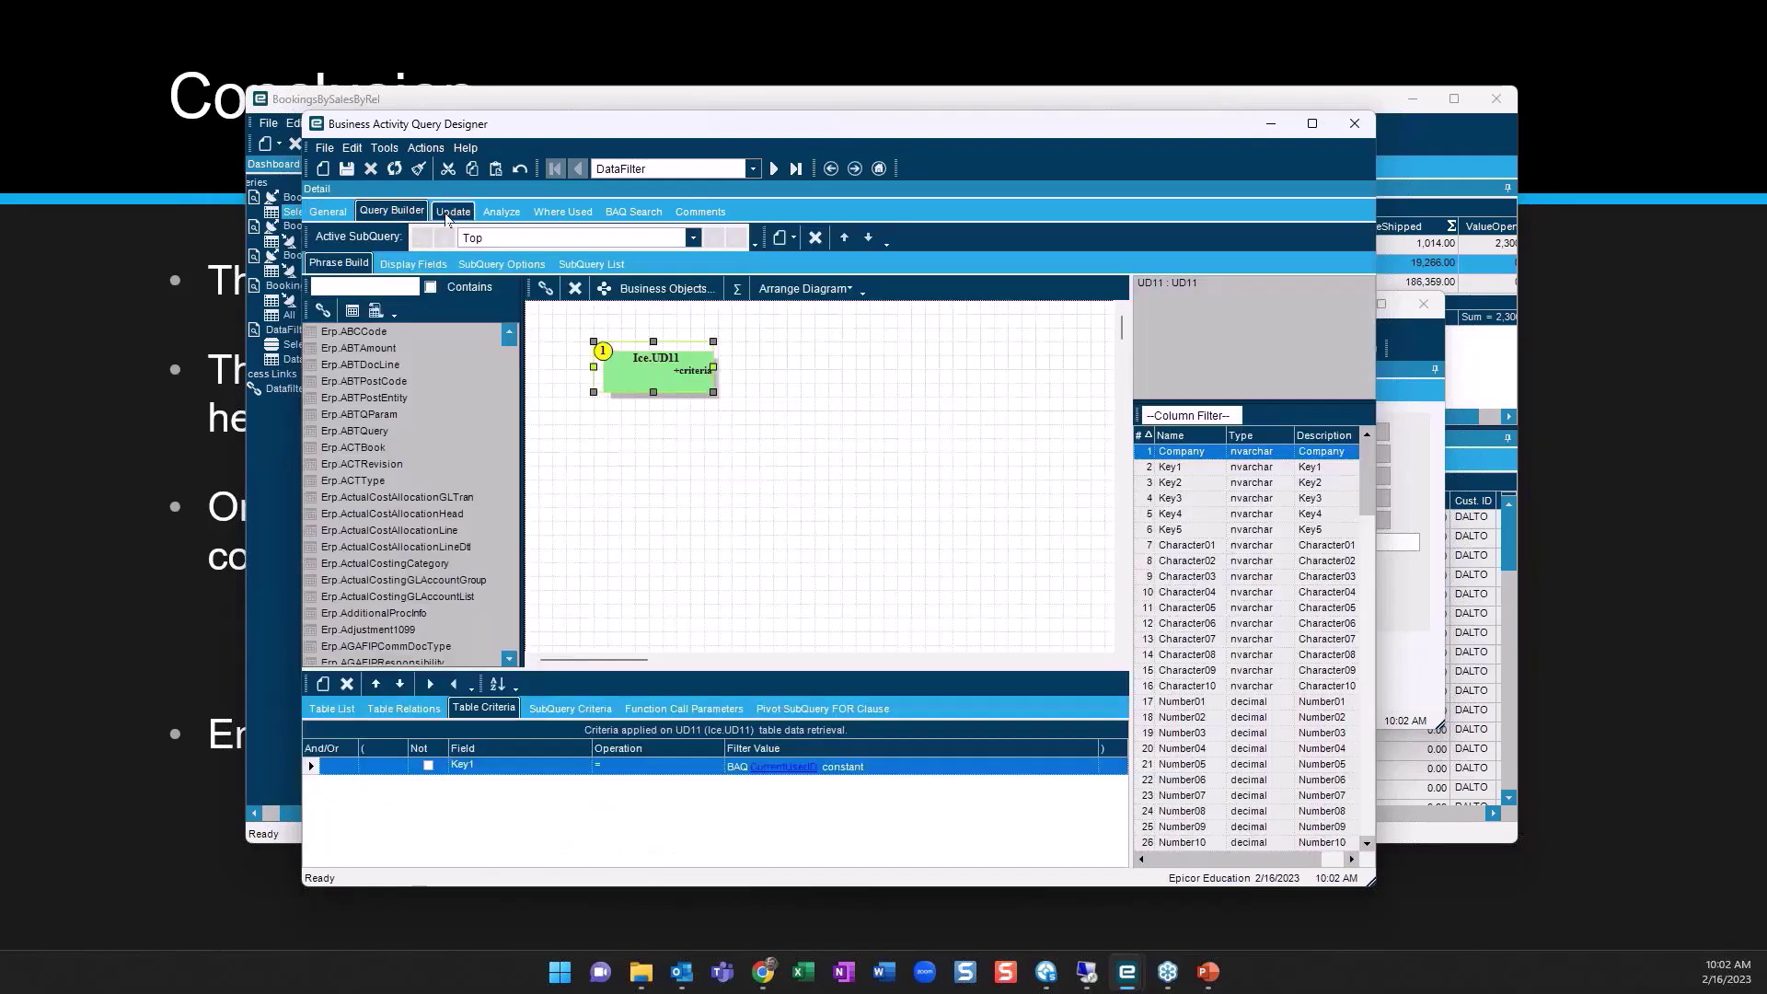
pyautogui.click(451, 212)
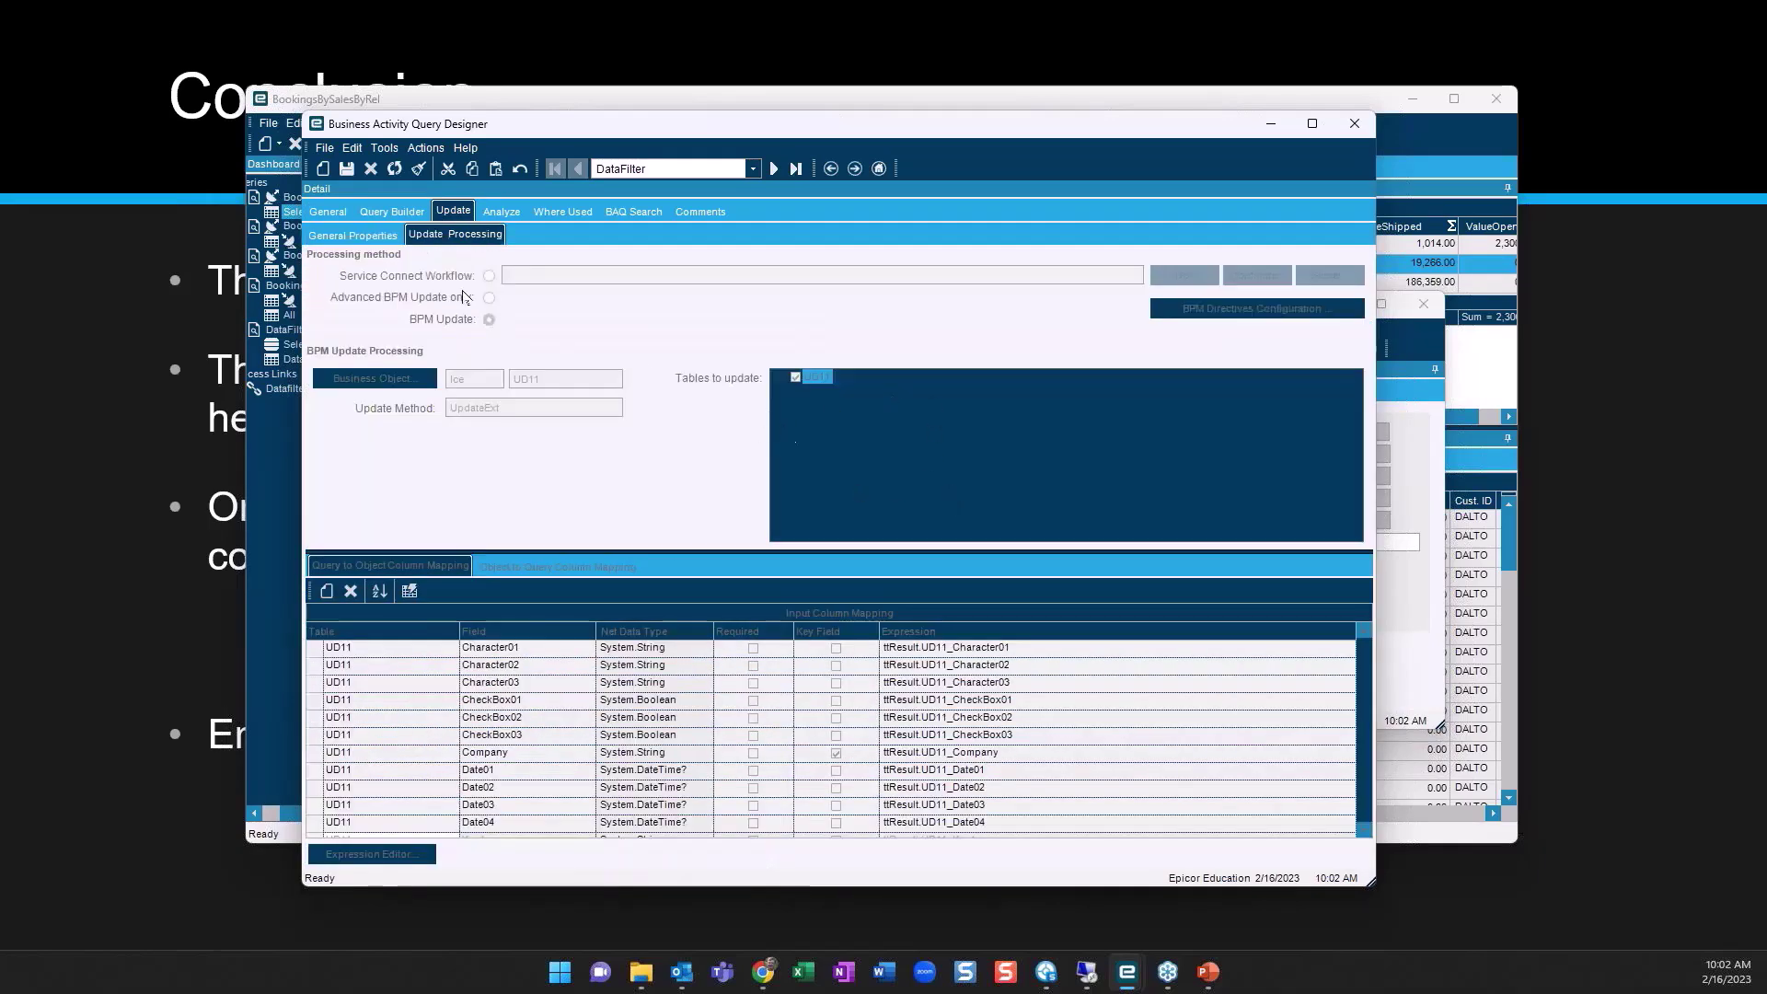
pyautogui.click(376, 241)
pyautogui.click(327, 211)
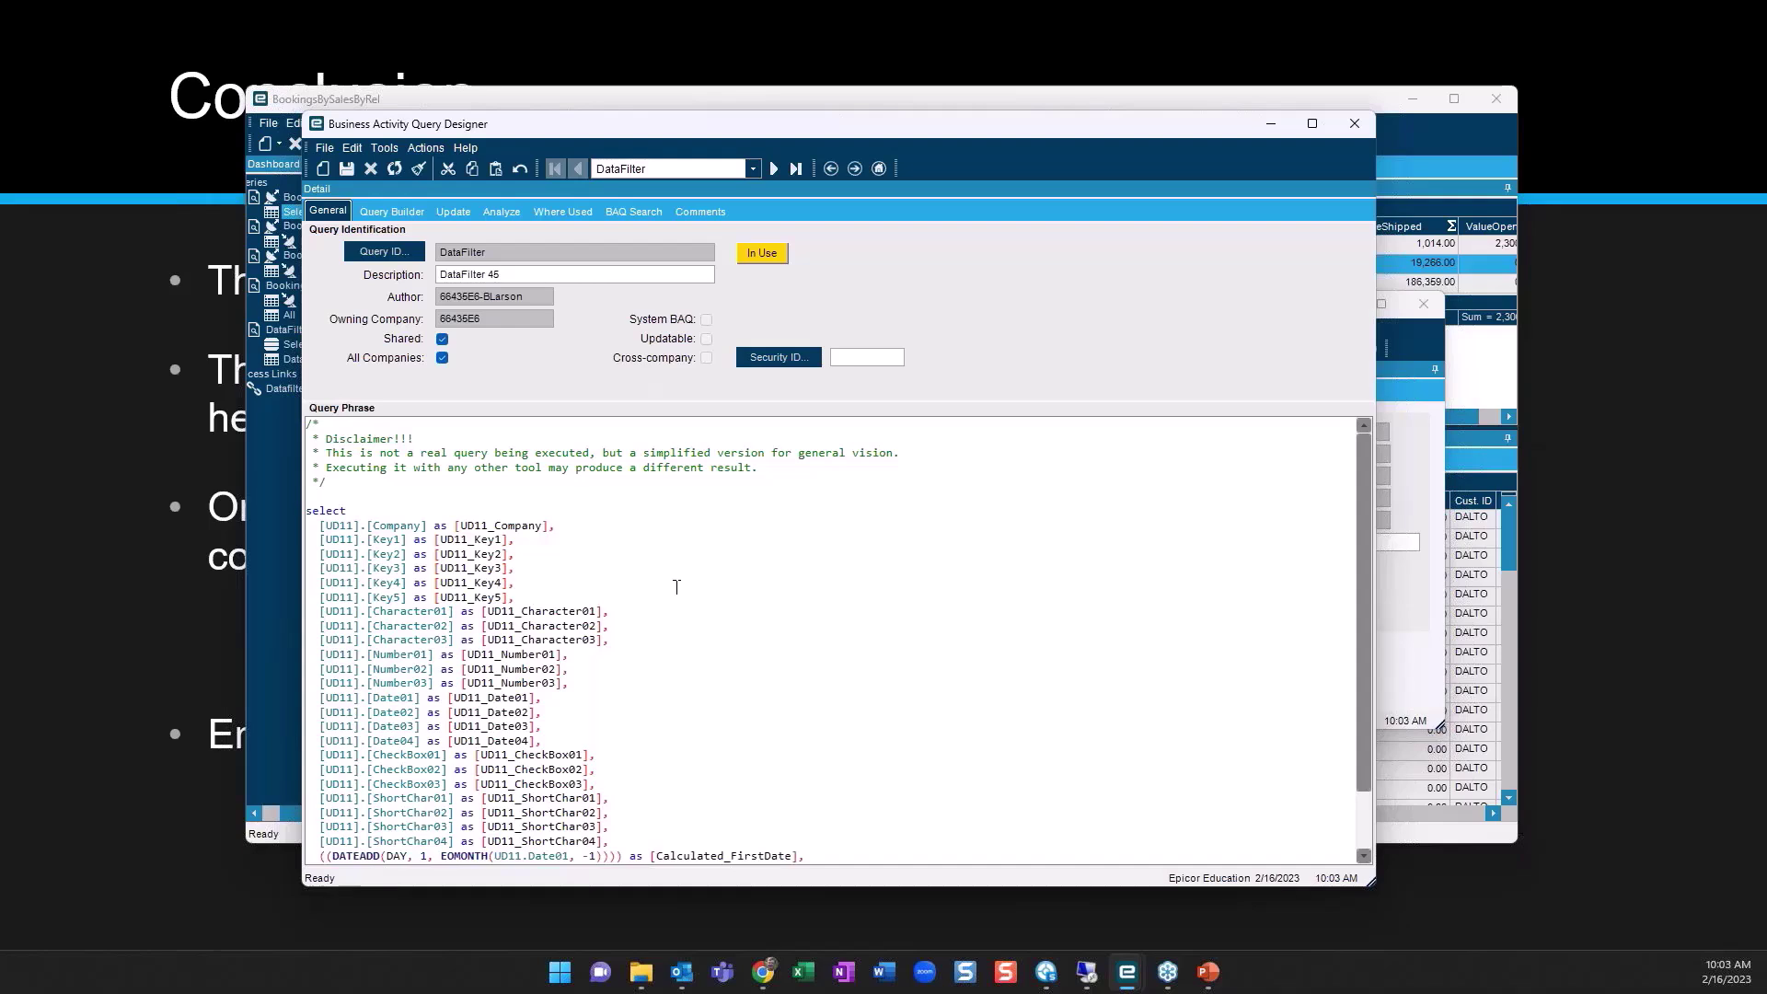
# Load the BookingsBySalesByRel query in the Business Activity Query Designer after checking the dashboard
pyautogui.click(274, 506)
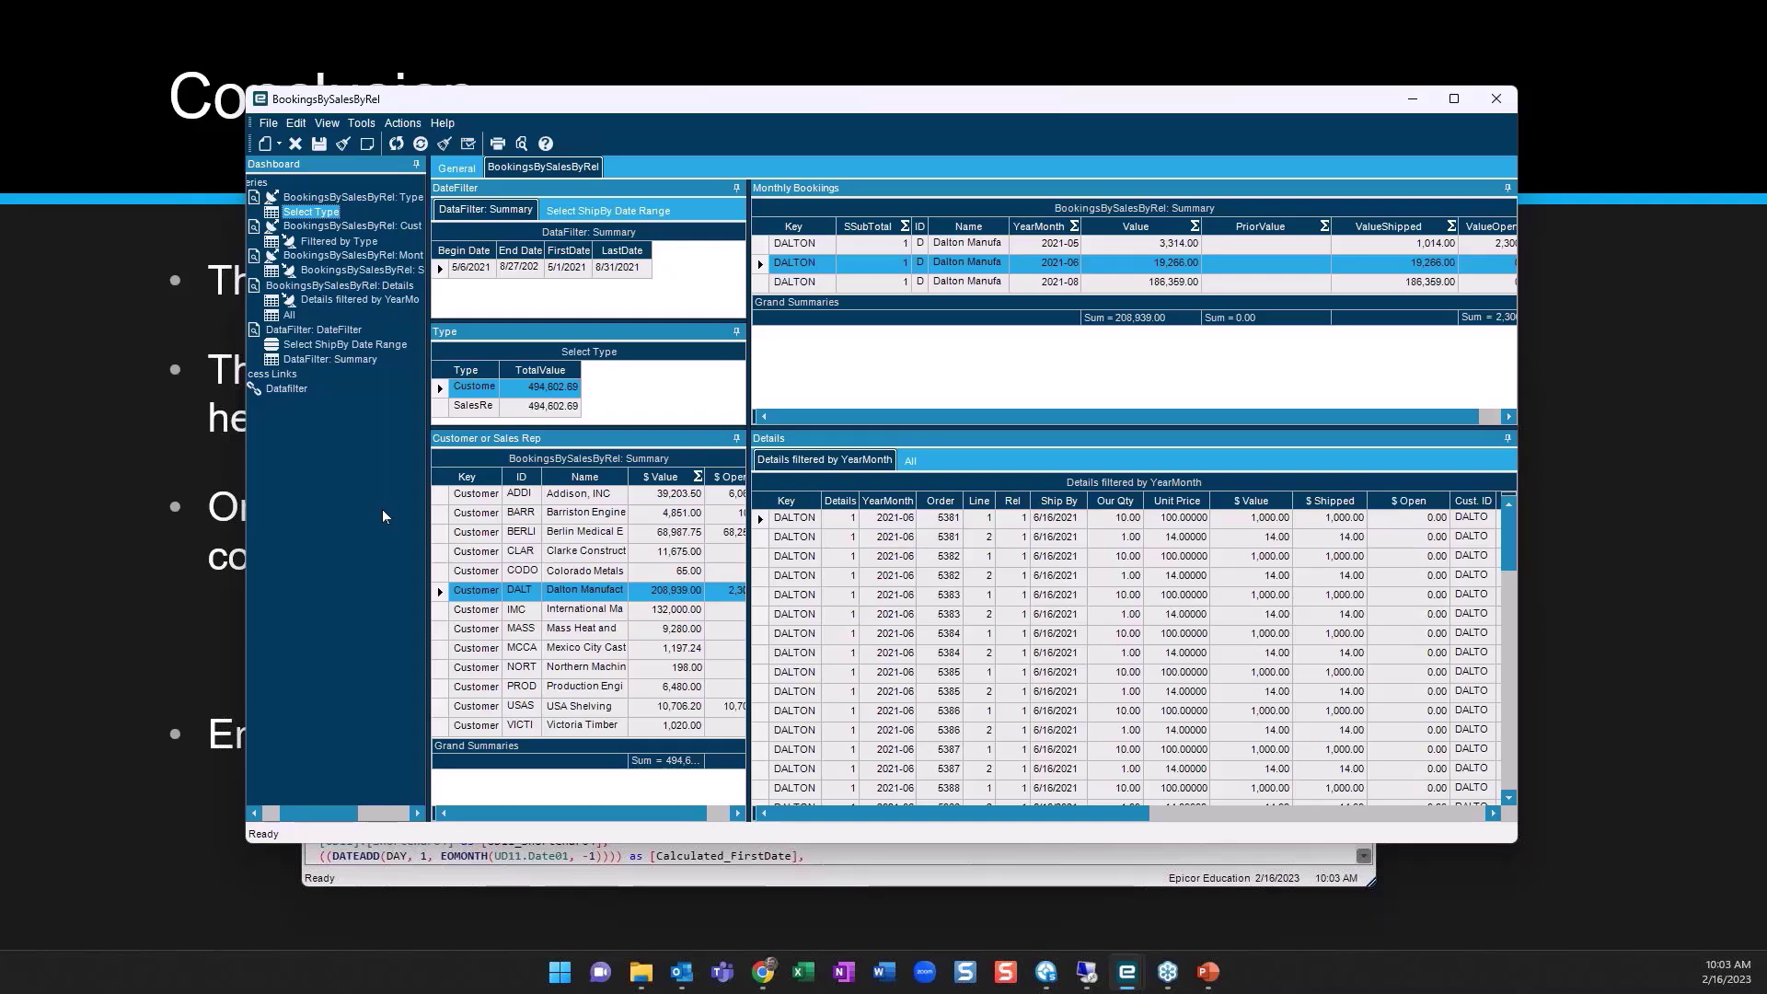
pyautogui.click(563, 878)
pyautogui.click(754, 169)
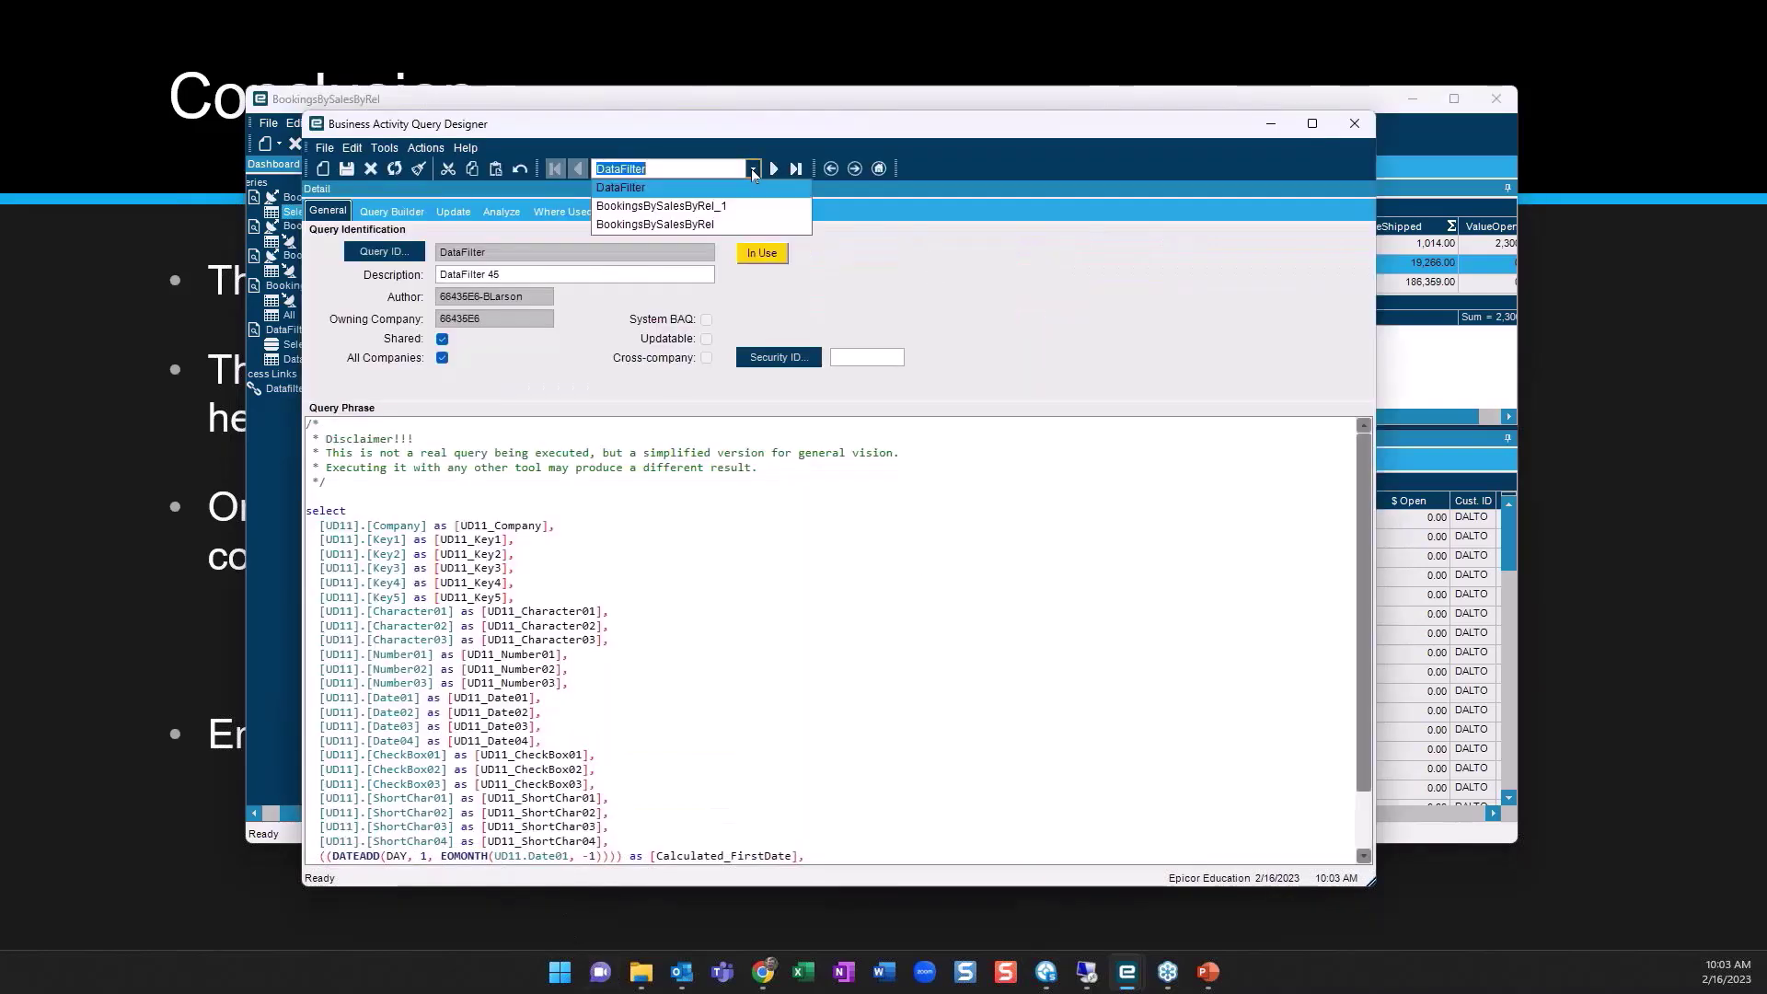
pyautogui.press('Down')
pyautogui.press('Down')
pyautogui.press('Return')
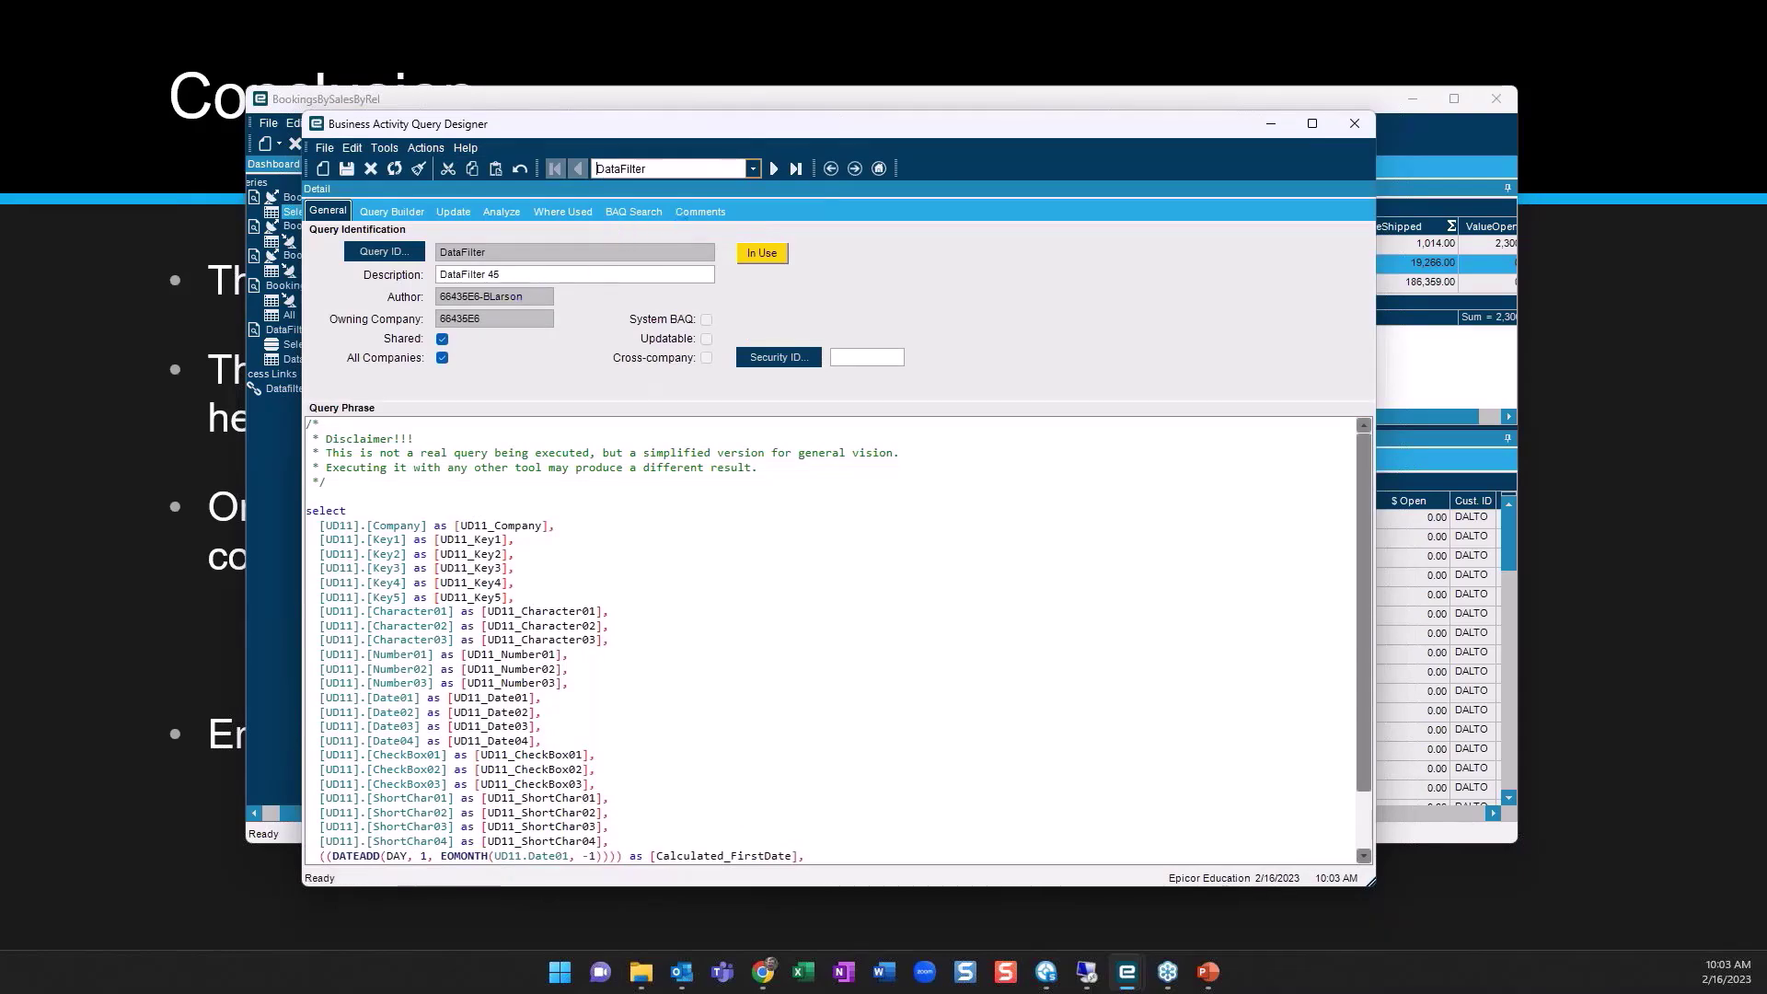
# Examine the subquery list of BookingsBySalesByRel and the options and diagram of its DataFilter subquery
pyautogui.click(384, 214)
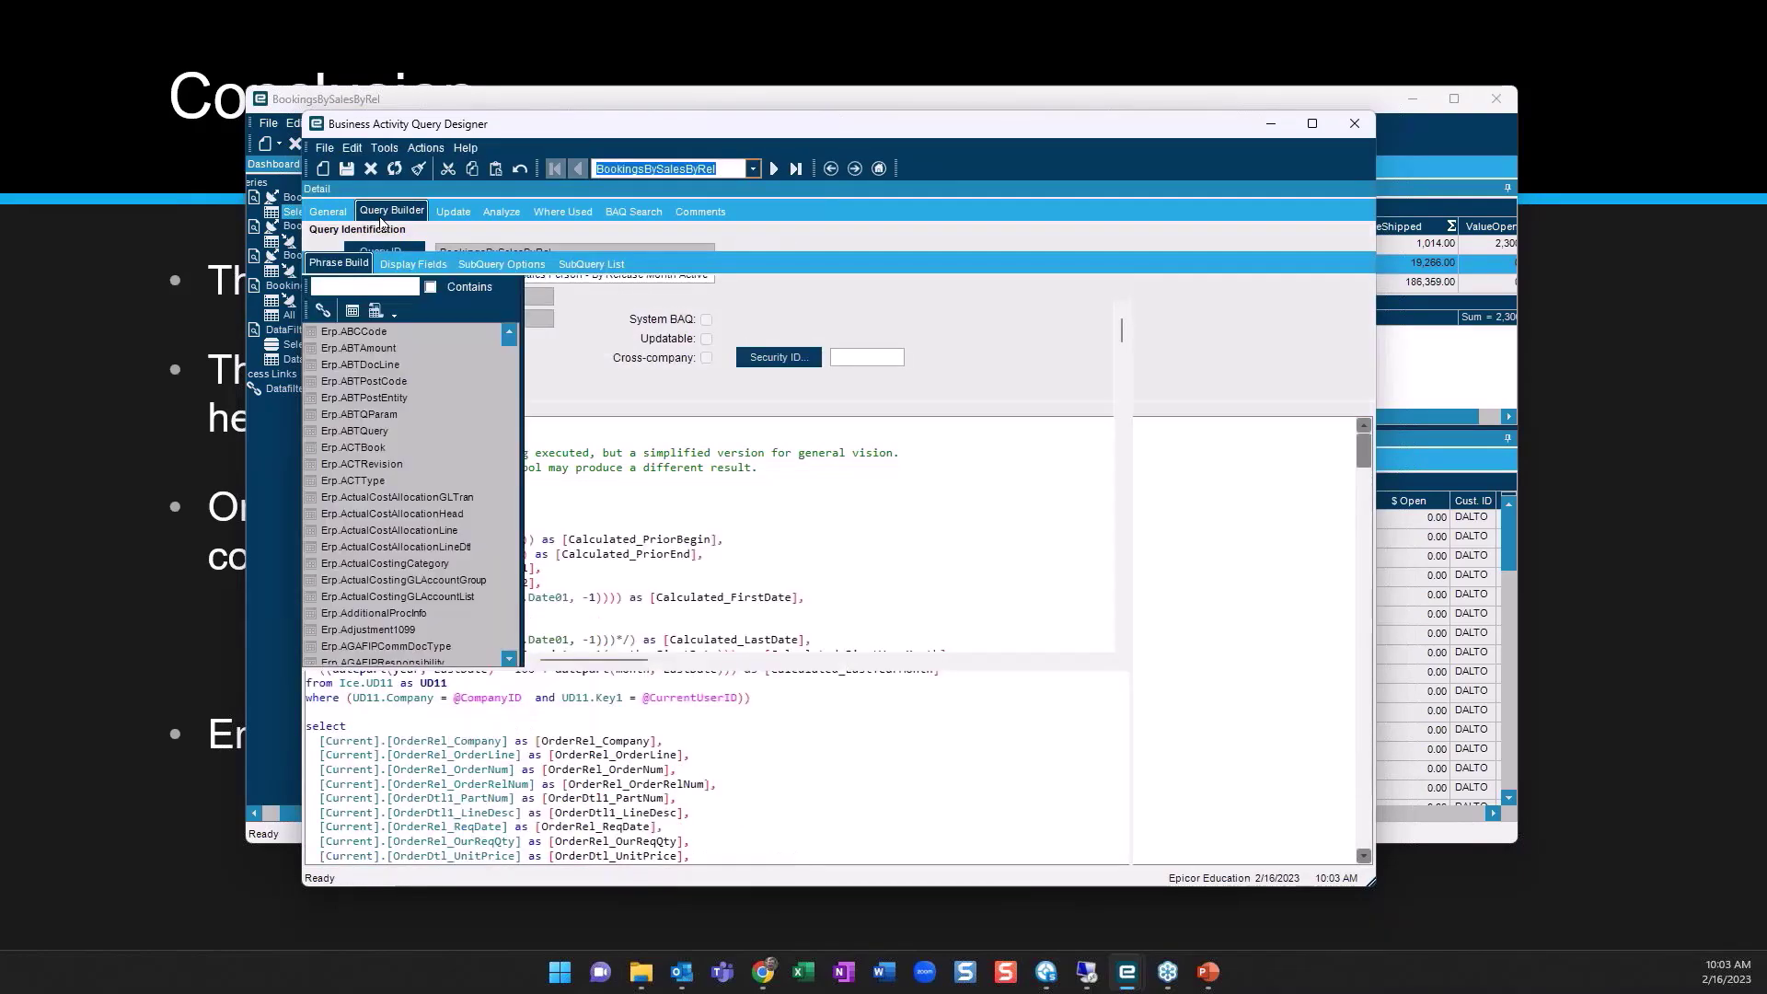
pyautogui.click(611, 265)
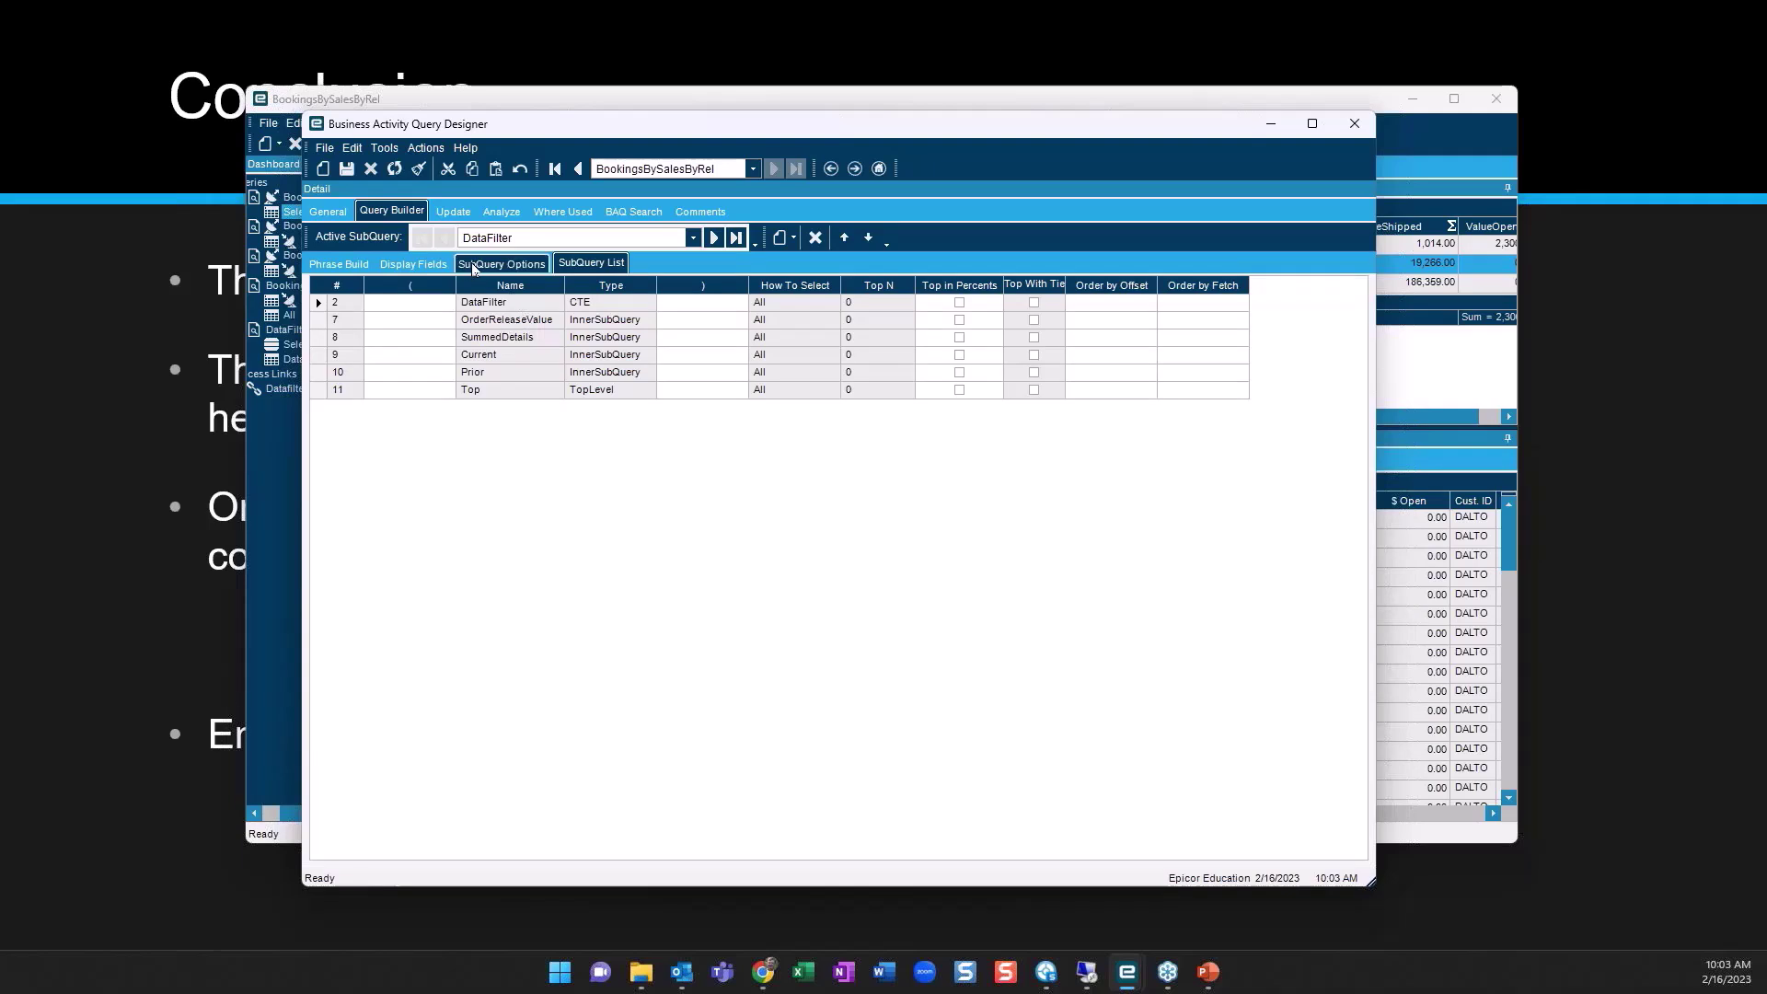
pyautogui.click(501, 263)
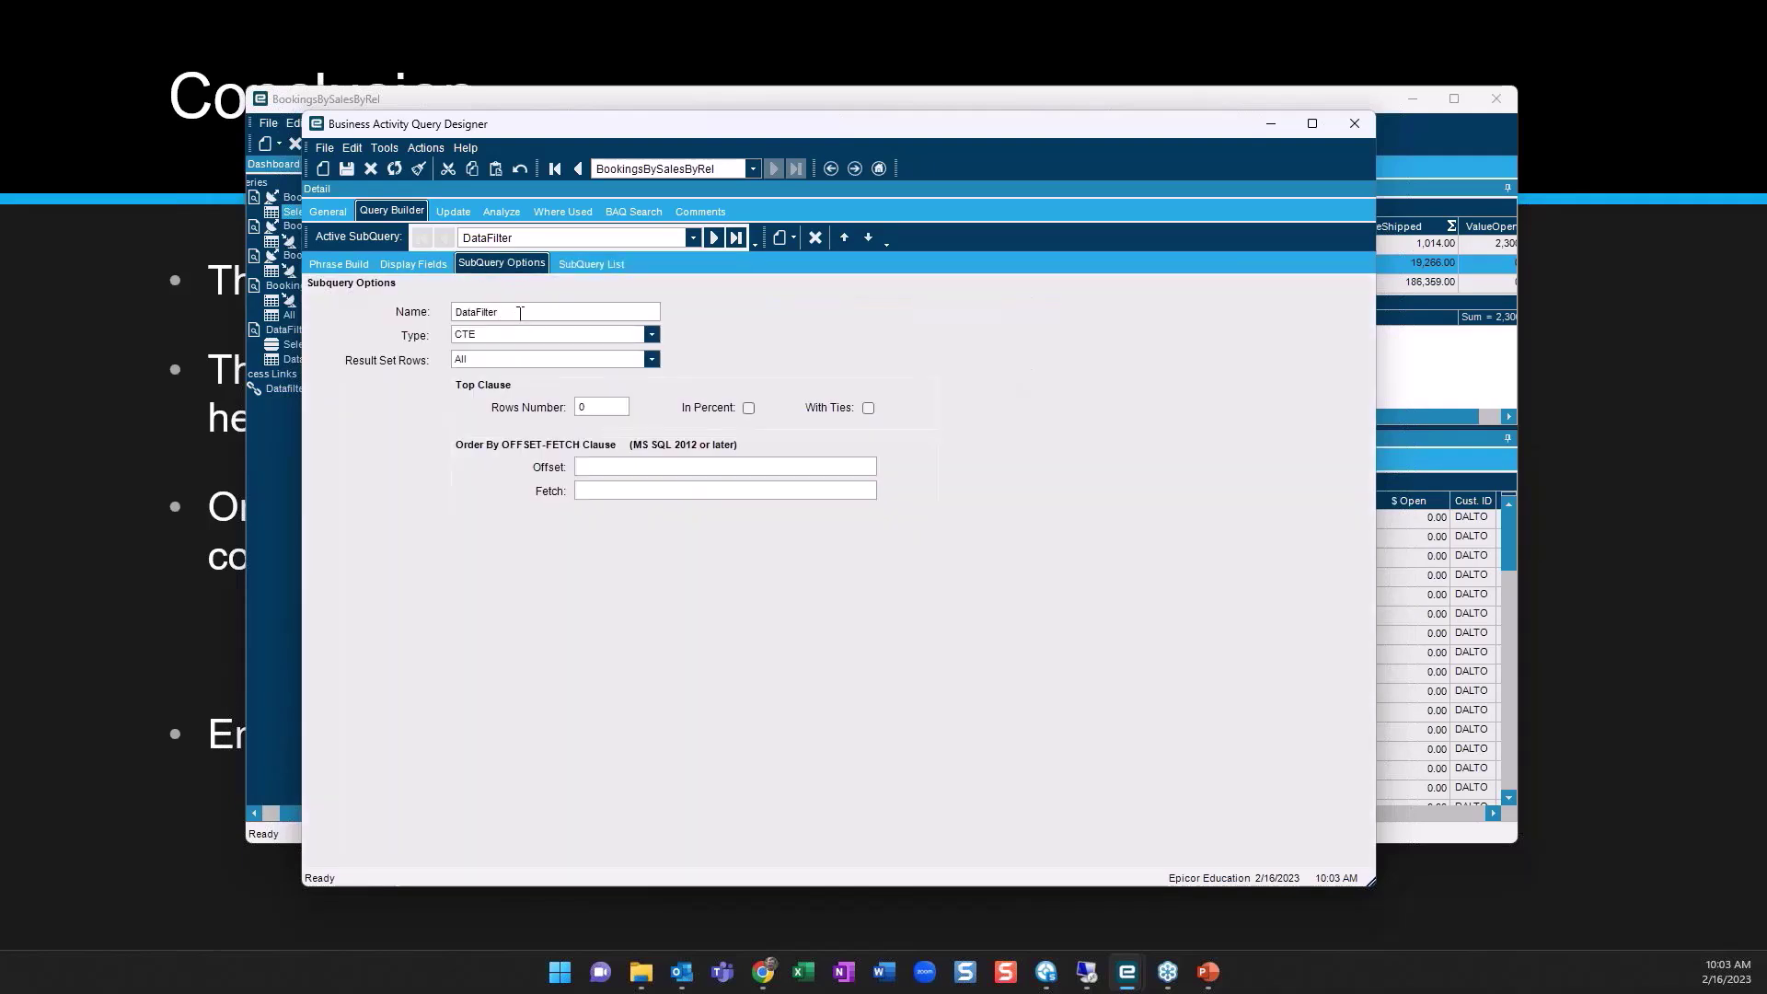
pyautogui.click(340, 264)
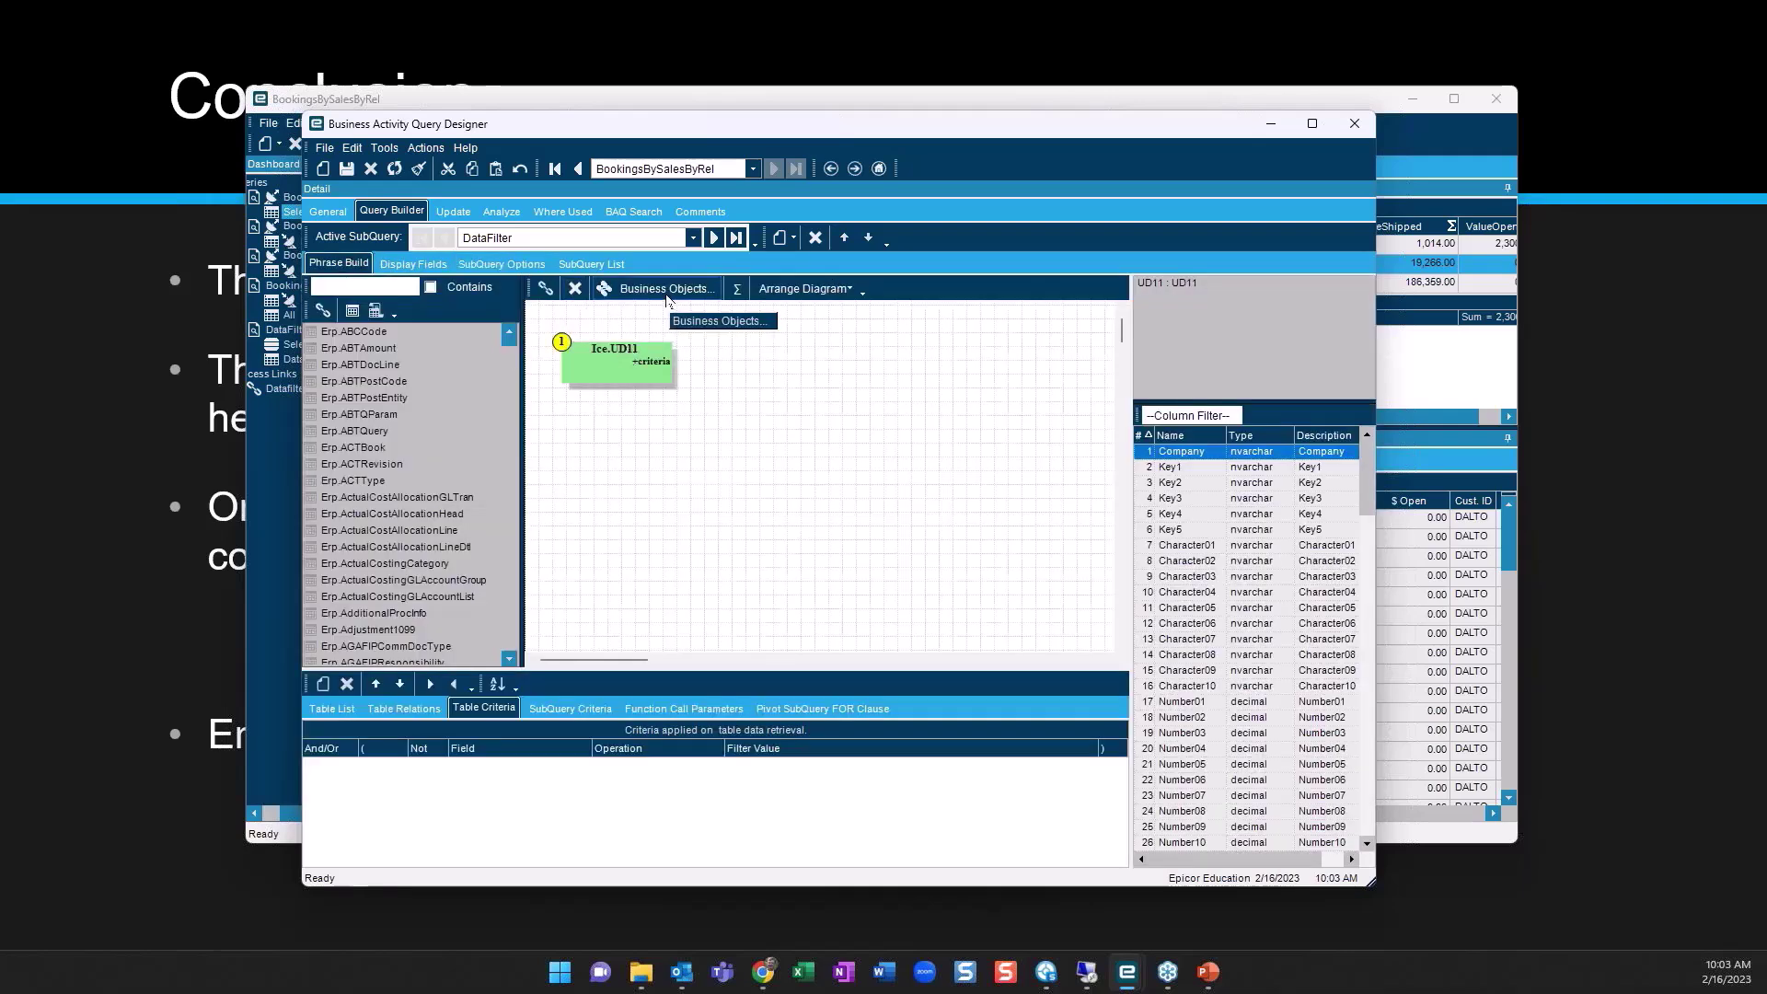
# Go through the diagrams of the OrderReleaseValue, SummedDetails, Current and Prior subqueries and check the options of Prior
pyautogui.click(714, 238)
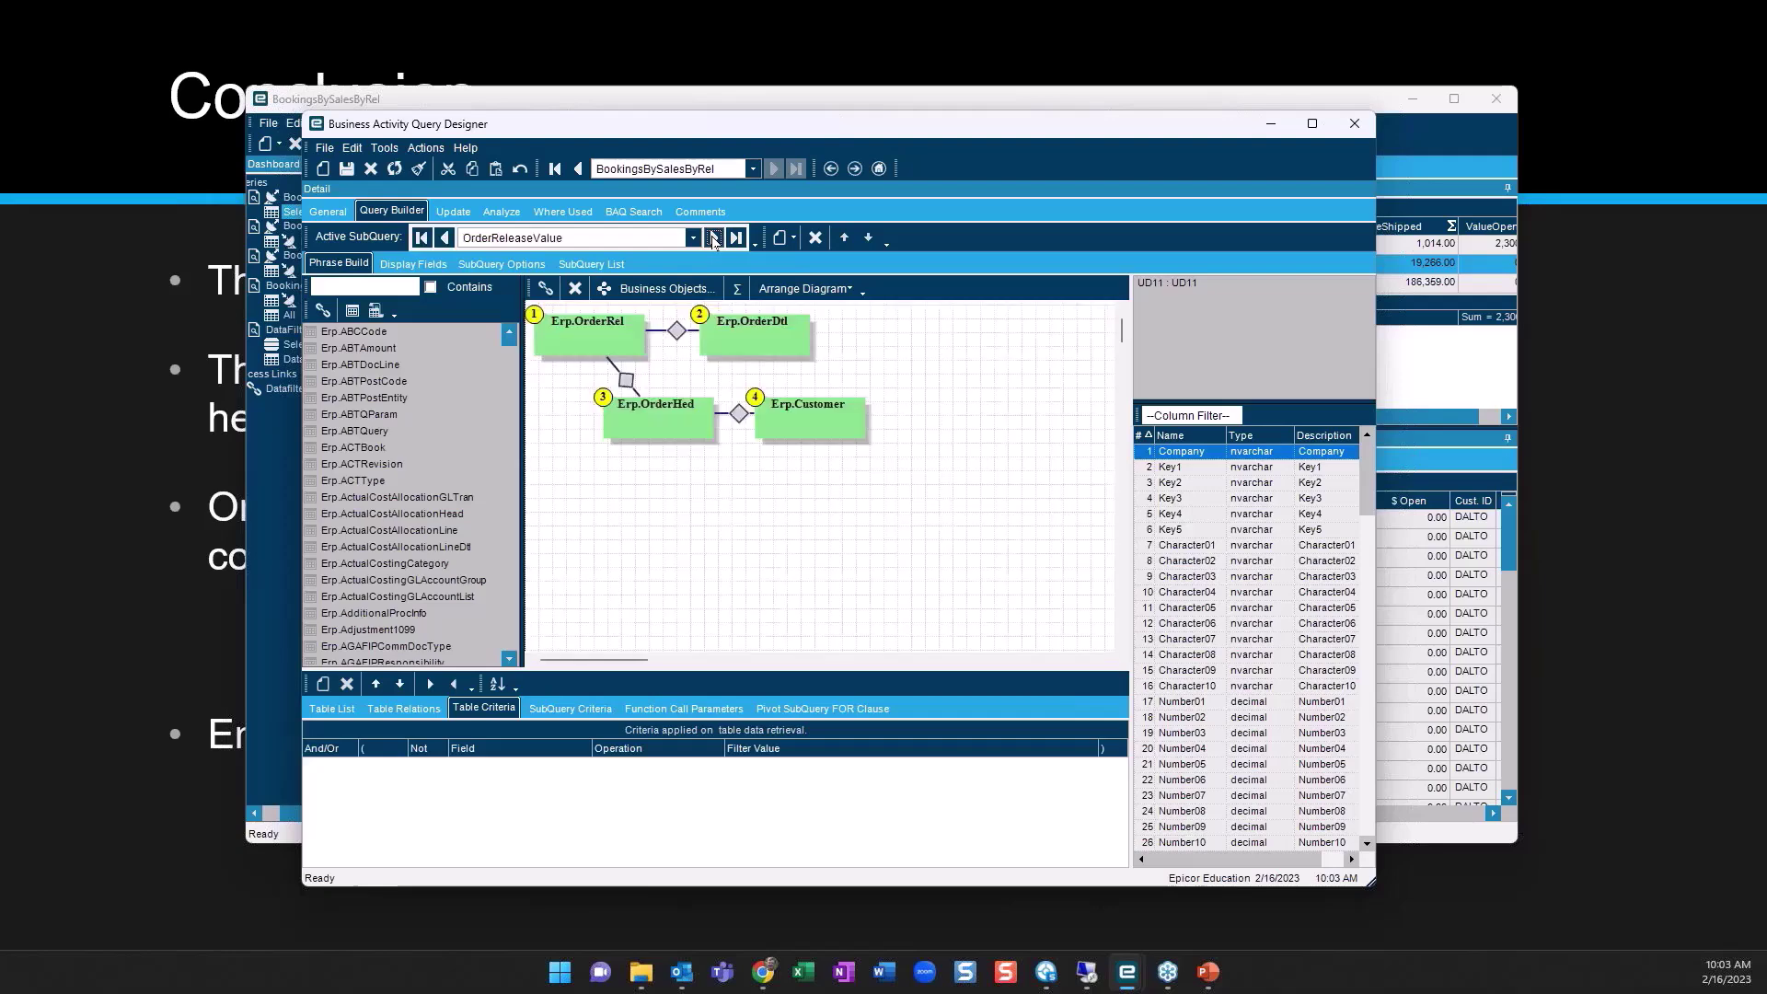
pyautogui.click(714, 238)
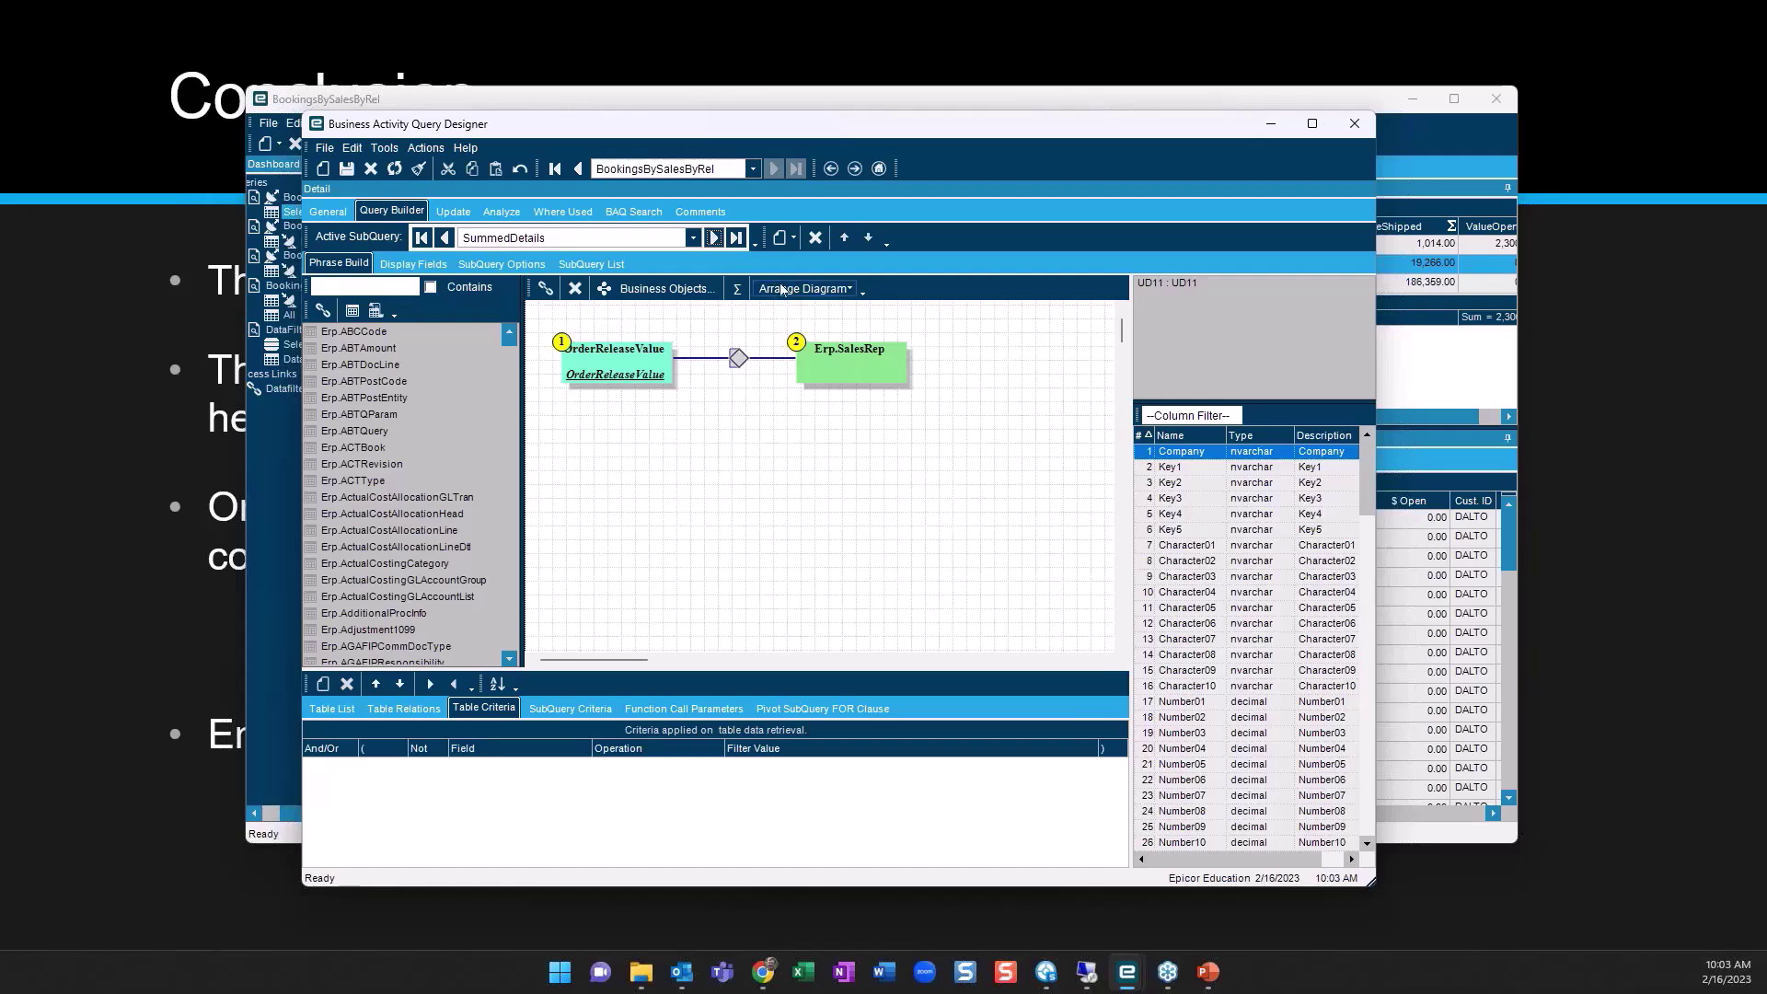
pyautogui.click(714, 238)
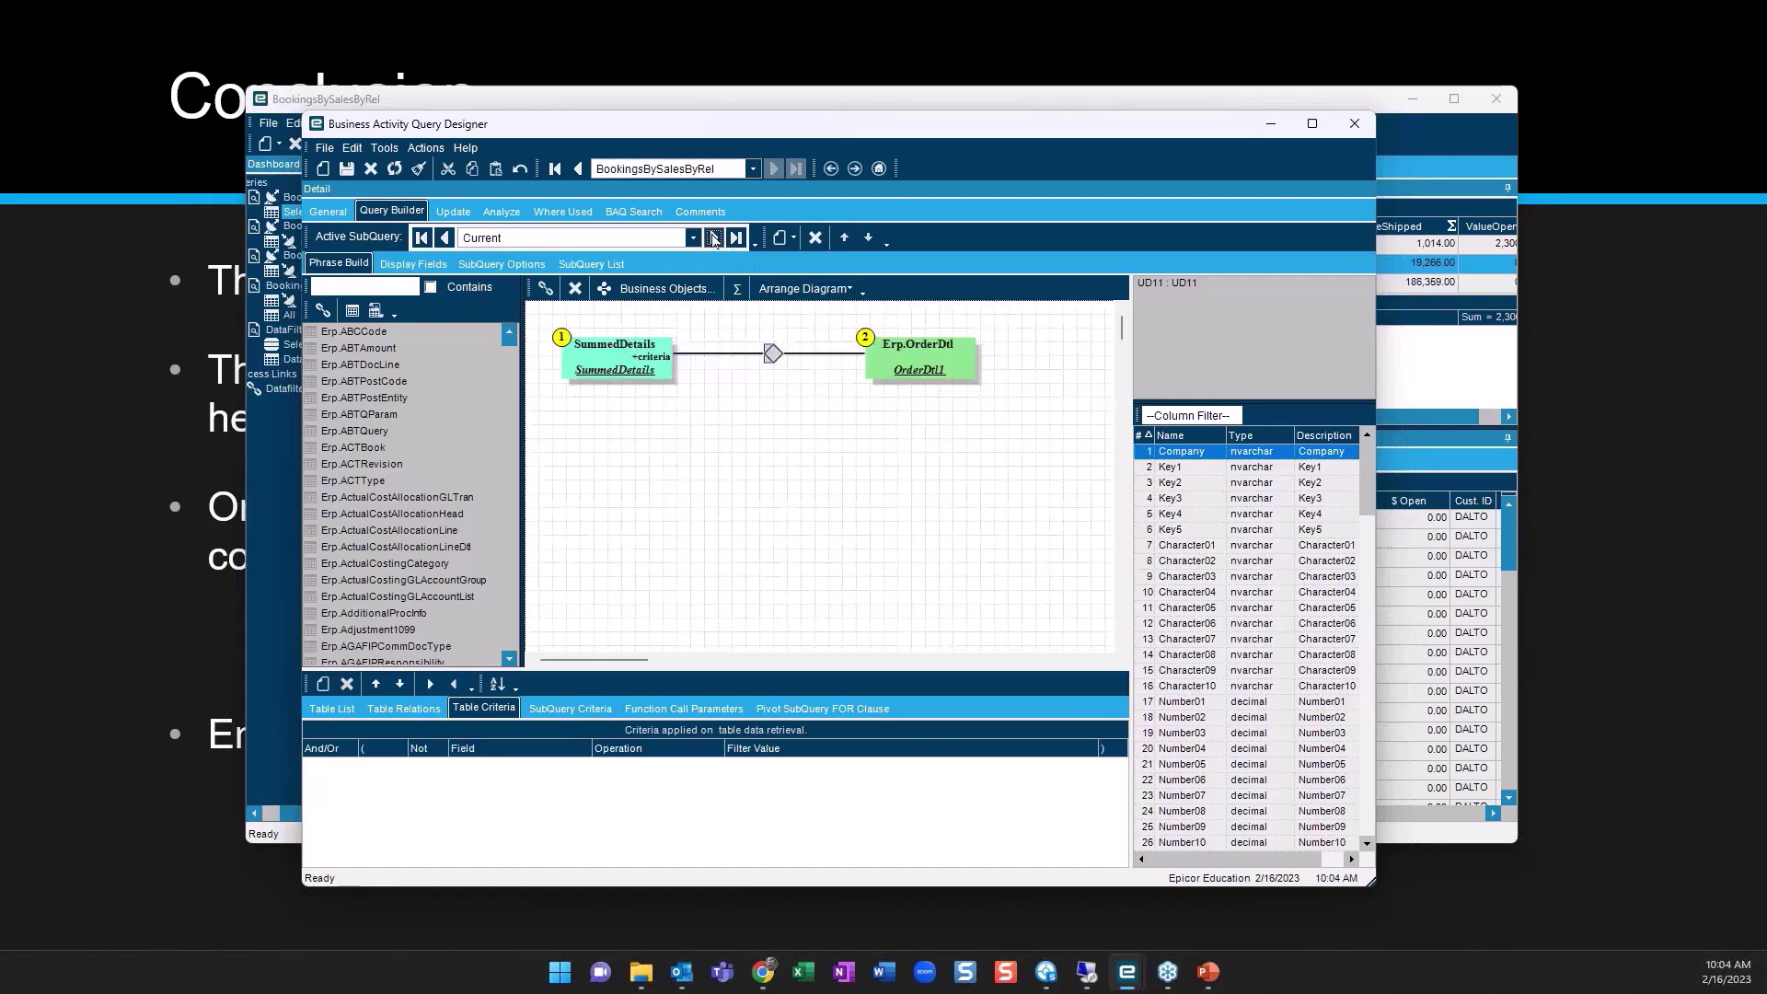
pyautogui.click(714, 238)
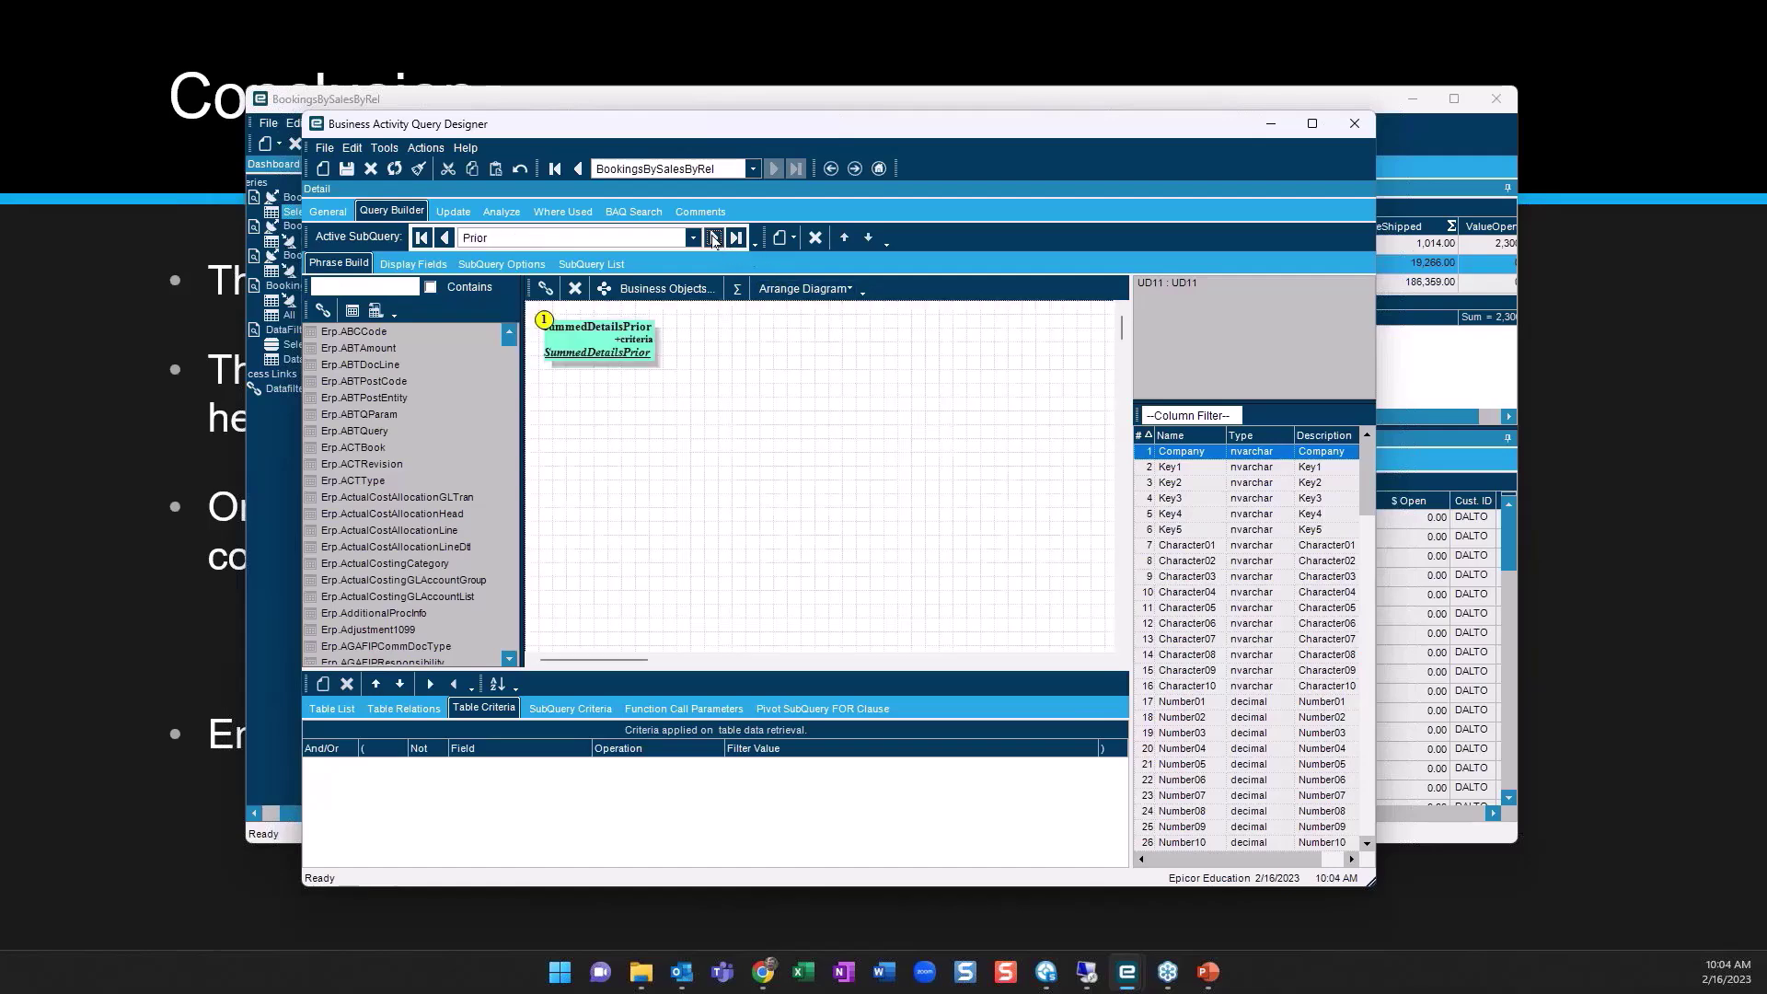
pyautogui.click(501, 264)
pyautogui.click(590, 264)
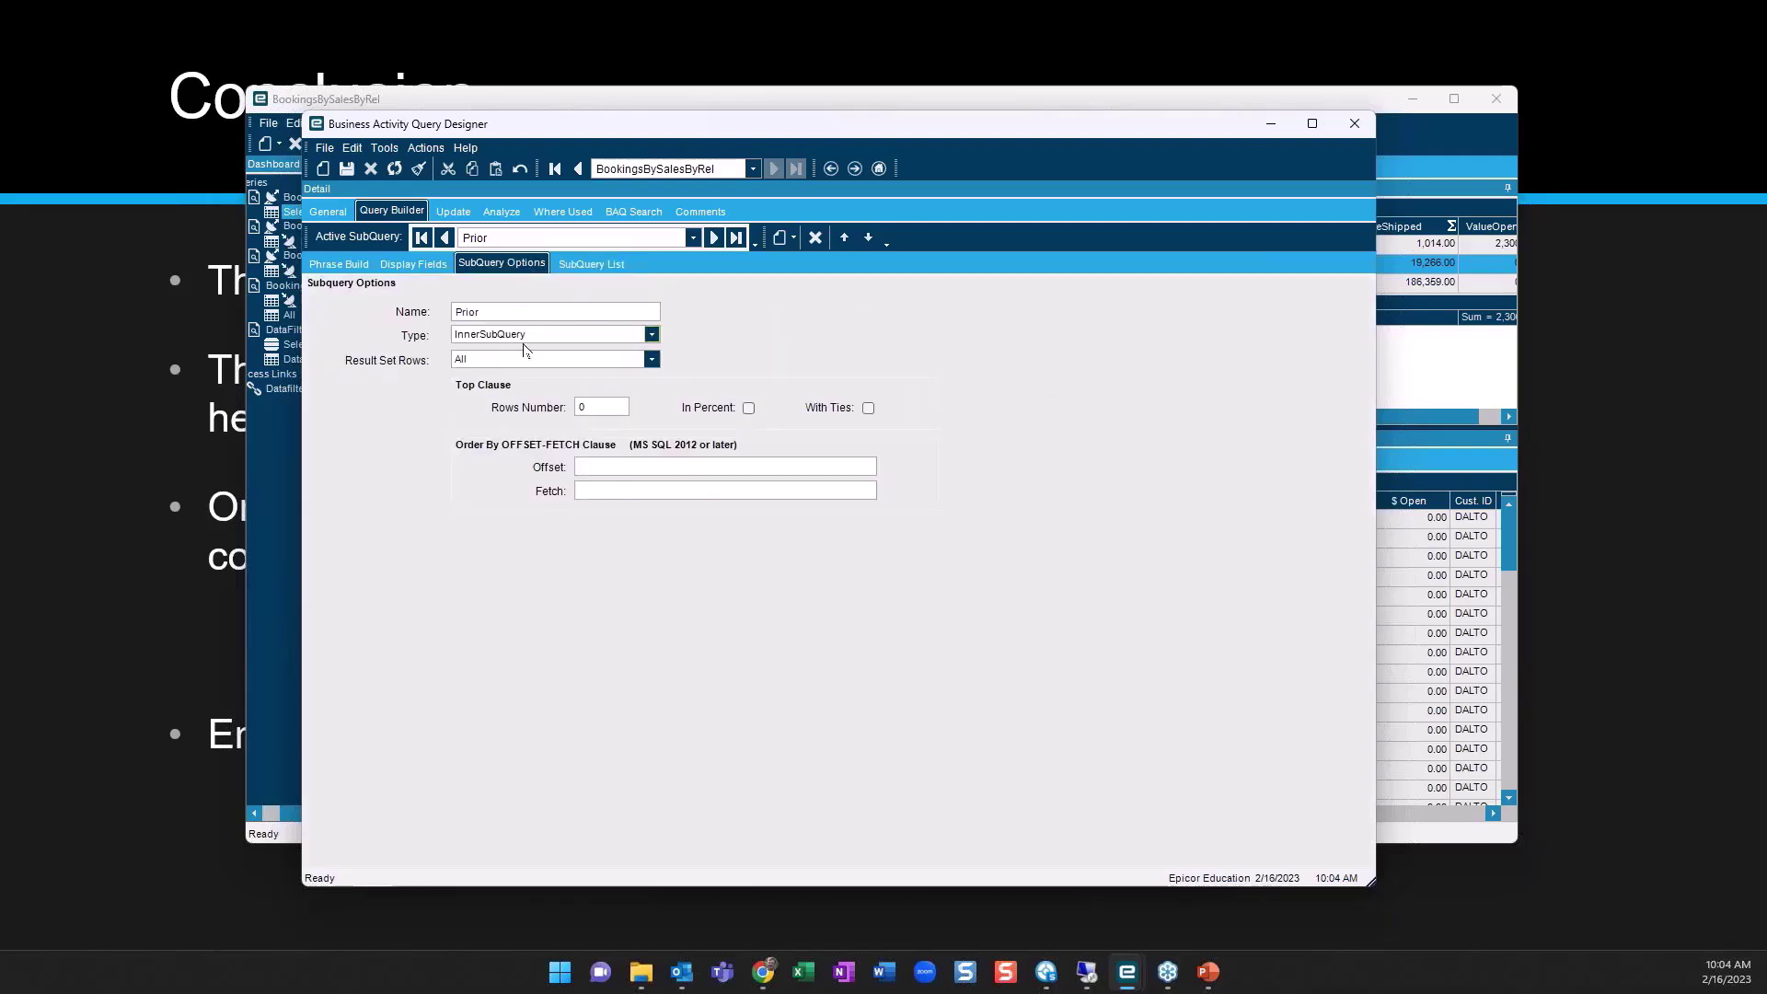
# Examine the general settings of BookingsBySalesByRel, including All Companies, and read through its query phrase
pyautogui.click(334, 214)
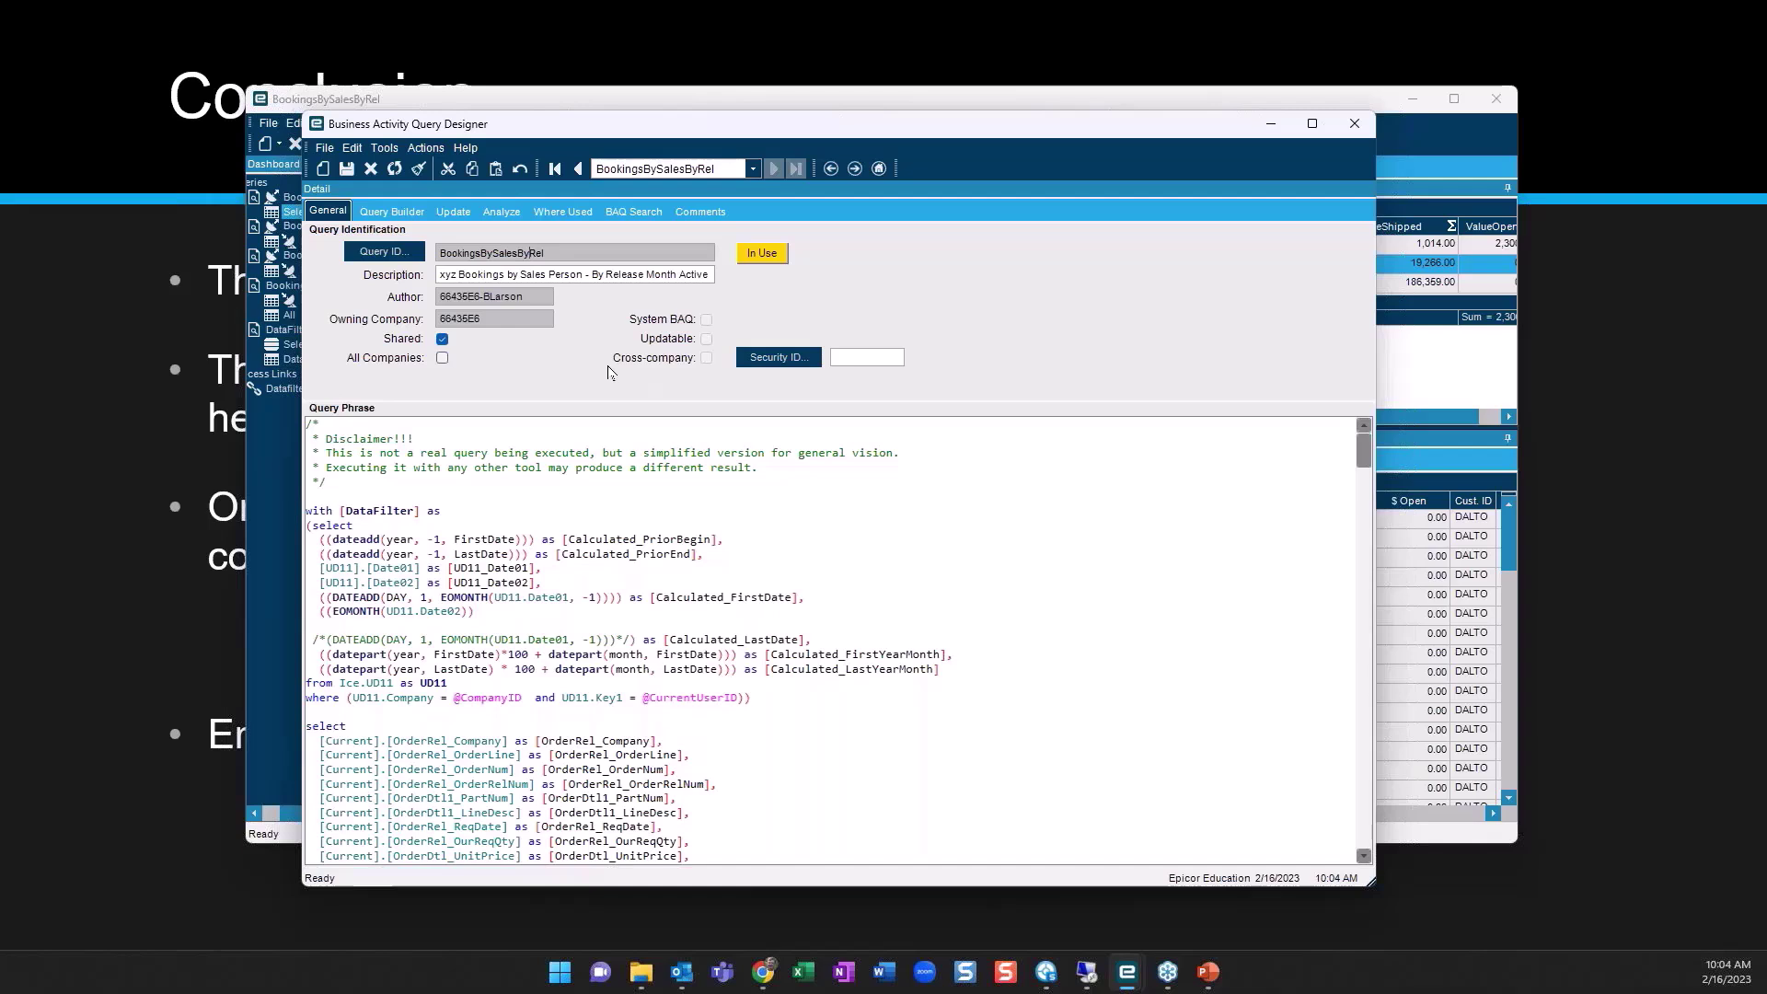
pyautogui.click(441, 357)
pyautogui.click(442, 357)
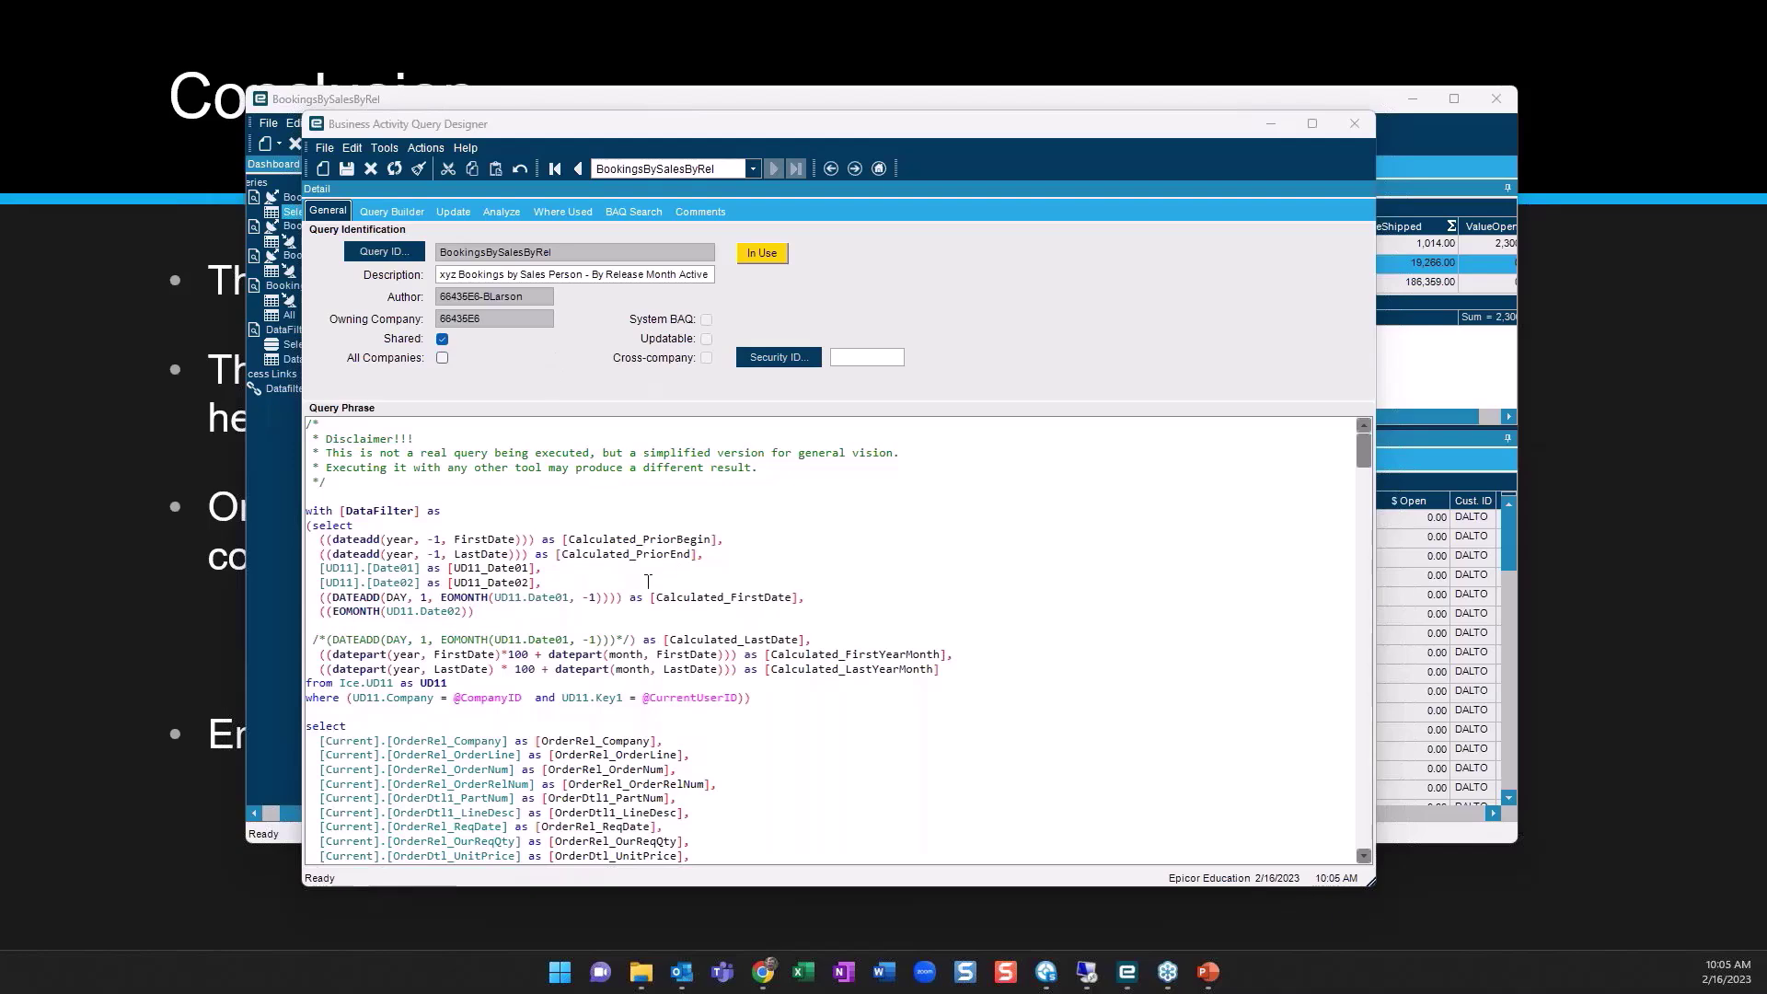
pyautogui.scroll(-4, 578, 610)
pyautogui.scroll(-15, 578, 610)
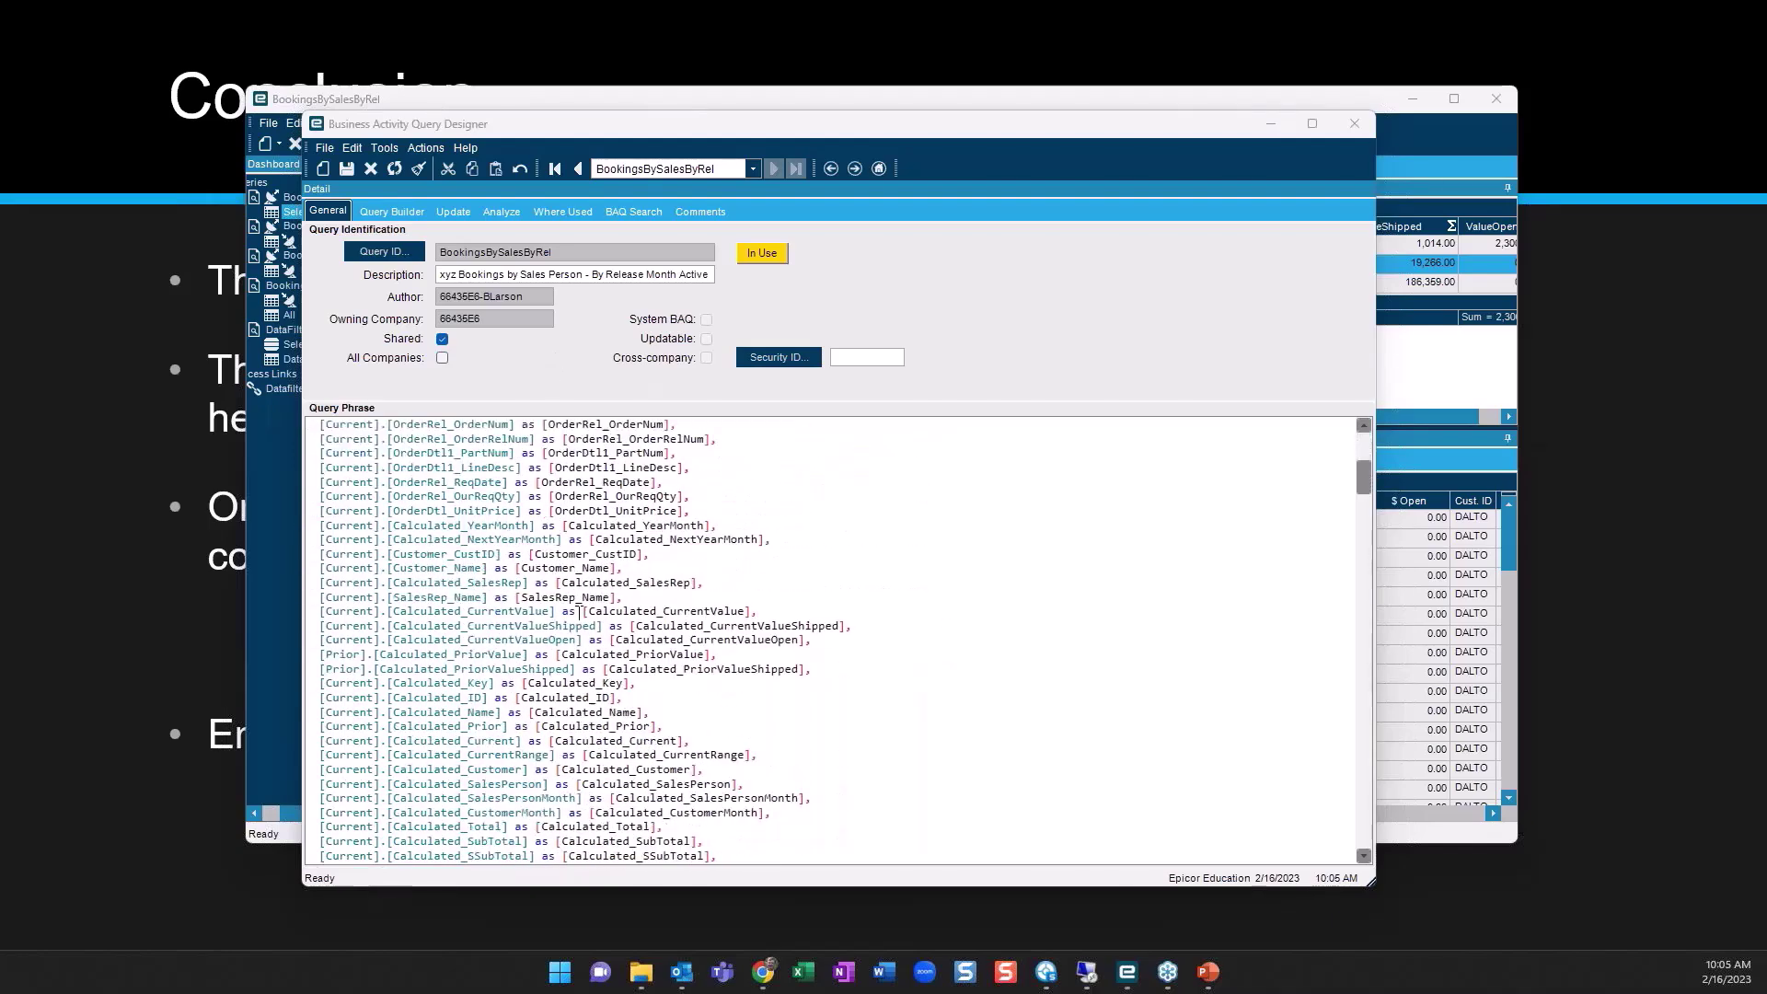
pyautogui.scroll(-2, 578, 614)
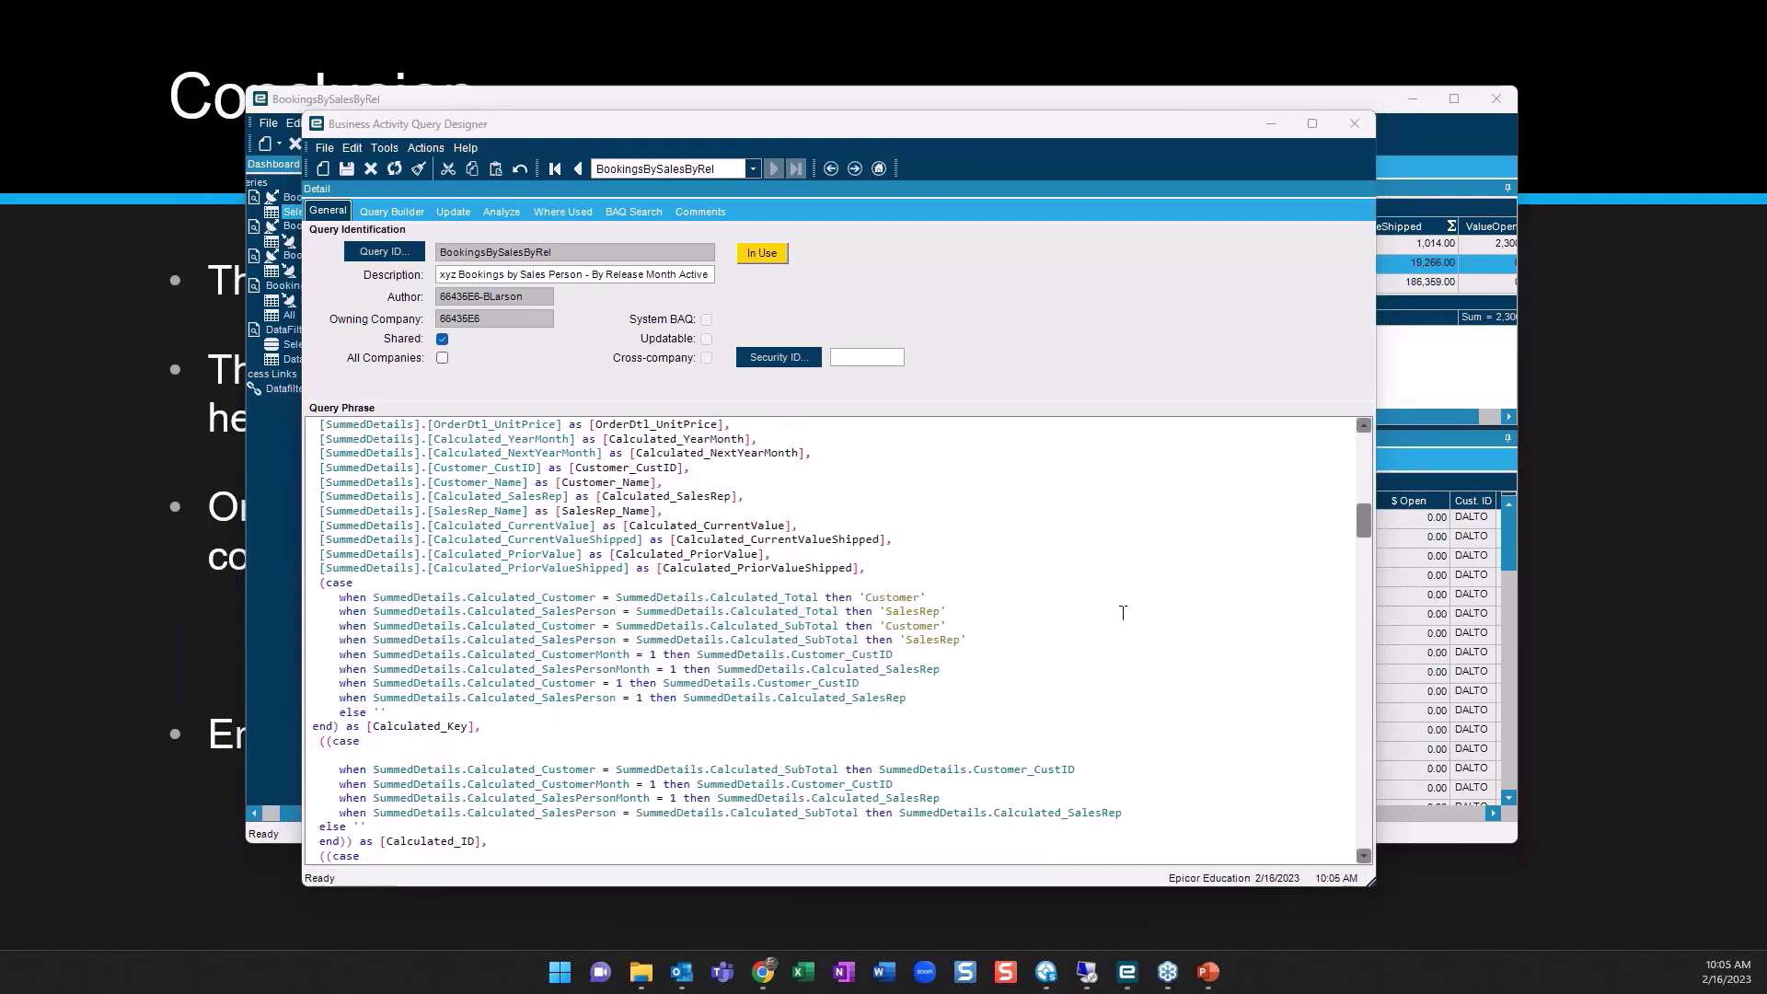
pyautogui.scroll(20, 1123, 612)
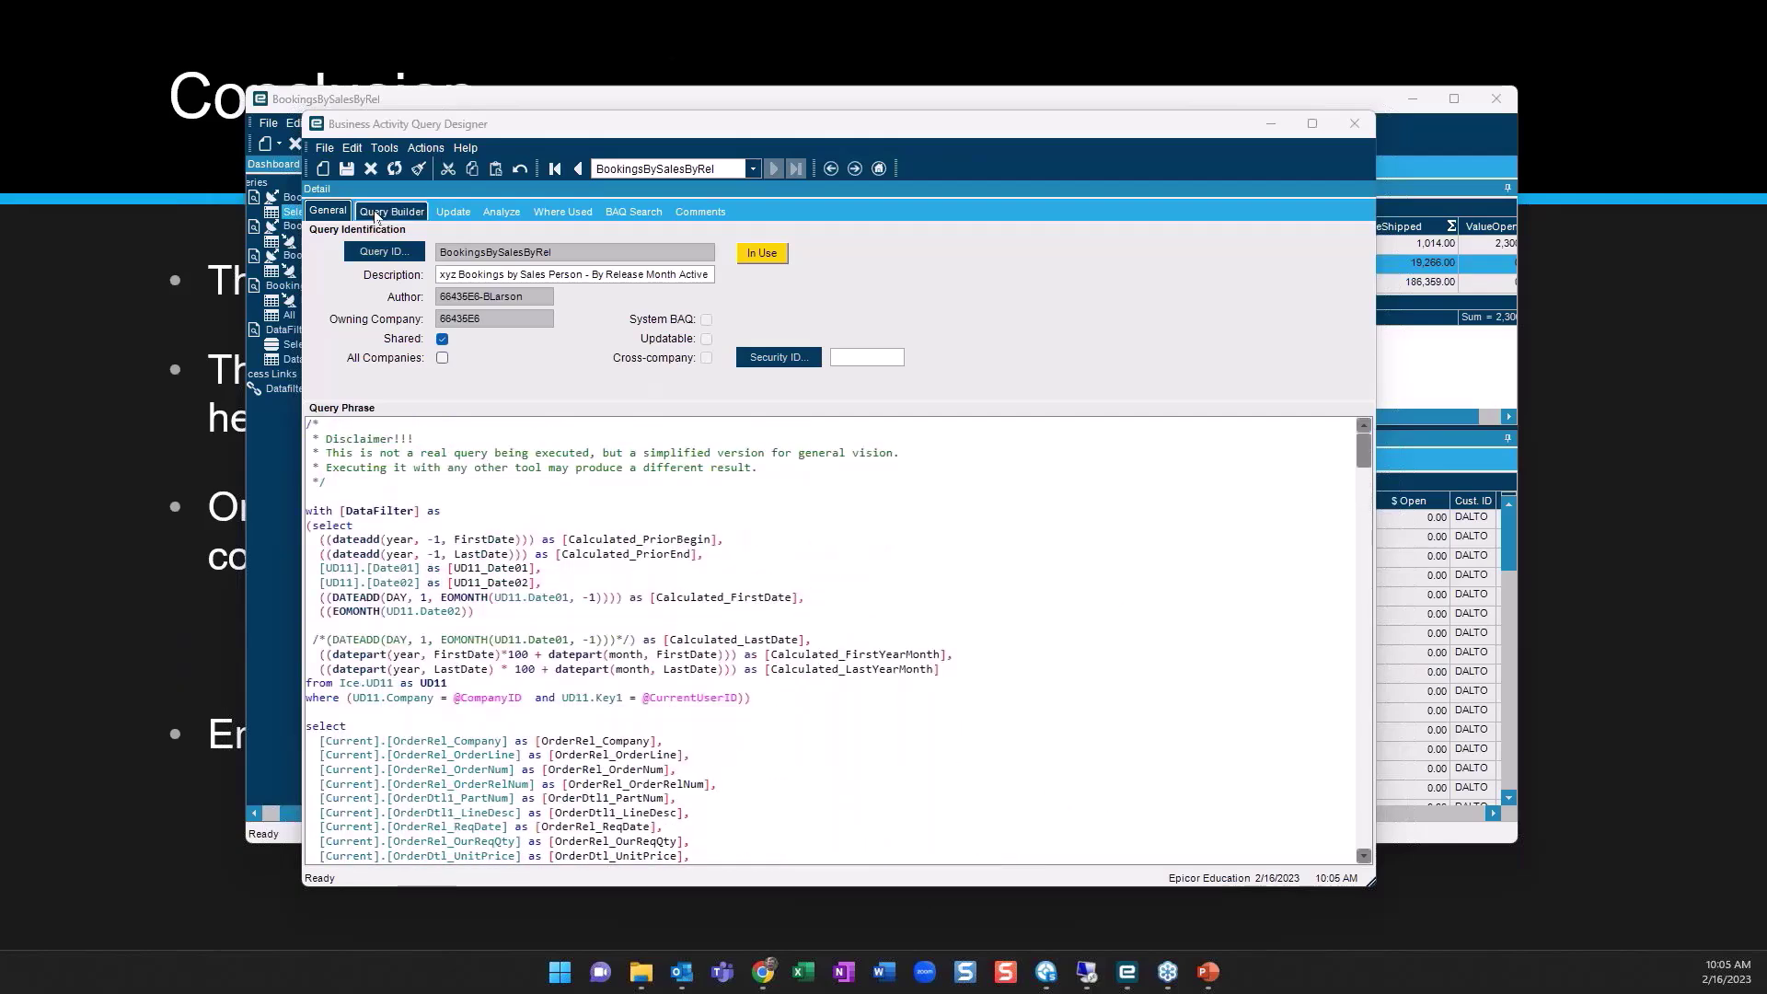
# Copy the BookingsBySalesByRel query to a new query with the ID xyz and bring the designer back to the front
pyautogui.click(386, 214)
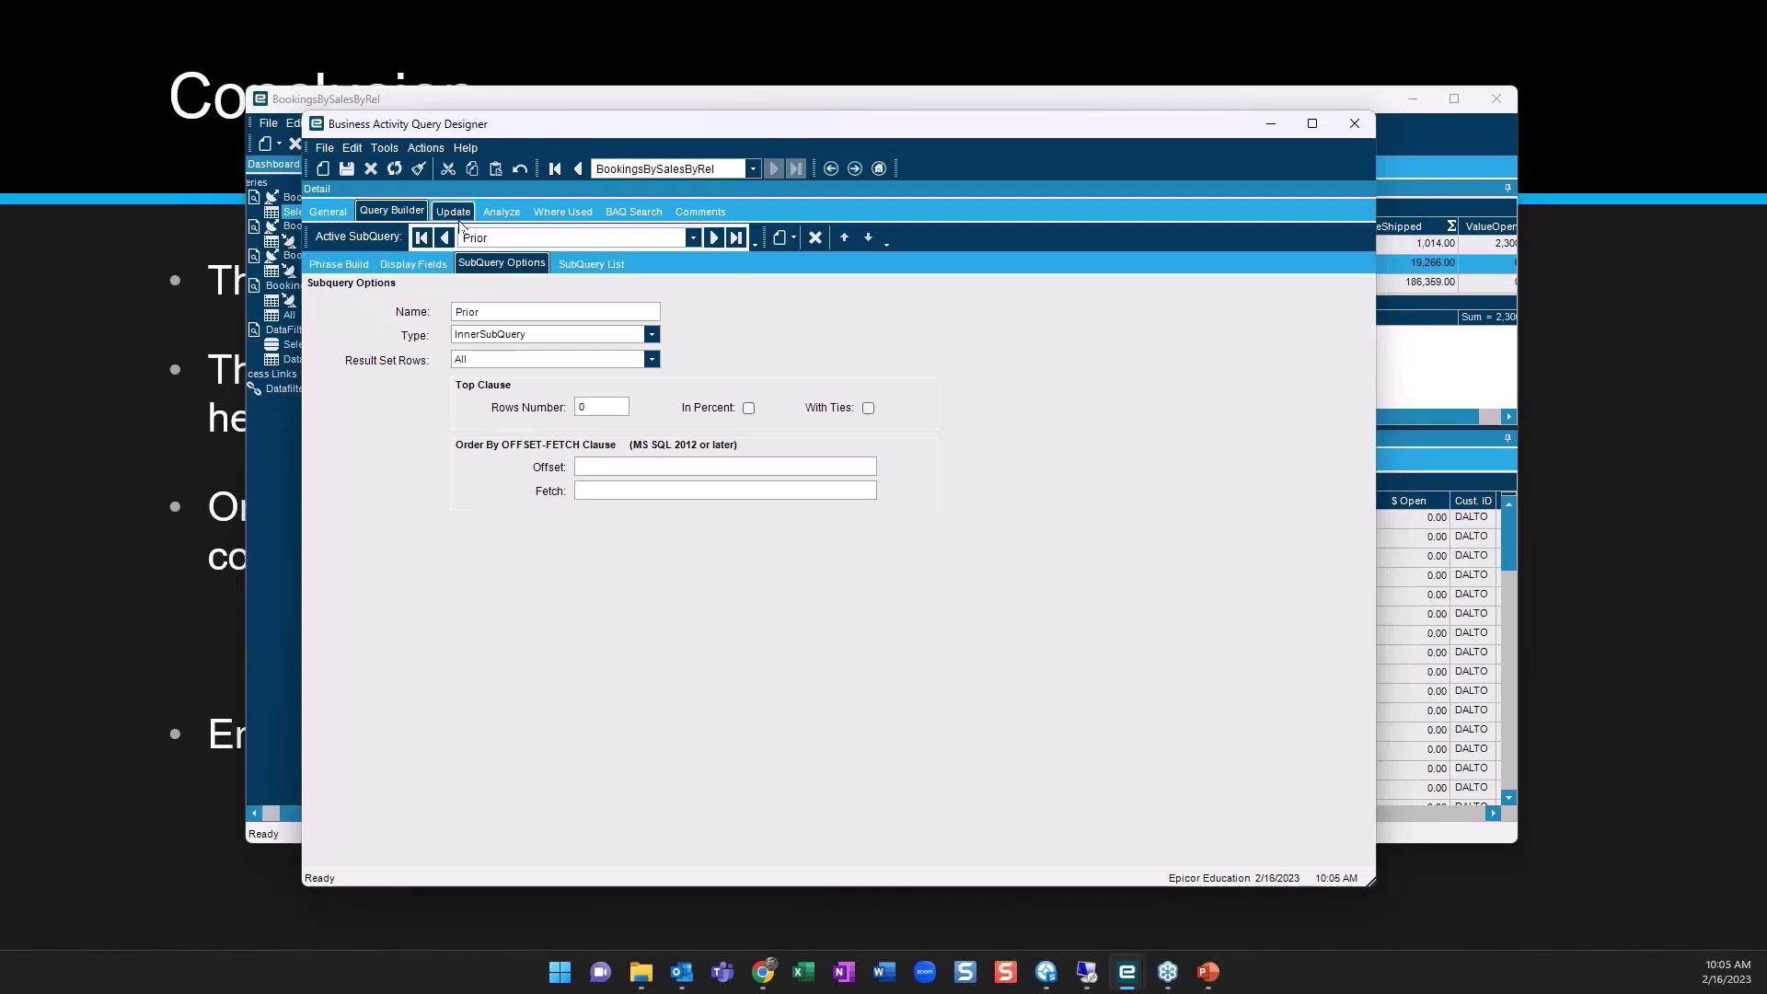
pyautogui.click(425, 147)
pyautogui.press('Escape')
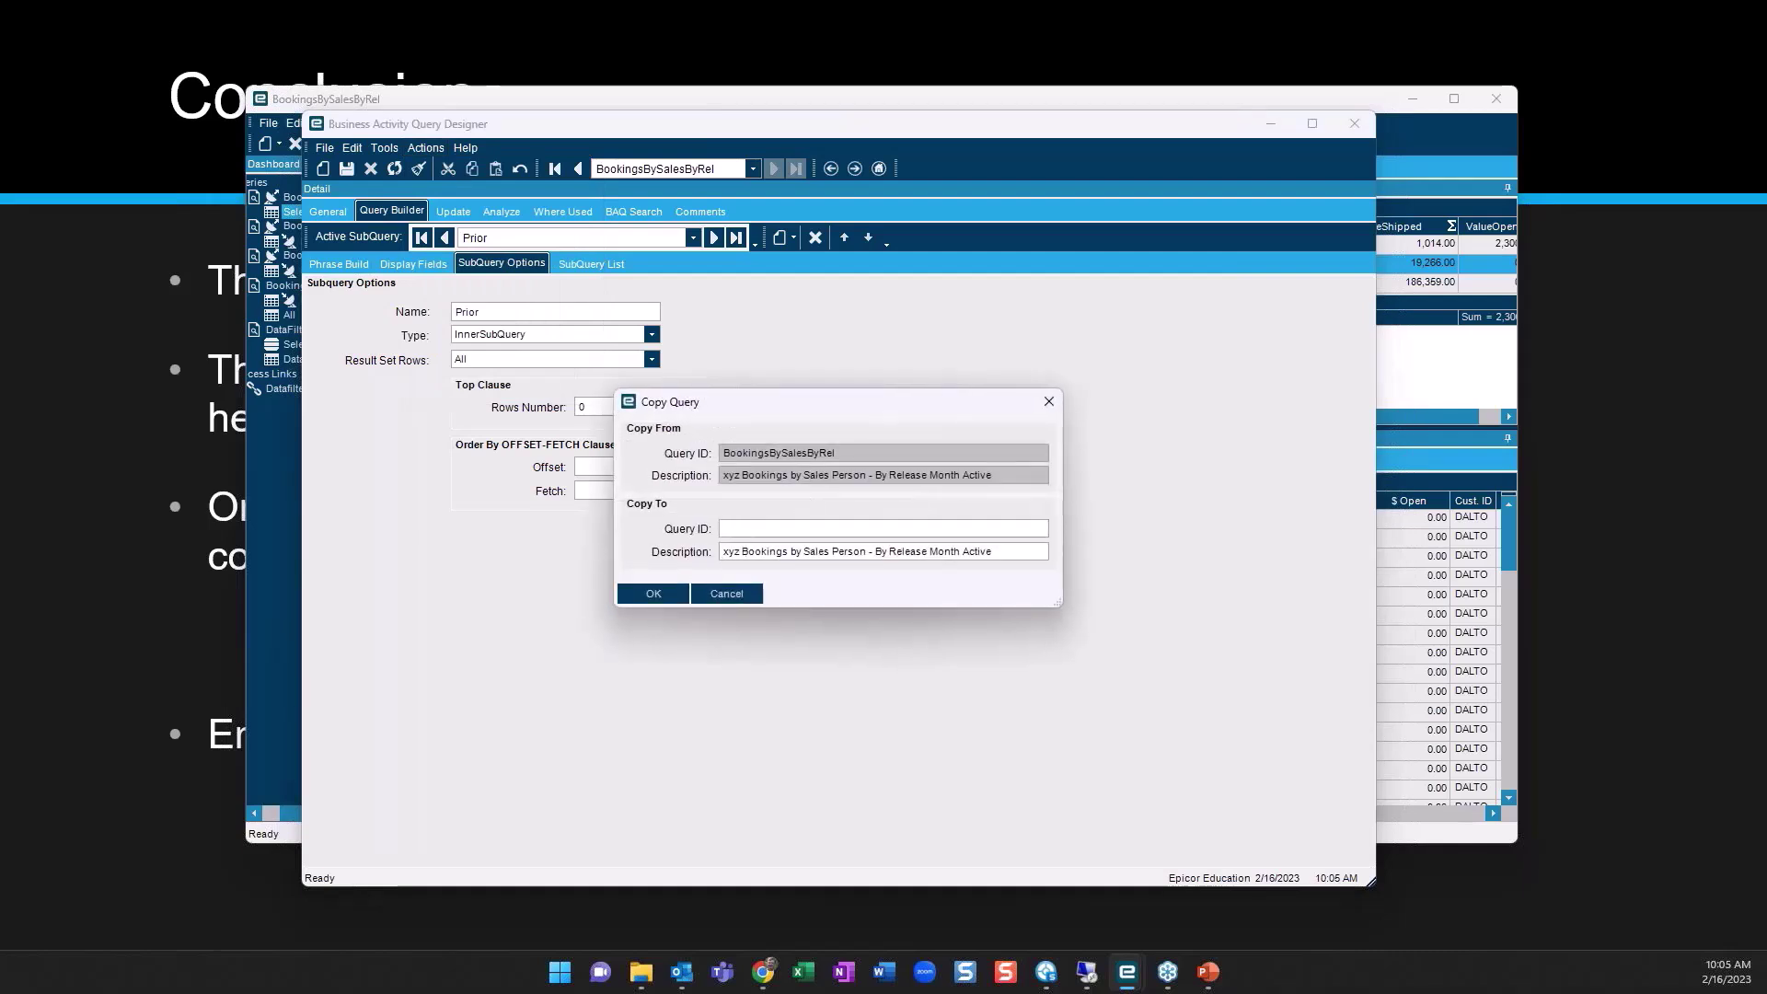
pyautogui.write('xyz')
pyautogui.press('Tab')
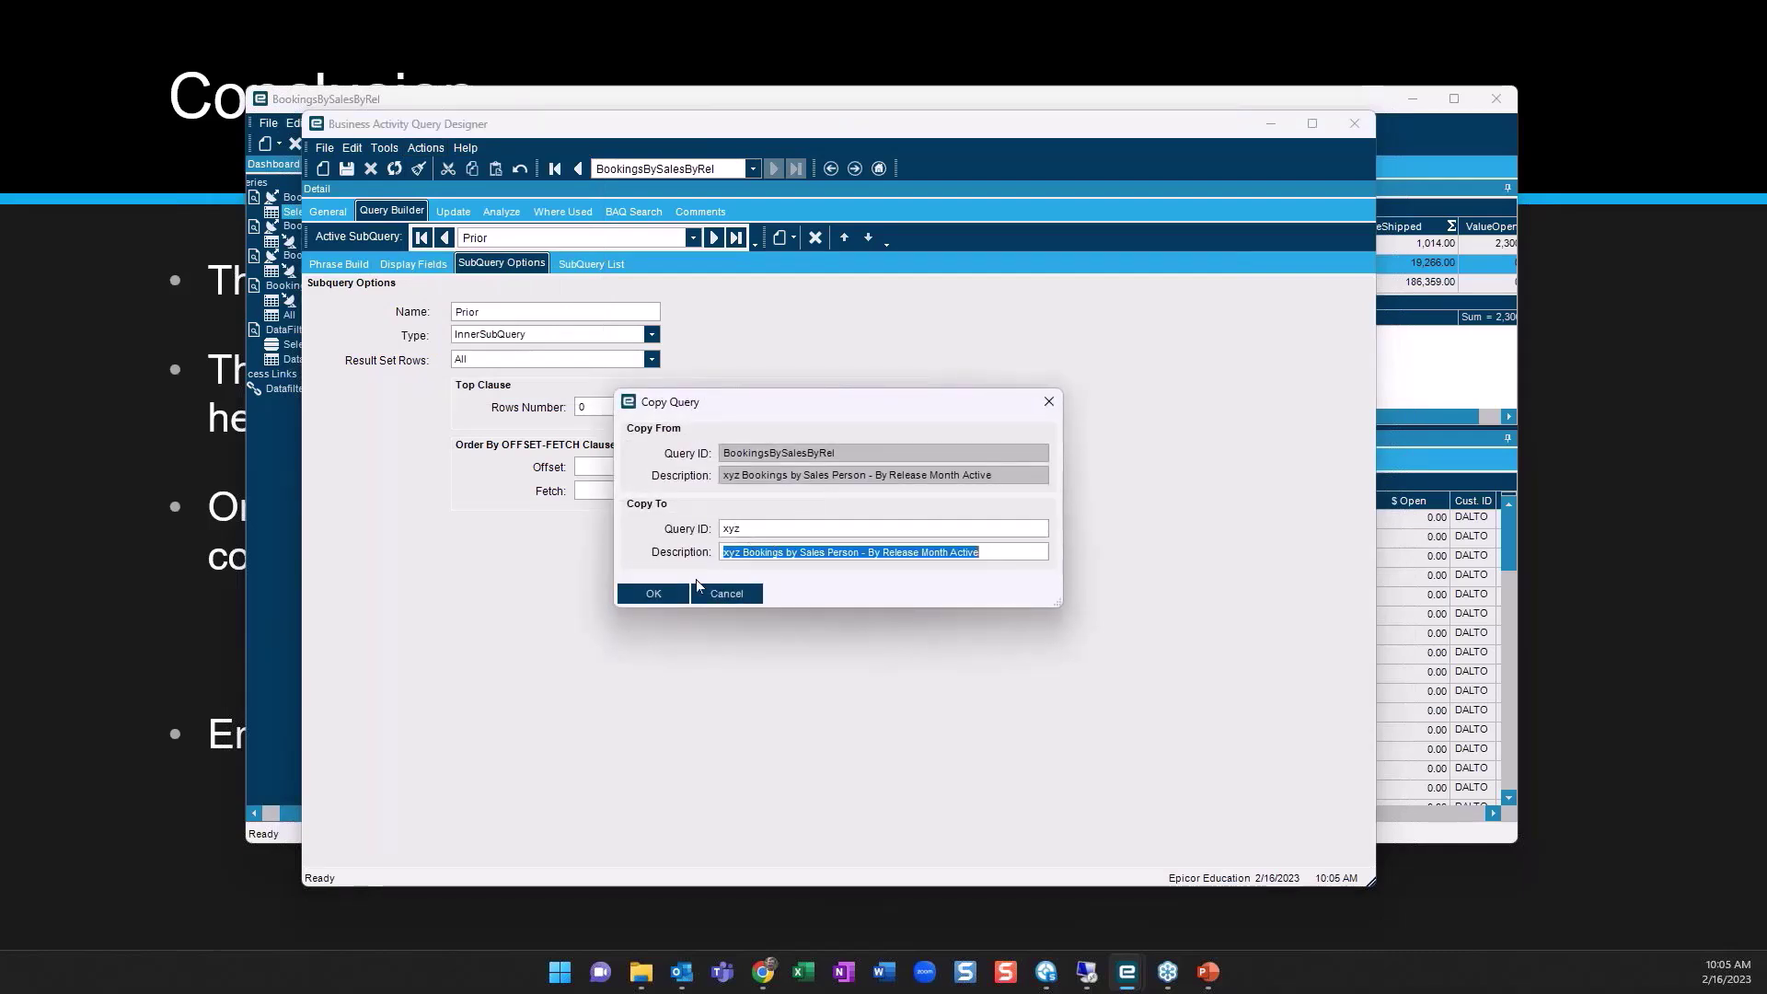
pyautogui.click(663, 595)
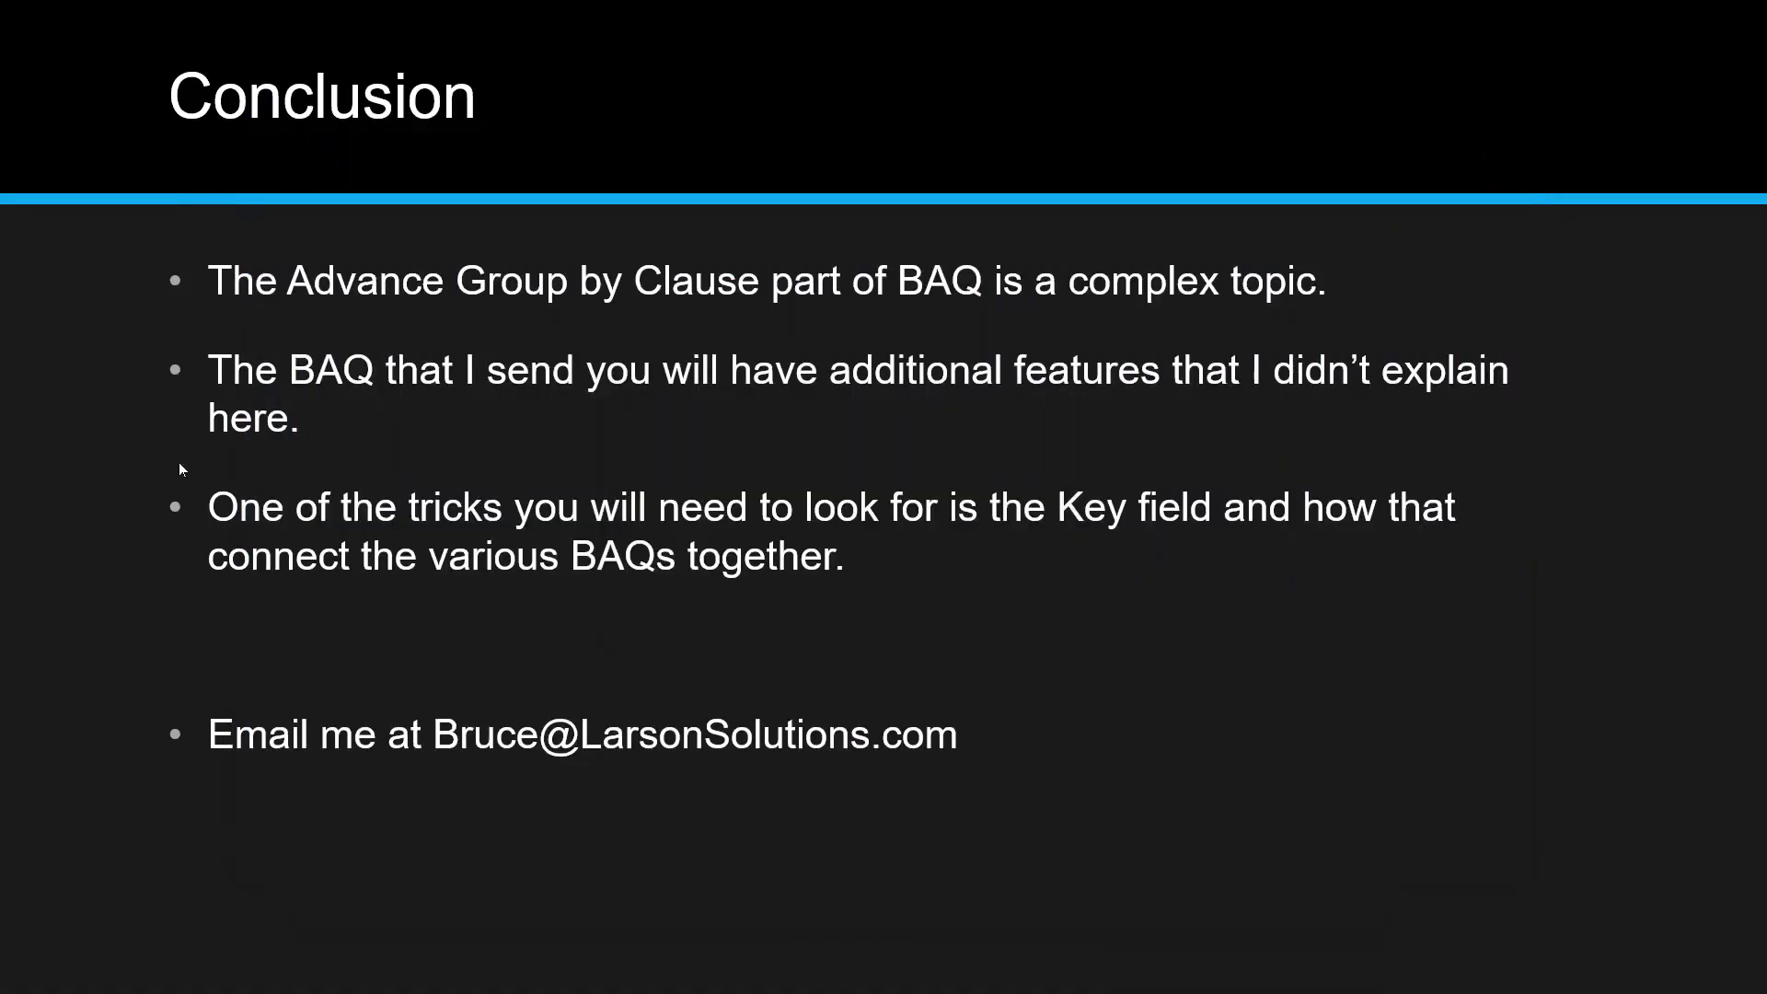
pyautogui.hotkey('alt', 'Tab')
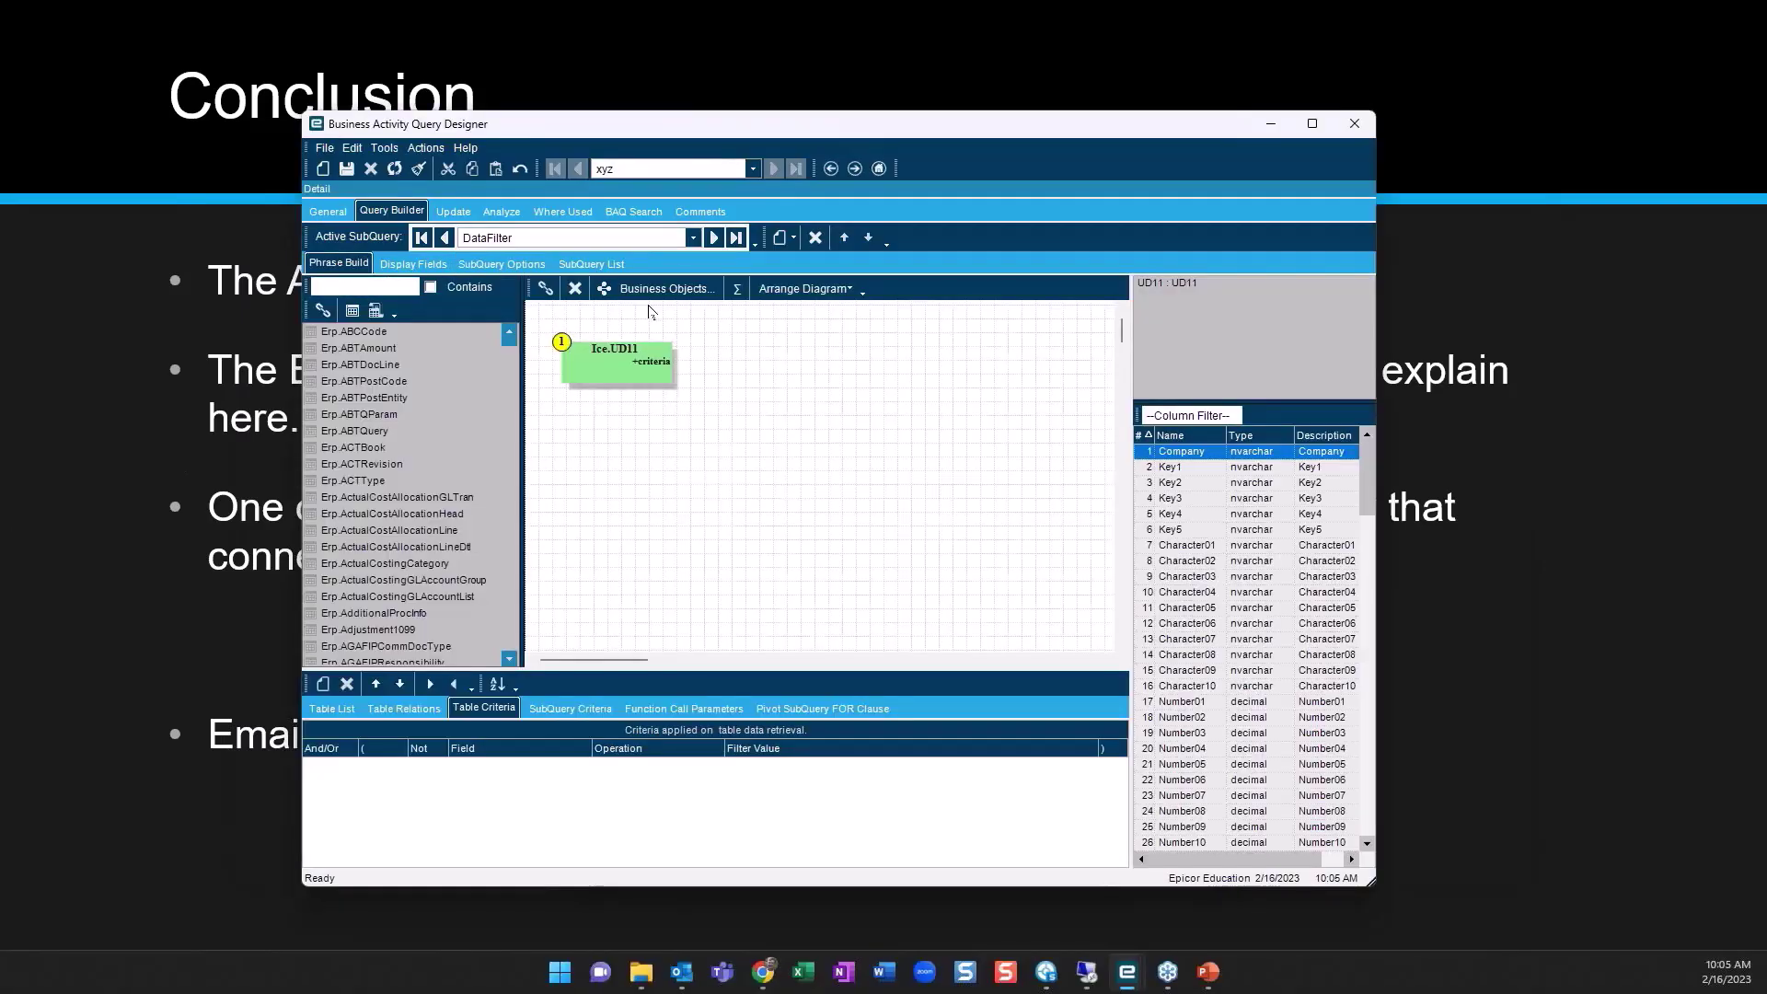
# Set the type of the Top subquery in the xyz query to InnerSubQuery
pyautogui.click(591, 263)
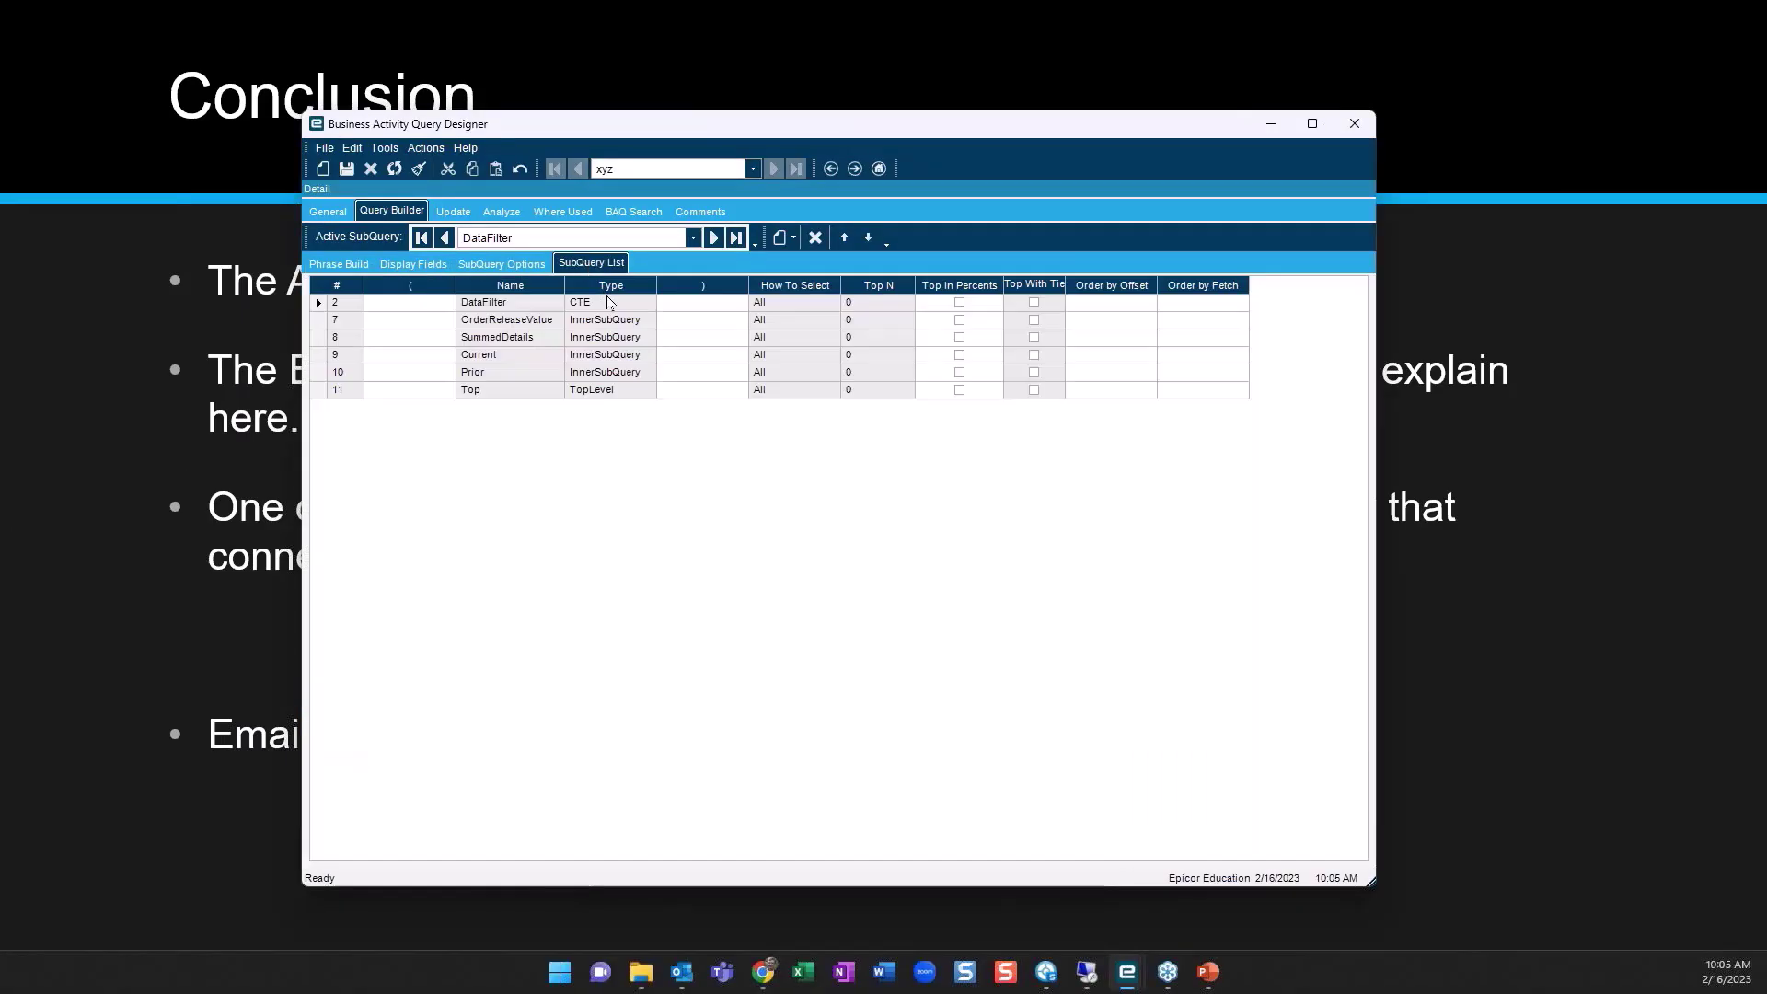
pyautogui.click(319, 390)
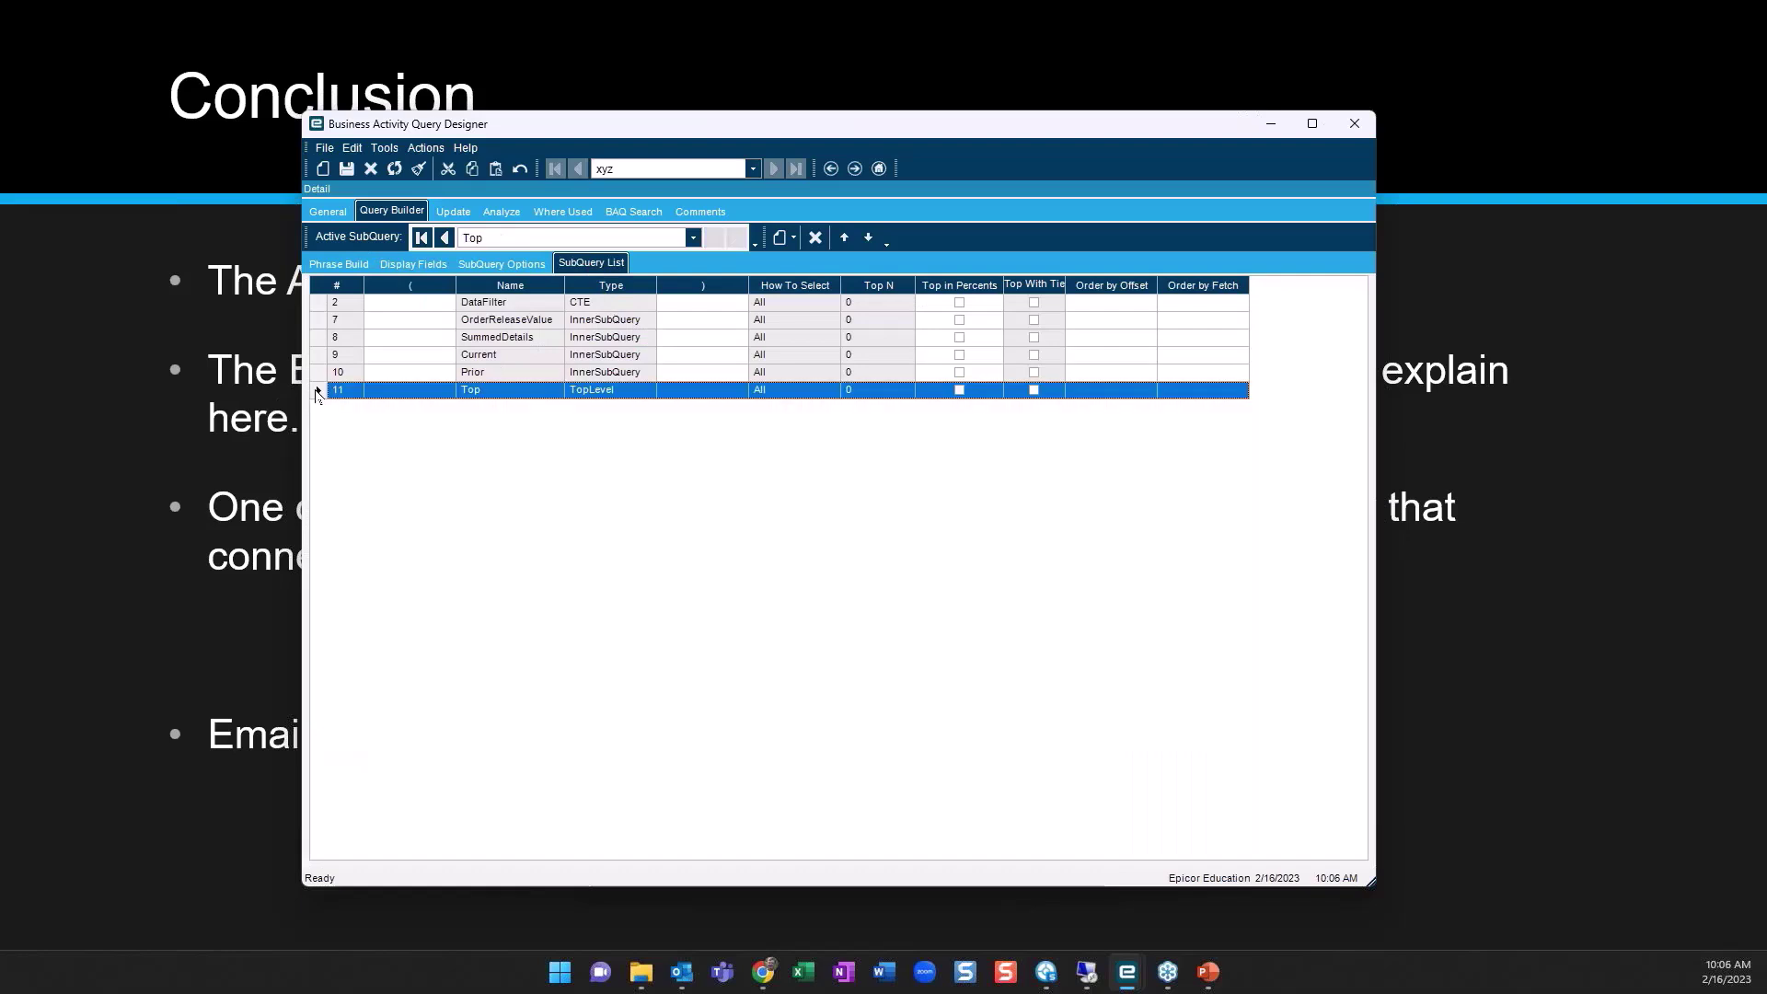
pyautogui.click(537, 266)
pyautogui.click(651, 335)
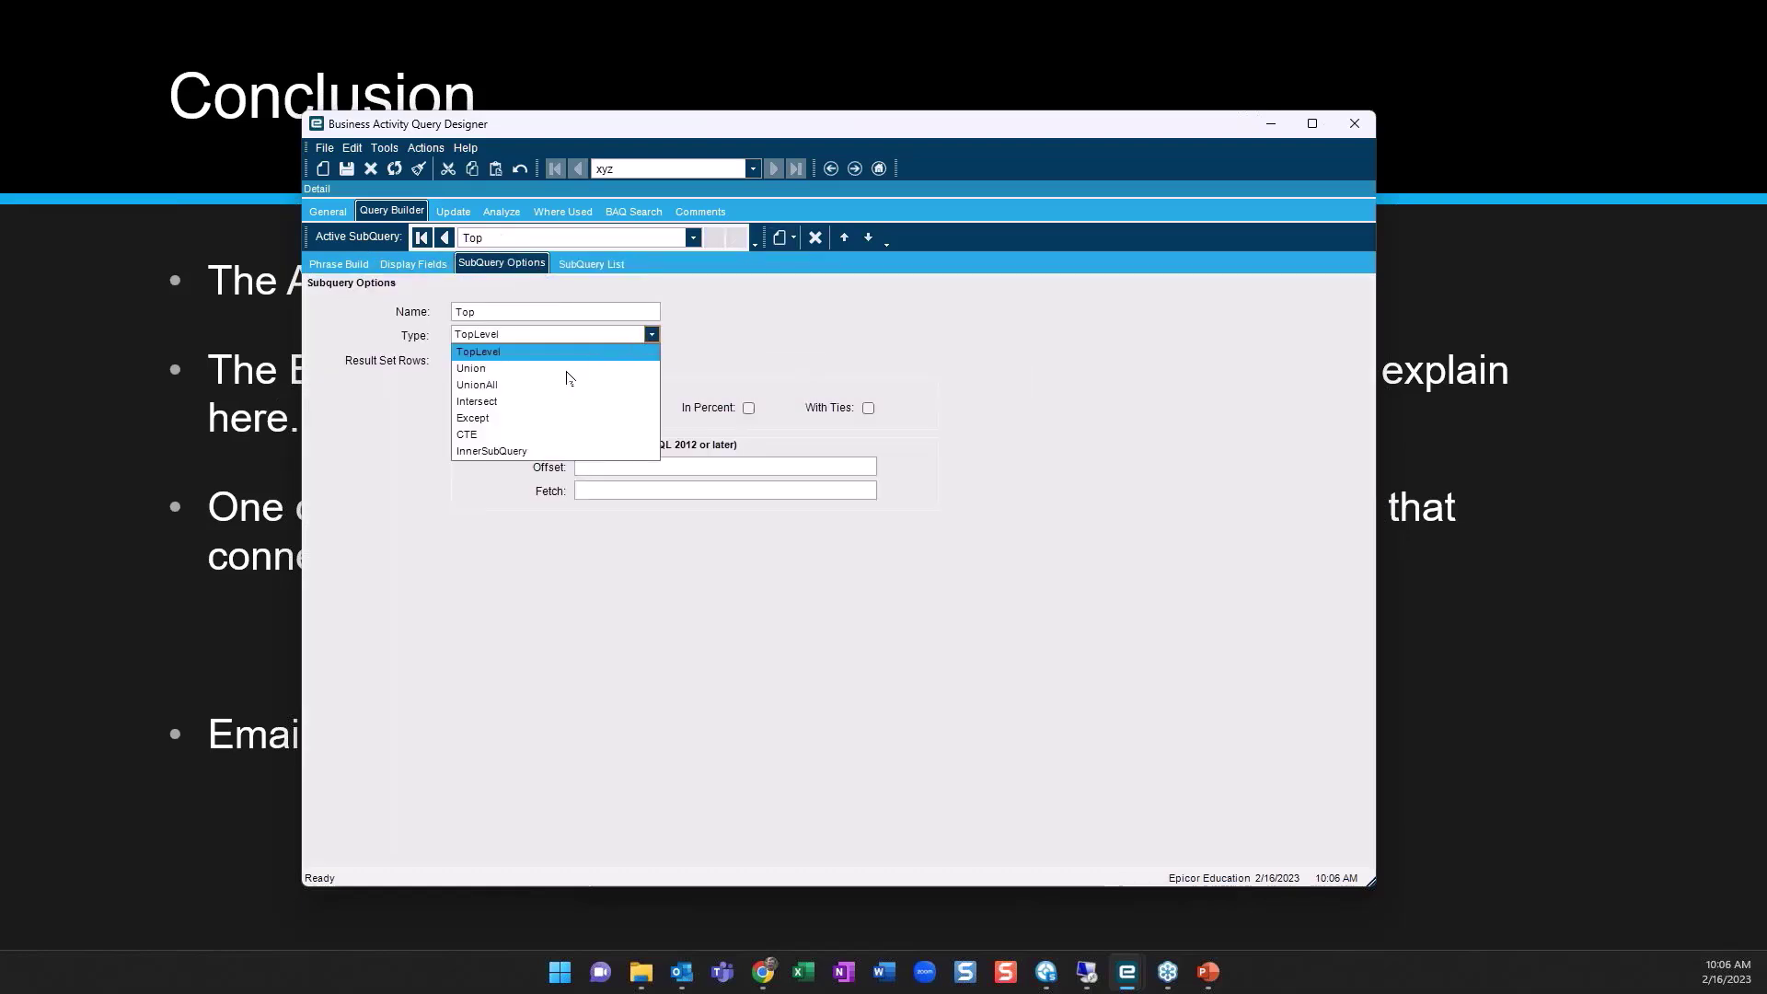
pyautogui.click(541, 456)
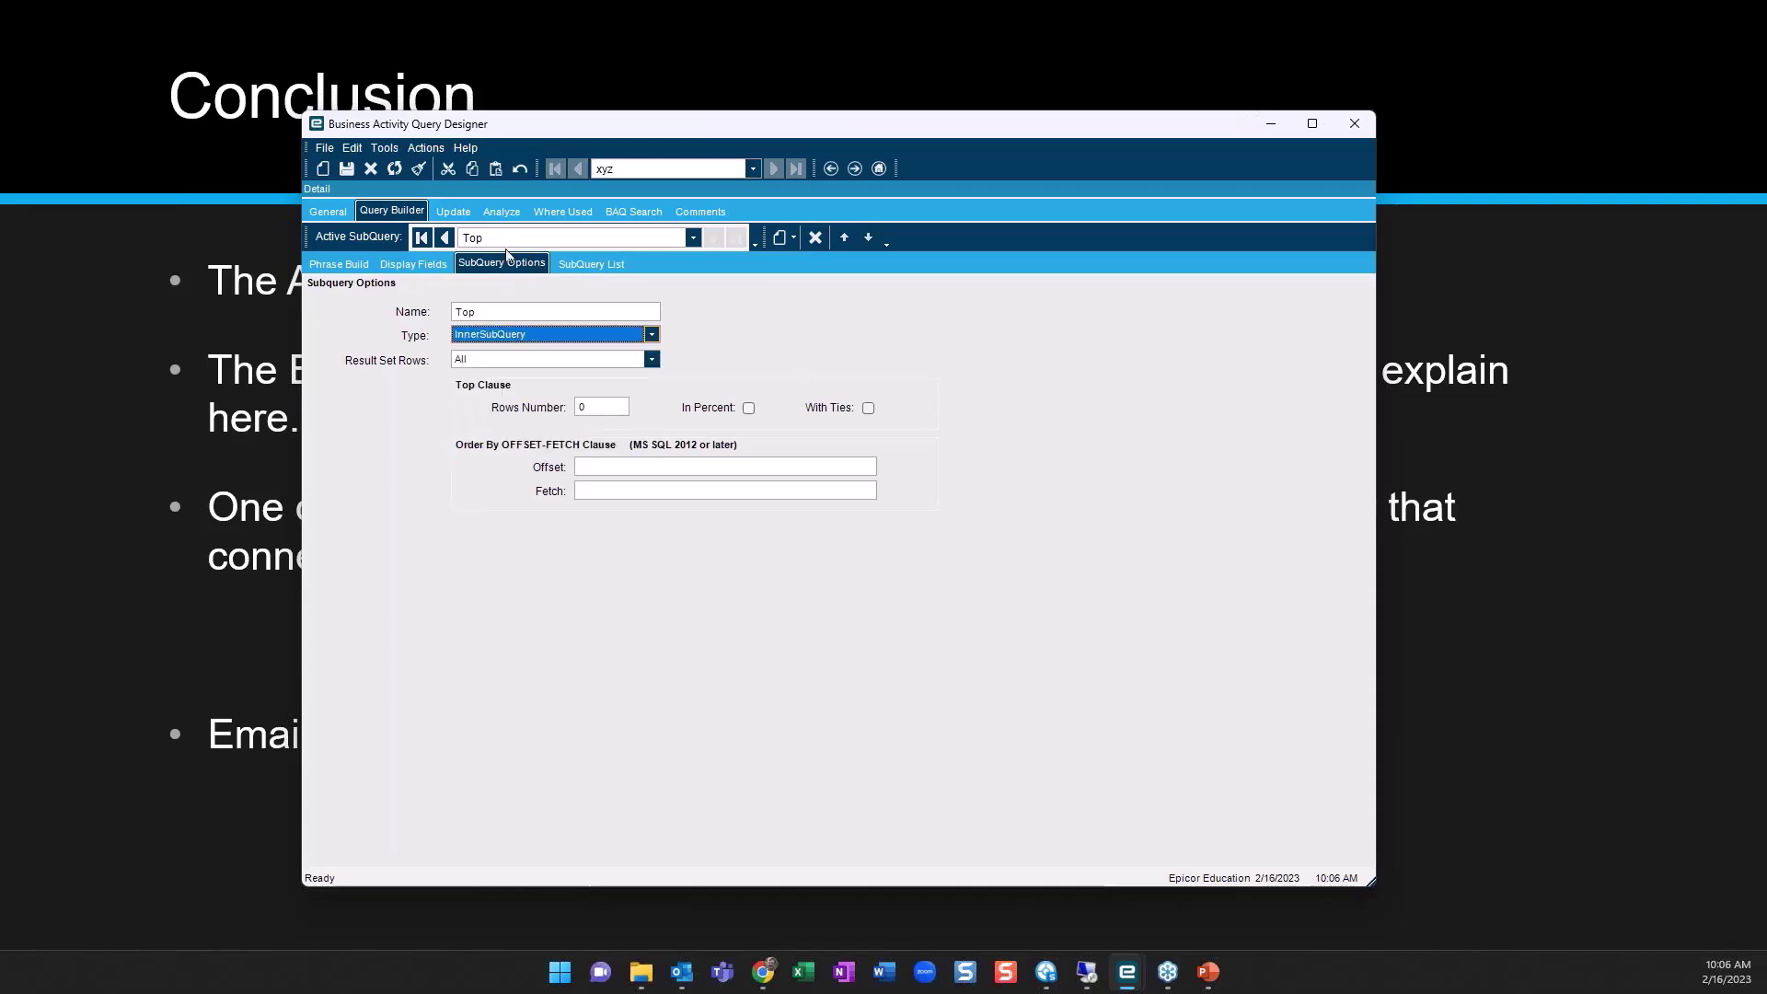
# Set the type of the SummedDetails subquery to TopLevel and display its table diagram
pyautogui.click(445, 237)
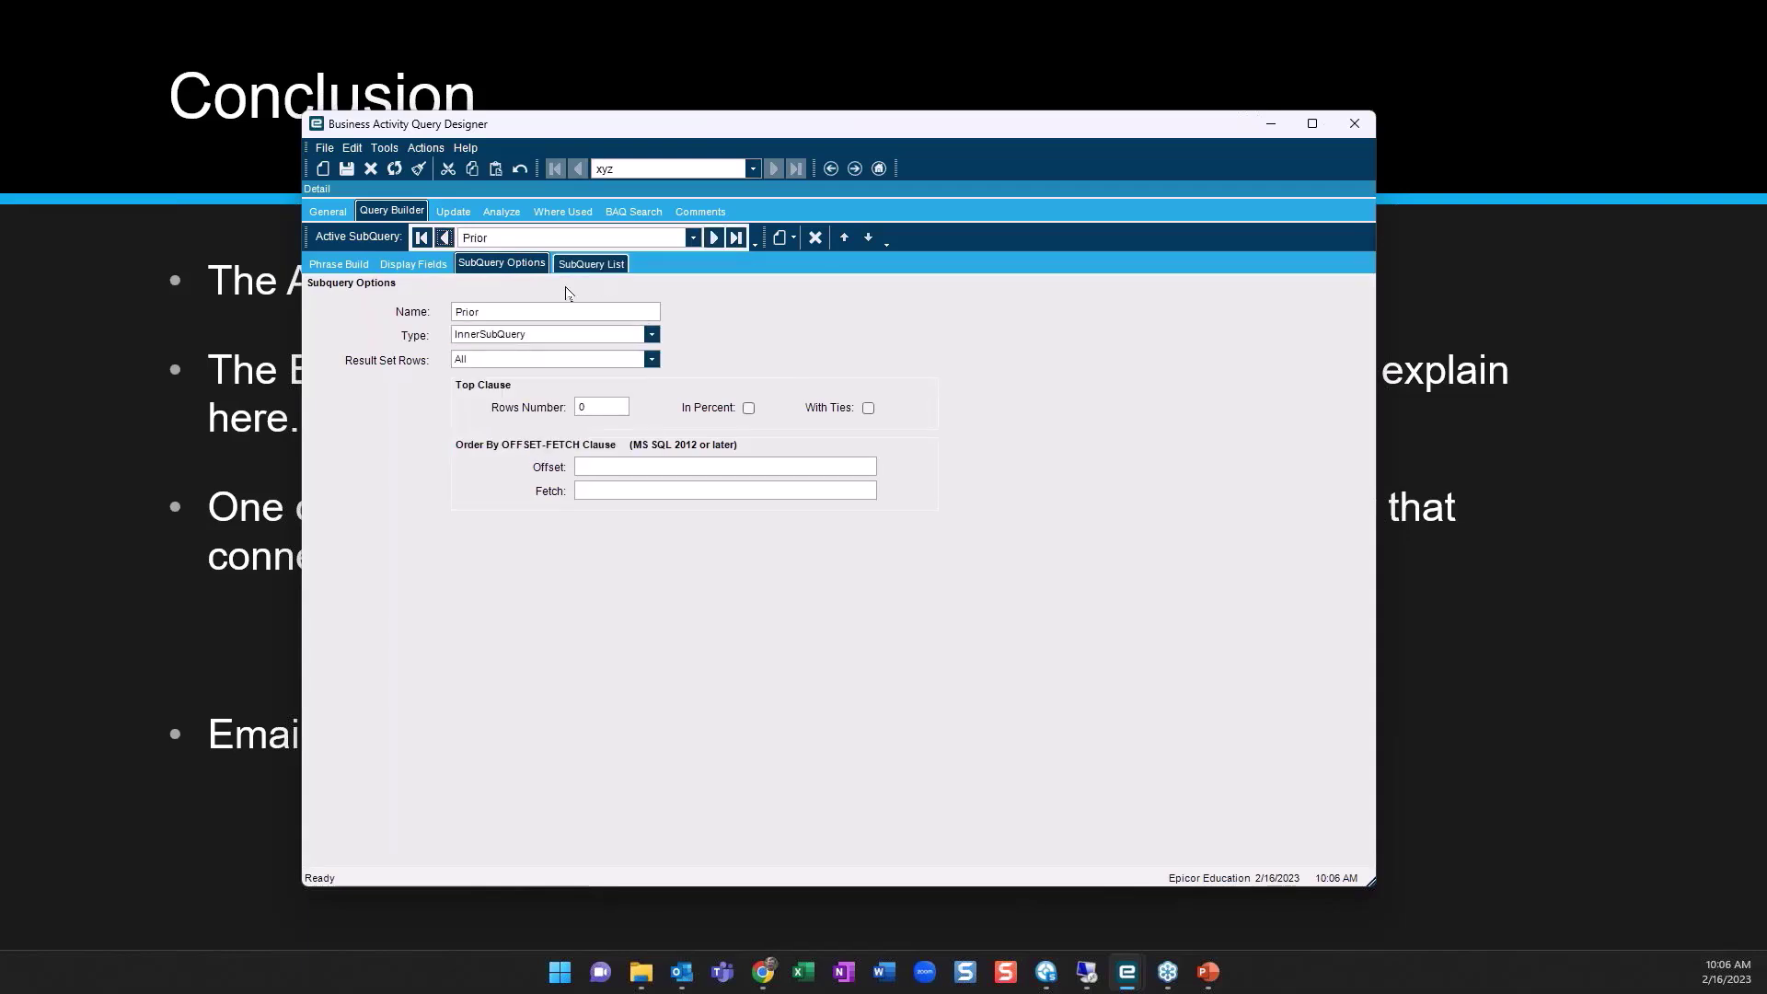
pyautogui.click(444, 238)
pyautogui.click(444, 238)
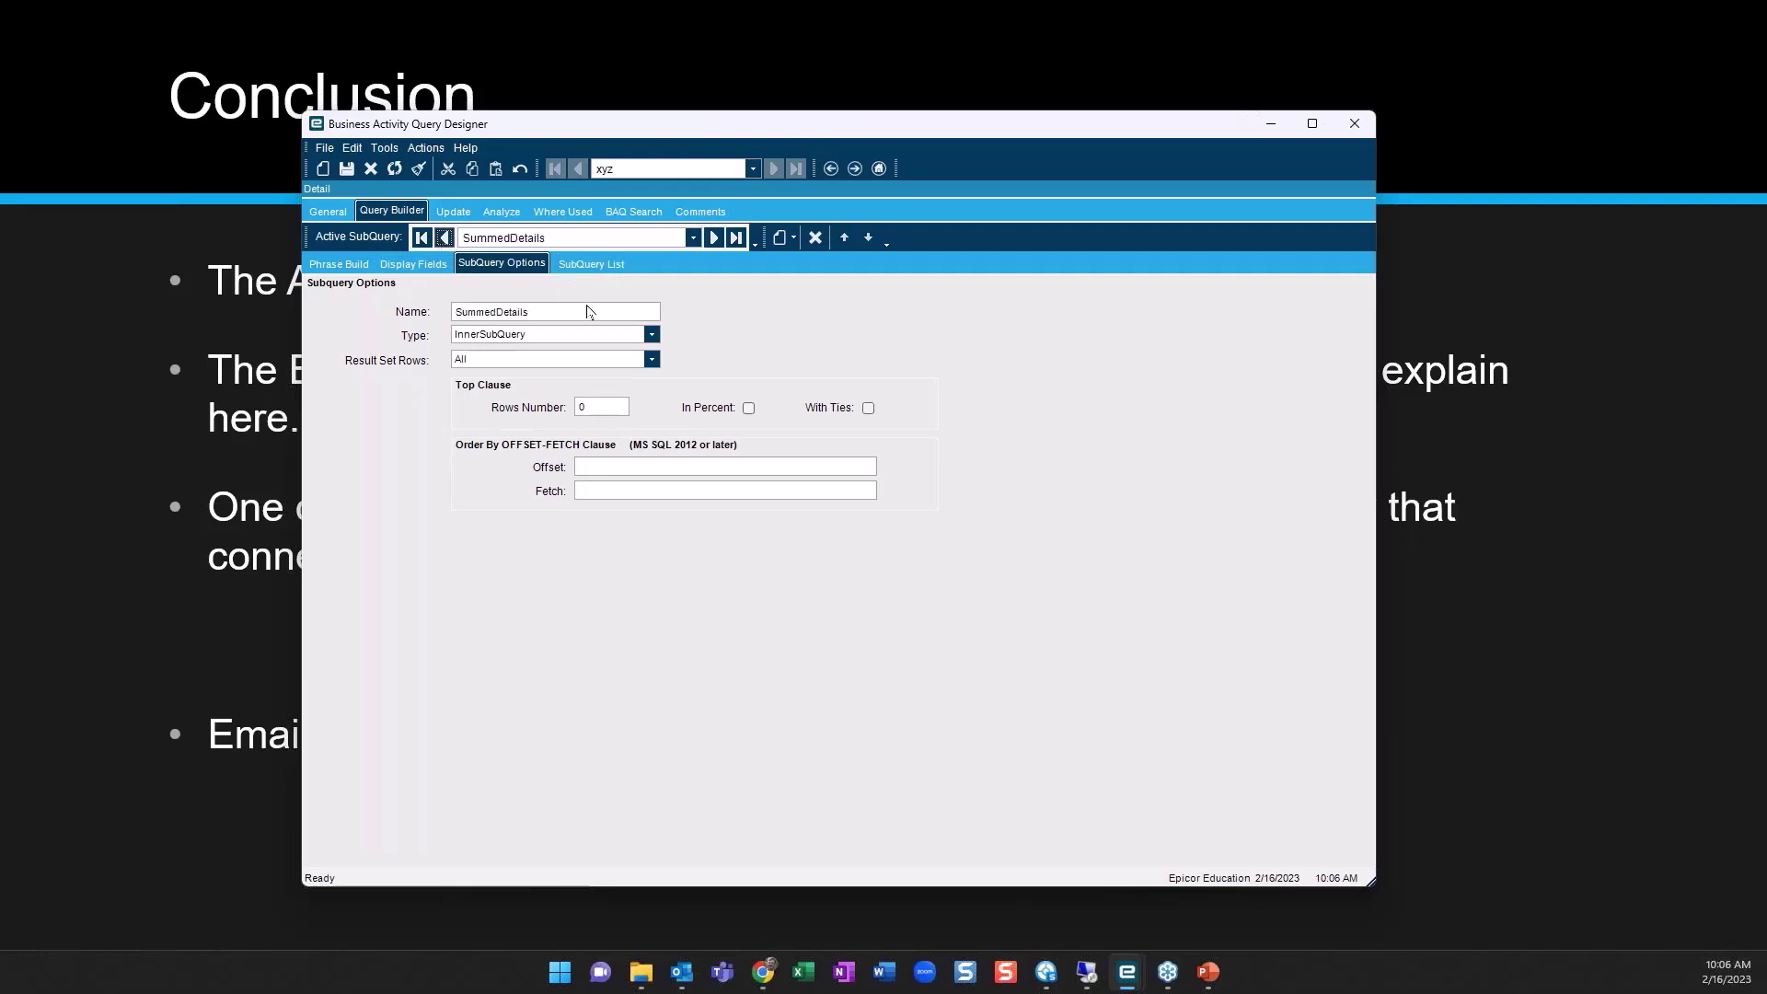
pyautogui.click(650, 334)
pyautogui.click(501, 334)
pyautogui.click(349, 265)
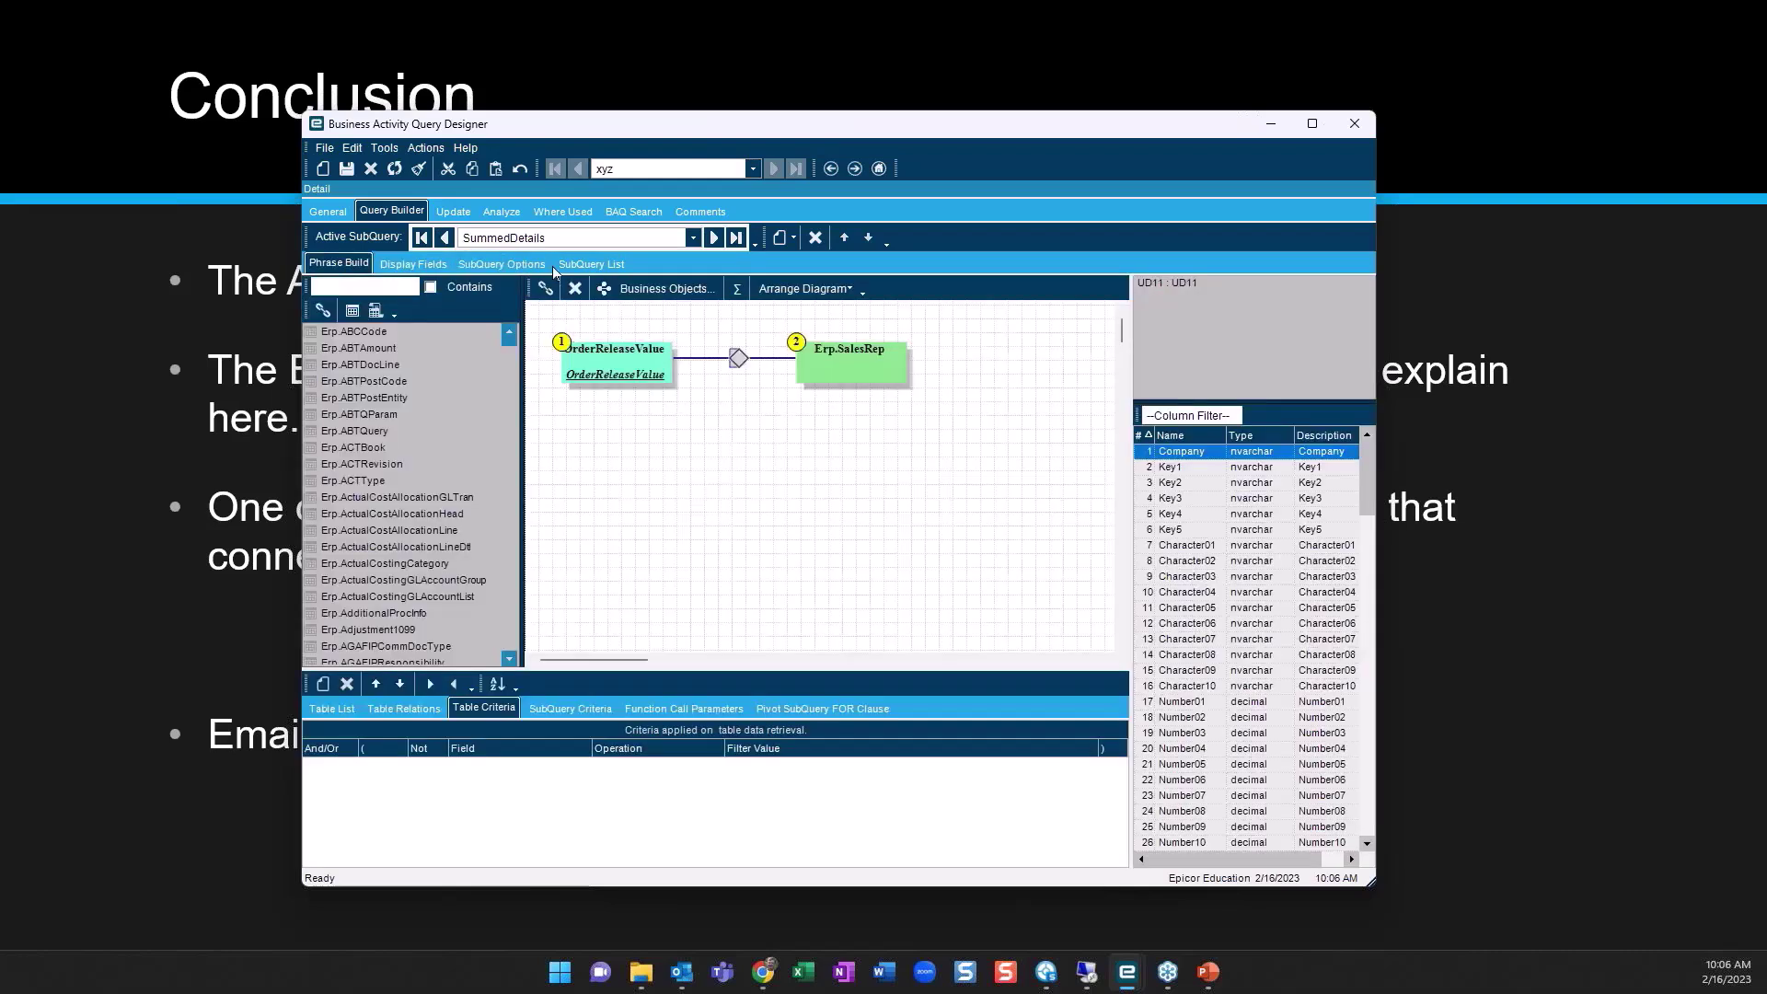
# Test and analyze the xyz query, read the execution messages, and return to the SummedDetails diagram
pyautogui.click(497, 212)
pyautogui.click(398, 852)
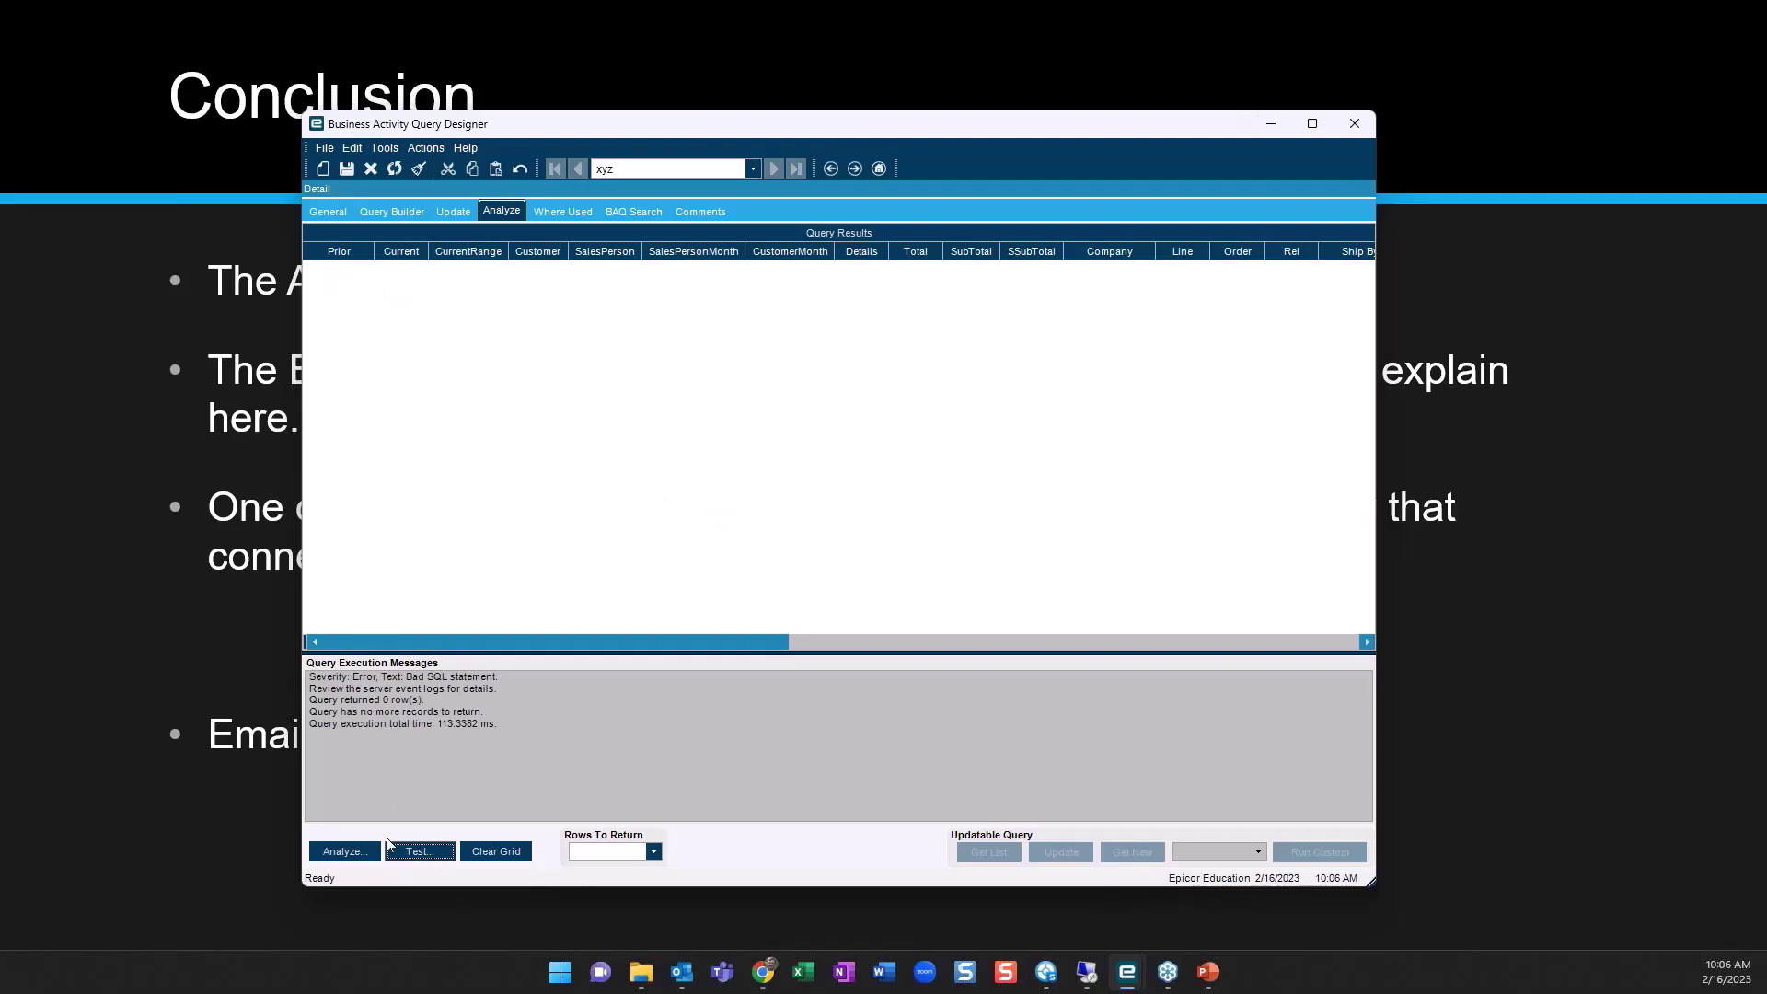
pyautogui.click(345, 851)
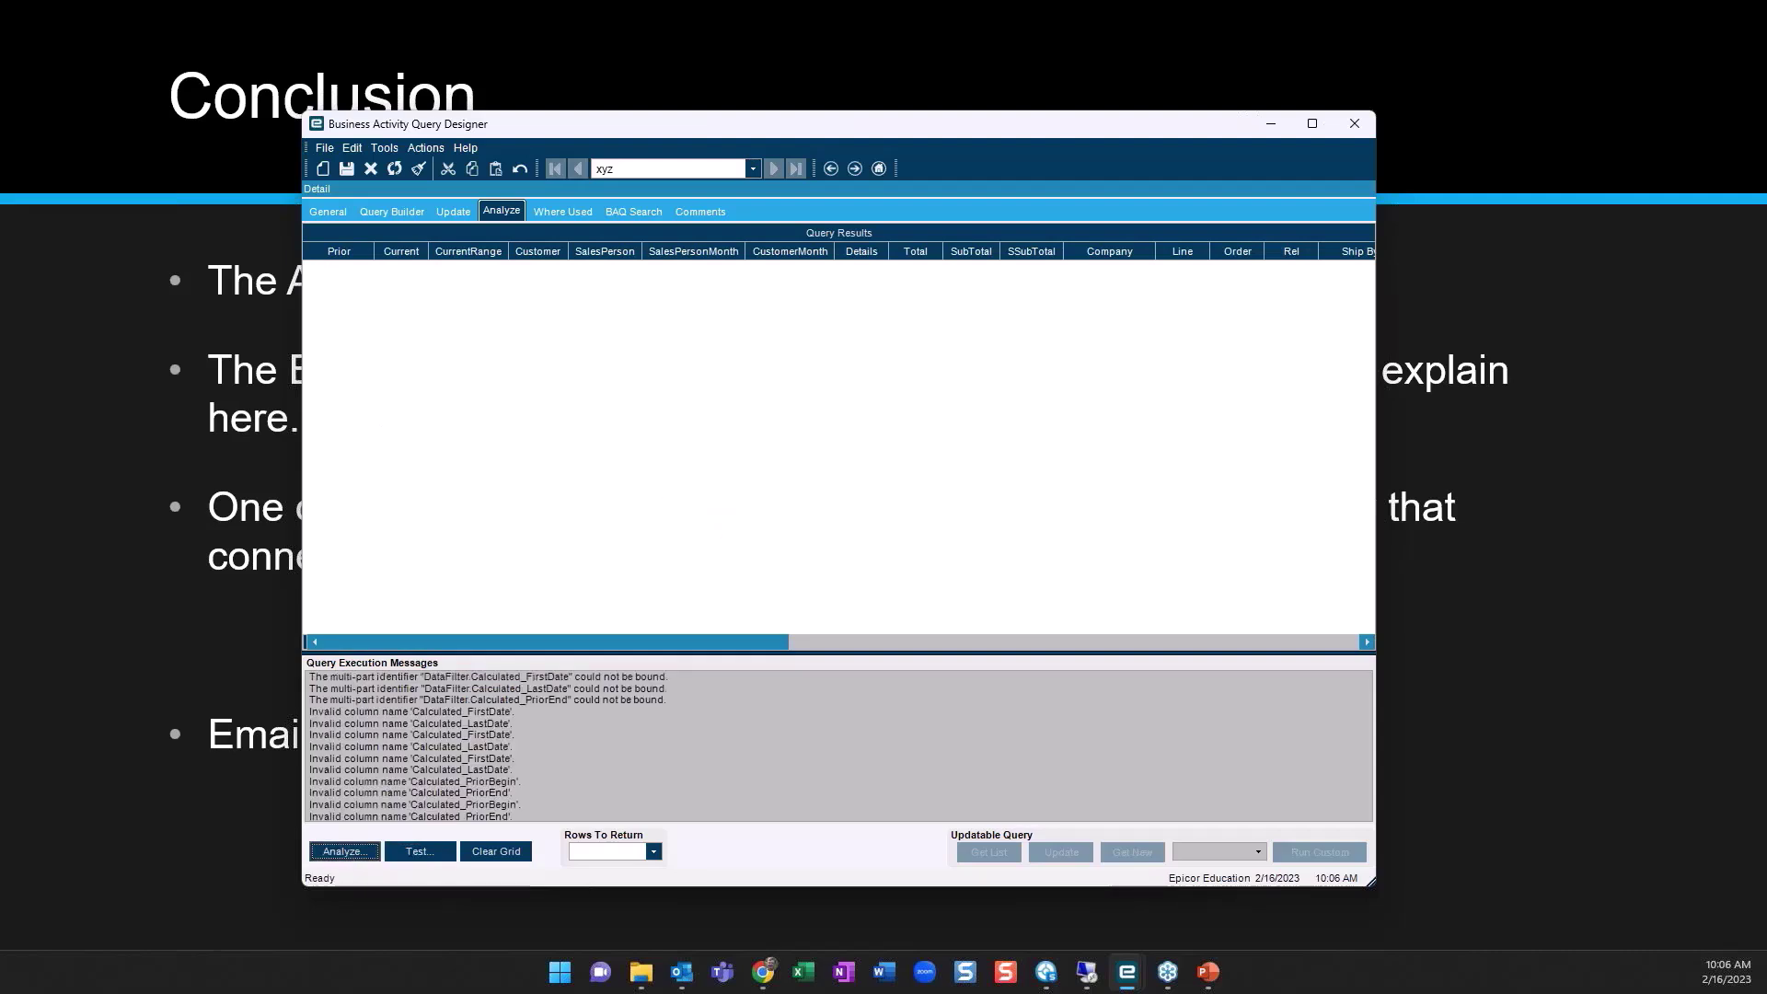
pyautogui.click(372, 212)
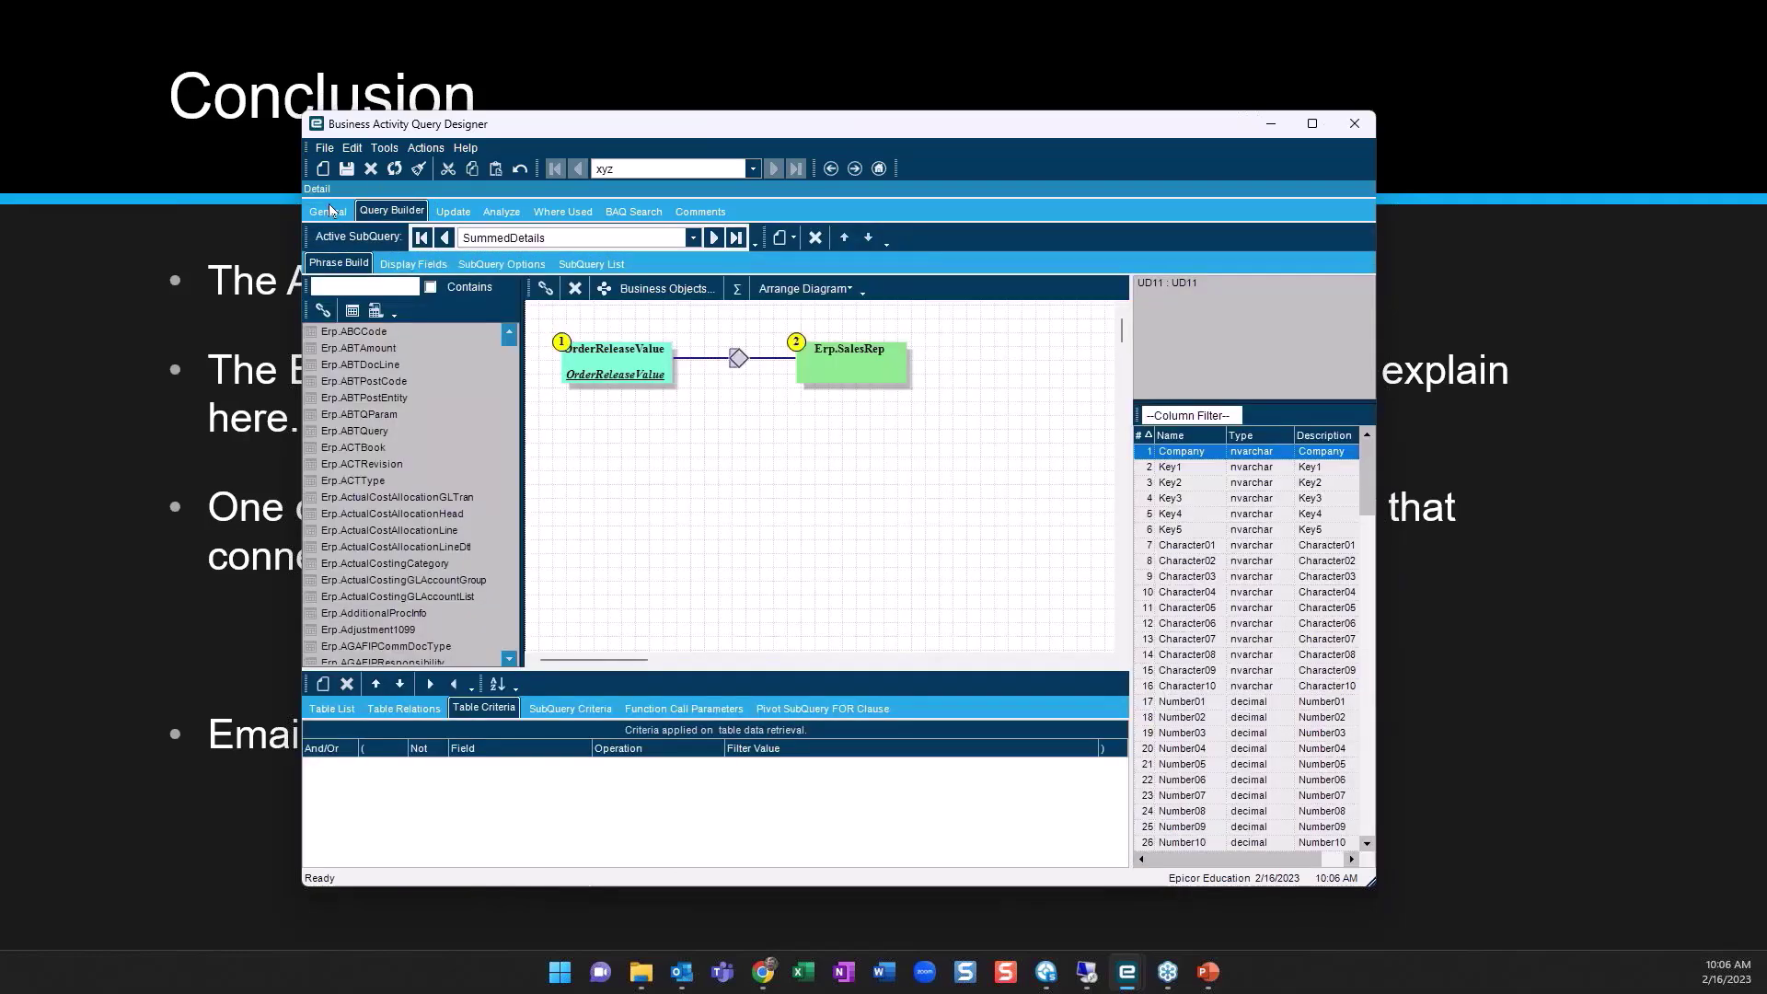
# Mark the xyz query as shared and review the UD11 table criteria and display fields of its DataFilter subquery
pyautogui.click(330, 211)
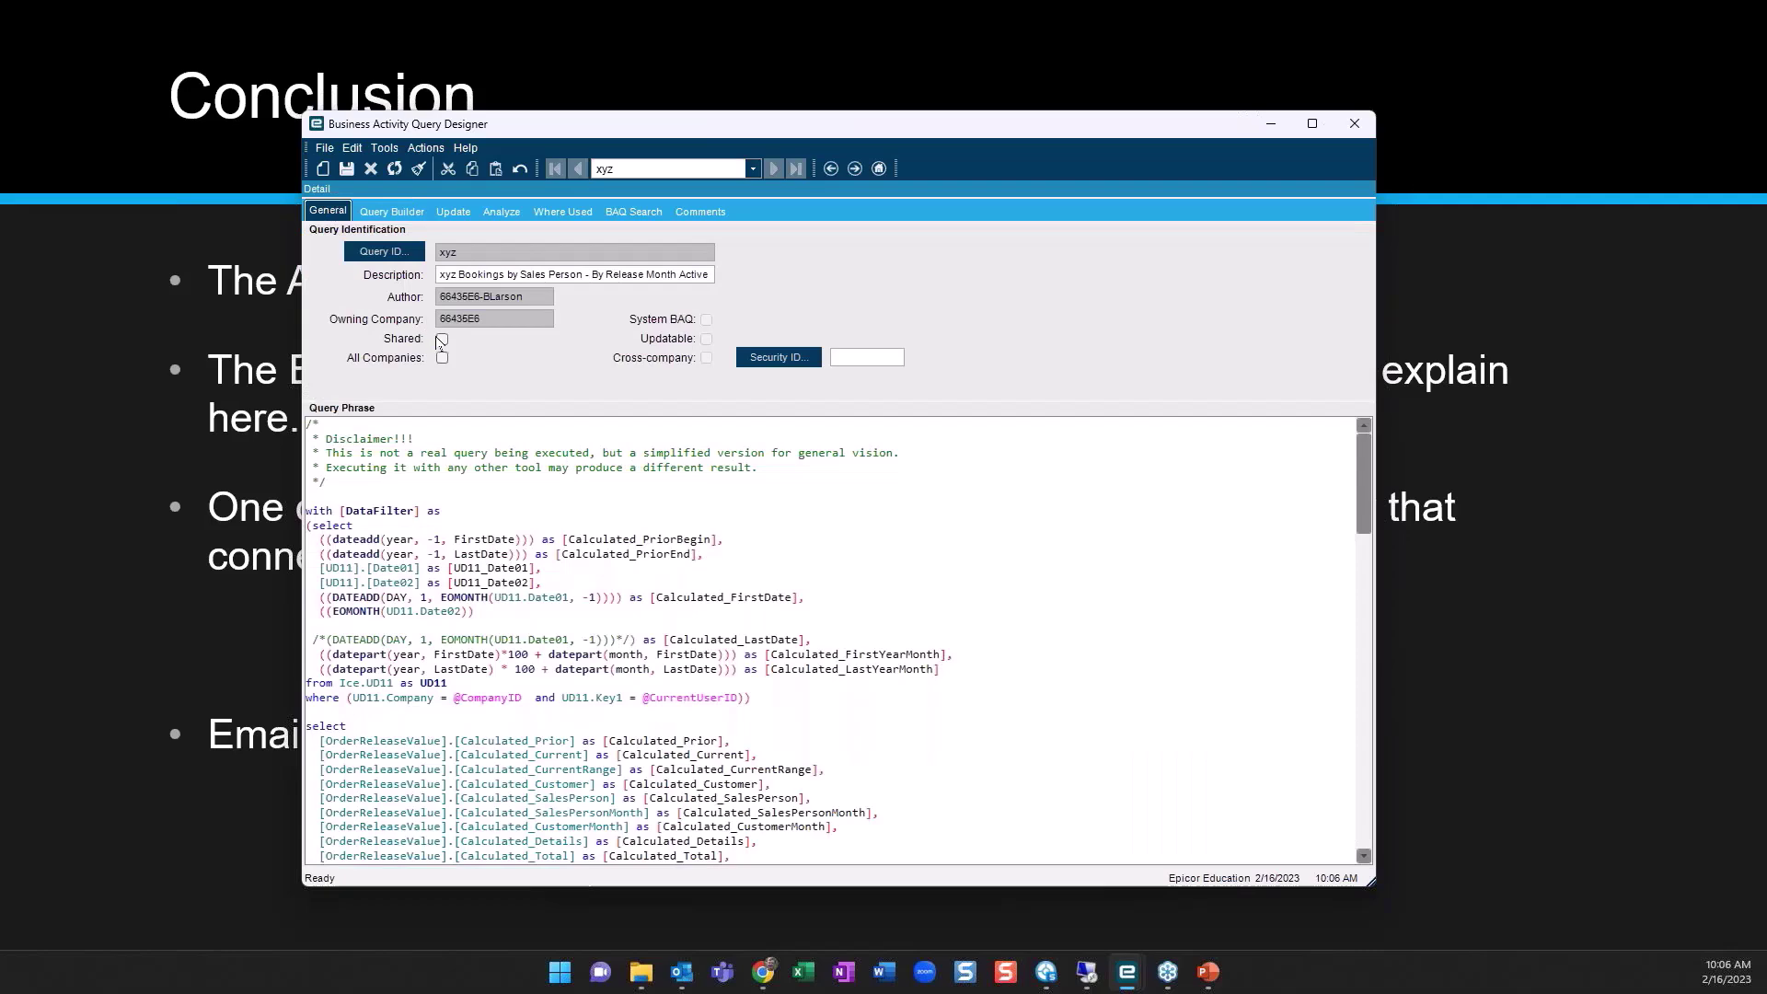
pyautogui.click(406, 212)
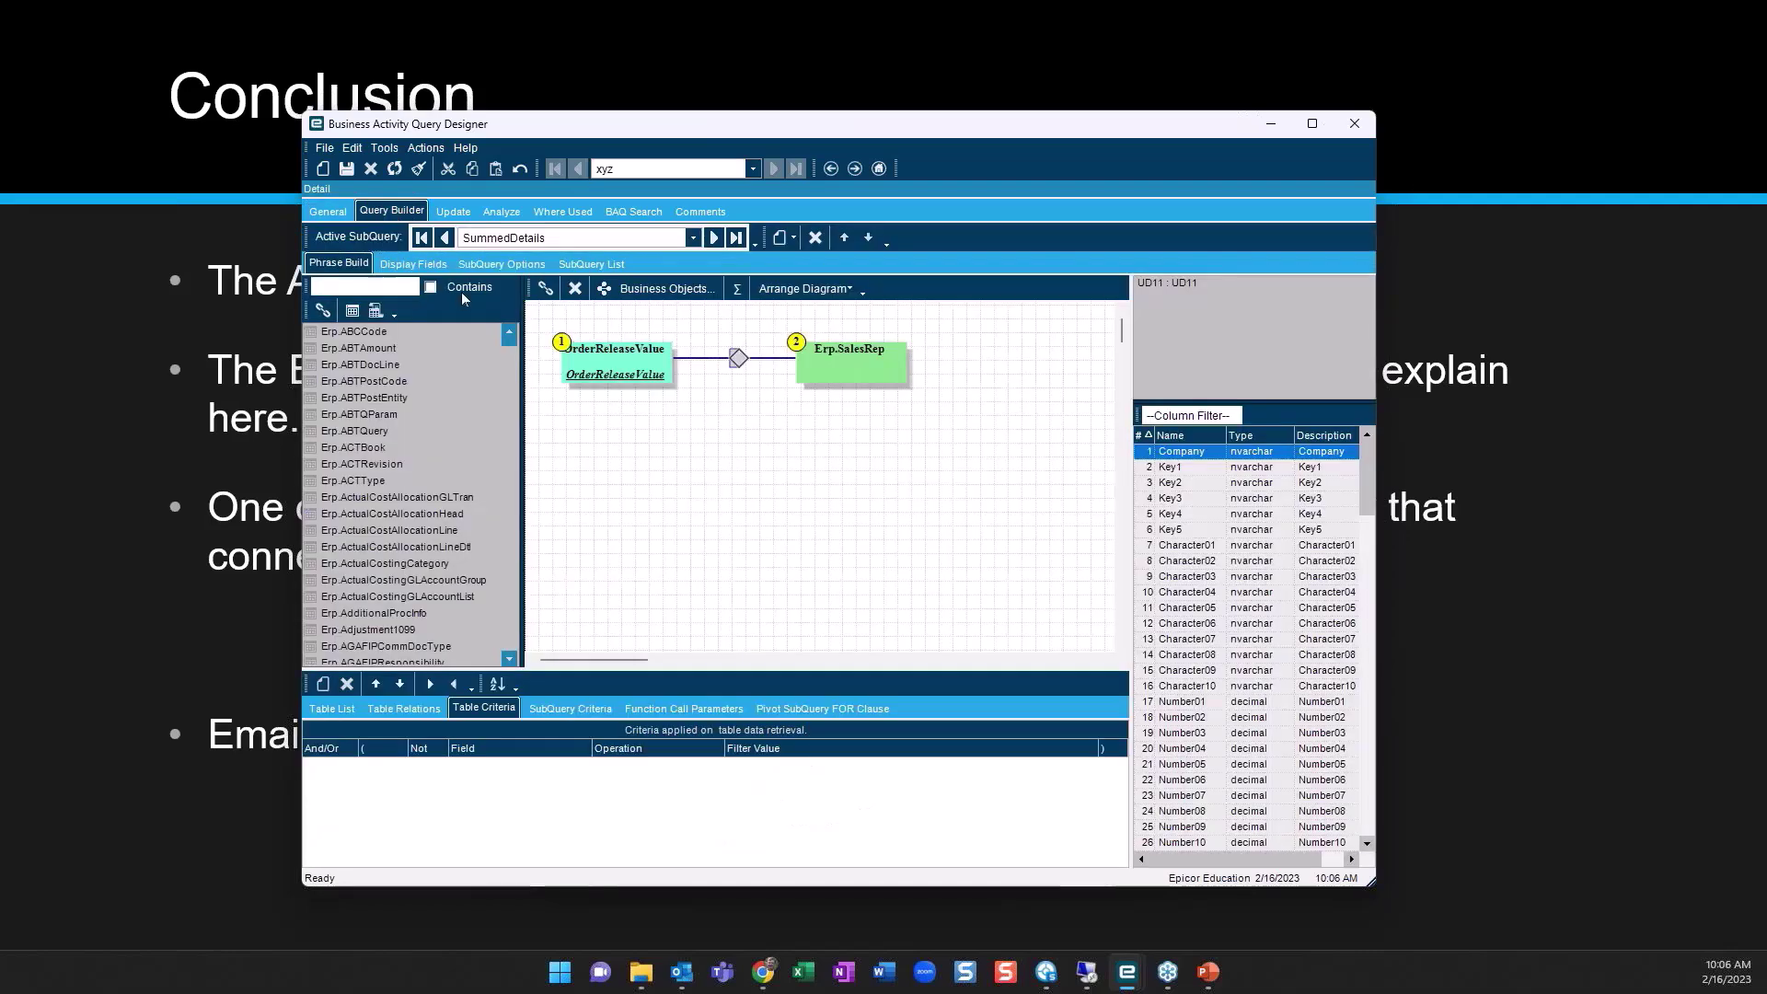
pyautogui.click(422, 237)
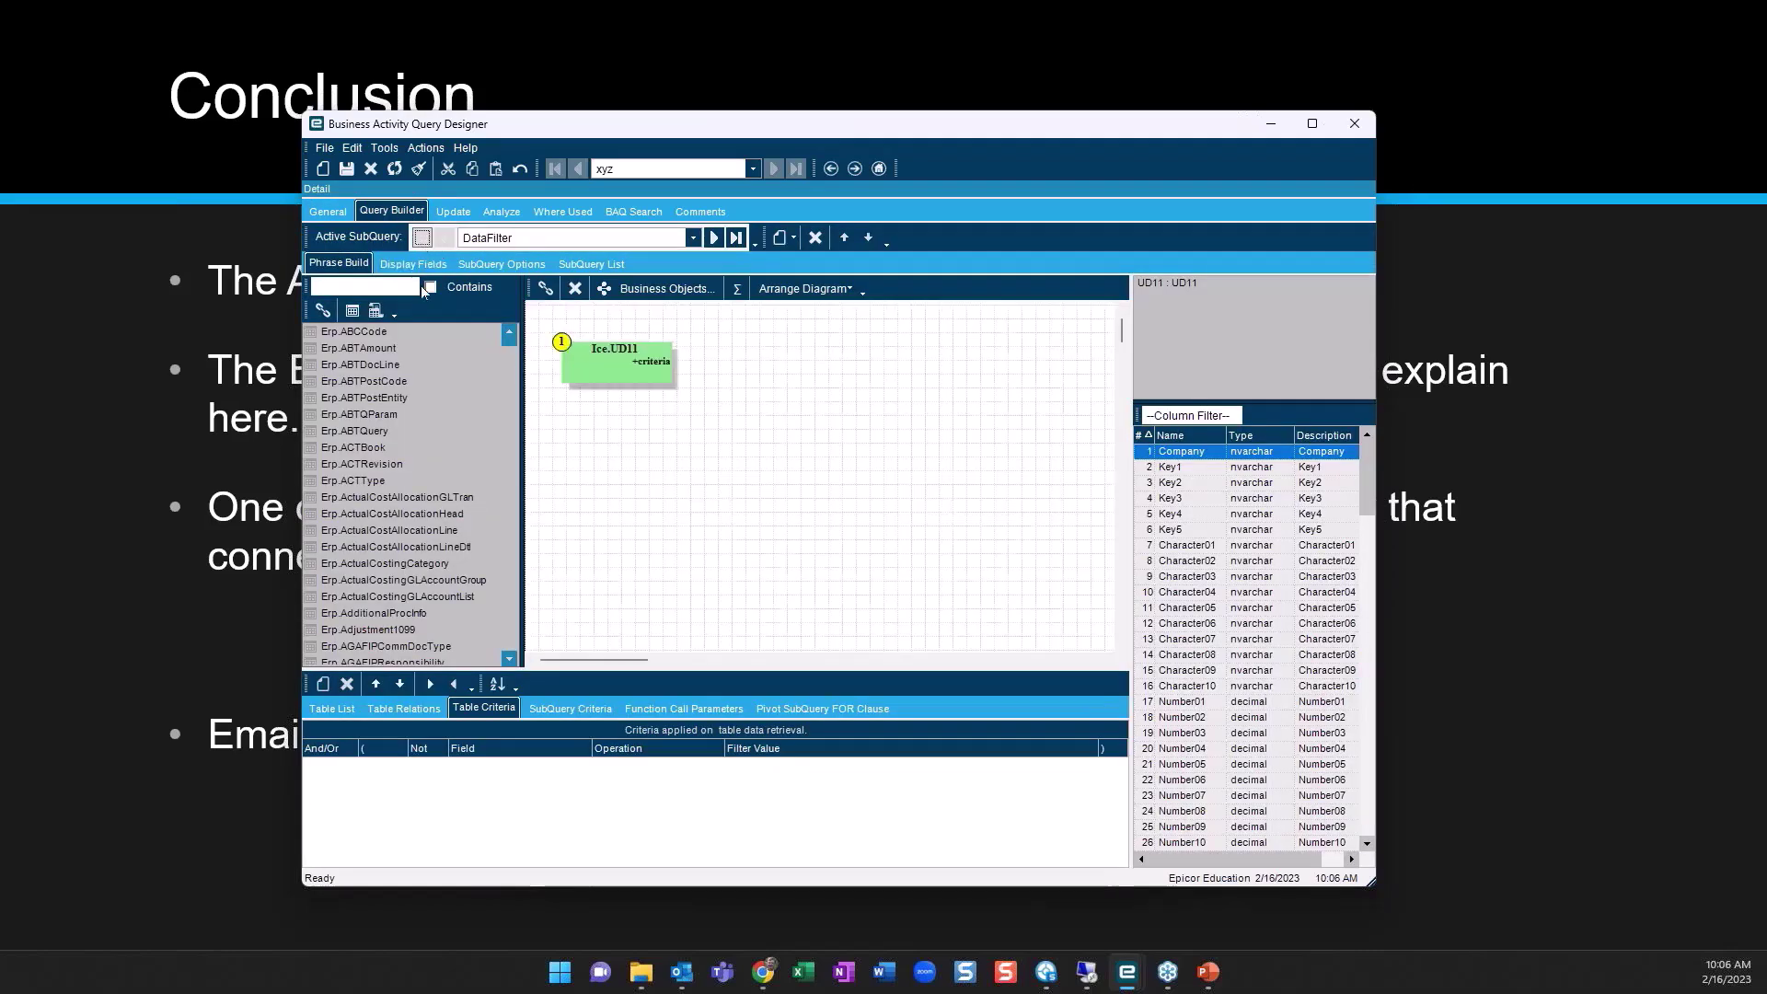
pyautogui.click(606, 352)
pyautogui.click(434, 264)
pyautogui.click(340, 265)
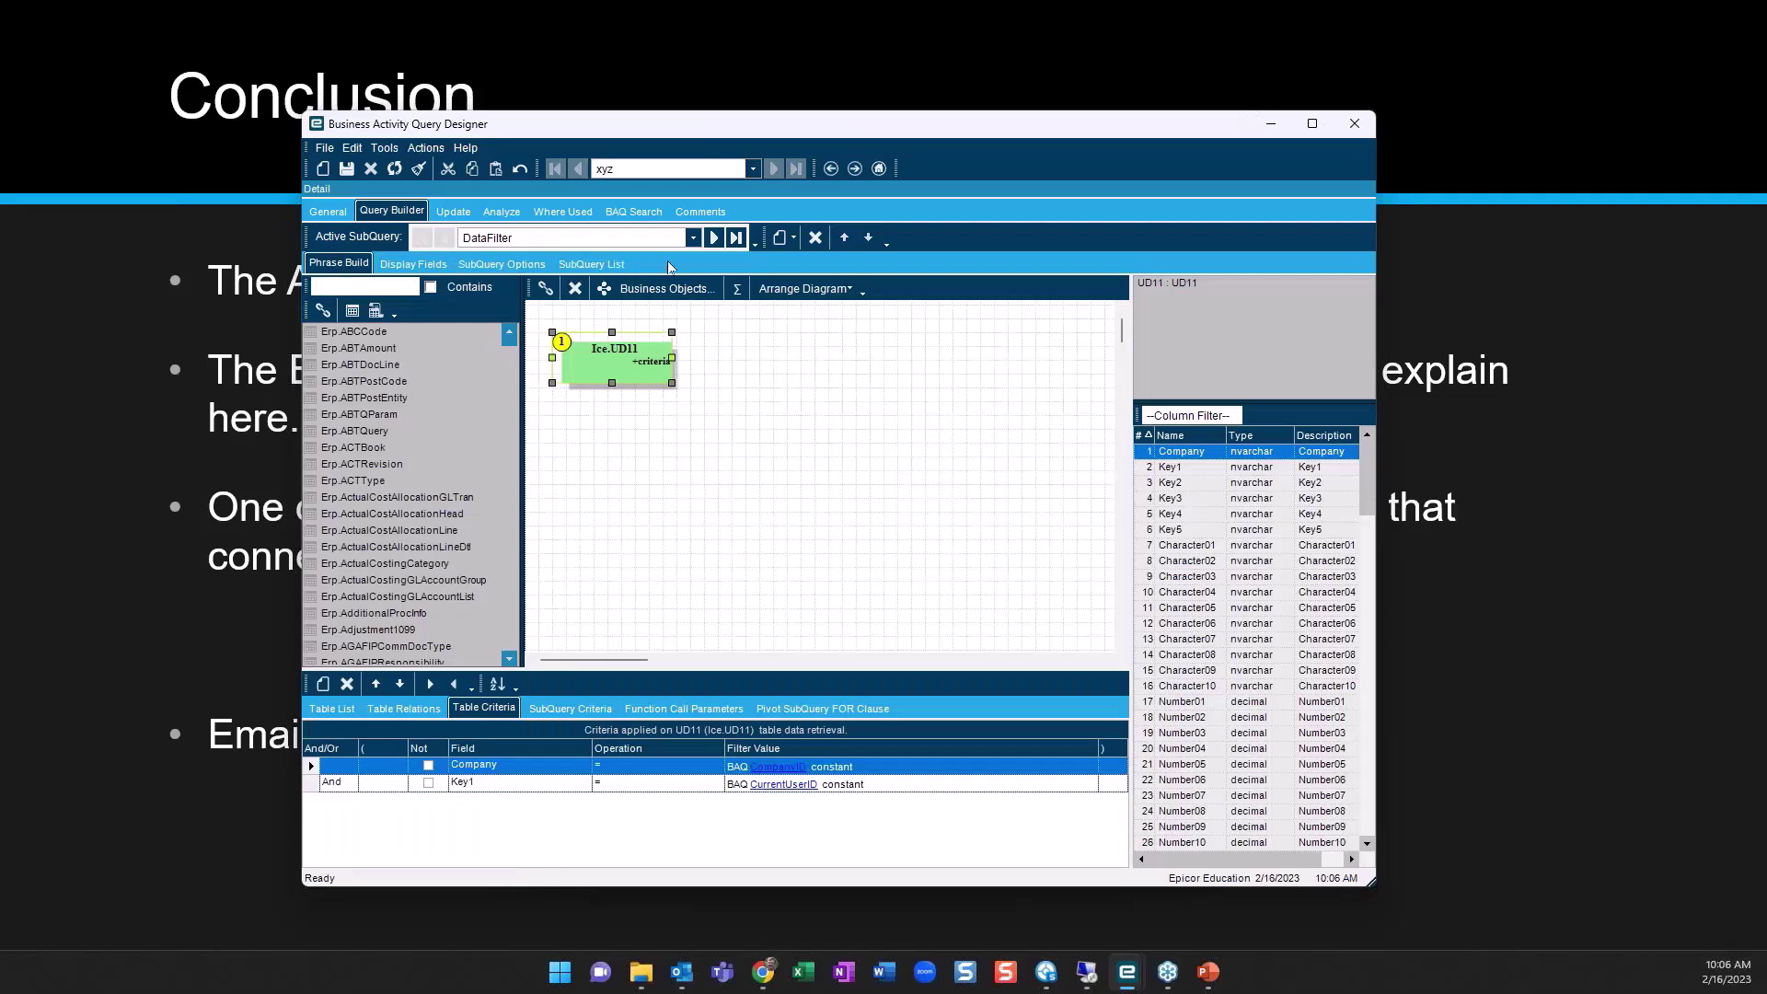
# Add the DataFilter subquery as a source in the OrderReleaseValue diagram, below the existing tables
pyautogui.click(713, 238)
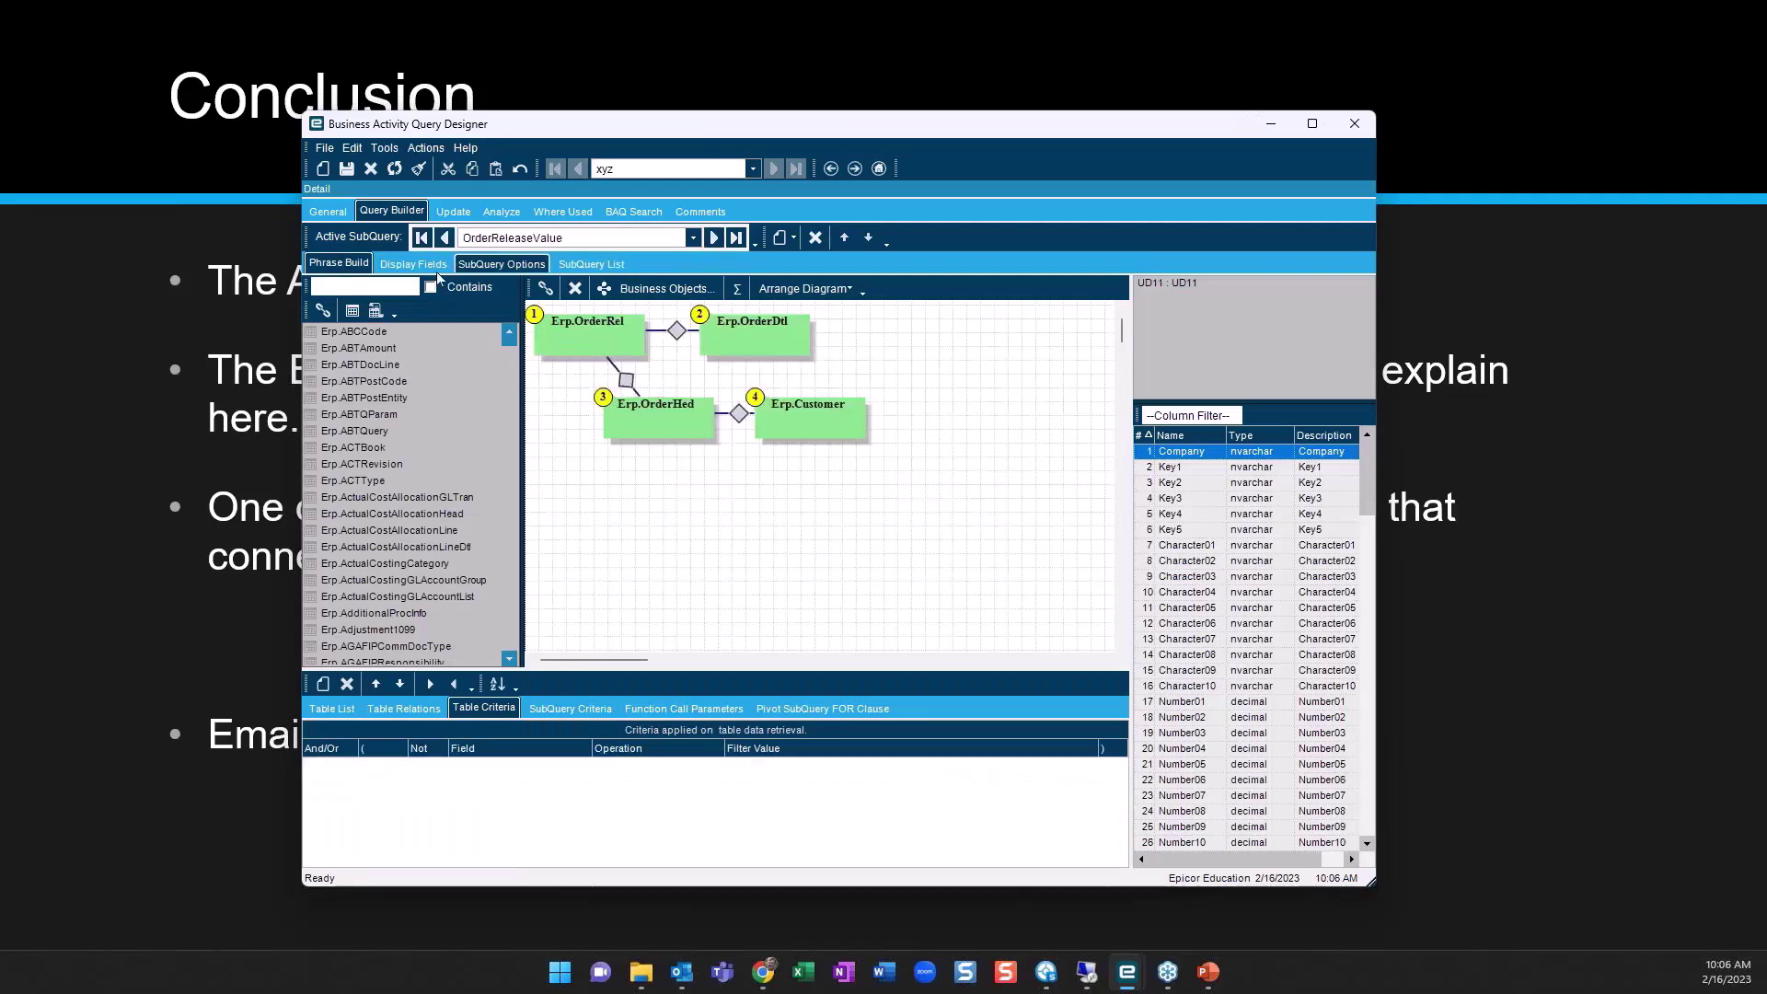
pyautogui.click(353, 311)
pyautogui.moveTo(346, 336); pyautogui.dragTo(751, 563)
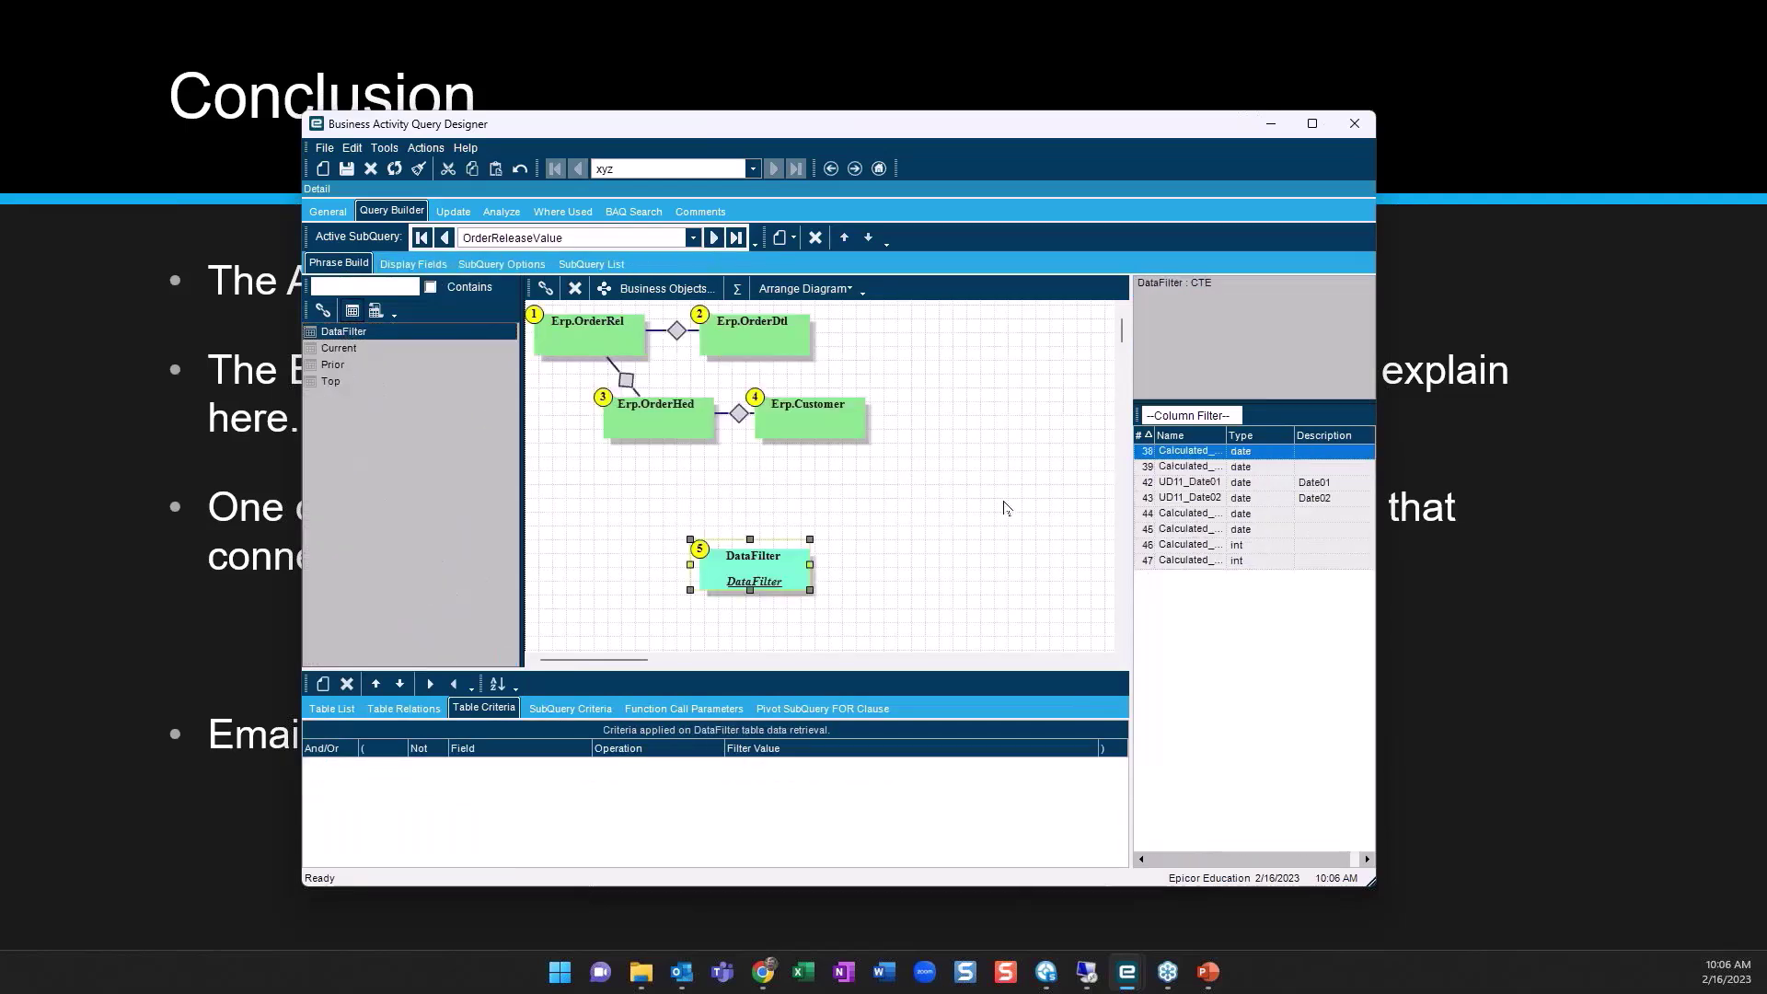
# Test and analyze the changed xyz query, then save it
pyautogui.click(515, 213)
pyautogui.click(427, 852)
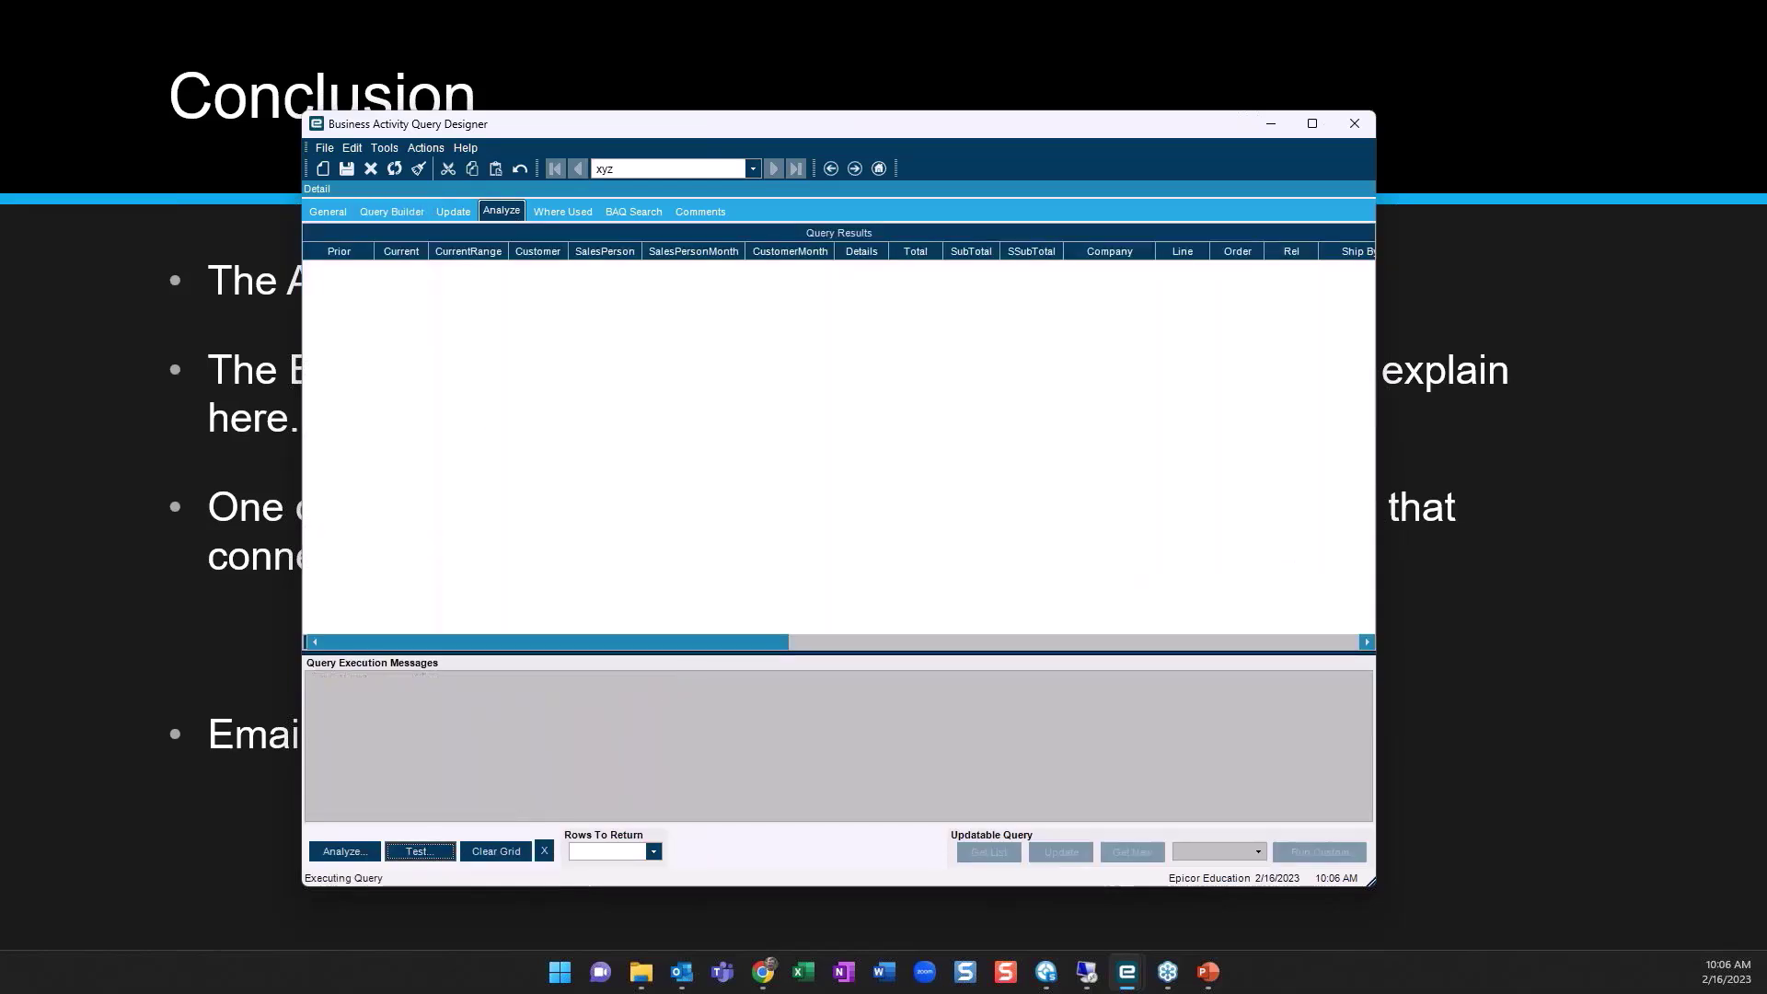
pyautogui.click(349, 852)
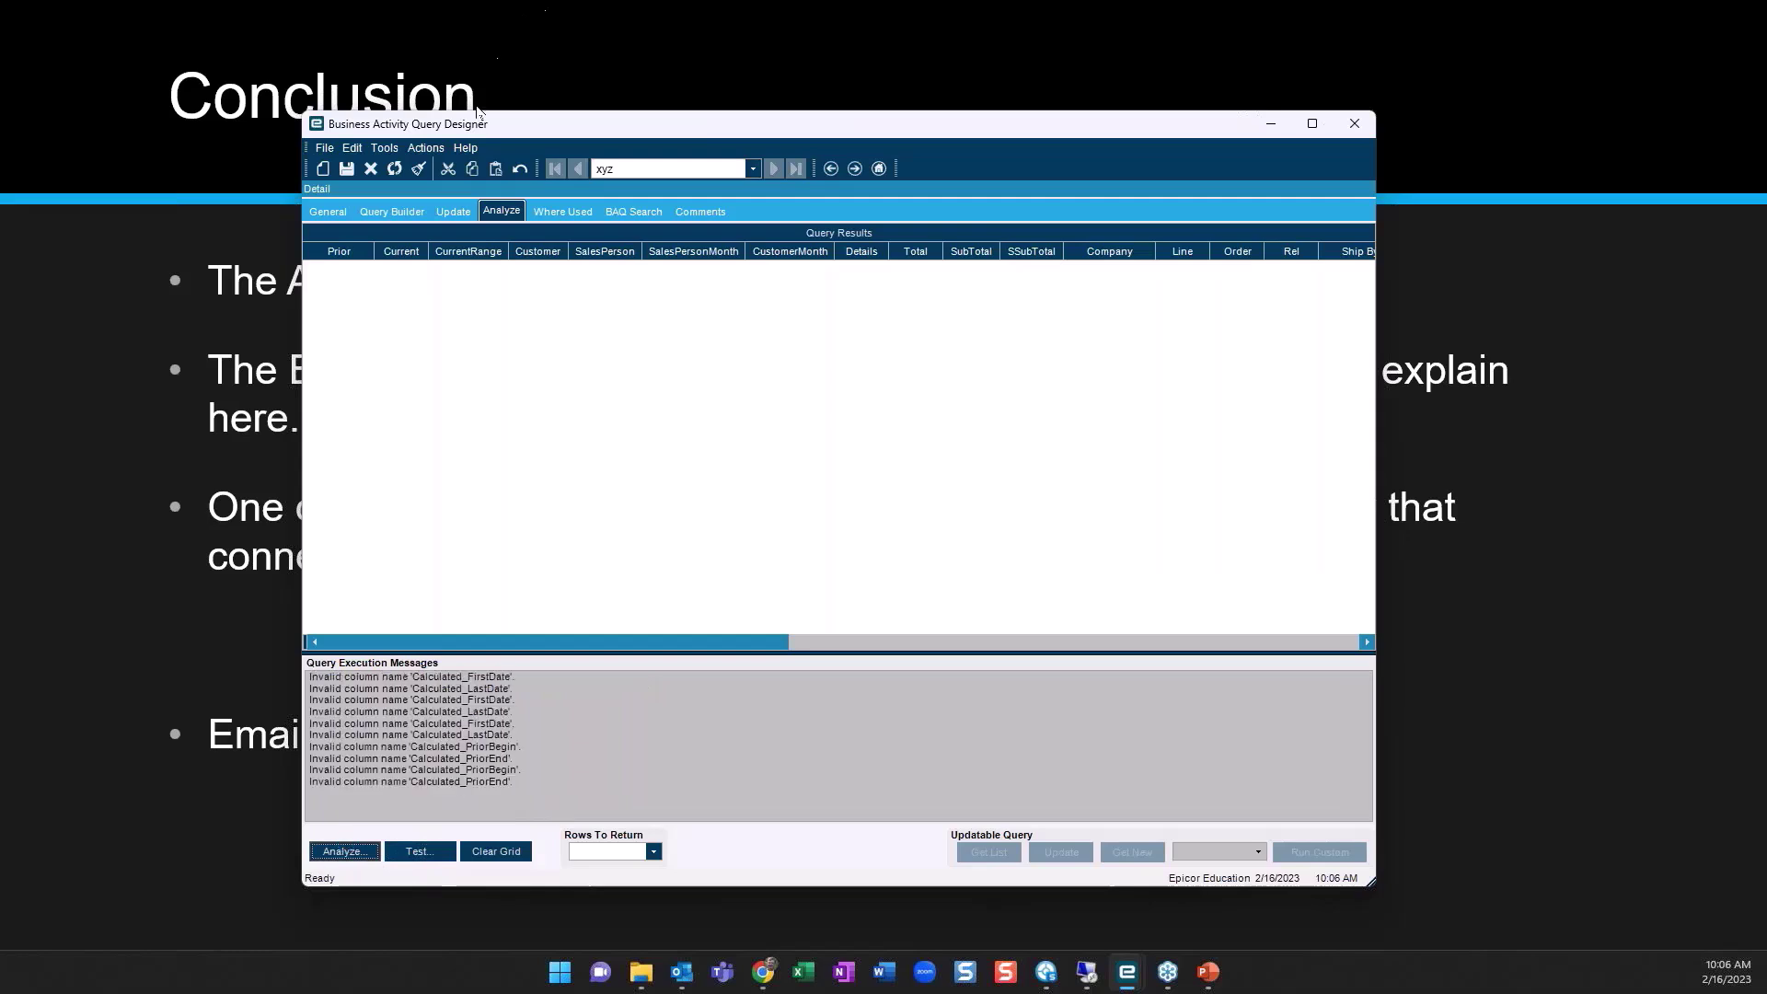
pyautogui.click(347, 171)
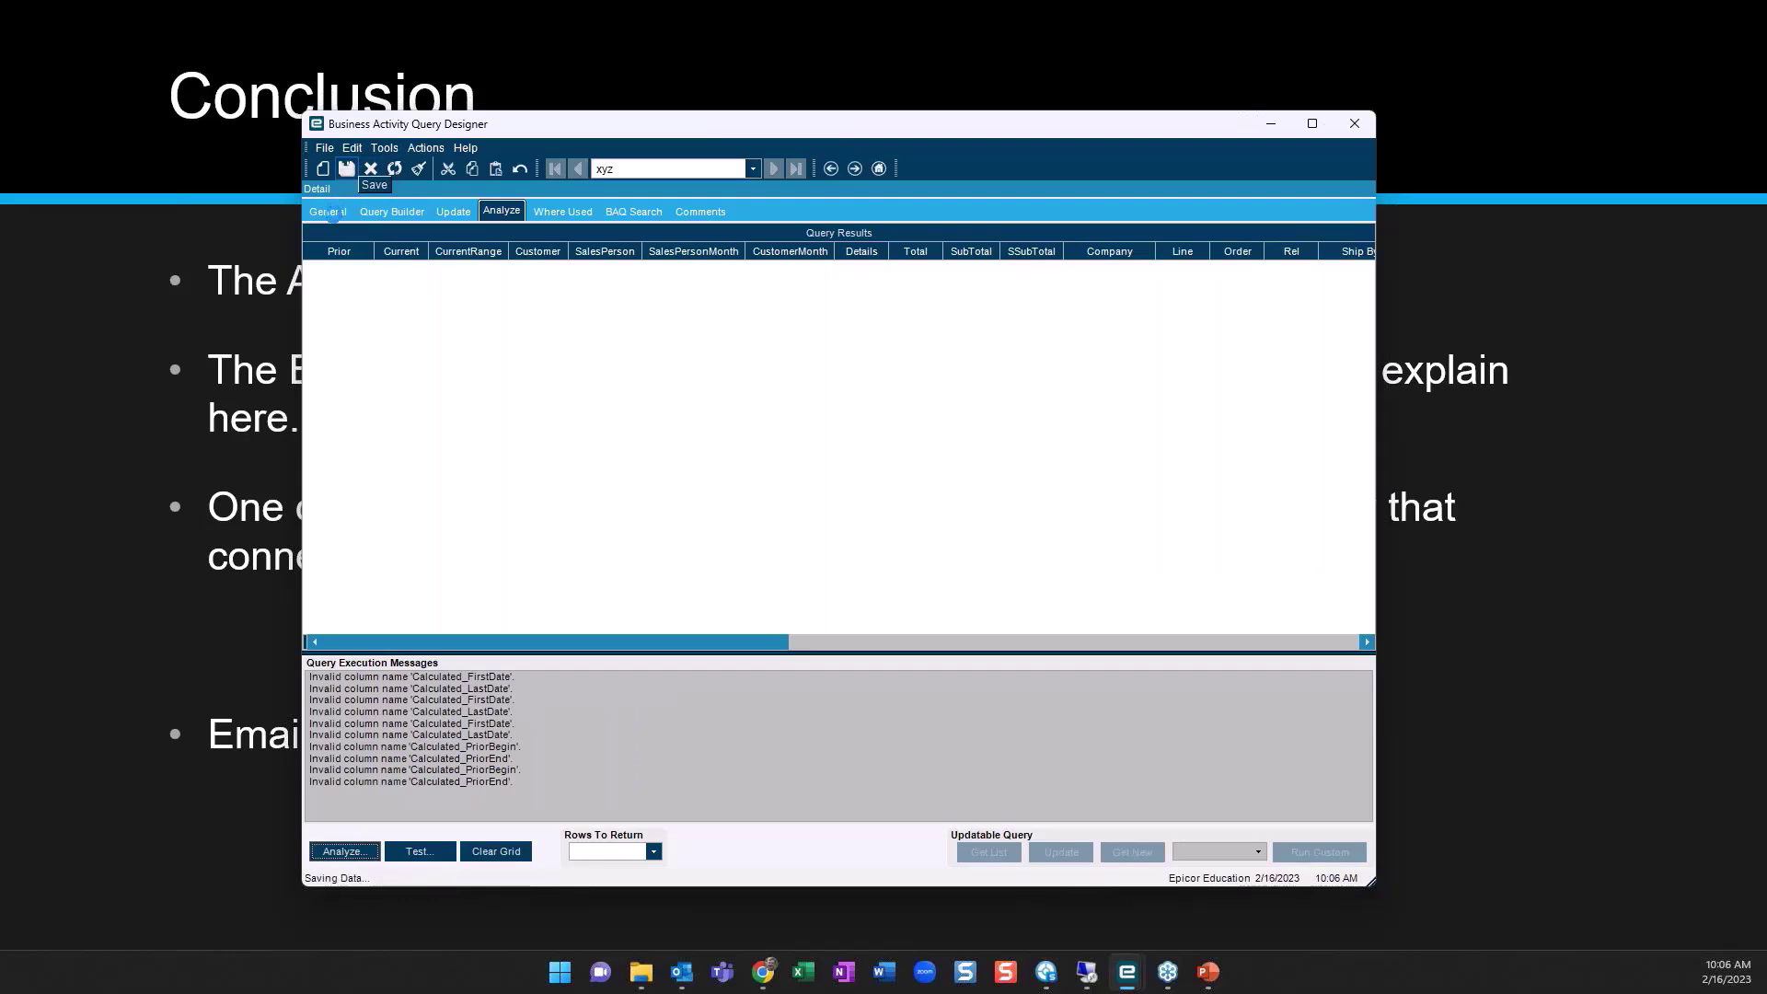
# Search the current user's queries and open BookingsBySalesByRel_1 in the designer
pyautogui.click(329, 210)
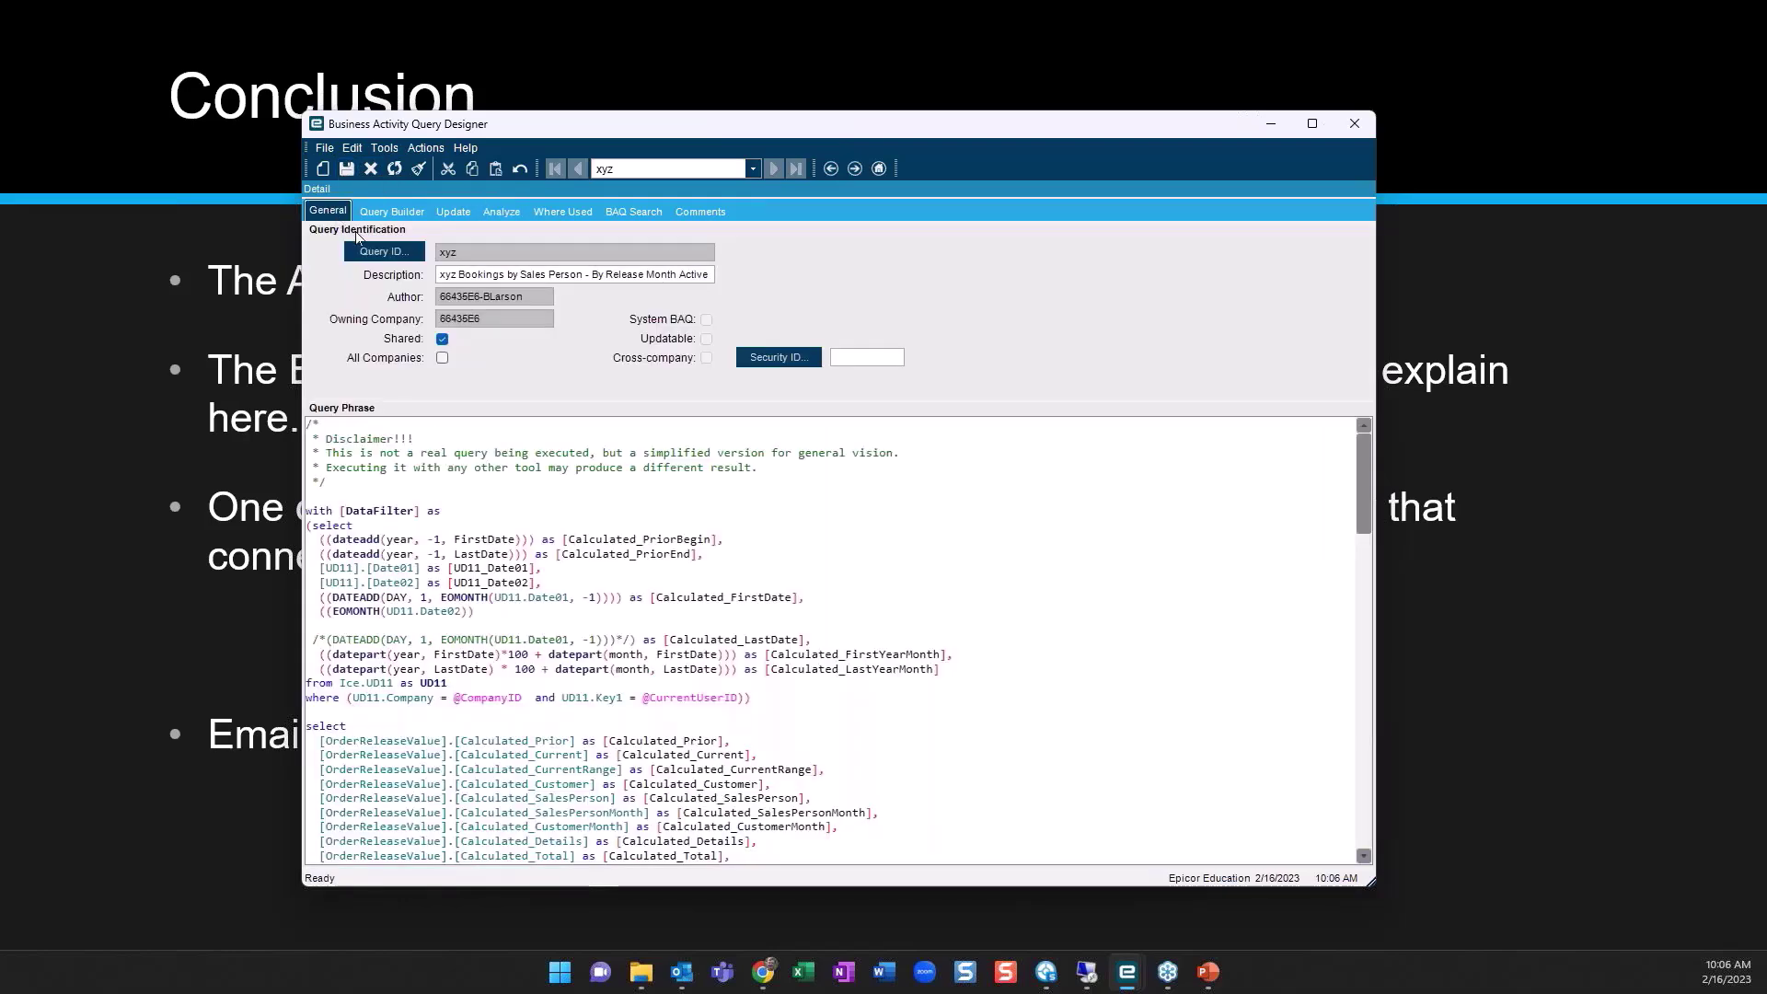
pyautogui.click(368, 250)
pyautogui.click(1141, 193)
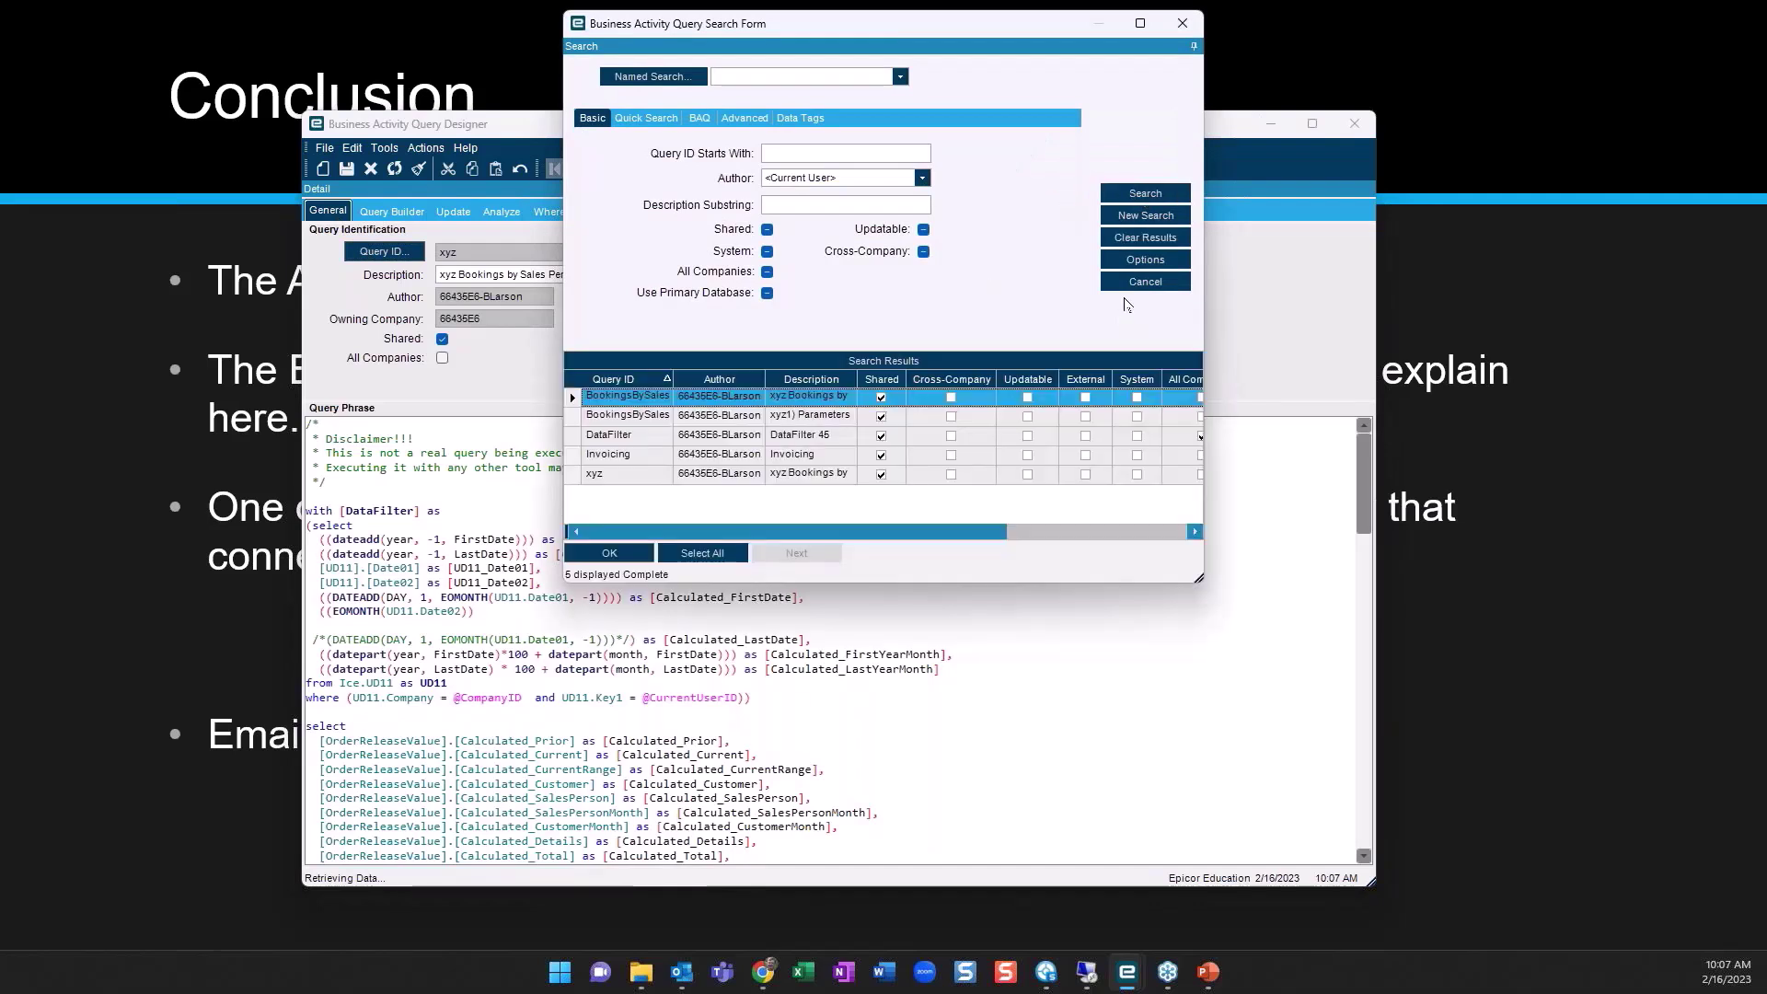
pyautogui.keyDown('shift'); pyautogui.click(575, 421); pyautogui.keyUp('shift')
pyautogui.click(608, 553)
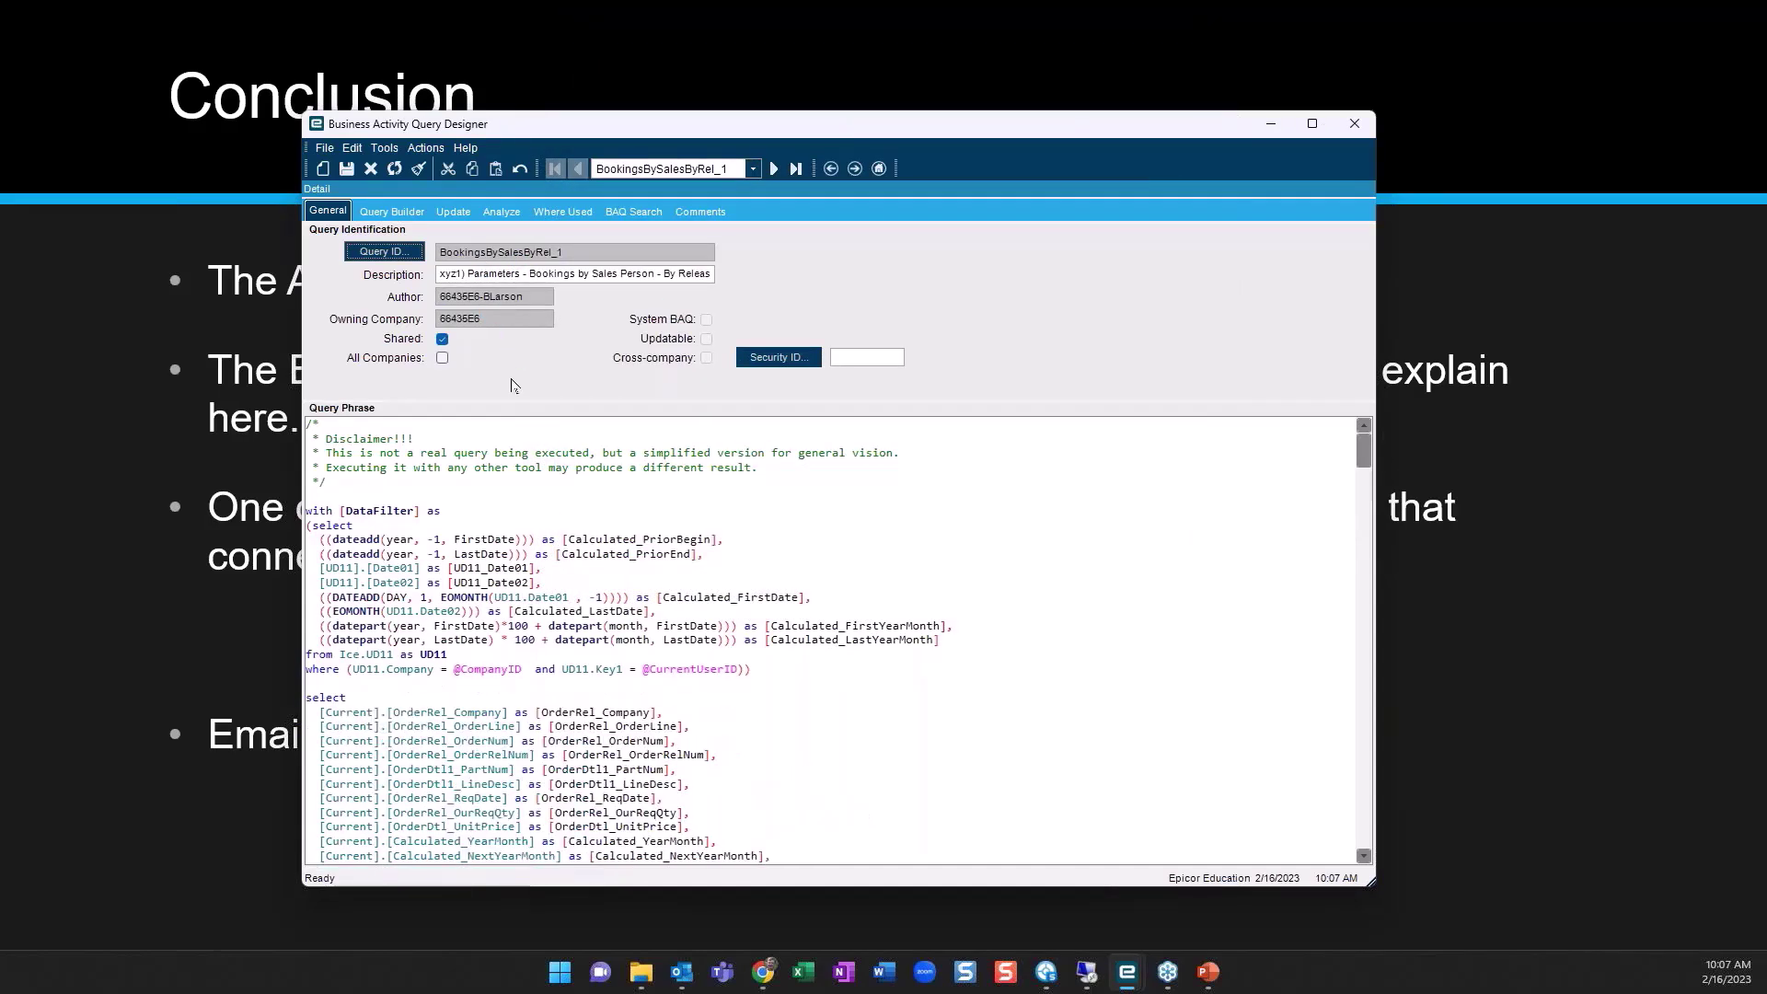
# Set the type of the Top subquery in BookingsBySalesByRel_1 to InnerSubQuery
pyautogui.click(387, 210)
pyautogui.click(630, 346)
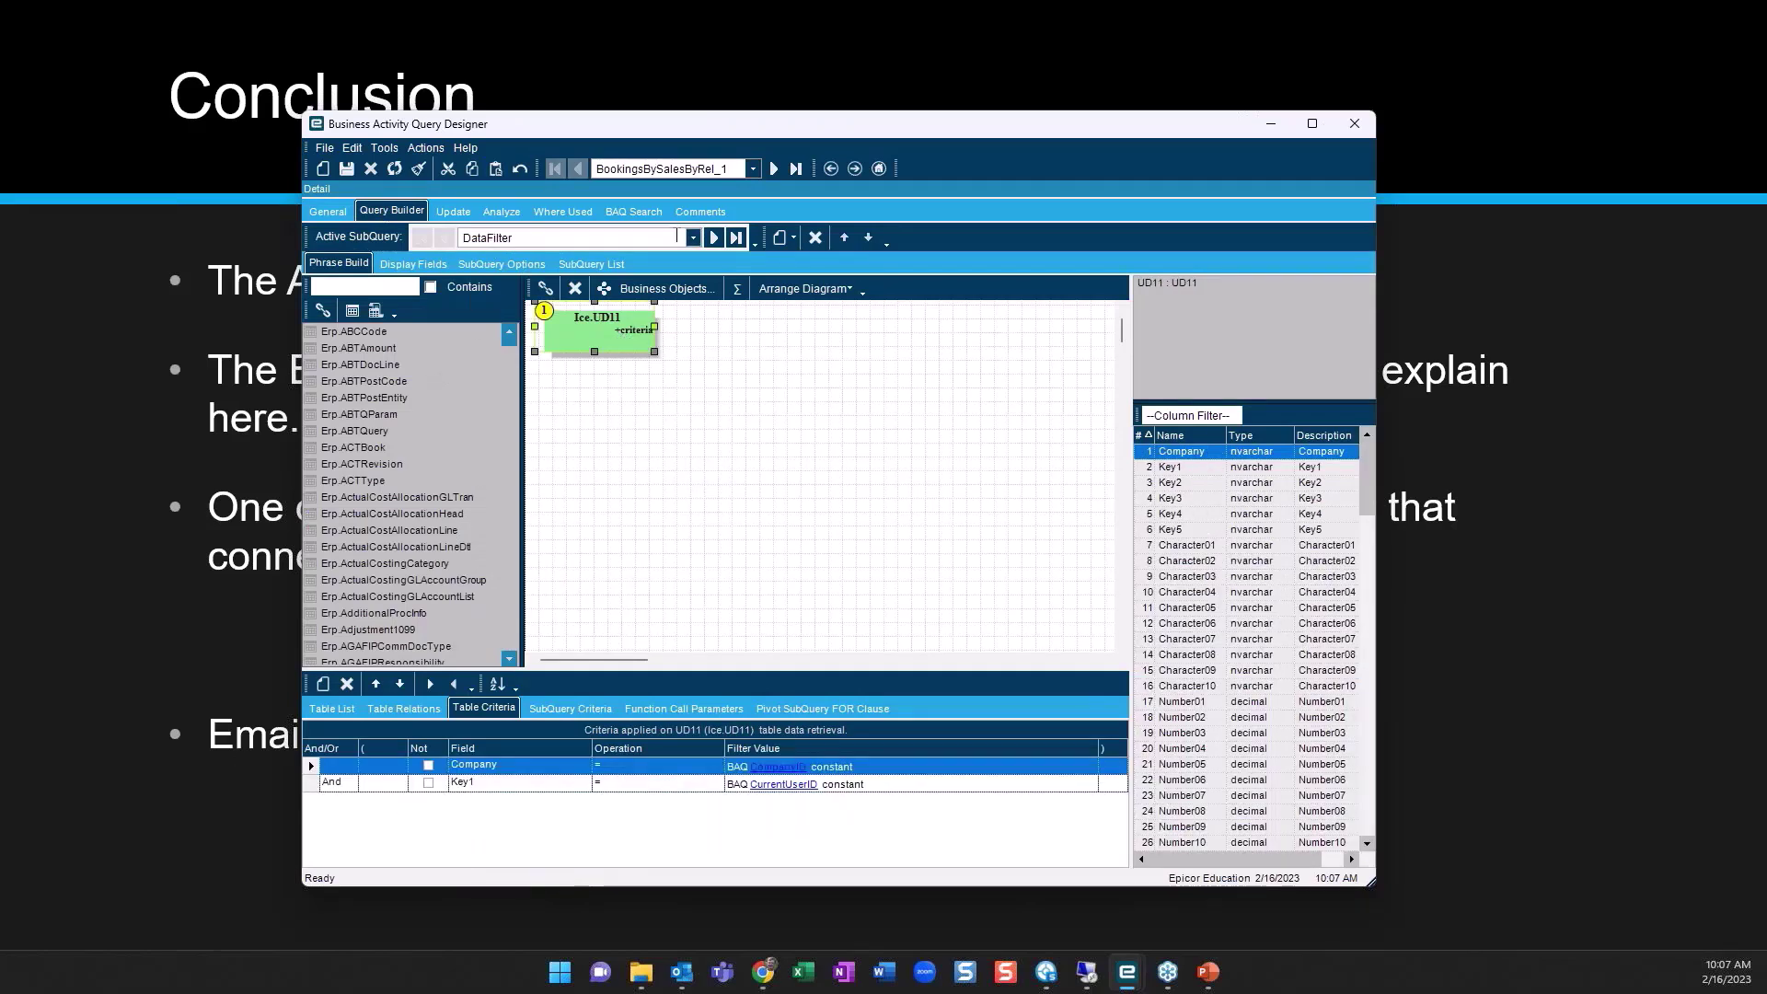
pyautogui.click(796, 240)
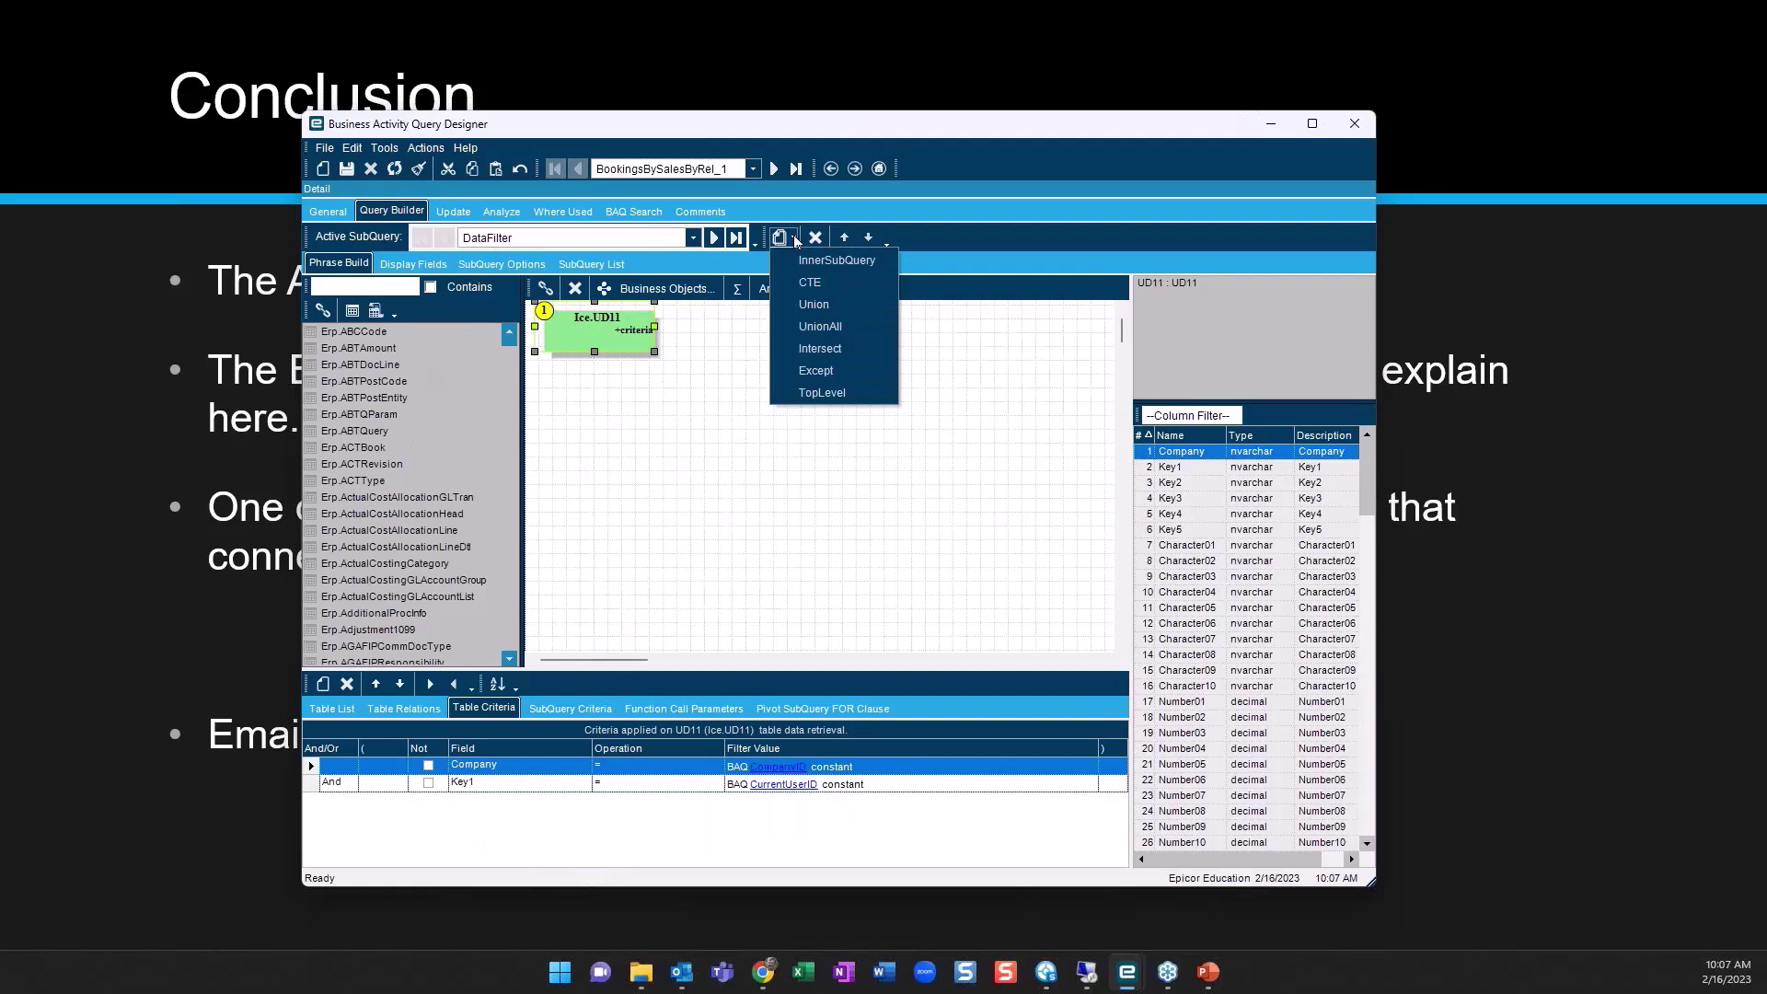
pyautogui.click(797, 240)
pyautogui.click(607, 266)
pyautogui.click(572, 389)
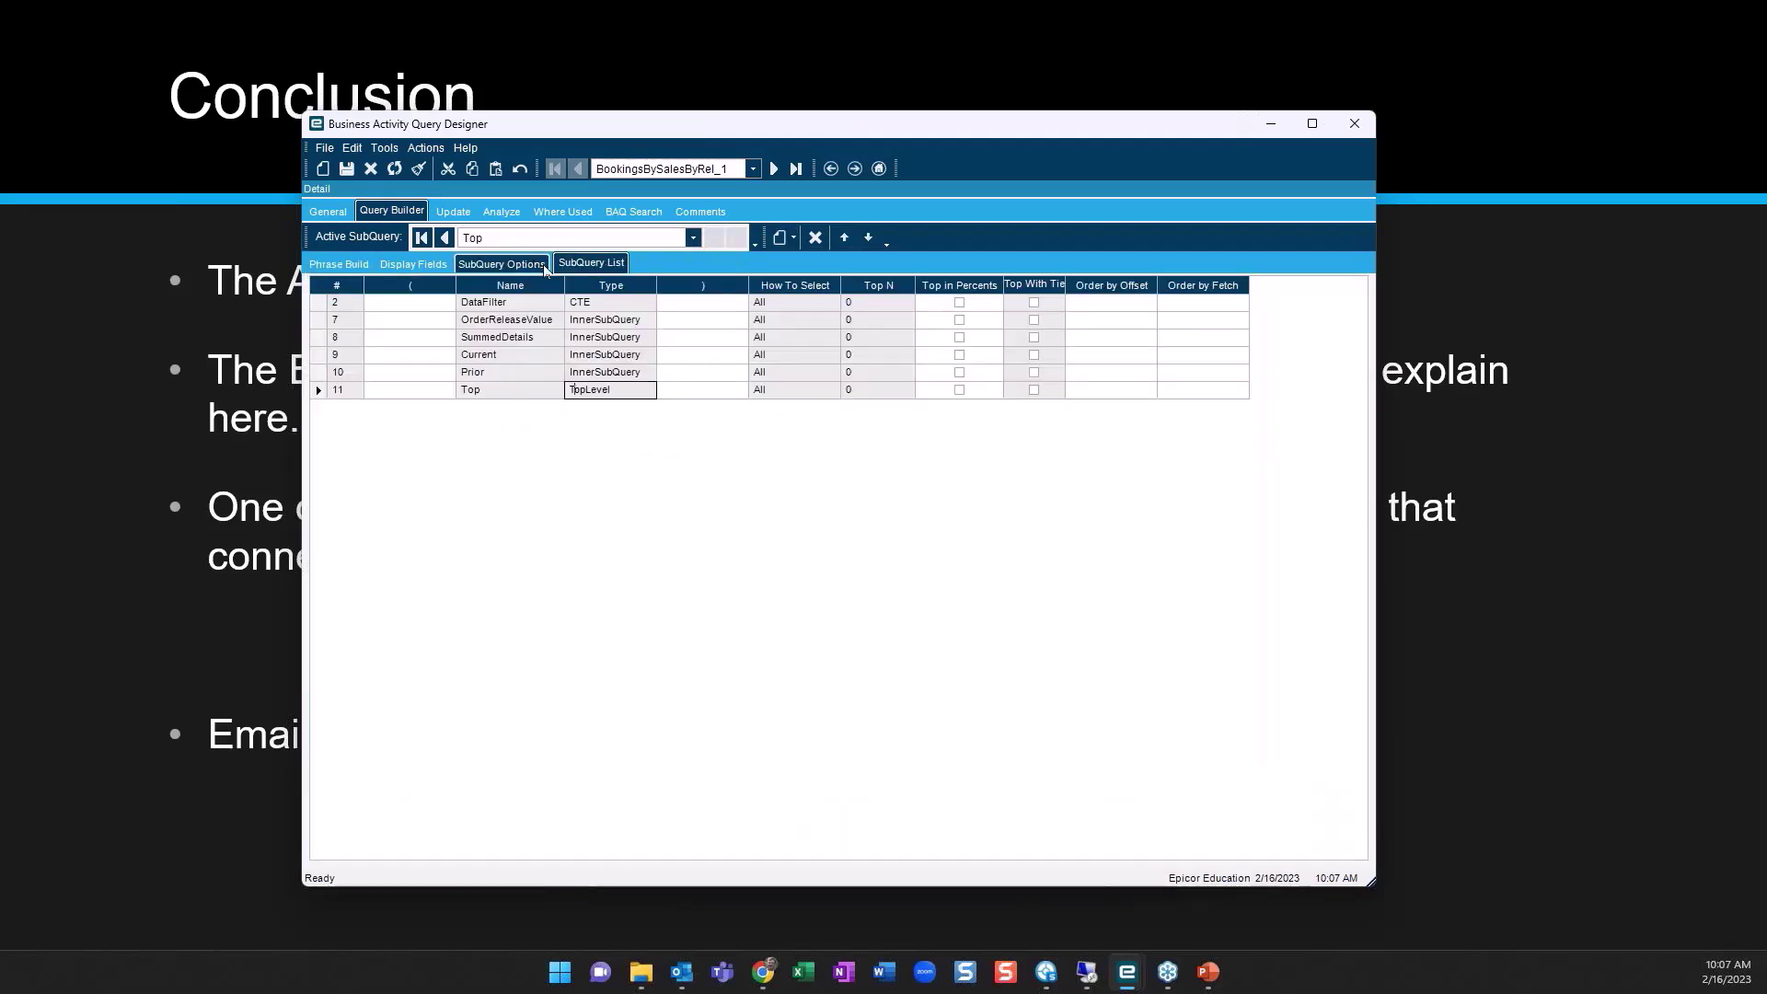
pyautogui.click(543, 267)
pyautogui.click(649, 333)
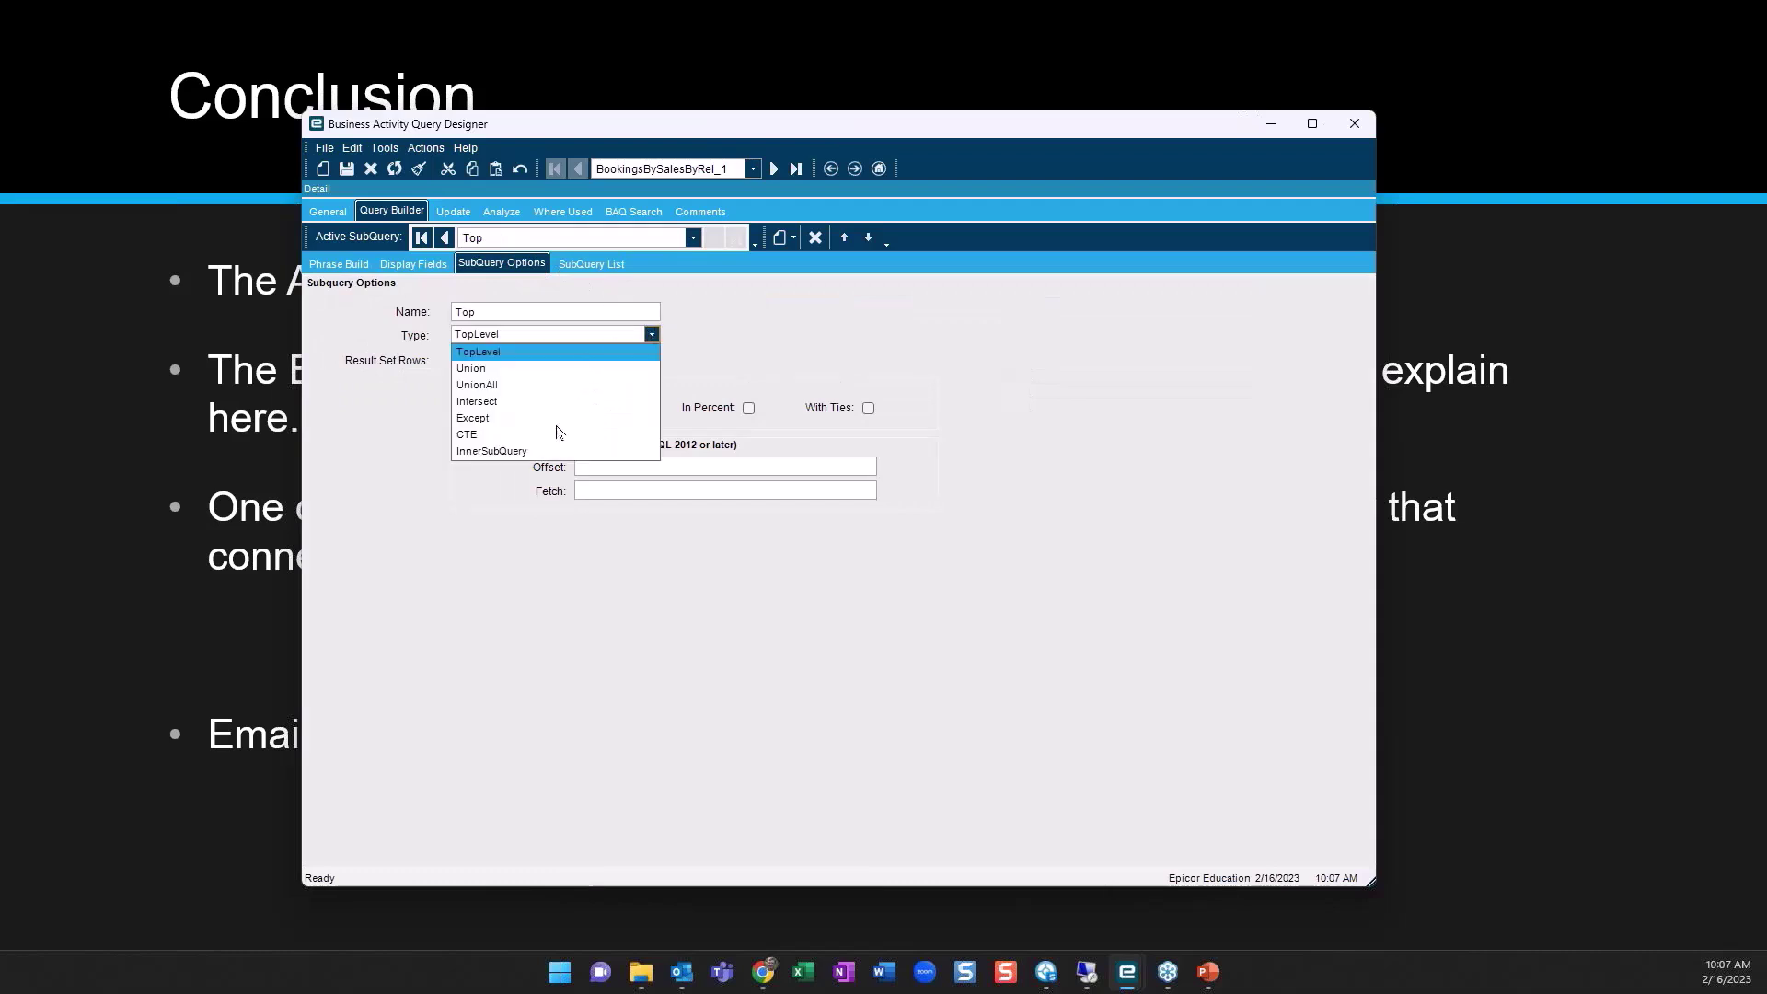
pyautogui.click(548, 451)
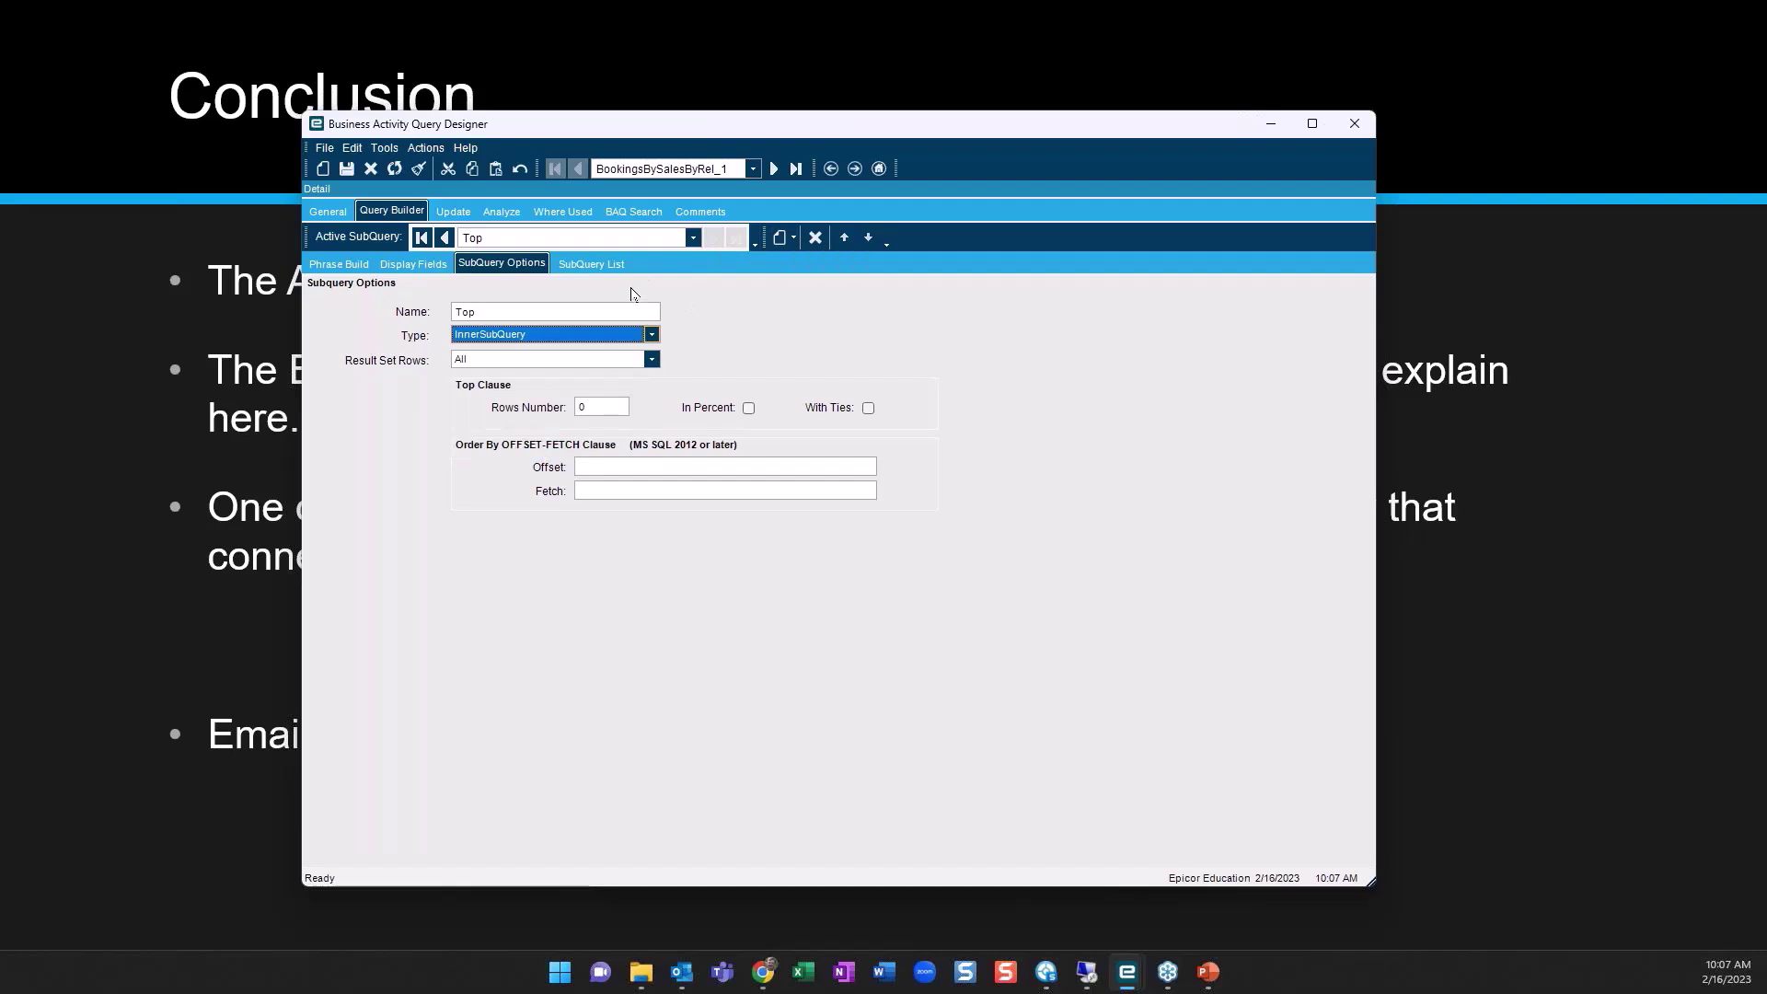
# Set the type of the SummedDetails subquery in BookingsBySalesByRel_1 to TopLevel
pyautogui.click(445, 239)
pyautogui.click(445, 239)
pyautogui.click(445, 239)
pyautogui.click(652, 335)
pyautogui.click(571, 354)
# Analyze BookingsBySalesByRel_1, test it with the offered Begin and End dates, and look through the result rows
pyautogui.click(502, 211)
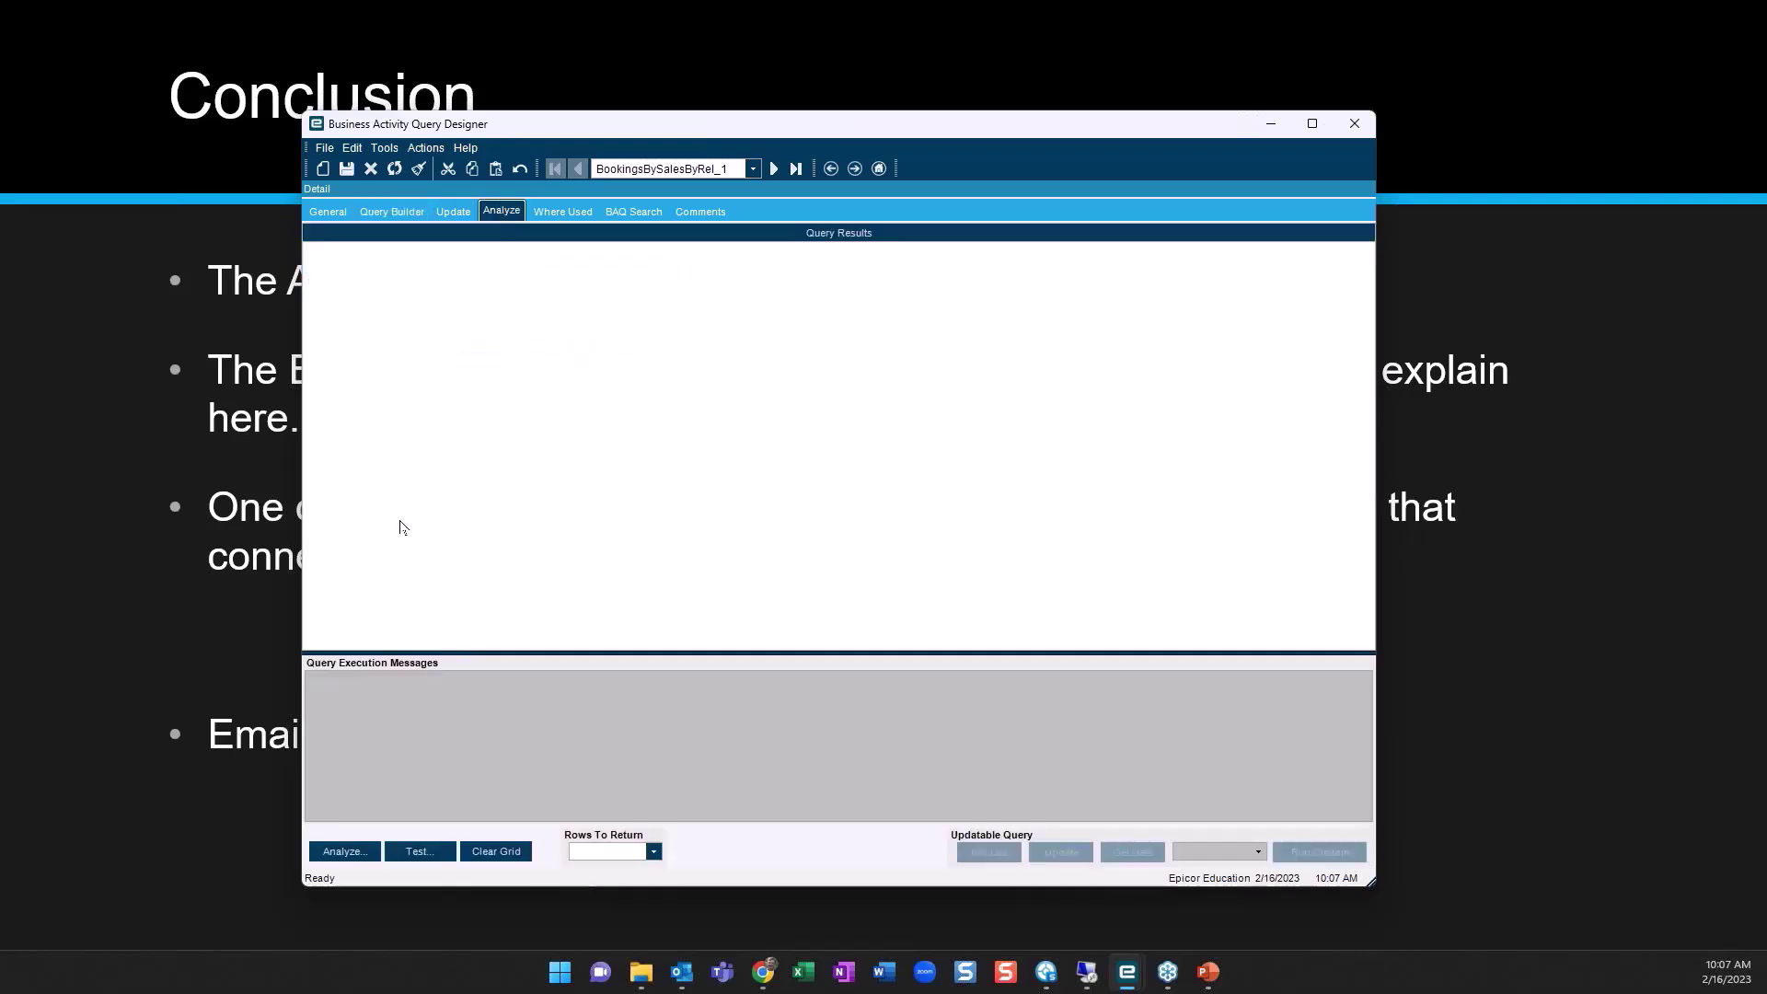
pyautogui.click(348, 852)
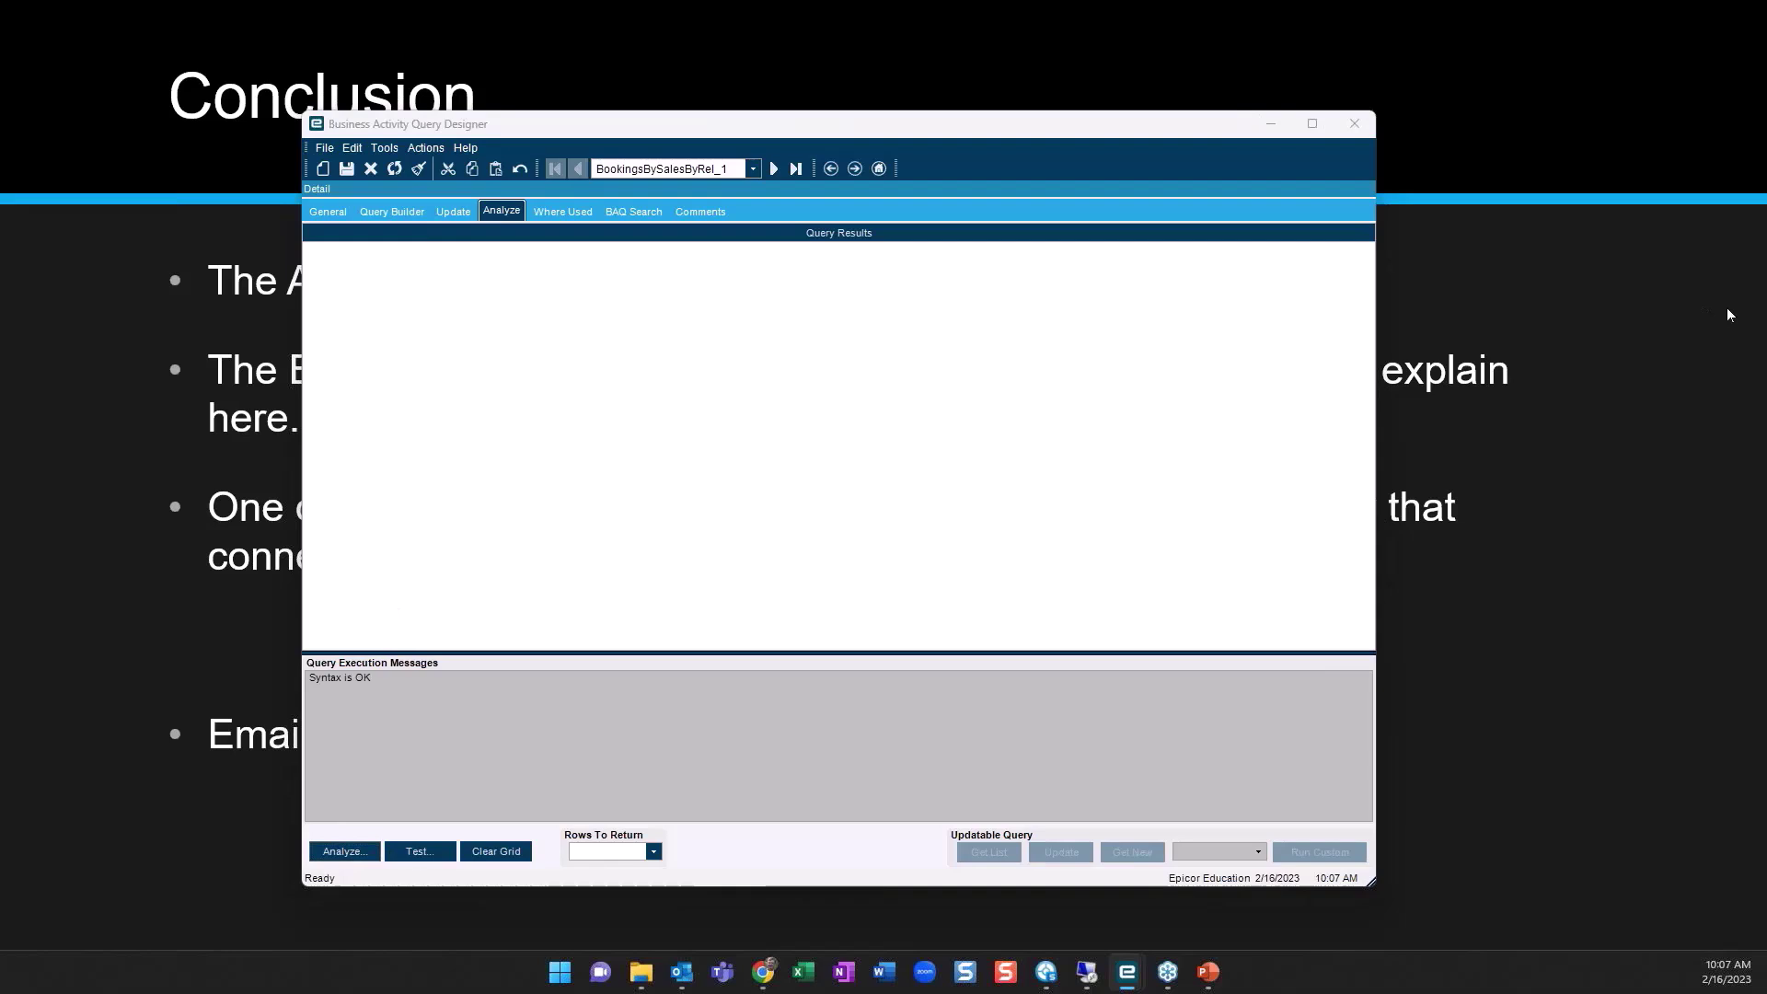
pyautogui.hotkey('alt', 'Tab')
pyautogui.click(421, 851)
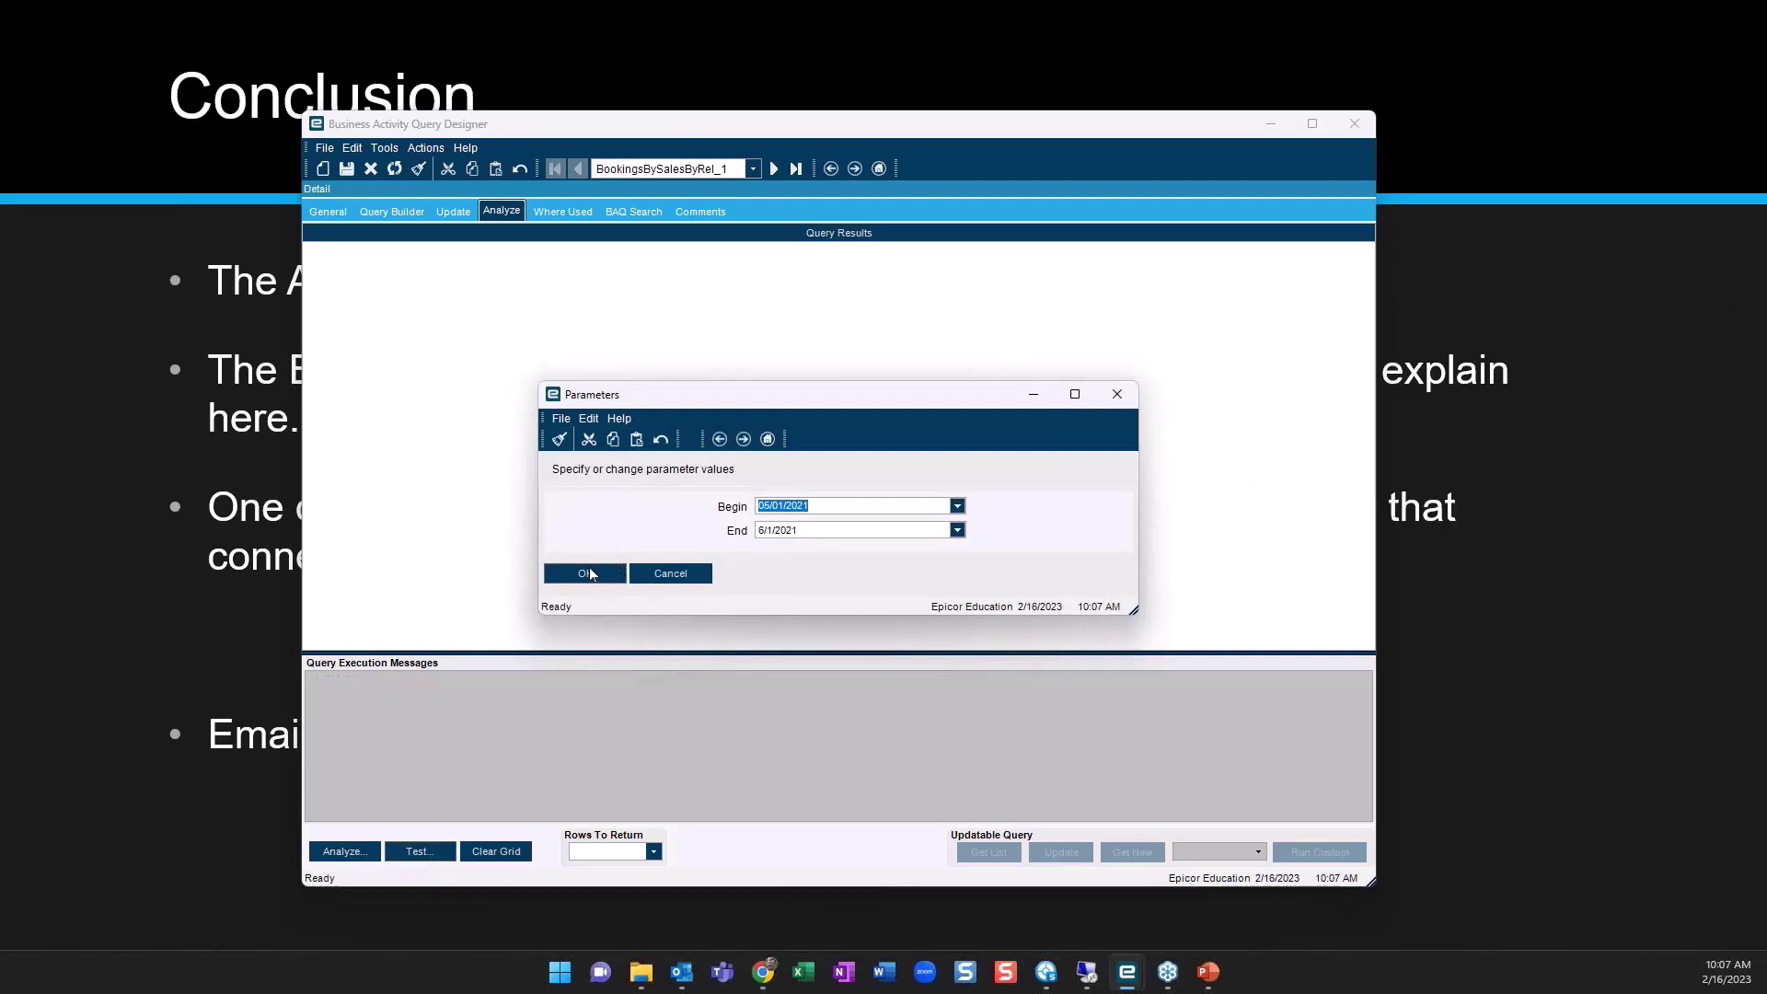
pyautogui.click(587, 573)
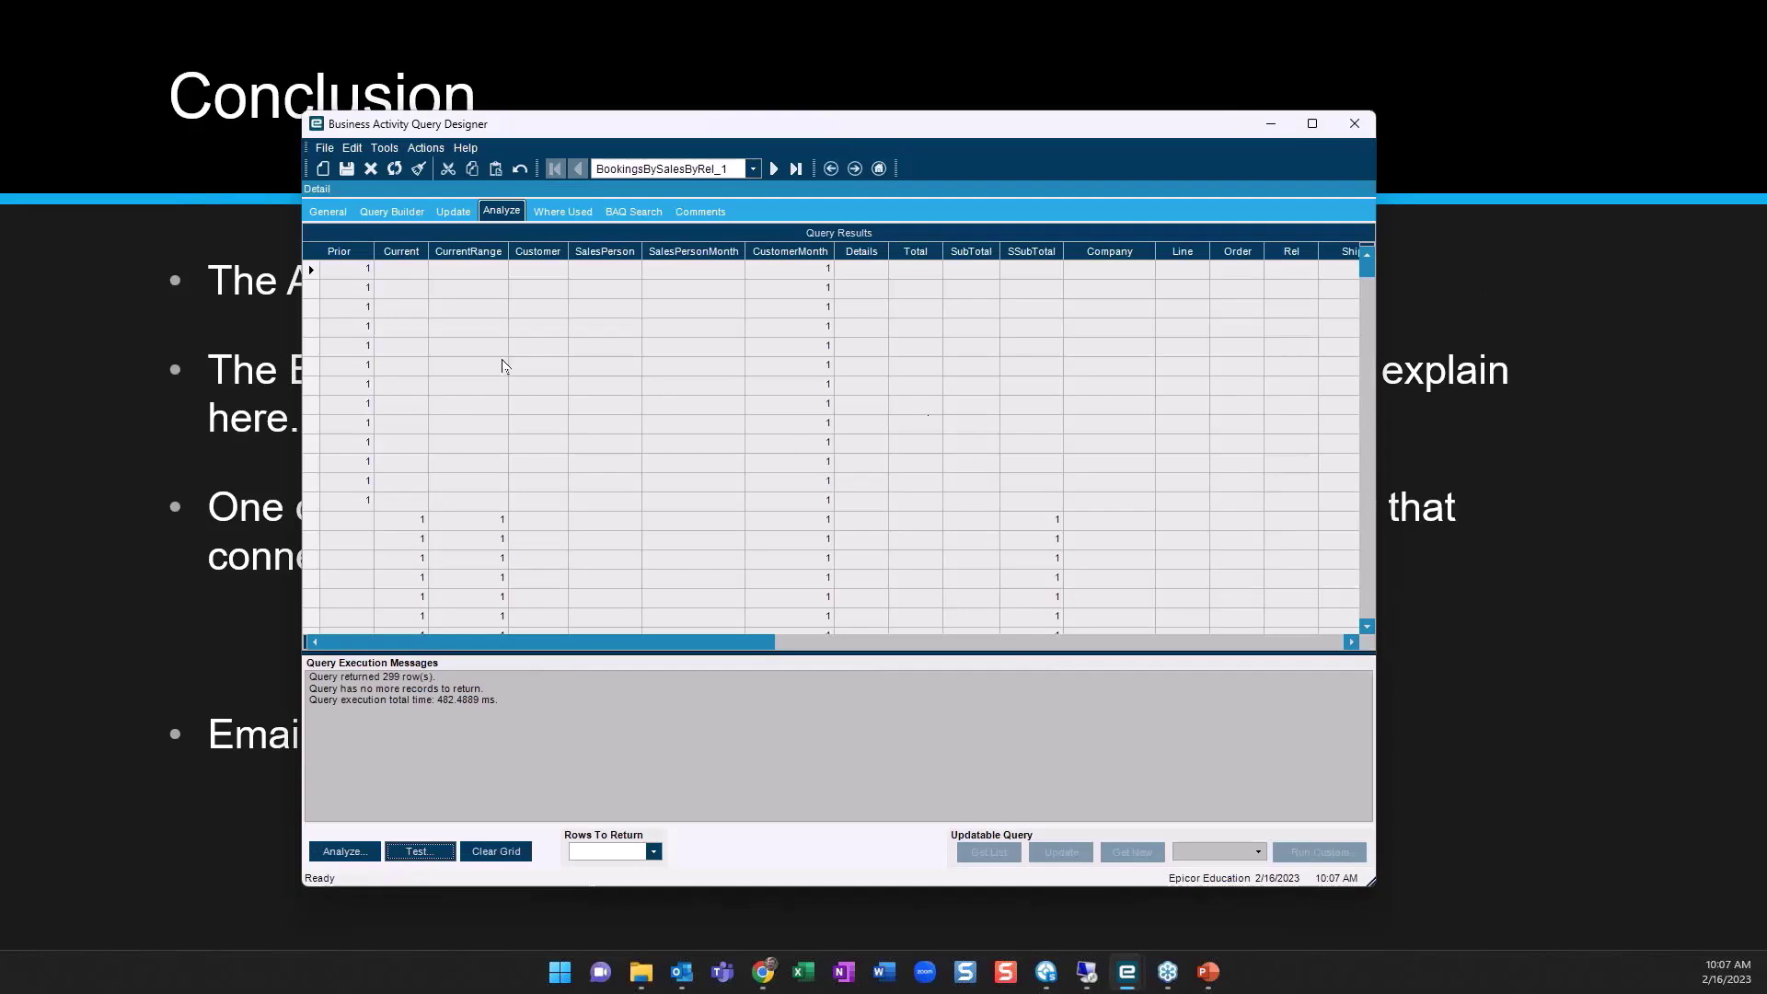
pyautogui.scroll(-10, 350, 478)
# Open the advanced group-by editor for SummedDetails and enlarge its expression area to examine the GROUPING SETS expression
pyautogui.click(391, 211)
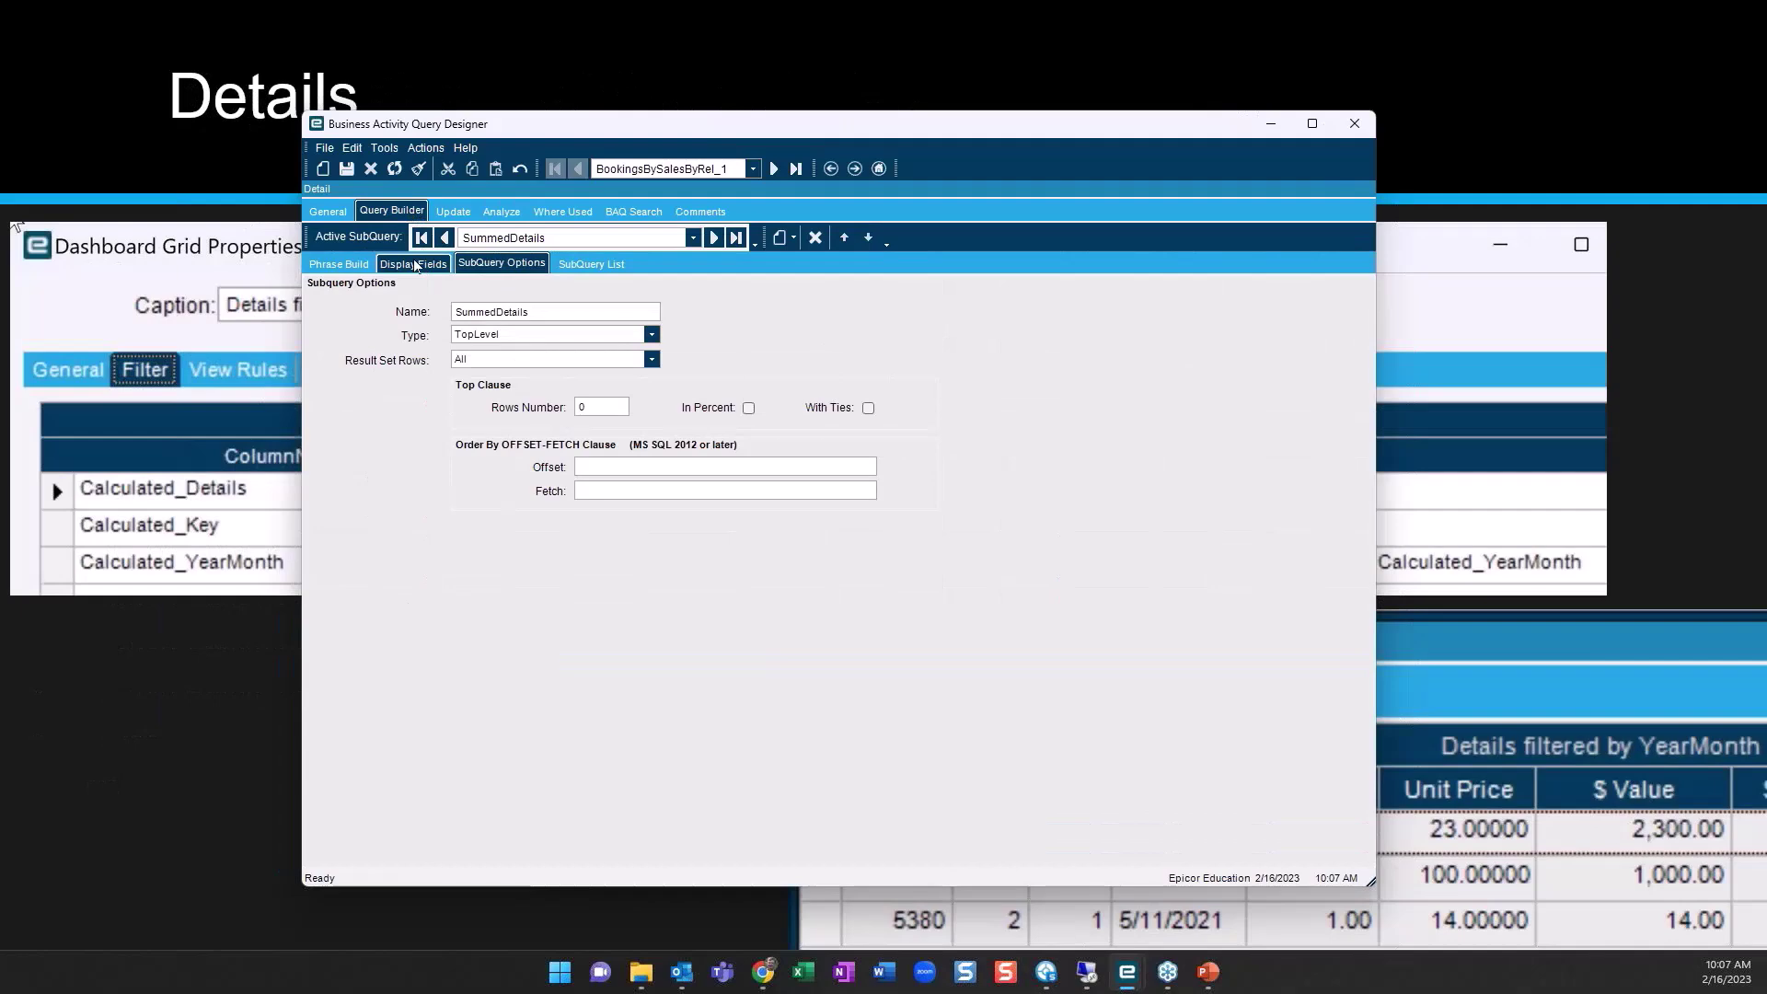
pyautogui.click(413, 264)
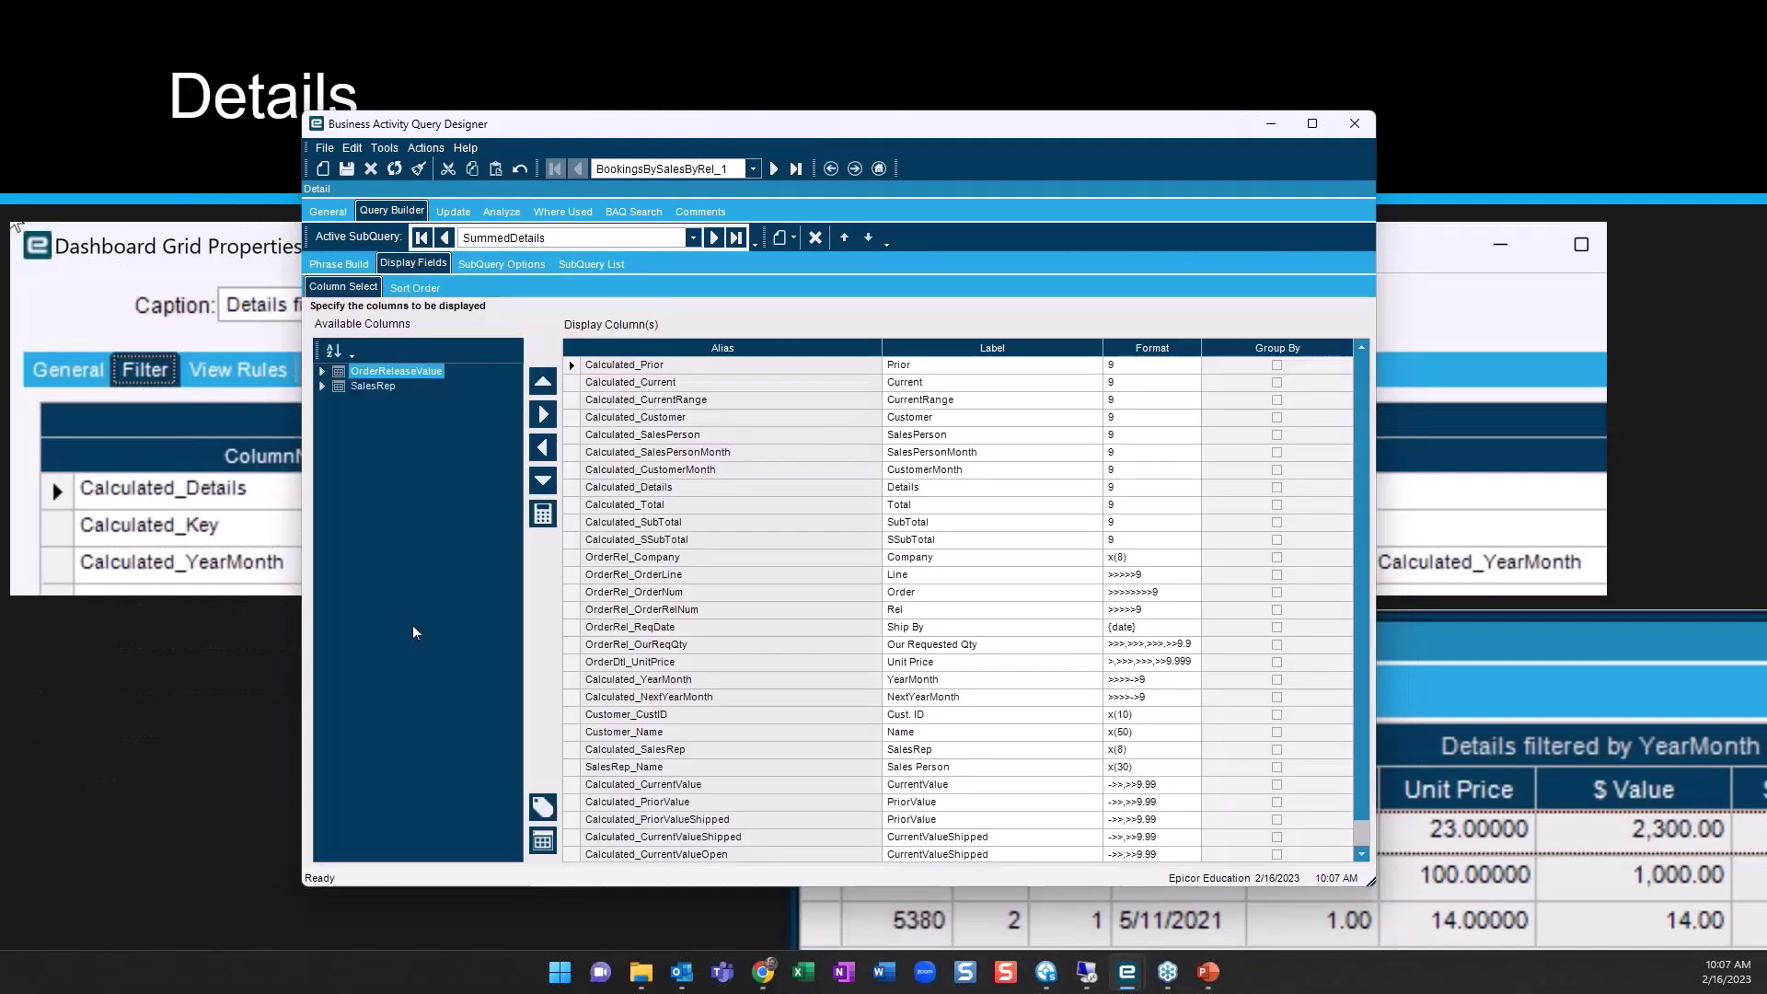
pyautogui.click(534, 841)
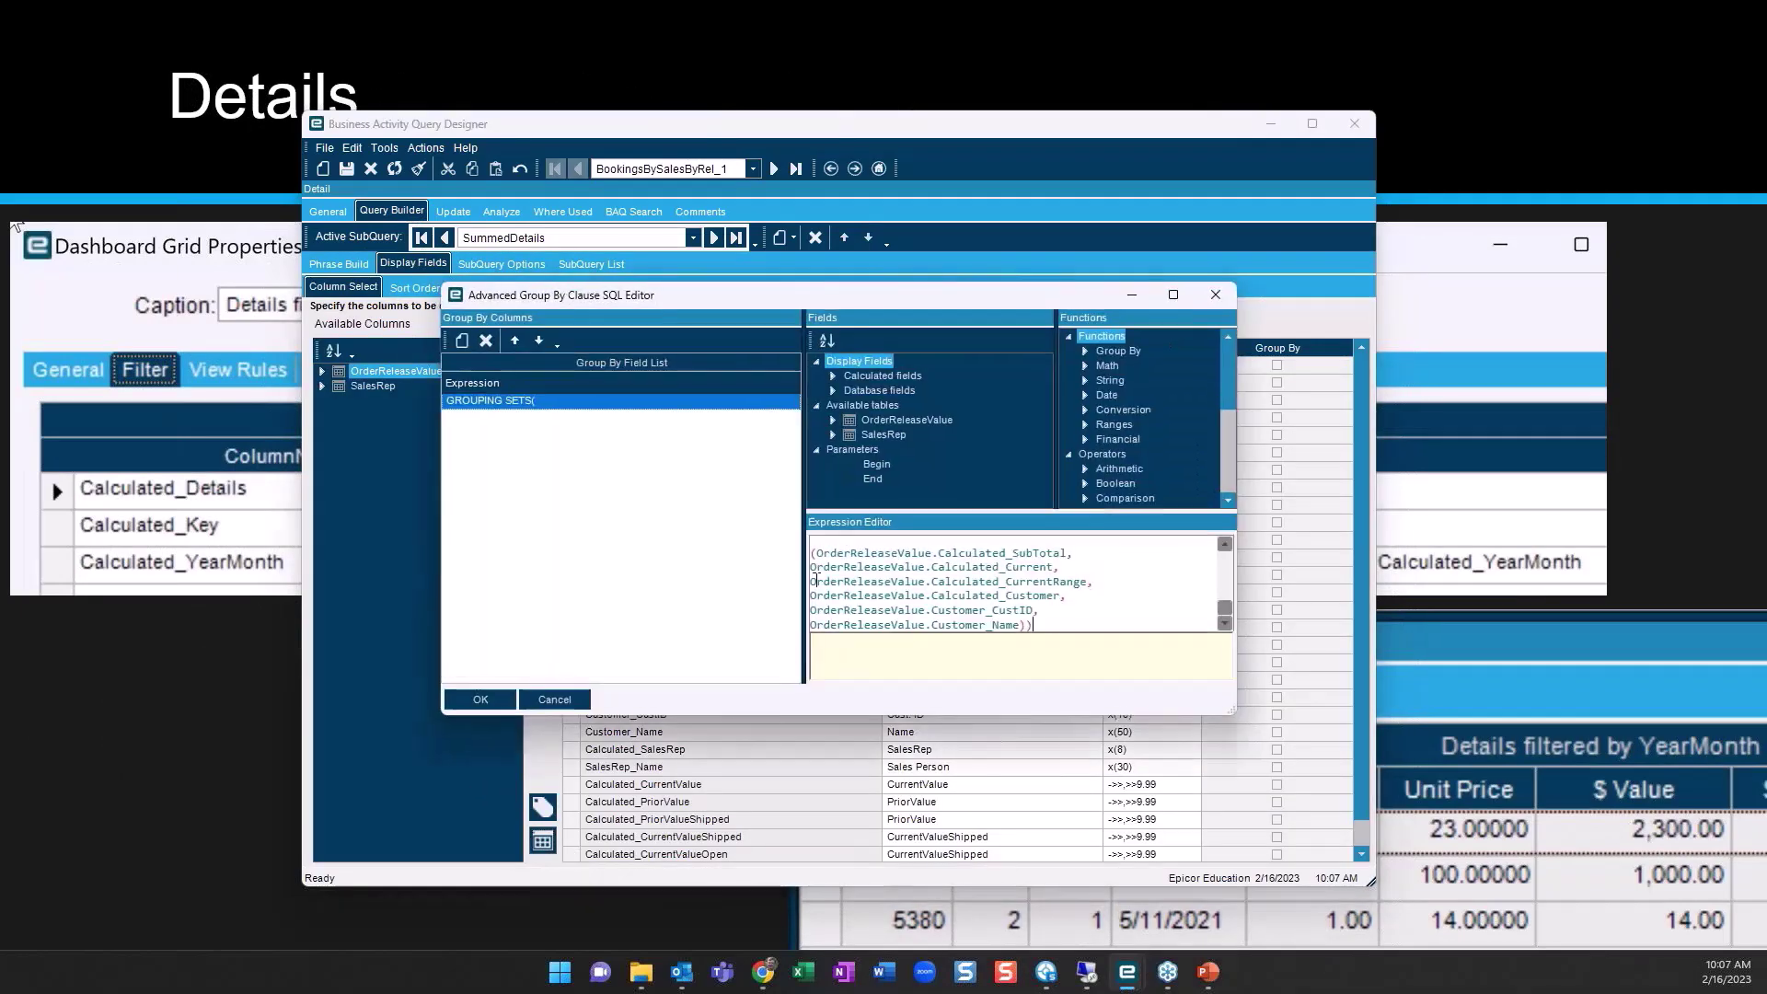
pyautogui.moveTo(1021, 298); pyautogui.dragTo(747, 114)
pyautogui.moveTo(952, 520); pyautogui.dragTo(1263, 820)
pyautogui.moveTo(995, 626); pyautogui.dragTo(947, 398)
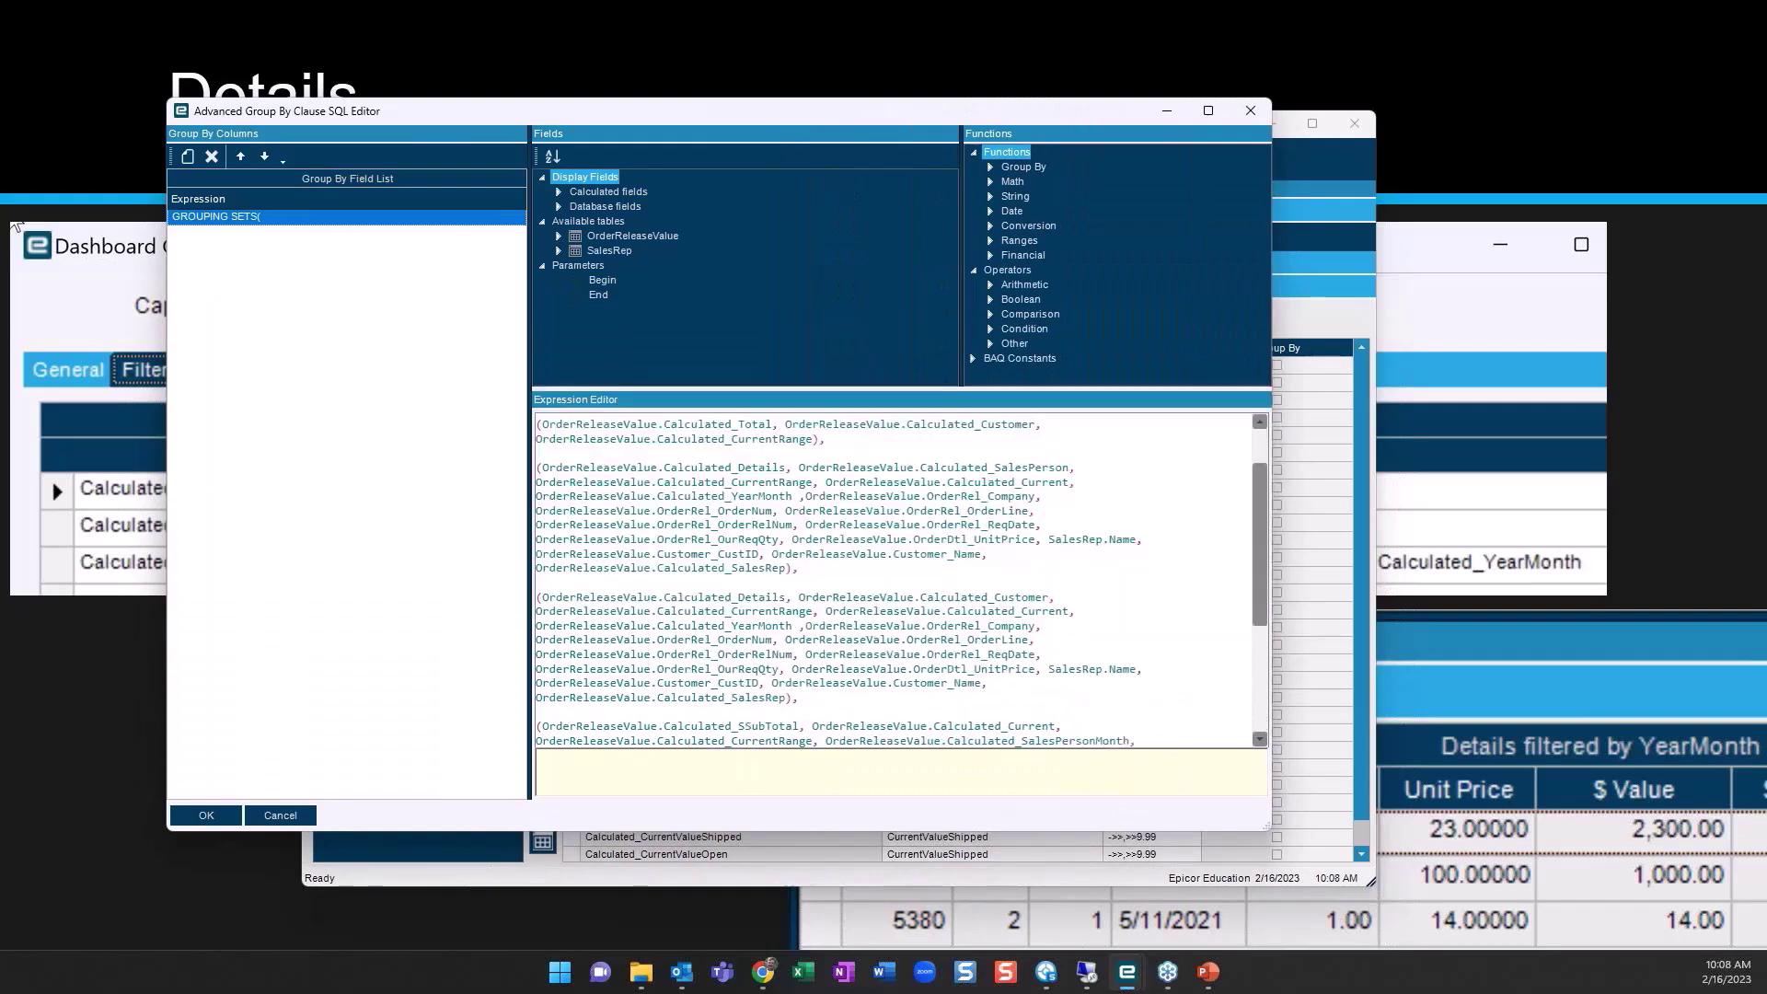
# Add a second group-by expression that uses the CUBE function
pyautogui.click(187, 158)
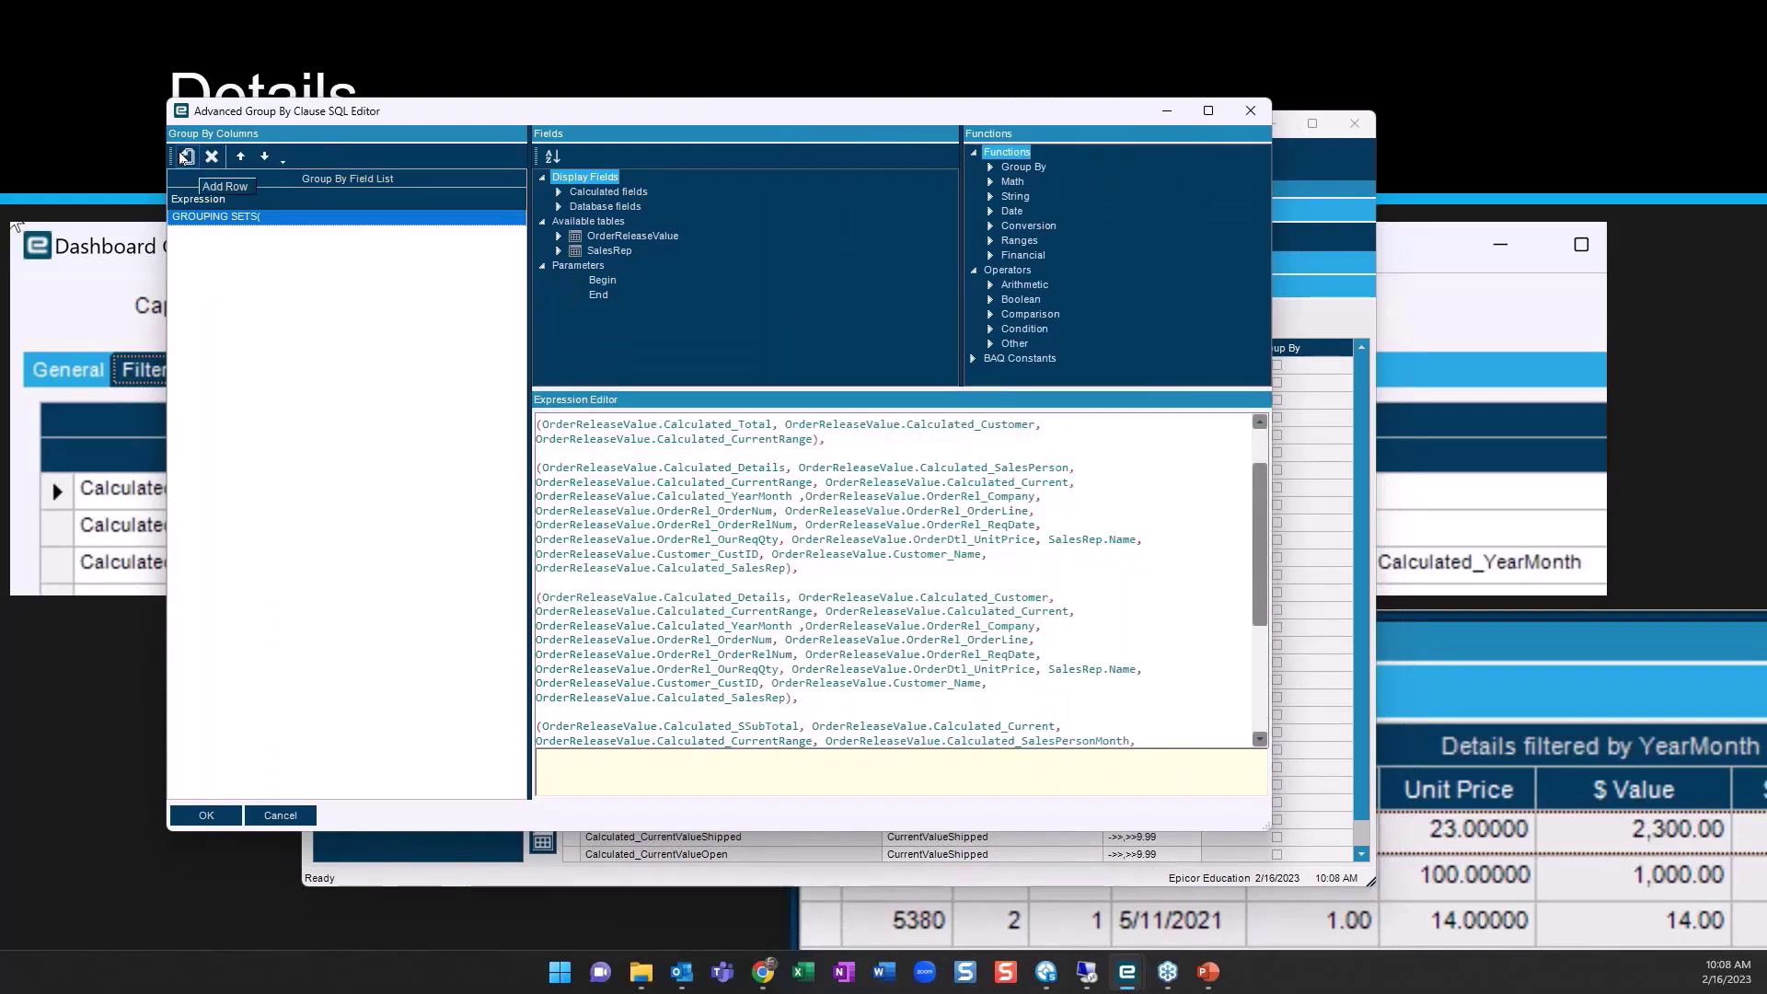
pyautogui.click(990, 167)
pyautogui.click(1046, 195)
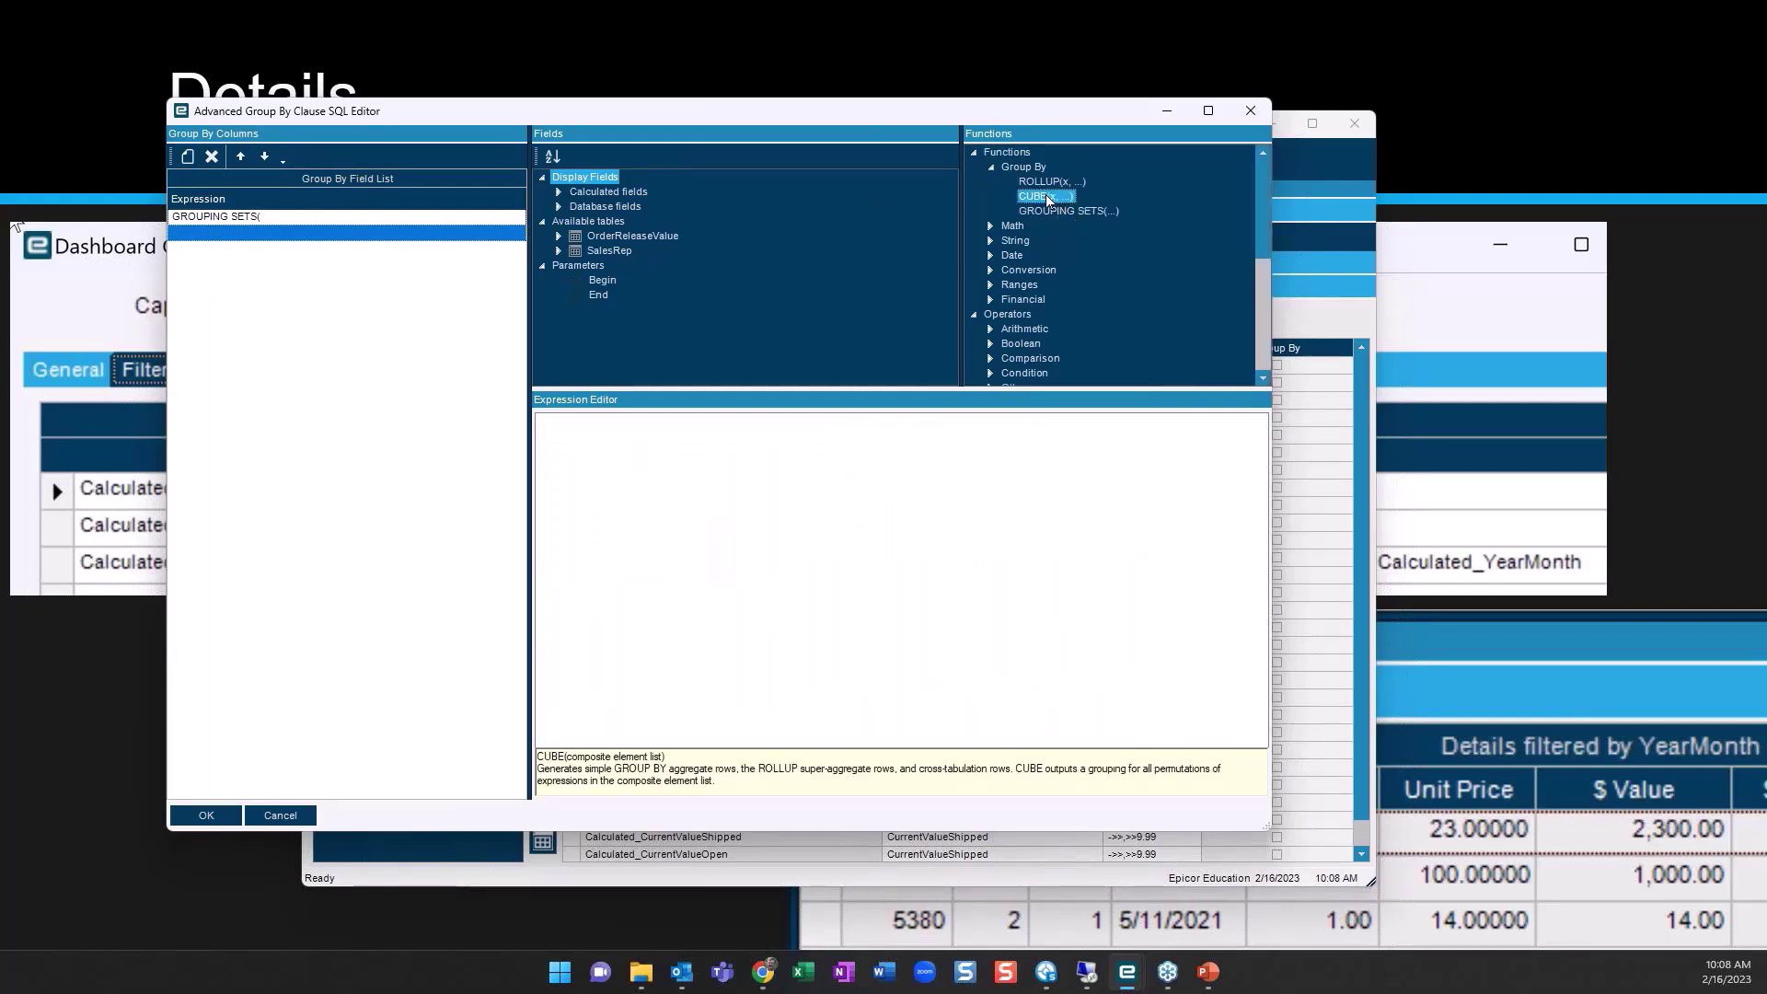
pyautogui.doubleClick(1046, 196)
# Insert OrderReleaseValue.Calculated_Details followed by a comma as the first element of the CUBE expression
pyautogui.click(559, 206)
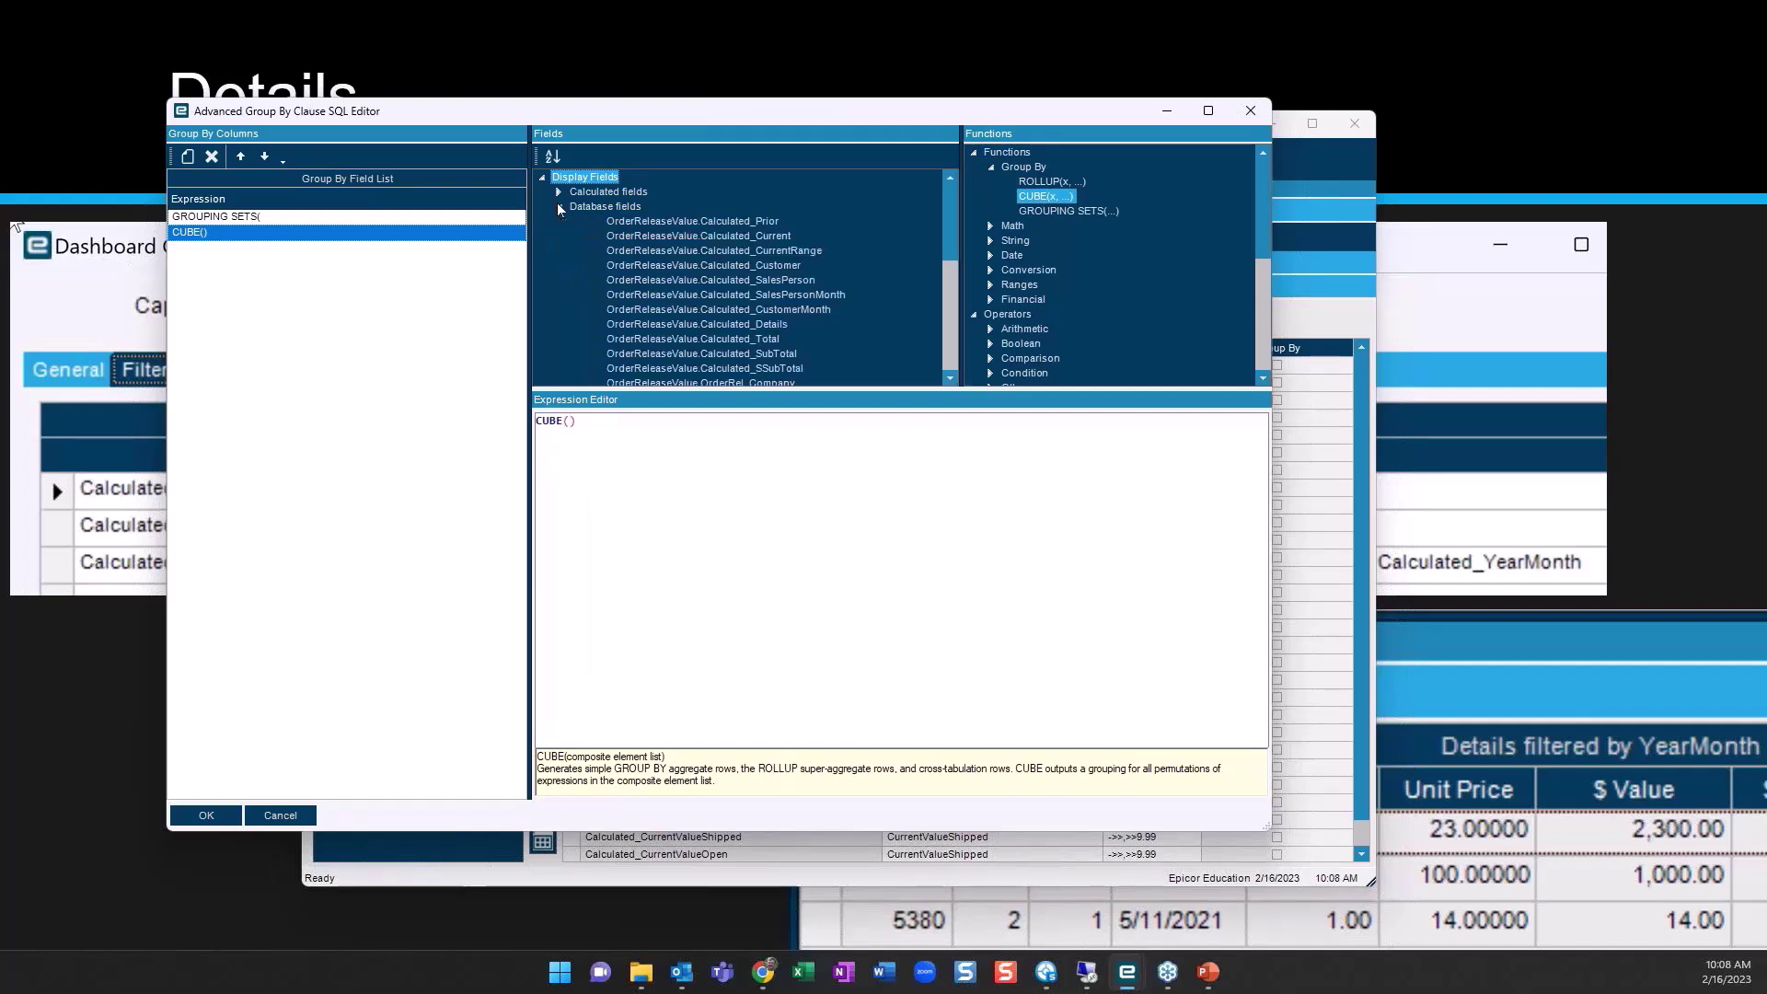
pyautogui.click(714, 225)
pyautogui.click(714, 234)
pyautogui.scroll(-1, 711, 295)
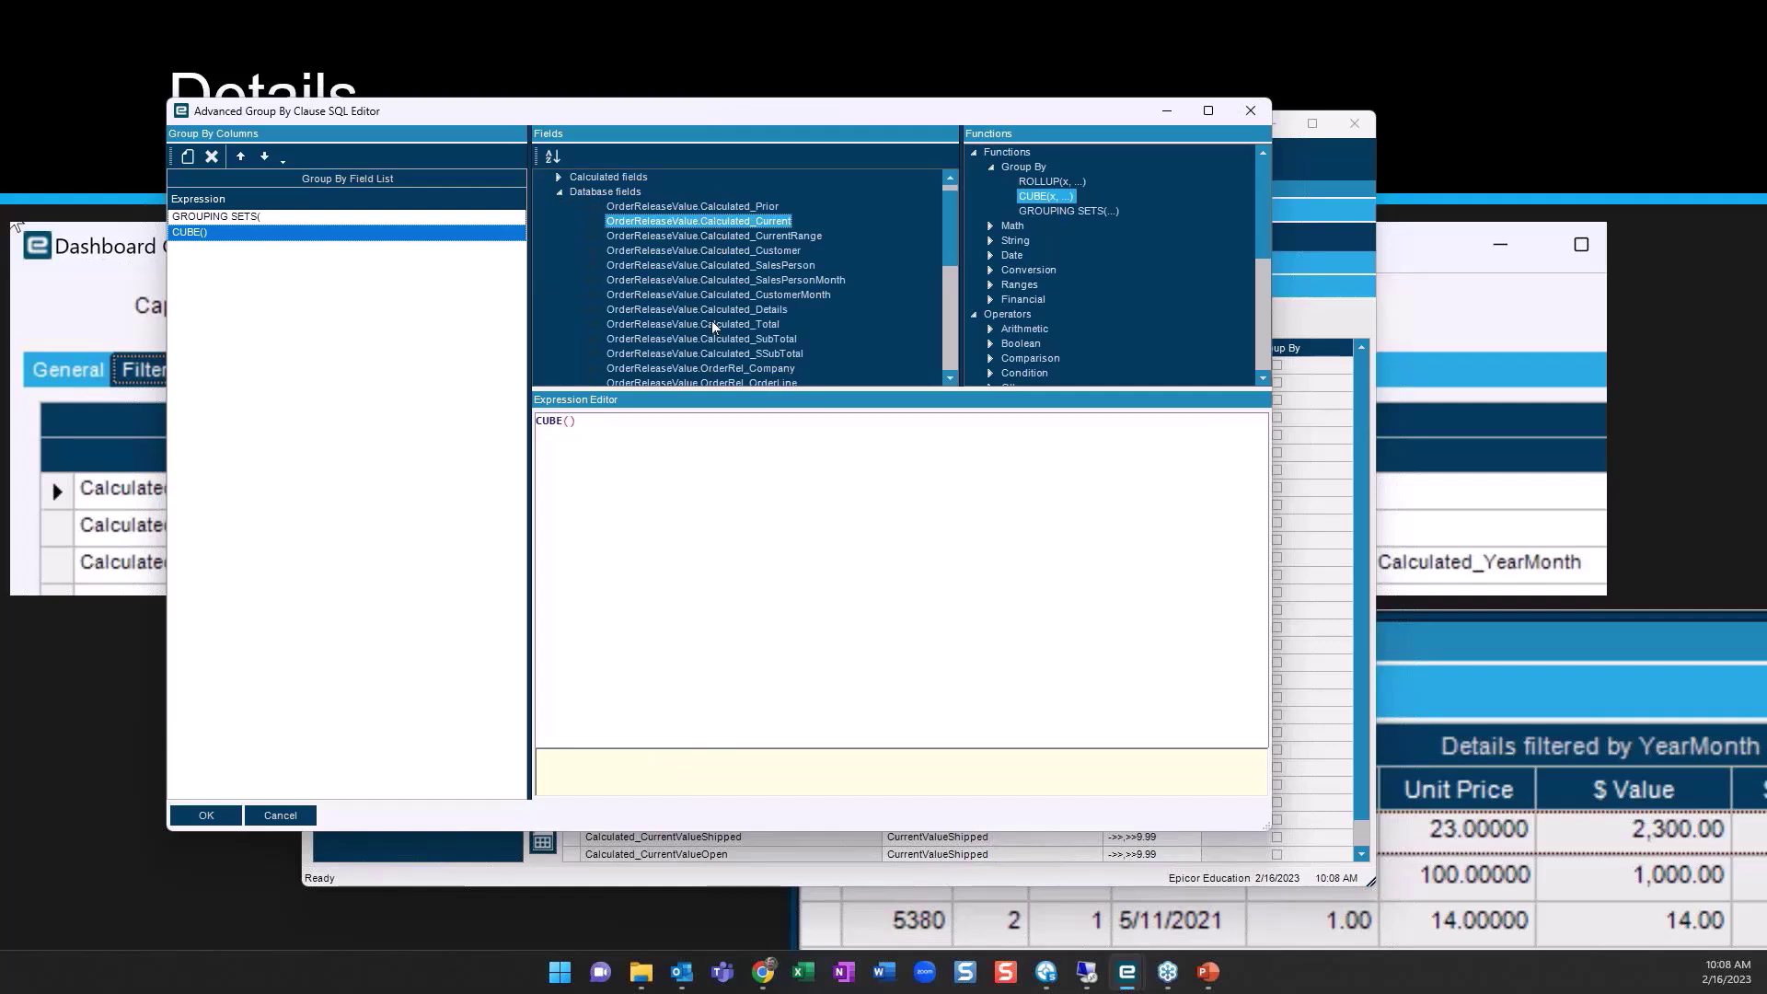
pyautogui.doubleClick(710, 315)
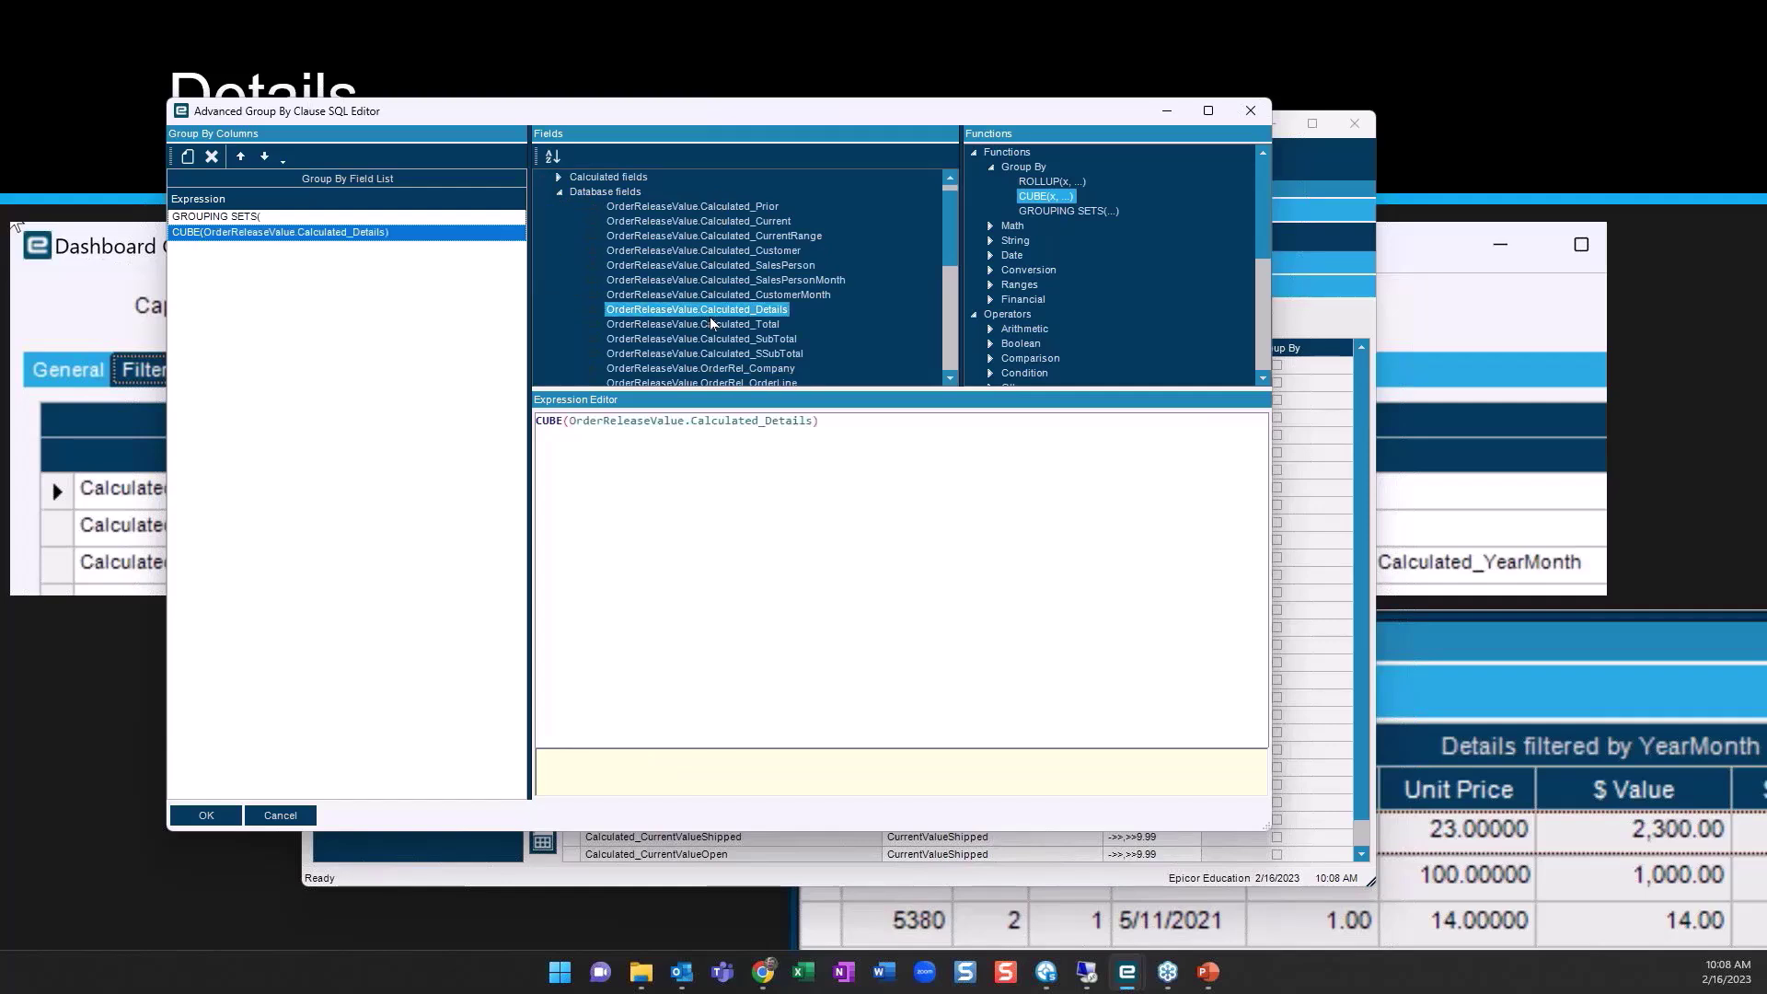
pyautogui.write(',')
# Insert Calculated_NextYearMonth, Customer_CustID, Customer_Name and Calculated_YearMonth from OrderReleaseValue into the CUBE expression after Calculated_Details
pyautogui.click(714, 324)
pyautogui.scroll(-4, 709, 326)
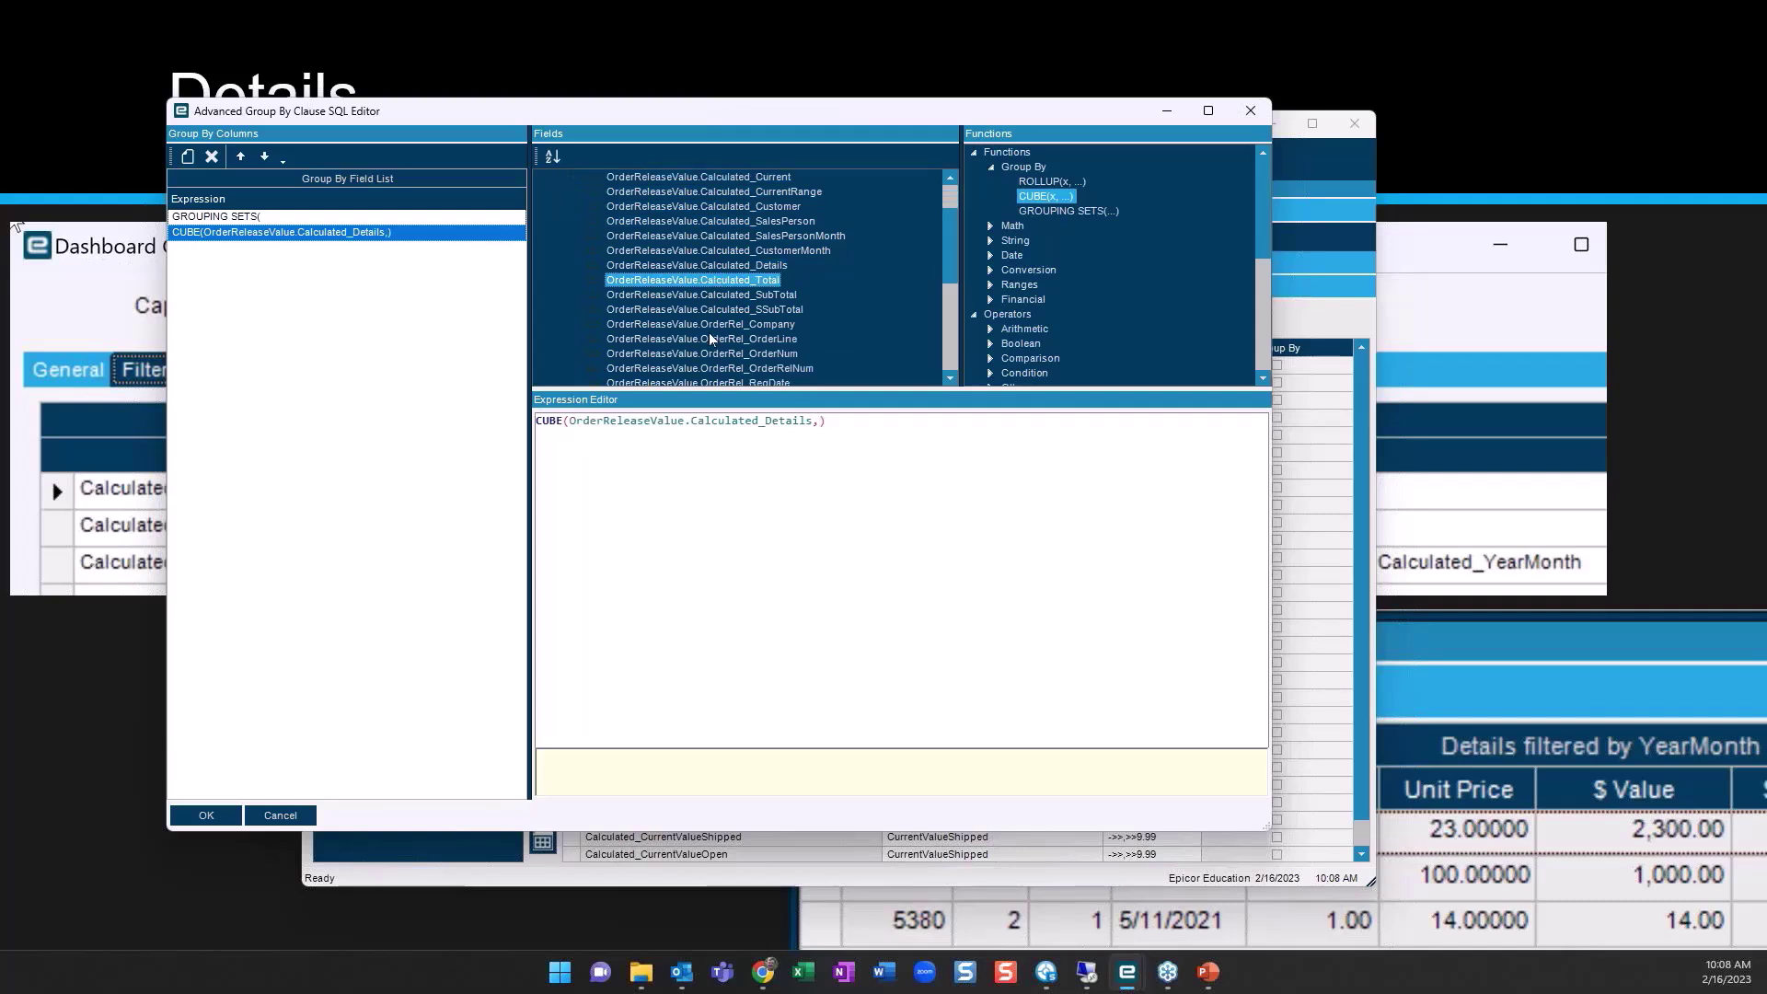
pyautogui.scroll(-3, 706, 340)
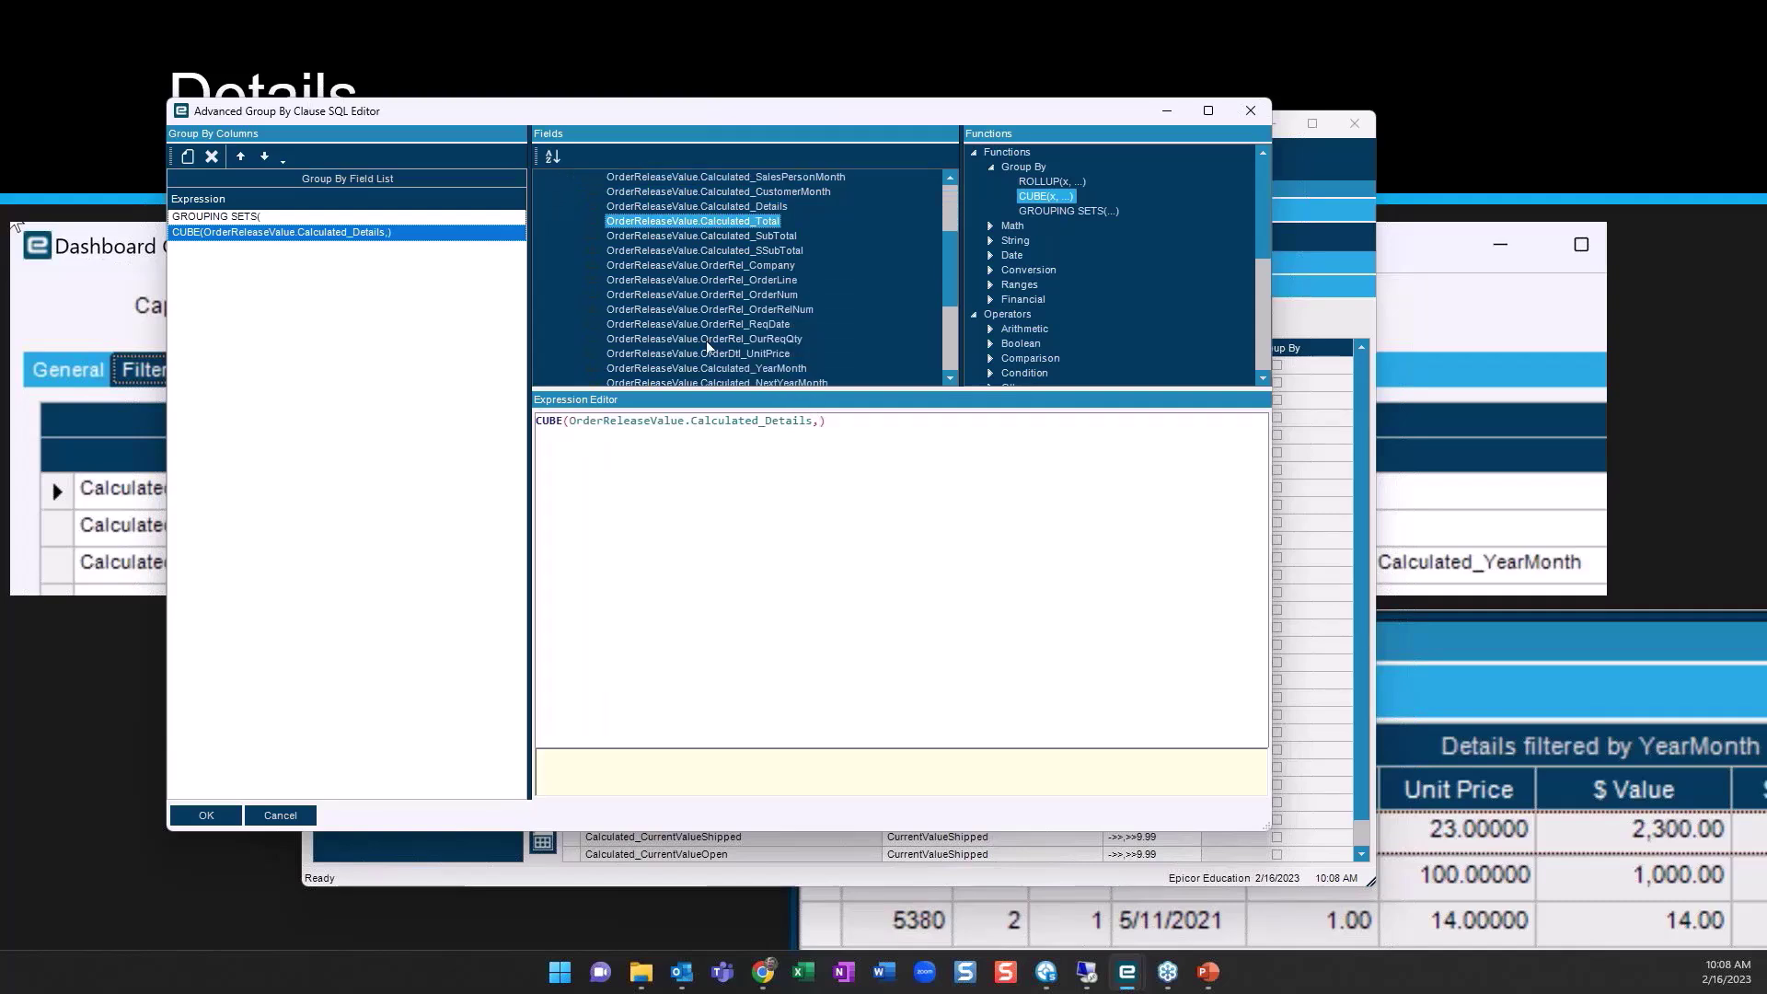
pyautogui.scroll(-4, 703, 329)
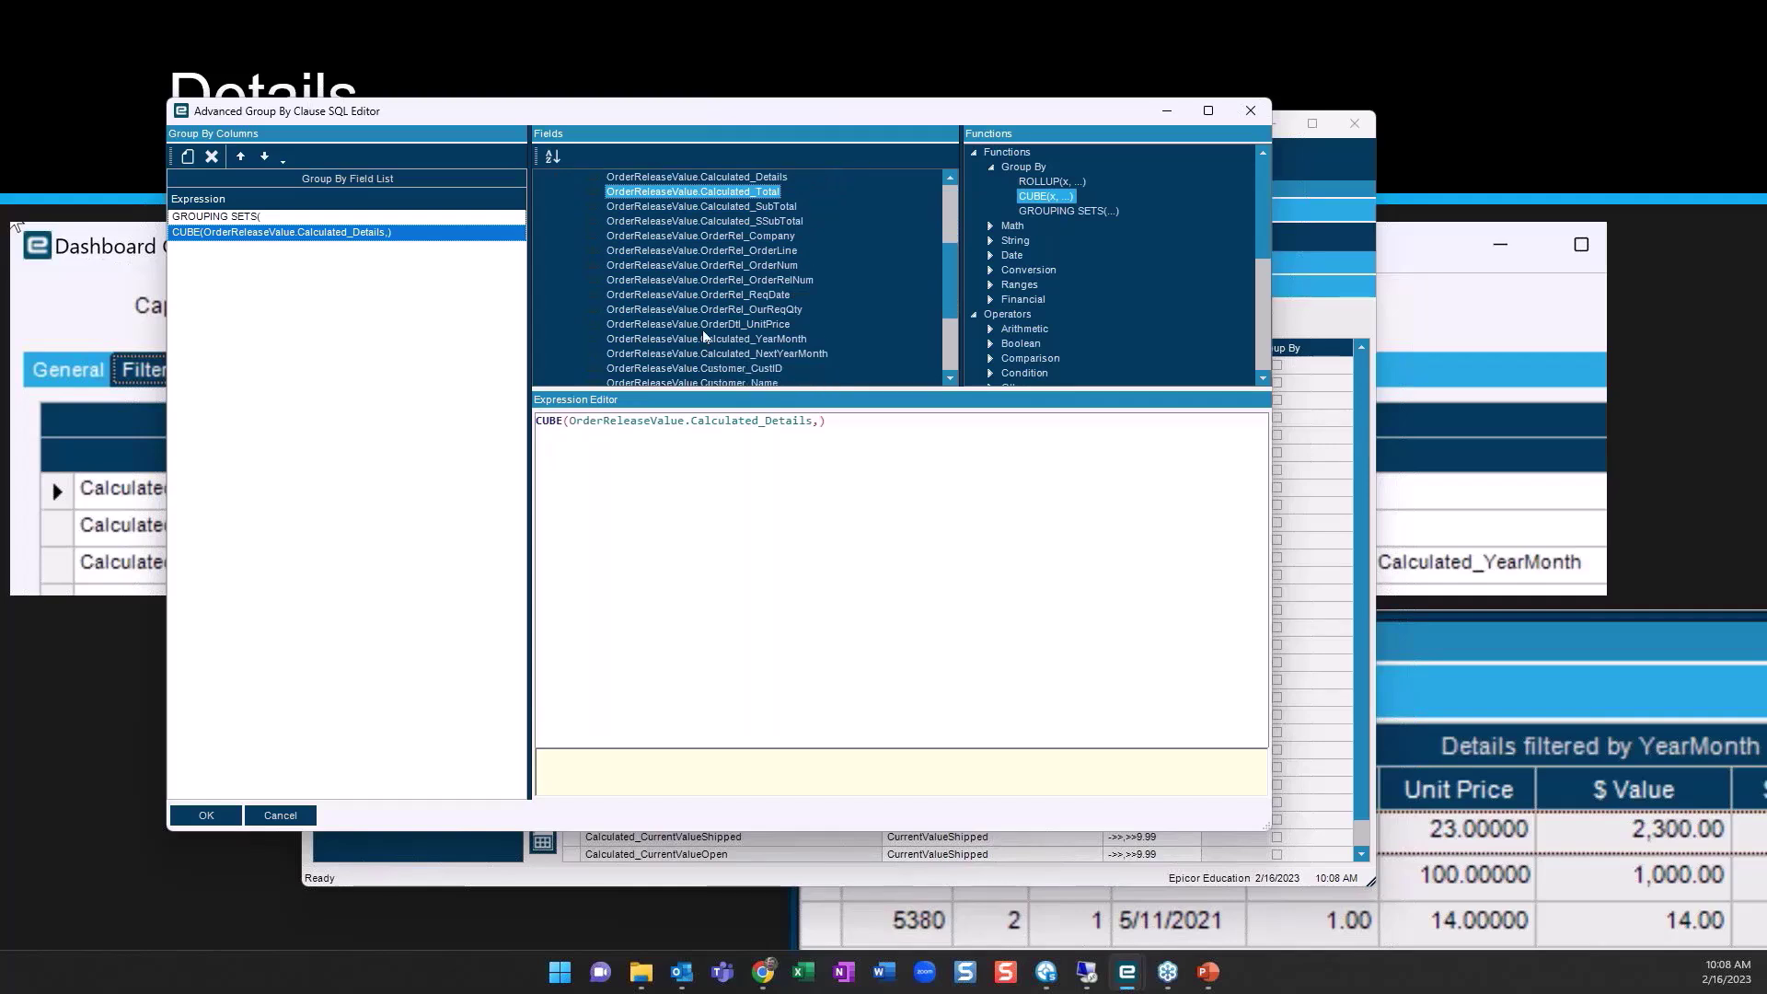
pyautogui.doubleClick(703, 324)
pyautogui.doubleClick(703, 337)
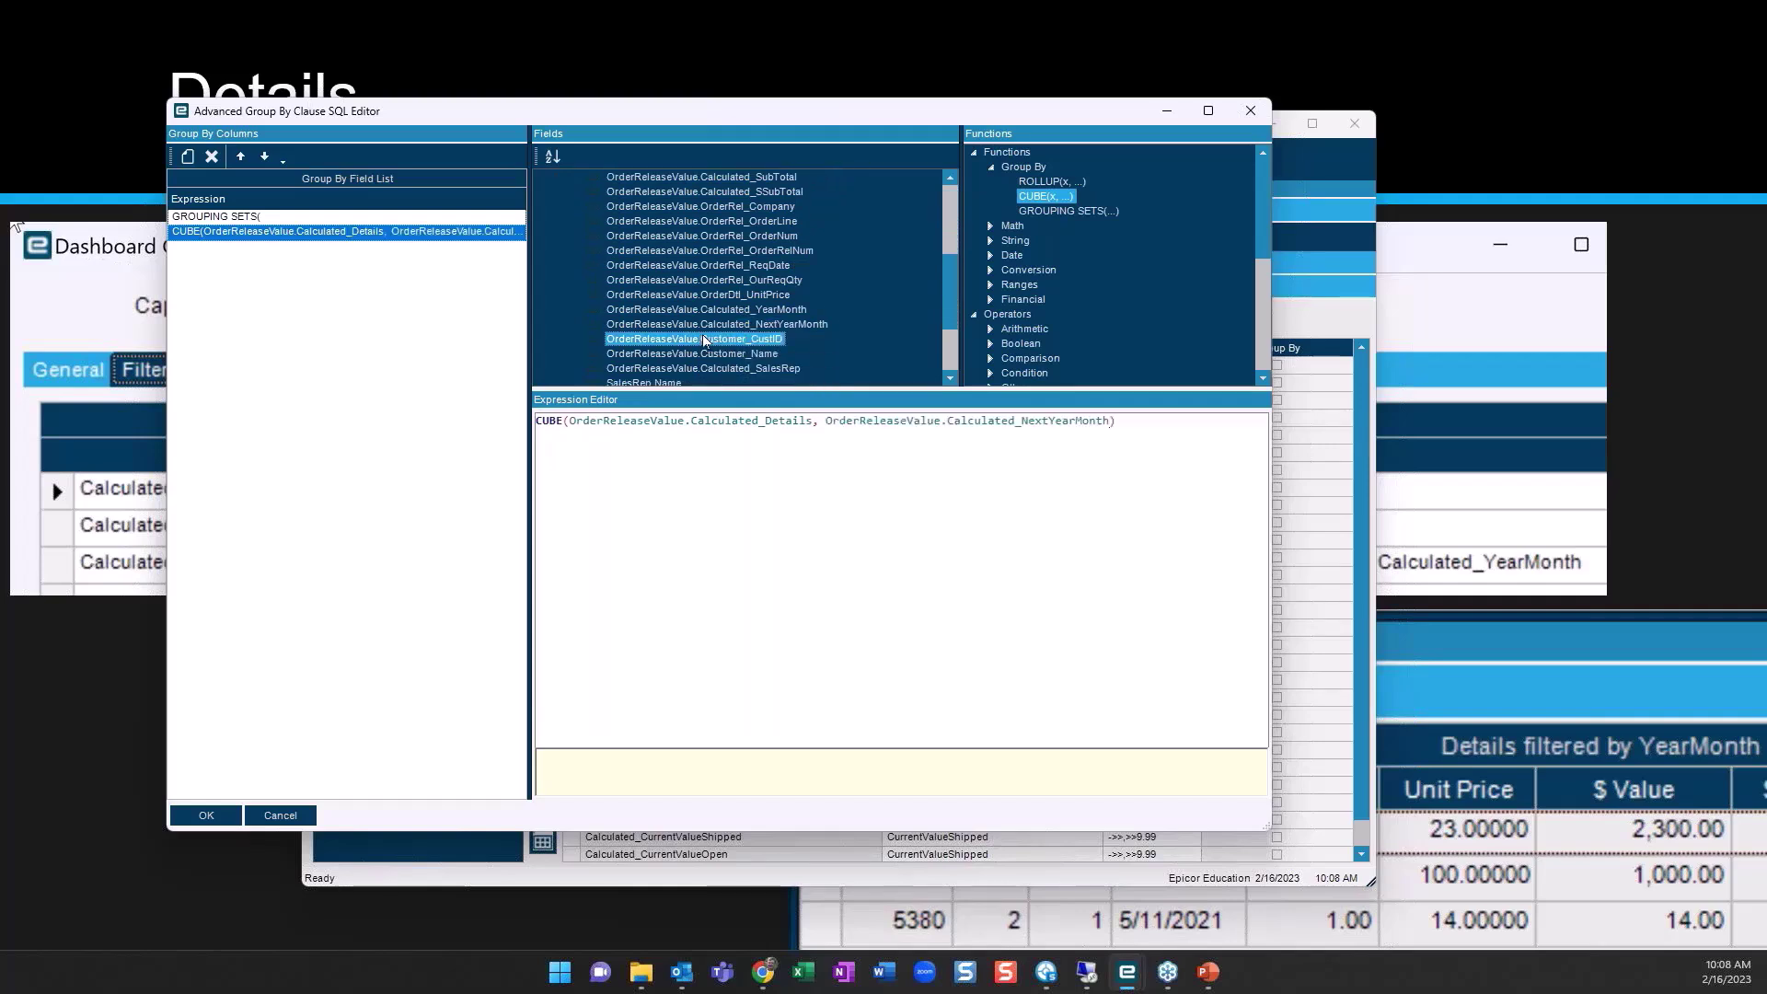
pyautogui.doubleClick(704, 353)
pyautogui.doubleClick(706, 309)
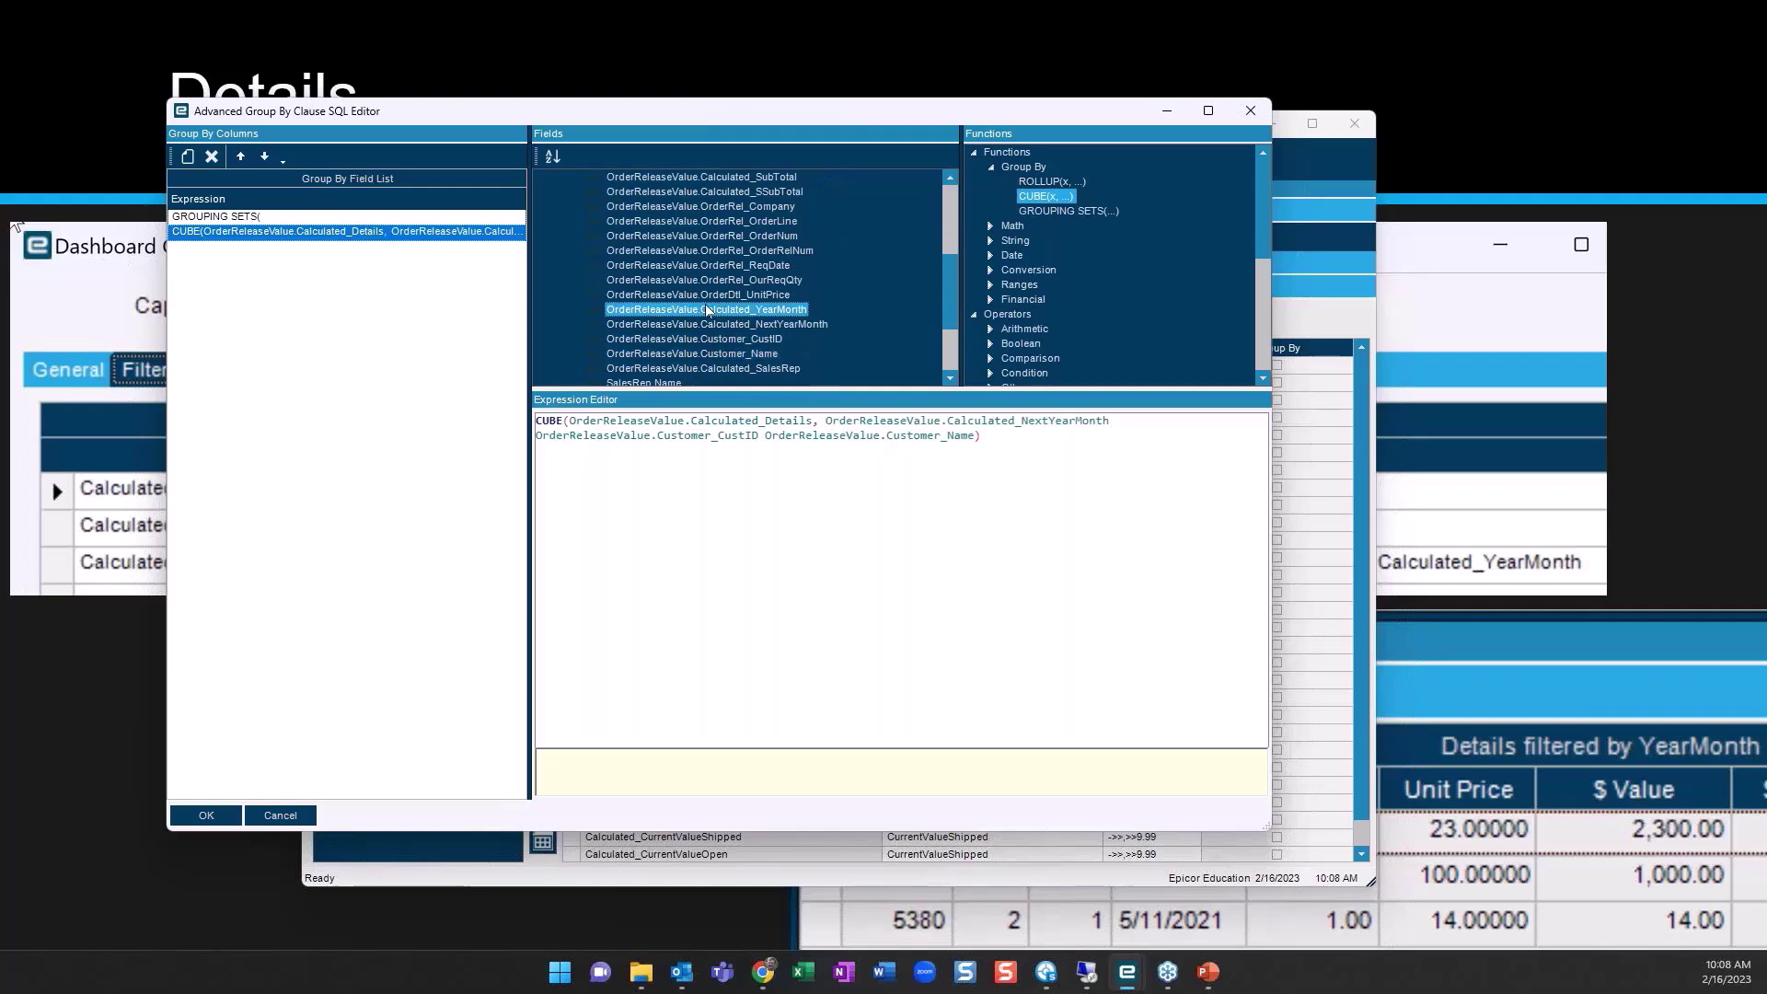
# Separate the inserted CUBE elements with commas and remove OrderReleaseValue.Calculated_NextYearMonth from the expression
pyautogui.click(974, 436)
pyautogui.write(',')
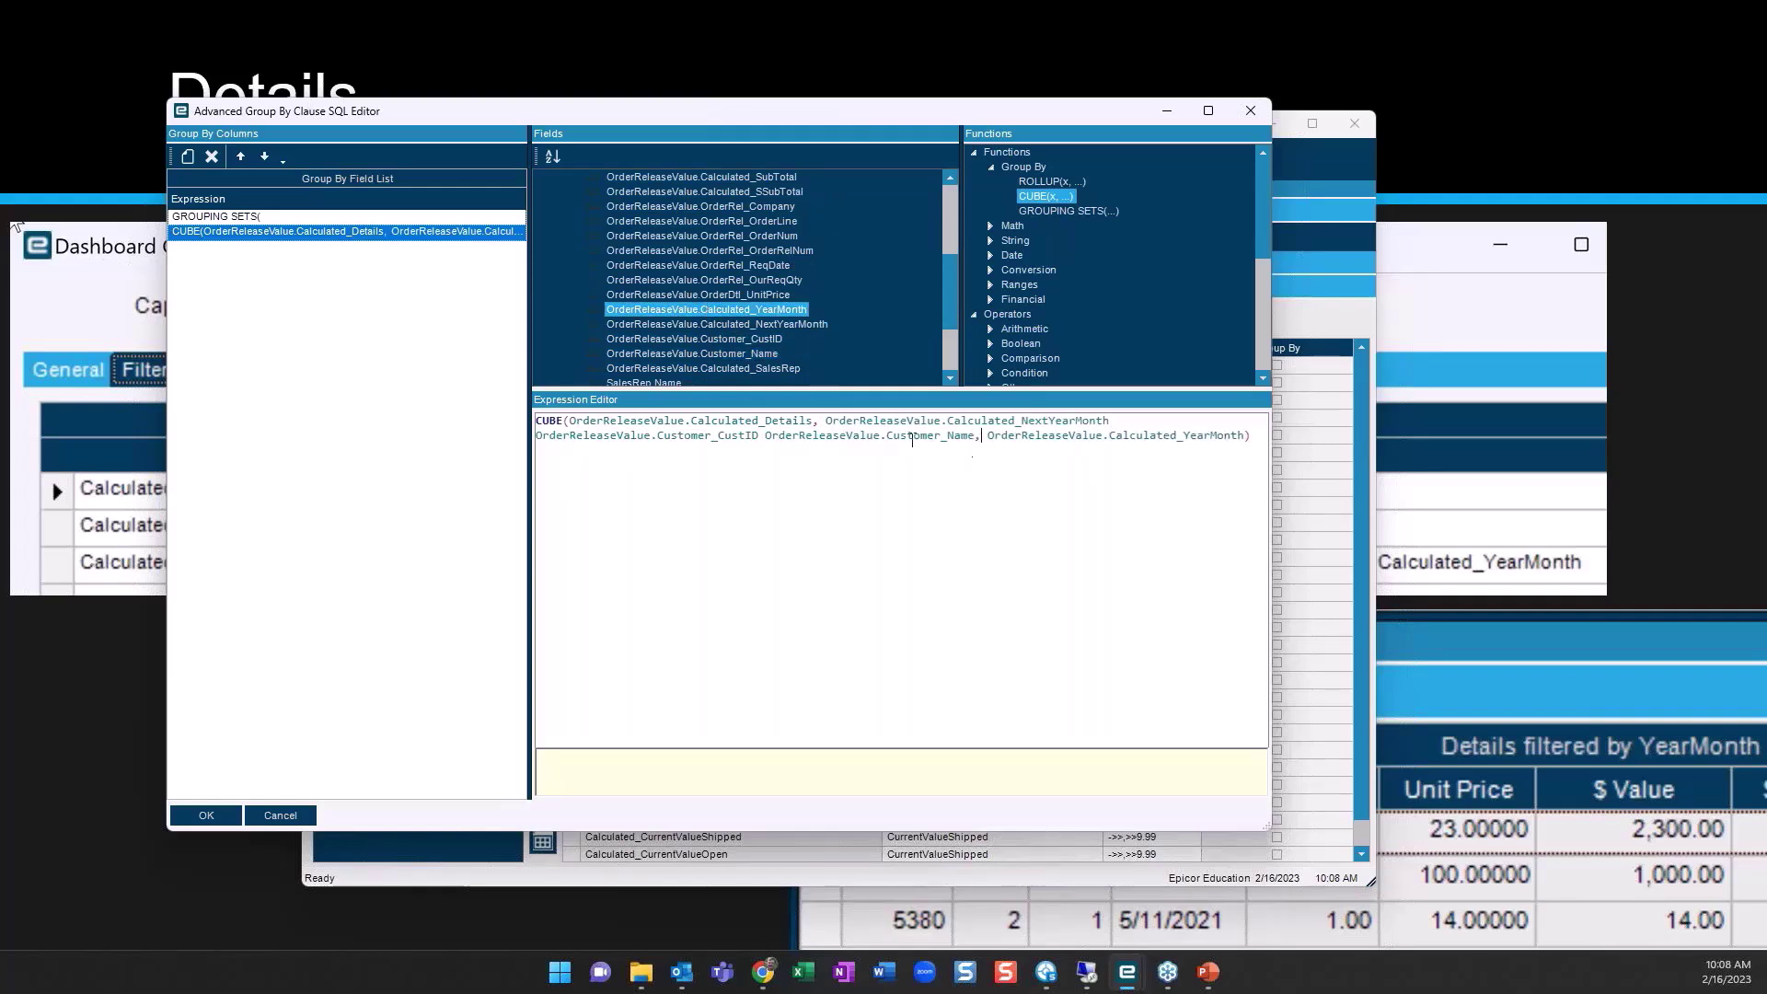
pyautogui.click(759, 436)
pyautogui.write(',')
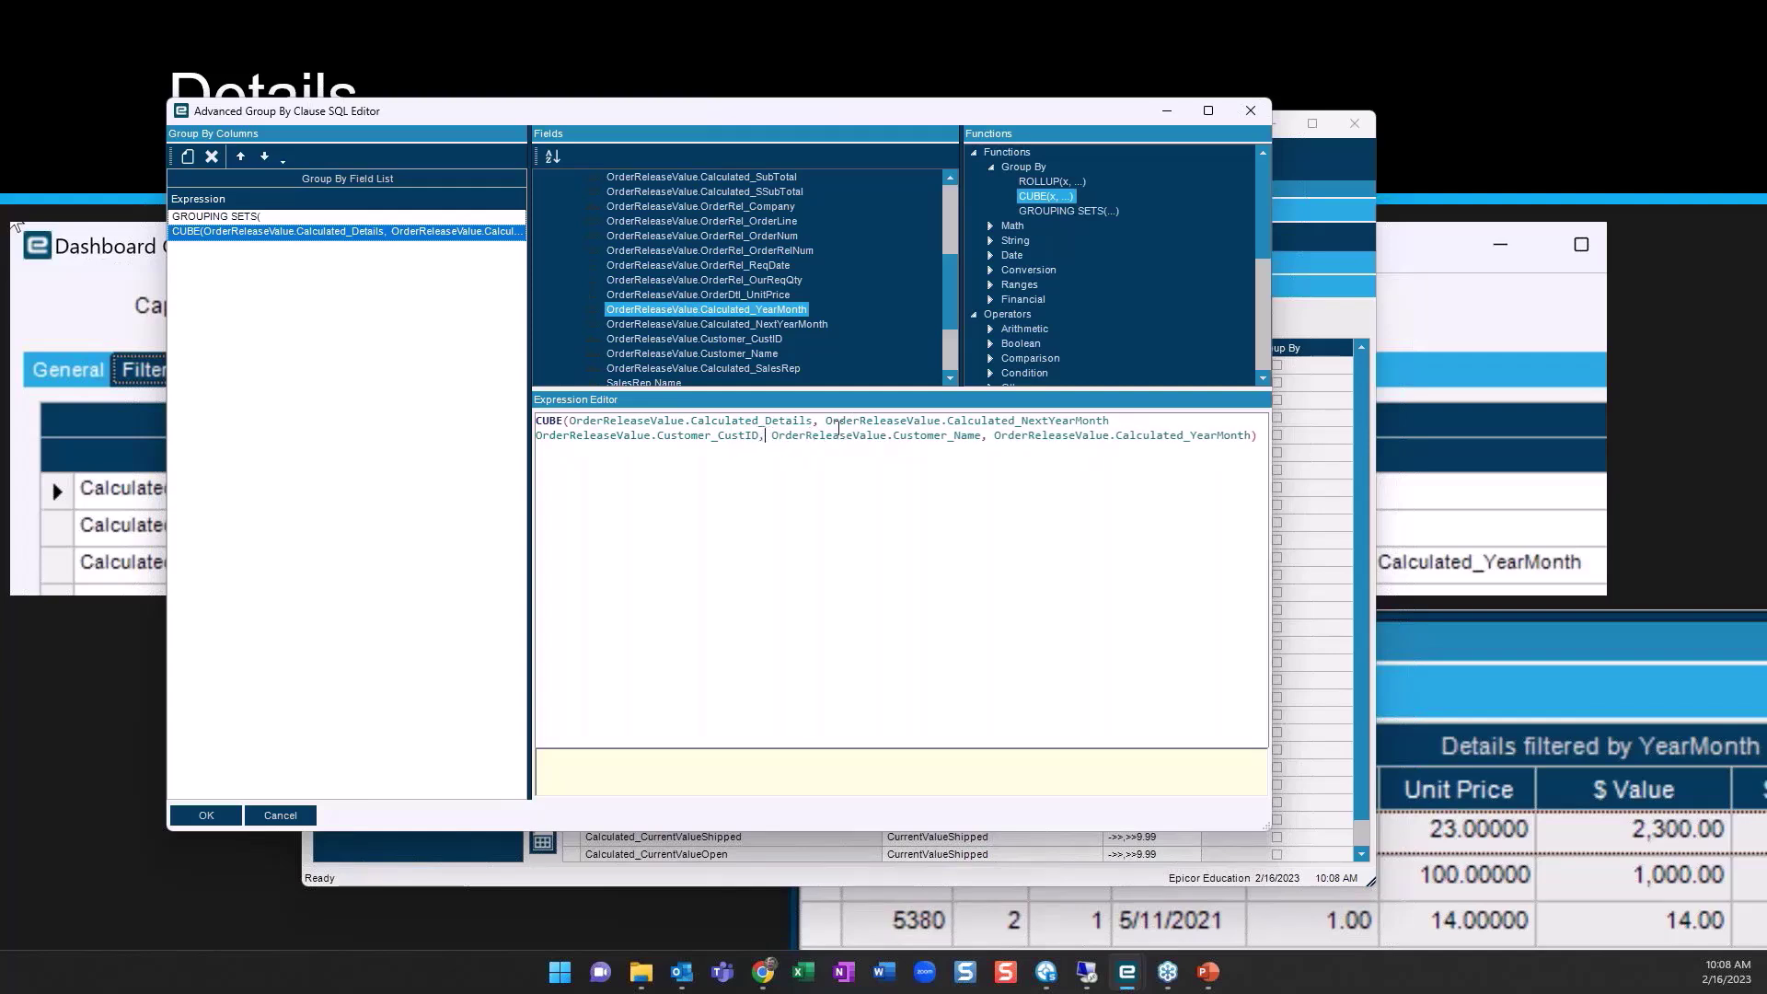
pyautogui.click(1111, 420)
pyautogui.write(',')
pyautogui.moveTo(1115, 420); pyautogui.dragTo(833, 426)
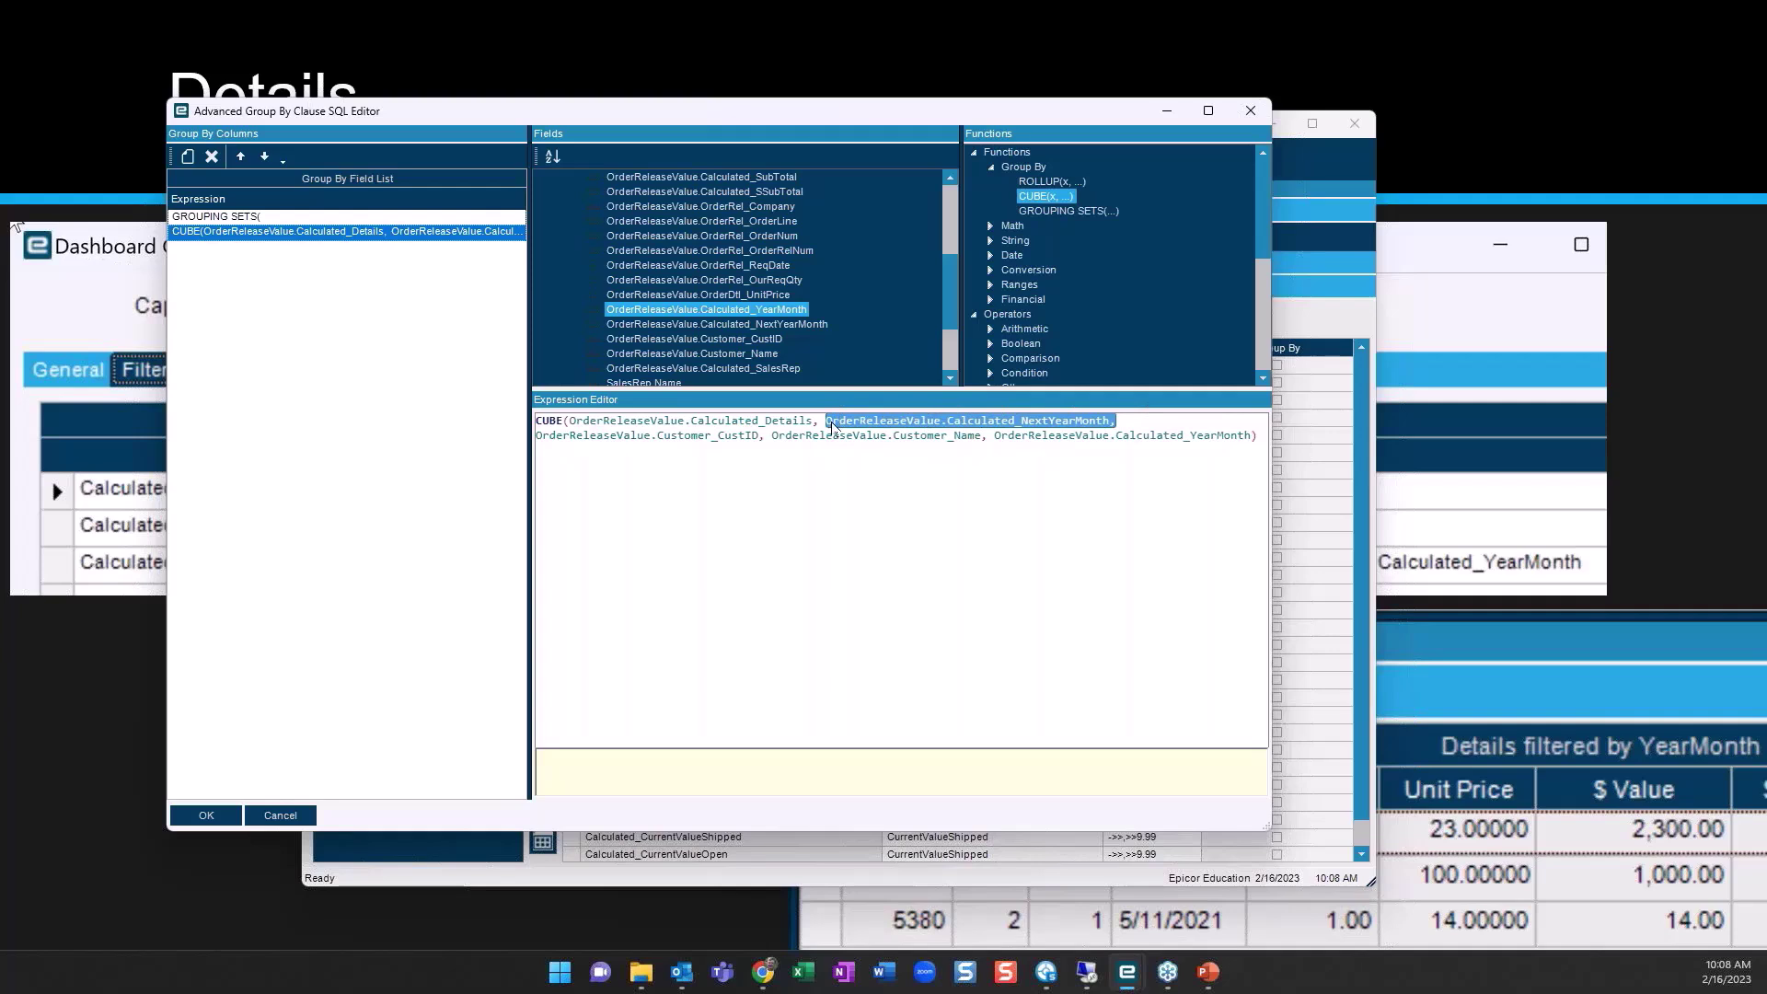
pyautogui.press('Delete')
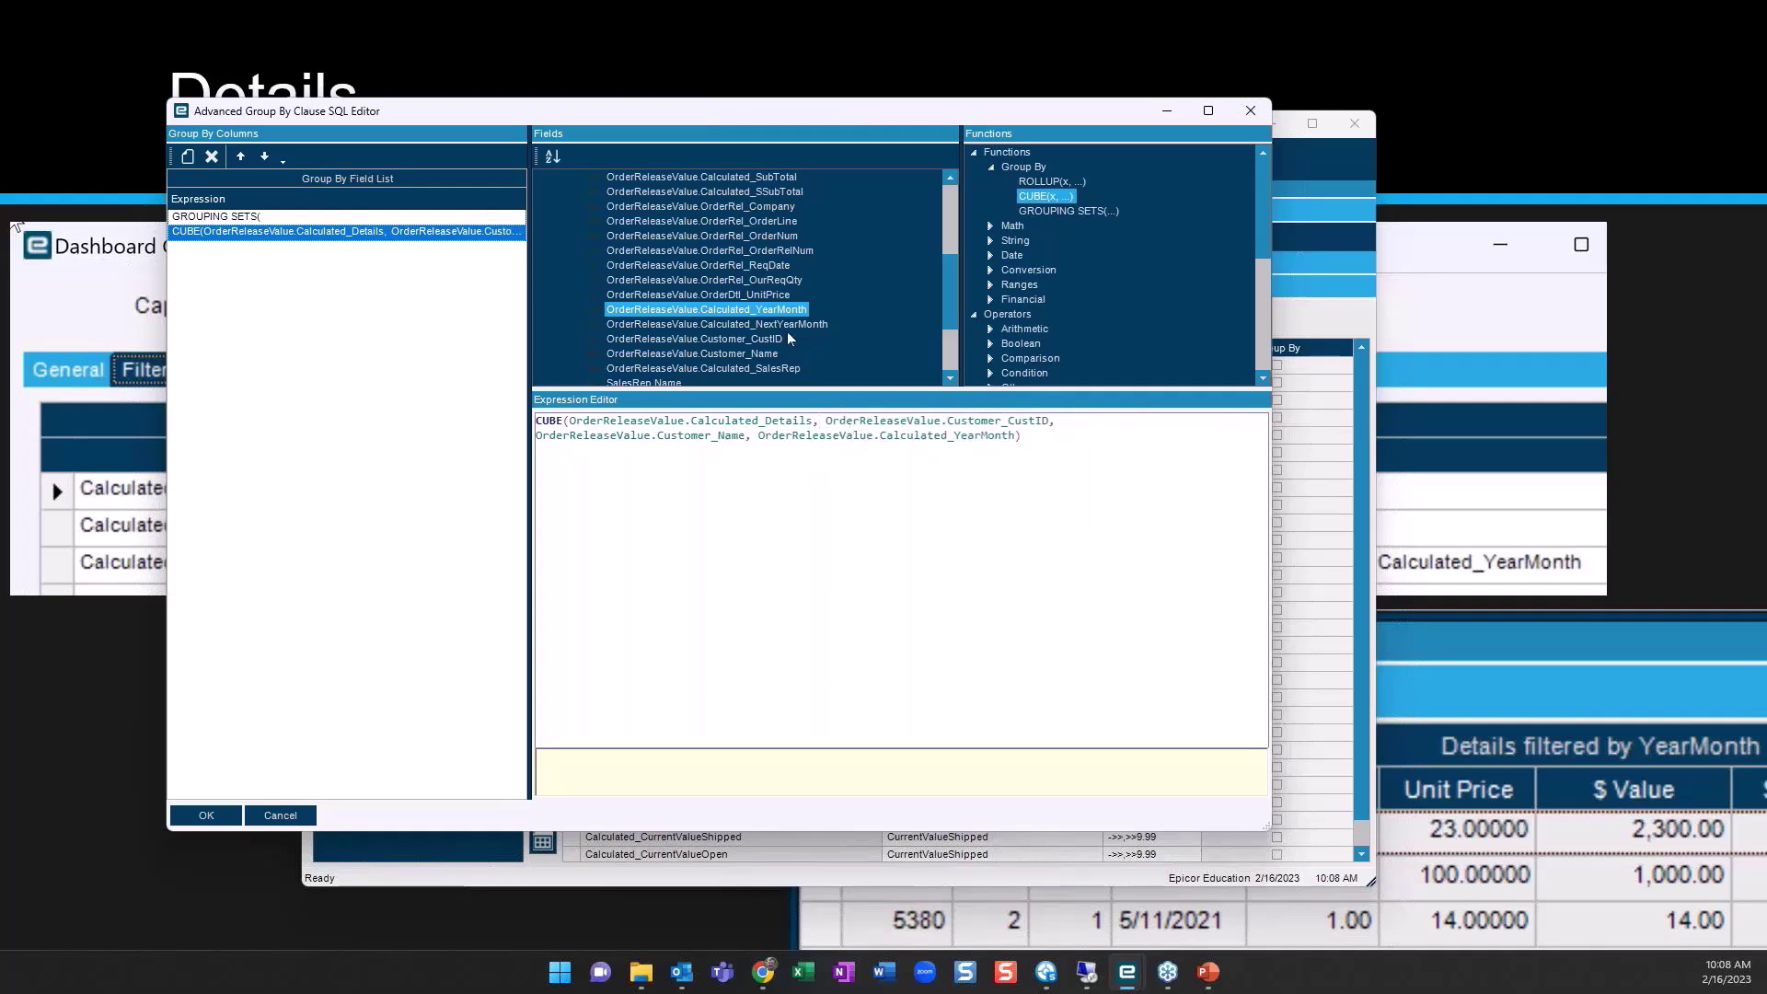
# Append OrderReleaseValue.Calculated_SalesRep and SalesRep.Name, separated by commas, to the end of the CUBE expression and accept the group-by changes
pyautogui.click(773, 326)
pyautogui.click(749, 356)
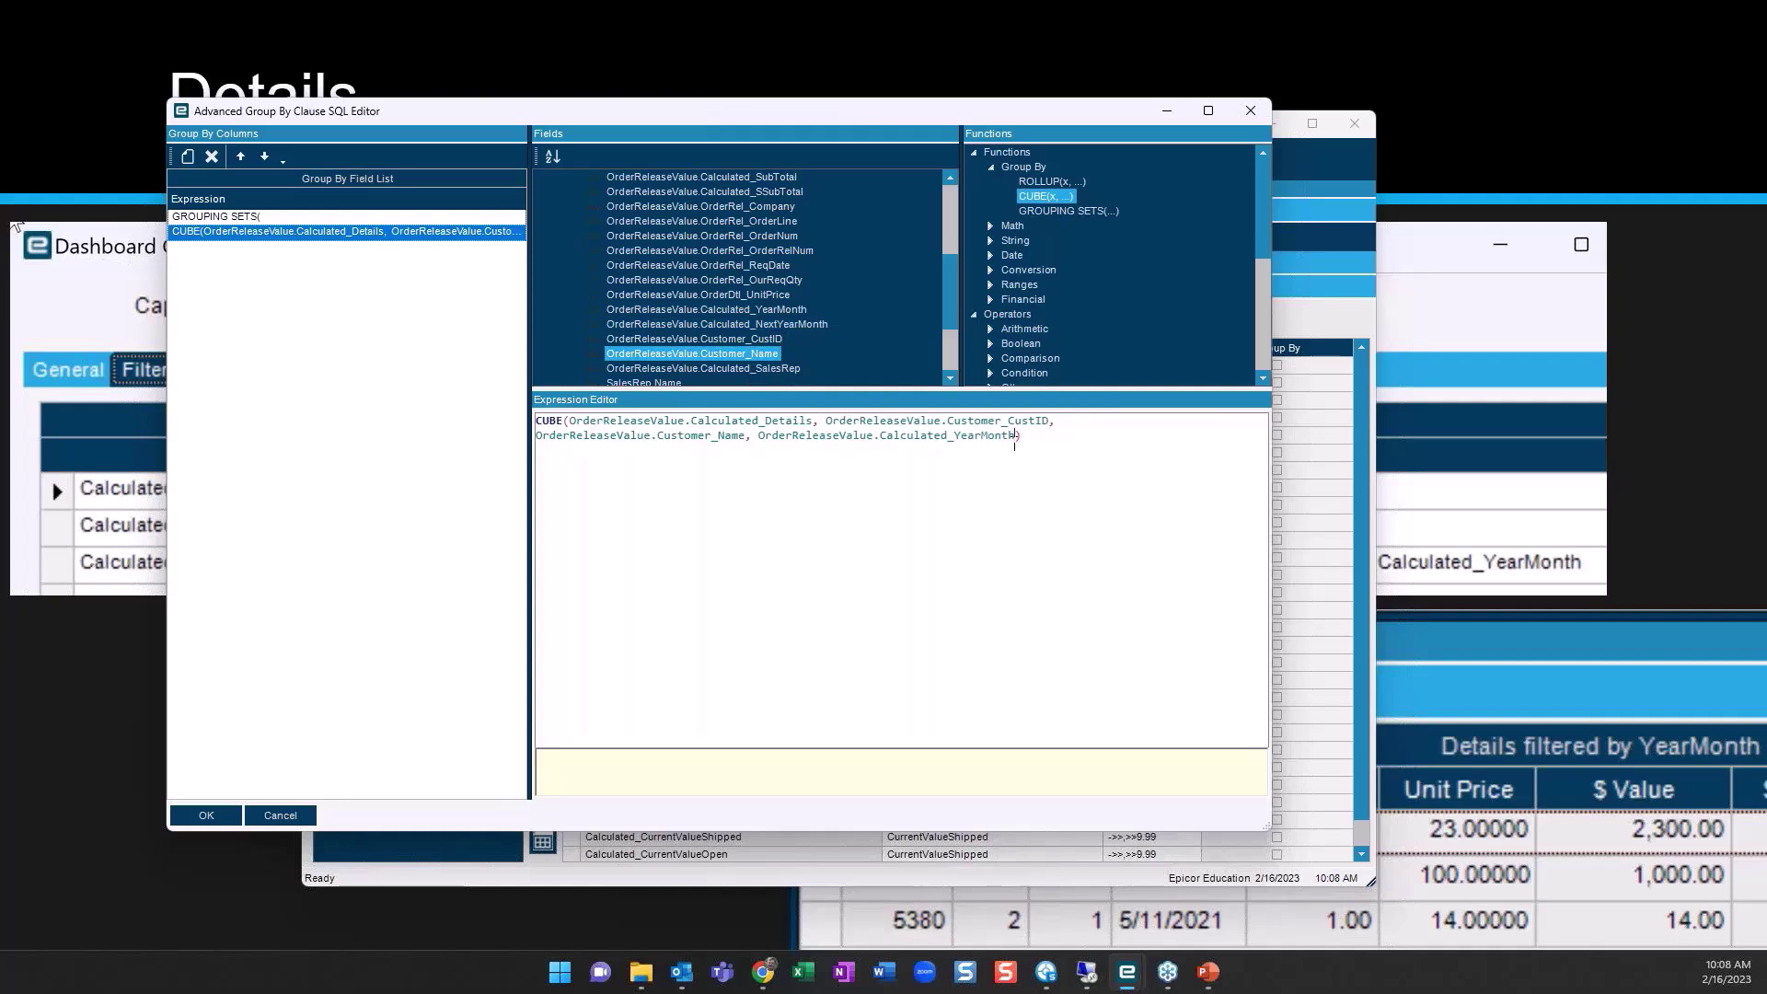
pyautogui.doubleClick(747, 367)
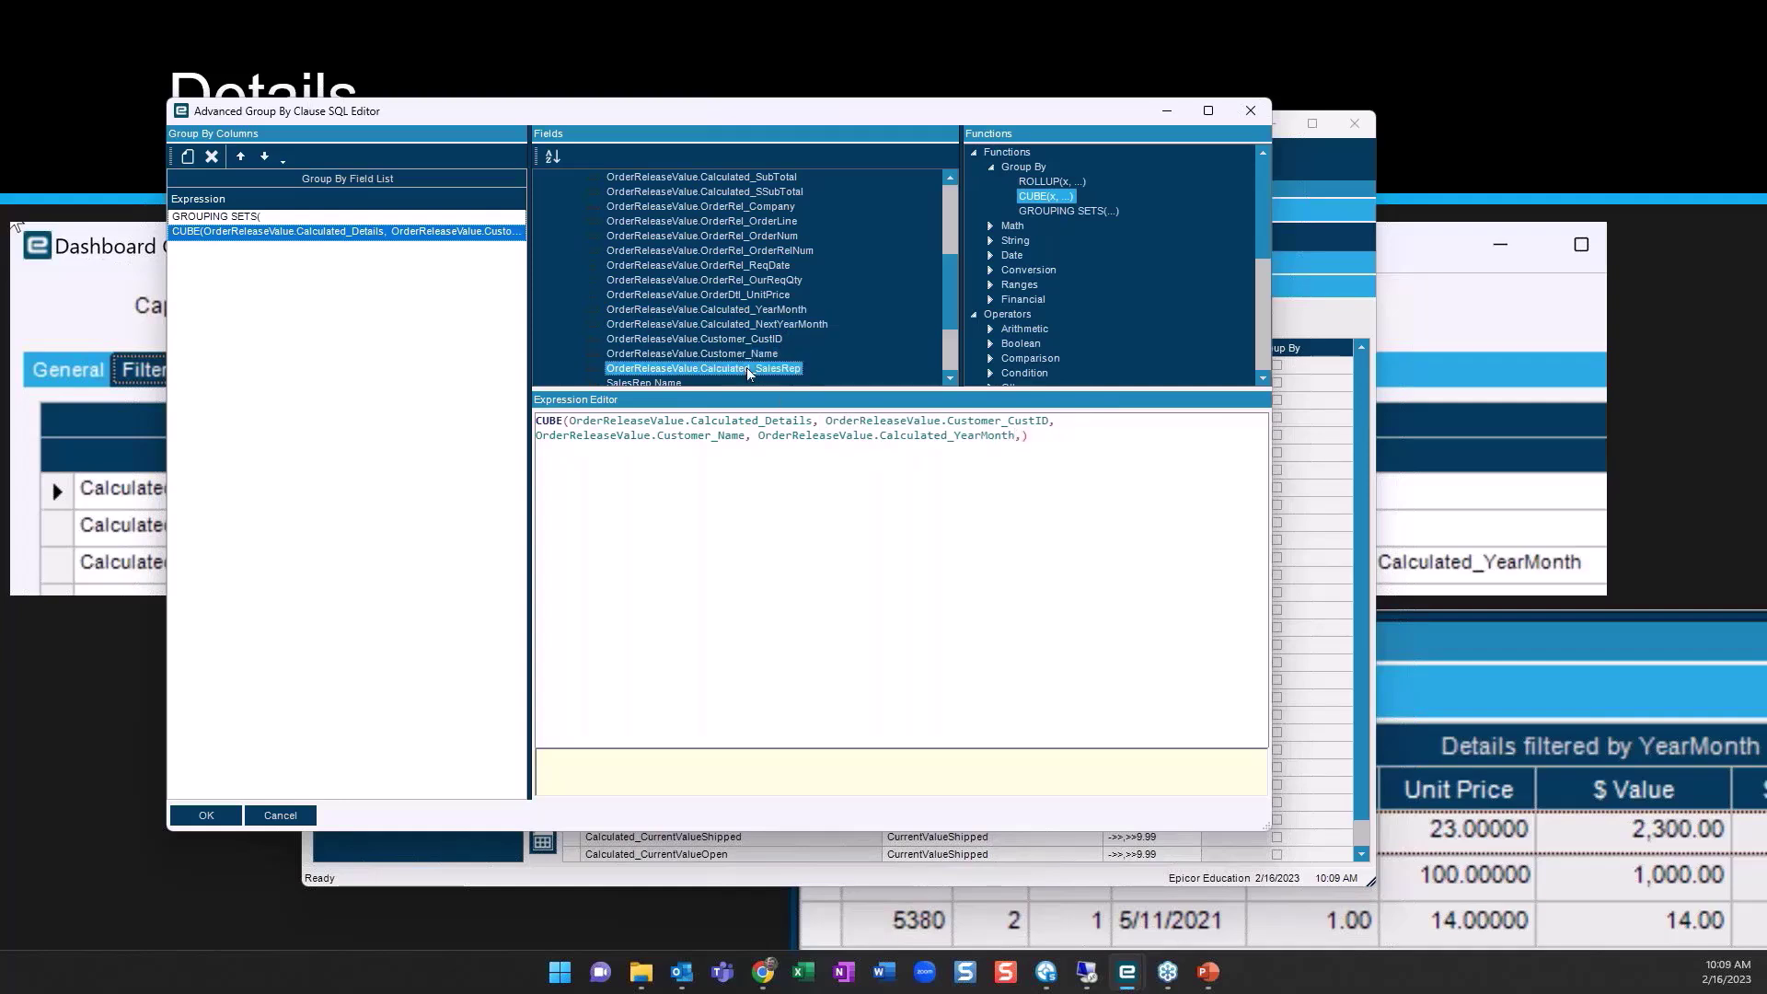
pyautogui.write(',')
pyautogui.click(656, 384)
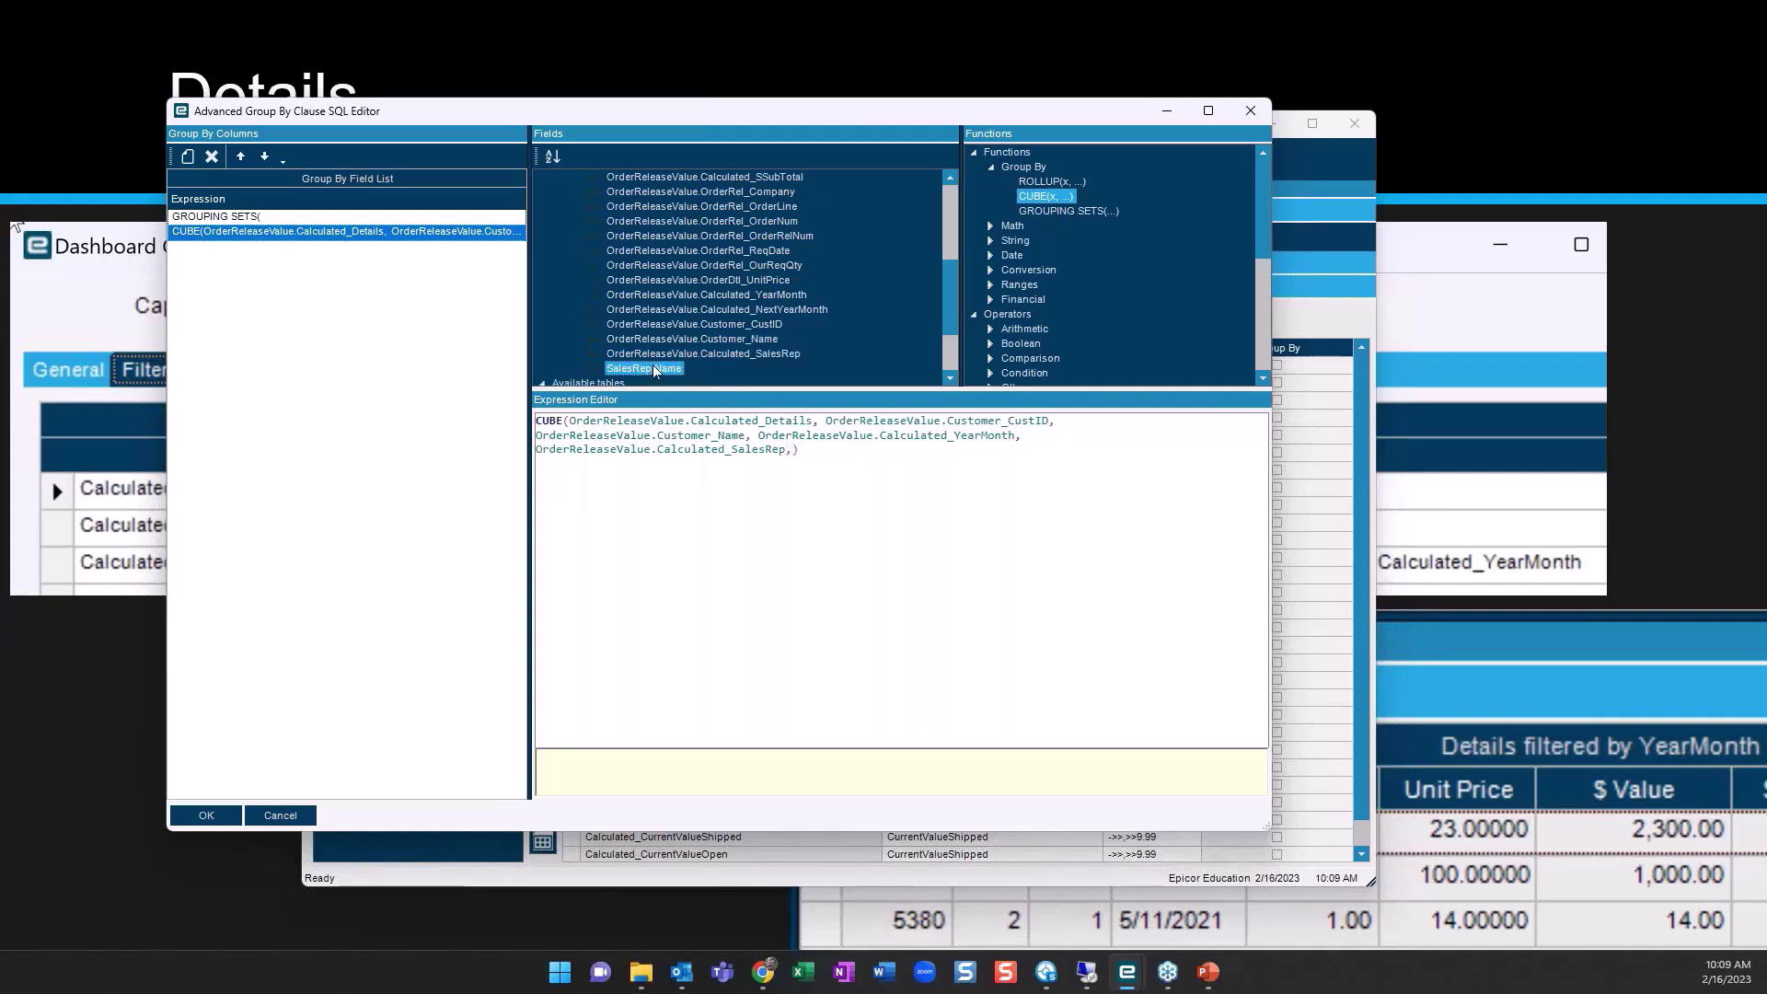
pyautogui.doubleClick(654, 367)
pyautogui.click(224, 815)
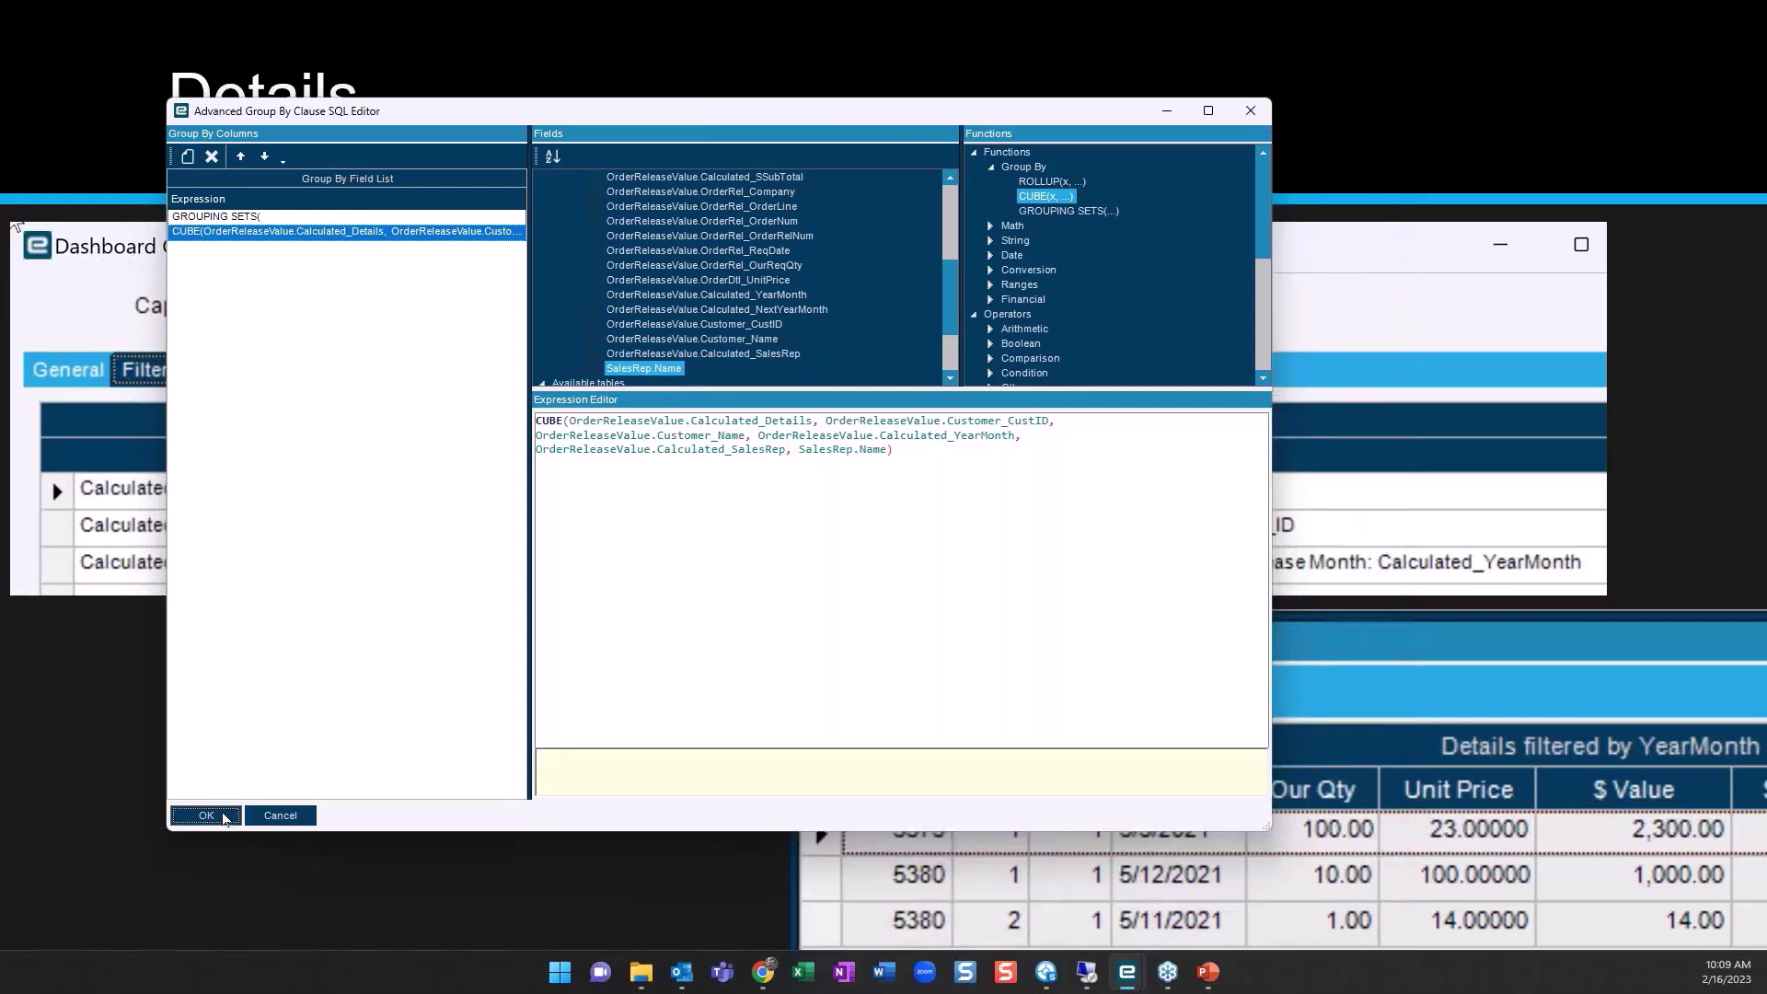
# Test the query with the CUBE grouping using the offered Begin and End dates, and look through the result rows and columns
pyautogui.click(502, 211)
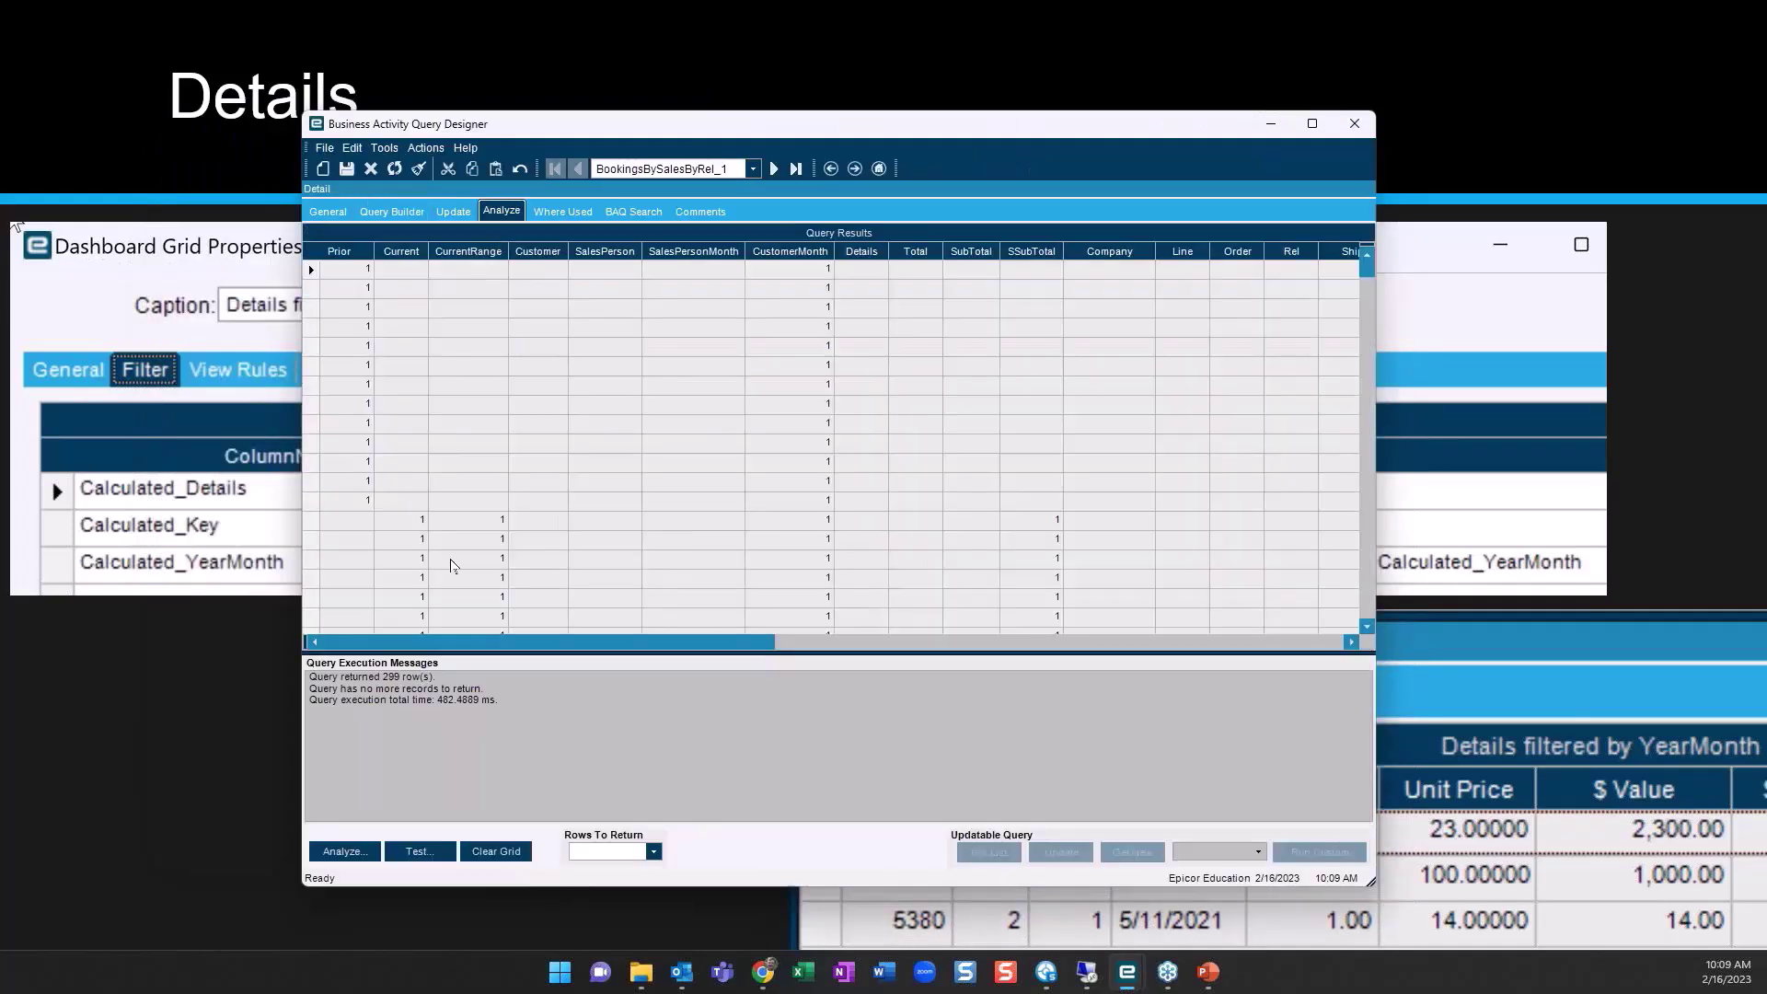
pyautogui.click(419, 850)
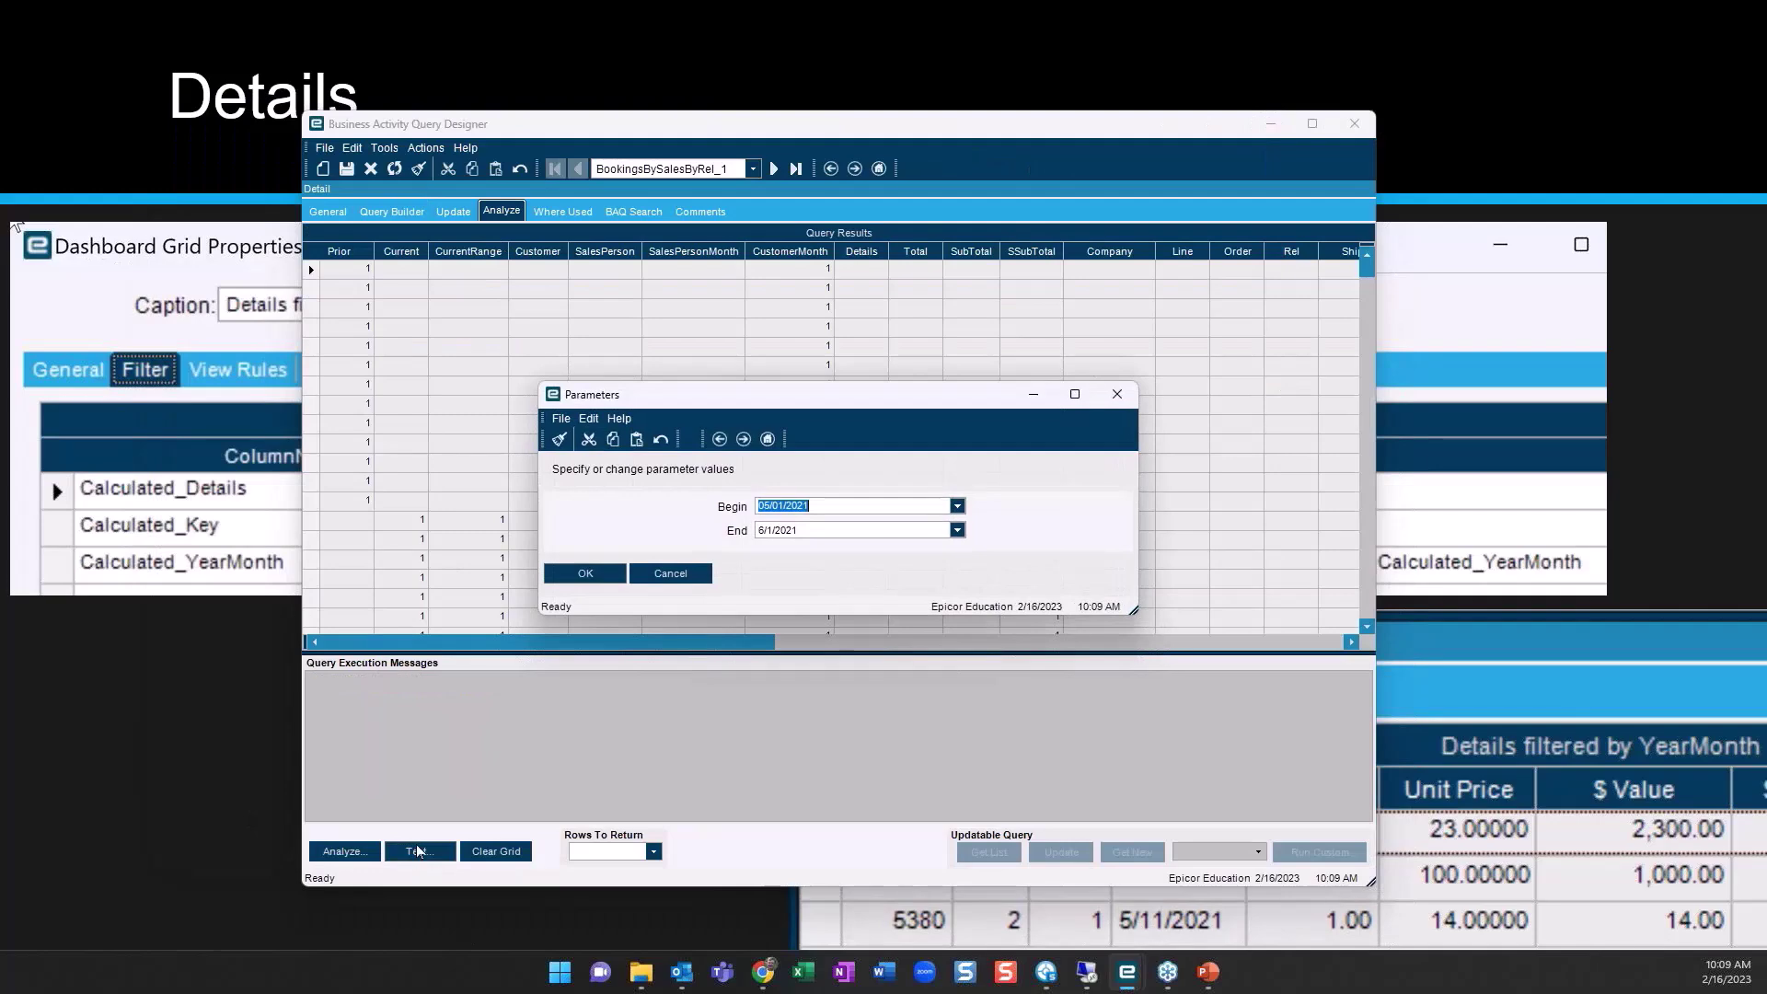
pyautogui.click(584, 574)
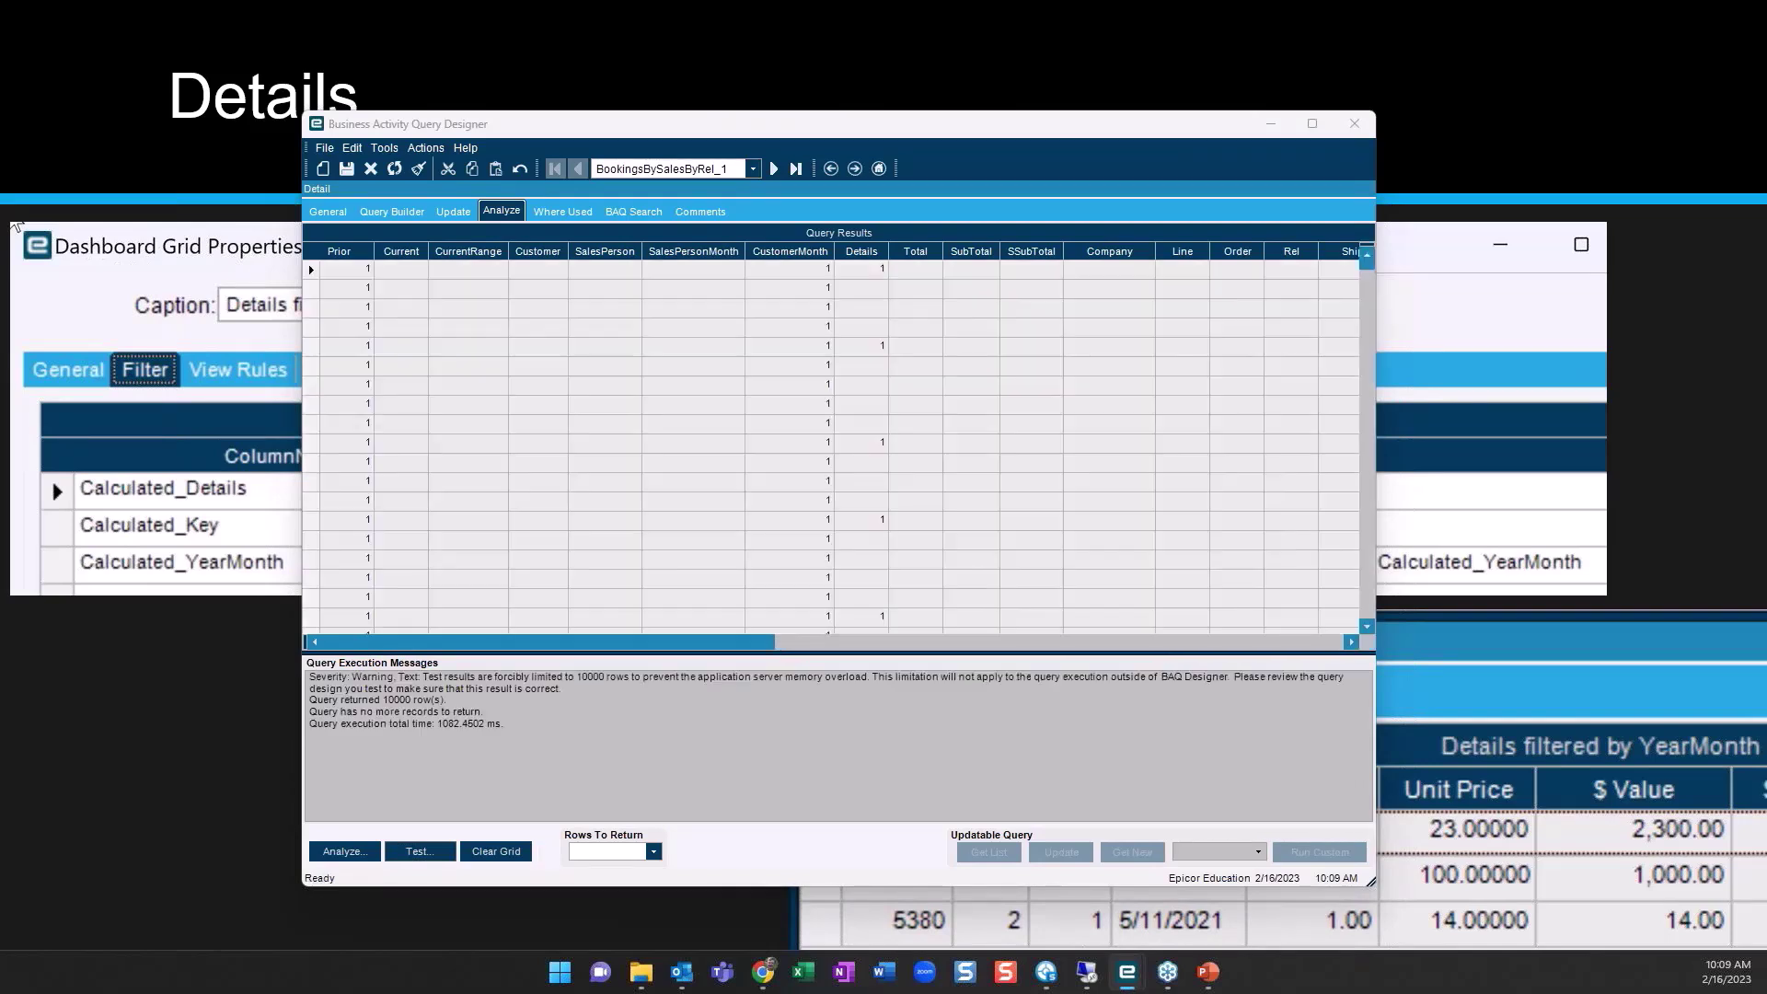
pyautogui.scroll(-4, 576, 580)
pyautogui.scroll(-1, 576, 581)
pyautogui.scroll(-3, 458, 583)
pyautogui.scroll(-3, 471, 582)
pyautogui.moveTo(1362, 300); pyautogui.dragTo(1360, 612)
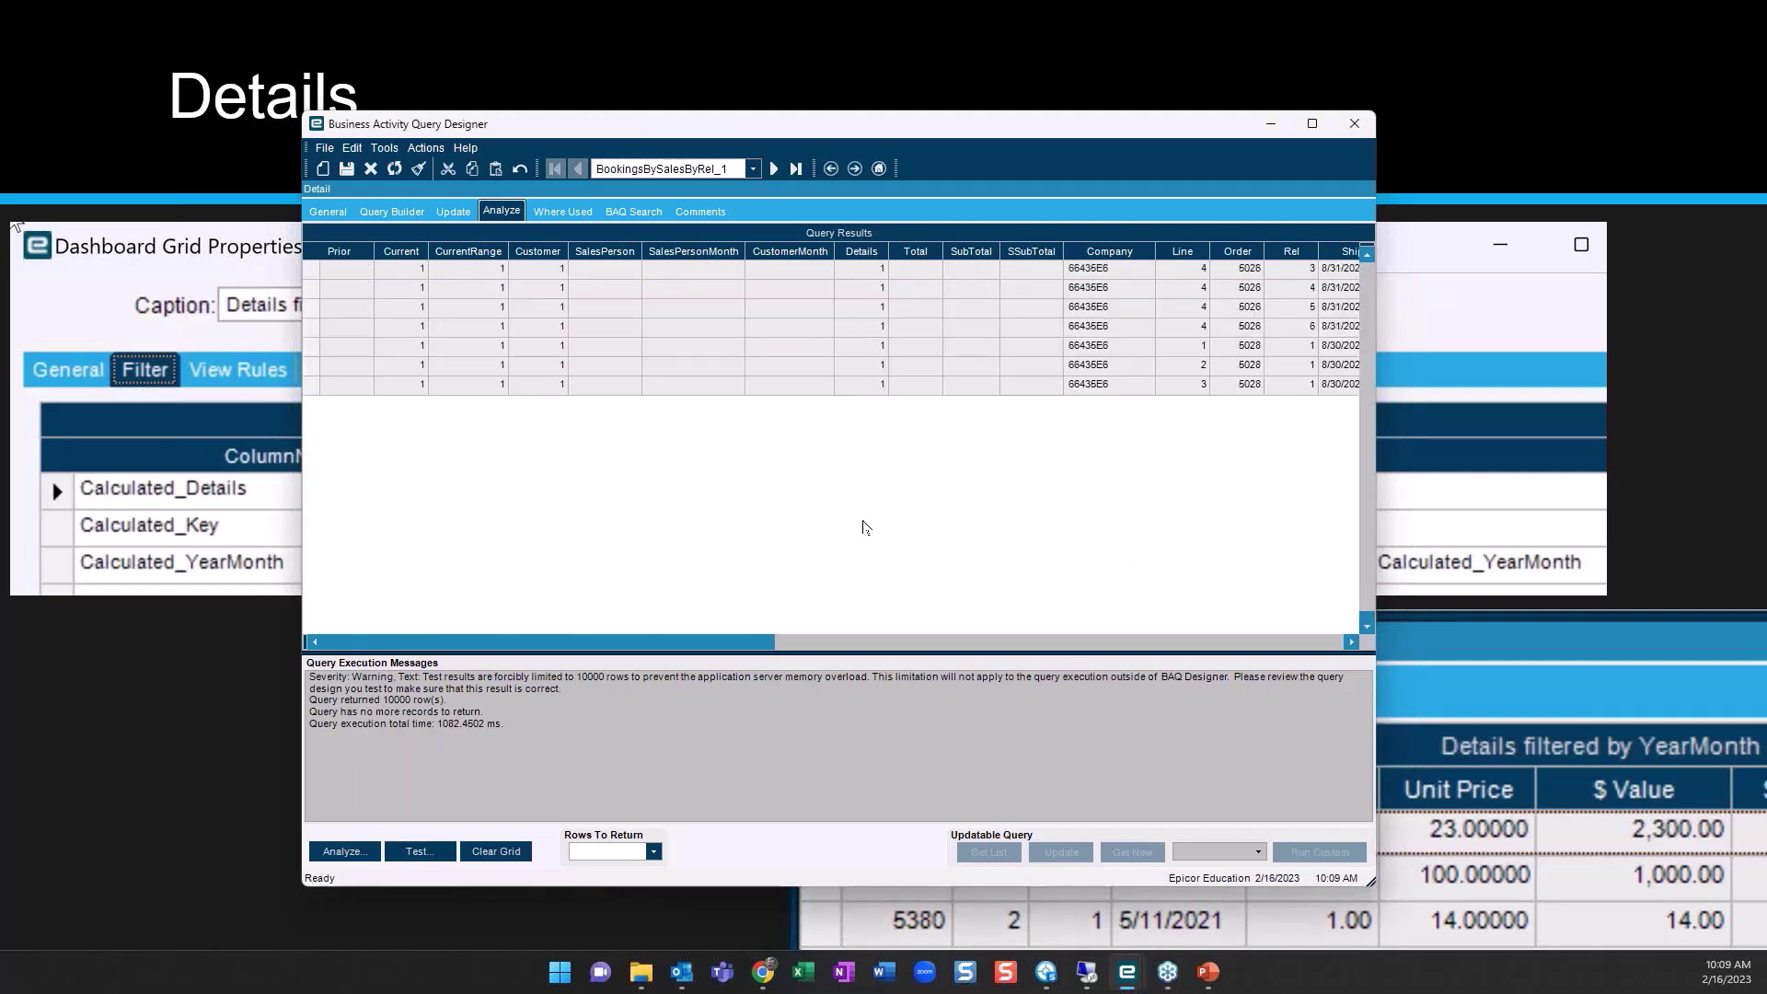
pyautogui.moveTo(714, 644); pyautogui.dragTo(1119, 631)
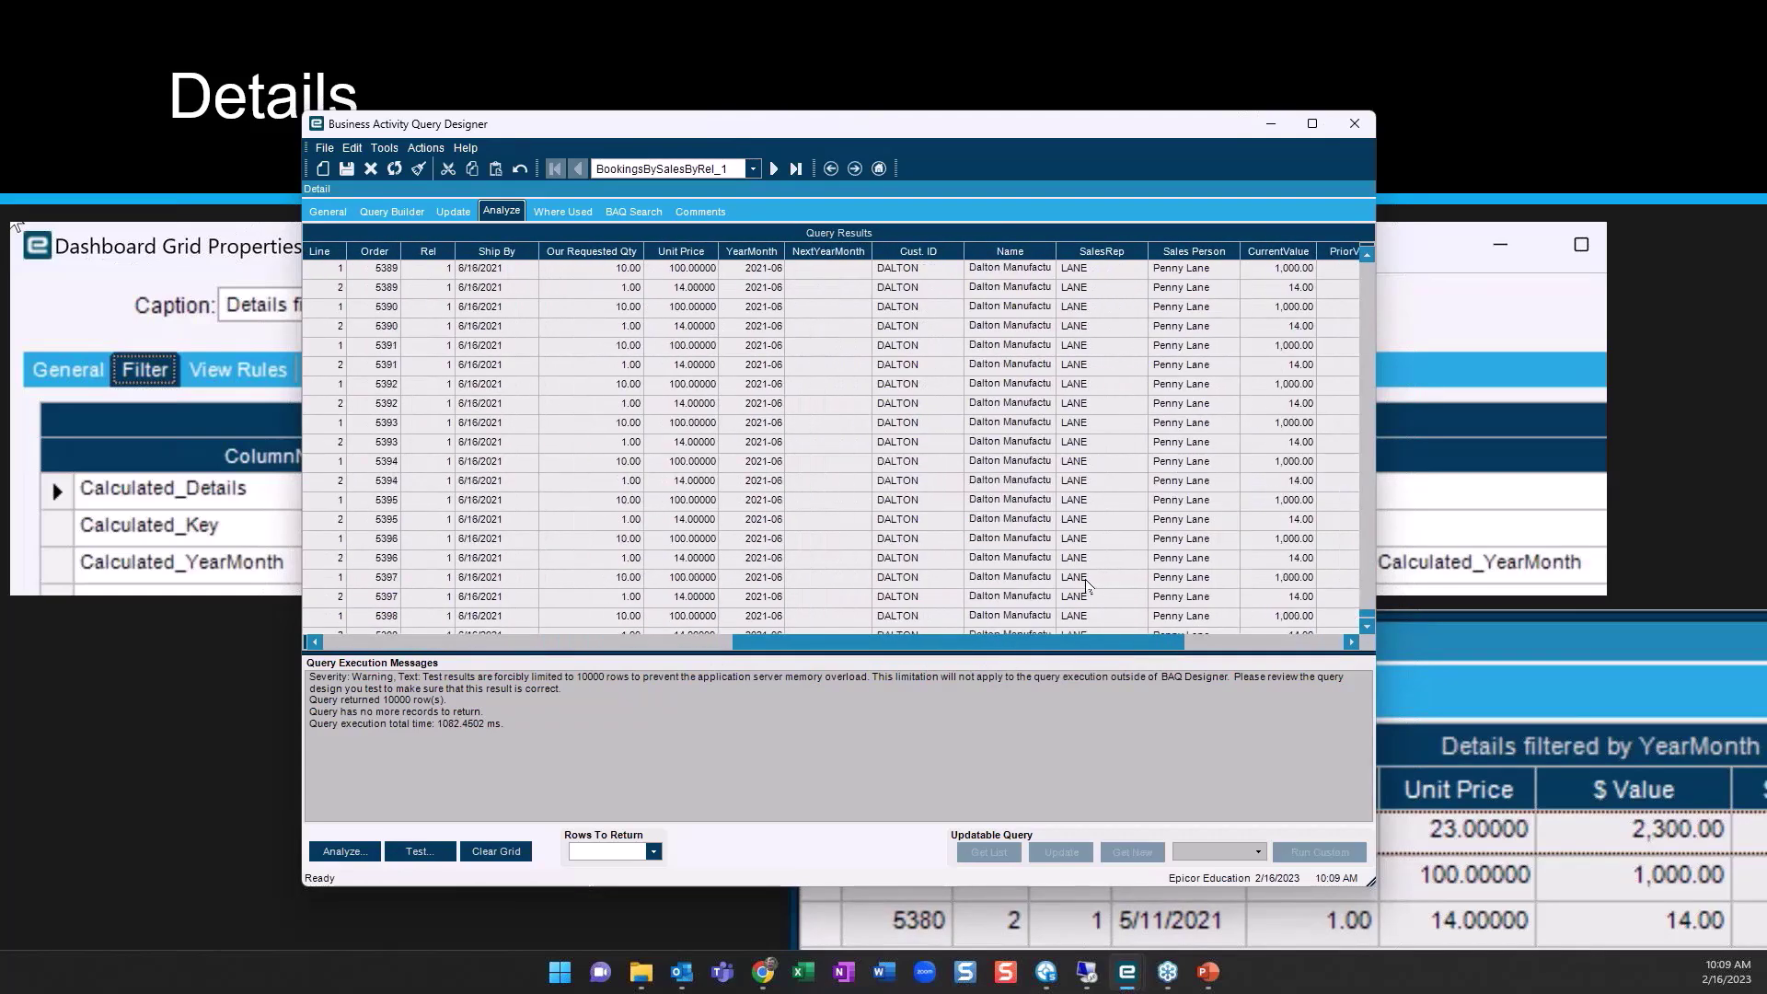
# Reopen the advanced group-by editor for SummedDetails and read the descriptions of the ROLLUP, CUBE and GROUPING SETS functions
pyautogui.click(391, 212)
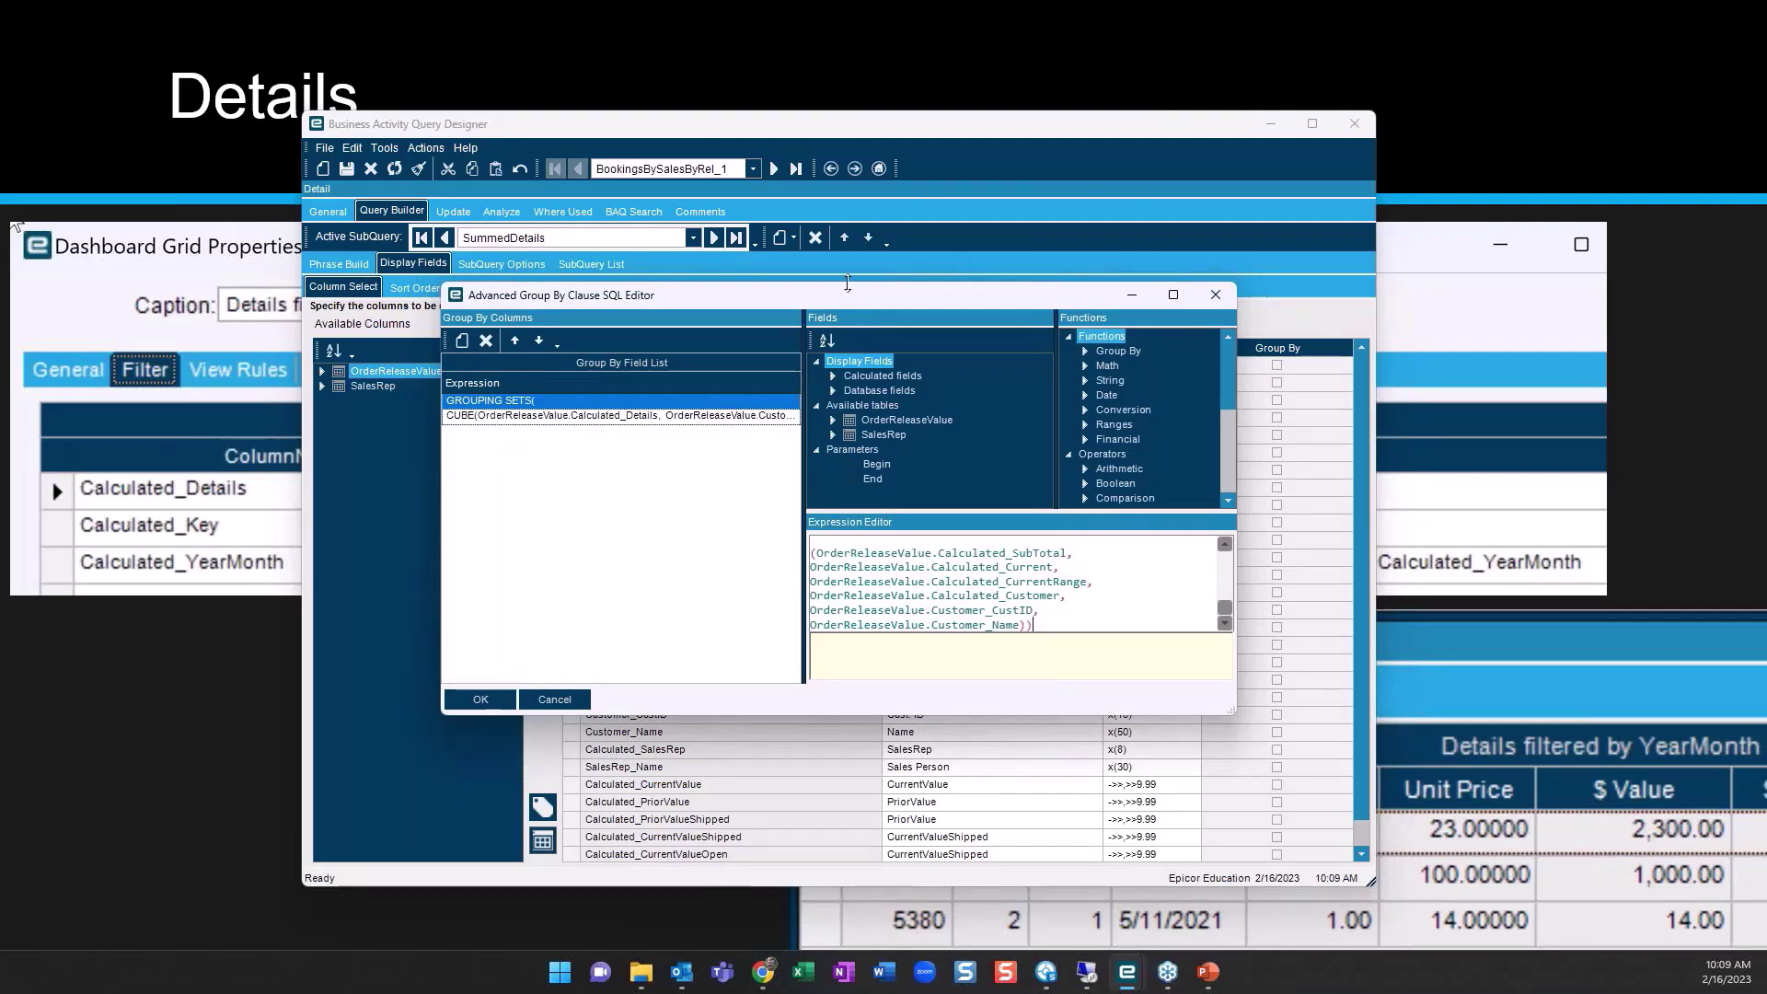
pyautogui.moveTo(848, 296); pyautogui.dragTo(505, 86)
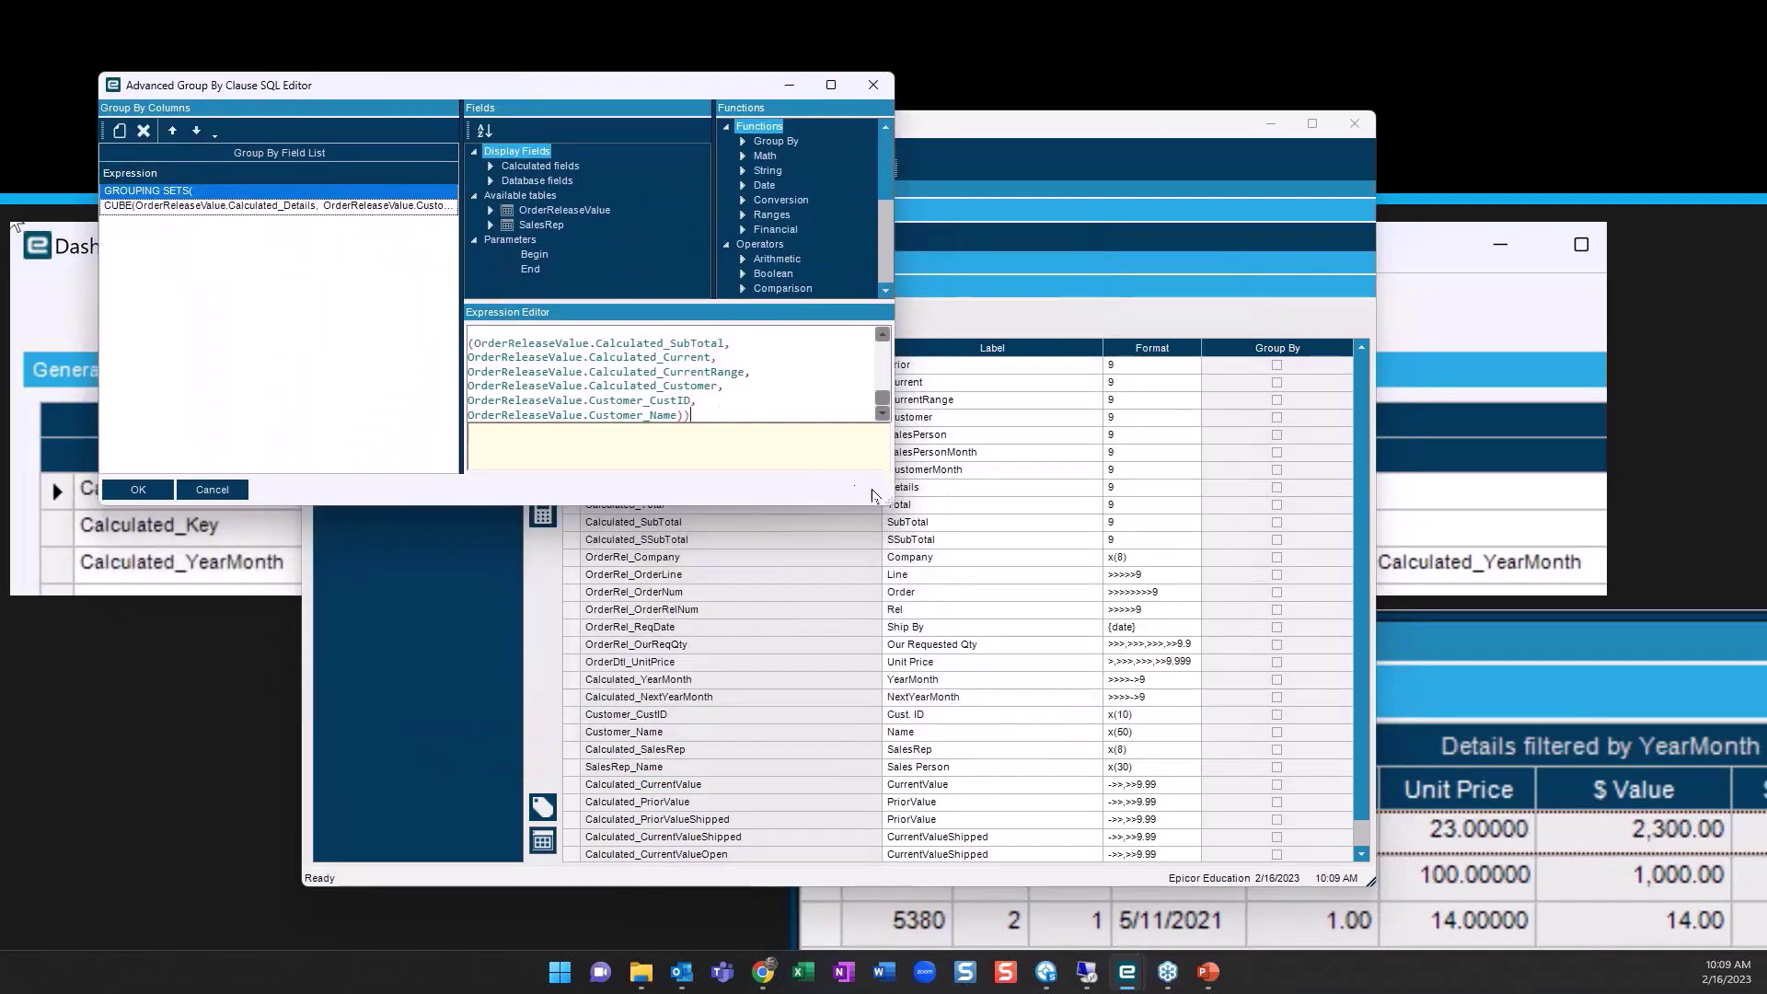
pyautogui.moveTo(886, 501); pyautogui.dragTo(1451, 847)
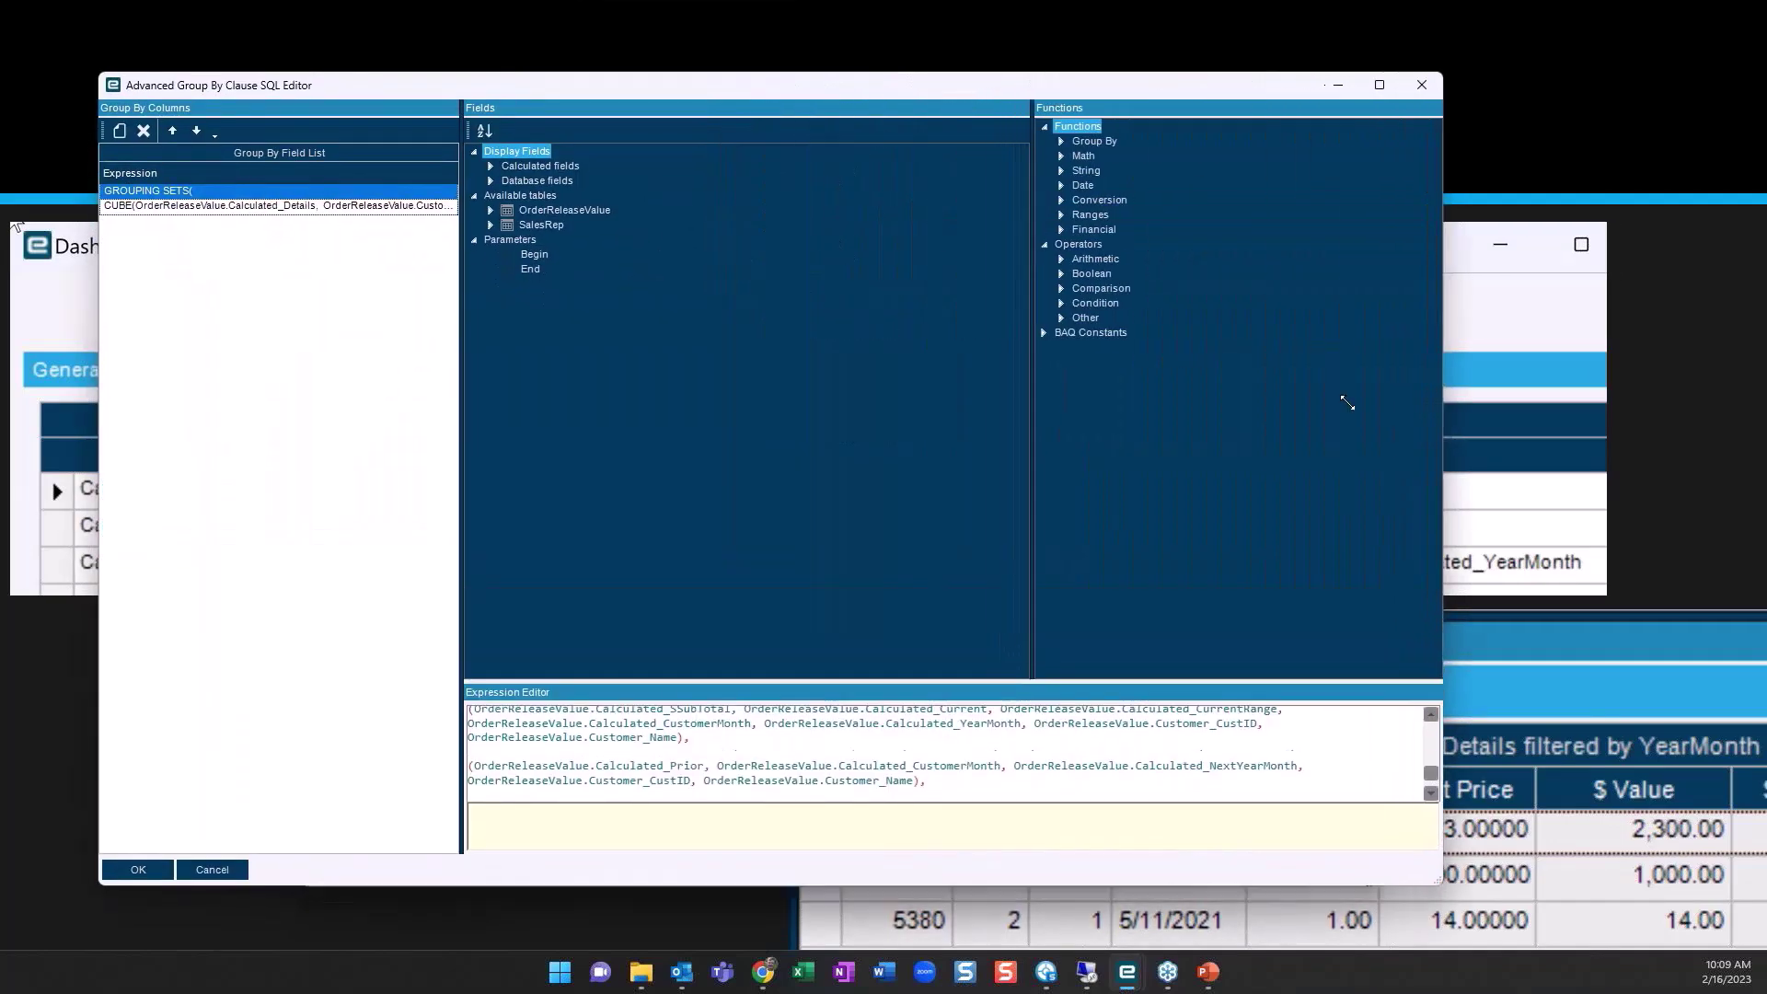
pyautogui.click(1067, 141)
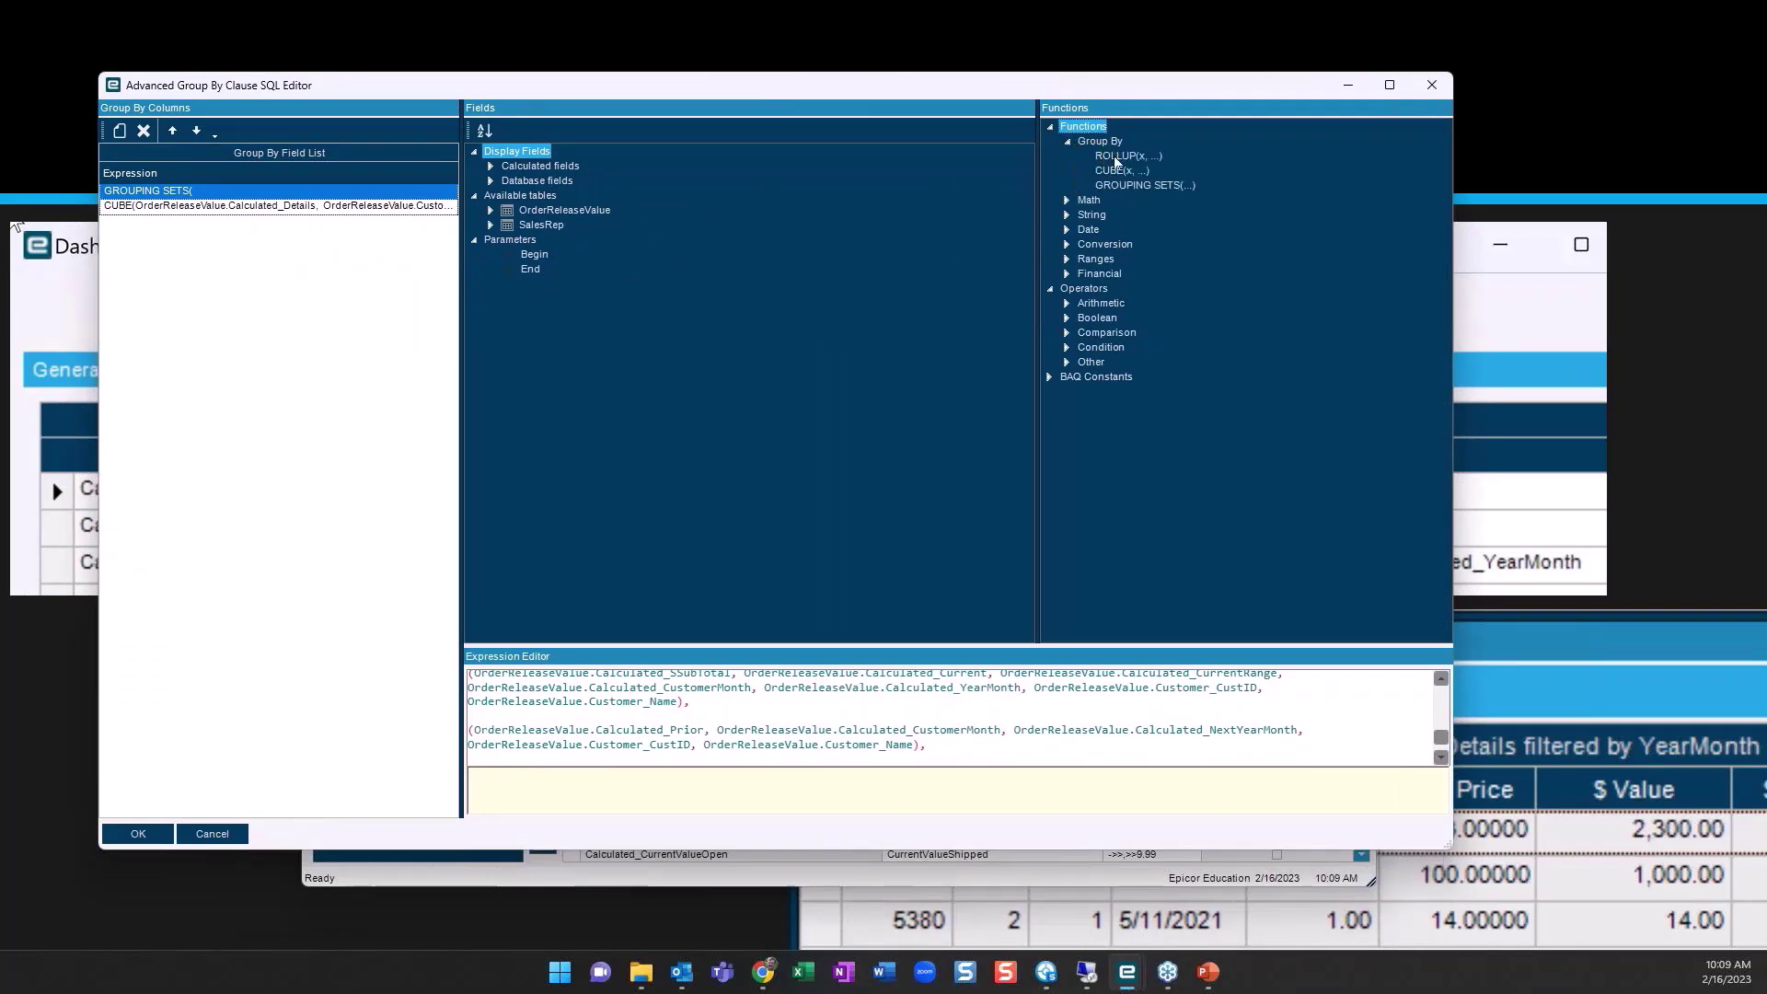
pyautogui.click(1114, 156)
pyautogui.click(1119, 171)
pyautogui.click(1125, 185)
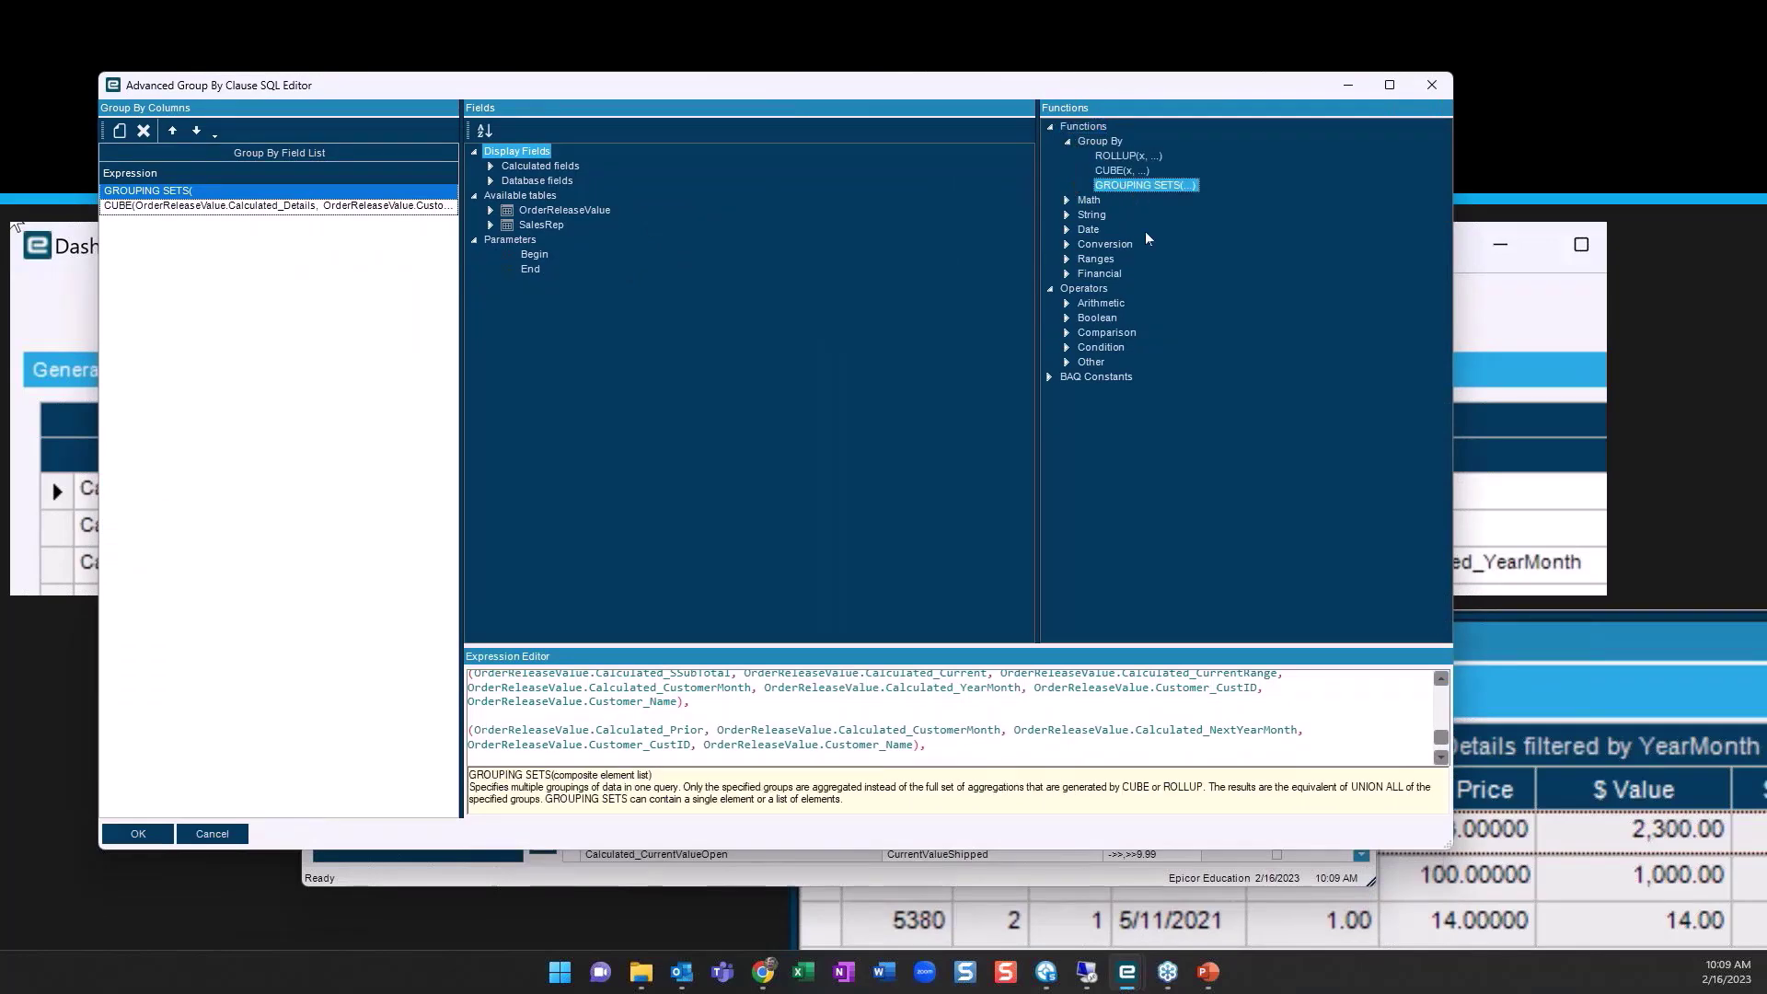
pyautogui.moveTo(837, 646); pyautogui.dragTo(828, 359)
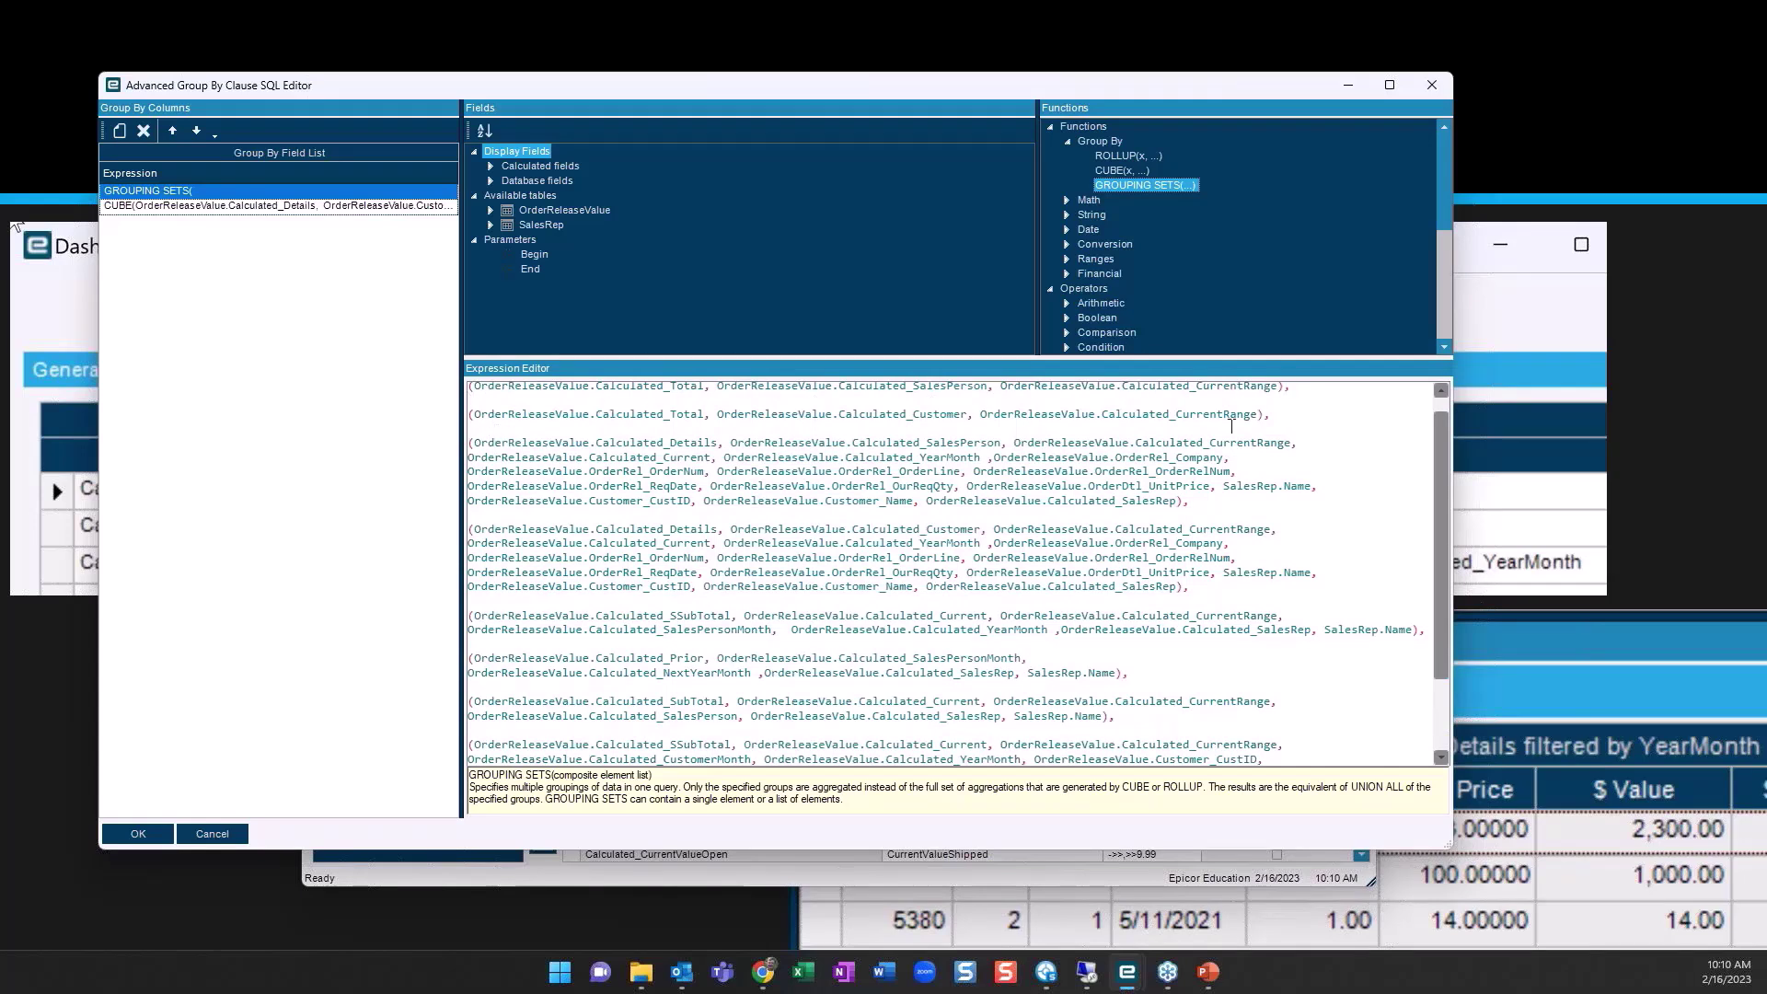
pyautogui.click(1117, 169)
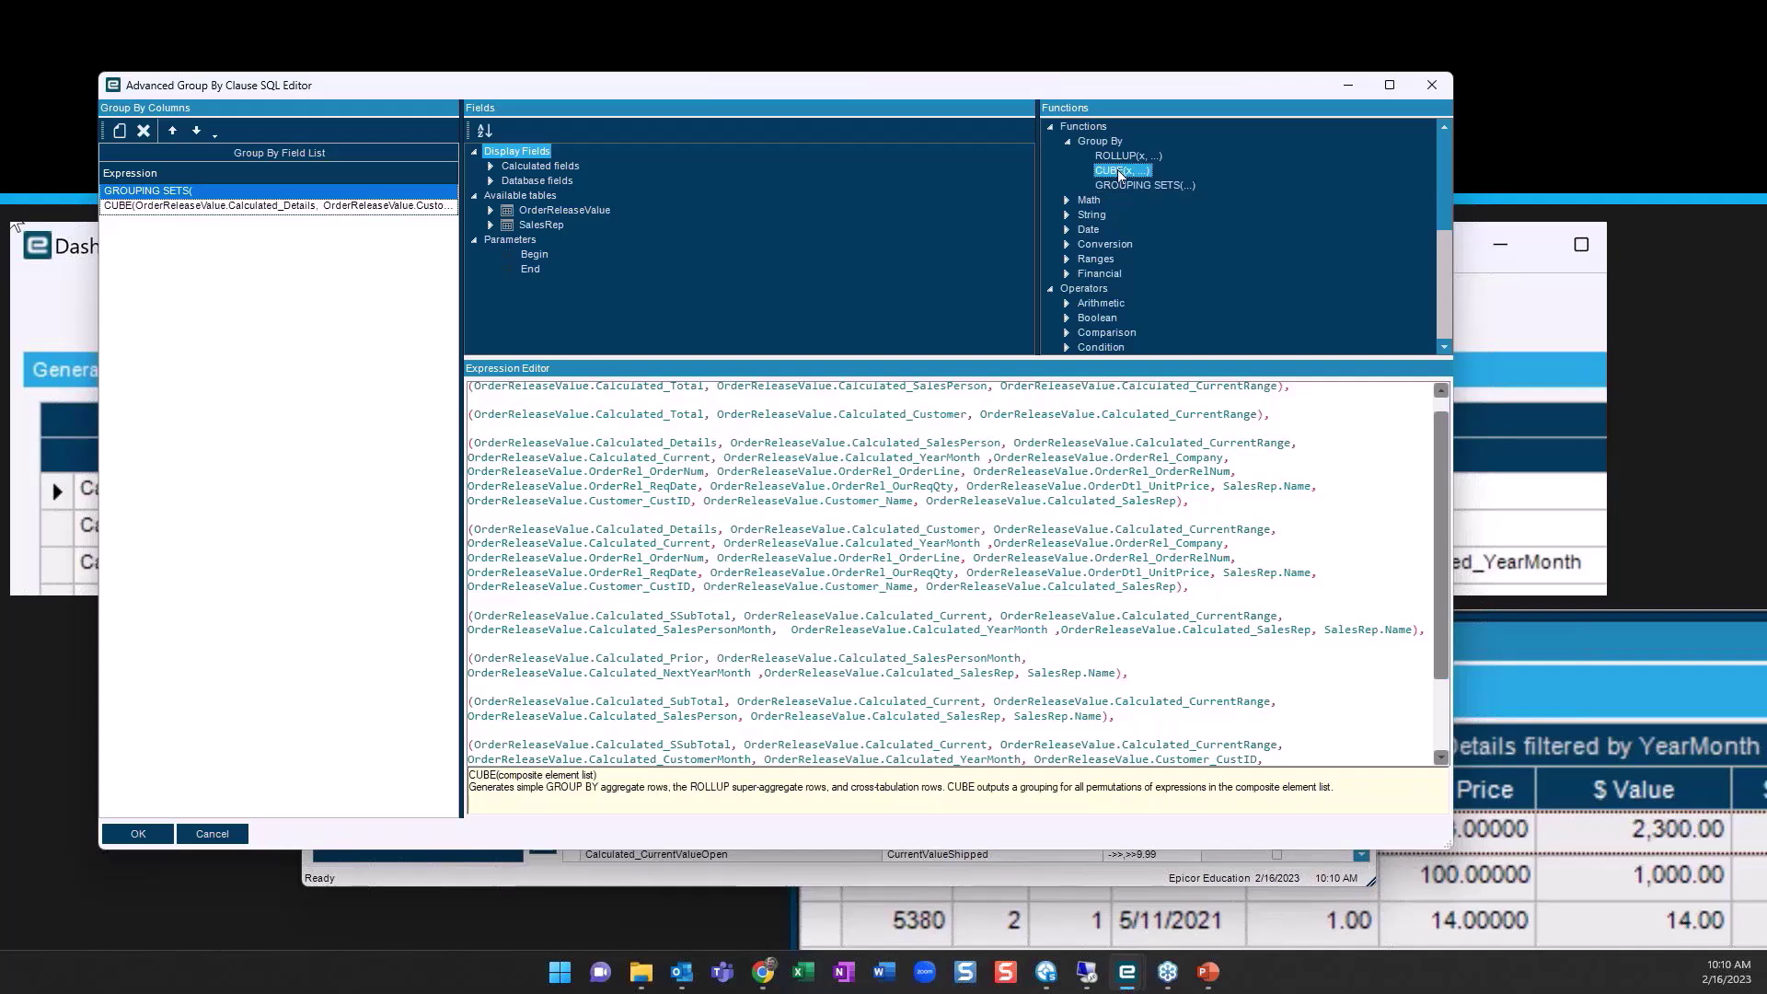
# Replace the CUBE function with ROLLUP in the second group-by expression, keeping its element list, and accept the change
pyautogui.click(143, 206)
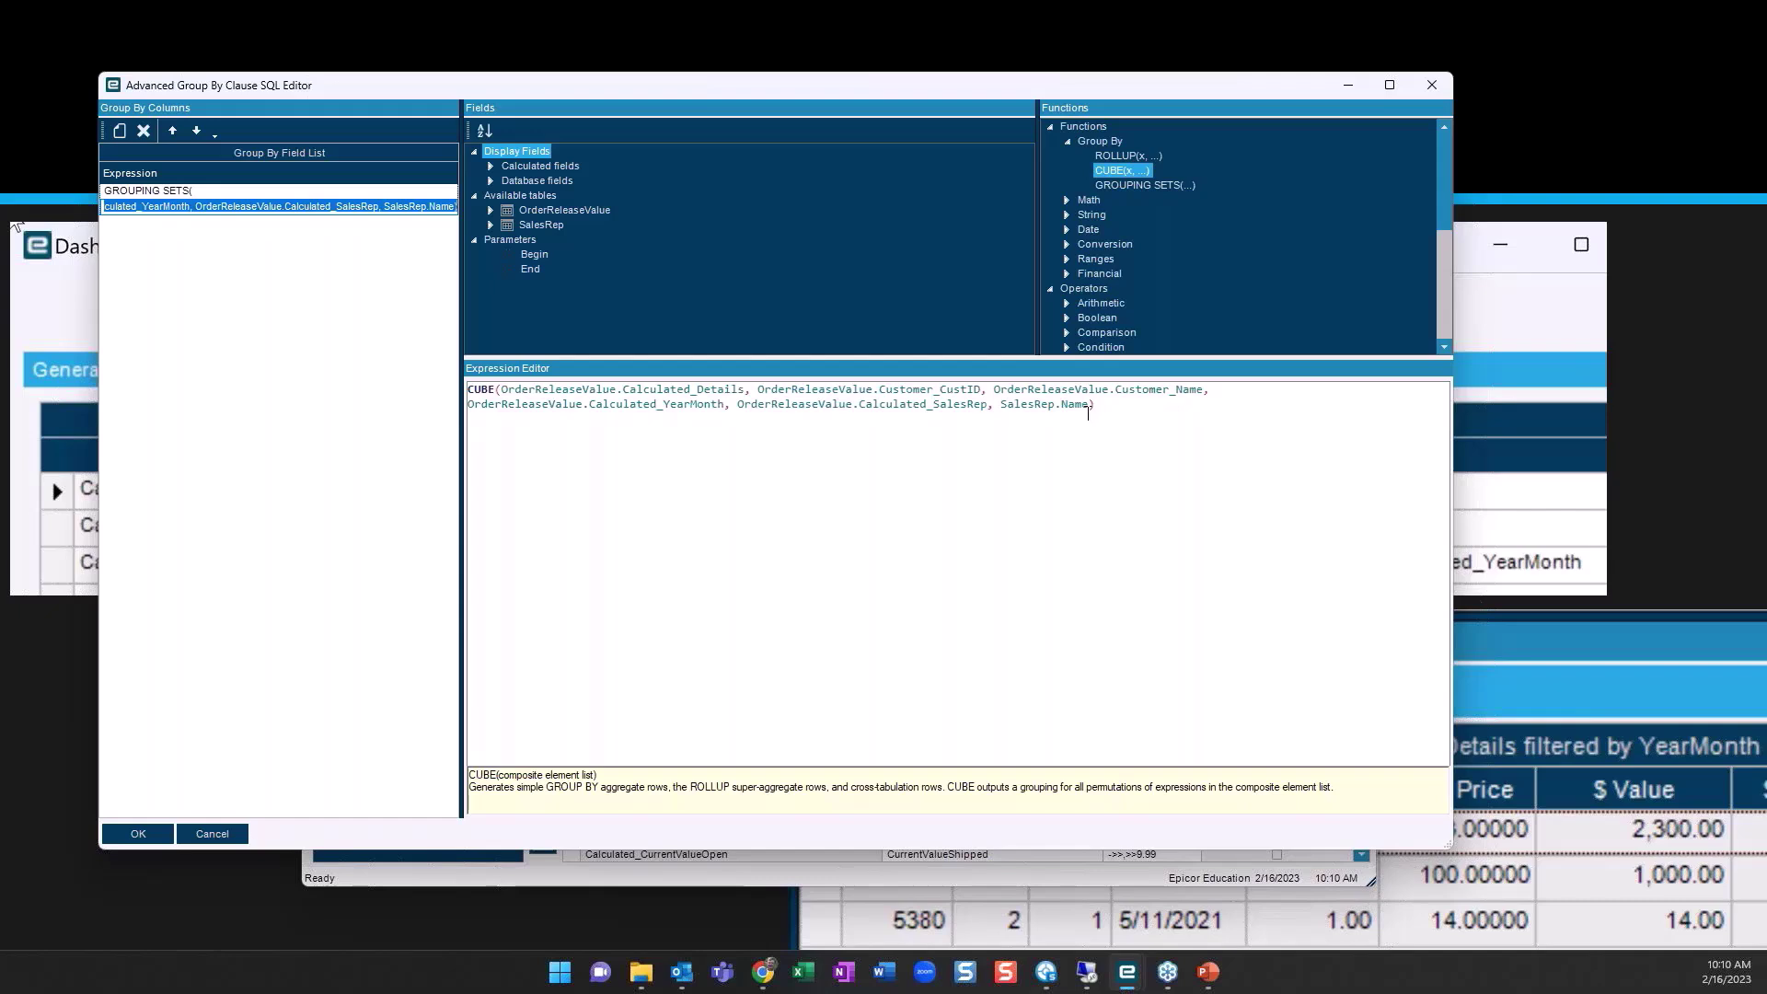
pyautogui.click(489, 386)
pyautogui.press('BackSpace')
pyautogui.press('BackSpace')
pyautogui.press('BackSpace')
pyautogui.press('BackSpace')
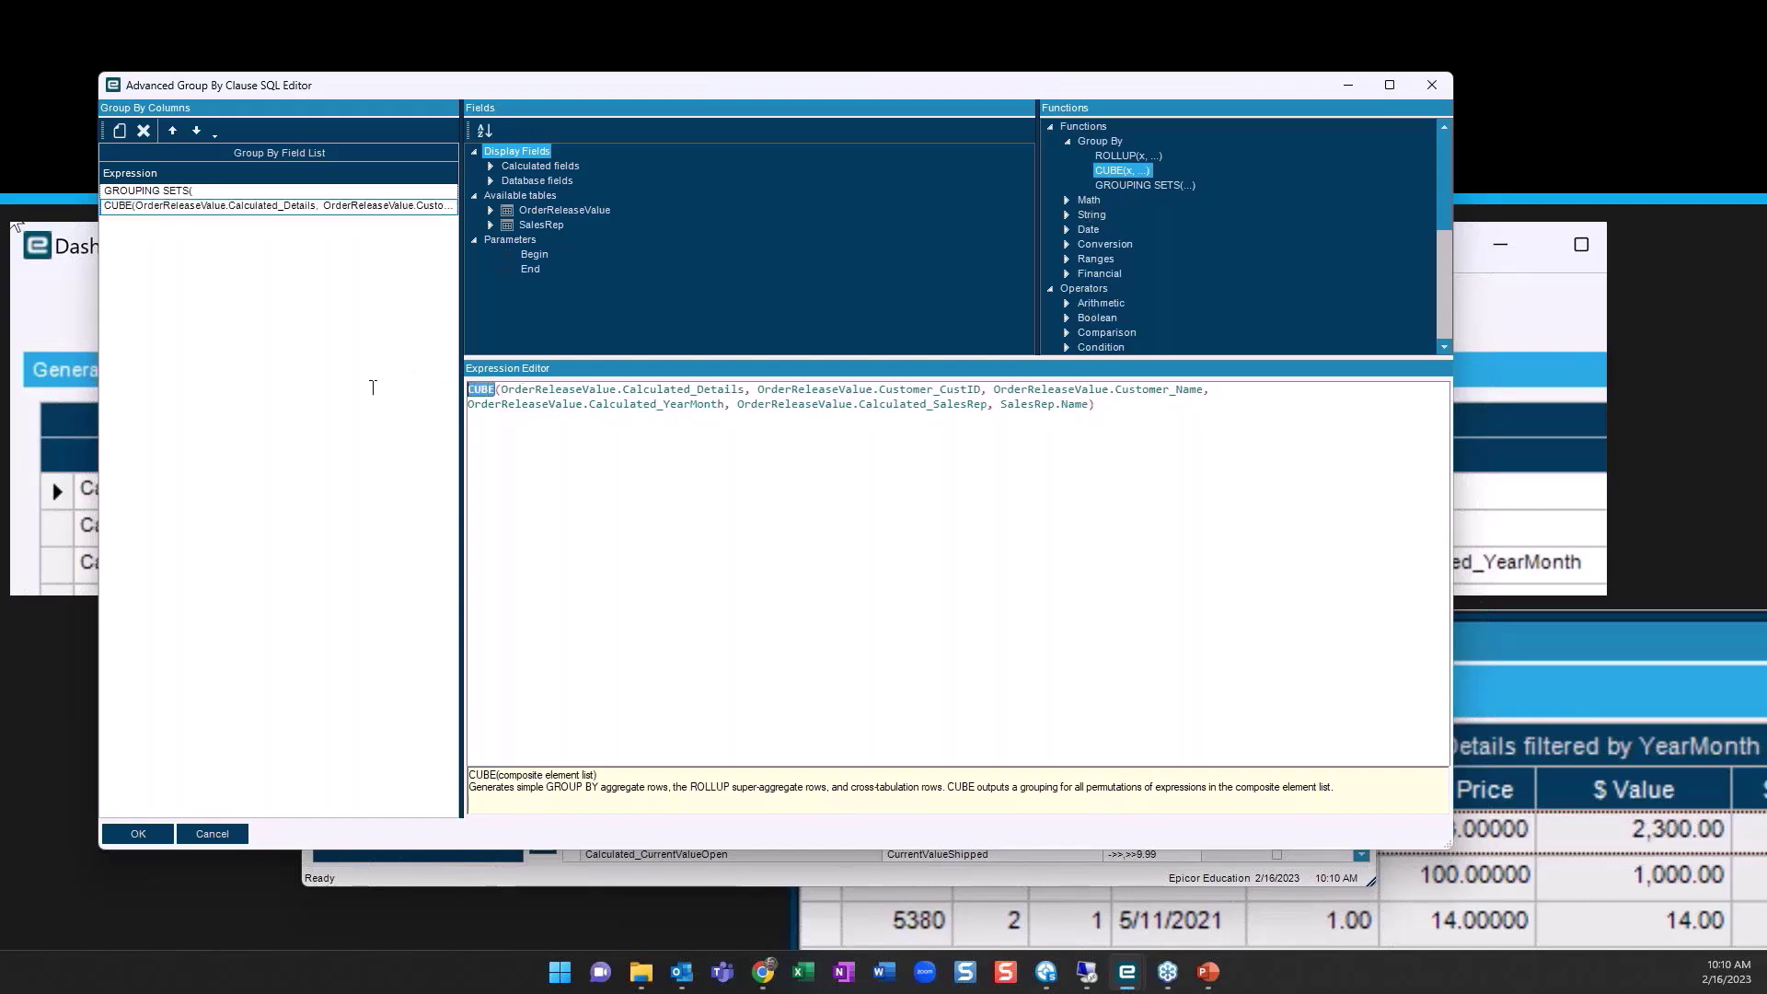
pyautogui.doubleClick(1132, 156)
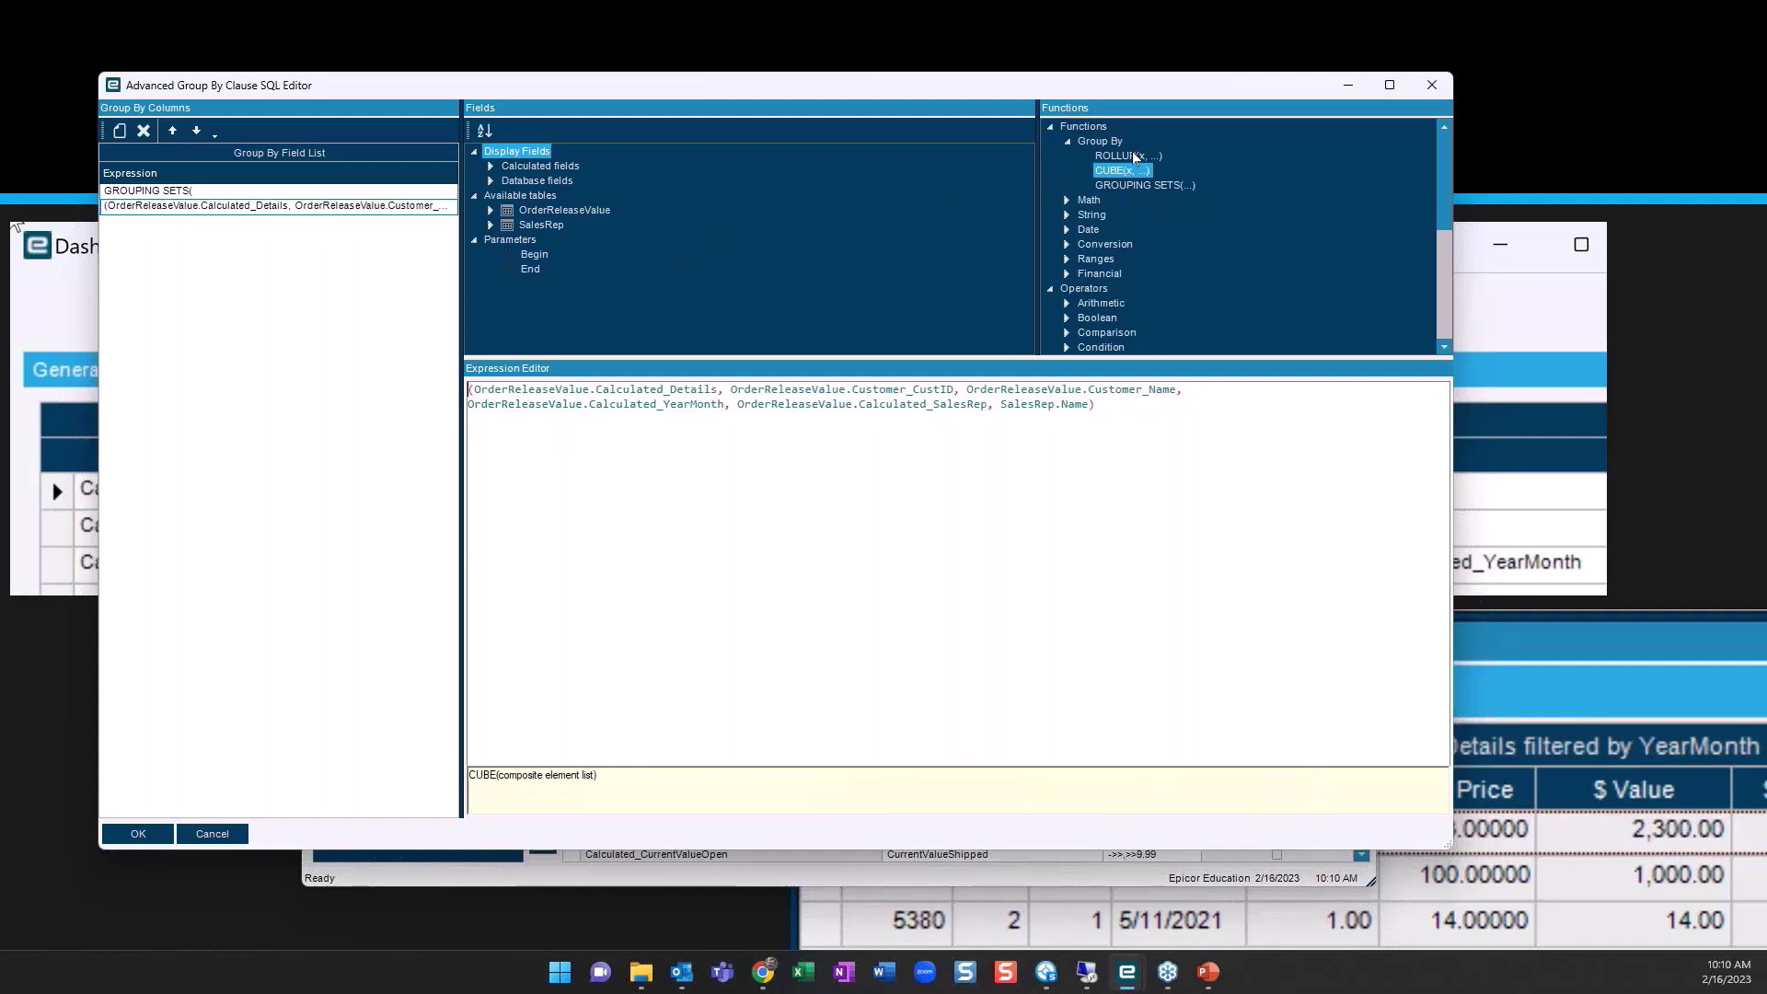
pyautogui.press('Delete')
pyautogui.press('Delete')
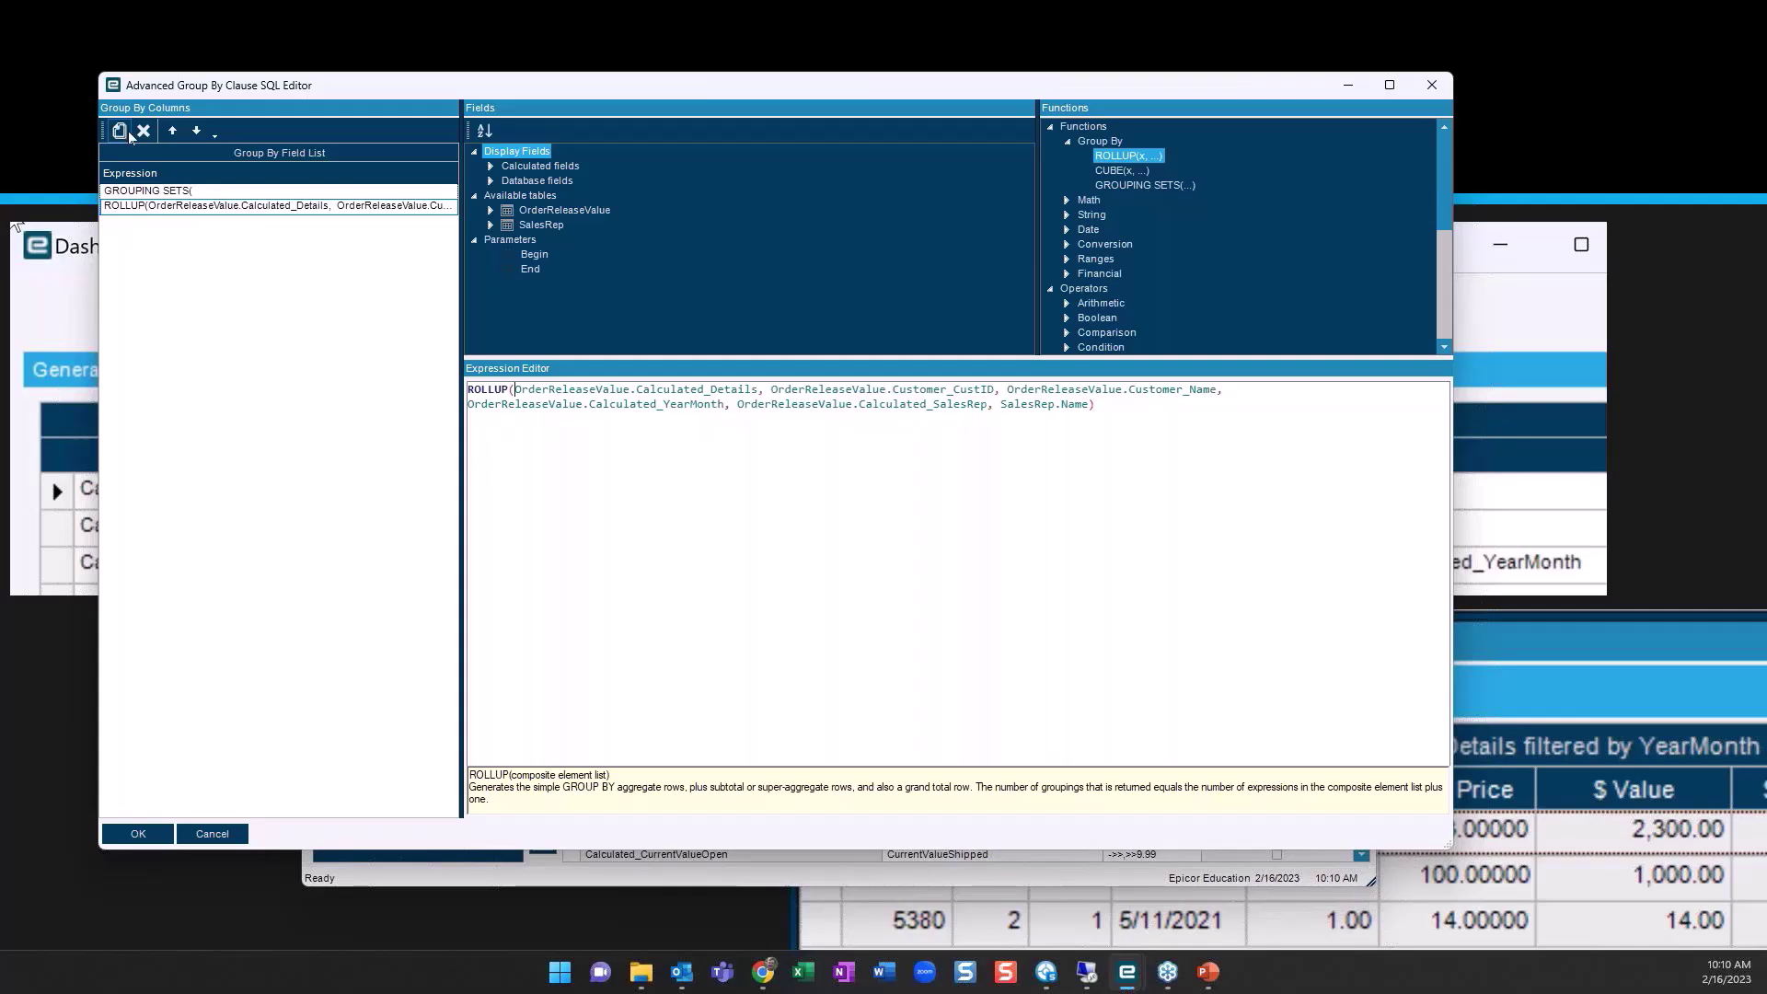
pyautogui.click(138, 833)
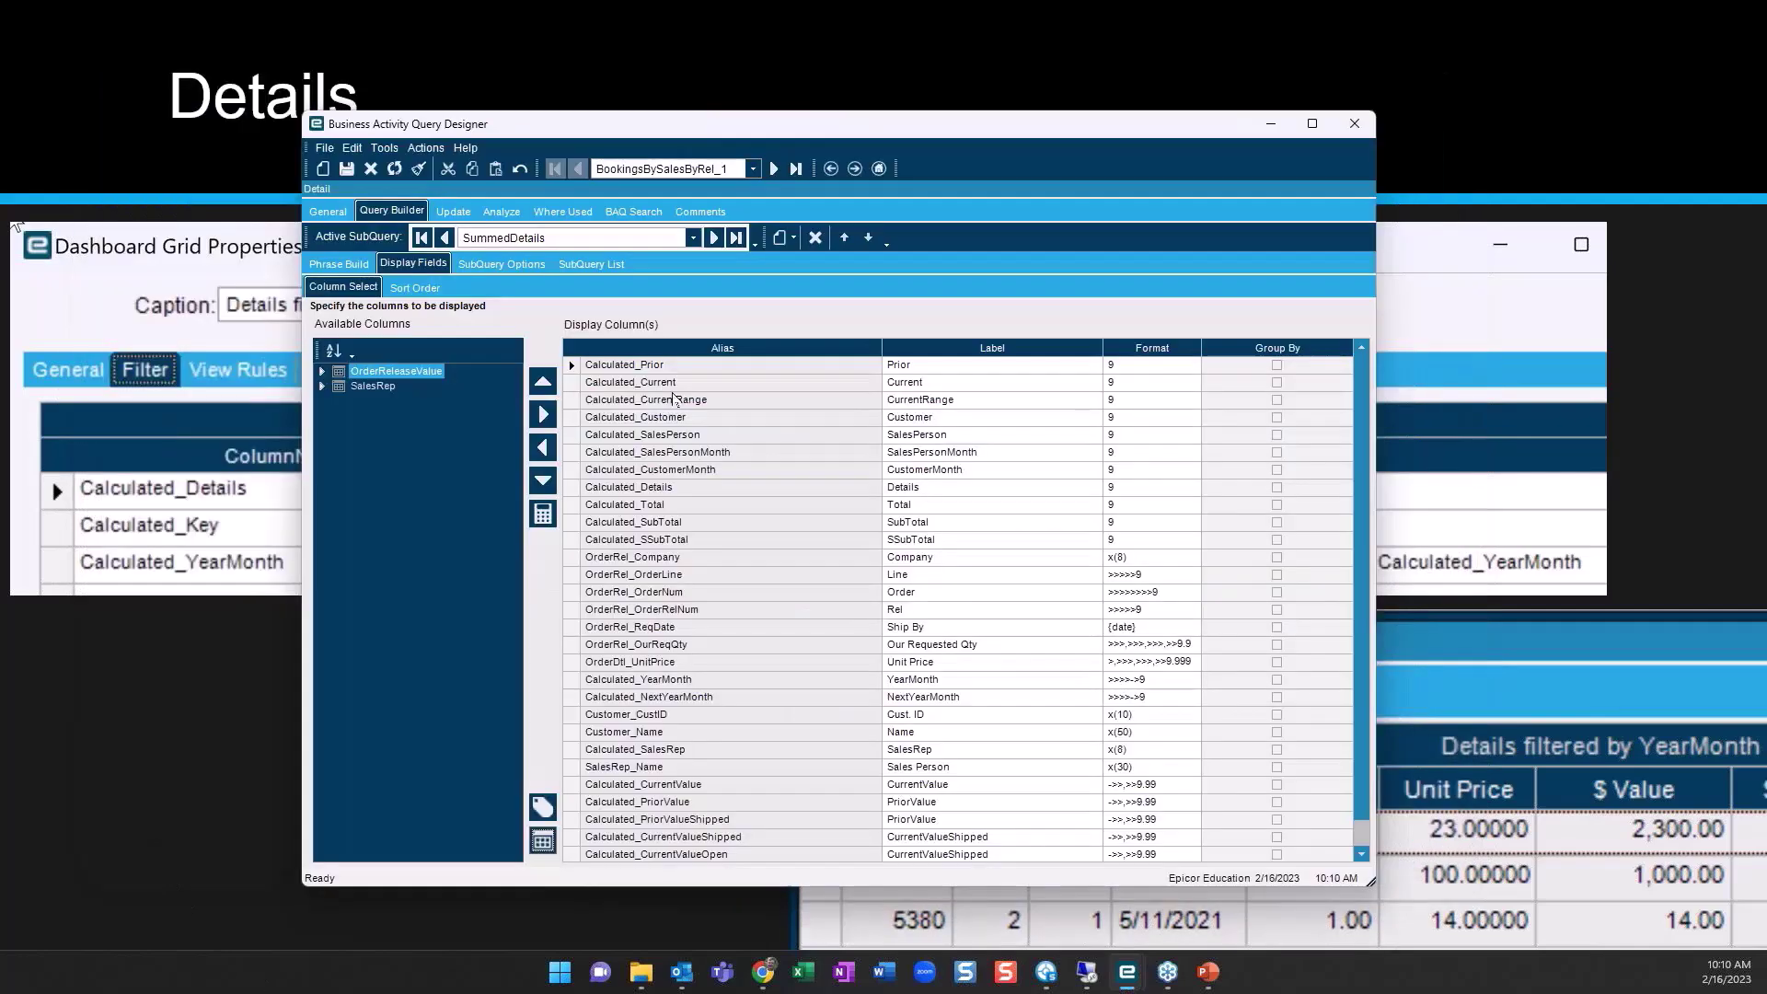
# Test the query with the ROLLUP grouping for 5/1/2021 to 6/1/2021, and look through the result rows in a maximized window
pyautogui.click(501, 211)
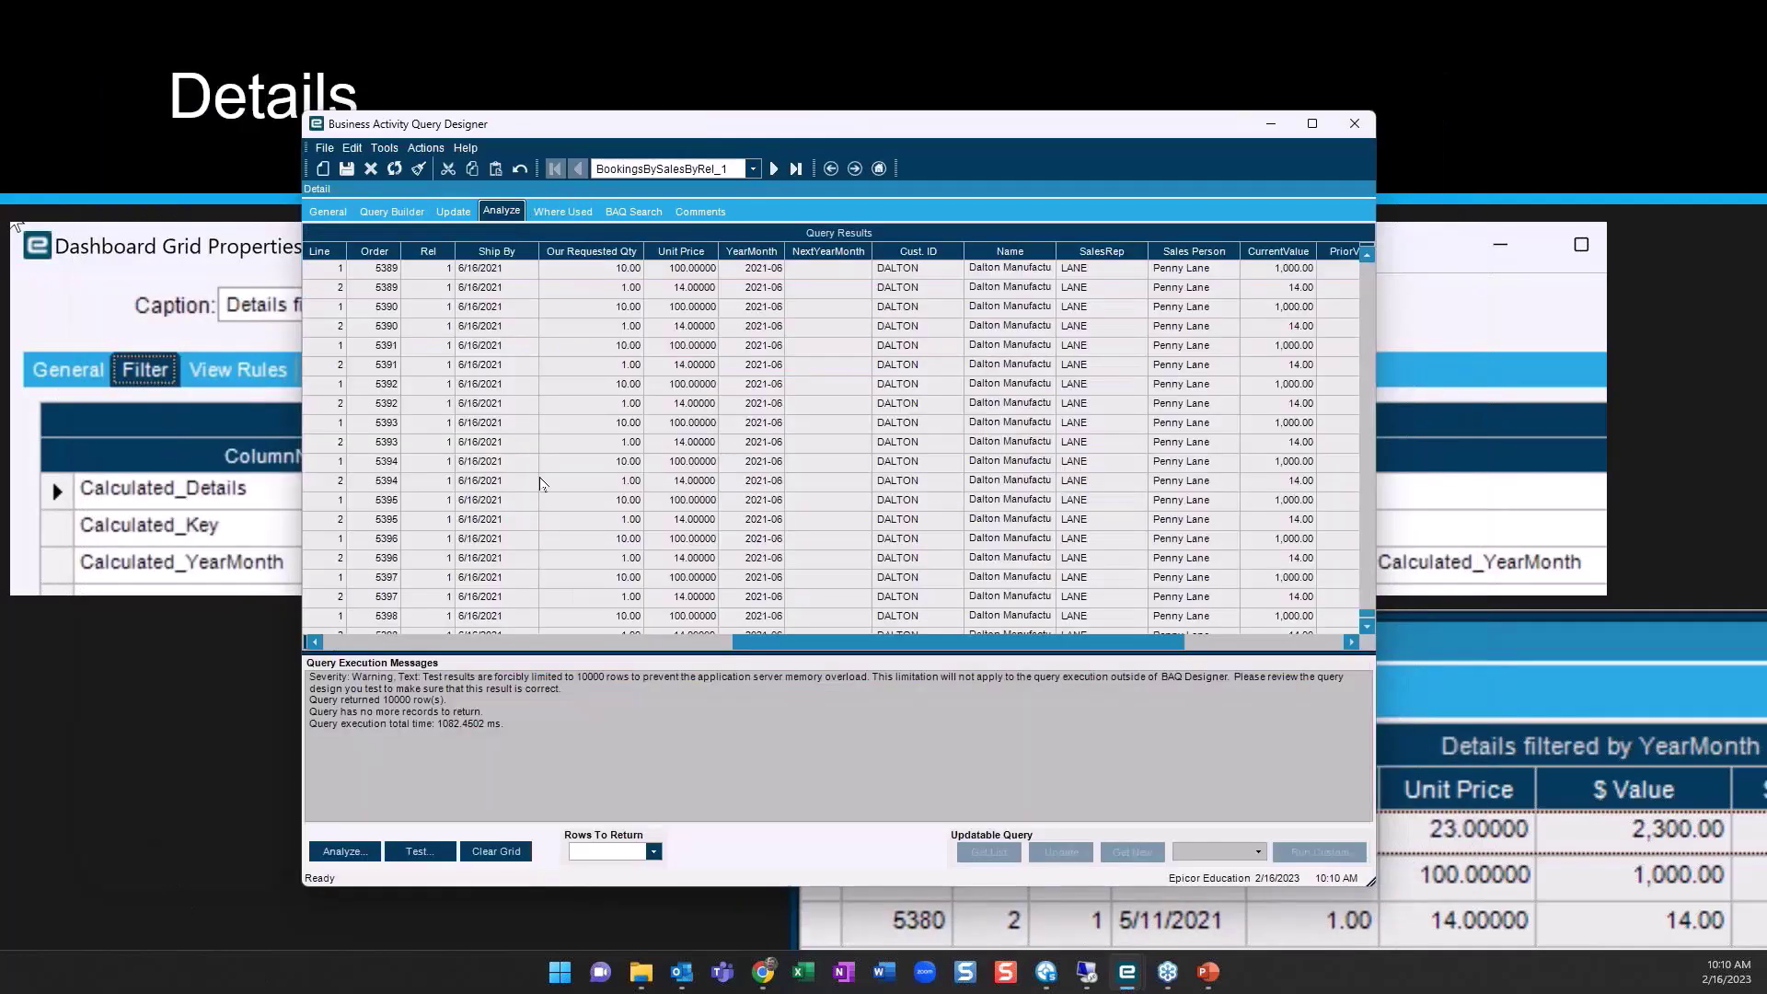
pyautogui.click(419, 852)
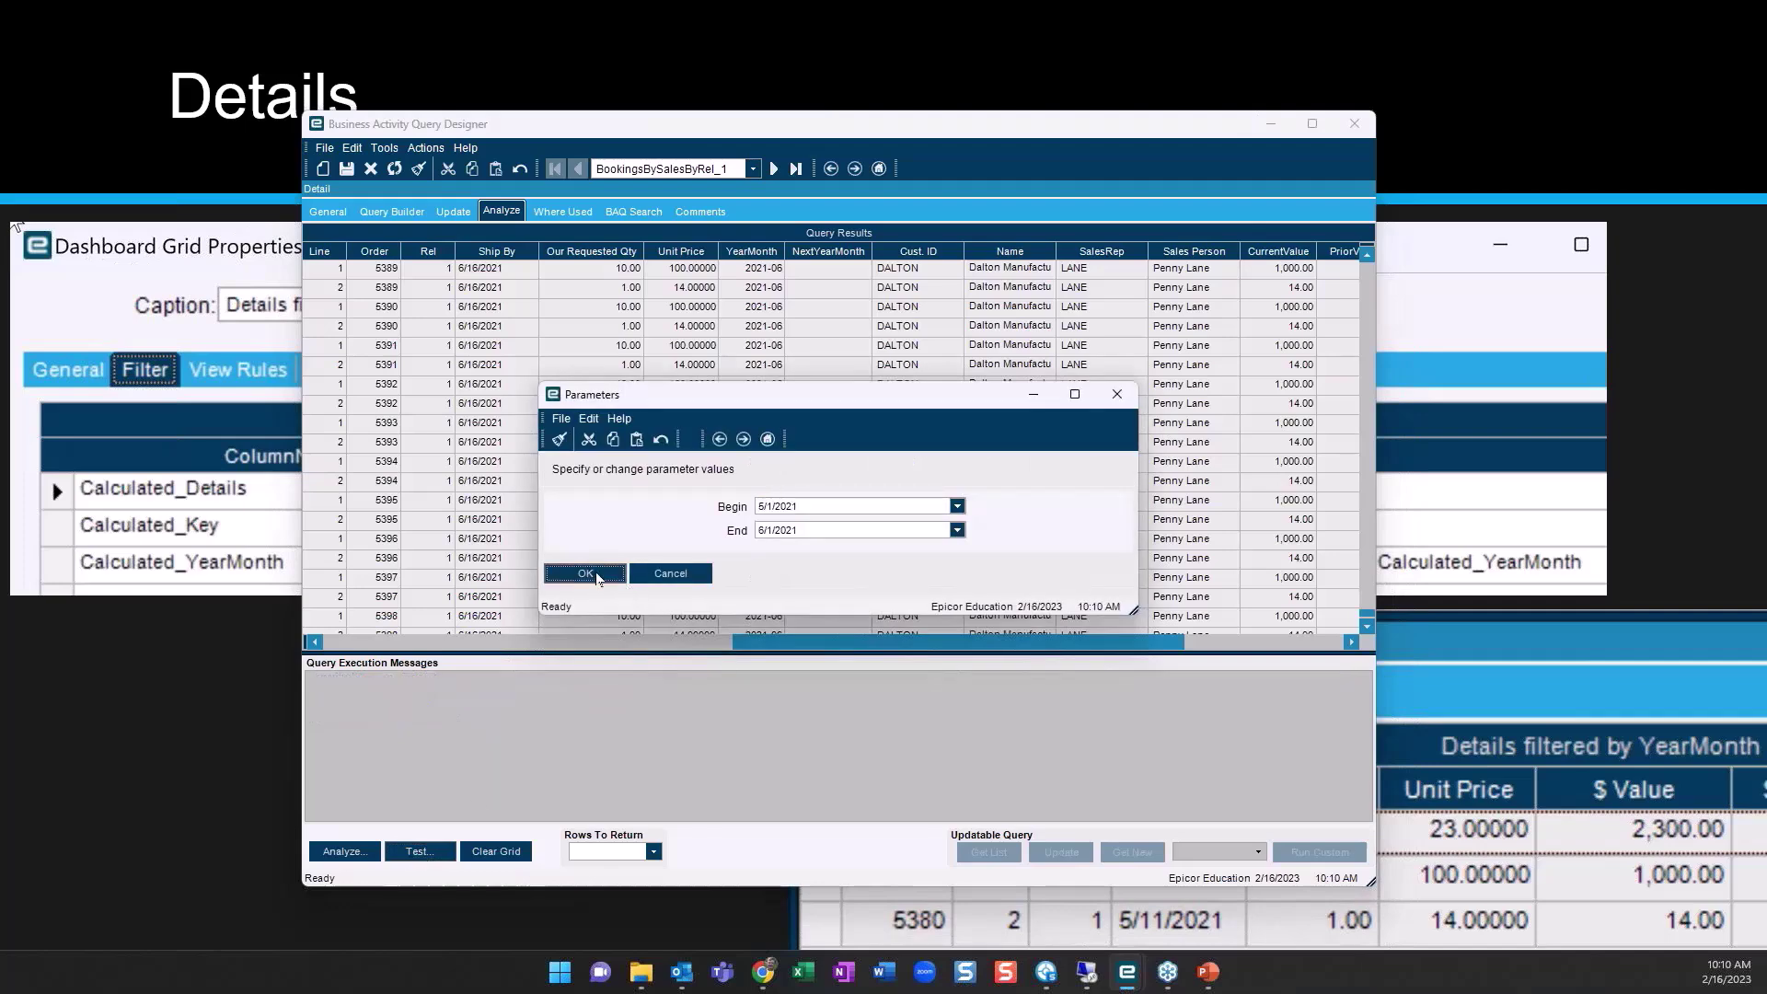
pyautogui.press('Return')
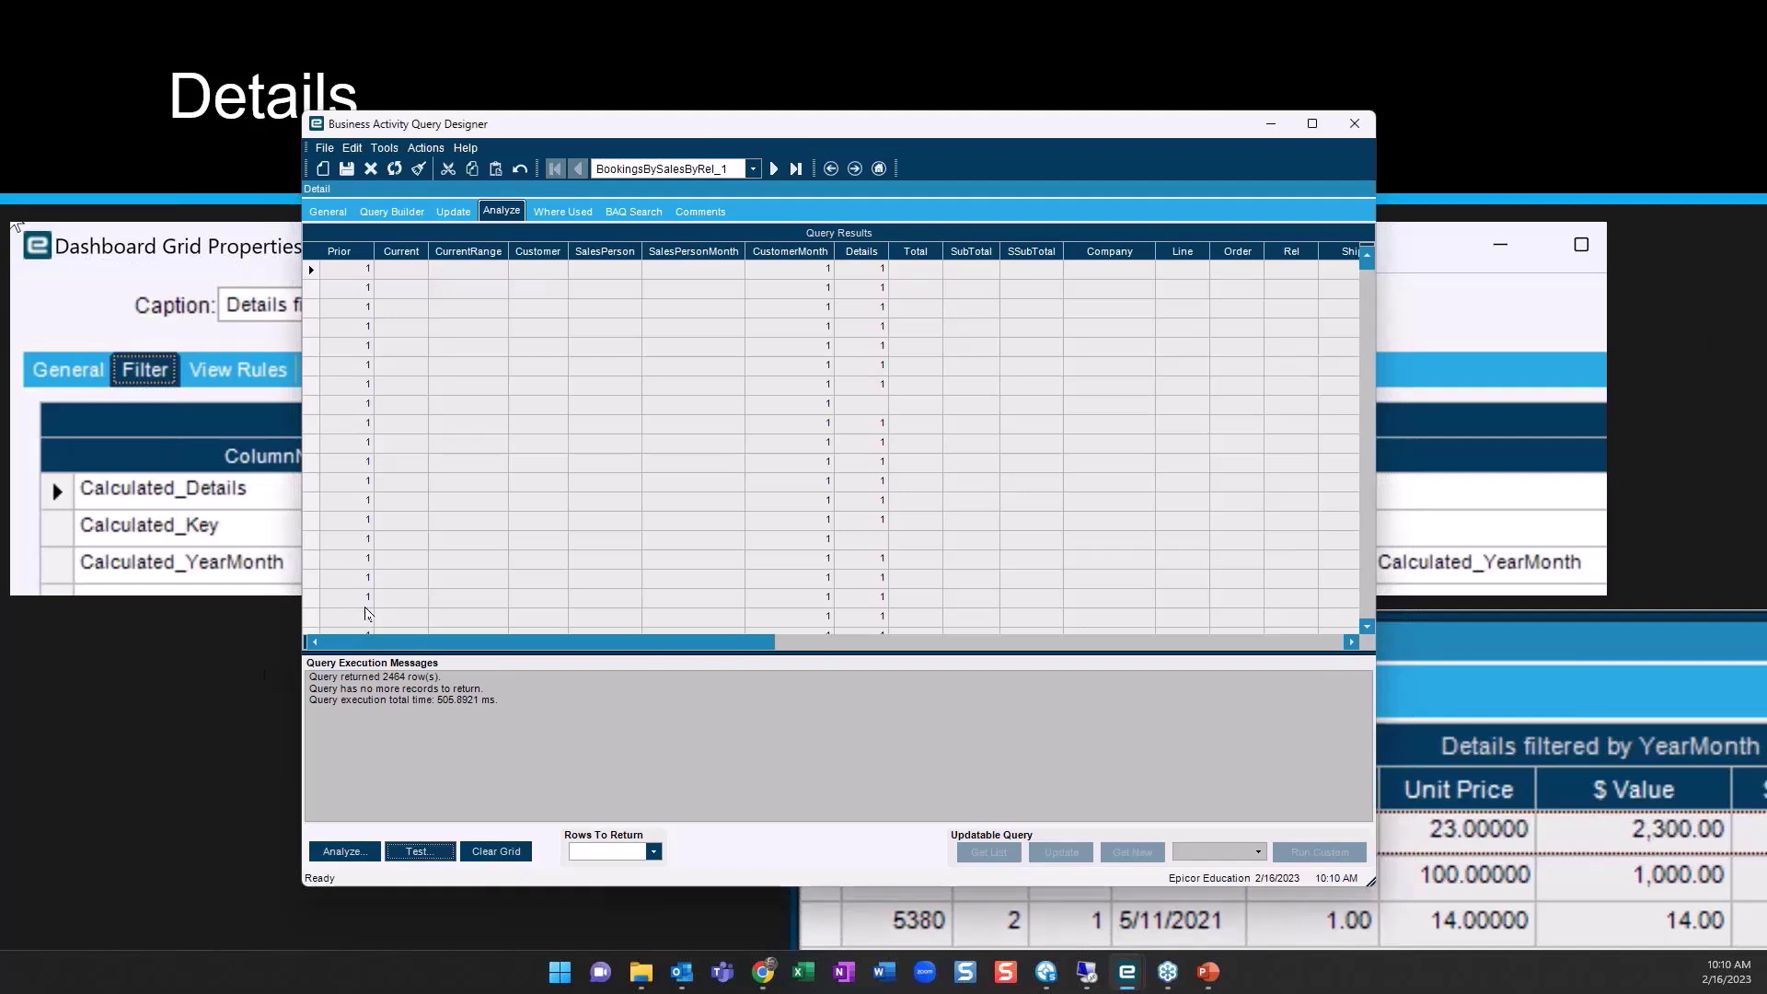
pyautogui.click(1313, 124)
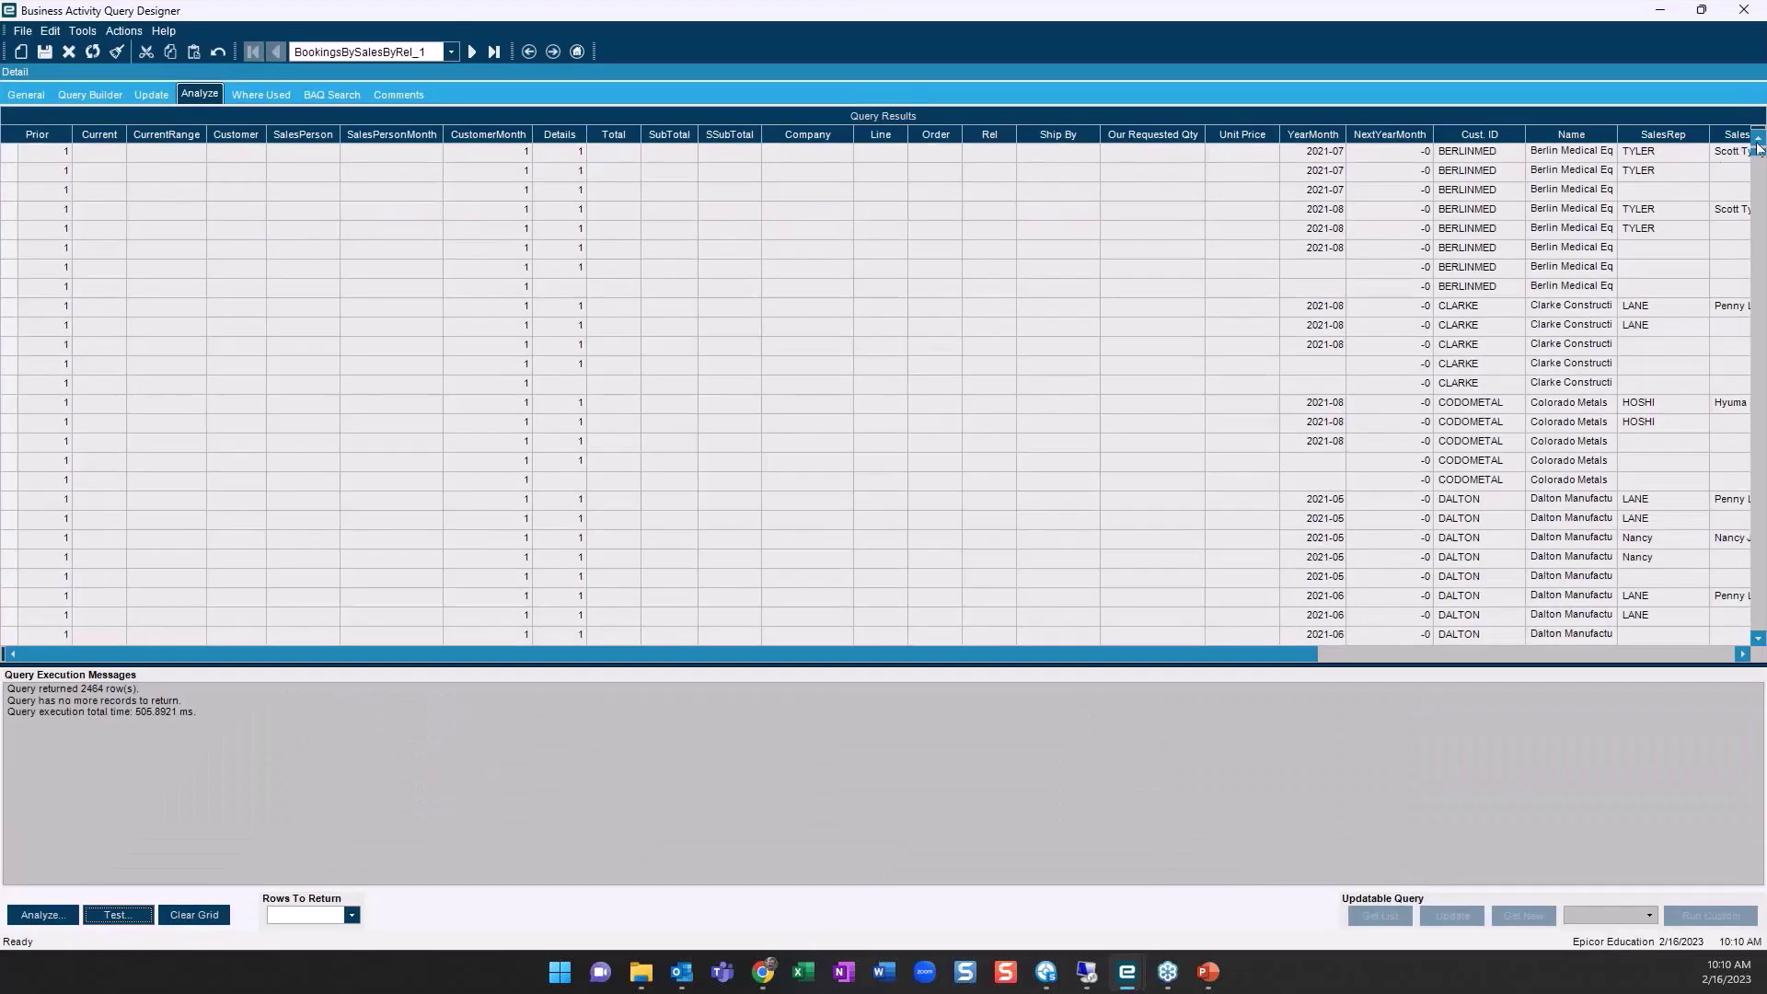
pyautogui.moveTo(1758, 157); pyautogui.dragTo(1700, 634)
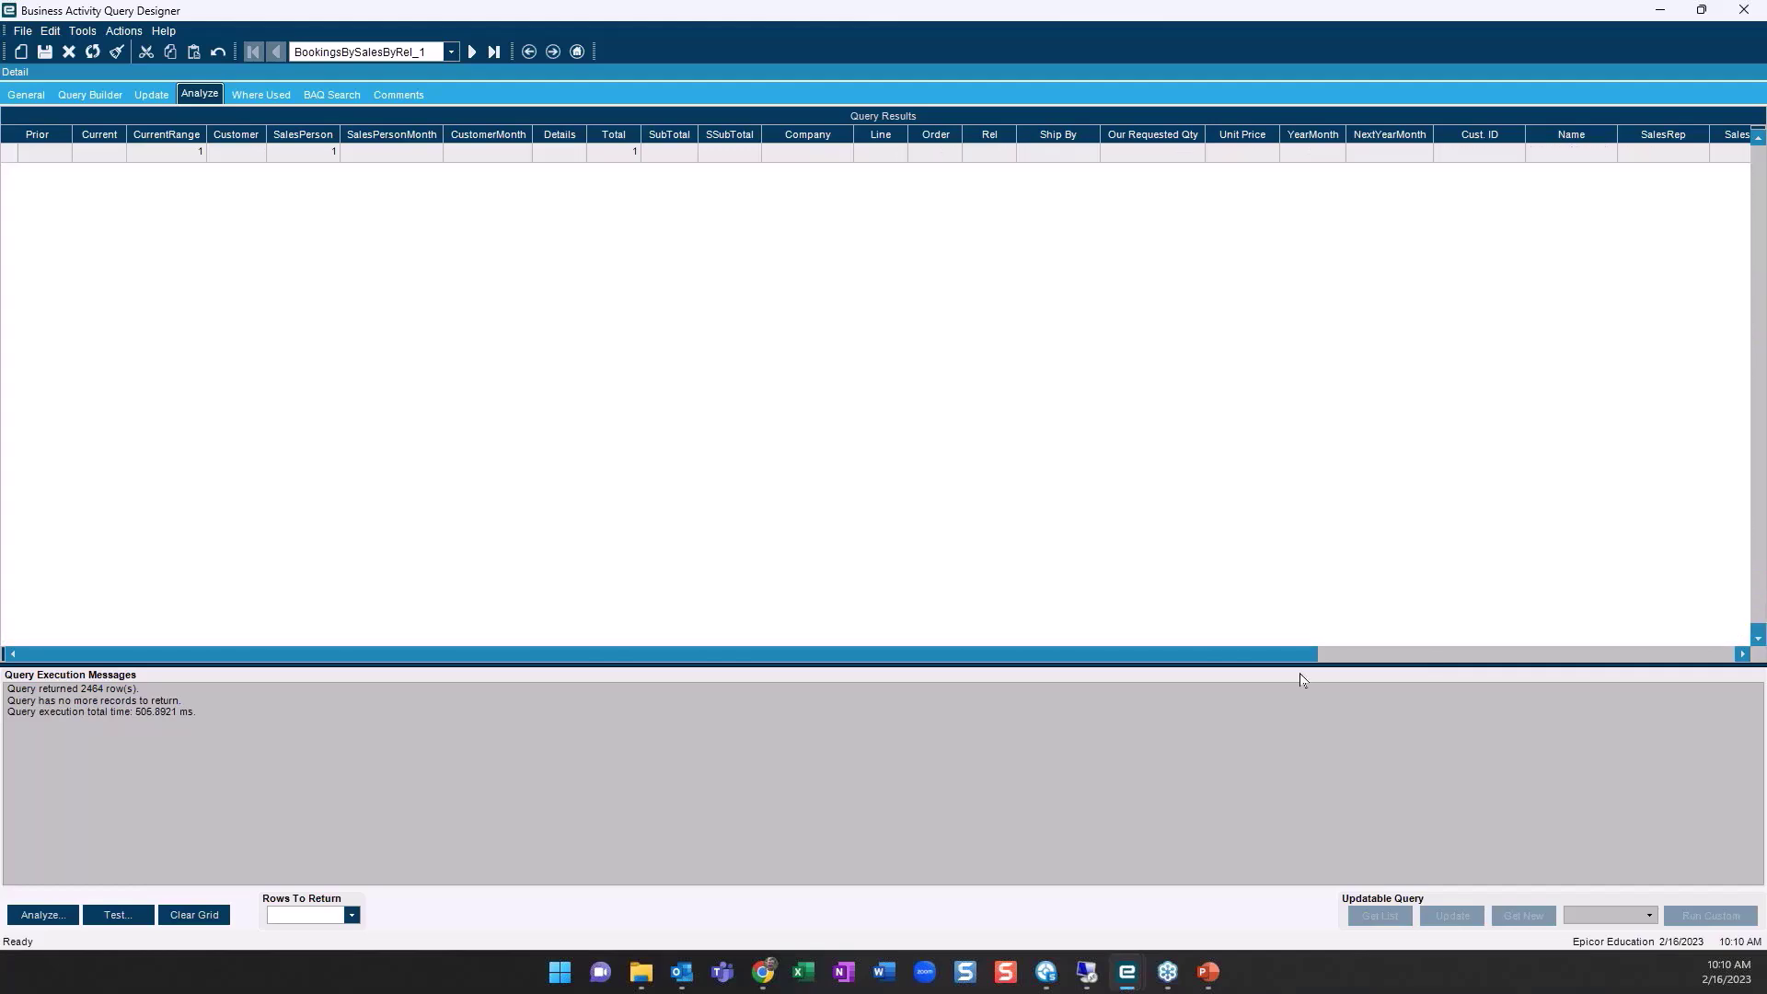
# In SummedDetails' advanced ROLLUP expression, parenthesize Customer_CustID with Customer_Name and Calculated_SalesRep with SalesRep.Name as composite elements, and accept the change
pyautogui.moveTo(1261, 655); pyautogui.dragTo(1335, 655)
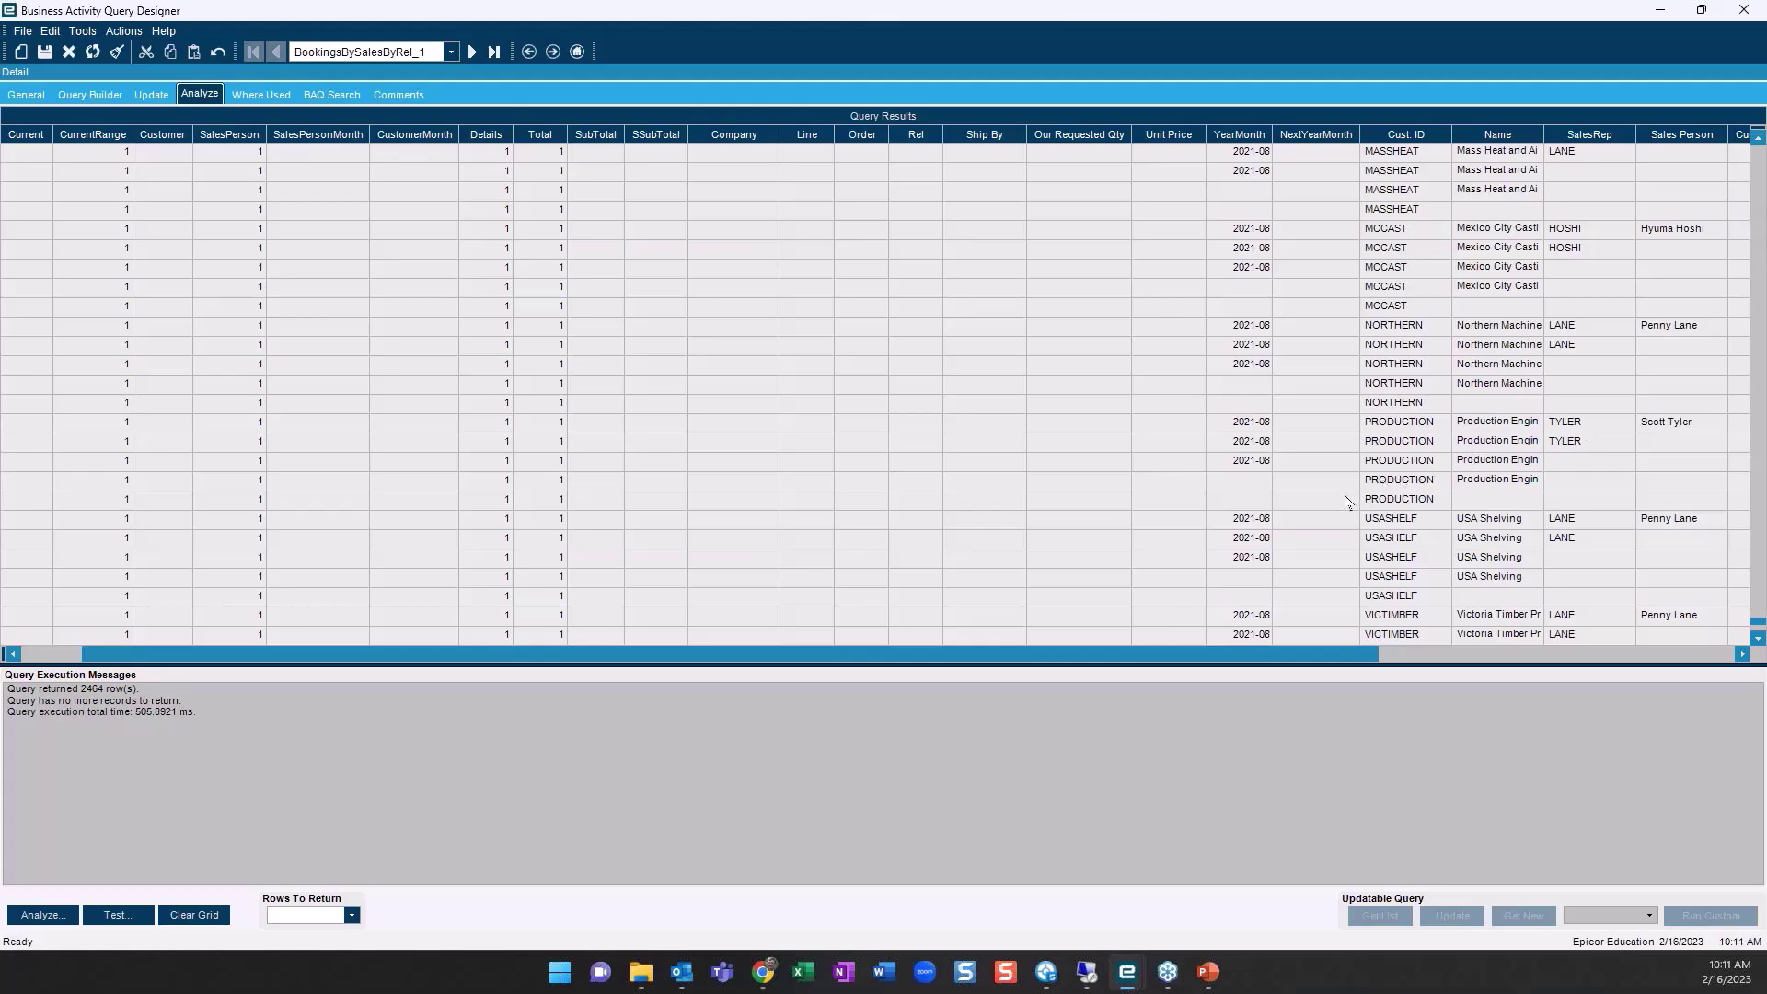
pyautogui.click(96, 93)
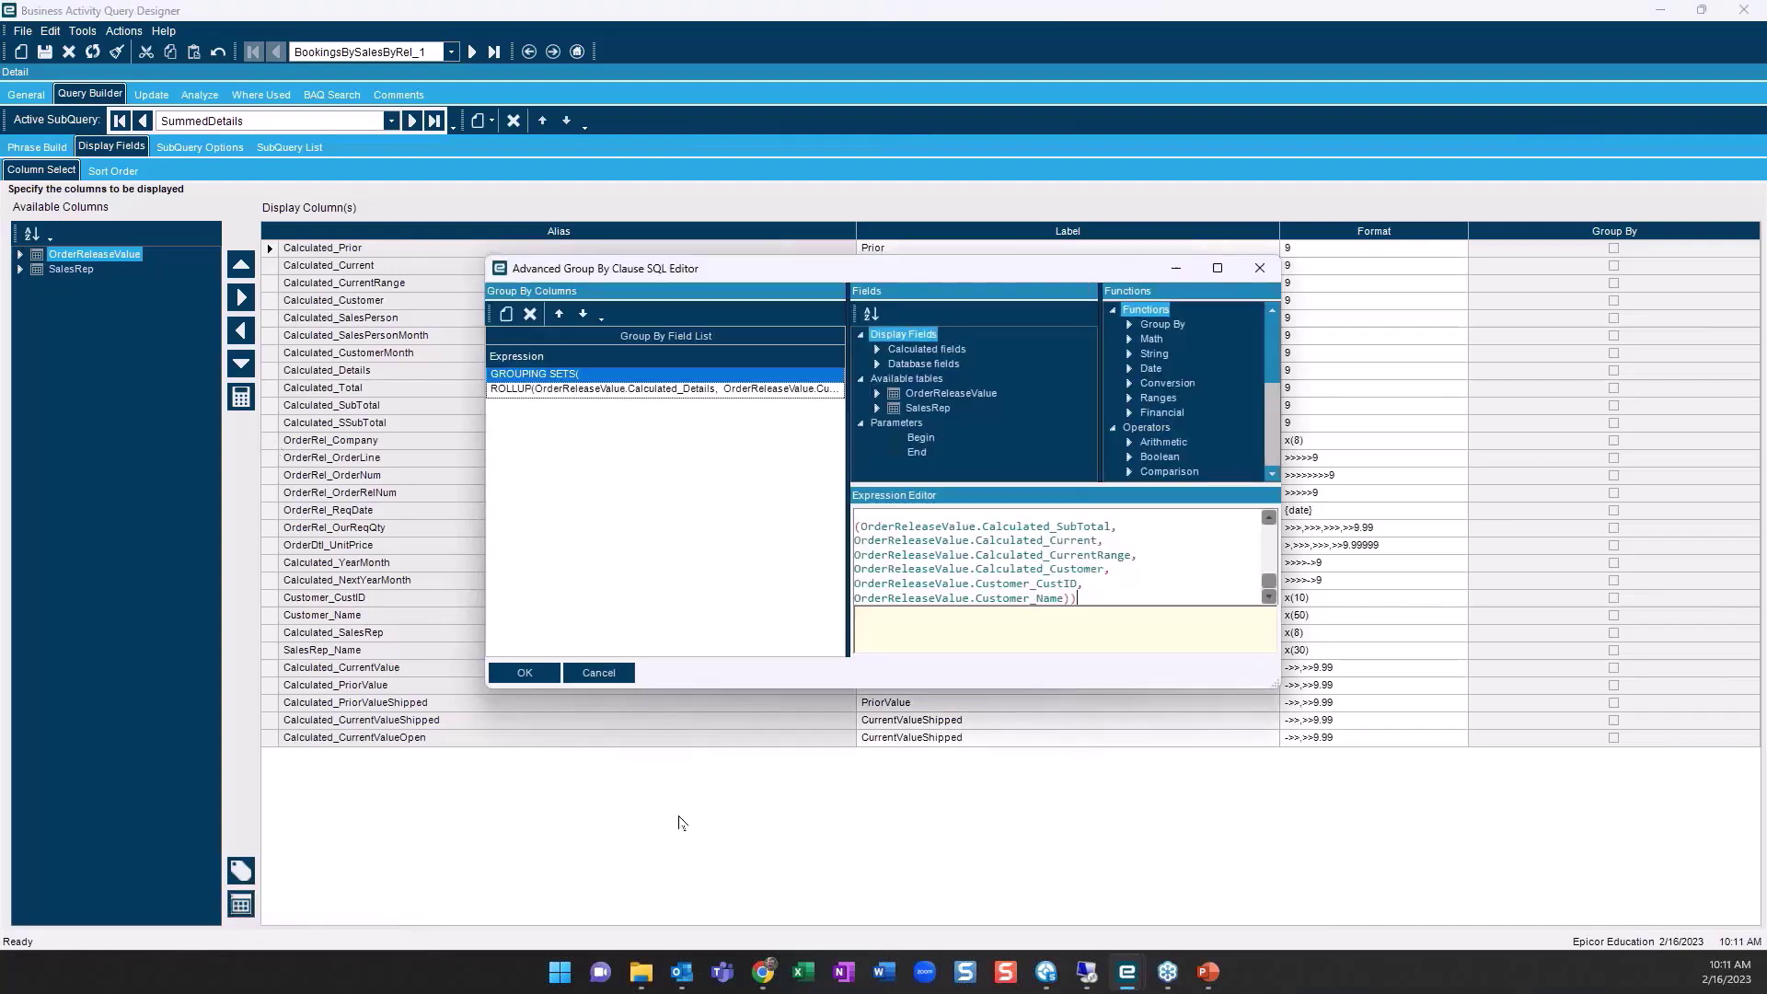
pyautogui.click(1216, 267)
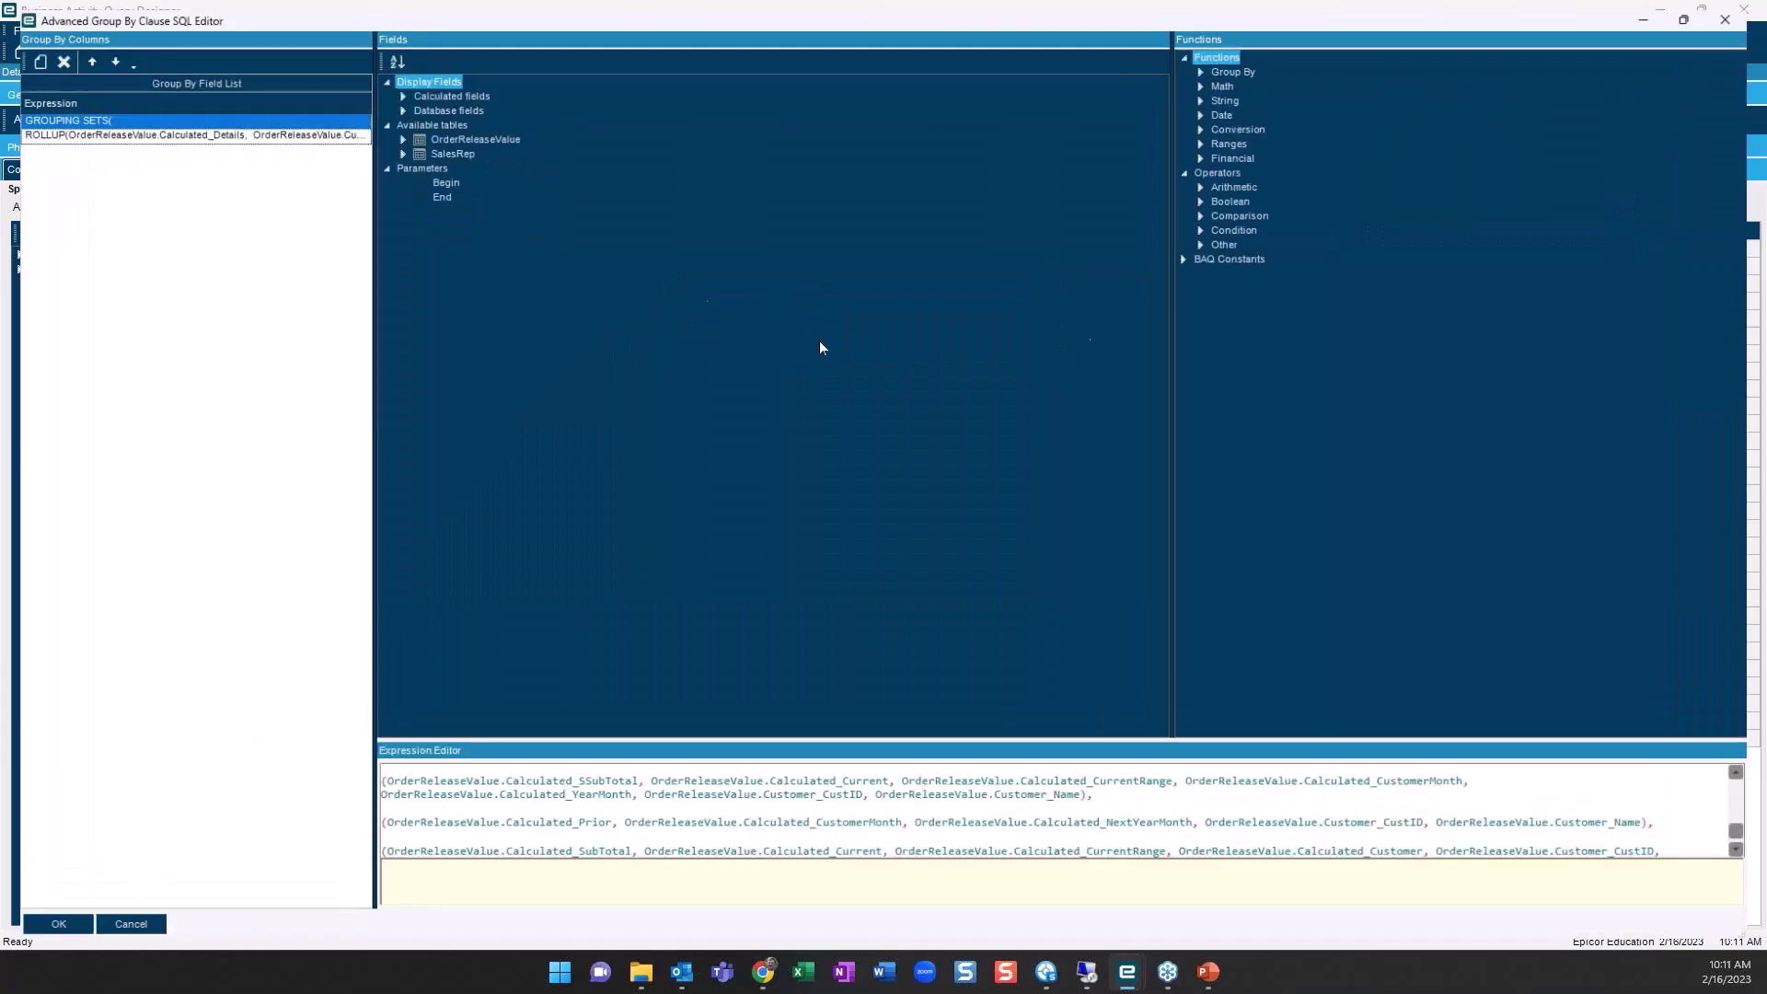
pyautogui.click(101, 133)
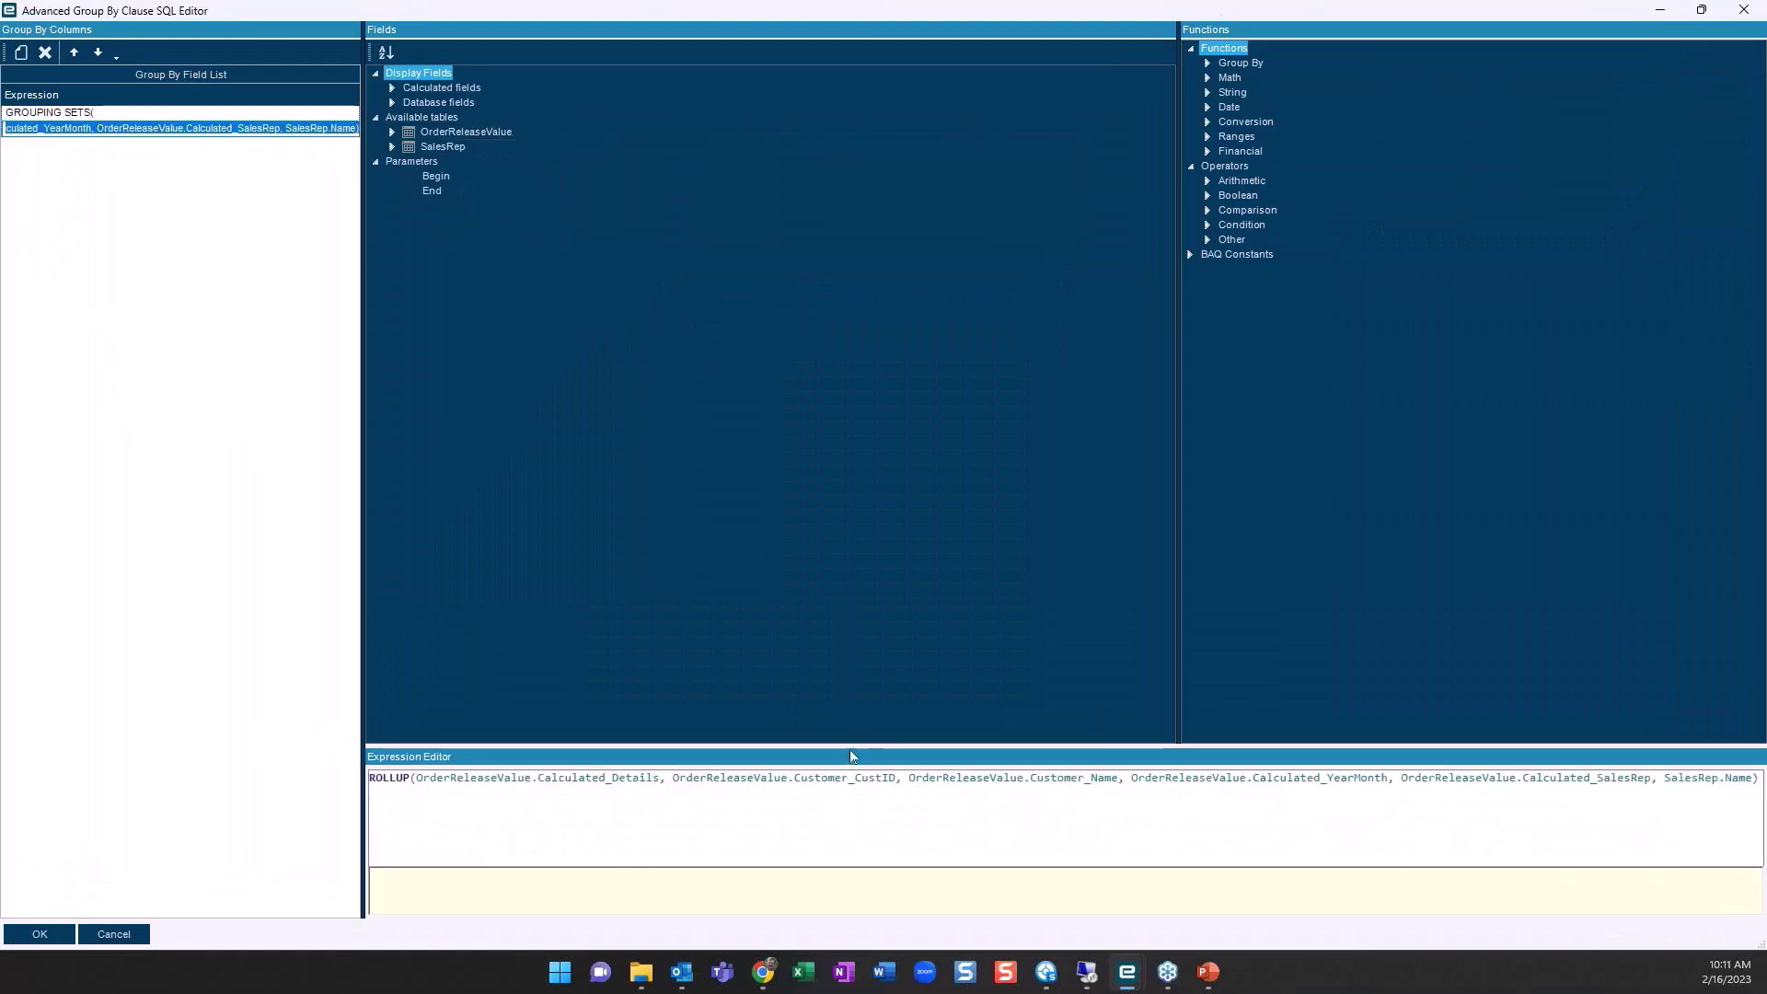
pyautogui.click(676, 784)
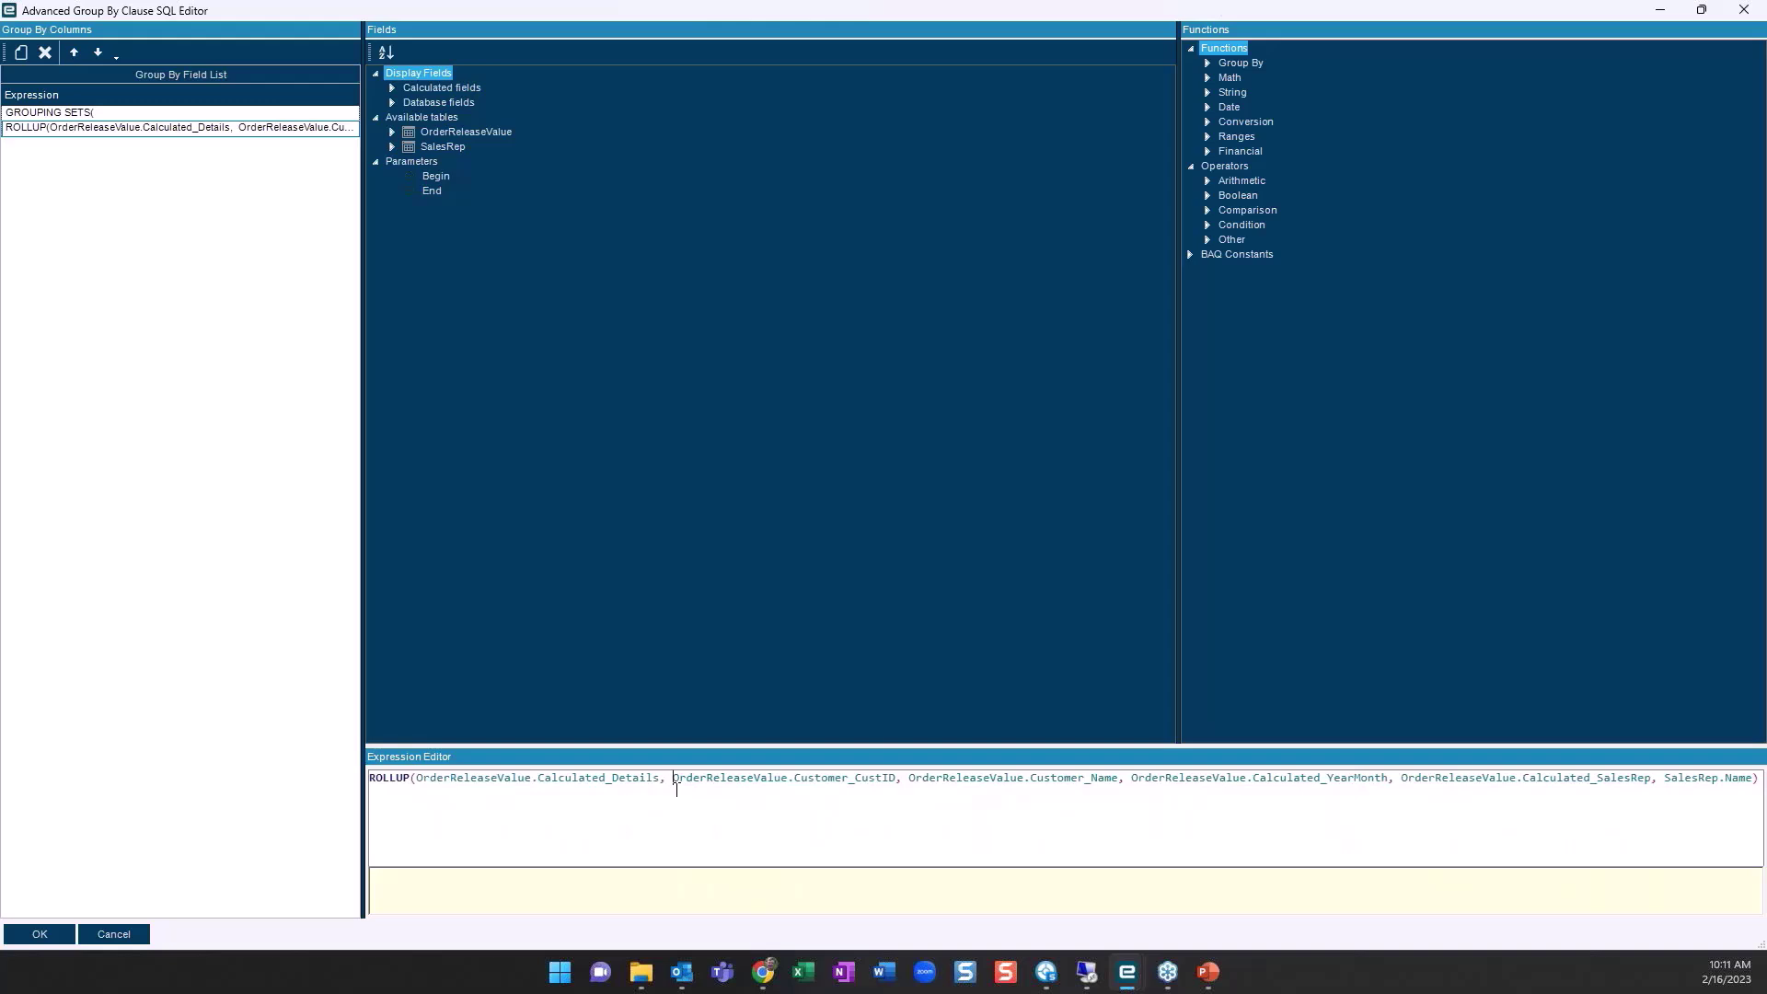
pyautogui.write('(')
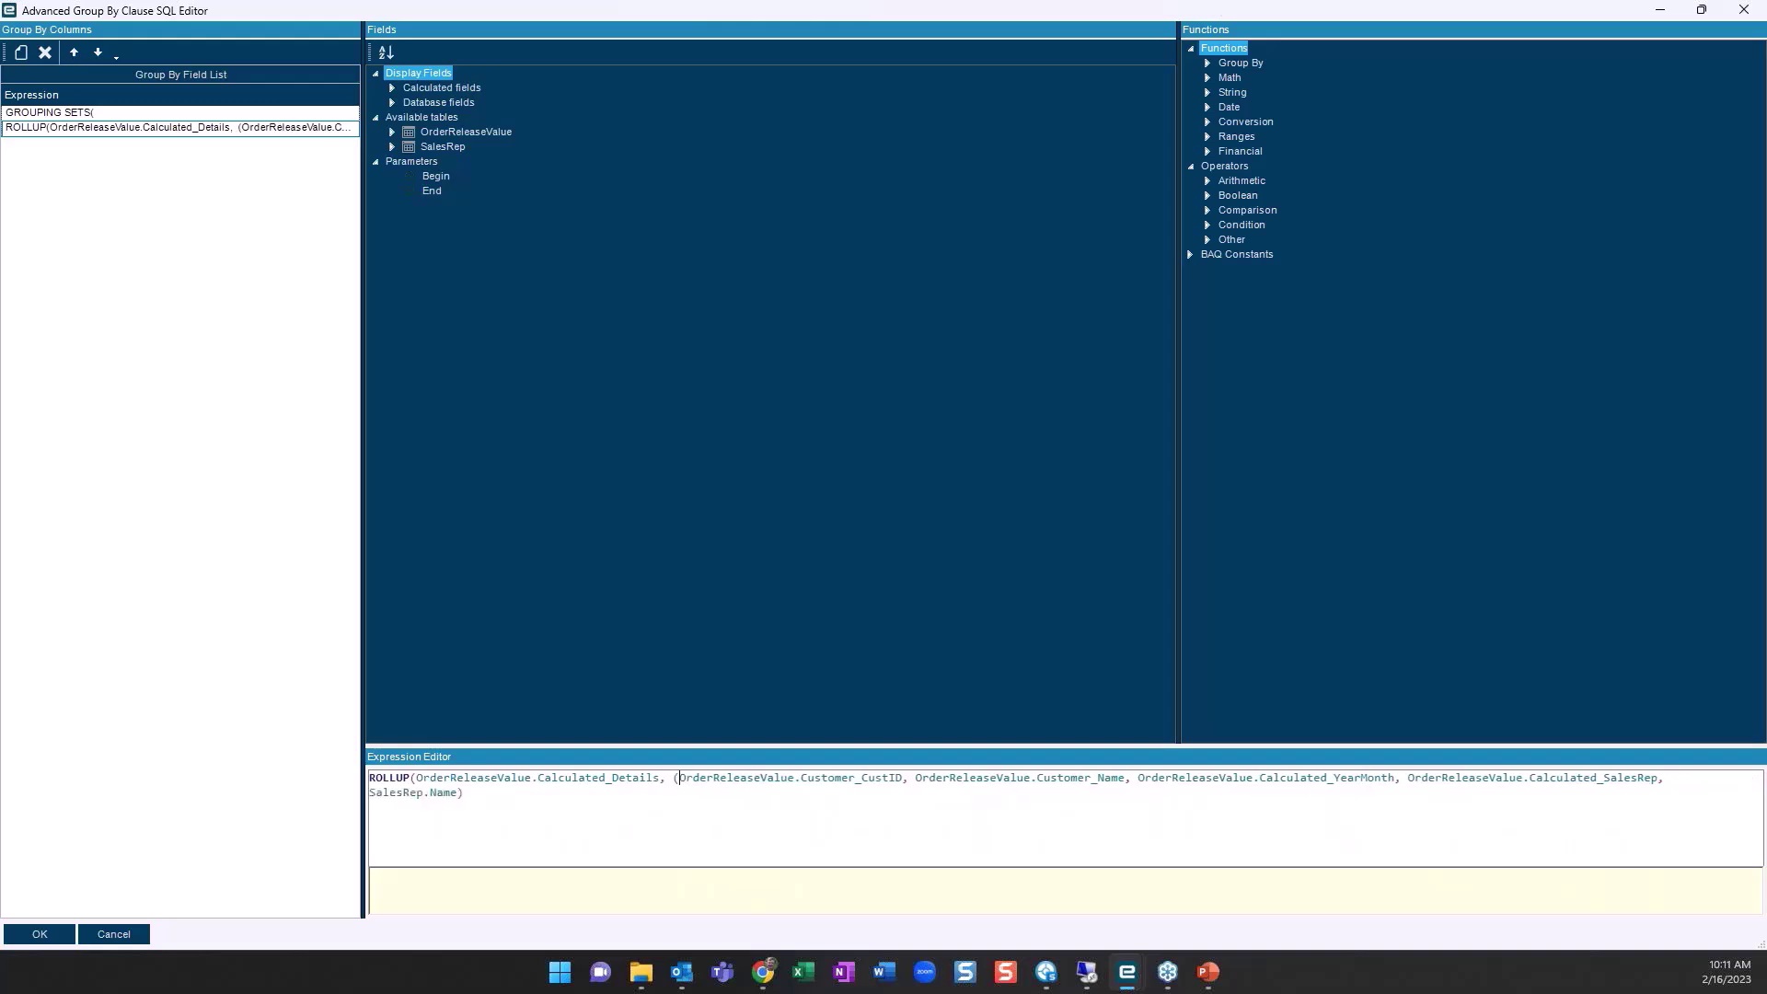
pyautogui.click(1121, 778)
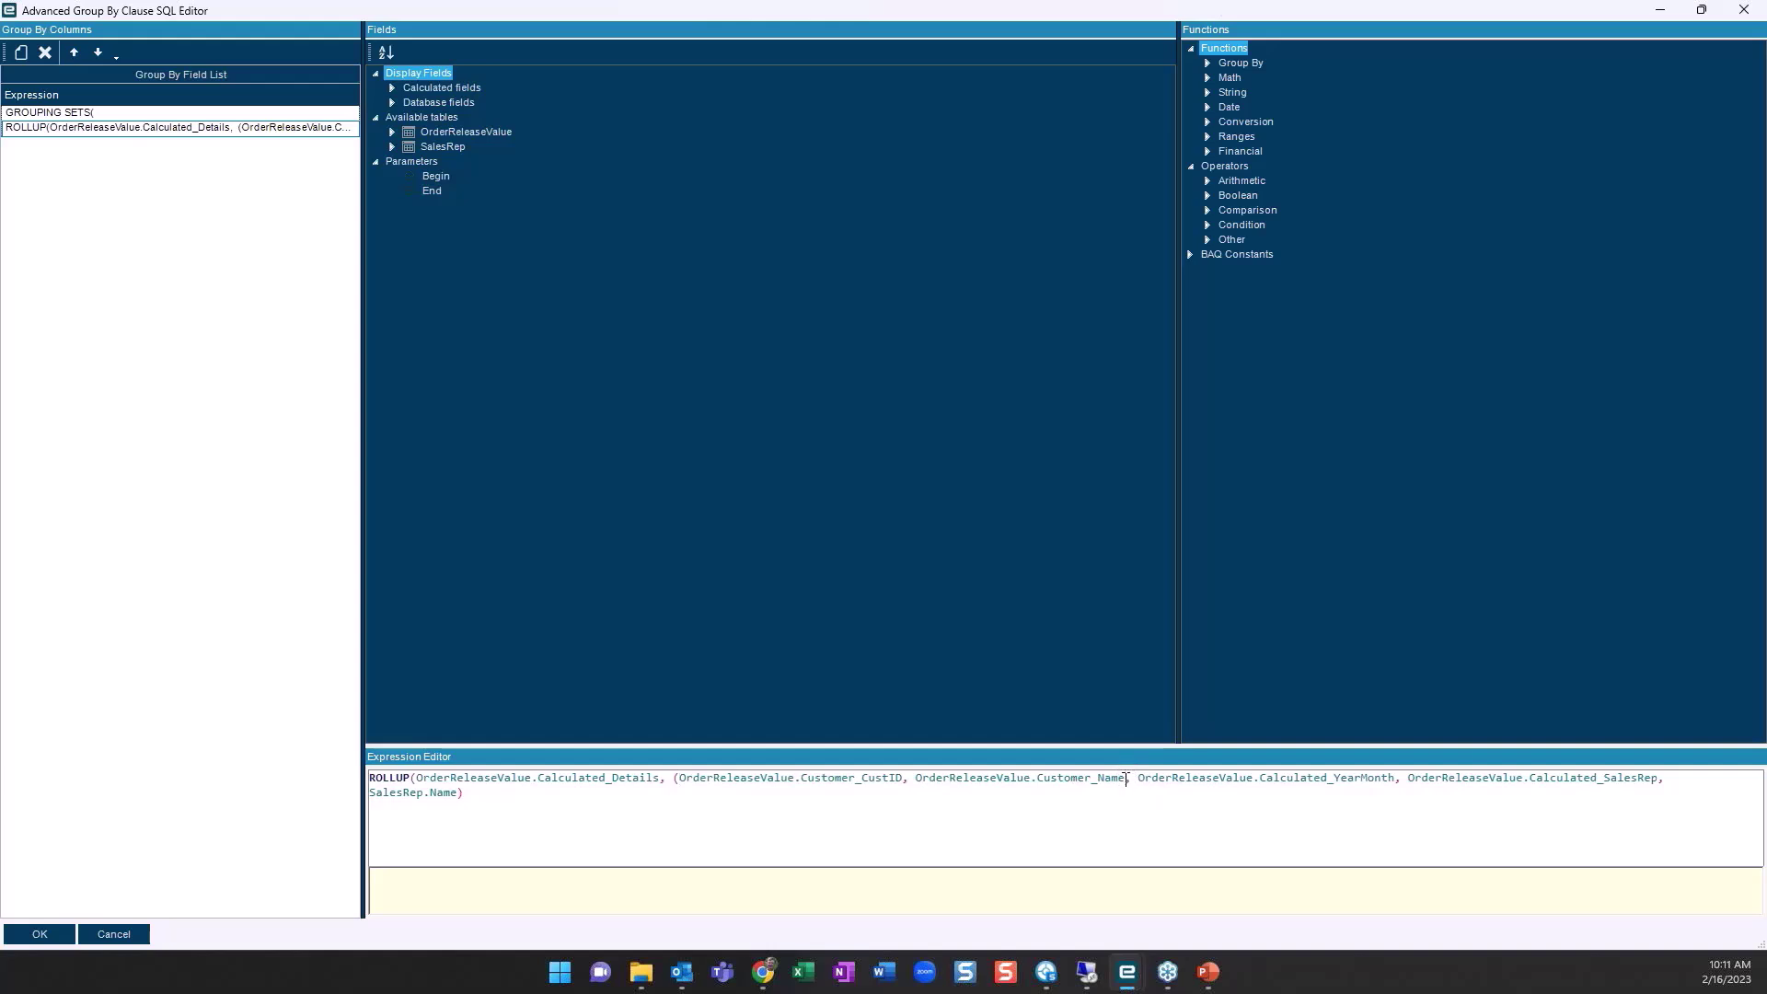
pyautogui.write(')')
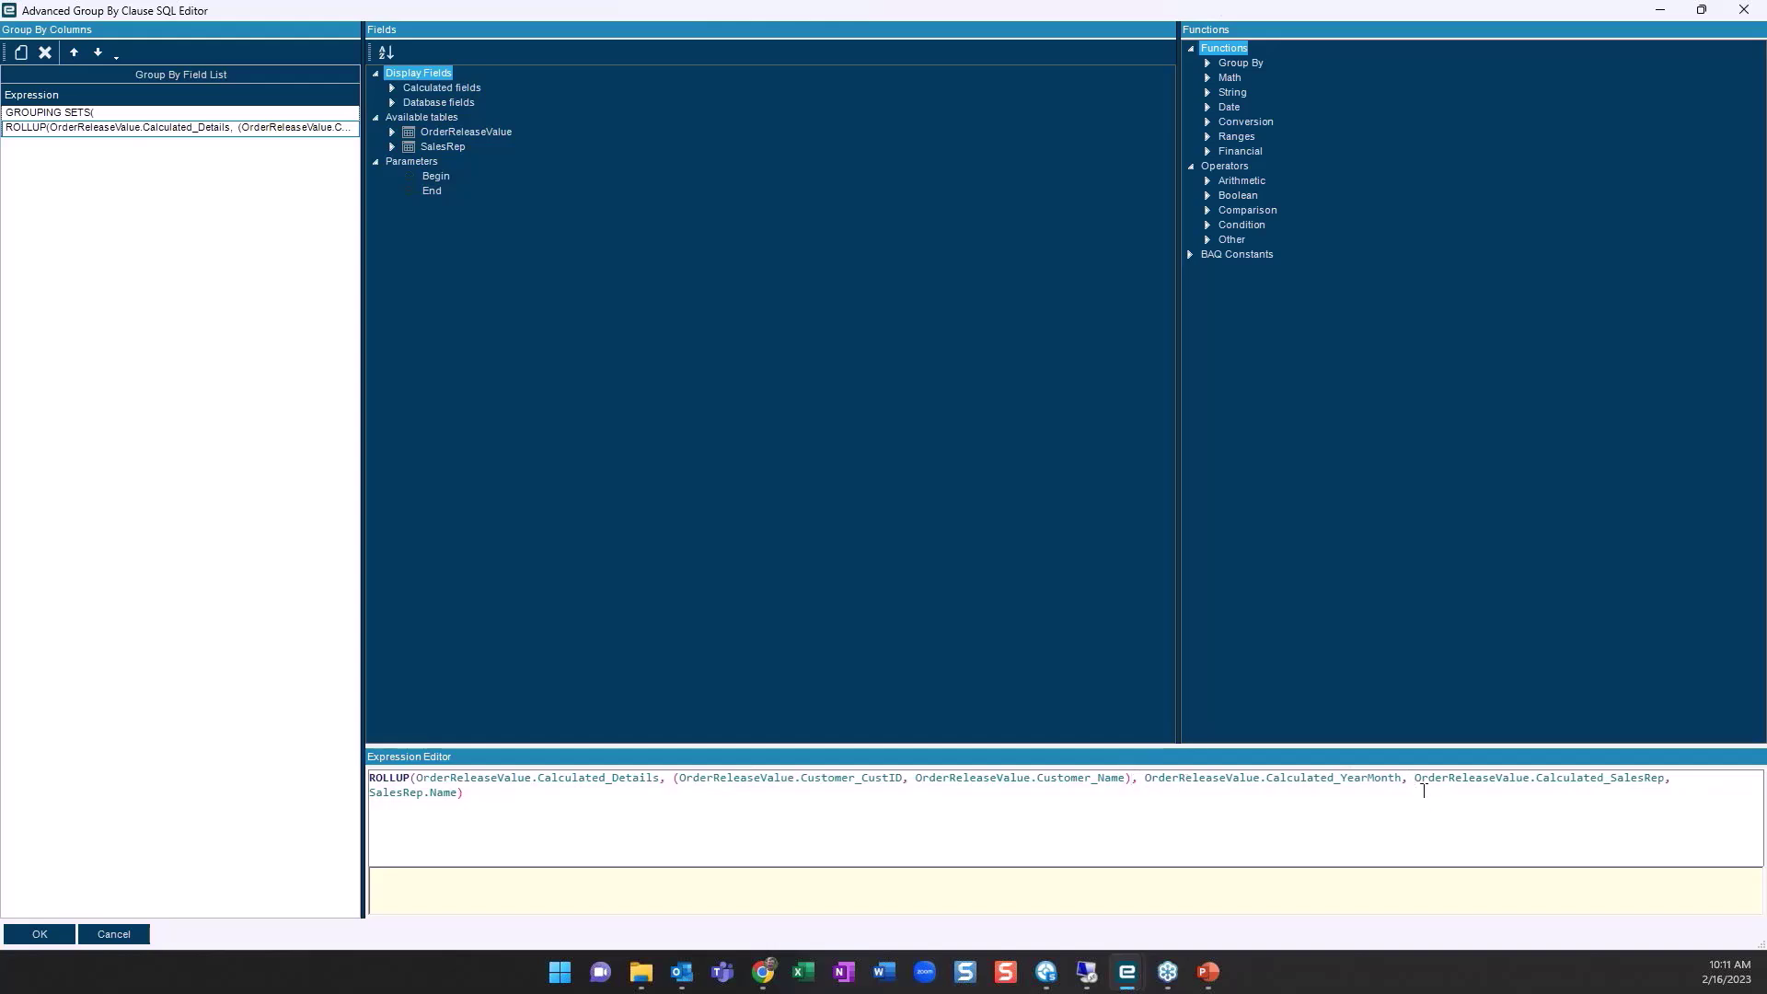
pyautogui.write('(')
pyautogui.write(')')
pyautogui.click(37, 935)
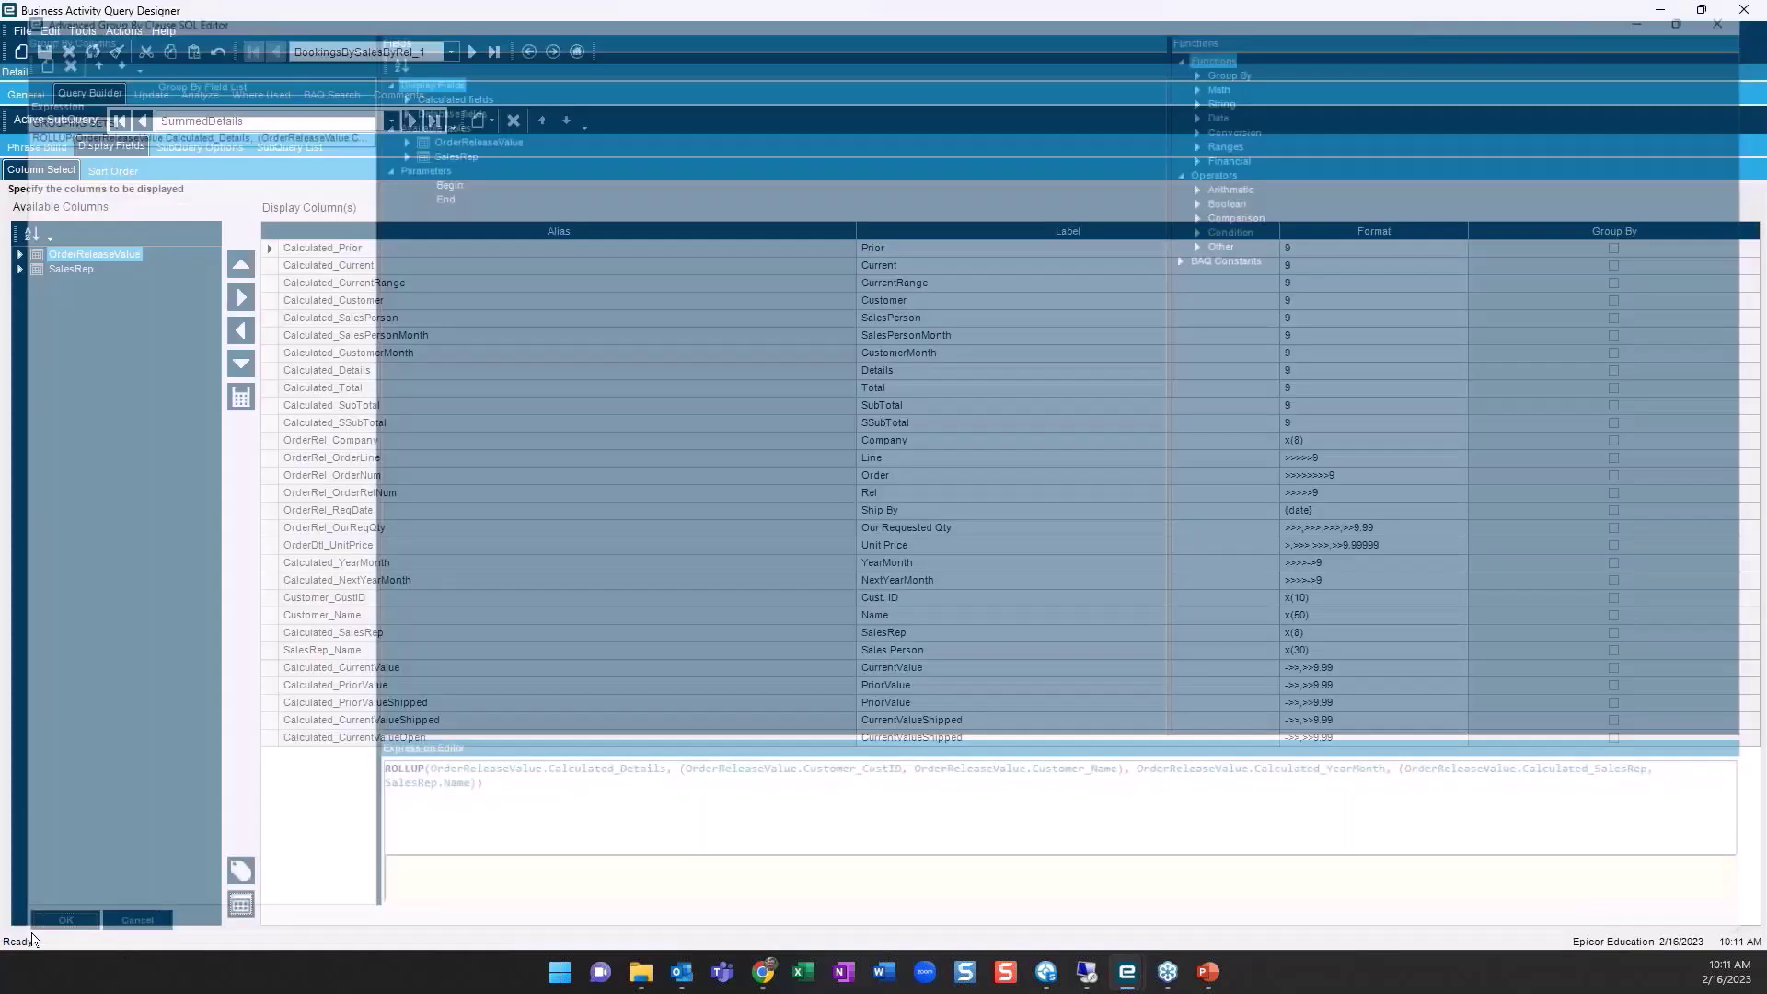
# Test the query with the composite ROLLUP elements, examine the customer, sales rep and value columns, and return to the SummedDetails display fields
pyautogui.click(217, 95)
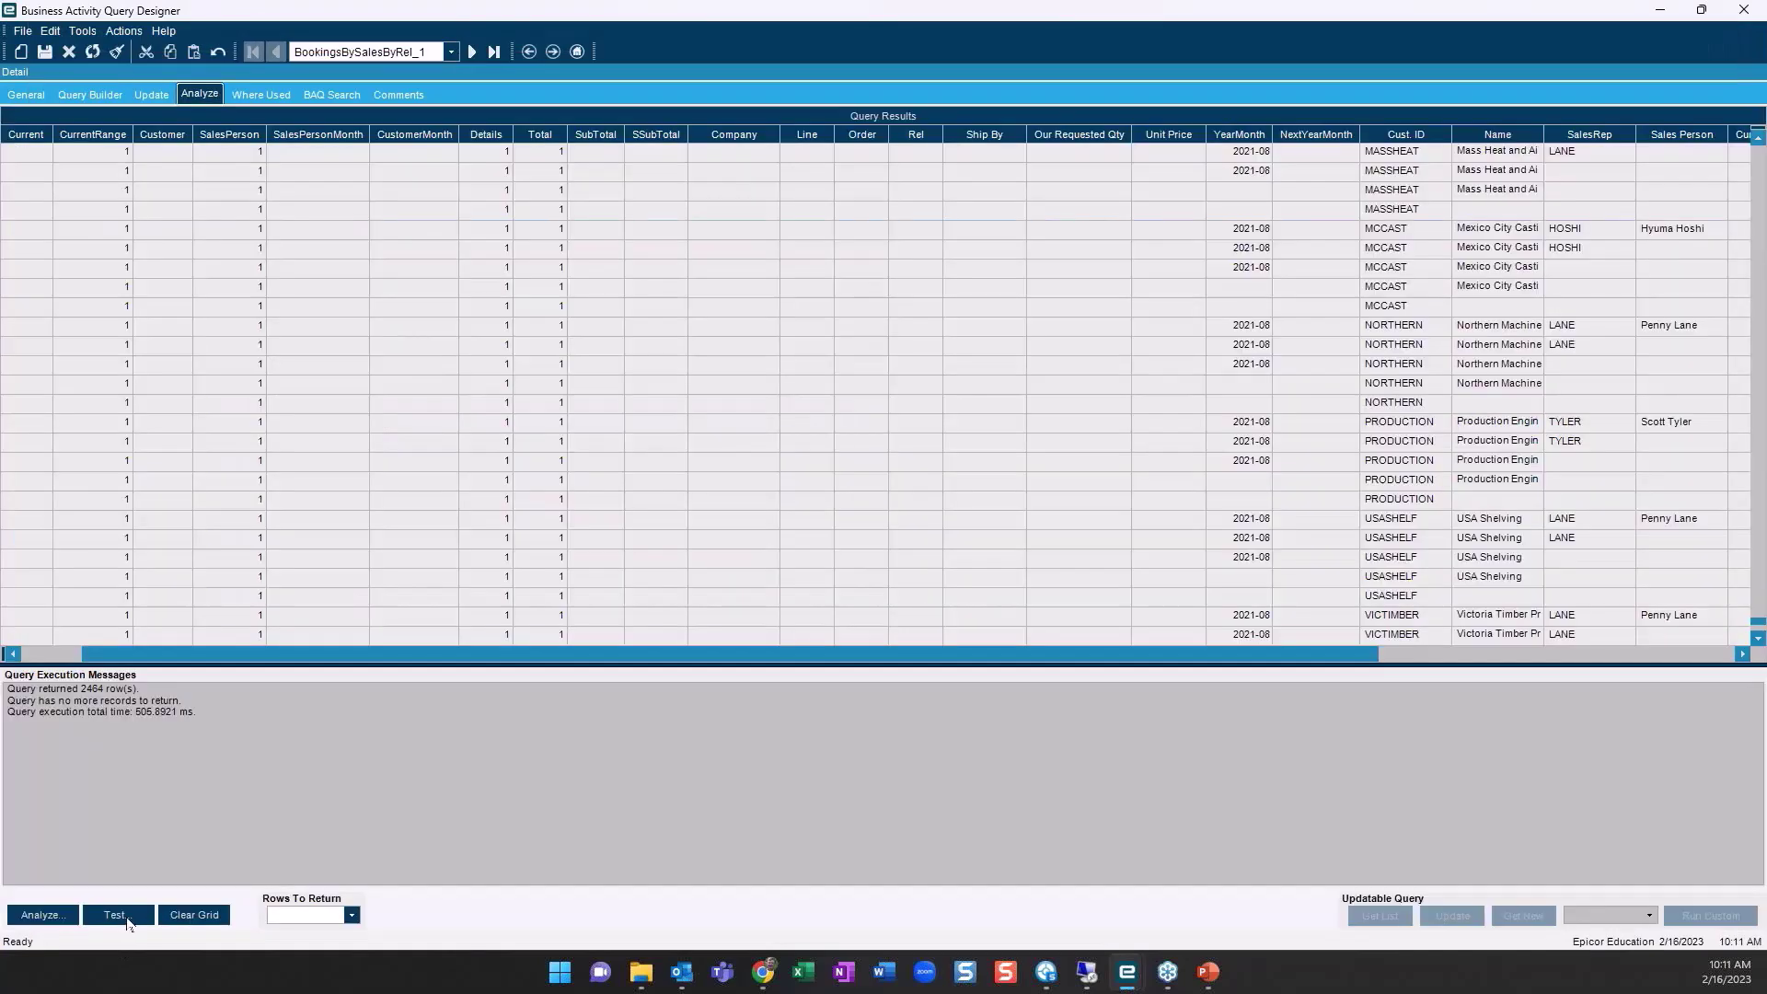
pyautogui.click(122, 917)
pyautogui.click(630, 546)
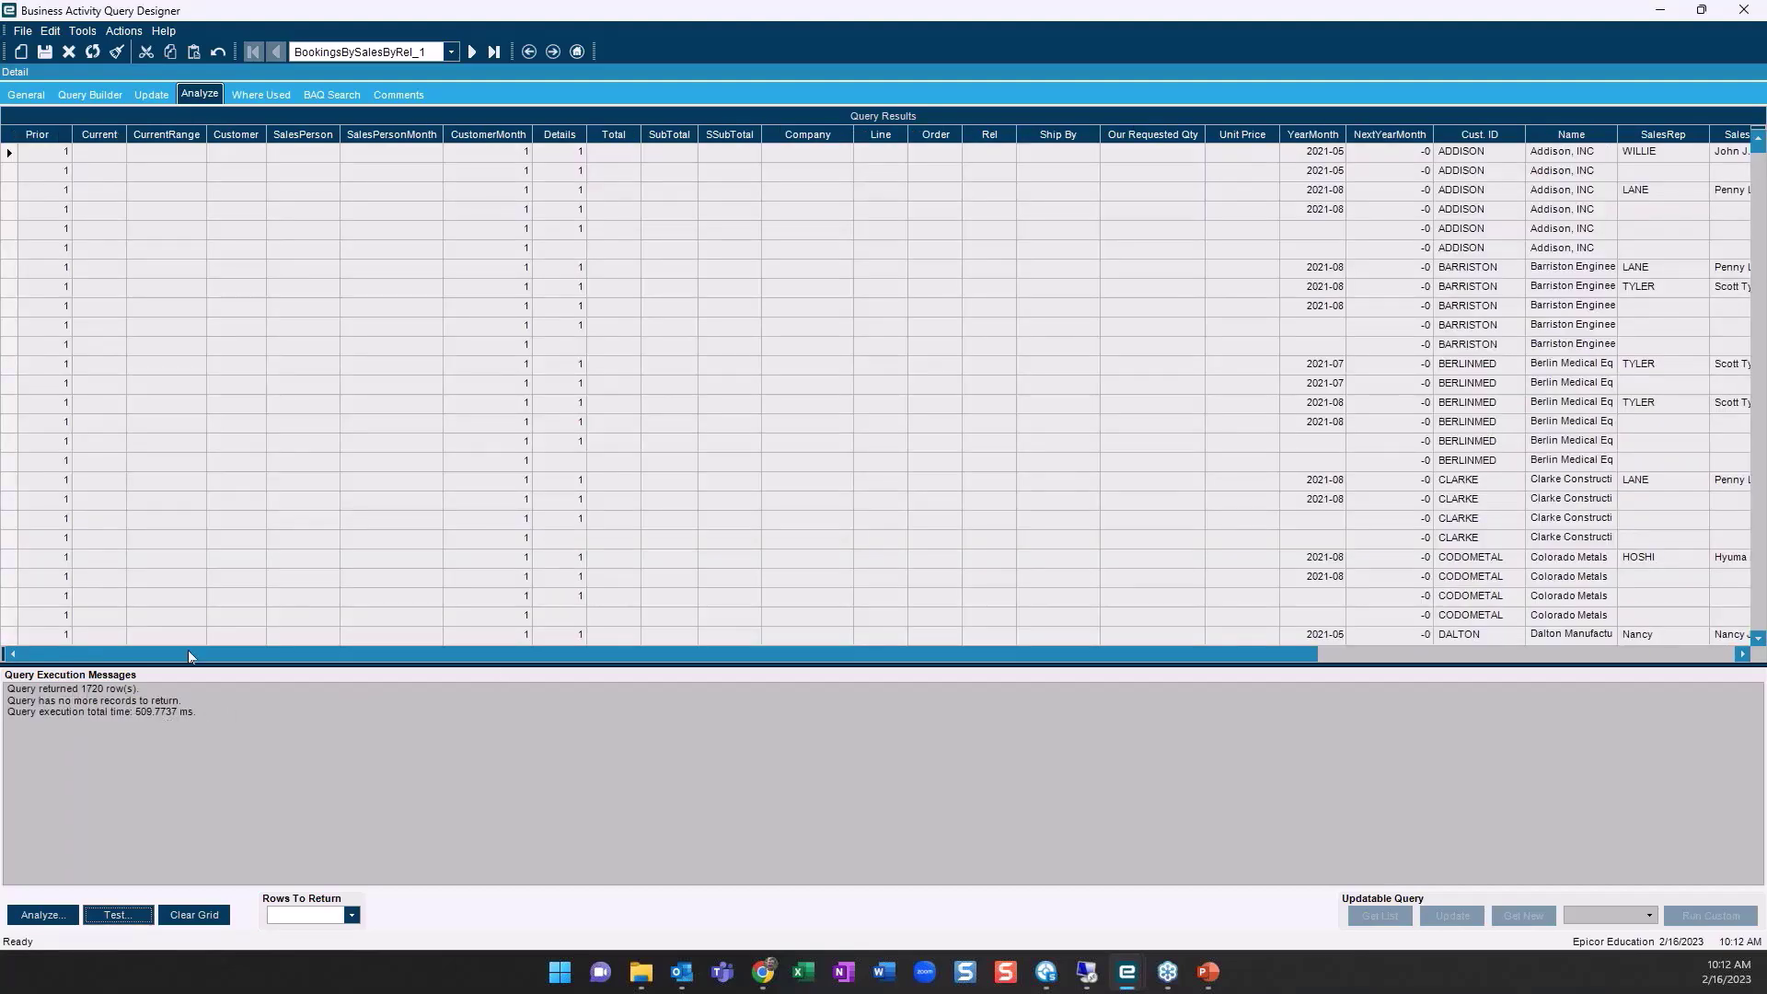
pyautogui.moveTo(205, 658); pyautogui.dragTo(480, 655)
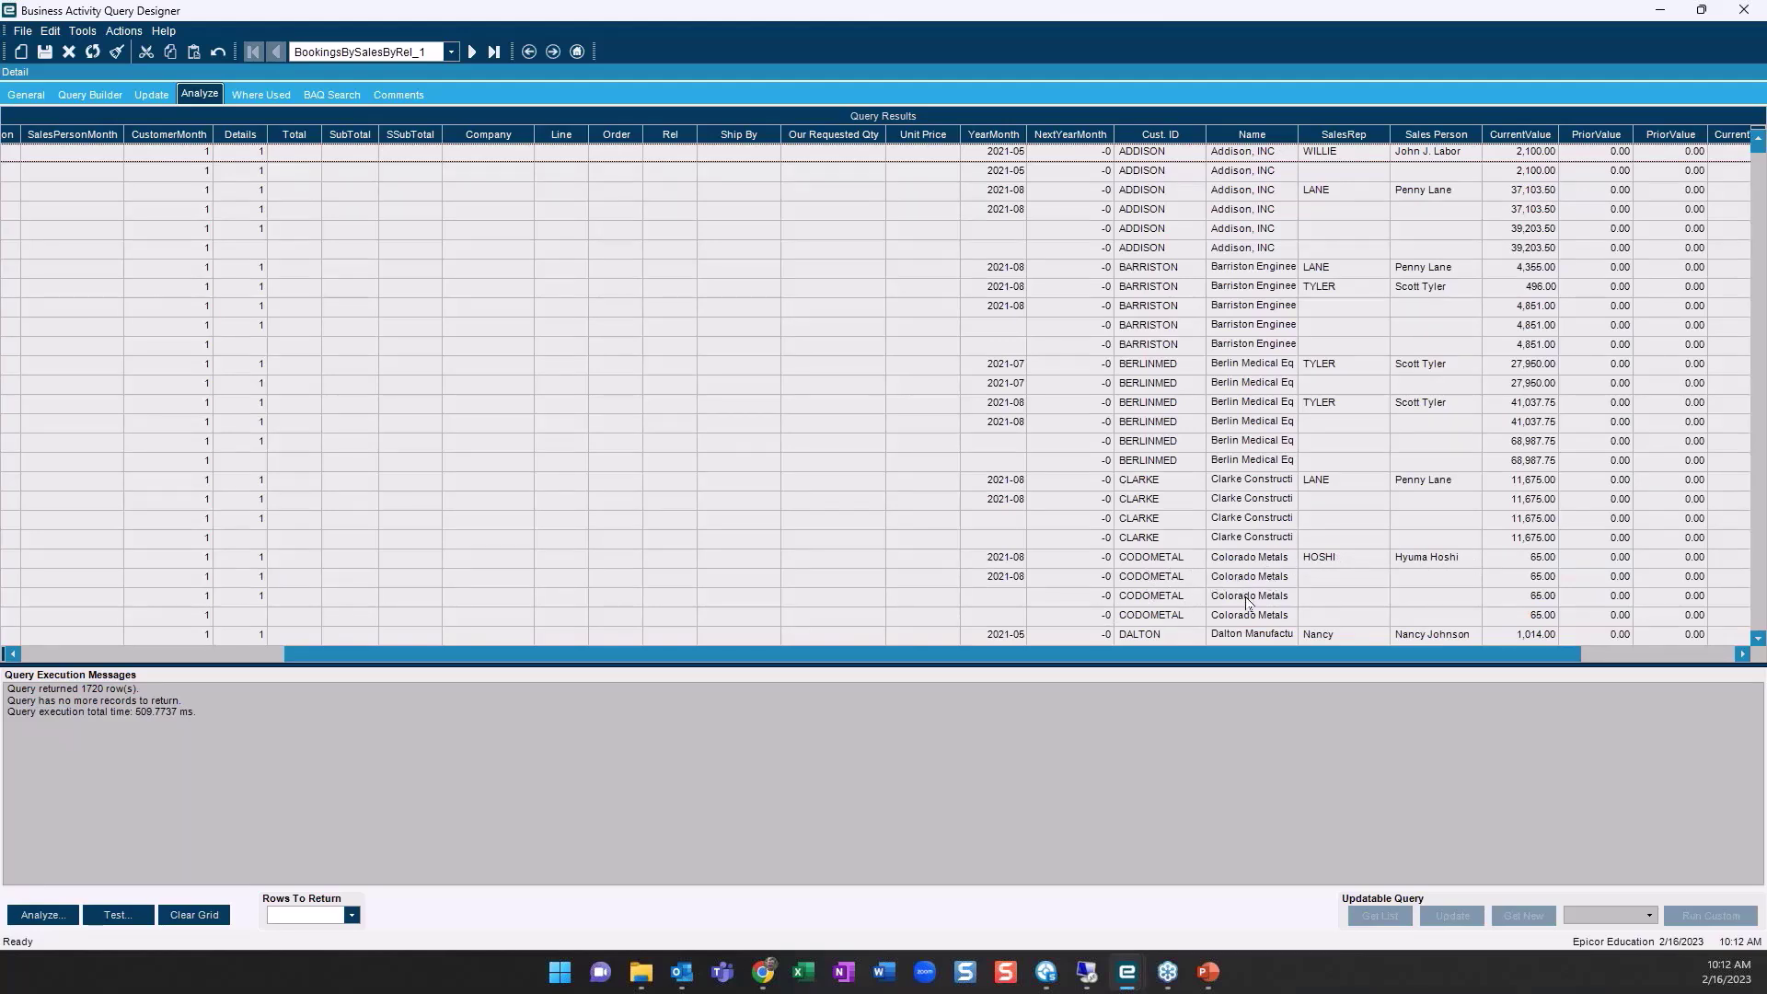
pyautogui.scroll(-1, 1247, 603)
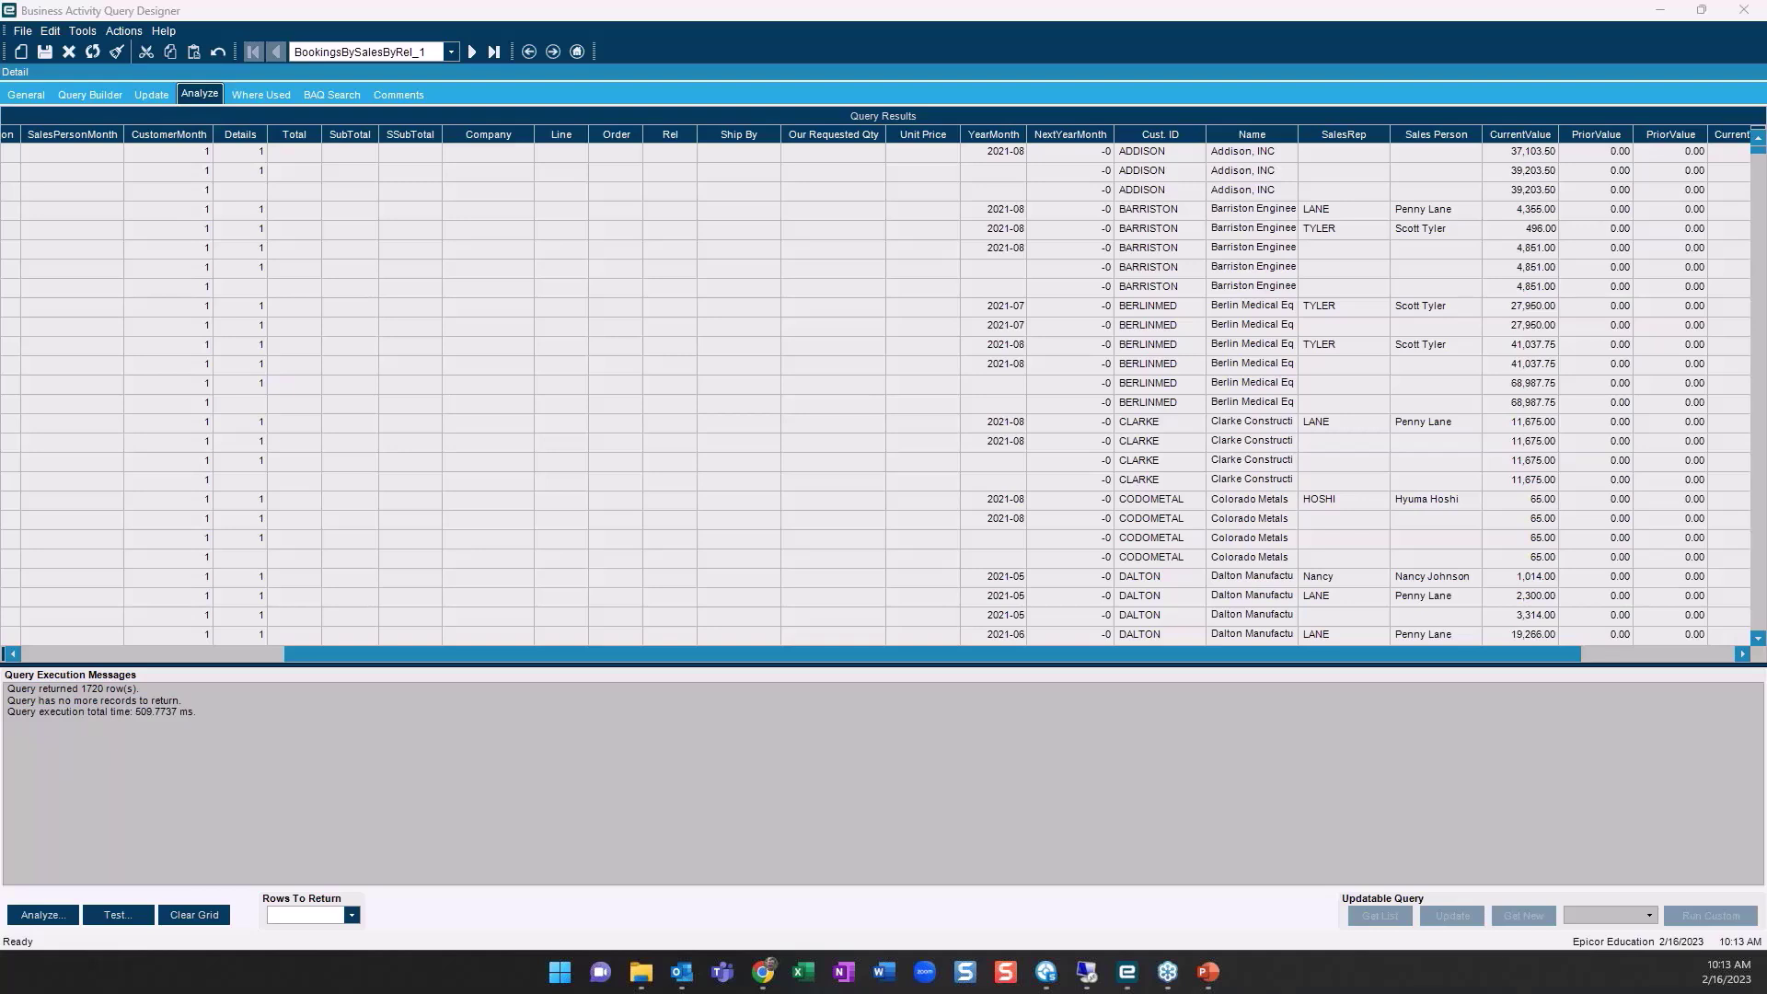
pyautogui.click(79, 96)
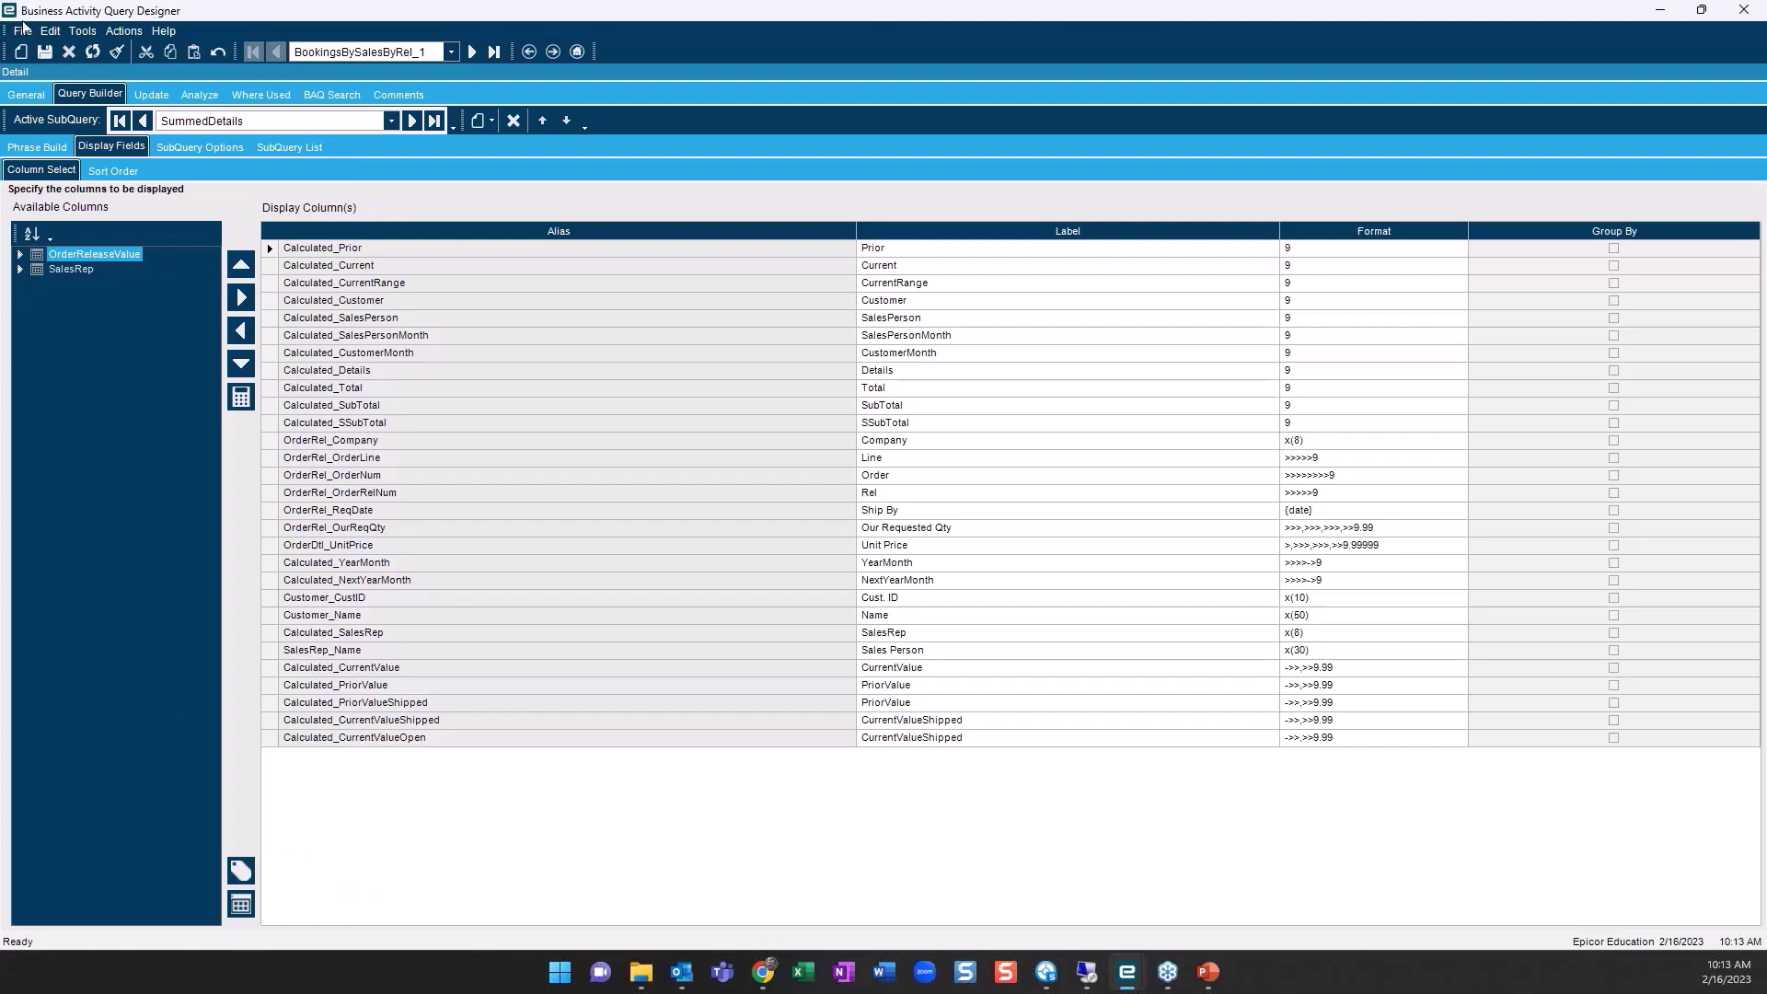
# Review the generated query phrase of the BookingsBySalesByRel_1 query, including its DataFilter section
pyautogui.click(44, 147)
pyautogui.click(16, 93)
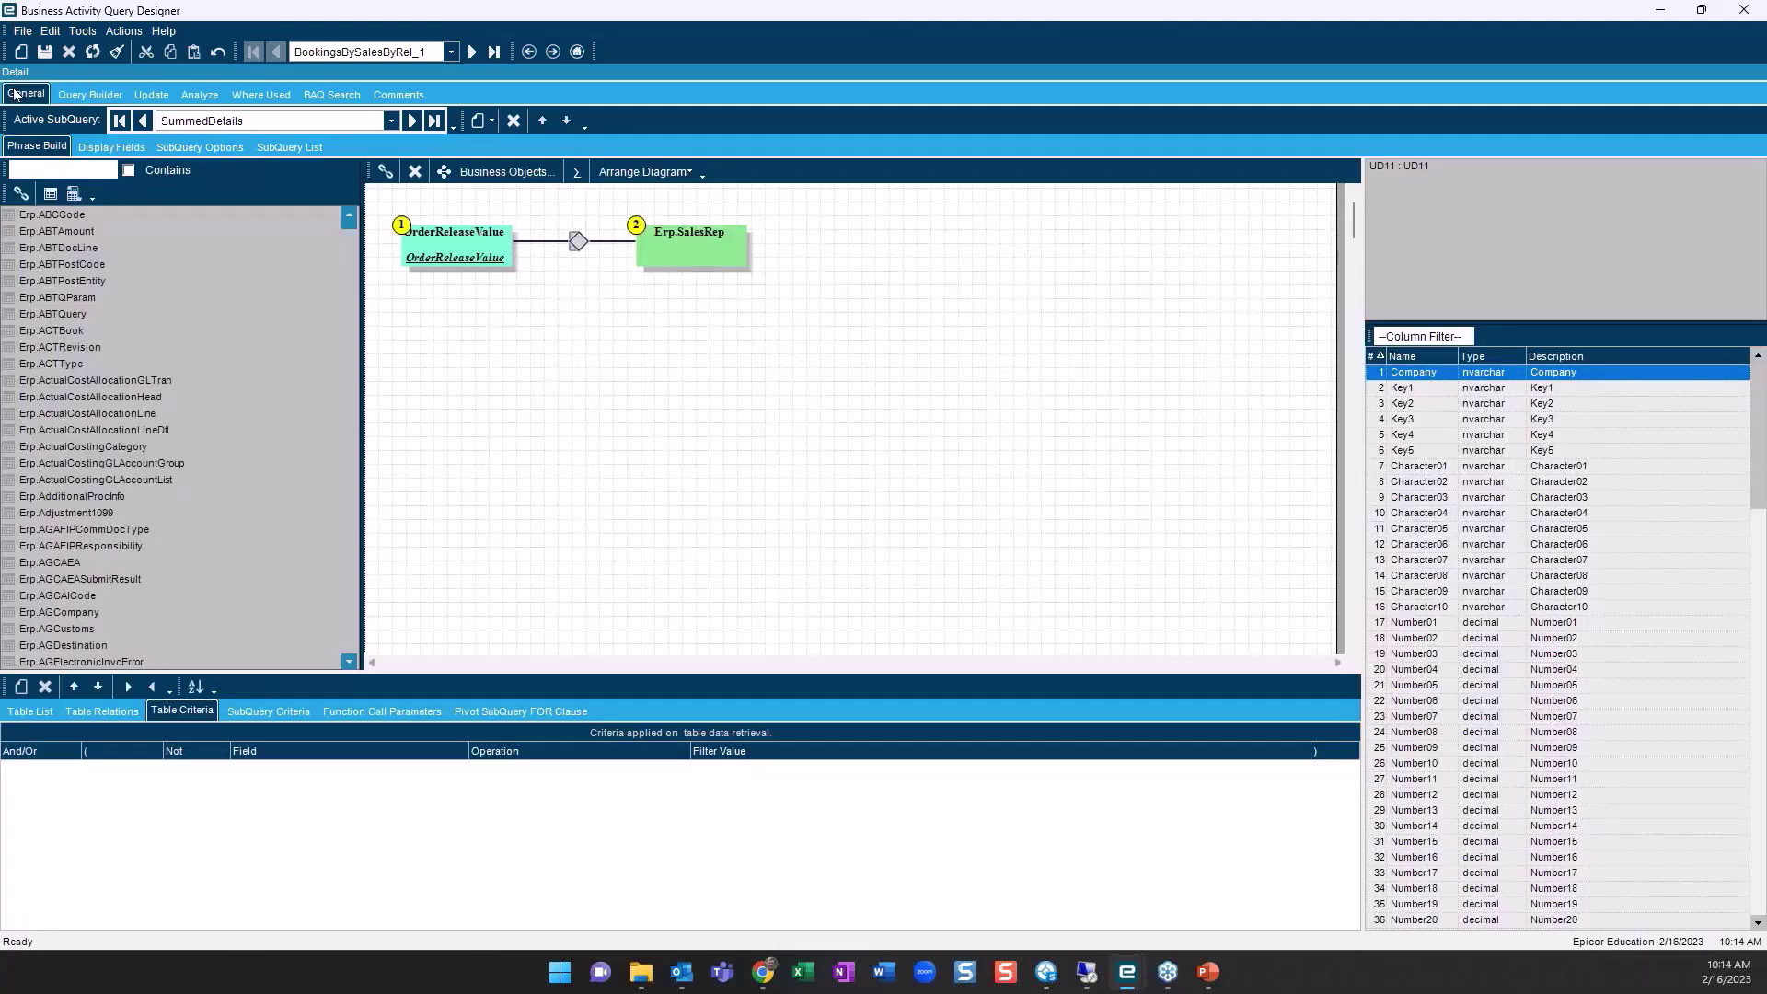
pyautogui.scroll(-2, 83, 724)
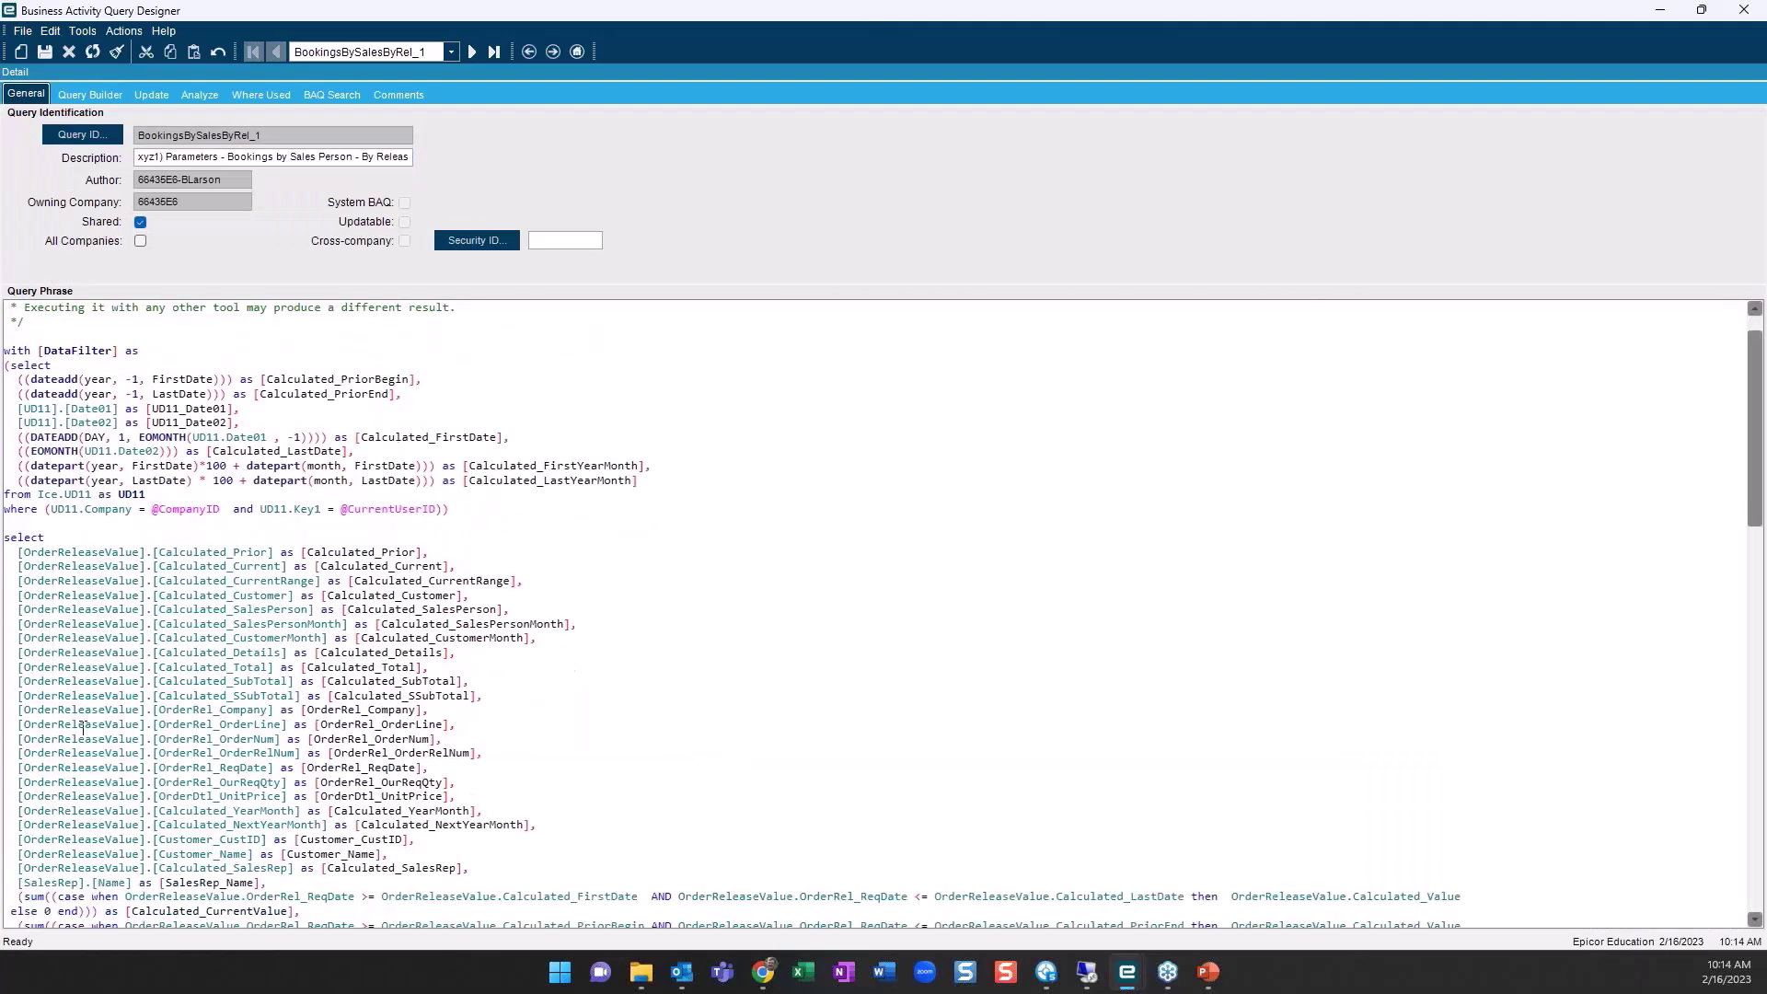
pyautogui.scroll(2, 83, 727)
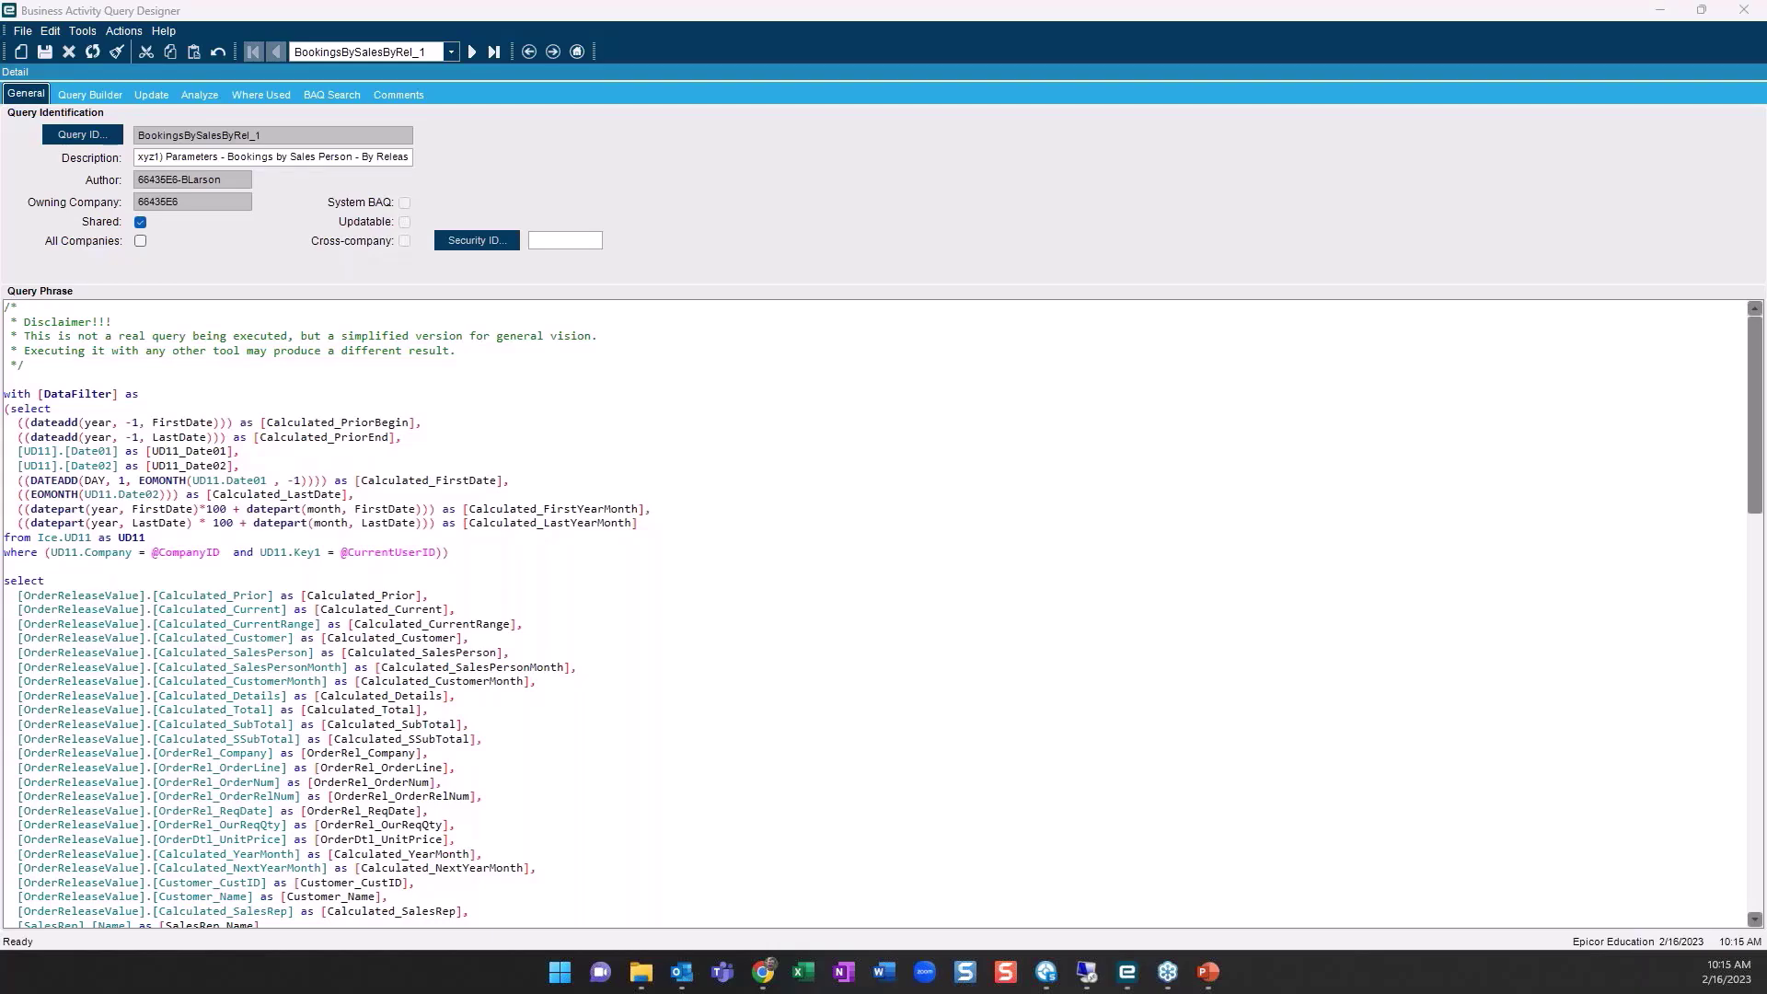
# Display the query's list of subqueries and make DataFilter the active subquery
pyautogui.click(88, 94)
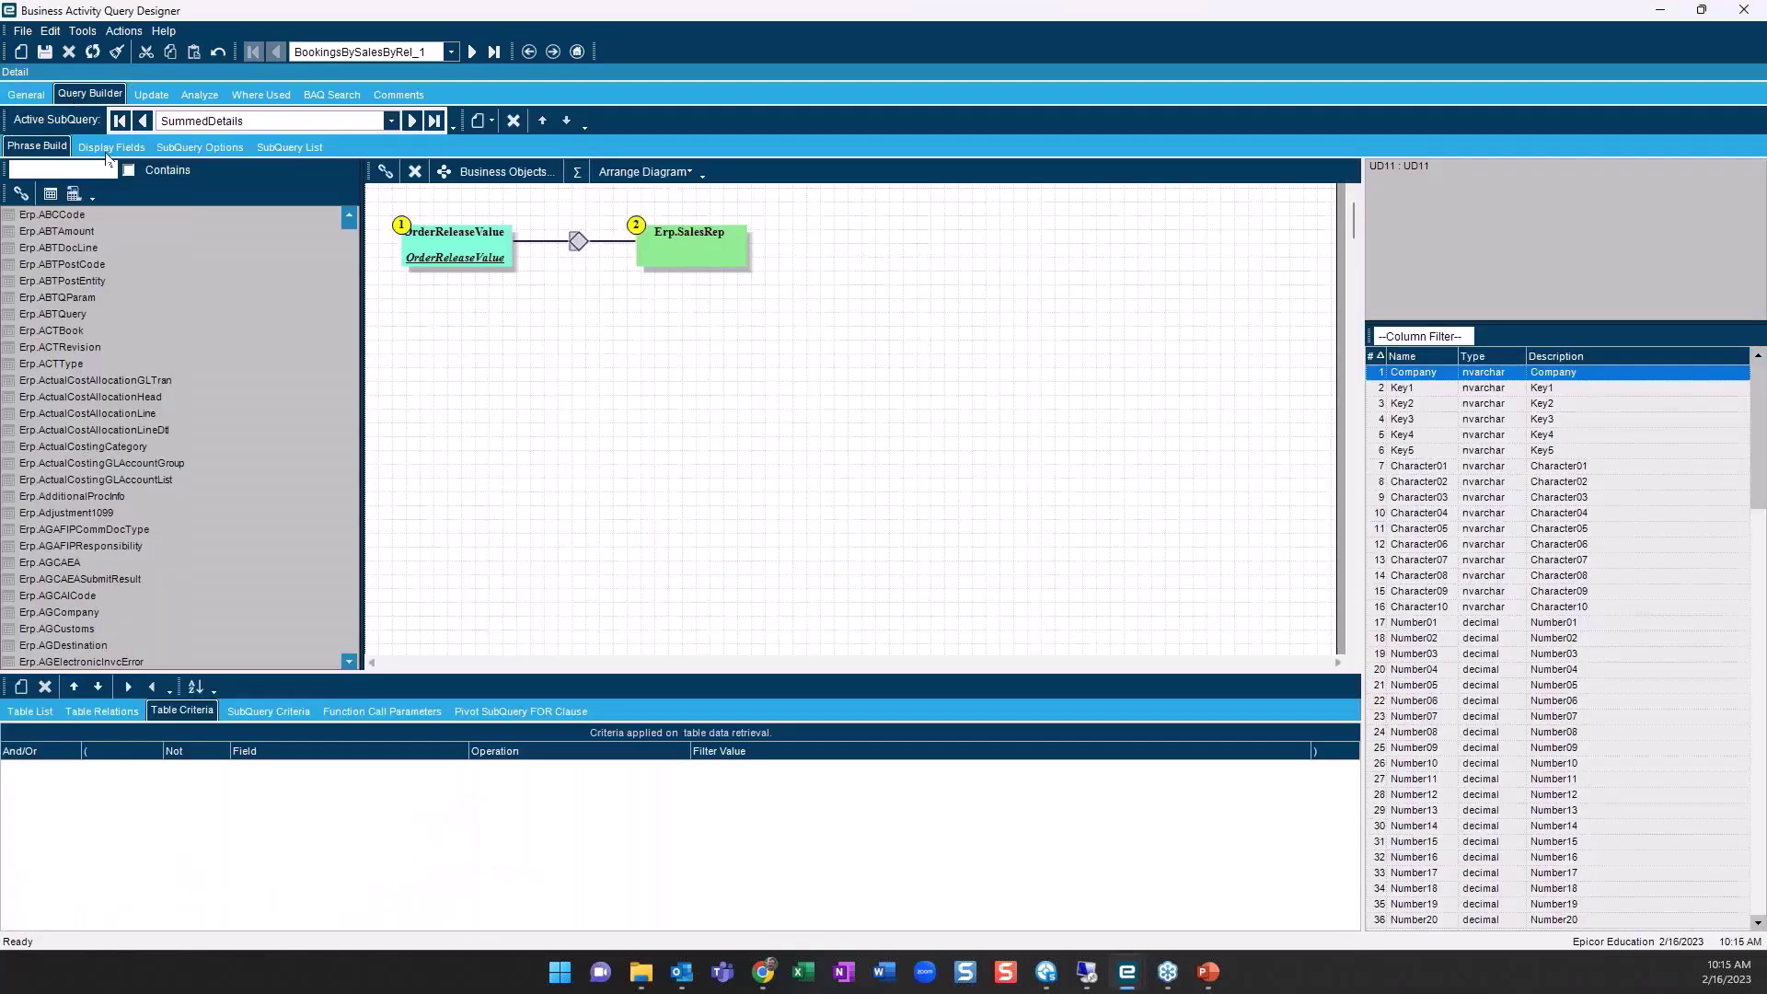
pyautogui.click(290, 146)
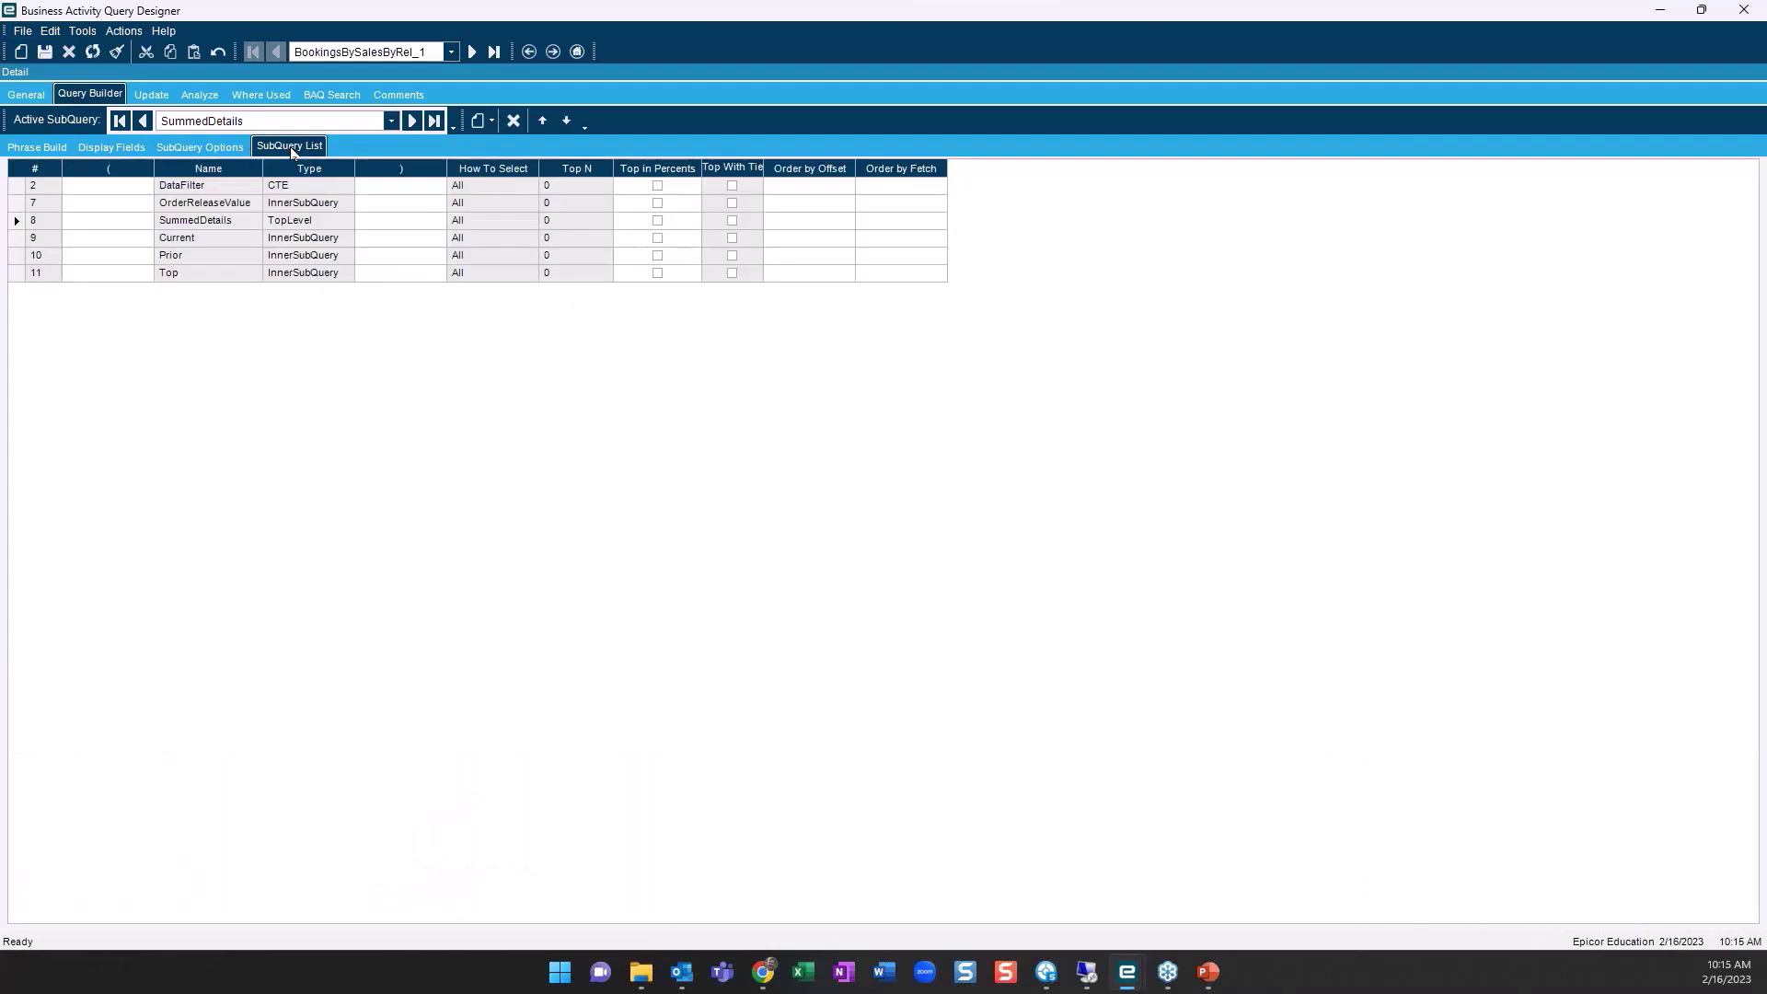
pyautogui.click(31, 191)
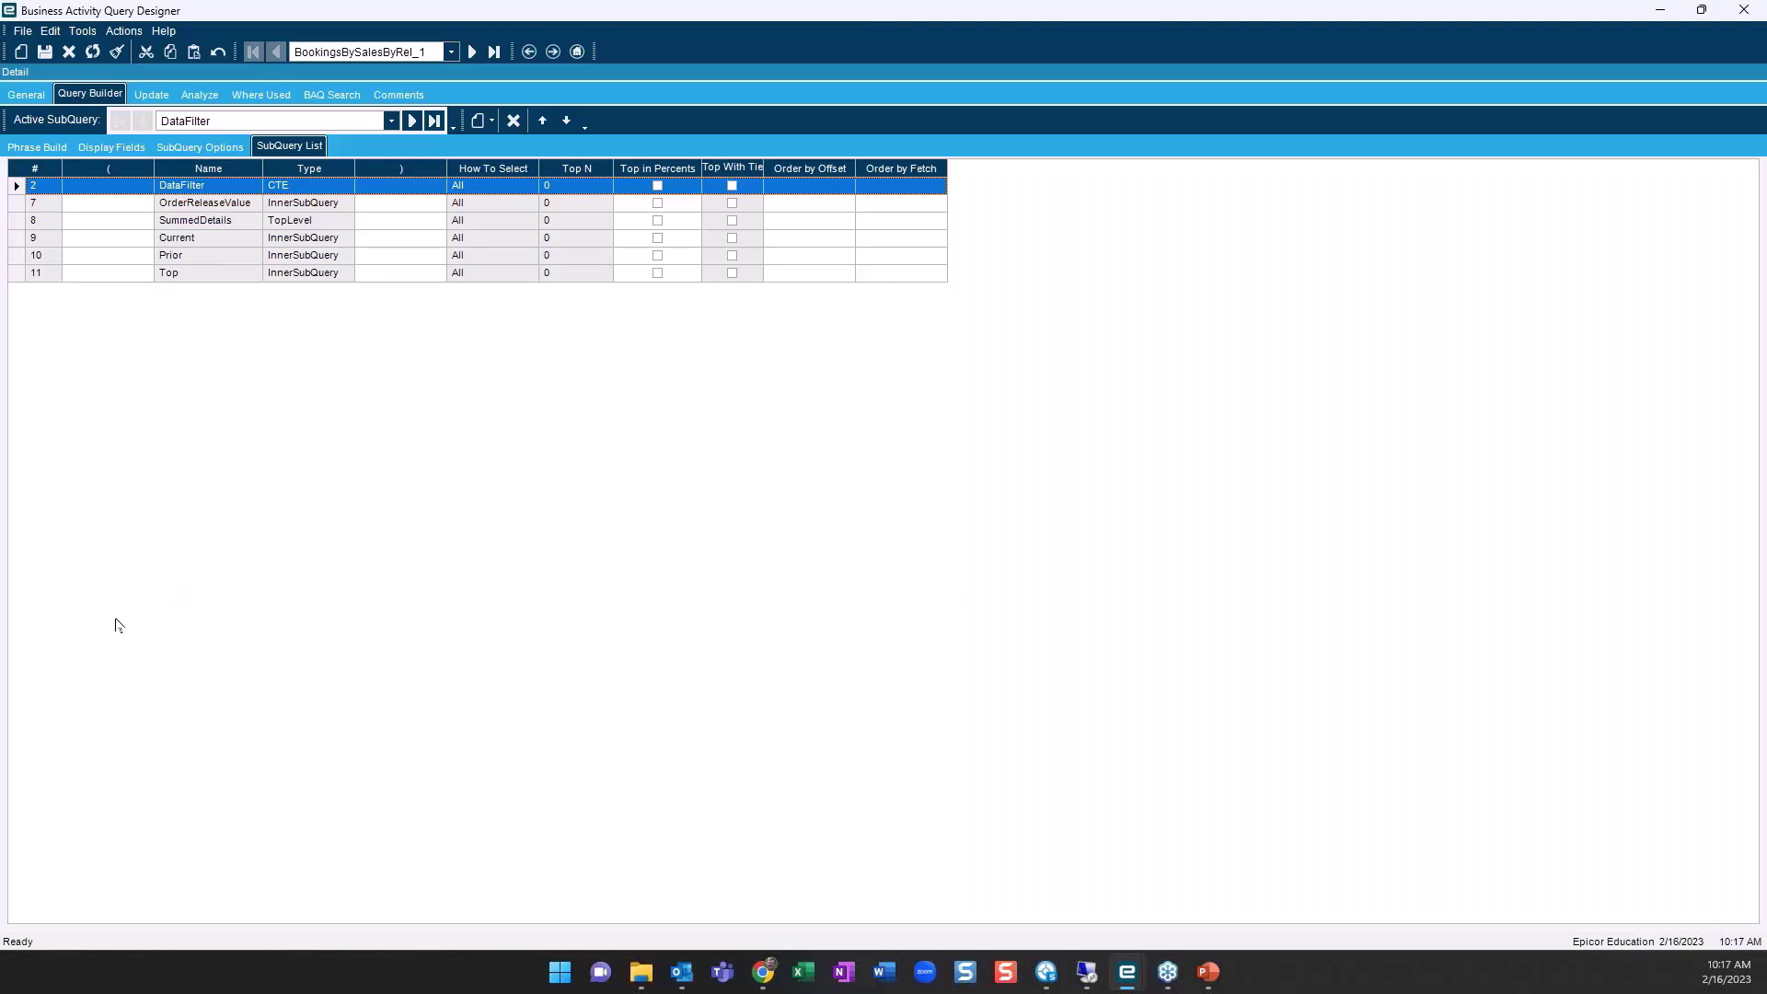
# Switch to the BookingsBySalesByRel dashboard and view its ShipBy date range selection
pyautogui.moveTo(1127, 974)
pyautogui.hotkey('alt', 'Tab')
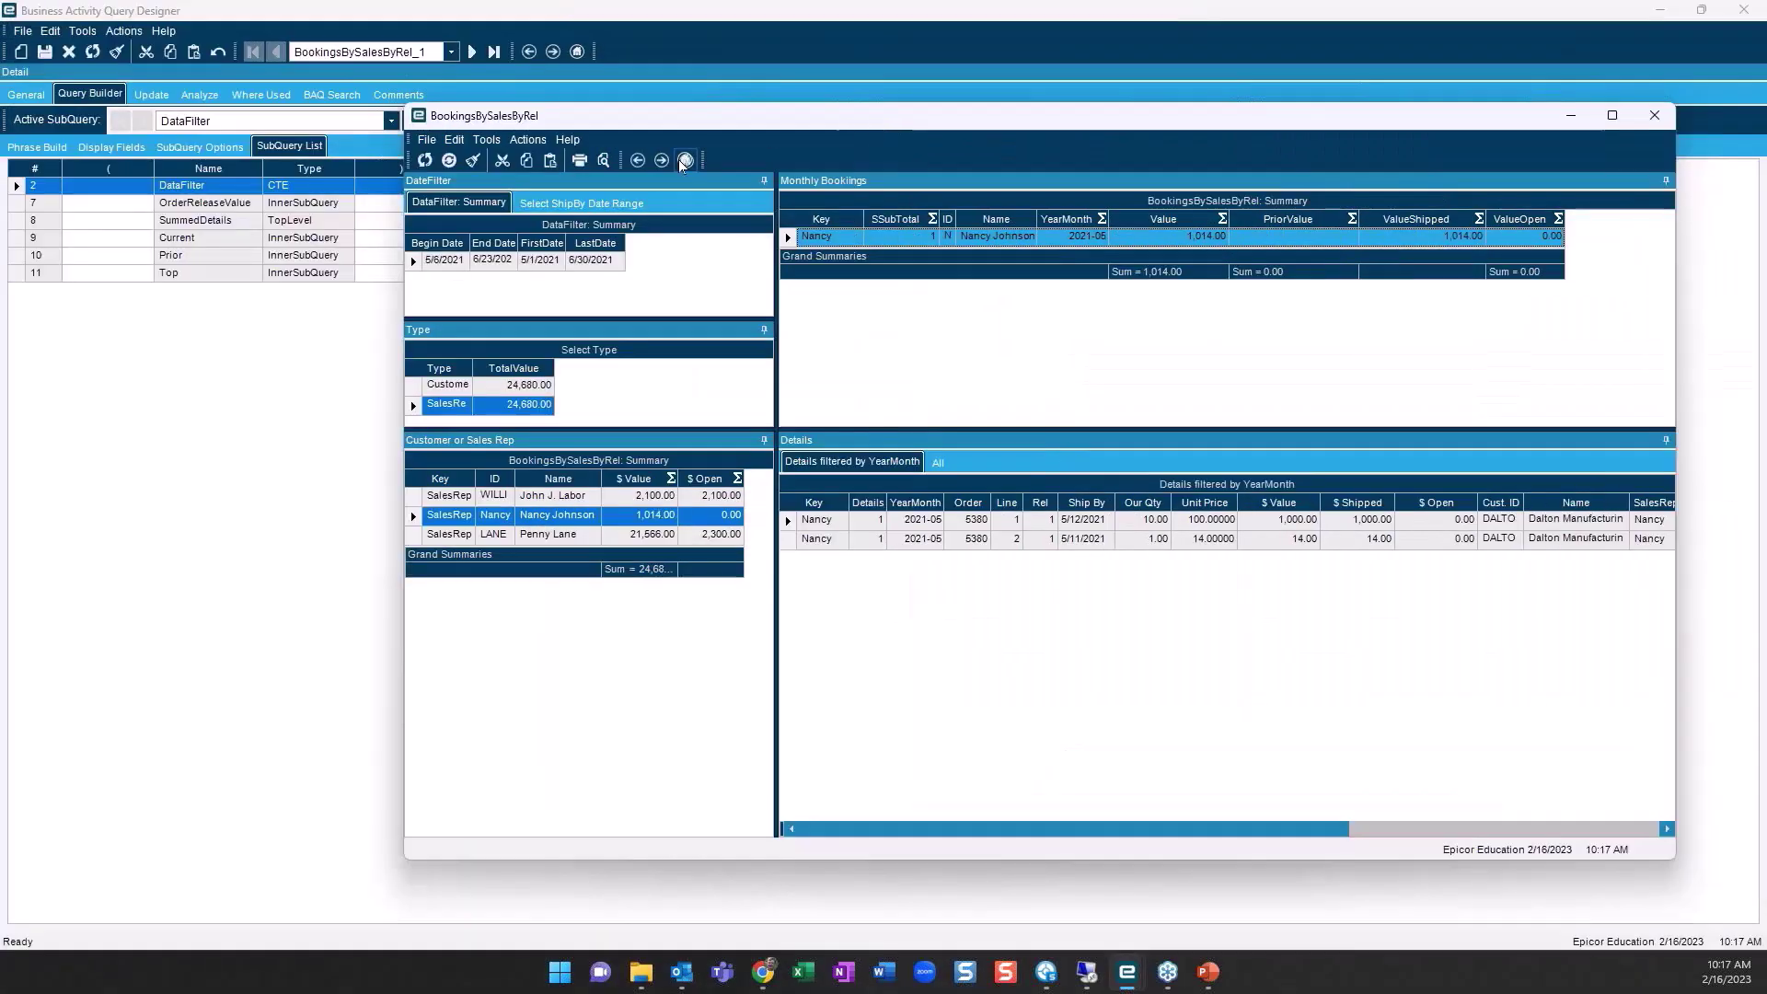
pyautogui.click(522, 205)
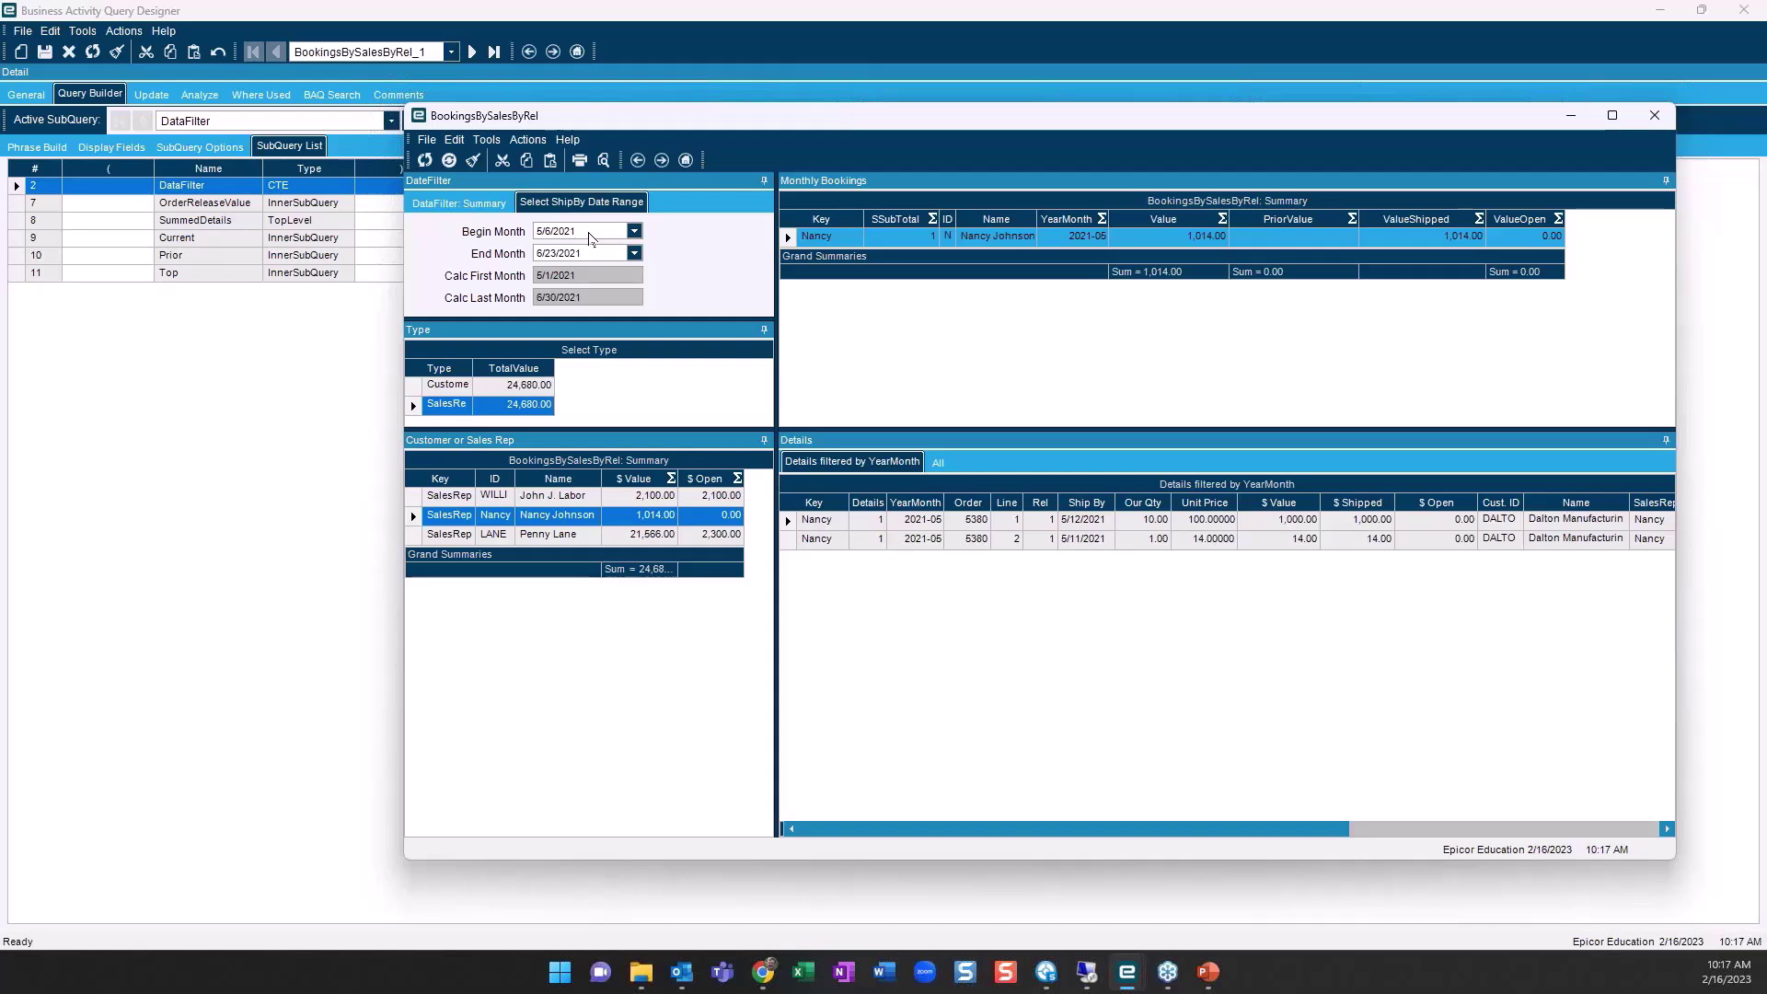
pyautogui.click(528, 139)
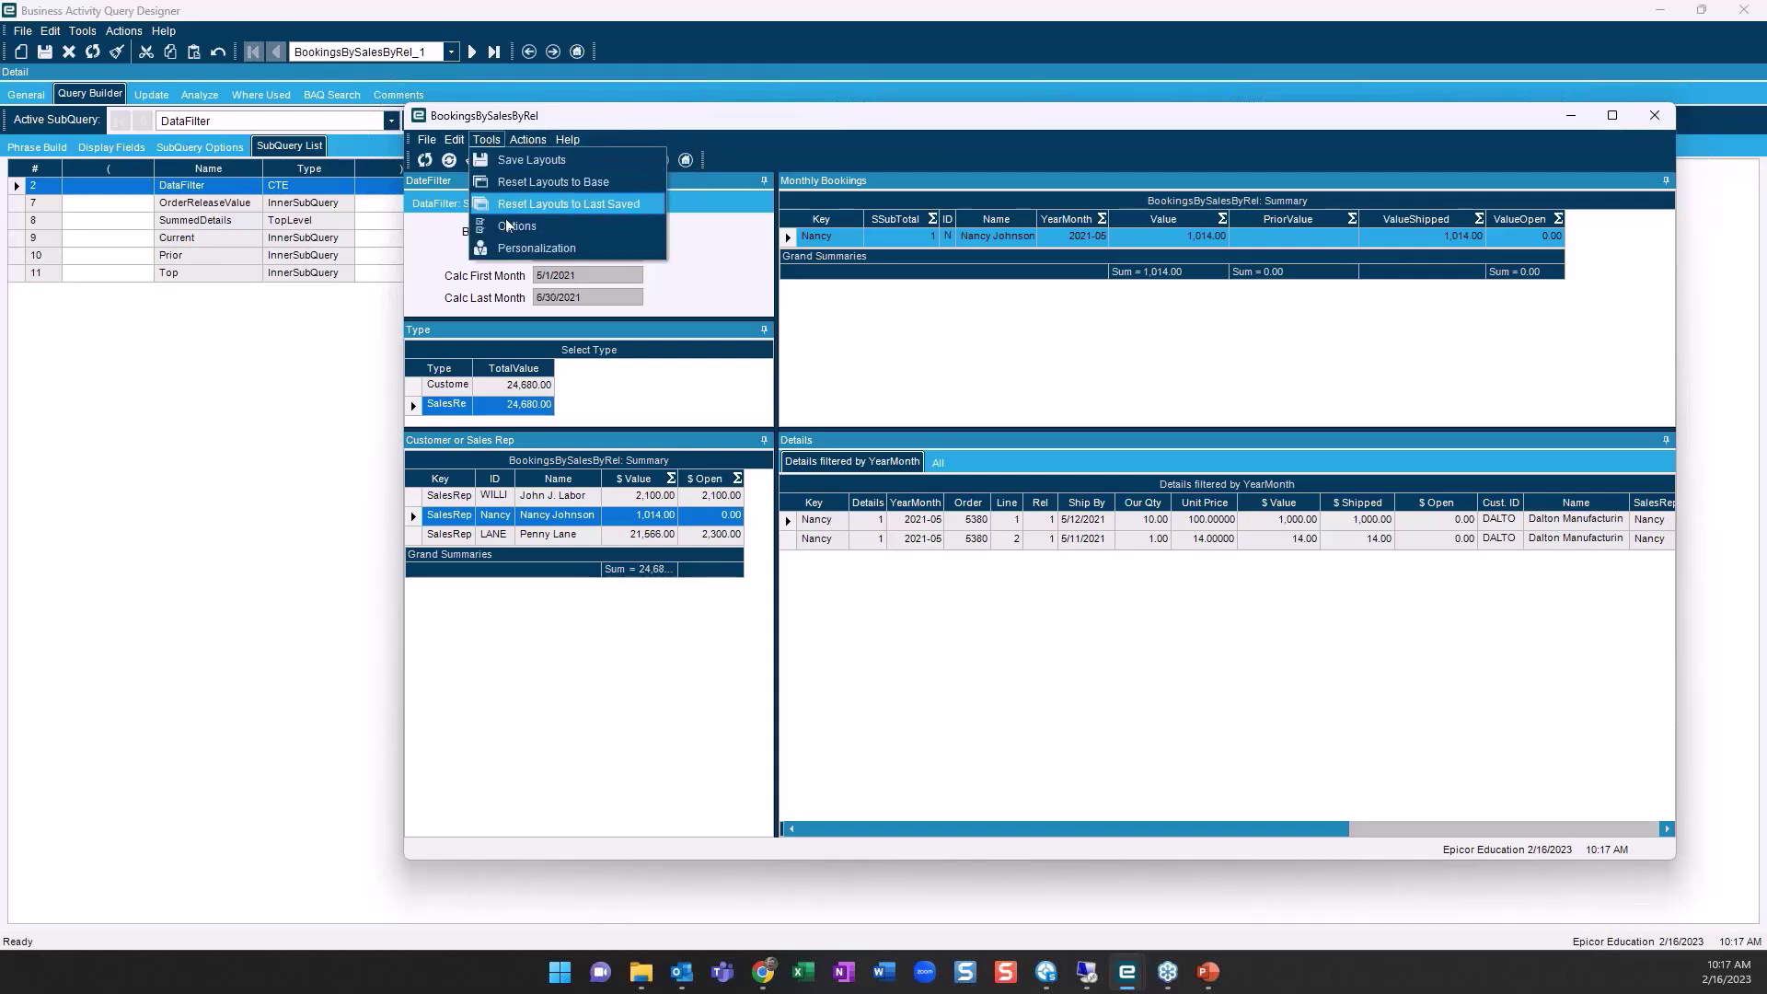
pyautogui.click(436, 261)
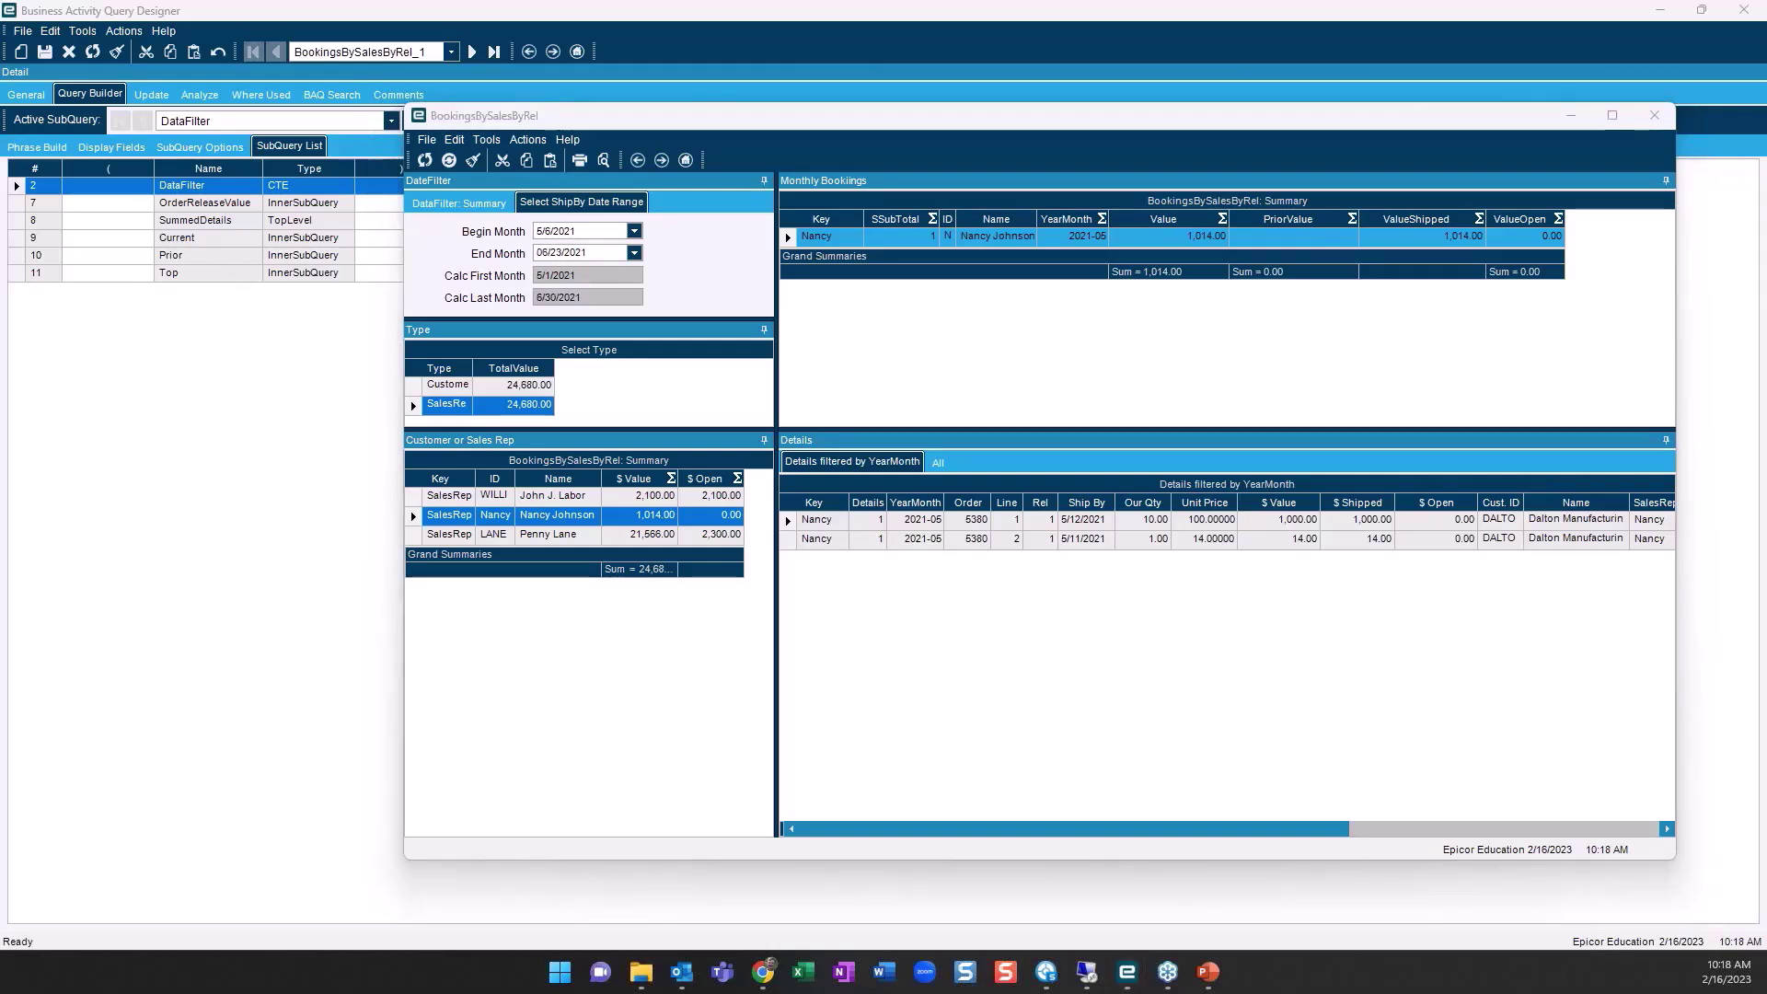
# Return to the query designer, review the query phrase, and inspect the criteria on DataFilter's UD11 table
pyautogui.click(27, 95)
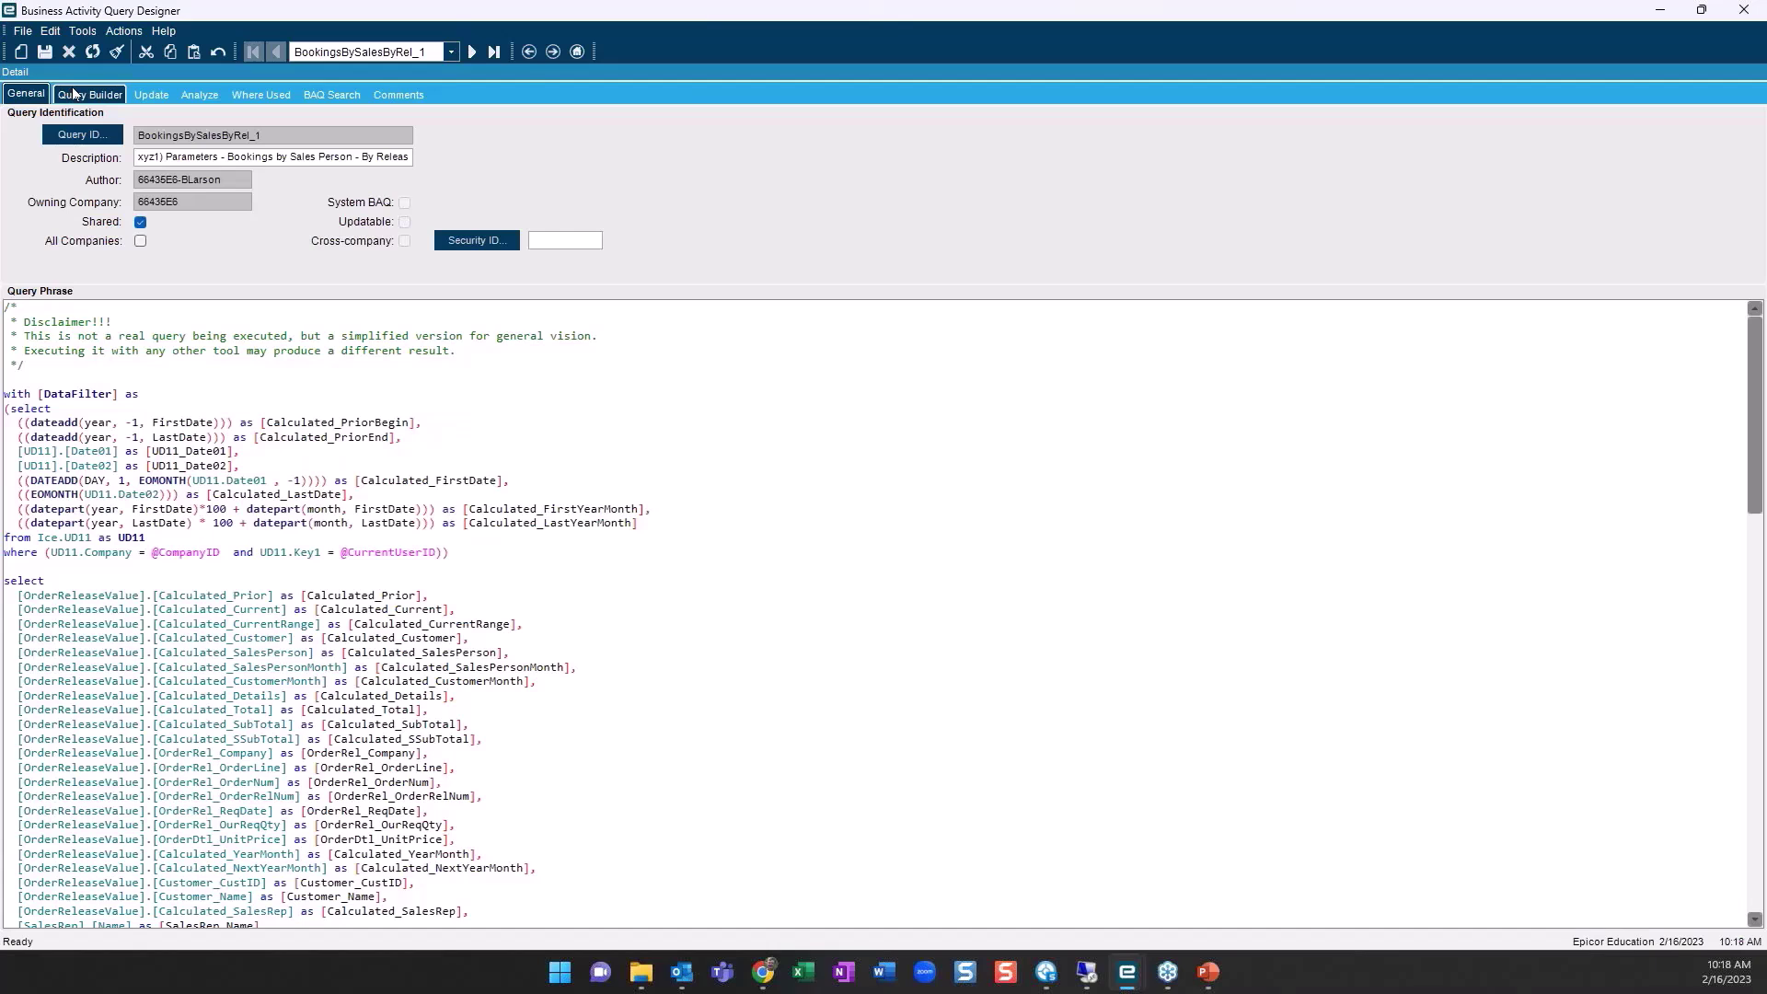
pyautogui.click(73, 90)
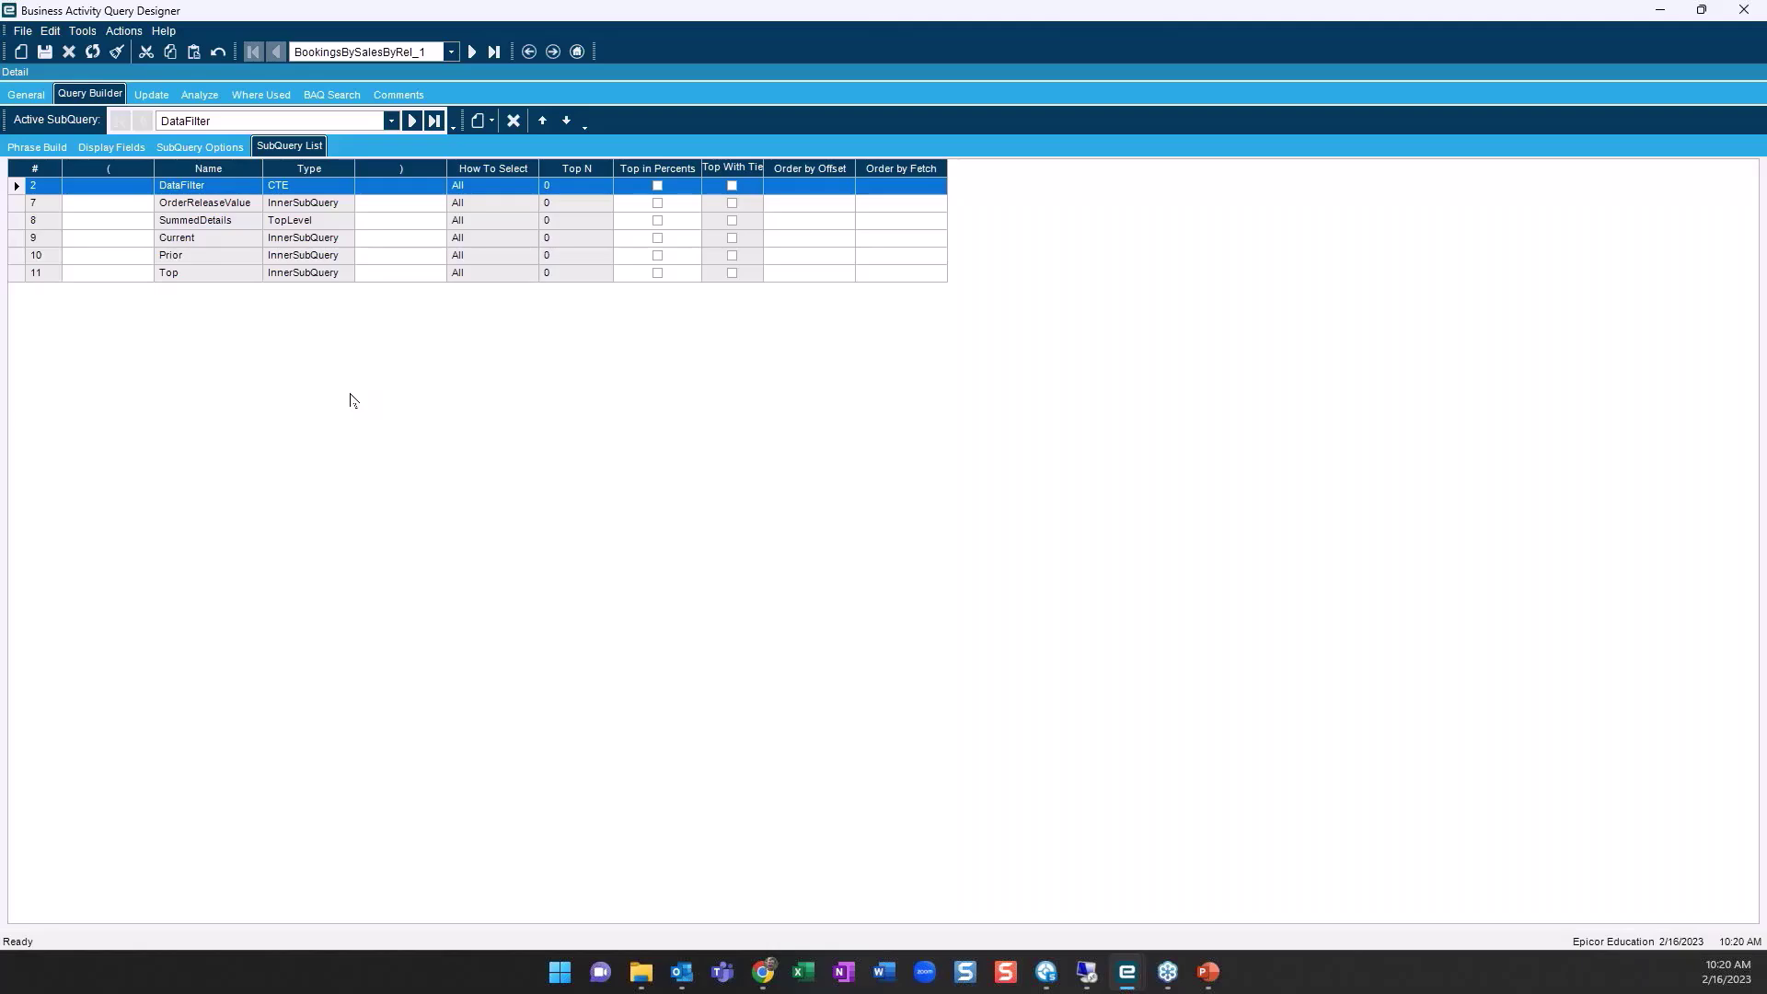
pyautogui.click(48, 147)
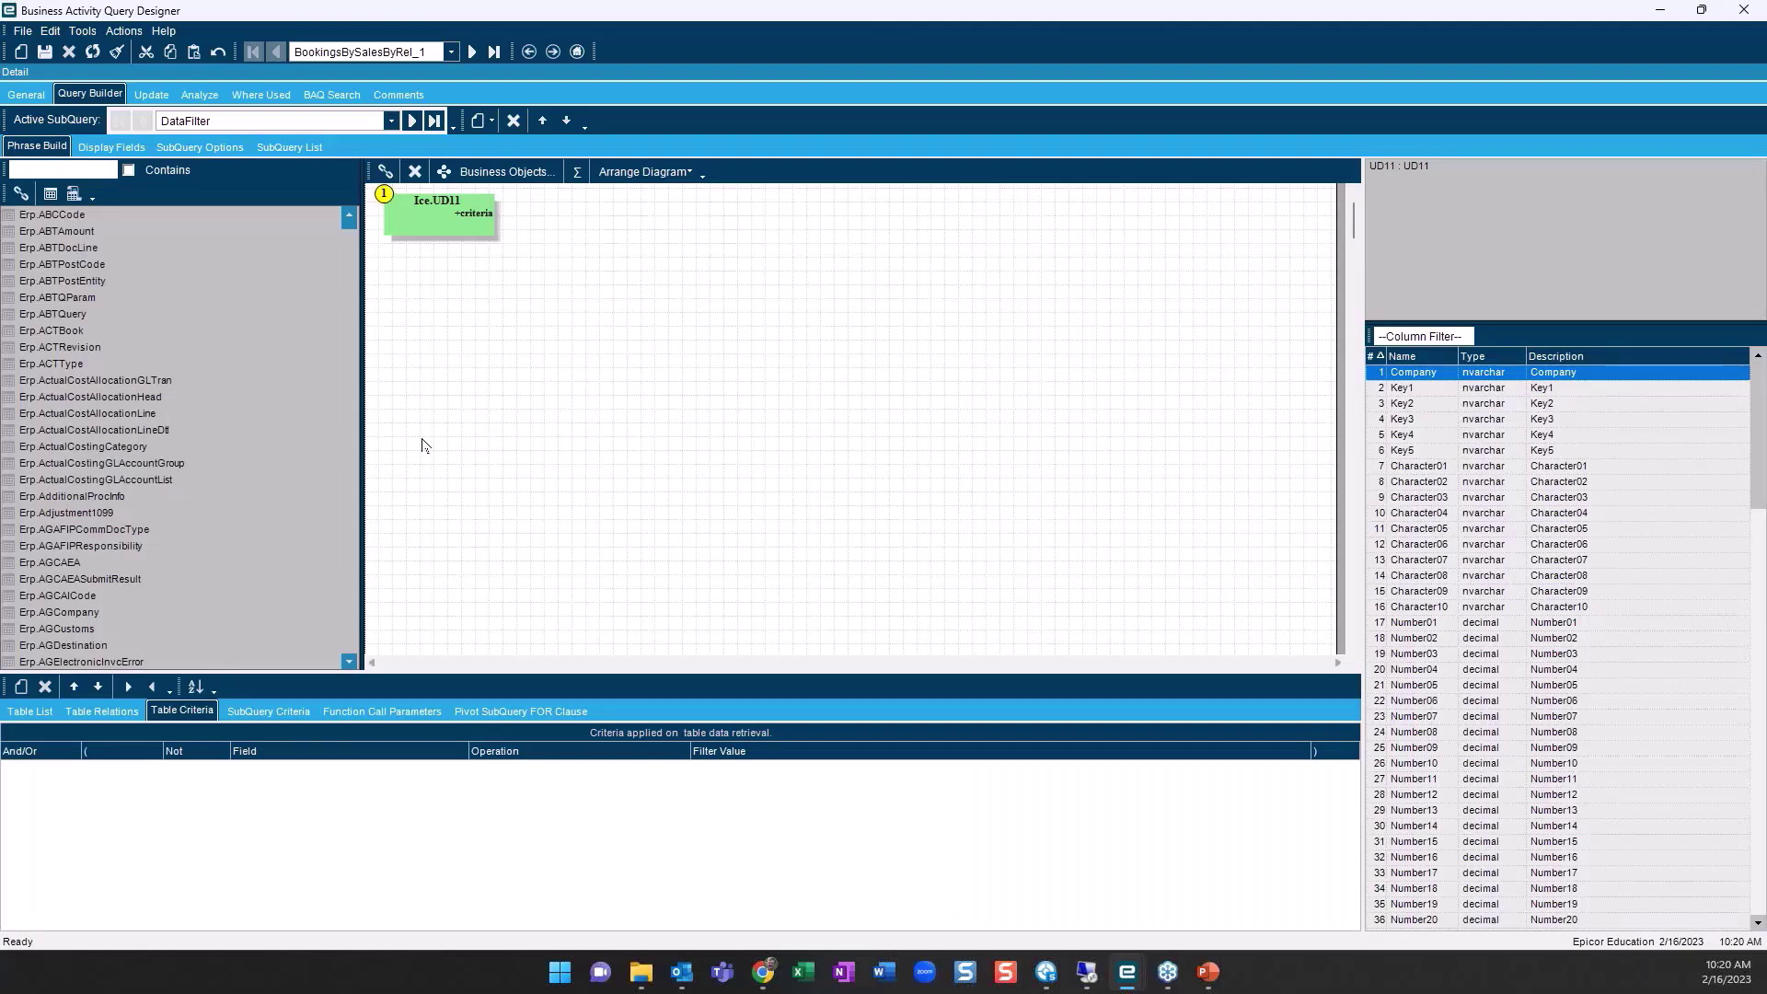
pyautogui.click(460, 221)
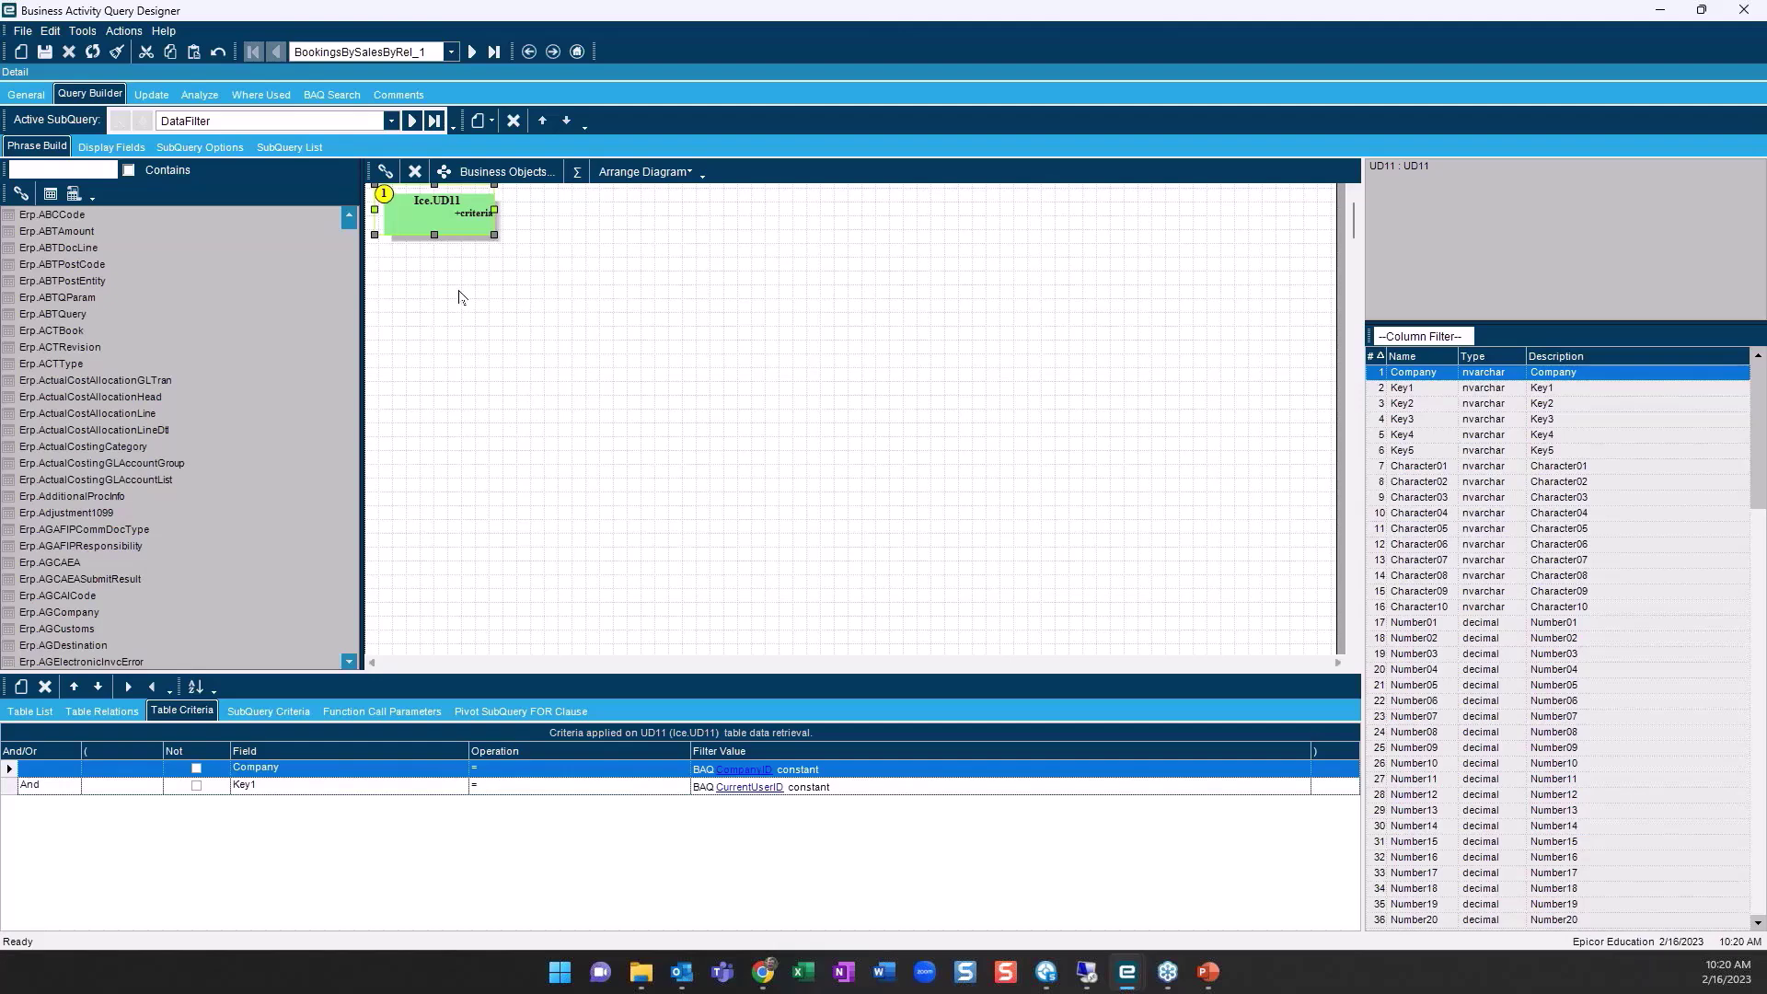
# Inspect DataFilter's display columns and the PriorBegin calculated field's expression, with the Aggregate functions expanded, and close the SQL editor
pyautogui.click(131, 150)
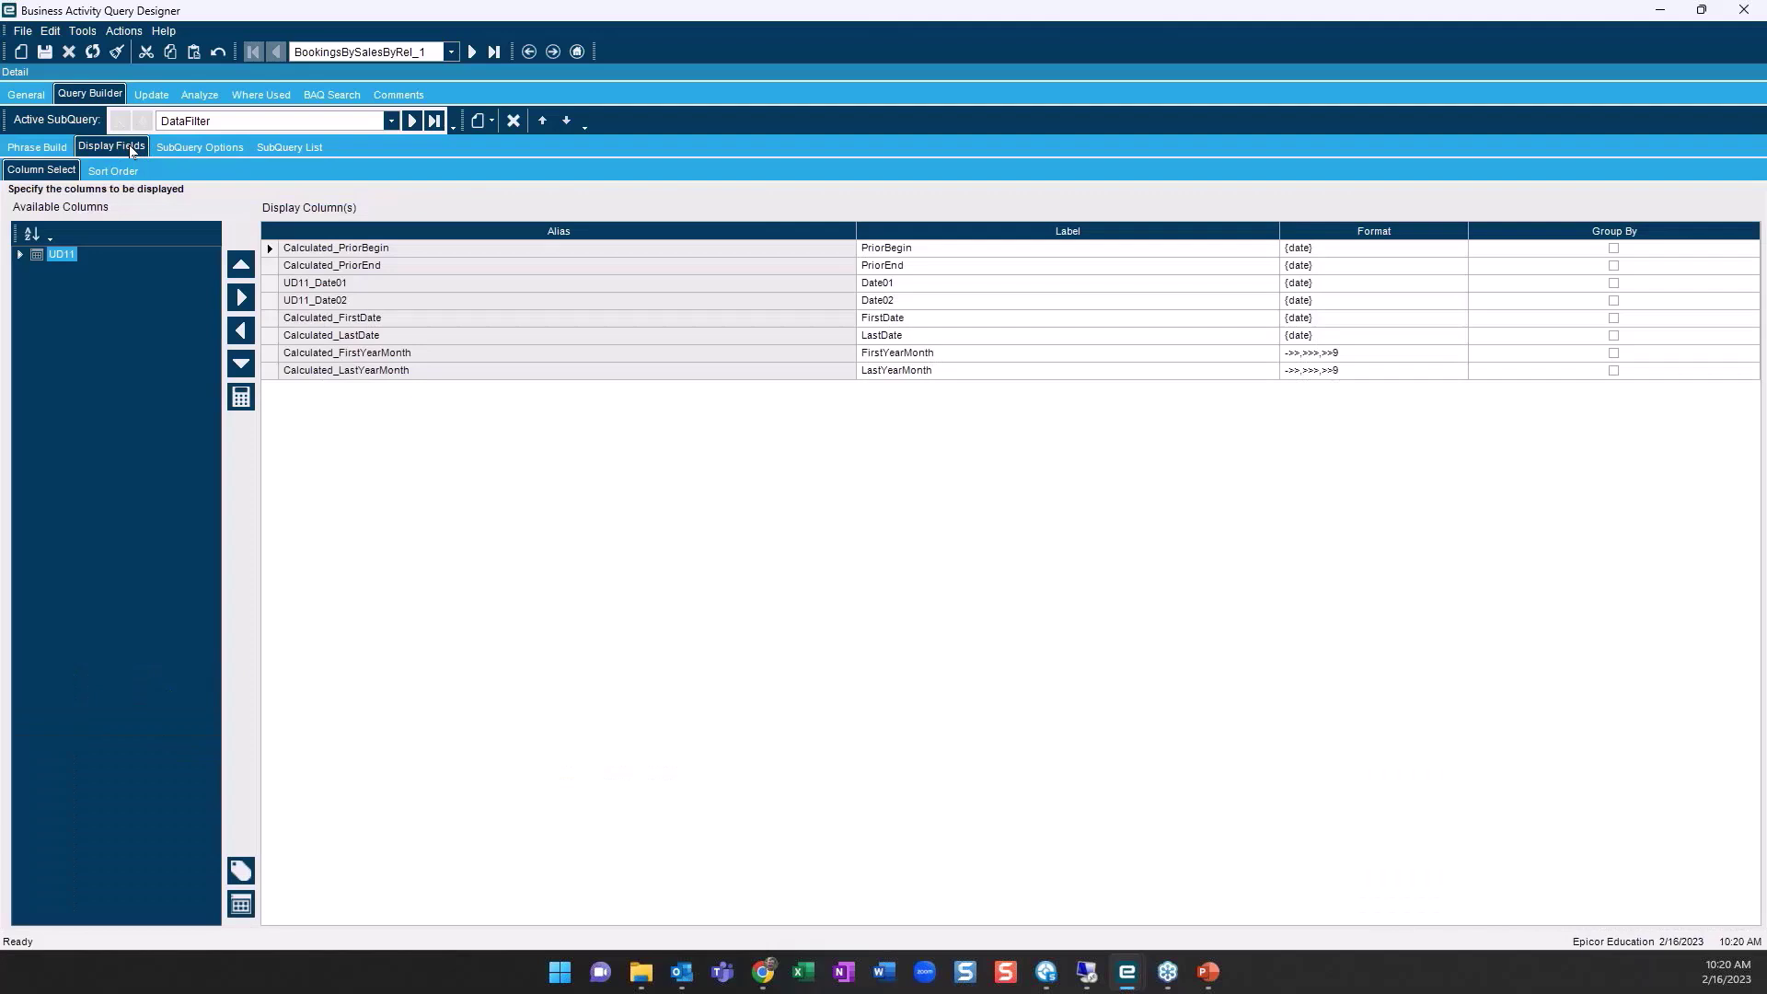
pyautogui.click(241, 398)
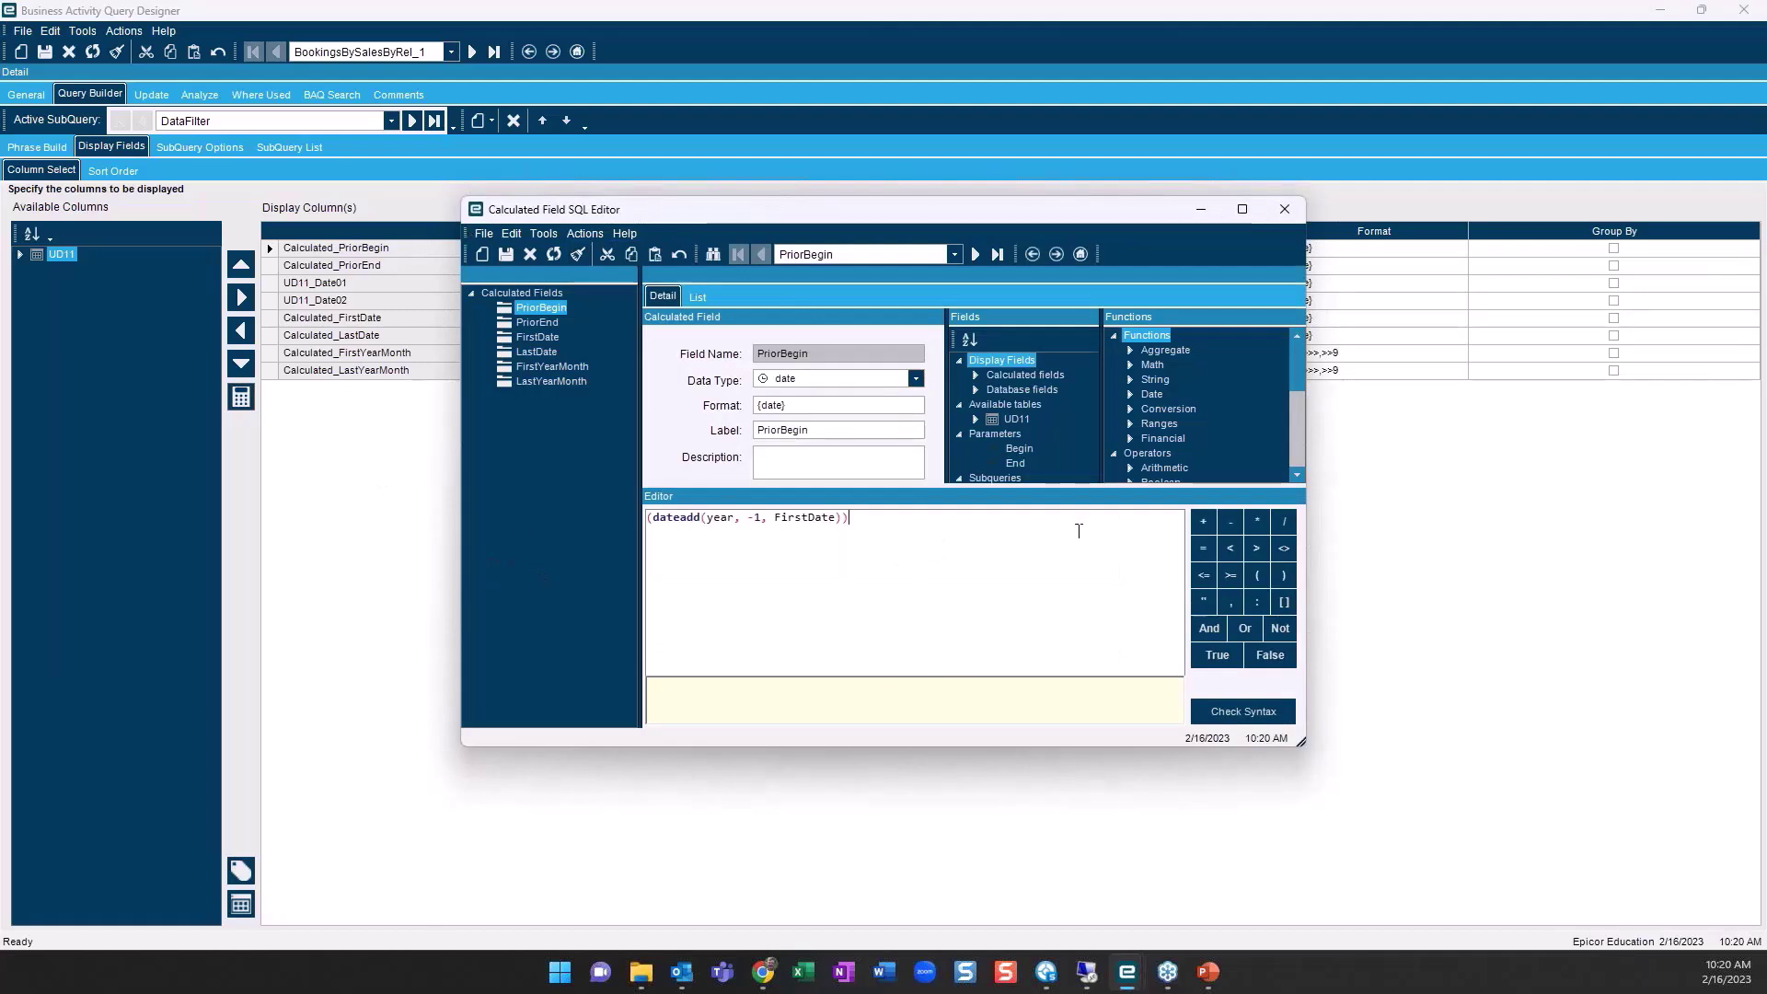
pyautogui.click(1130, 351)
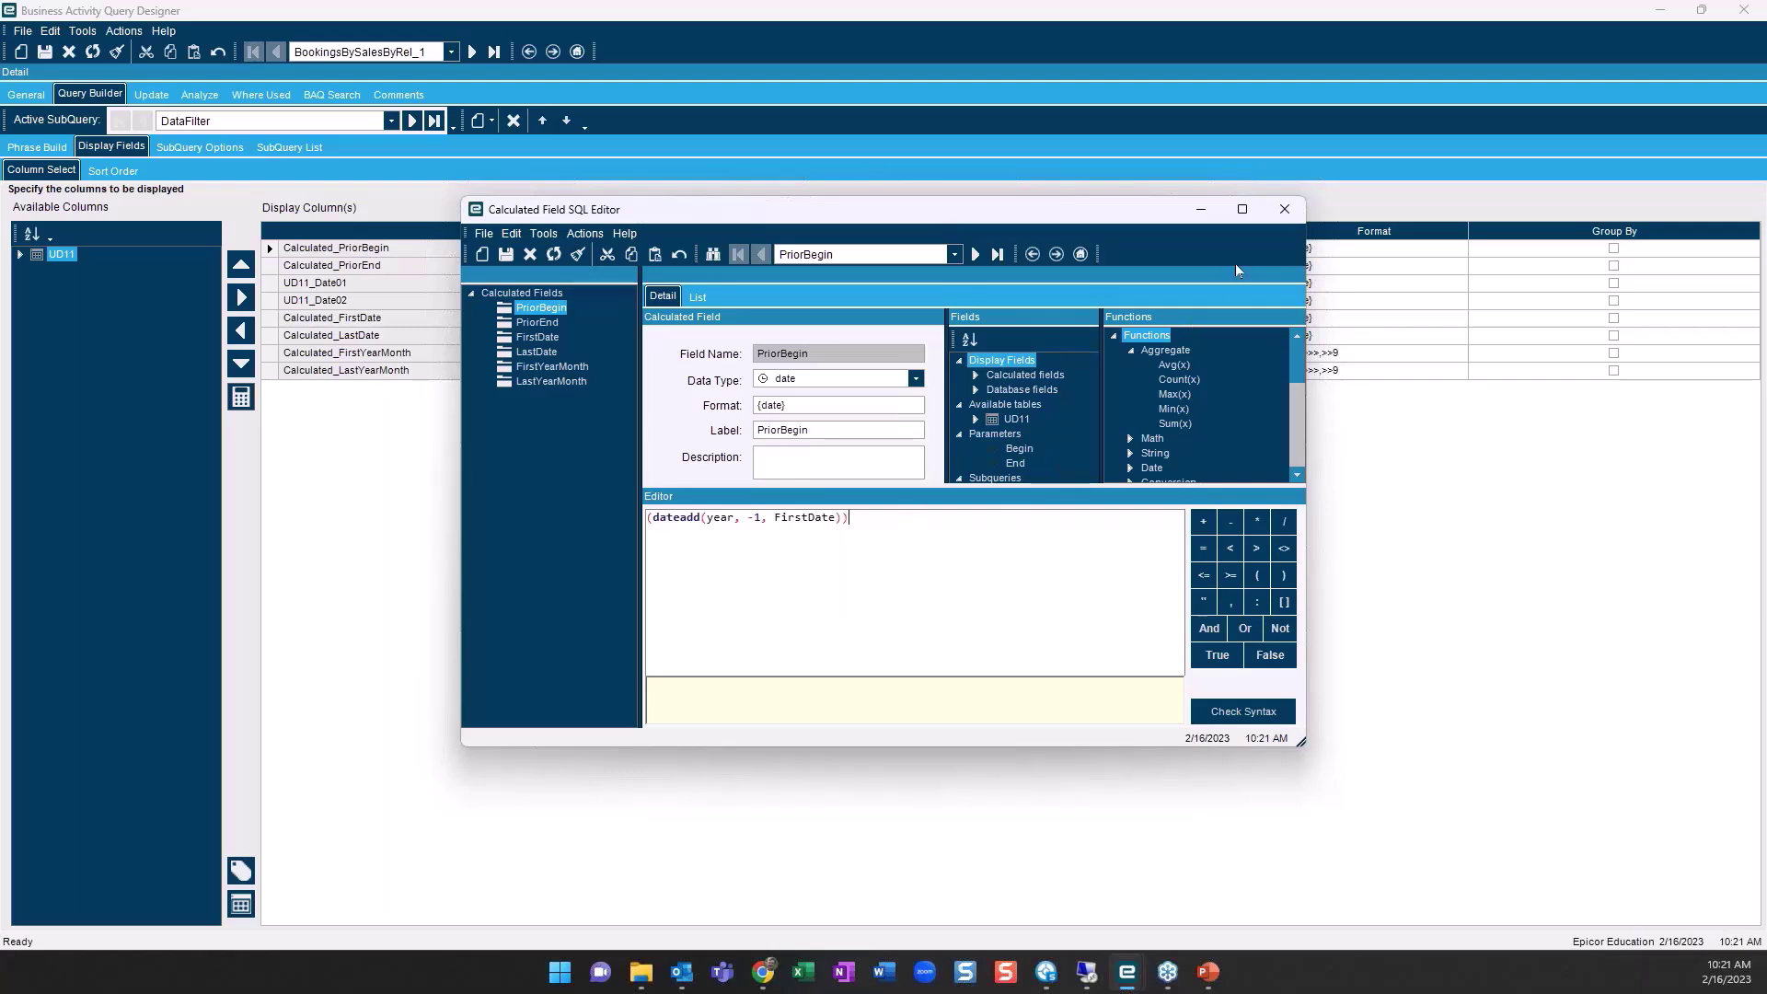
pyautogui.click(1285, 209)
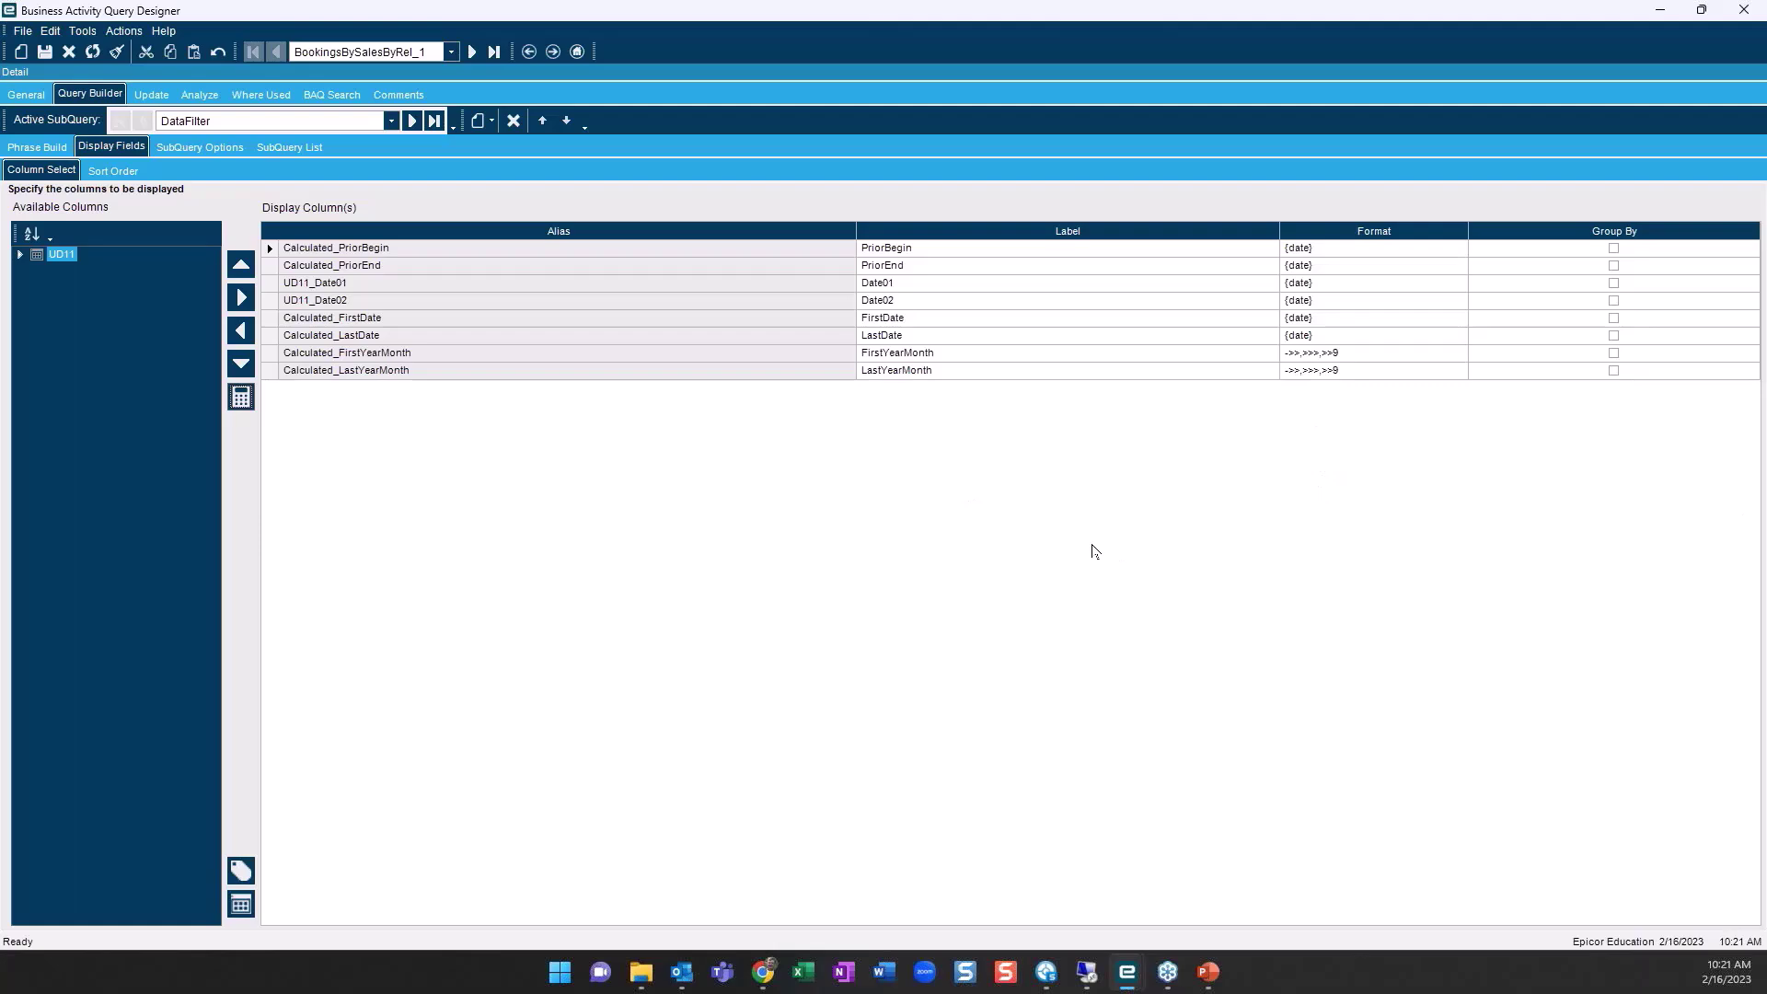
# Revisit DataFilter's table diagram and display columns, and return to the overall query phrase
pyautogui.moveTo(1130, 976)
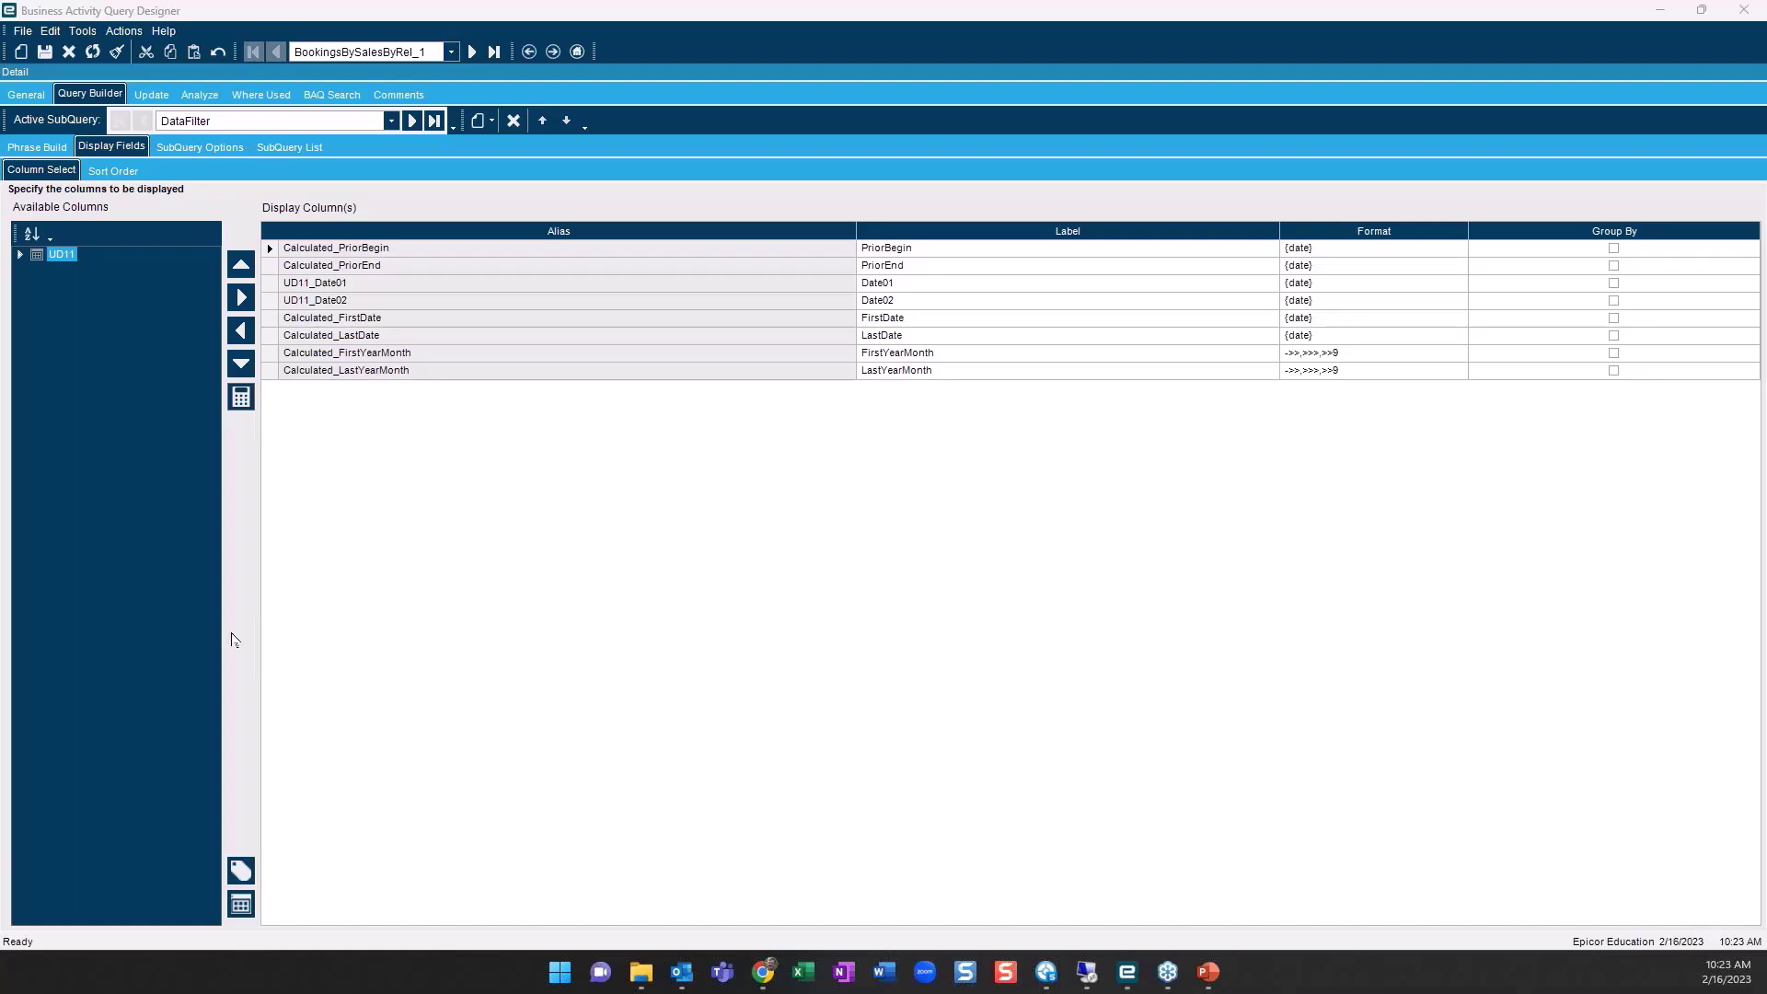
pyautogui.click(23, 147)
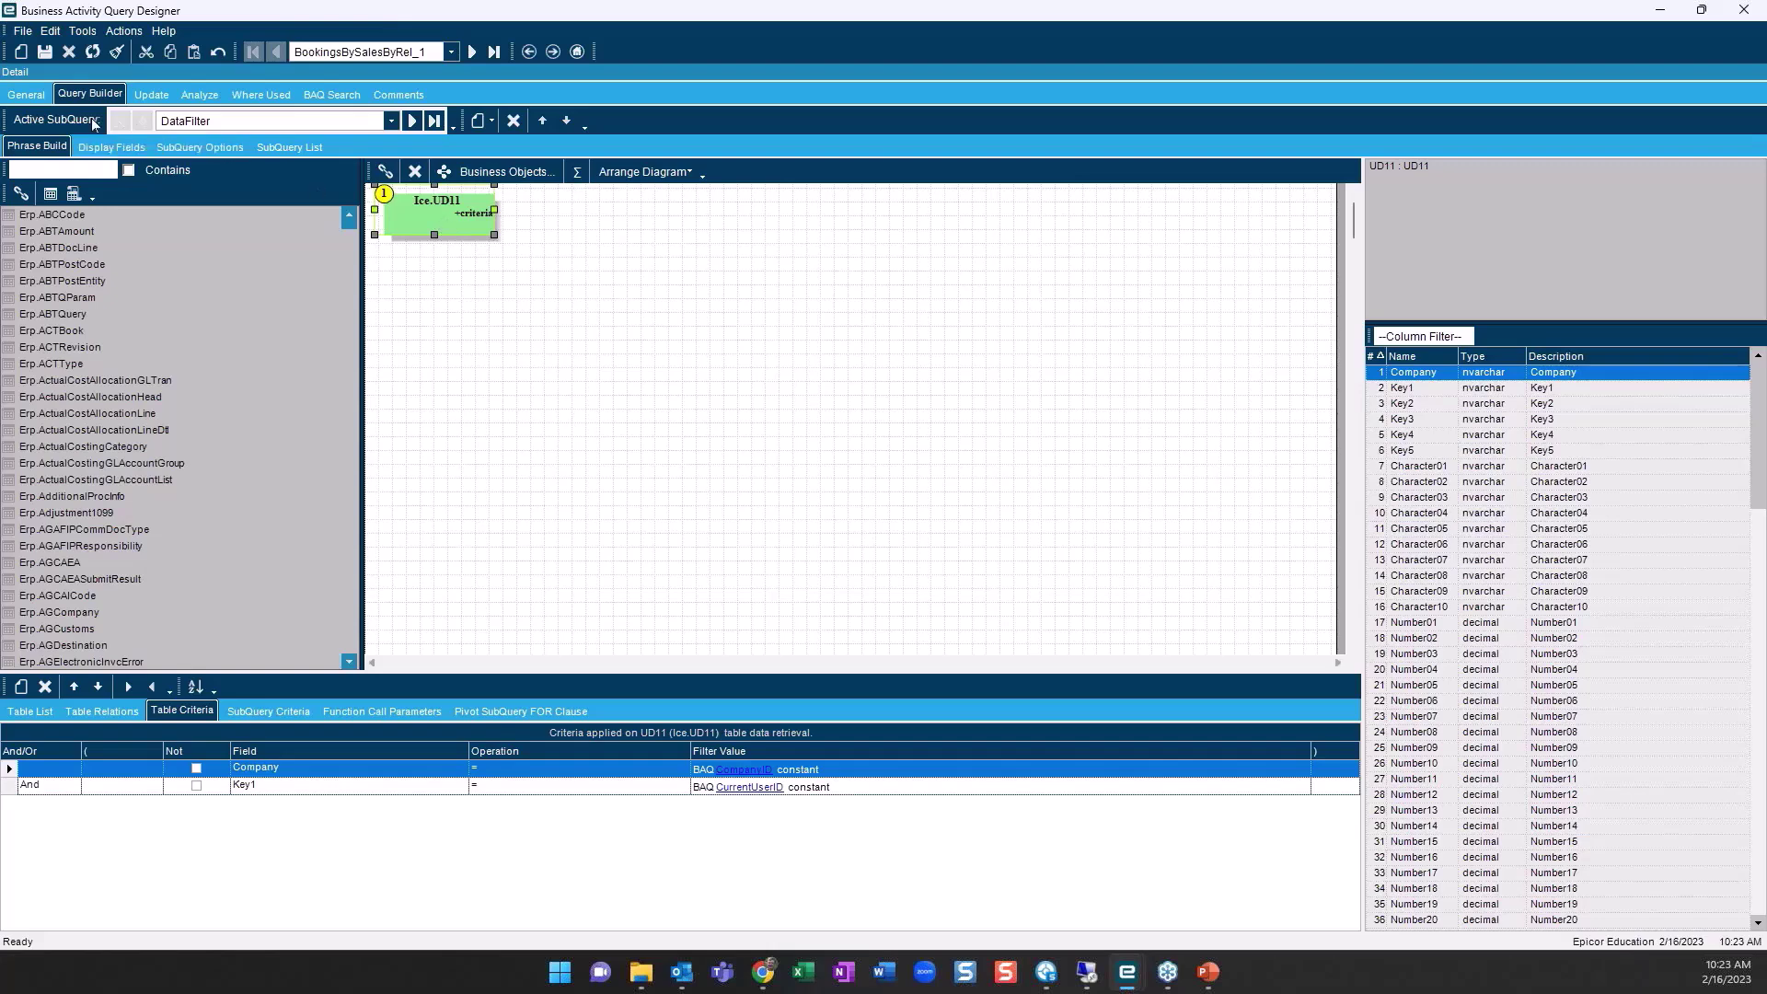
pyautogui.click(112, 149)
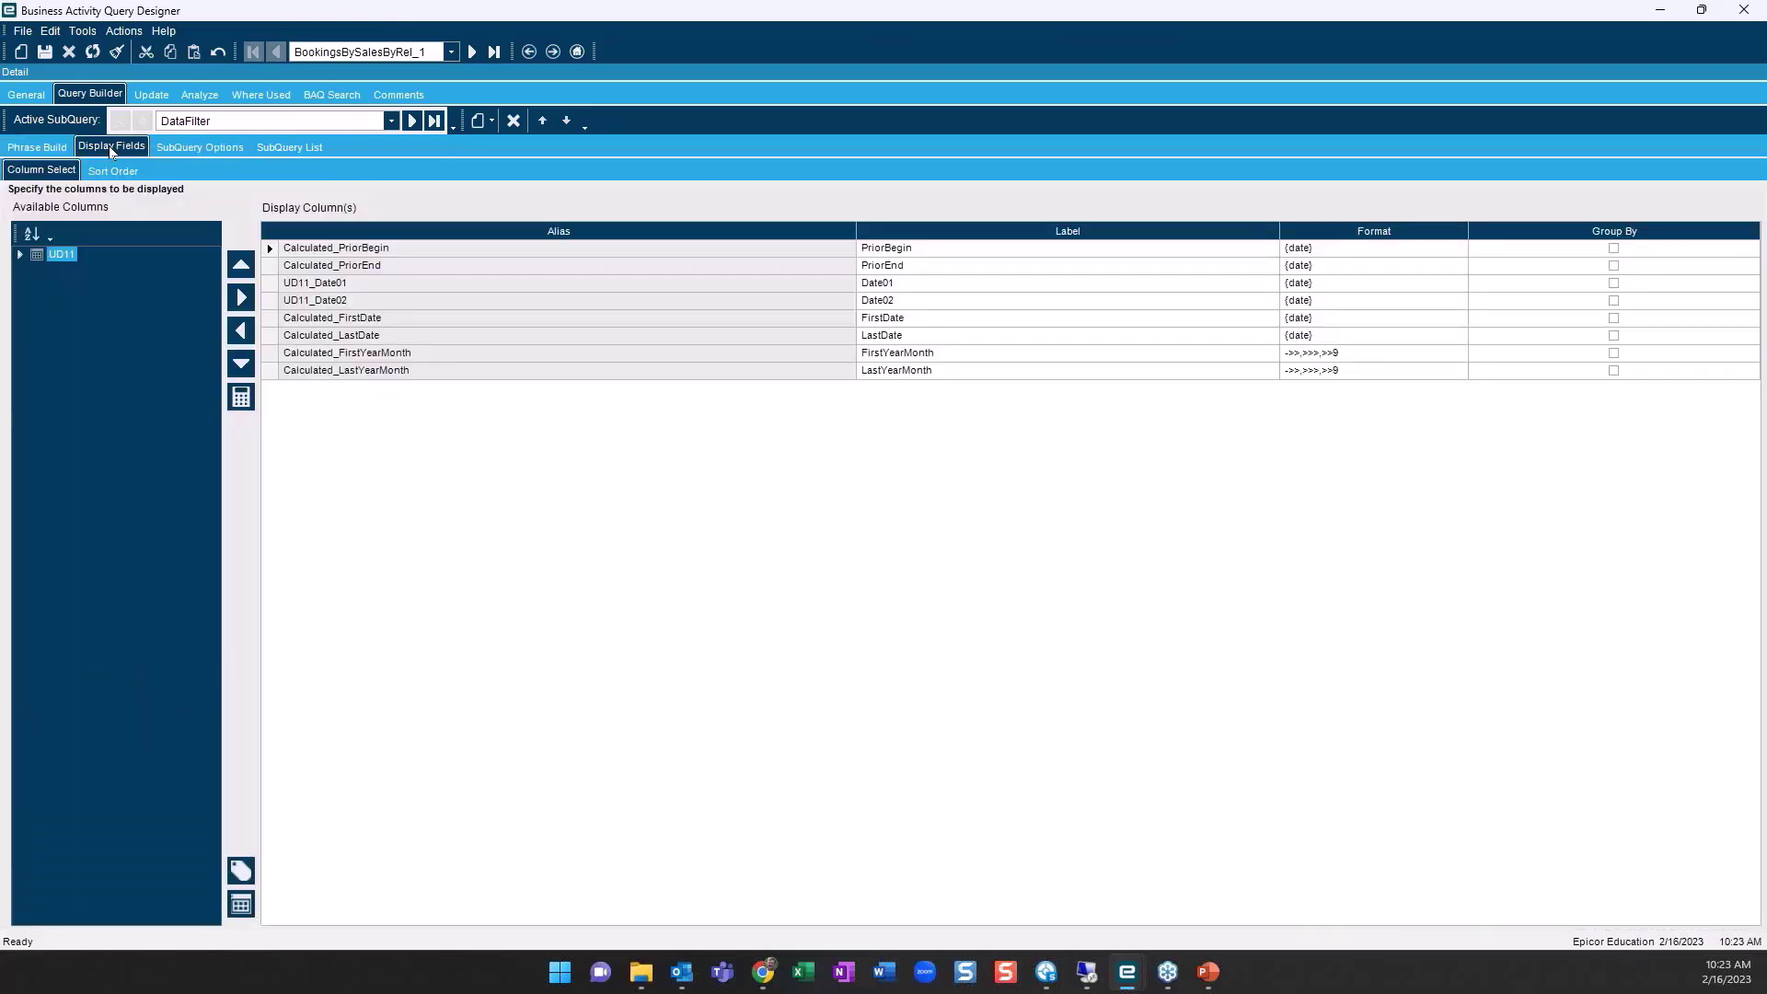
pyautogui.click(28, 95)
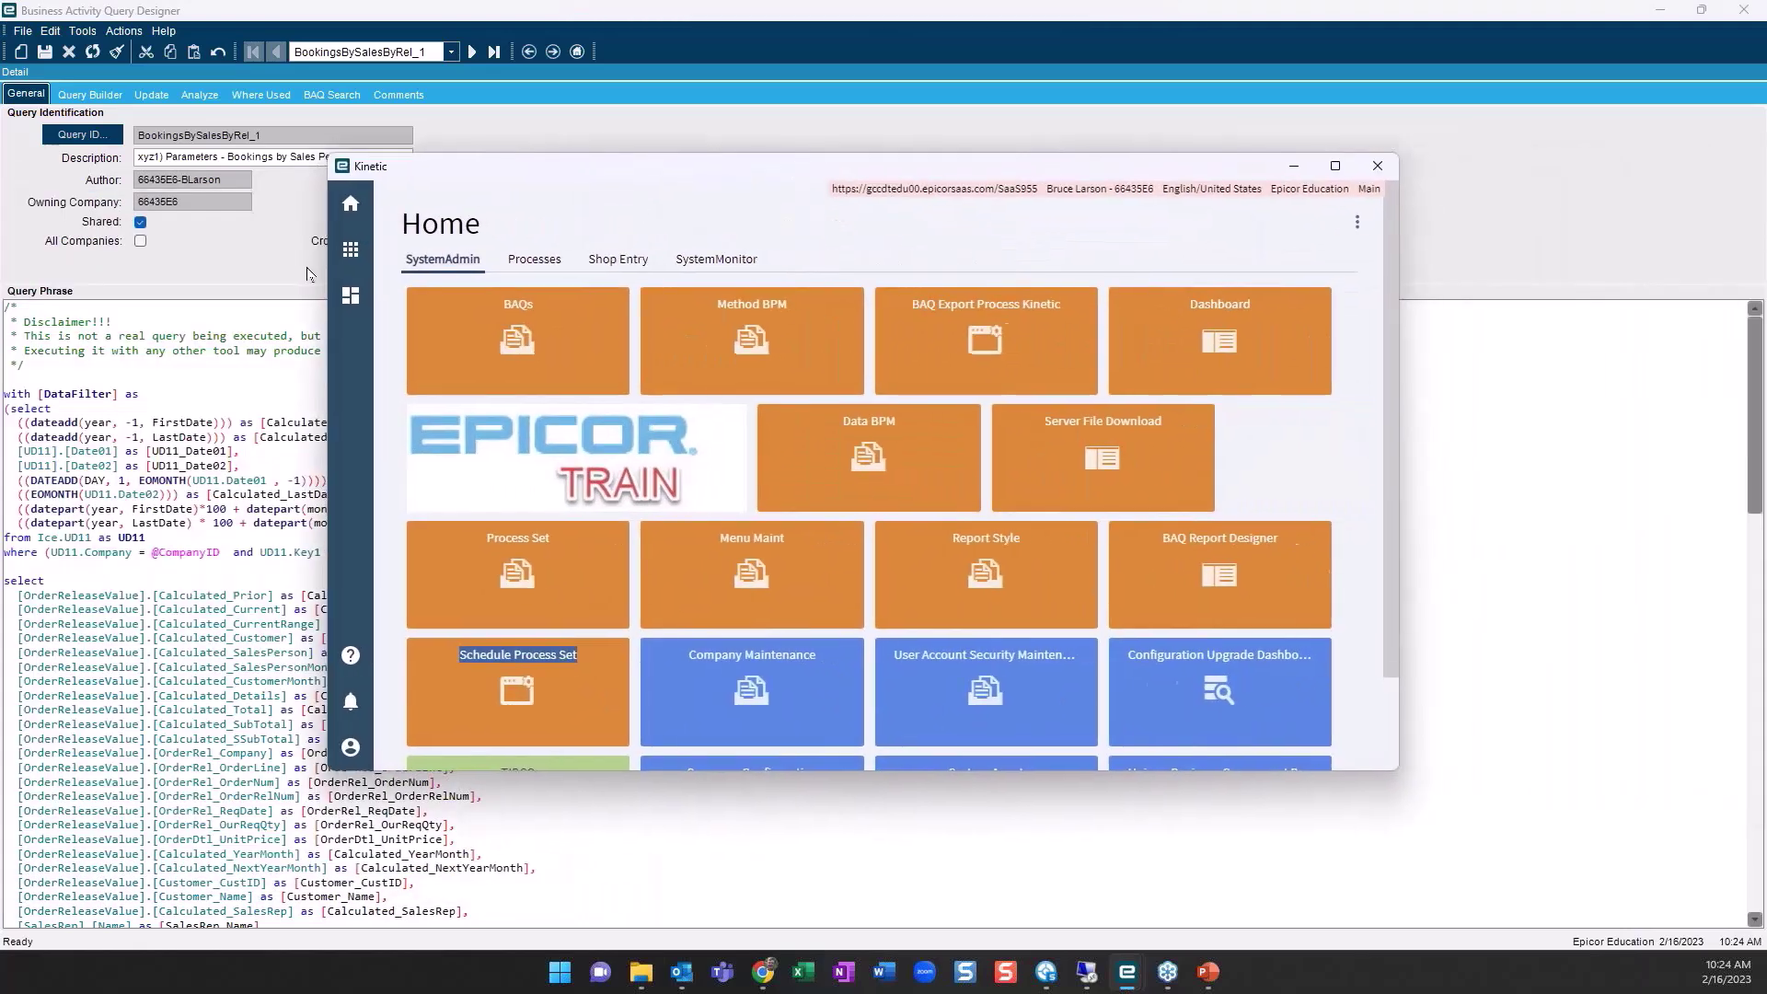
# Open Executive Query from the General Operations of Business Activity Management in the Kinetic home window
pyautogui.click(350, 249)
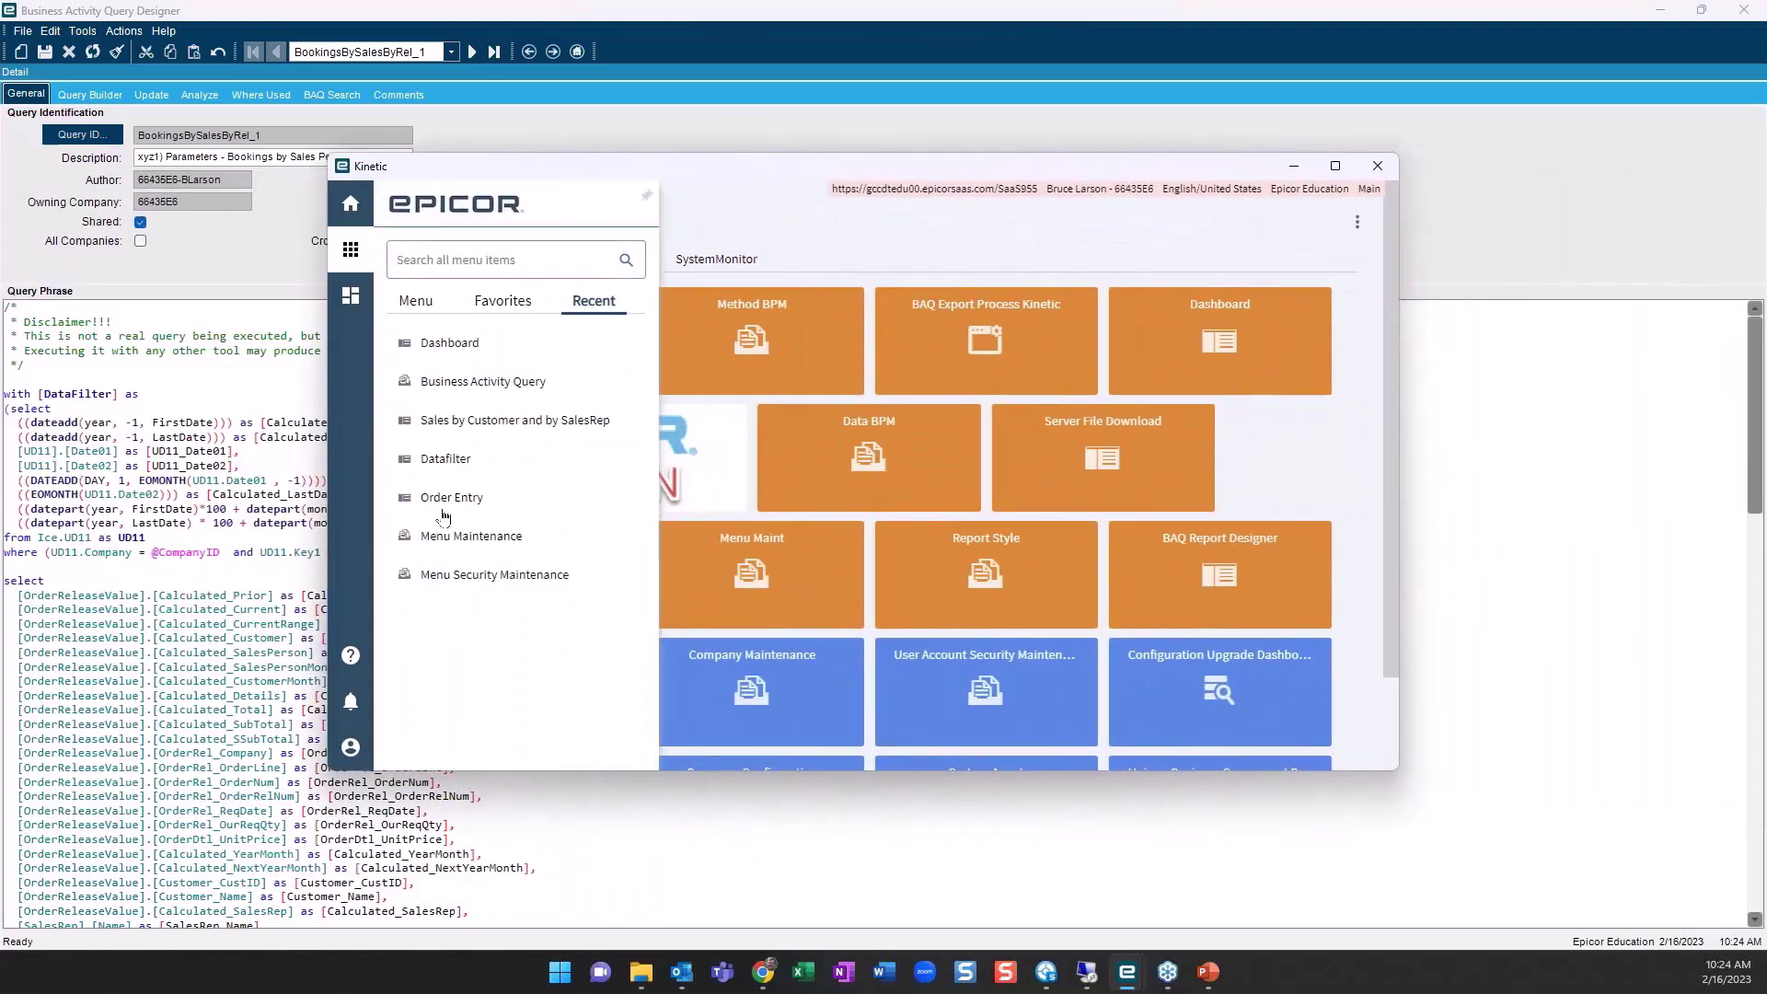
pyautogui.click(416, 302)
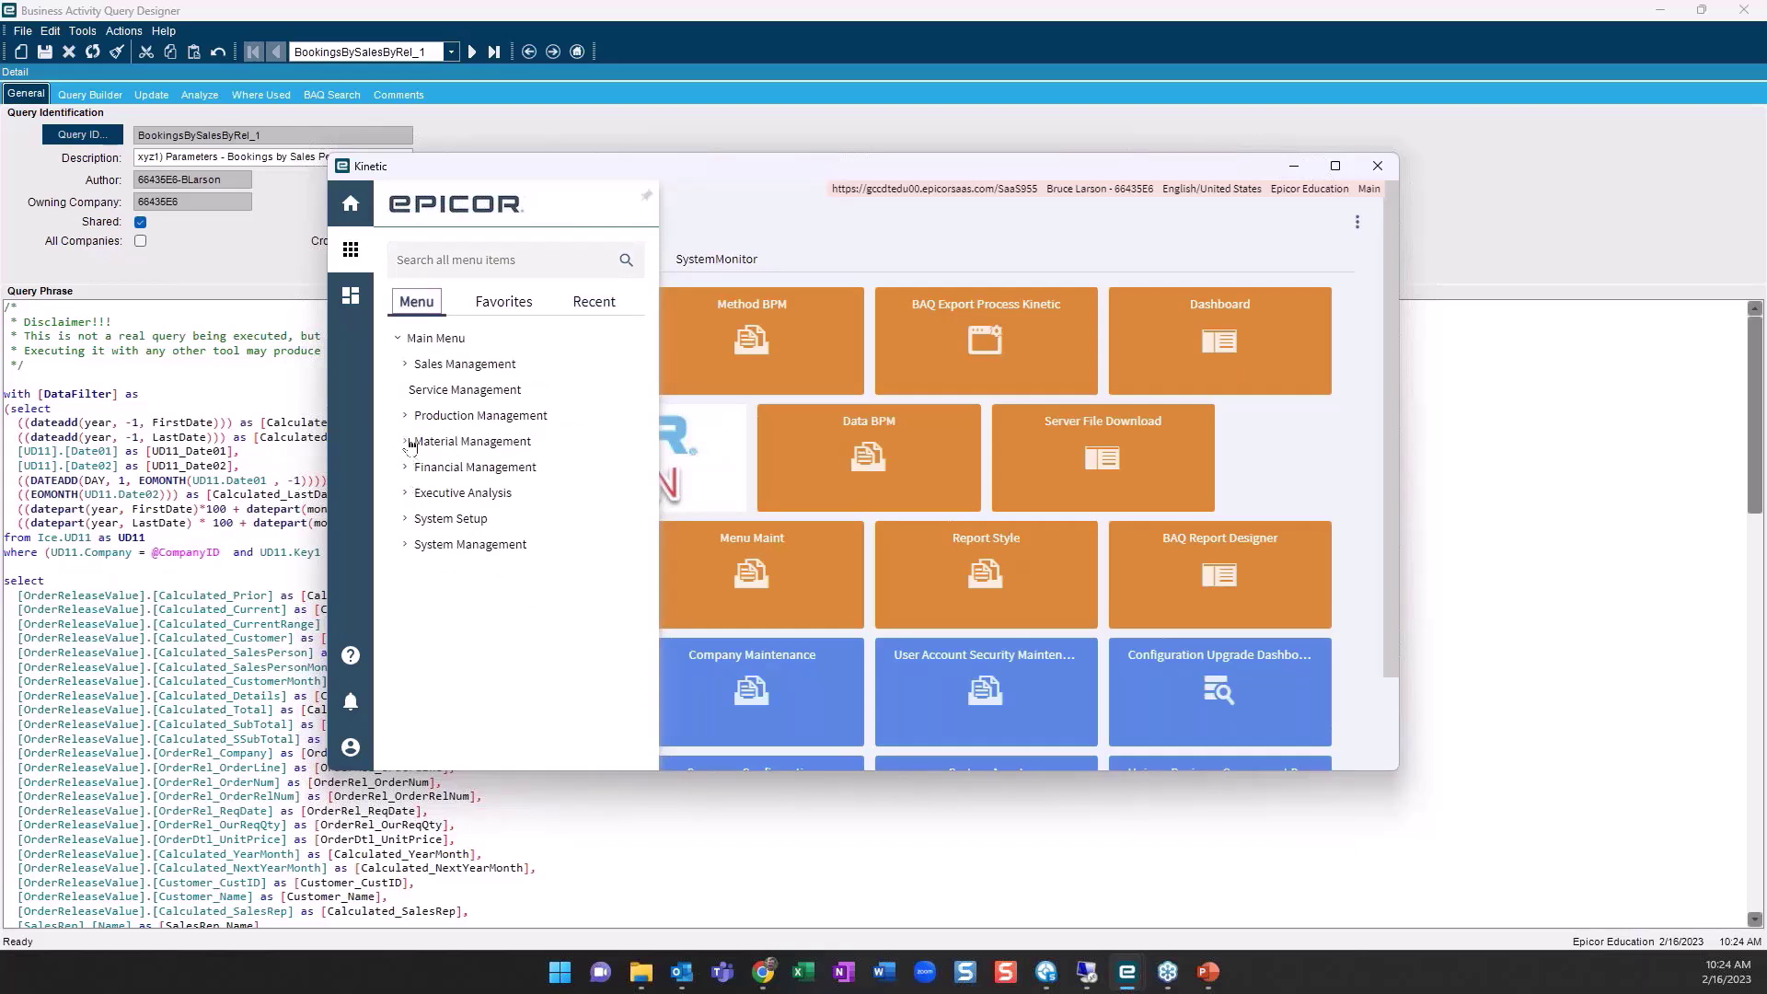
pyautogui.click(409, 495)
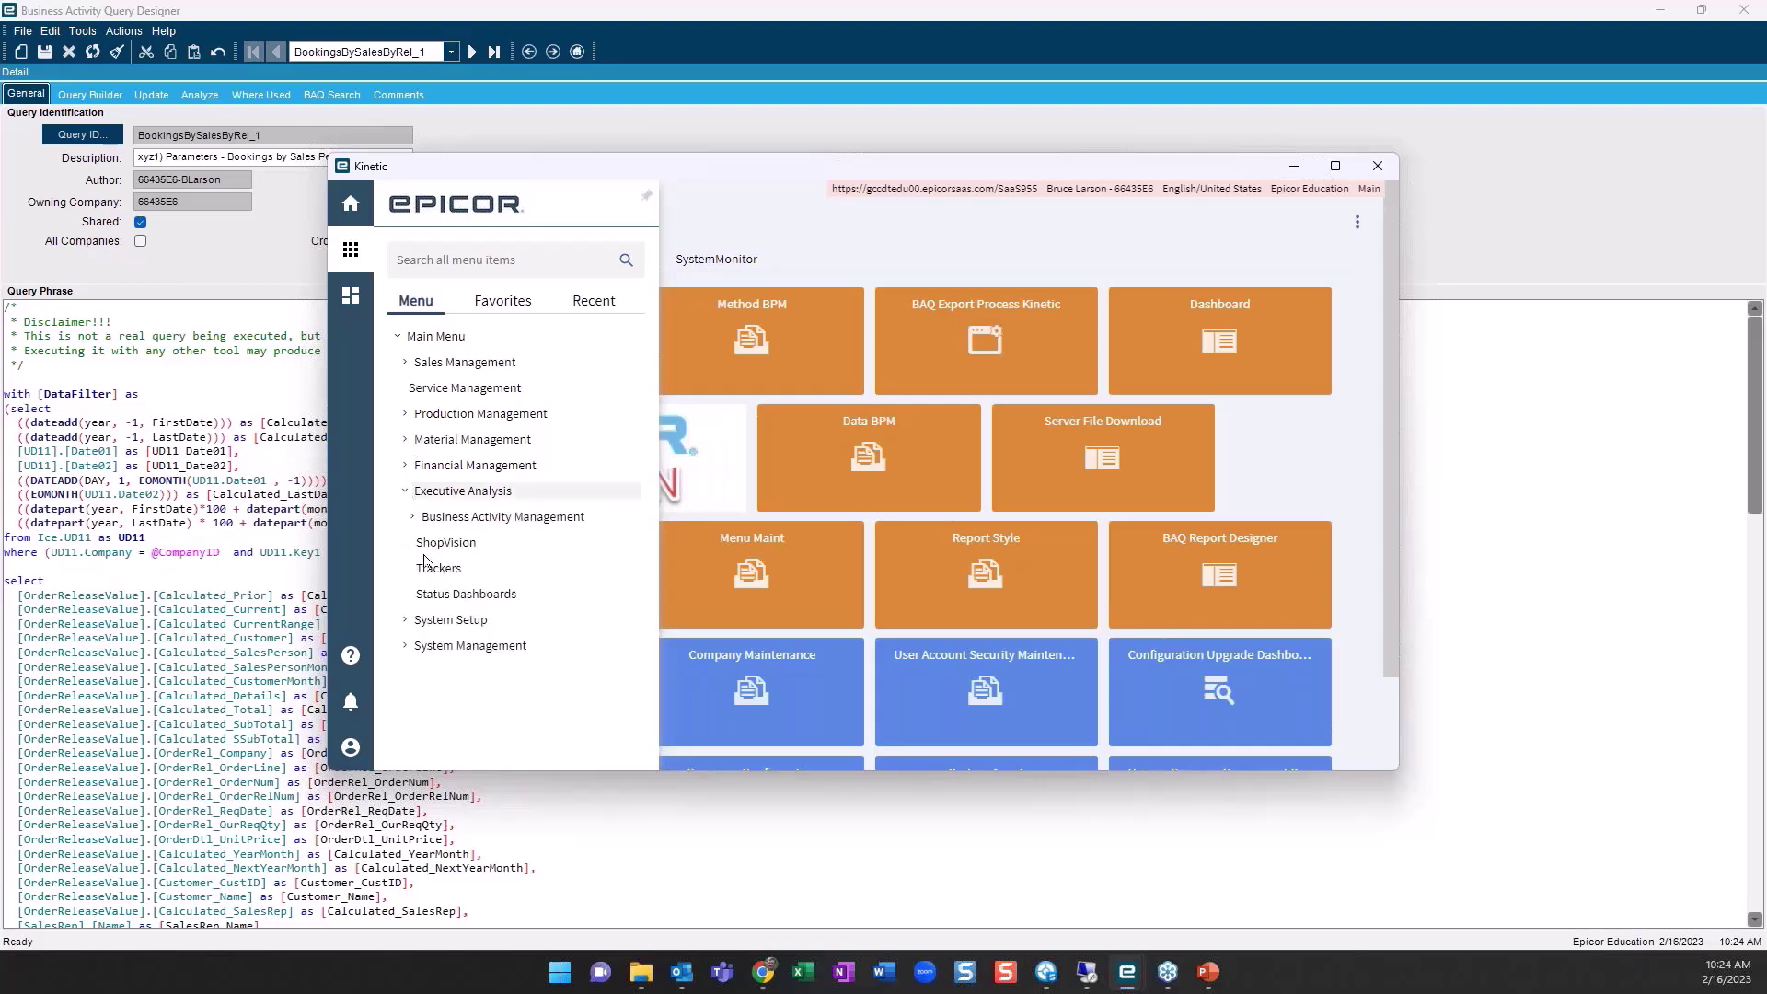
pyautogui.click(412, 517)
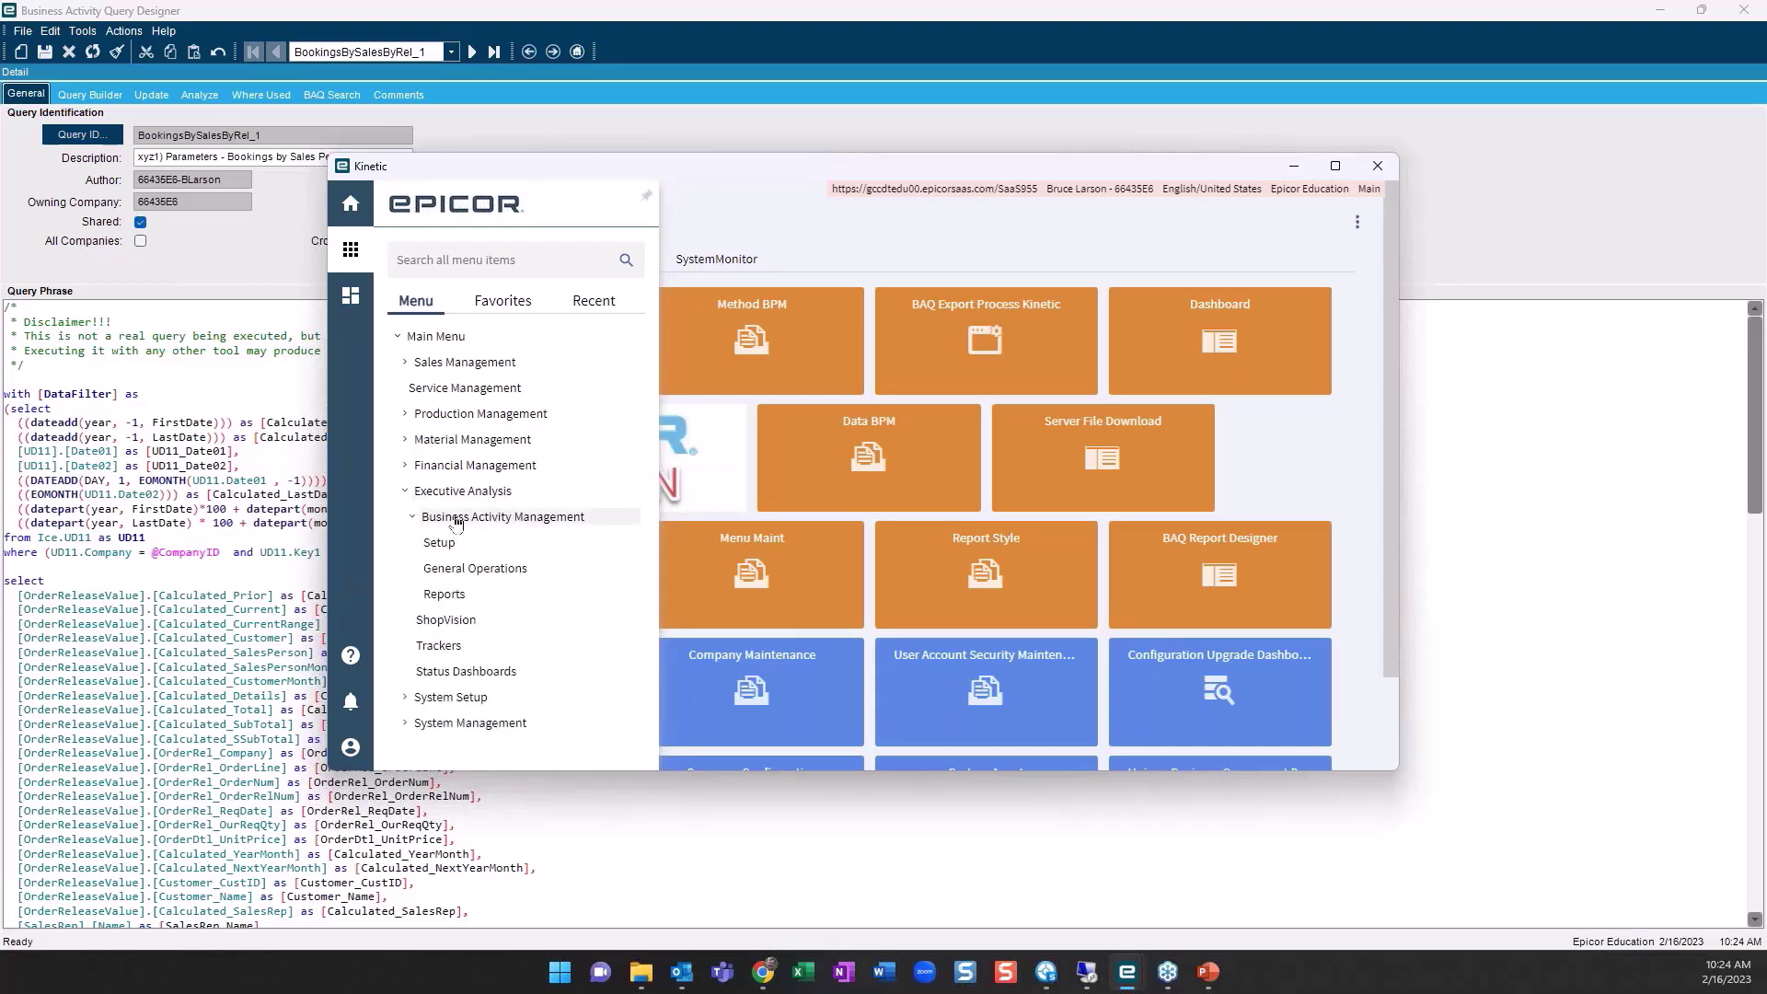
pyautogui.click(476, 570)
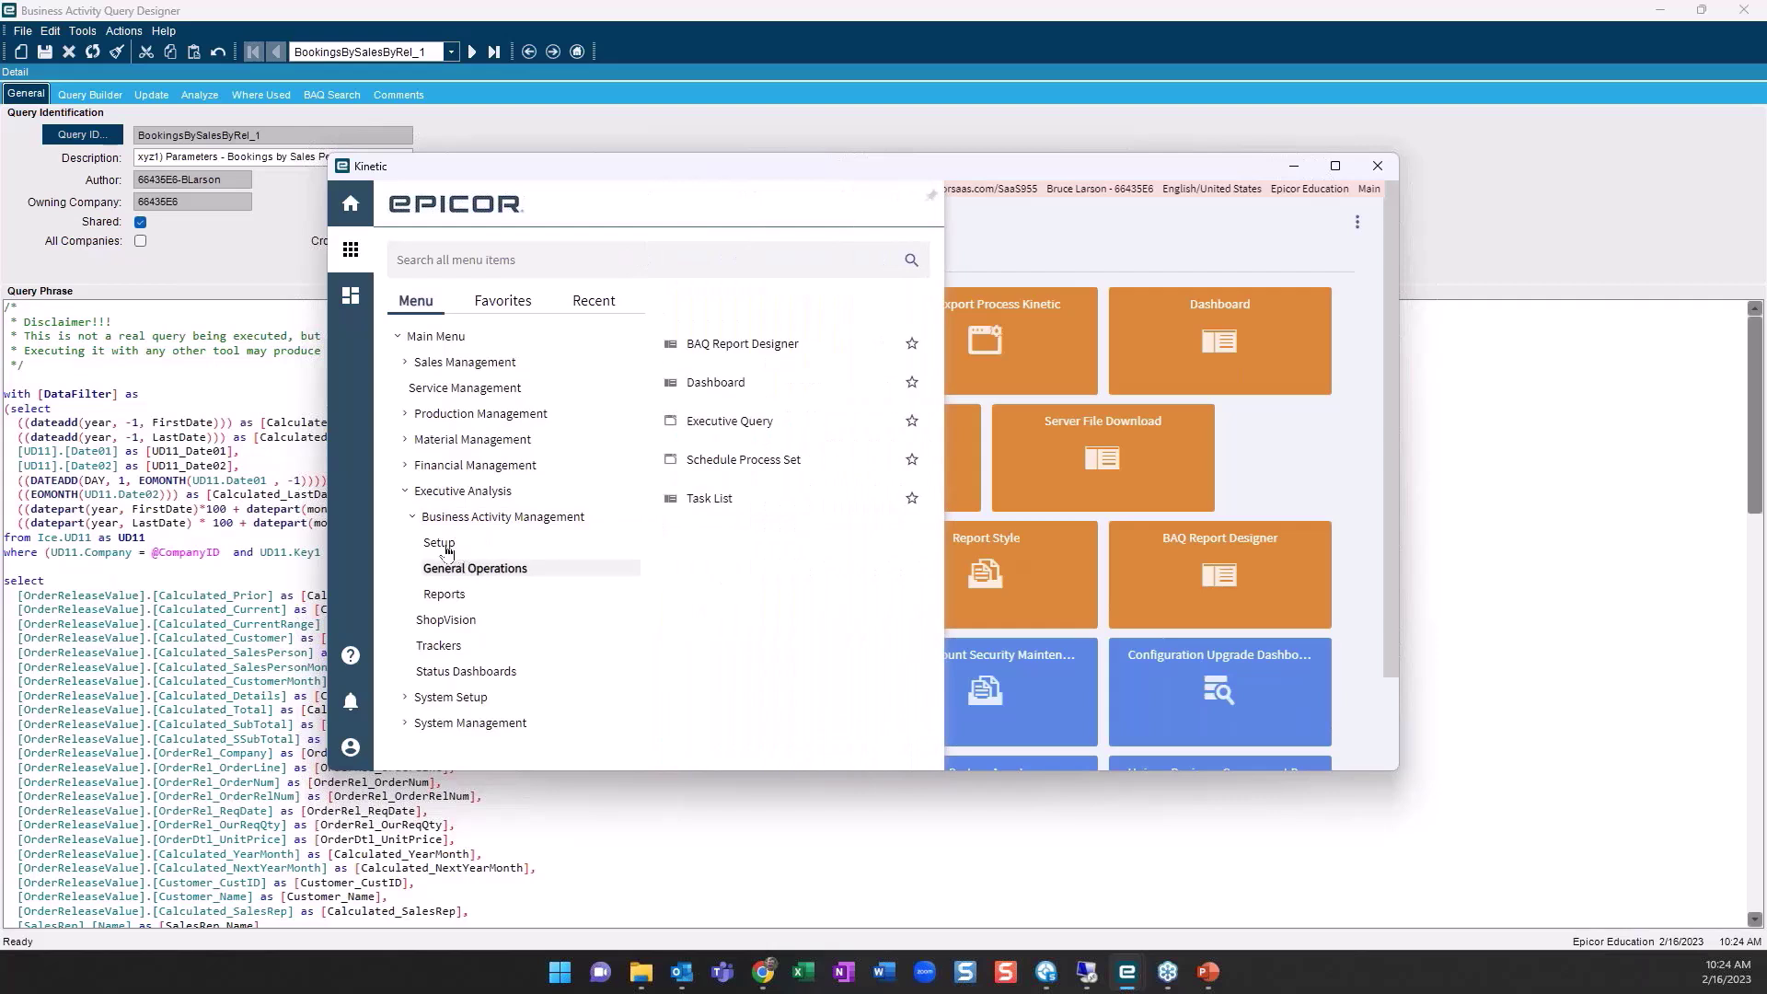
pyautogui.click(722, 424)
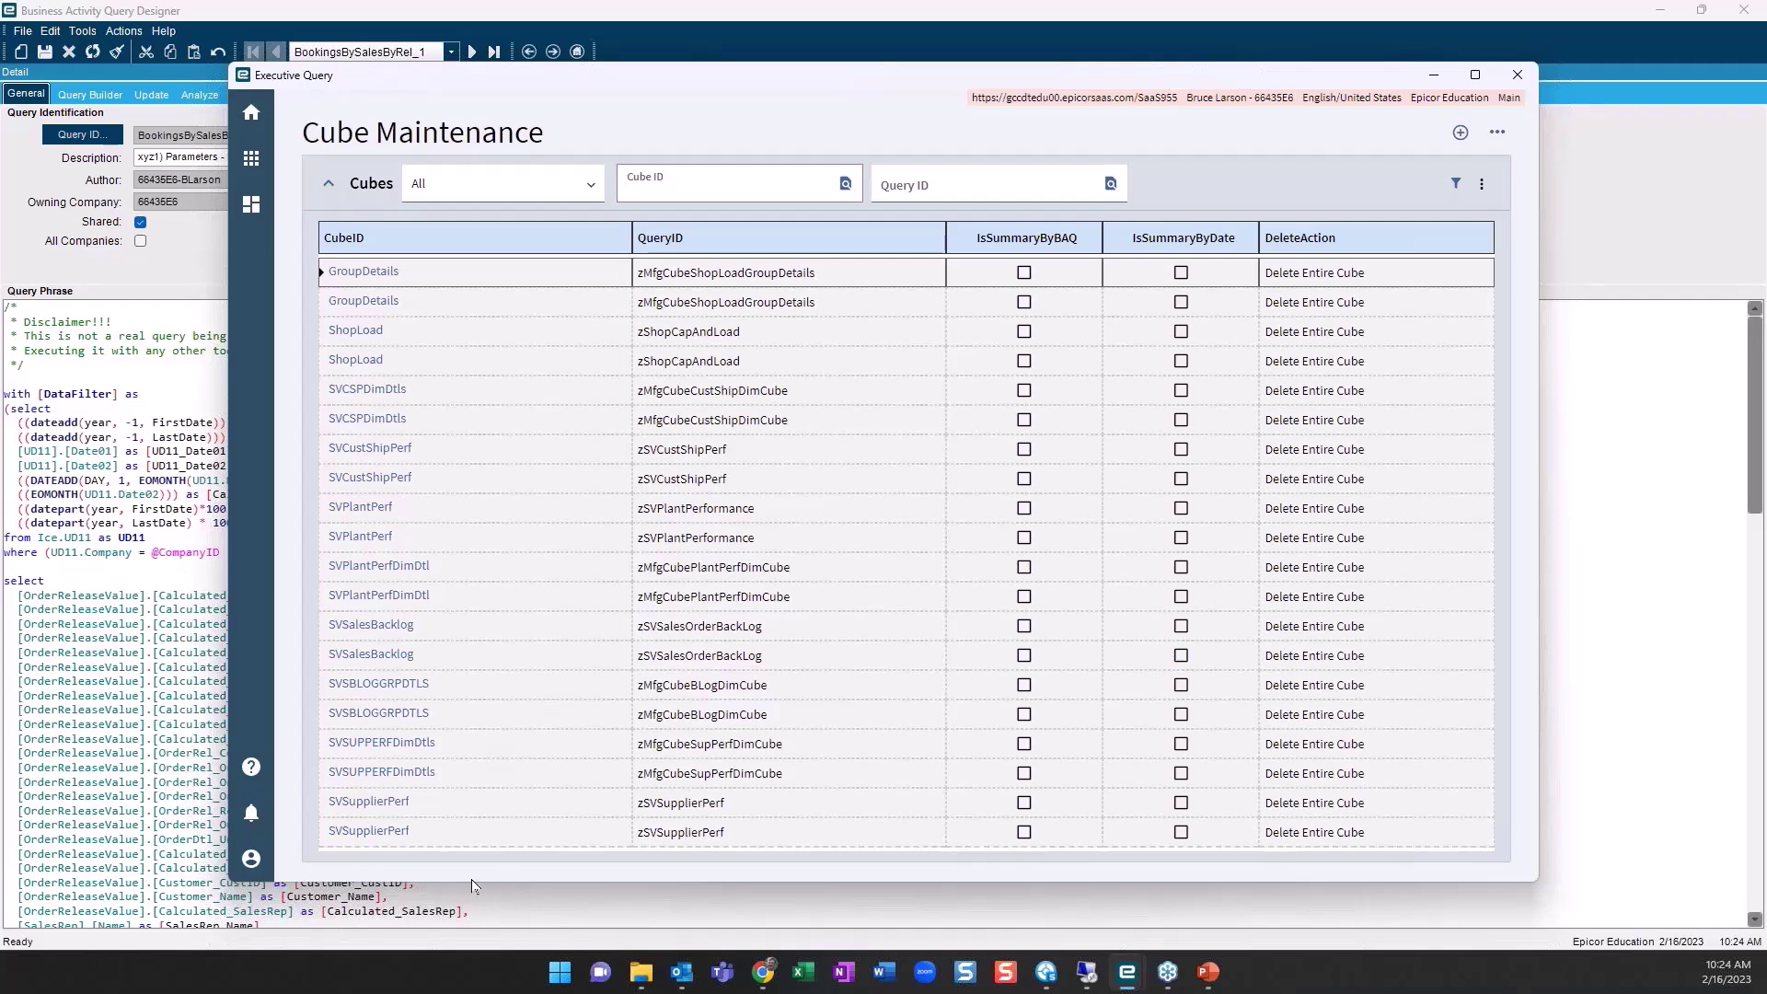
# Open the SVSupplierPerf cube and examine its mapping set detail, mapping sets and general details
pyautogui.click(374, 807)
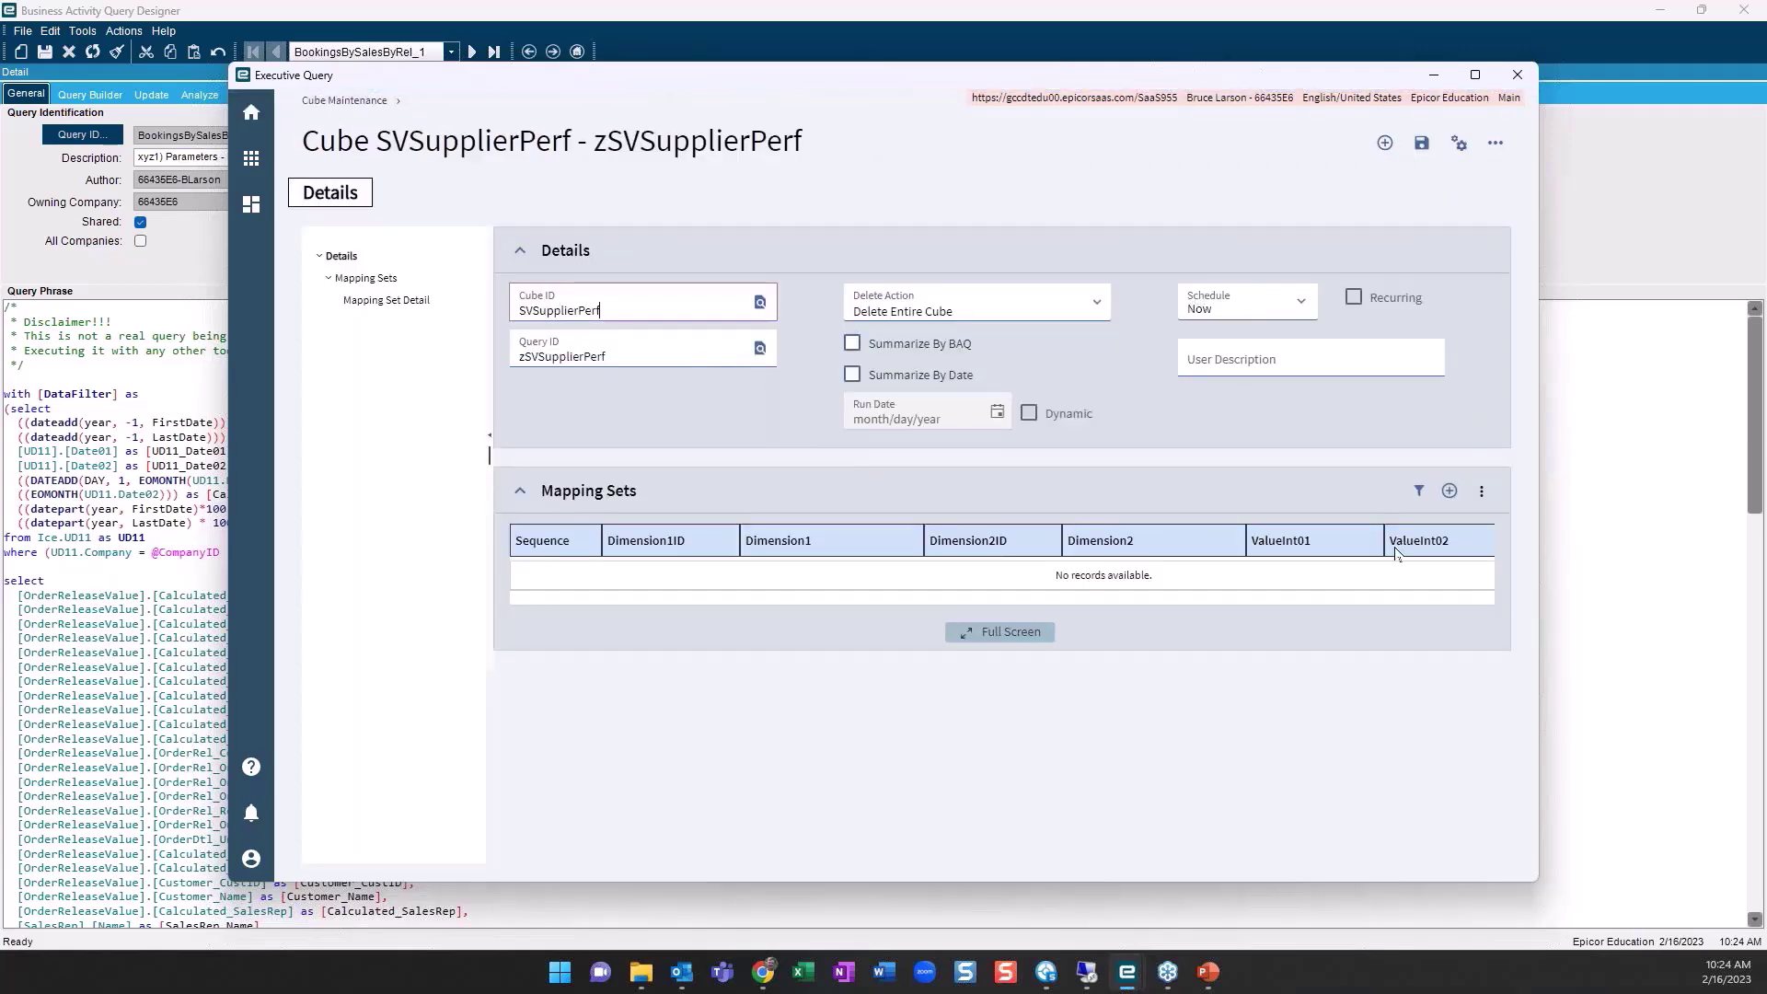
pyautogui.click(410, 310)
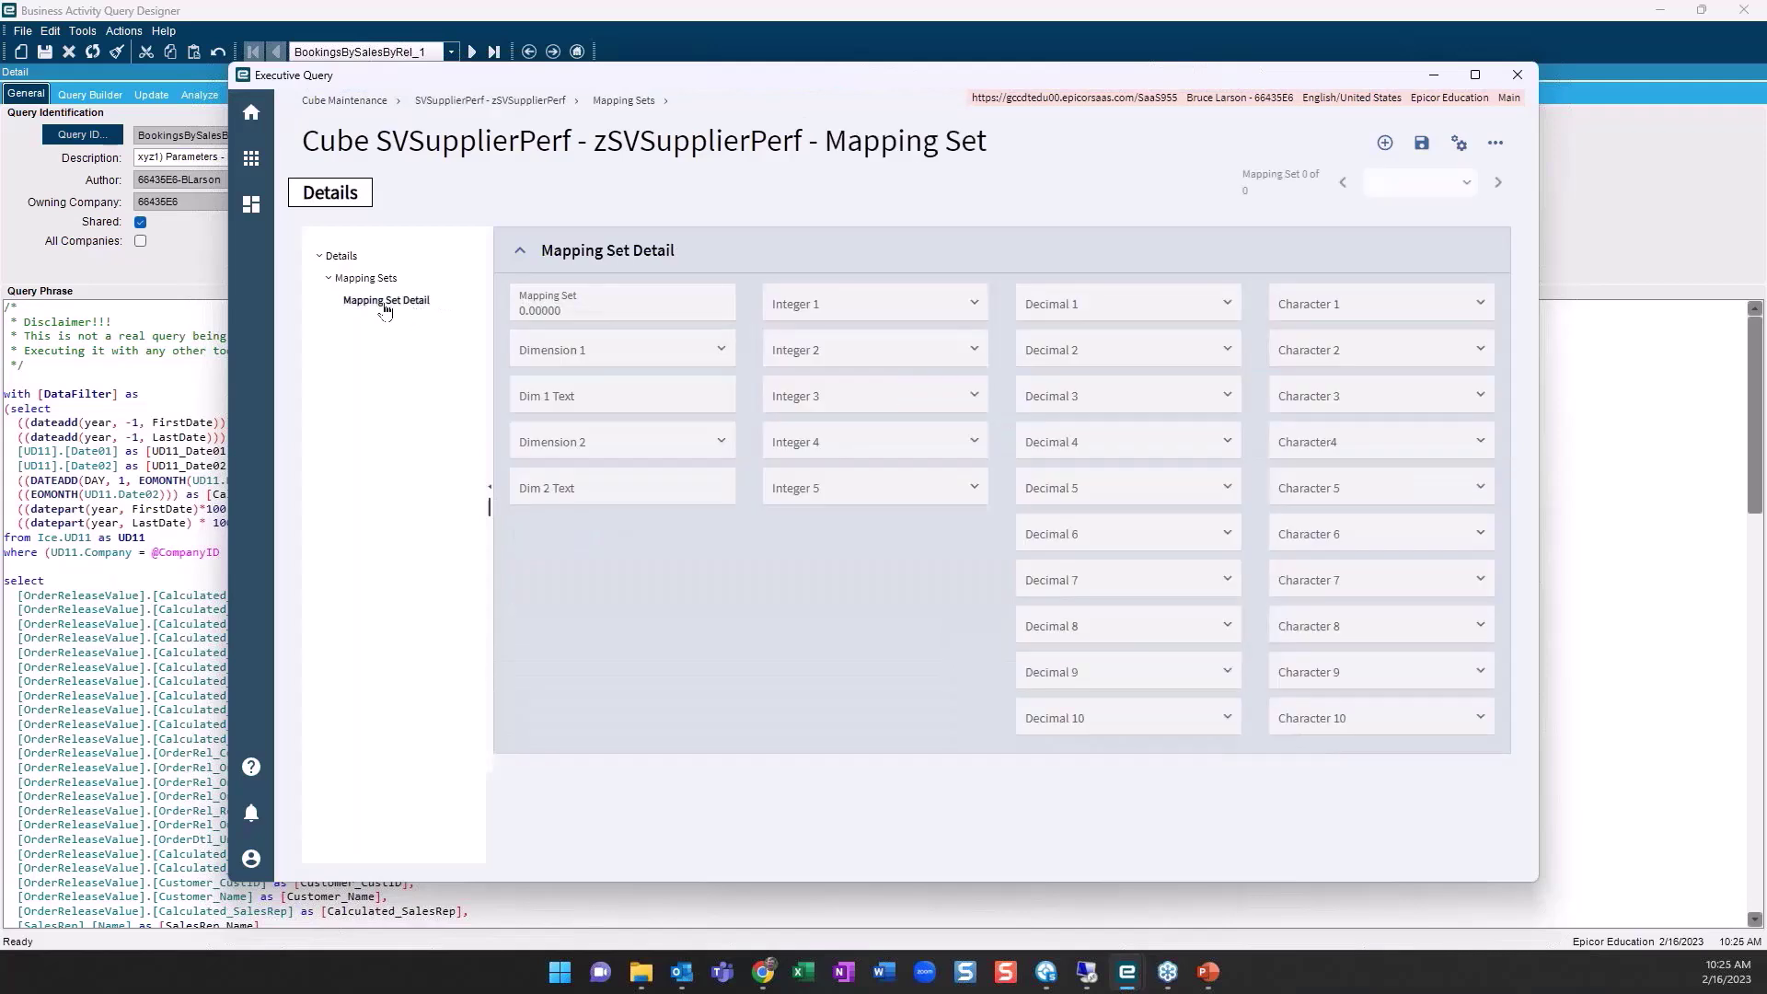
pyautogui.click(371, 280)
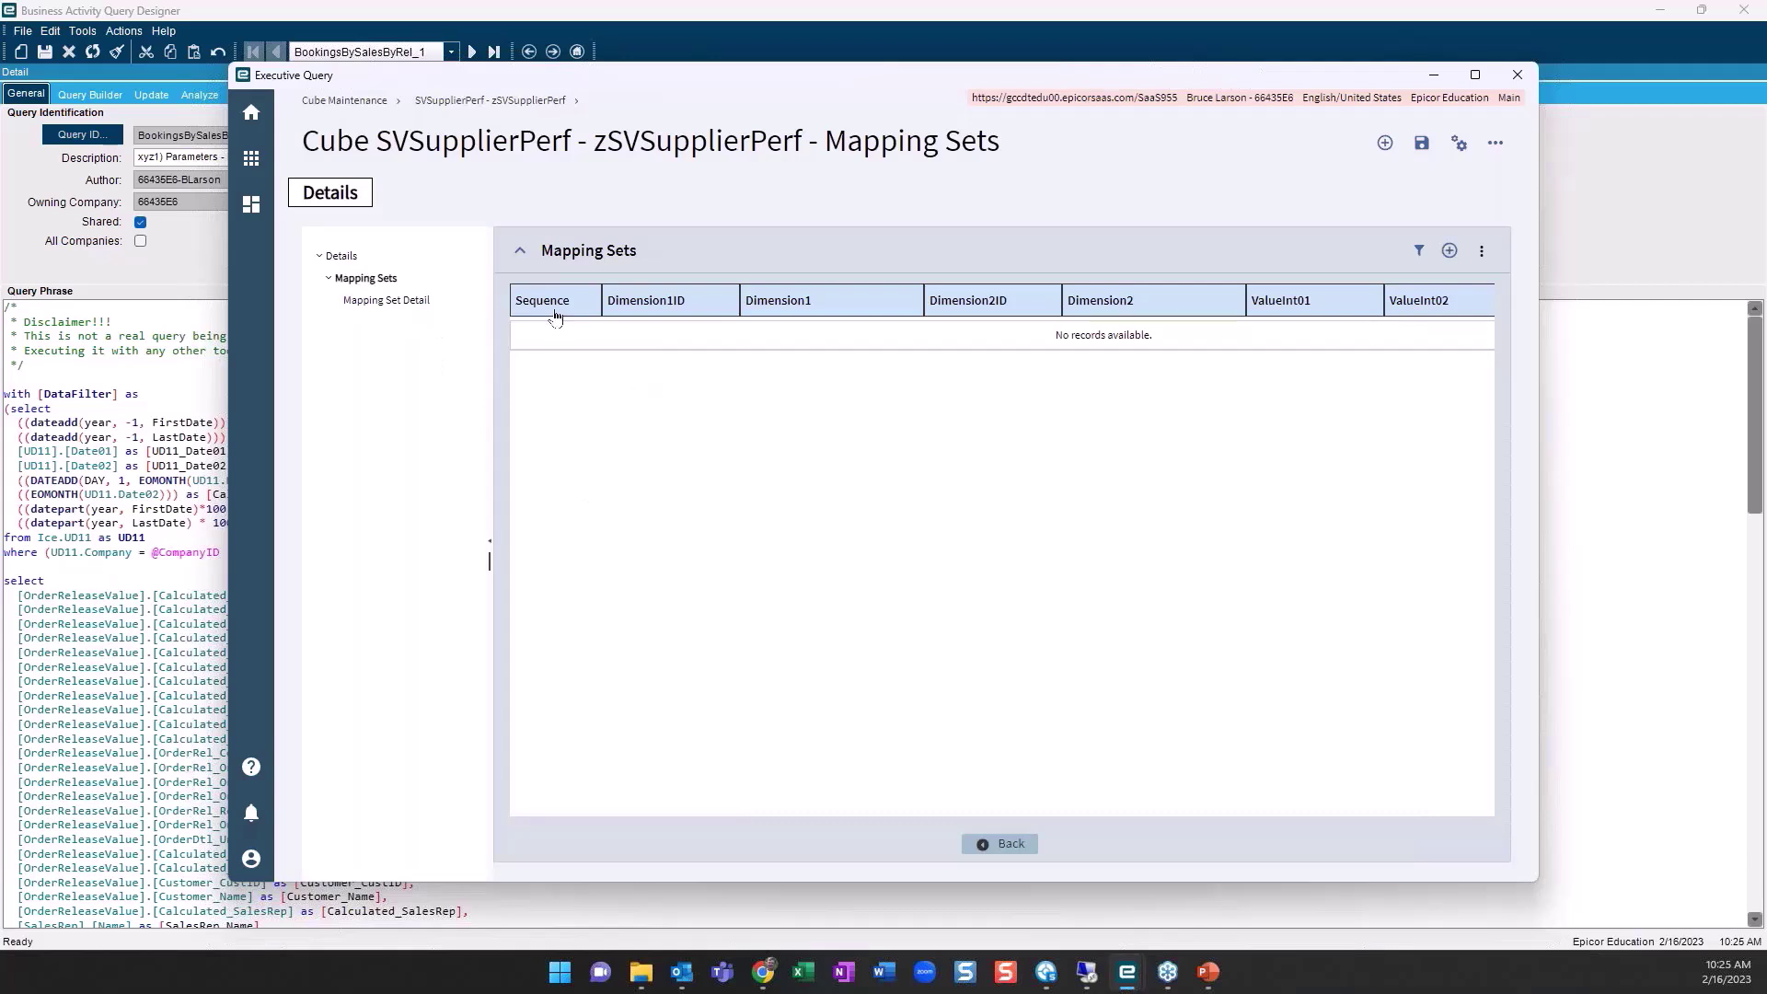
pyautogui.click(342, 258)
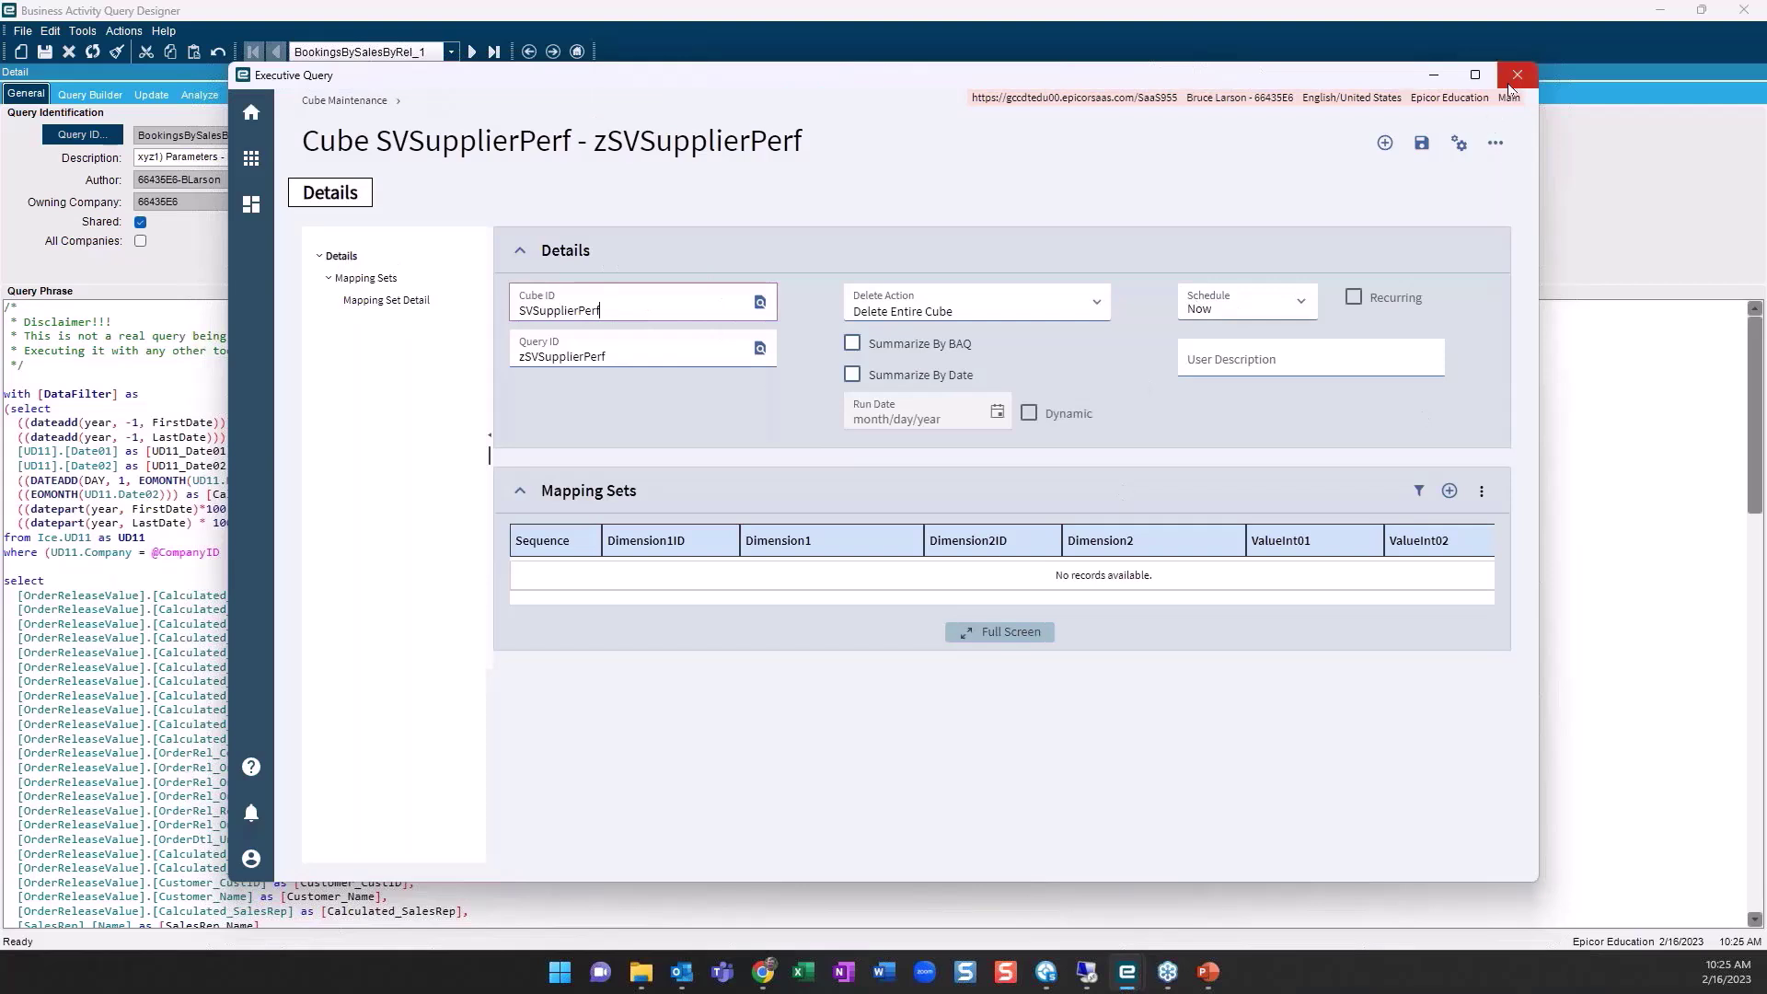
# View the ShopLoad cube based on zShopCapAndLoad and close Executive Query
pyautogui.click(399, 102)
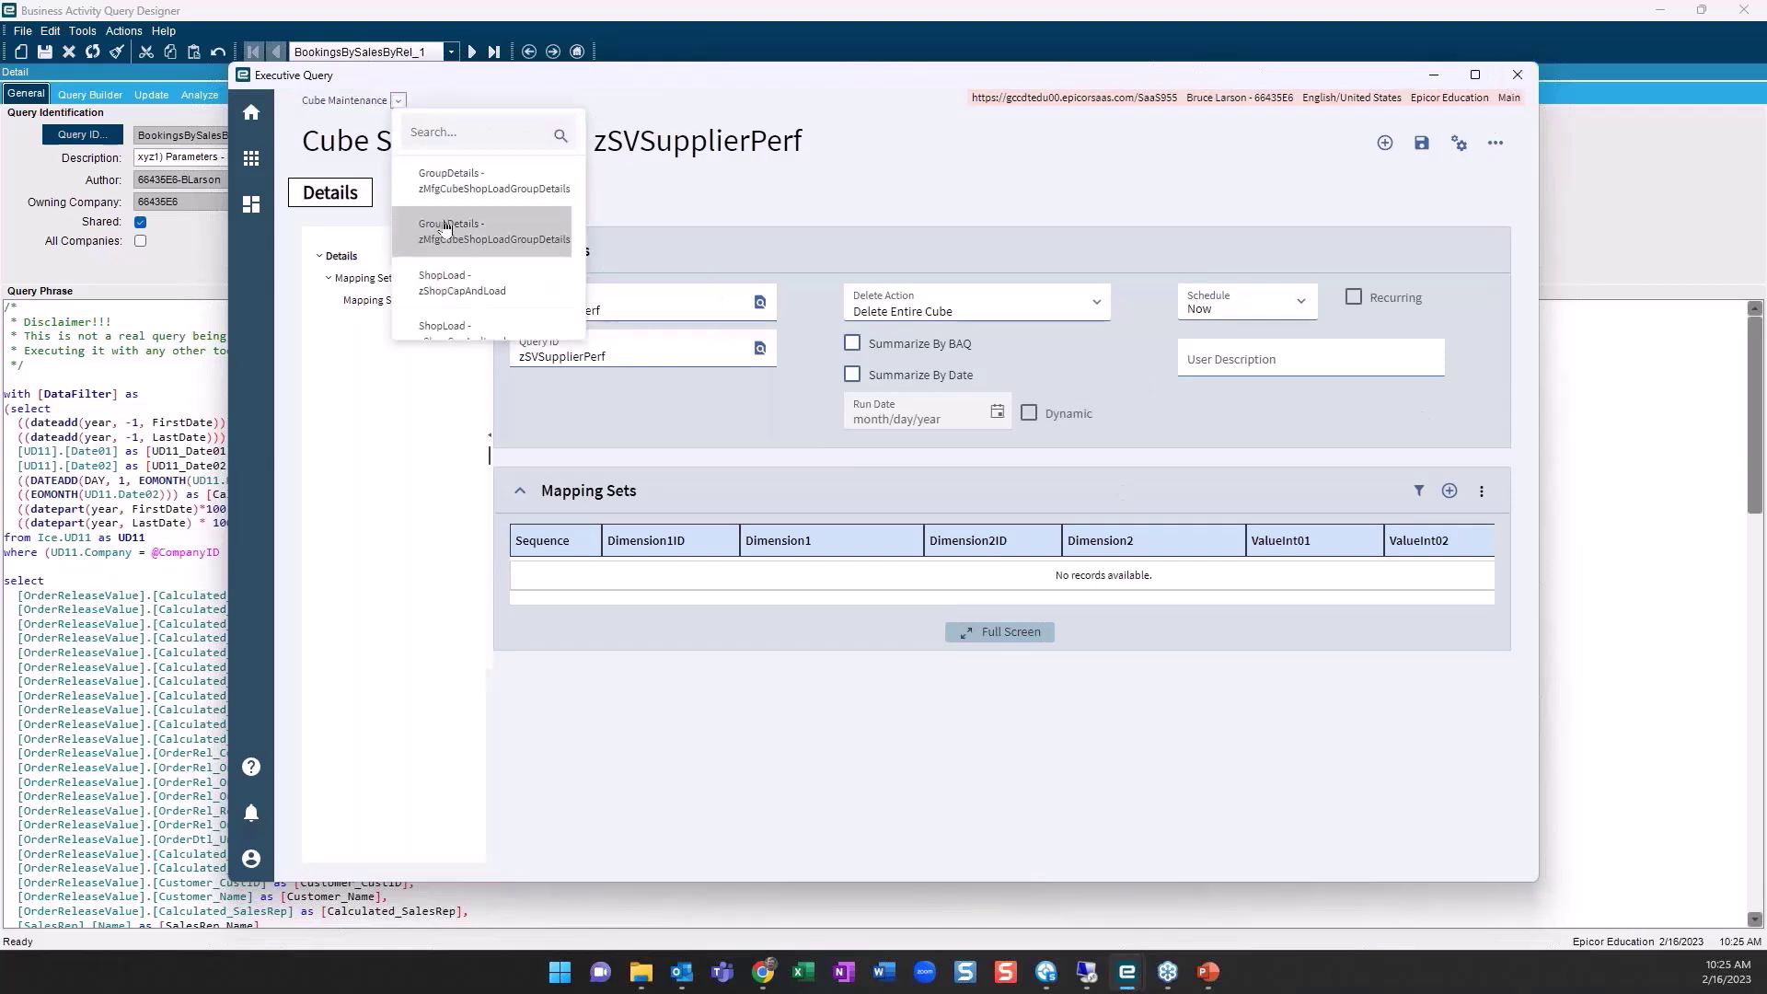
pyautogui.click(445, 286)
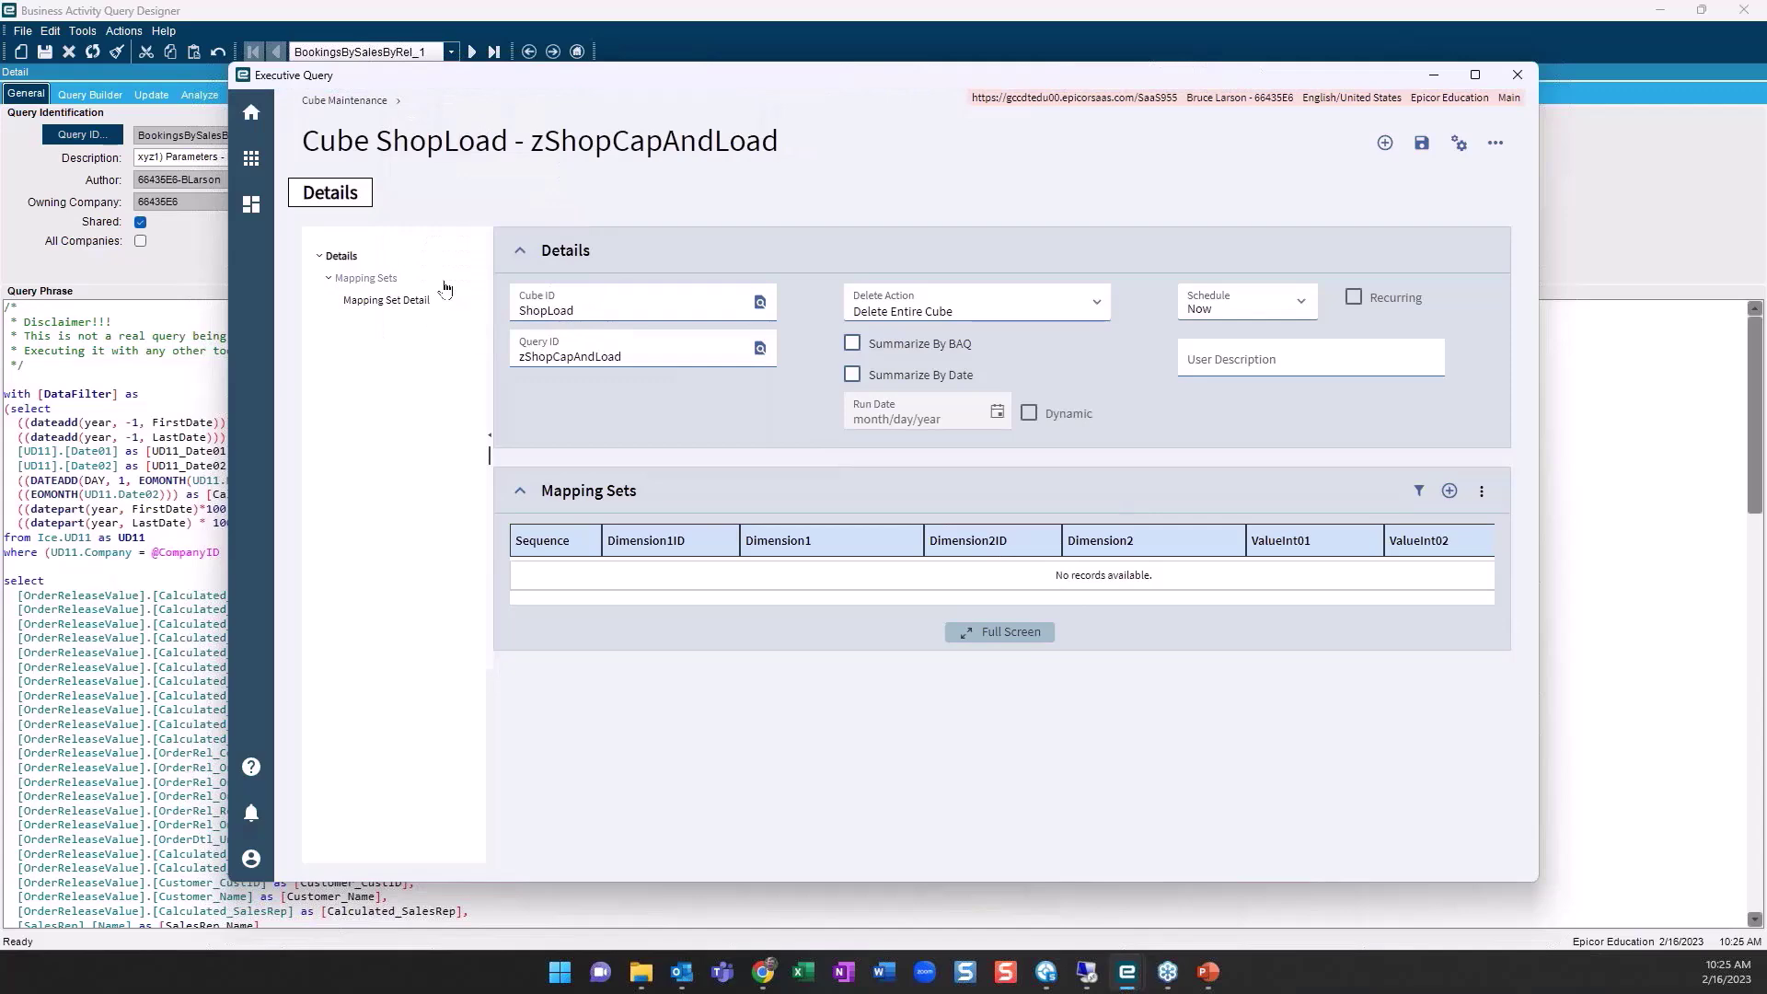
pyautogui.click(1515, 77)
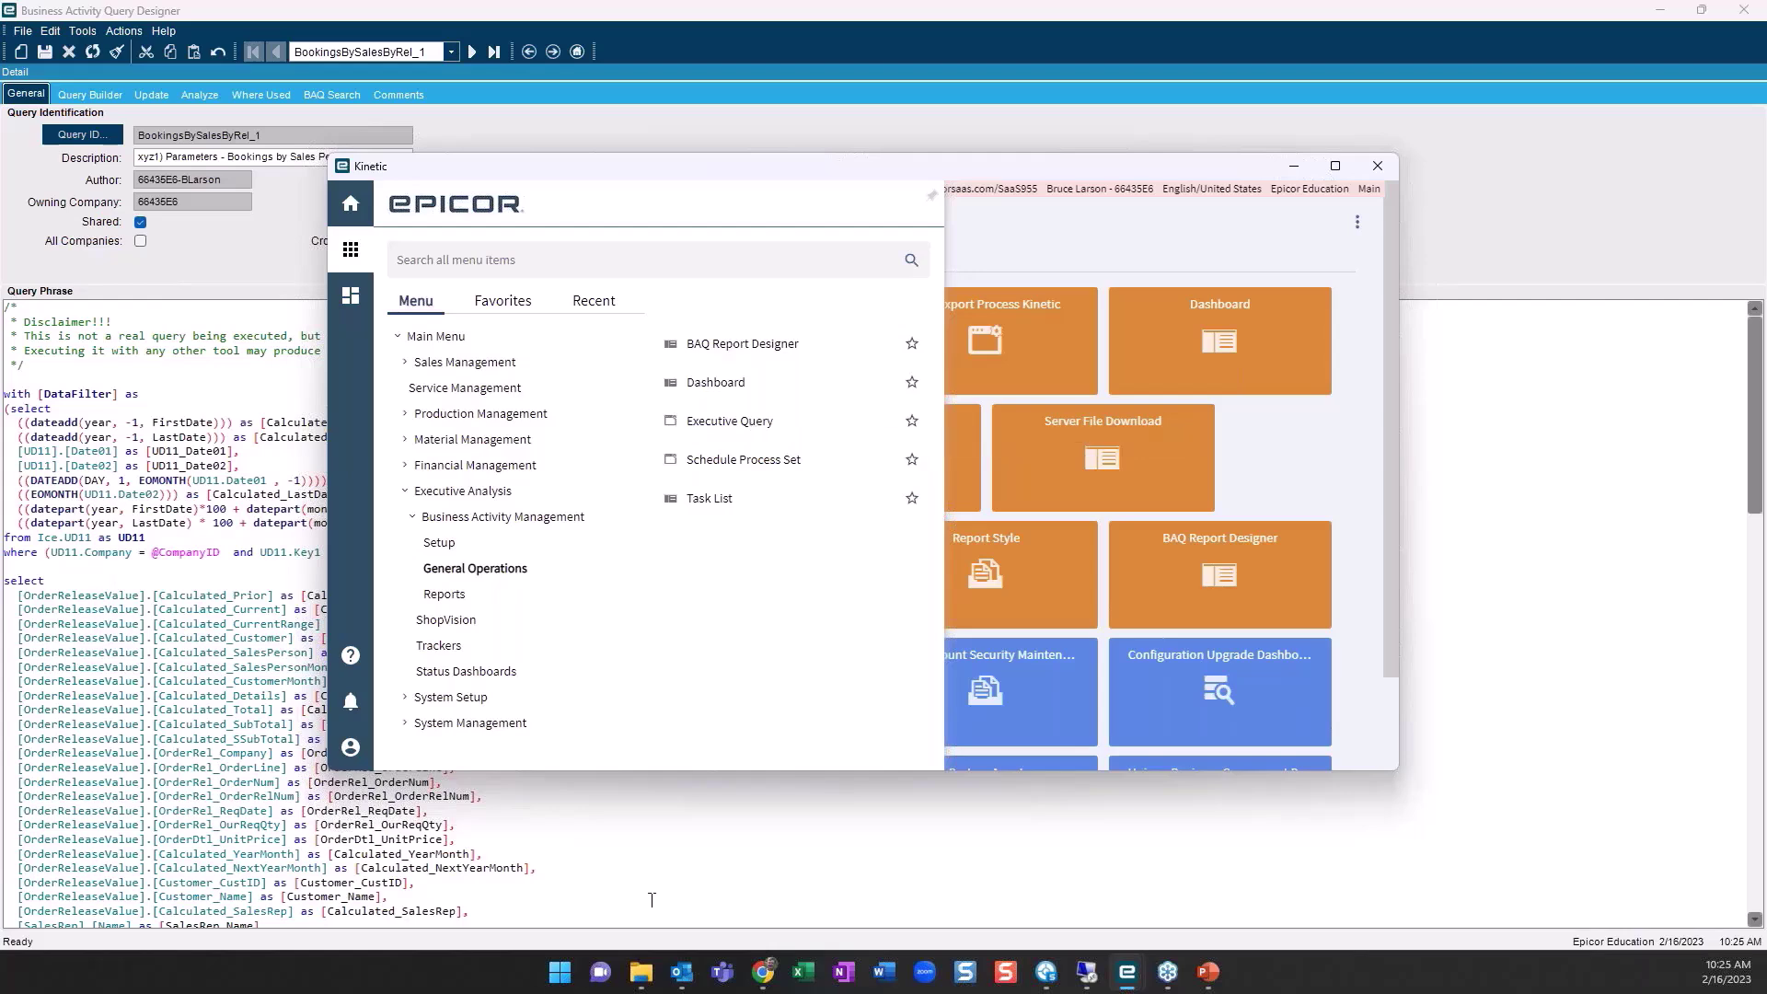
# Return to the Business Activity Query Designer and review the BookingsBySalesByRel_1 query phrase down to its summed value fields
pyautogui.click(643, 872)
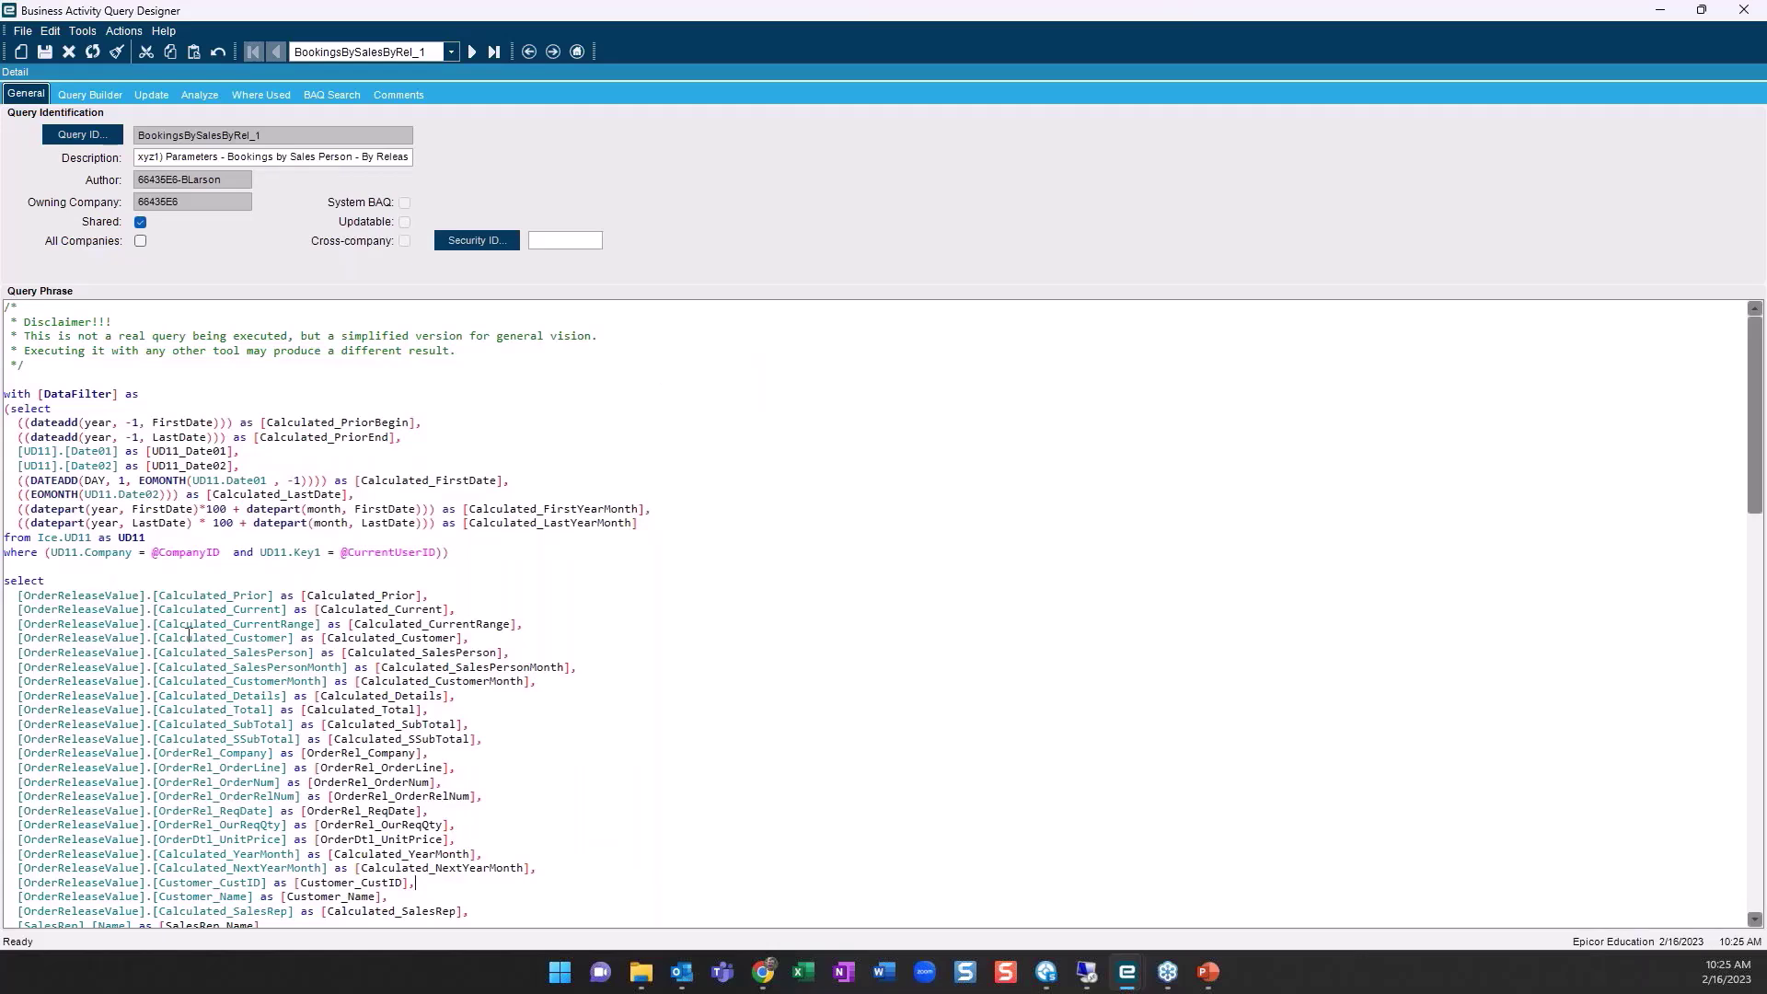
pyautogui.scroll(-4, 189, 635)
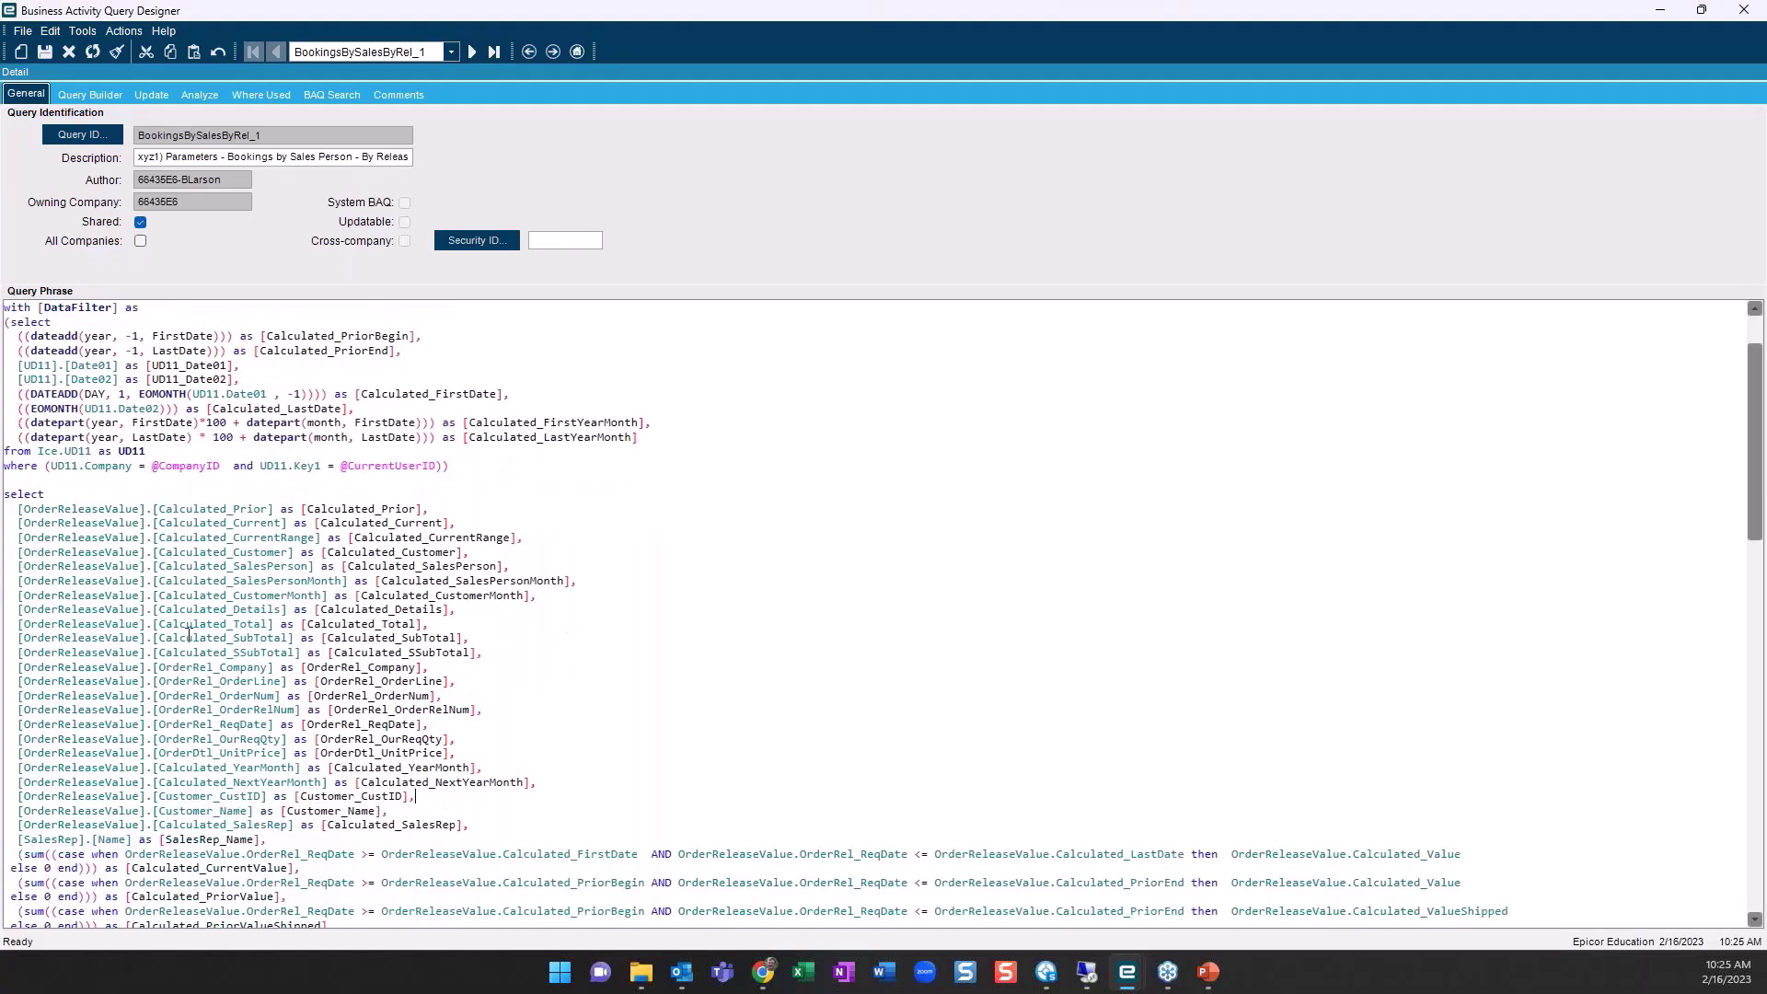
pyautogui.scroll(-5, 188, 635)
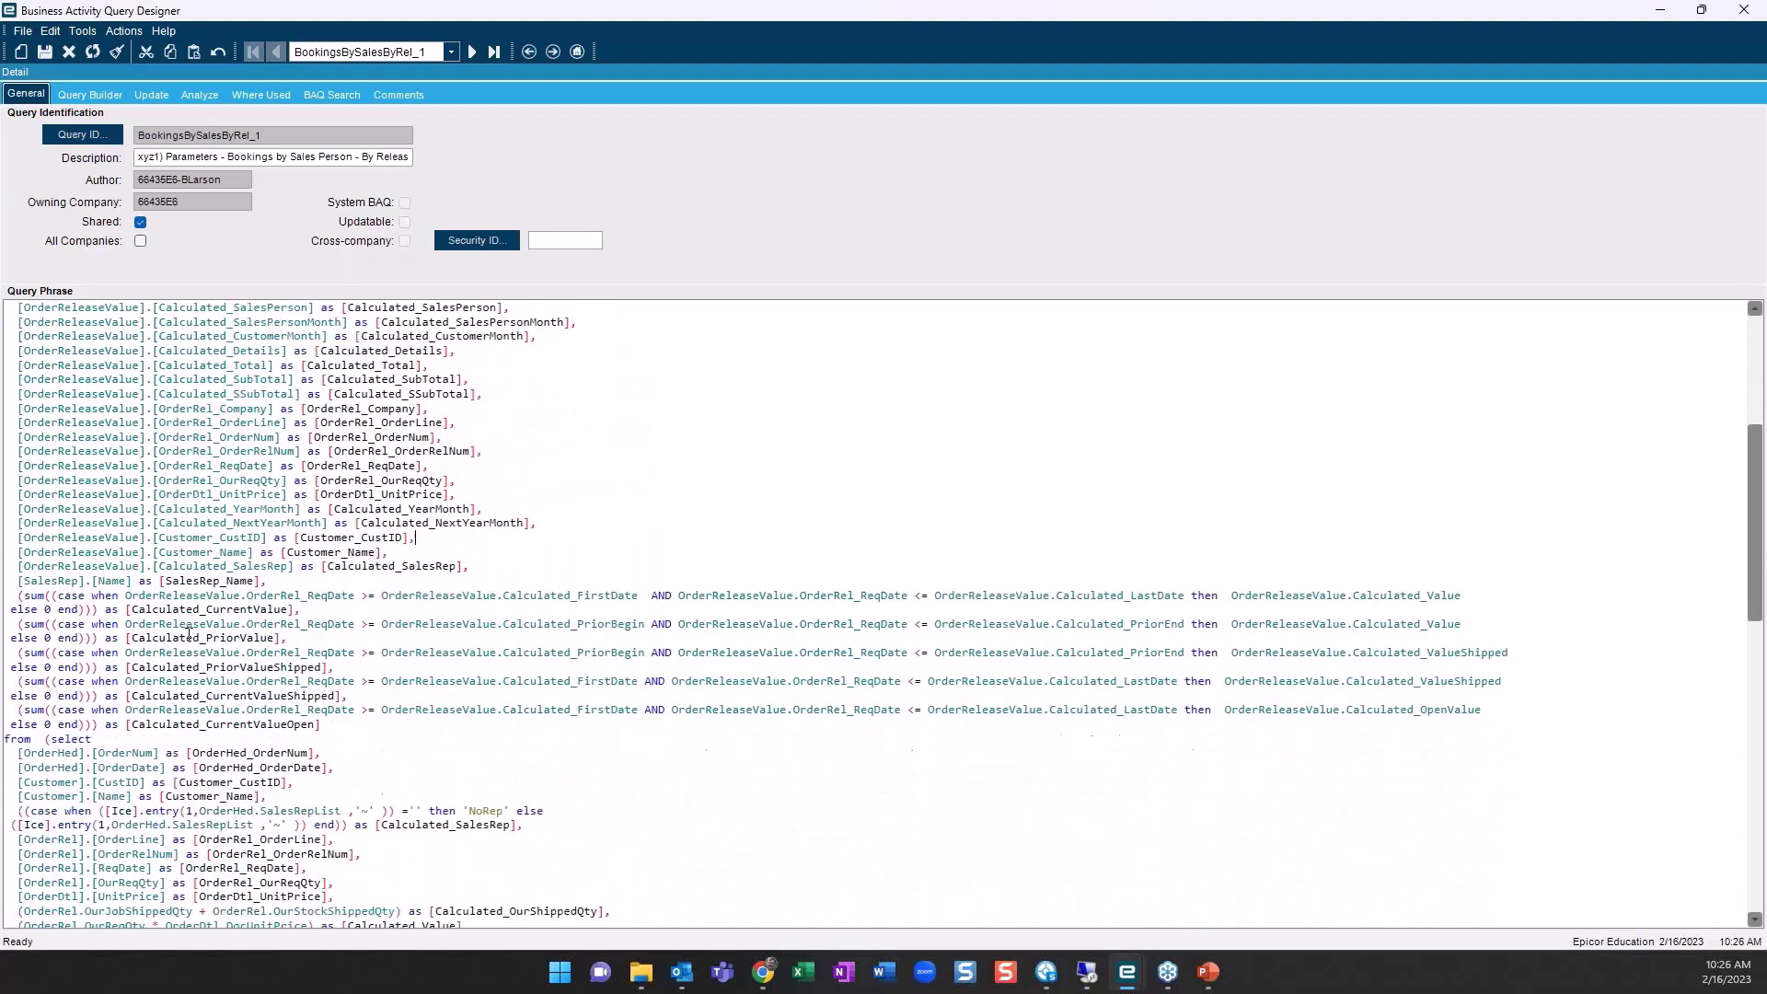
pyautogui.scroll(9, 188, 635)
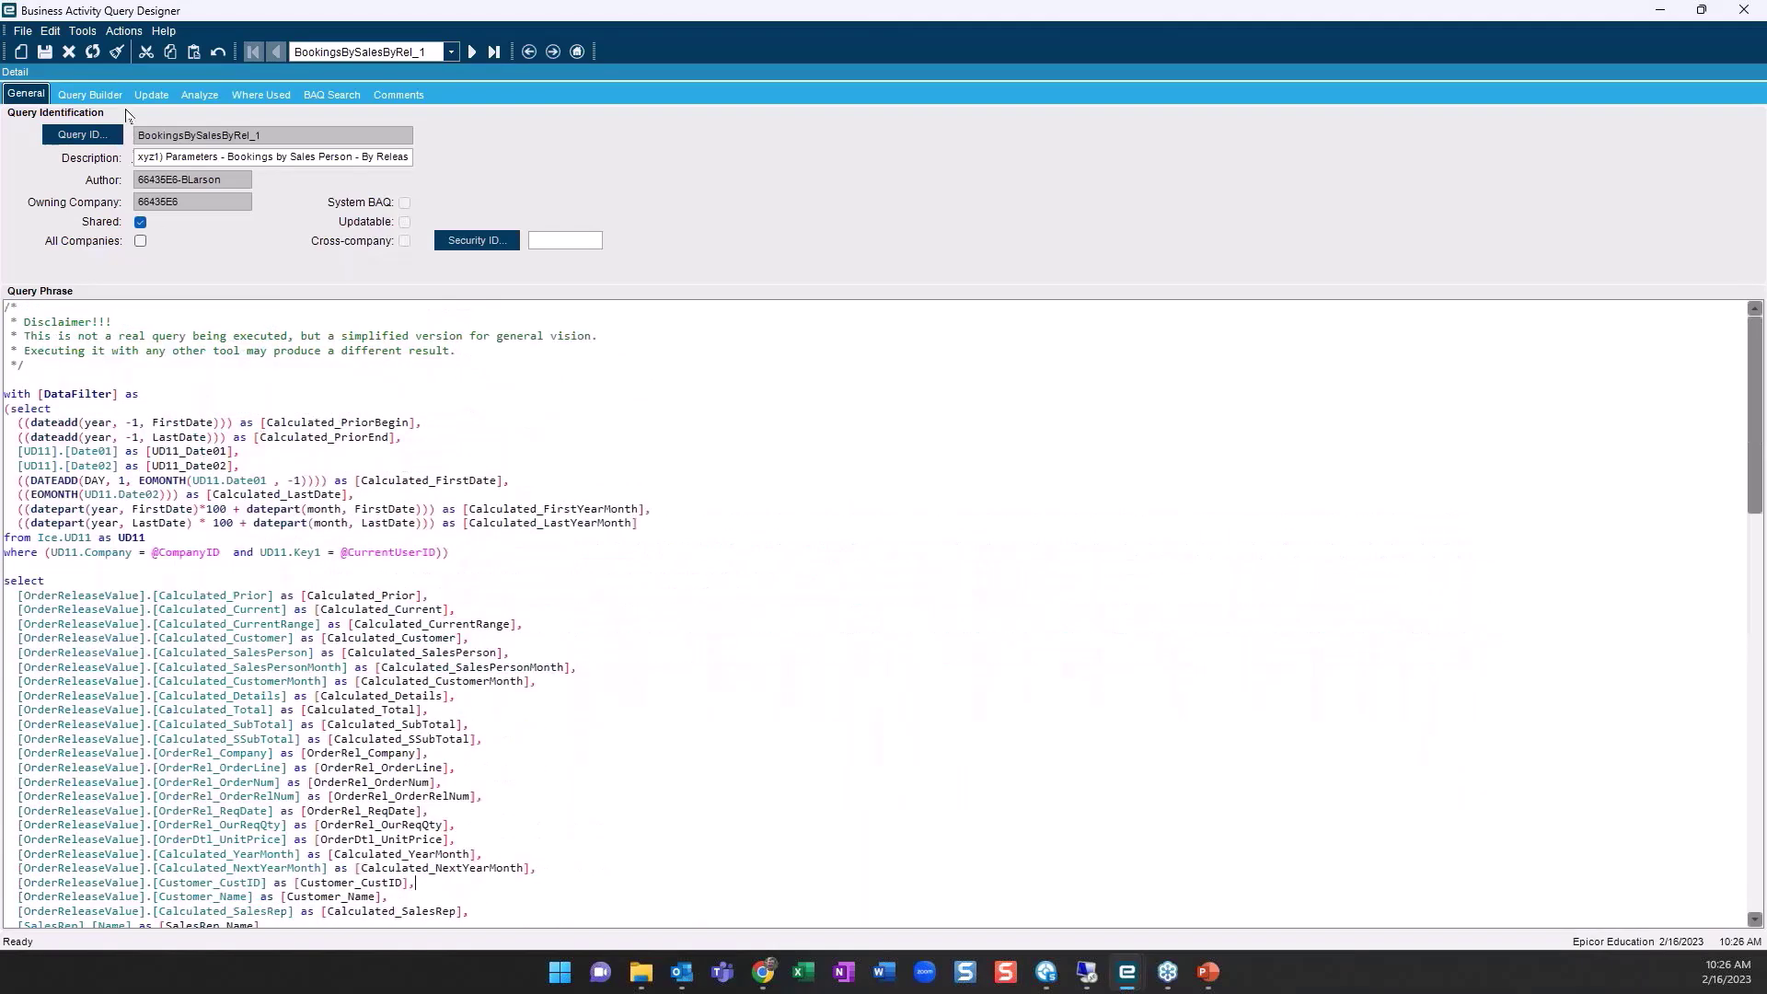
# Clear the current query from the designer and load BookingsBySalesByRel through a search of the current author's queries
pyautogui.click(472, 52)
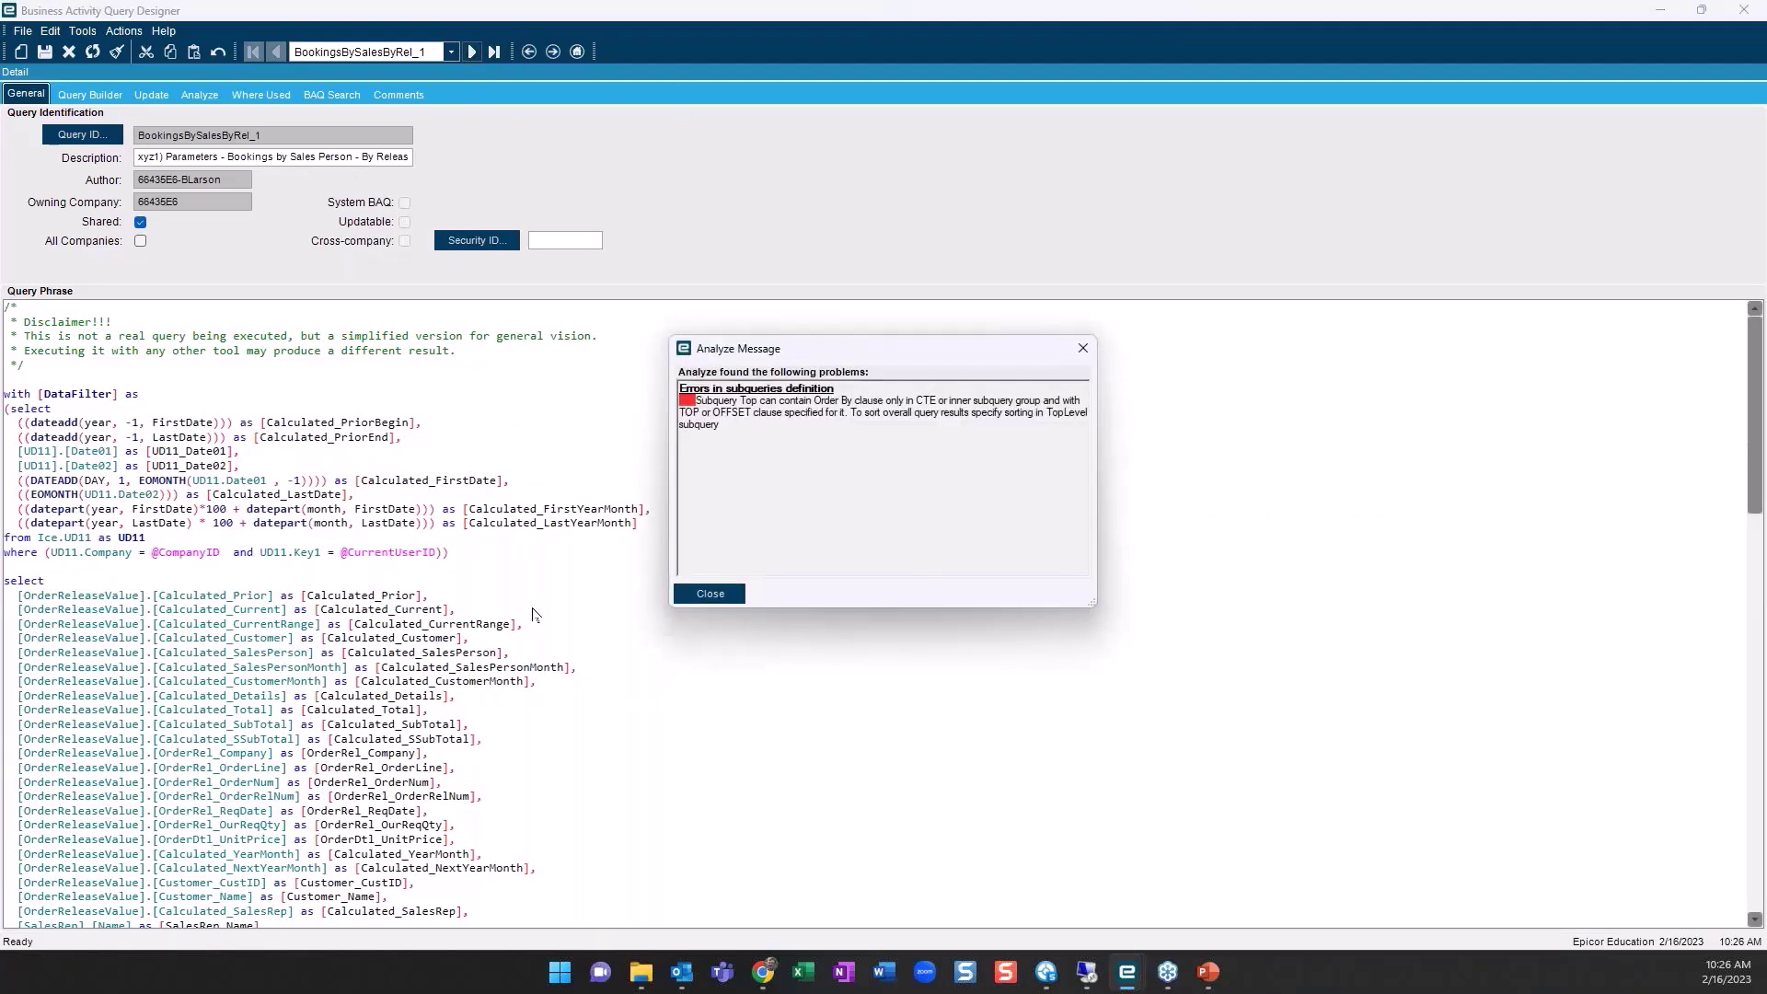
pyautogui.click(710, 593)
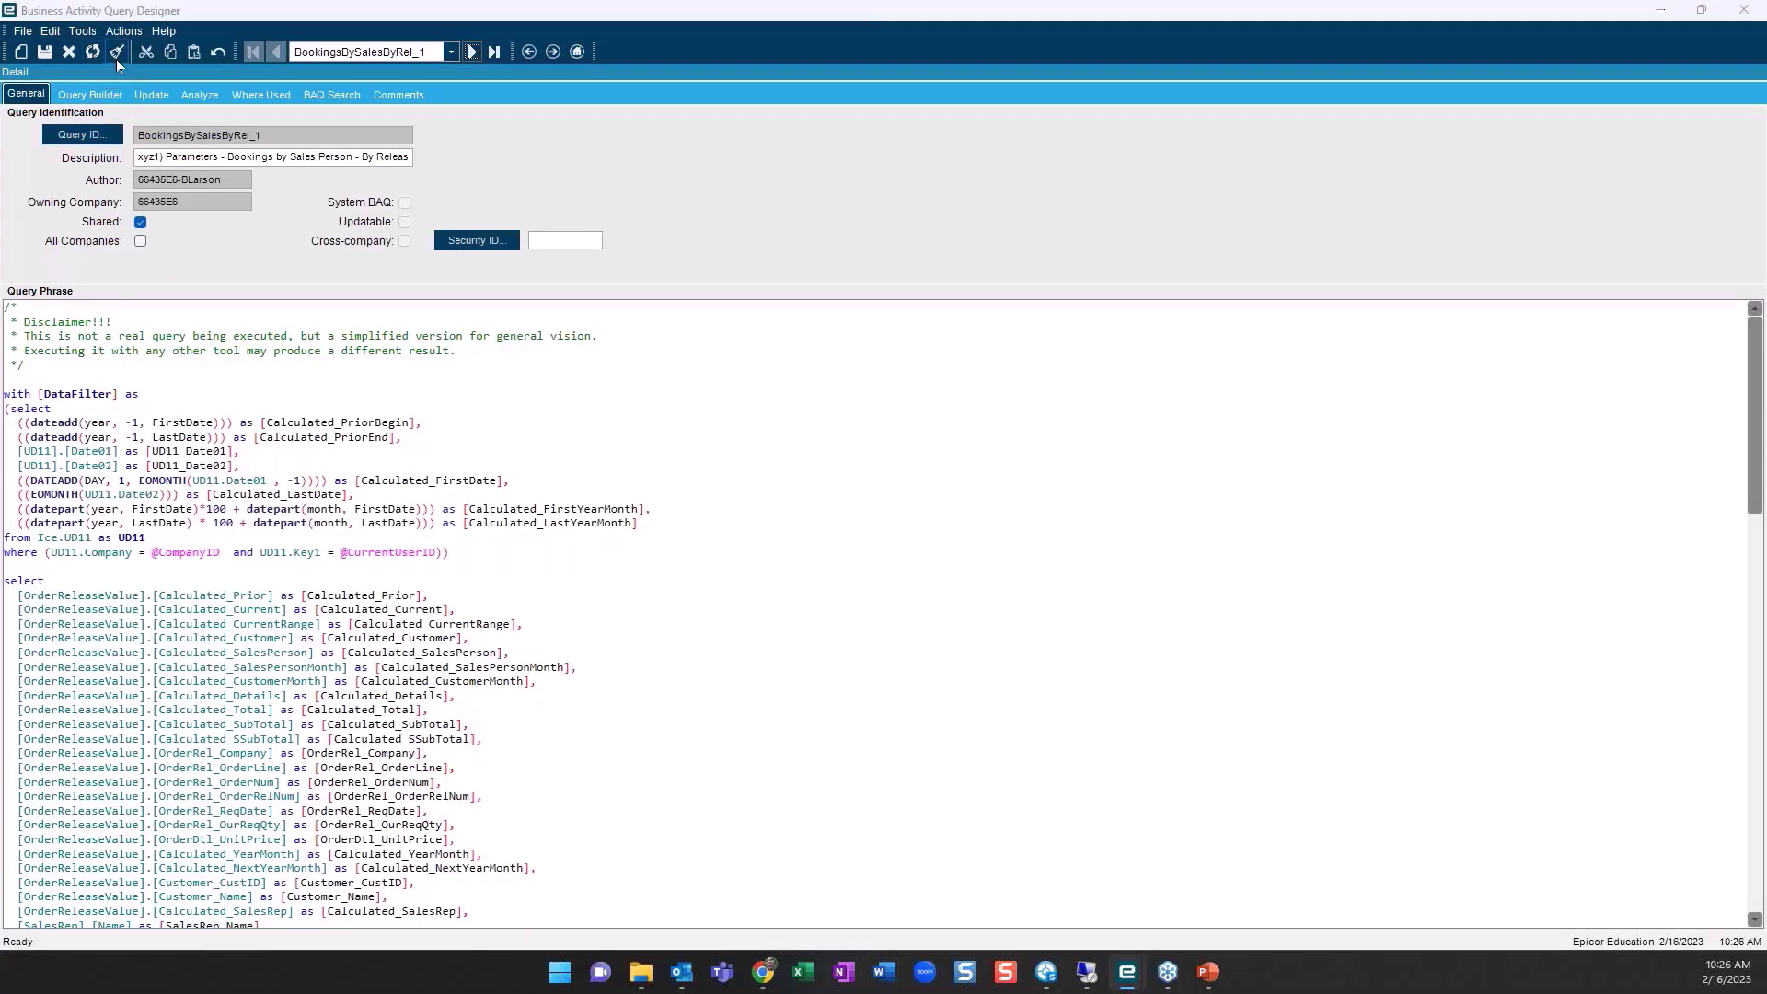
pyautogui.click(115, 57)
pyautogui.press('Return')
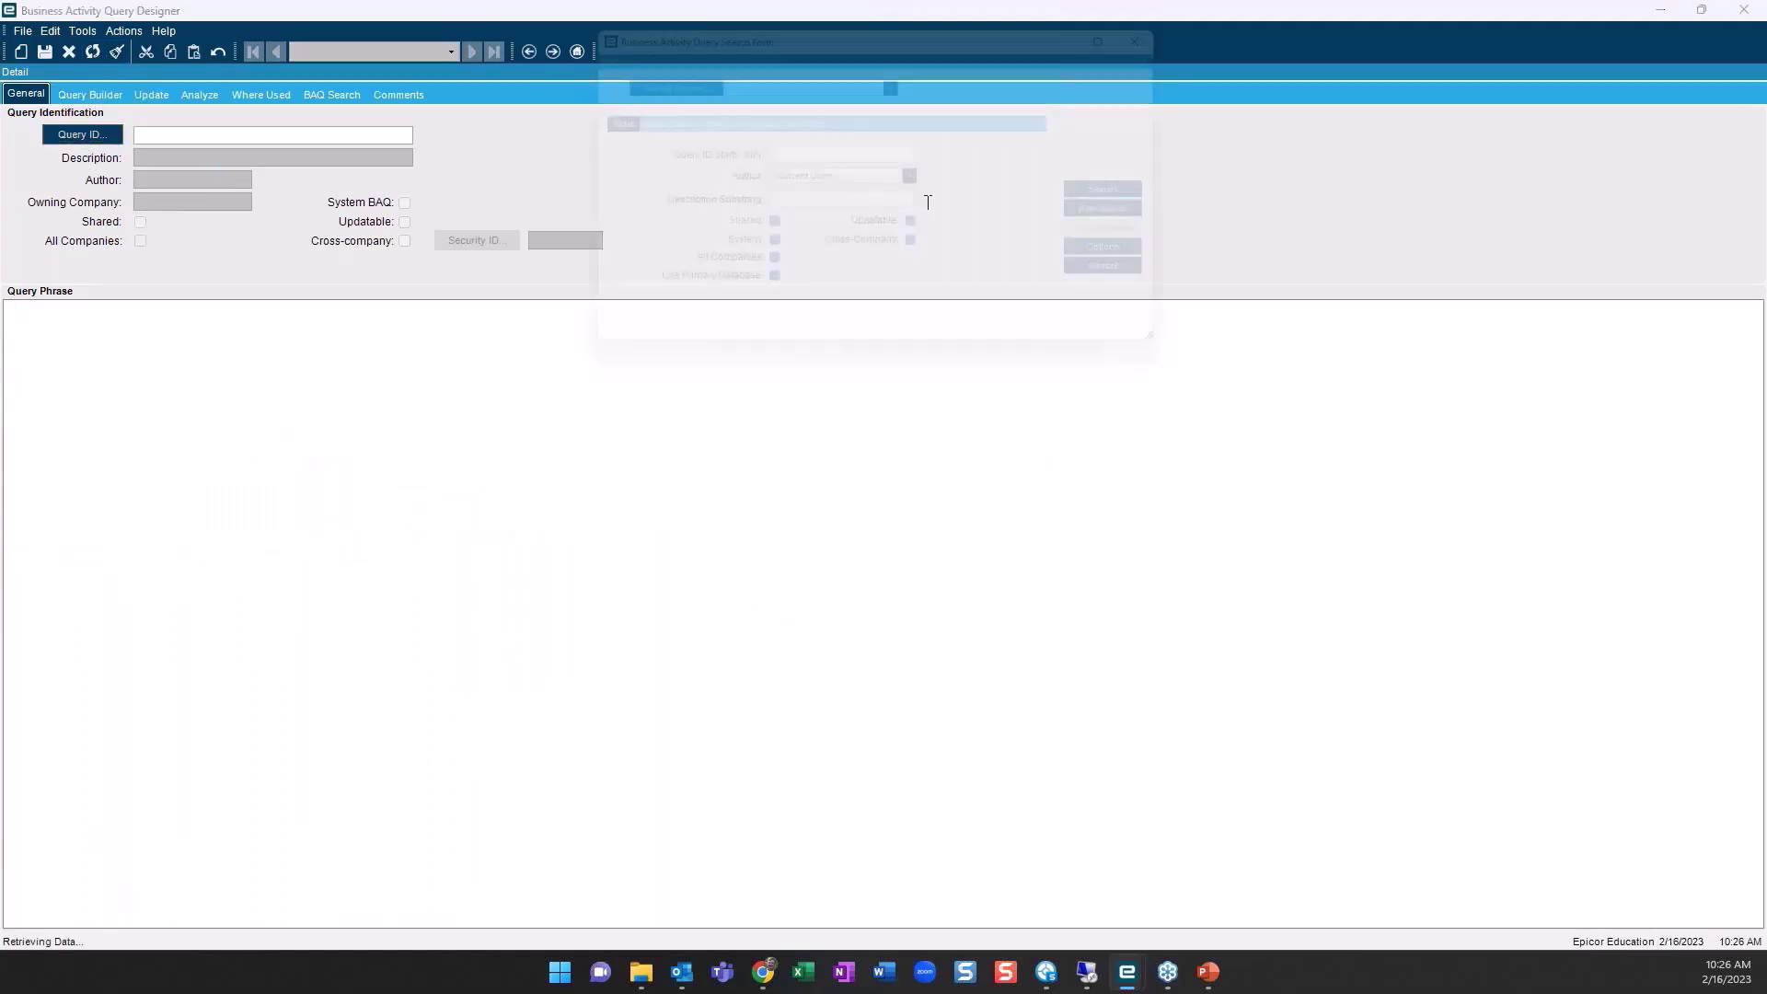
pyautogui.click(1128, 195)
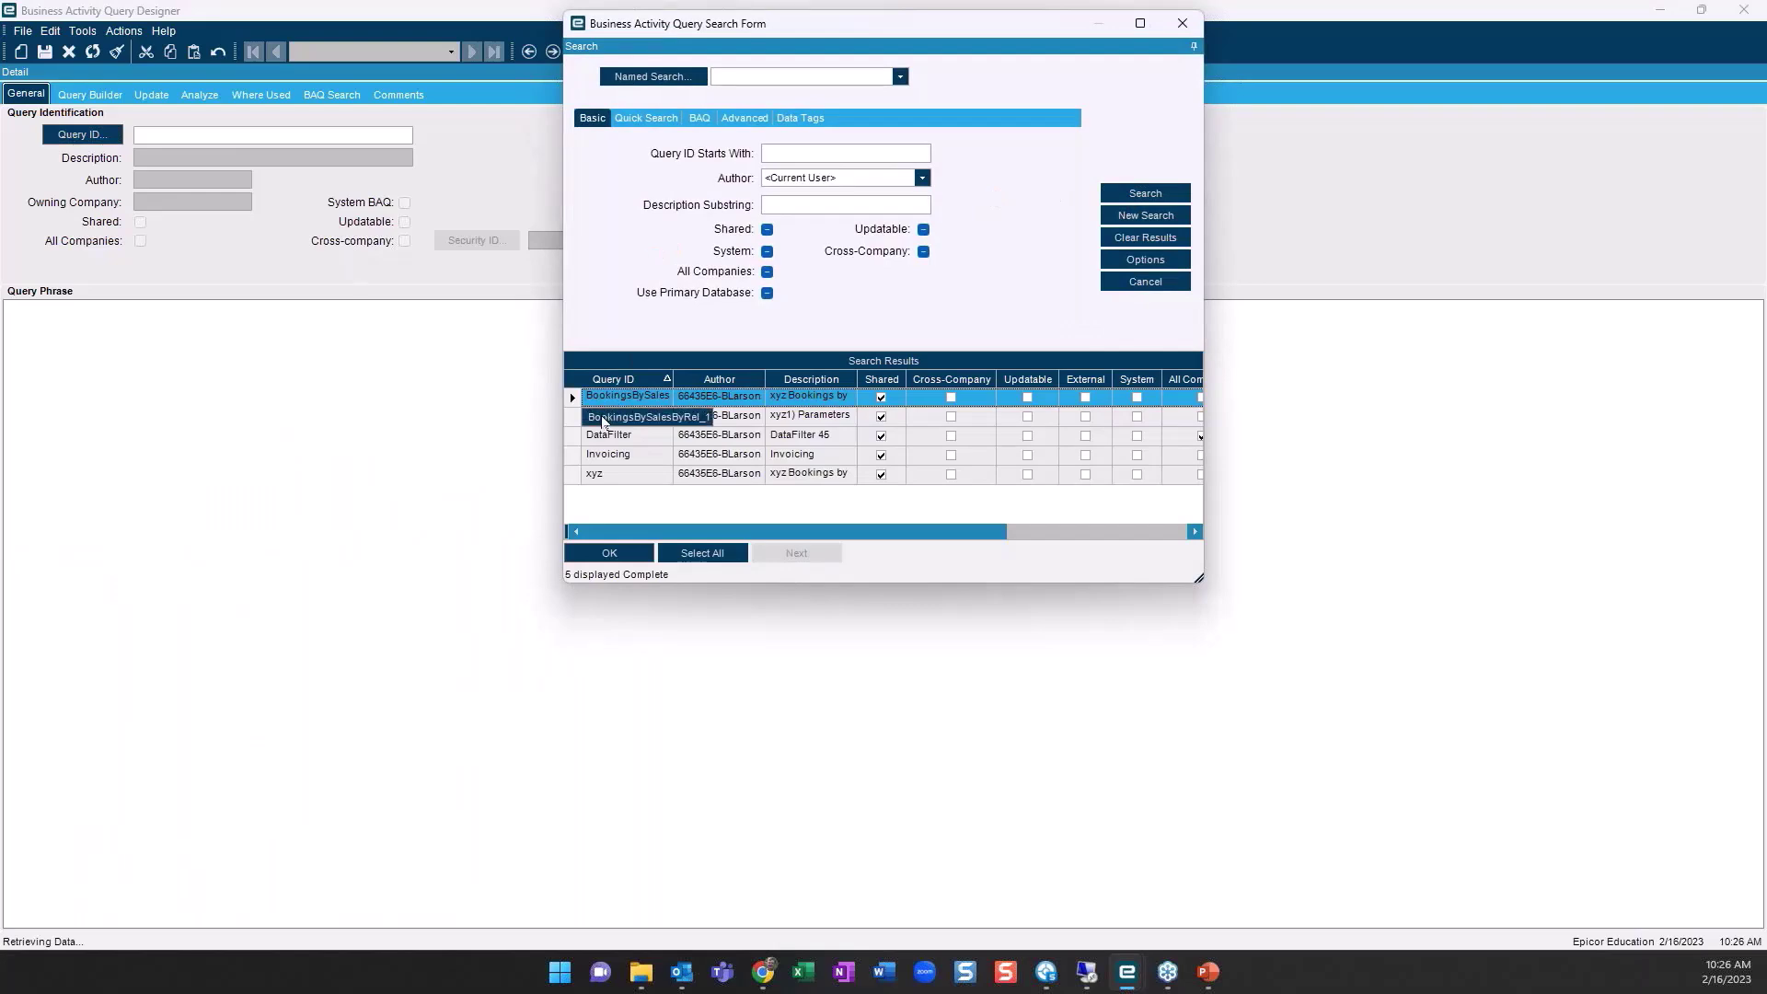
pyautogui.doubleClick(600, 396)
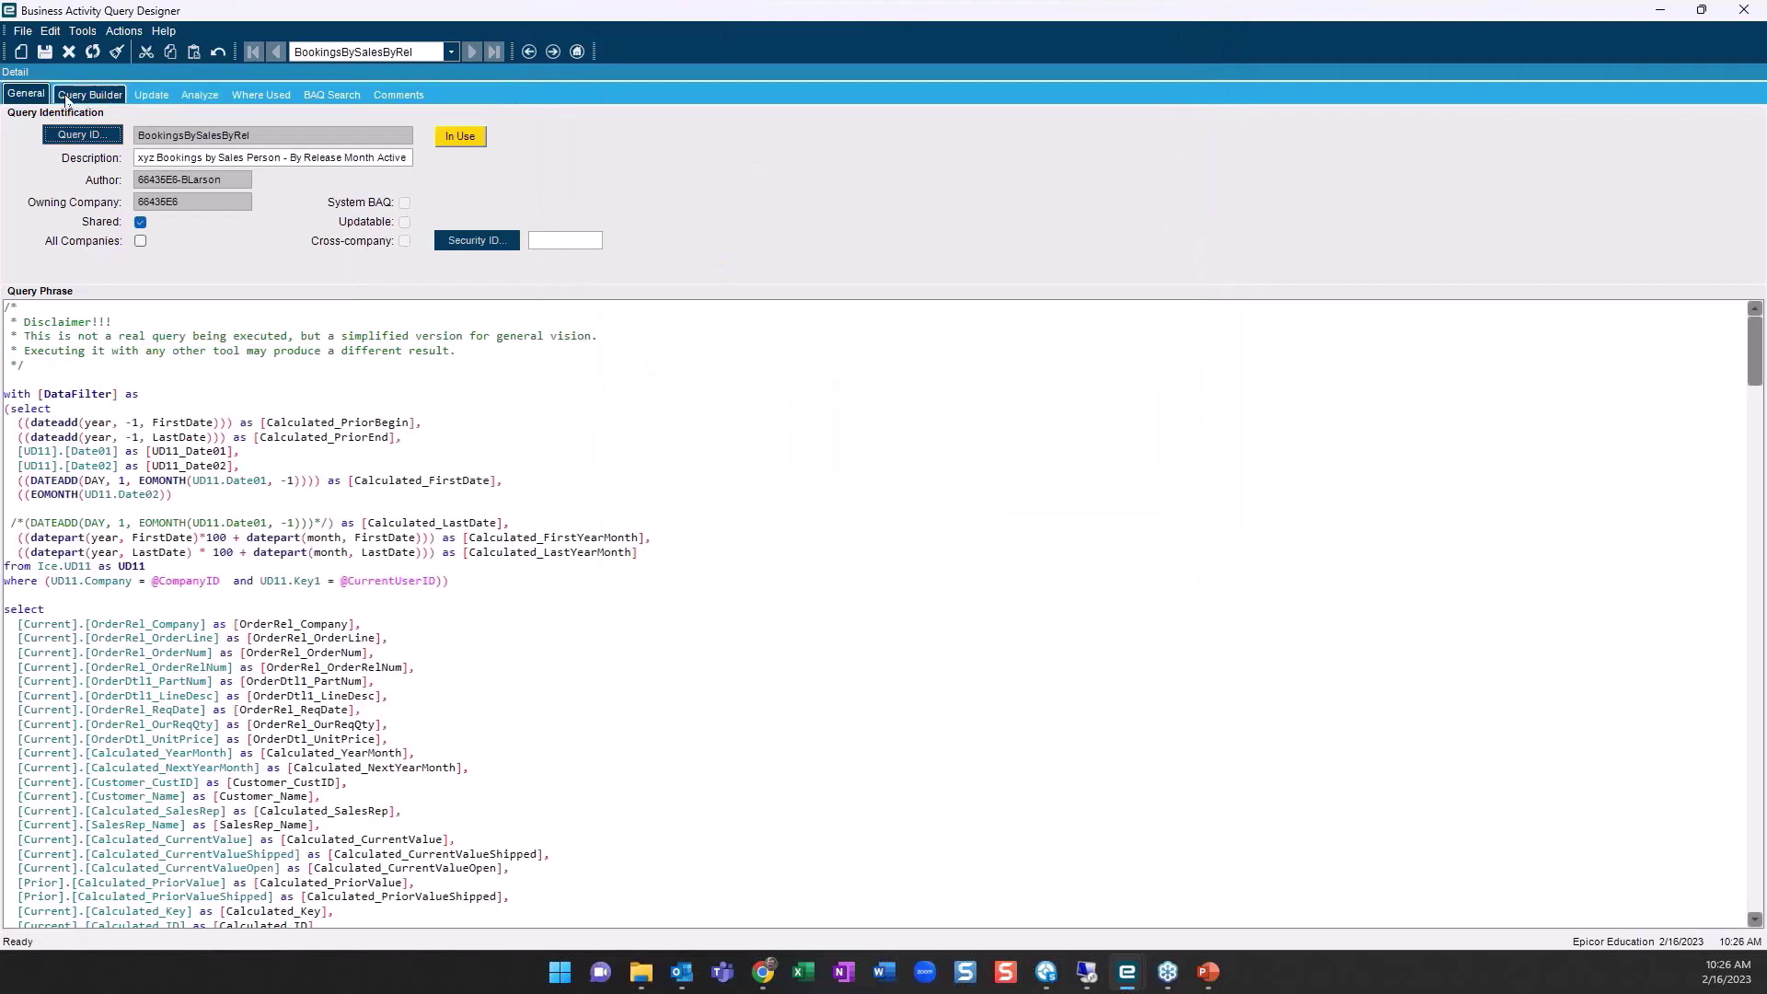
# Show the display columns of the SummedDetails and Current subqueries in the query builder
pyautogui.click(72, 94)
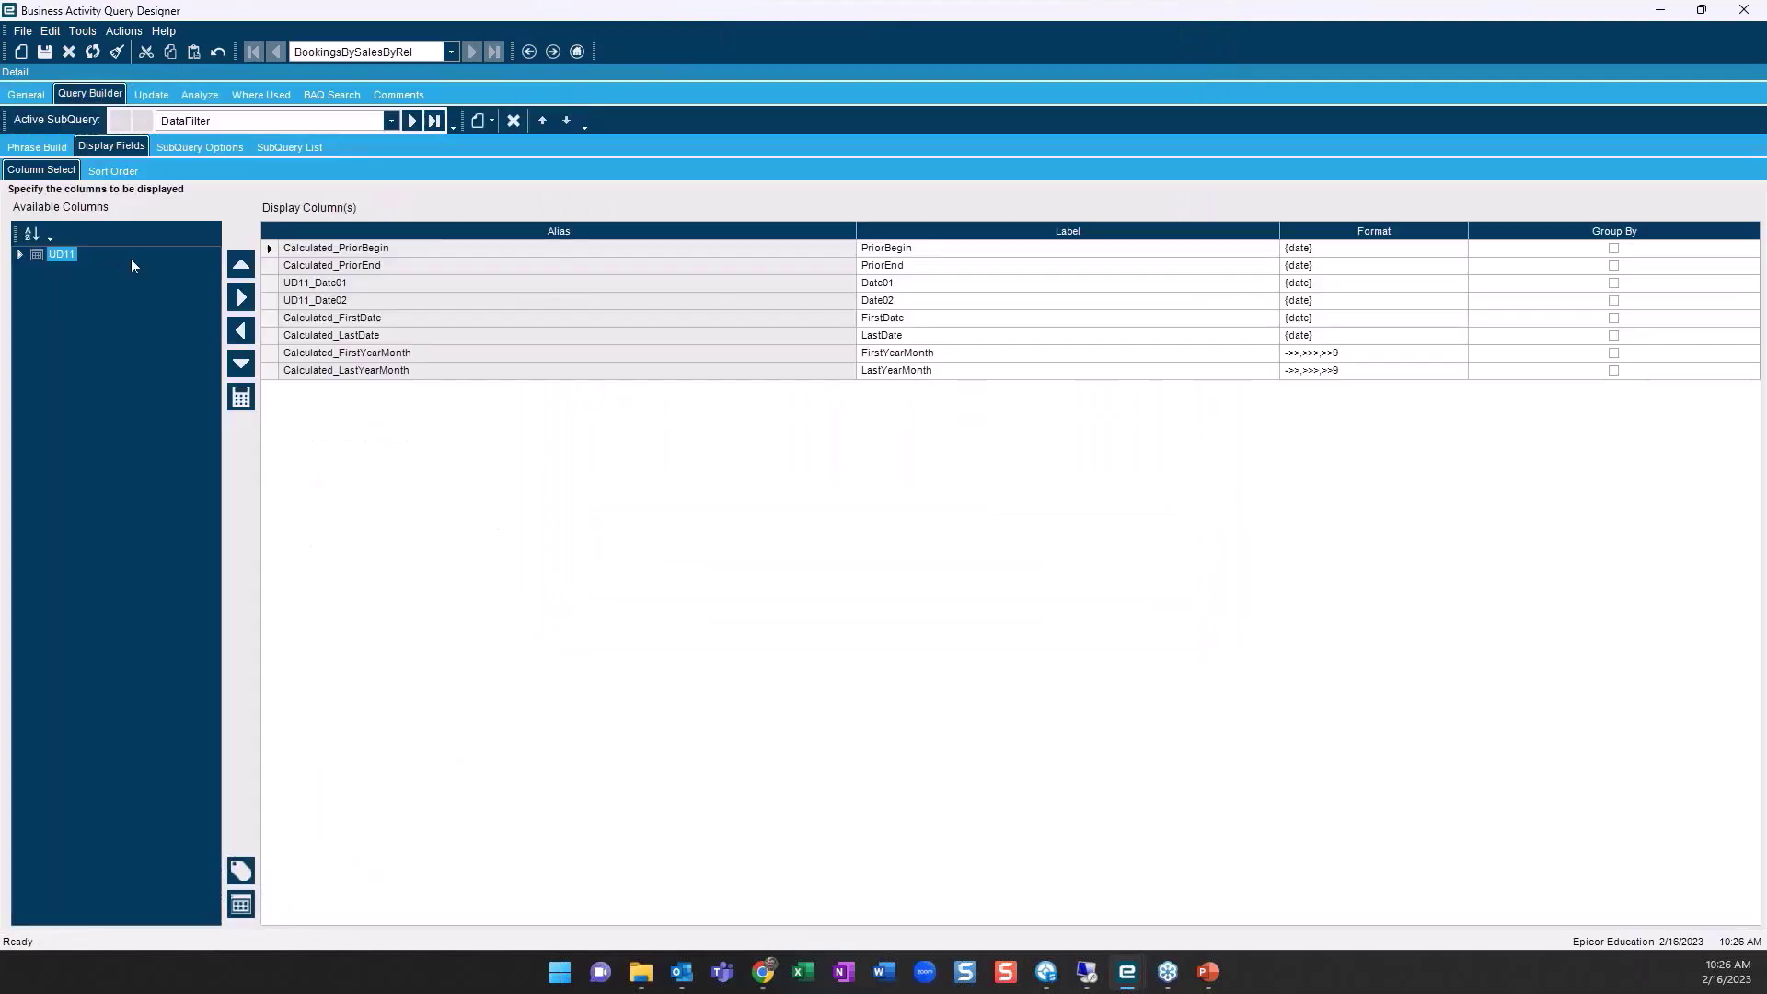
pyautogui.click(391, 120)
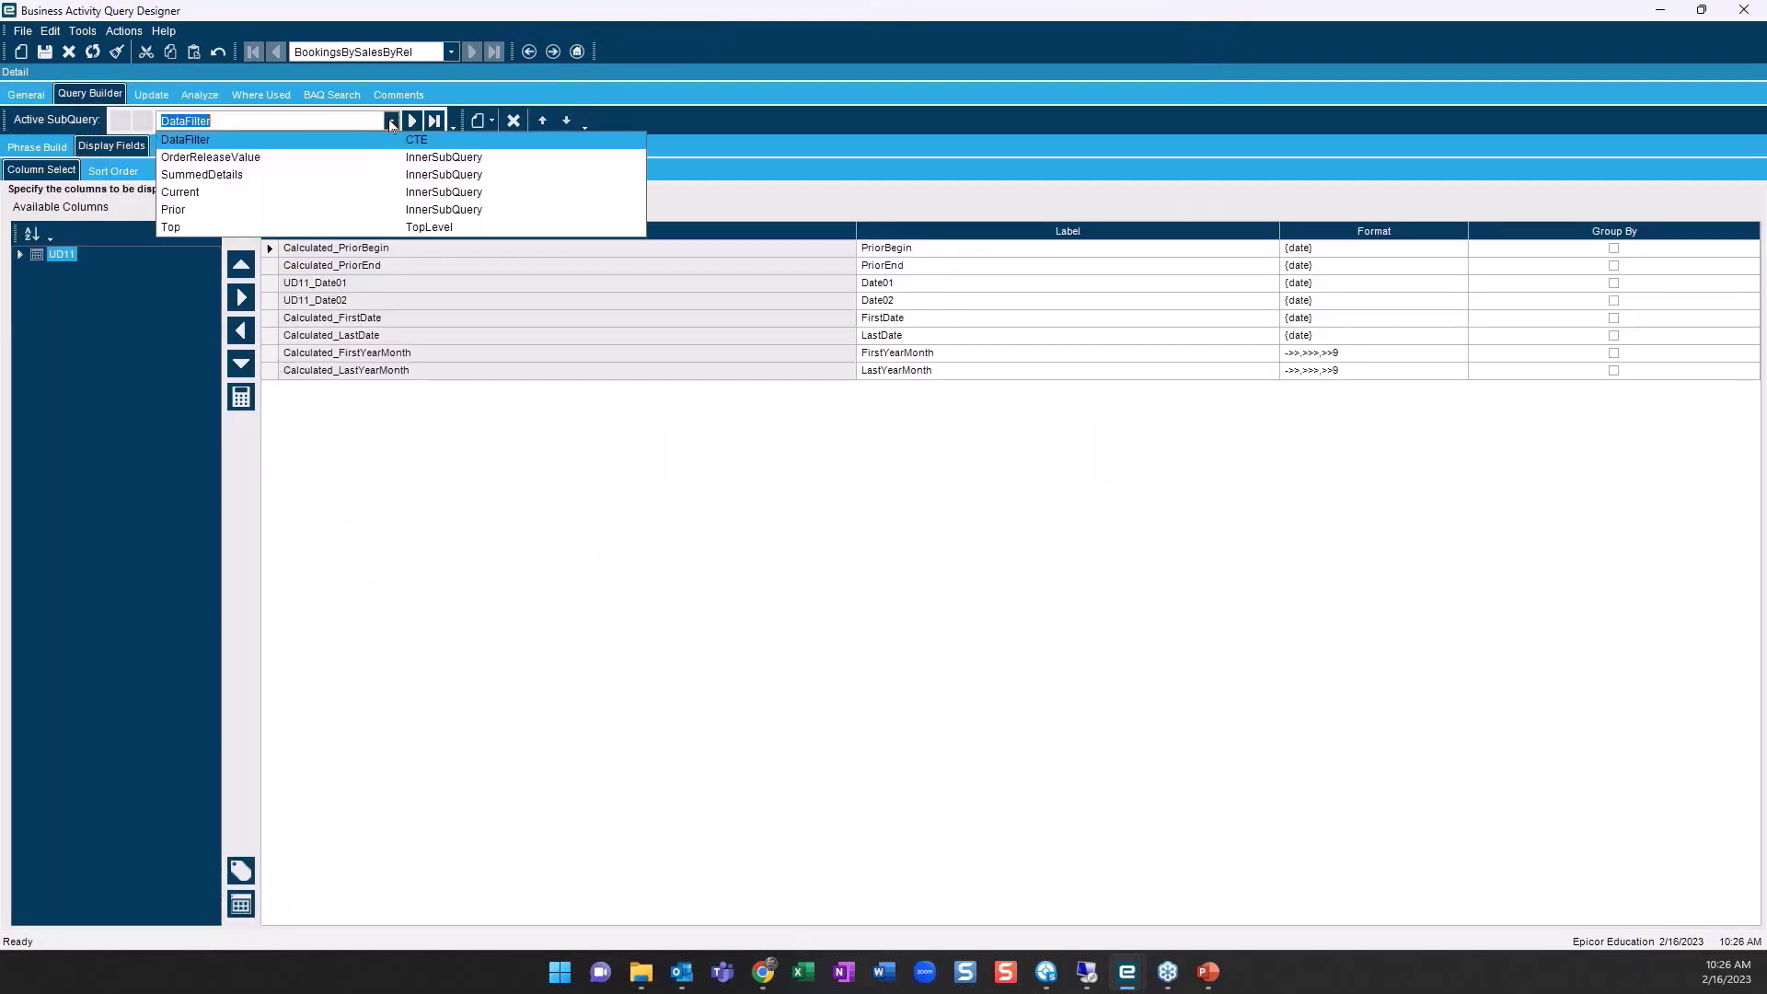
pyautogui.click(190, 179)
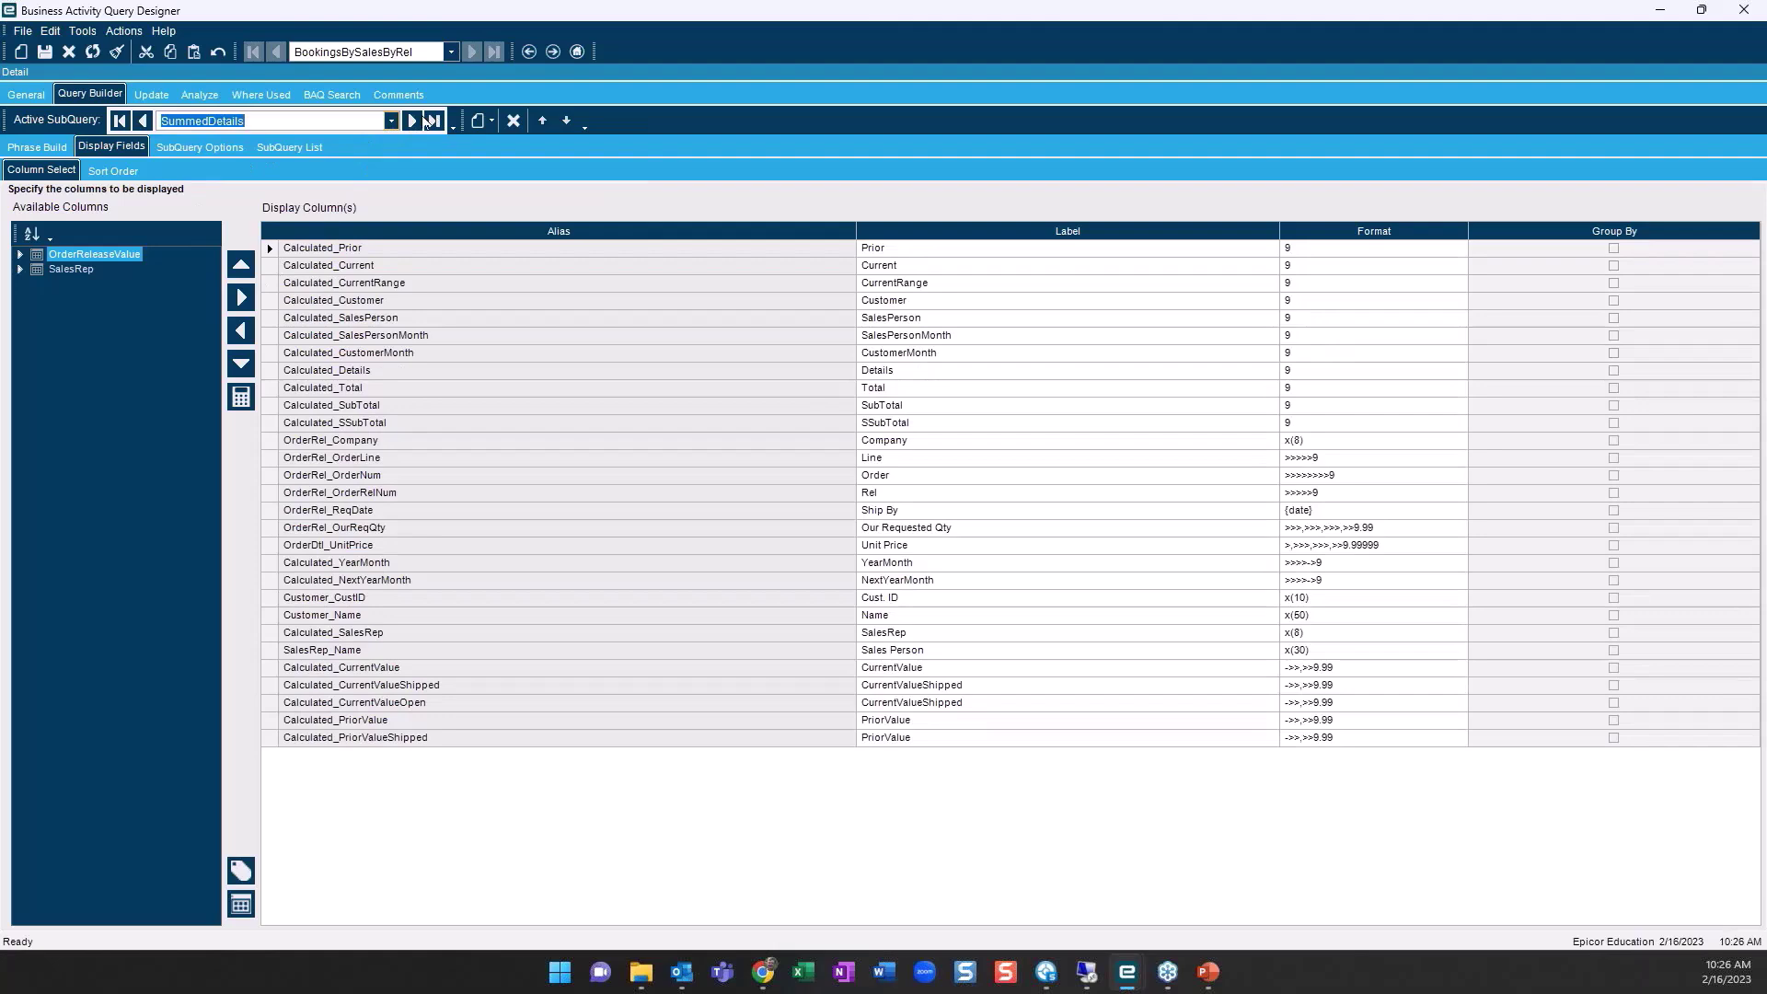
pyautogui.click(412, 122)
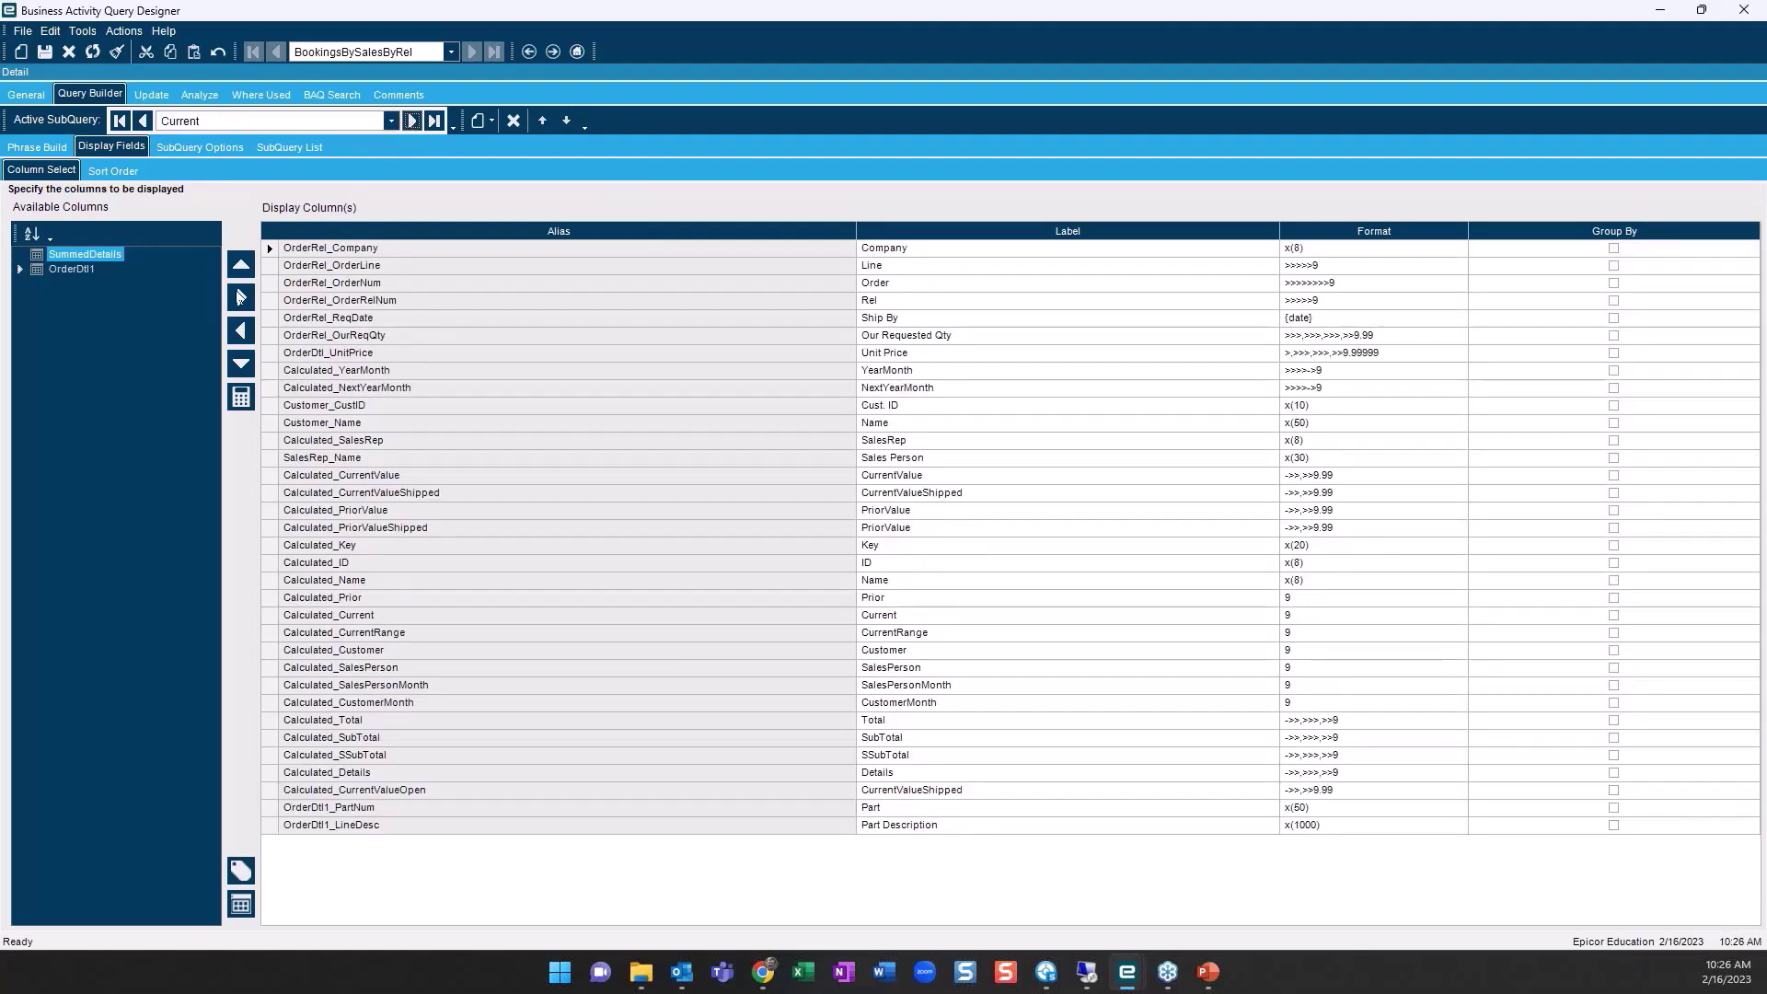
# Open the Current subquery's calculated fields, view ID and Name, and enlarge the SQL editor window
pyautogui.click(240, 397)
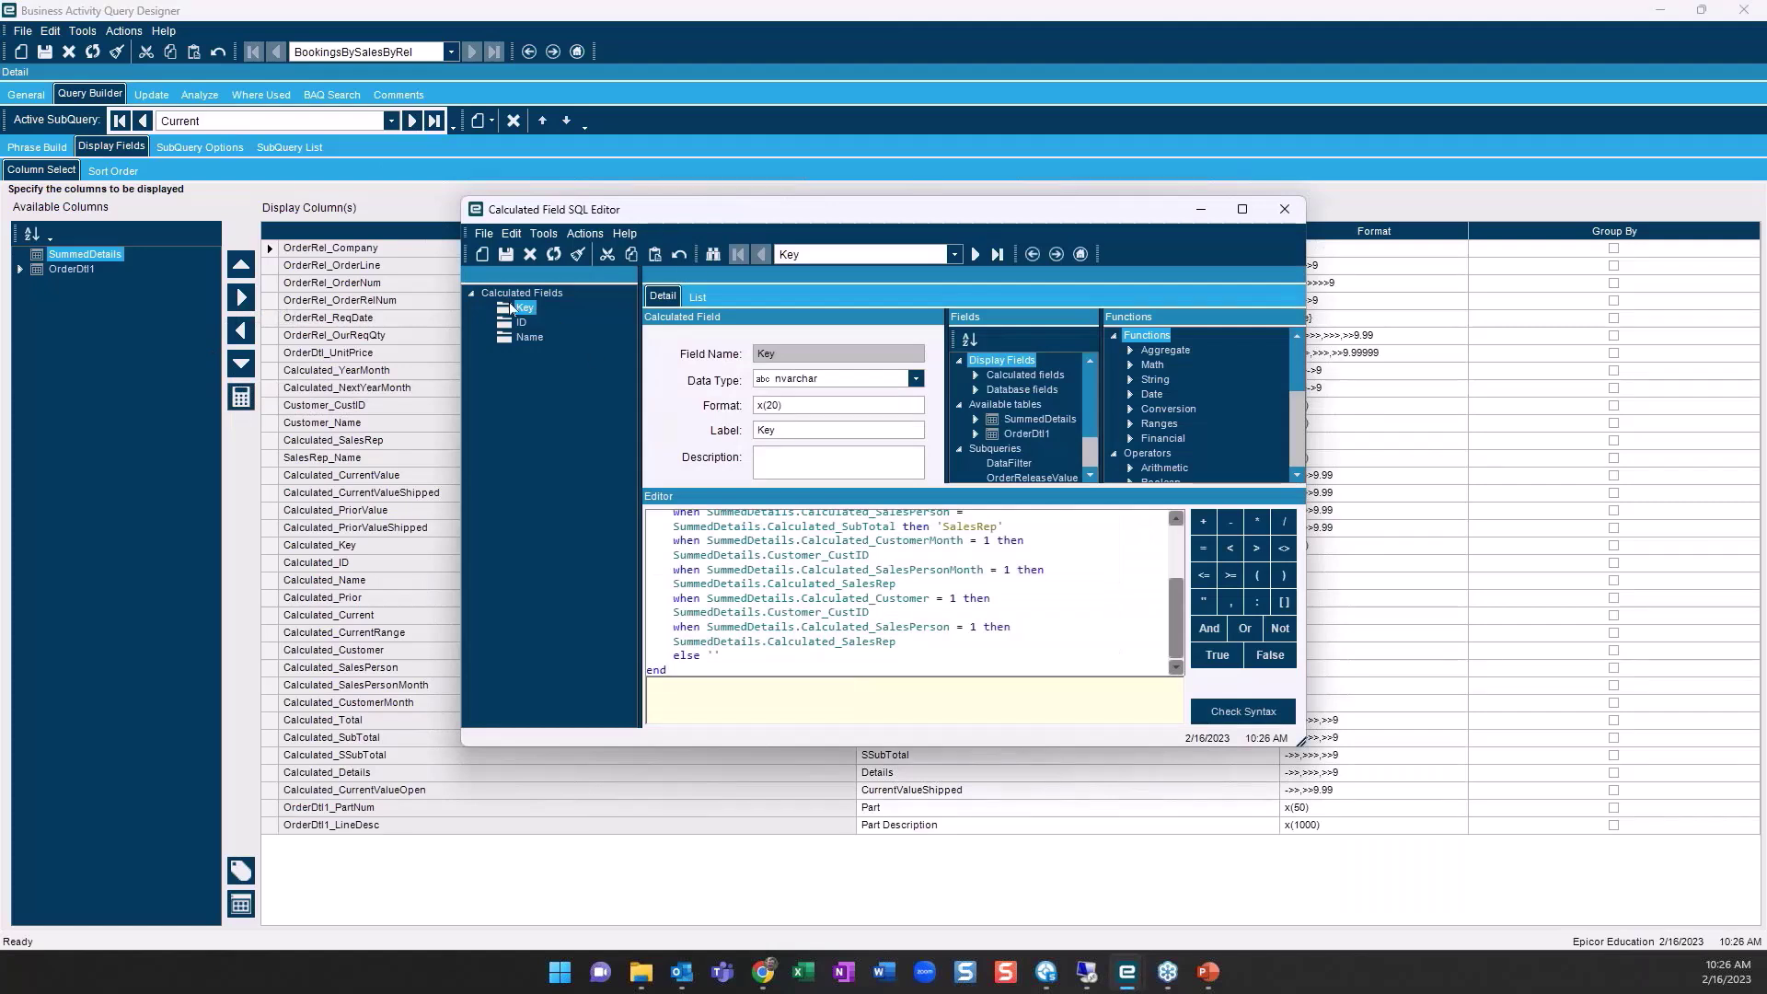
pyautogui.click(506, 323)
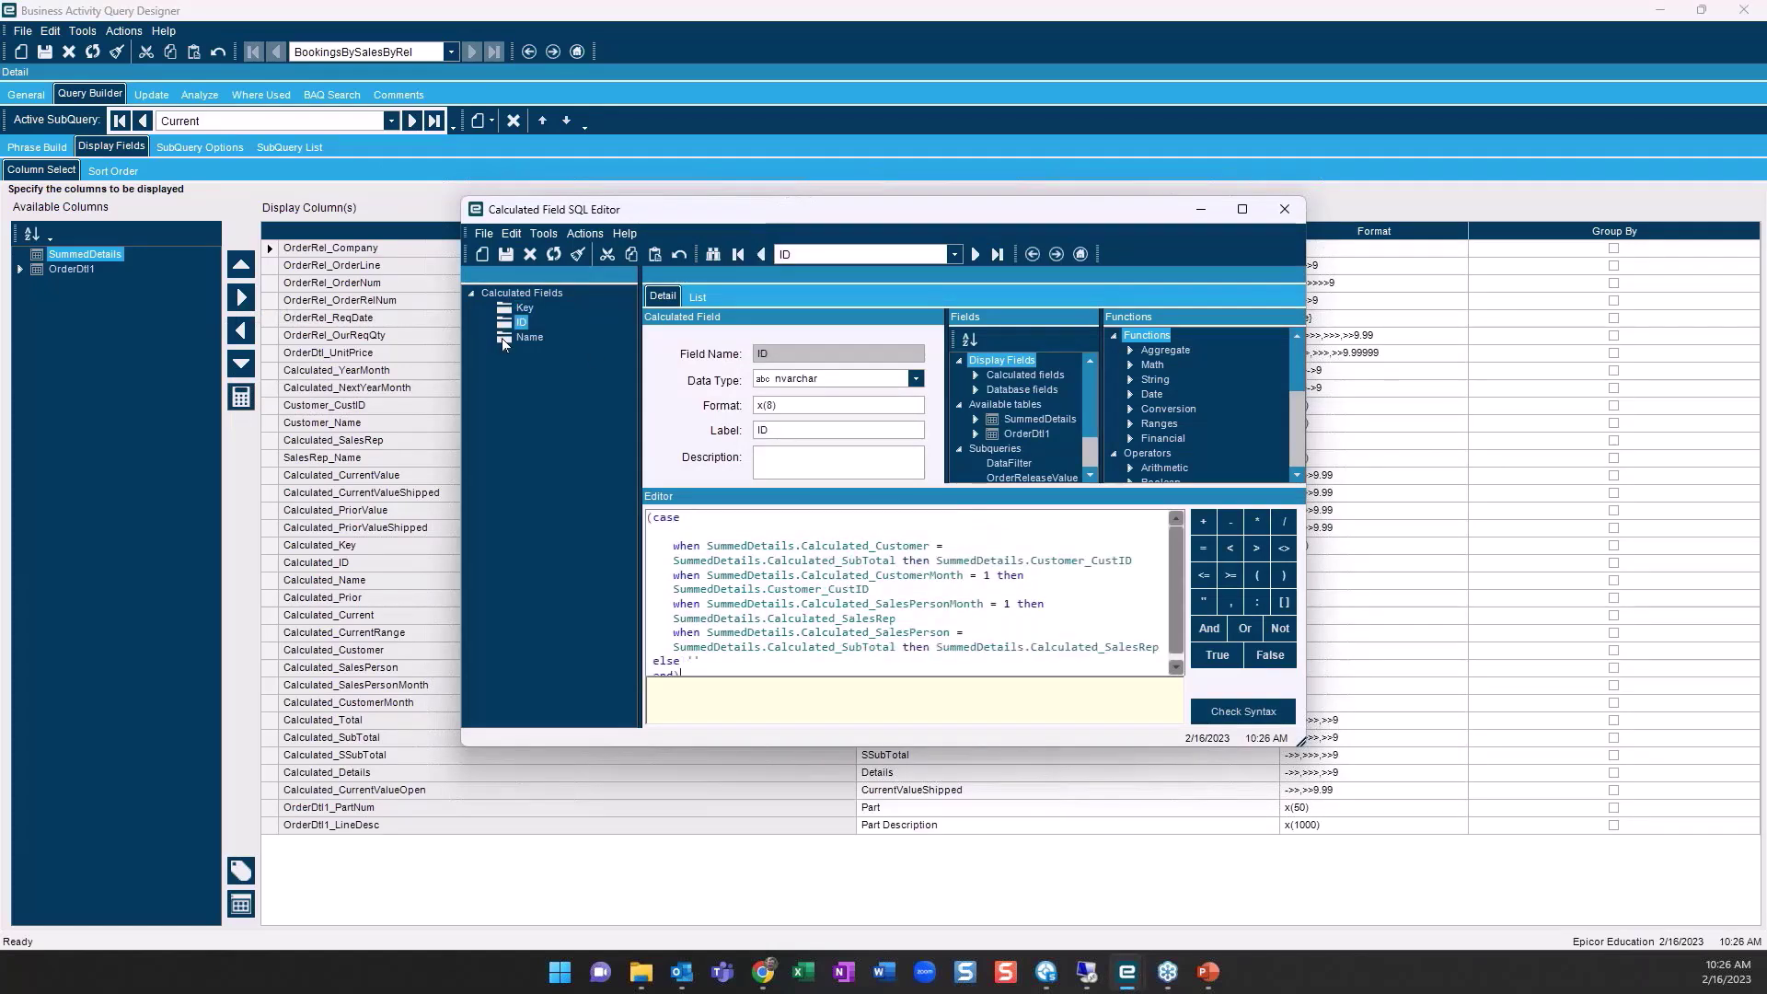
pyautogui.click(505, 336)
pyautogui.moveTo(635, 214); pyautogui.dragTo(302, 76)
pyautogui.moveTo(965, 605); pyautogui.dragTo(1374, 828)
# Examine the Key field's case expression, highlighting its Customer and SalesRep total conditions, and view the ID field's expression
pyautogui.click(191, 169)
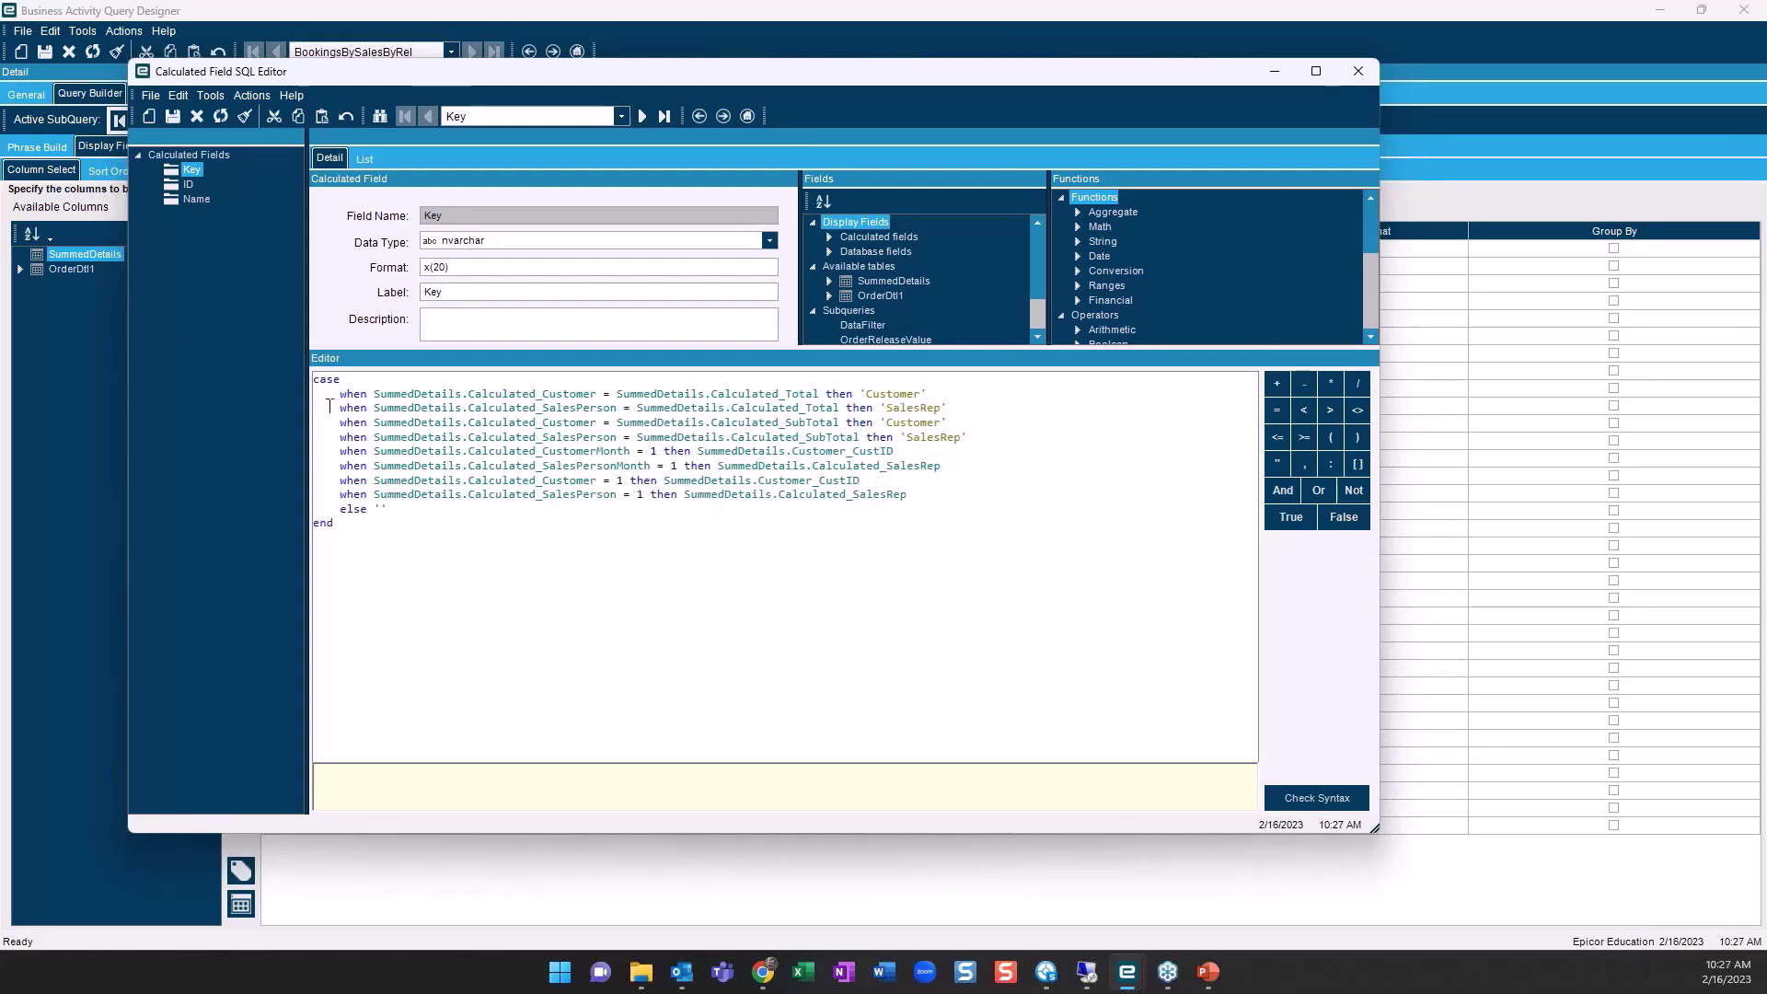
pyautogui.moveTo(314, 406); pyautogui.dragTo(314, 432)
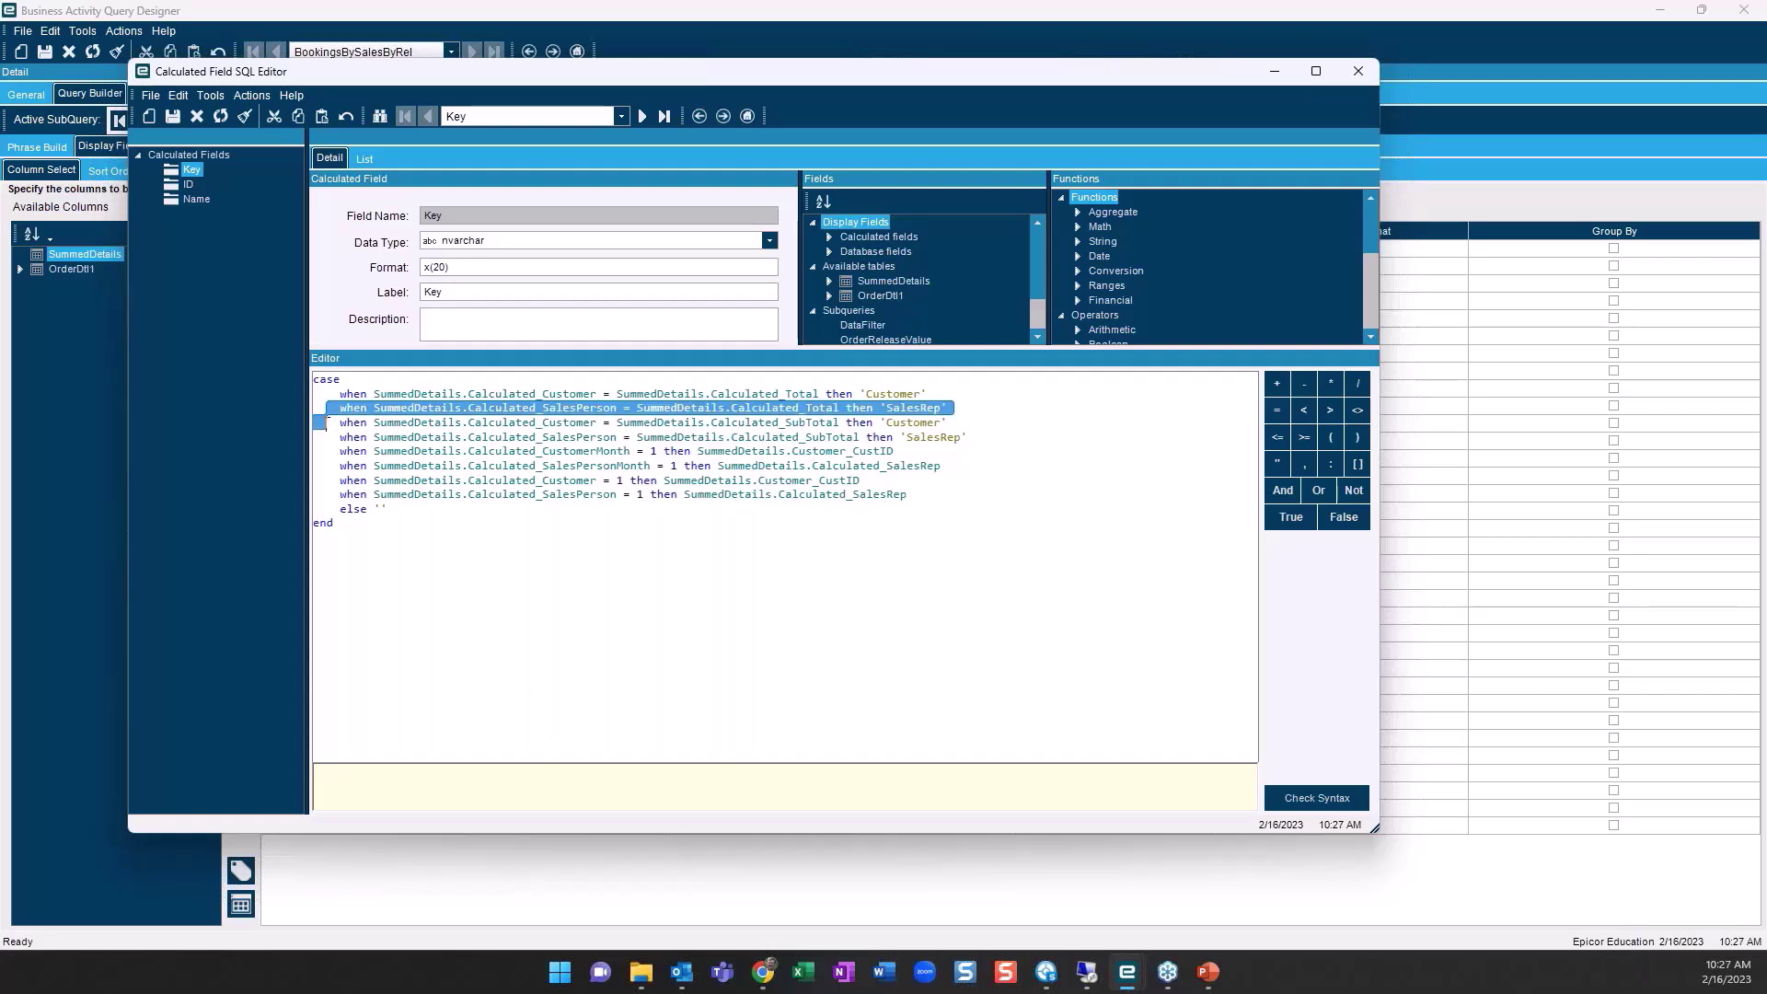
pyautogui.click(319, 407)
pyautogui.click(312, 396)
pyautogui.click(317, 397)
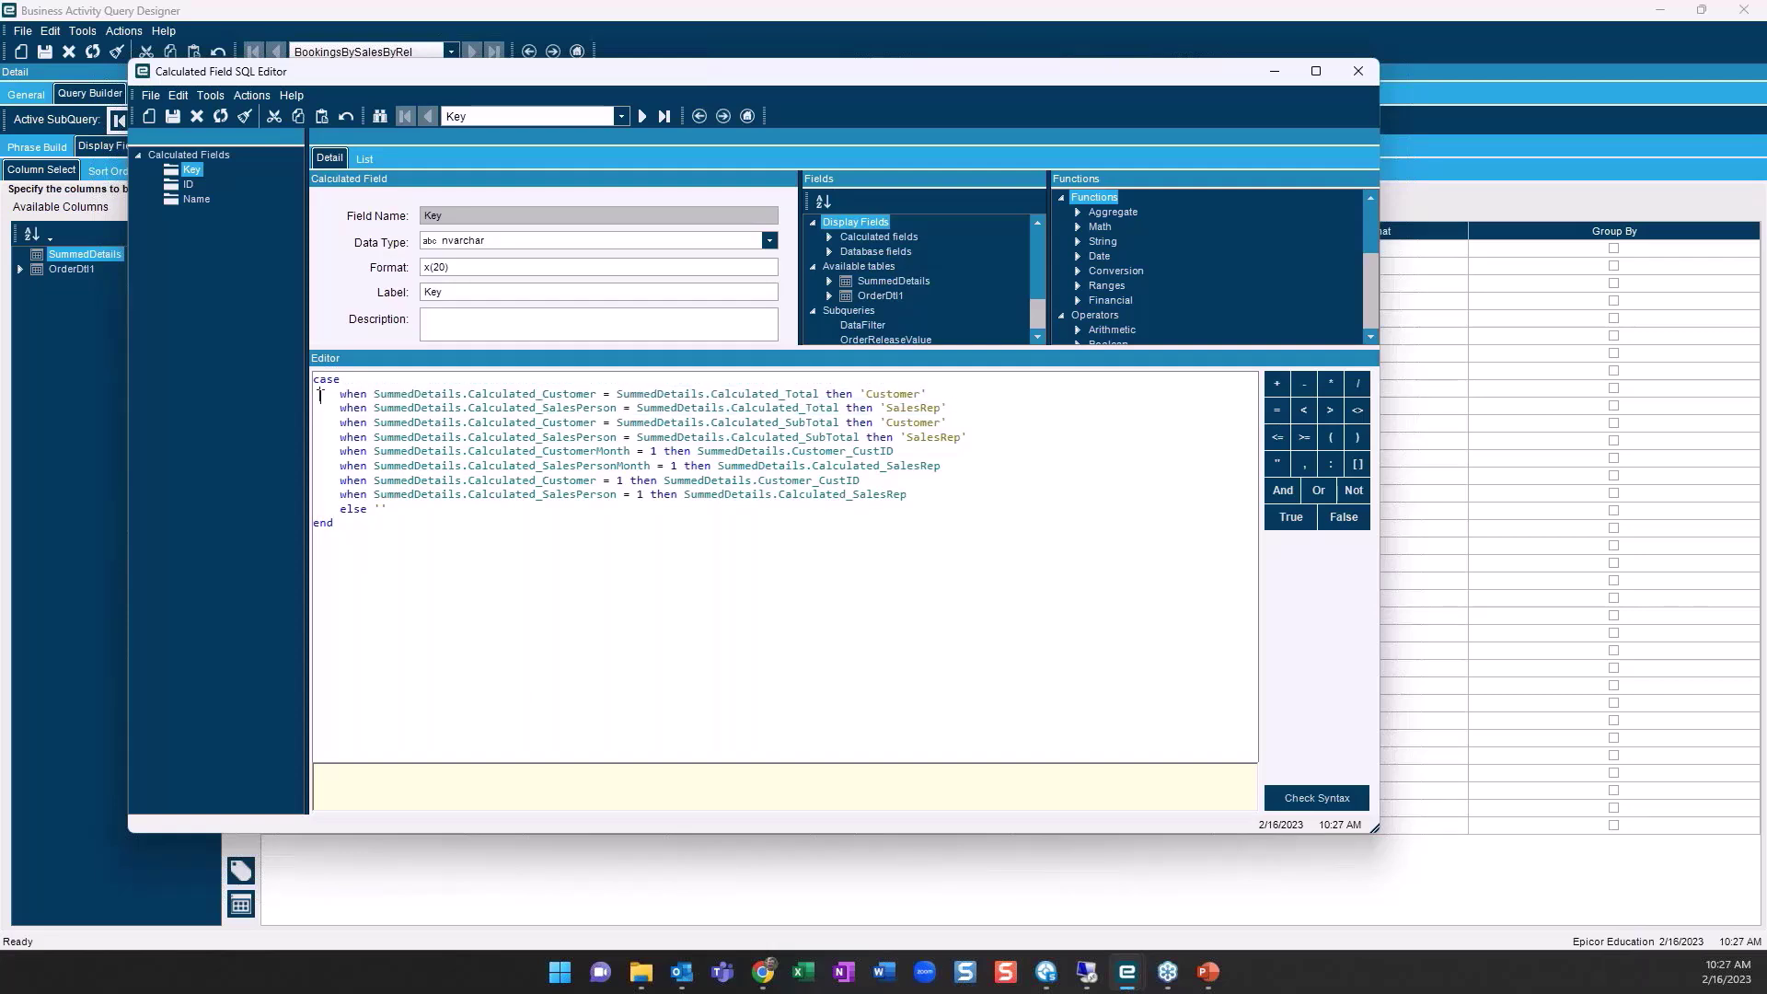
pyautogui.moveTo(315, 398); pyautogui.dragTo(313, 422)
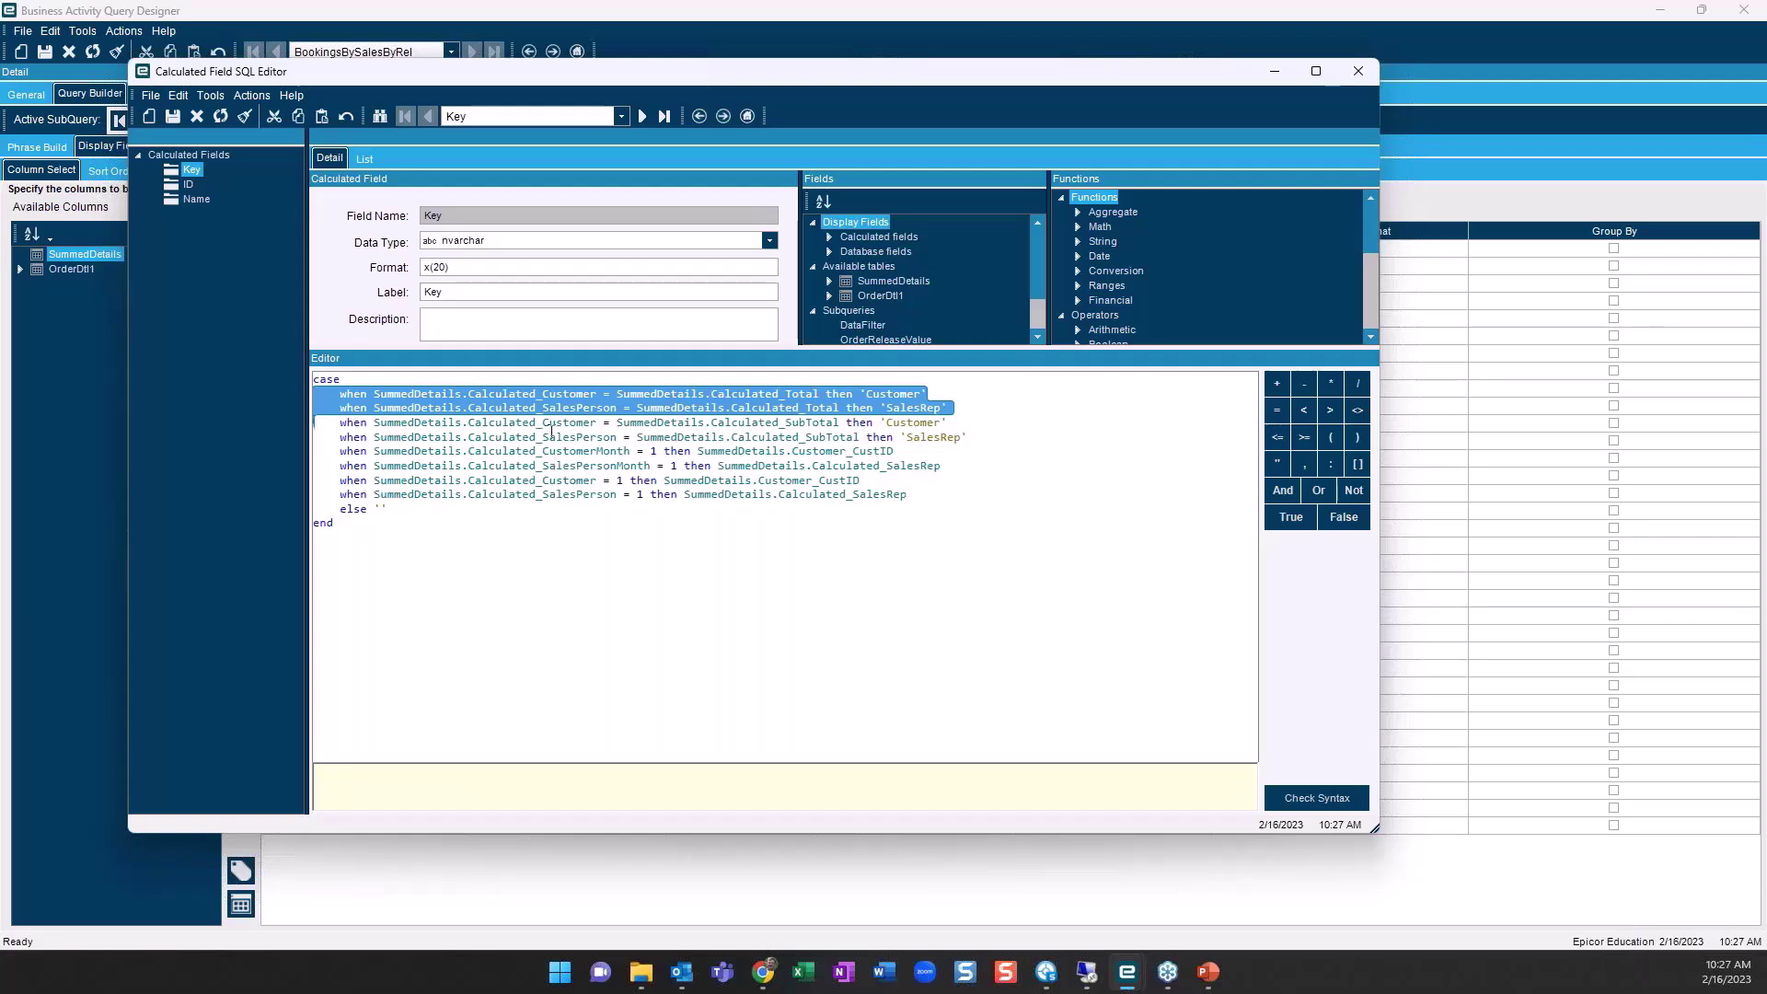
pyautogui.click(184, 184)
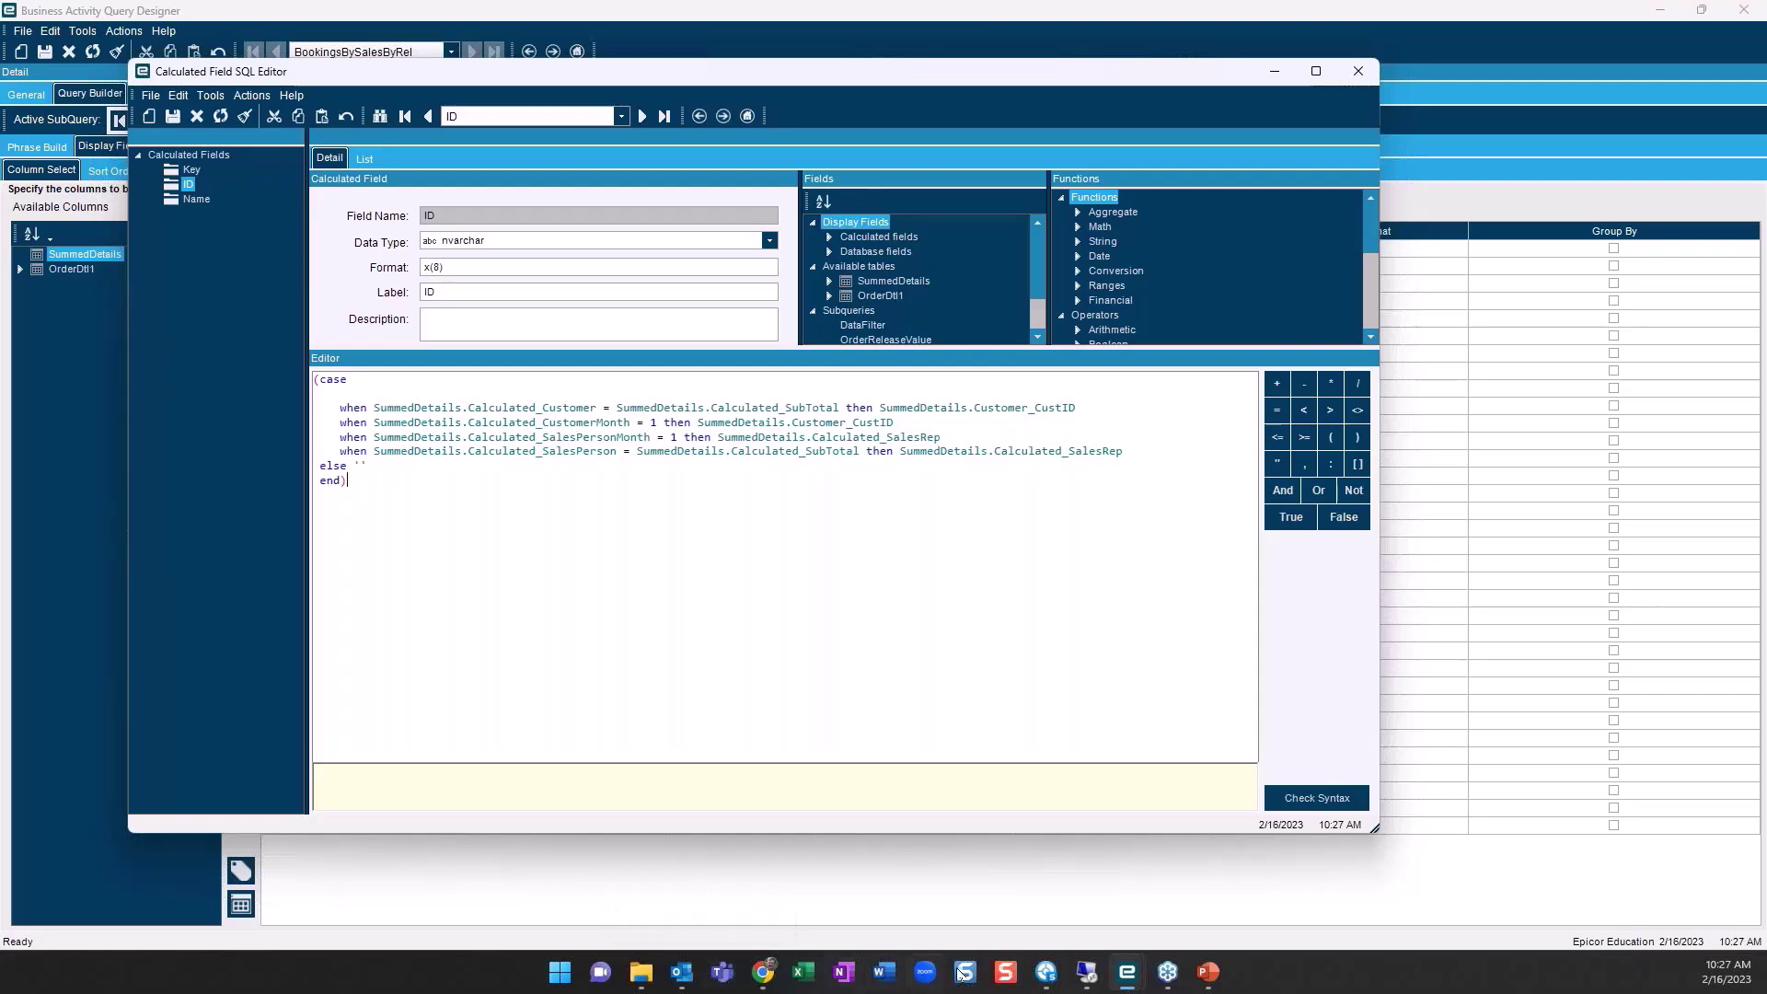
# Close the calculated field editor and bring the running BookingsBySalesByRel dashboard to the front
pyautogui.moveTo(1119, 985)
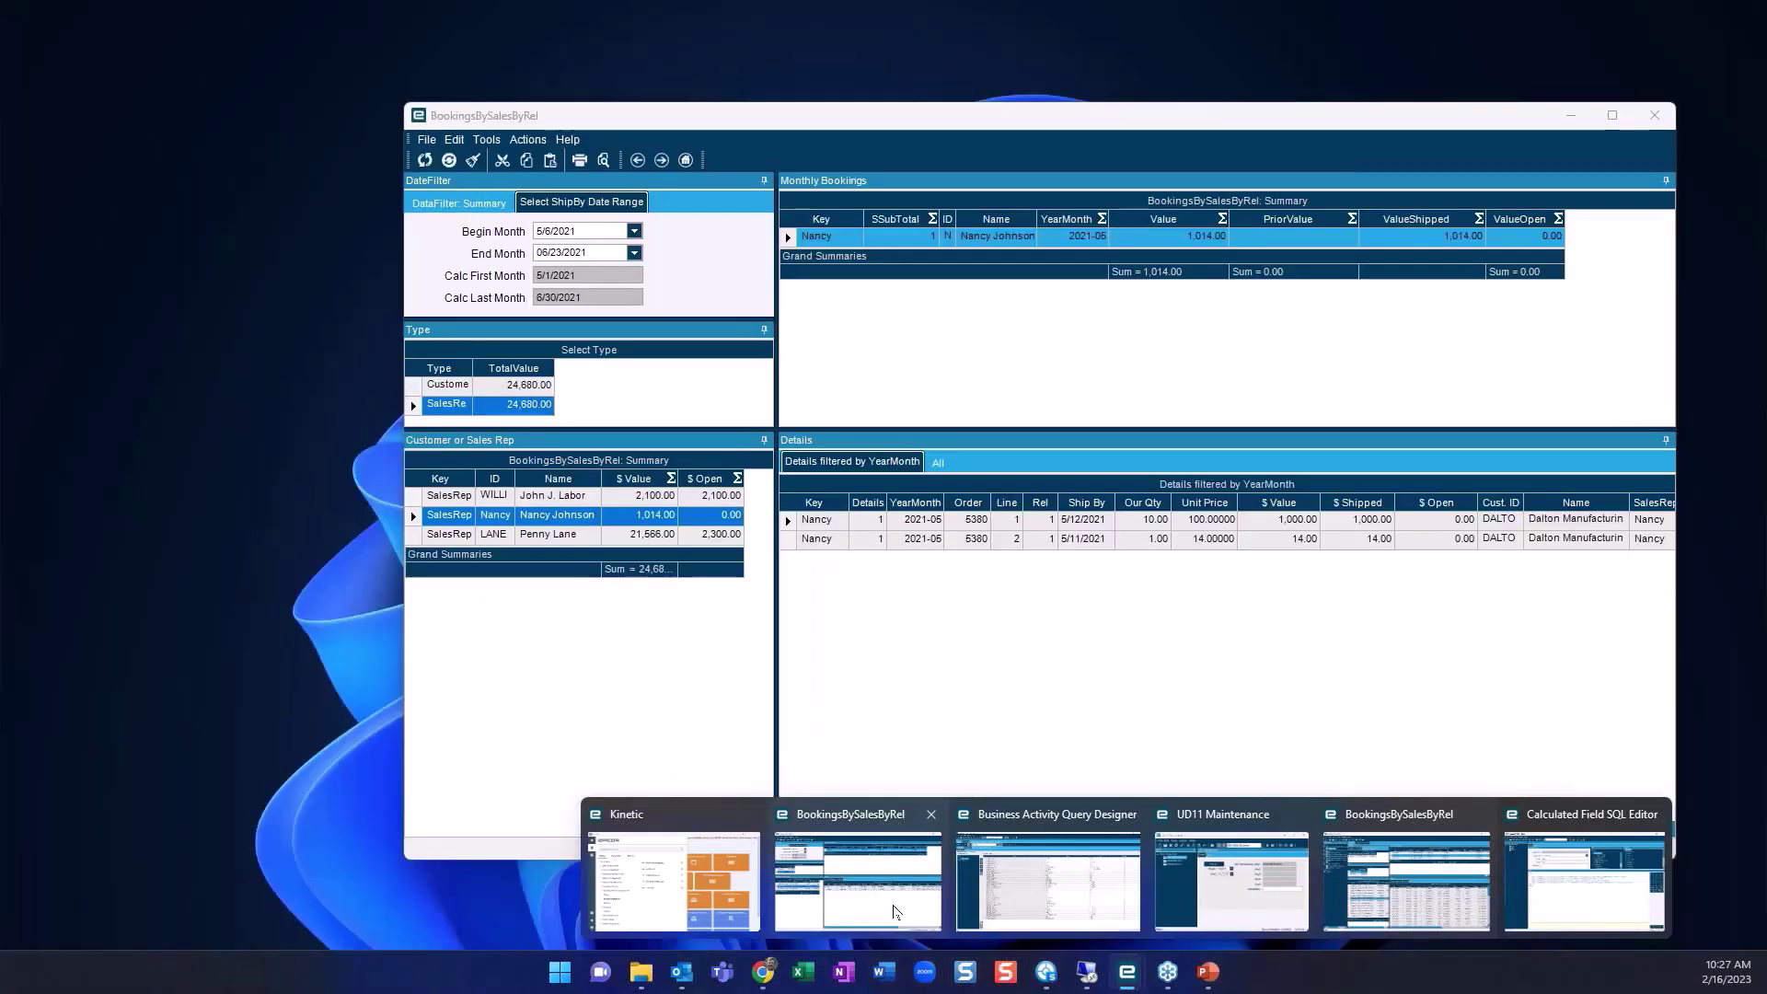
pyautogui.click(919, 896)
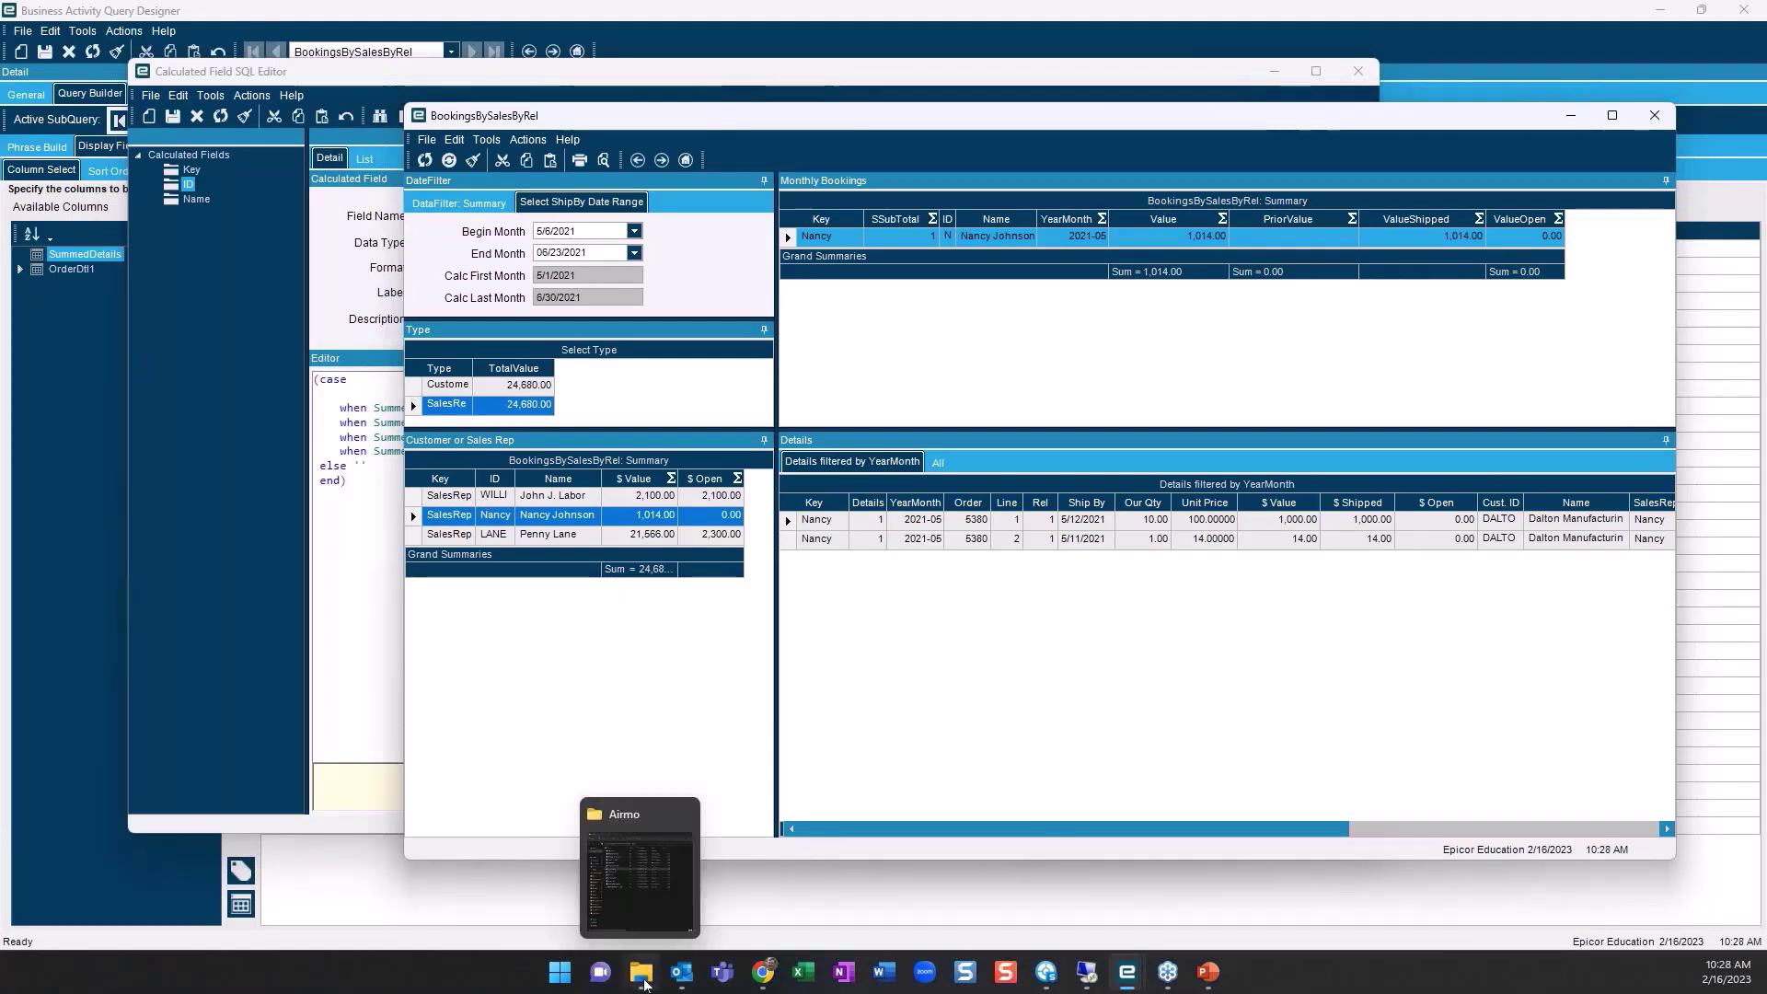
pyautogui.click(1137, 977)
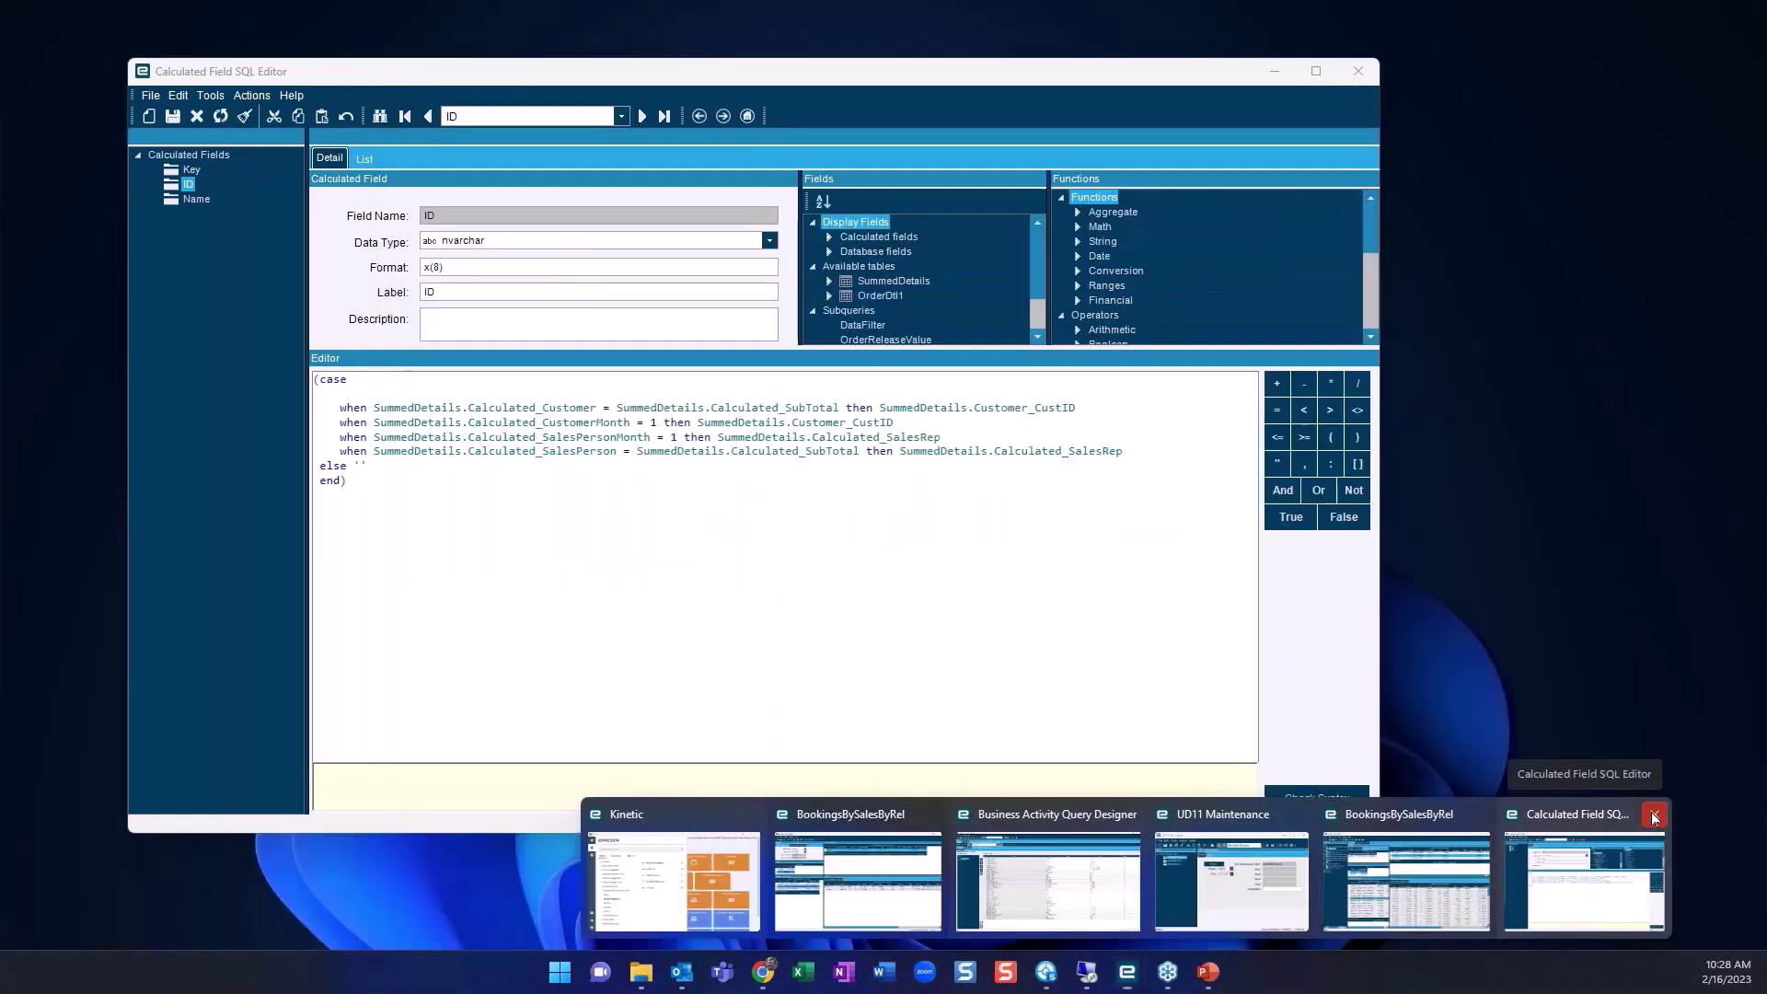
pyautogui.click(1651, 816)
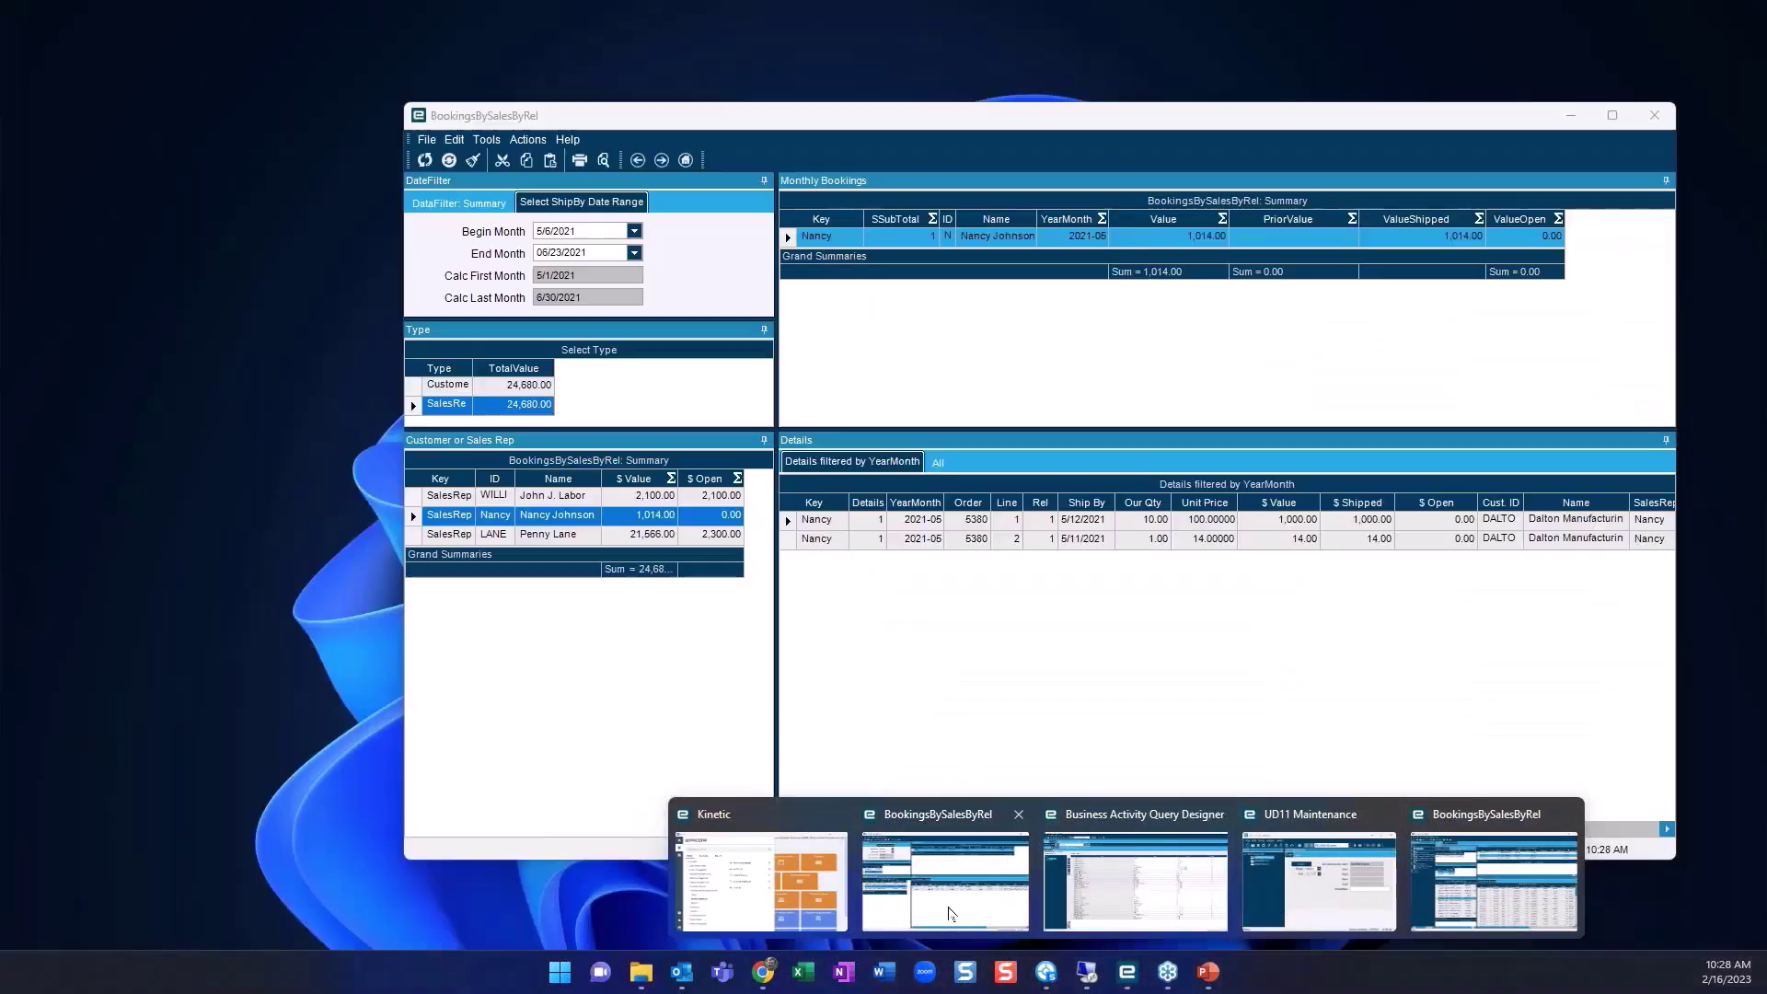
pyautogui.click(951, 913)
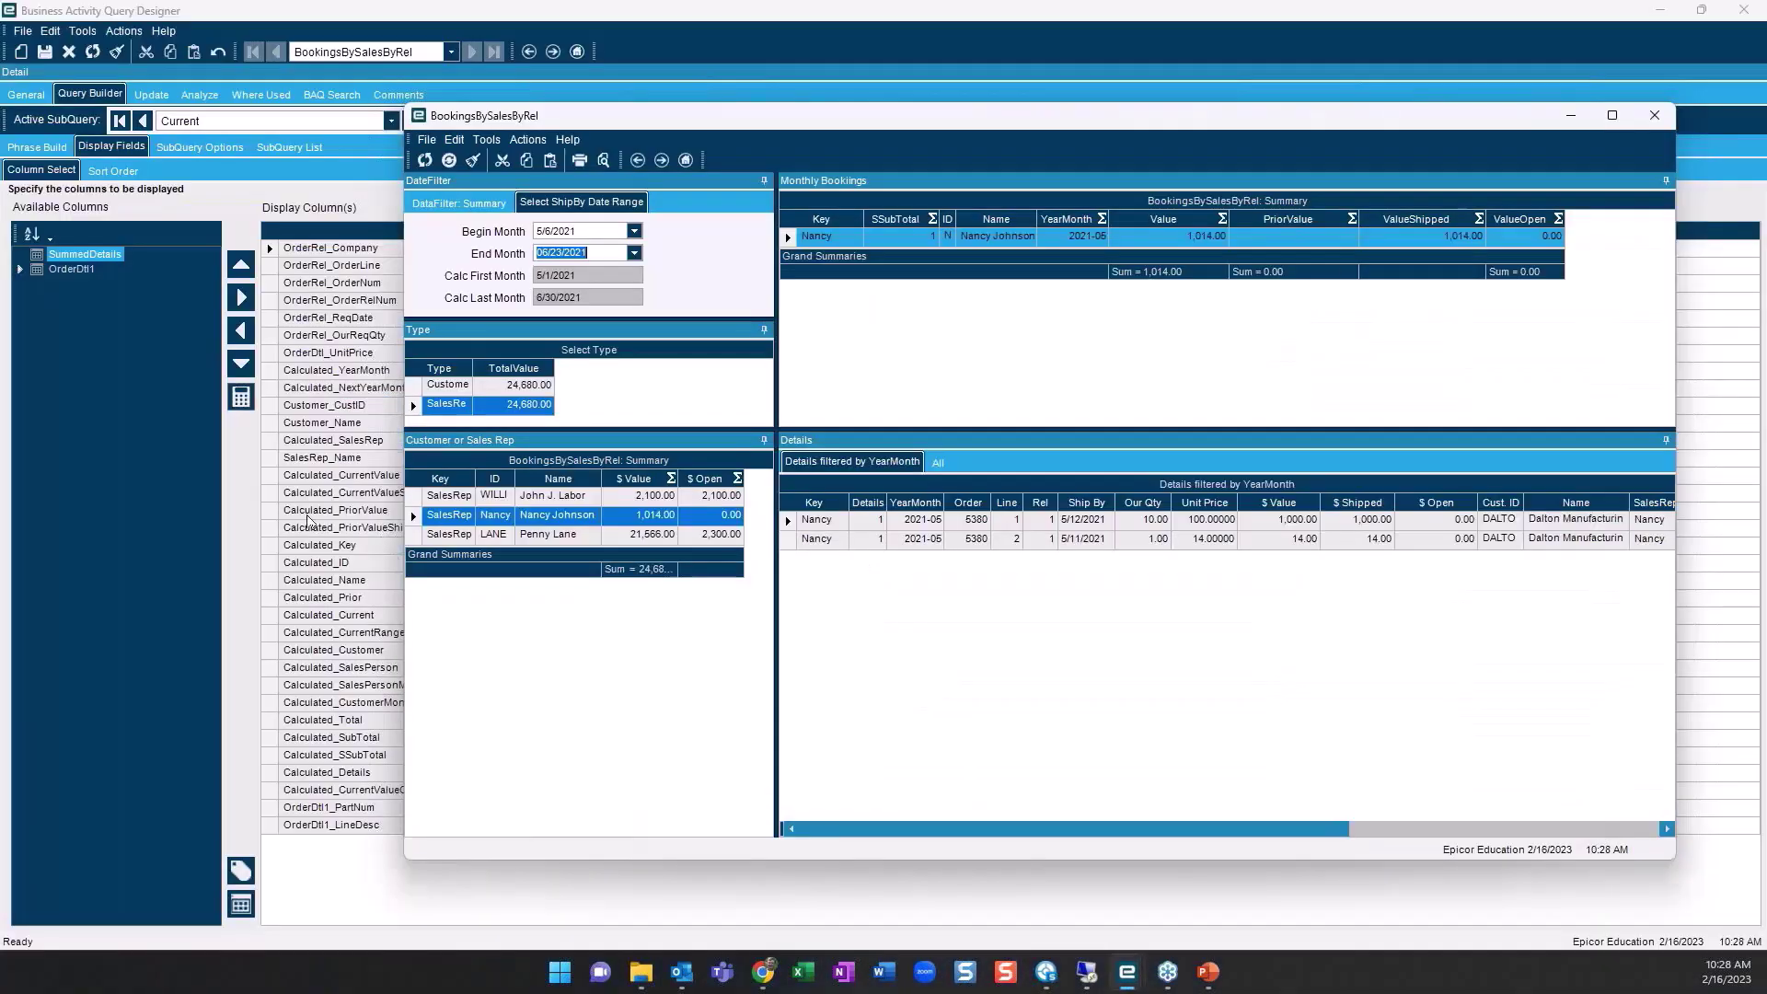
# Compare the Customer and SalesRep types in the dashboard, and show the second sales rep's monthly bookings with release details
pyautogui.click(415, 388)
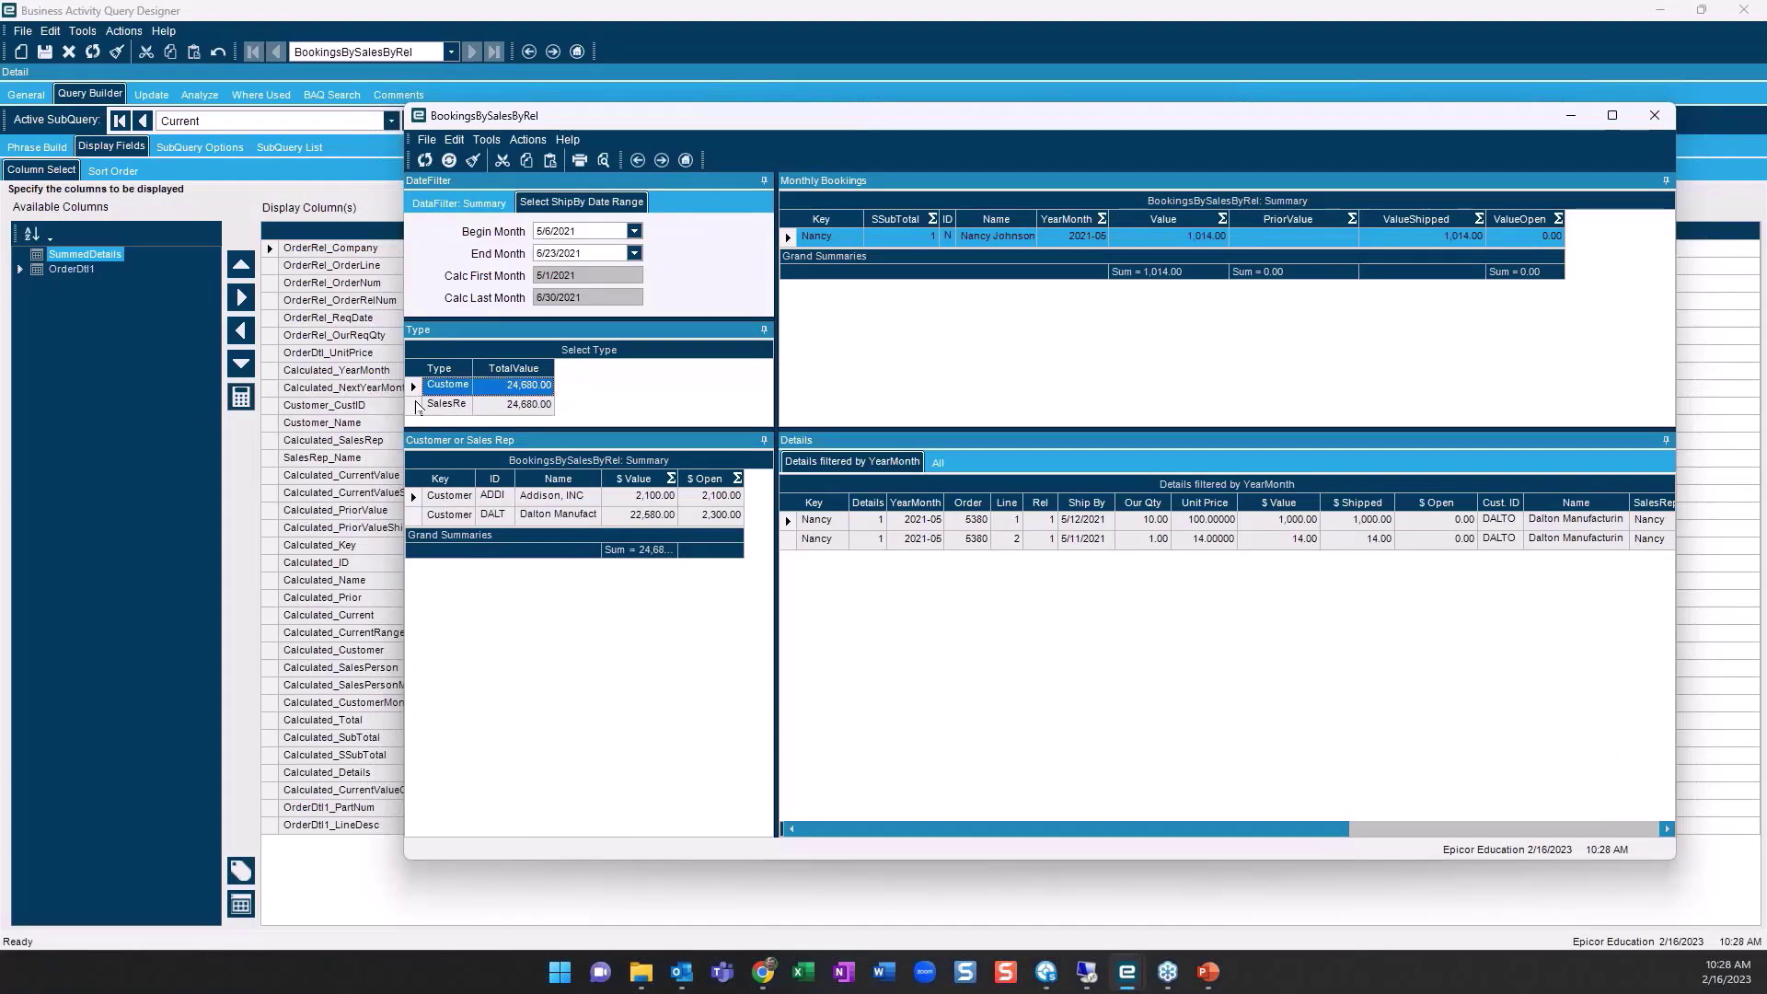
pyautogui.click(416, 405)
pyautogui.click(416, 387)
pyautogui.click(417, 406)
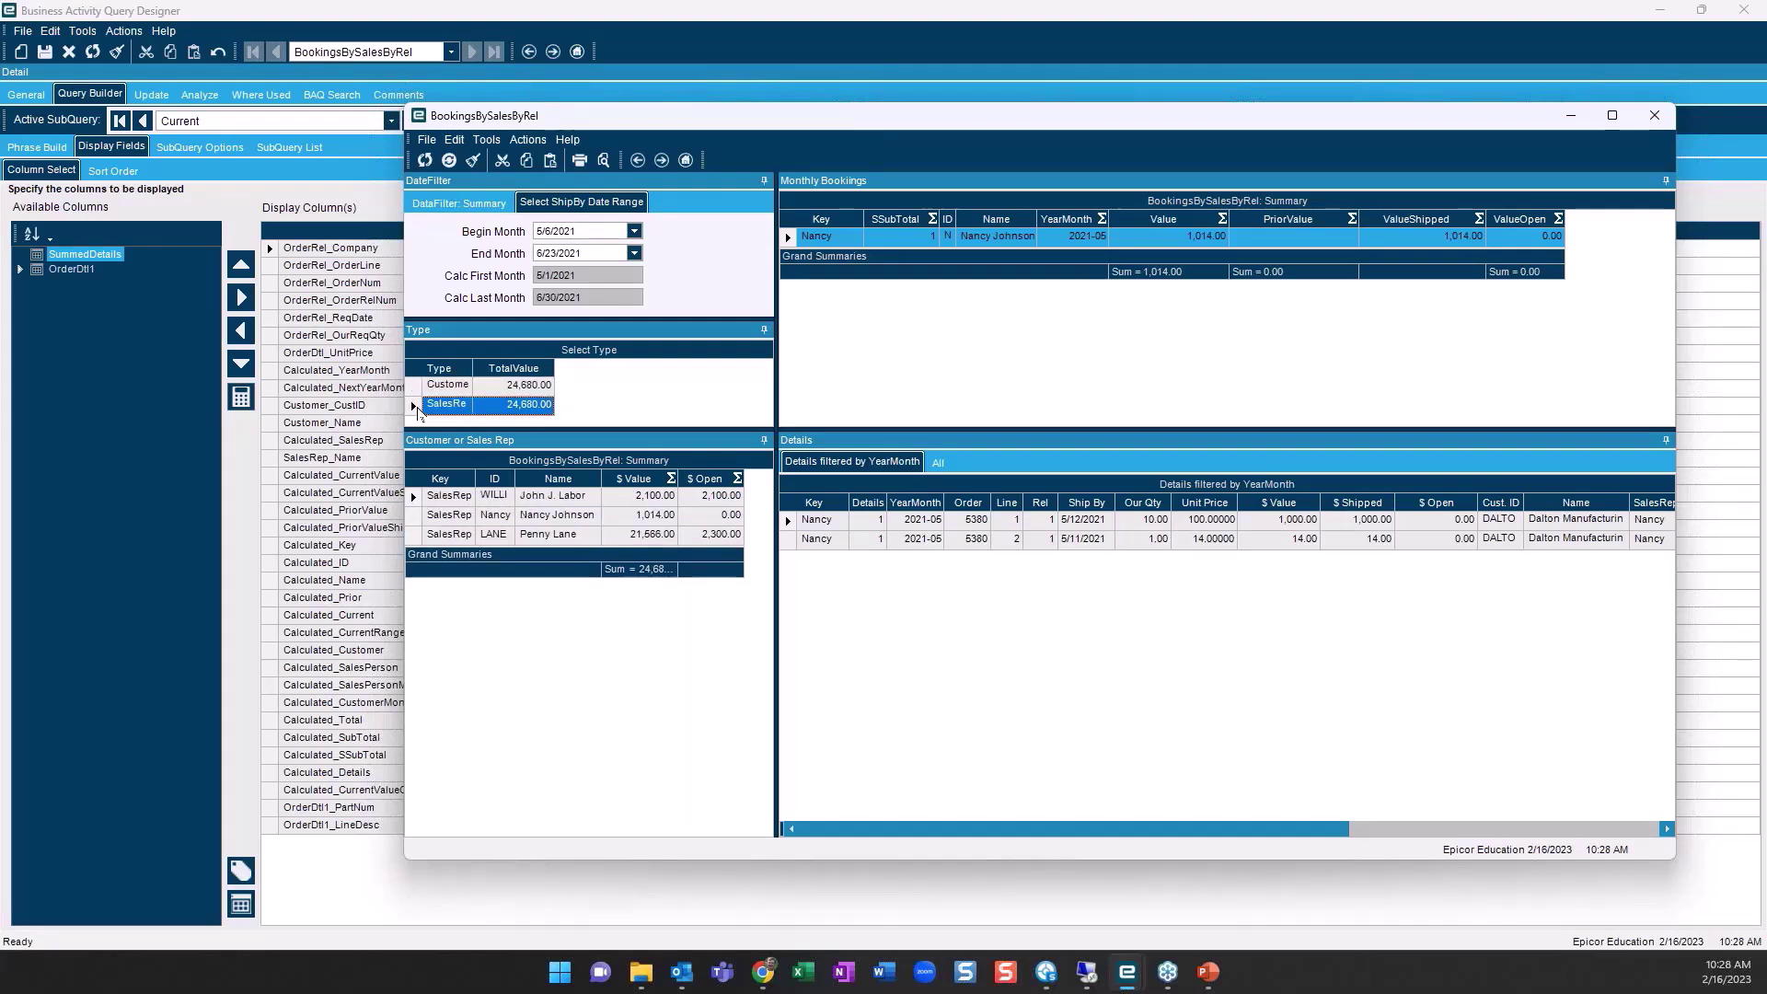
pyautogui.click(425, 517)
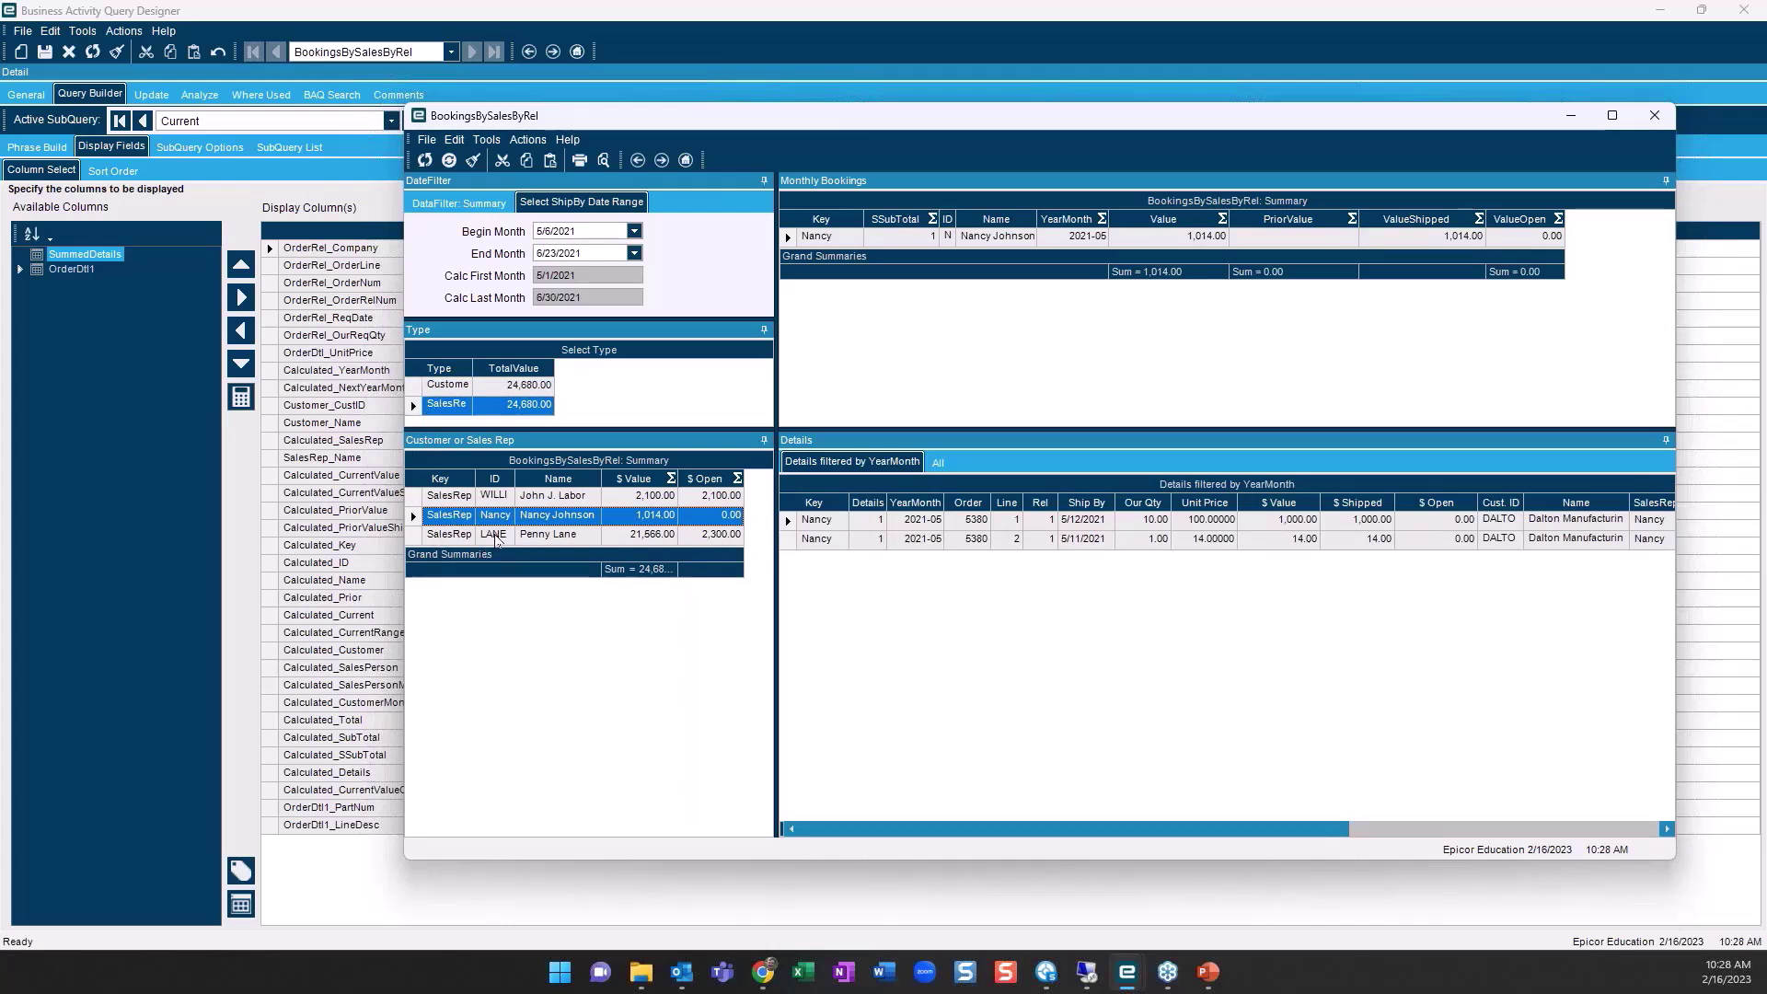
pyautogui.click(792, 241)
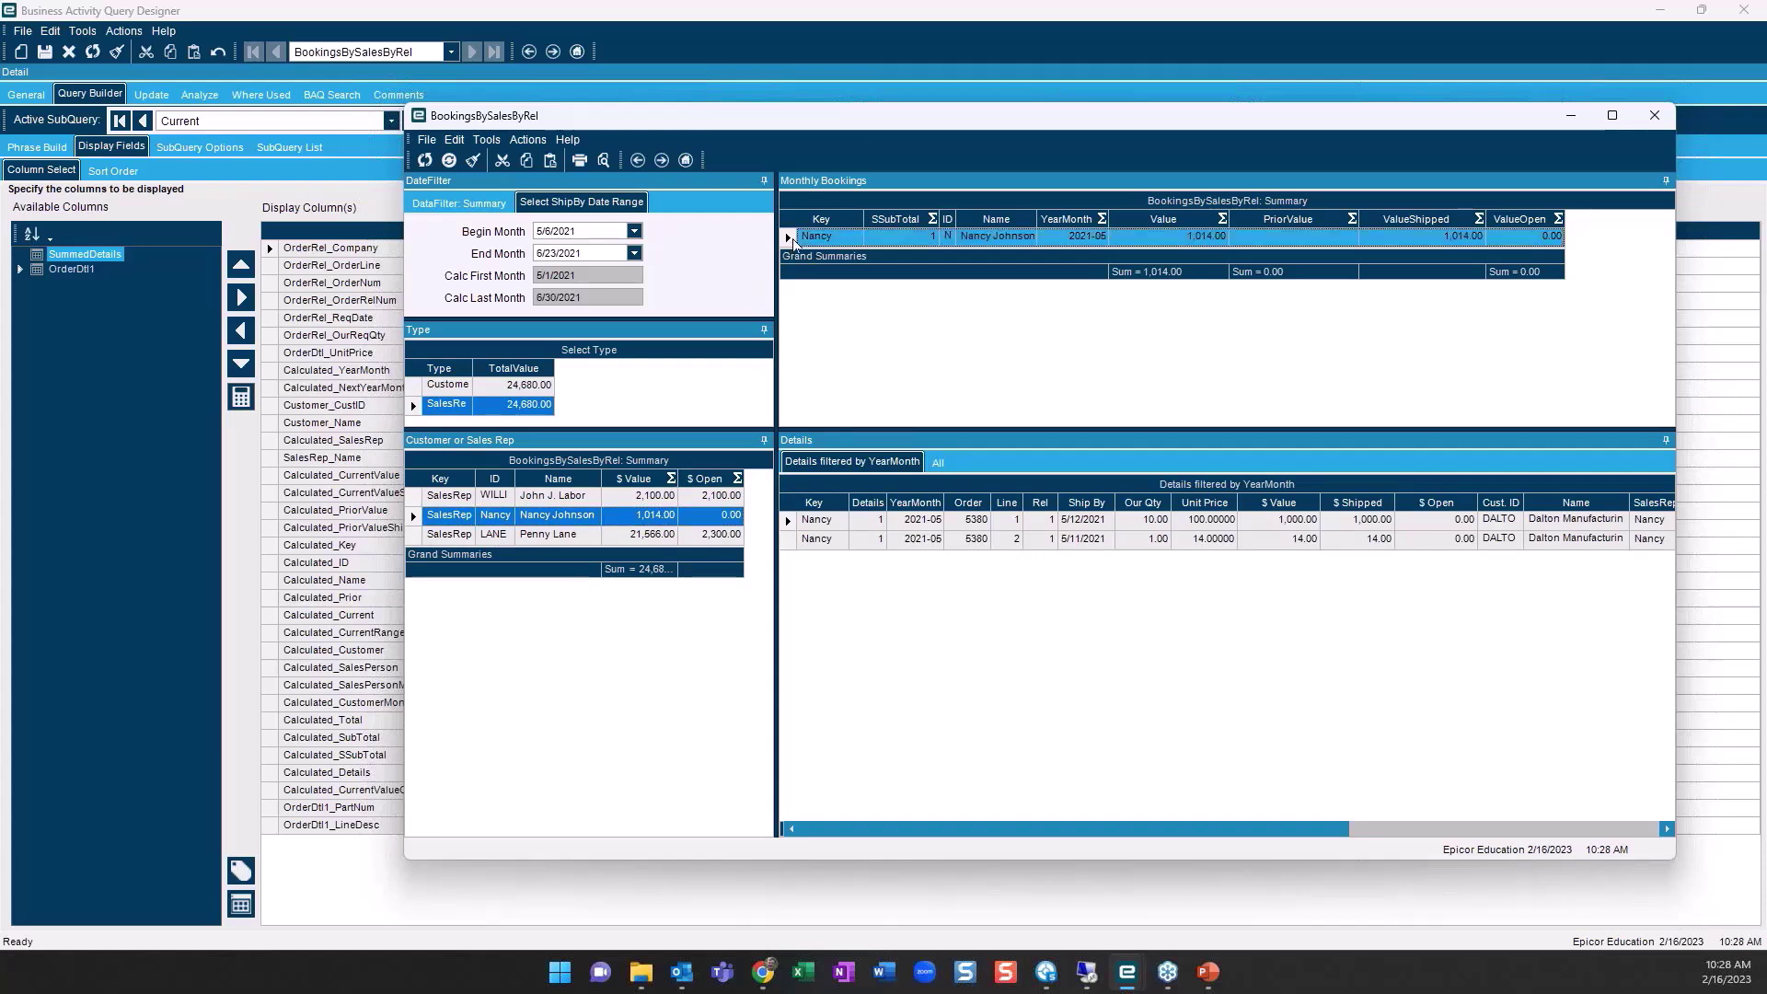
# Filter the dashboard by the Customer type, Dalton Manufacturing and its 2021-06 monthly bookings
pyautogui.click(434, 386)
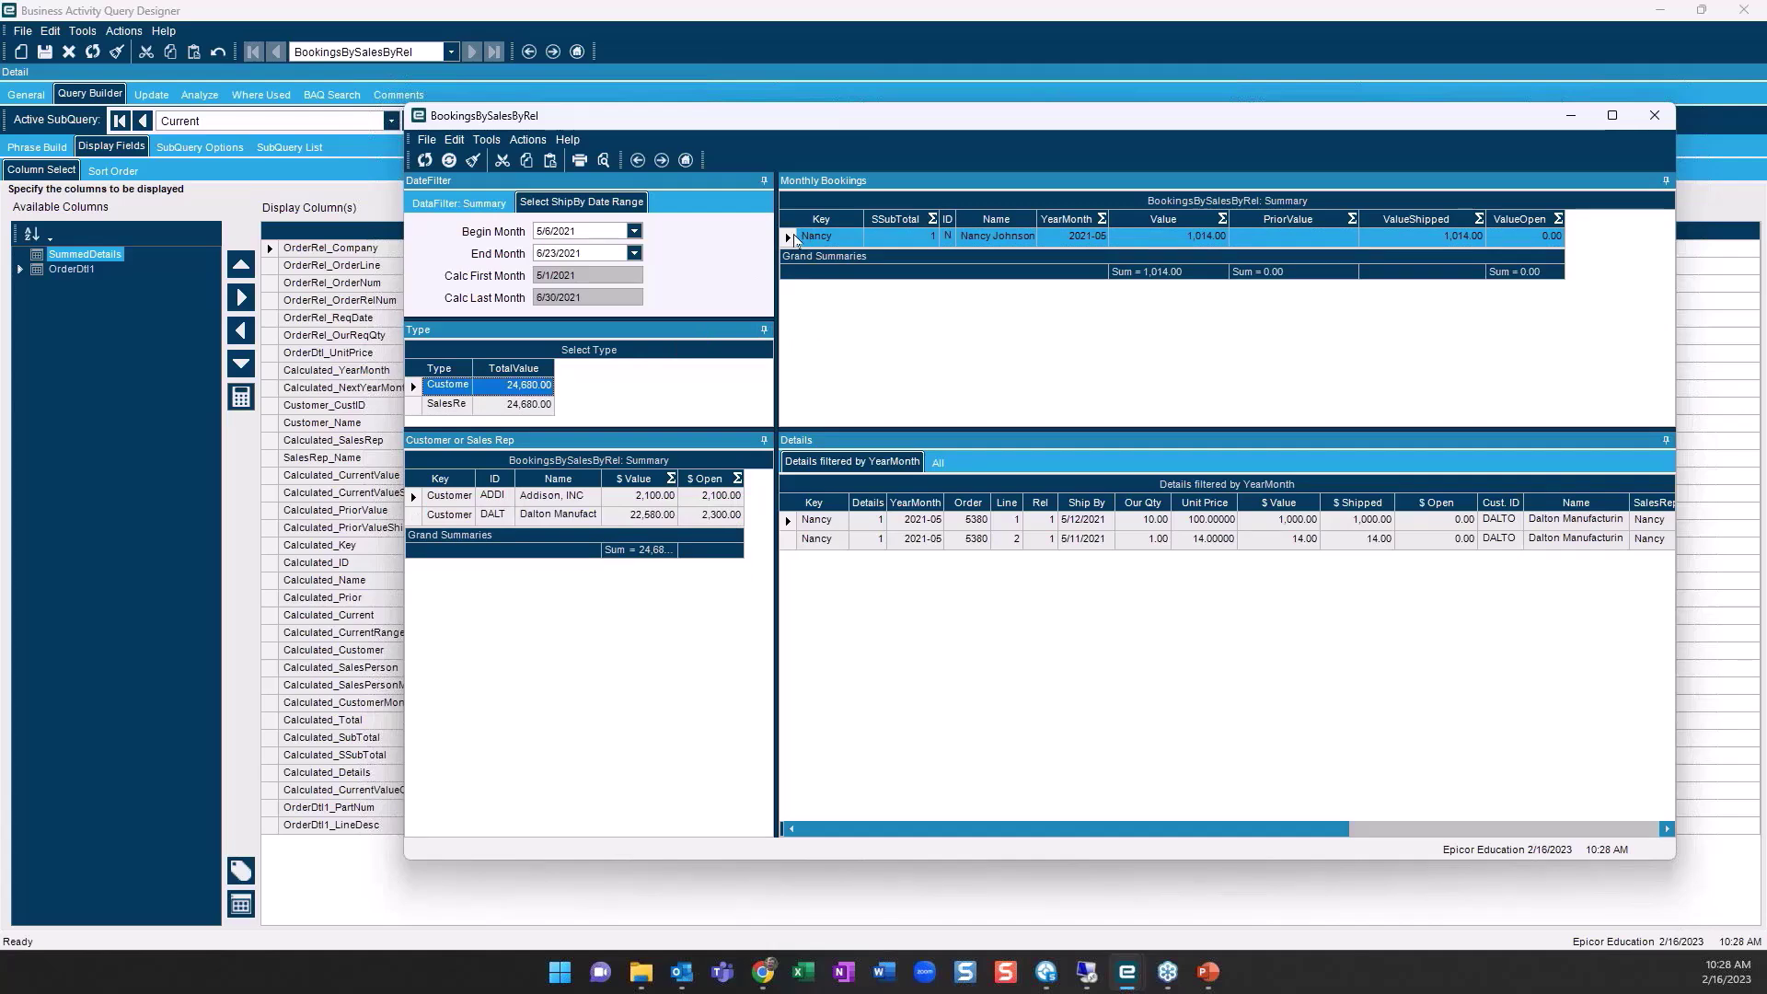
pyautogui.click(448, 515)
pyautogui.click(789, 255)
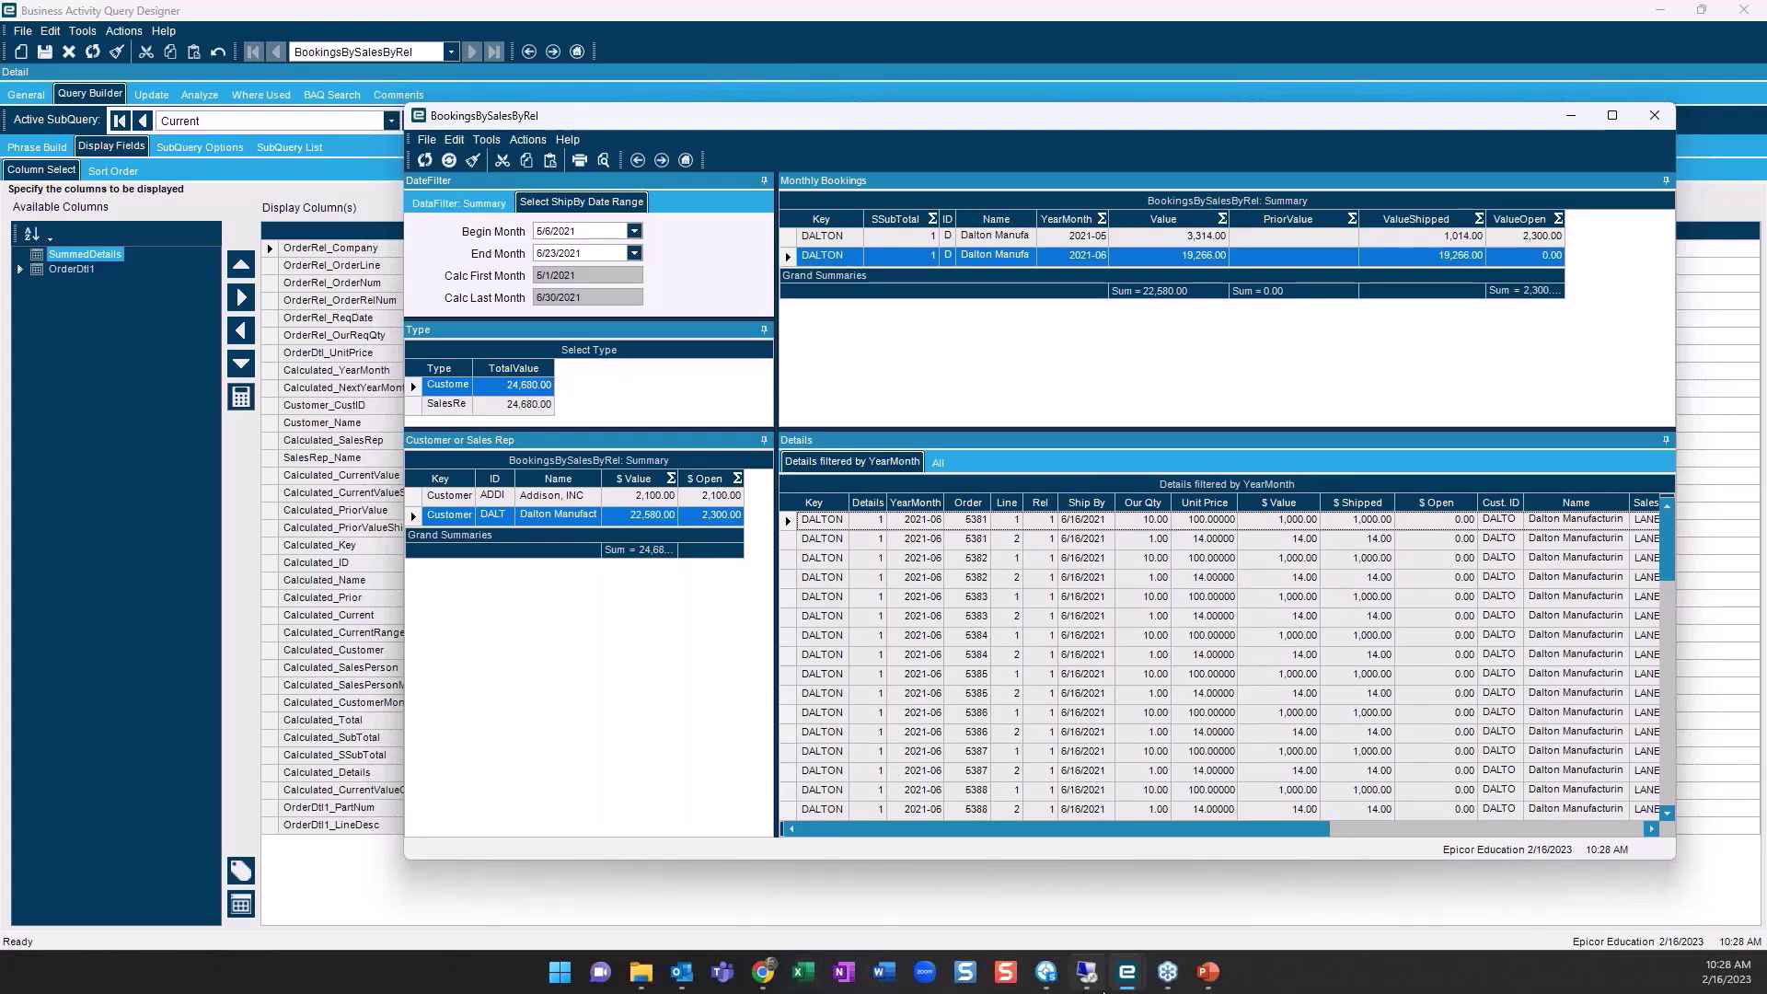
# Bring up the dashboard's design window and examine the filter conditions of the "Details filtered by YearMonth" grid, leaving them unchanged
pyautogui.moveTo(1126, 981)
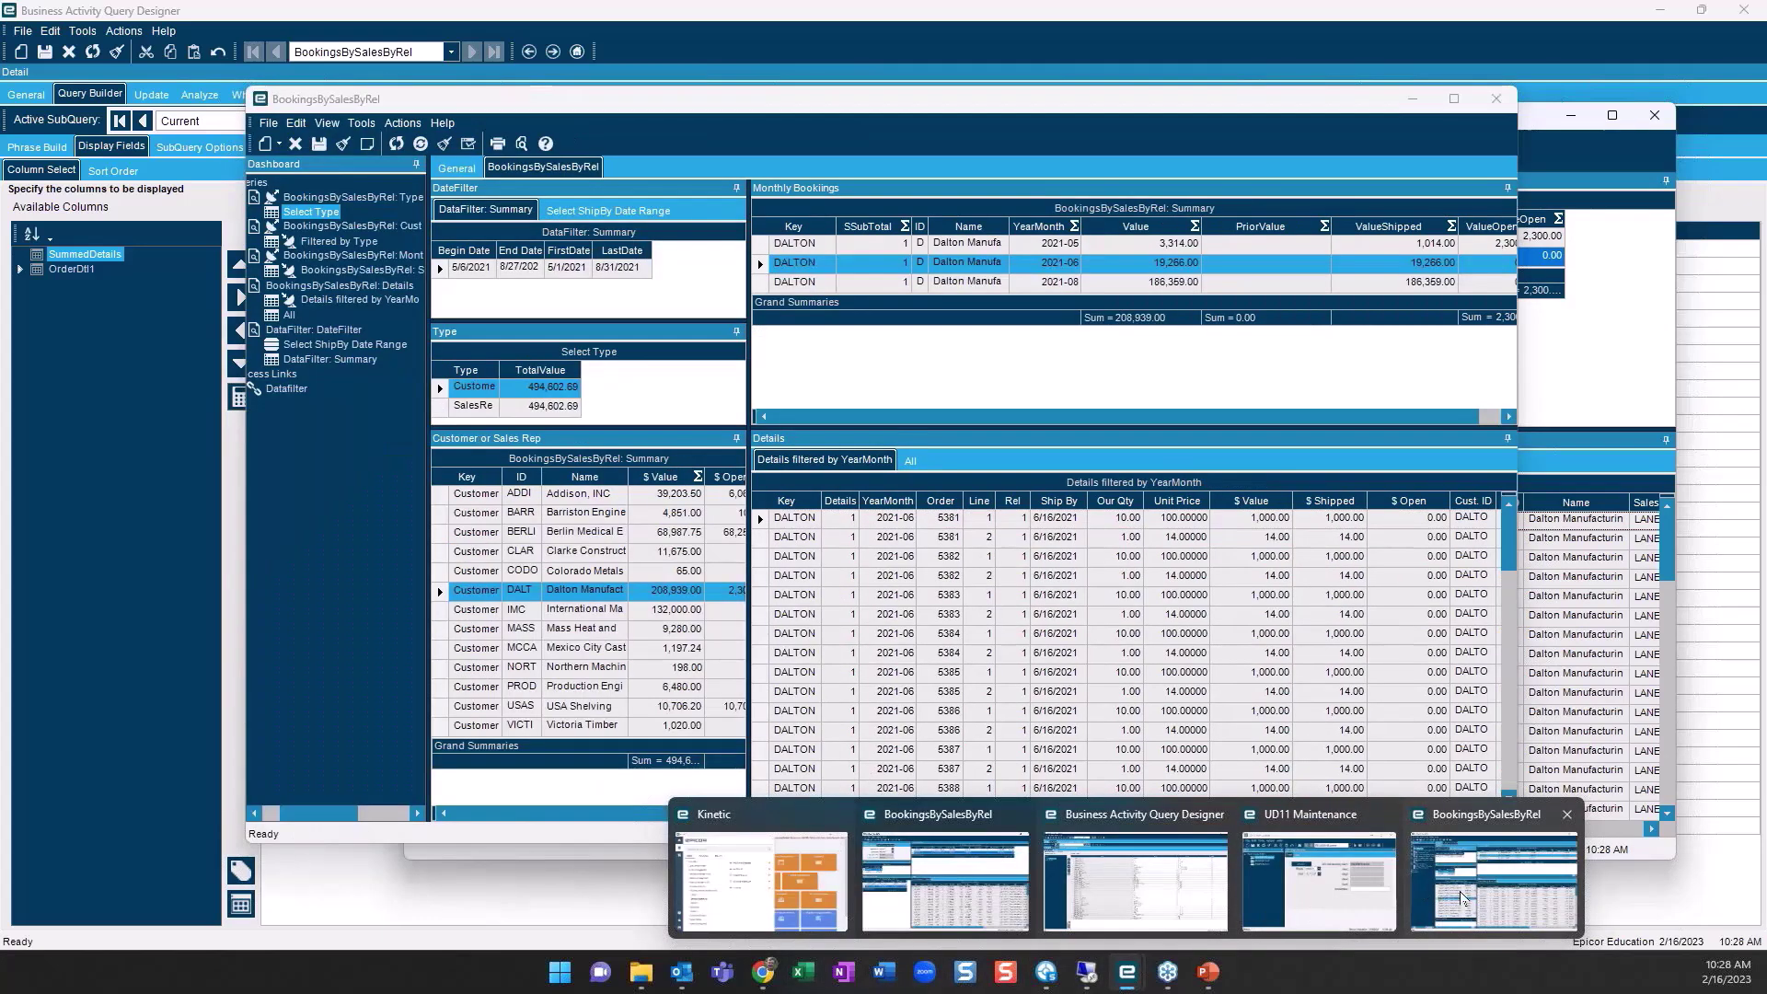
pyautogui.click(1493, 880)
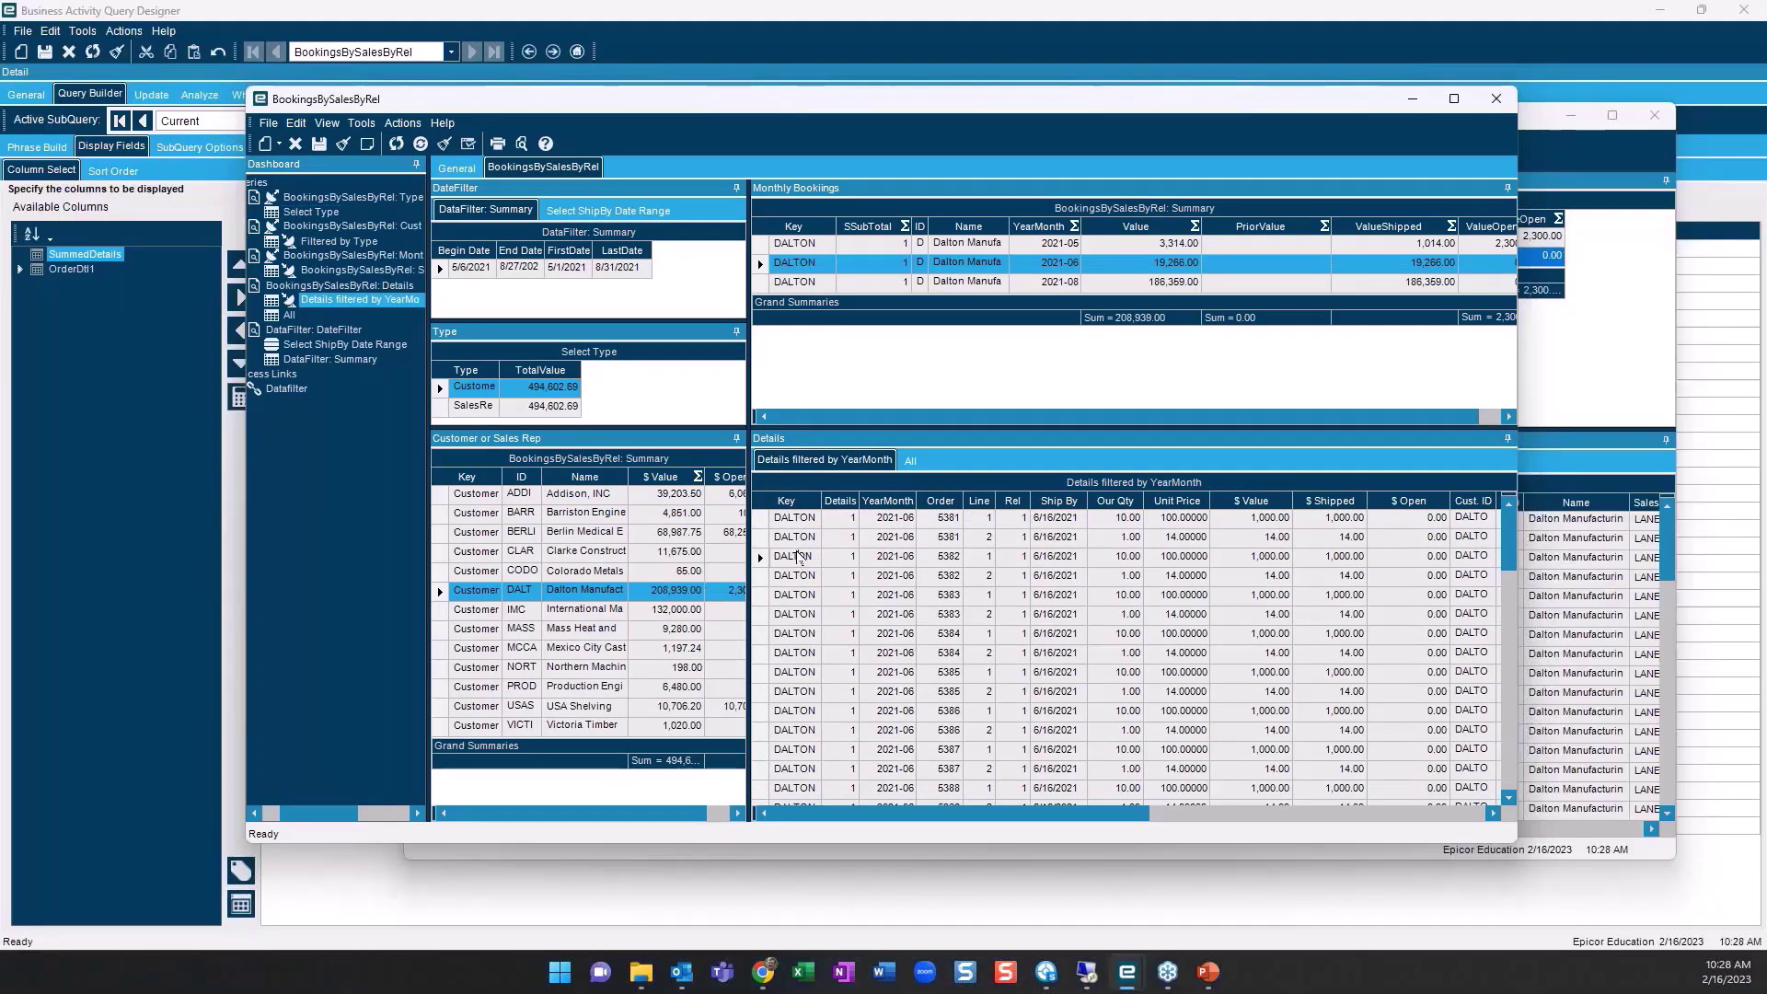
pyautogui.rightClick(797, 555)
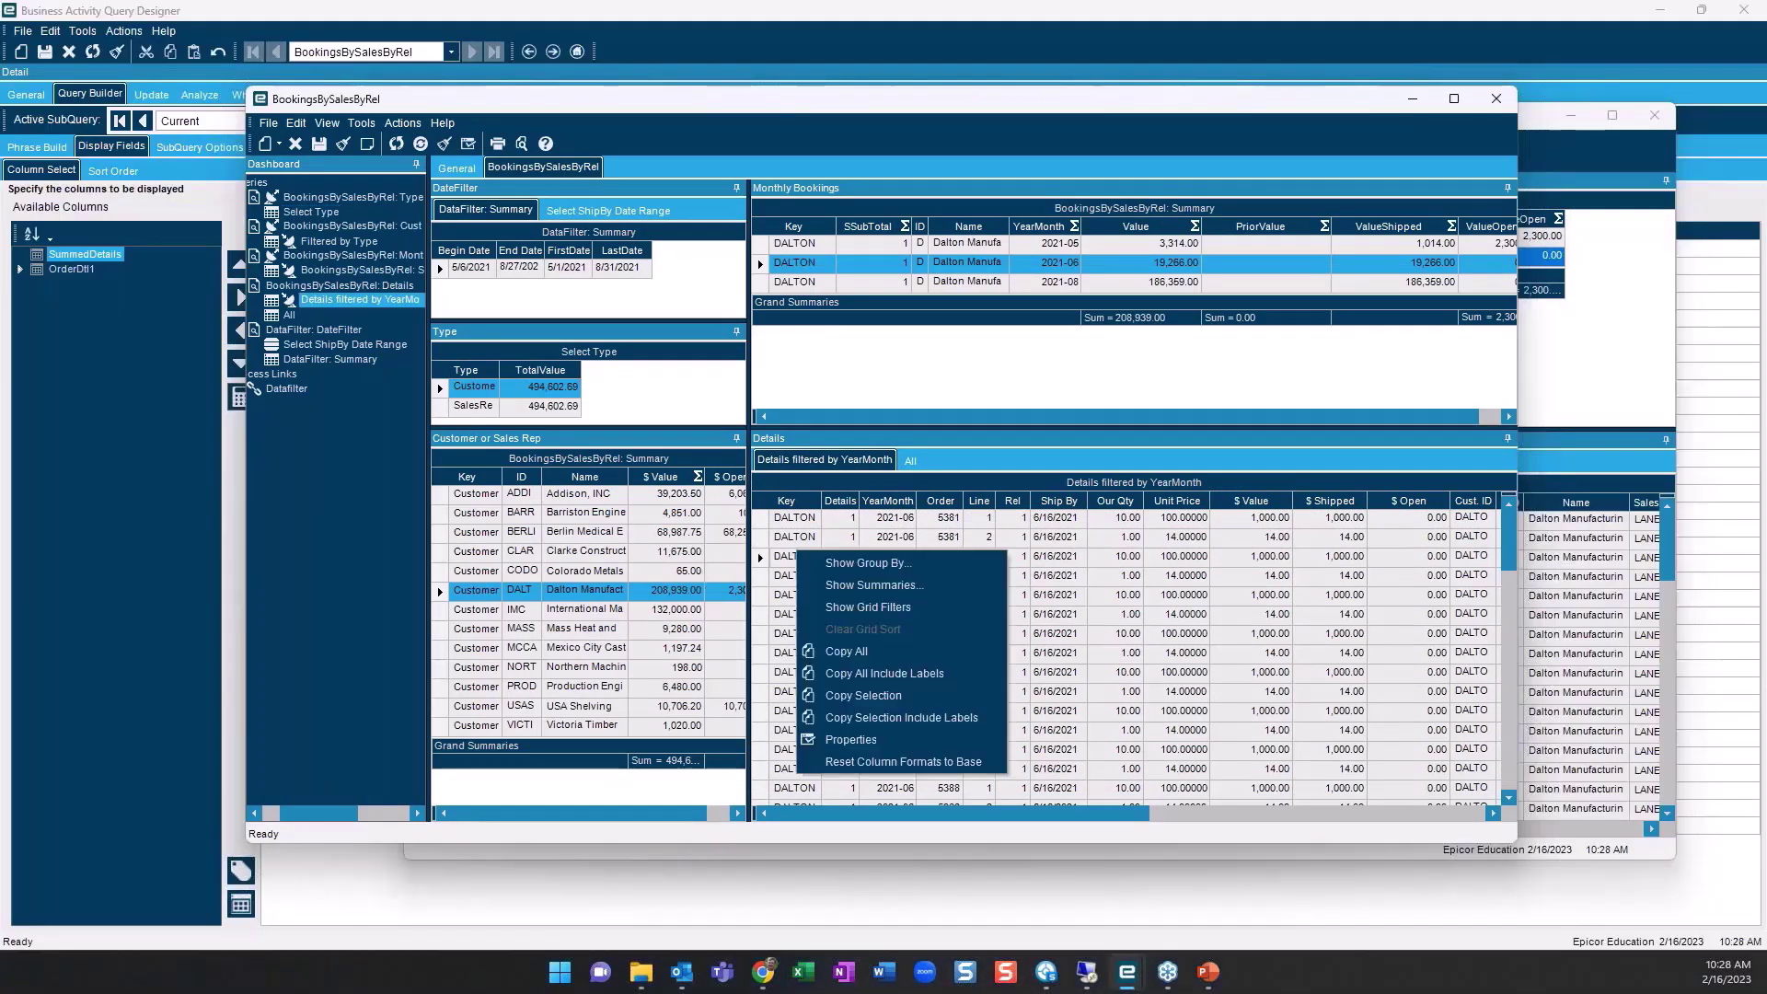
pyautogui.click(852, 740)
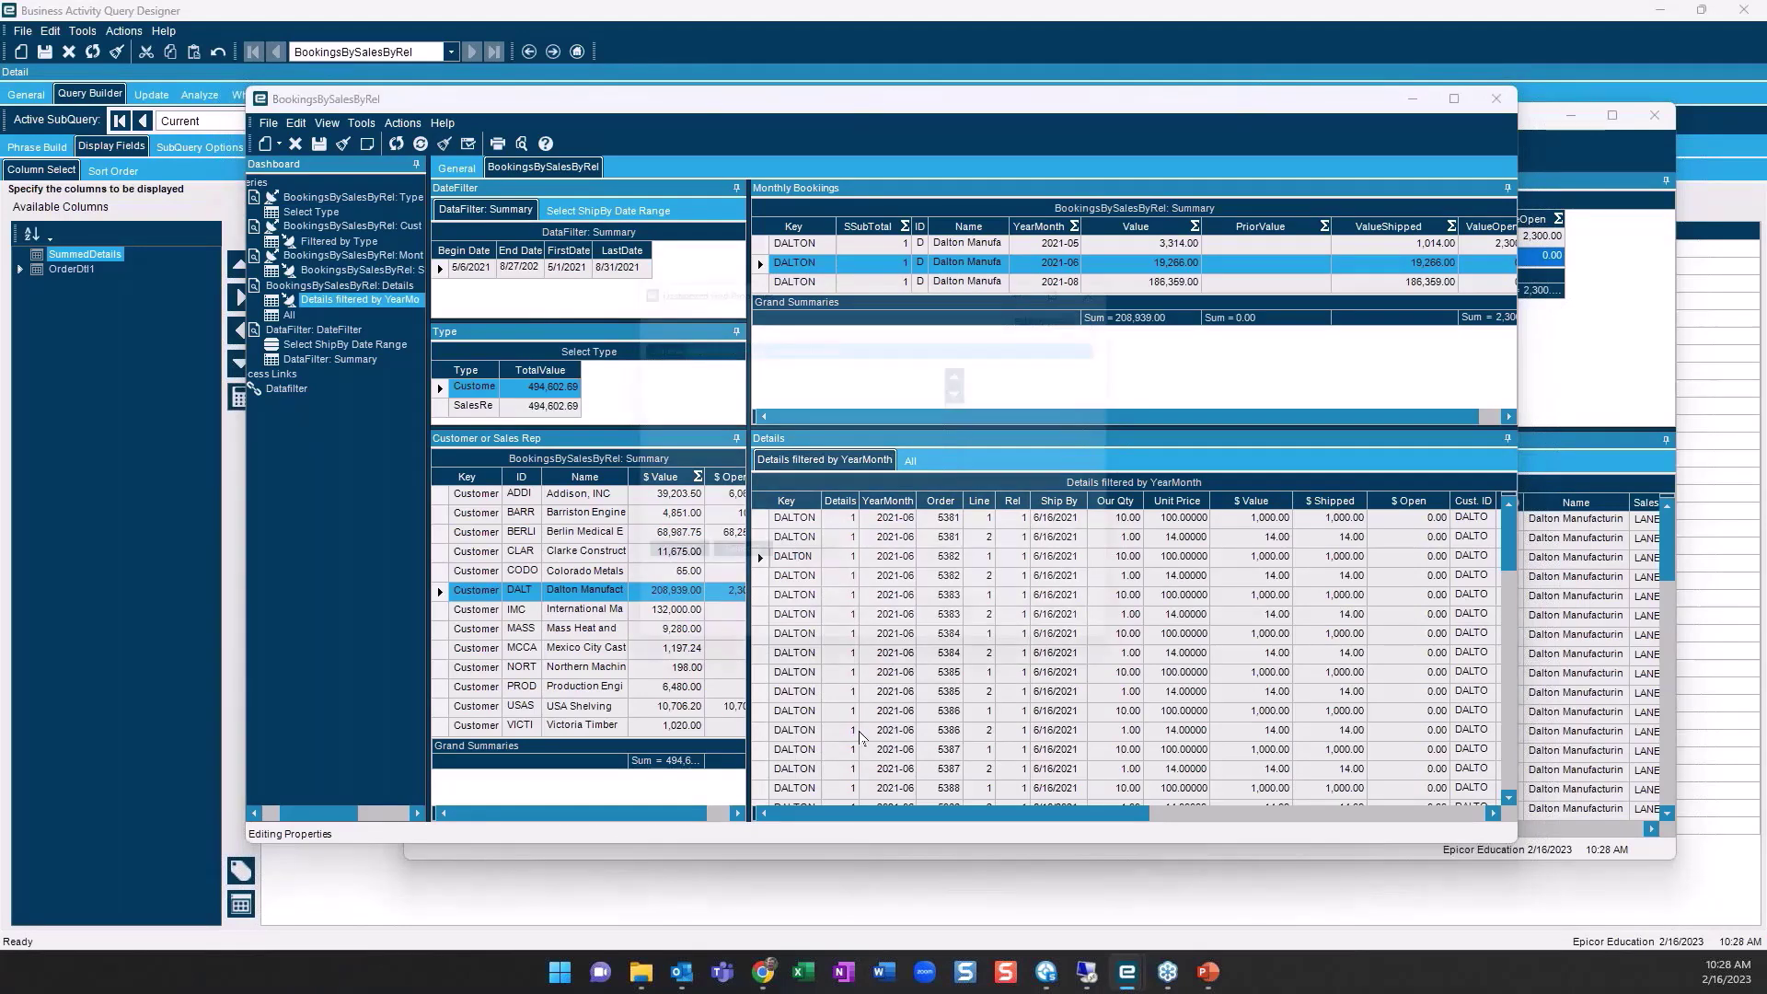
pyautogui.click(680, 337)
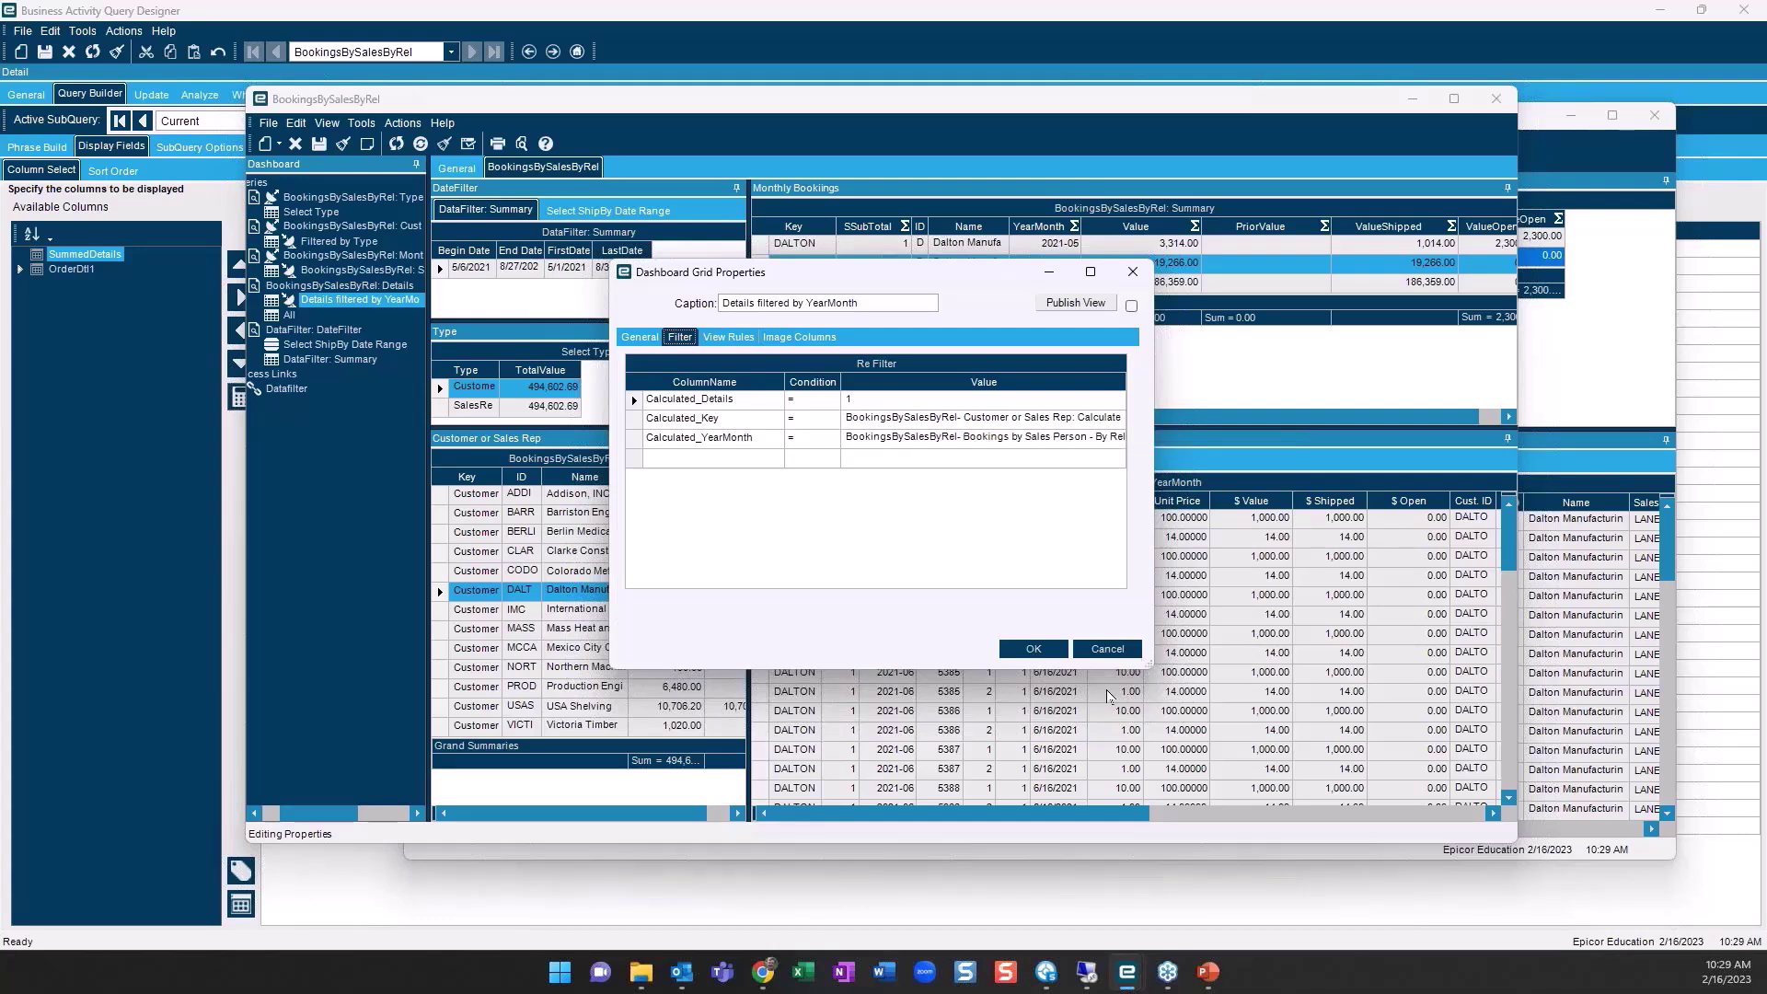
pyautogui.click(1106, 648)
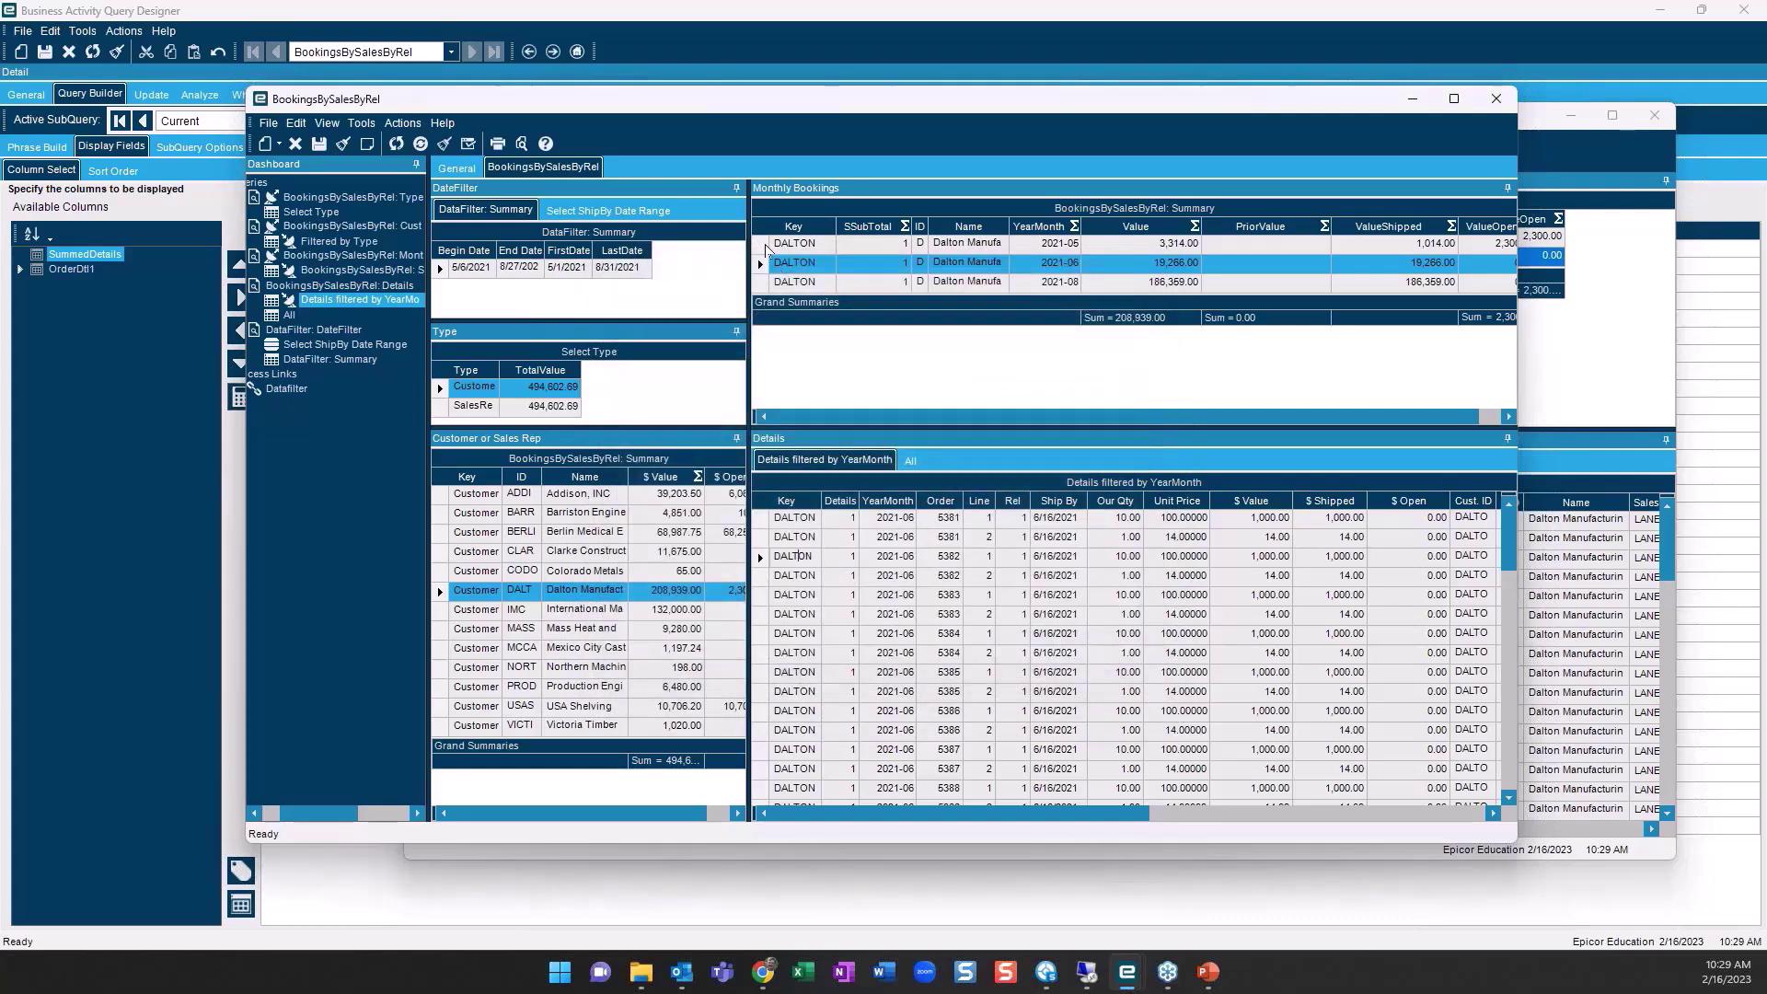
# Show the Berlin Medical customer's bookings in the dashboard and compare the lists for the Customer and SalesRep types
pyautogui.click(764, 244)
pyautogui.click(448, 534)
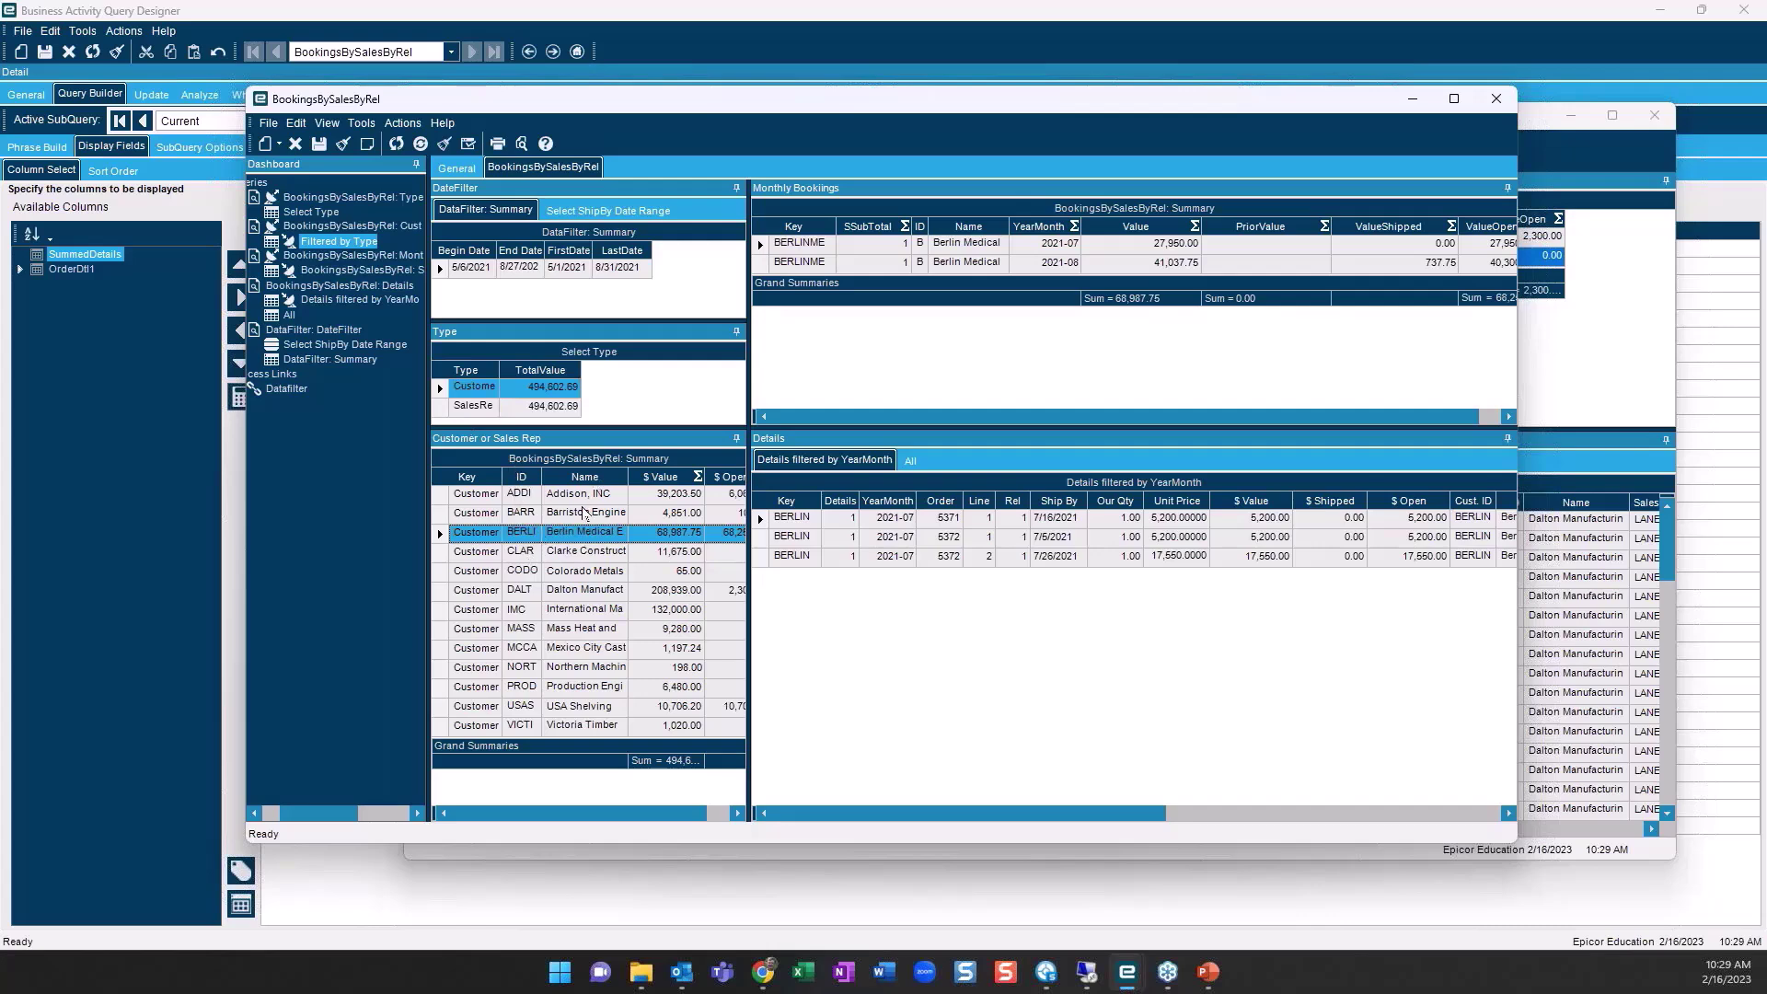
pyautogui.click(501, 406)
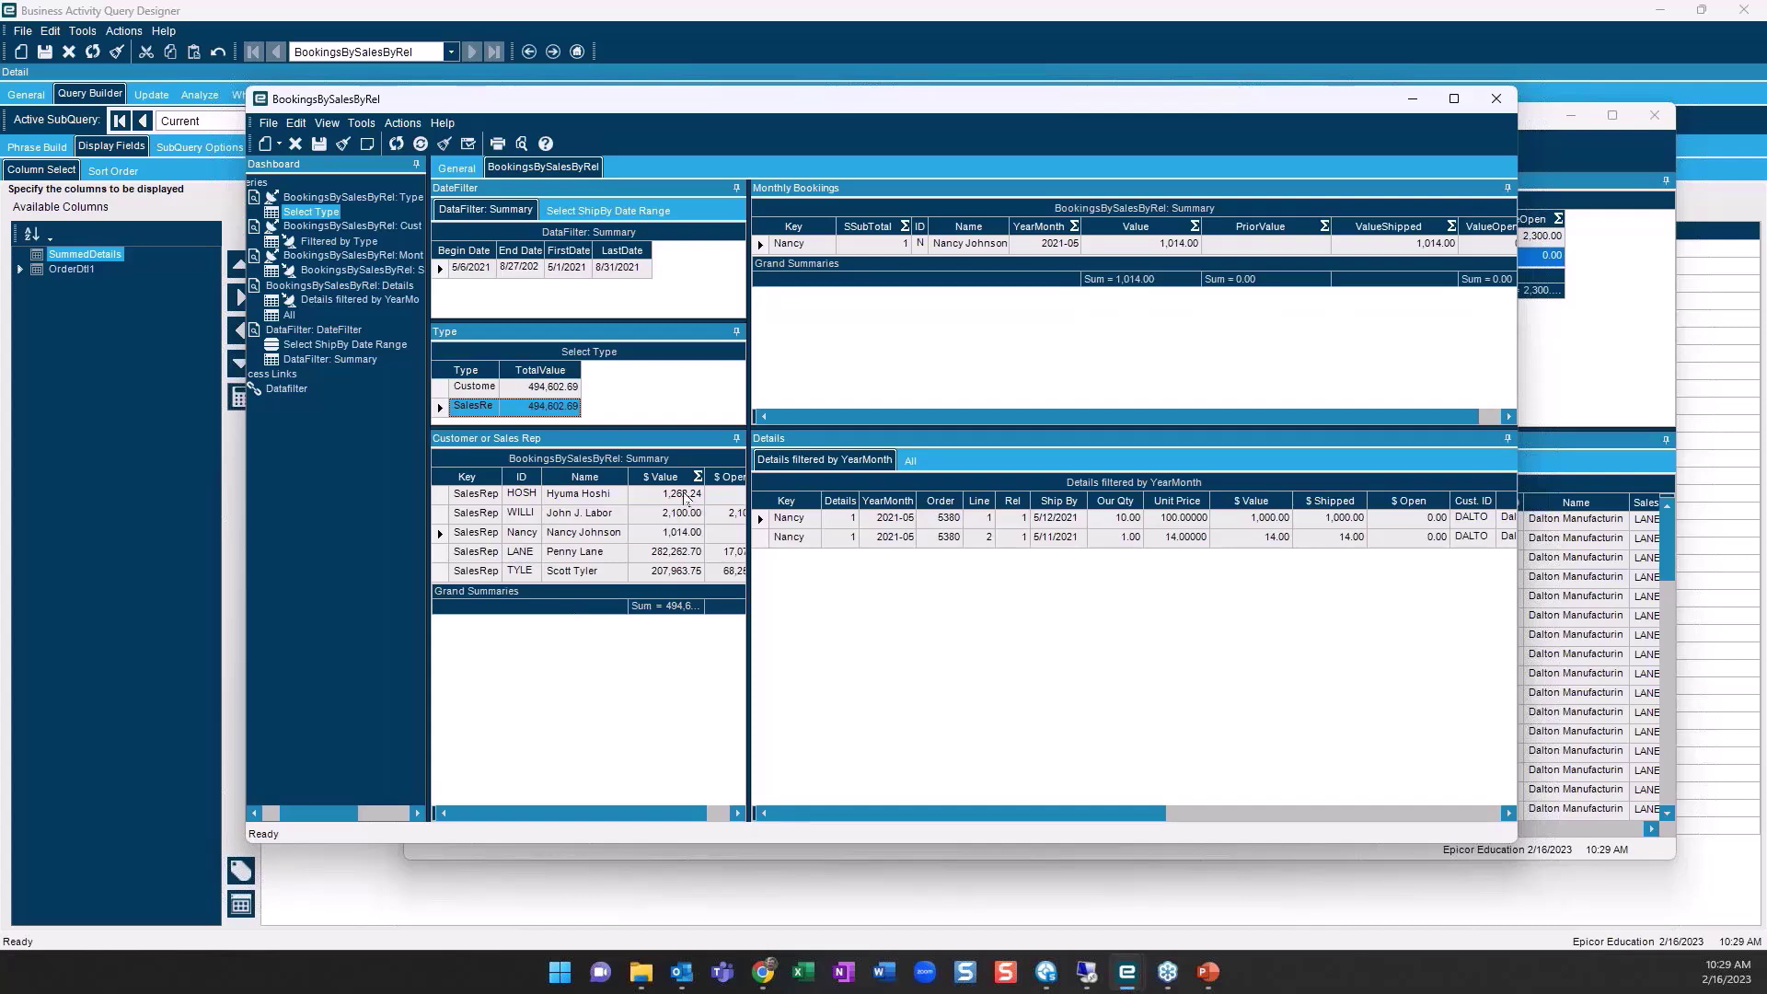
pyautogui.click(479, 388)
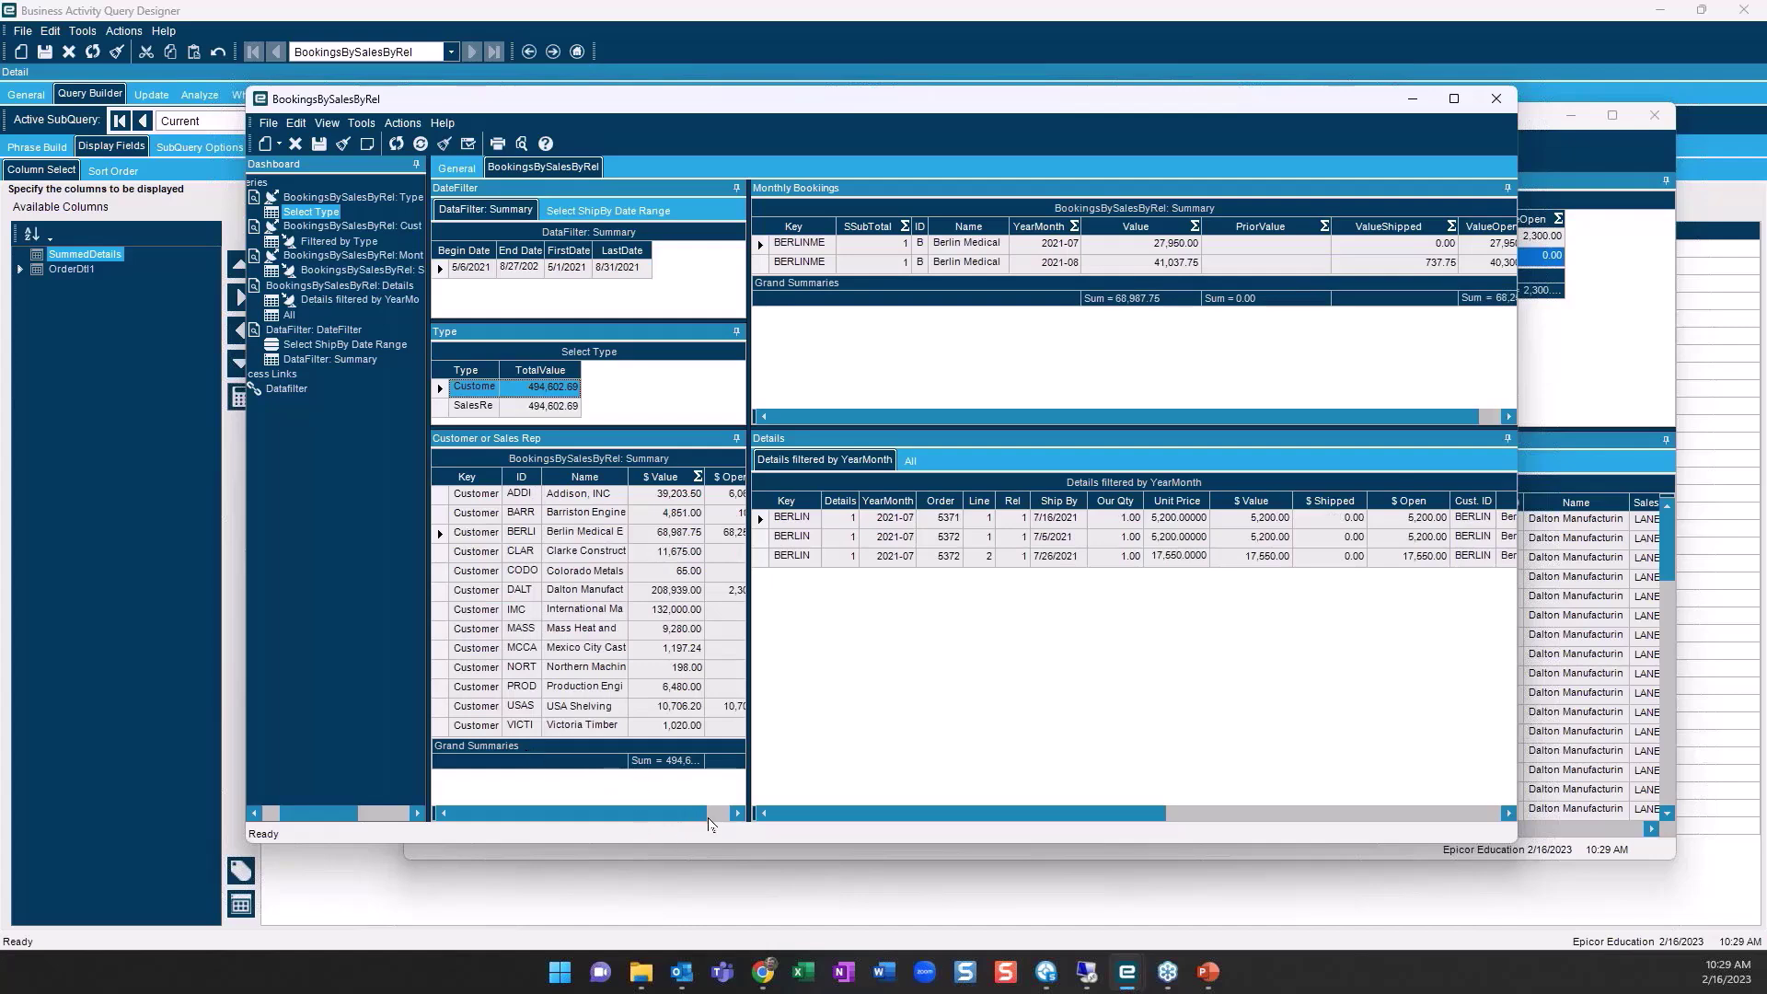
pyautogui.moveTo(711, 821); pyautogui.dragTo(604, 820)
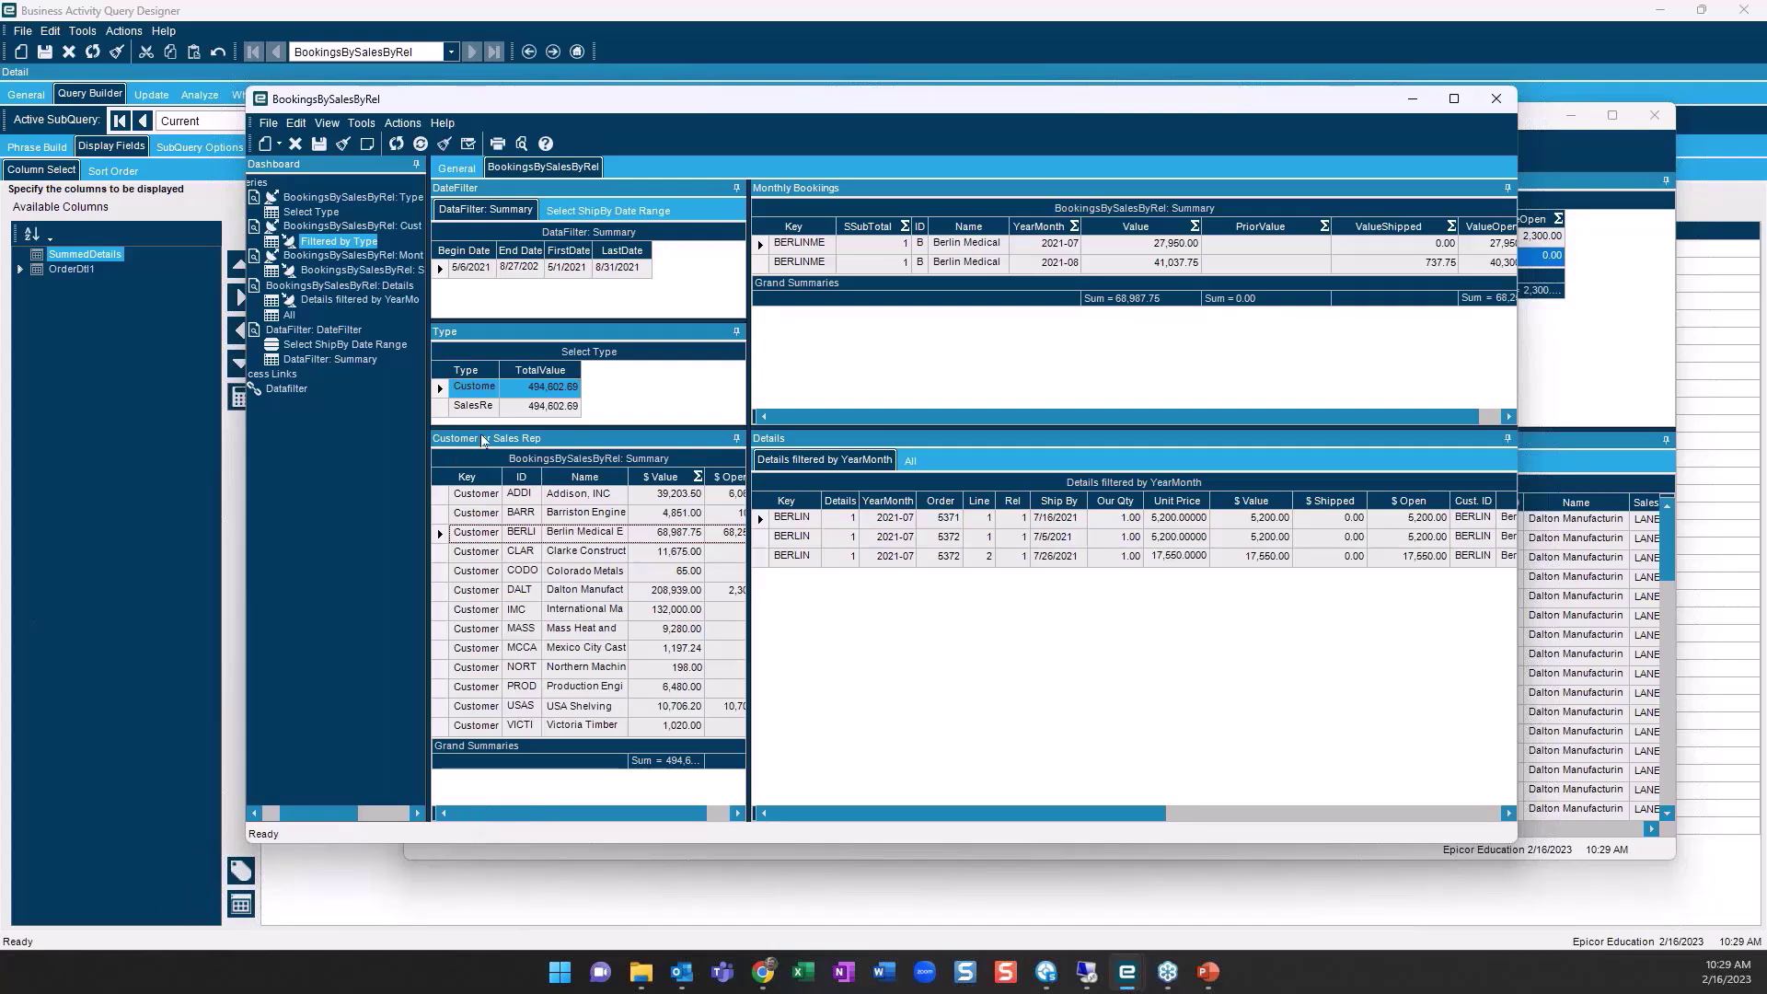
pyautogui.click(439, 405)
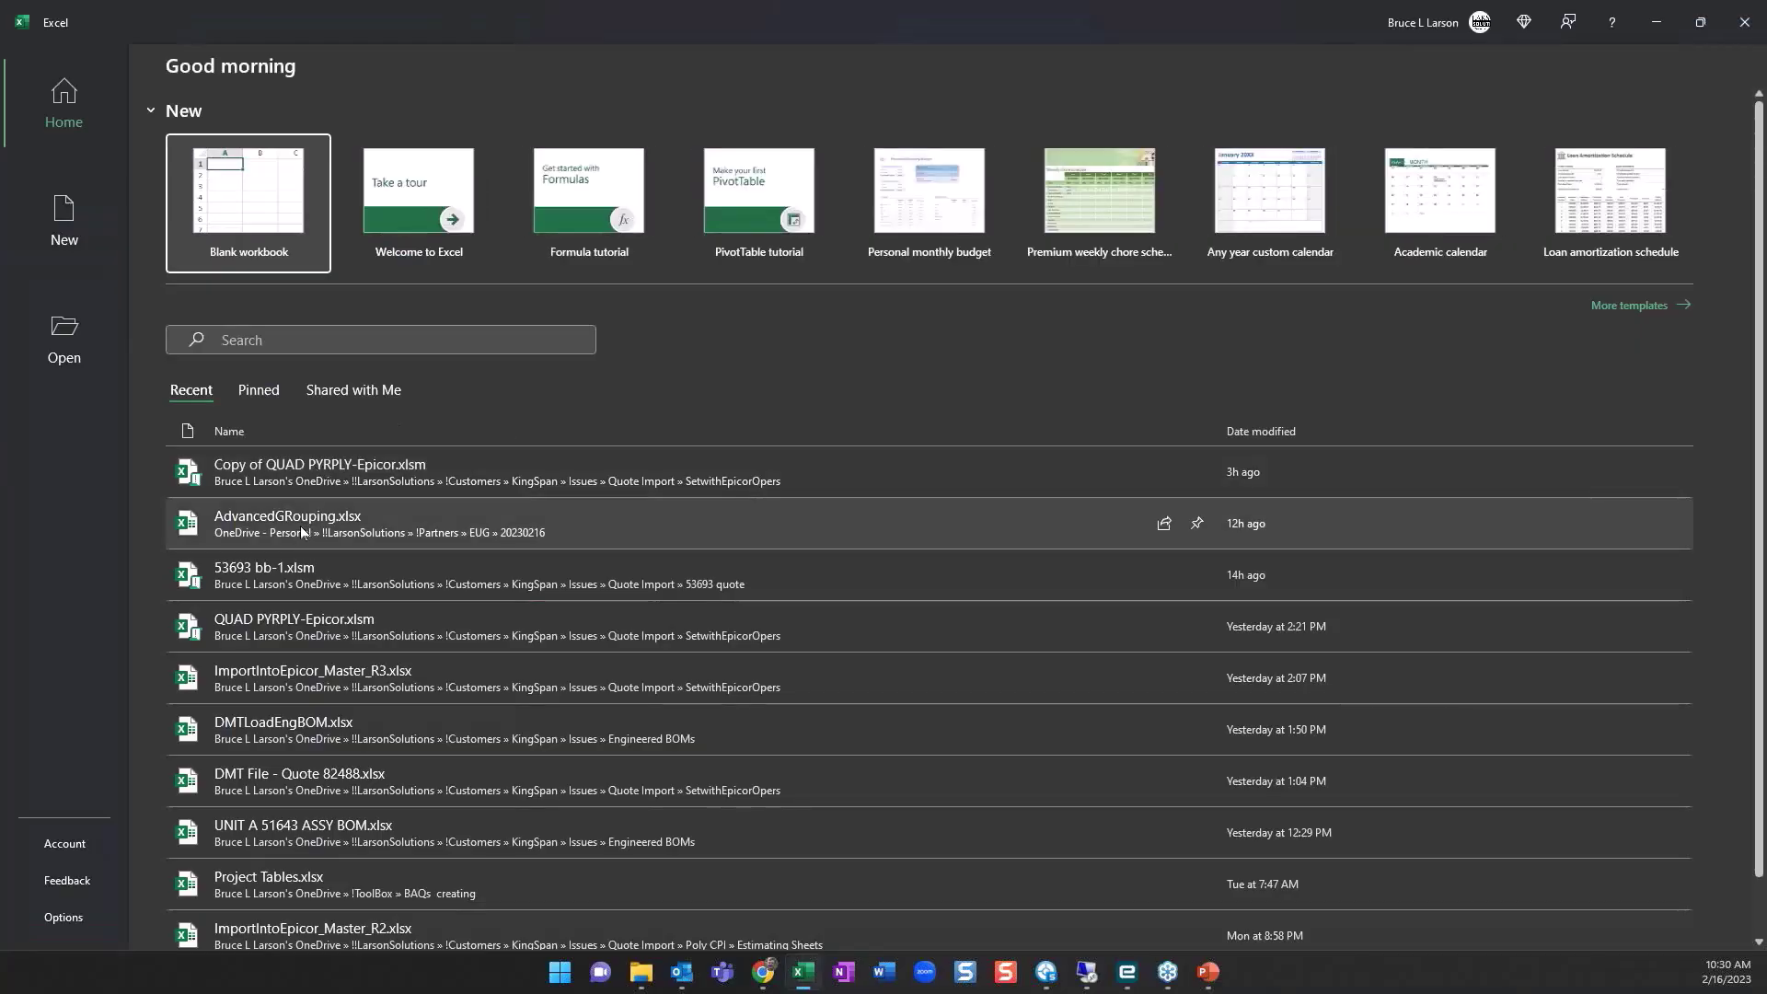
# Open AdvancedGRouping.xlsx in Excel and examine the SalesRep and Customer total rows, the monthly rows and the detail rows
pyautogui.click(296, 522)
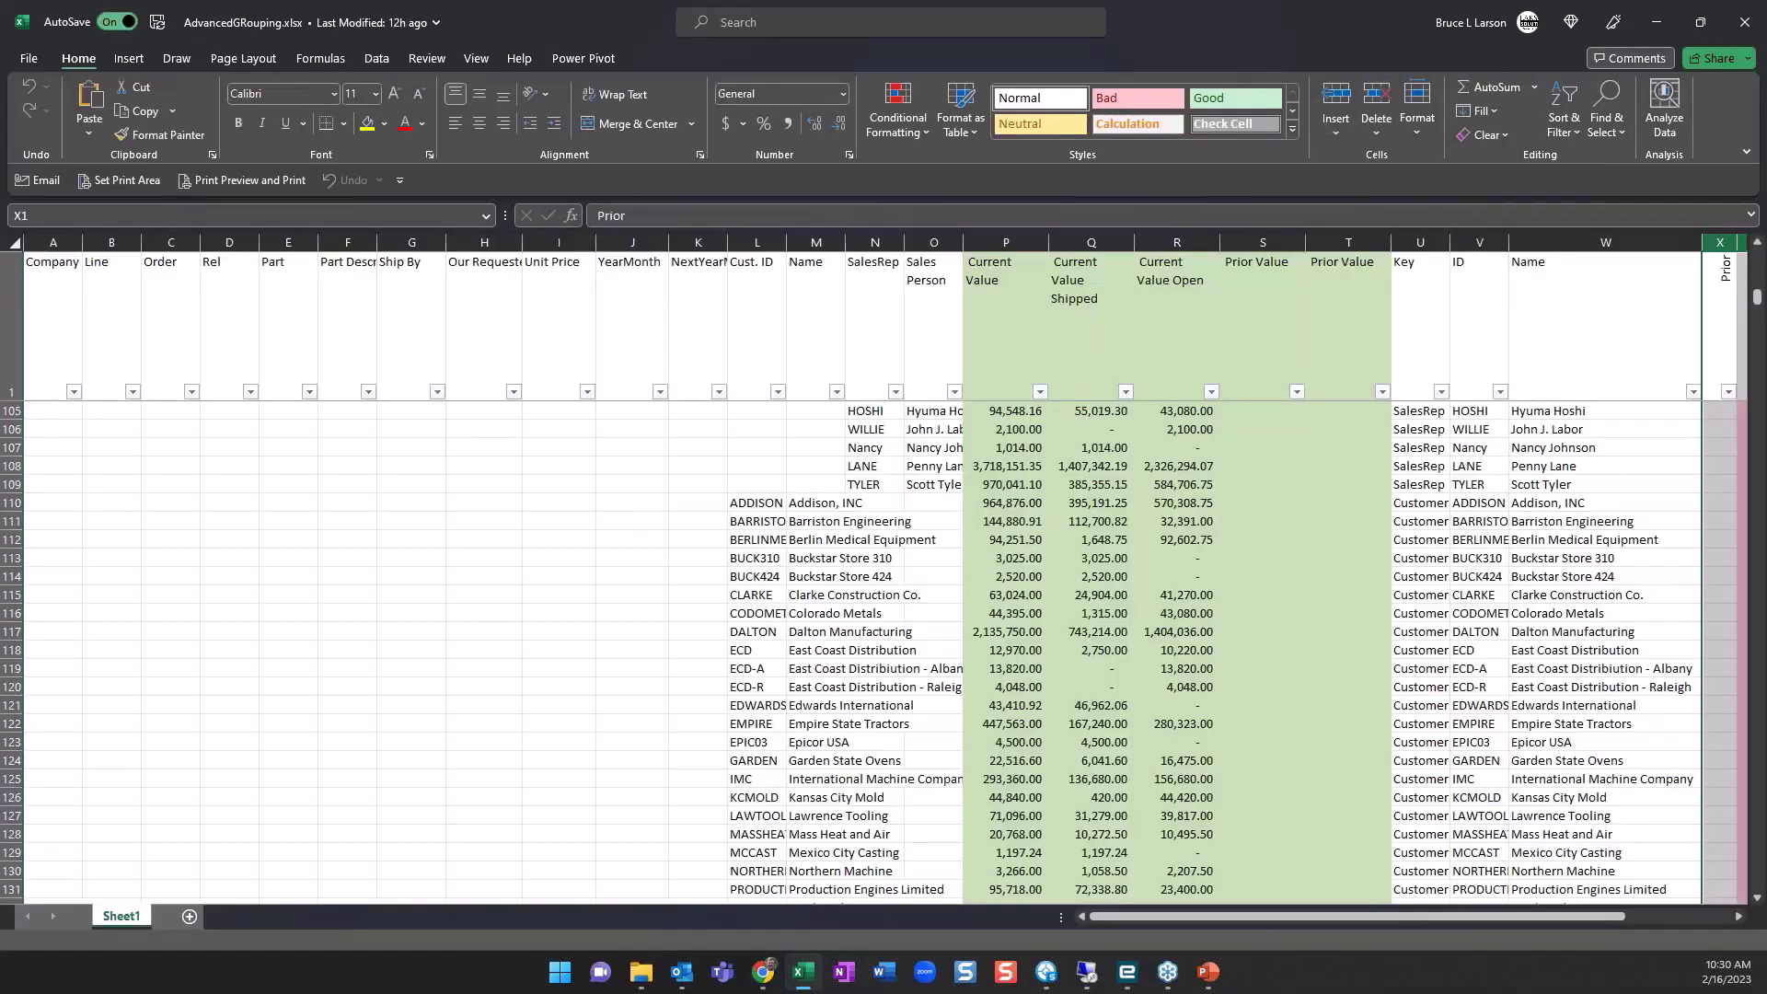
pyautogui.scroll(-15, 677, 433)
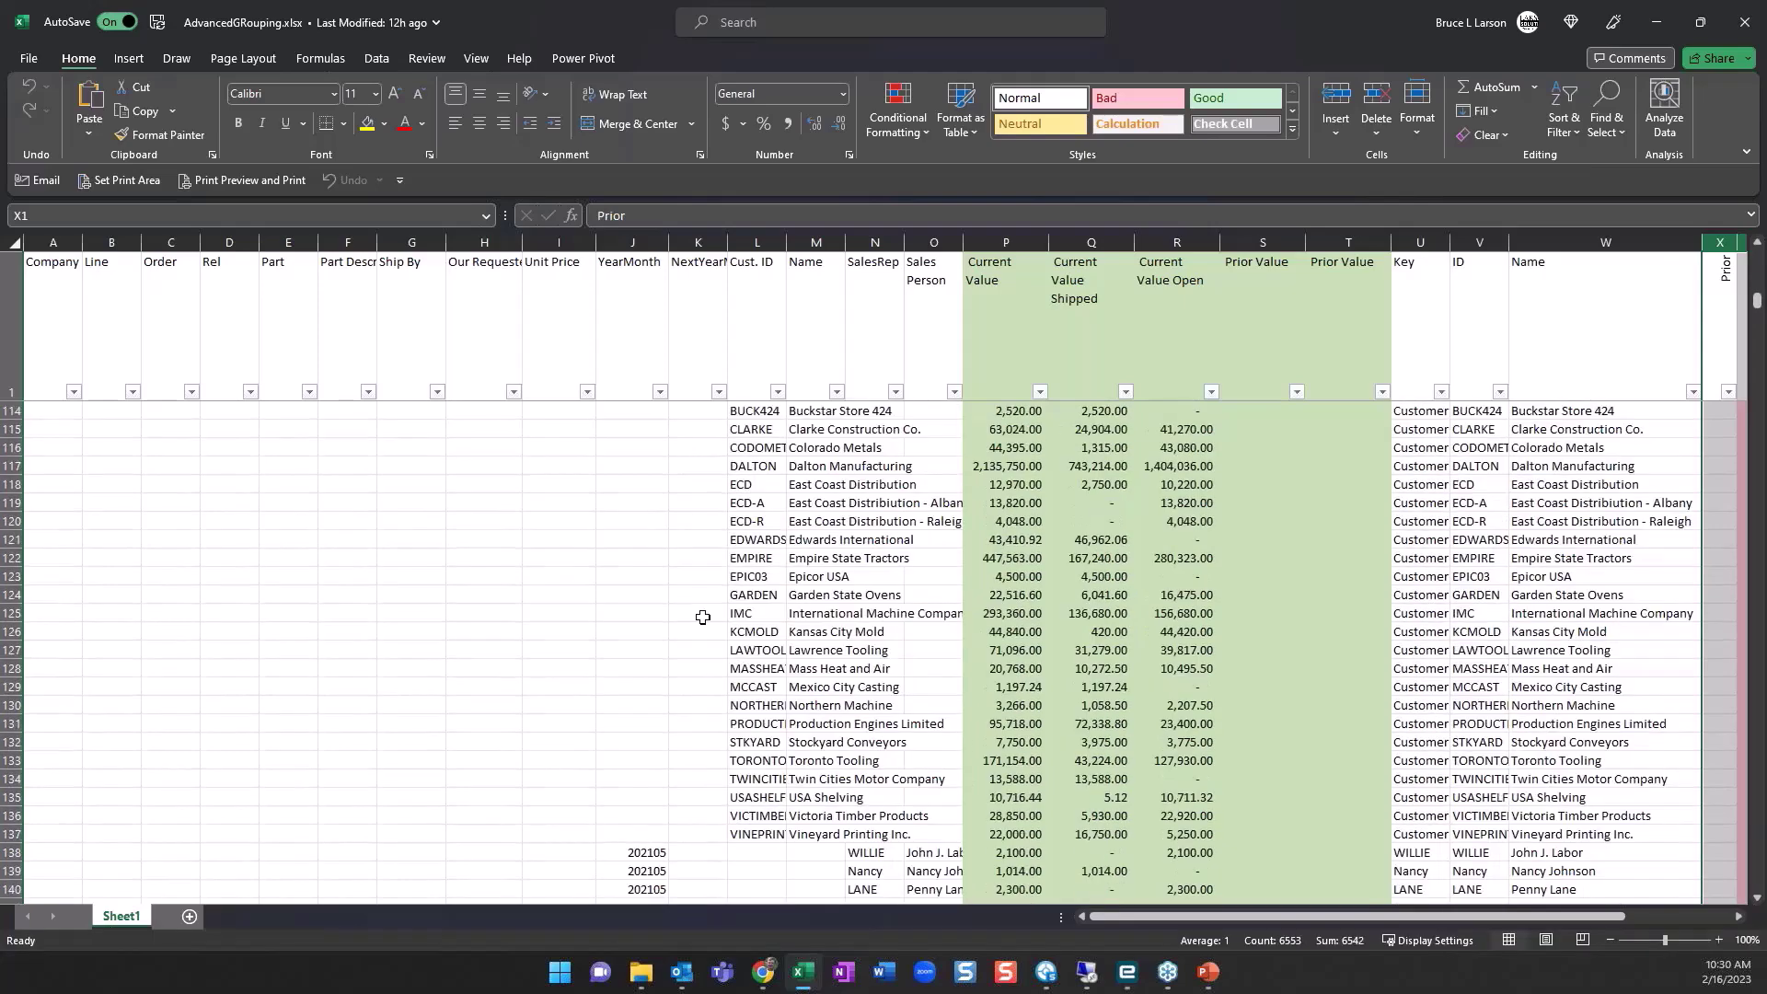
pyautogui.scroll(-4, 646, 685)
pyautogui.scroll(4, 646, 685)
pyautogui.scroll(4, 646, 685)
pyautogui.scroll(-3, 1104, 552)
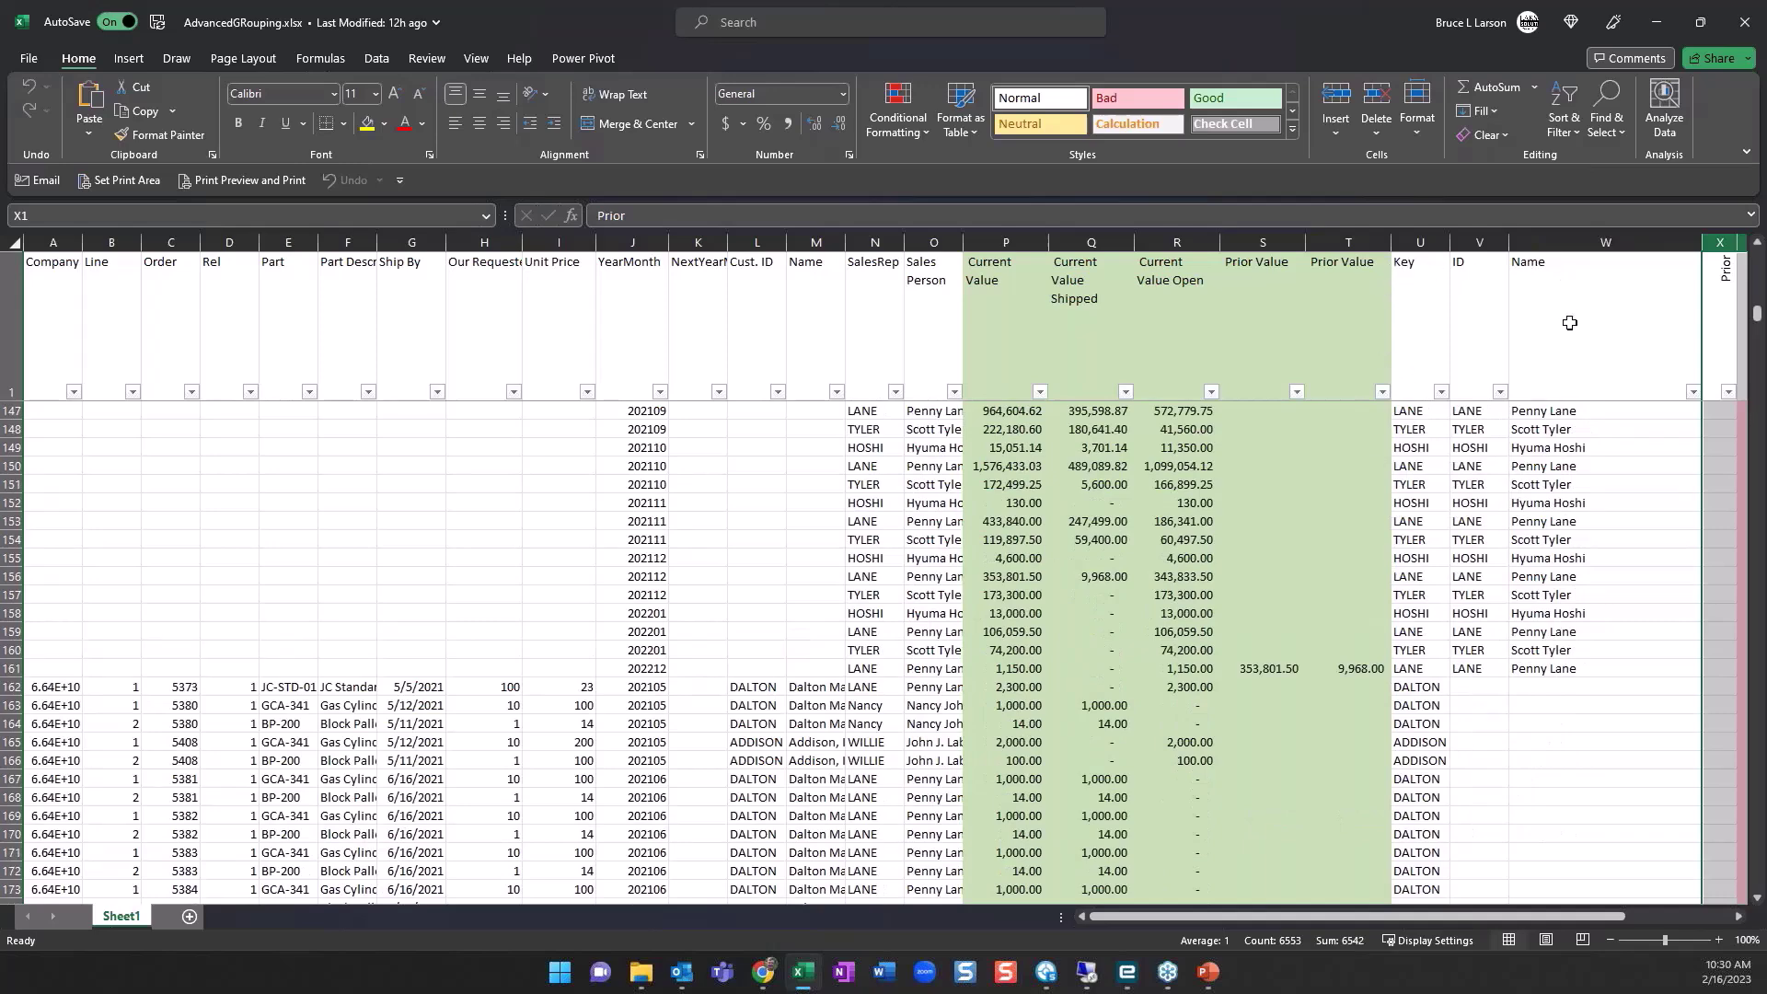
pyautogui.scroll(10, 1523, 603)
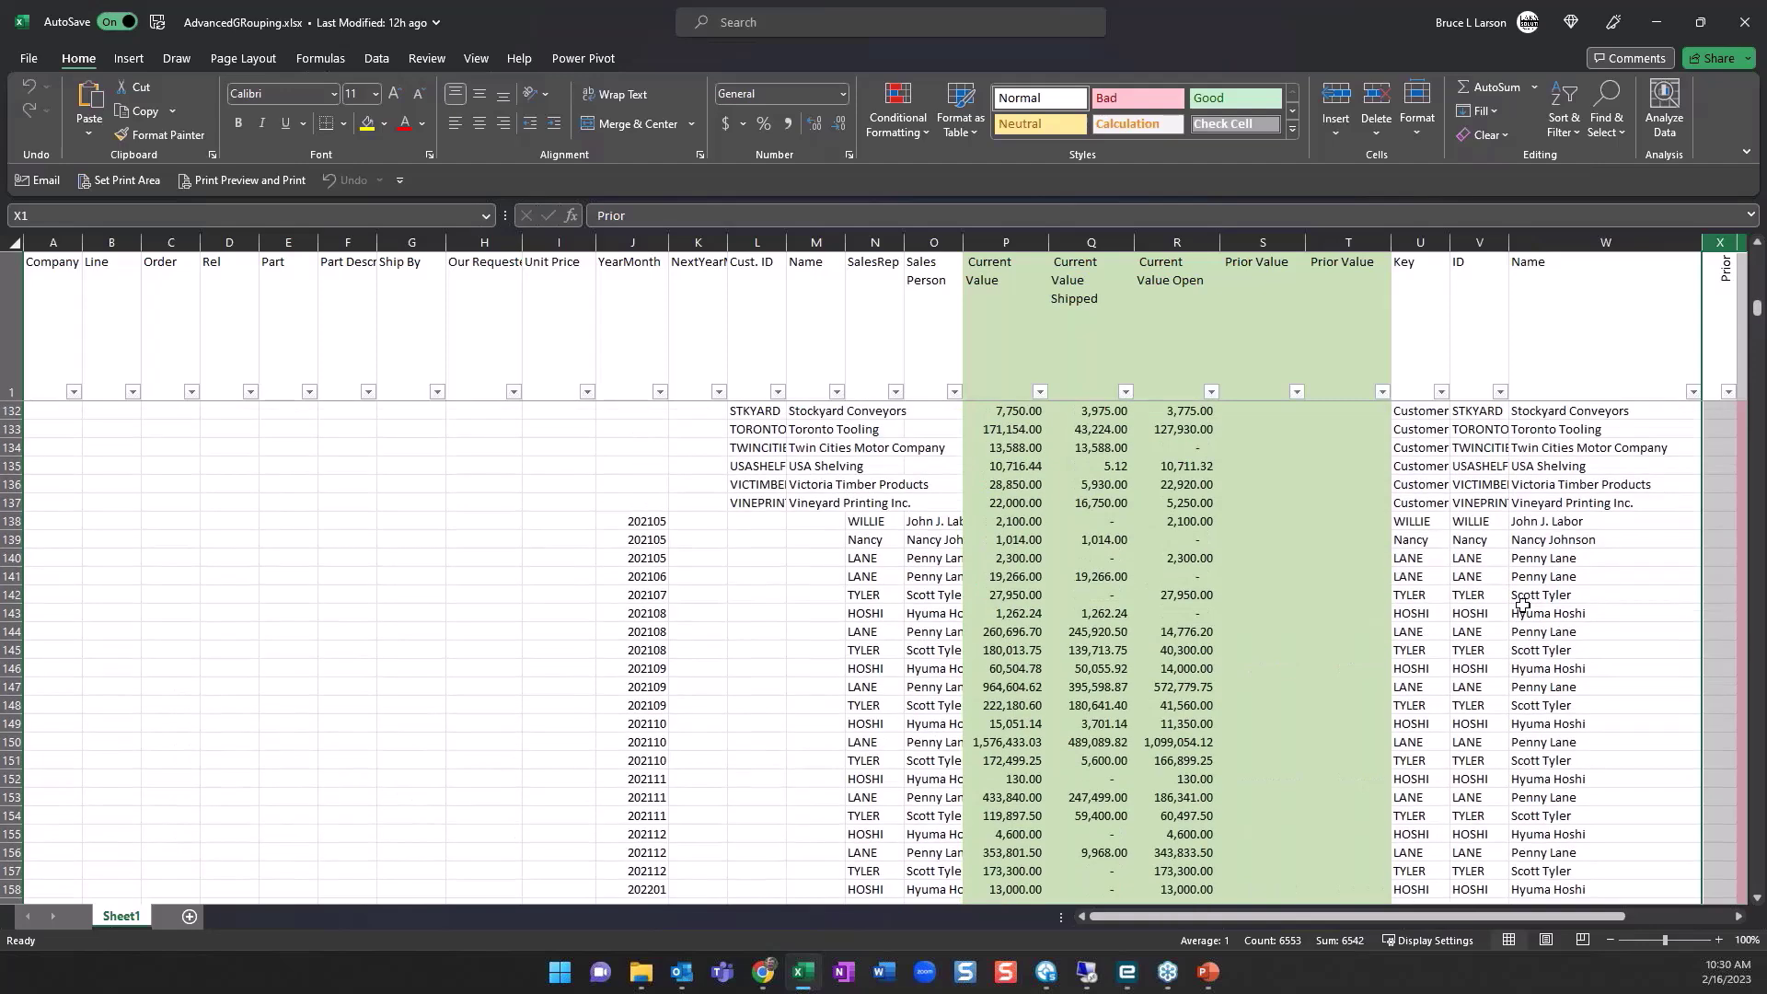
pyautogui.scroll(3, 1492, 540)
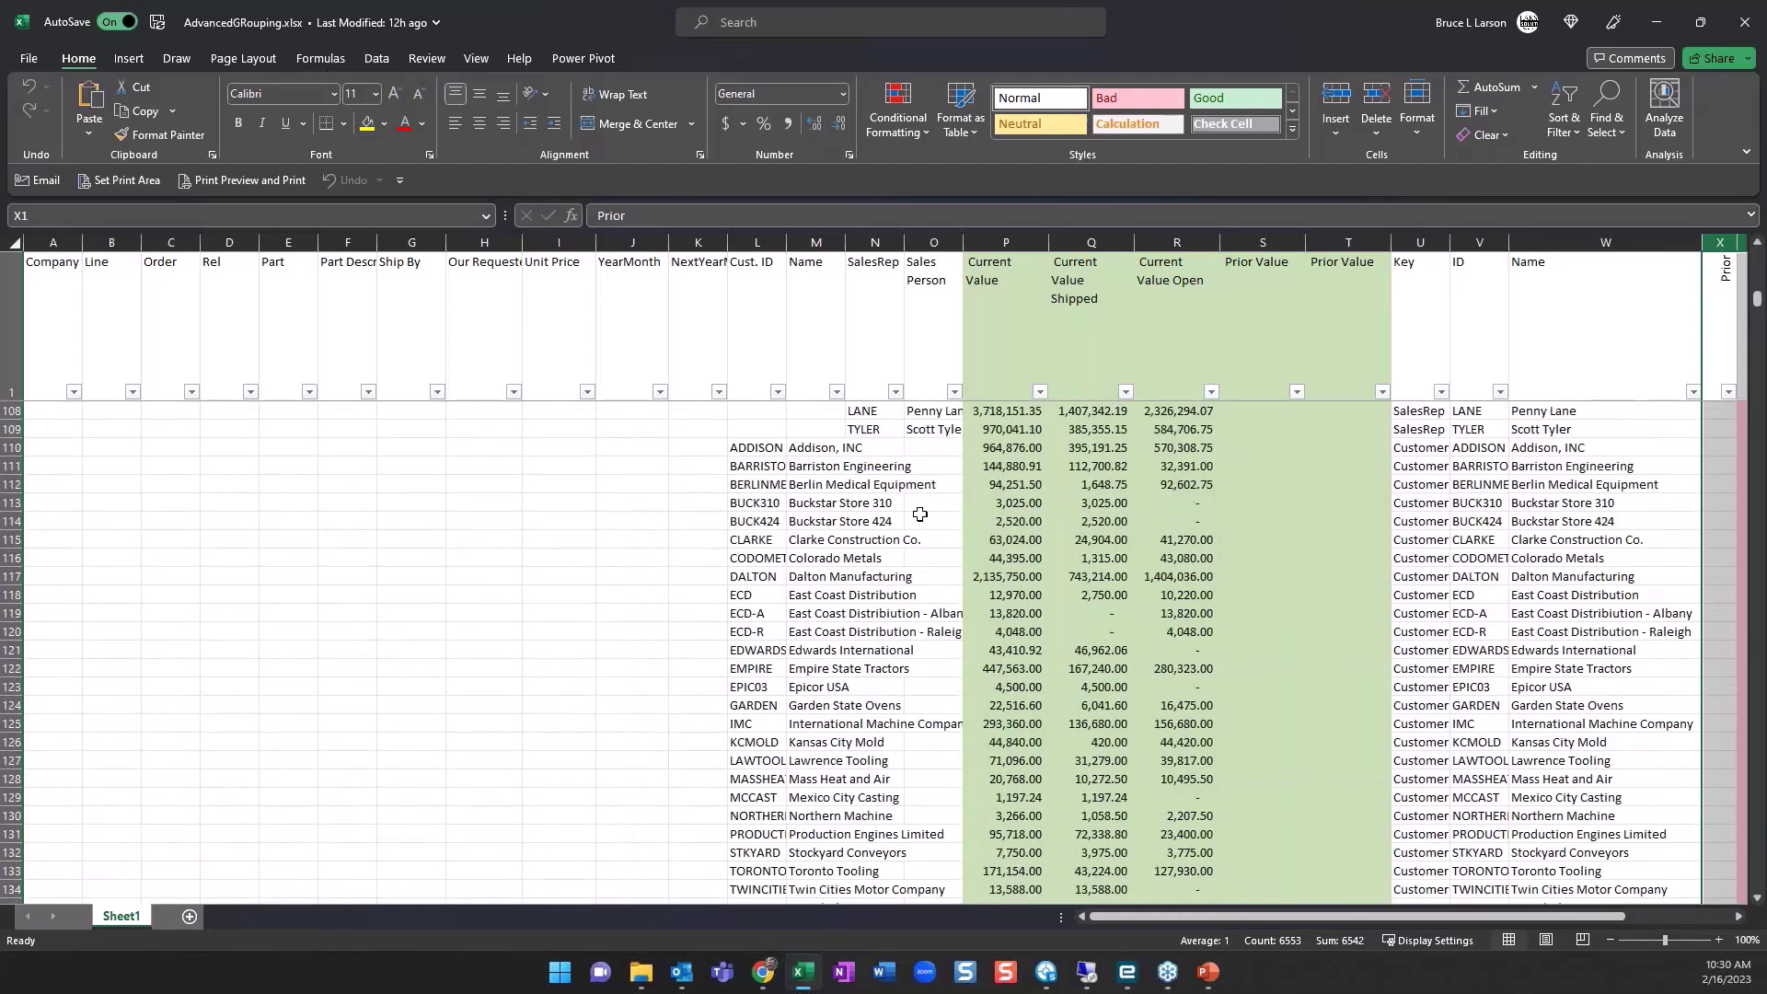
pyautogui.scroll(1, 1133, 499)
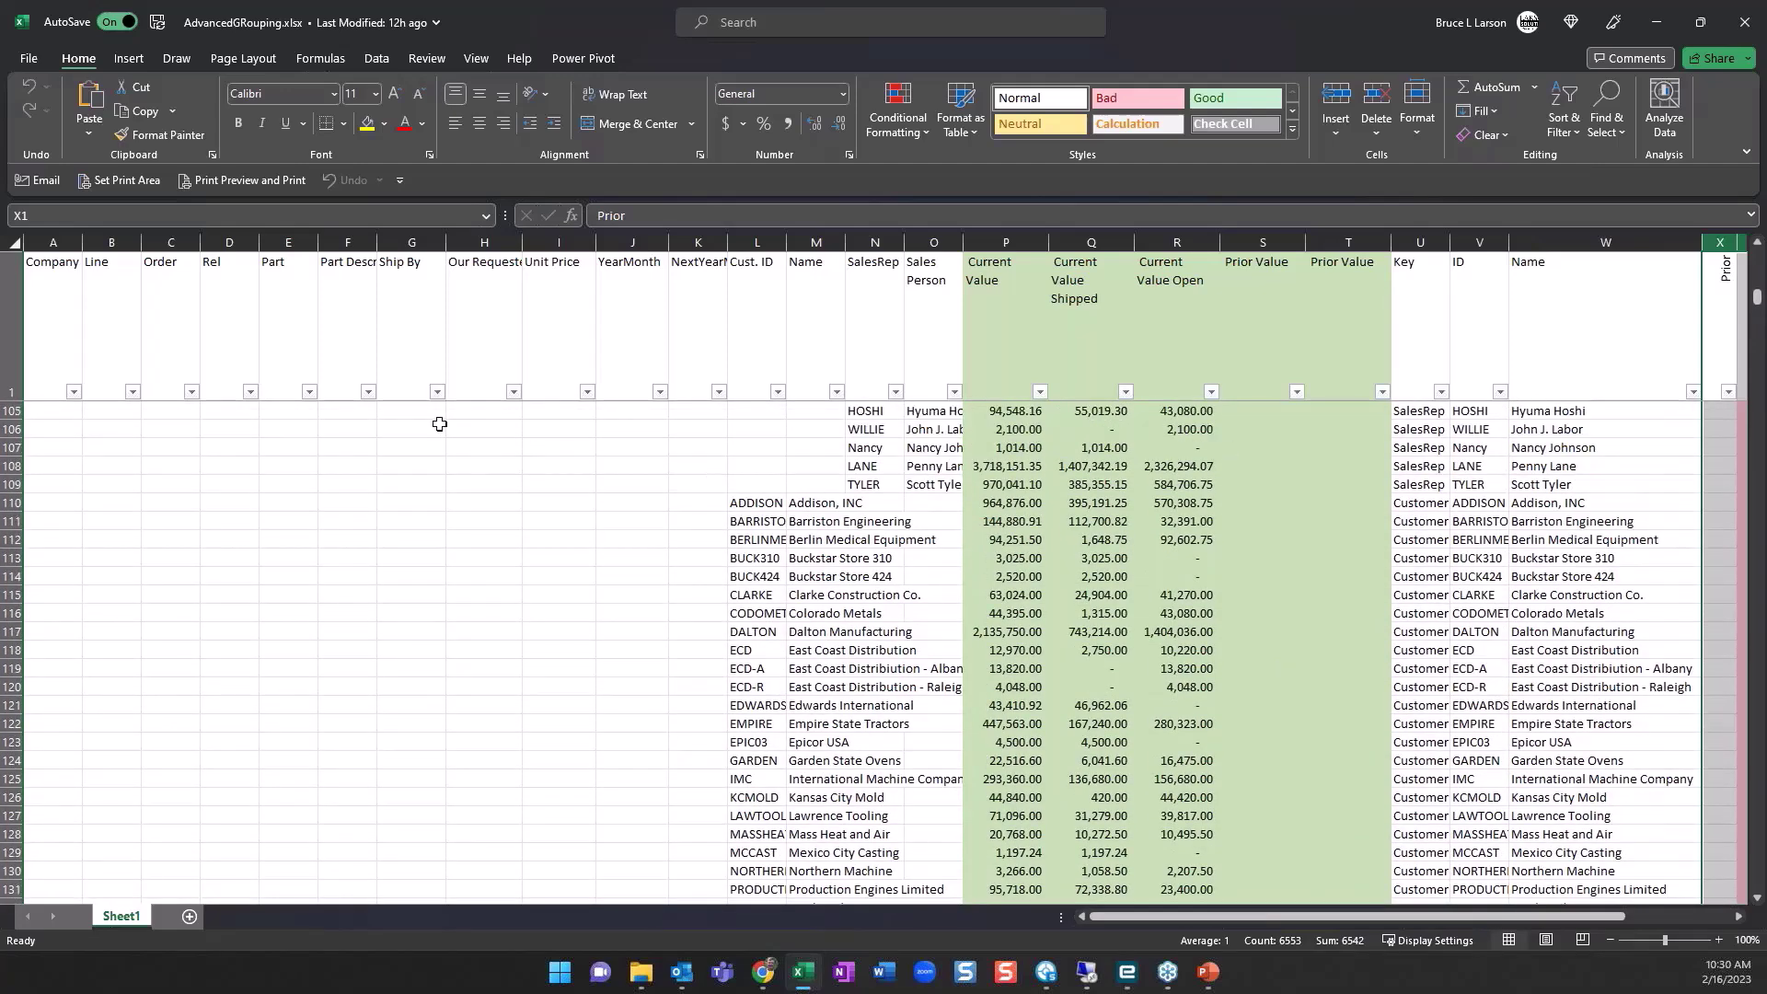
# Examine the flag columns from Prior to Details beside the monthly rows and the SalesRep and Customer total rows
pyautogui.moveTo(1375, 918); pyautogui.dragTo(1643, 914)
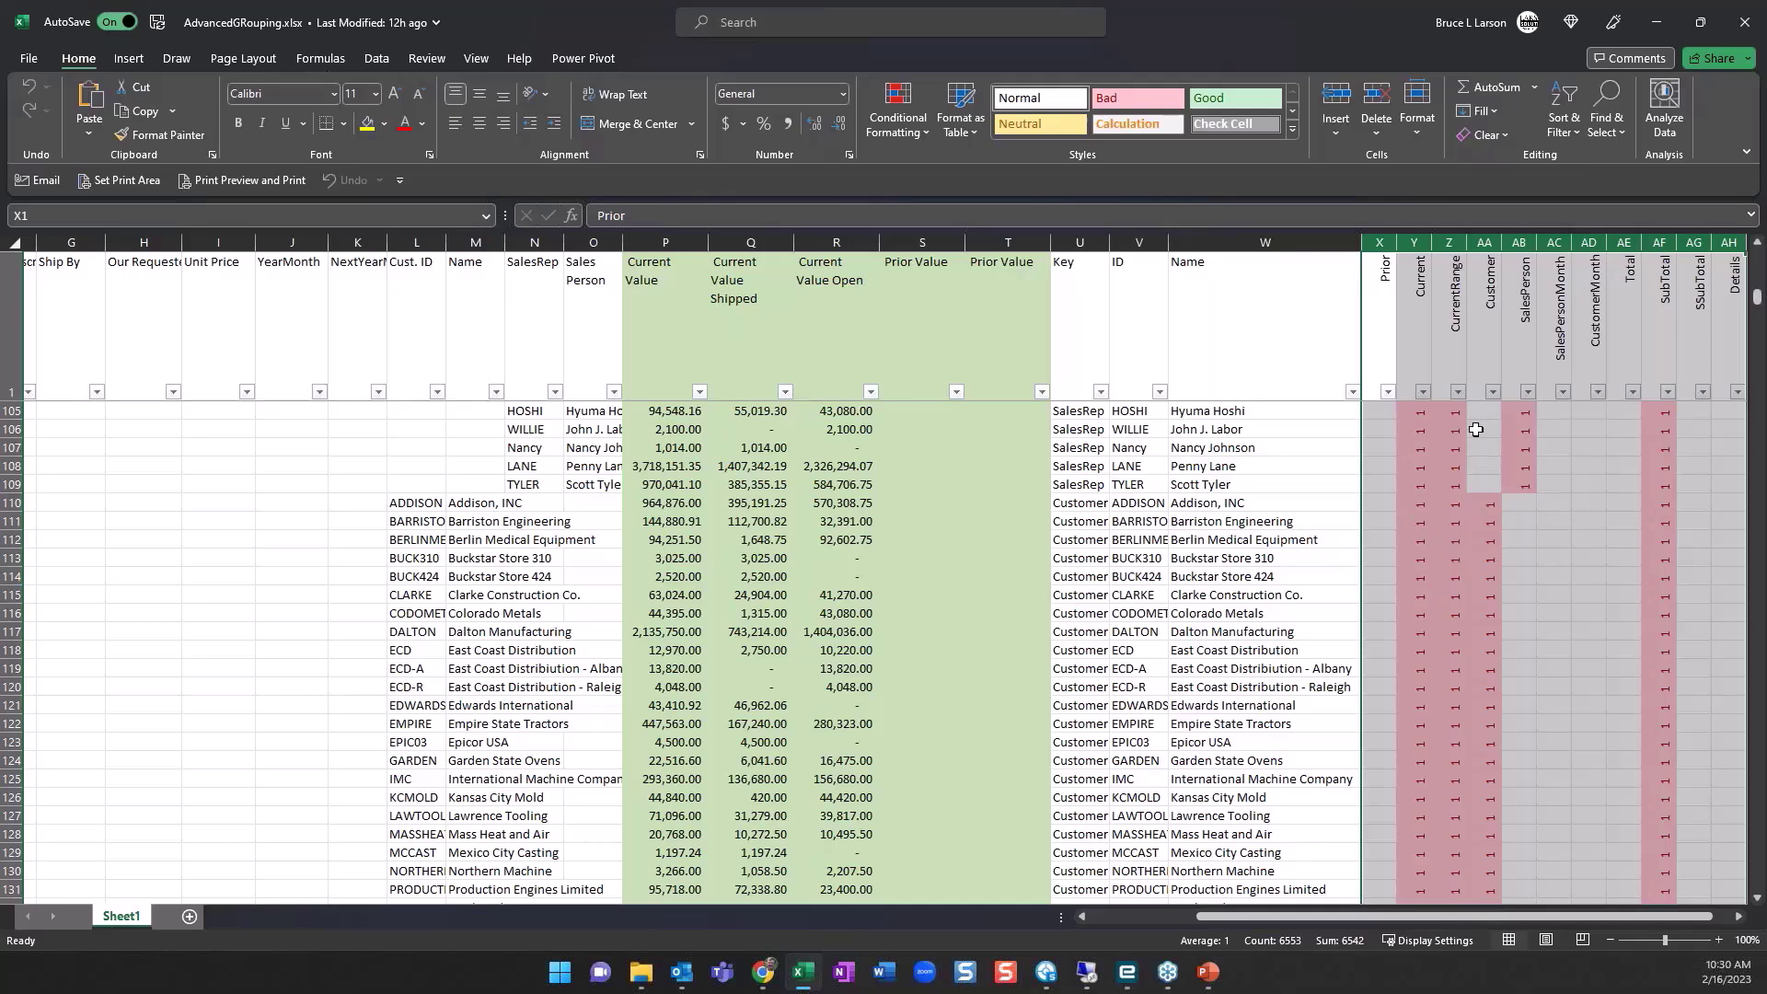
pyautogui.scroll(-2, 1222, 572)
pyautogui.scroll(6, 1220, 575)
pyautogui.scroll(1, 1220, 576)
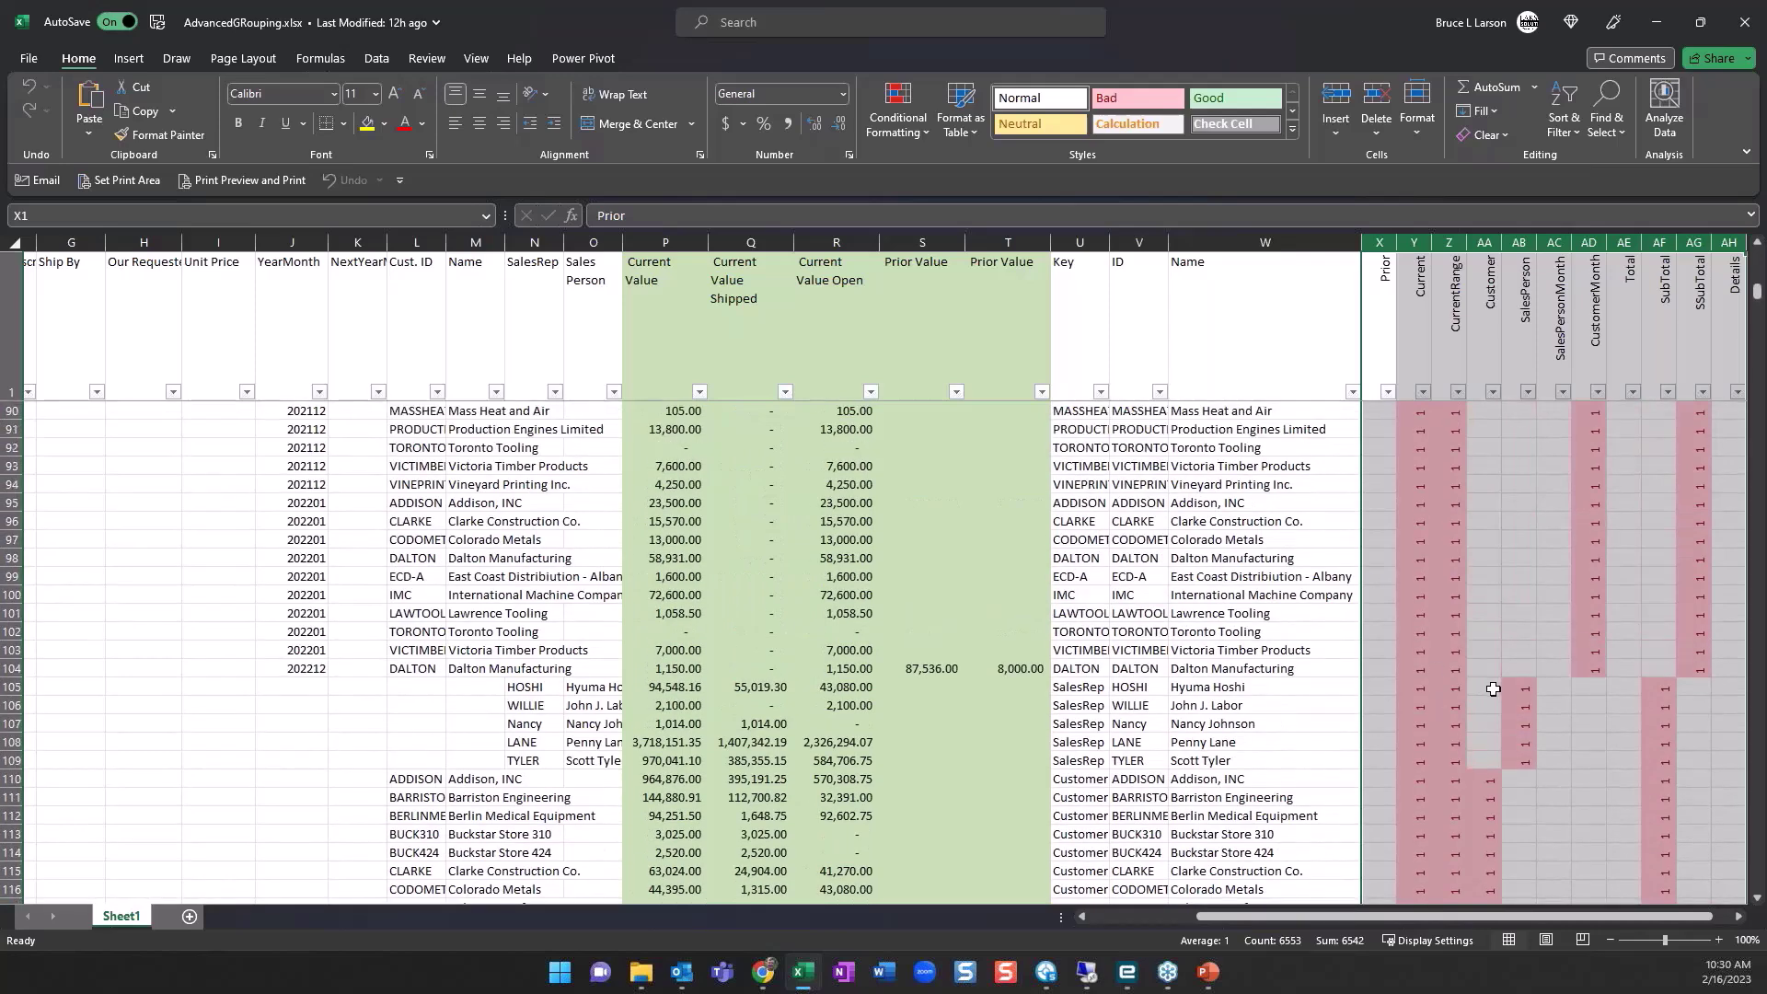
# Highlight the SalesRep values in the Key column, rows 105 to 109, and the same rows from SalesRep to Name
pyautogui.moveTo(1120, 679); pyautogui.dragTo(1222, 753)
pyautogui.moveTo(1078, 687); pyautogui.dragTo(1078, 760)
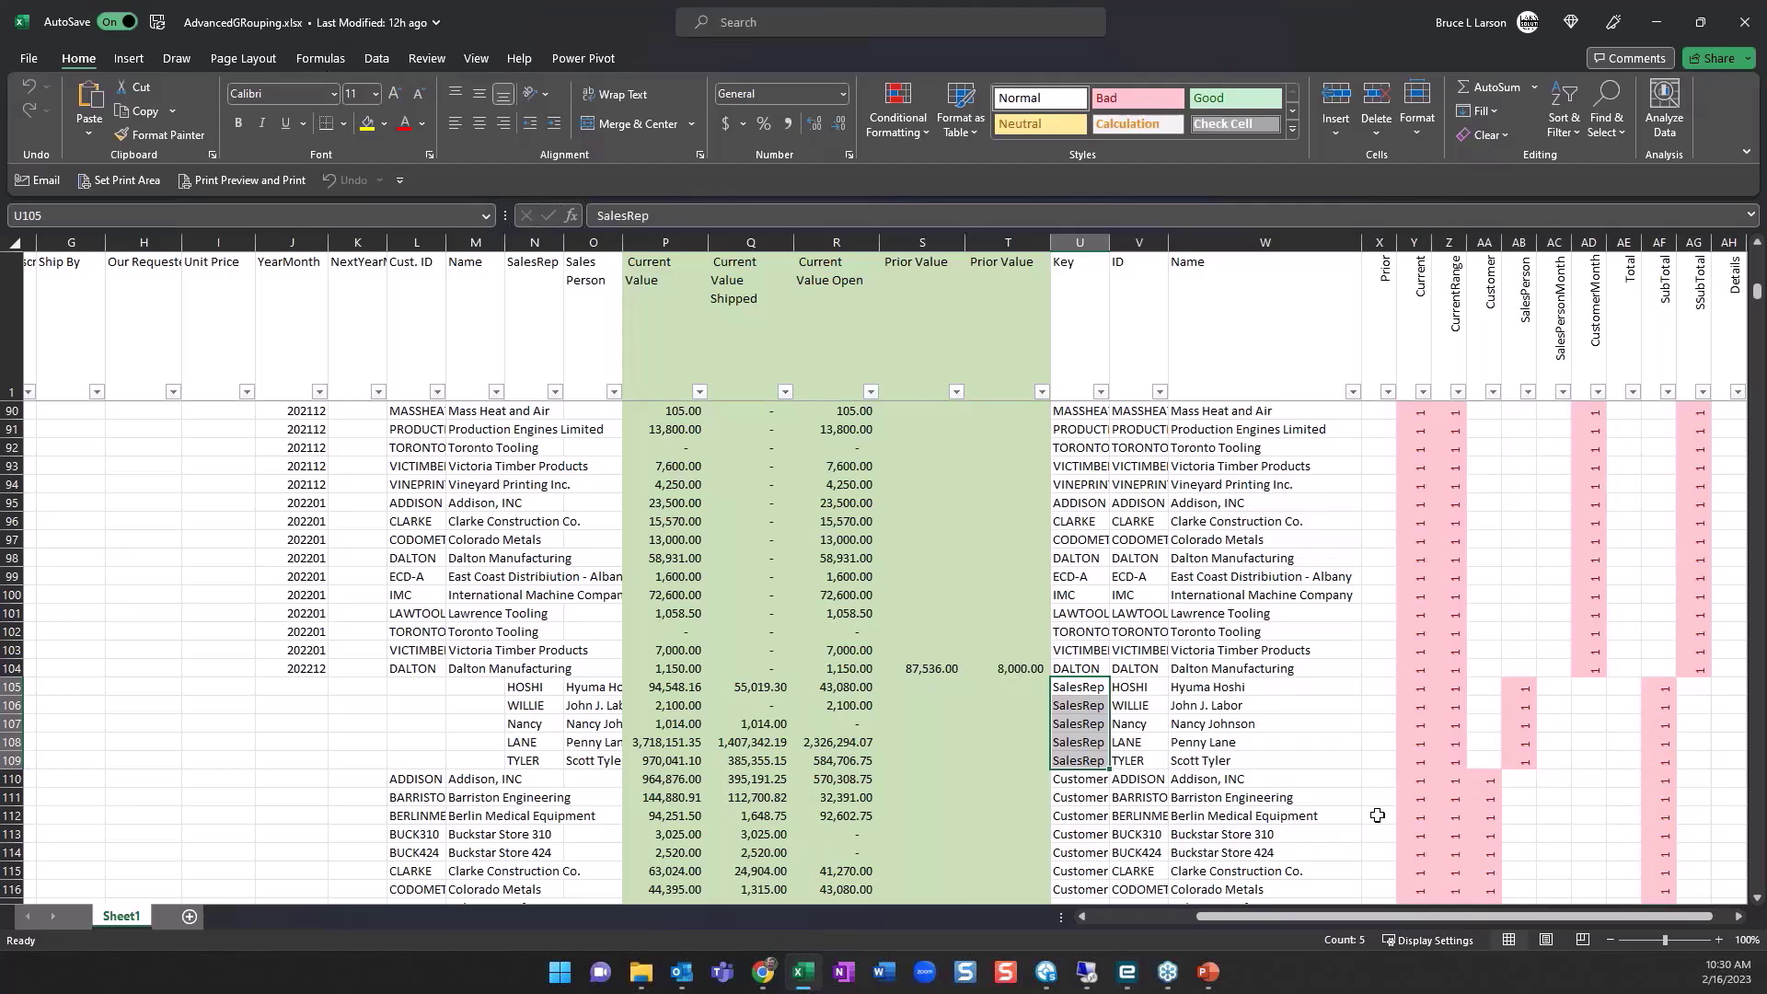
pyautogui.moveTo(1128, 788)
pyautogui.click(542, 685)
pyautogui.moveTo(543, 685); pyautogui.dragTo(1185, 766)
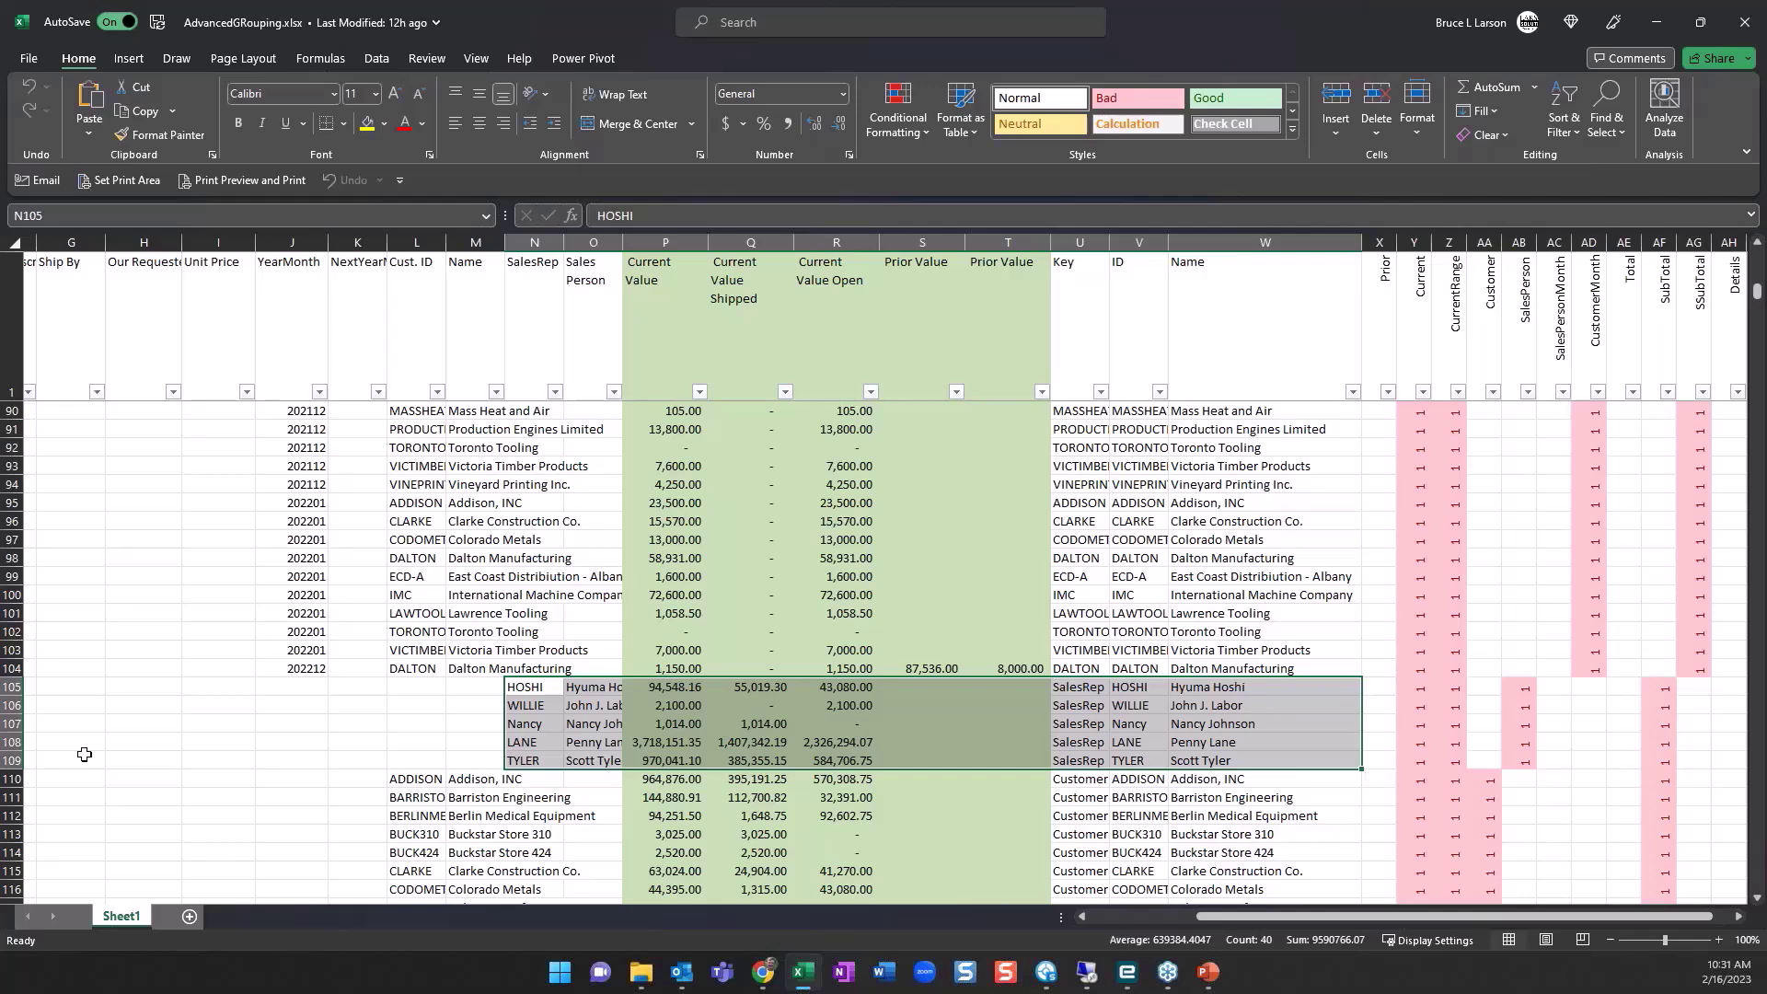
# Switch to the Kinetic main menu and show the ShopVision entries under Executive Analysis
pyautogui.hotkey('alt', 'Tab')
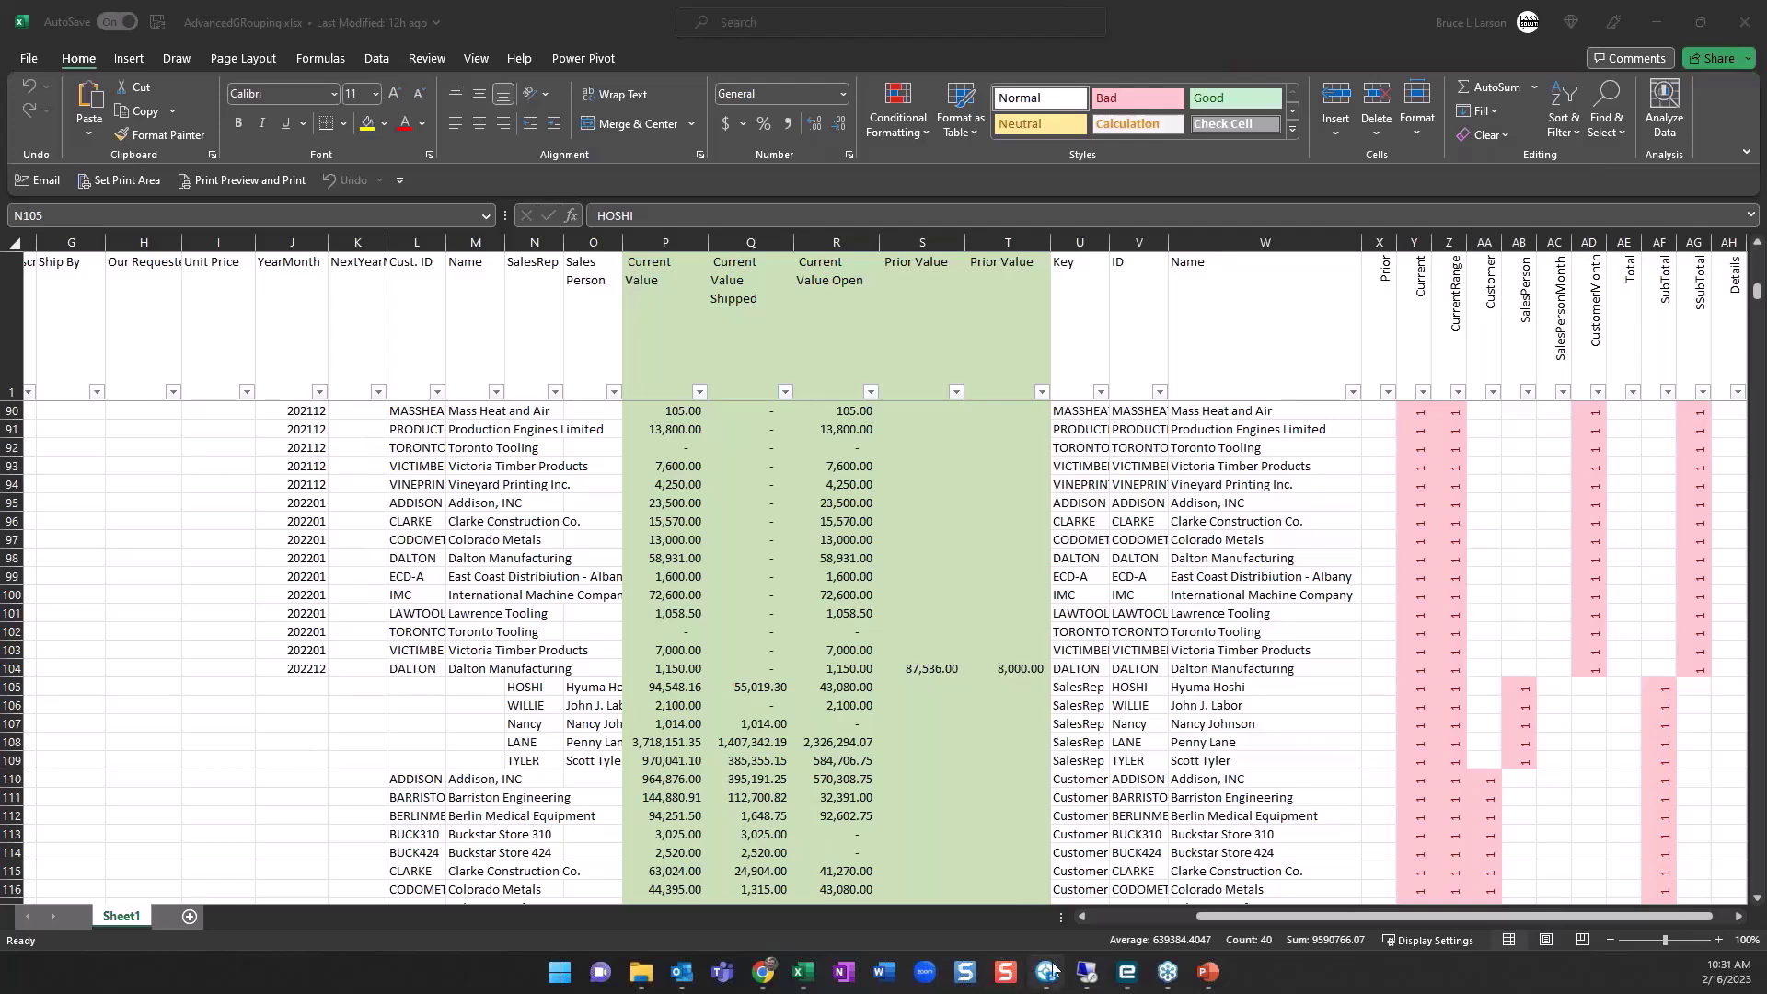
pyautogui.moveTo(1122, 973)
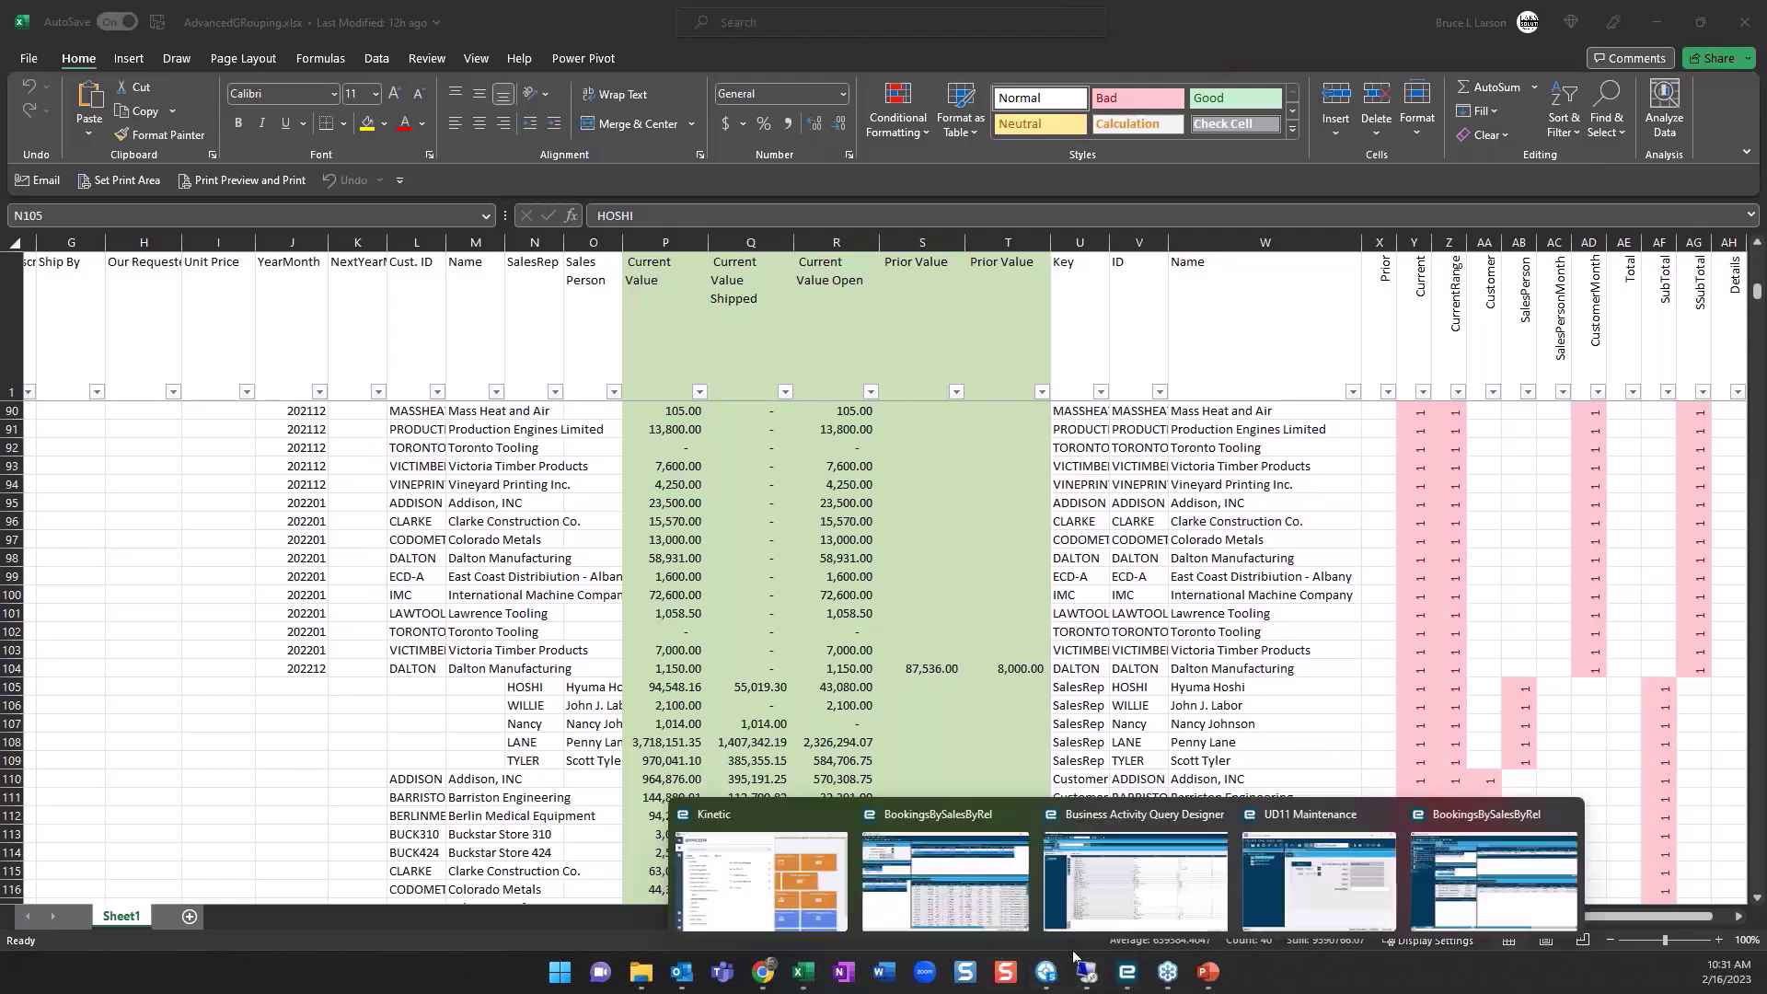
pyautogui.click(752, 912)
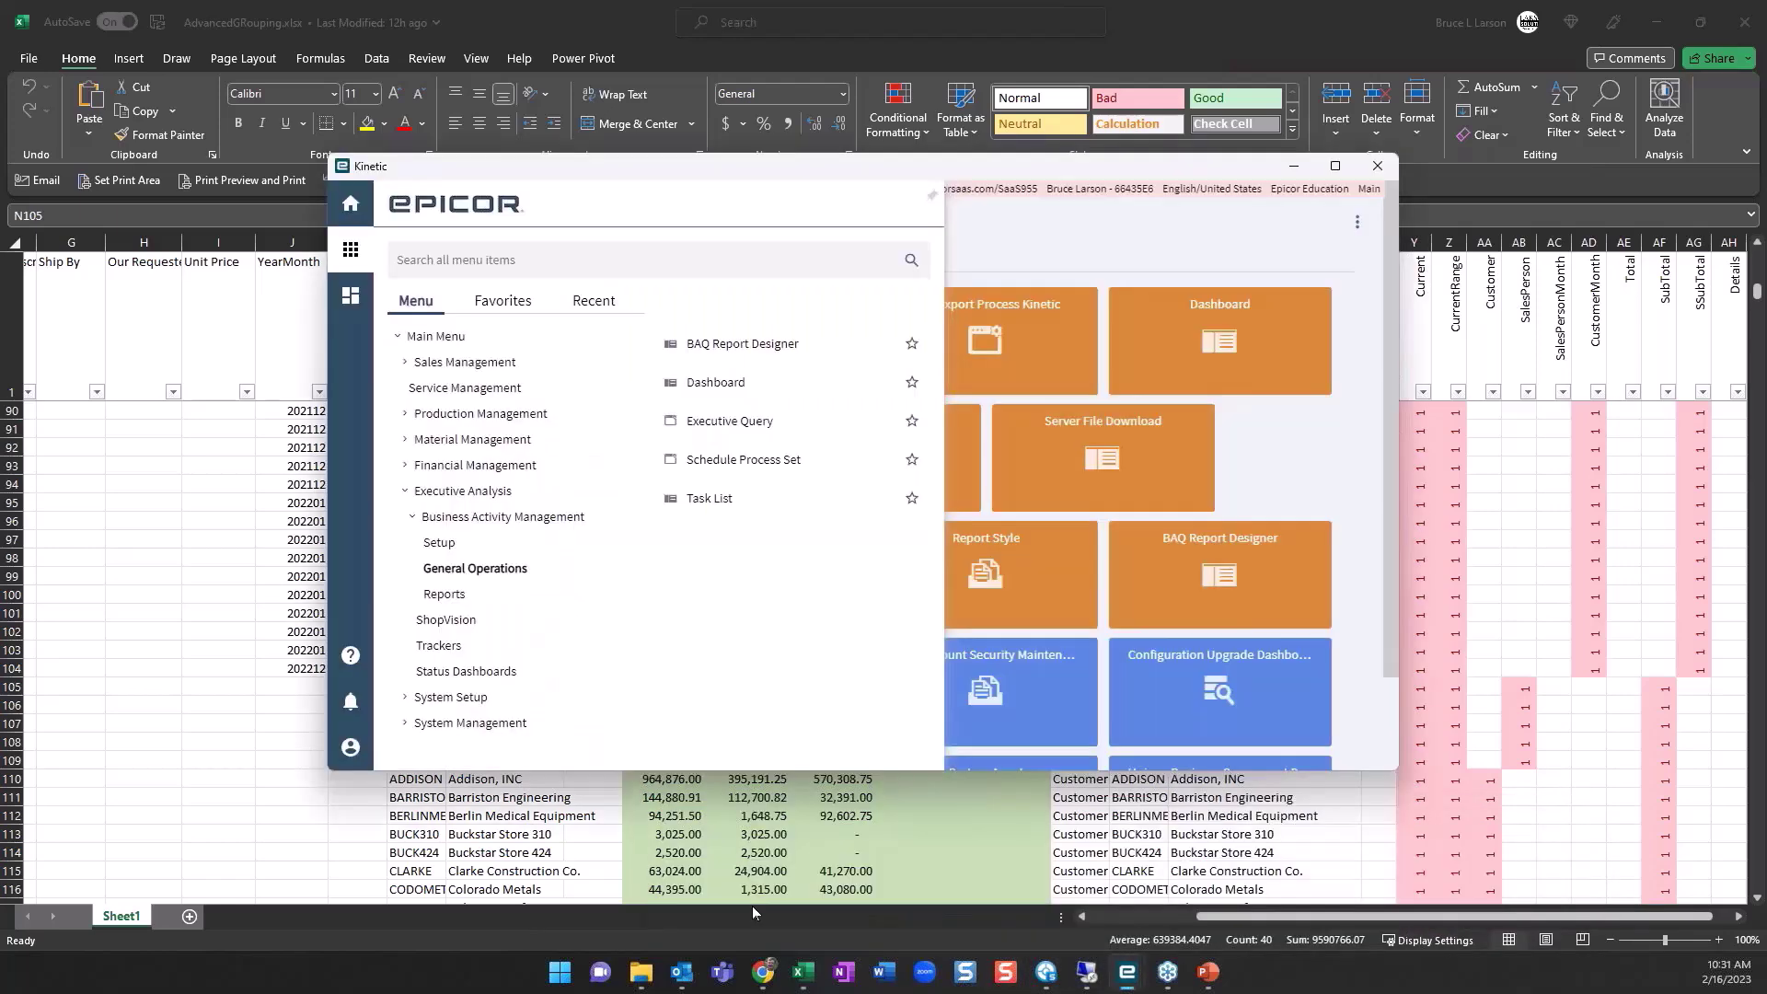
pyautogui.click(446, 622)
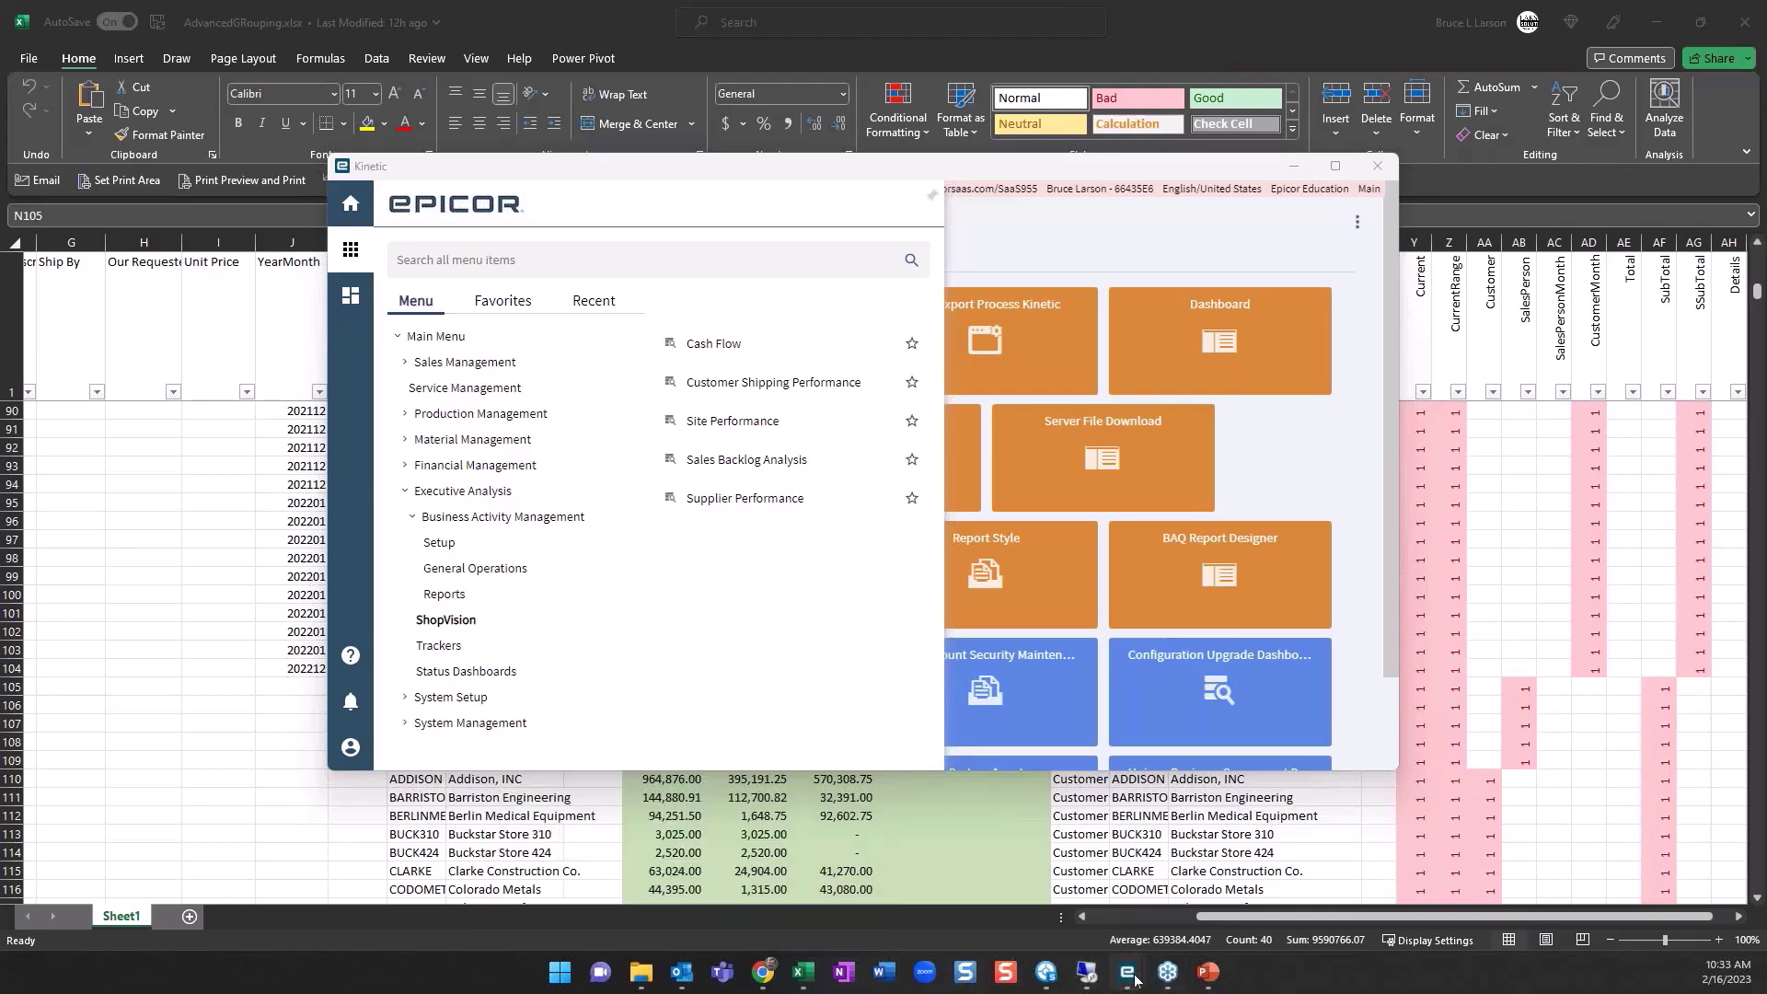
# Switch to the Business Activity Query Designer and create a new shared query with ID Group and description Group
pyautogui.moveTo(1132, 976)
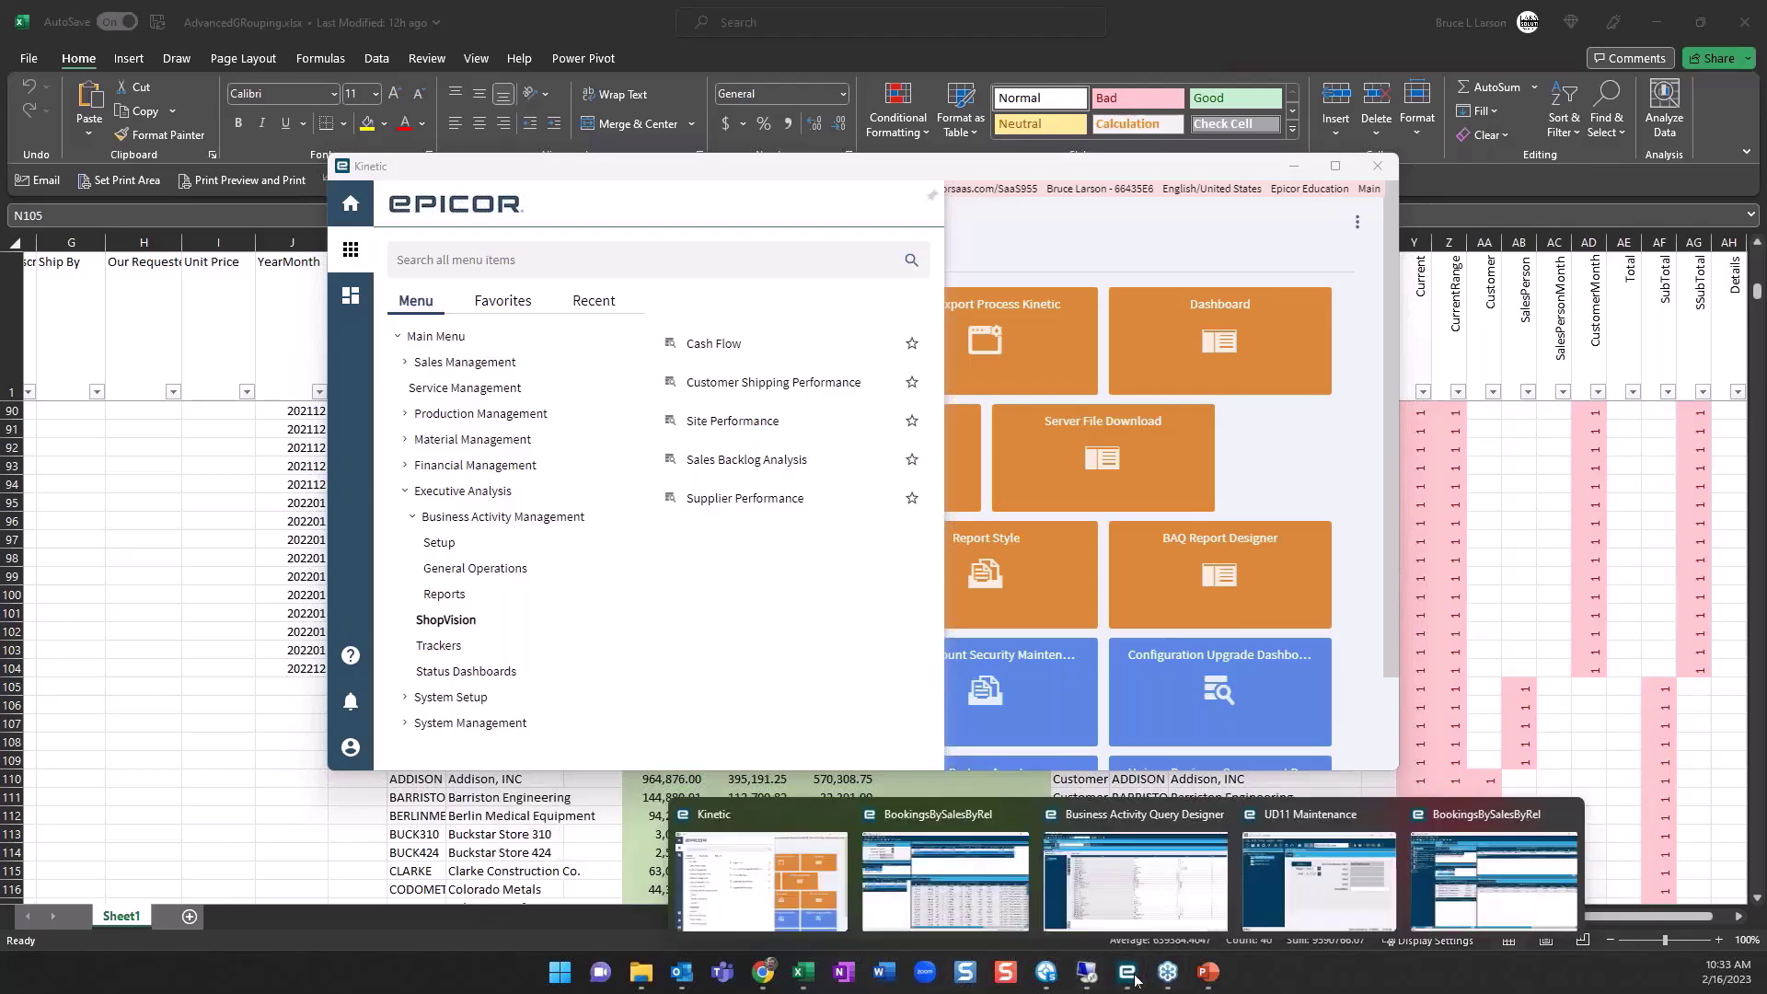
pyautogui.click(1091, 899)
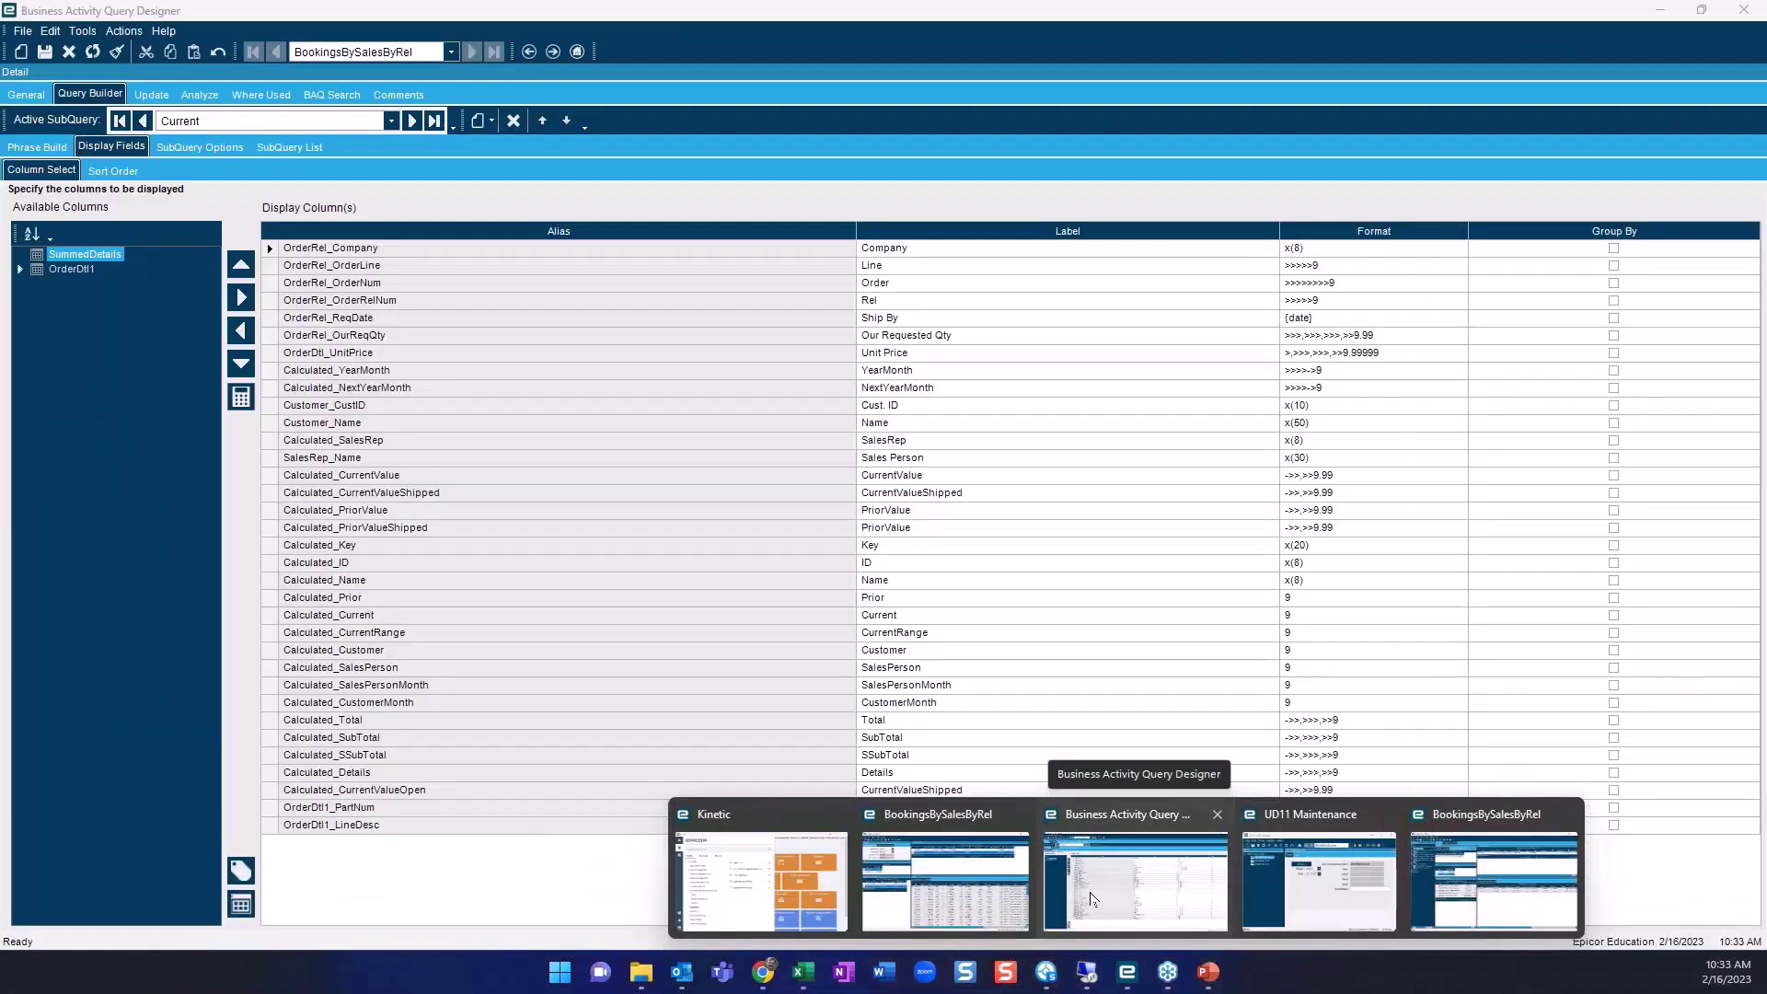
pyautogui.click(44, 144)
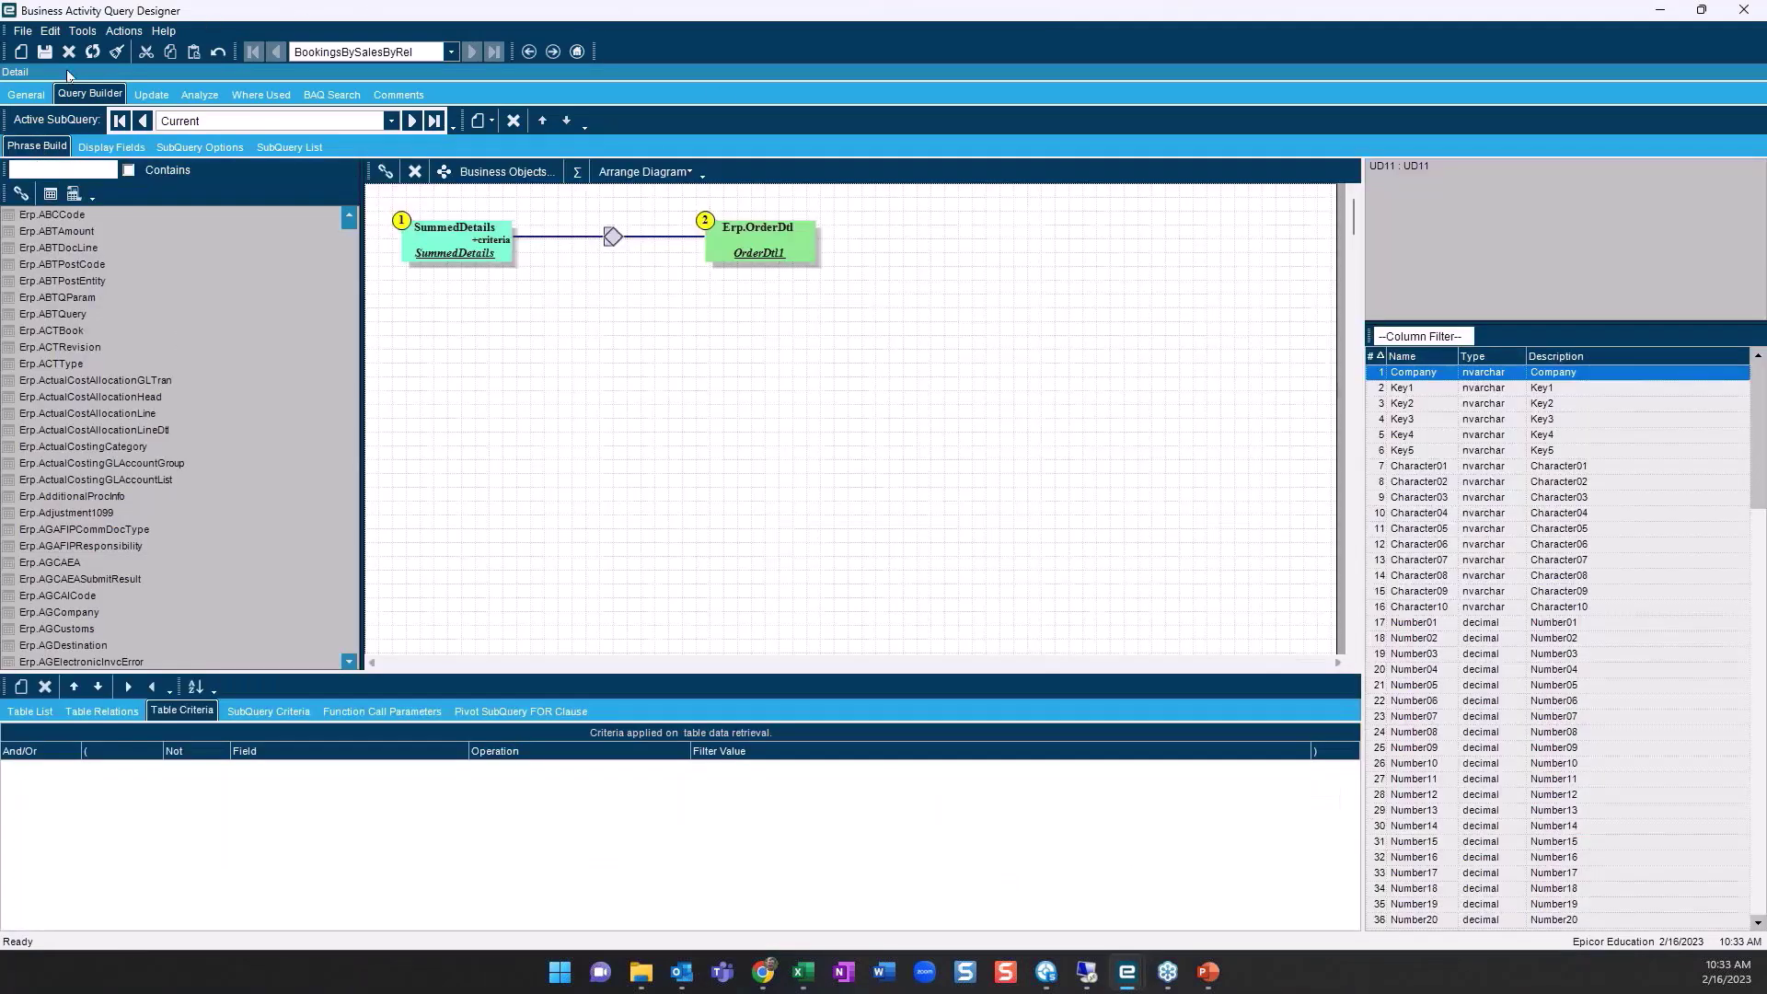
pyautogui.click(26, 94)
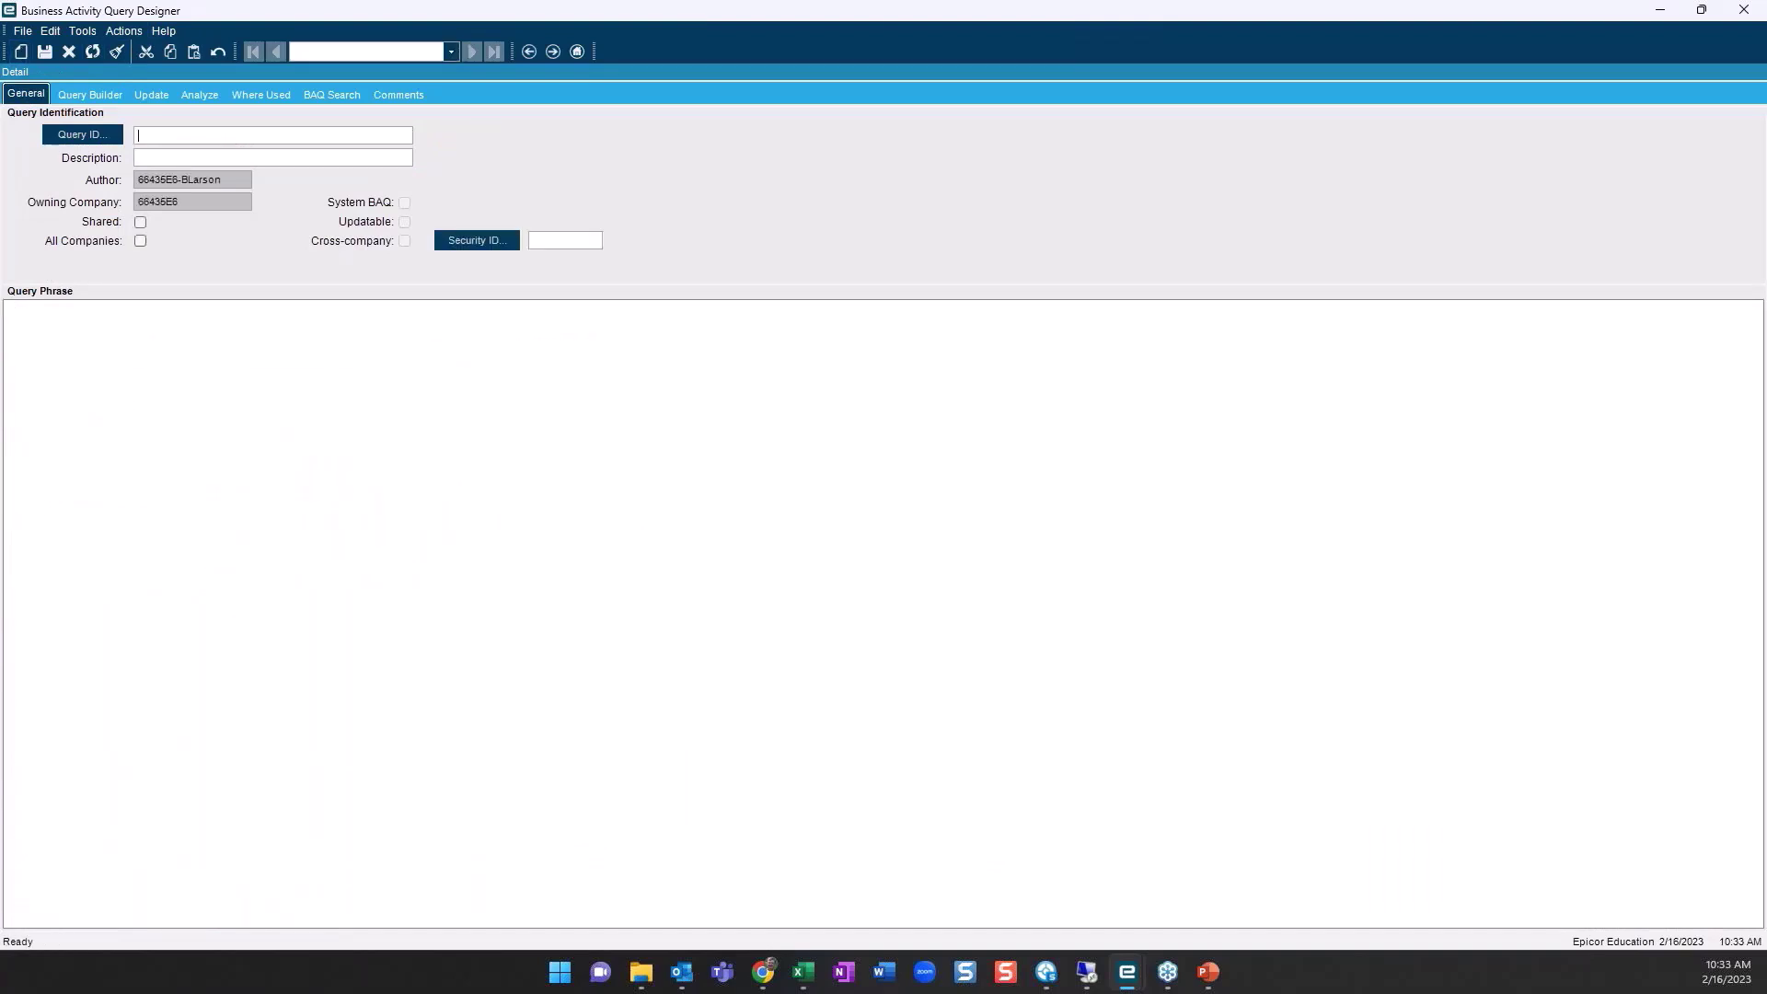
pyautogui.write('Grou')
pyautogui.press('Tab')
pyautogui.write('Group')
pyautogui.press('Tab')
pyautogui.press('space')
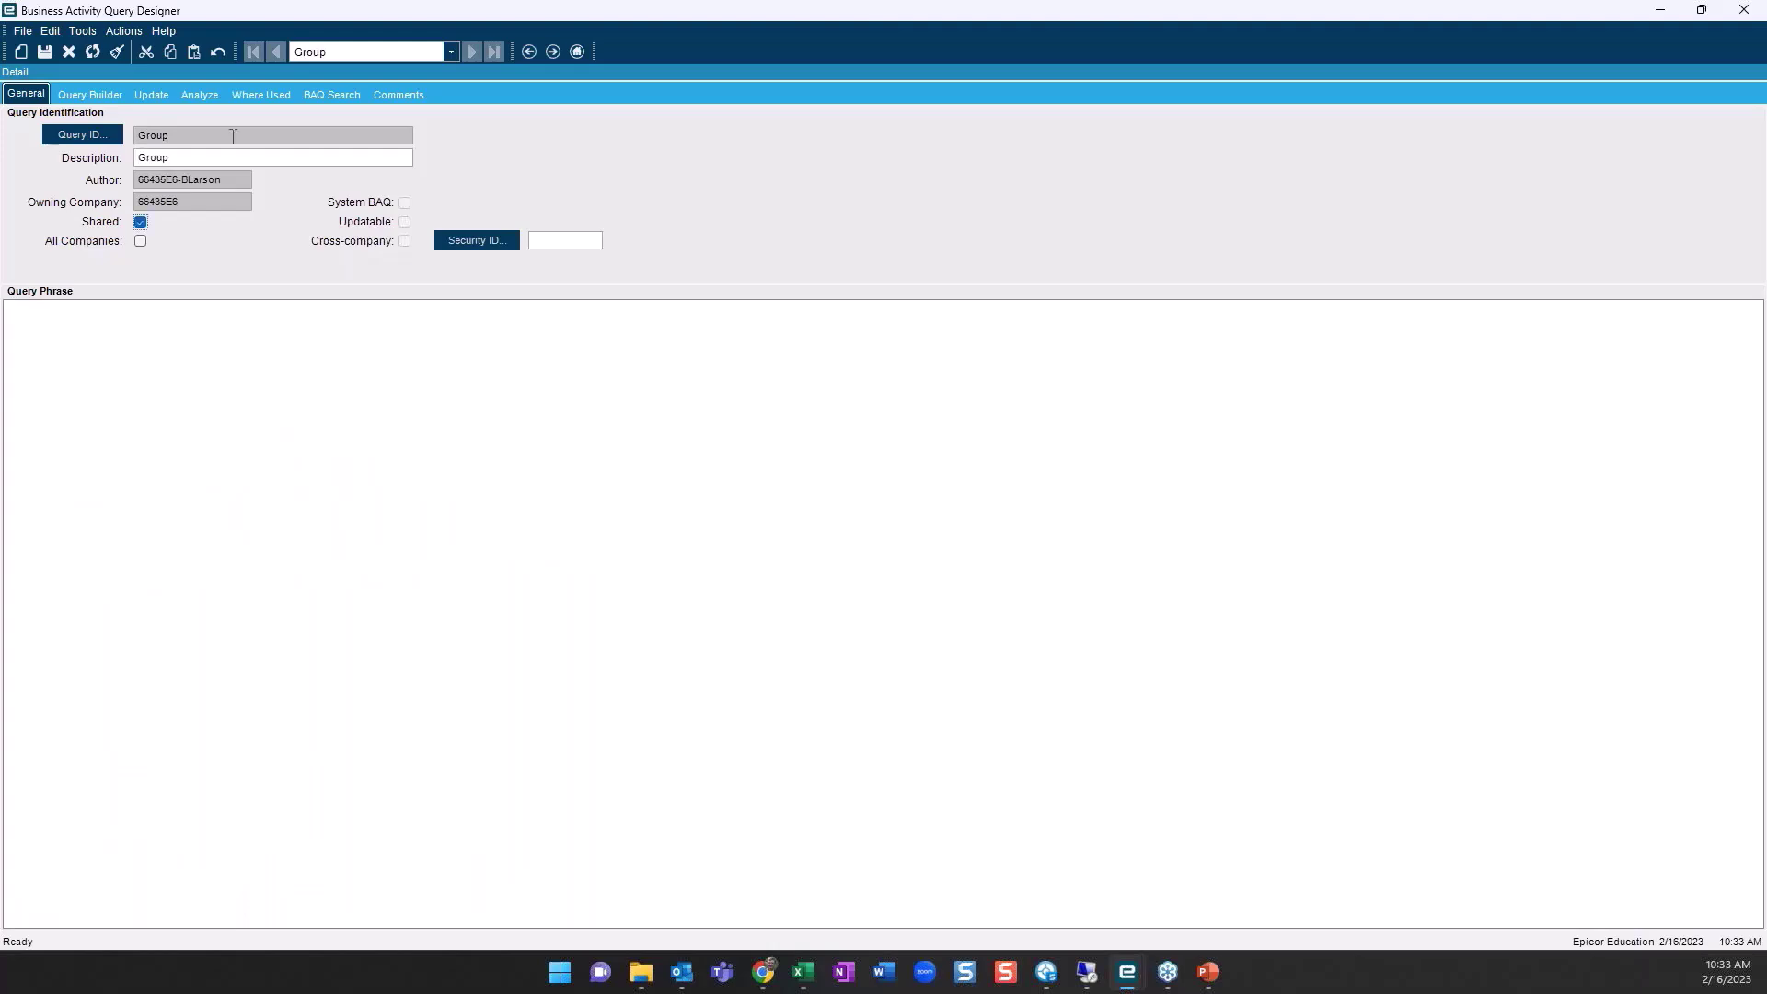
# Add the Erp.OrderRel and Erp.OrderHed tables to the query diagram, and limit the table list to those related to OrderHed
pyautogui.click(91, 92)
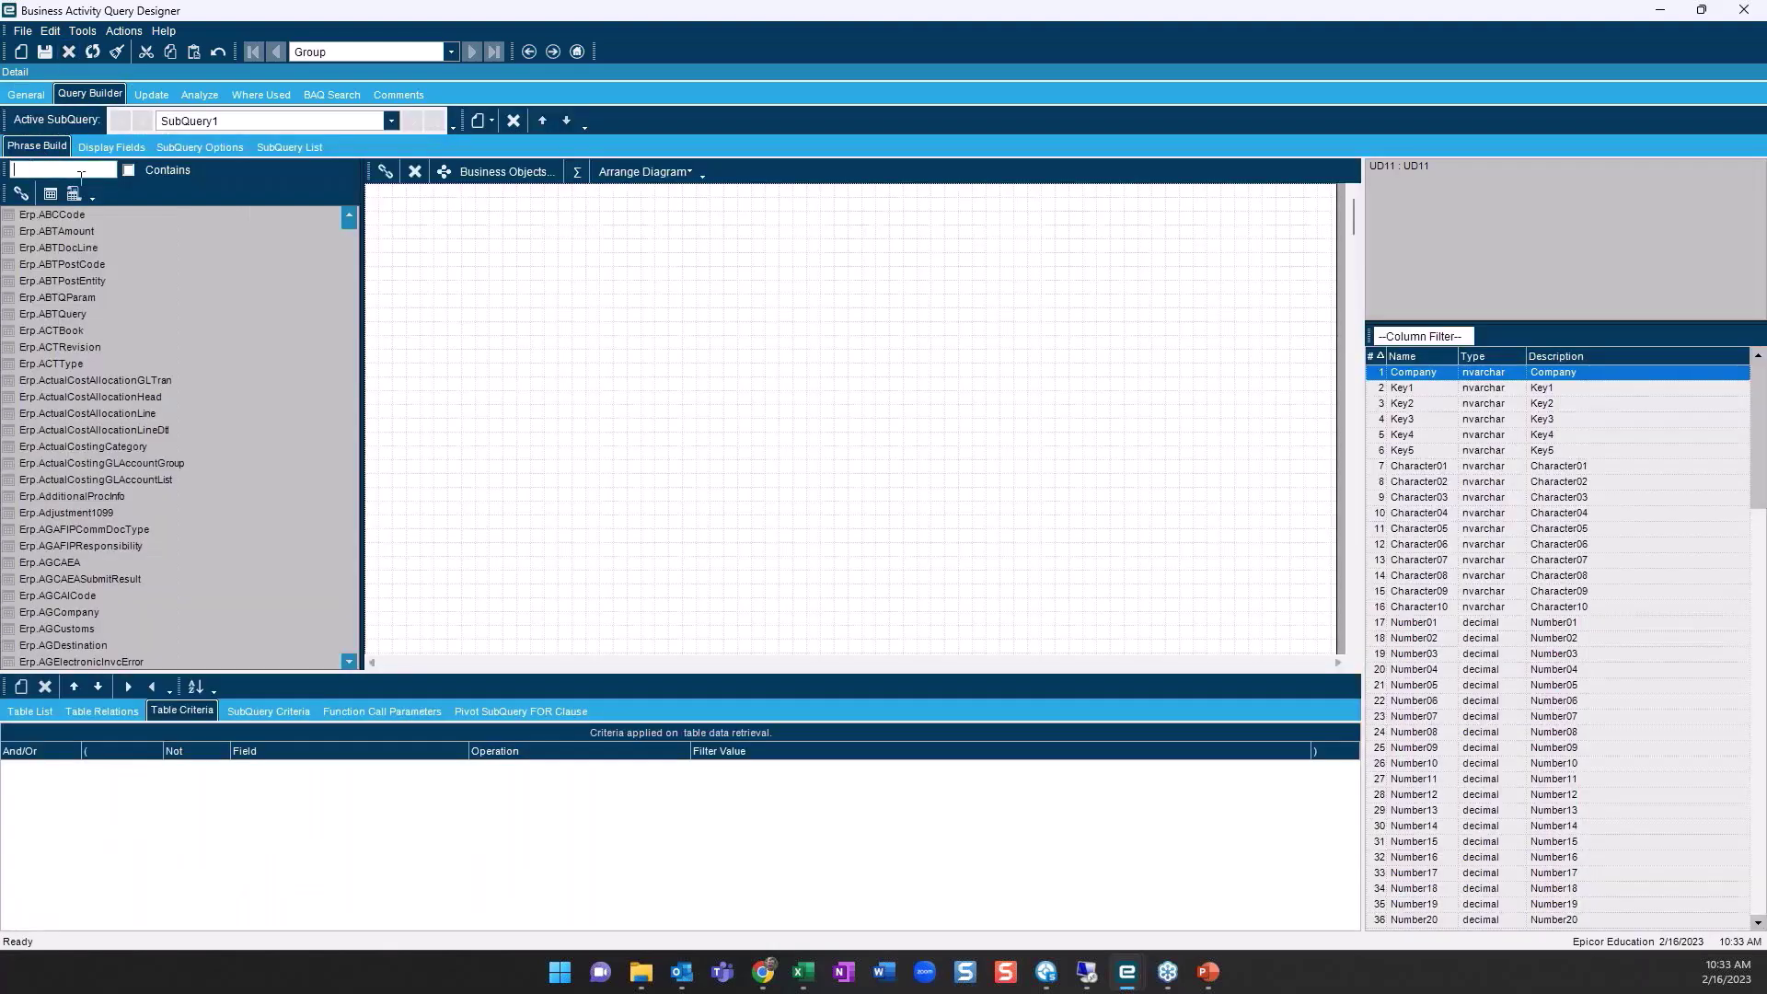
pyautogui.click(81, 173)
pyautogui.write('or')
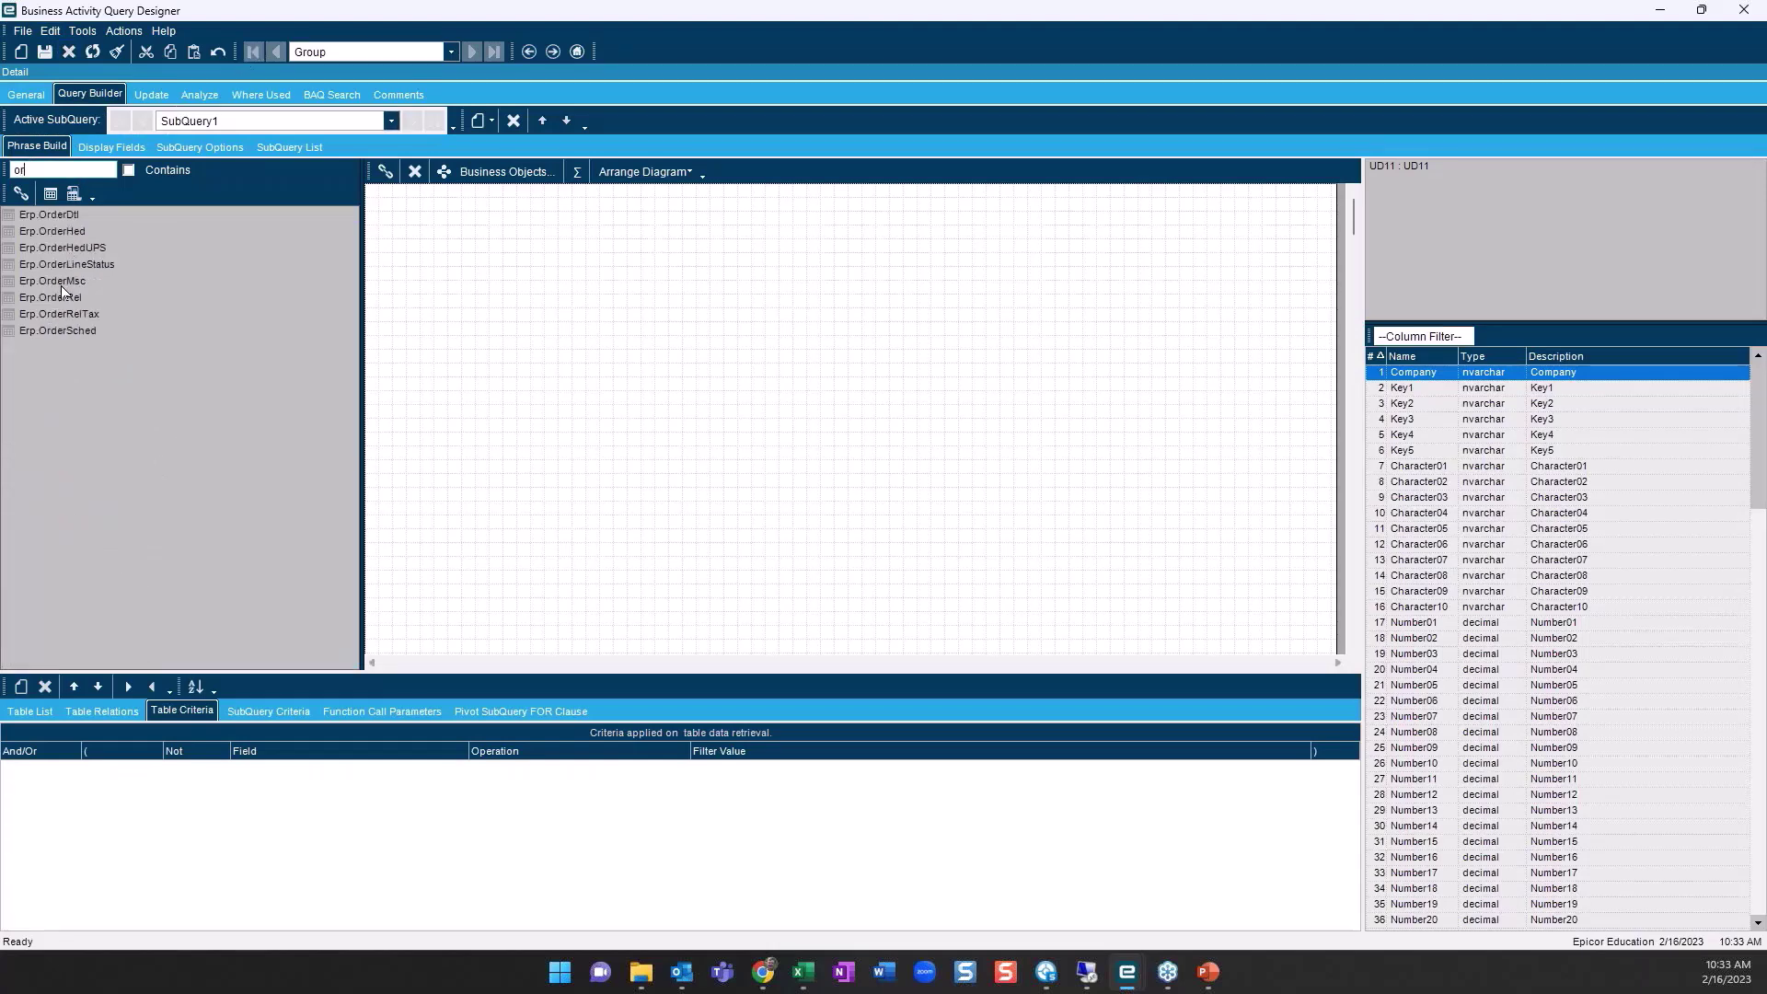
pyautogui.moveTo(58, 296); pyautogui.dragTo(538, 281)
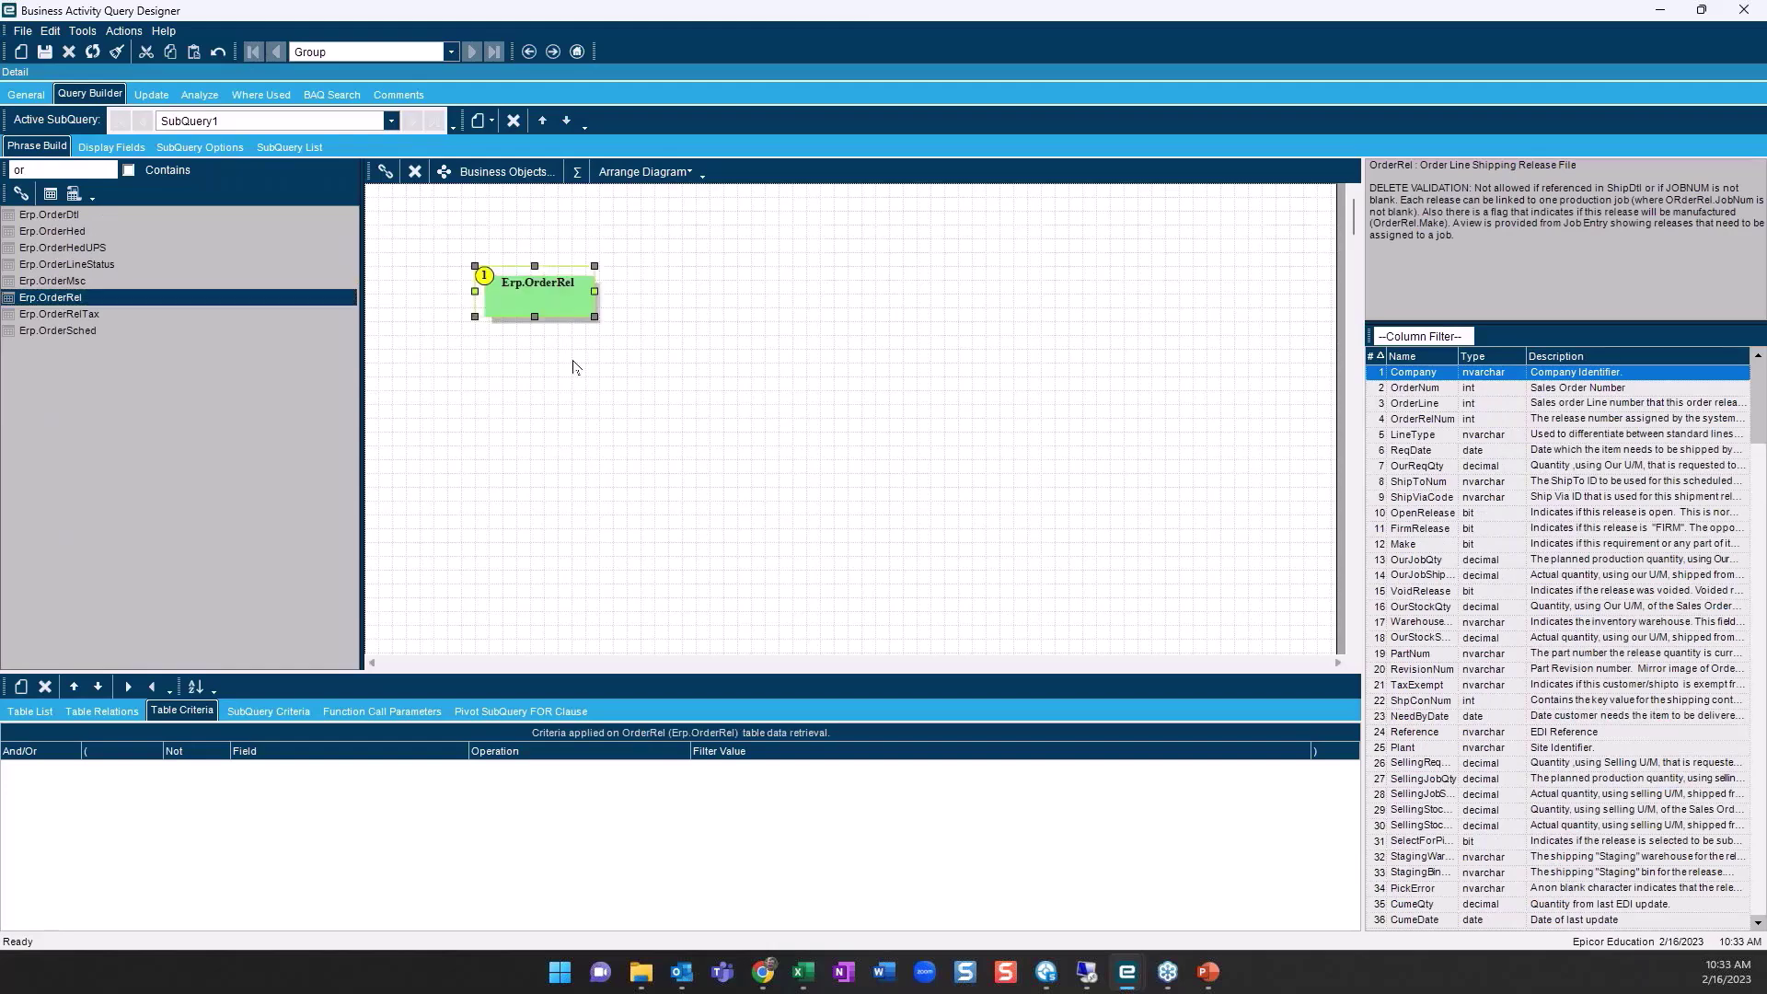
pyautogui.moveTo(51, 229); pyautogui.dragTo(744, 241)
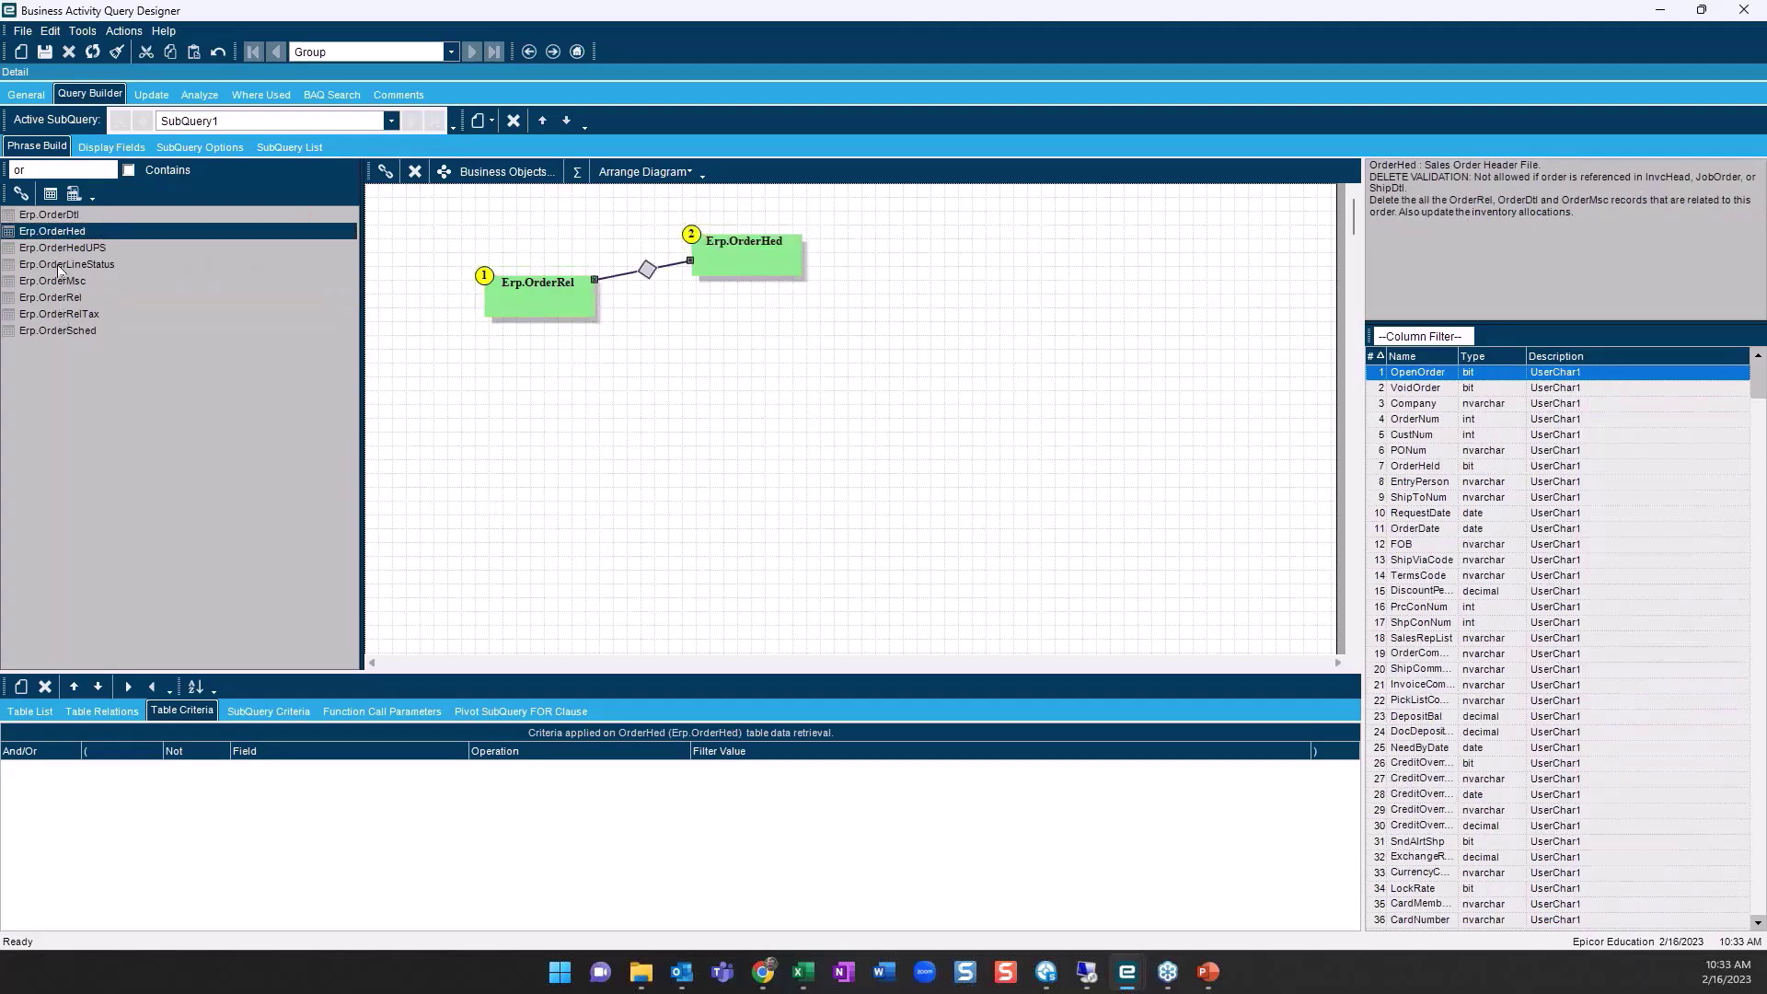
pyautogui.click(21, 193)
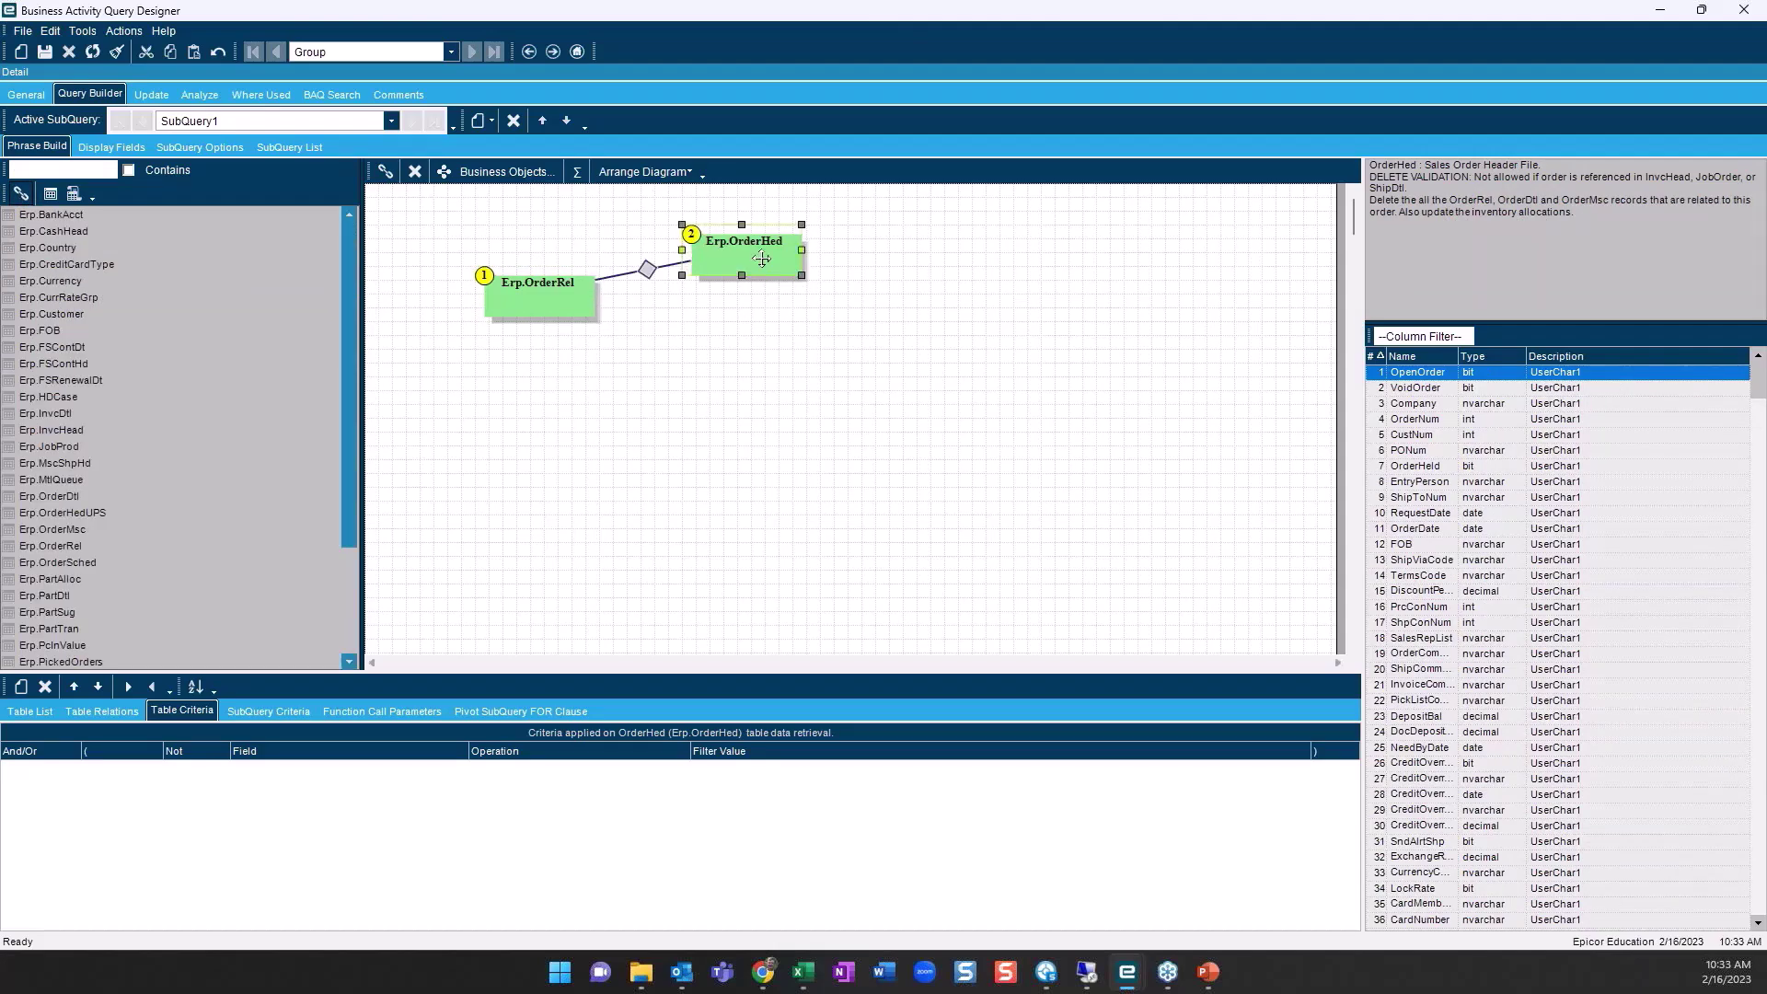
# Add the Erp.Customer table to the query diagram, and give Erp.OrderRel a first table criterion on the ReqDate field
pyautogui.moveTo(55, 313); pyautogui.dragTo(909, 377)
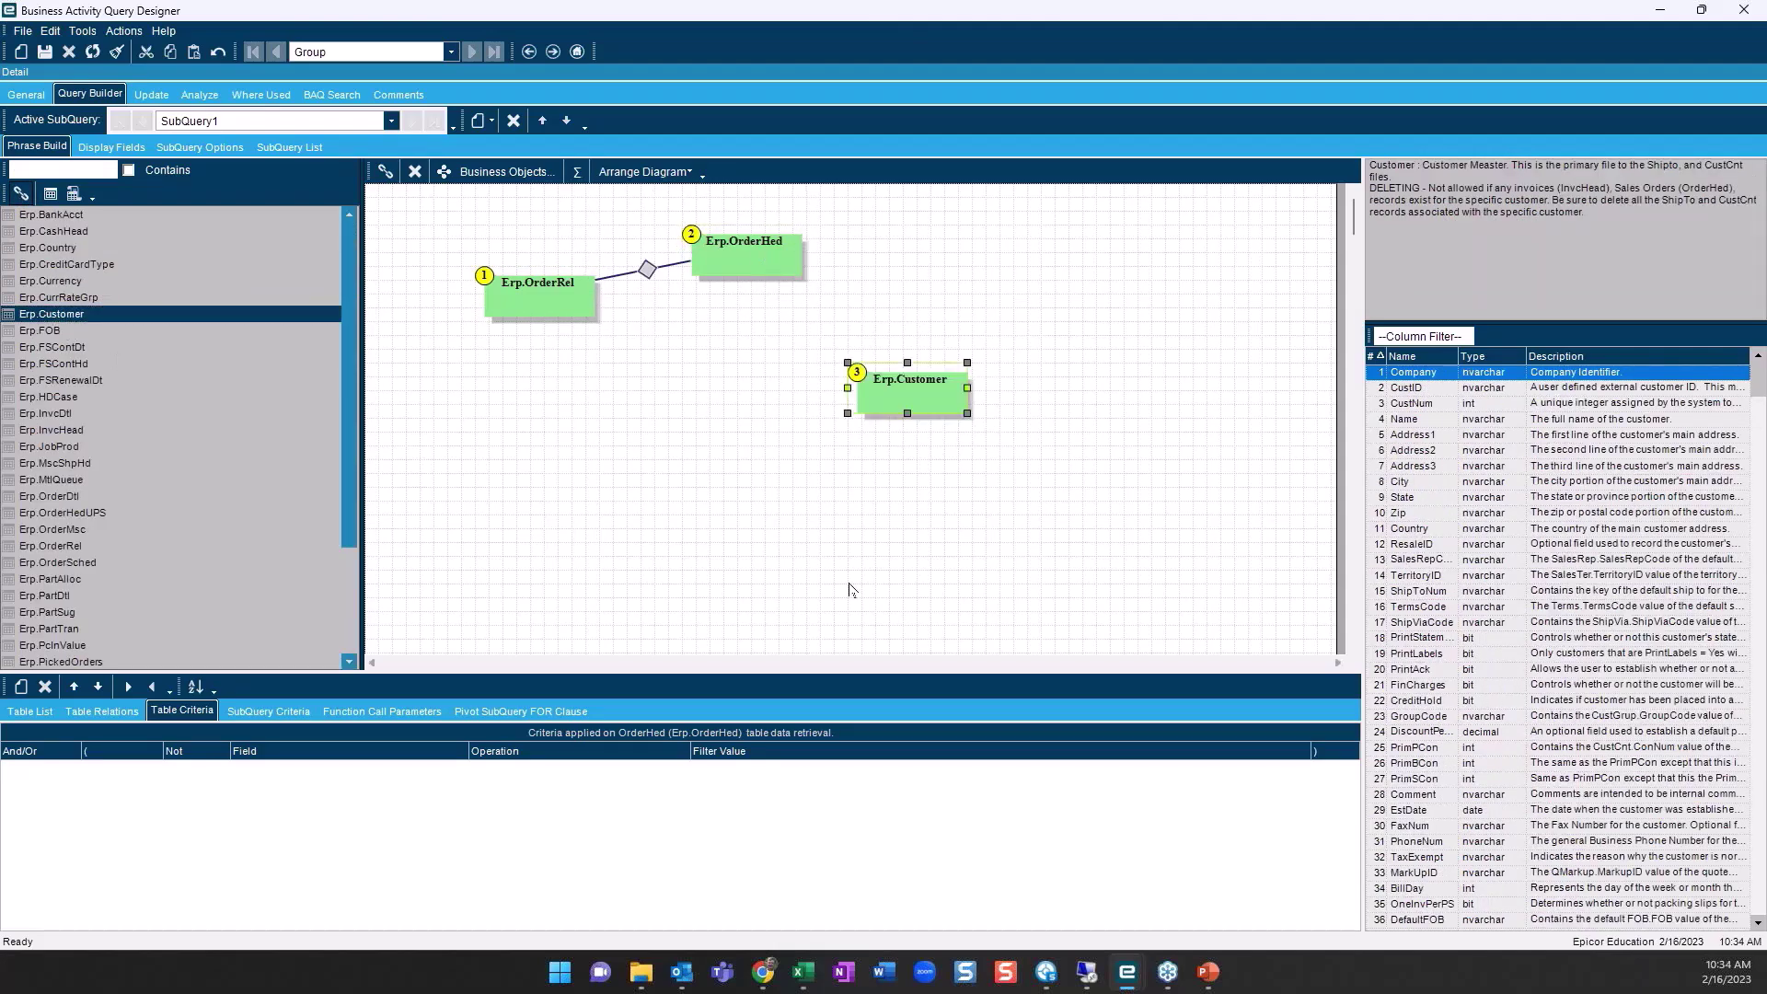
pyautogui.click(520, 306)
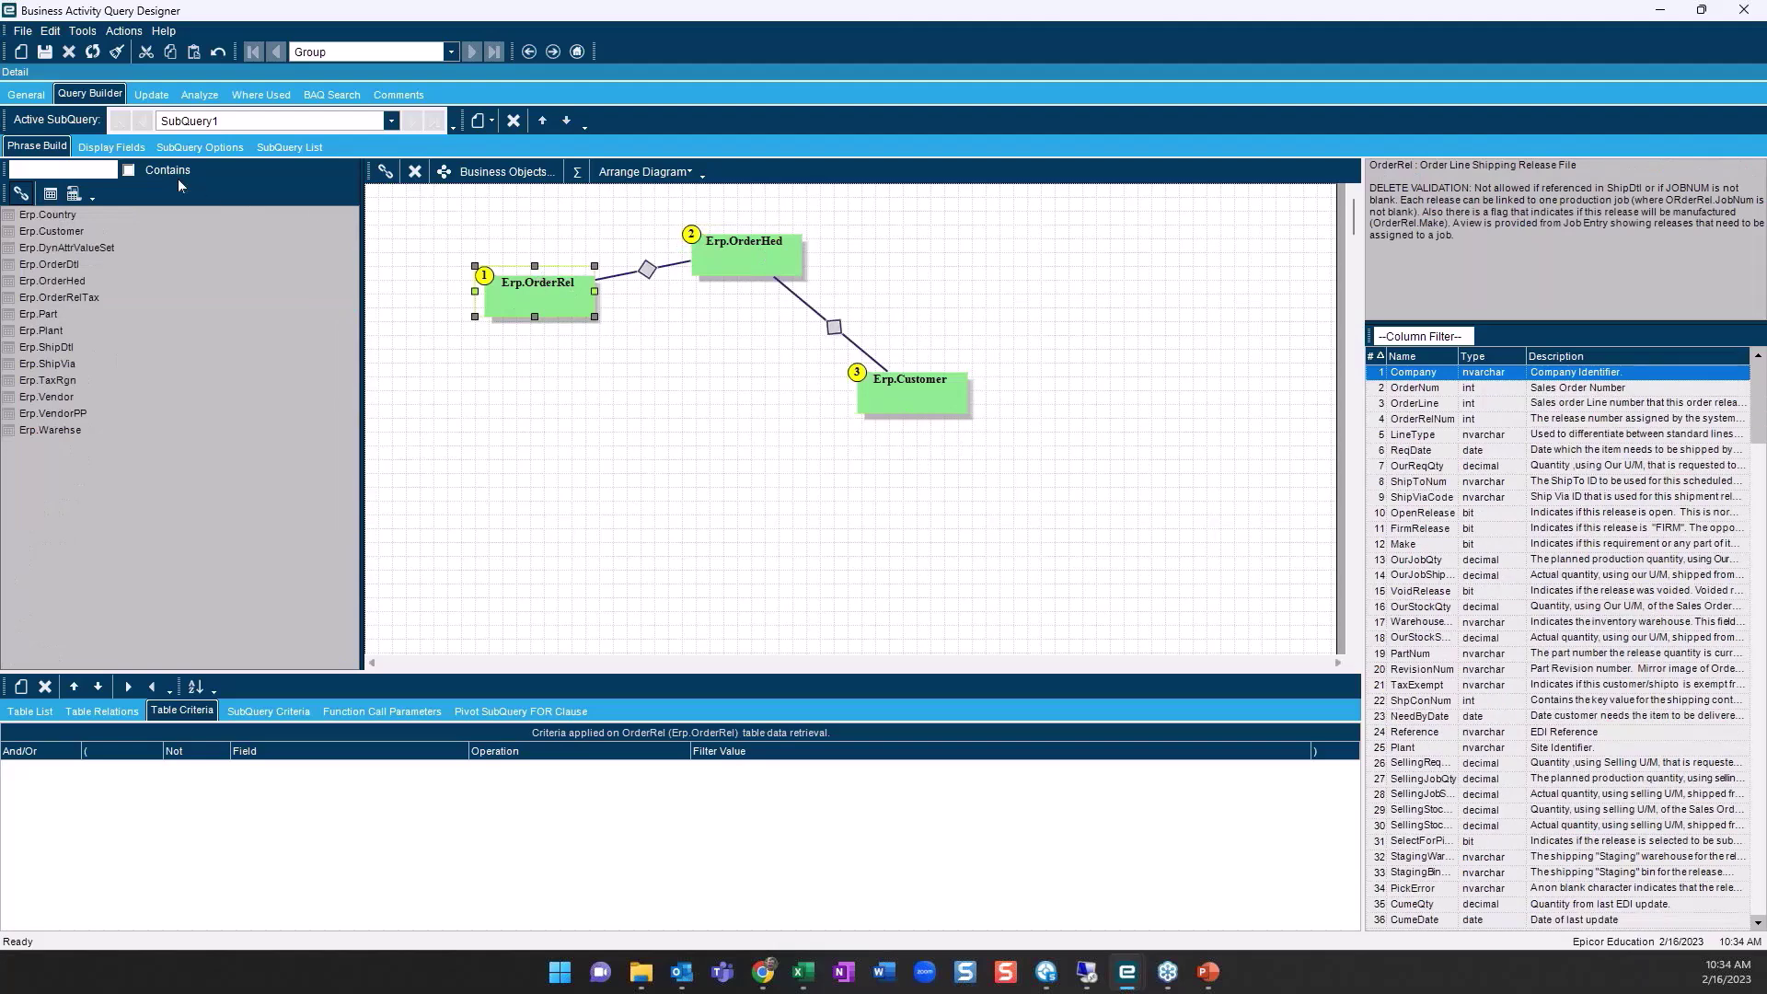
pyautogui.click(20, 686)
pyautogui.click(303, 768)
pyautogui.click(460, 768)
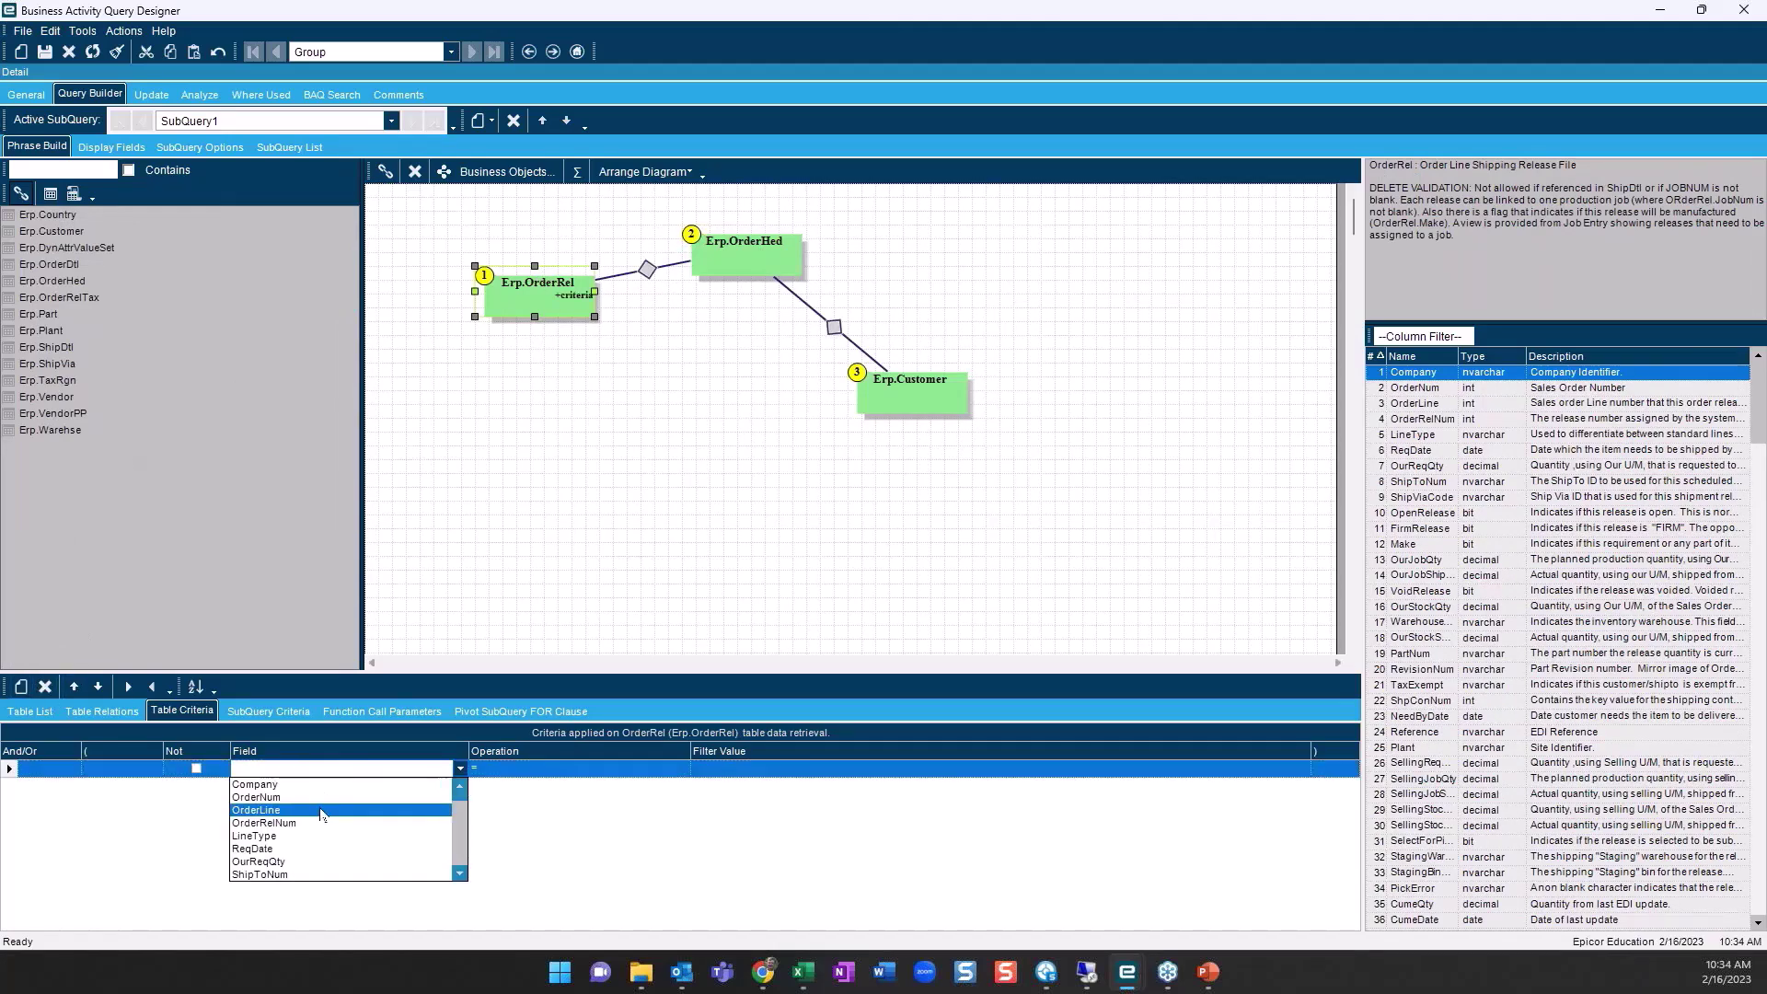
pyautogui.click(304, 848)
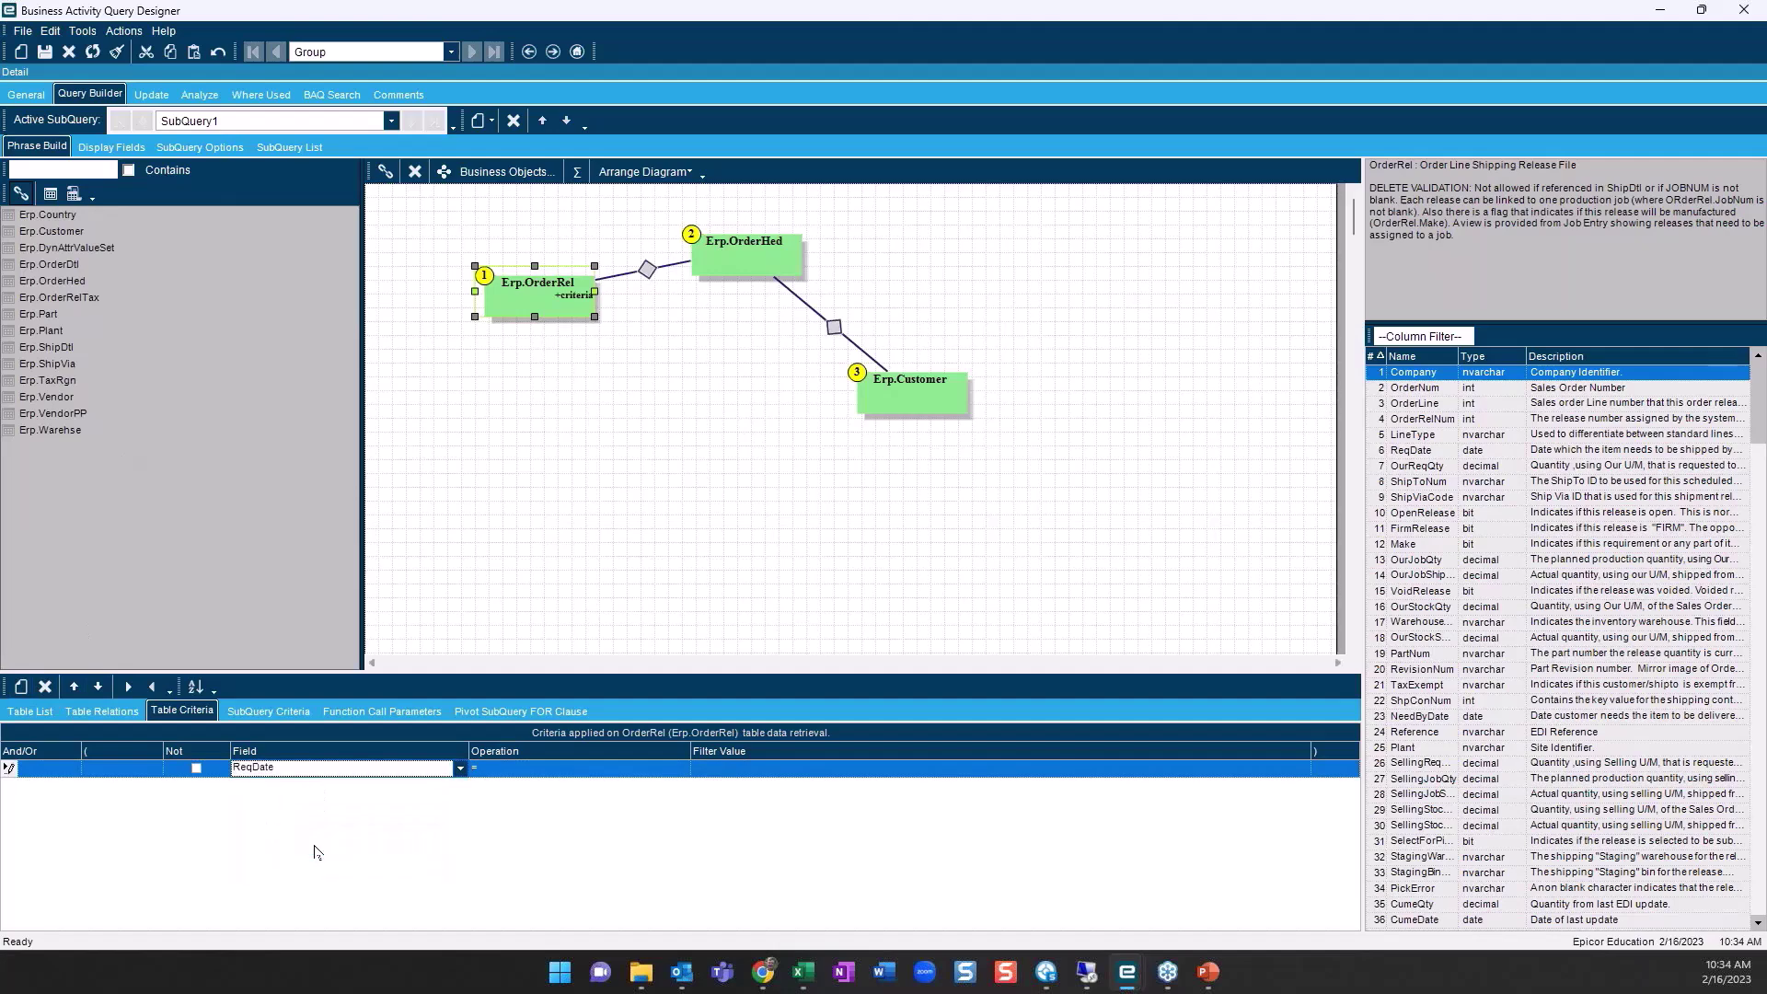
# Add a second table criterion to Erp.OrderRel, joined by And and also based on ReqDate
pyautogui.click(20, 686)
pyautogui.click(387, 787)
pyautogui.click(384, 789)
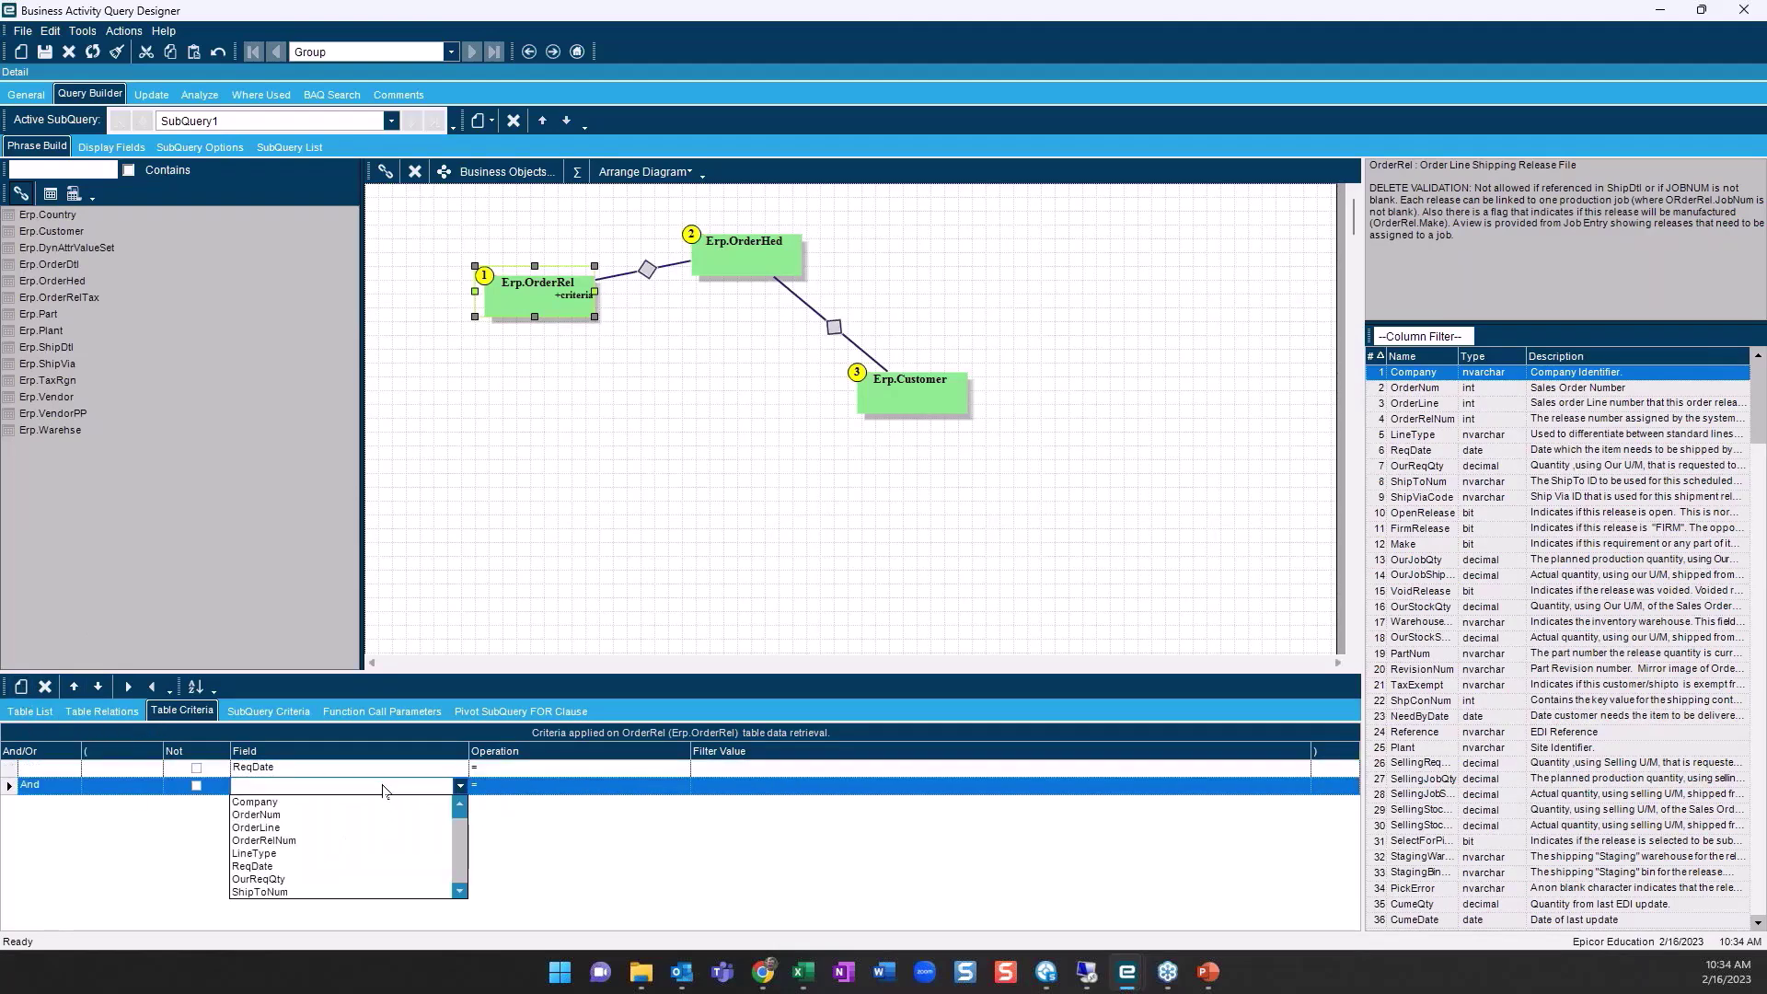
pyautogui.click(312, 865)
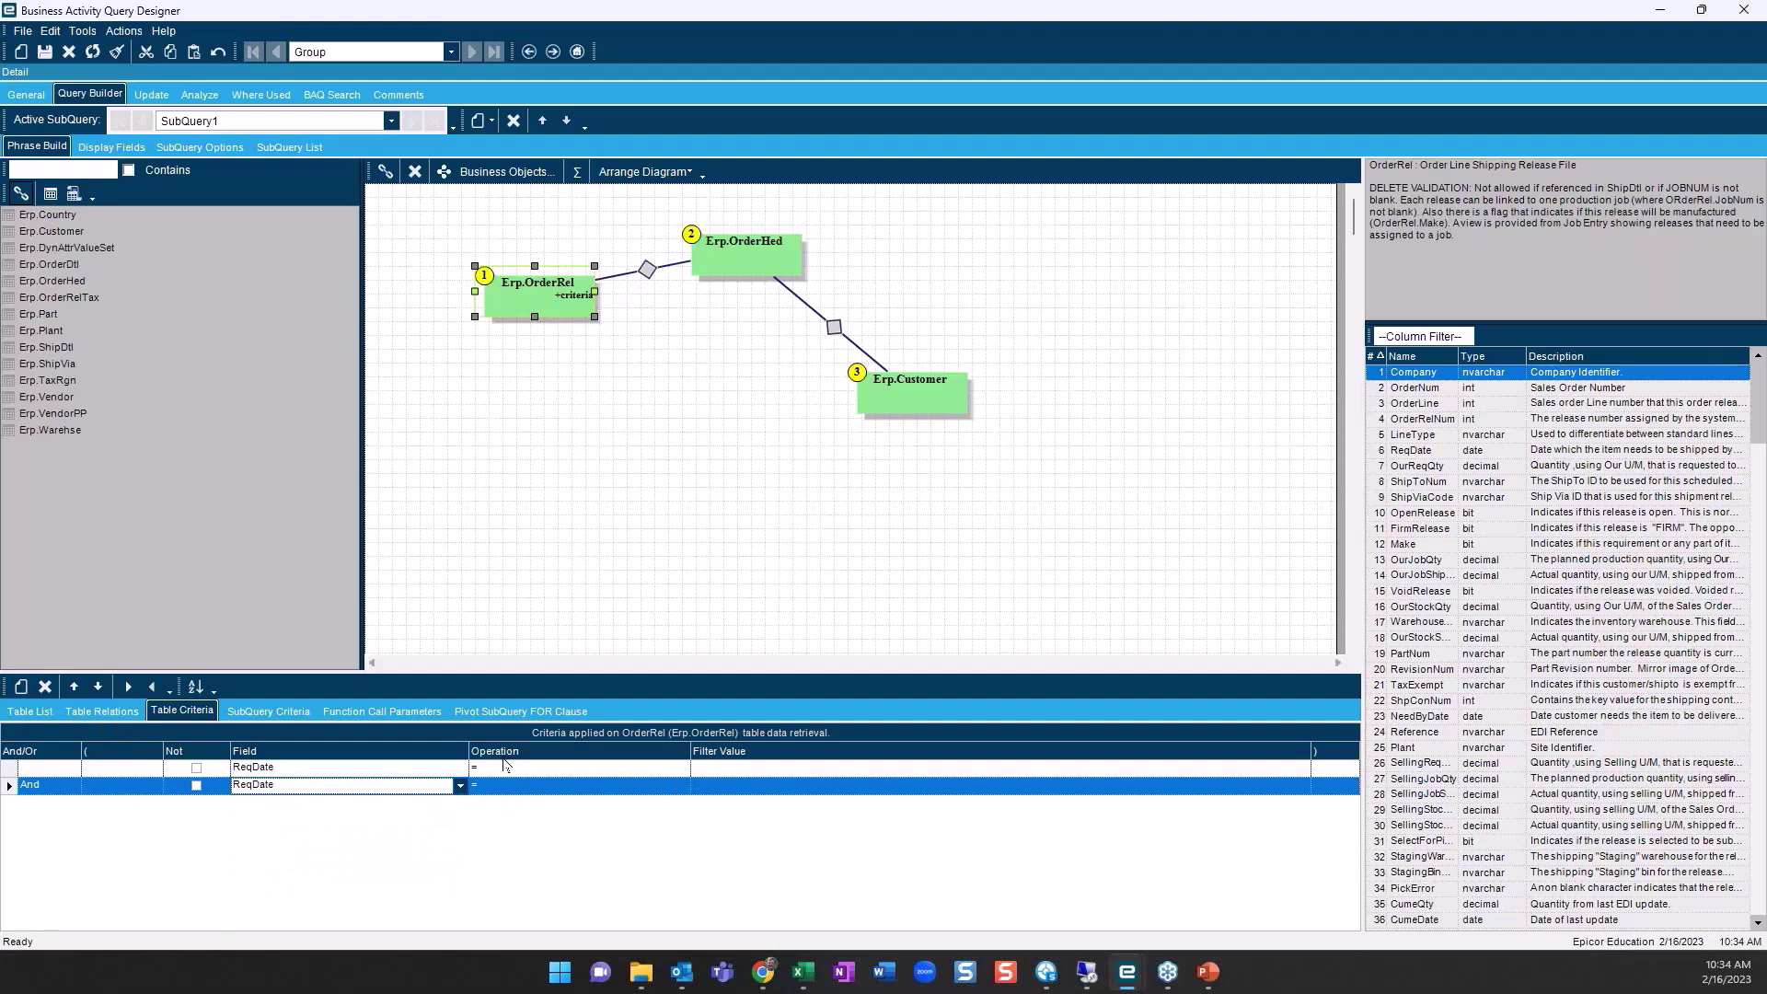
# Set the operation of the first ReqDate criterion to >= and of the second to <=
pyautogui.click(504, 764)
pyautogui.click(512, 815)
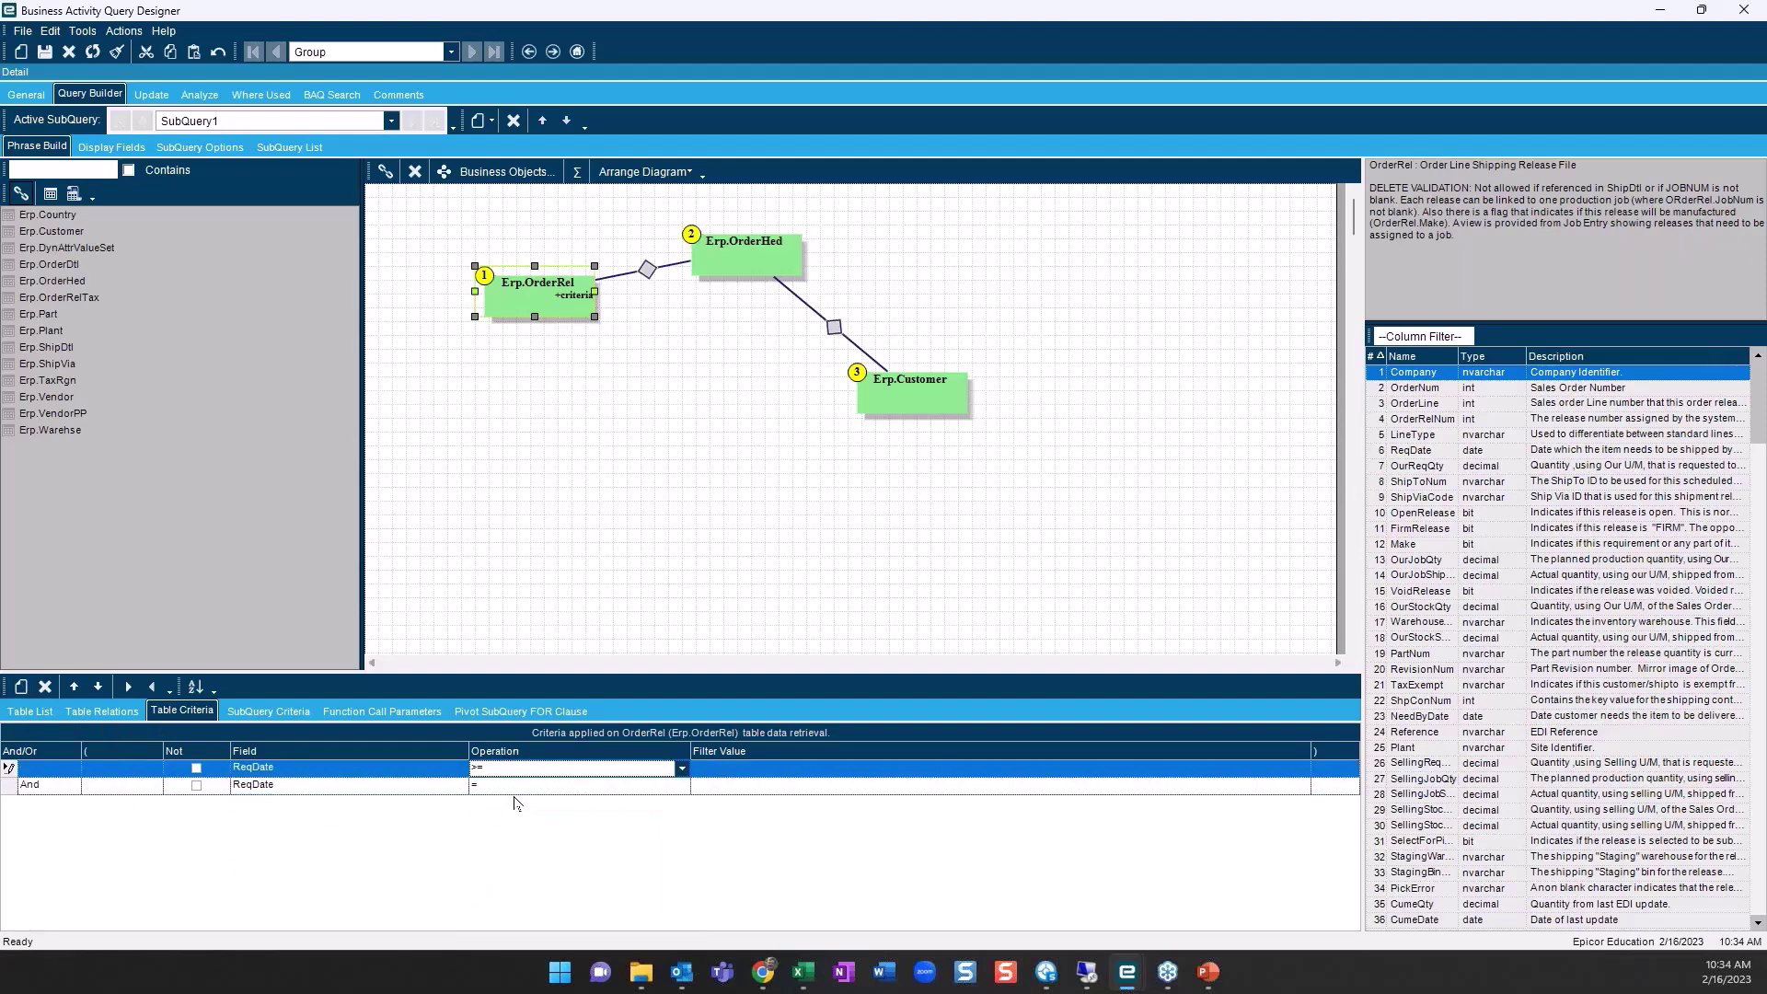
pyautogui.click(513, 787)
pyautogui.click(503, 668)
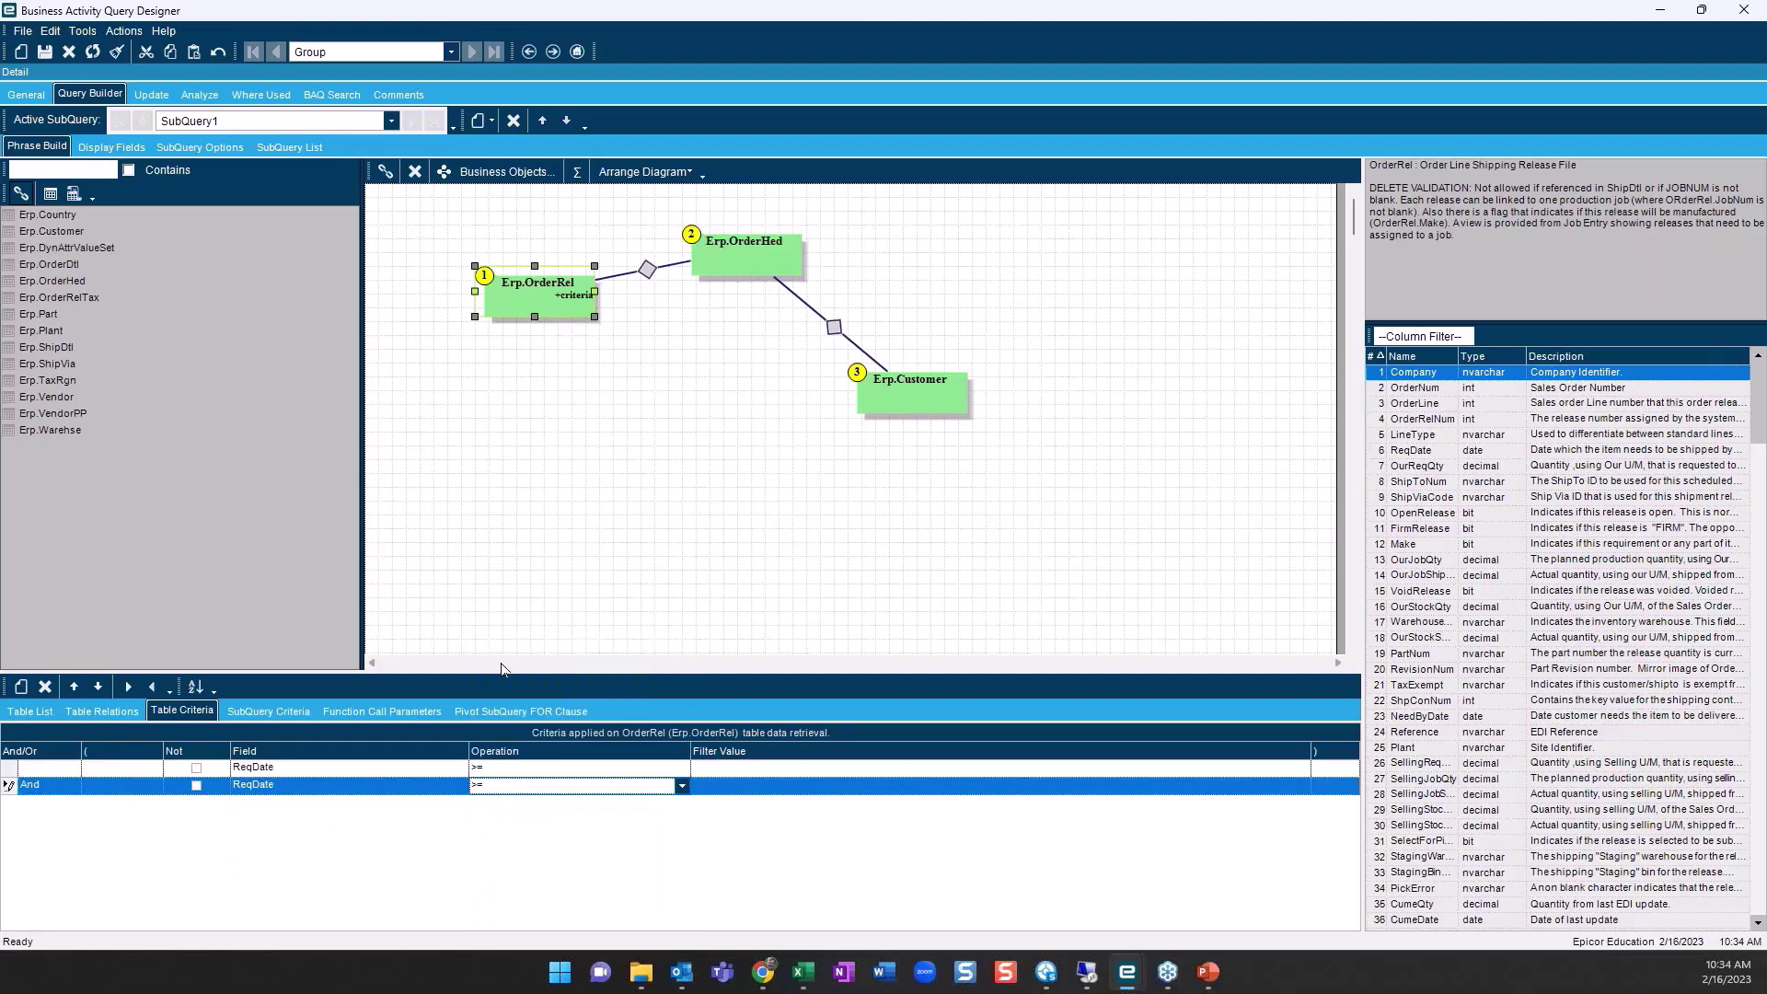
pyautogui.click(520, 787)
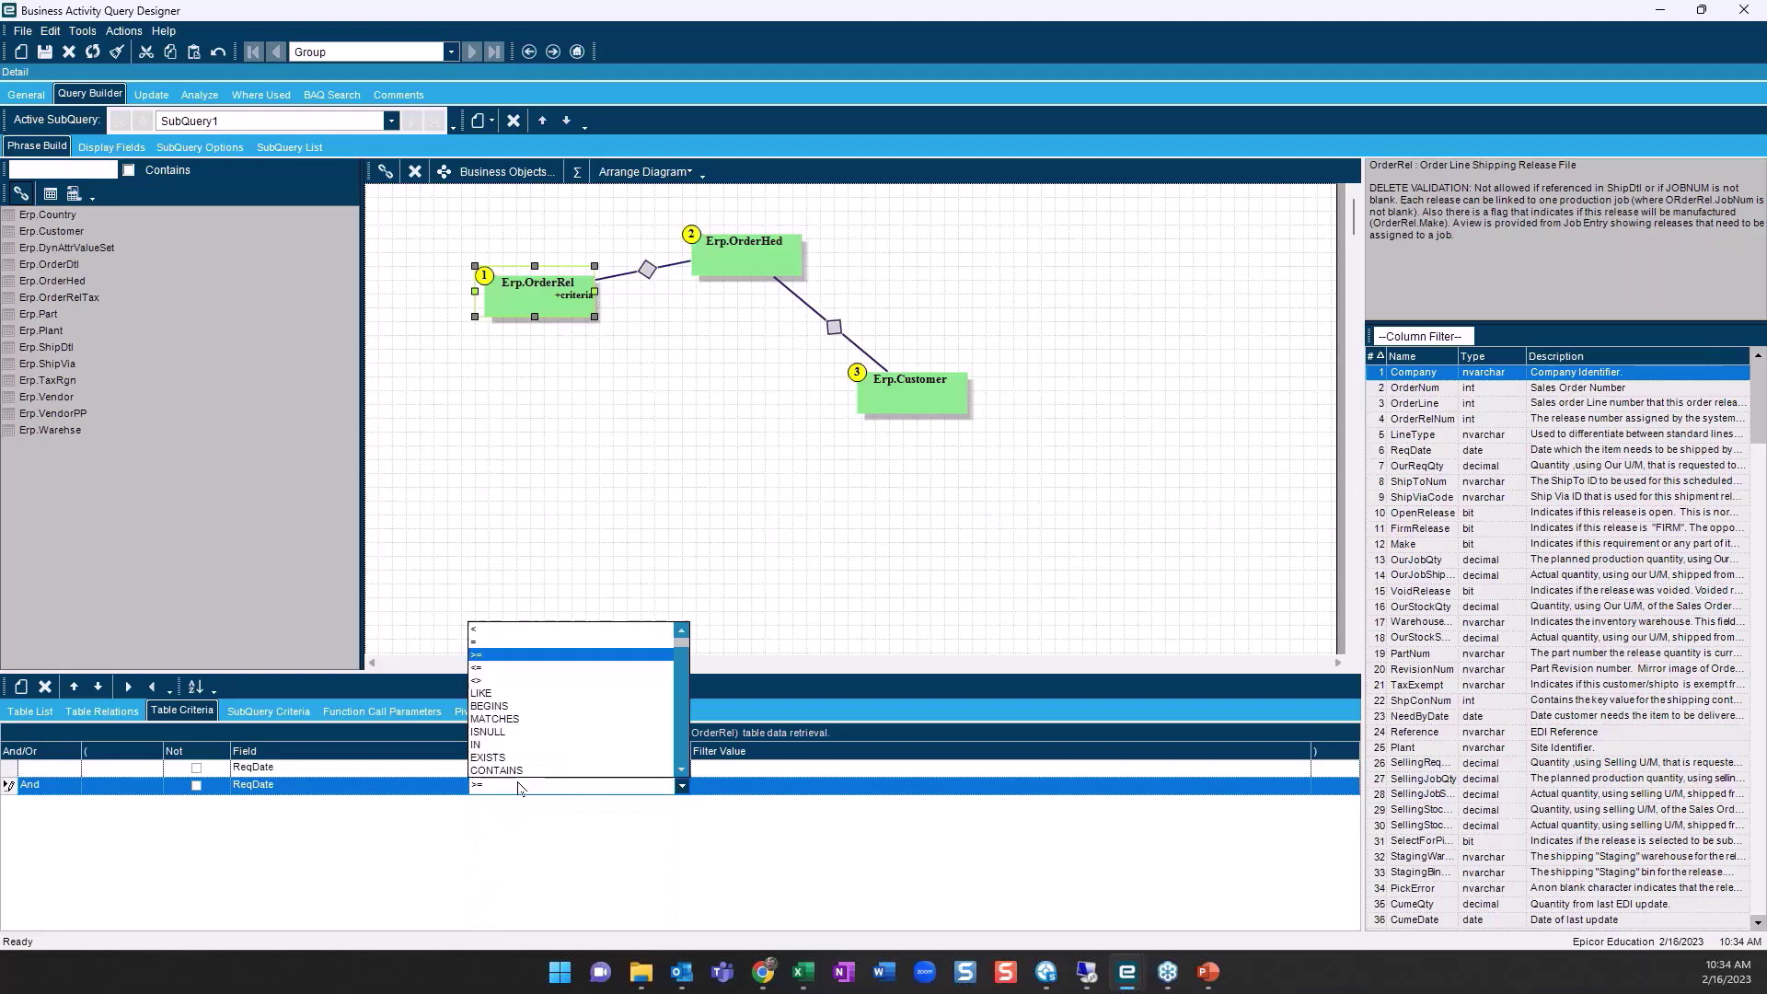
pyautogui.click(497, 667)
# Set the filter value of the <= ReqDate criterion to the specified constant 5/30/2021
pyautogui.click(719, 788)
pyautogui.click(716, 816)
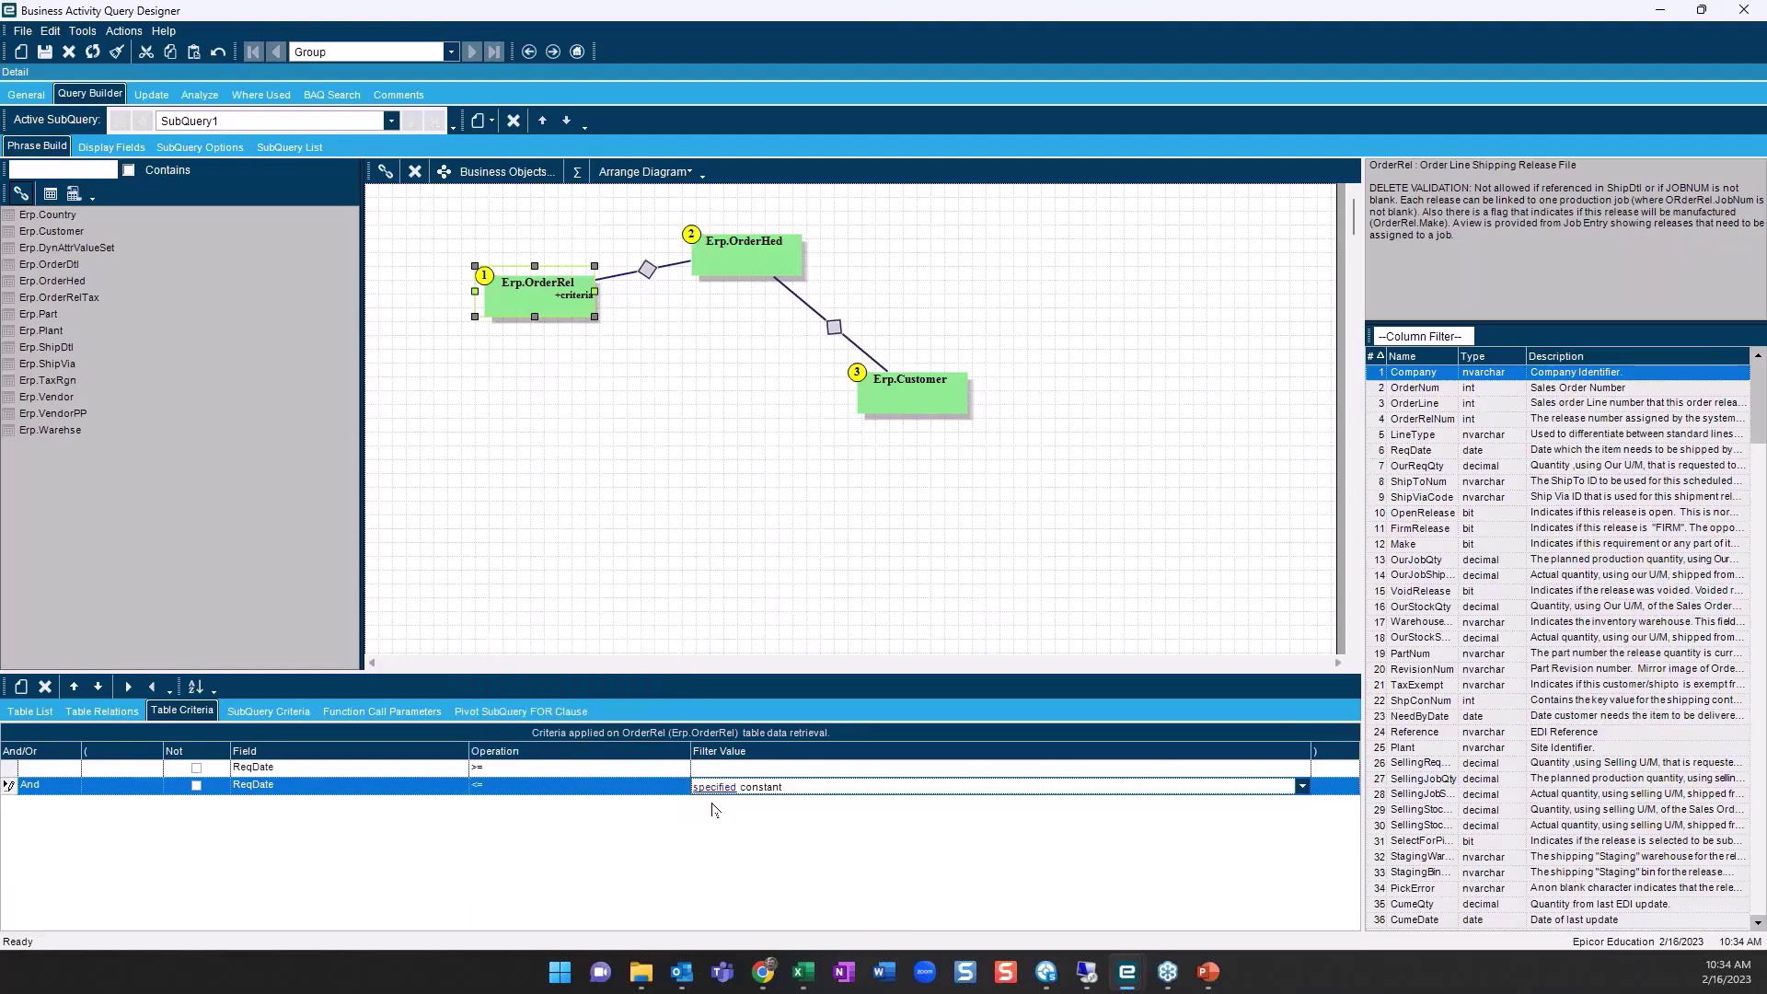
pyautogui.click(726, 787)
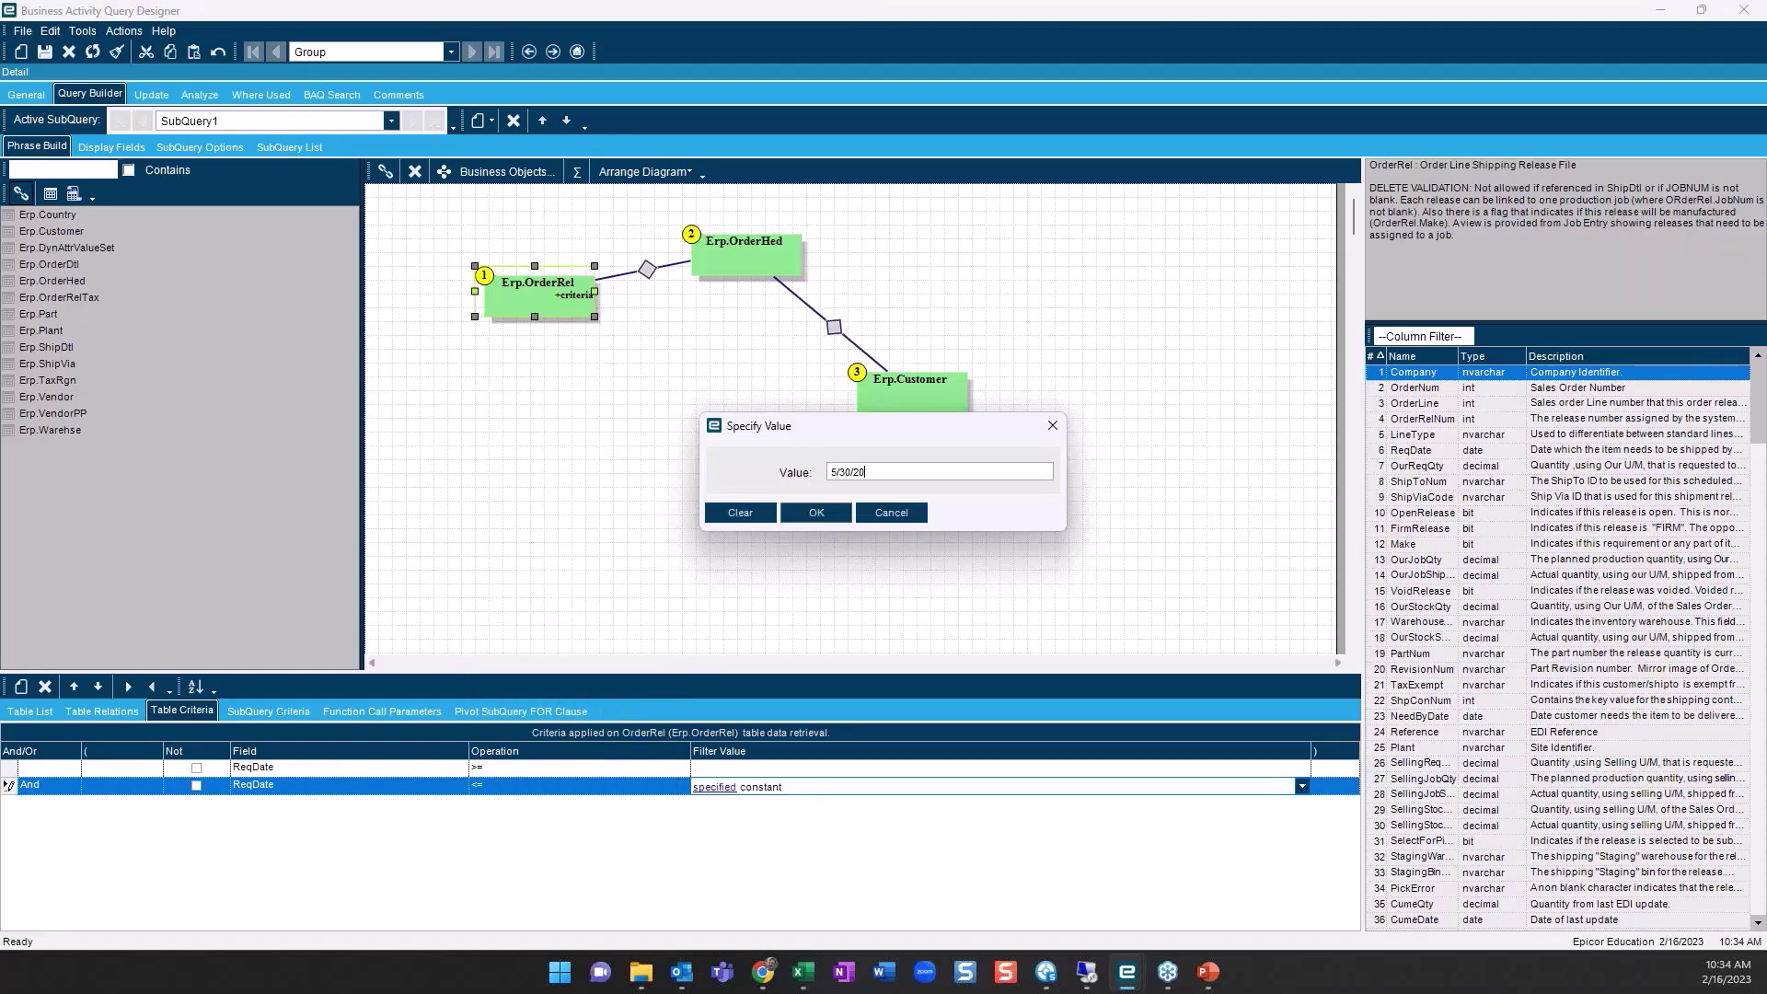
pyautogui.click(814, 513)
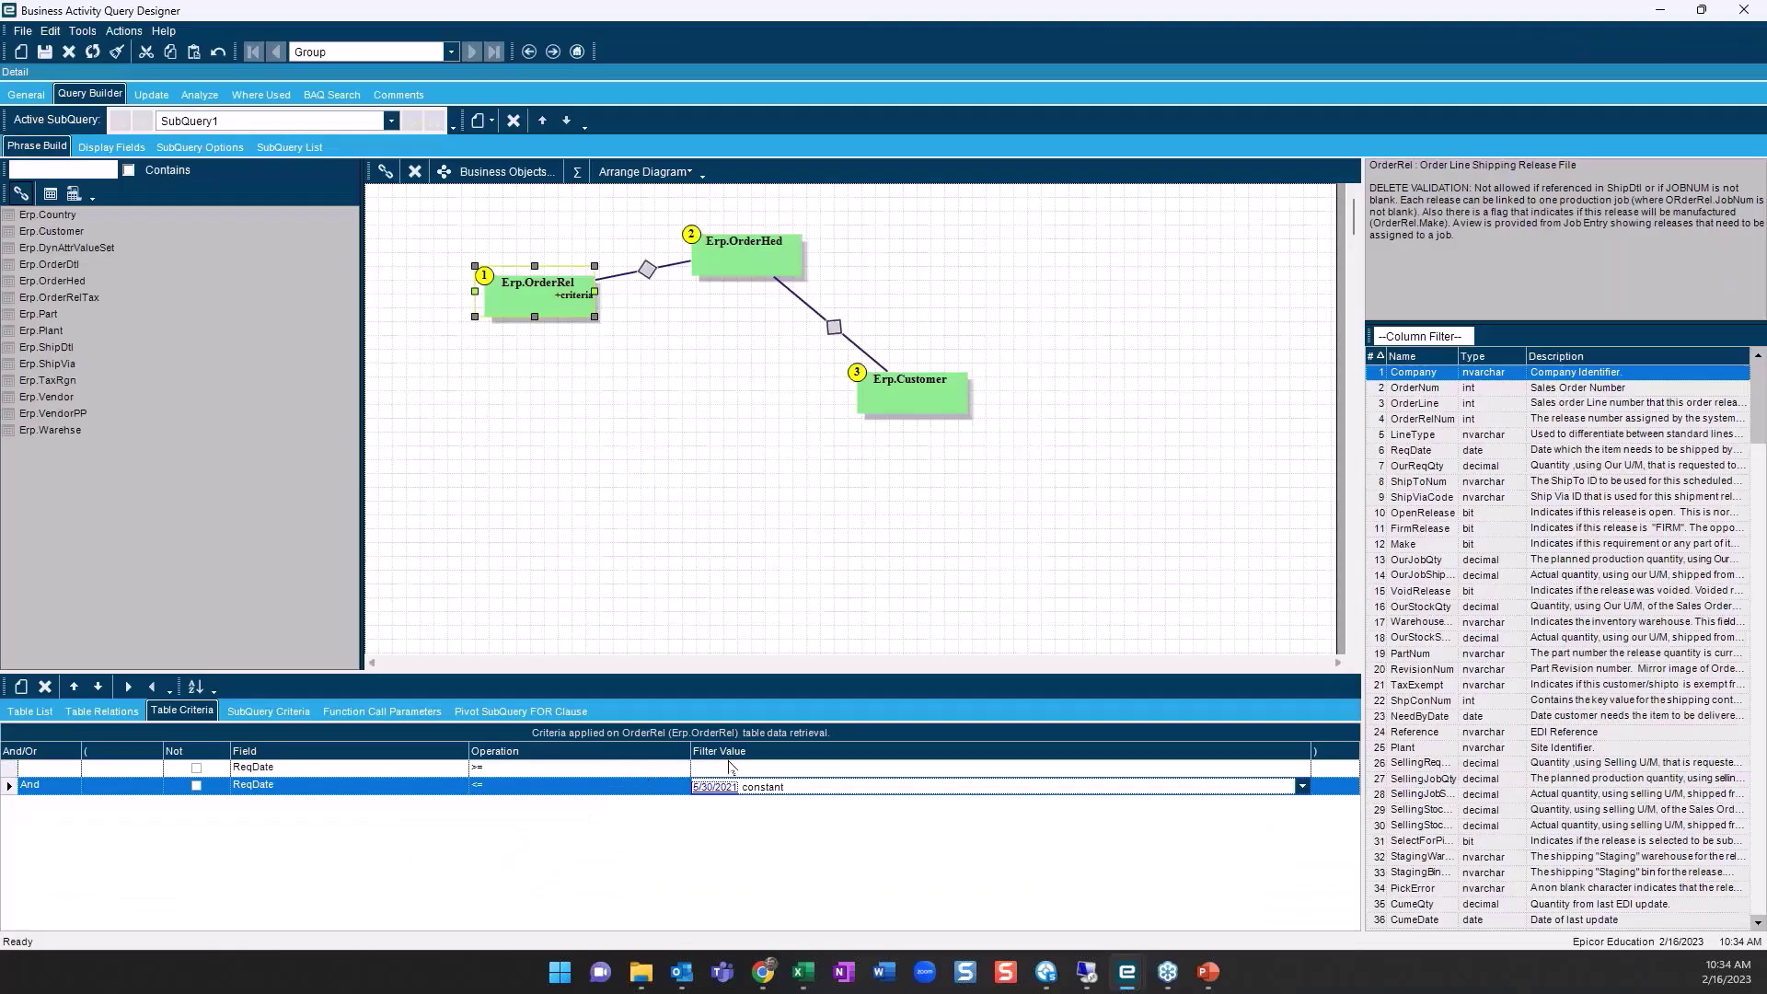
# Set the filter value of the >= ReqDate criterion to the specified constant 5/1/2021
pyautogui.click(733, 768)
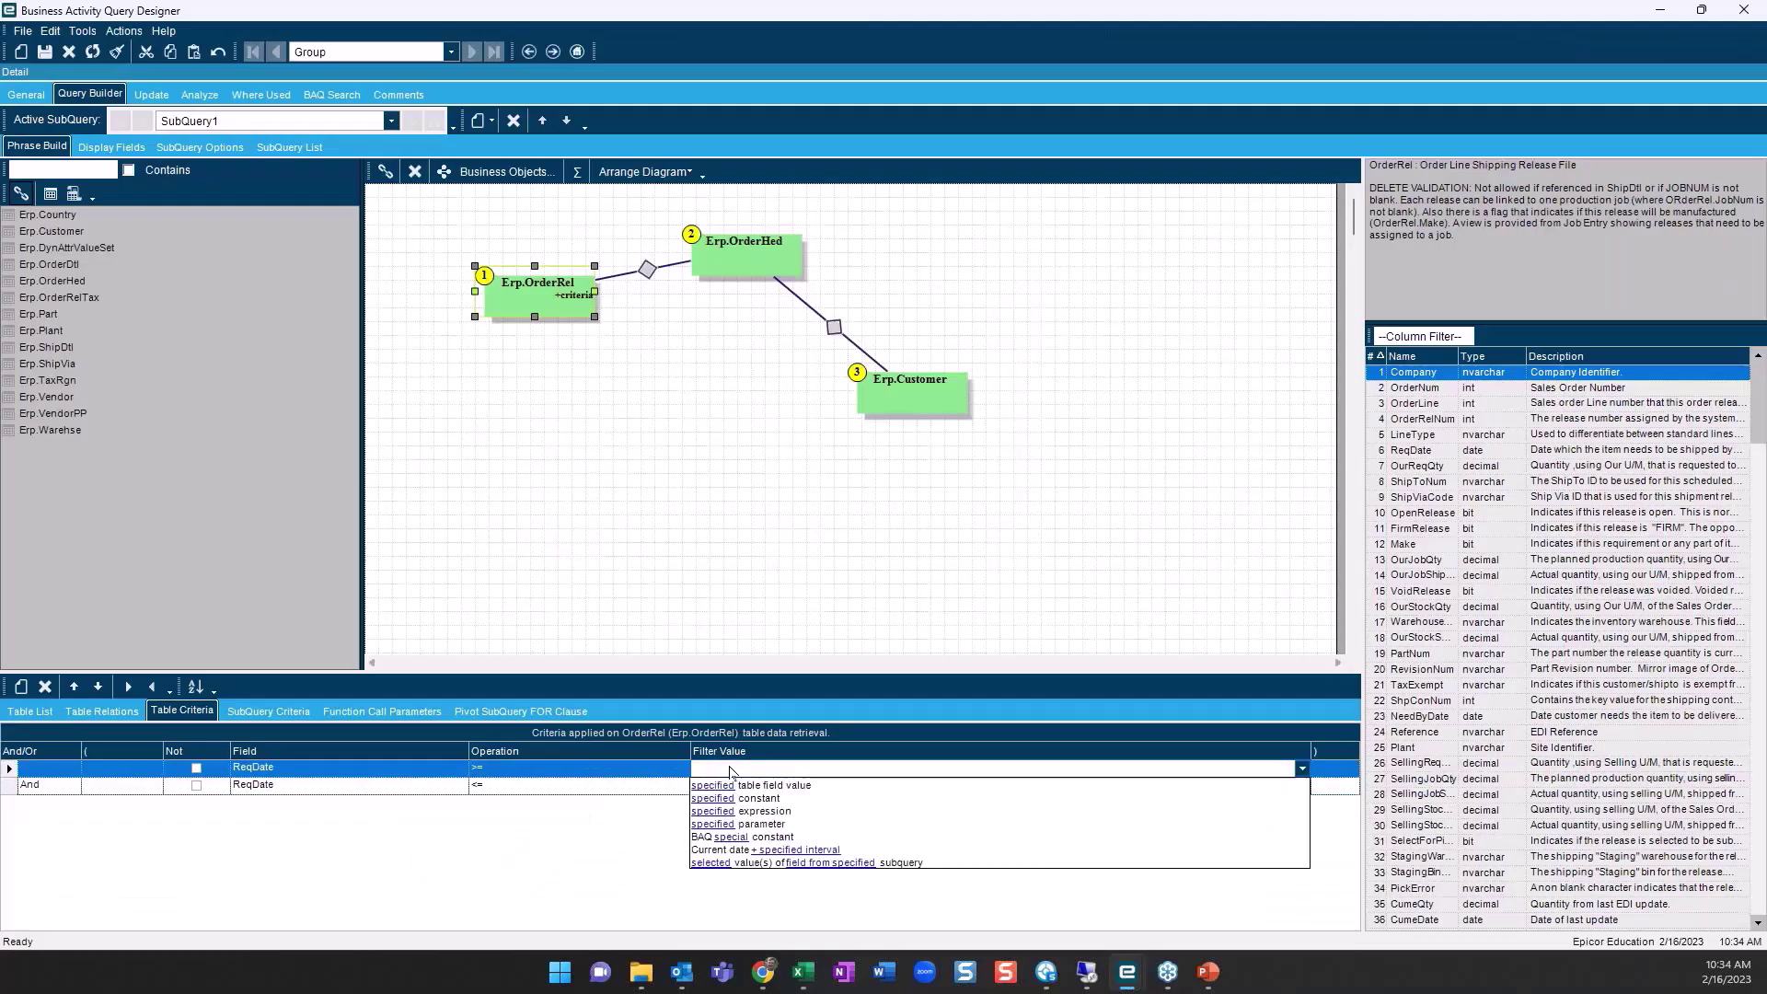
pyautogui.click(729, 799)
pyautogui.click(715, 769)
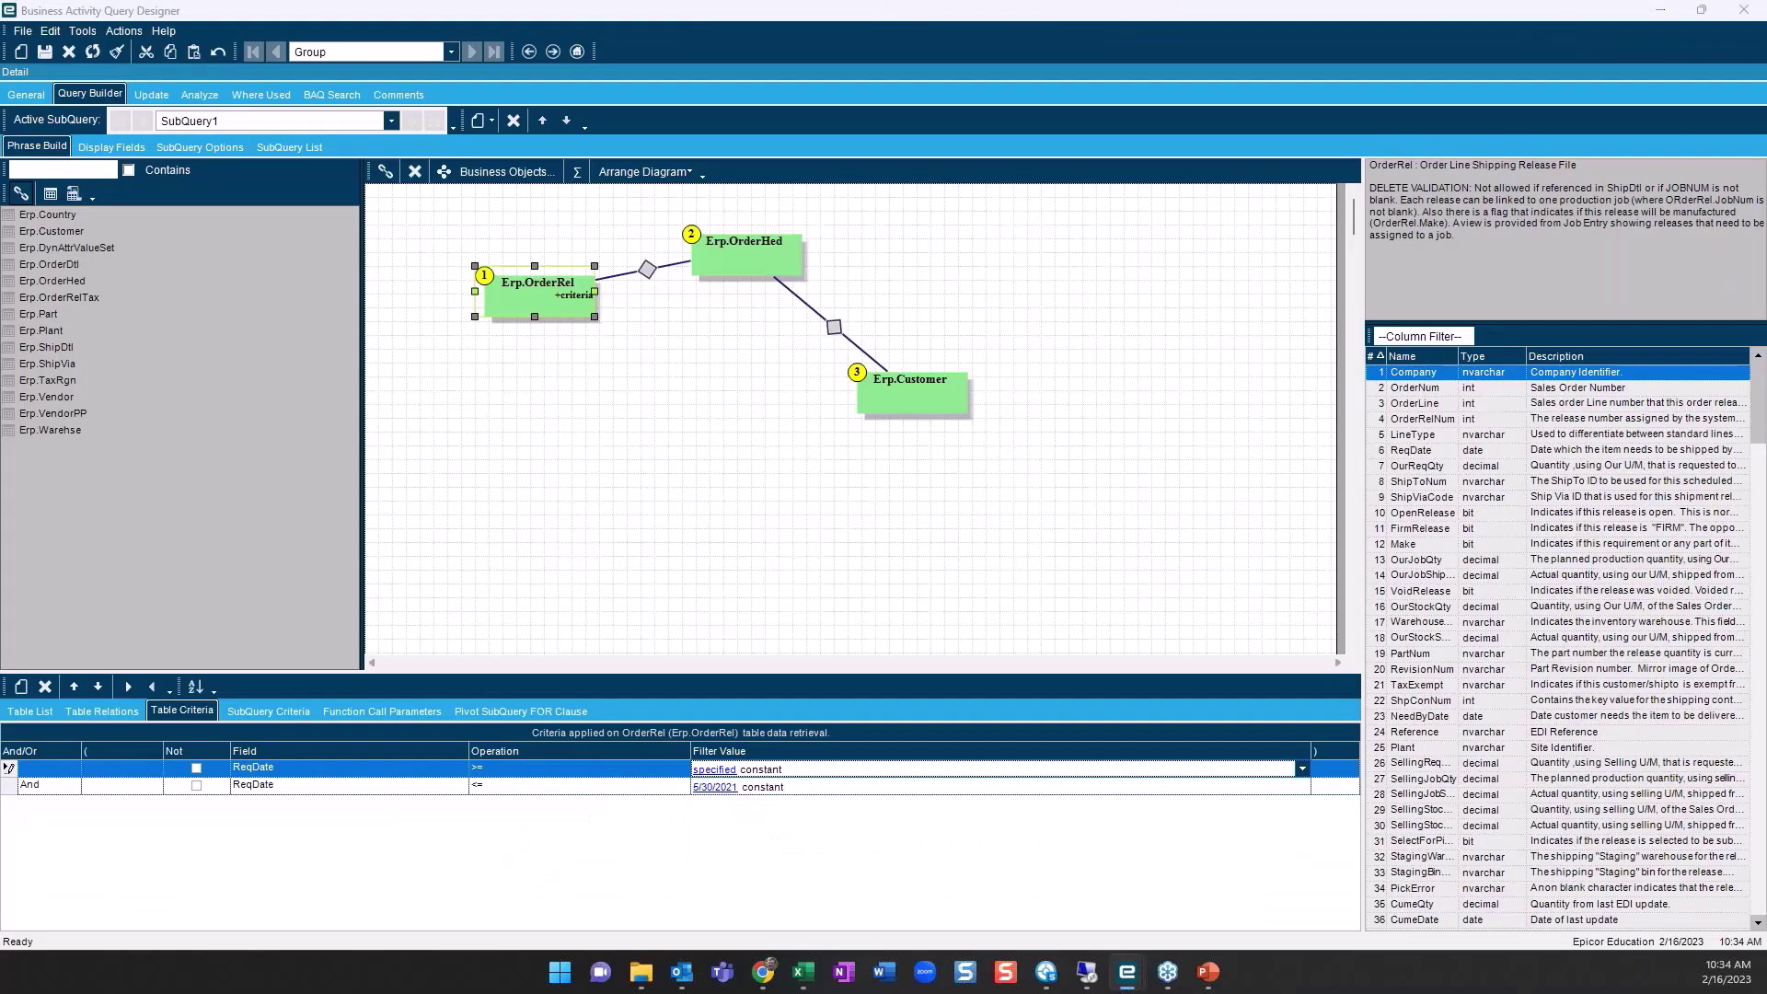
pyautogui.write('5/1/')
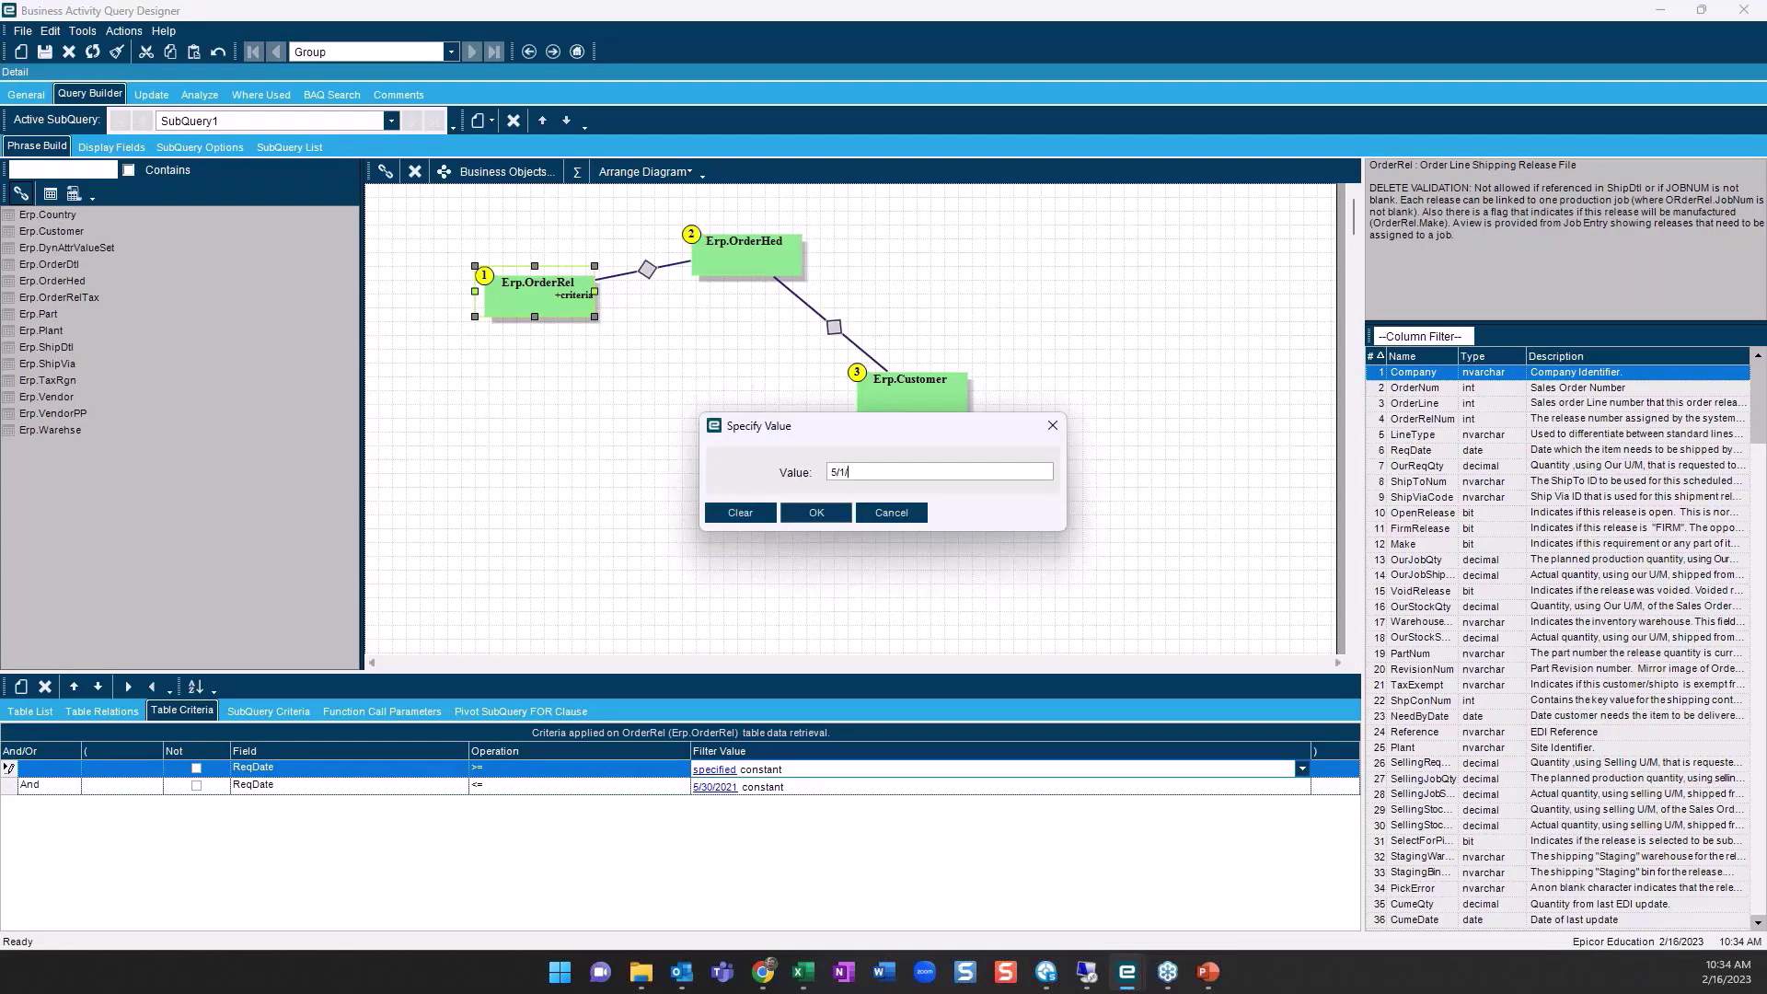
pyautogui.write('2021')
pyautogui.click(816, 512)
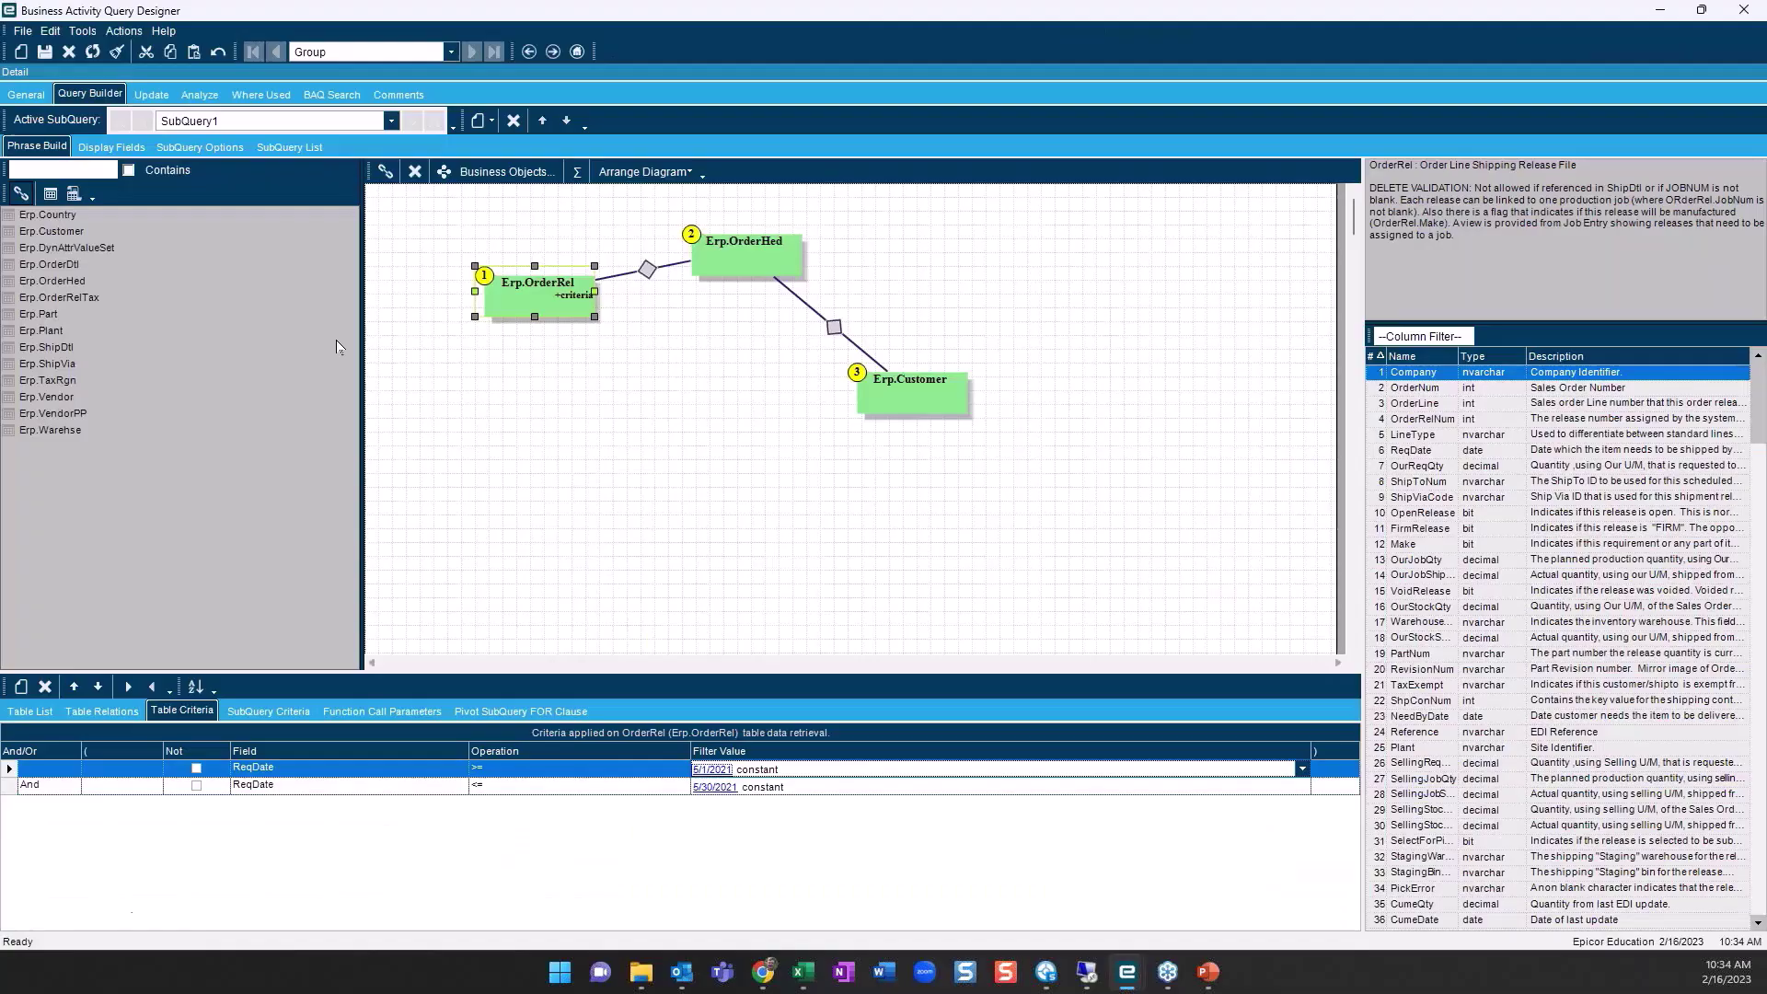
# Change the constant of the <= ReqDate criterion to 6/30/2021
pyautogui.click(711, 789)
pyautogui.press('Delete')
pyautogui.press('Delete')
pyautogui.write('6/30/2021')
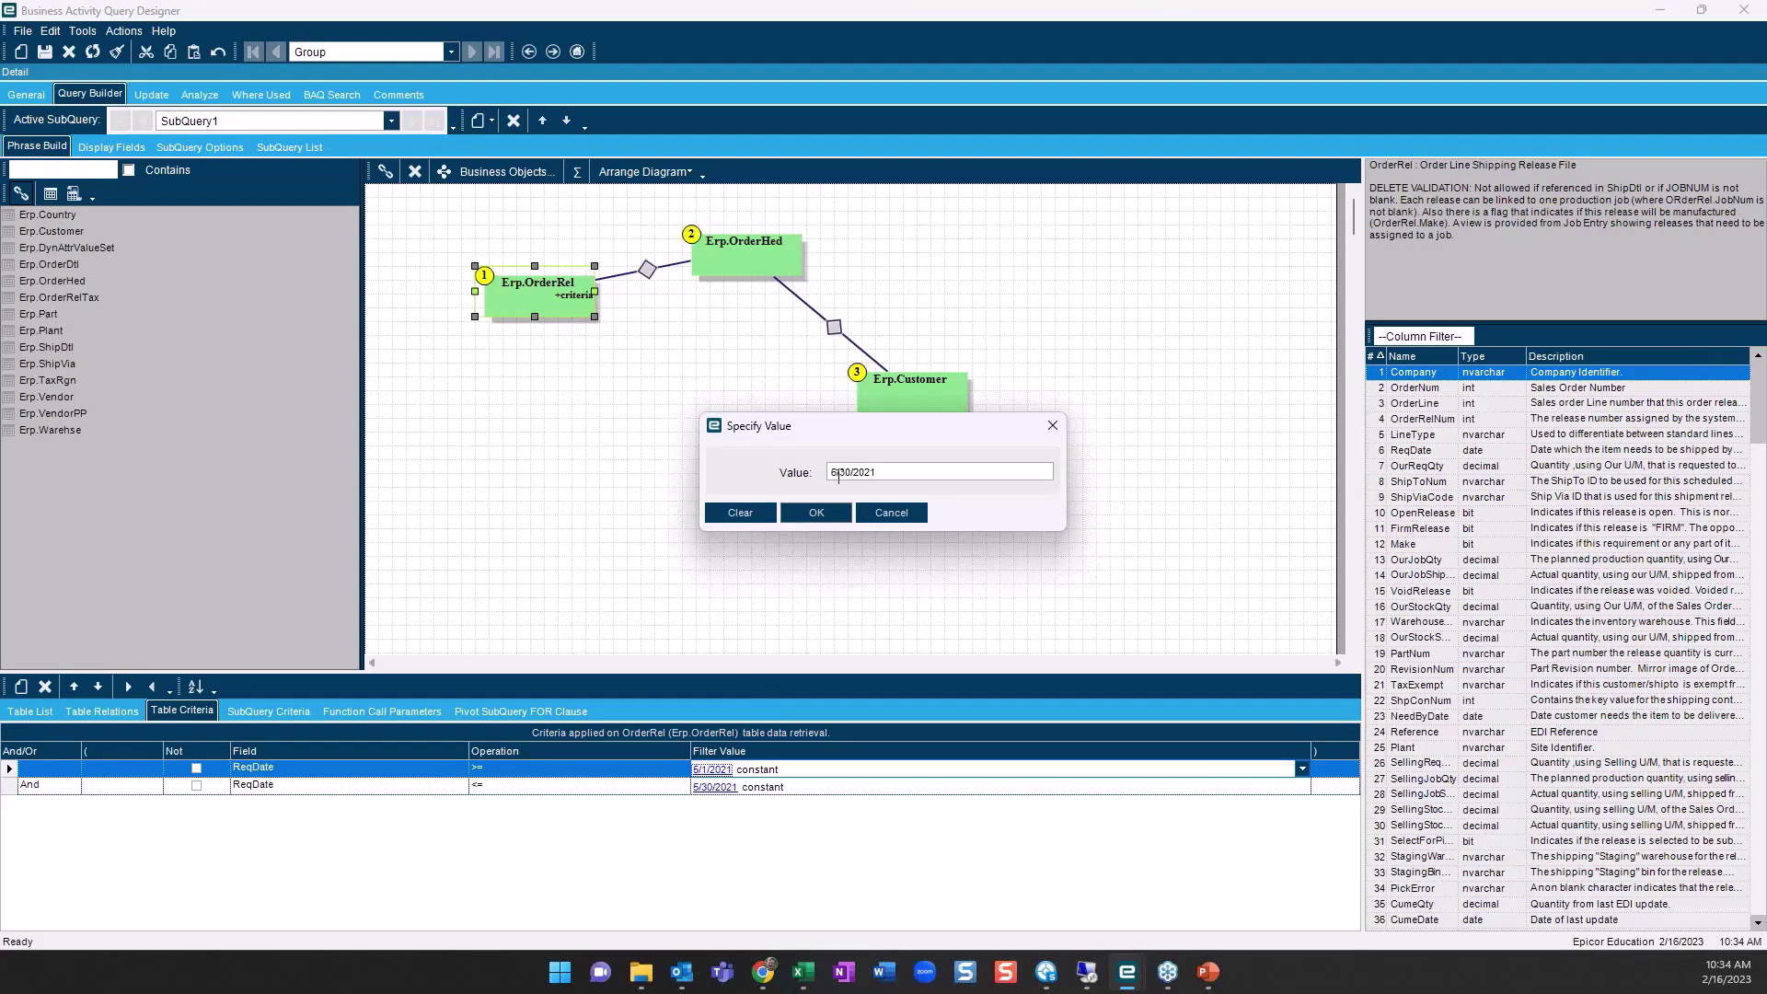
pyautogui.write('/')
pyautogui.click(816, 513)
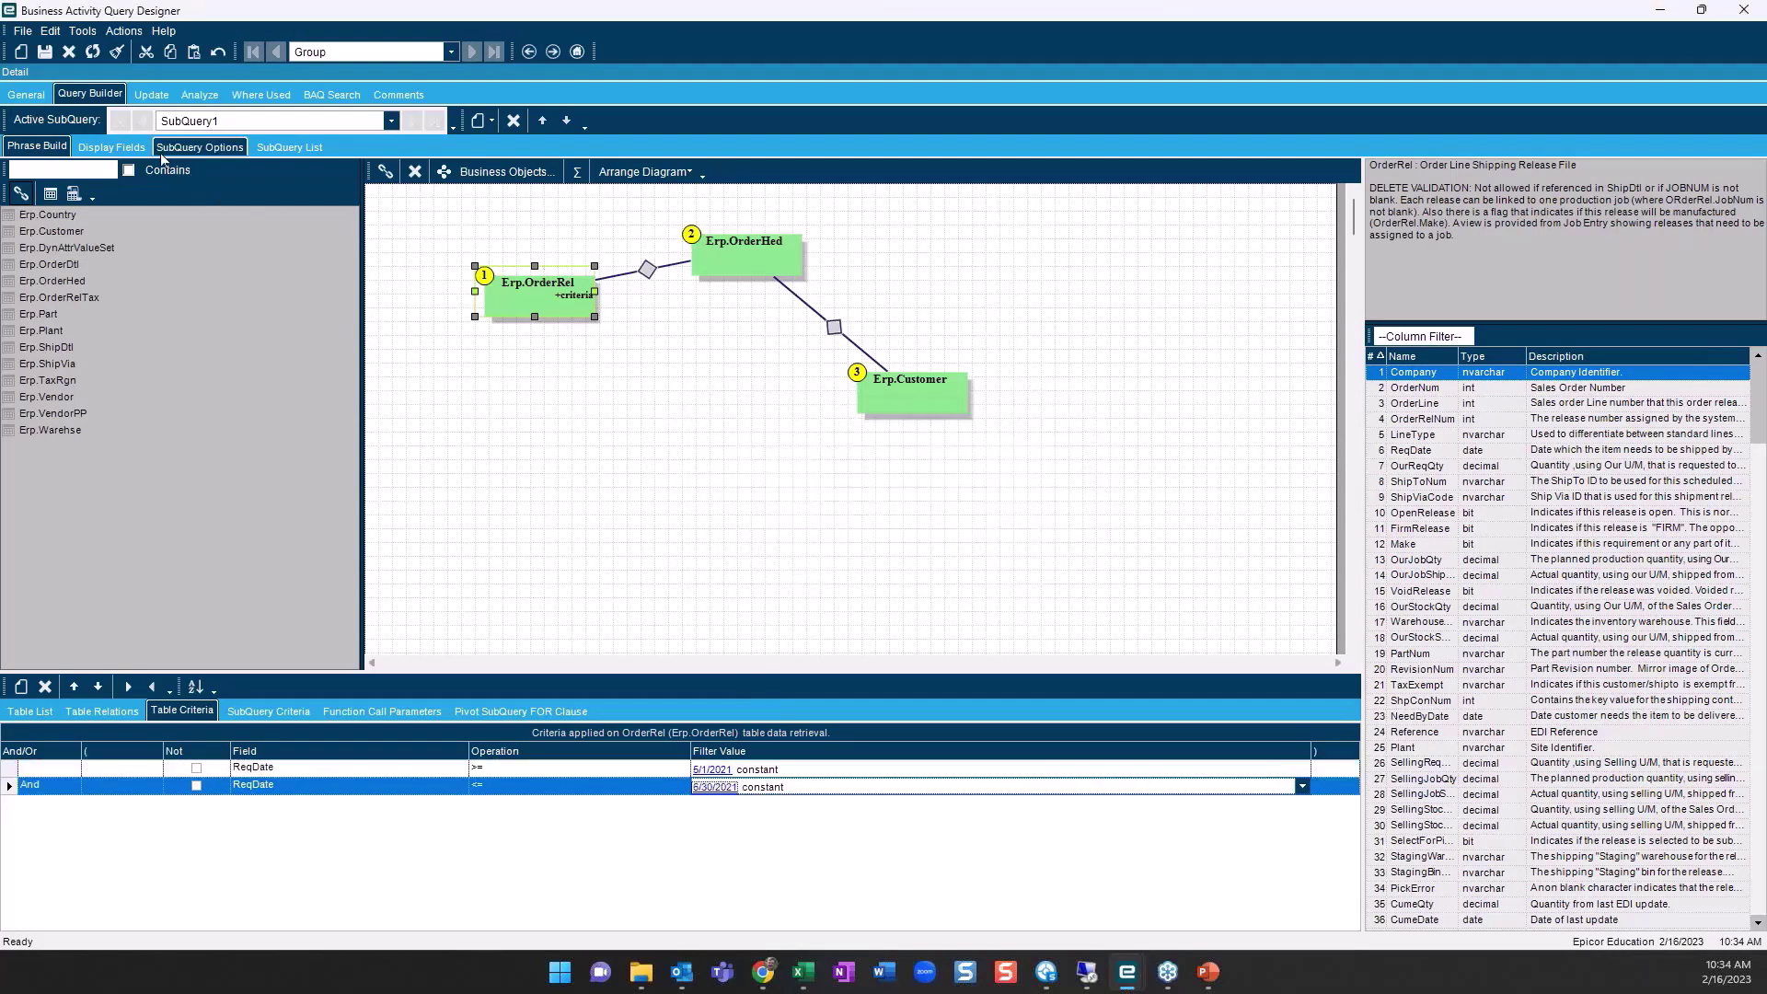
# Add the CustID and Name columns of the Customer table to the query's display columns
pyautogui.click(112, 148)
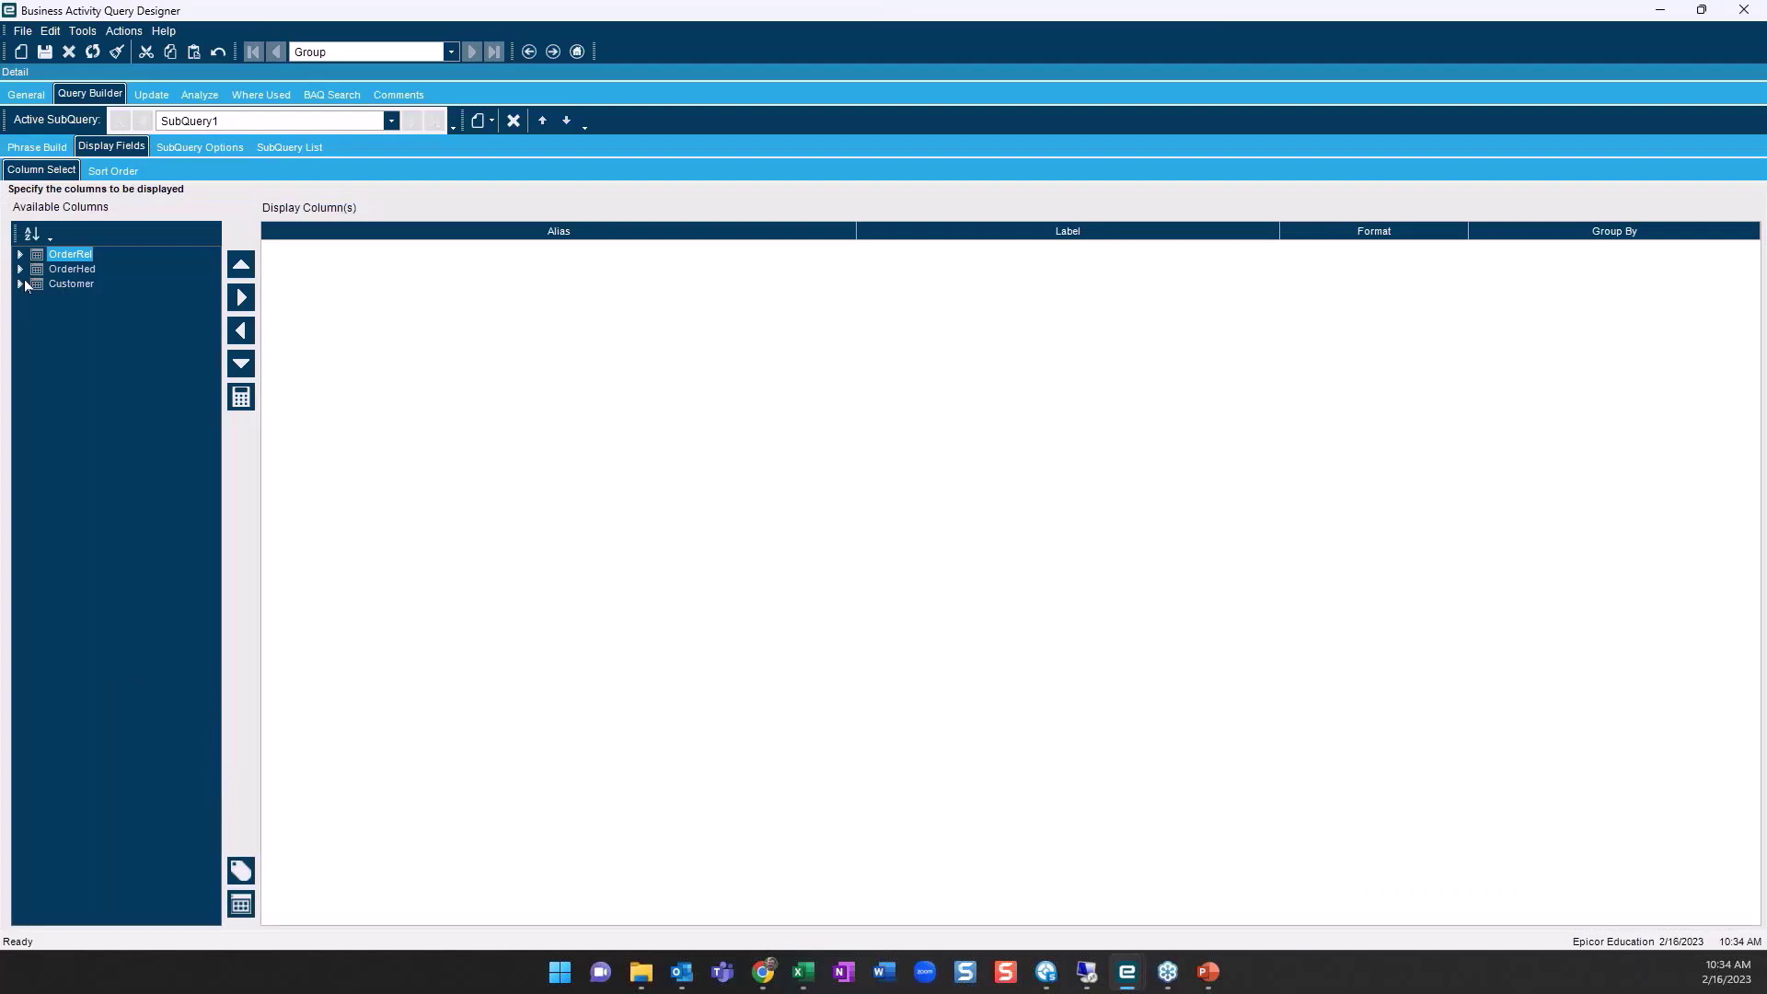
pyautogui.click(22, 283)
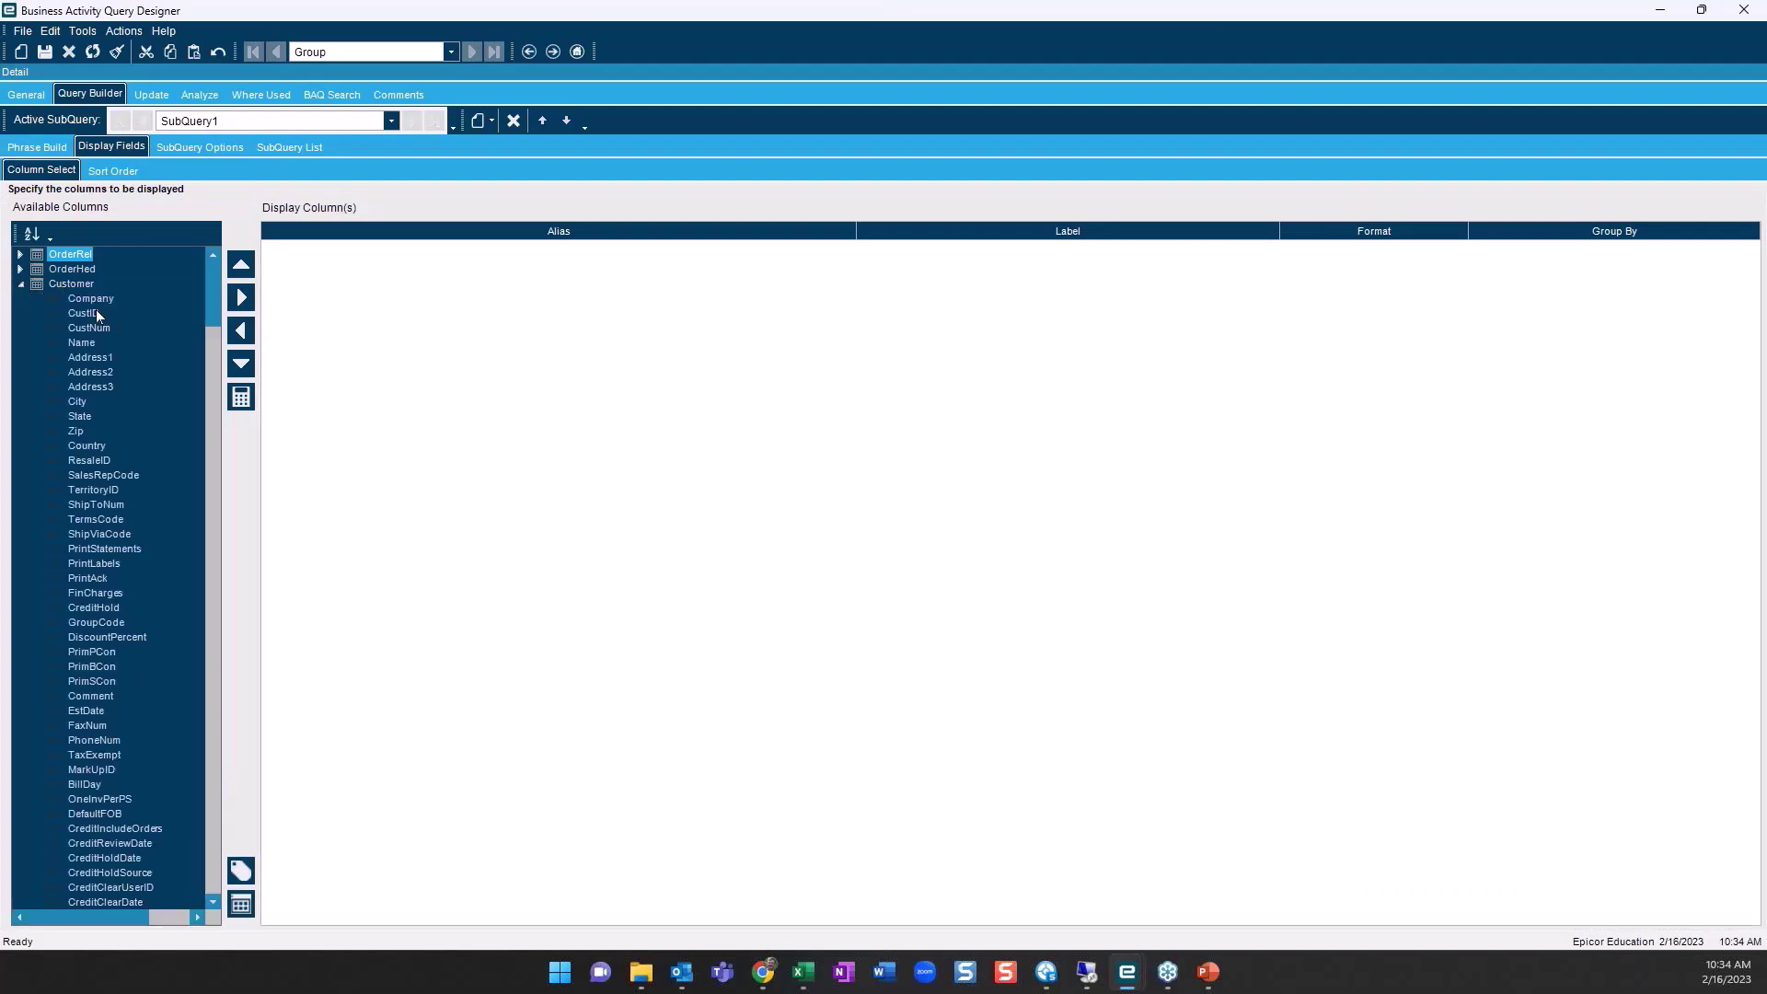
pyautogui.click(90, 313)
pyautogui.doubleClick(90, 312)
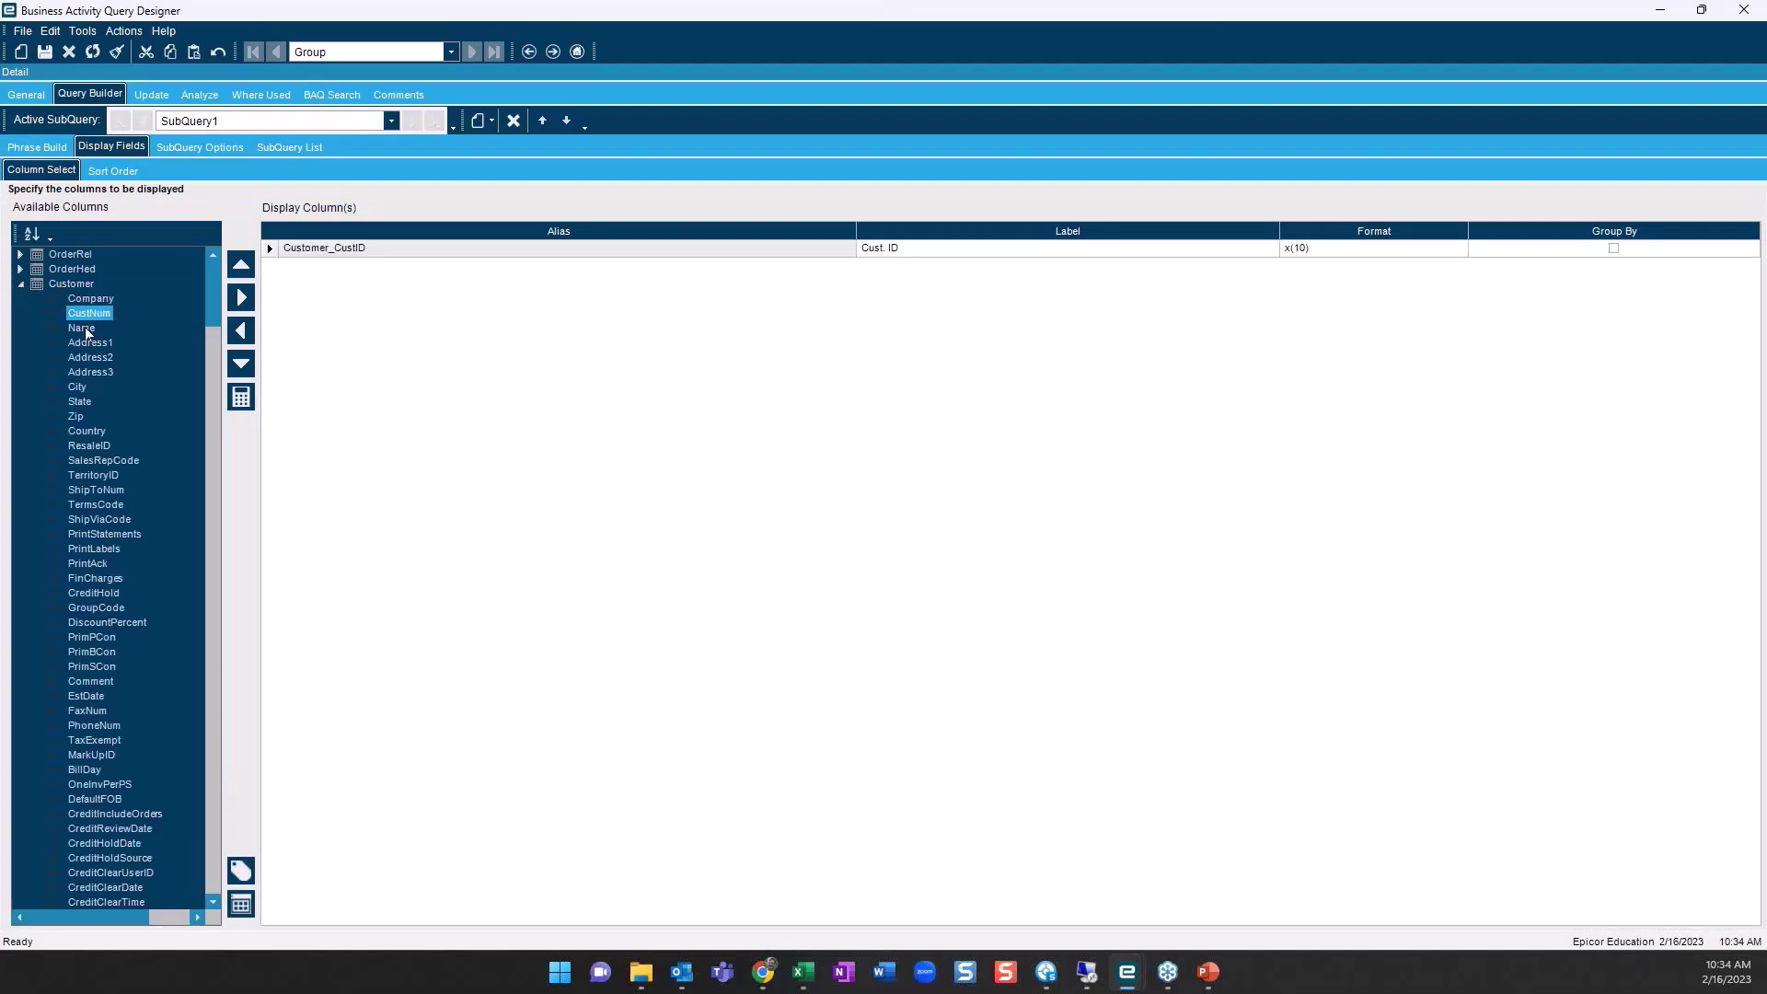
pyautogui.doubleClick(83, 329)
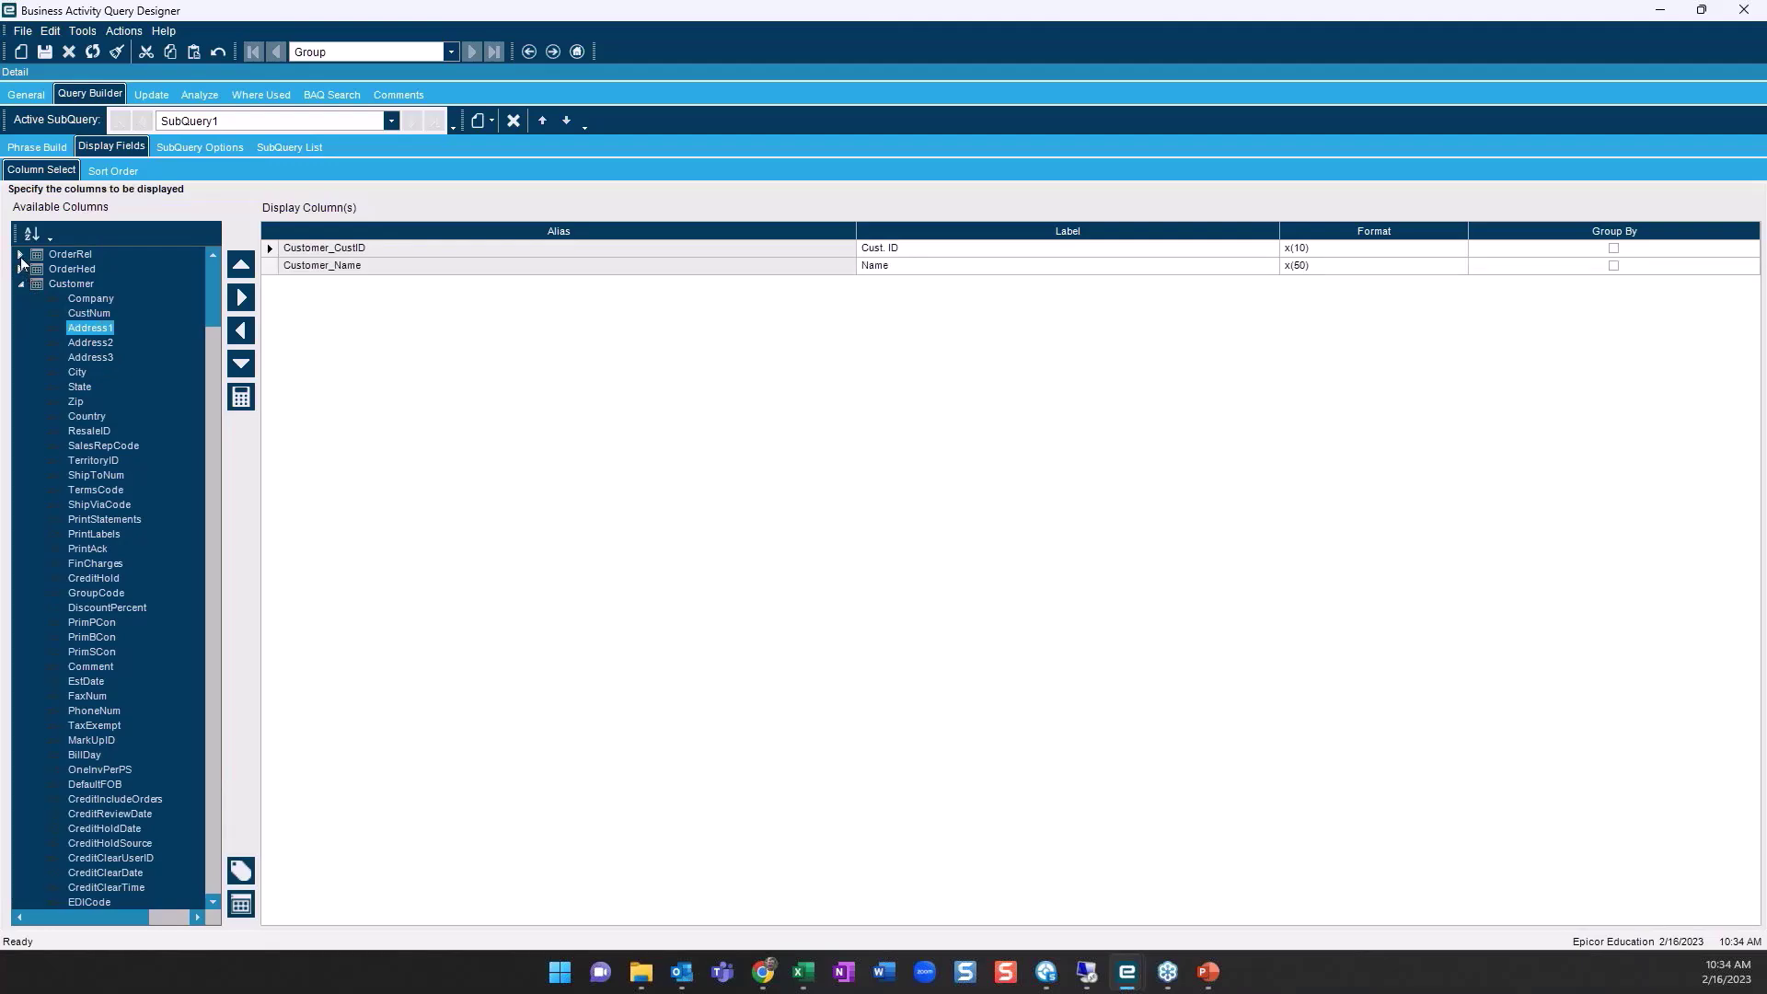
pyautogui.click(37, 147)
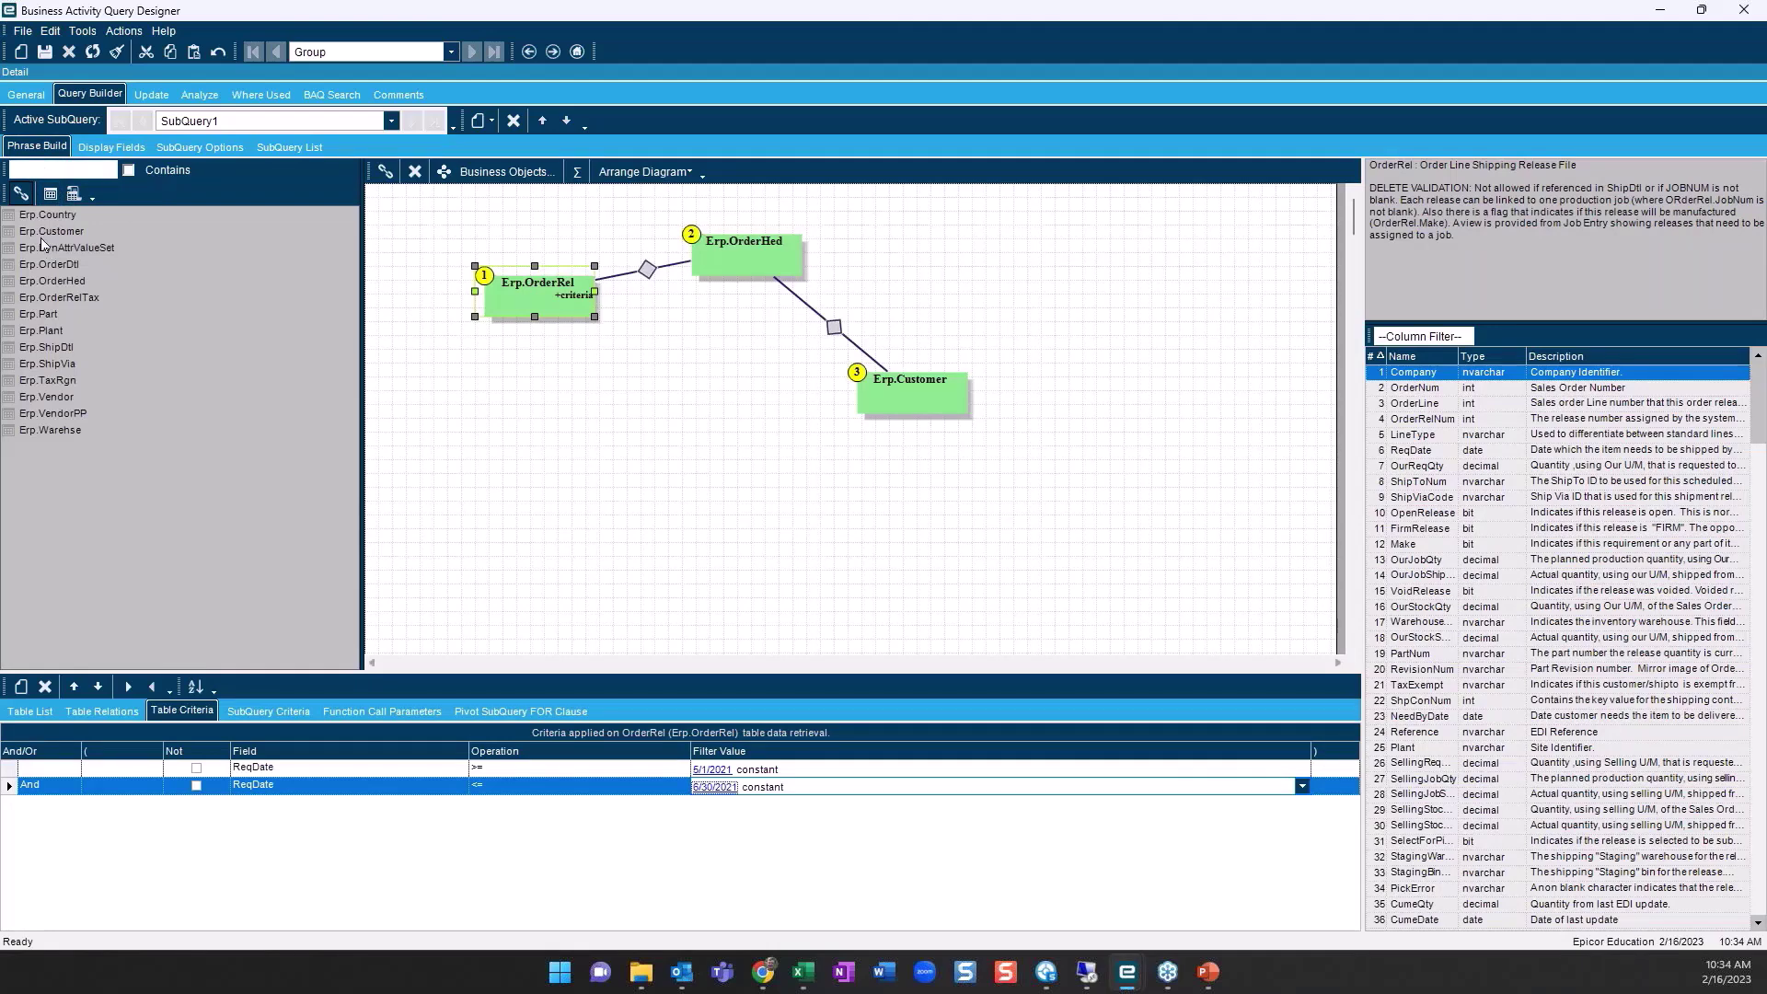
pyautogui.click(111, 147)
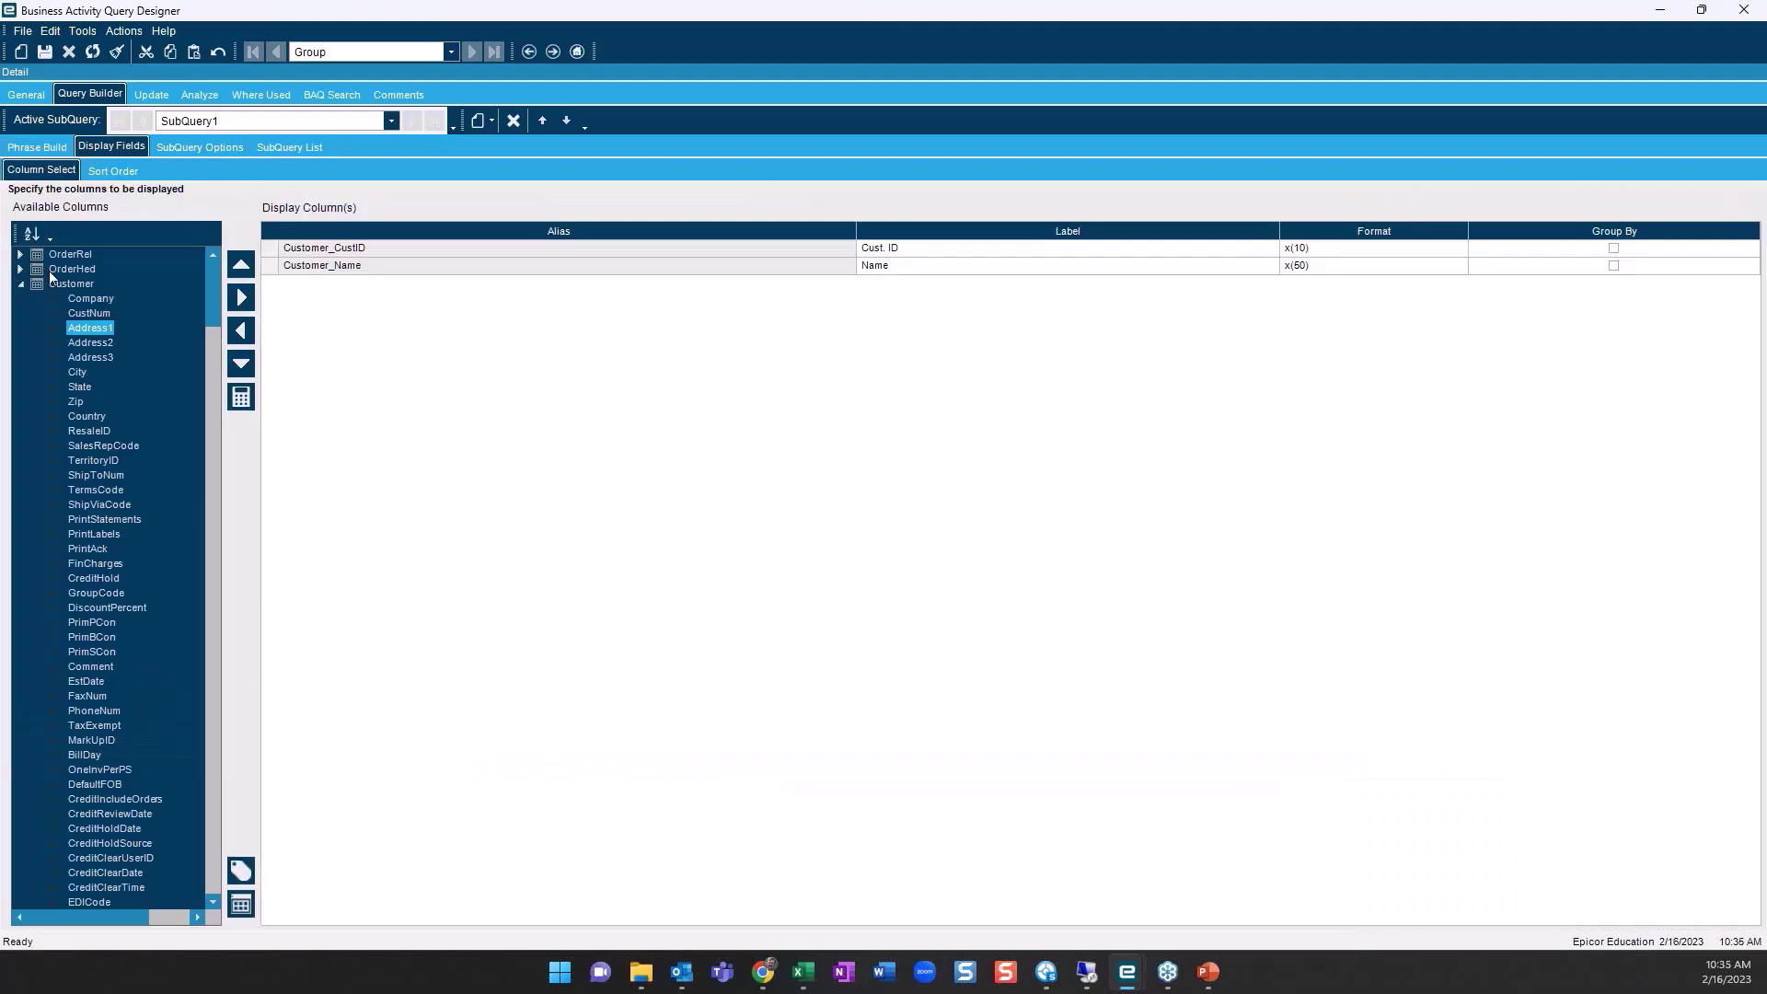
# Create a calculated field named QtyParts with the data type int
pyautogui.click(241, 396)
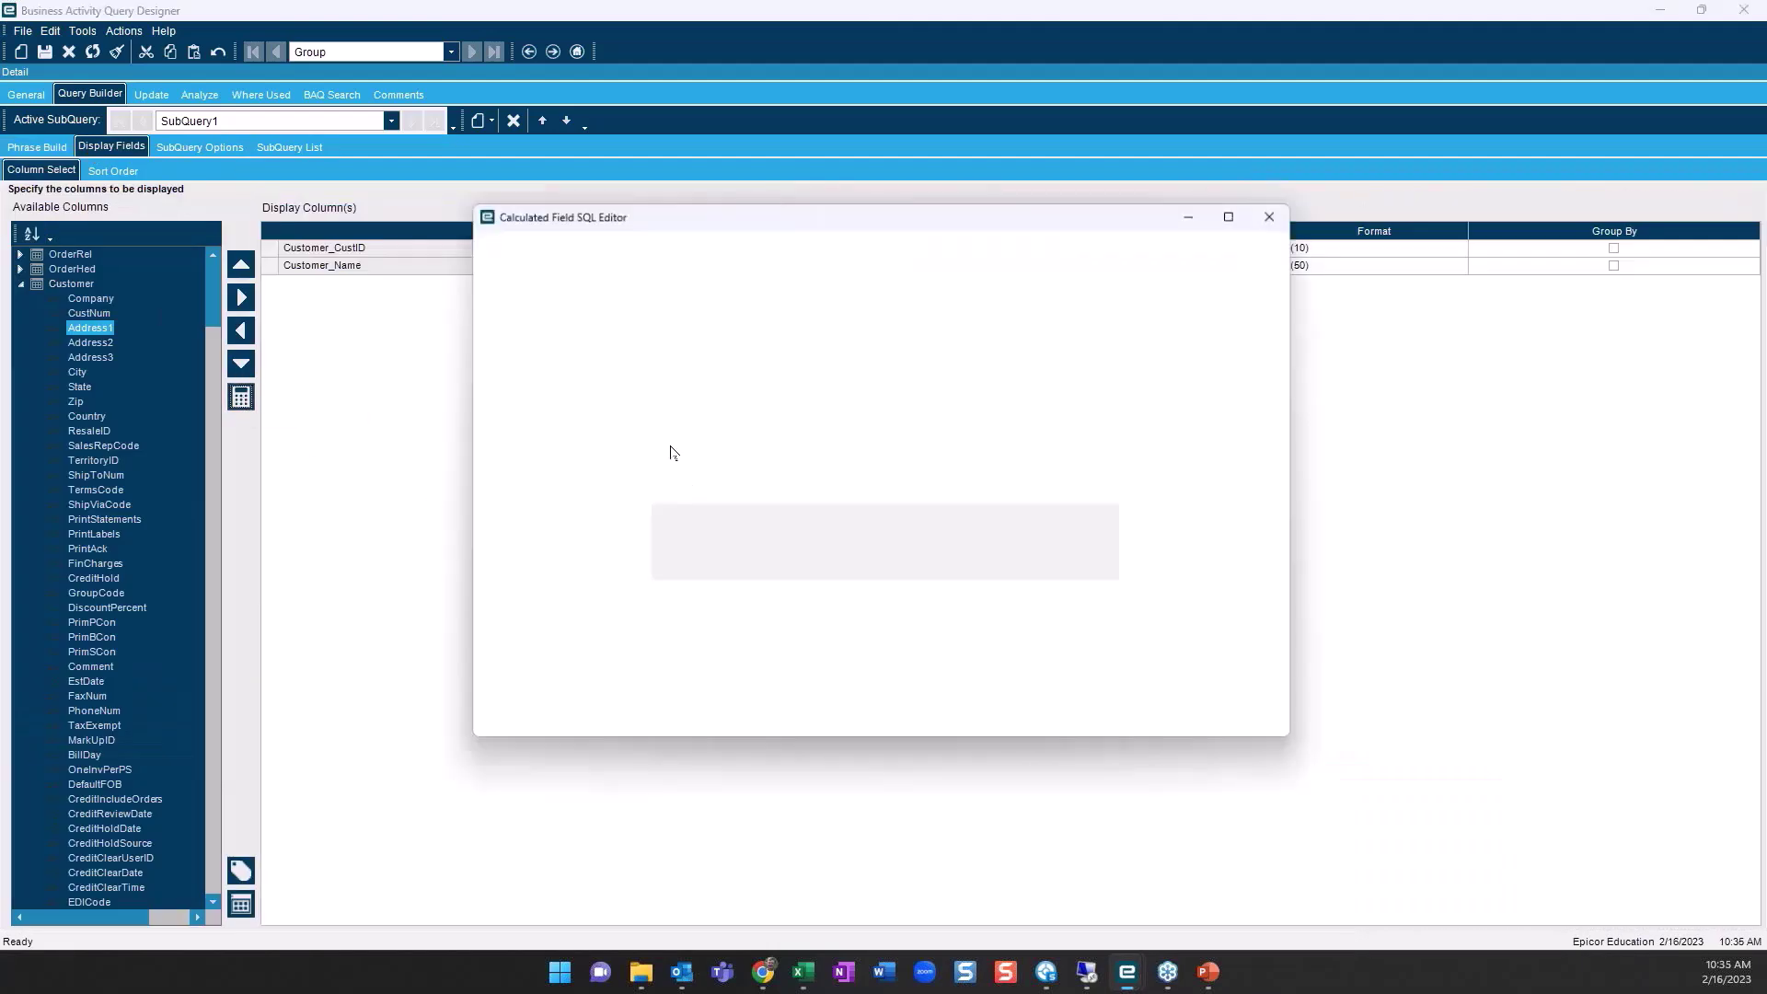
pyautogui.write('Q')
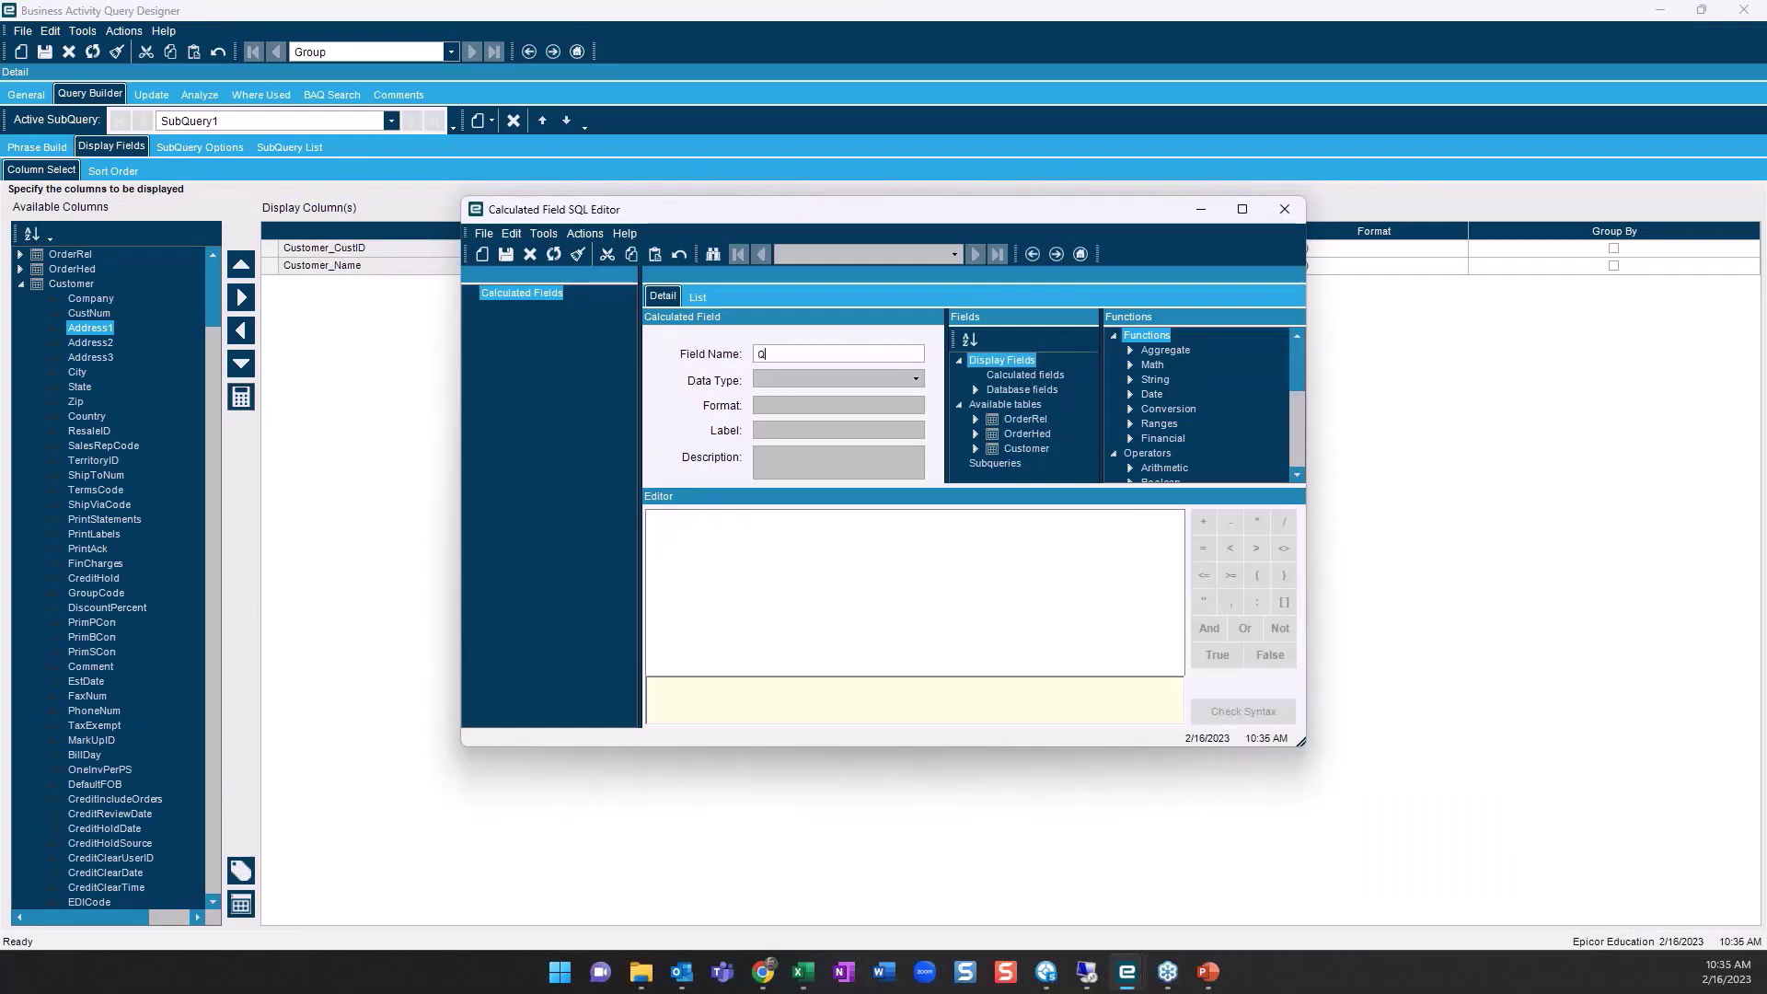
pyautogui.write('tyParts')
pyautogui.press('Tab')
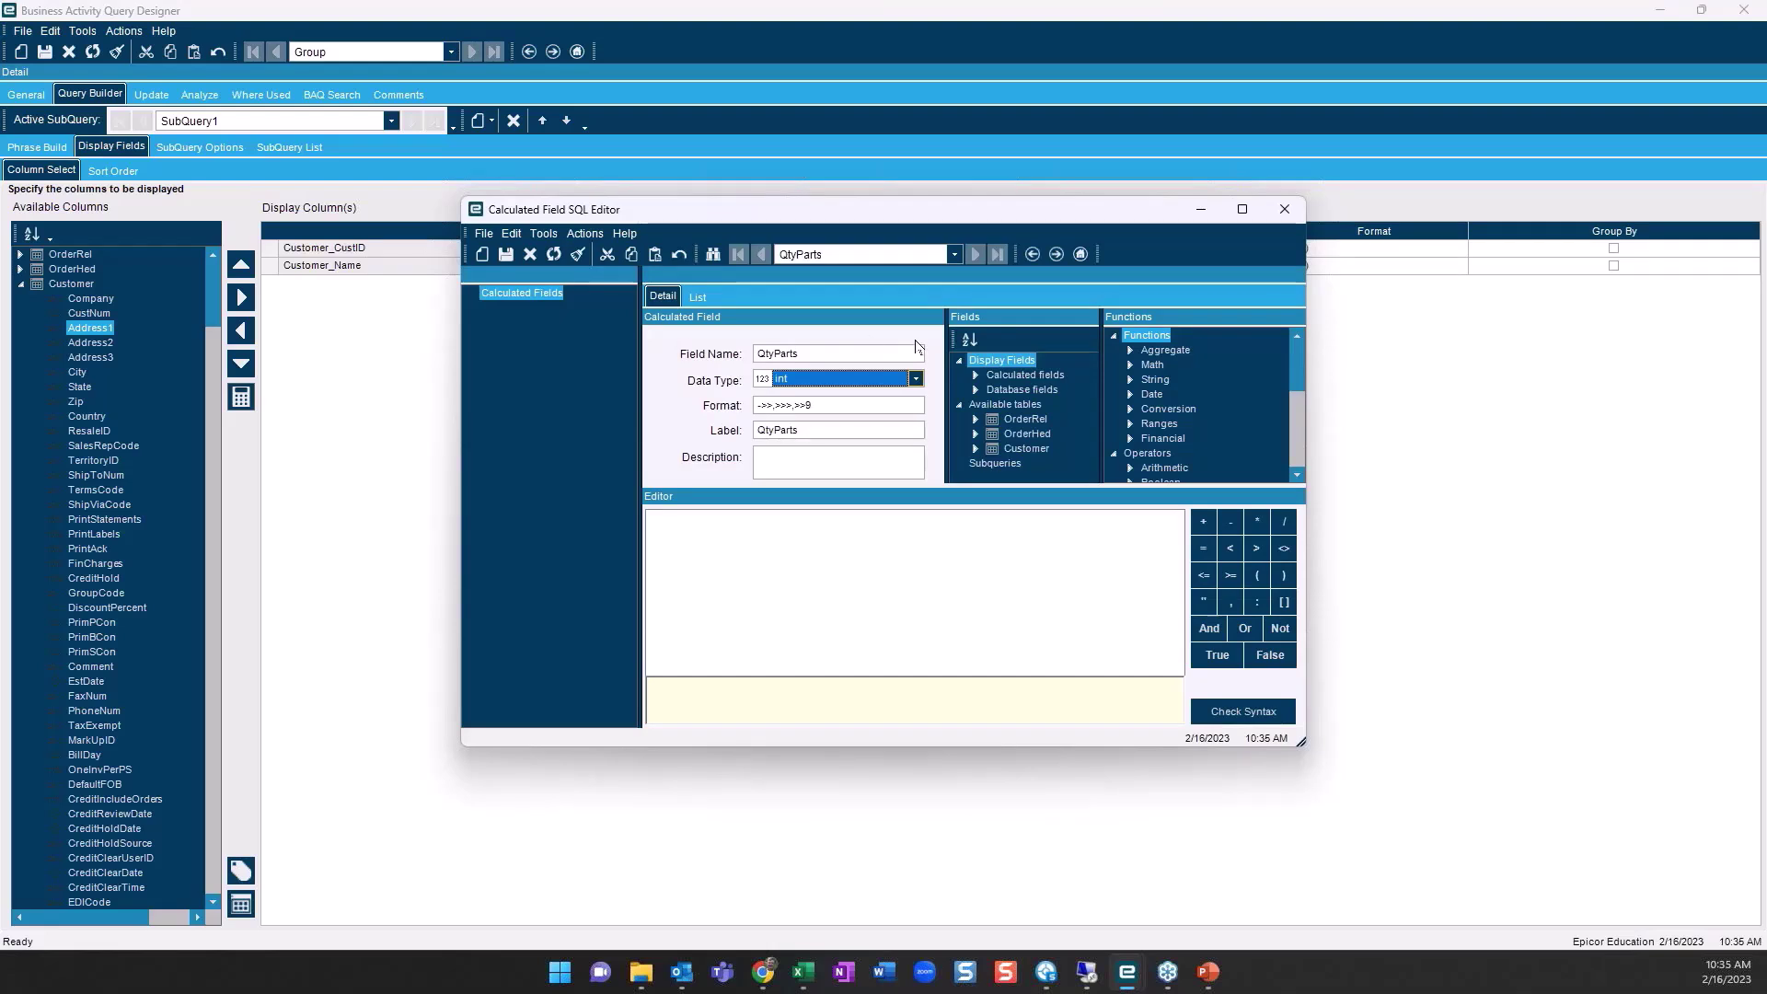
# Enter count( * ) as the QtyParts expression, using the aggregate Count function
pyautogui.click(1130, 351)
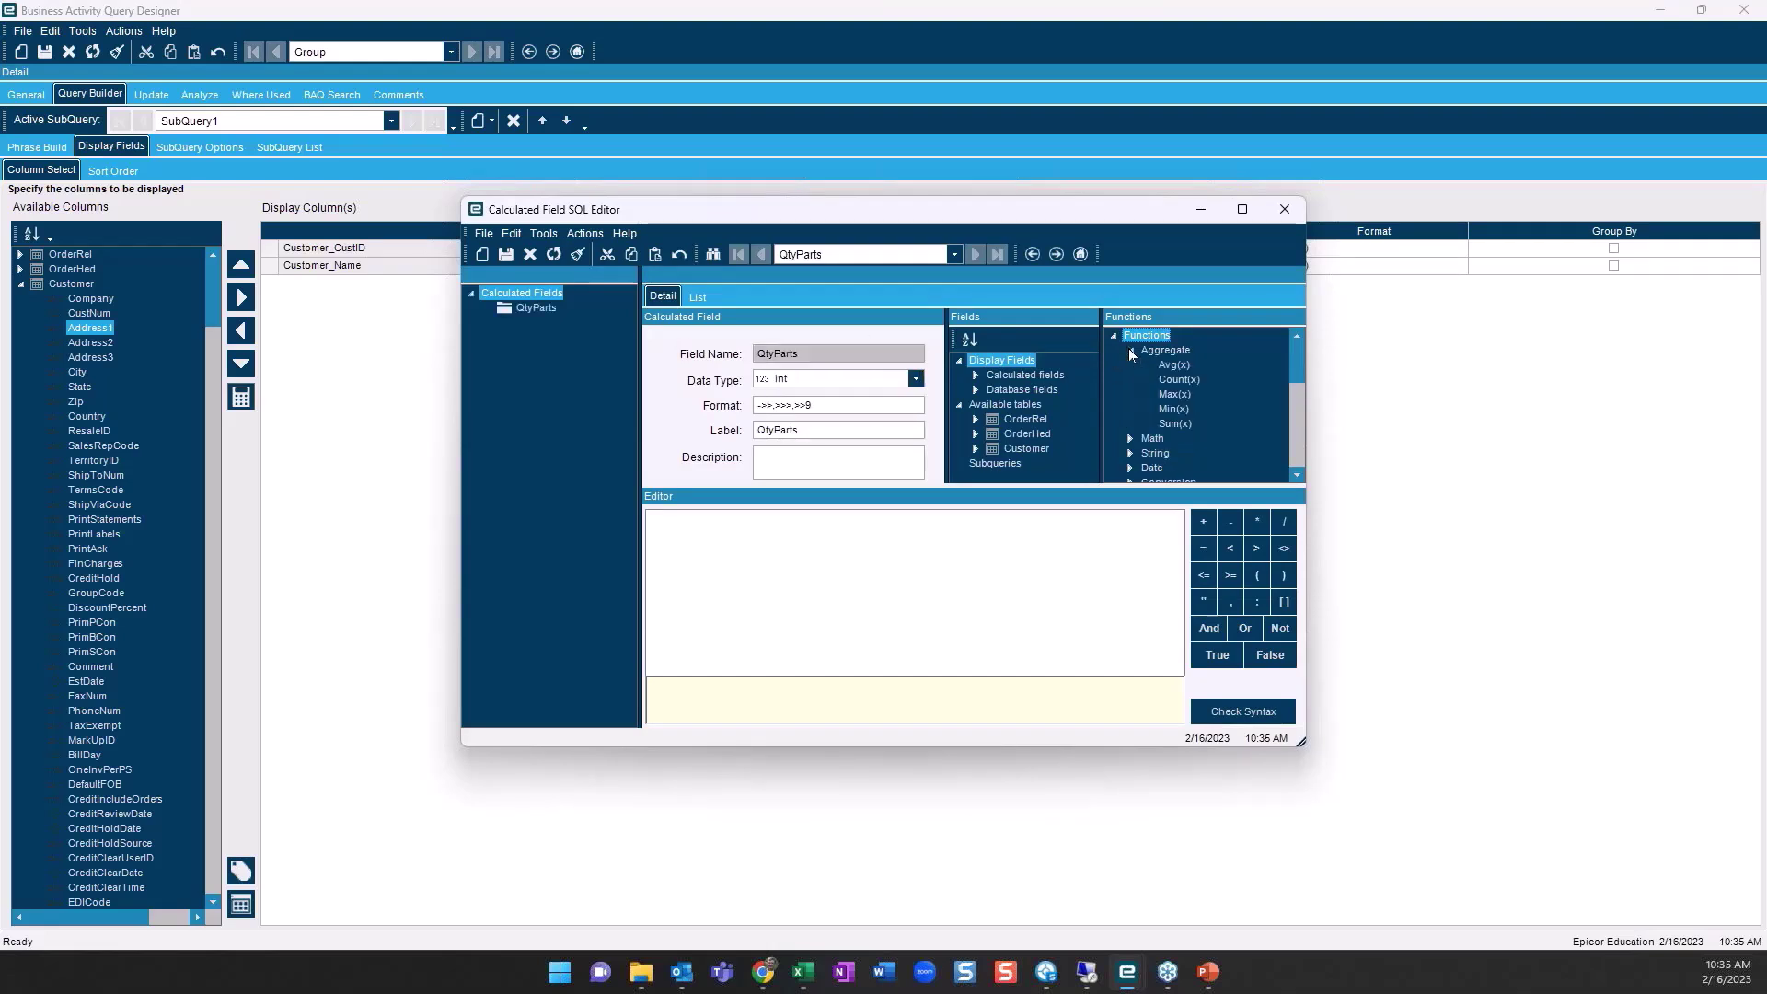
pyautogui.doubleClick(1177, 381)
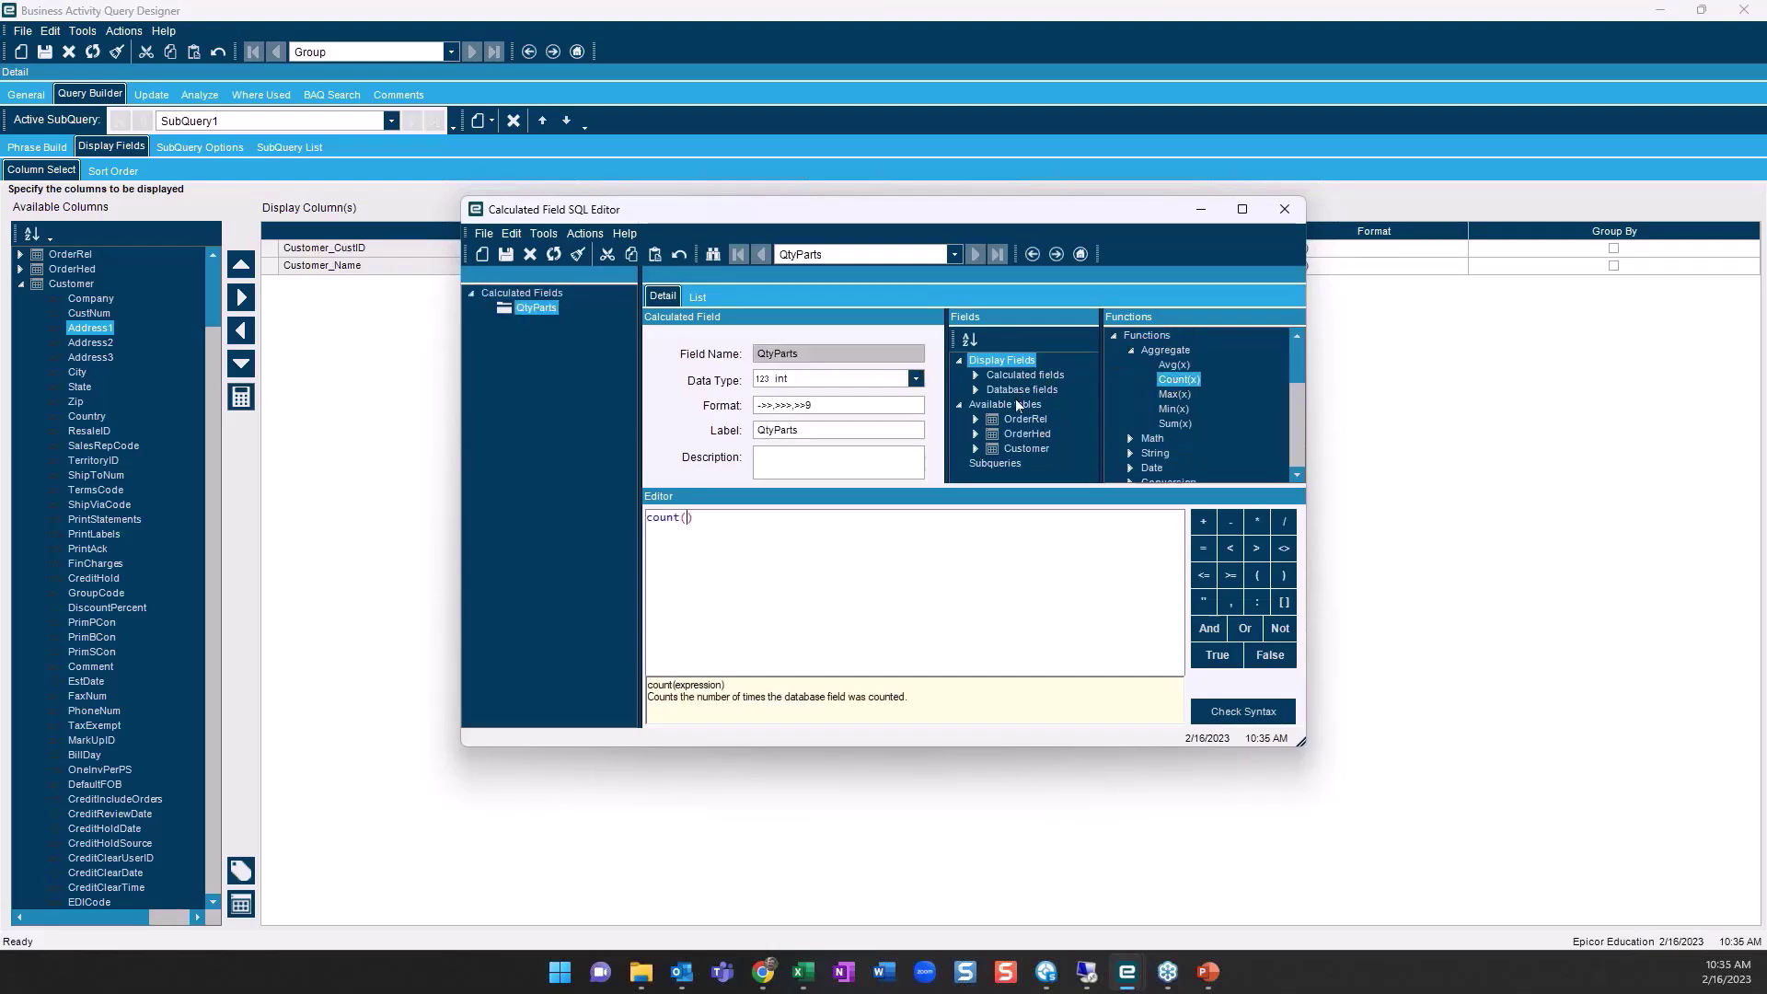
pyautogui.click(1256, 523)
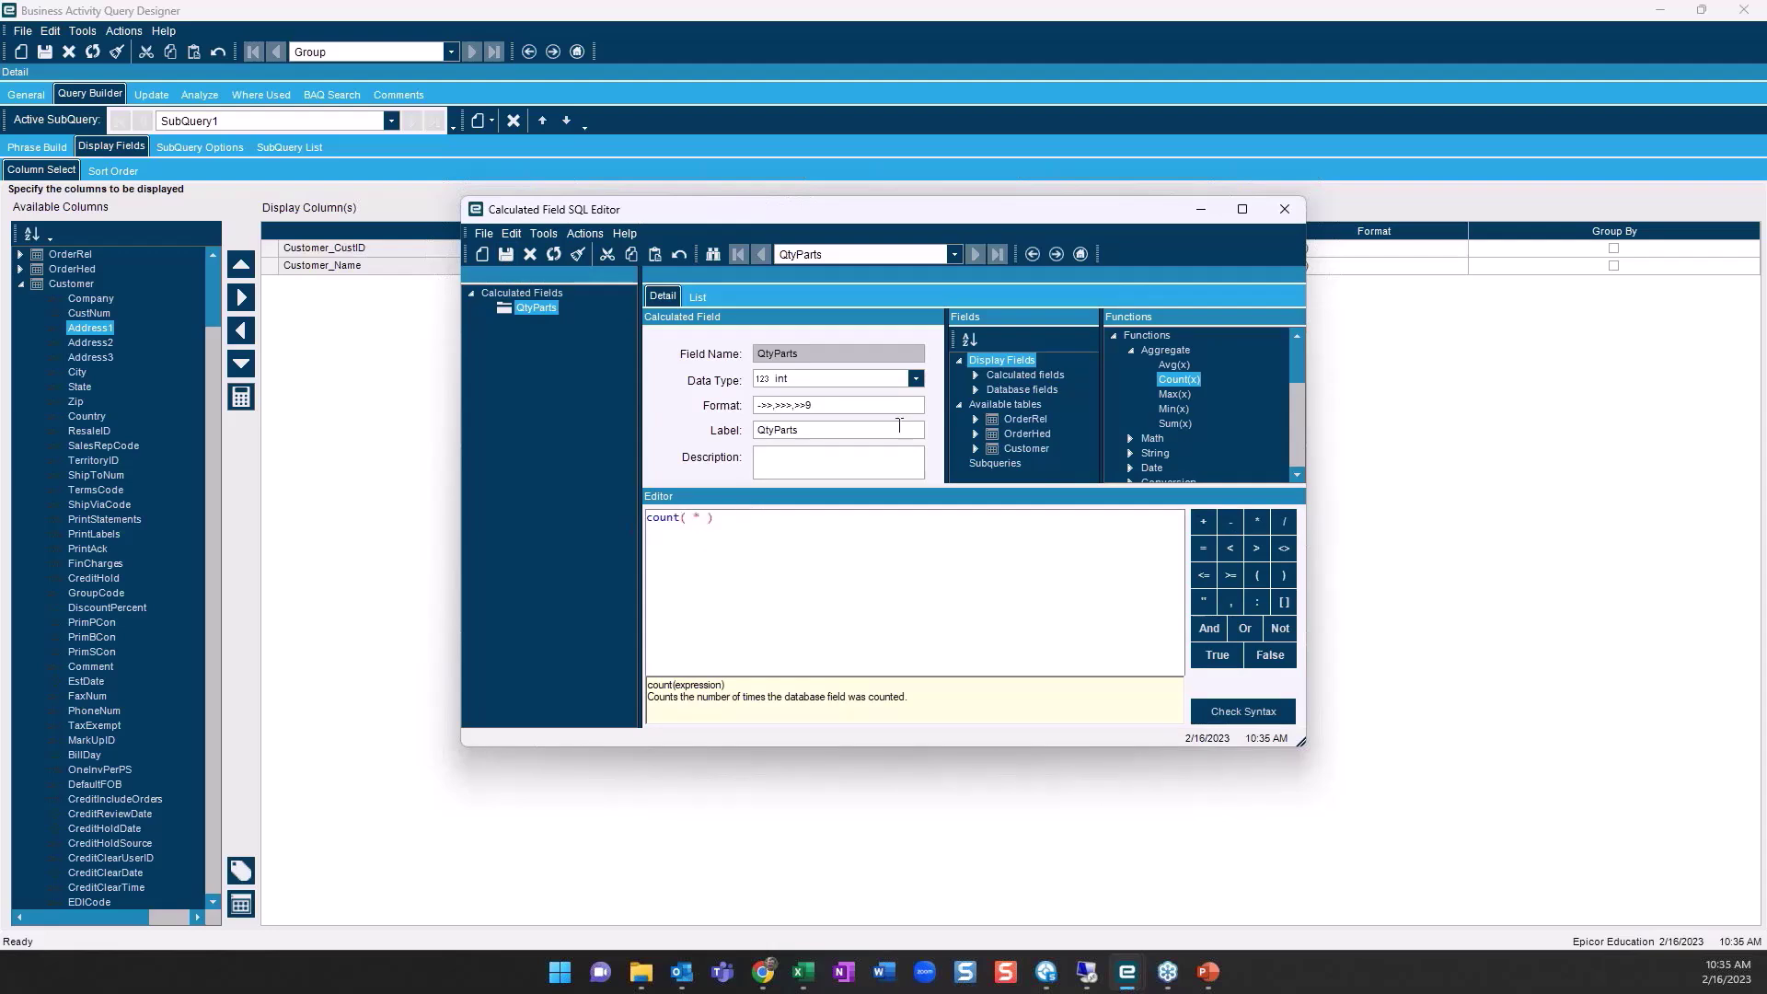
# Change the QtyParts expression to sum( OrderRel.OurReqQty ), taking the quantity field from the OrderRel table
pyautogui.click(974, 418)
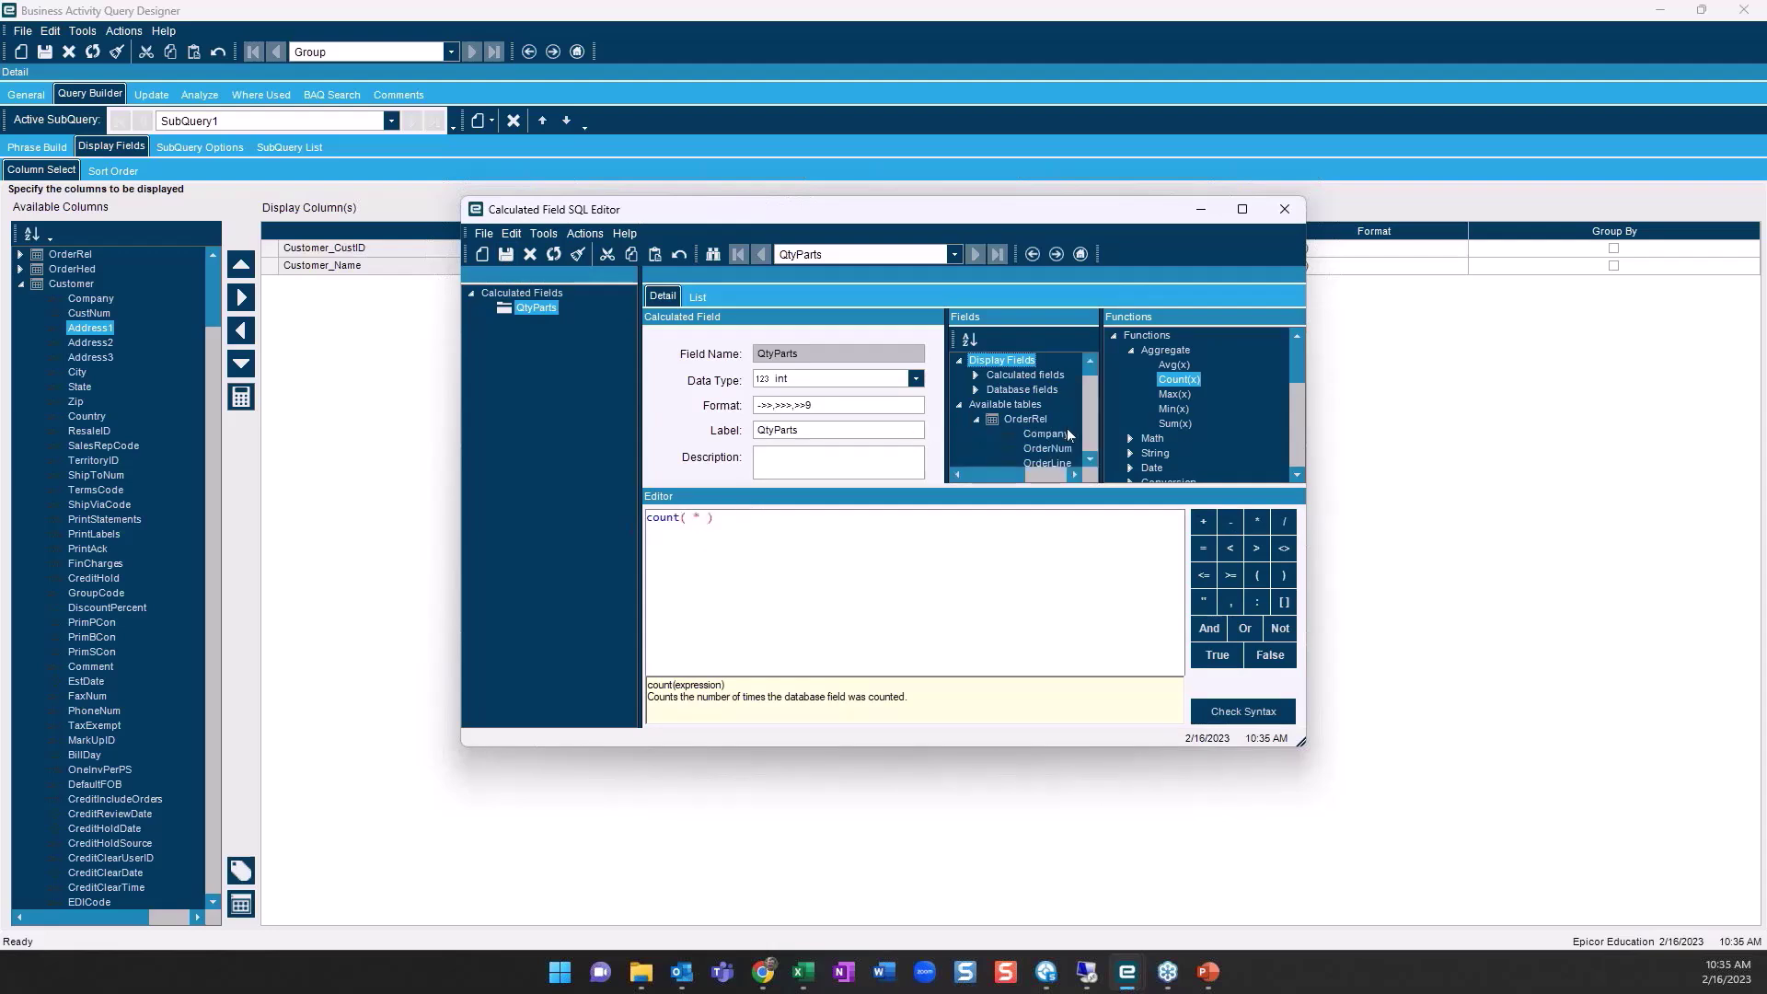
pyautogui.scroll(-1, 1062, 424)
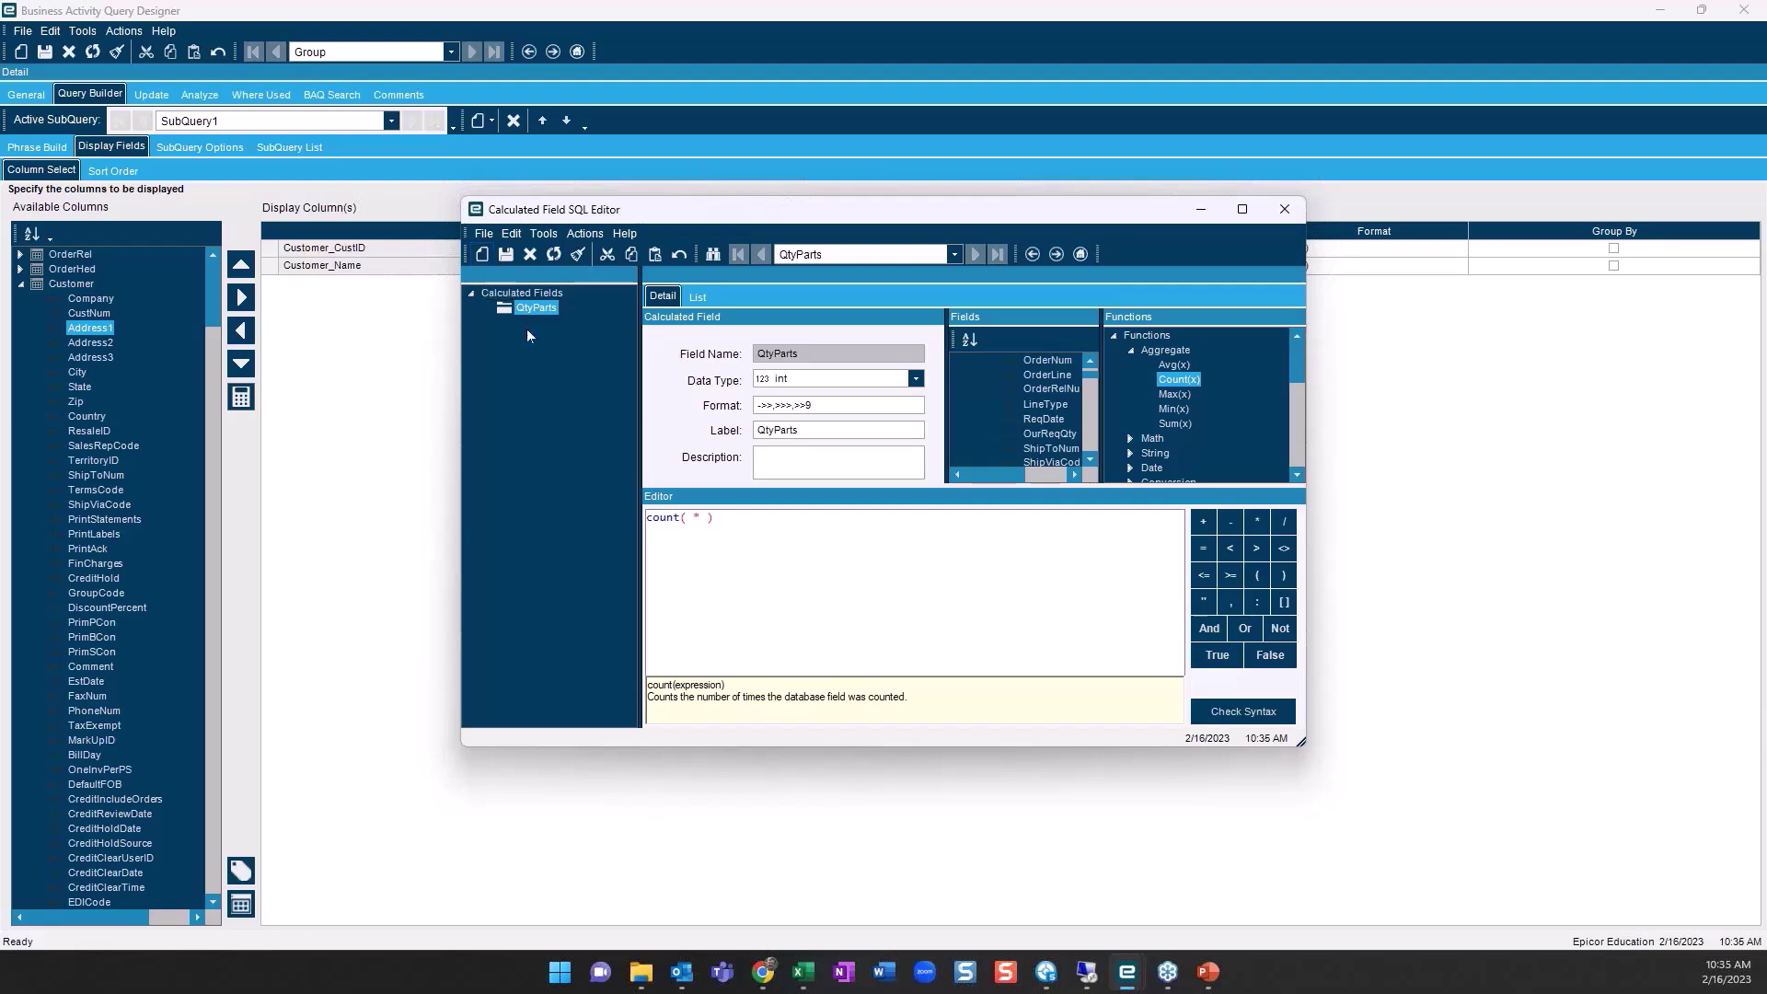
pyautogui.moveTo(676, 518); pyautogui.dragTo(473, 513)
pyautogui.press('Delete')
pyautogui.write('sum')
pyautogui.click(688, 519)
pyautogui.press('BackSpace')
pyautogui.doubleClick(1049, 434)
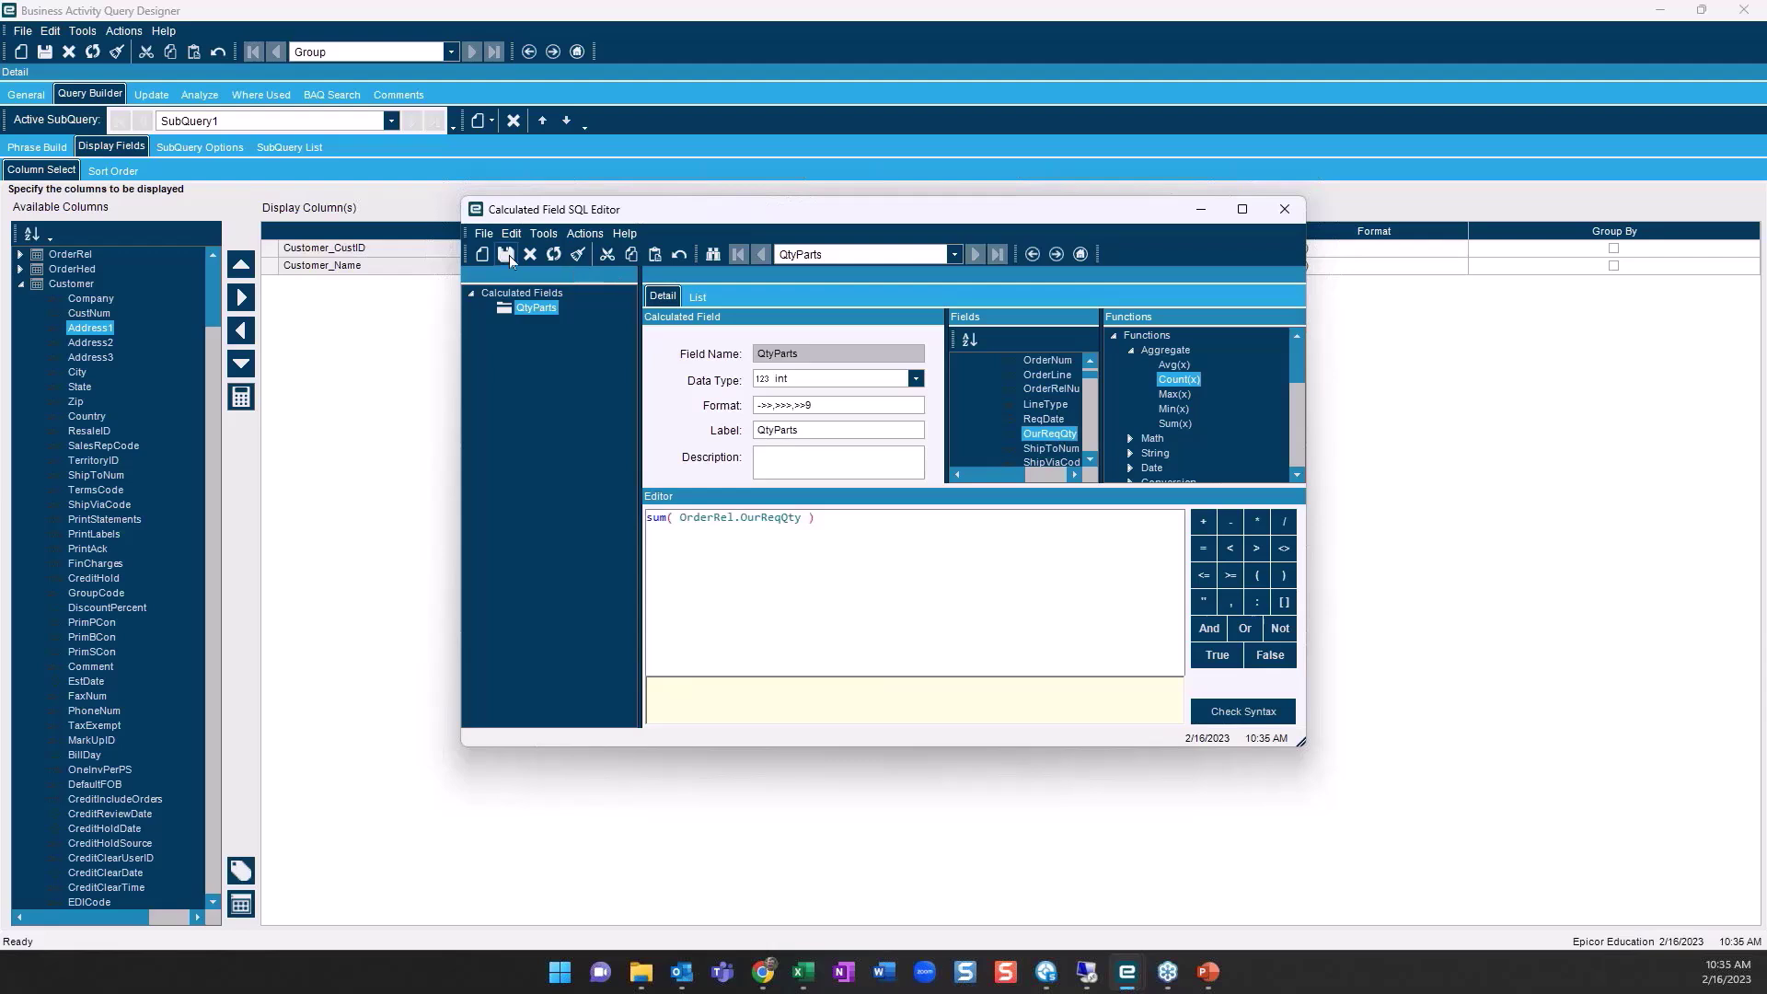
# Create a calculated field named NumOfRel with the data type int and the aggregate Count expression count( * )
pyautogui.click(482, 256)
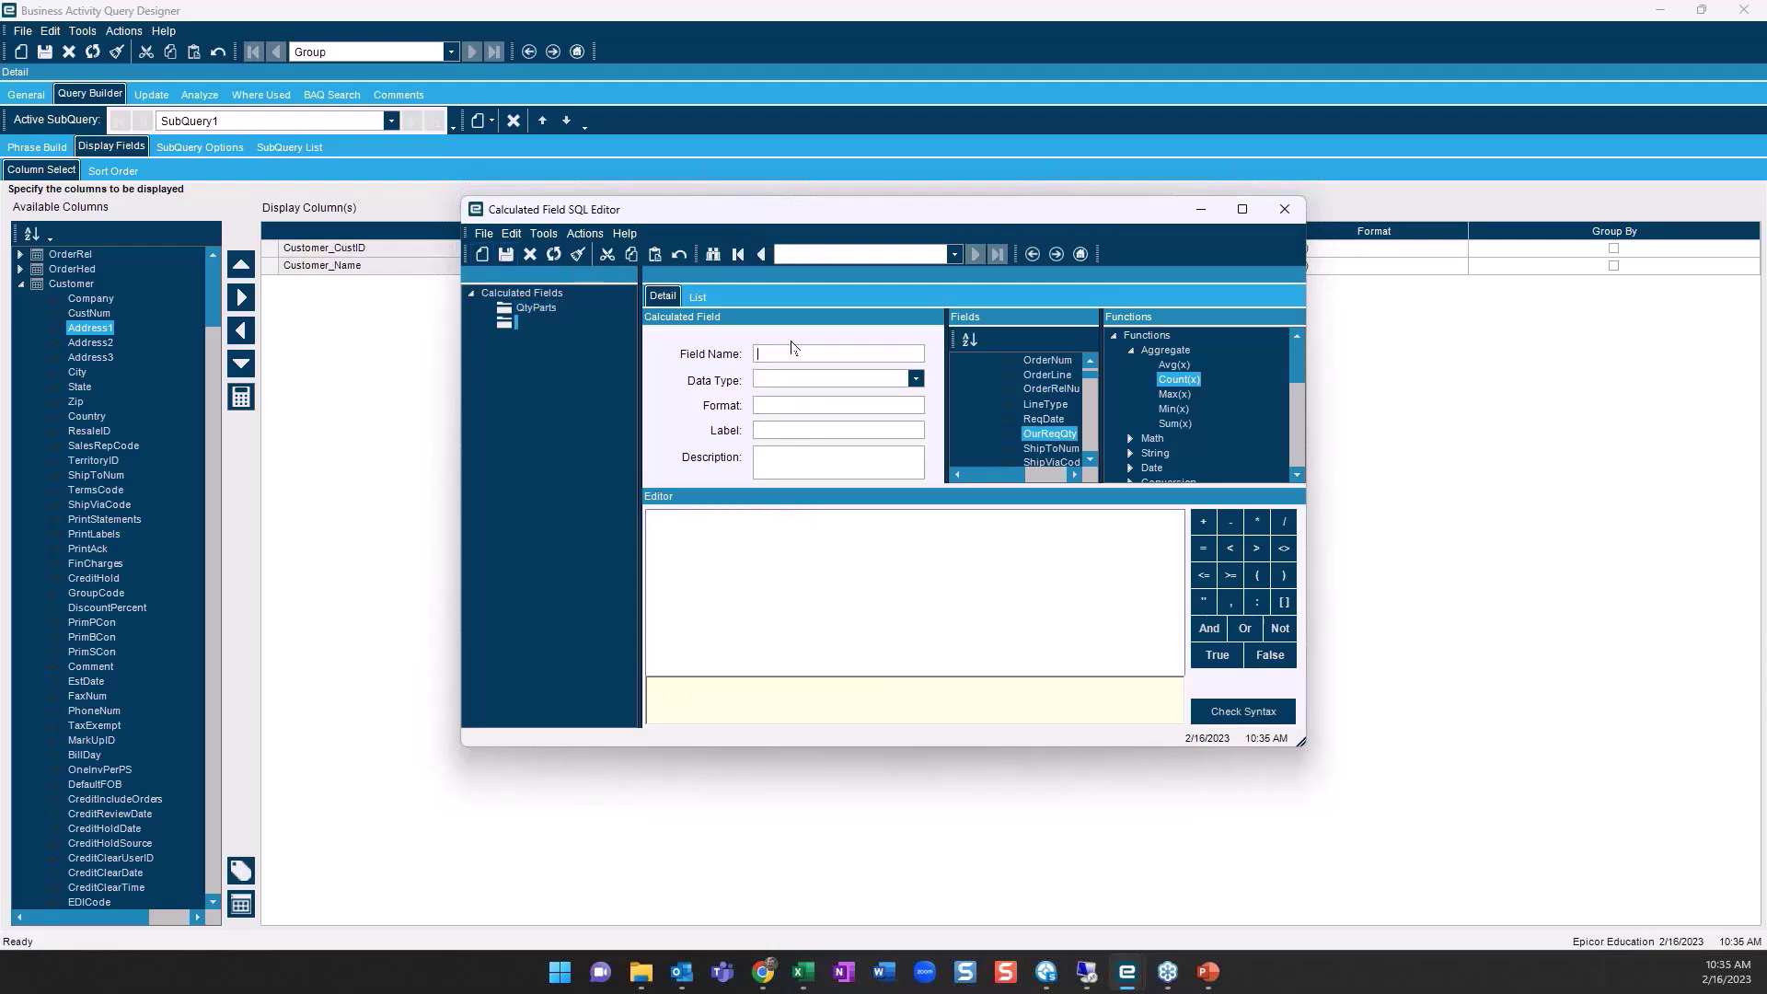
pyautogui.write('Q')
pyautogui.press('Tab')
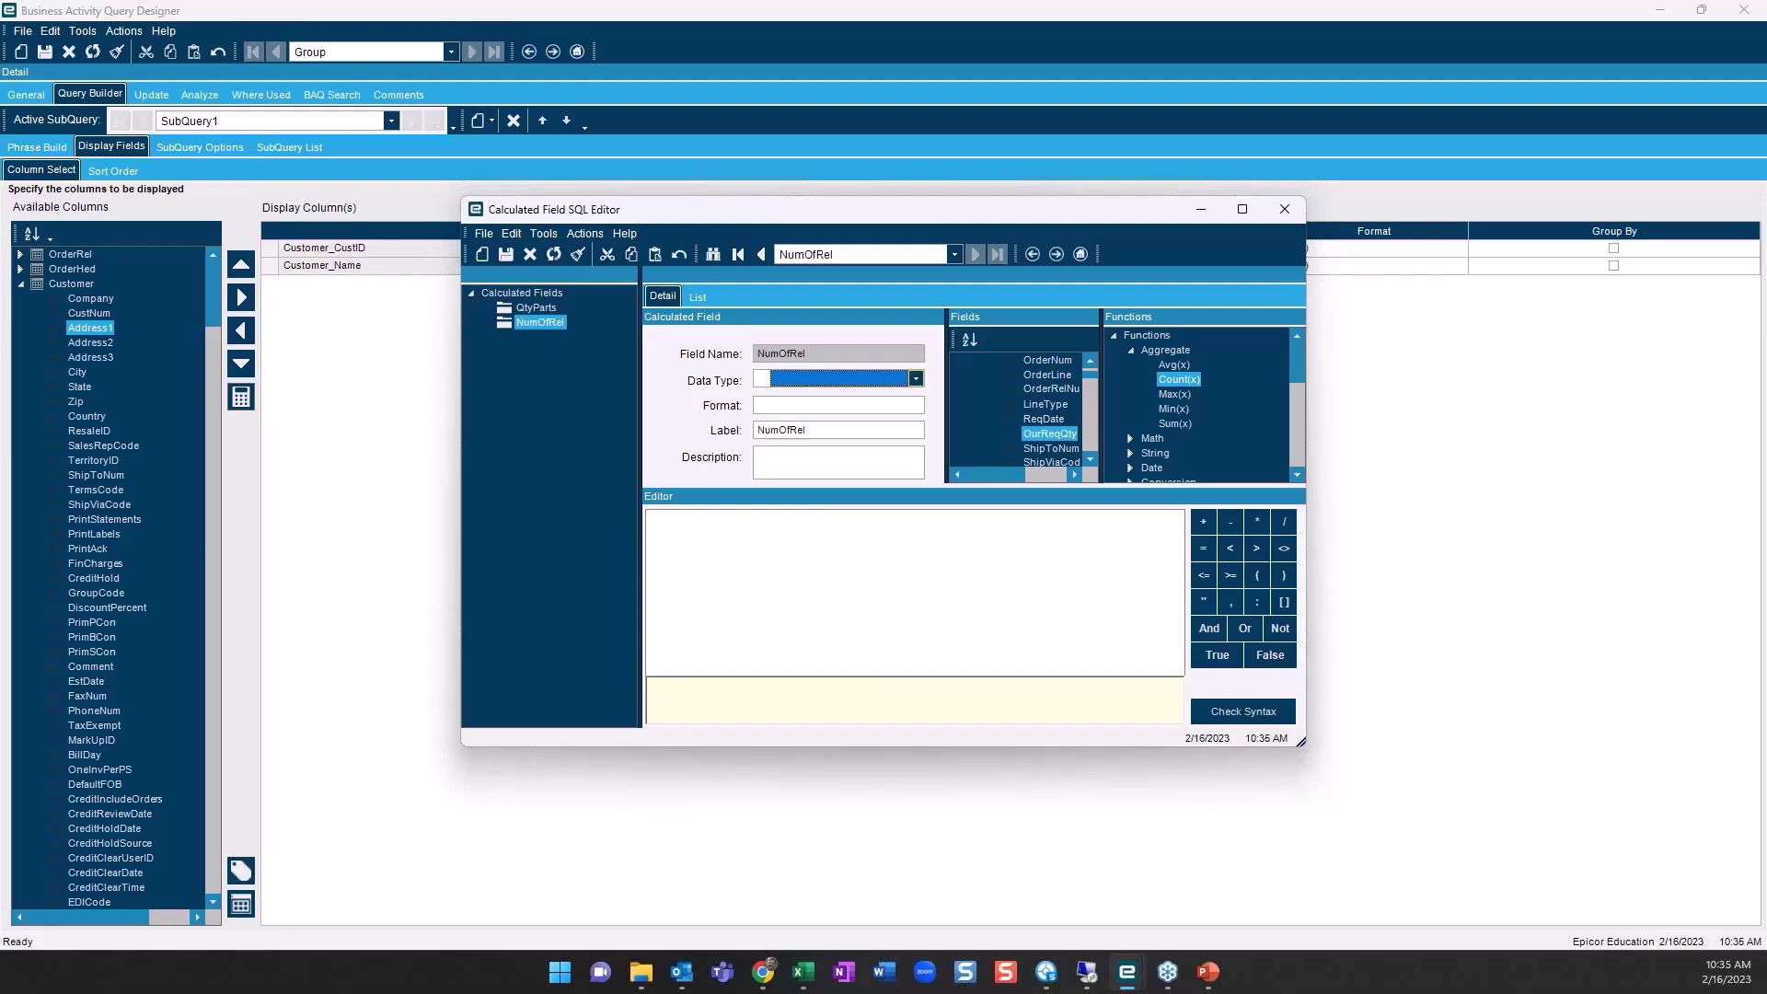
pyautogui.write('int')
pyautogui.doubleClick(1162, 380)
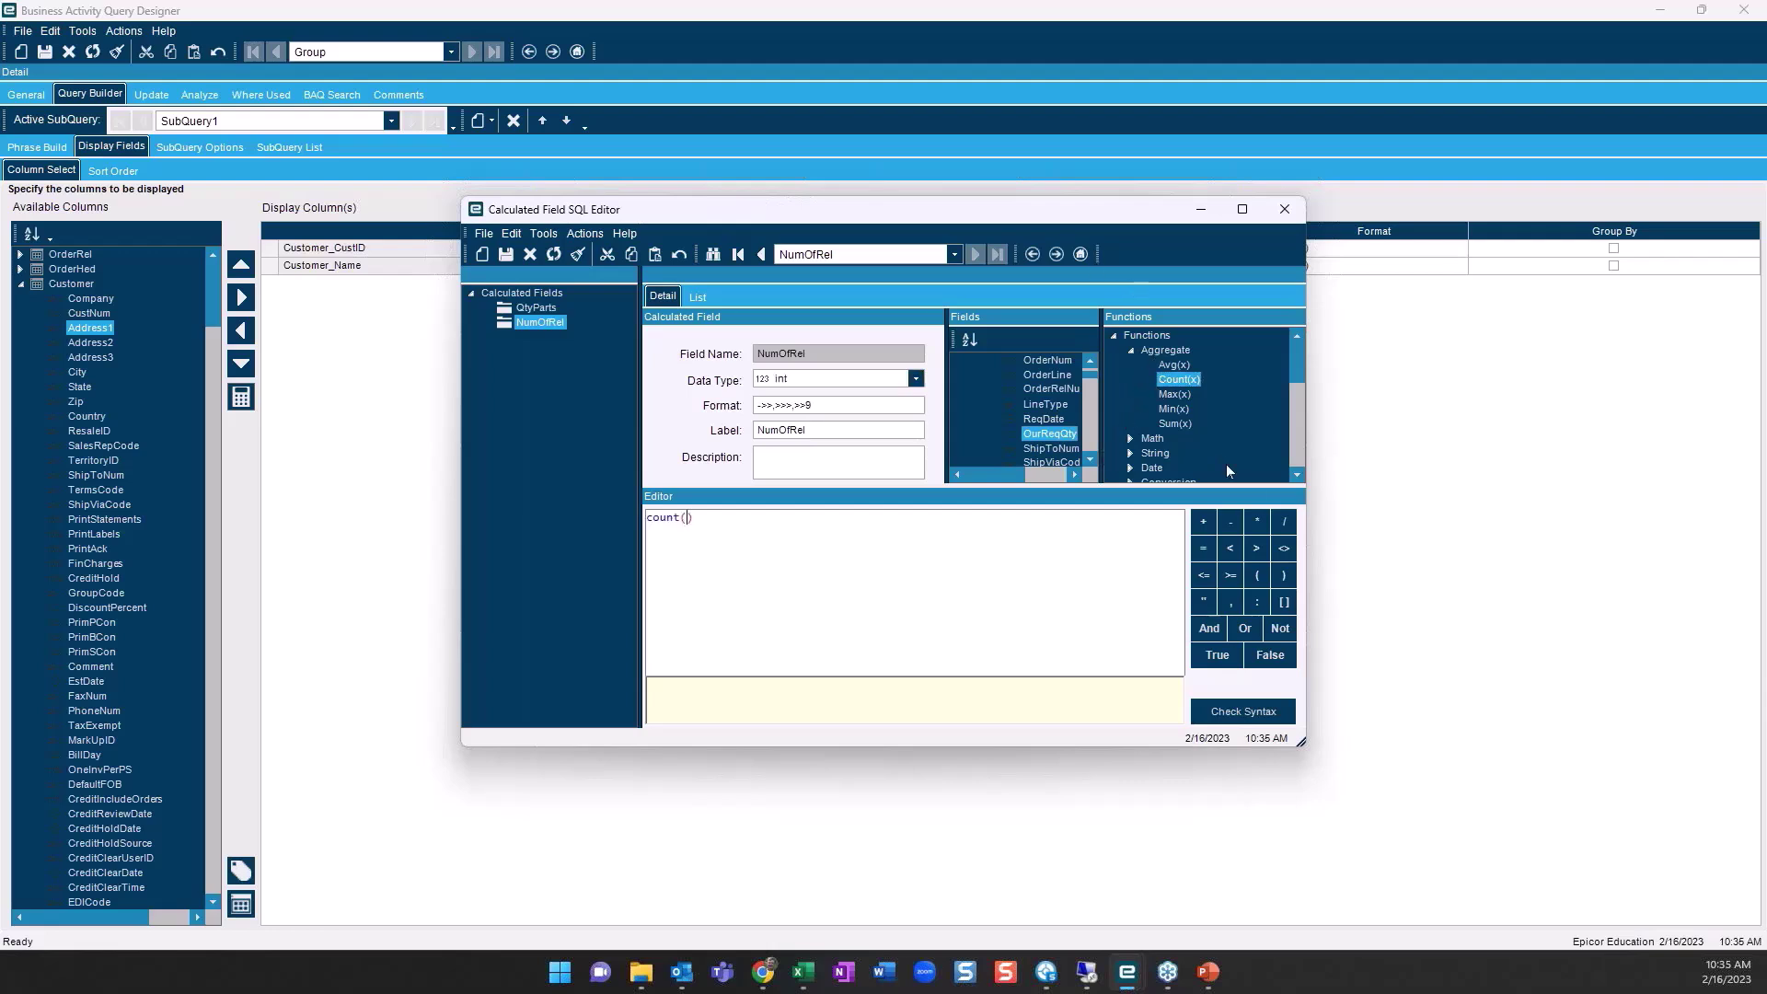
pyautogui.click(1256, 521)
# Change the data type of the QtyParts calculated field to decimal and close the calculated field editor
pyautogui.click(536, 308)
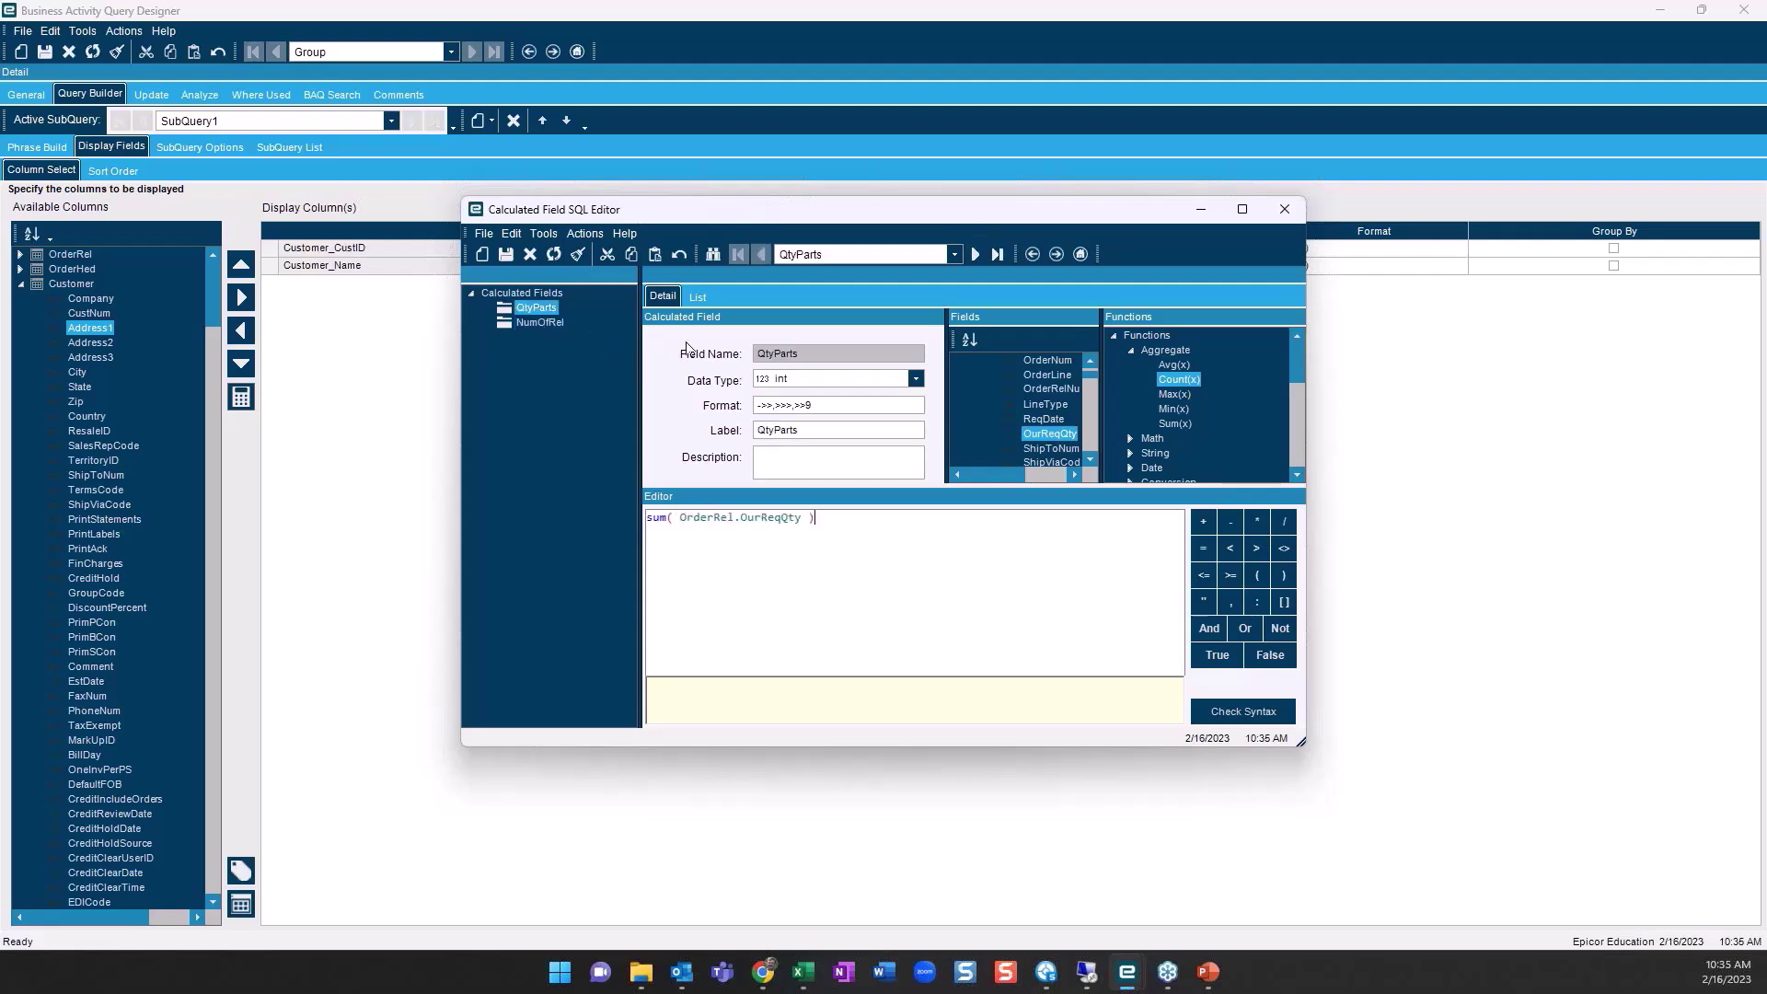
pyautogui.click(915, 380)
pyautogui.click(812, 444)
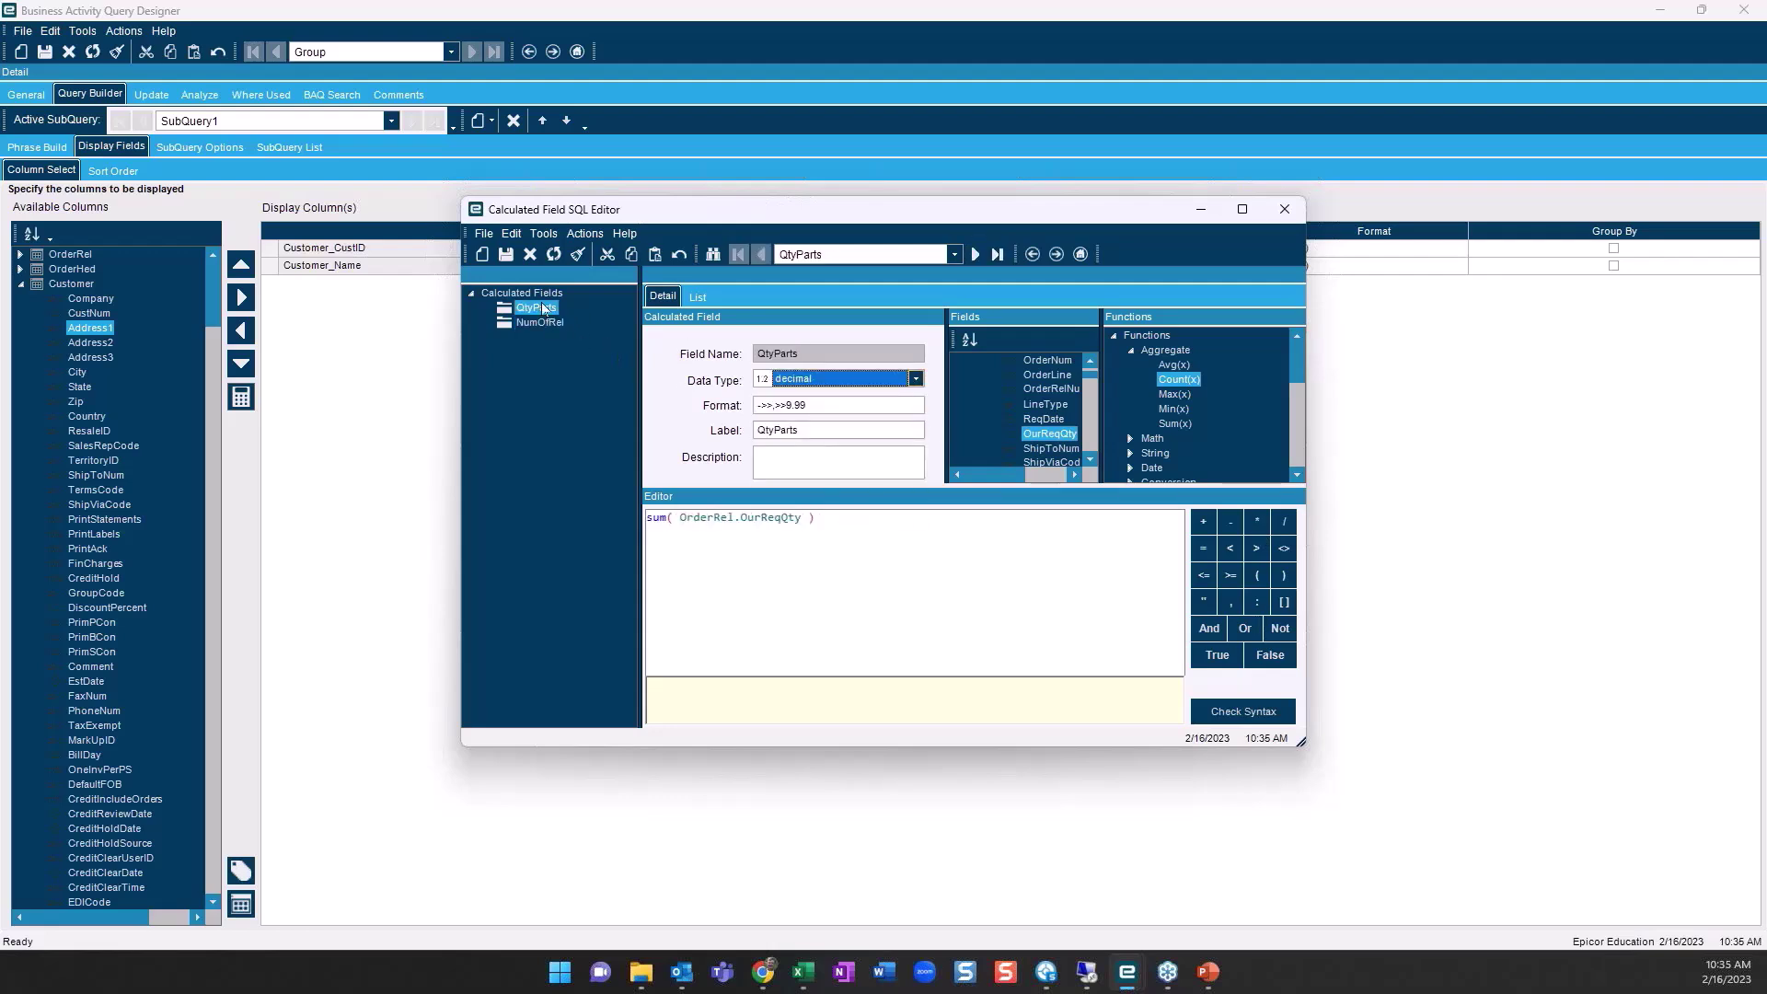
pyautogui.click(1284, 212)
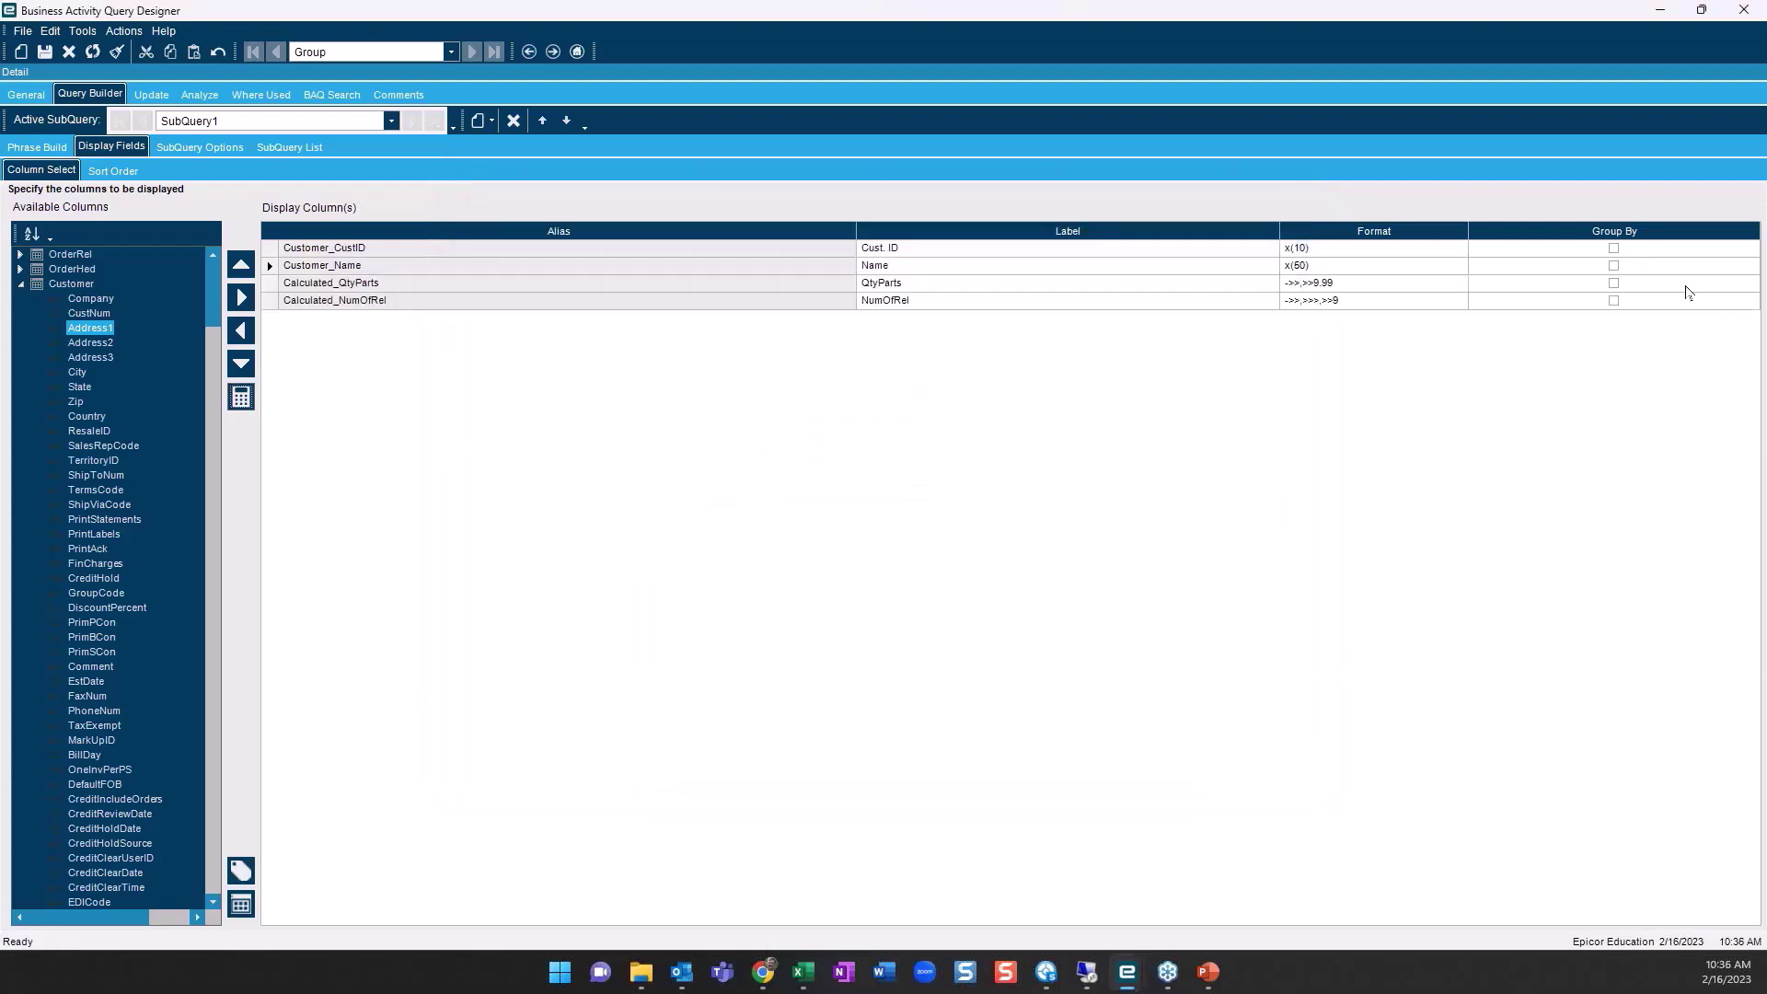
# Group by the CustID and Name columns, and add the Customer table's State column as another grouped display column
pyautogui.click(1613, 265)
pyautogui.click(1613, 247)
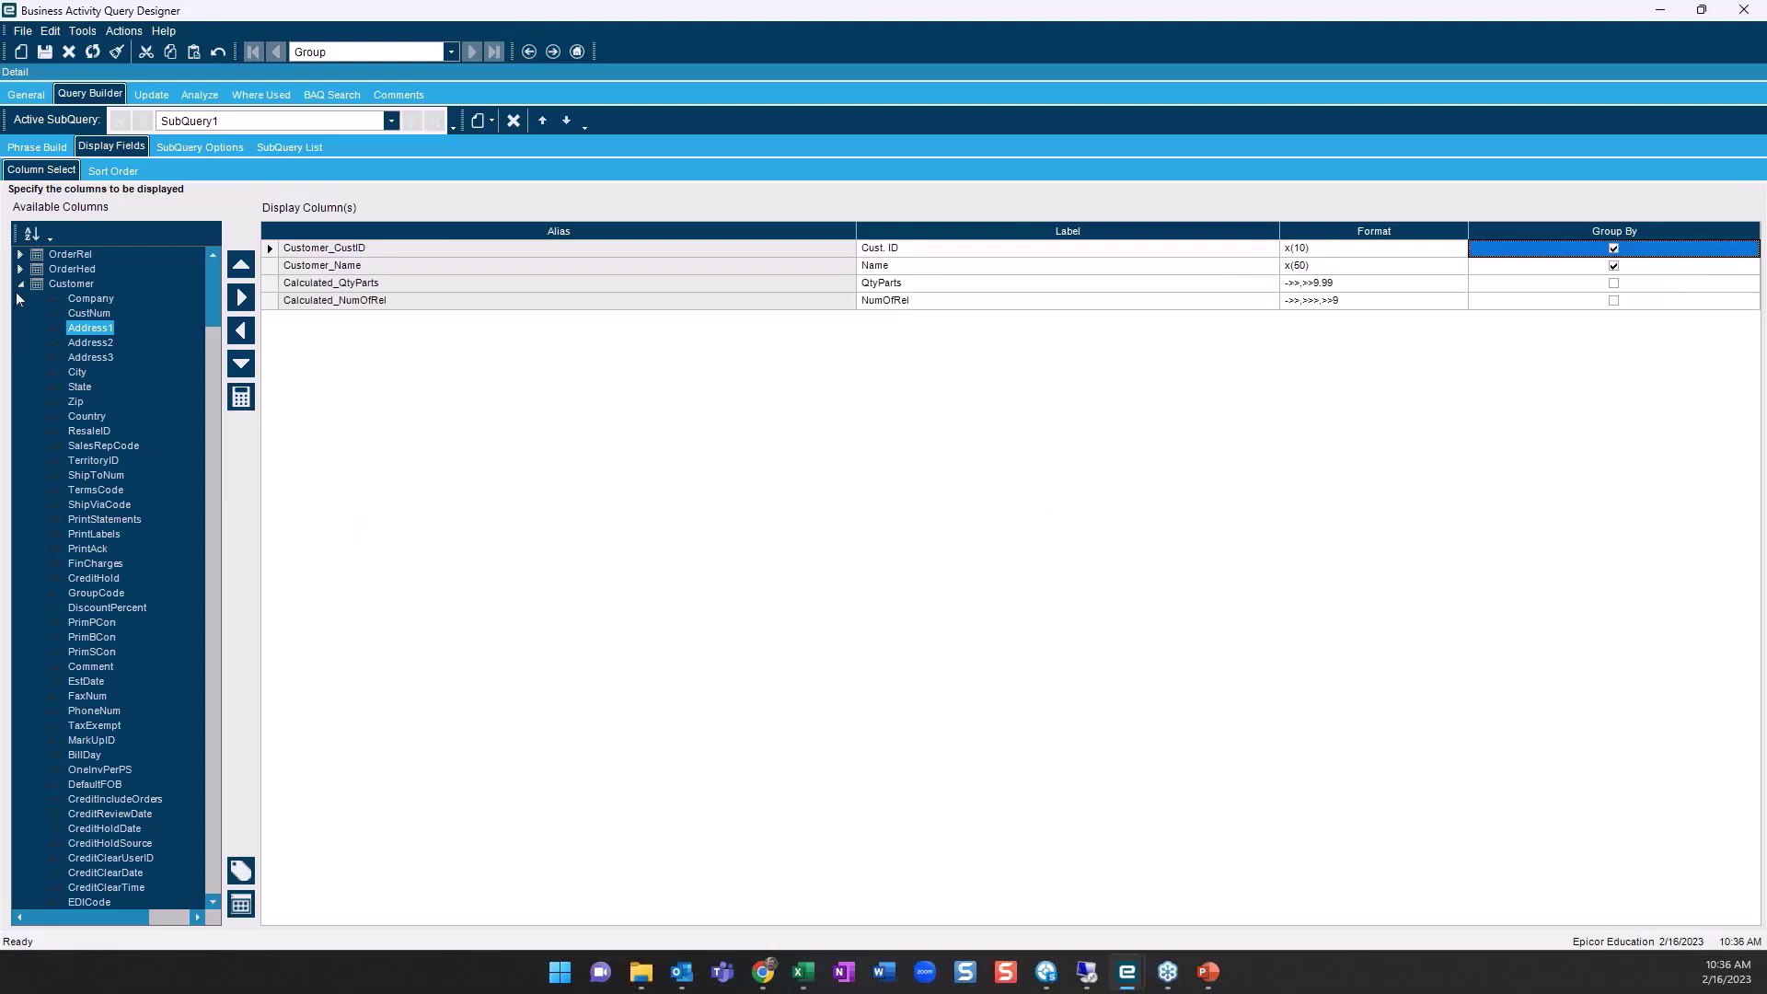
pyautogui.click(78, 386)
pyautogui.click(241, 297)
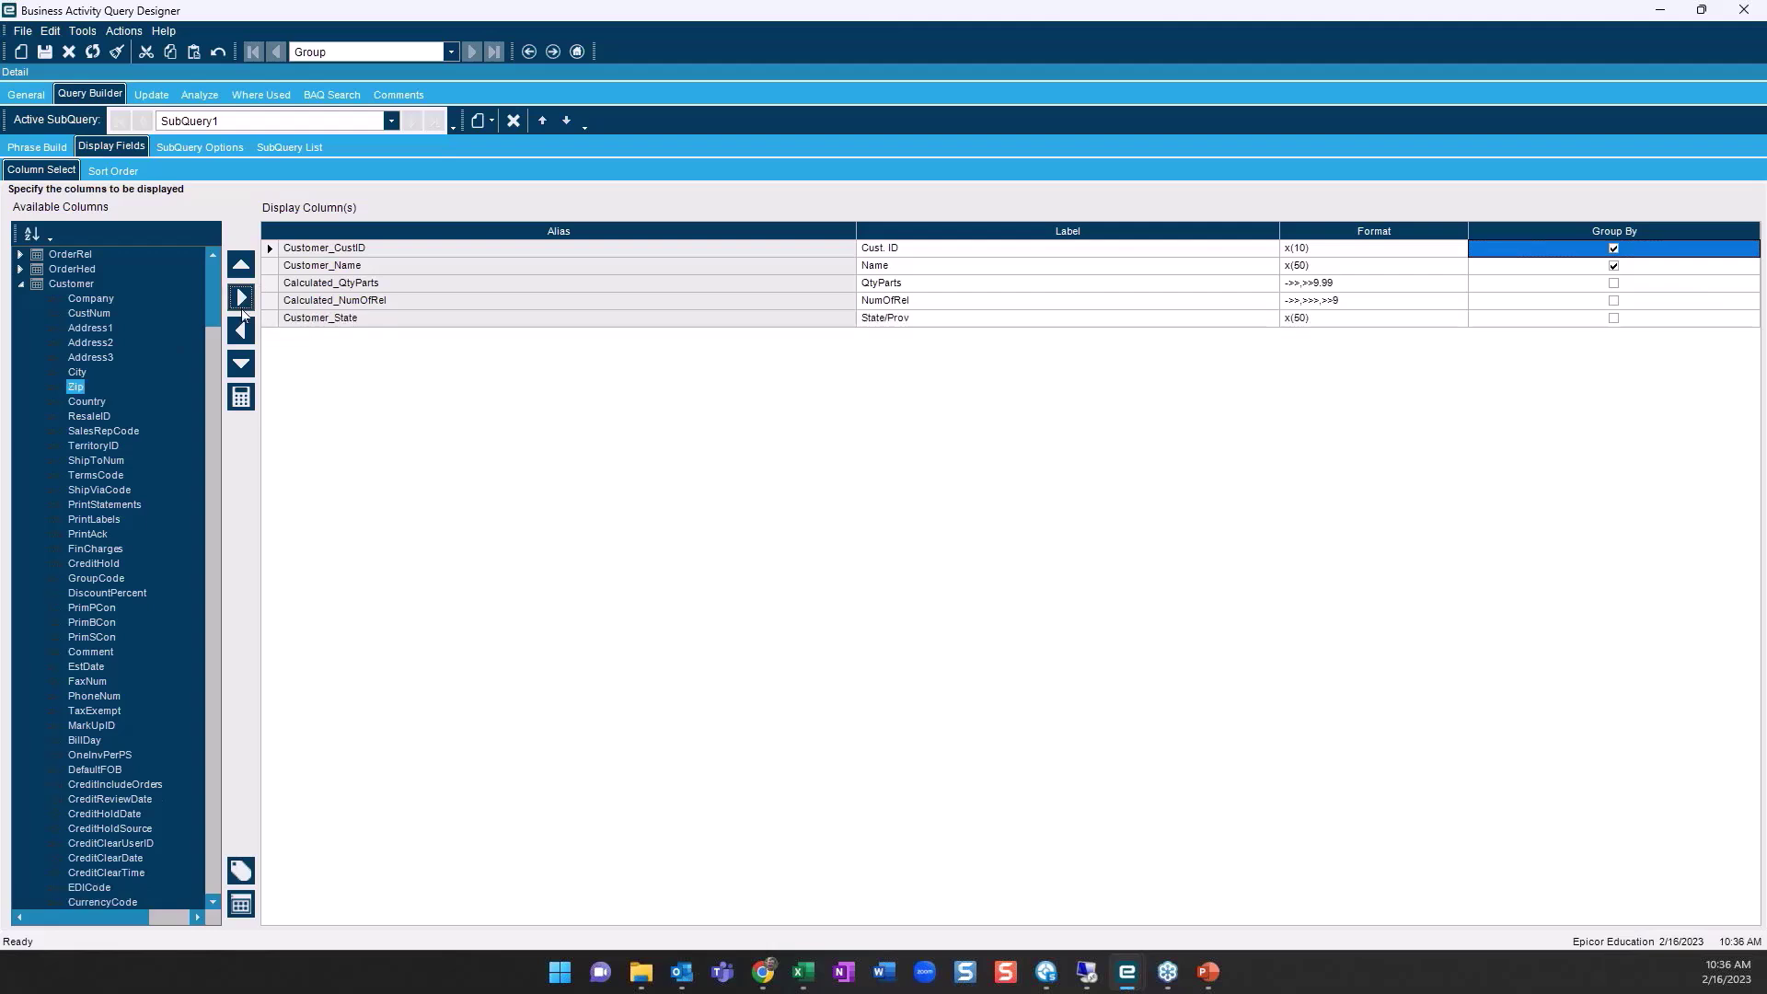
pyautogui.click(1613, 318)
# Test the query with grouping by customer ID, name and state
pyautogui.click(200, 95)
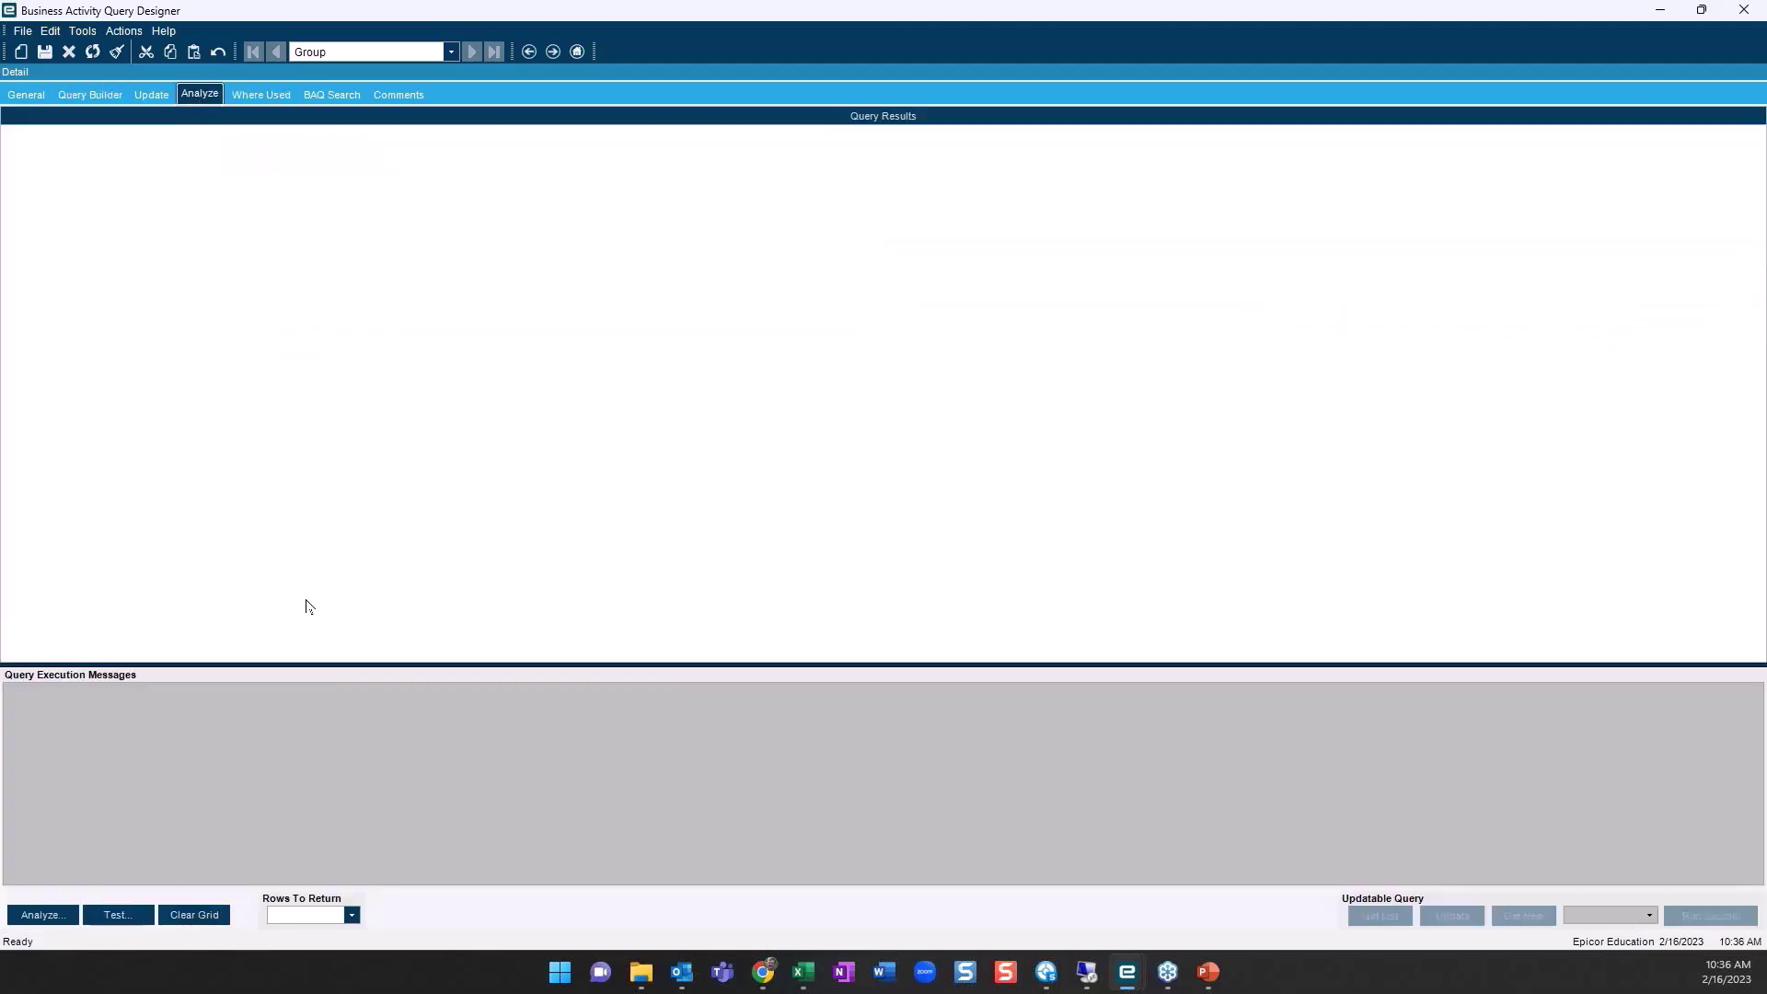
pyautogui.click(118, 914)
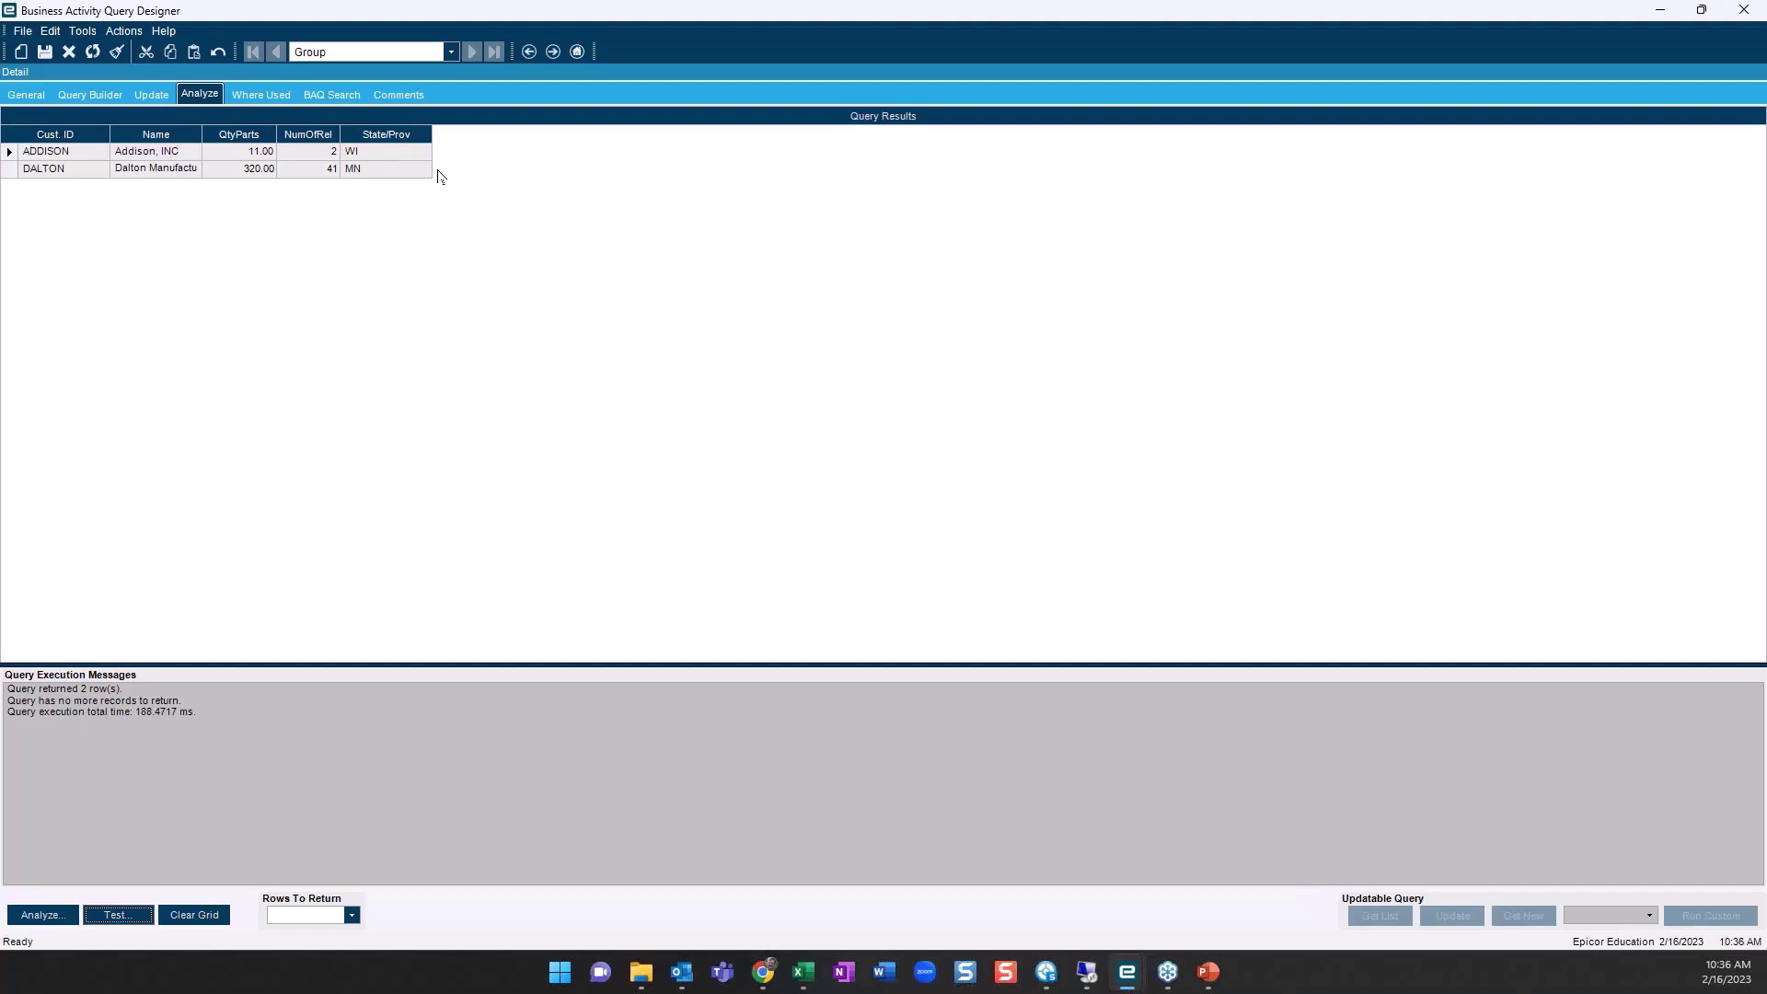
pyautogui.click(100, 96)
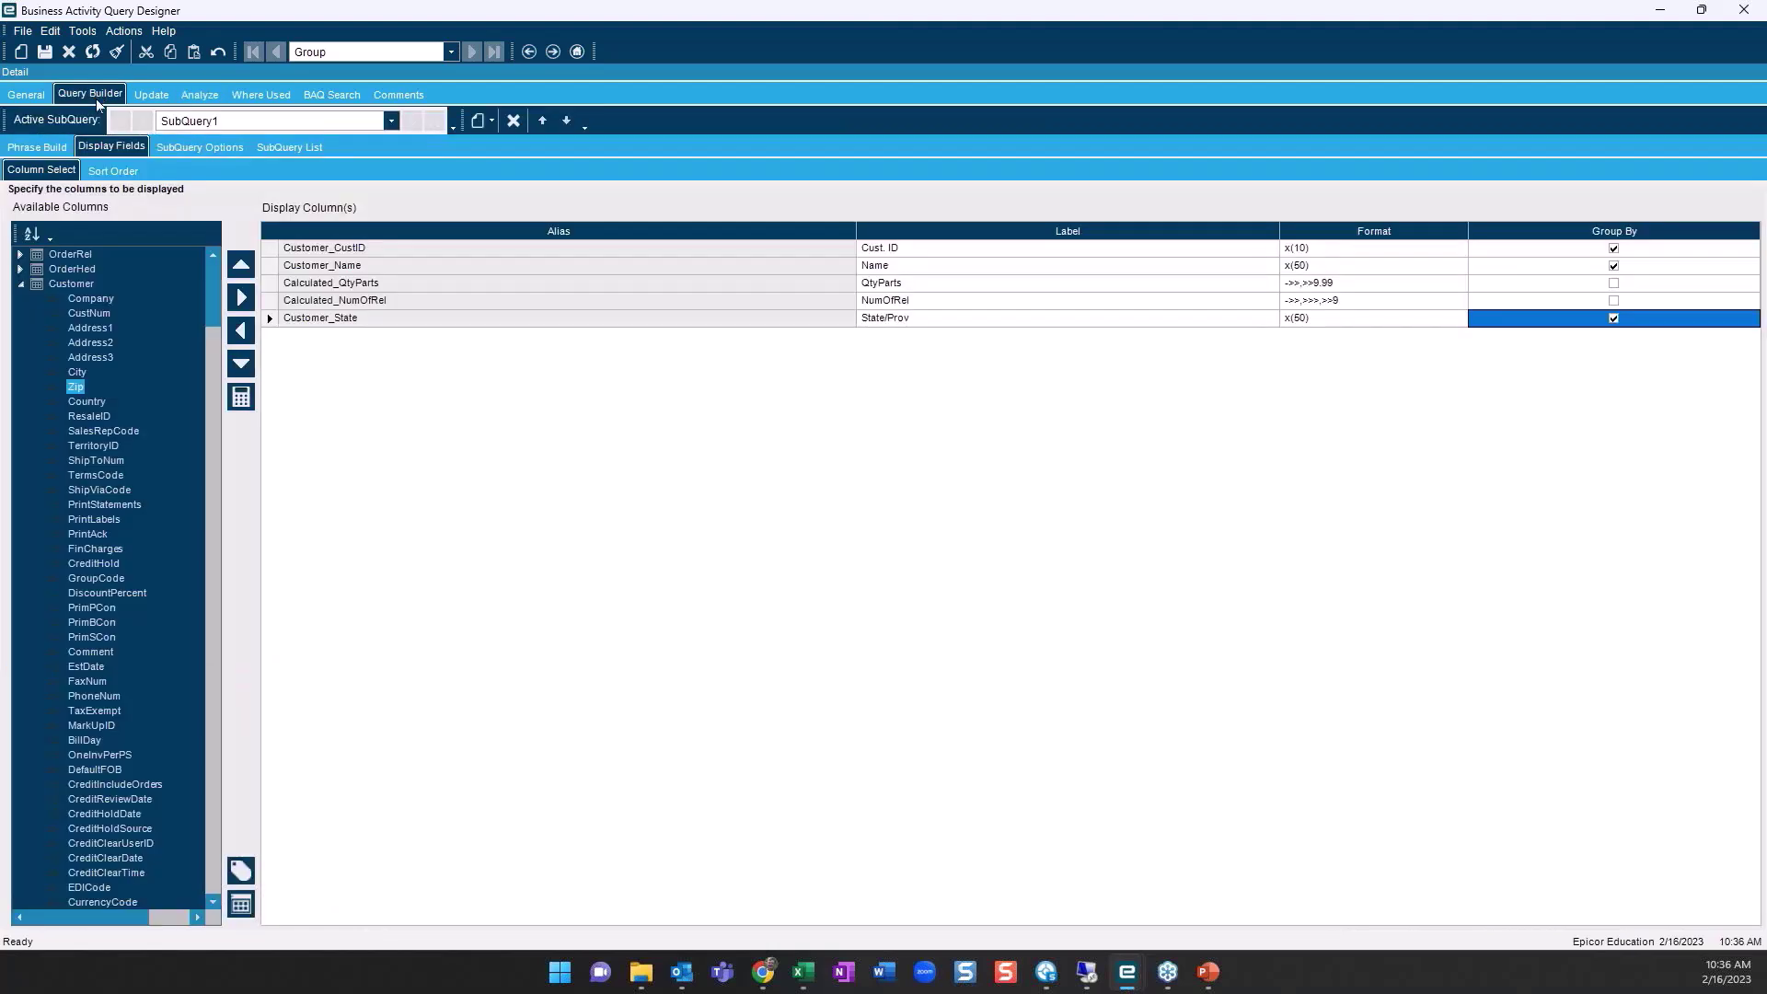
pyautogui.click(240, 904)
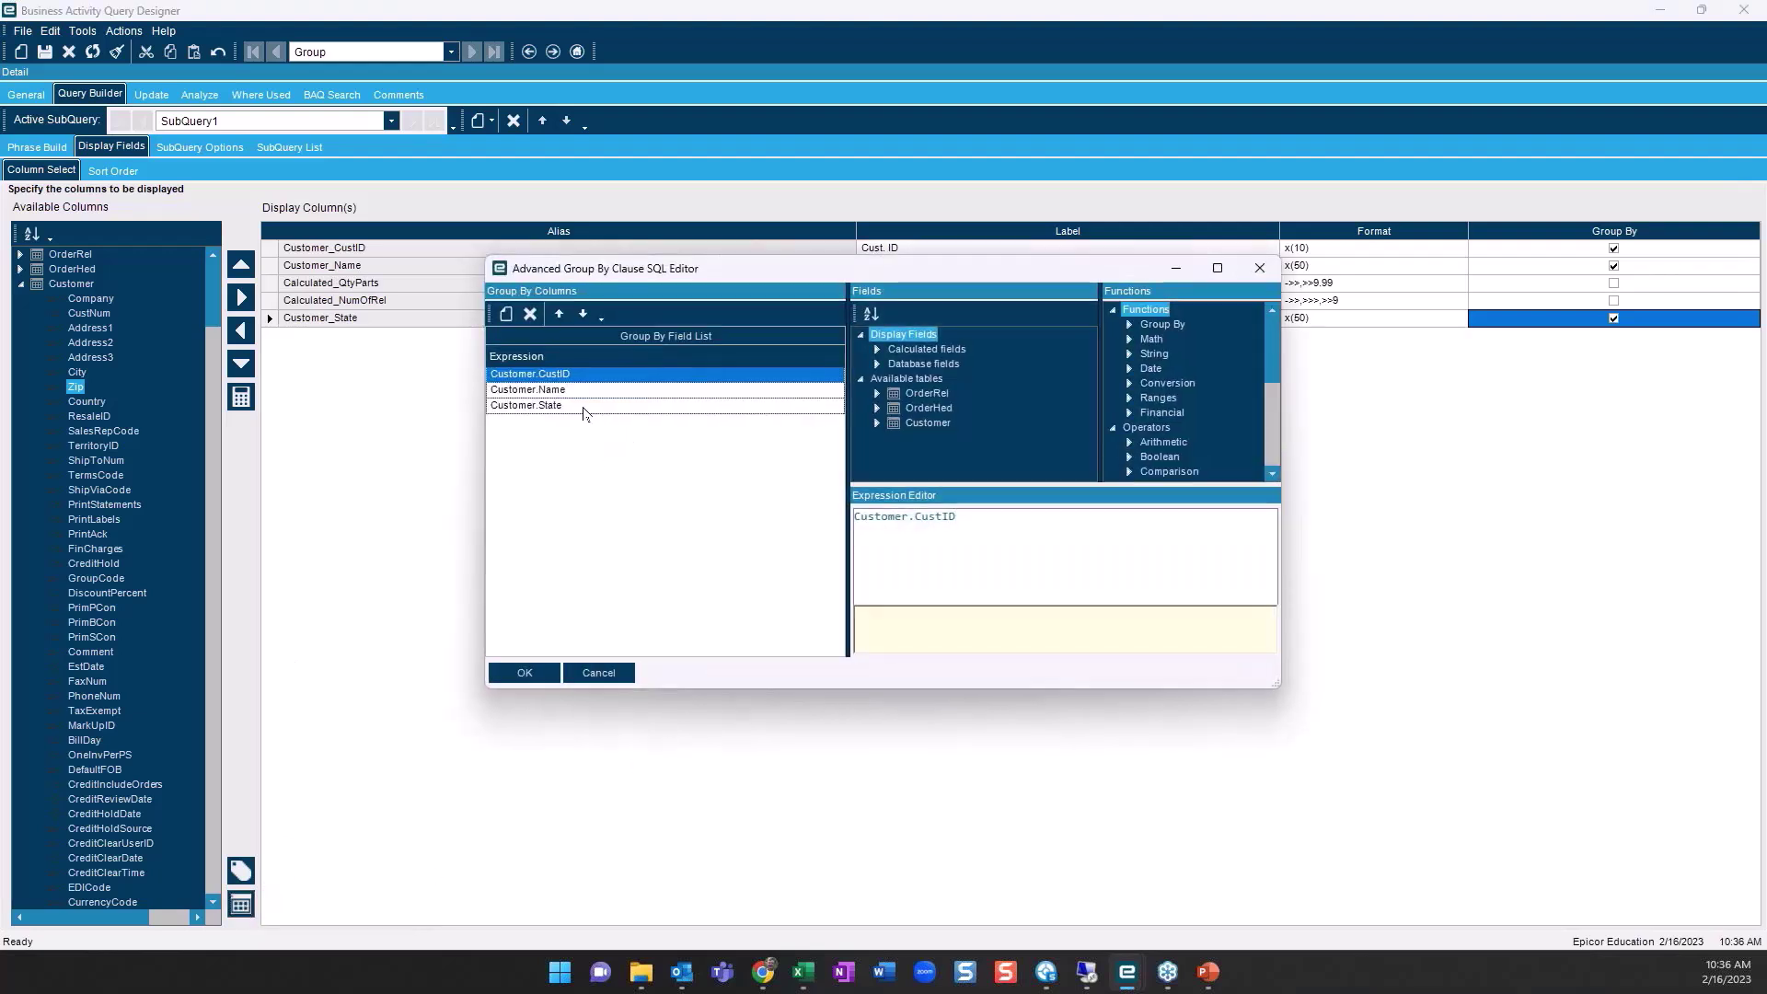
pyautogui.click(508, 315)
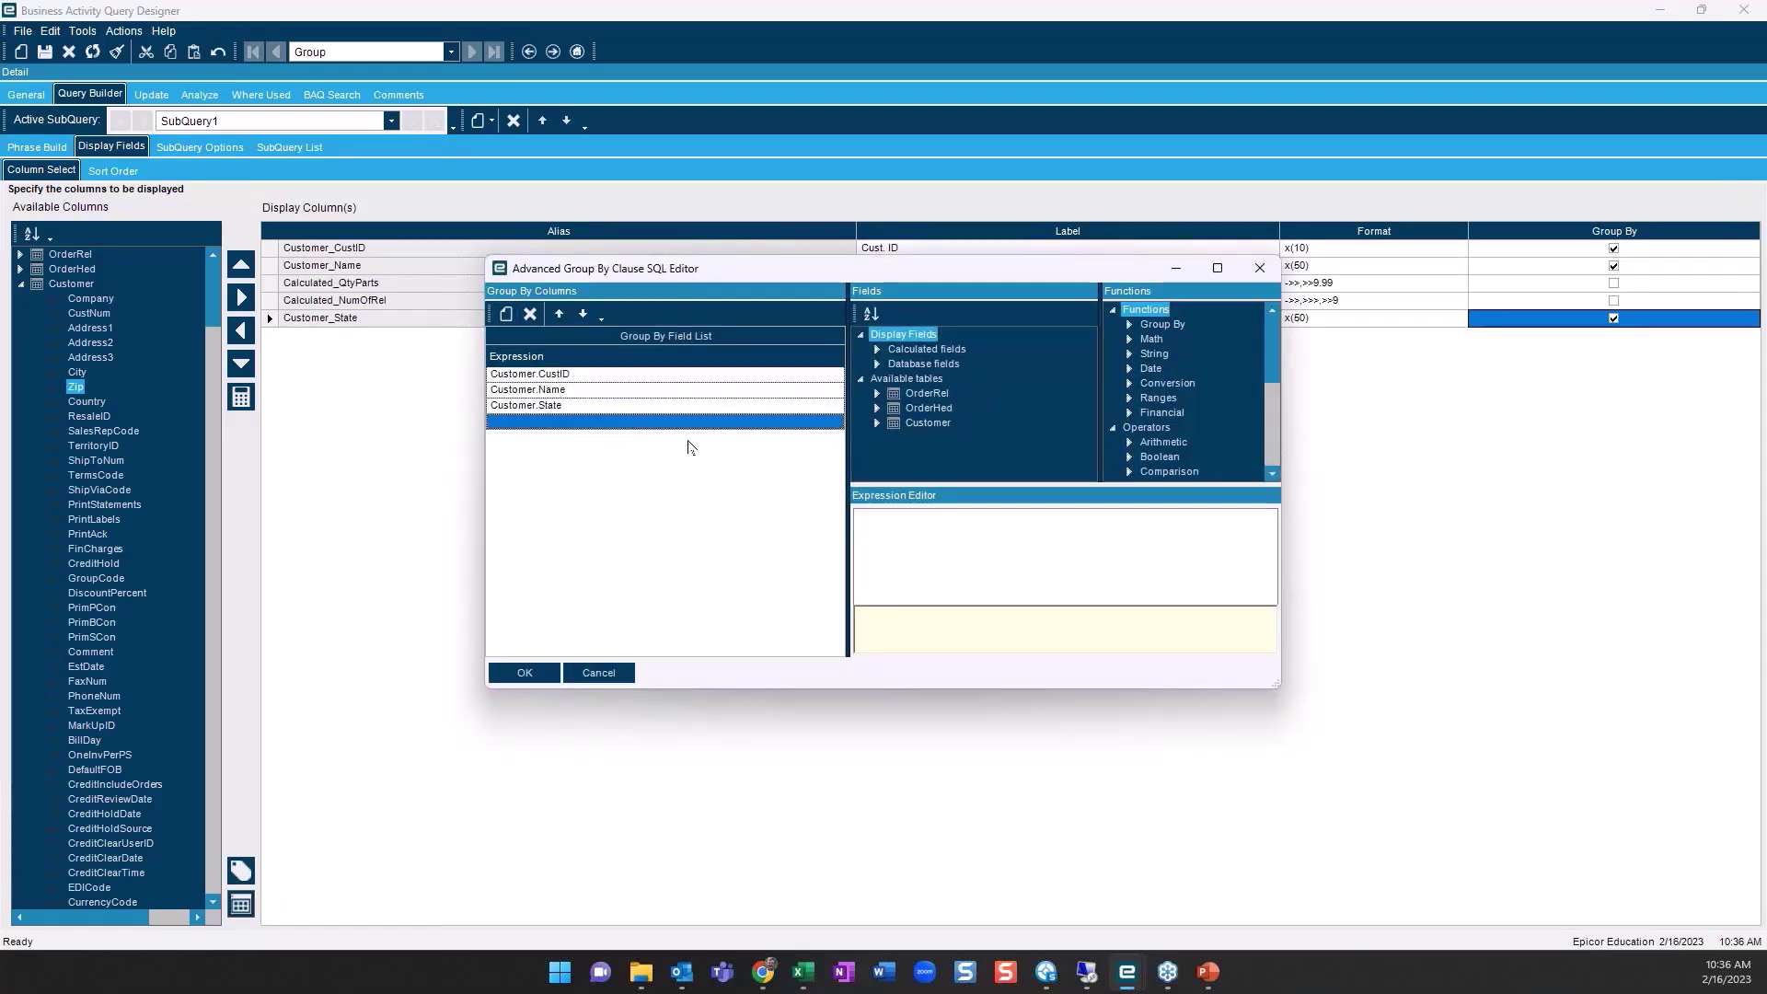
pyautogui.click(599, 673)
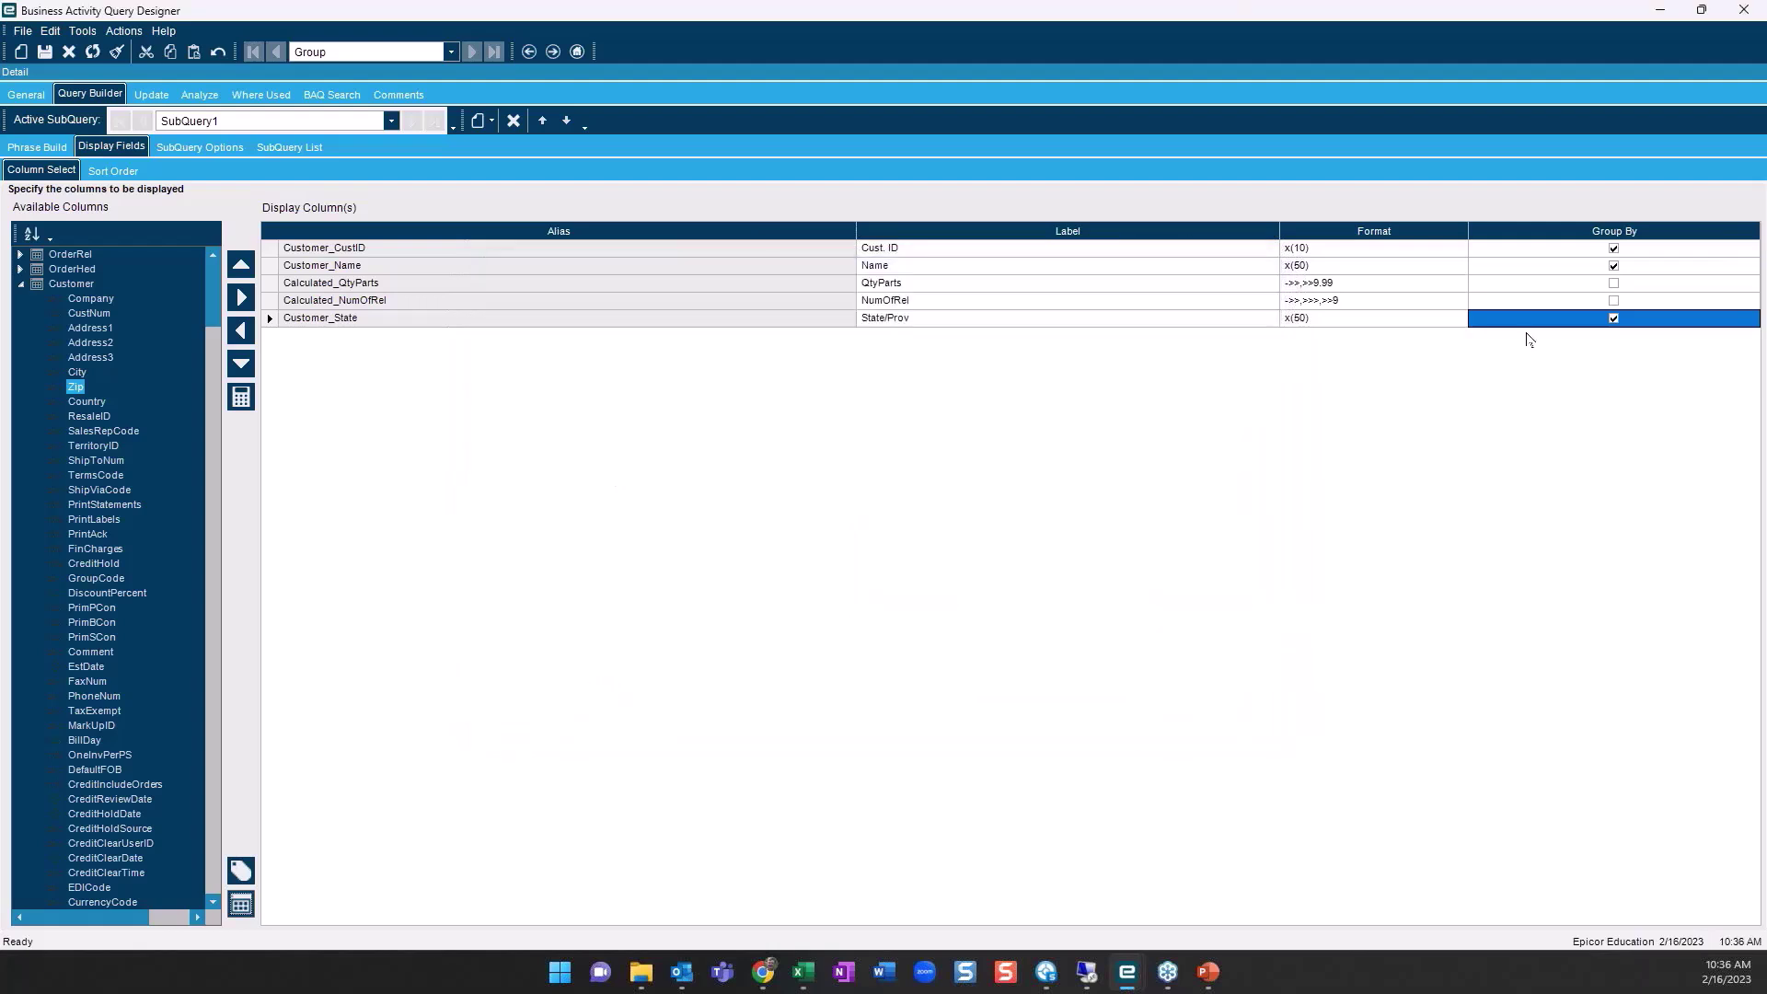
# Clear the Group By marks from the CustID, Name and State display columns
pyautogui.click(1613, 247)
pyautogui.click(1613, 265)
pyautogui.click(1614, 318)
# Add a GROUPING SETS expression in the enlarged advanced Group By editor, giving the expression area more room
pyautogui.click(250, 908)
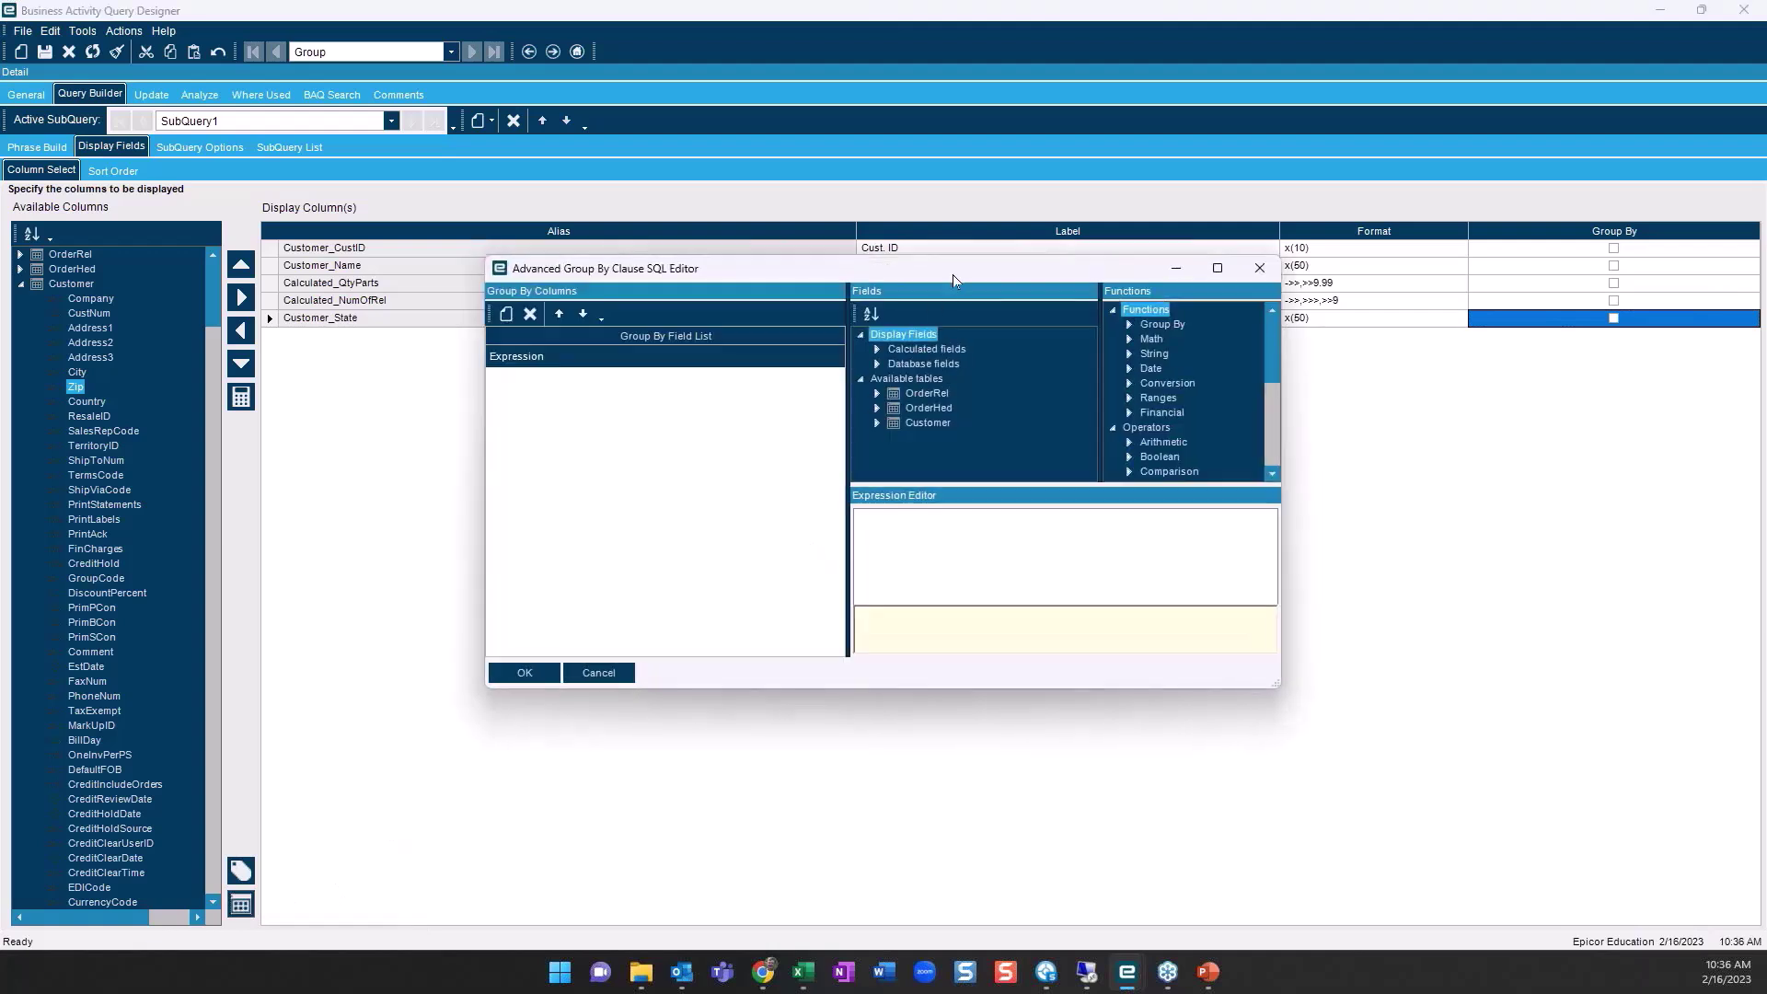
pyautogui.doubleClick(952, 274)
pyautogui.click(1207, 62)
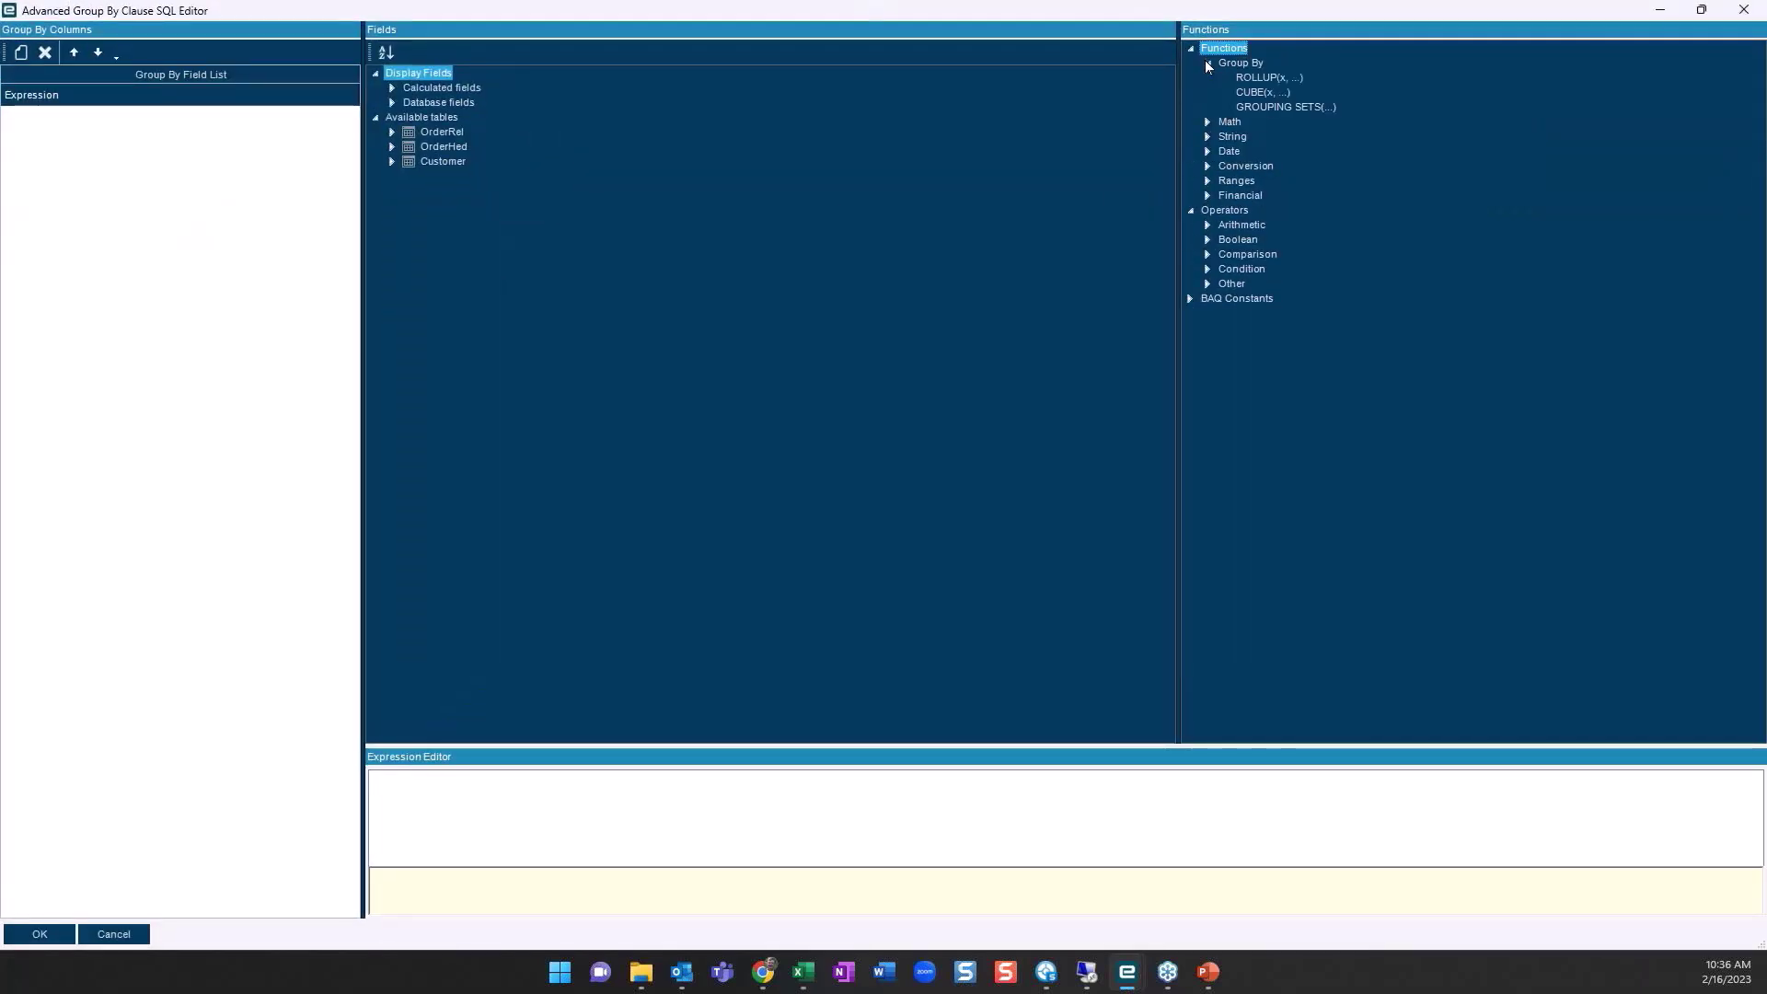
pyautogui.click(21, 53)
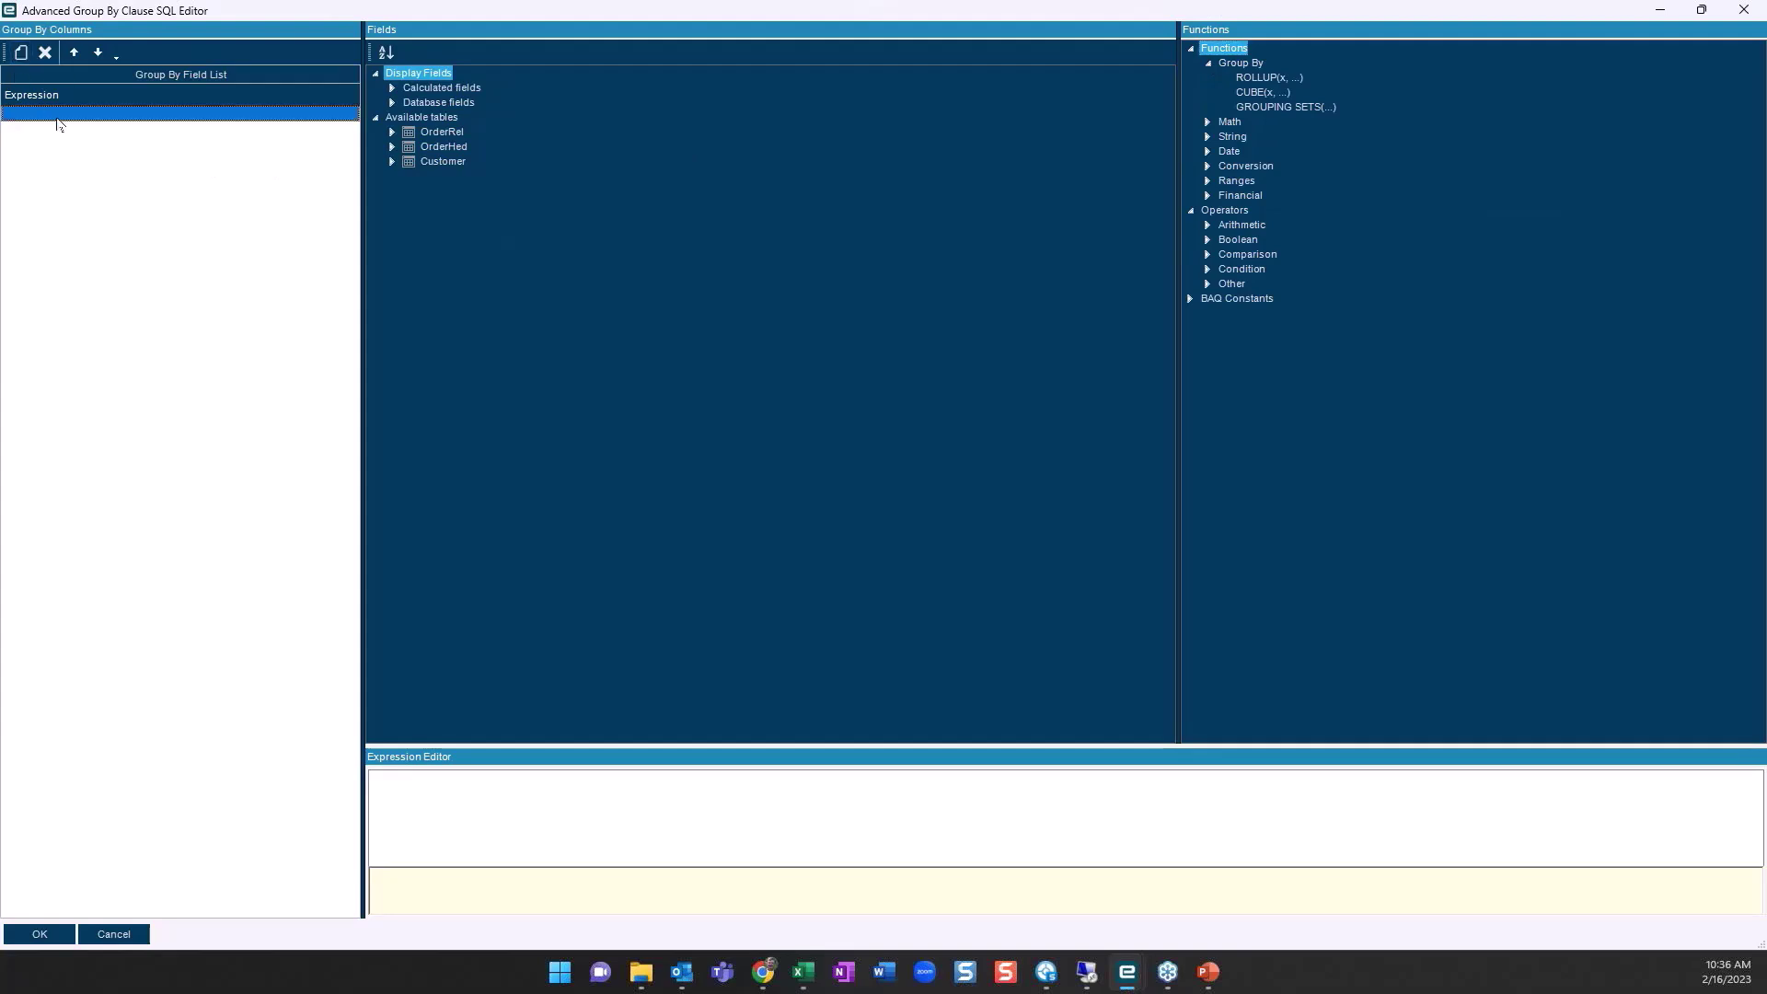
pyautogui.moveTo(455, 743); pyautogui.dragTo(421, 445)
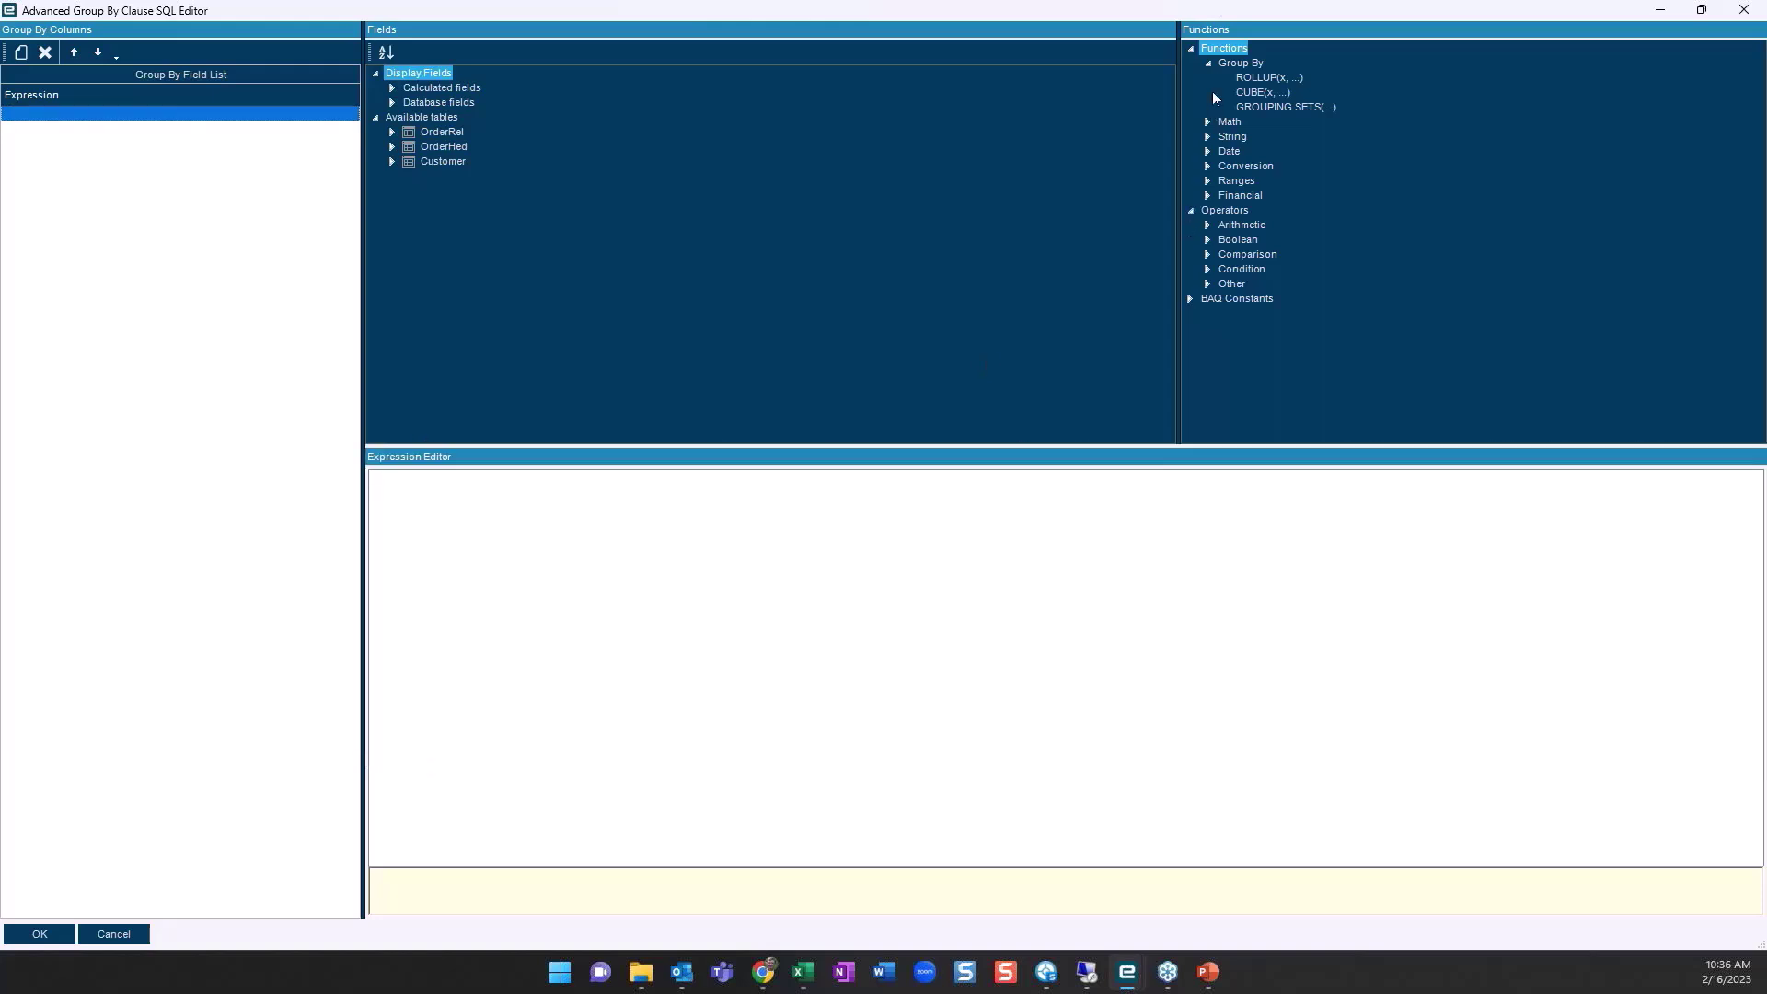
pyautogui.doubleClick(1254, 107)
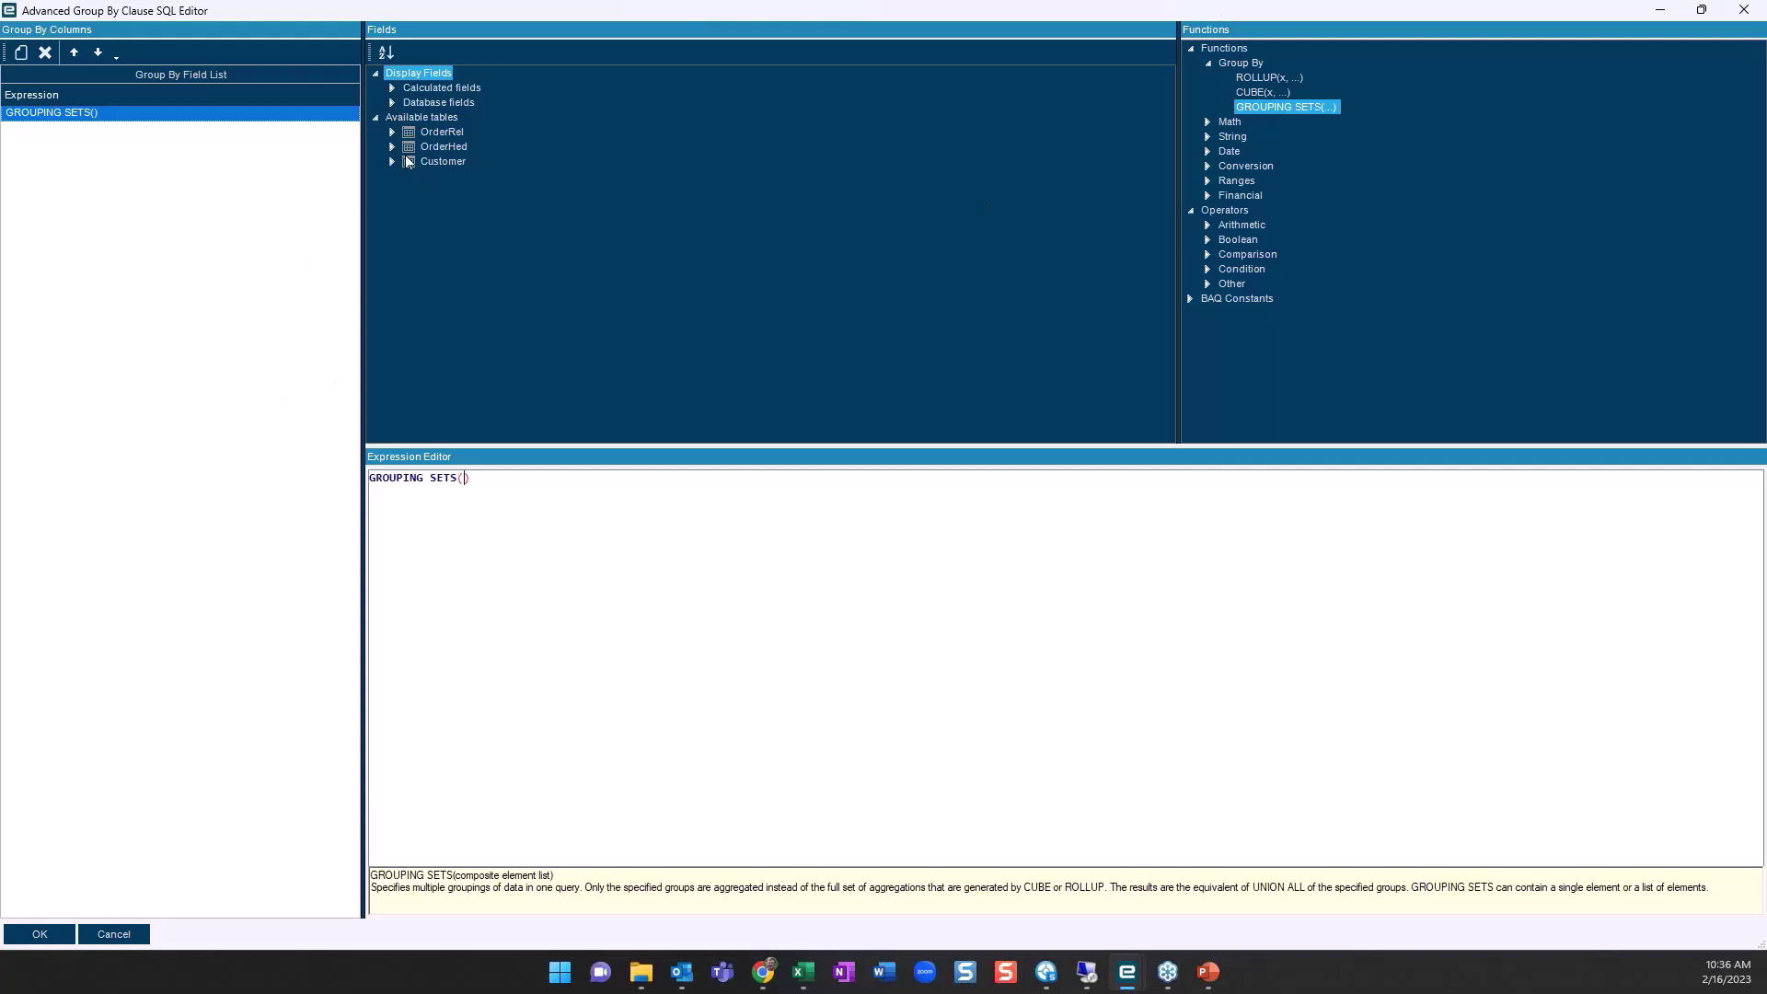
# Enter (Customer.CustID, Customer.Name) and (Customer.State) as the two grouping sets and apply the Group By clause
pyautogui.write('(')
pyautogui.click(392, 102)
pyautogui.doubleClick(509, 116)
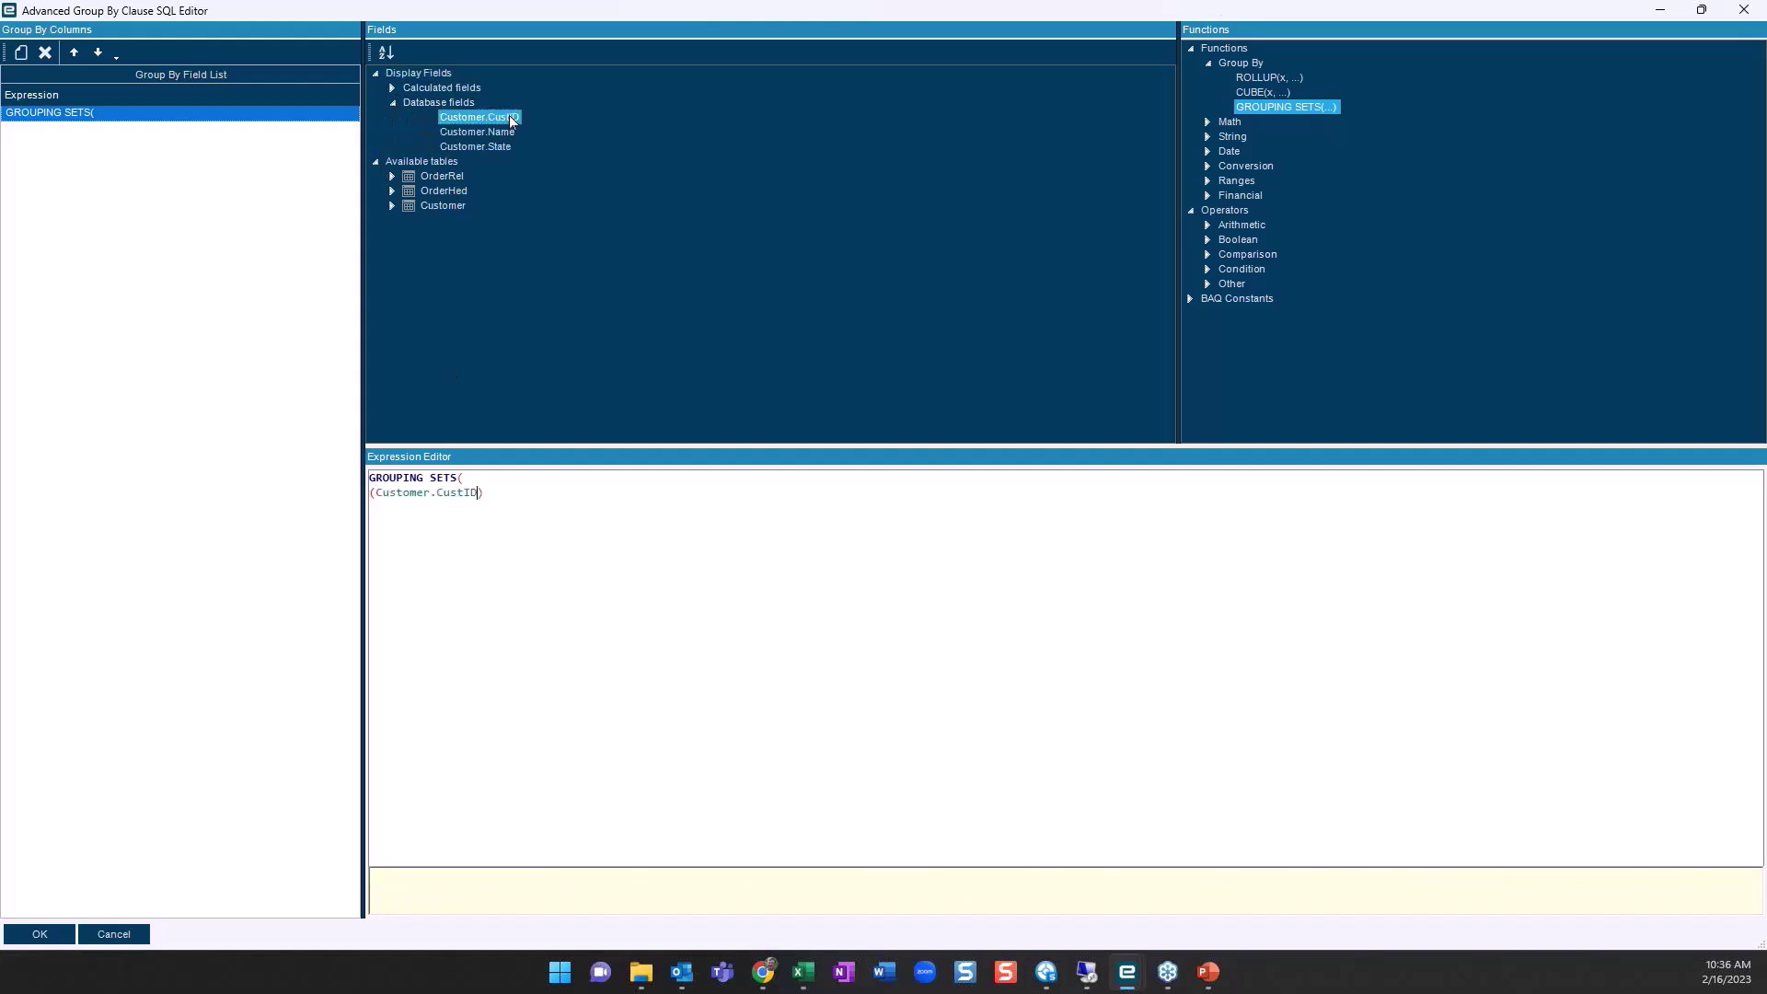
pyautogui.write(',')
pyautogui.doubleClick(507, 131)
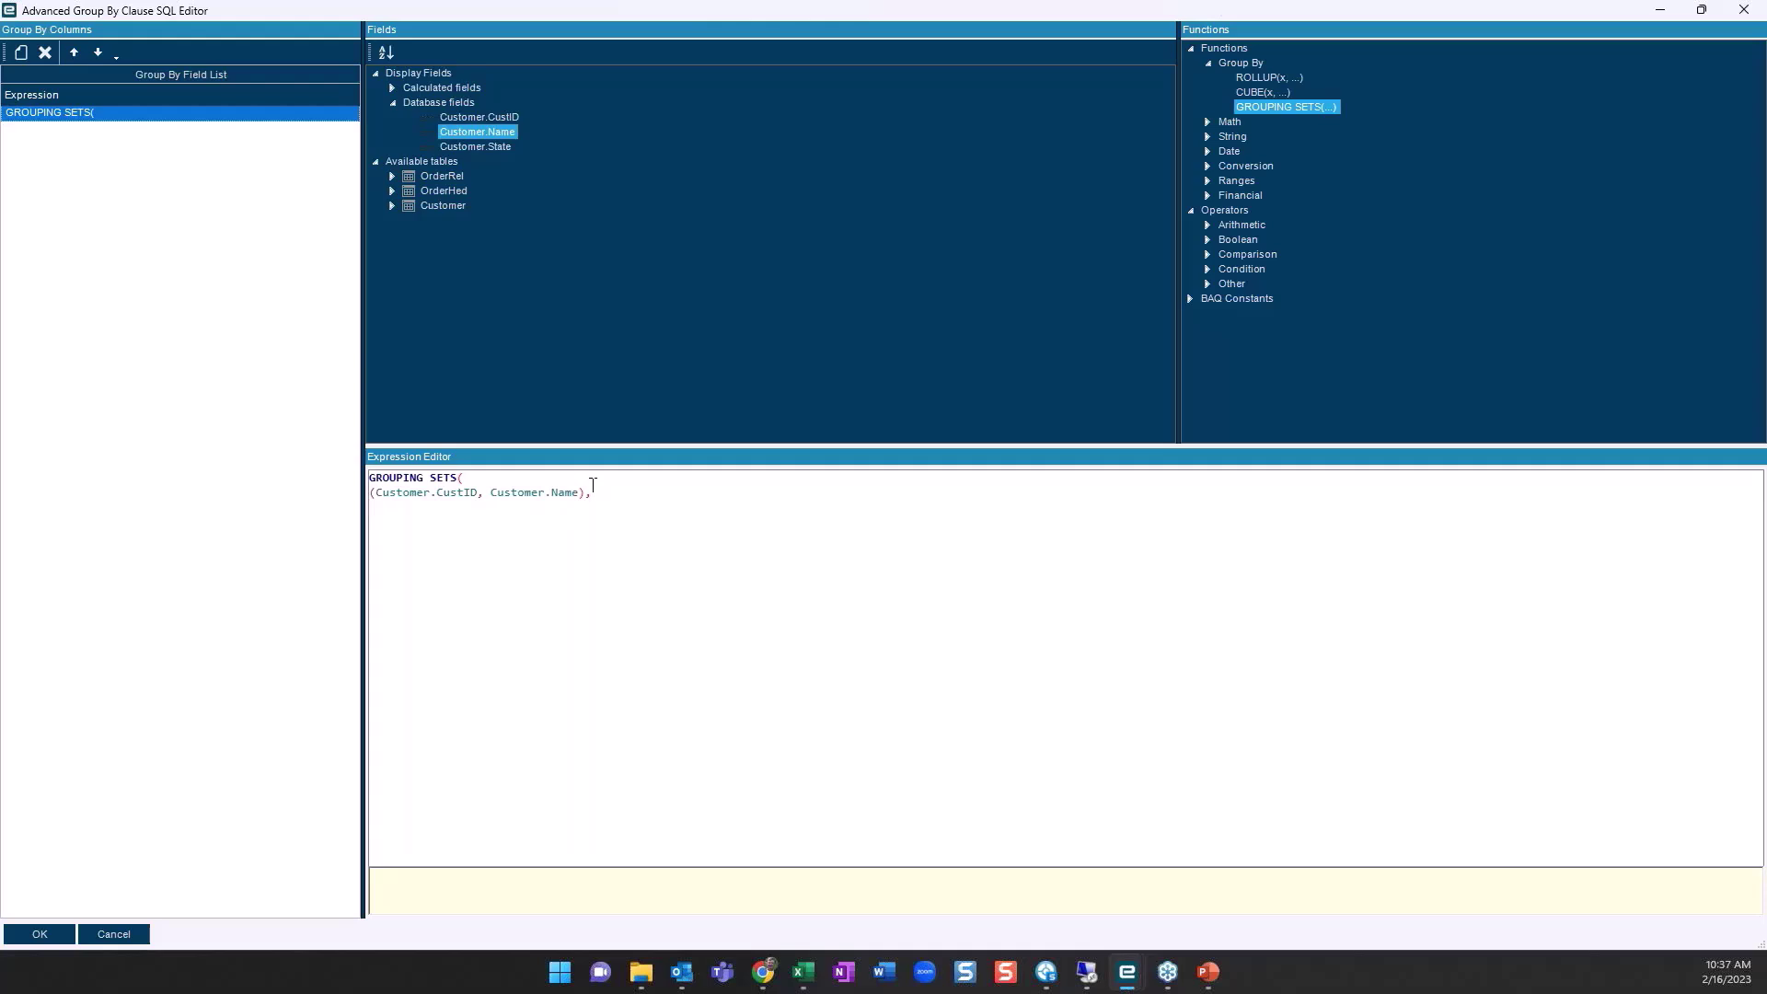
pyautogui.write('(')
pyautogui.doubleClick(479, 148)
pyautogui.write('))')
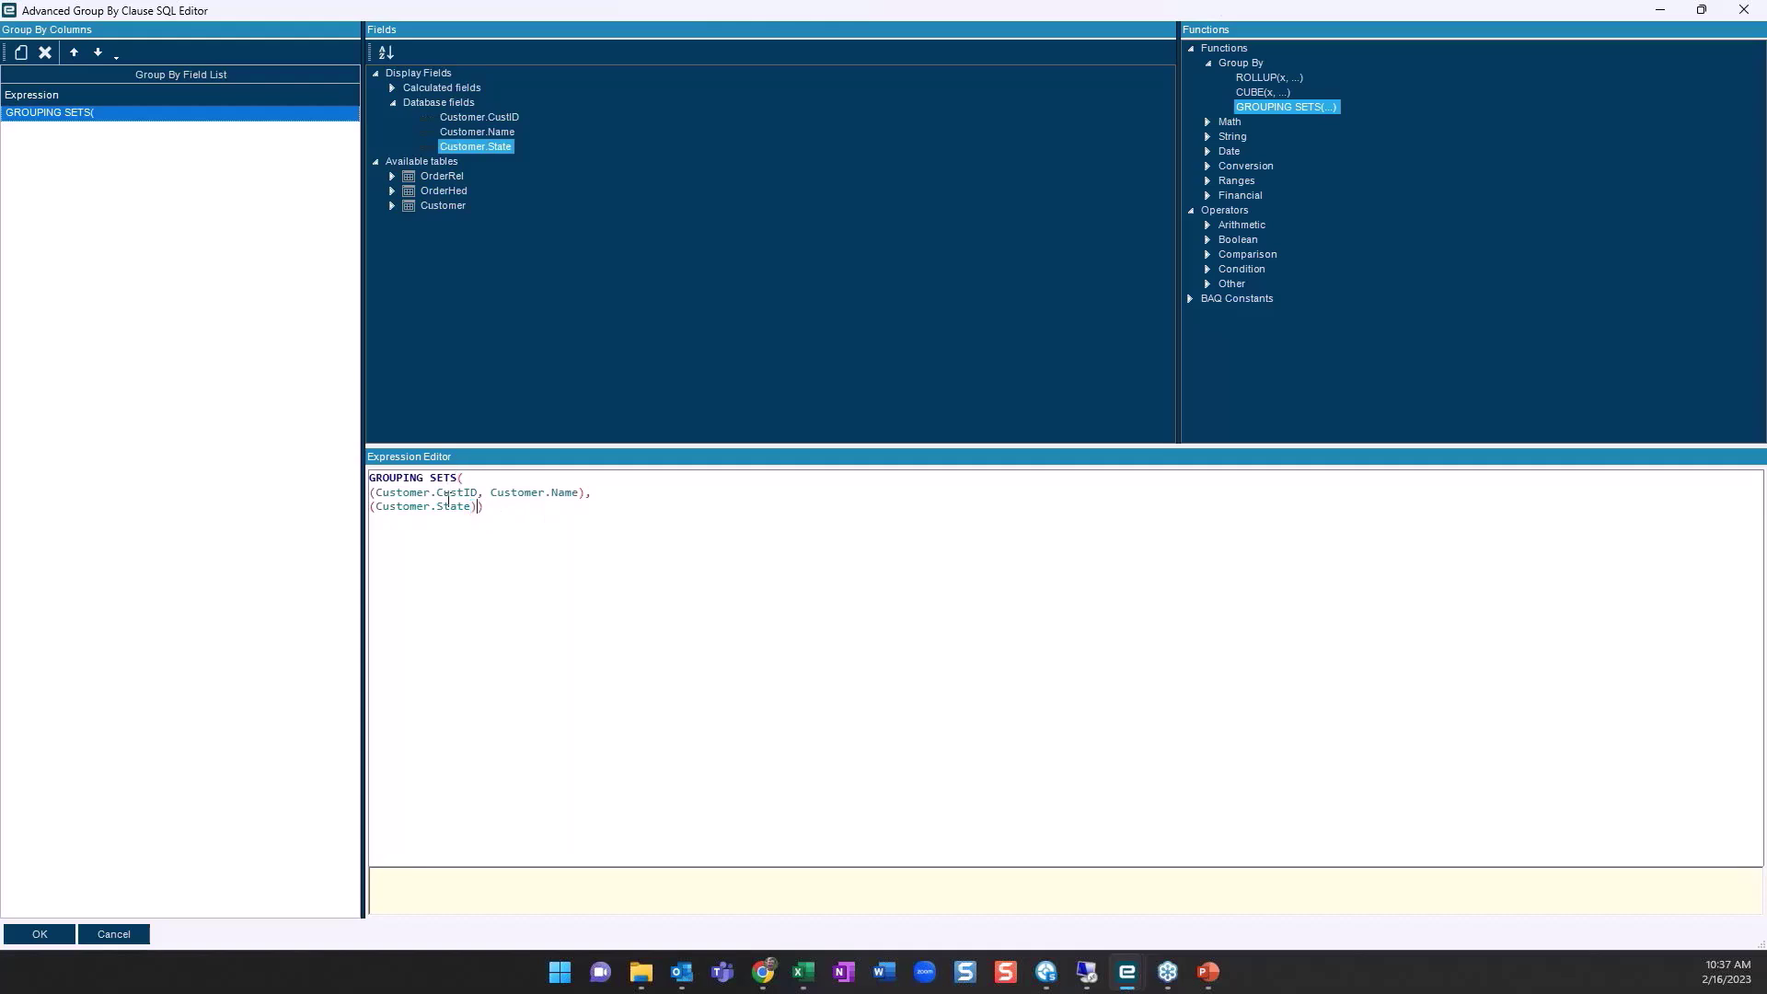
pyautogui.click(40, 934)
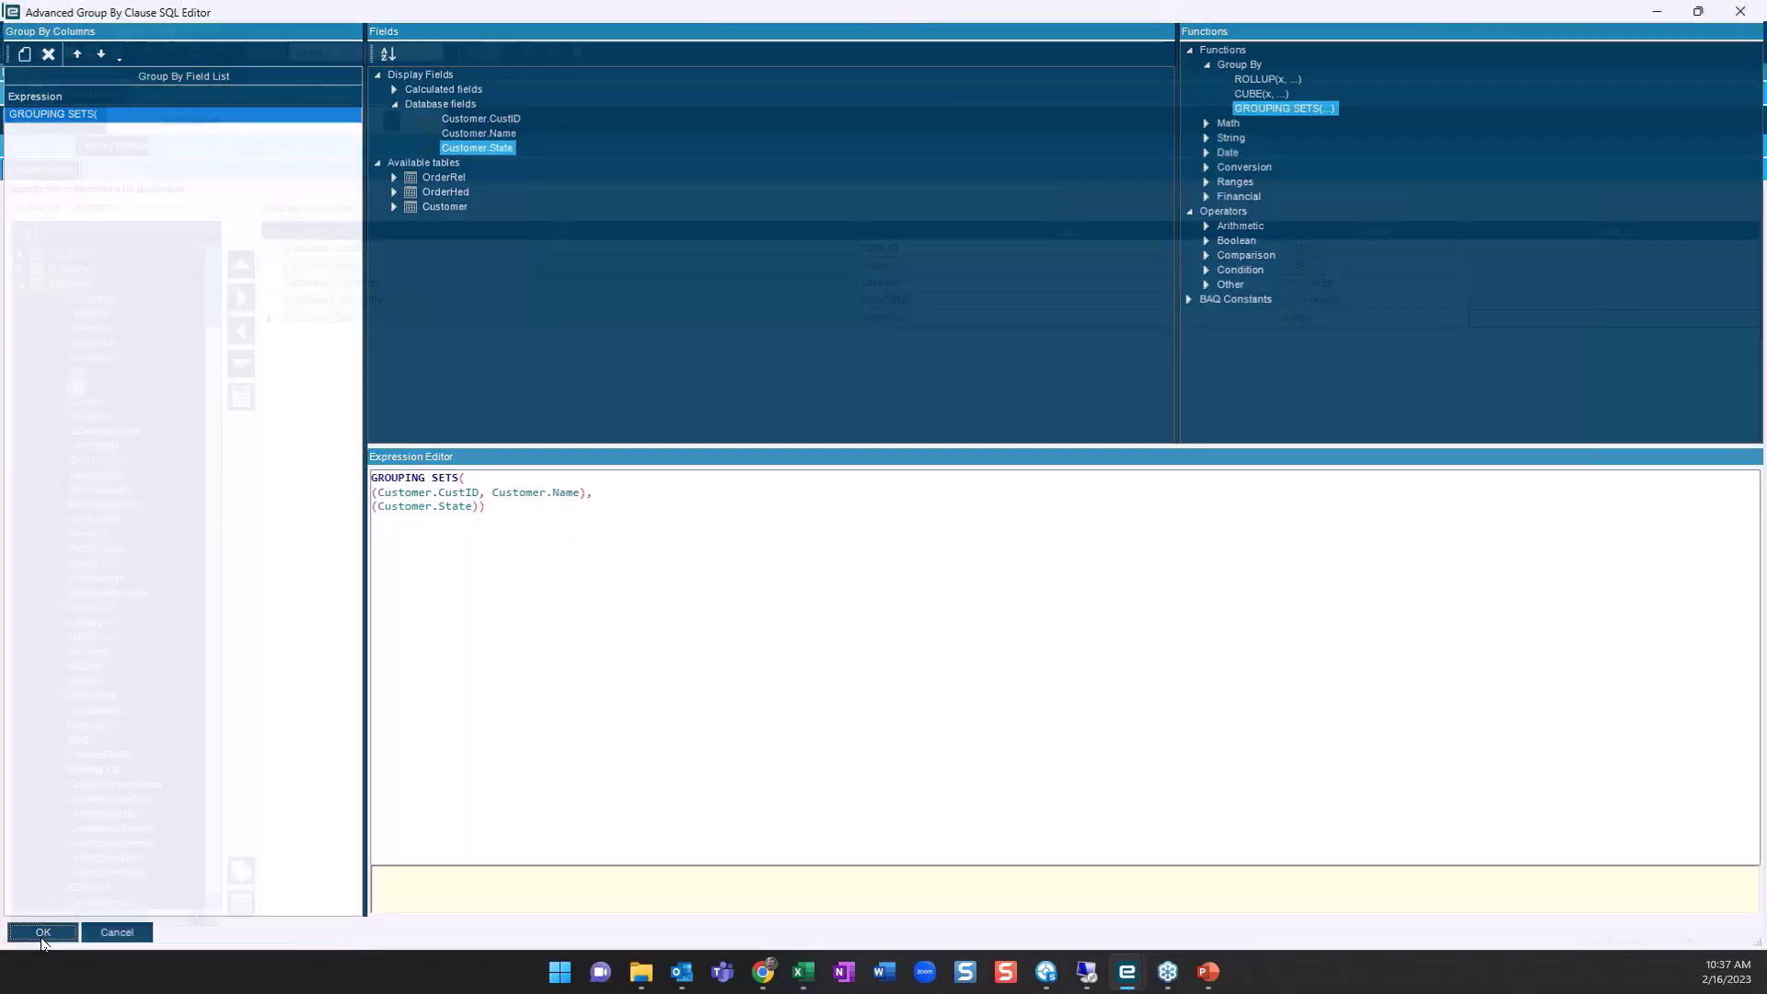
# Test the query again with the GROUPING SETS clause applied
pyautogui.click(200, 94)
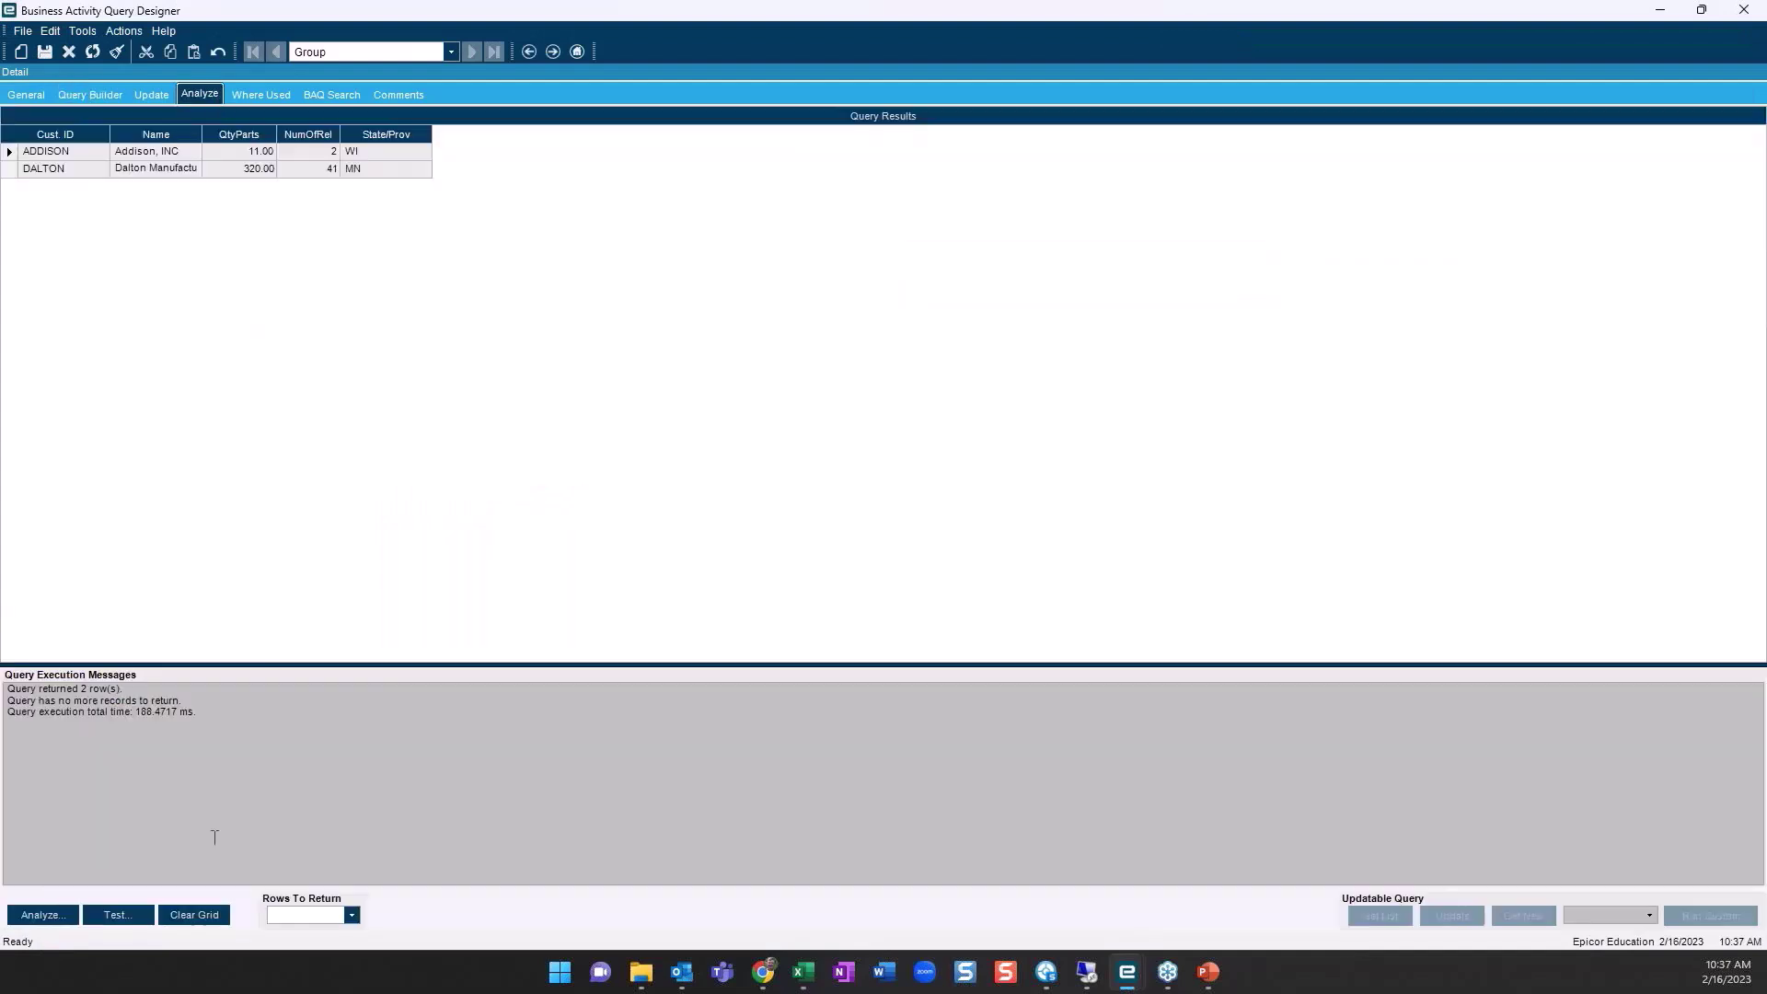
pyautogui.click(143, 914)
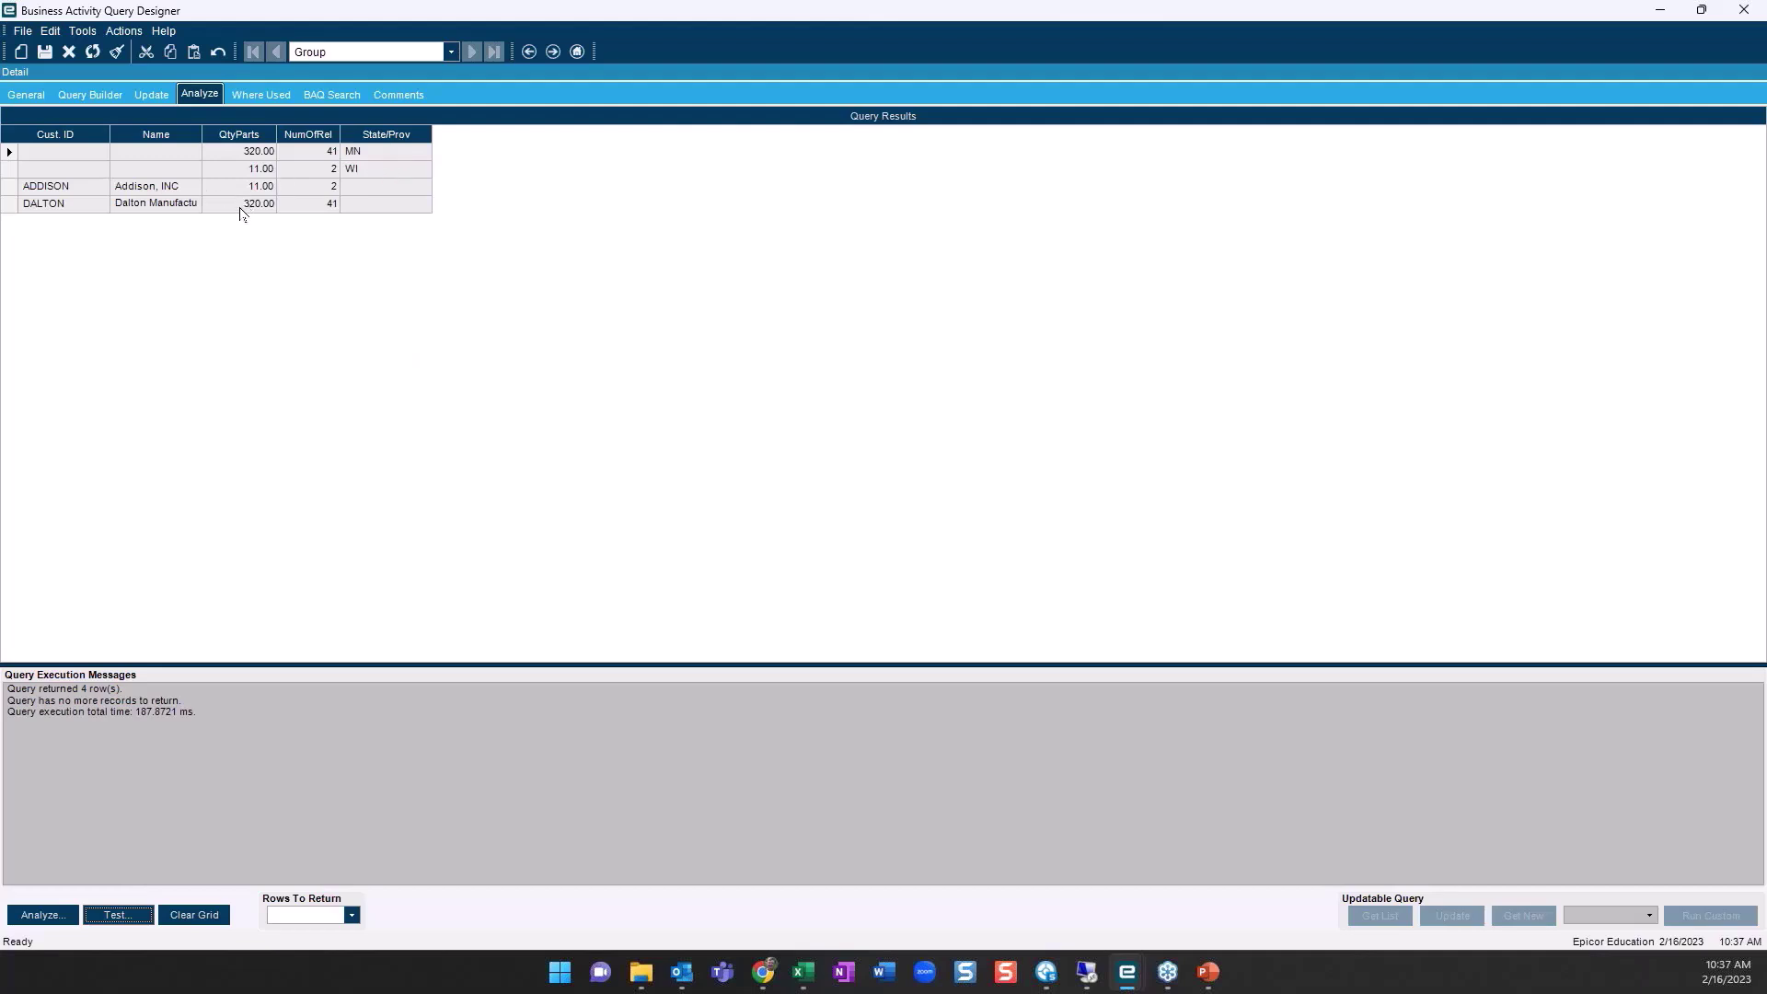
# Set the upper ReqDate limit in the OrderRel table criteria to 6/30/2023
pyautogui.click(83, 95)
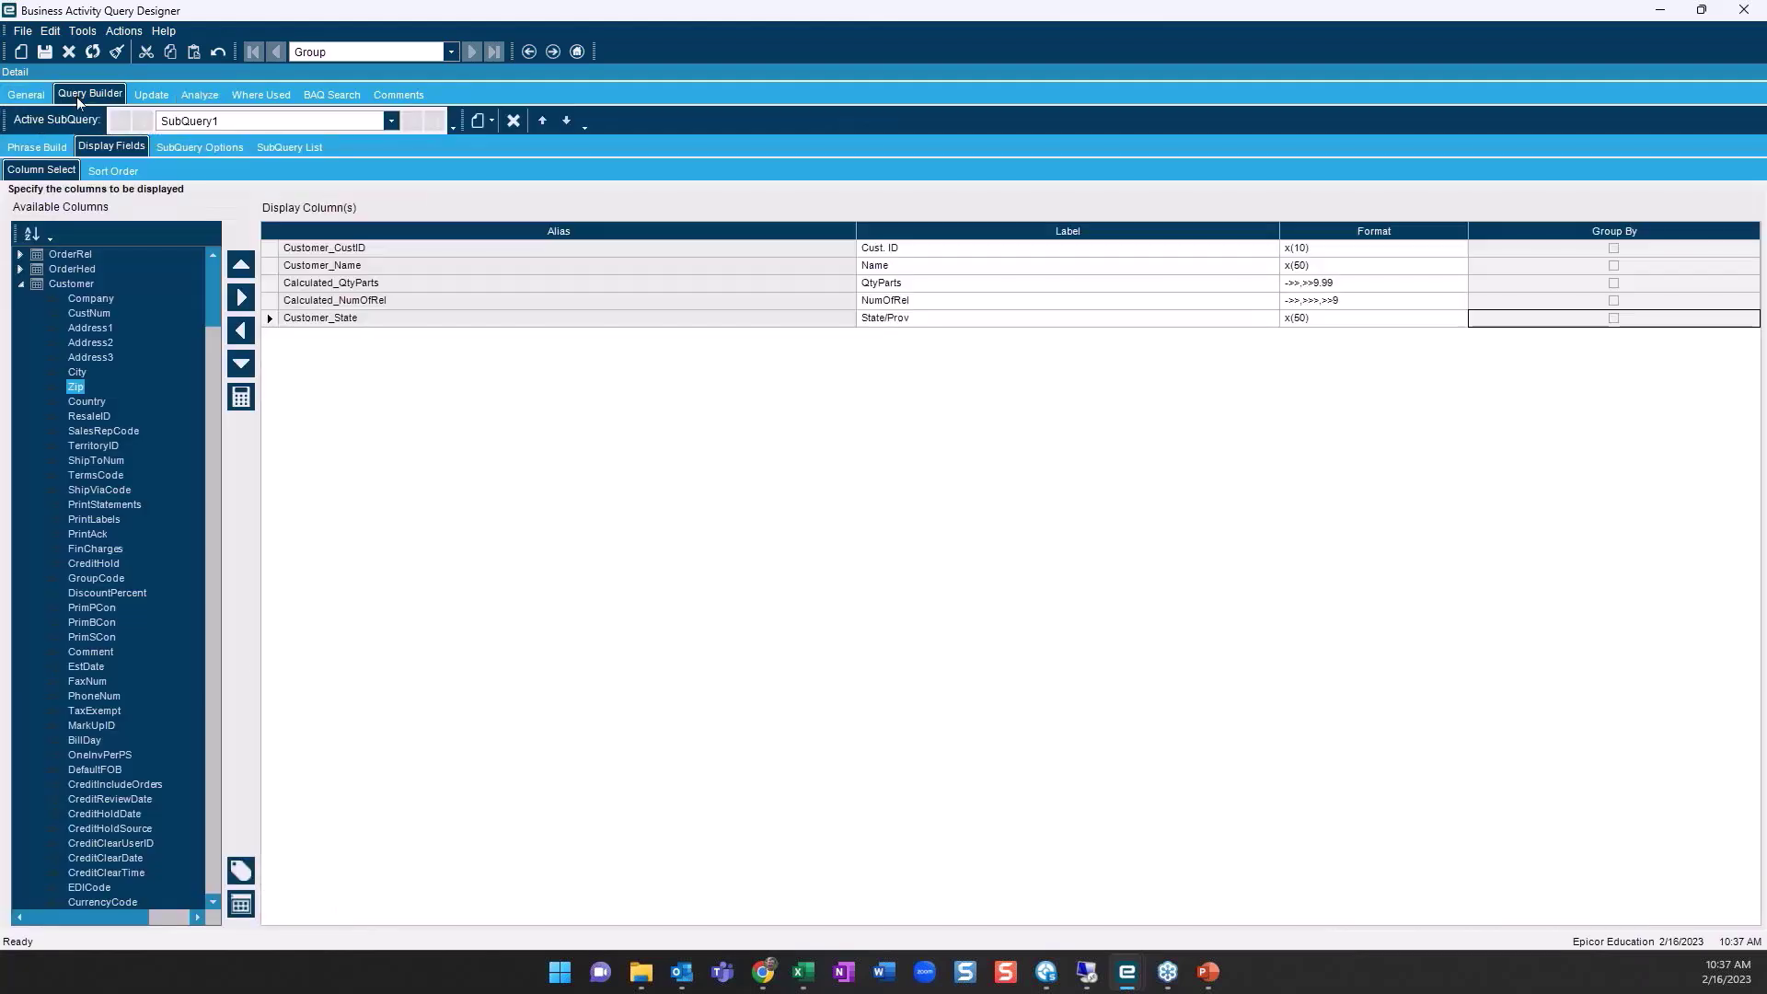
pyautogui.click(50, 148)
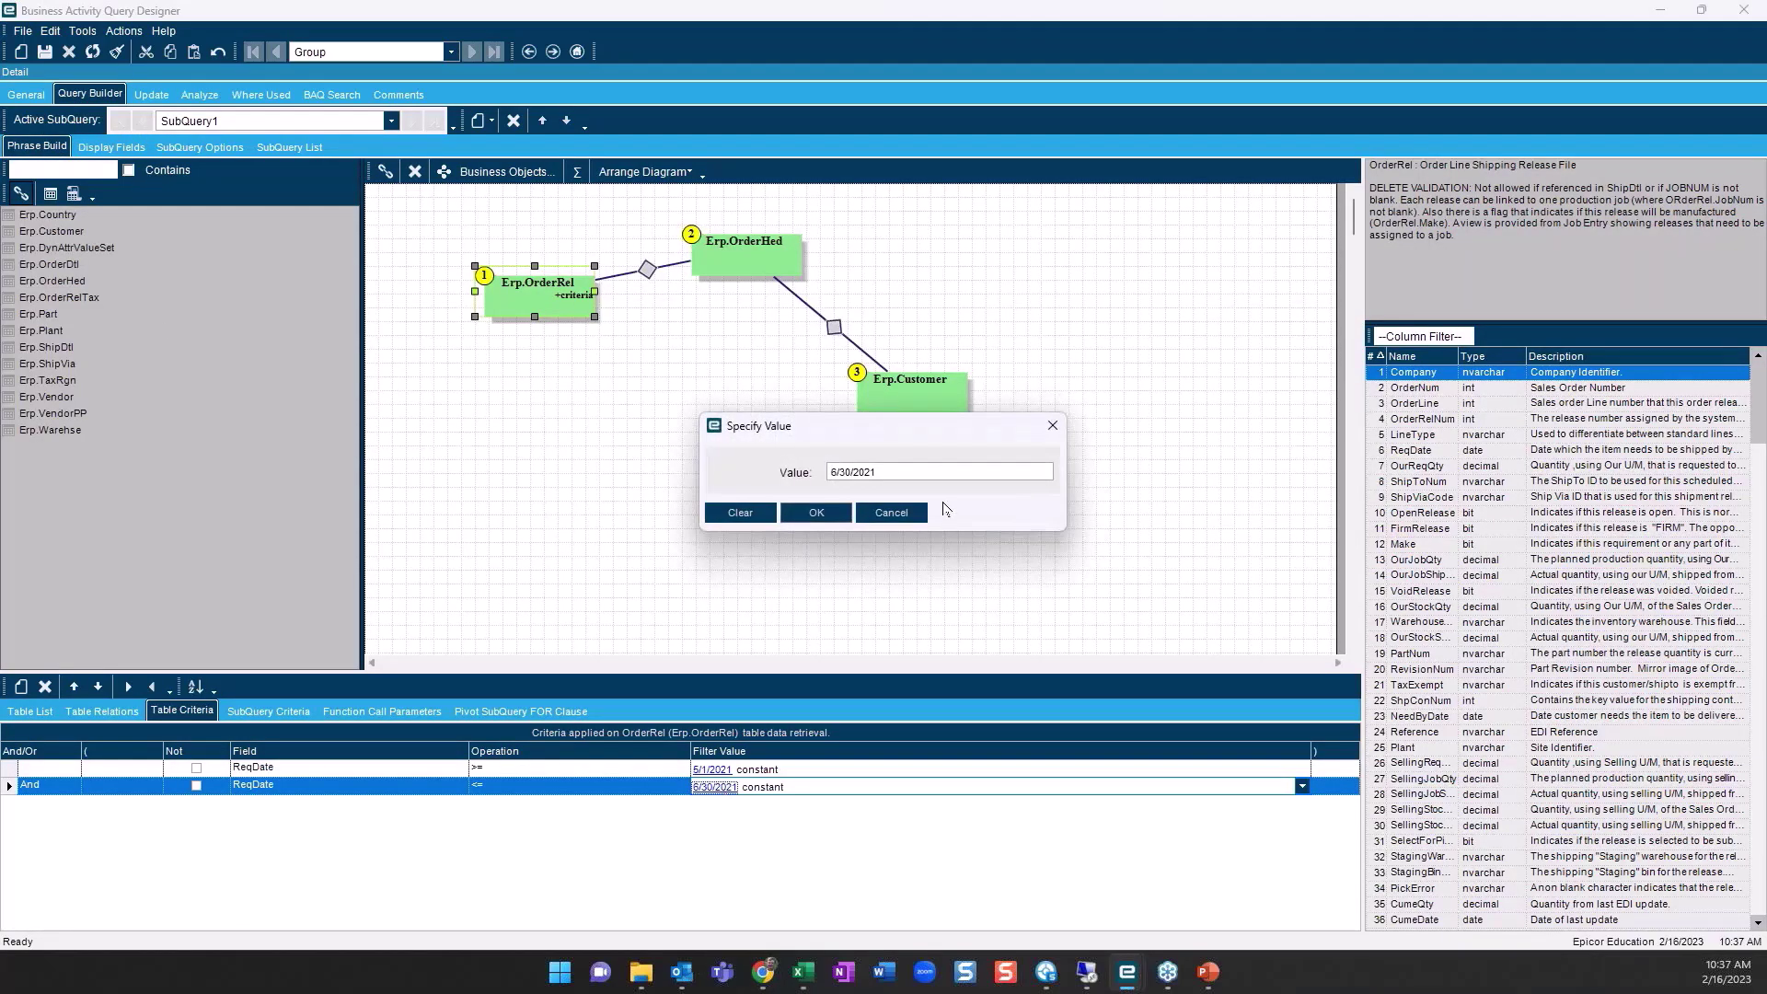
pyautogui.write('3')
pyautogui.click(833, 518)
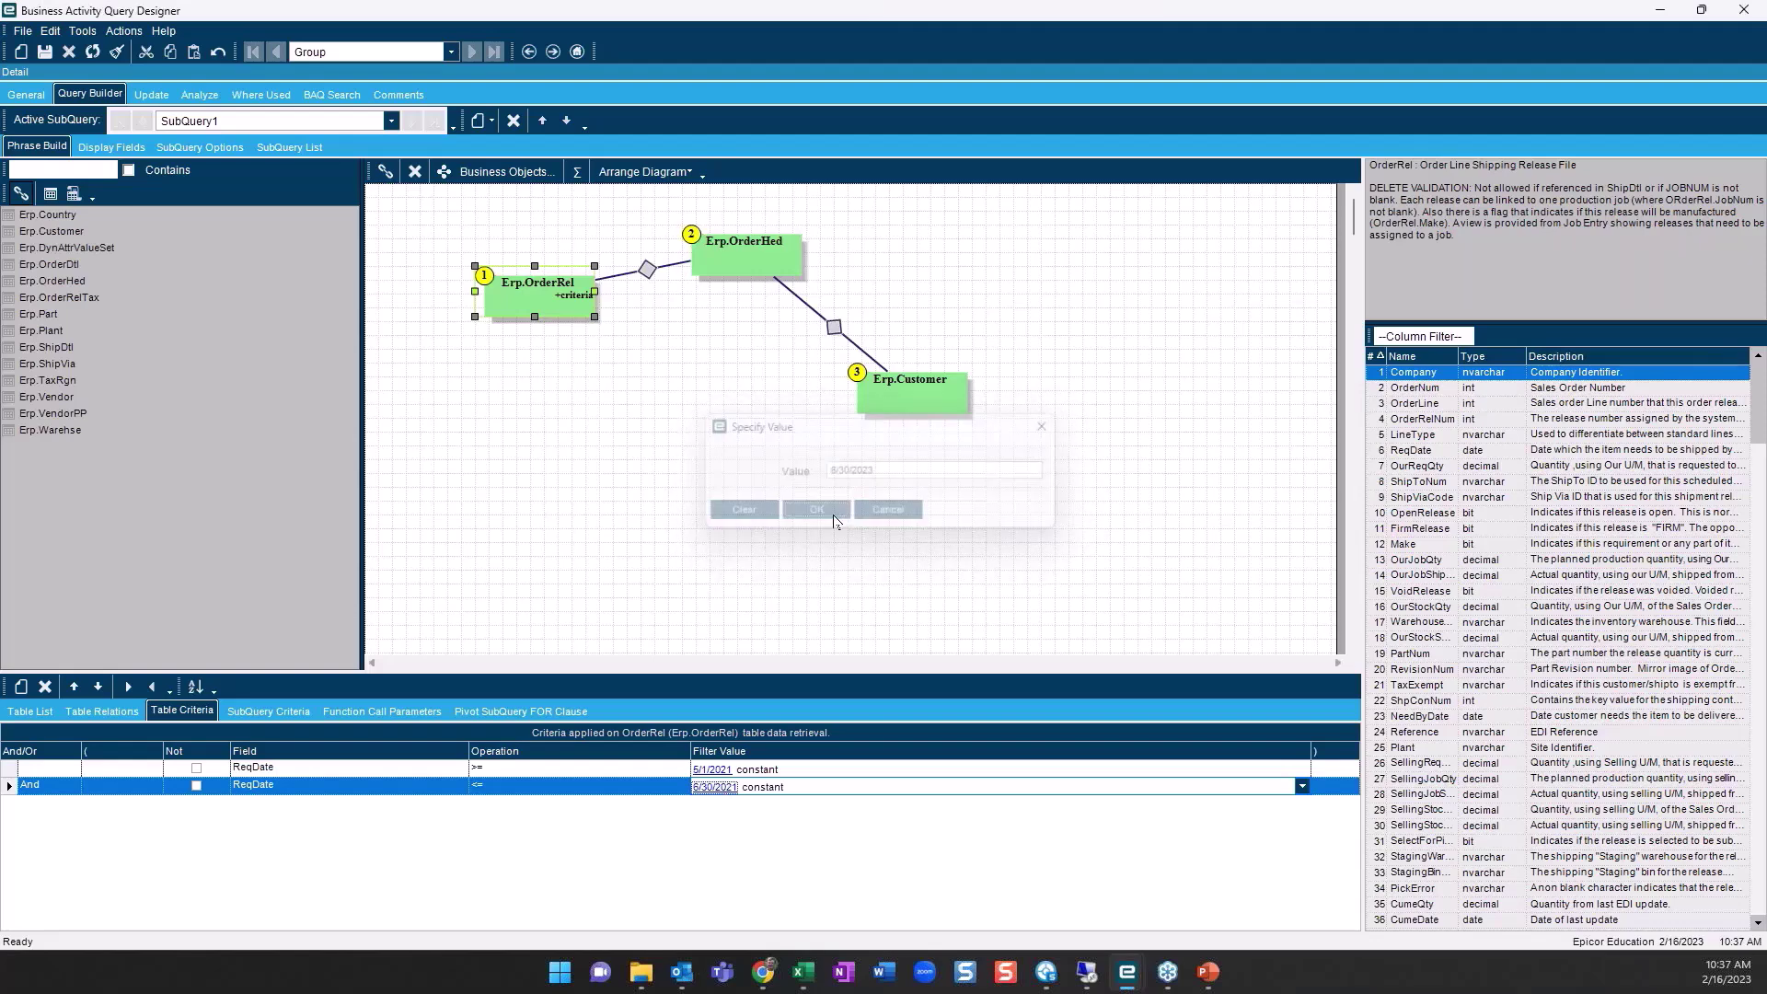
# Test the query with the wider date range and review the state and customer group rows
pyautogui.click(198, 95)
pyautogui.click(118, 914)
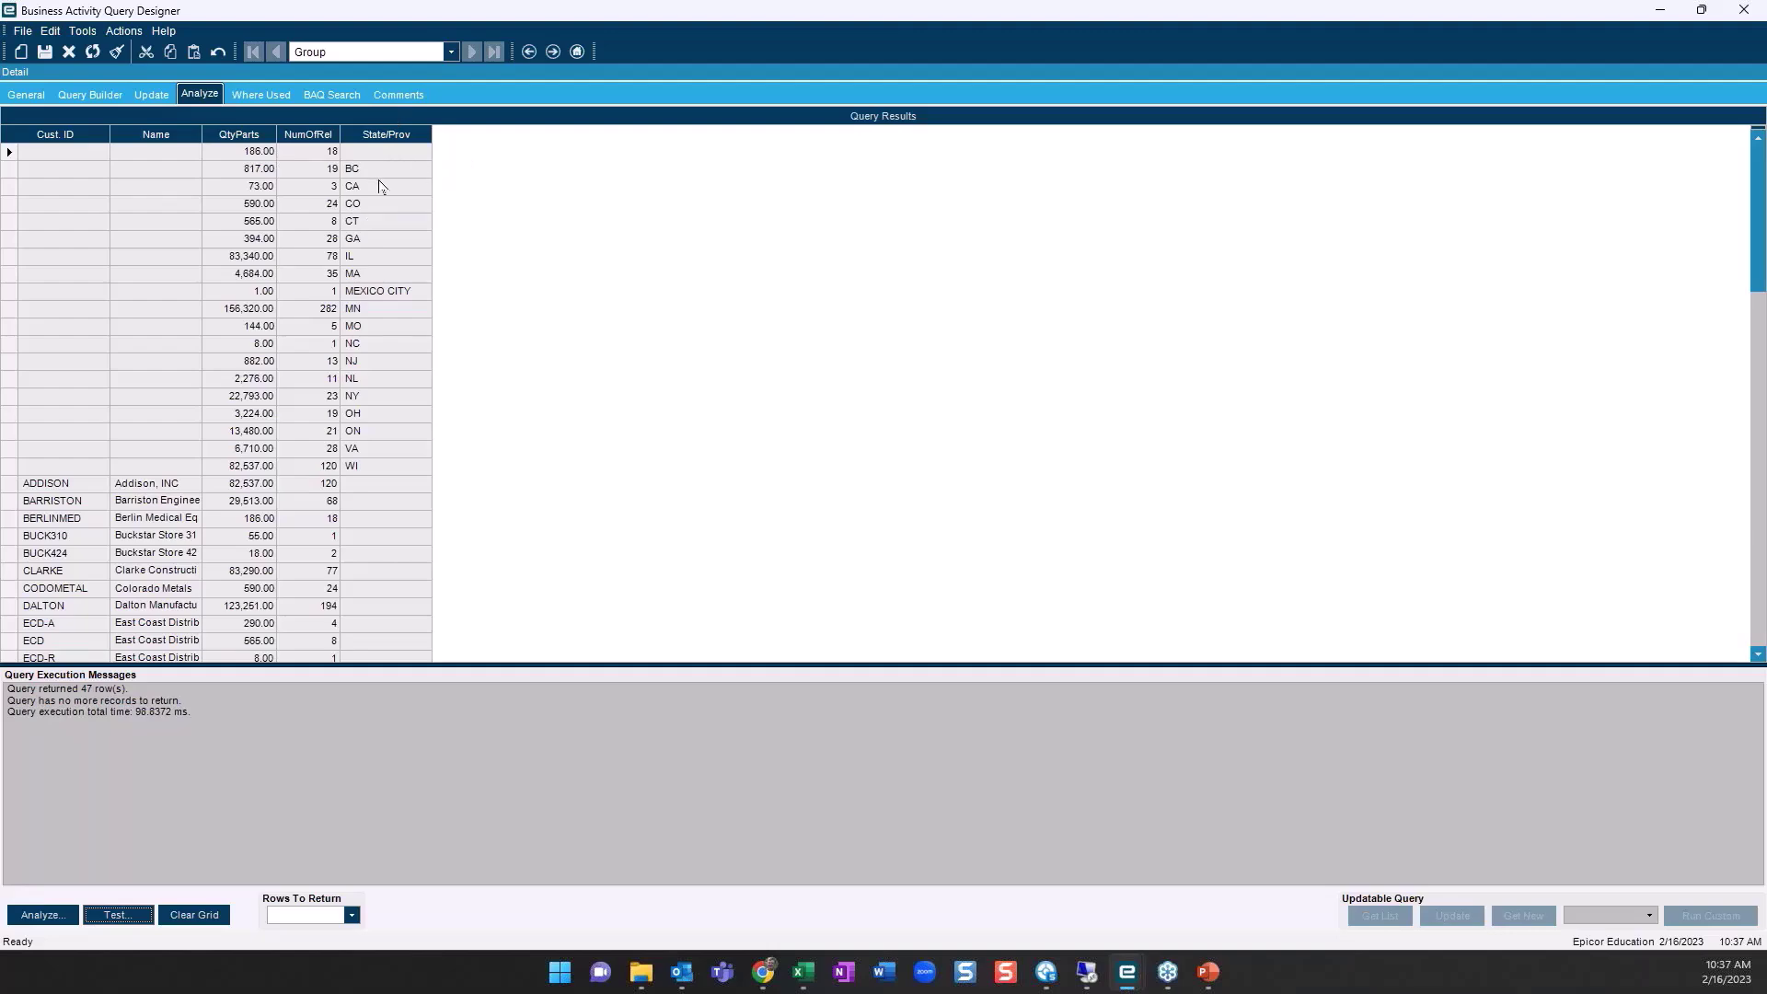
pyautogui.scroll(-1, 370, 460)
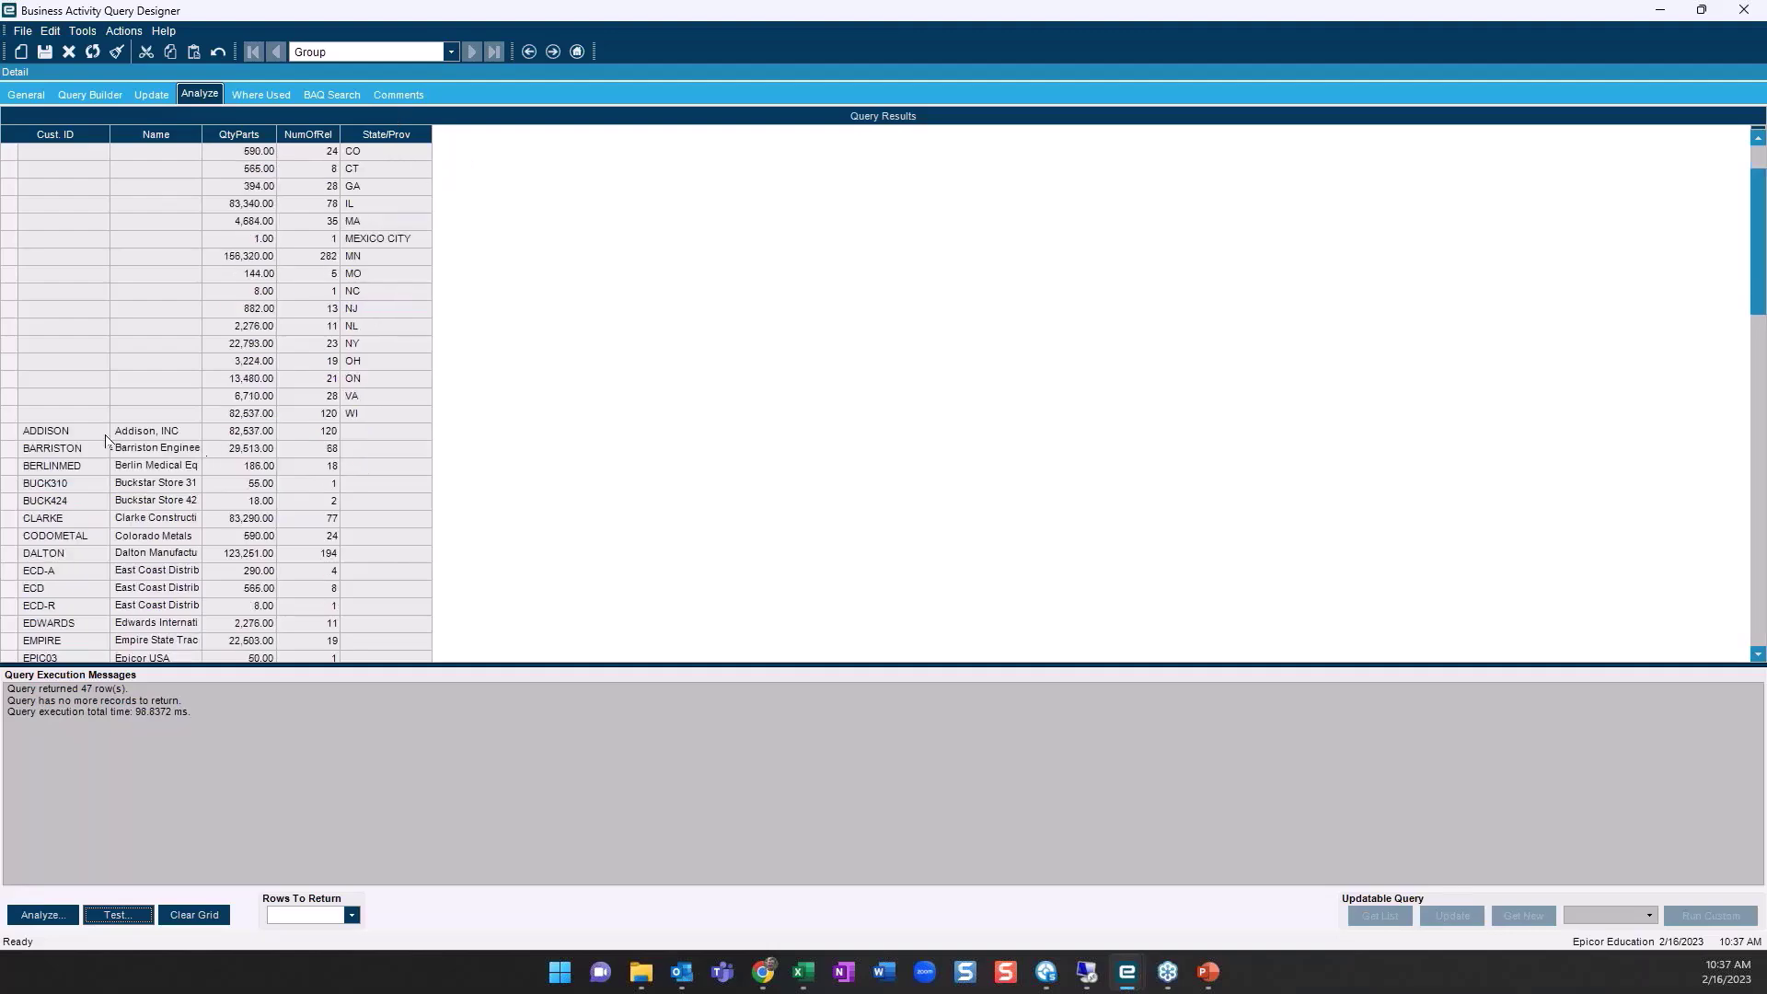
pyautogui.scroll(-4, 107, 442)
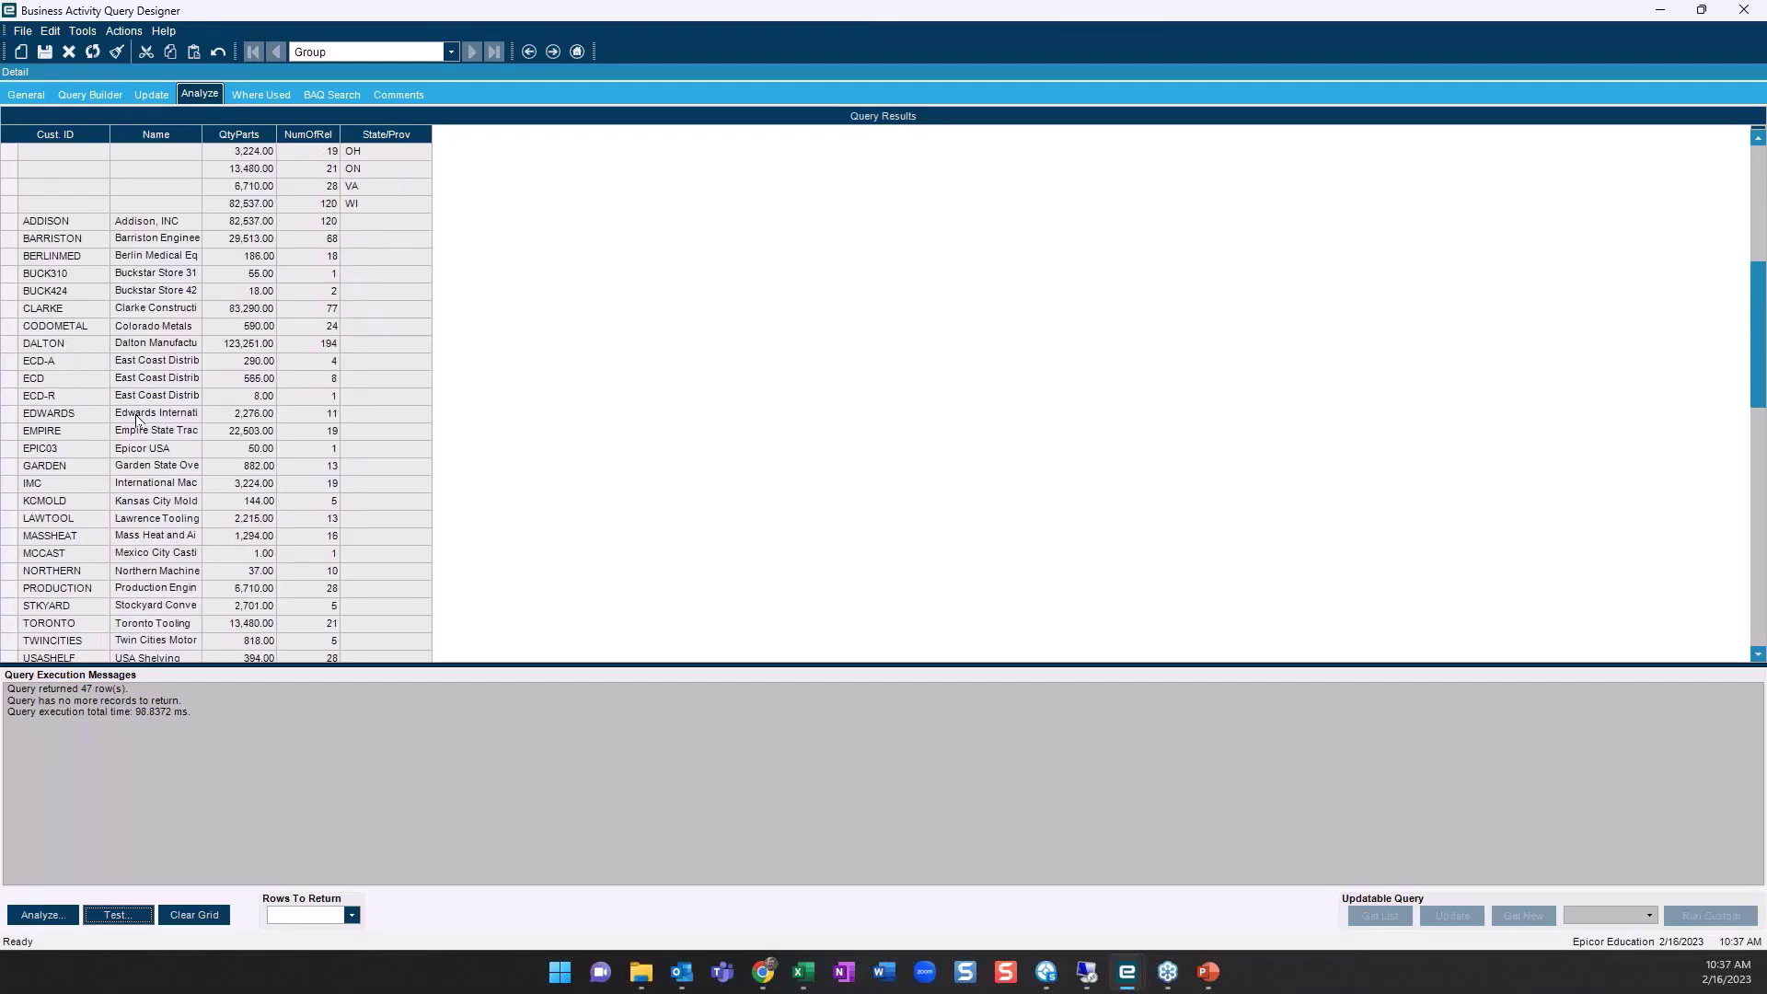
pyautogui.scroll(-4, 136, 420)
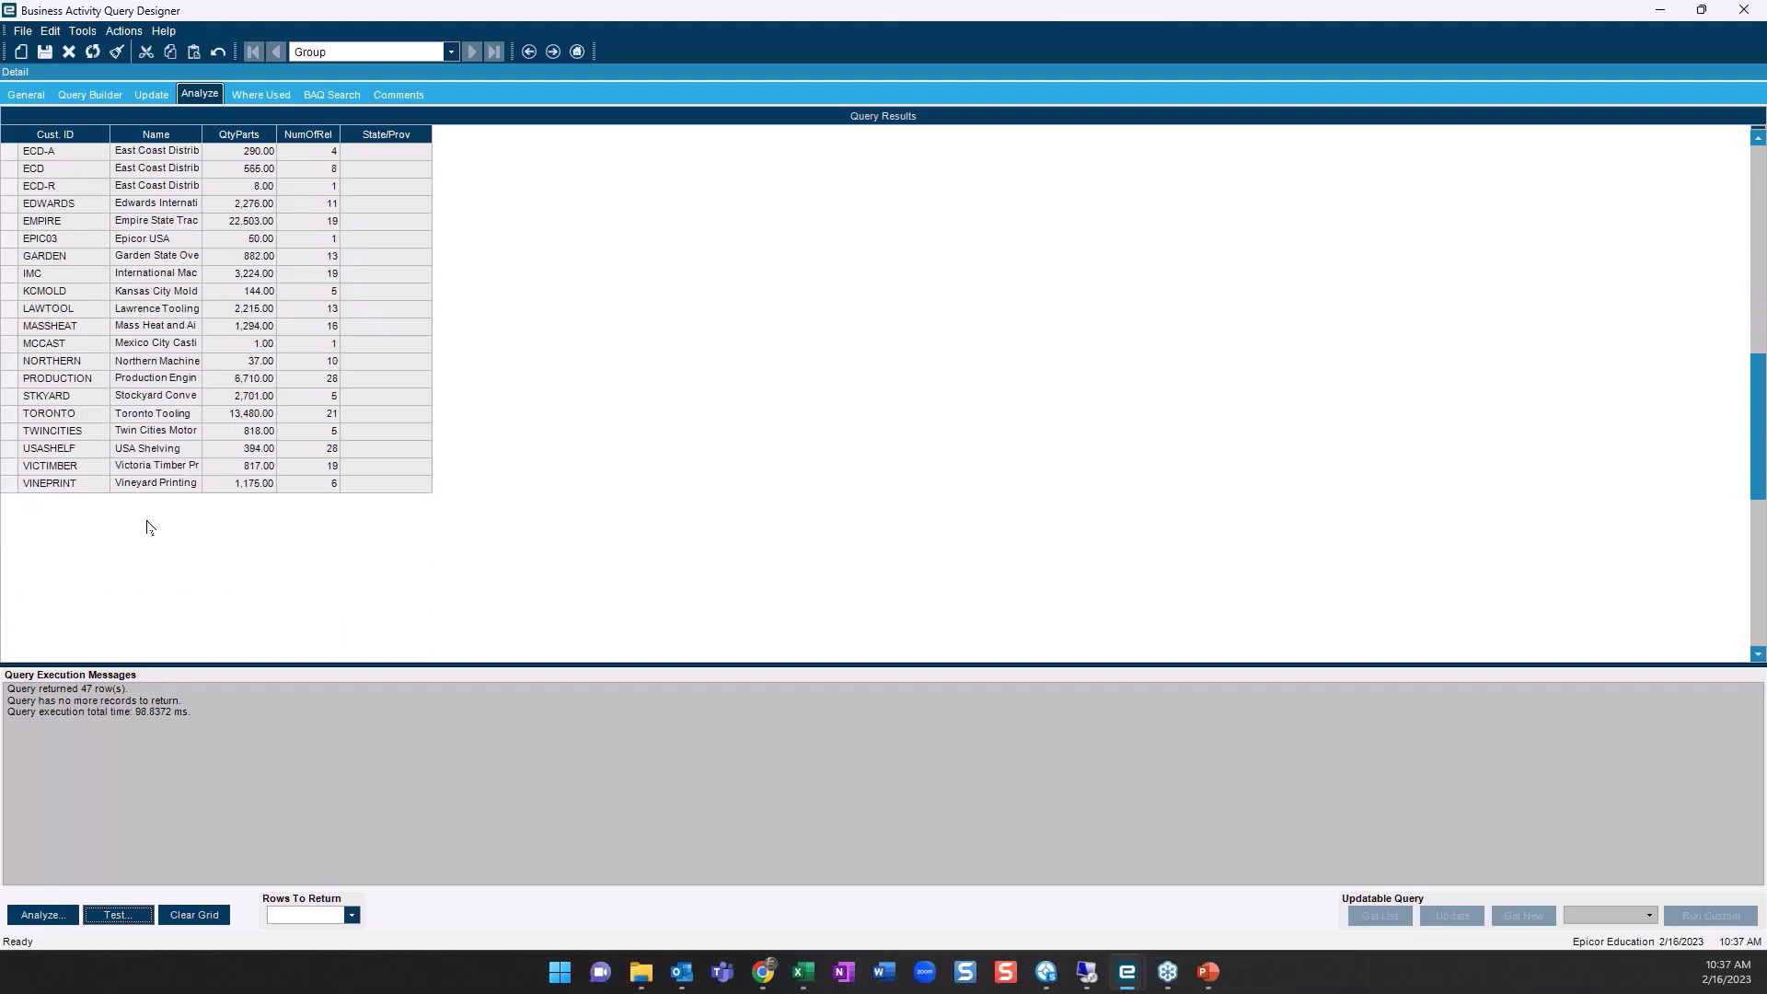
pyautogui.scroll(9, 148, 432)
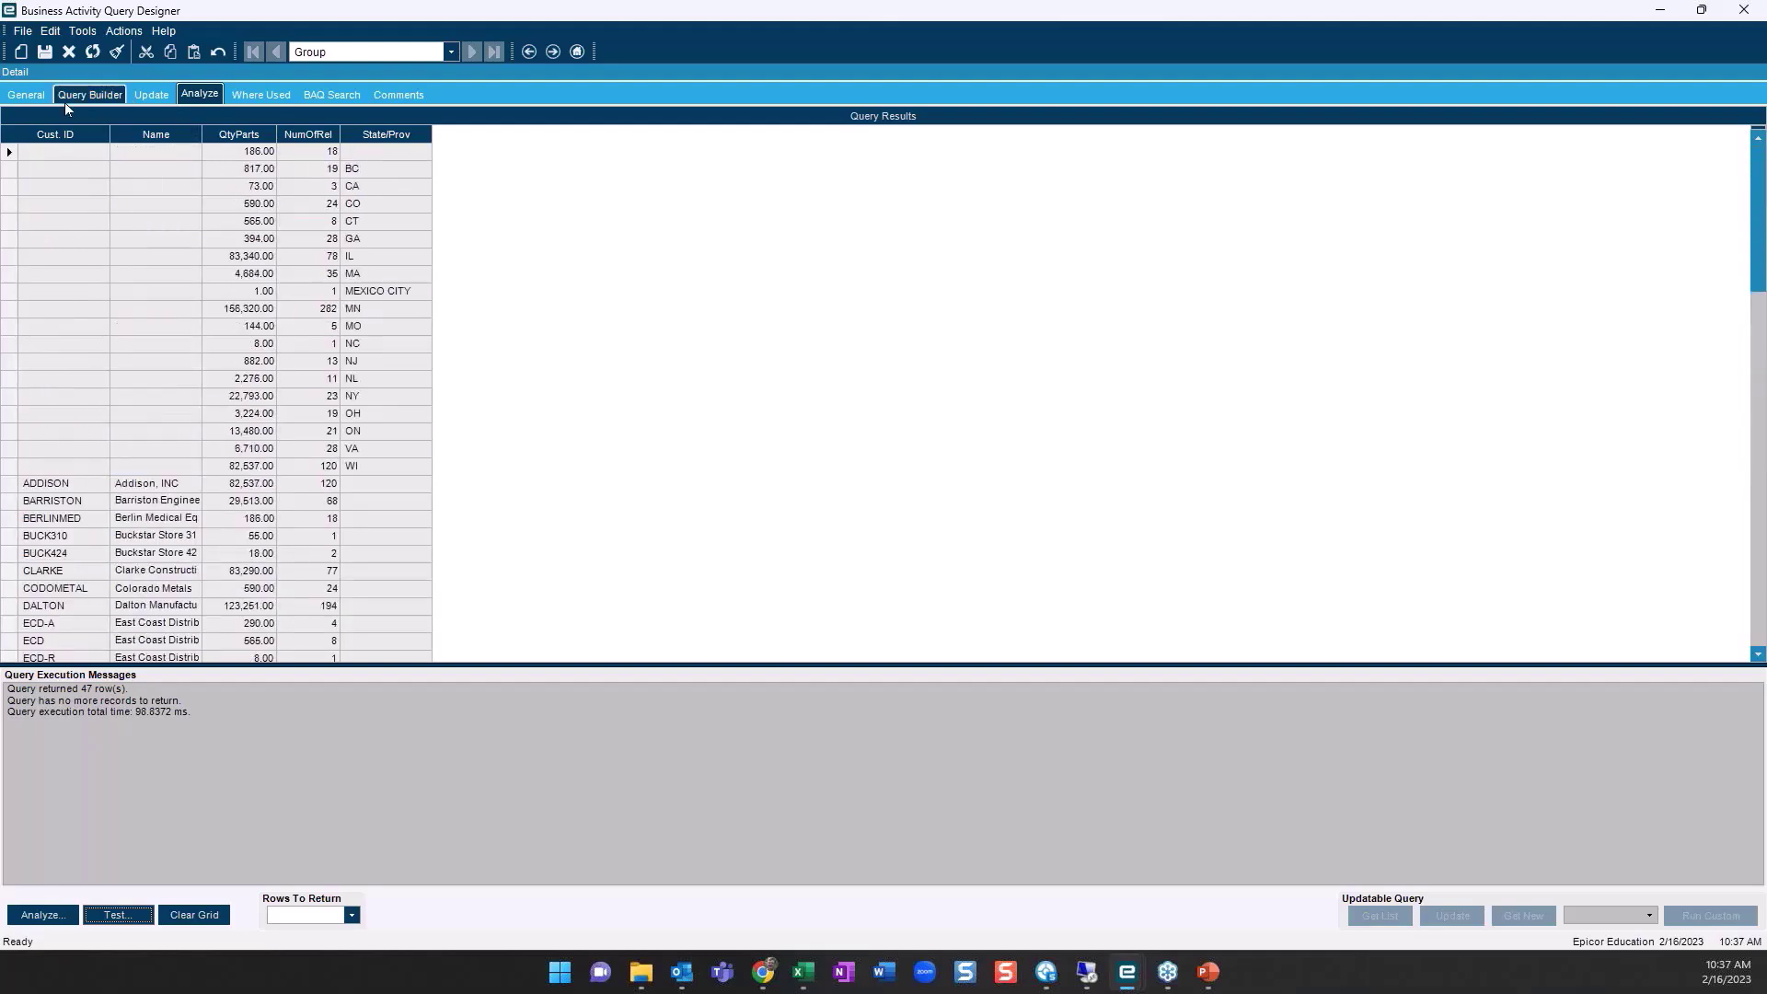
# Add a third GROUPING SETS entry duplicating (Customer.CustID, Customer.Name) and (Customer.State) inside extra parentheses, and apply the advanced Group By clause
pyautogui.click(90, 95)
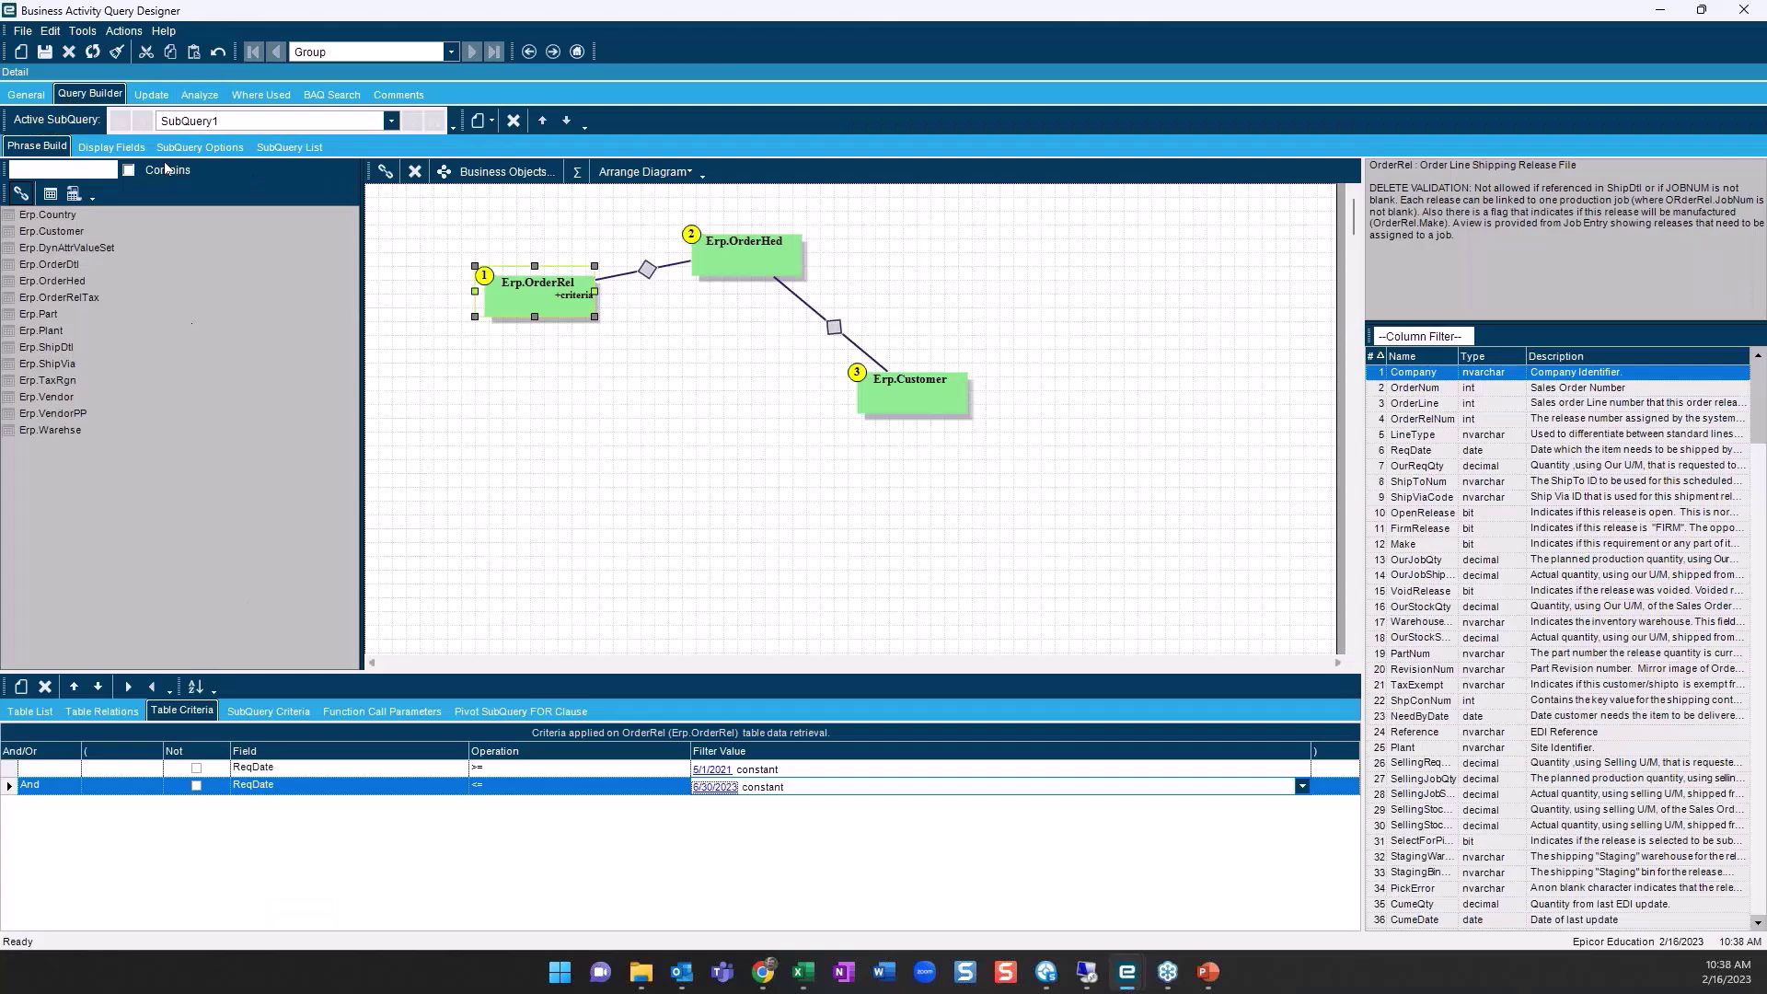
pyautogui.click(112, 147)
pyautogui.click(245, 906)
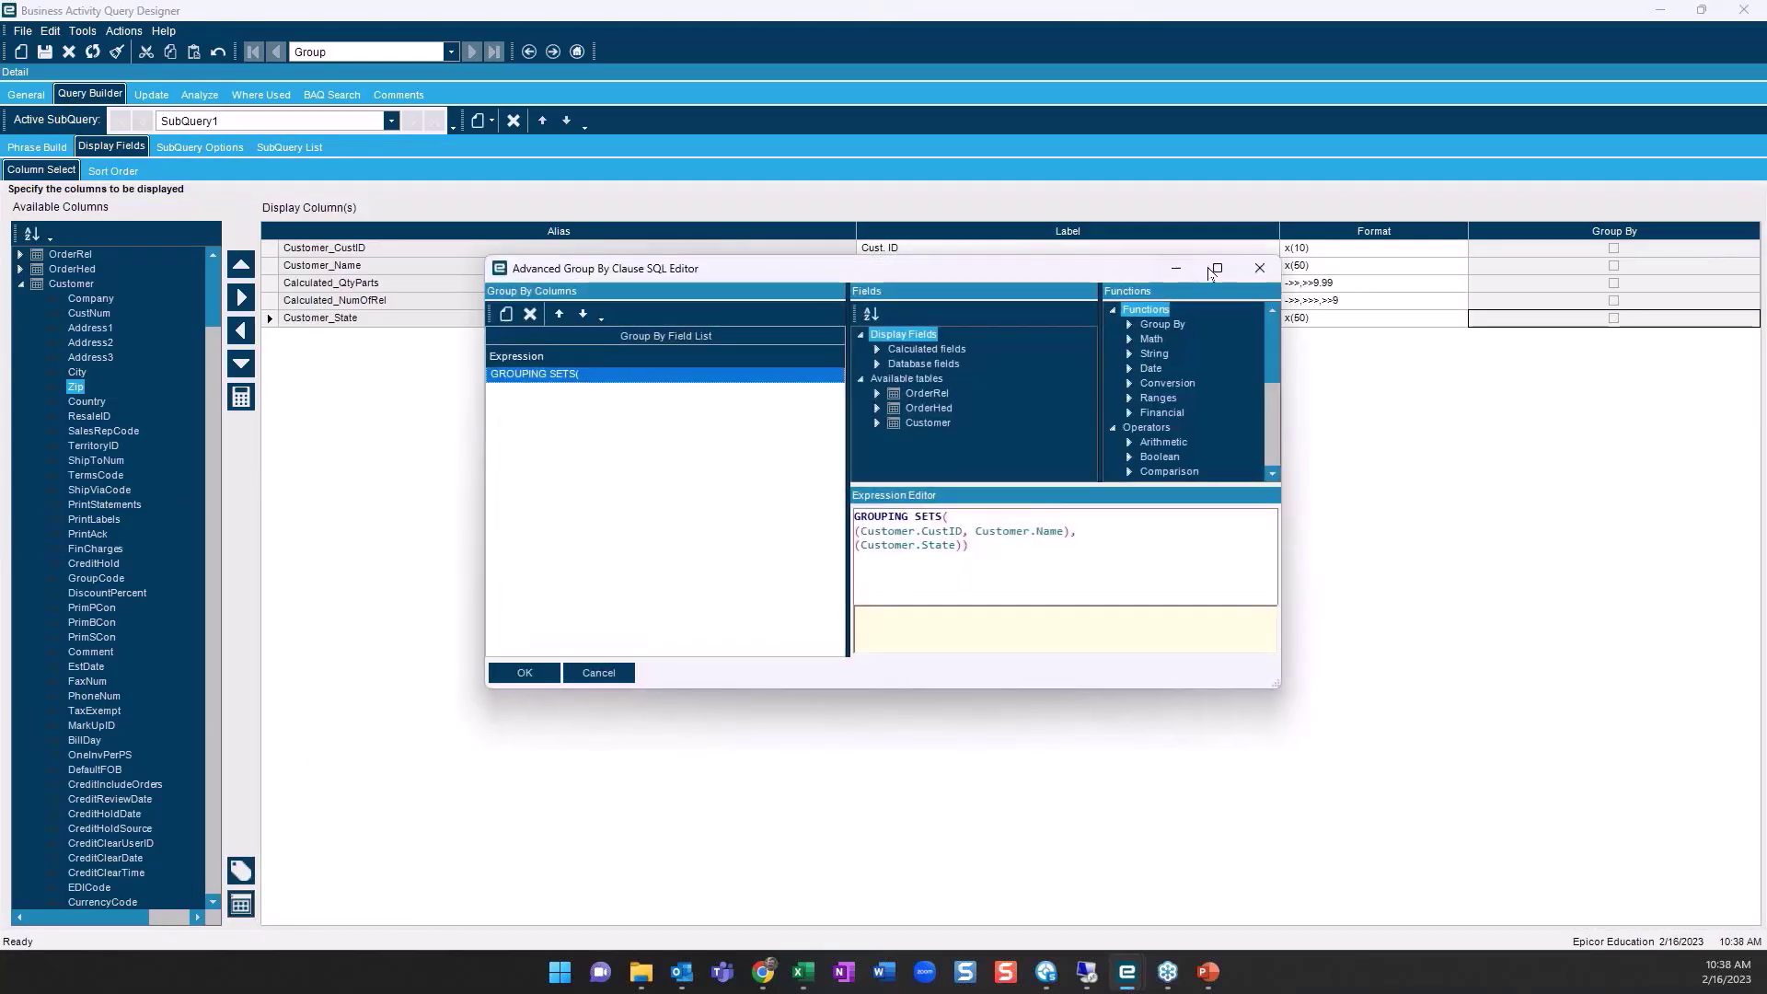
pyautogui.click(1217, 268)
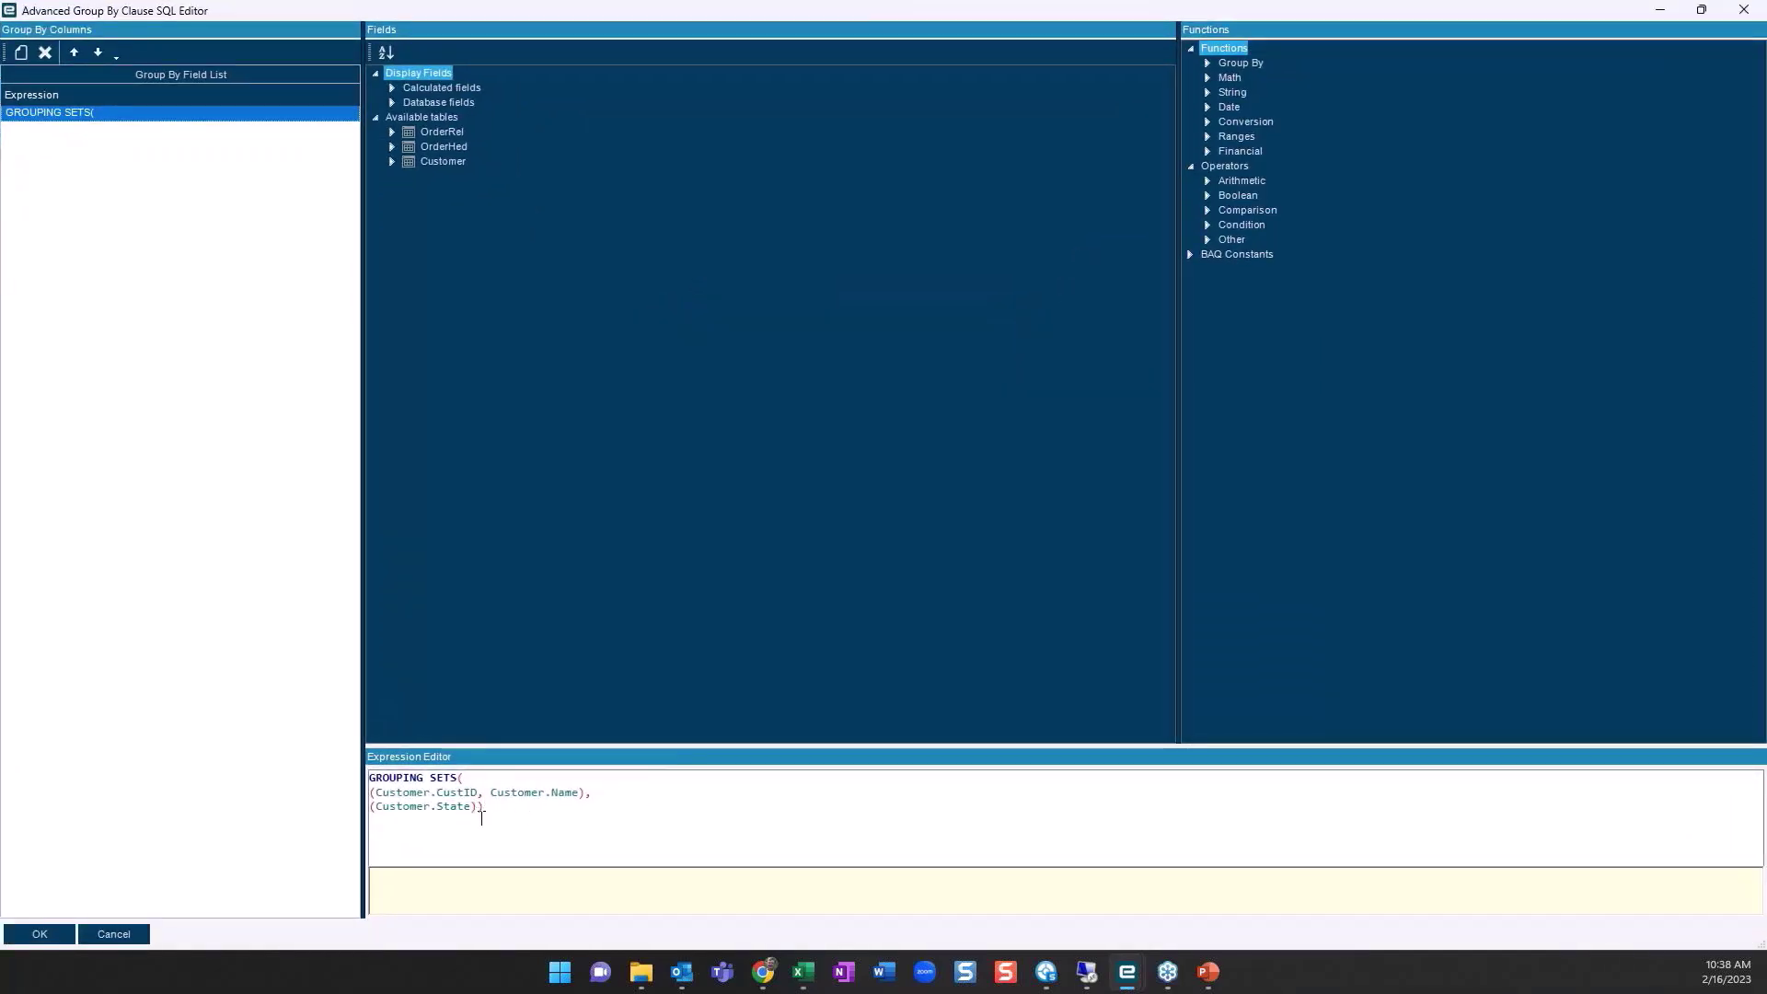
pyautogui.write(',')
pyautogui.moveTo(370, 792); pyautogui.dragTo(467, 811)
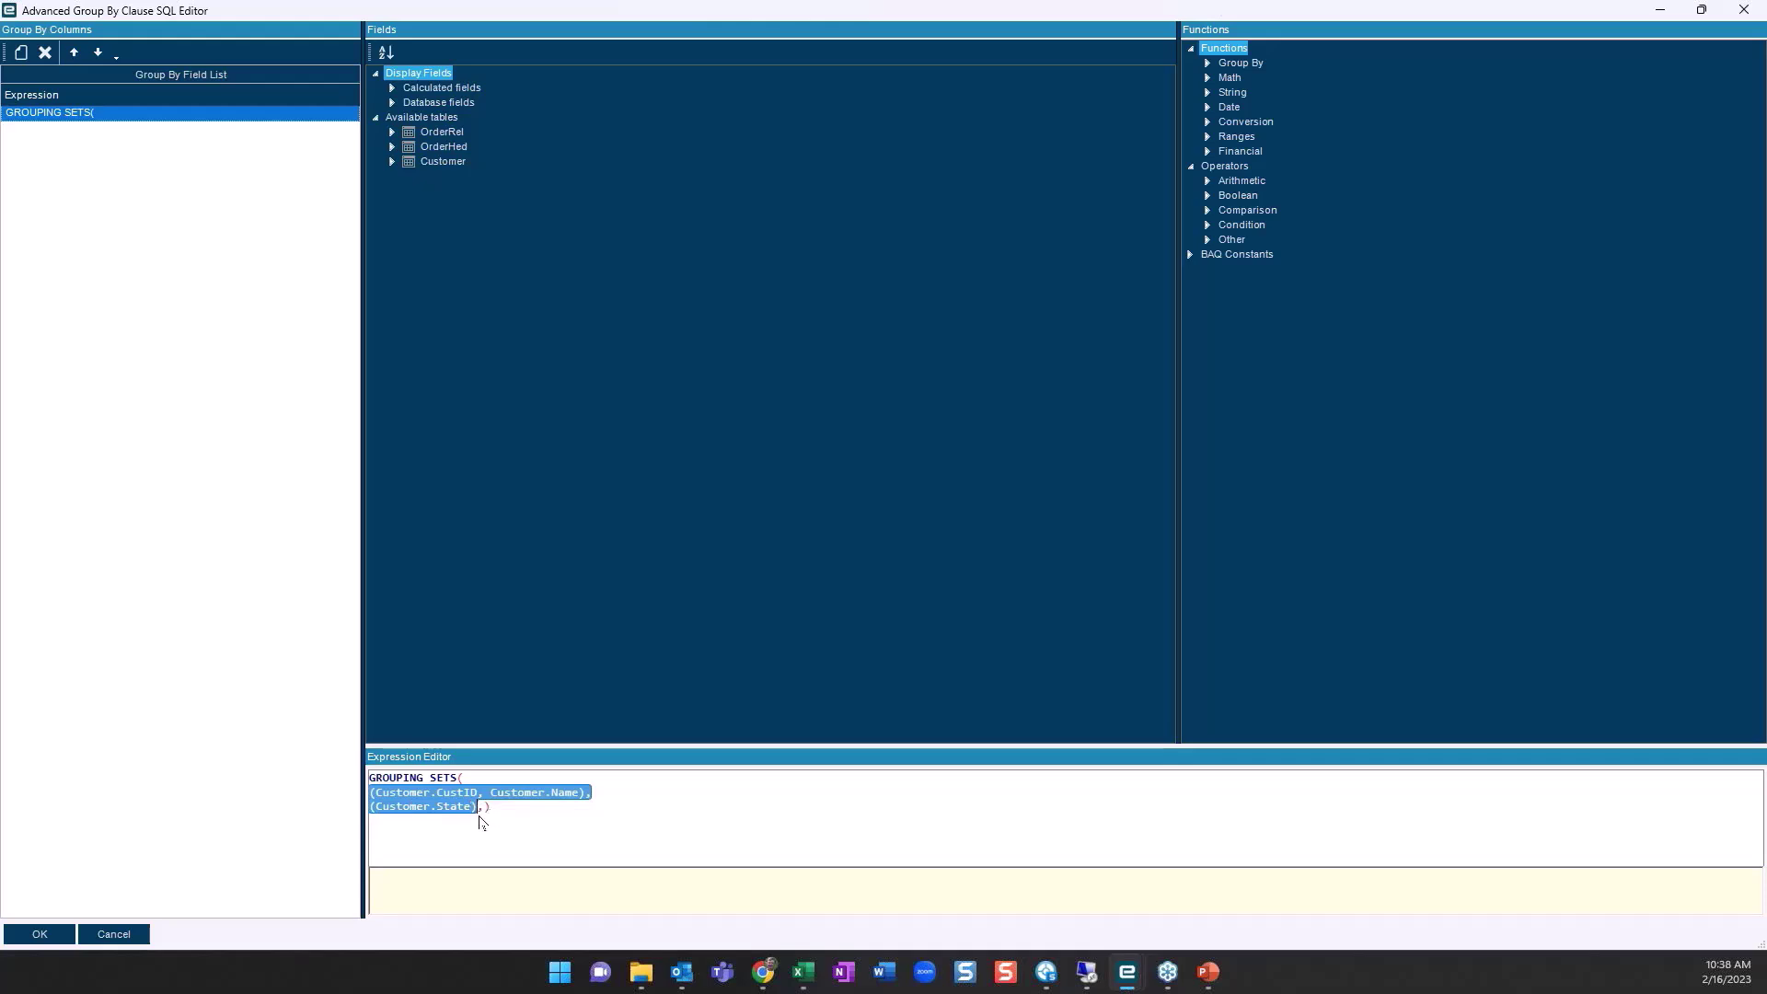
pyautogui.click(479, 808)
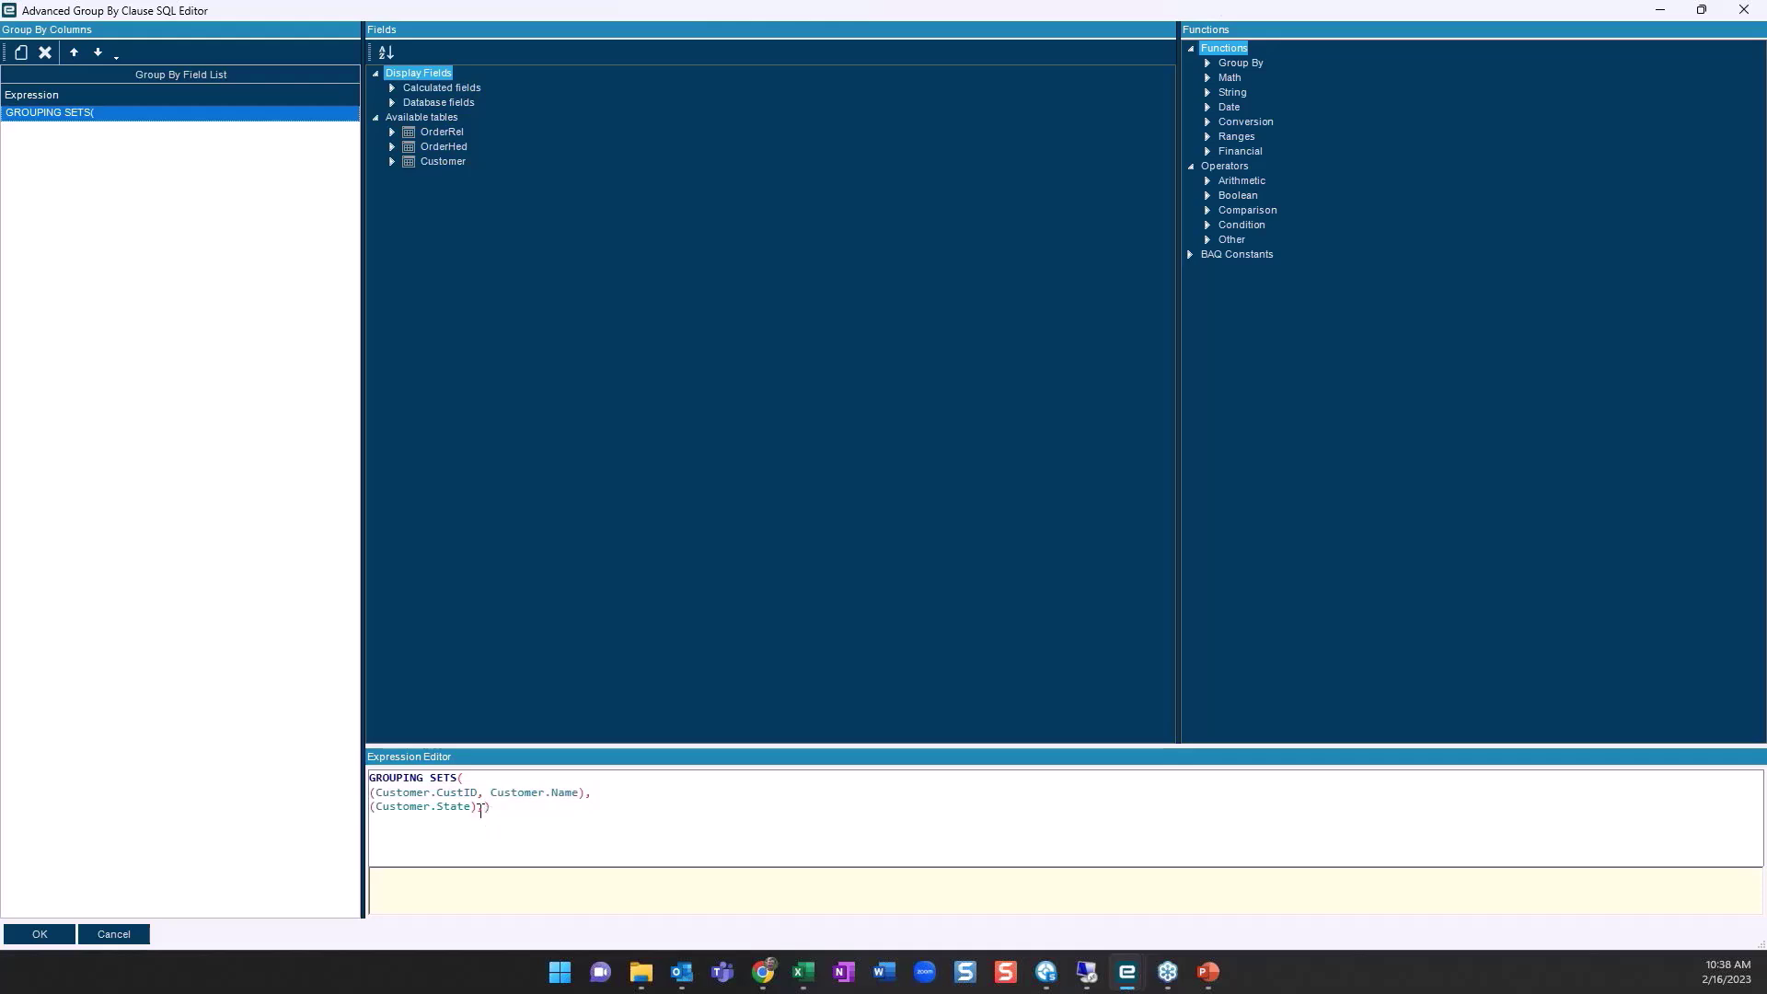
pyautogui.press('Return')
pyautogui.write('(')
pyautogui.write('(Customer.CustID, Customer.Name), (Customer.State)')
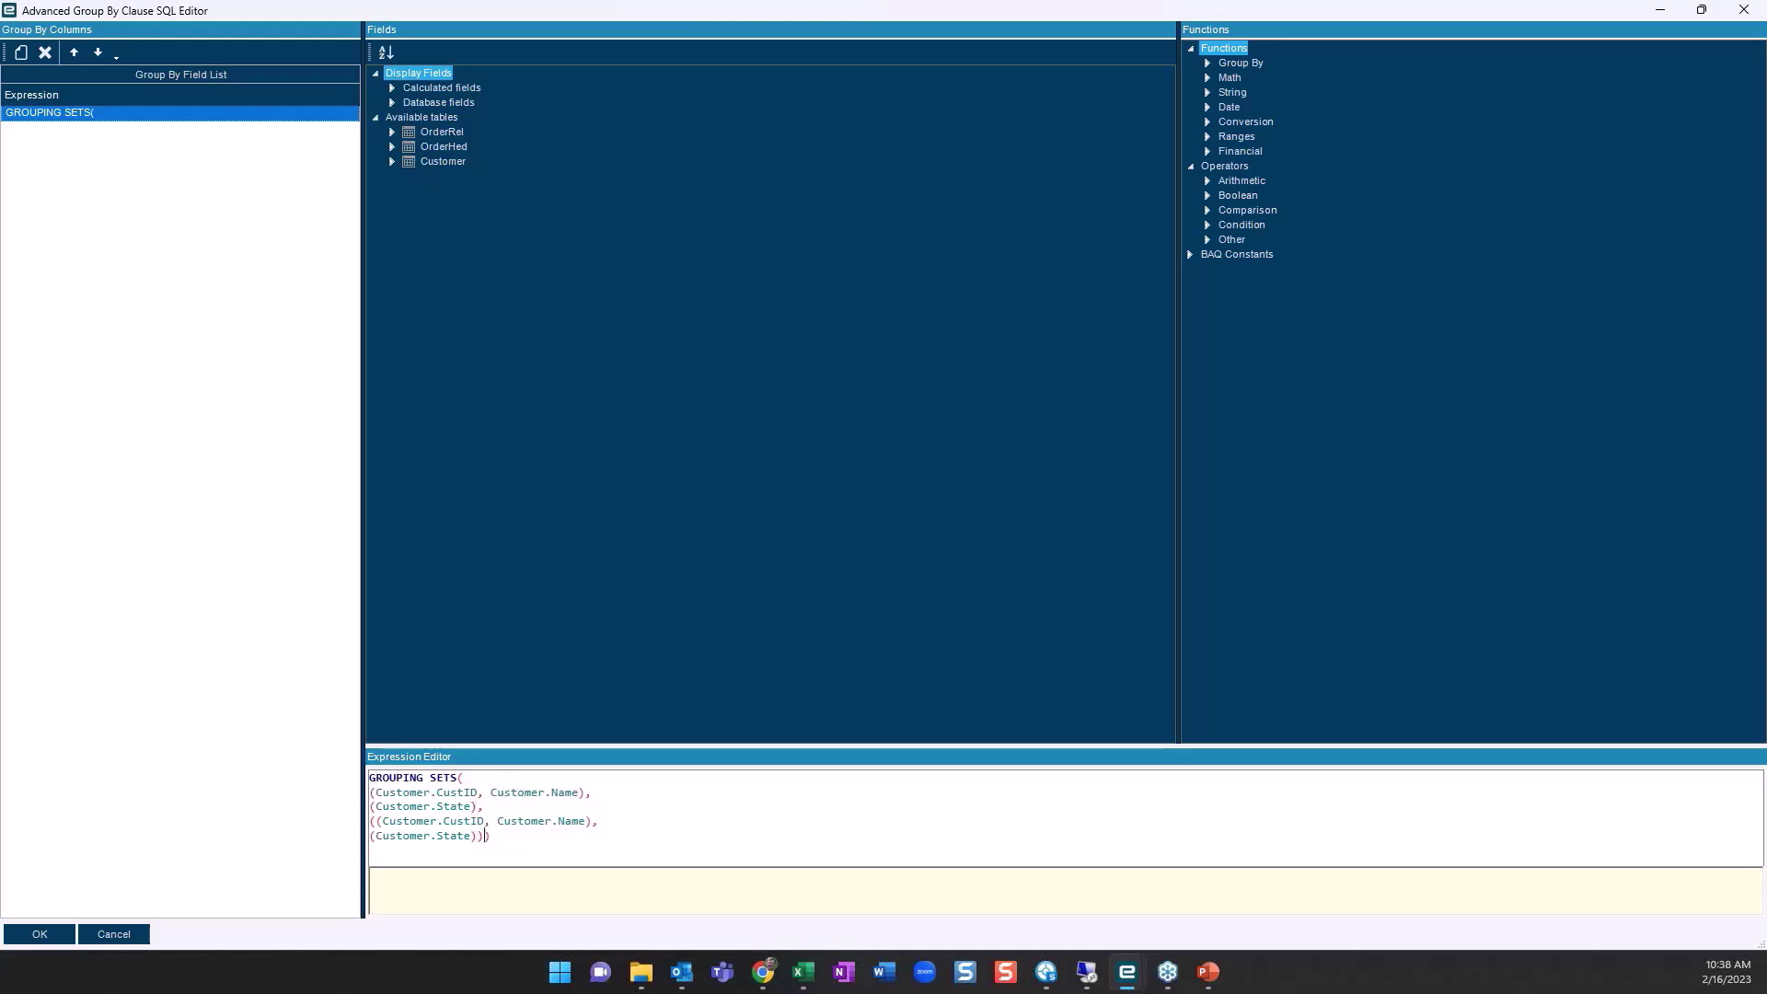
pyautogui.press('Return')
pyautogui.click(40, 934)
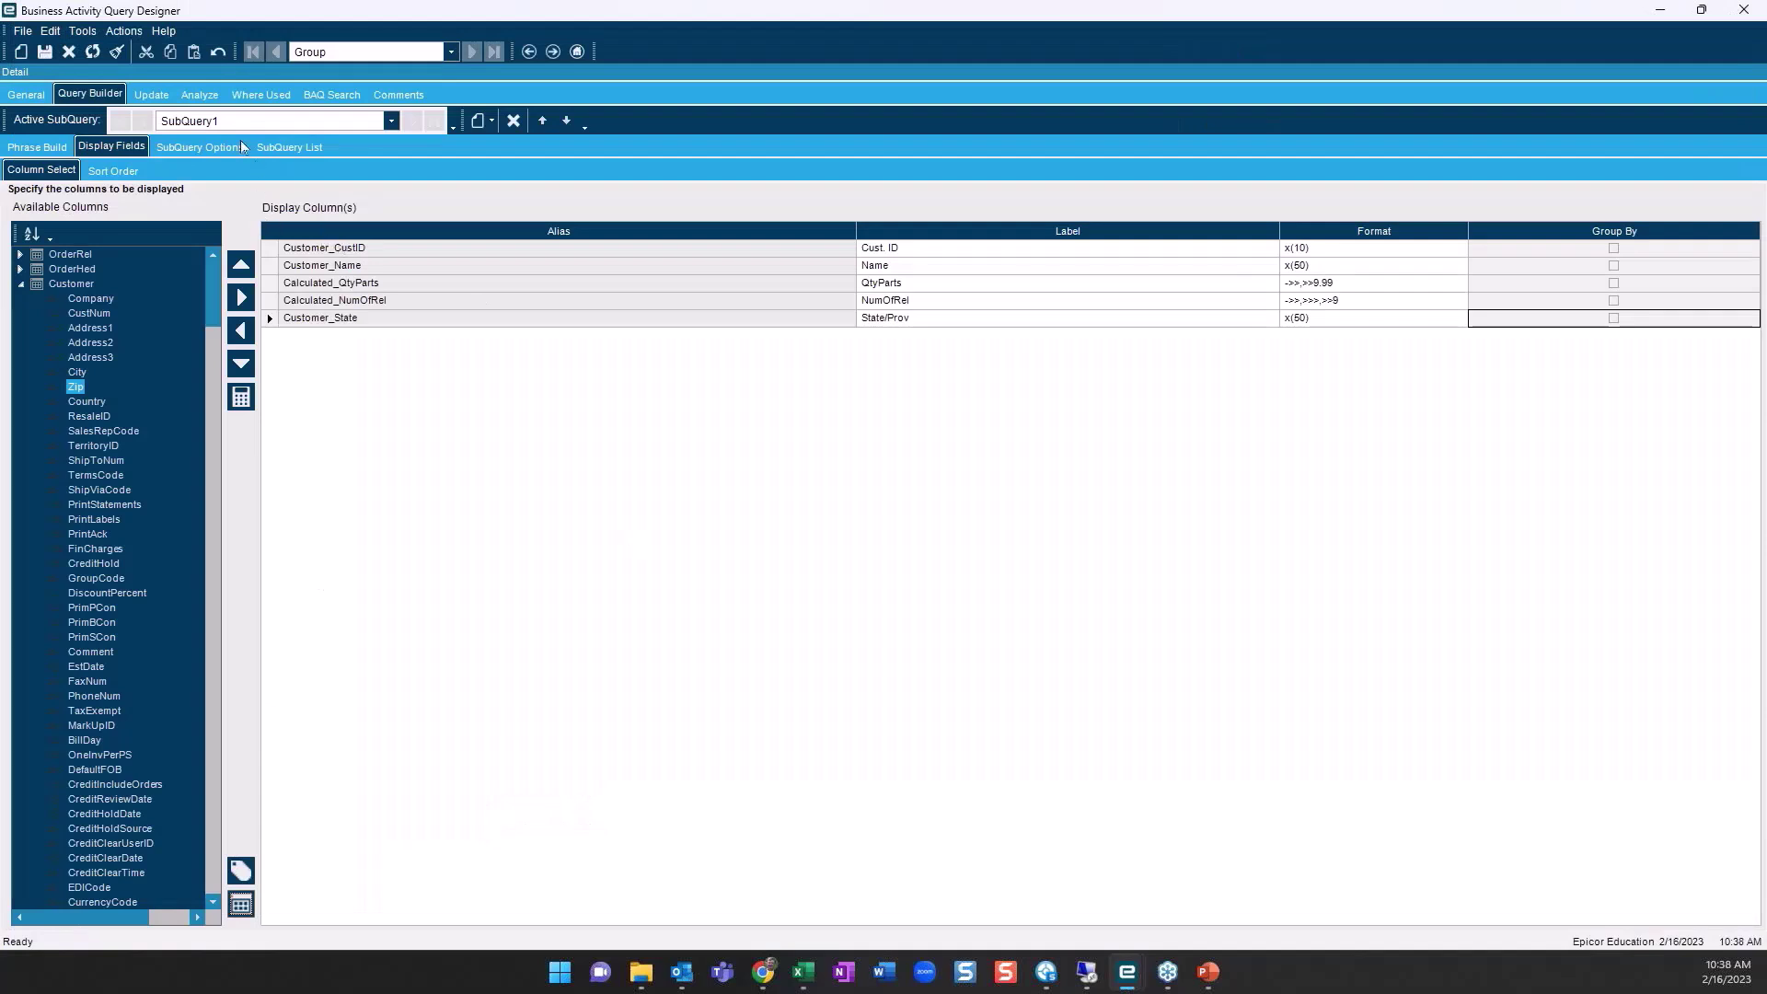
# Test the query with the third grouping set and analyze its syntax
pyautogui.click(200, 96)
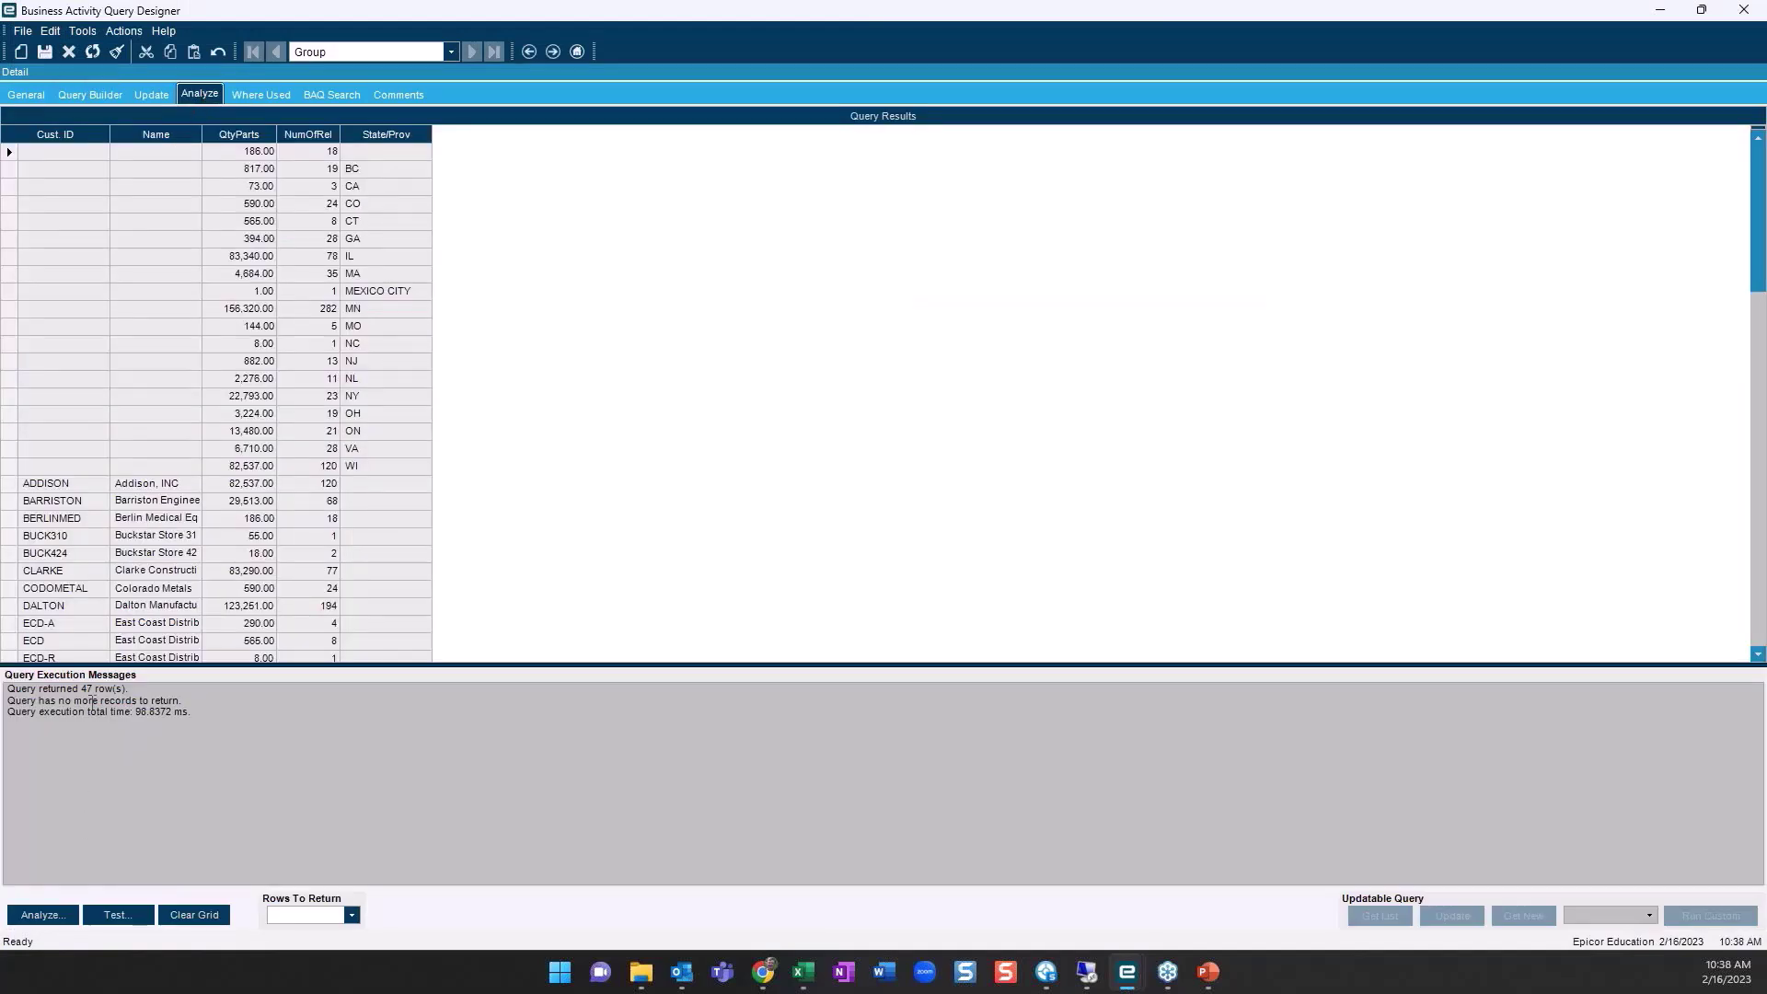
pyautogui.click(120, 916)
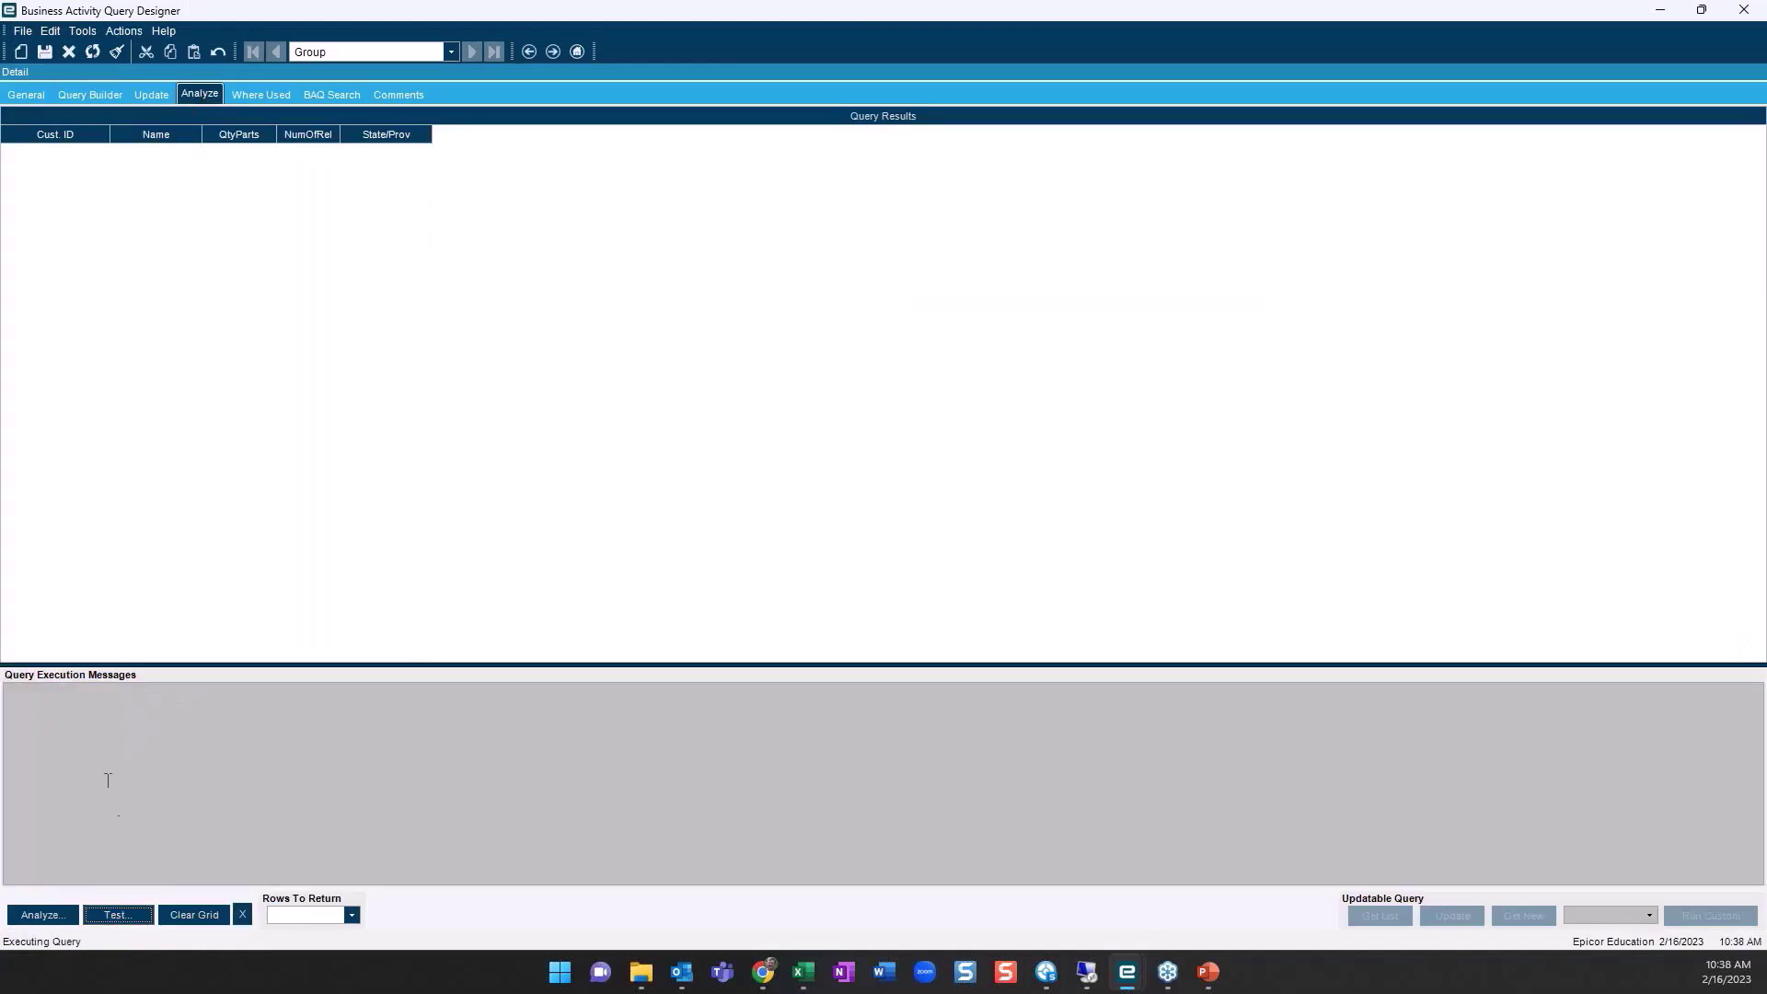
pyautogui.click(43, 914)
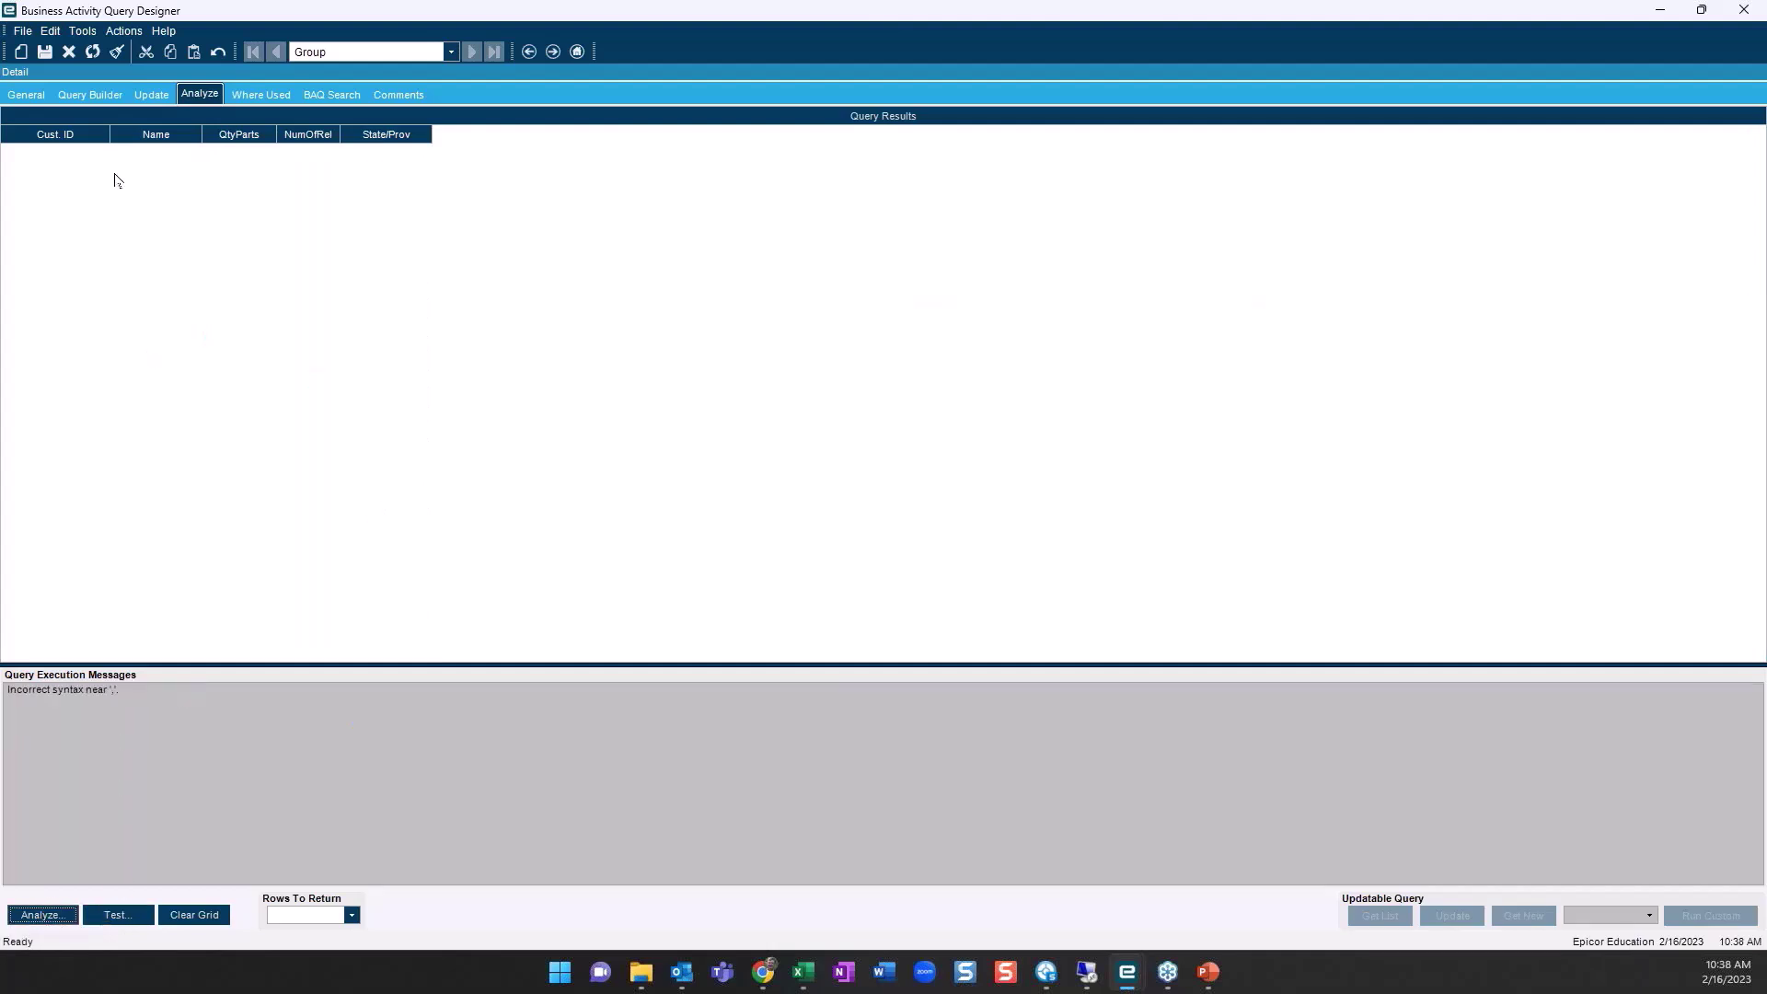
# Correct the third grouping set to (Customer.CustID, Customer.Name, Customer.State) in the advanced Group By clause and apply it
pyautogui.click(96, 95)
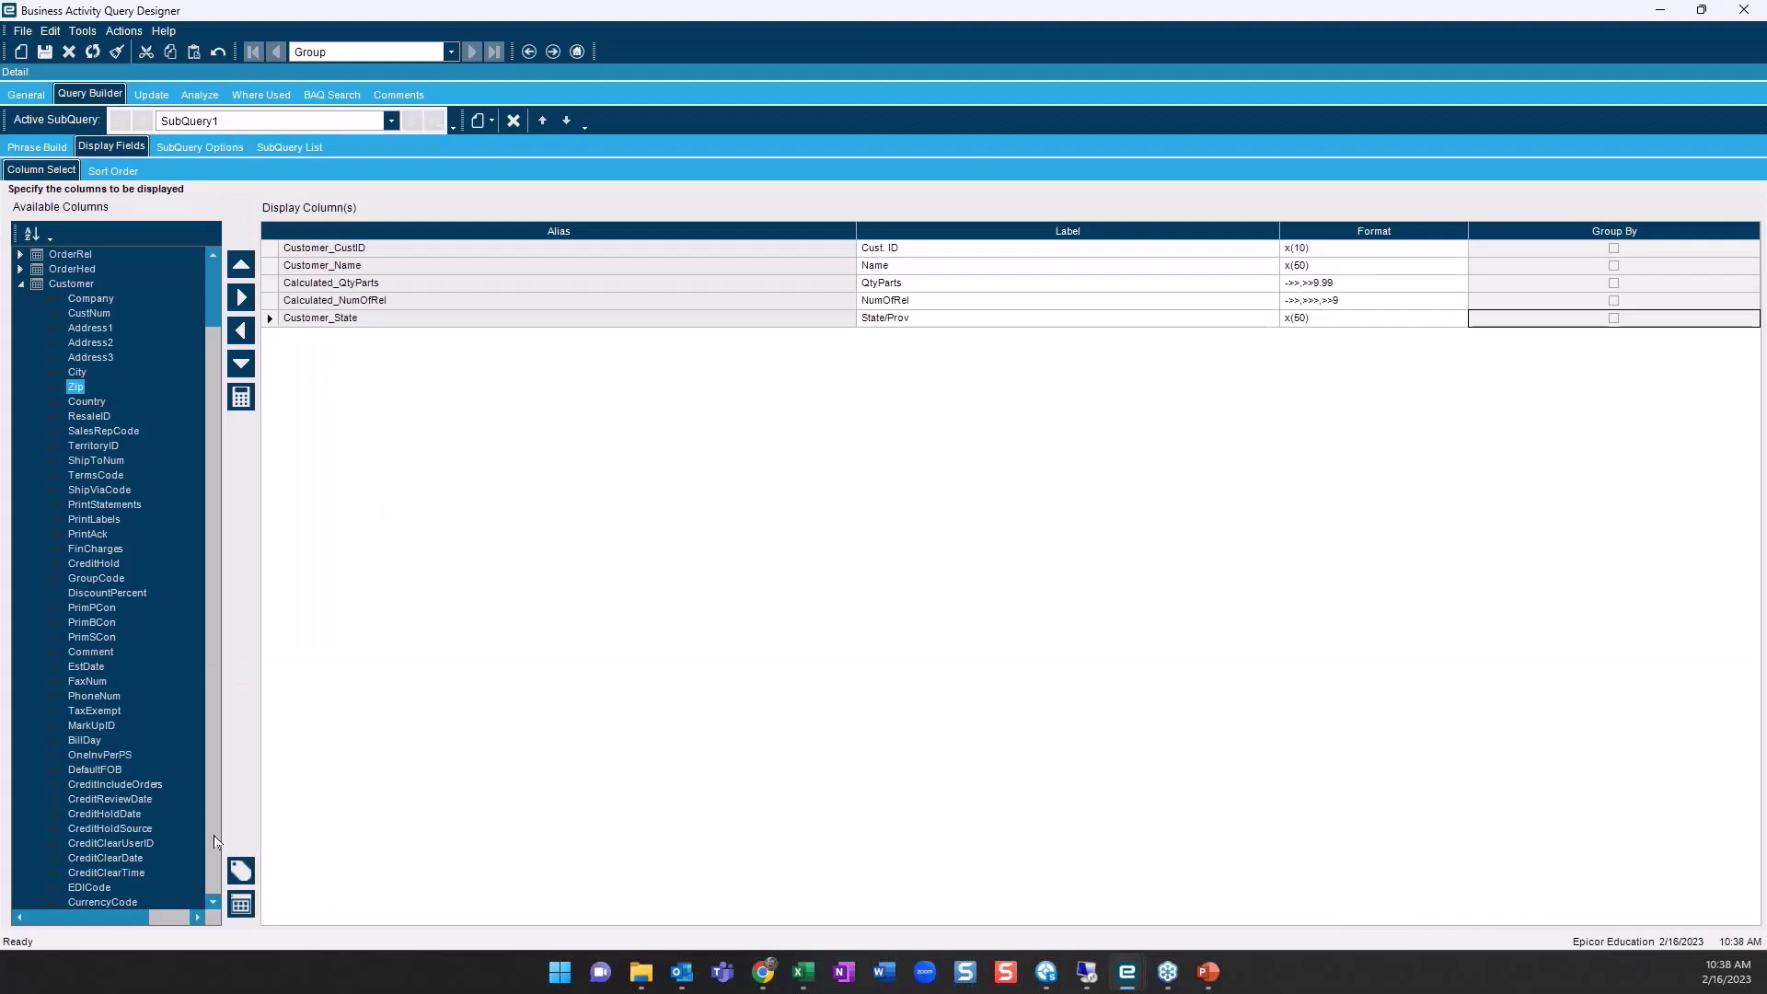
pyautogui.click(241, 905)
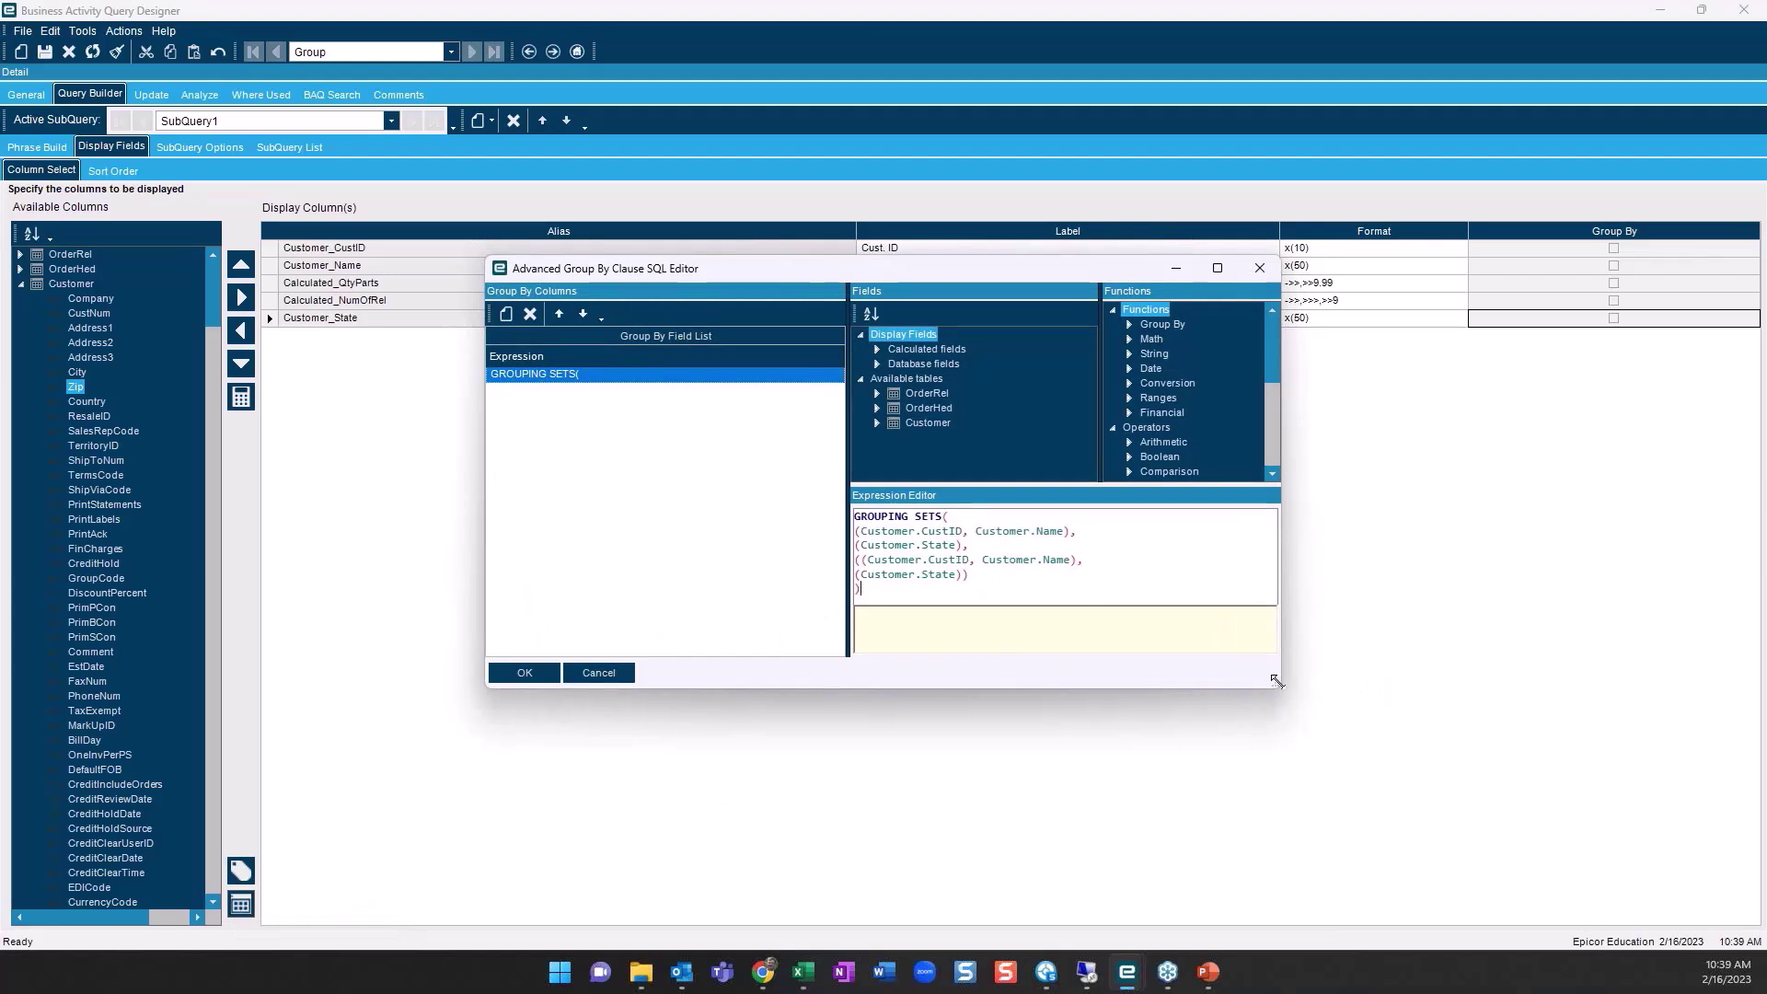
pyautogui.moveTo(1275, 684); pyautogui.dragTo(1487, 838)
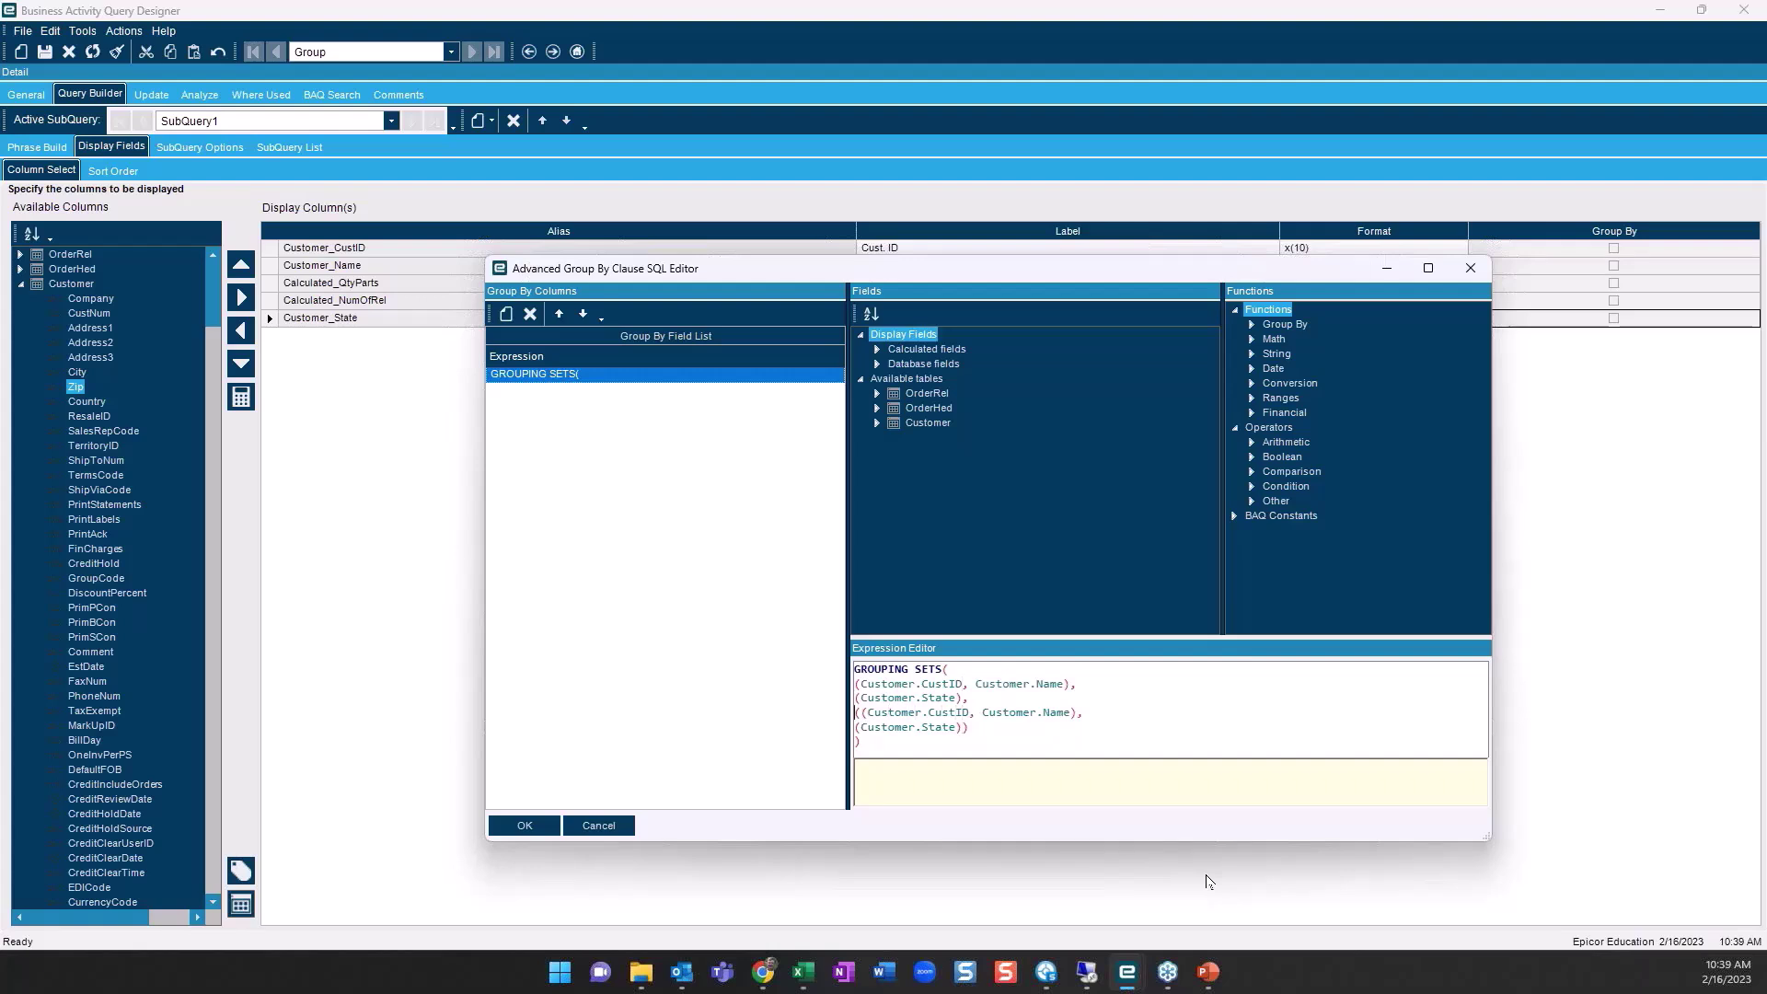
pyautogui.press('Delete')
pyautogui.press('Delete')
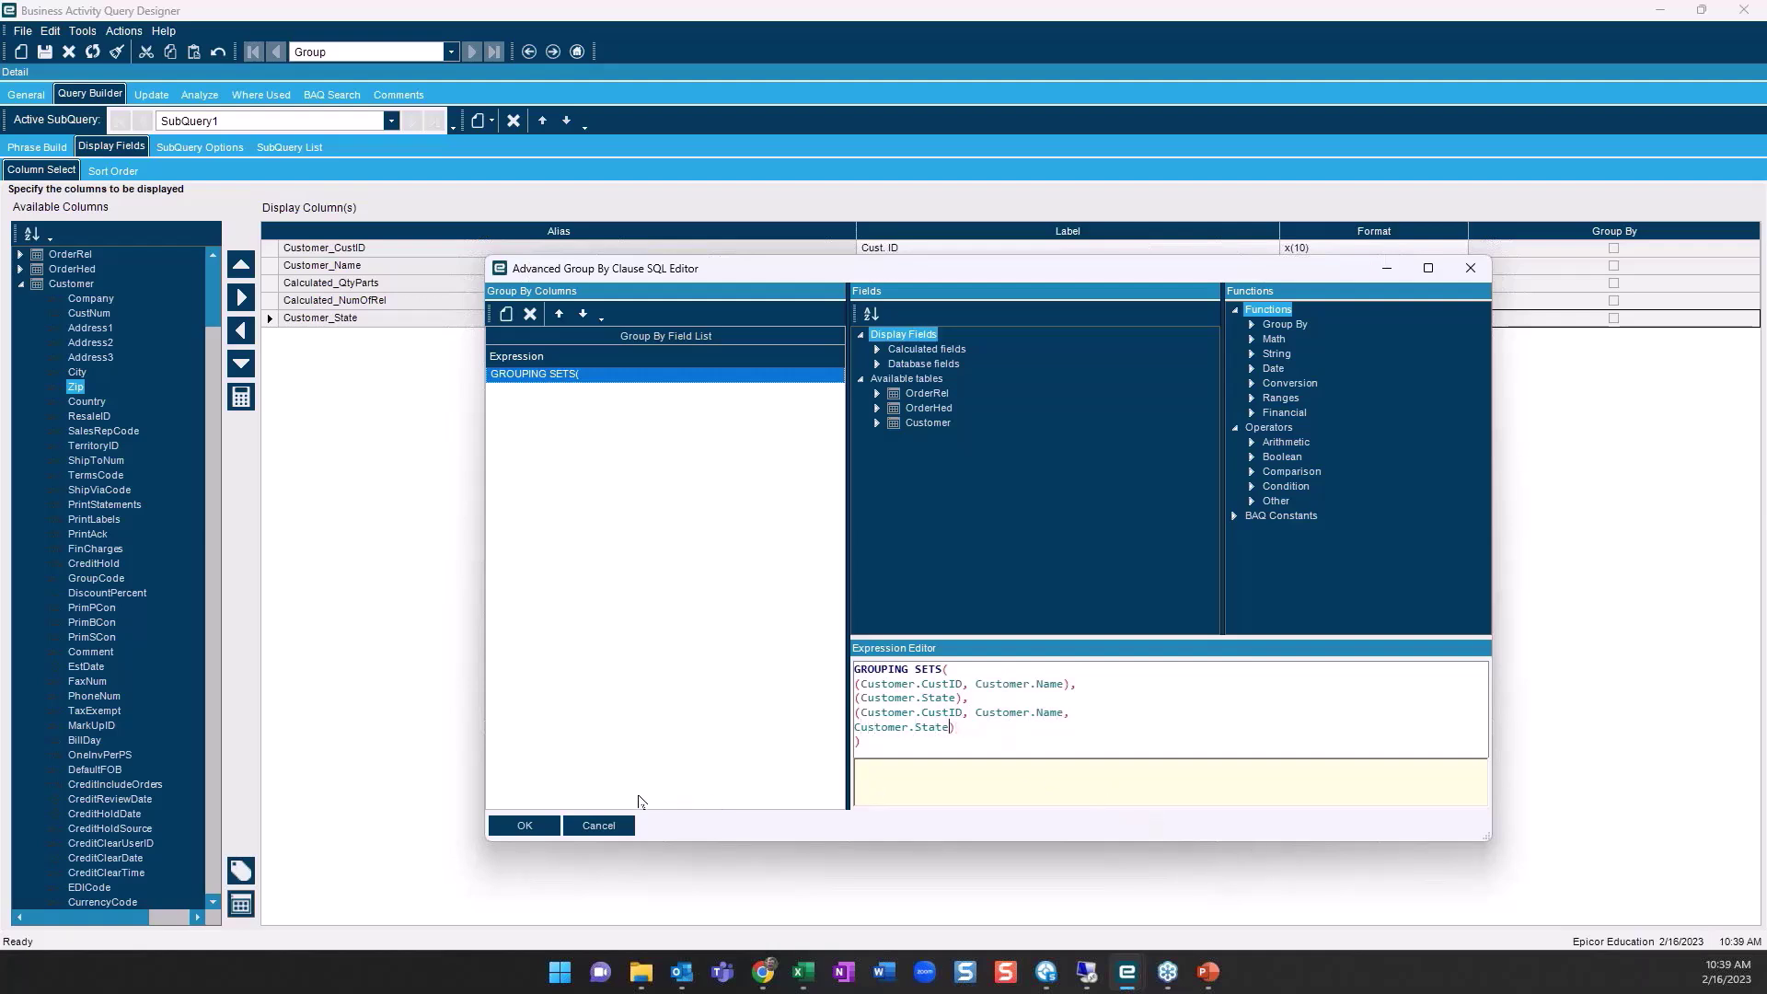
pyautogui.click(523, 827)
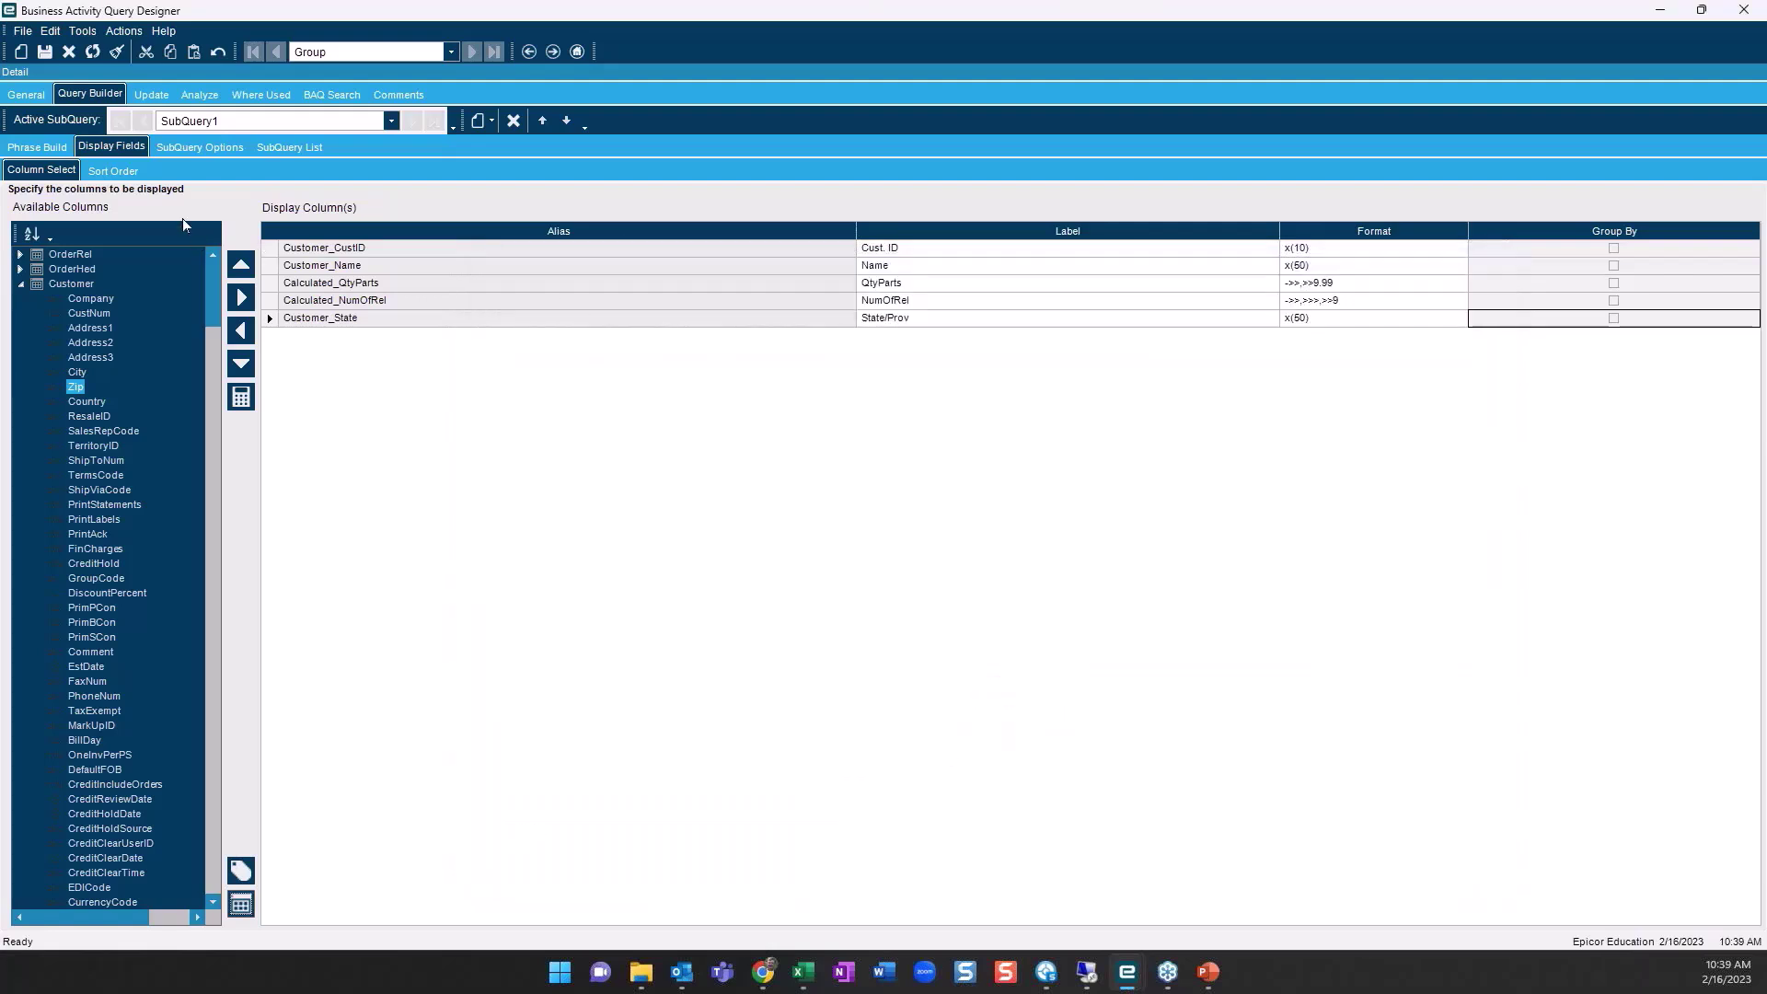
# Test the query, sort the results by Cust. ID, and compare each customer's paired rows with and without a state
pyautogui.click(202, 97)
pyautogui.click(118, 915)
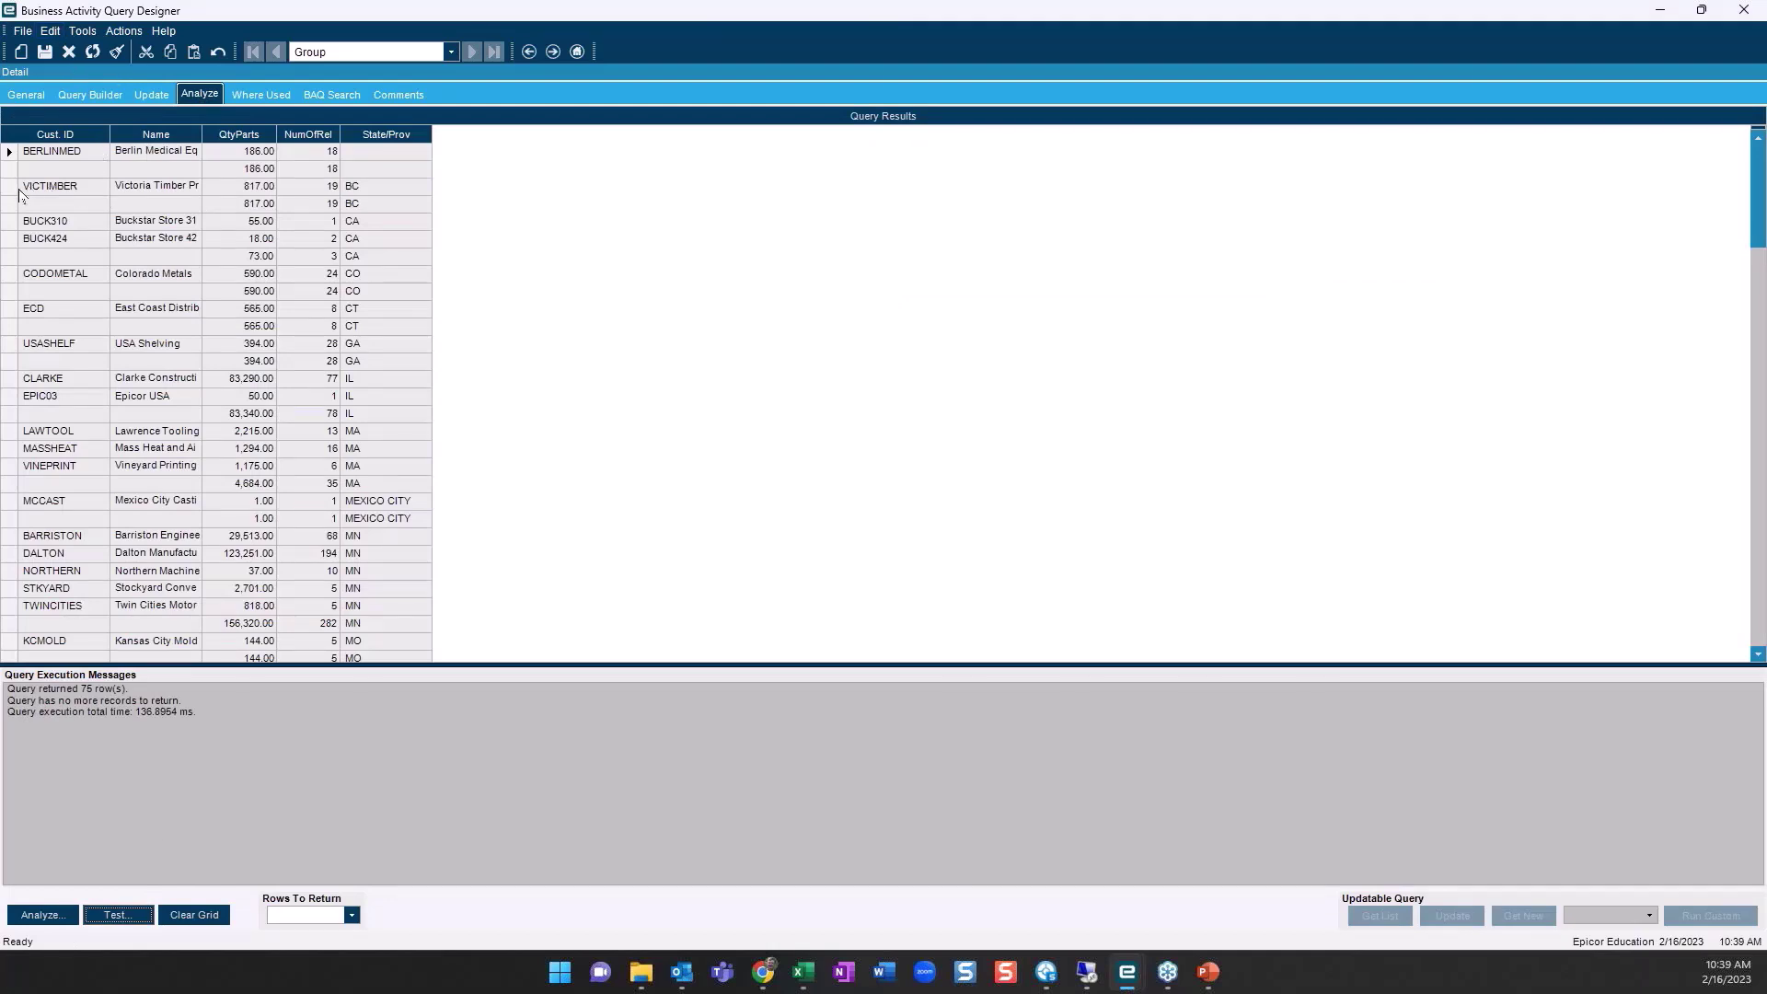
pyautogui.click(39, 136)
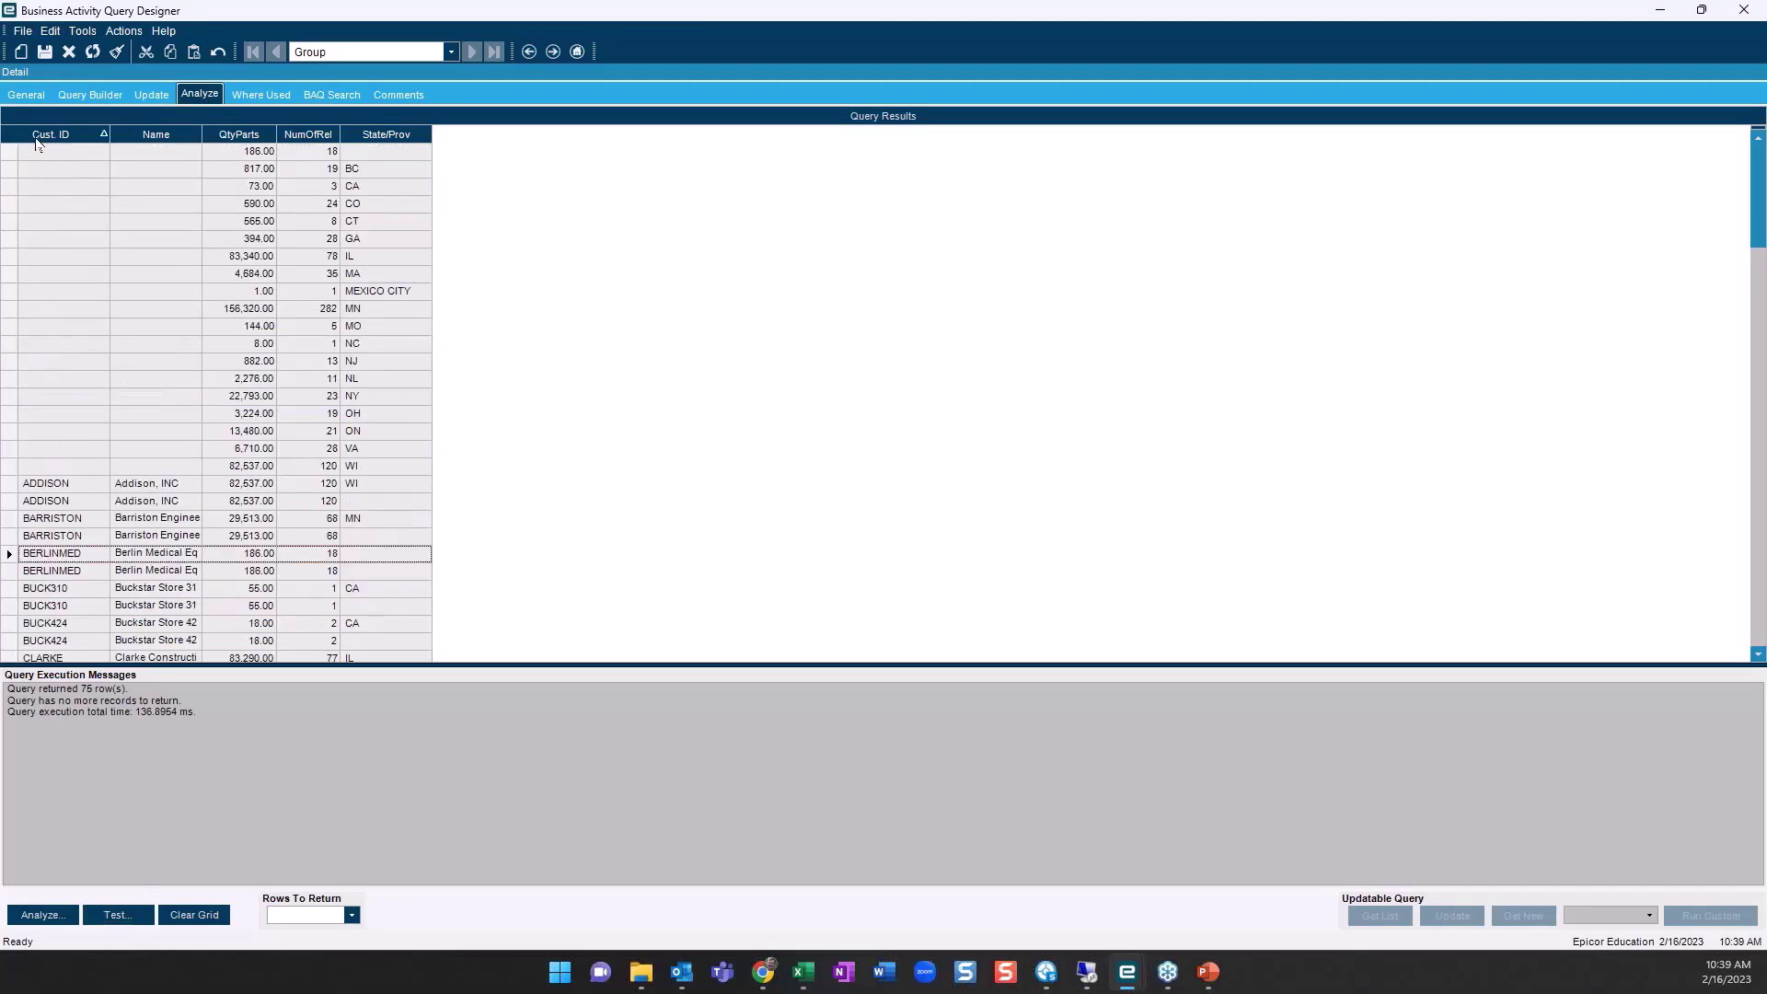
pyautogui.click(8, 485)
pyautogui.keyDown('shift'); pyautogui.click(9, 503); pyautogui.keyUp('shift')
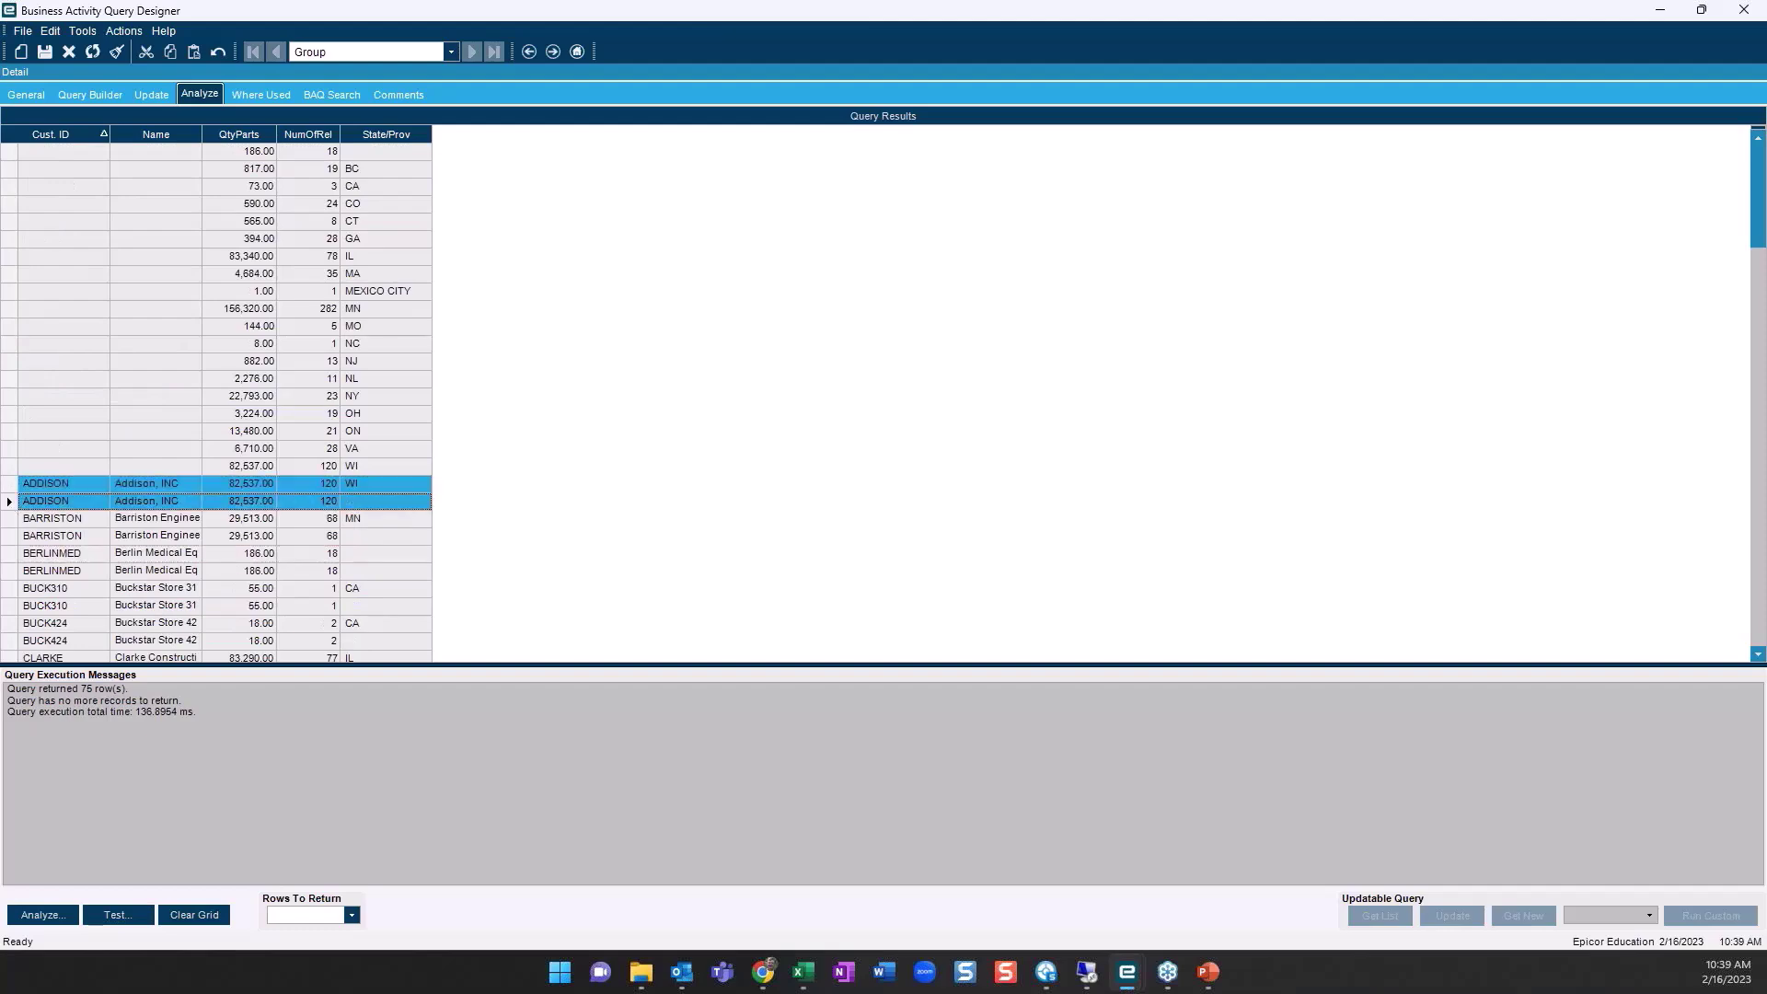
pyautogui.click(8, 518)
pyautogui.keyDown('shift'); pyautogui.click(8, 535); pyautogui.keyUp('shift')
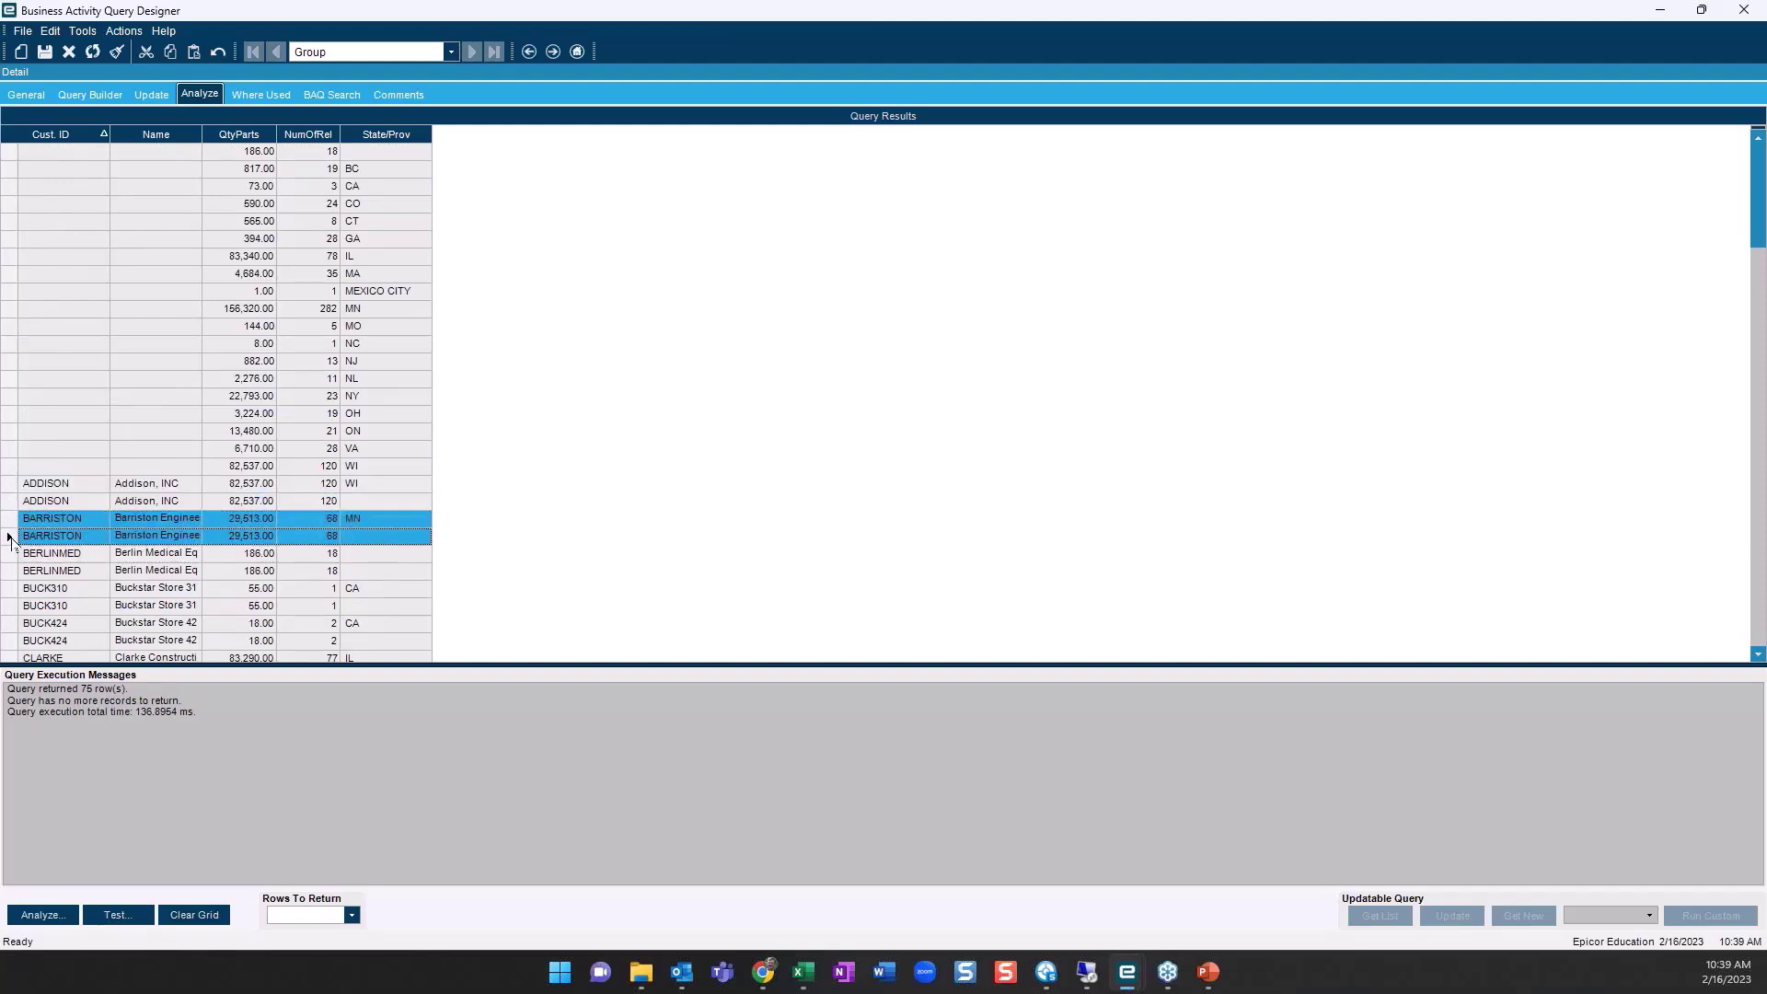
pyautogui.scroll(-2, 19, 613)
pyautogui.scroll(-4, 20, 614)
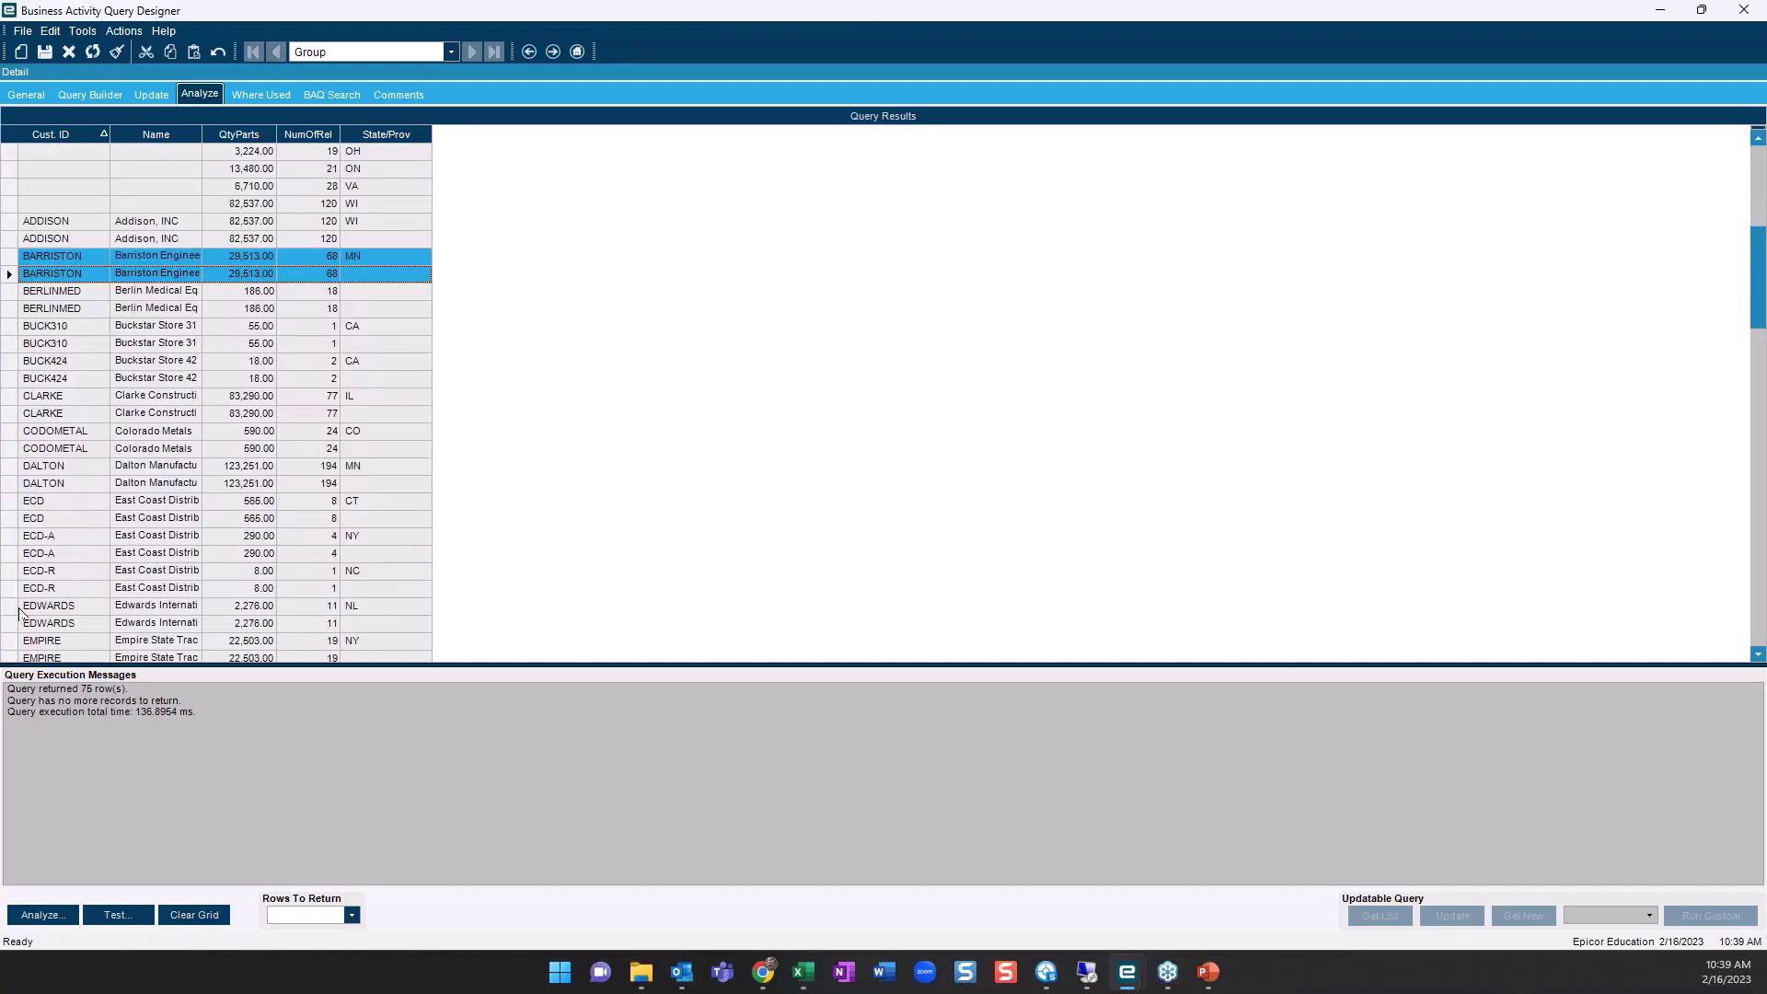
pyautogui.scroll(-1, 19, 614)
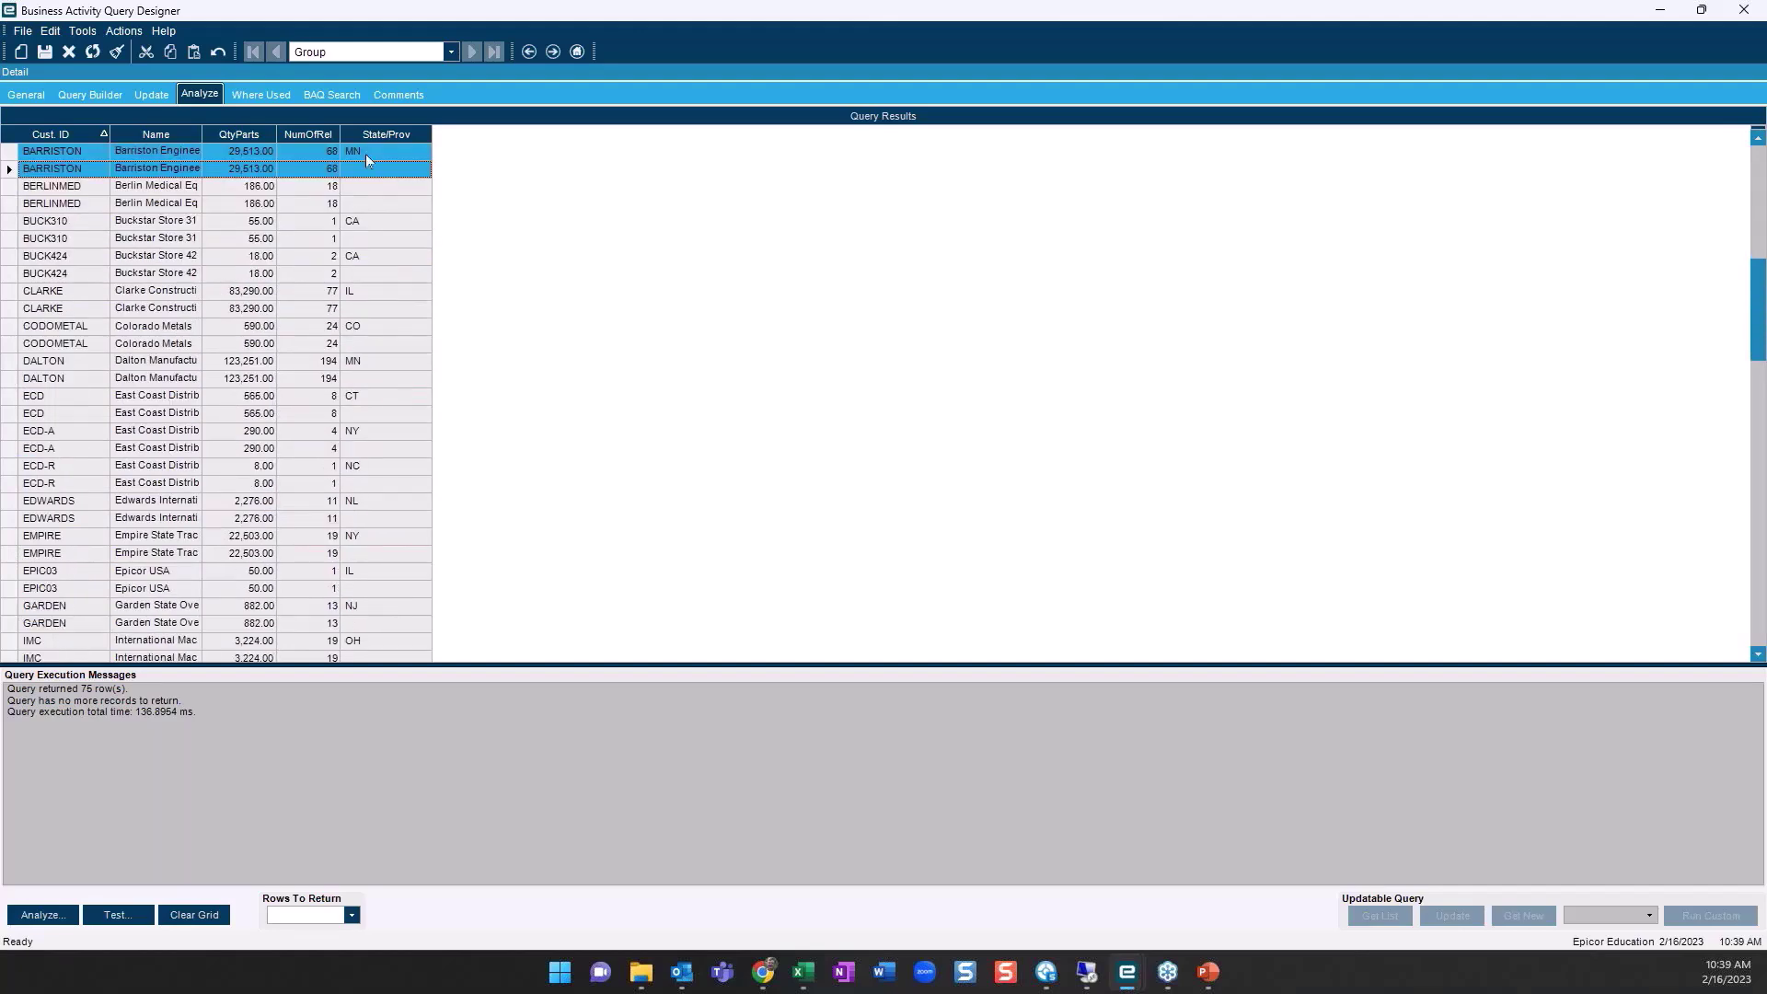
# Sort the query results by State/Prov and review the customer rows and subtotals for each state
pyautogui.click(390, 136)
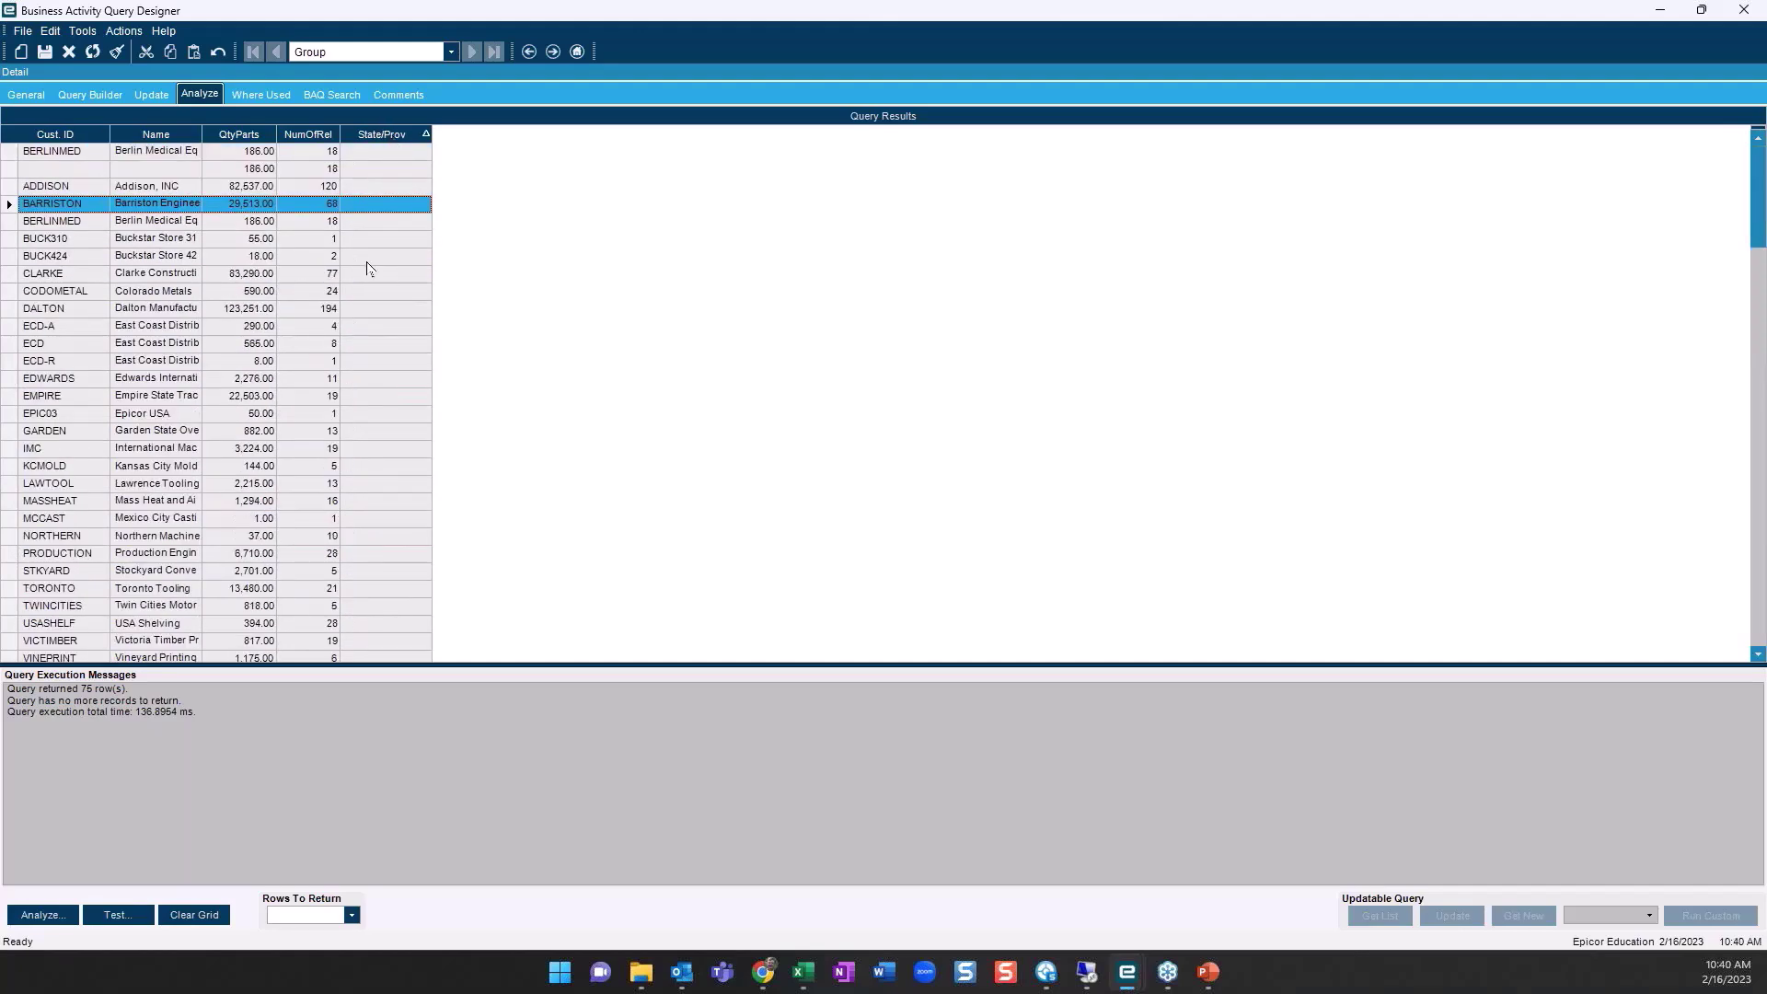
pyautogui.scroll(-7, 359, 288)
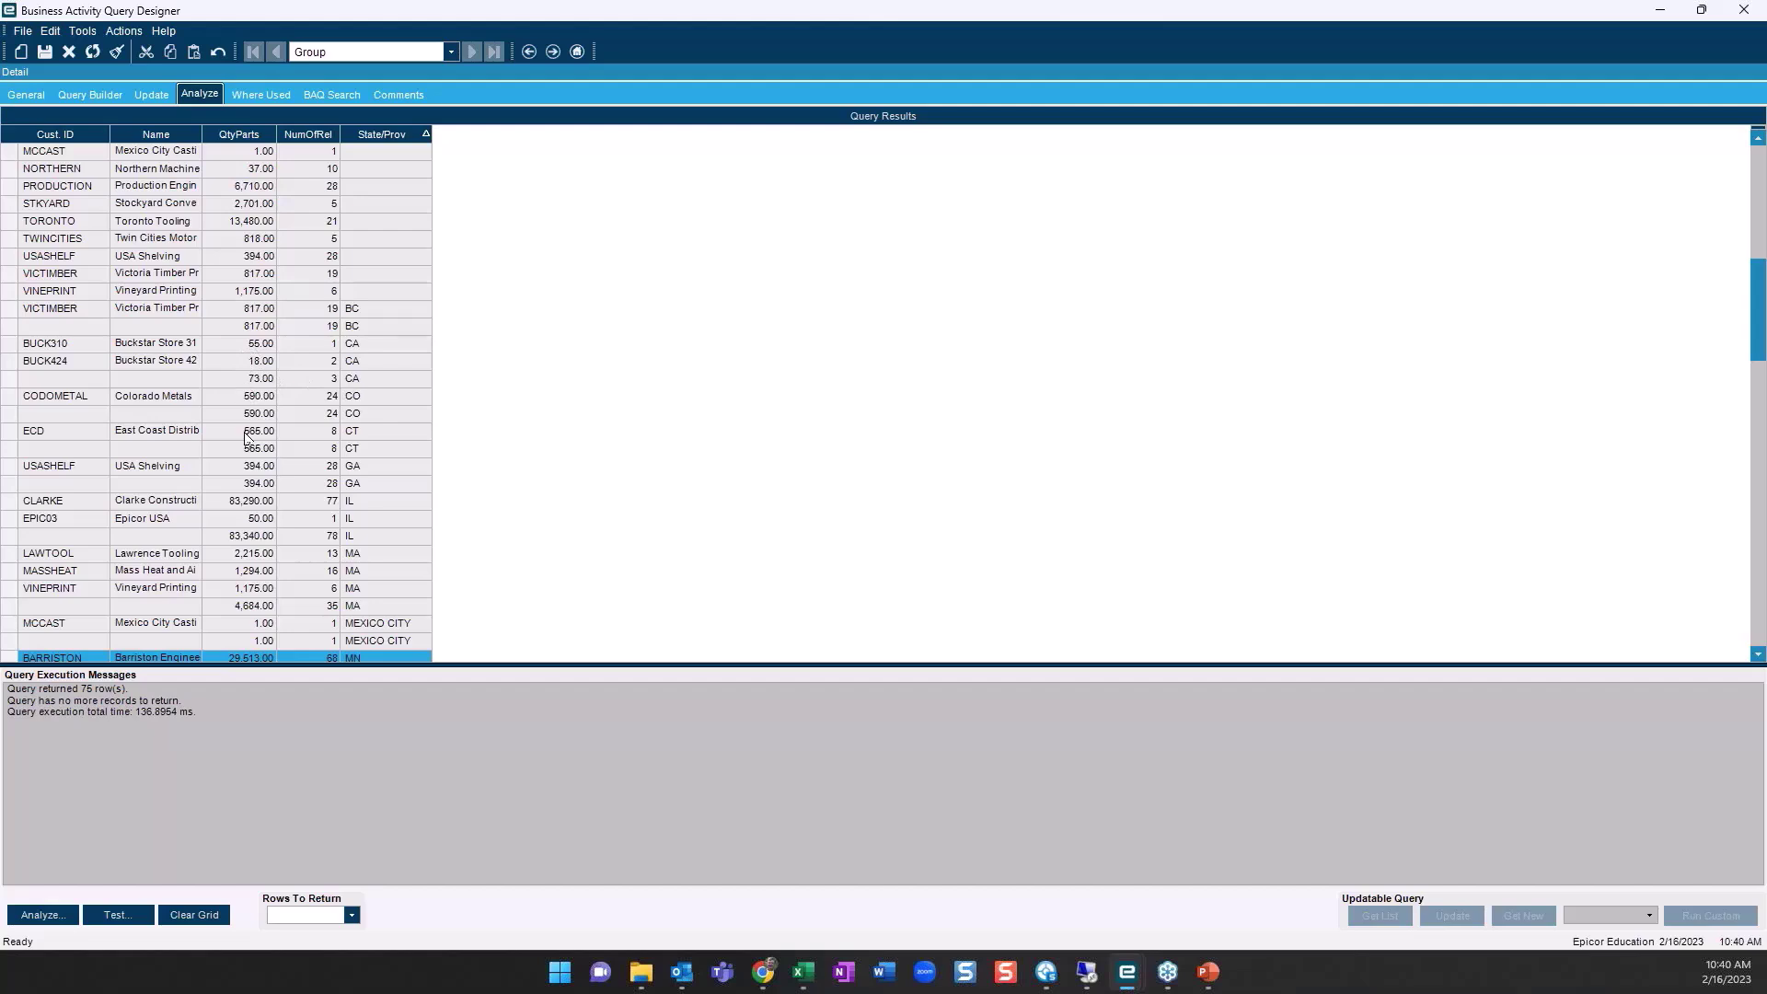
pyautogui.scroll(-1, 247, 434)
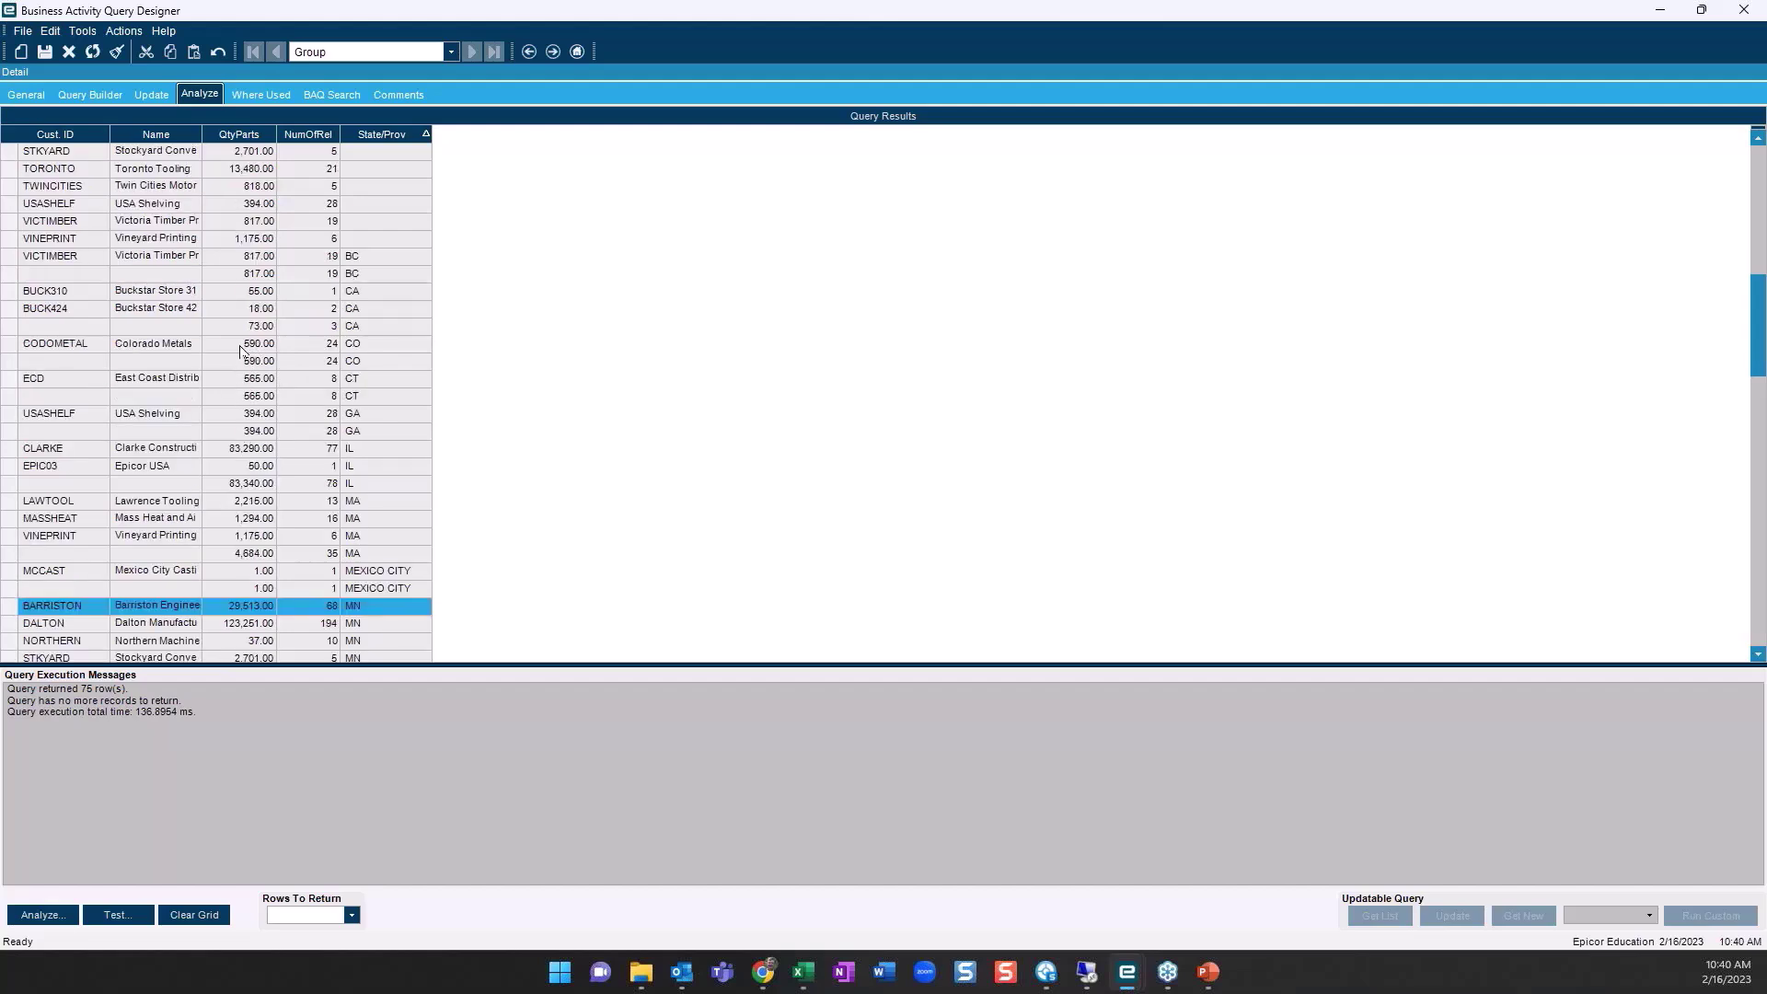
pyautogui.scroll(-1, 247, 421)
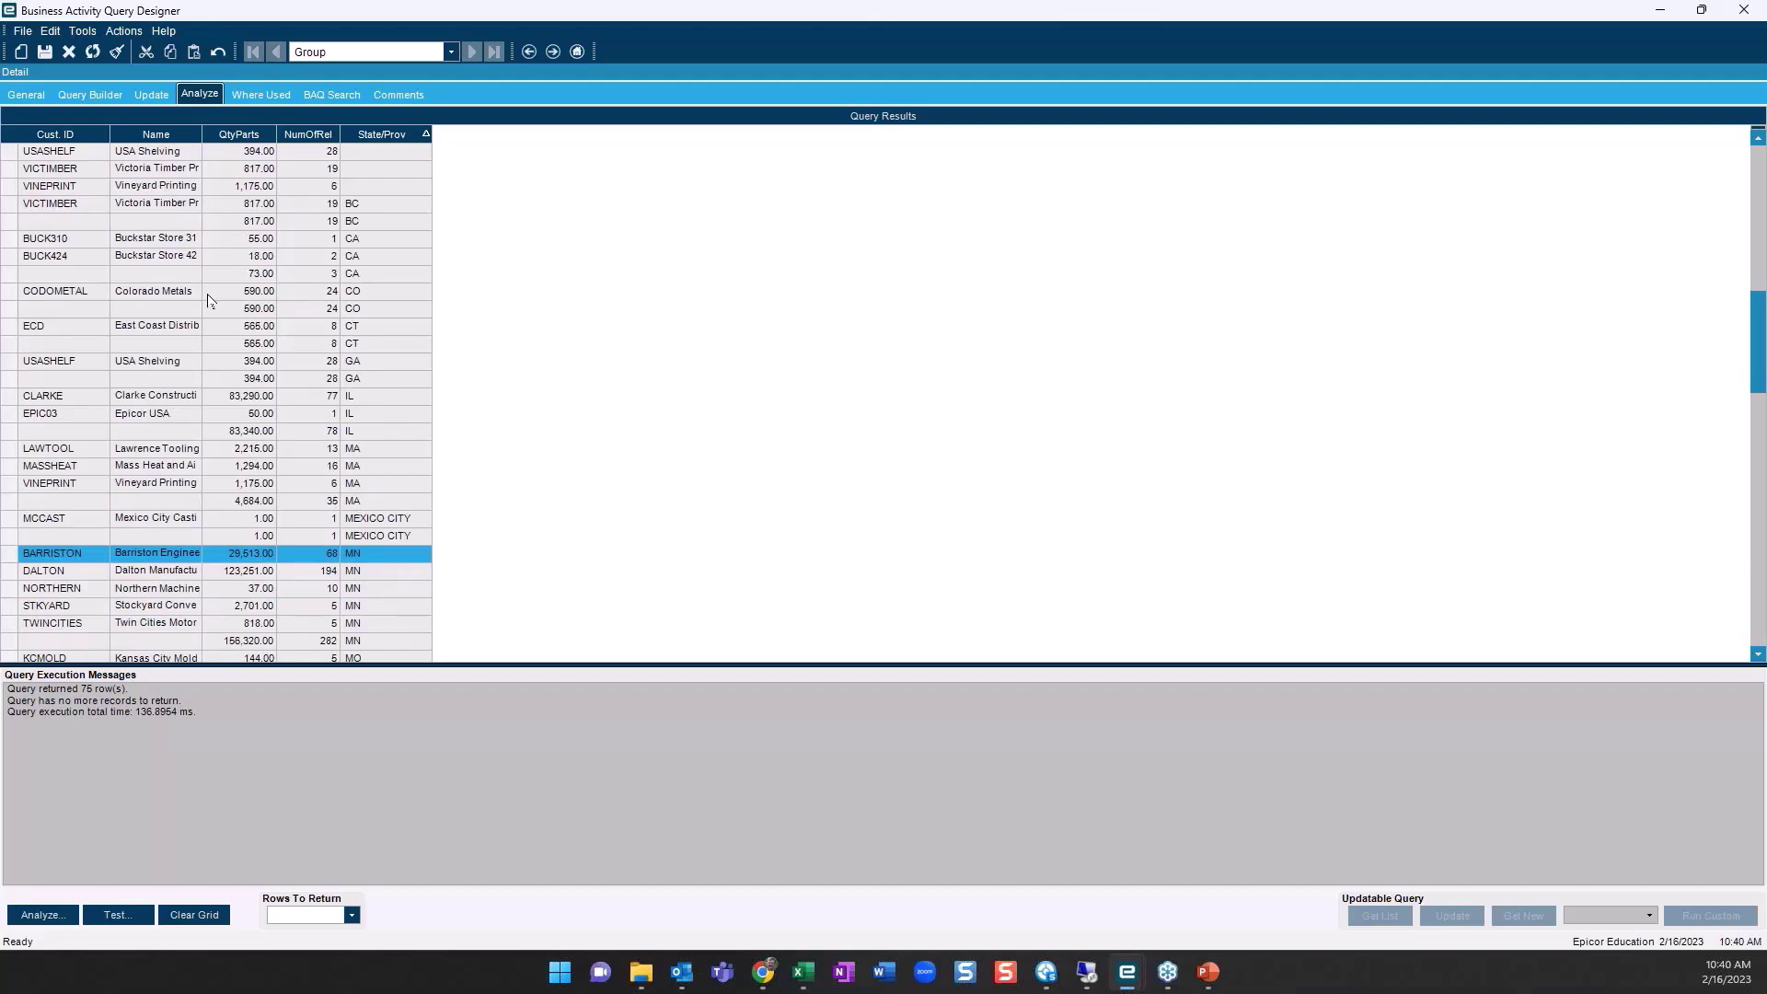
# Remove the (Customer.CustID, Customer.Name) and (Customer.State) sets from the advanced Group By clause, leaving only the combined set
pyautogui.click(69, 95)
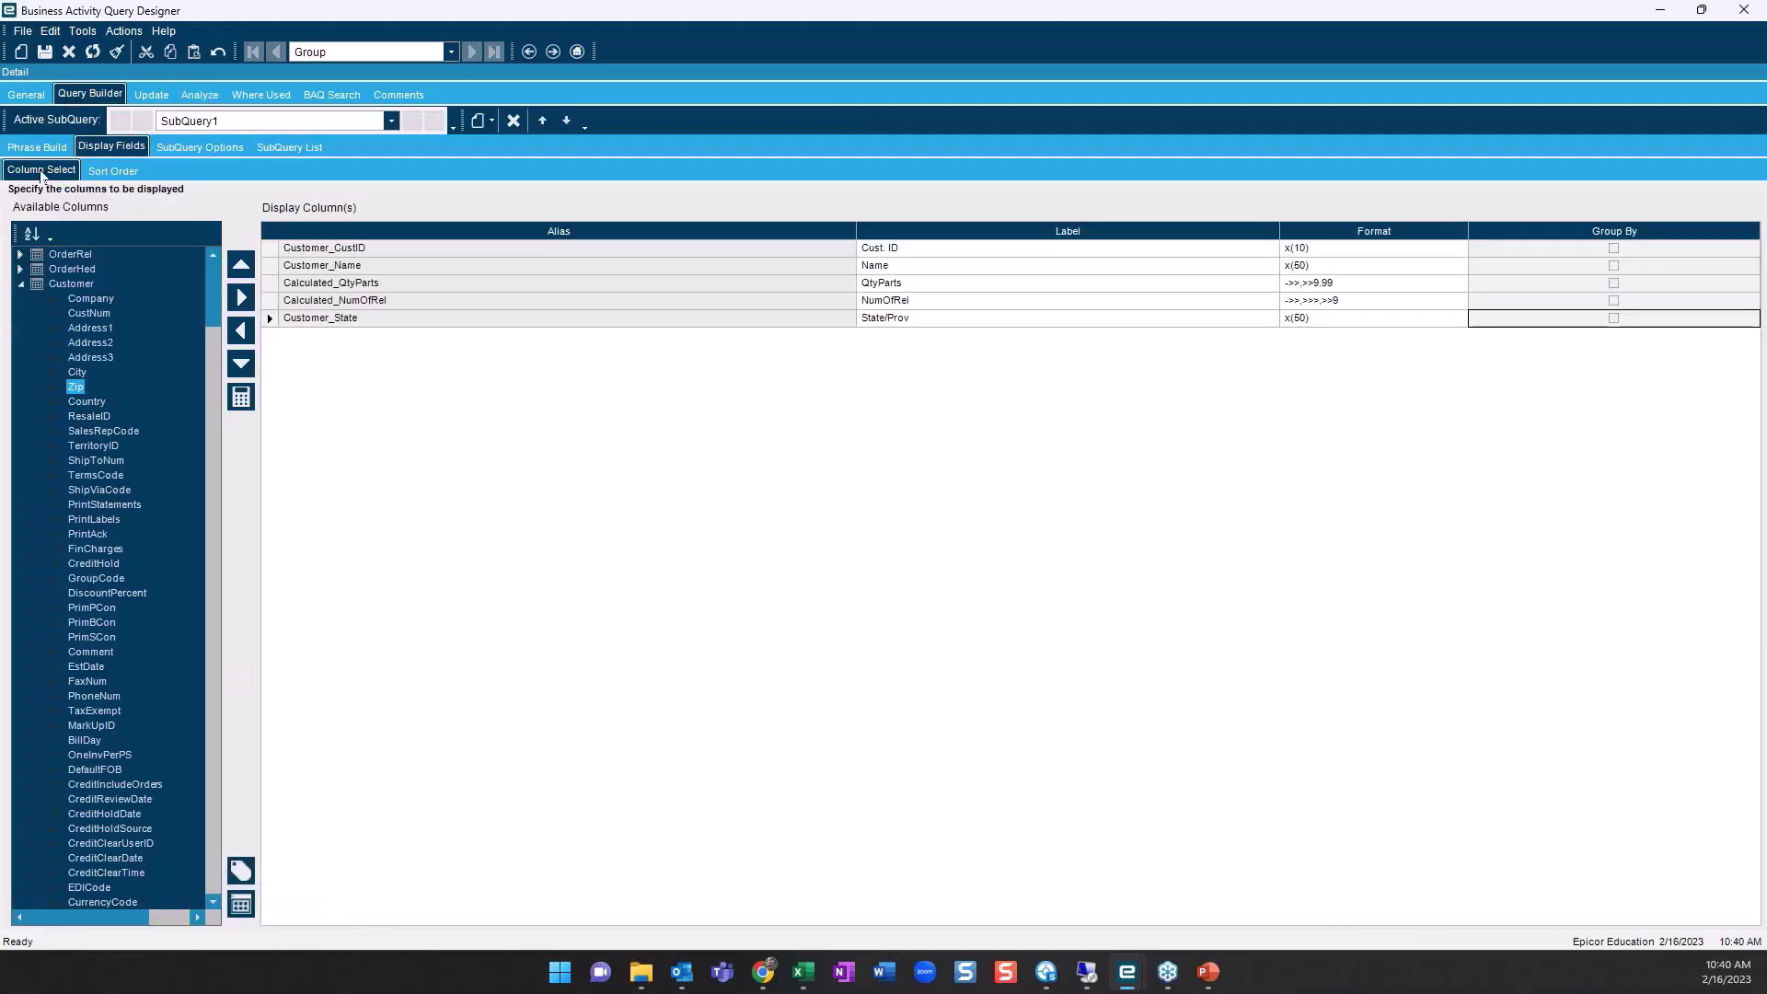
pyautogui.click(240, 904)
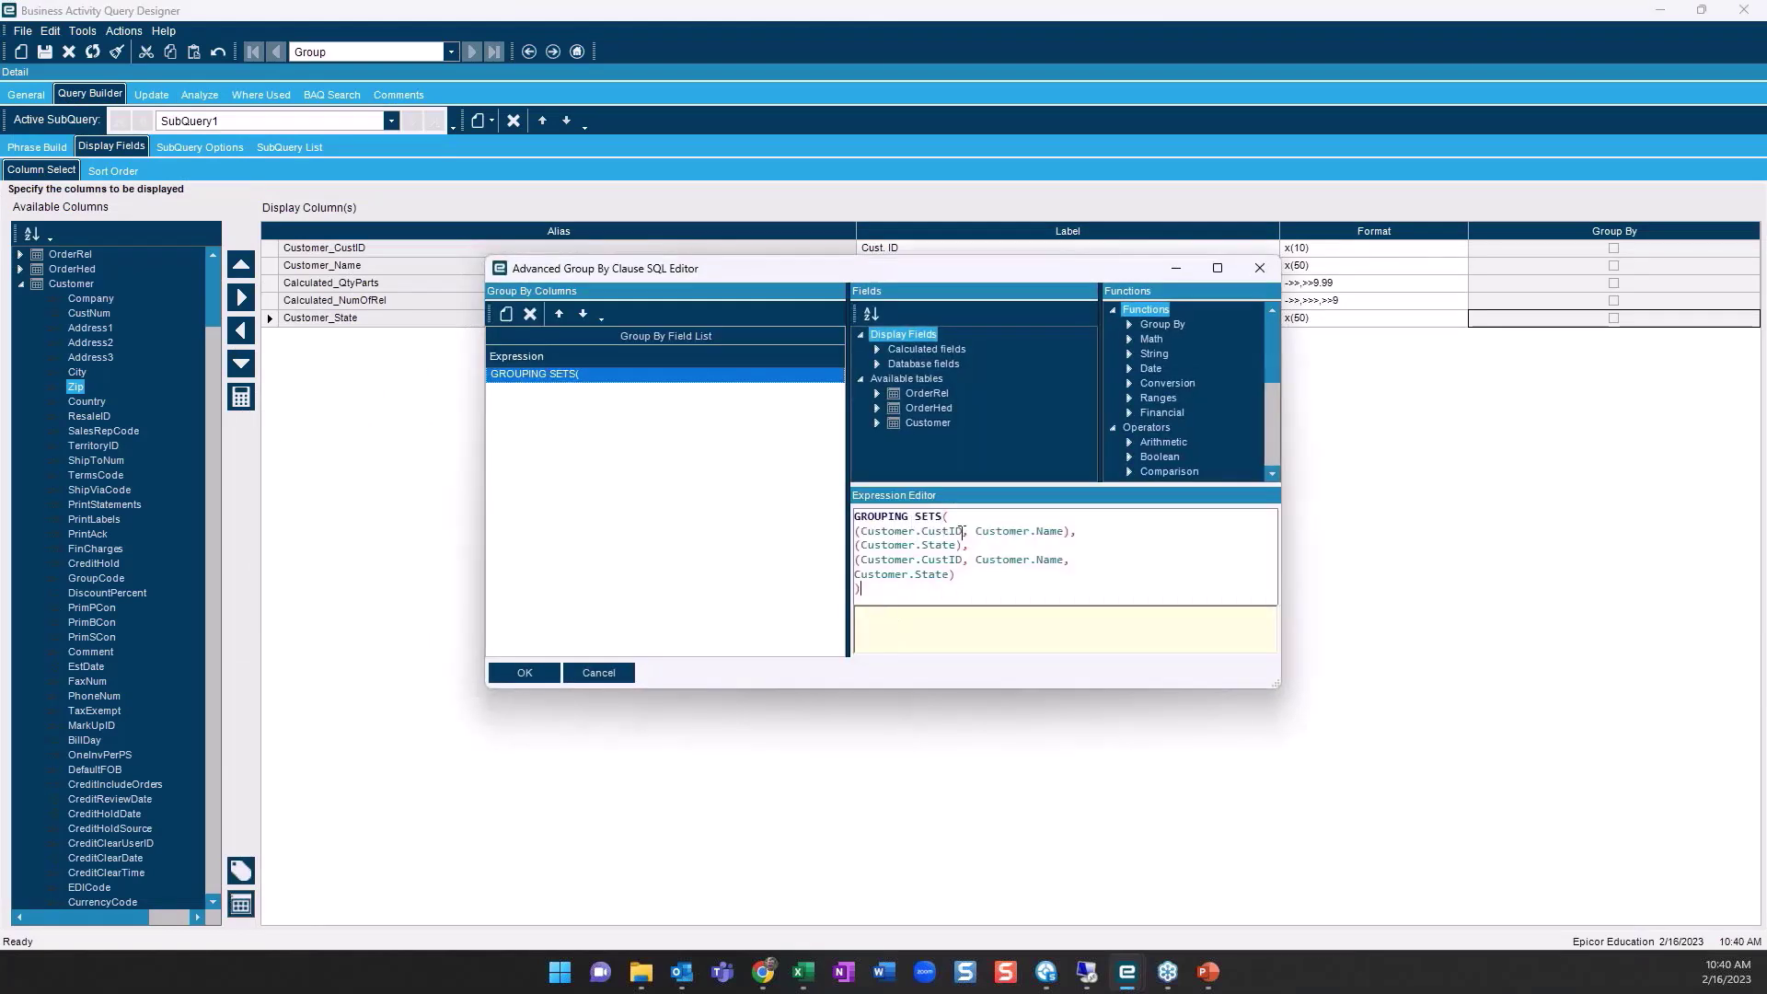
pyautogui.moveTo(964, 530)
pyautogui.mouseDown()
pyautogui.moveTo(852, 515)
pyautogui.moveTo(969, 545)
pyautogui.mouseUp()
pyautogui.click(949, 517)
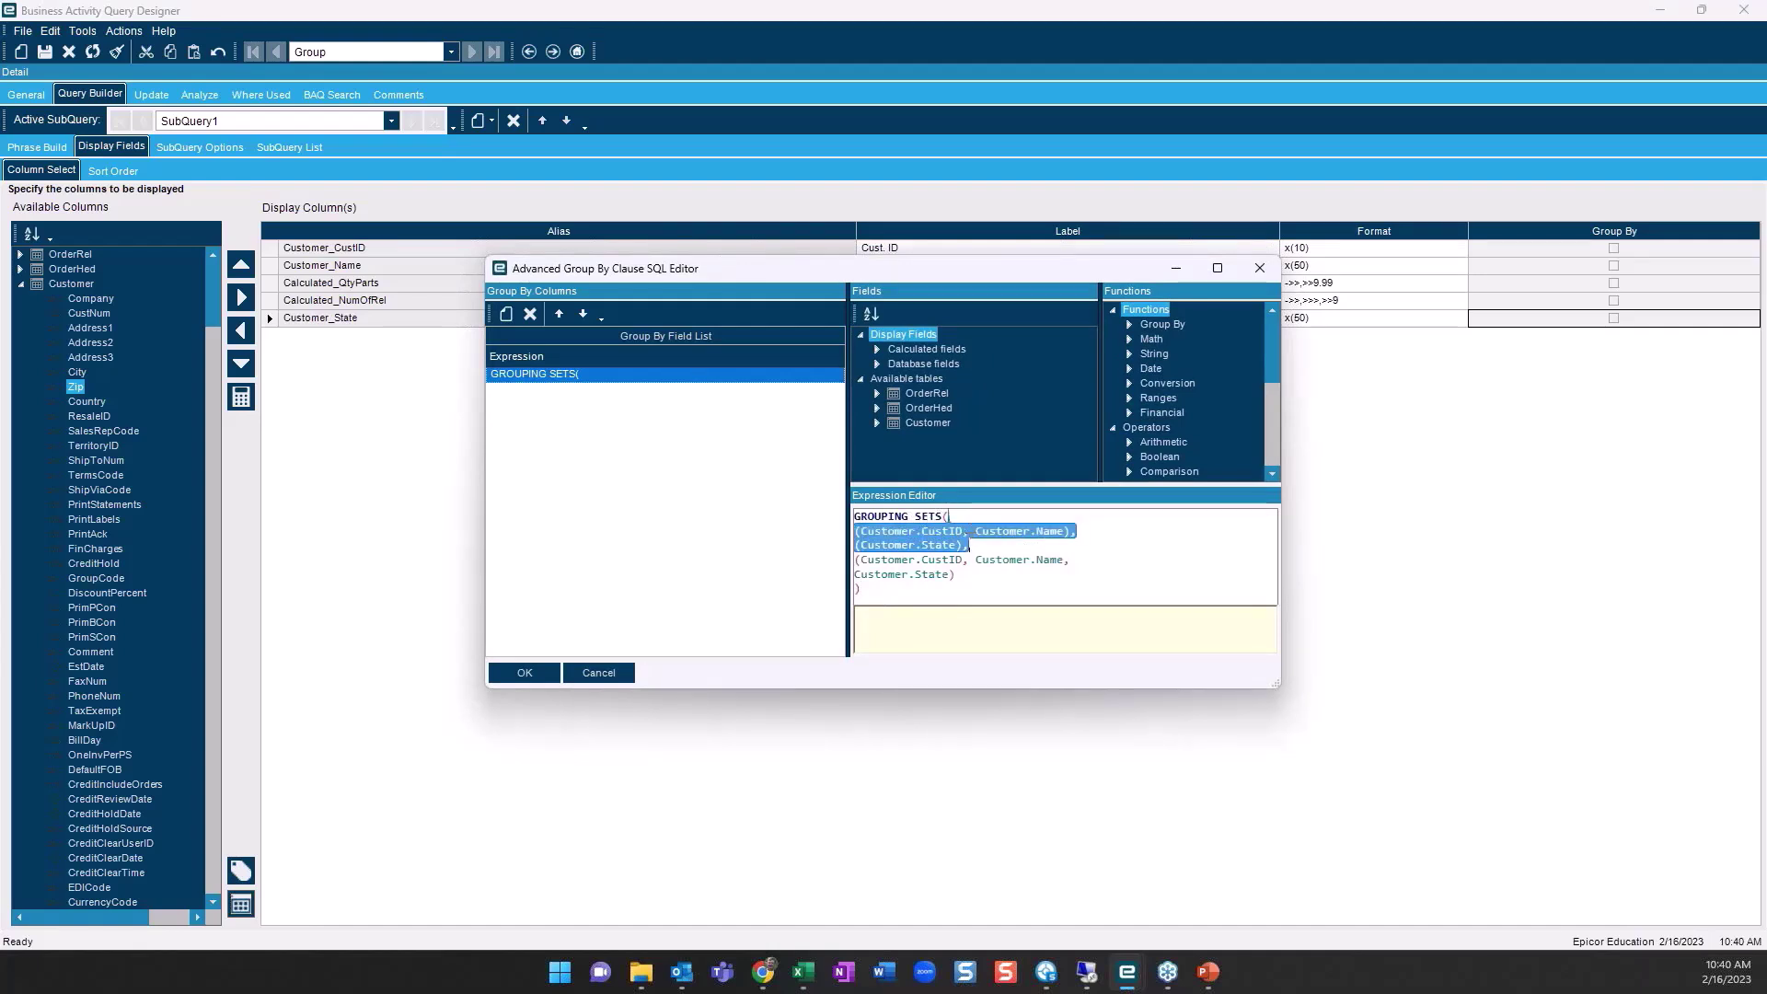
pyautogui.press('Delete')
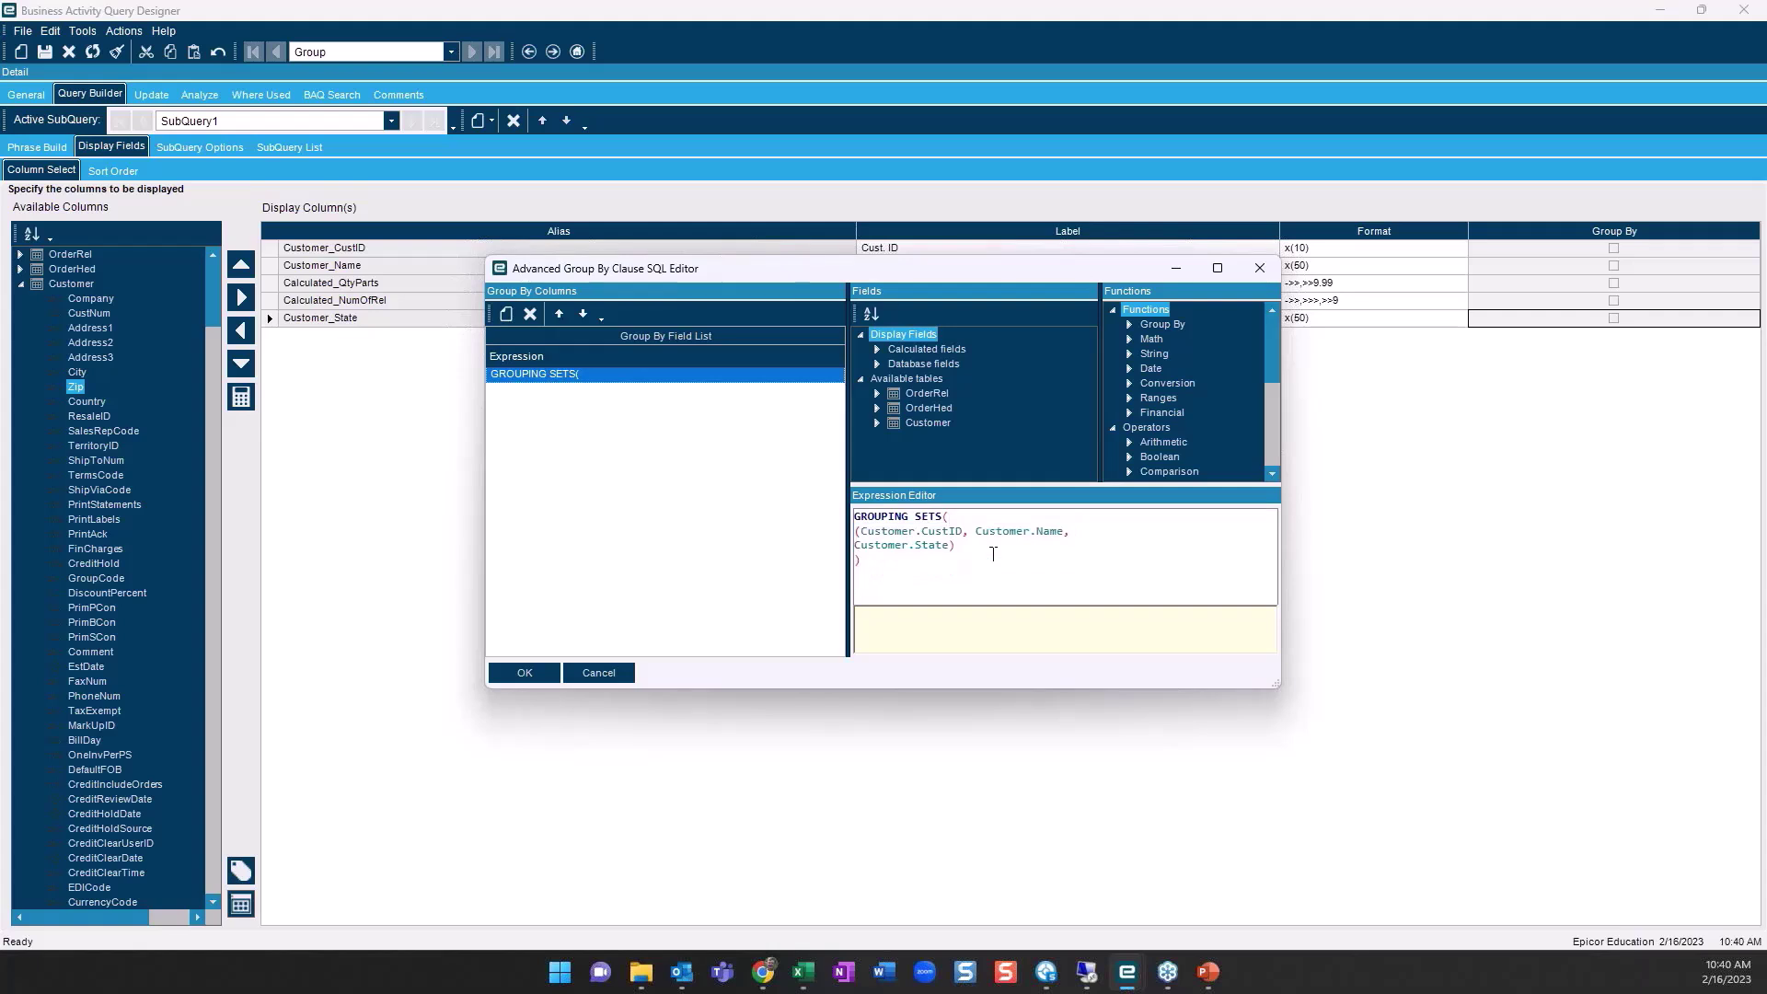
# Replace GROUPING SETS with the ROLLUP function so the clause reads ROLLUP(Customer.CustID, Customer.Name, Customer.State)
pyautogui.click(1129, 324)
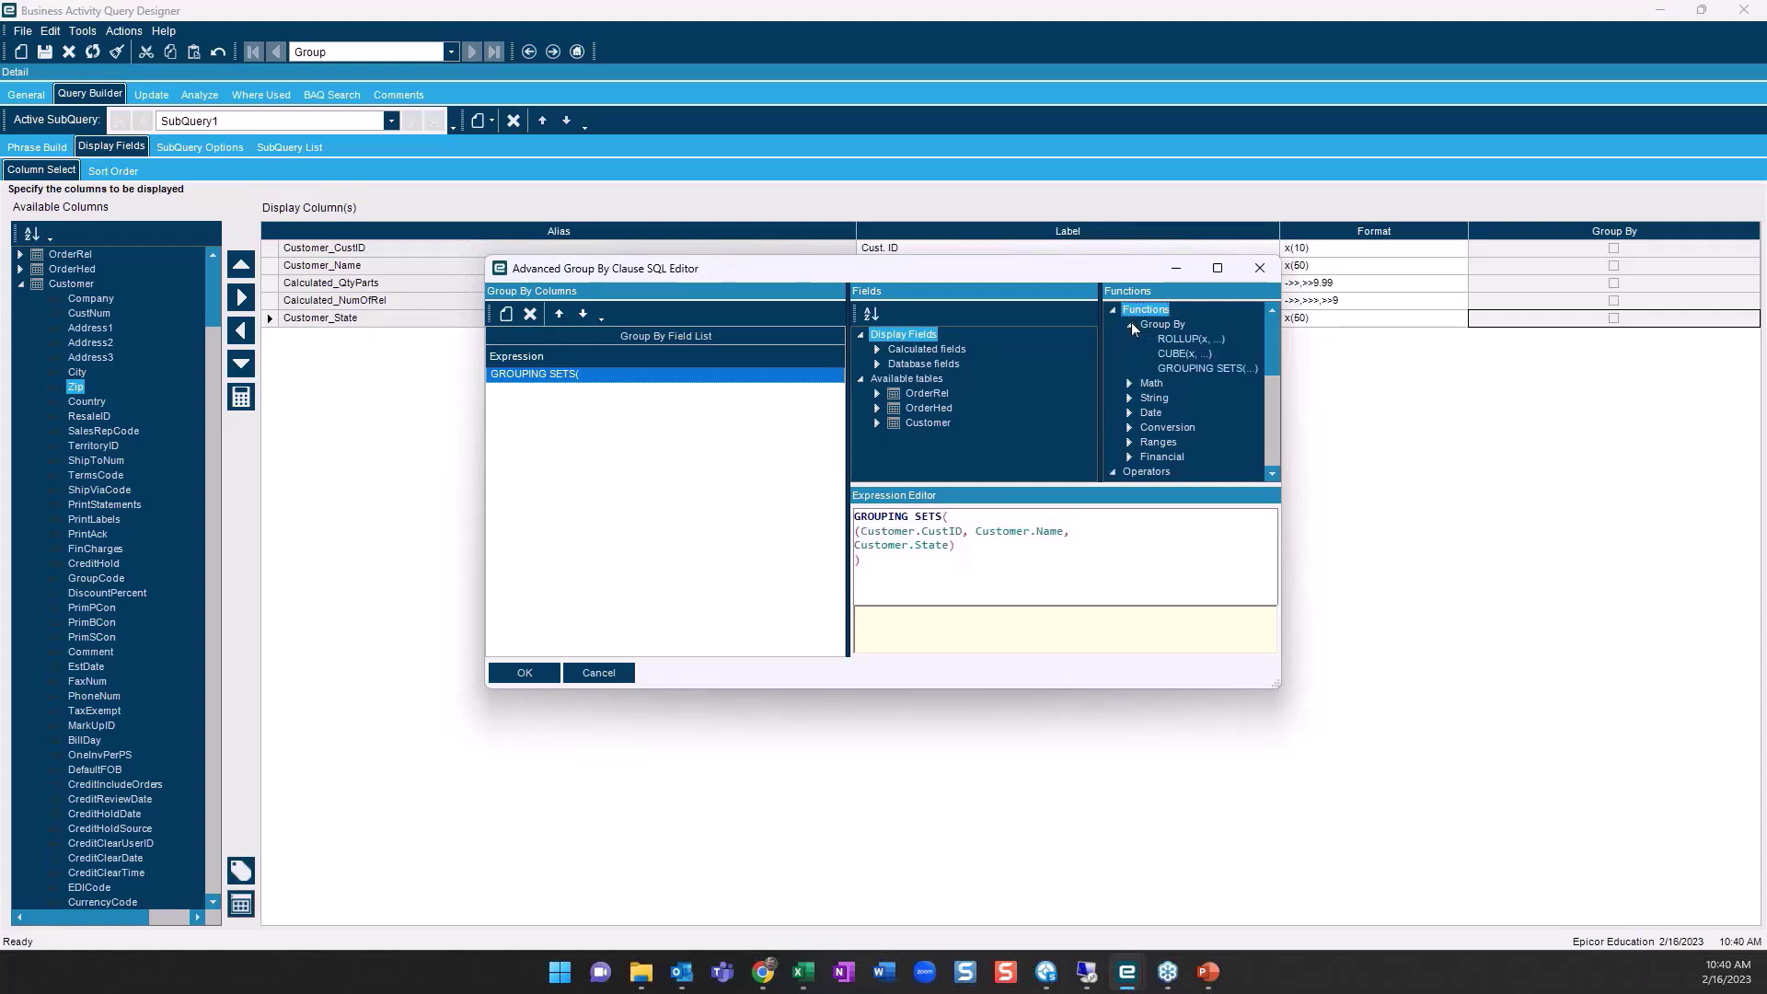
pyautogui.click(1191, 340)
pyautogui.moveTo(935, 516); pyautogui.dragTo(670, 541)
pyautogui.press('Delete')
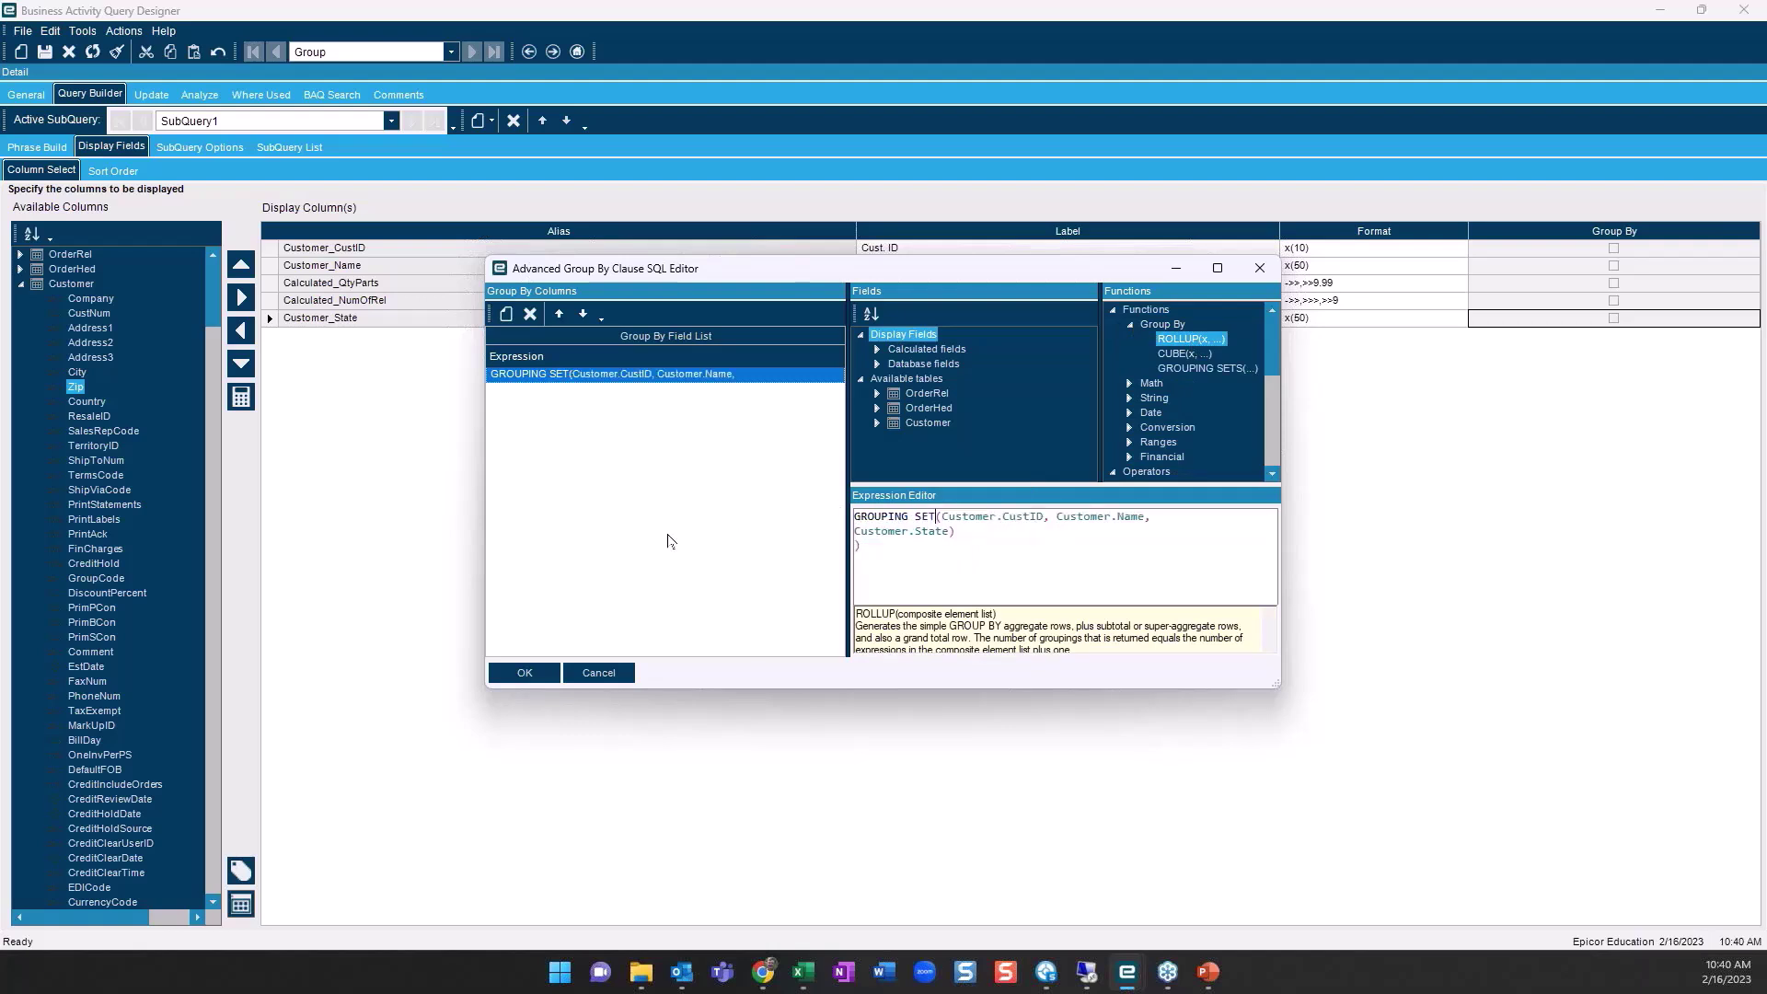
pyautogui.press('BackSpace')
pyautogui.press('BackSpace')
pyautogui.press('BackSpace')
pyautogui.press('BackSpace')
pyautogui.press('BackSpace')
pyautogui.press('BackSpace')
pyautogui.press('BackSpace')
pyautogui.press('BackSpace')
pyautogui.press('BackSpace')
pyautogui.press('BackSpace')
pyautogui.press('BackSpace')
pyautogui.press('BackSpace')
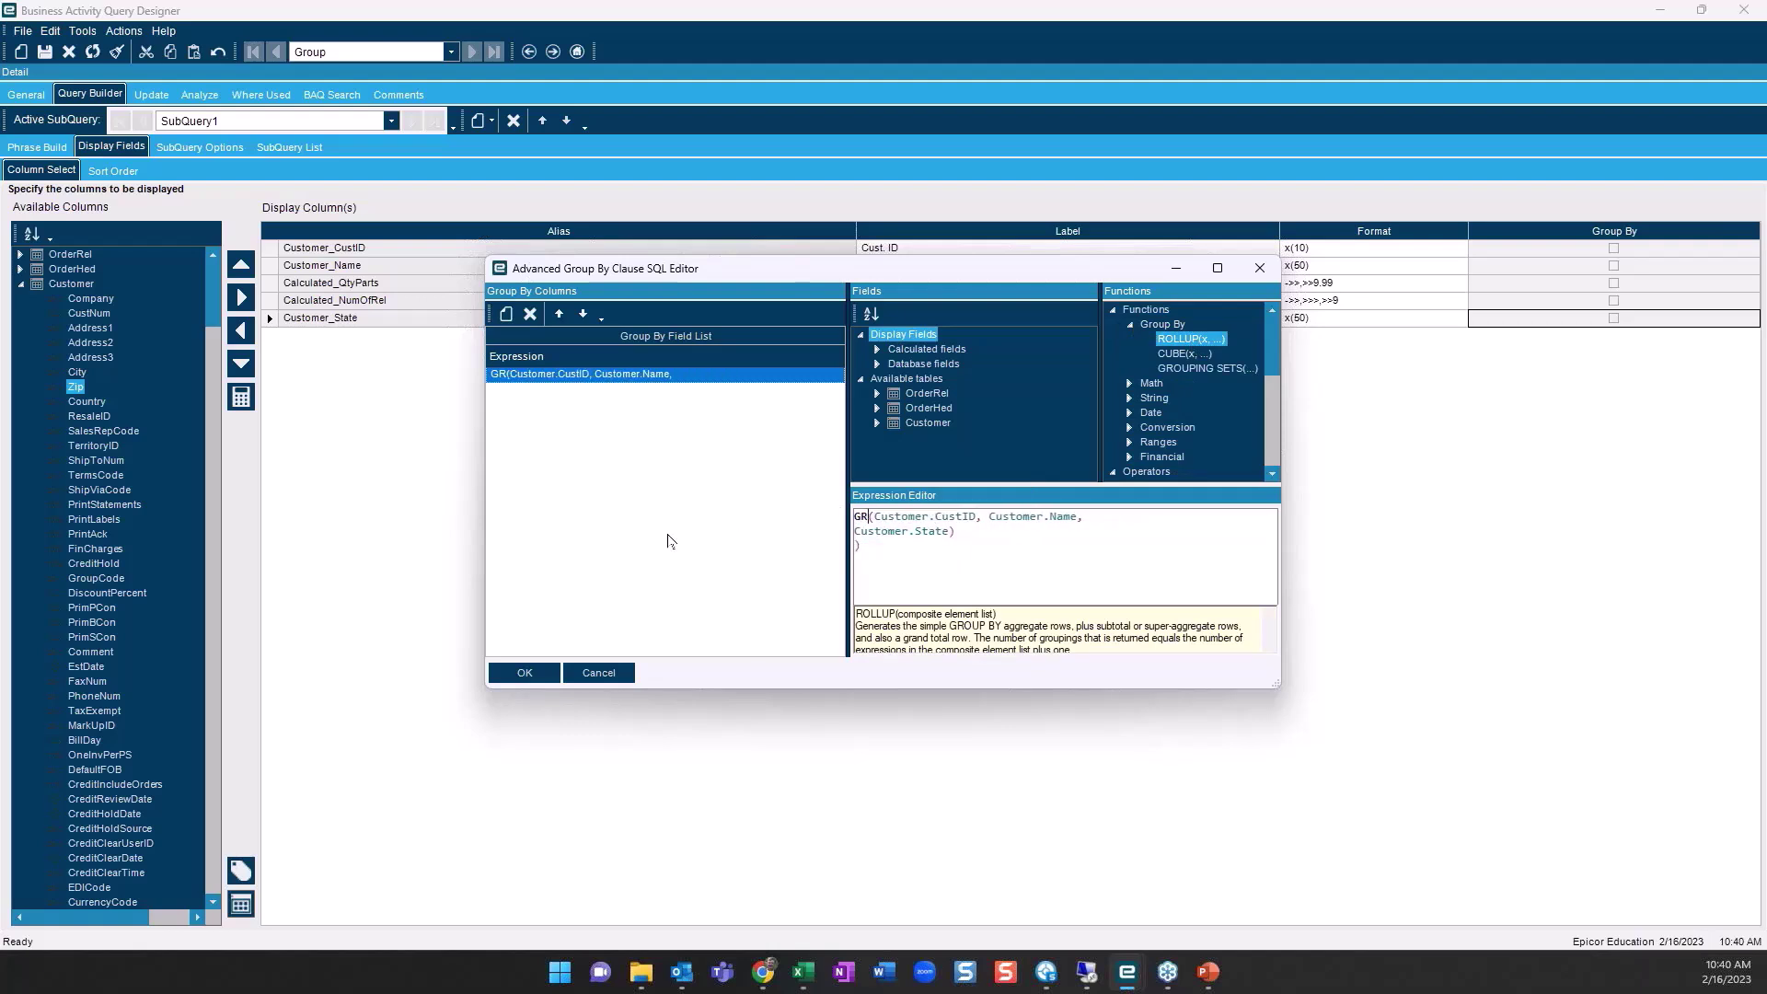
pyautogui.doubleClick(1176, 341)
pyautogui.press('Delete')
pyautogui.press('Delete')
pyautogui.click(974, 546)
pyautogui.press('BackSpace')
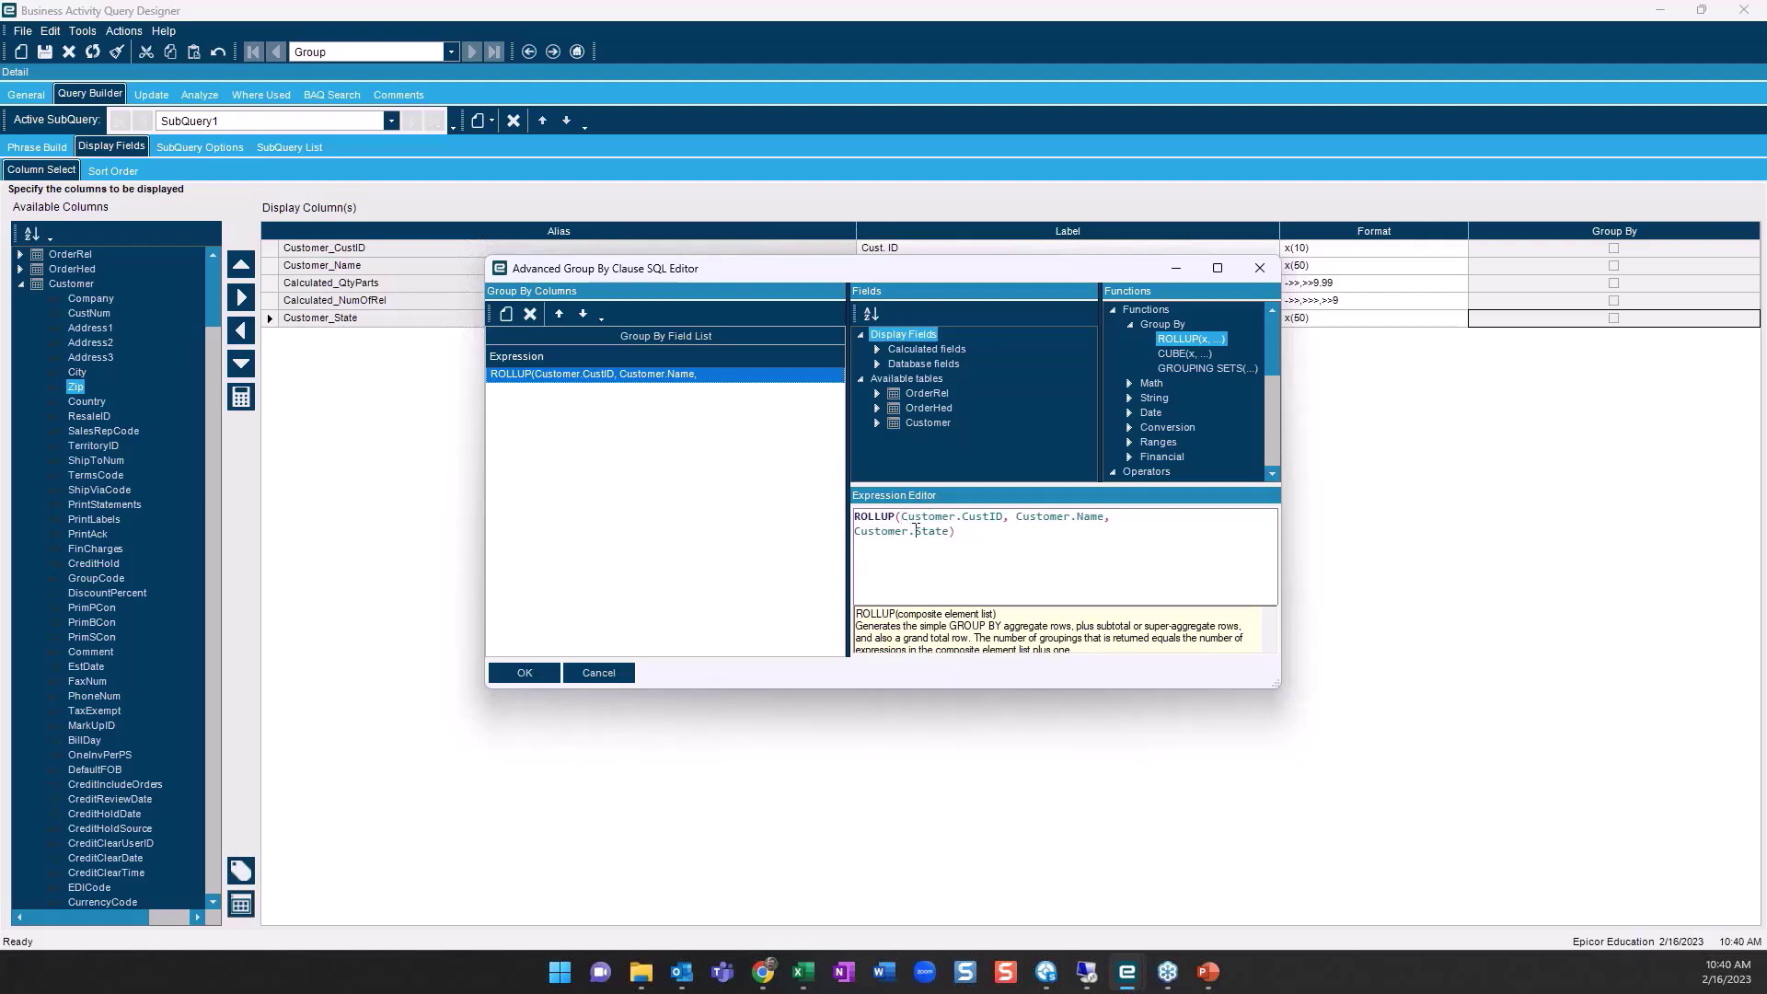
# Apply the ROLLUP Group By clause and test the query with it
pyautogui.click(526, 674)
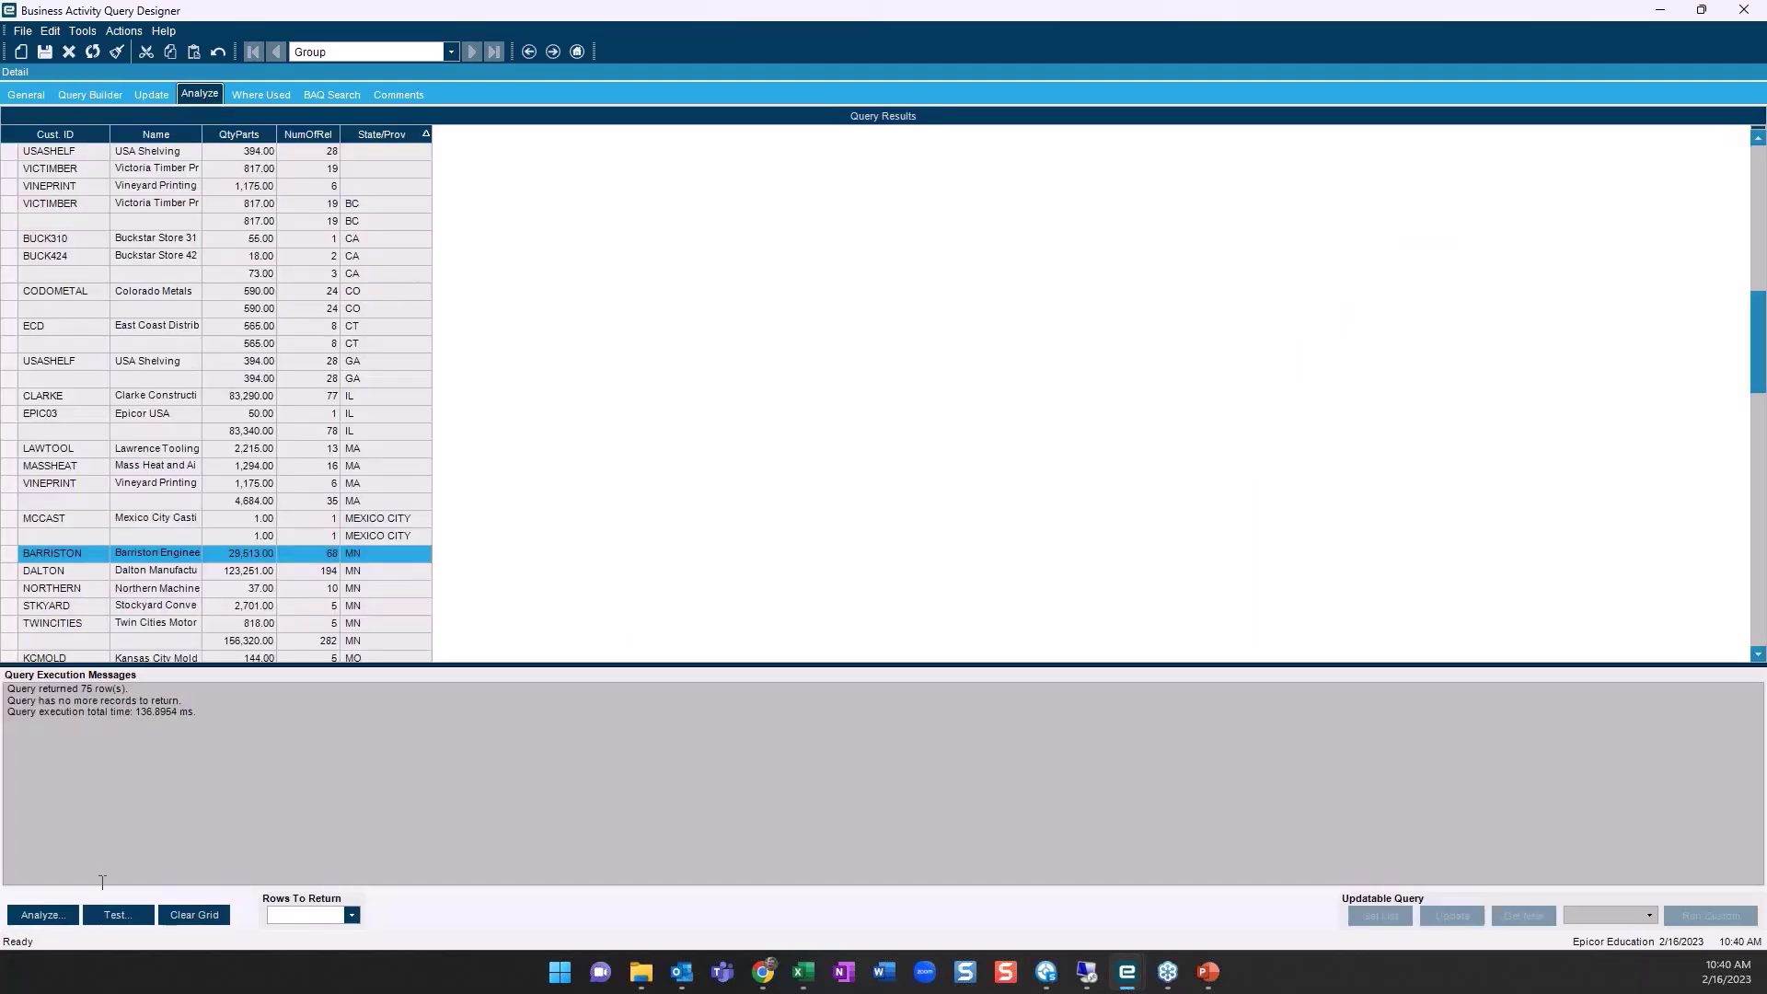
pyautogui.click(117, 914)
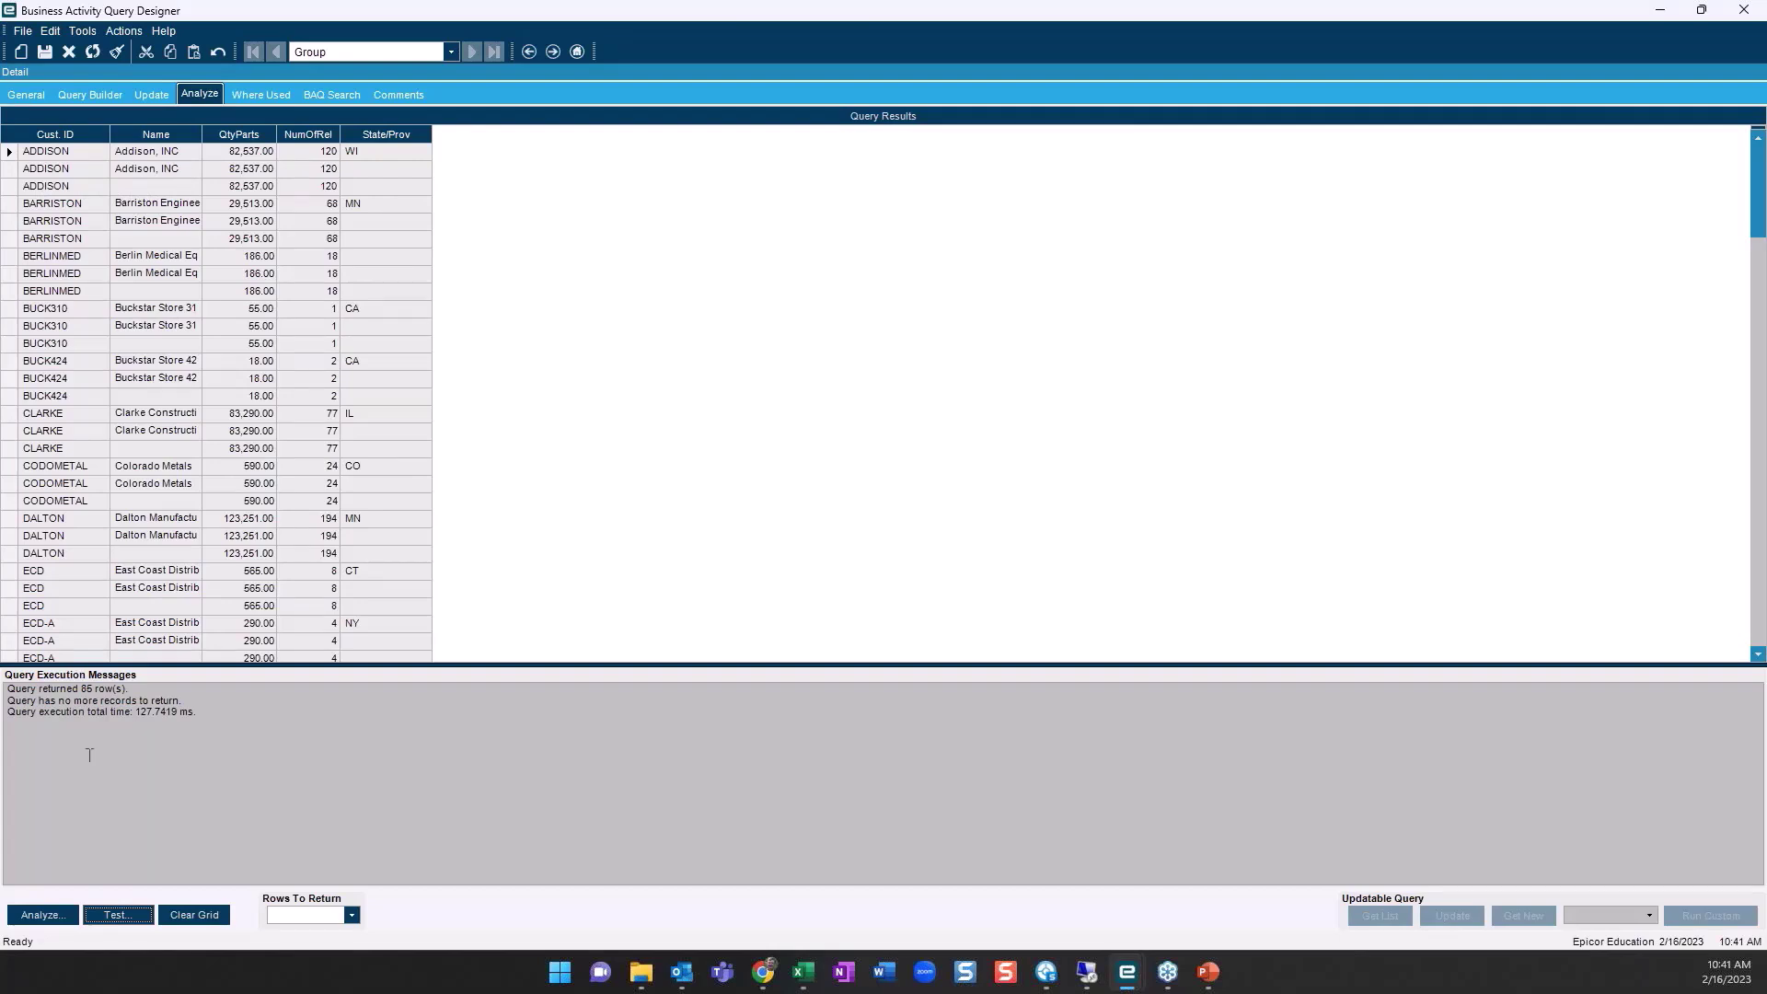
# Nest the customer fields in the advanced Group By clause as ROLLUP((Customer.CustID, Customer.Name), Customer.State) and apply it
pyautogui.click(92, 93)
pyautogui.click(242, 903)
pyautogui.click(900, 516)
pyautogui.write('(')
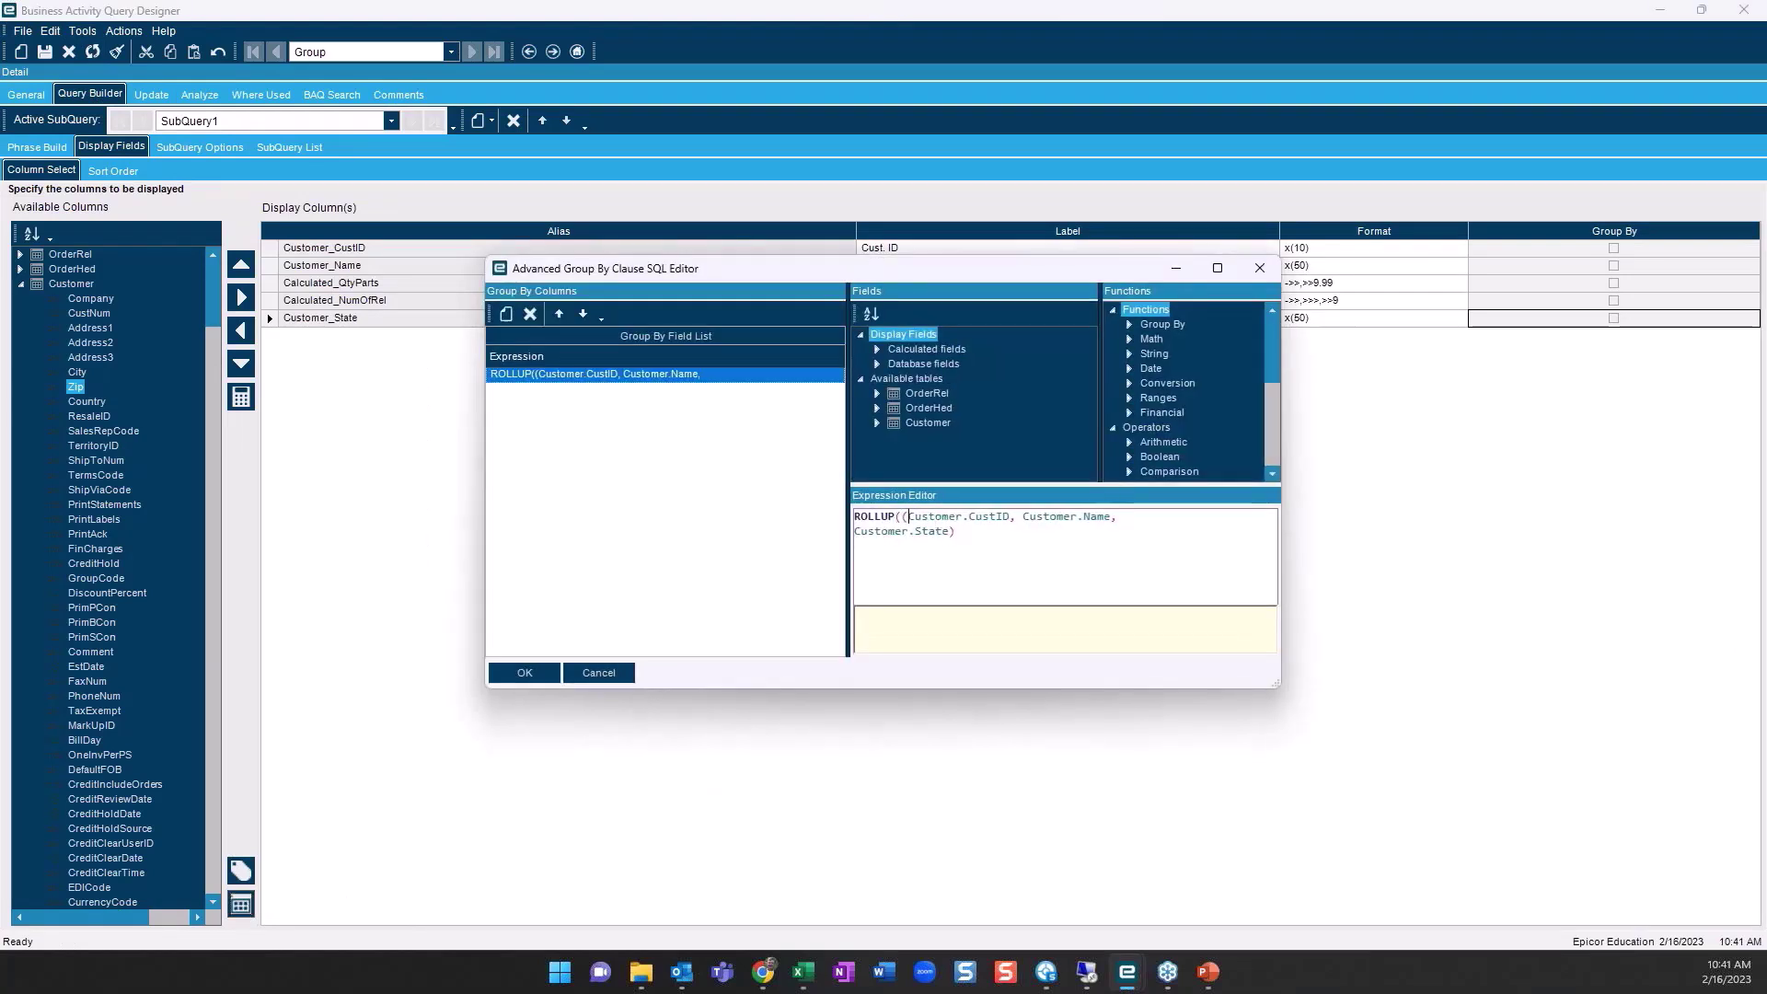
pyautogui.click(1110, 516)
pyautogui.click(526, 672)
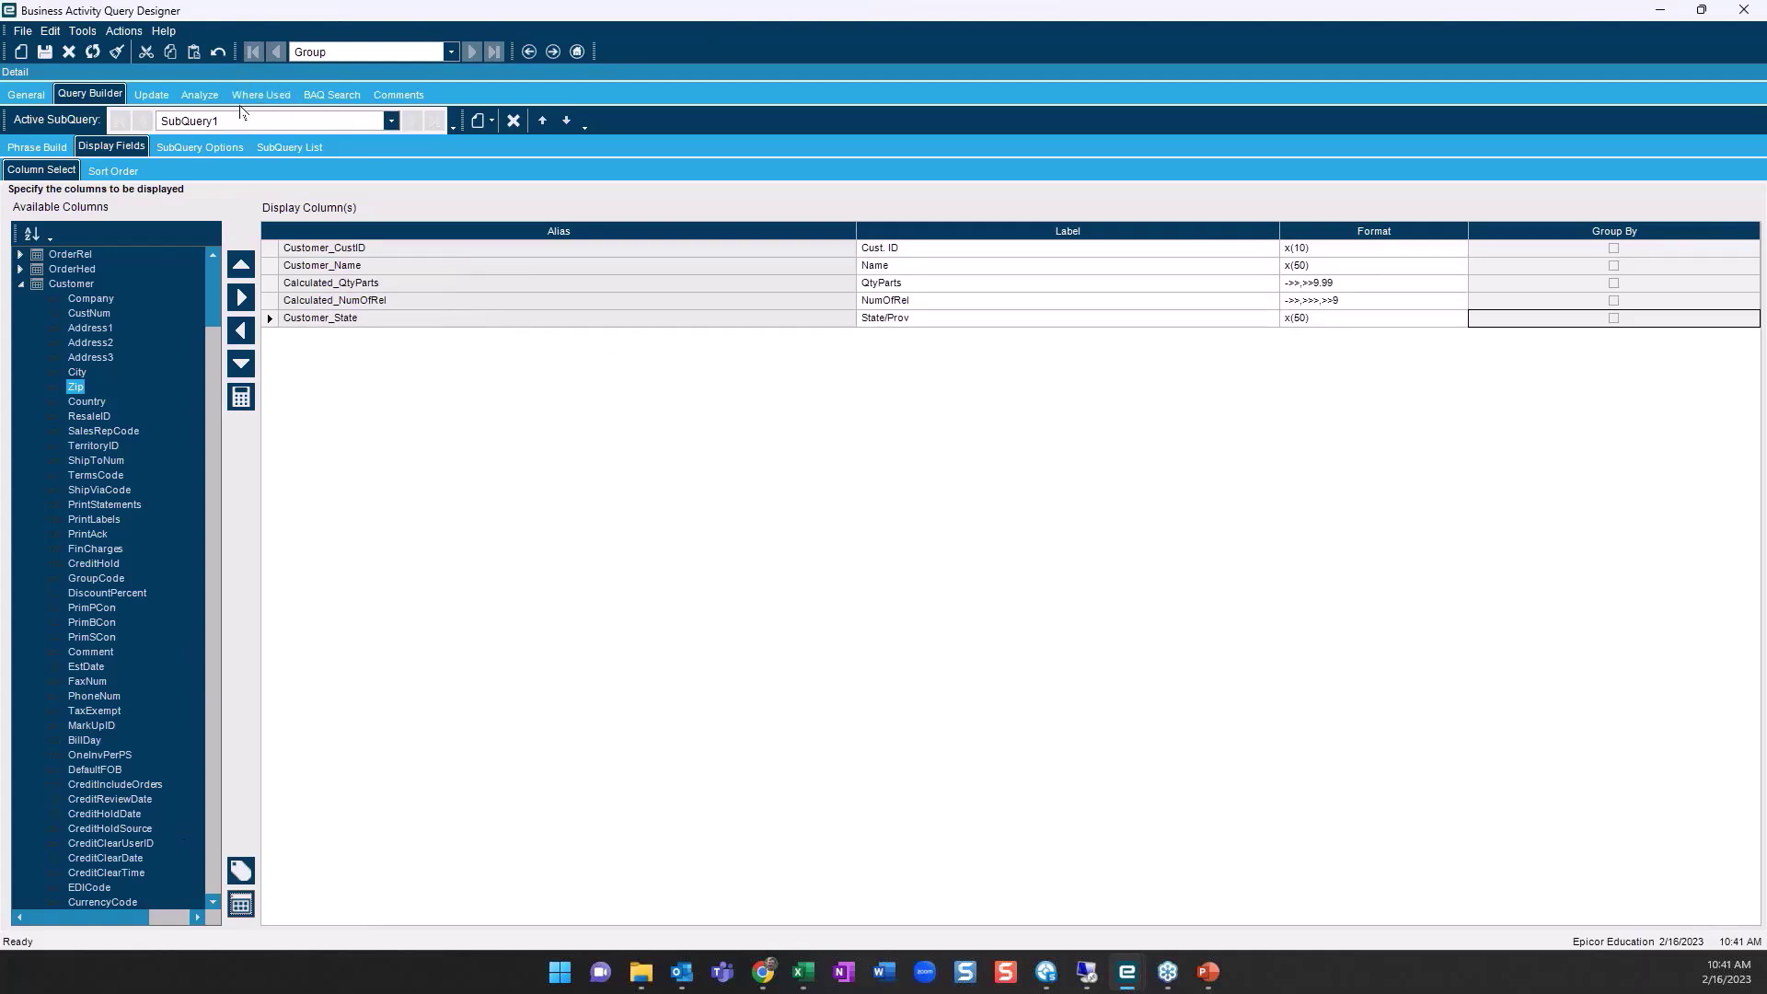
# Test the query with the nested ROLLUP clause and sort the results by State/Prov to examine the customer subtotals and grand total
pyautogui.click(213, 87)
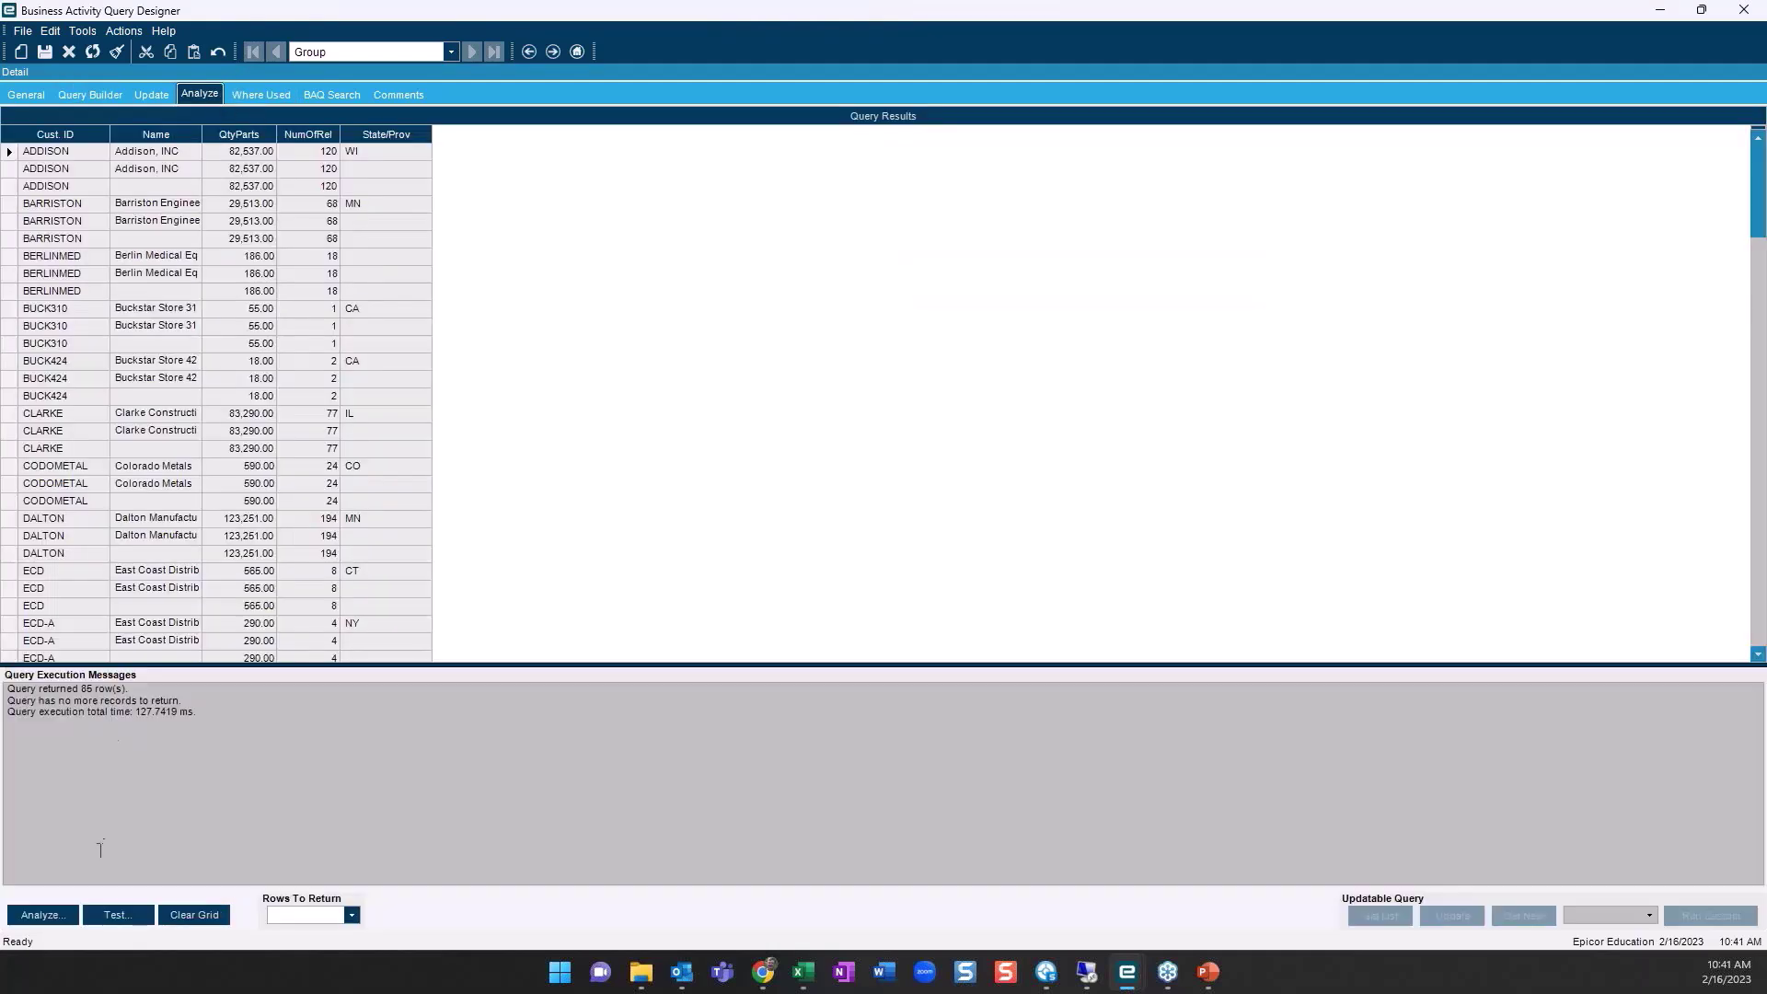
pyautogui.click(119, 915)
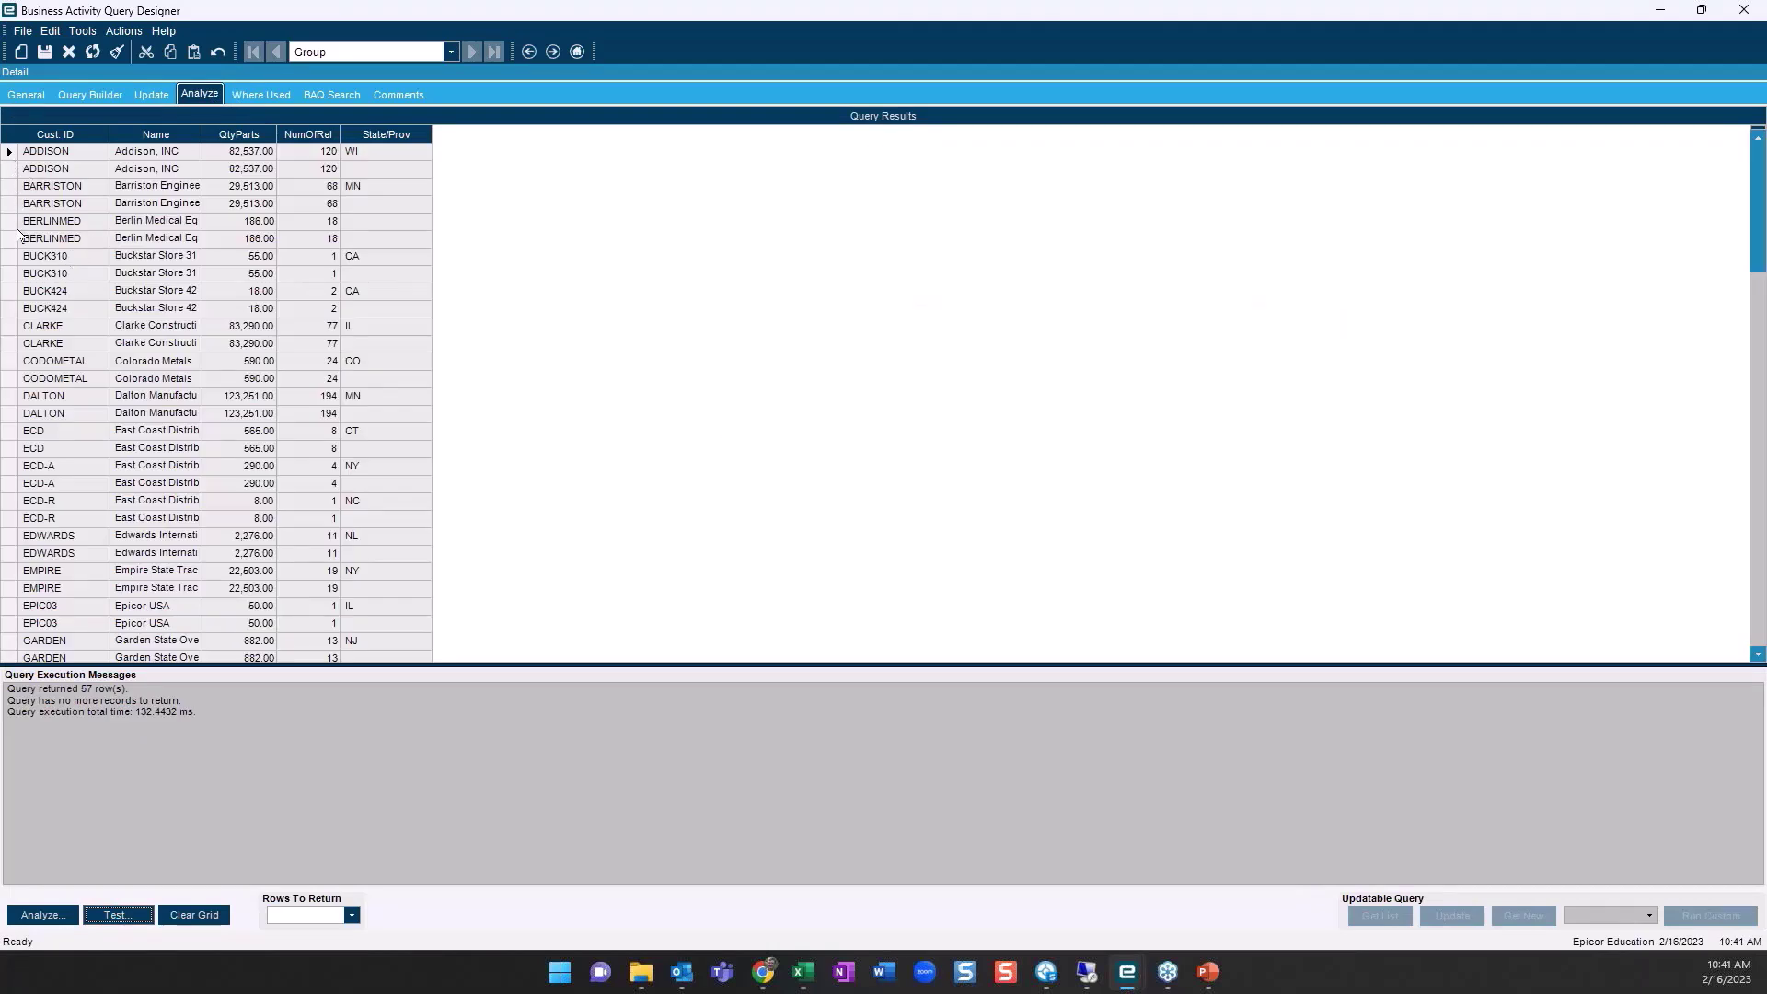
pyautogui.scroll(-1, 17, 231)
pyautogui.scroll(-4, 16, 230)
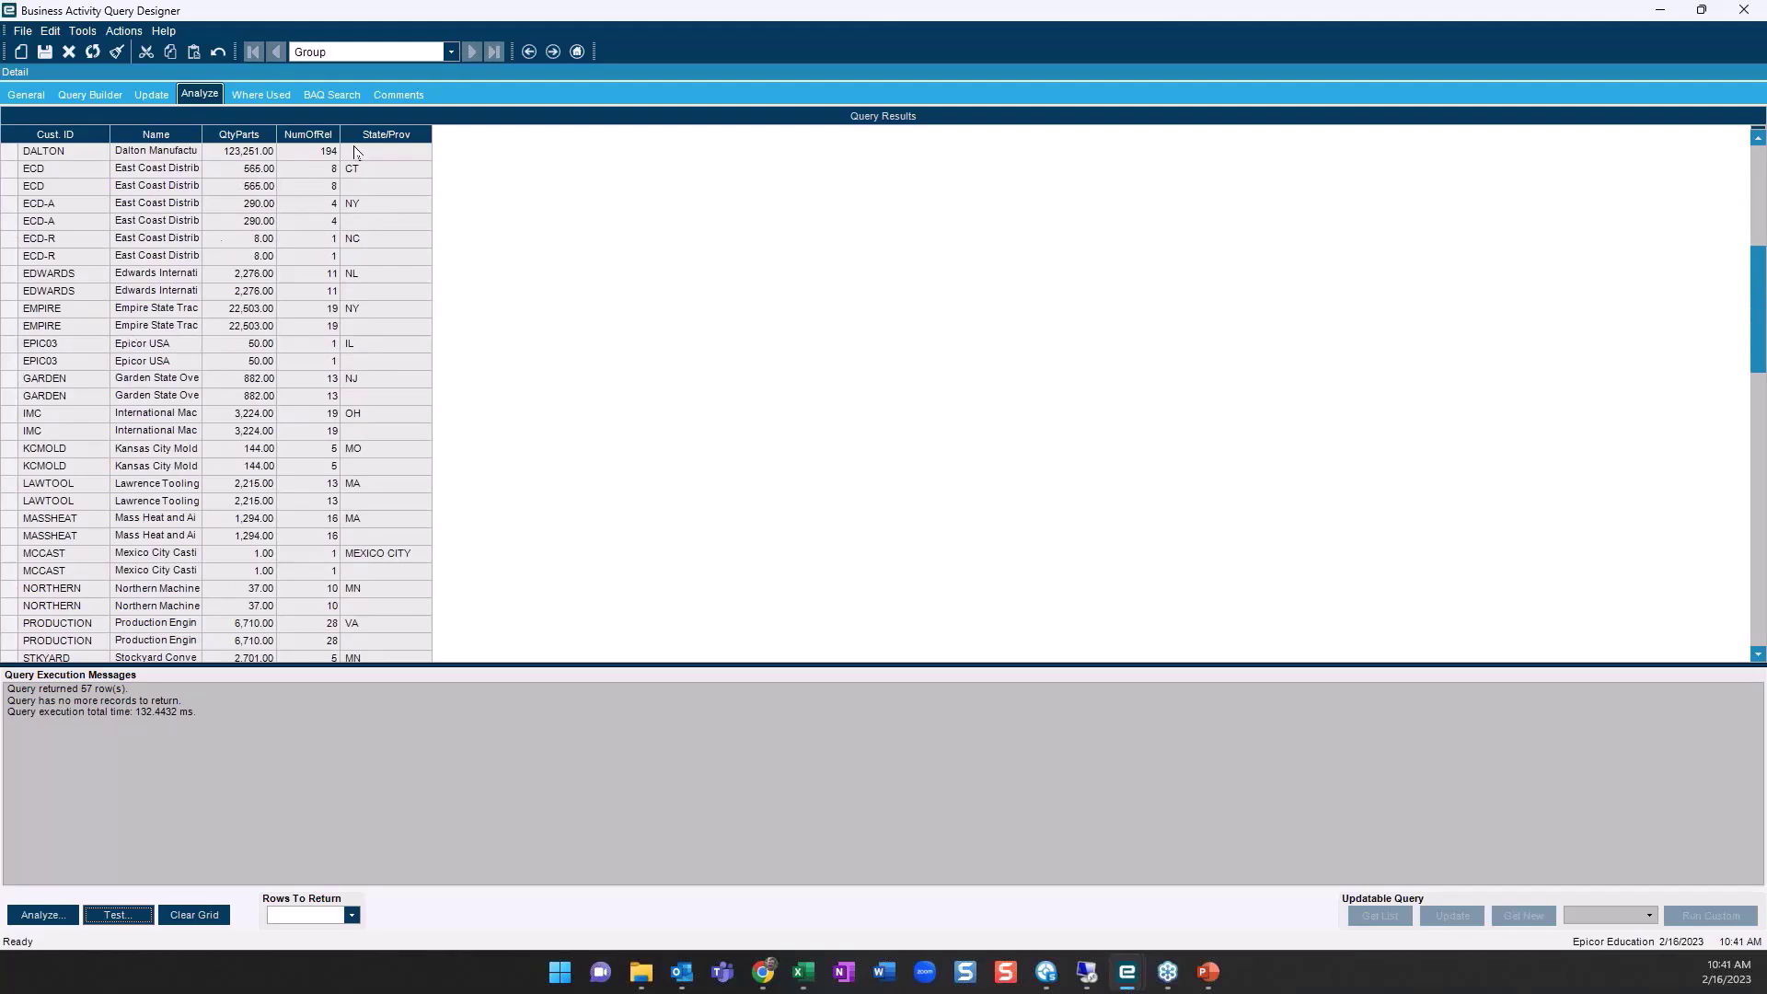
pyautogui.click(401, 134)
pyautogui.scroll(5, 411, 174)
pyautogui.scroll(7, 412, 174)
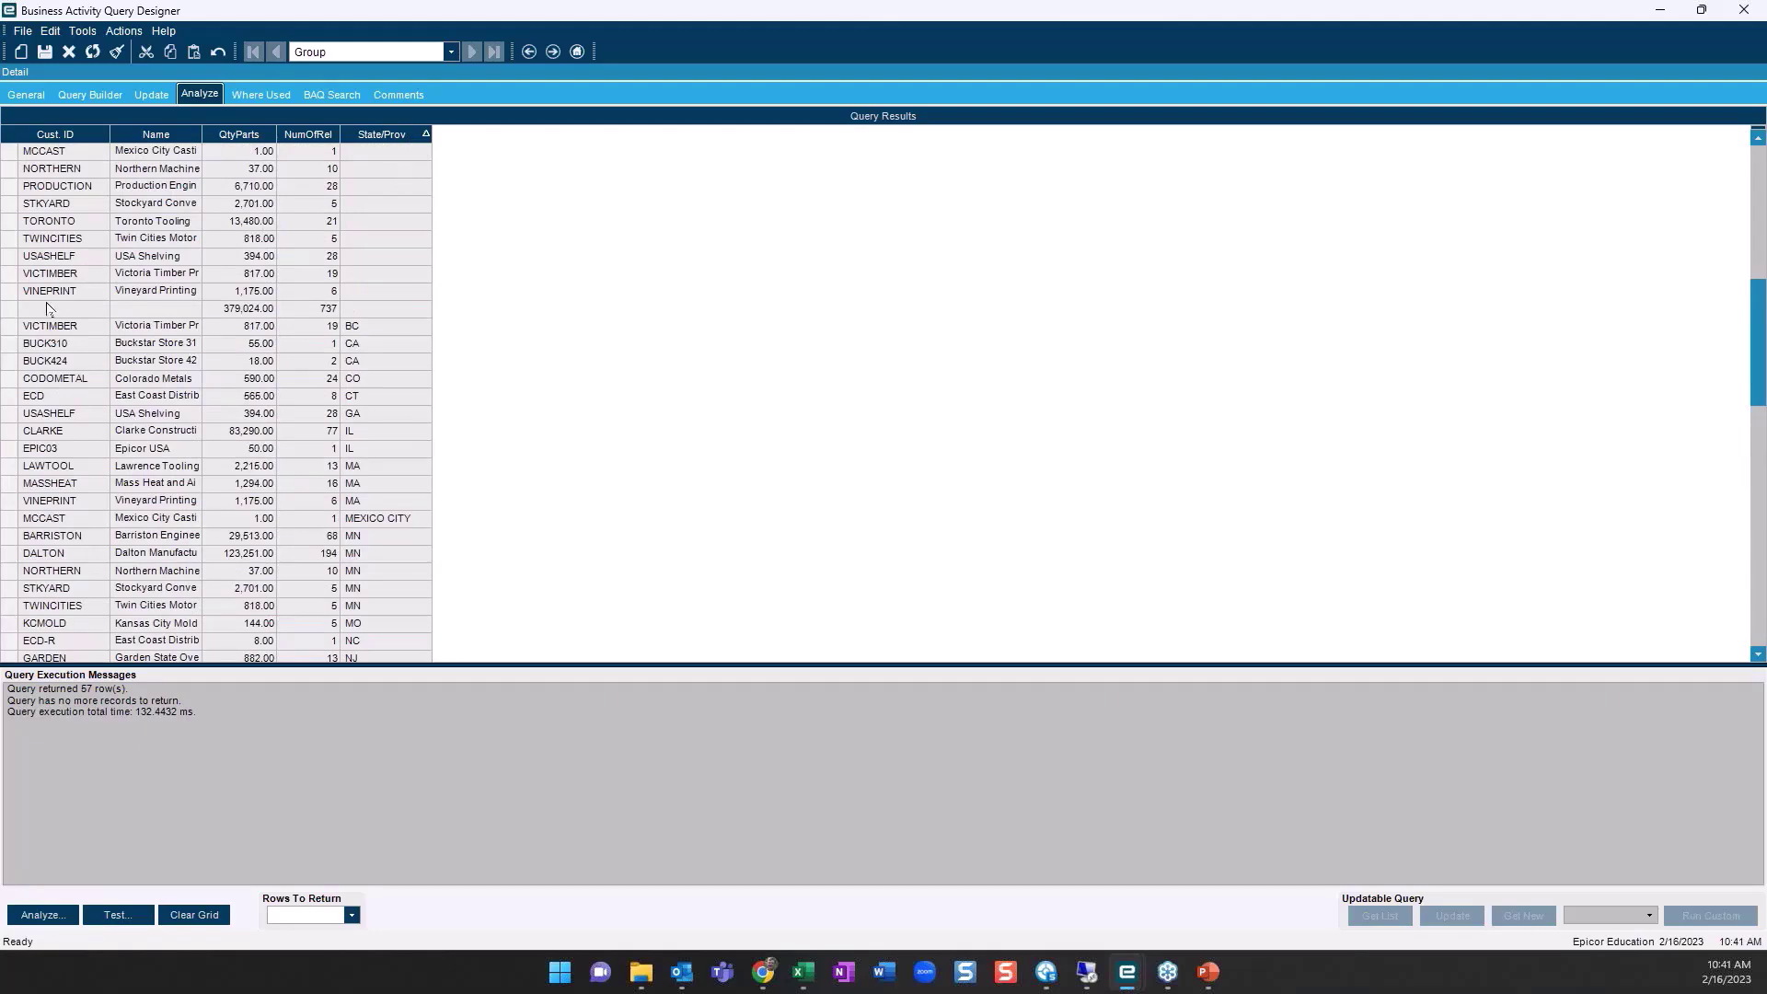
pyautogui.scroll(3, 33, 314)
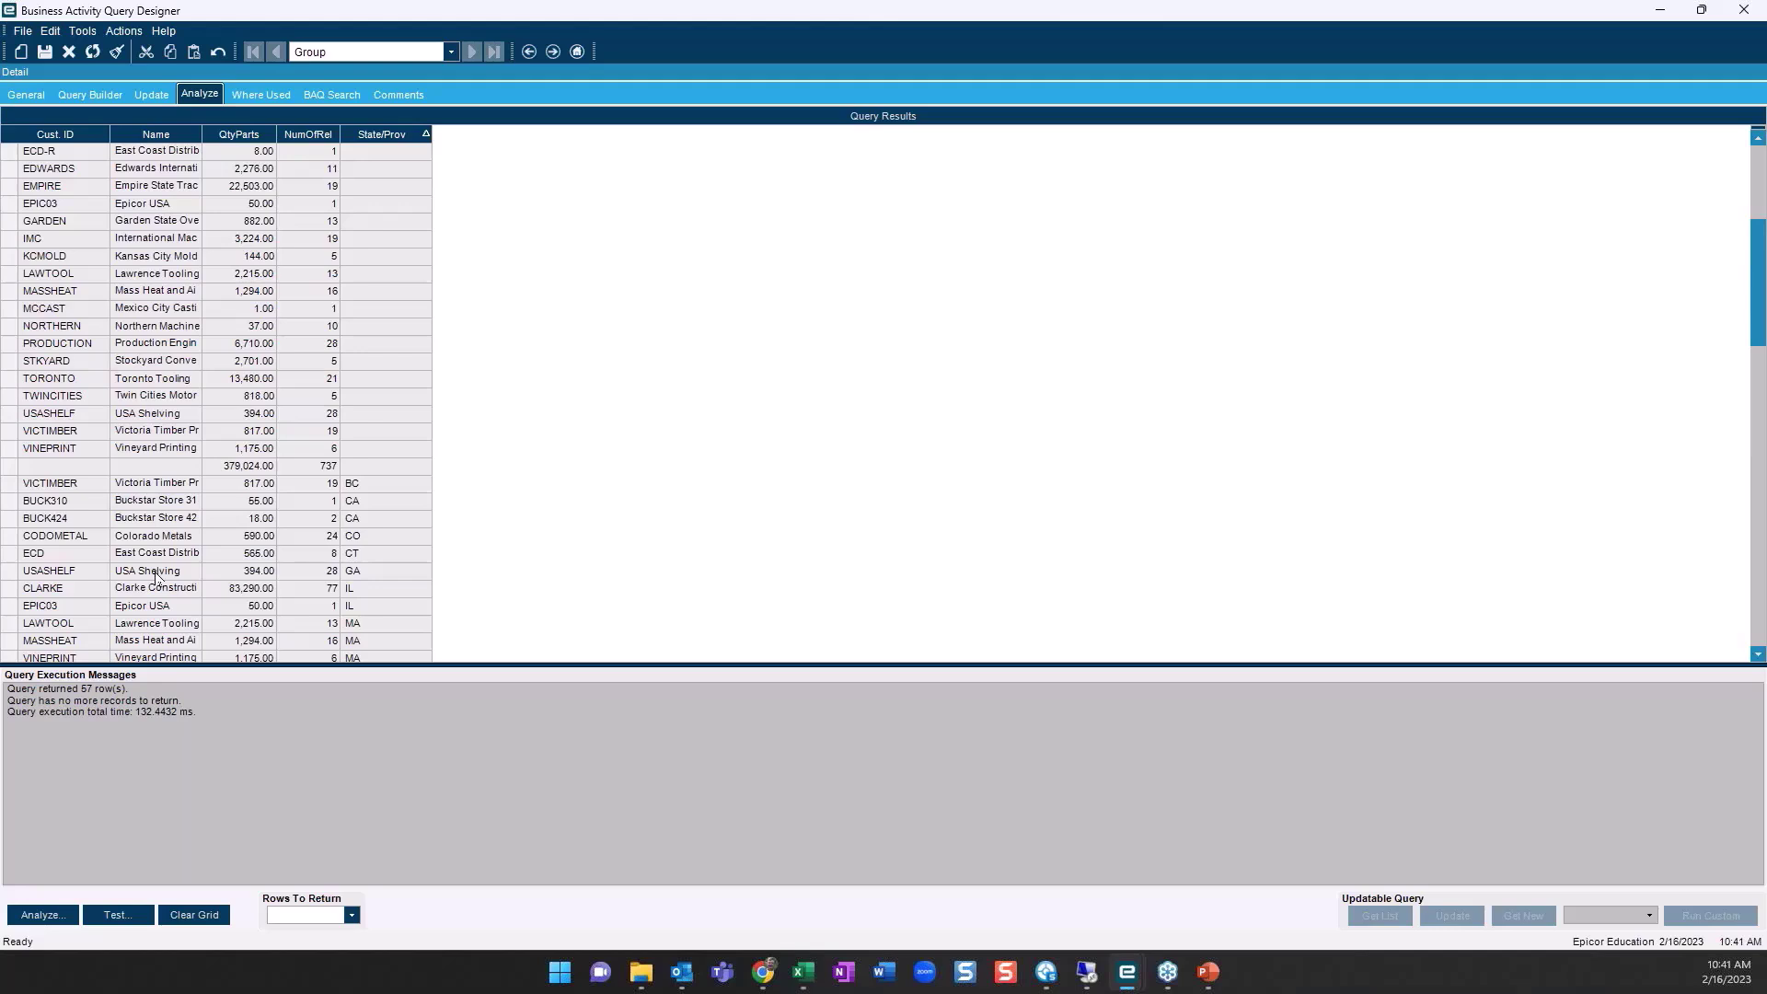
# Replace ROLLUP with the CUBE function so the advanced Group By clause reads CUBE((Customer.CustID, Customer.Name), Customer.State), and apply it
pyautogui.click(89, 94)
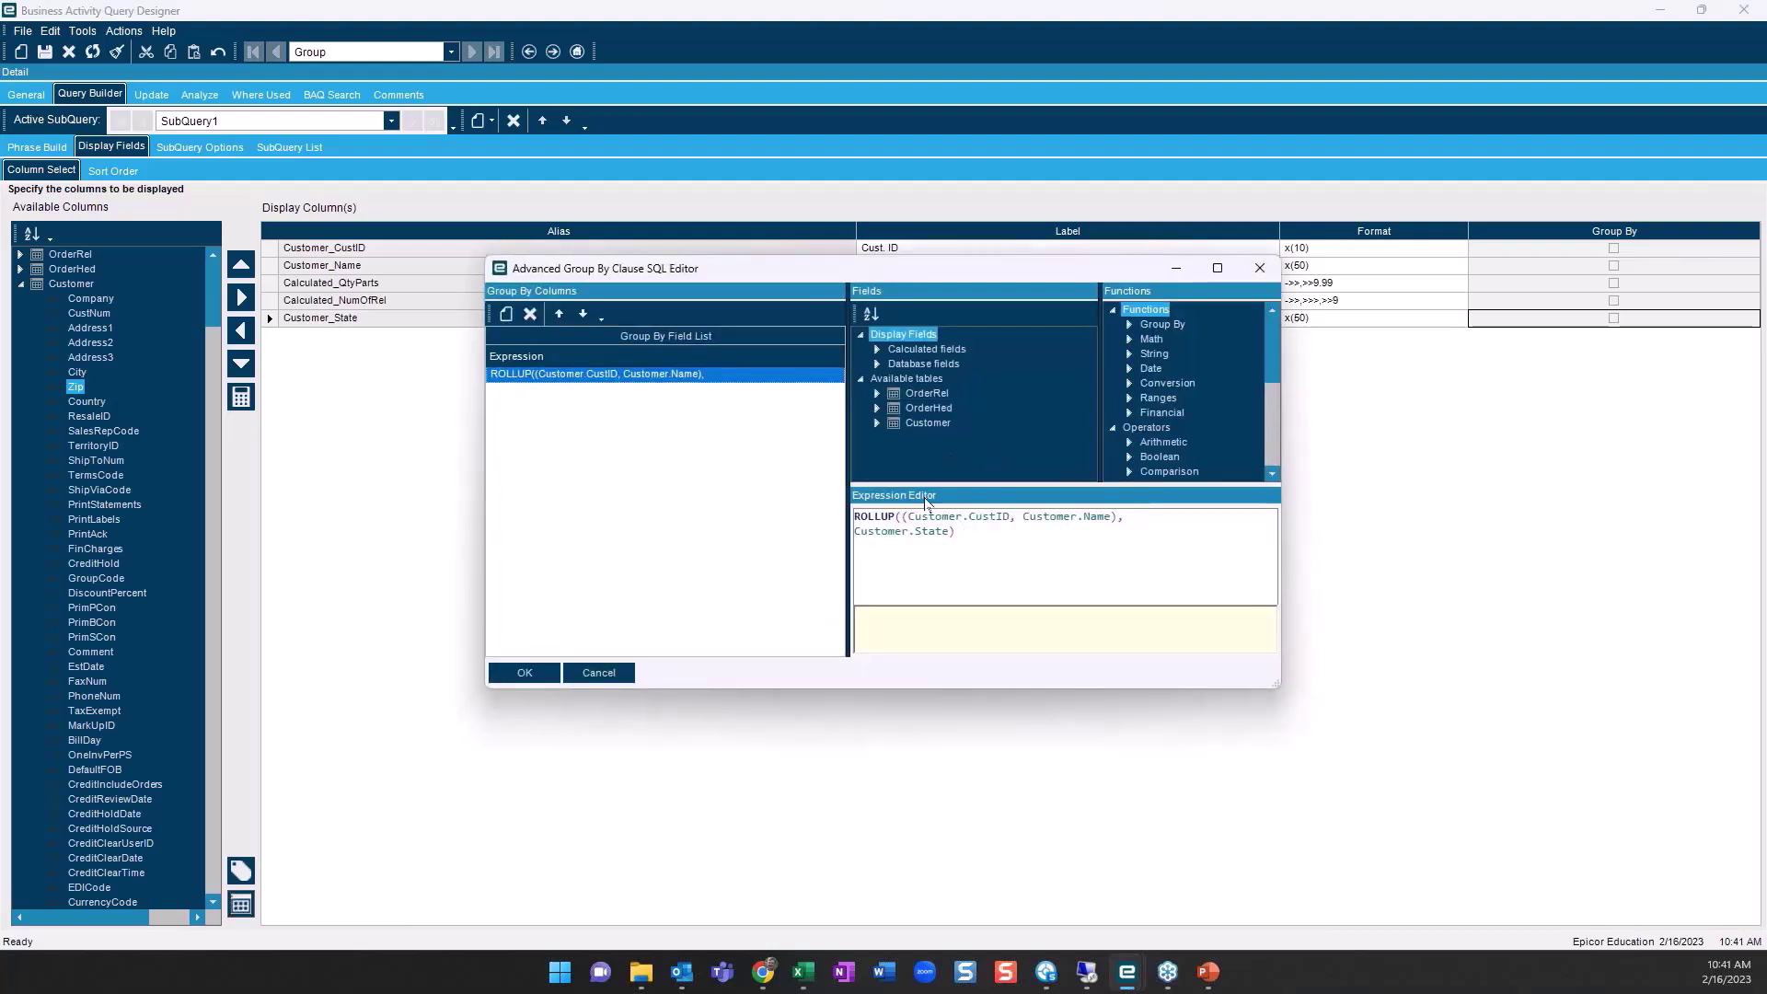
pyautogui.moveTo(895, 515); pyautogui.dragTo(670, 524)
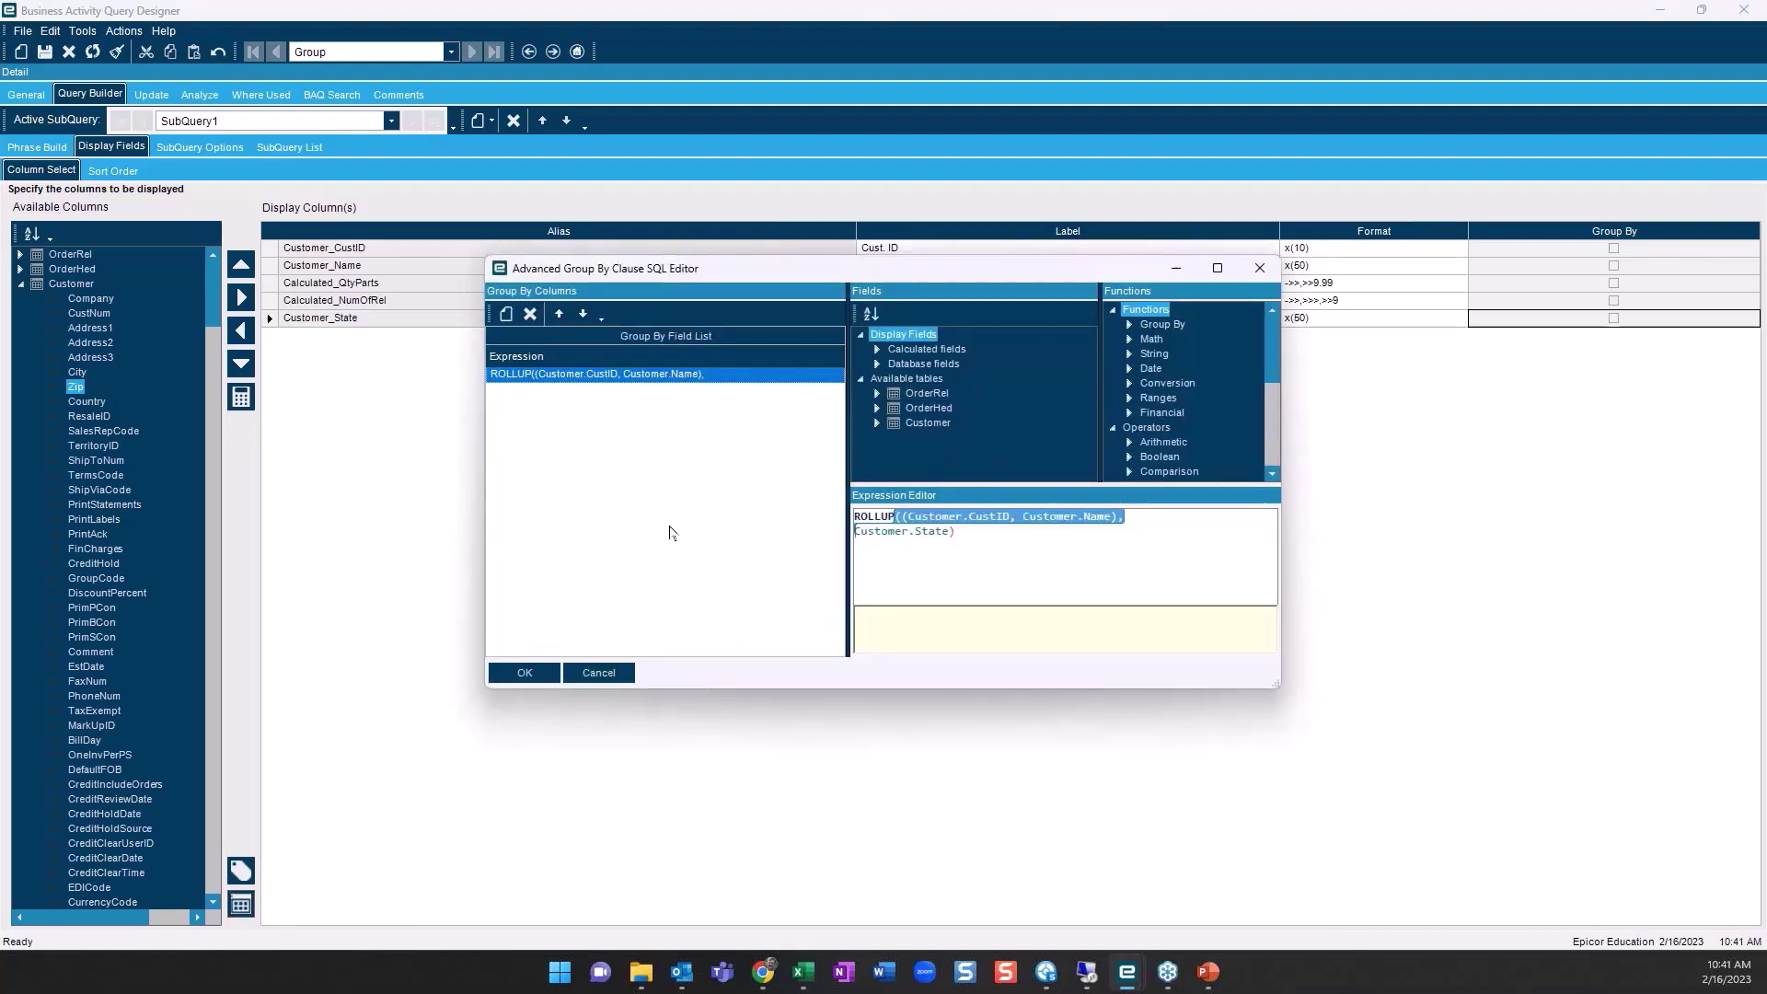
pyautogui.click(896, 517)
pyautogui.moveTo(888, 516); pyautogui.dragTo(816, 509)
pyautogui.press('Delete')
pyautogui.press('Delete')
pyautogui.click(1129, 324)
pyautogui.doubleClick(1184, 356)
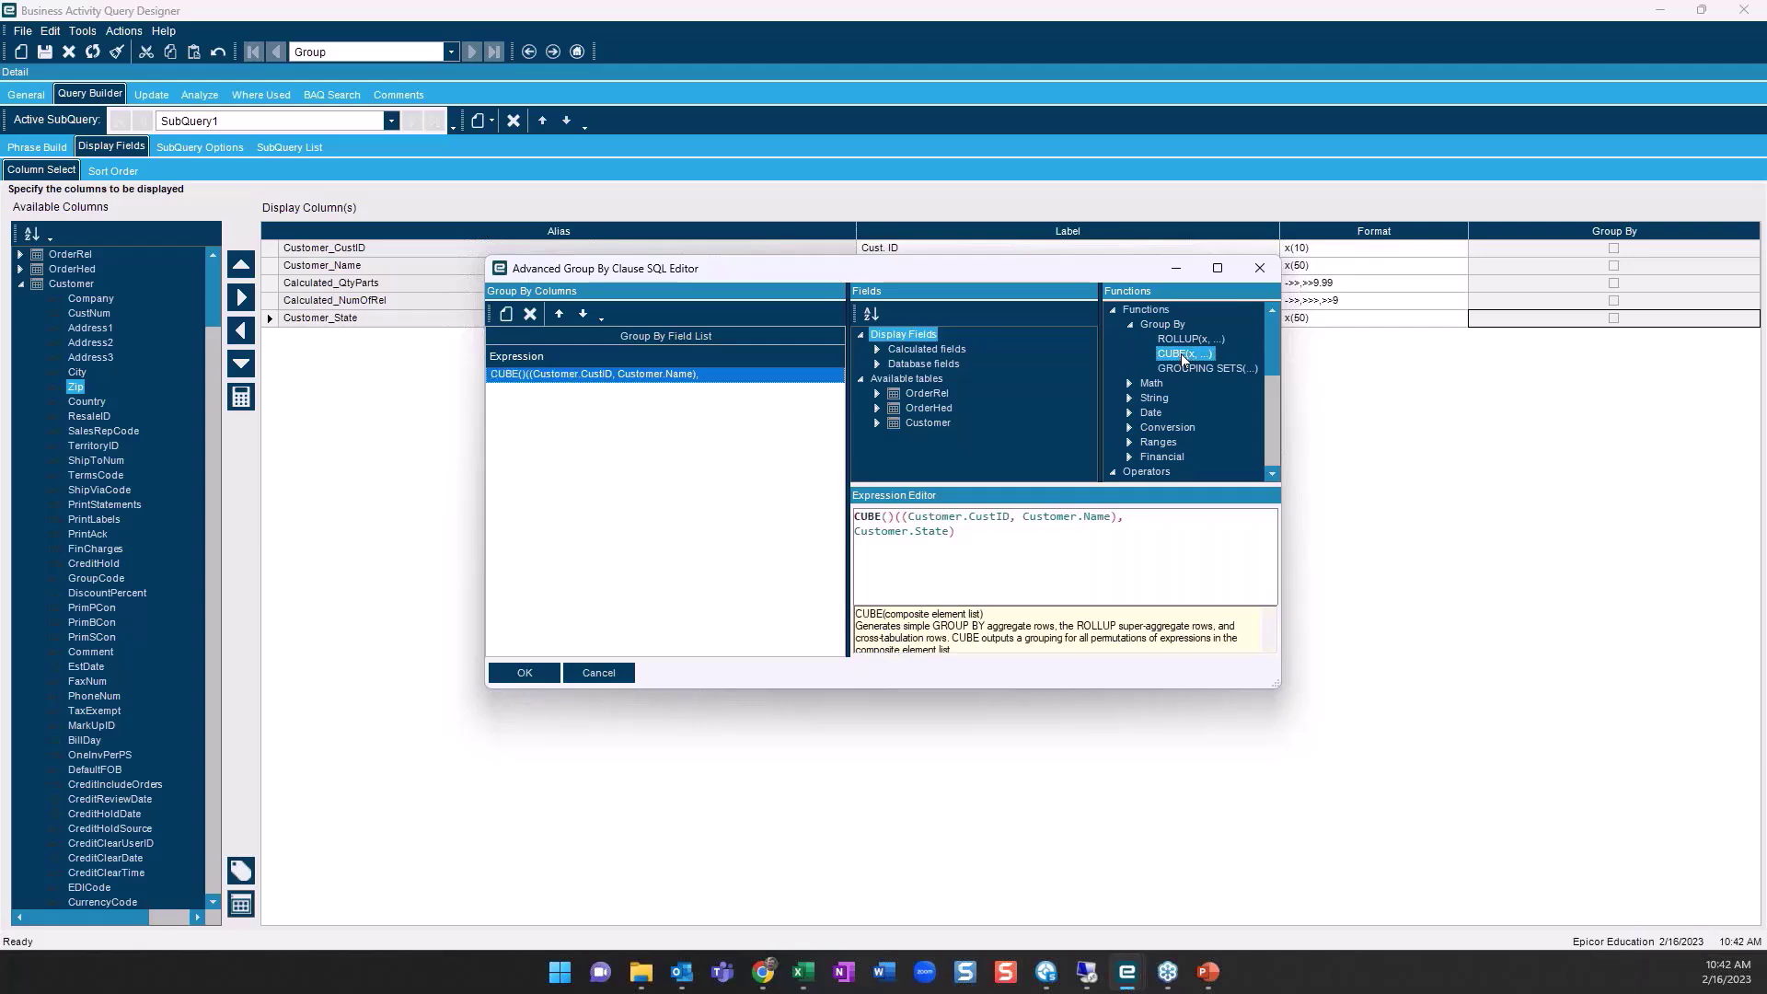
pyautogui.click(518, 673)
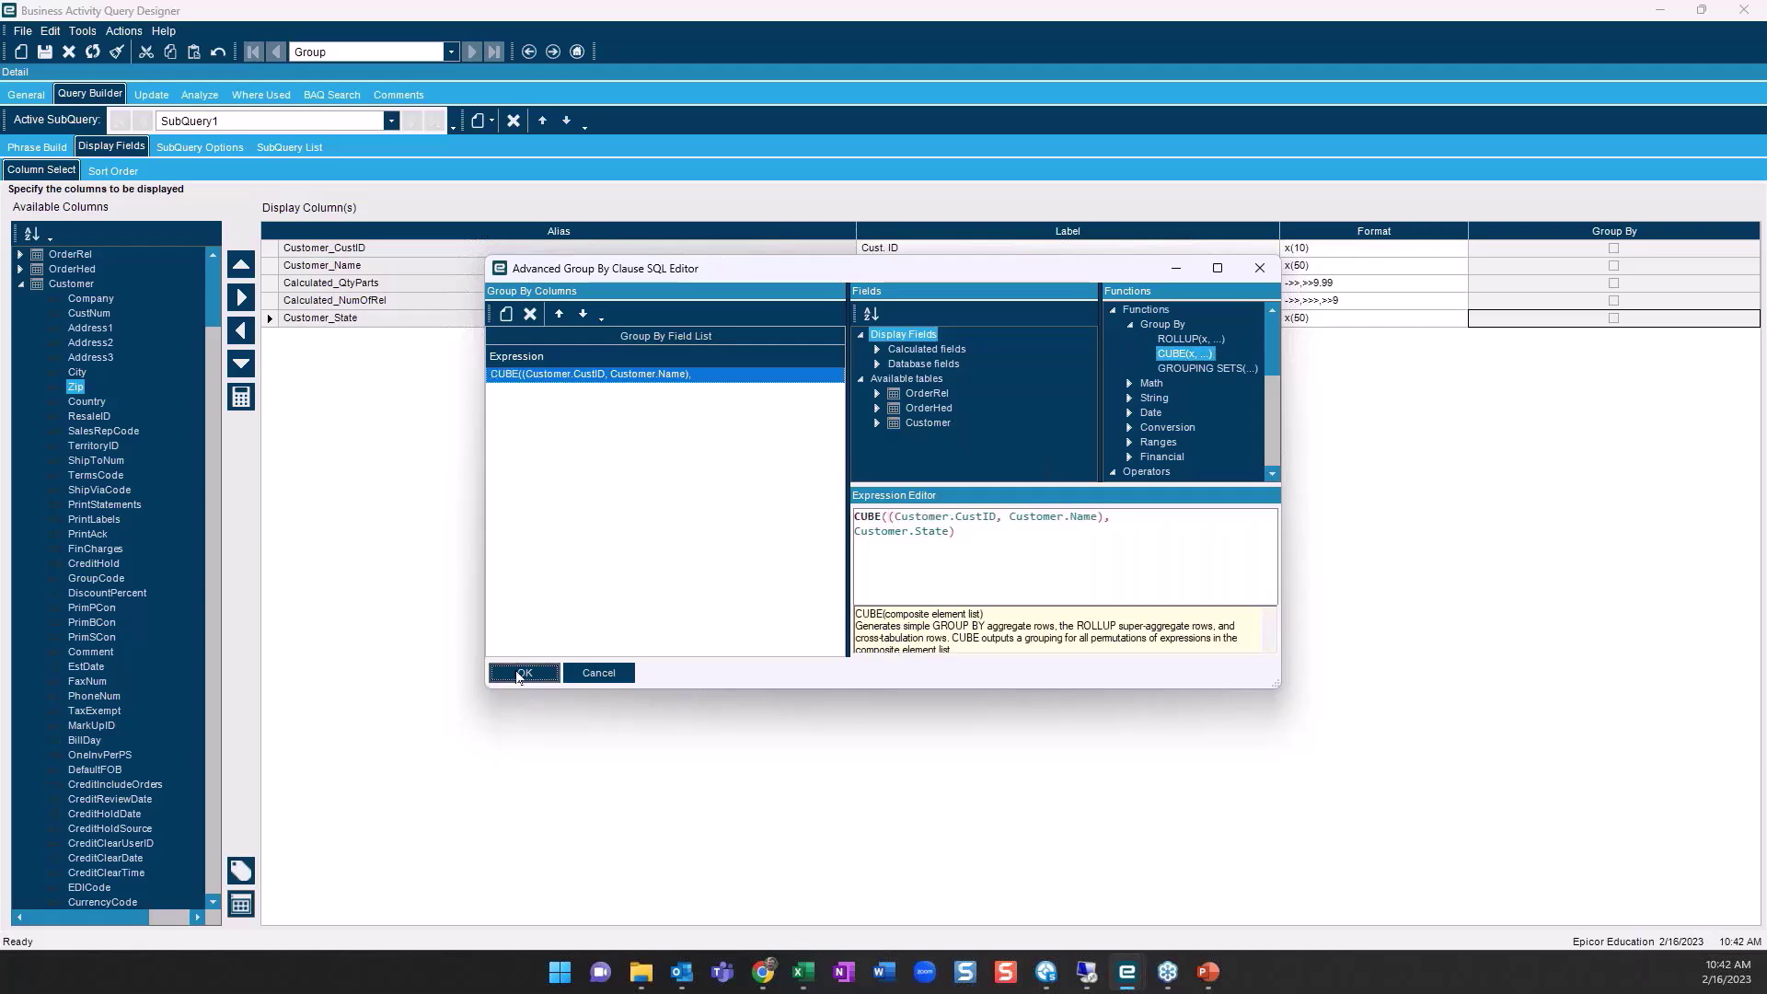
# Test the query with the CUBE clause and examine the state subtotals, grand total and customer subtotals in the results
pyautogui.click(198, 94)
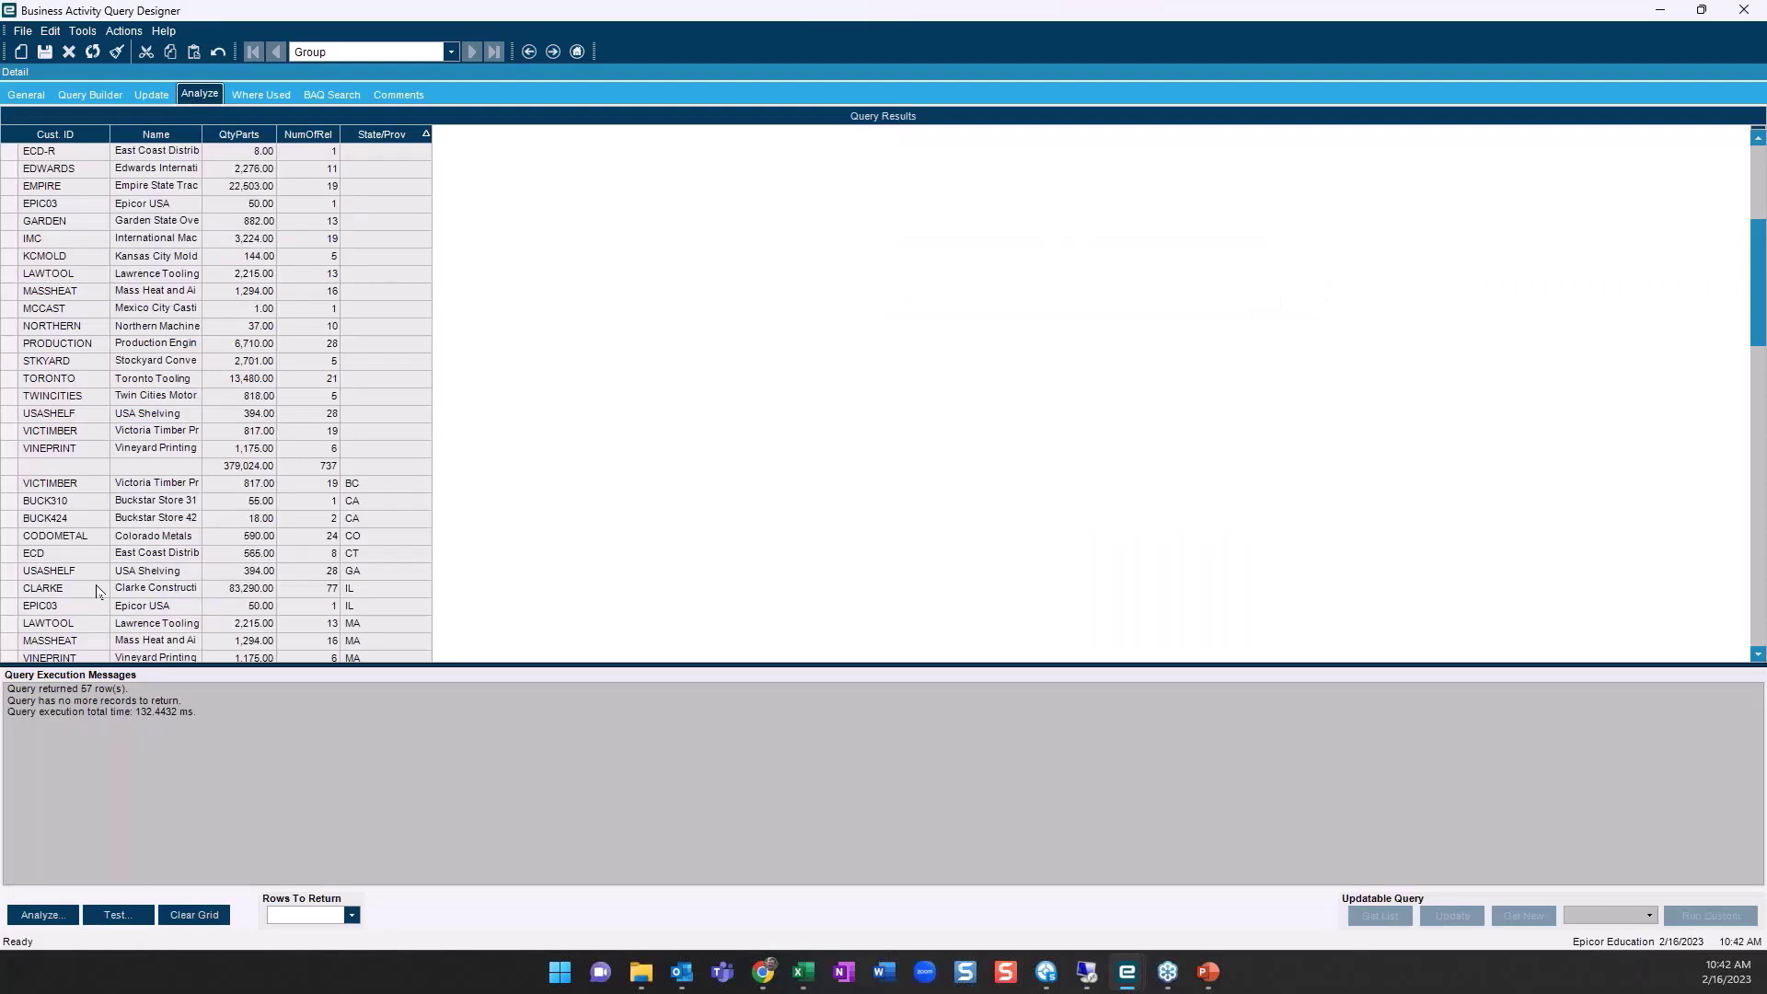
pyautogui.click(103, 914)
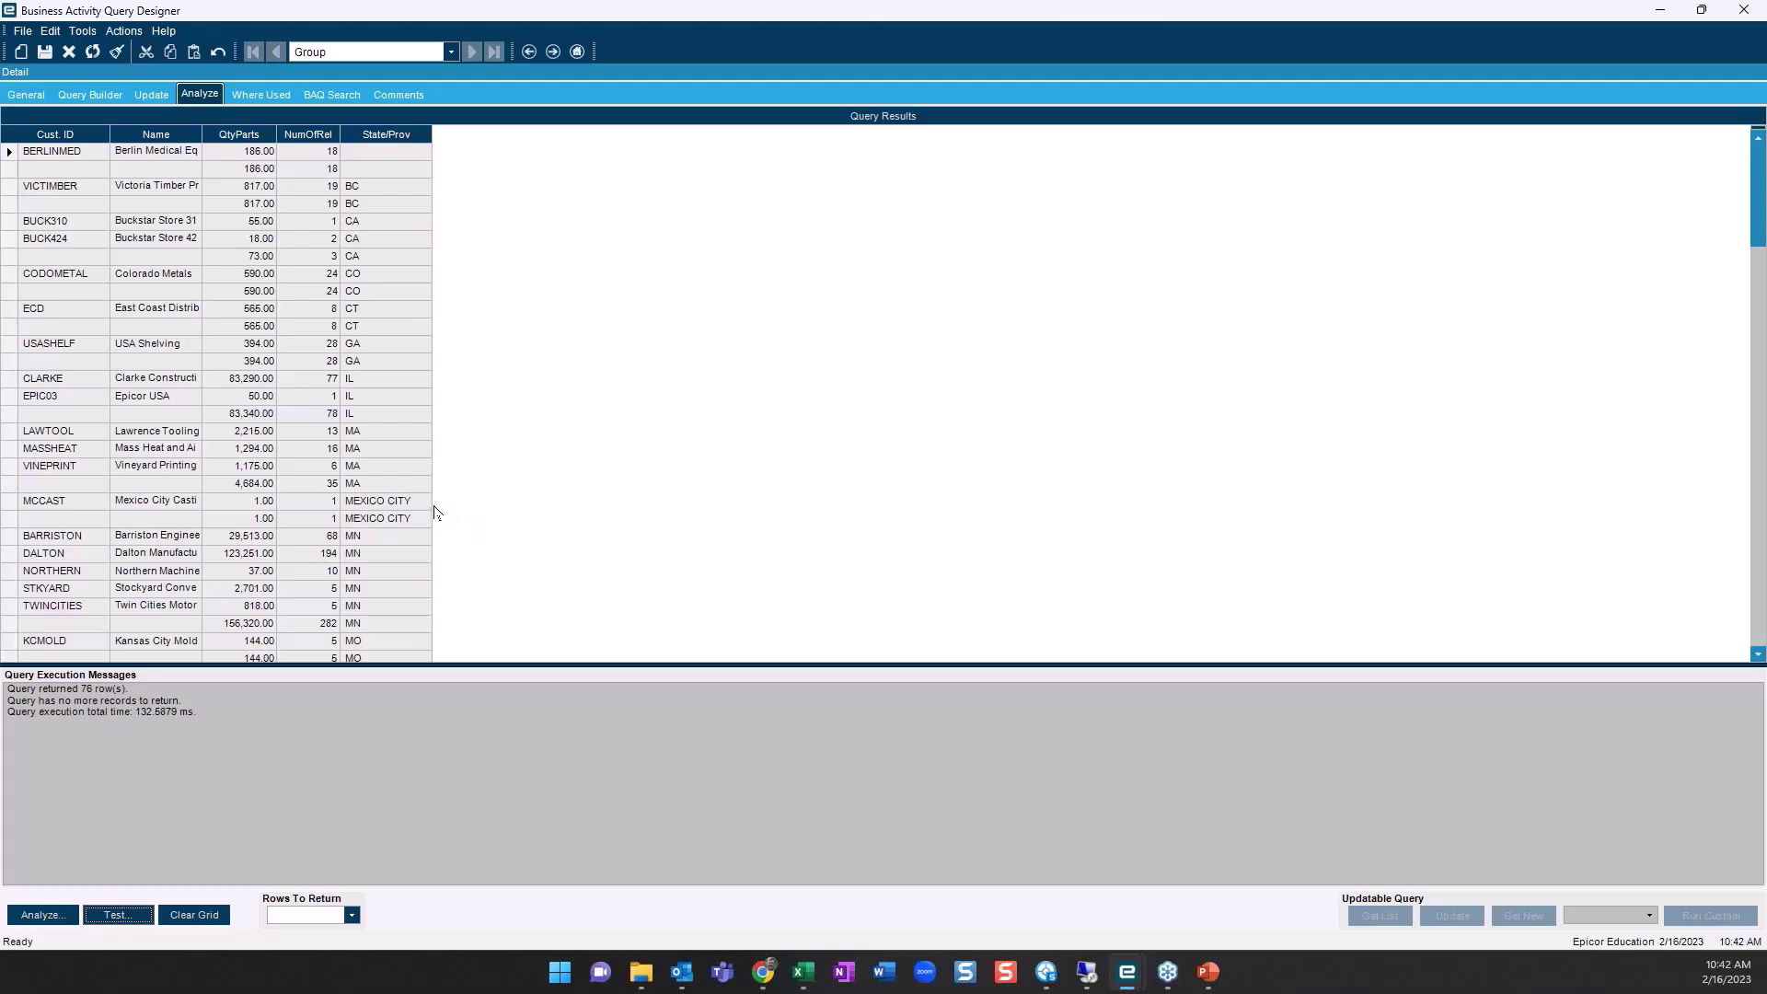
pyautogui.scroll(-7, 435, 512)
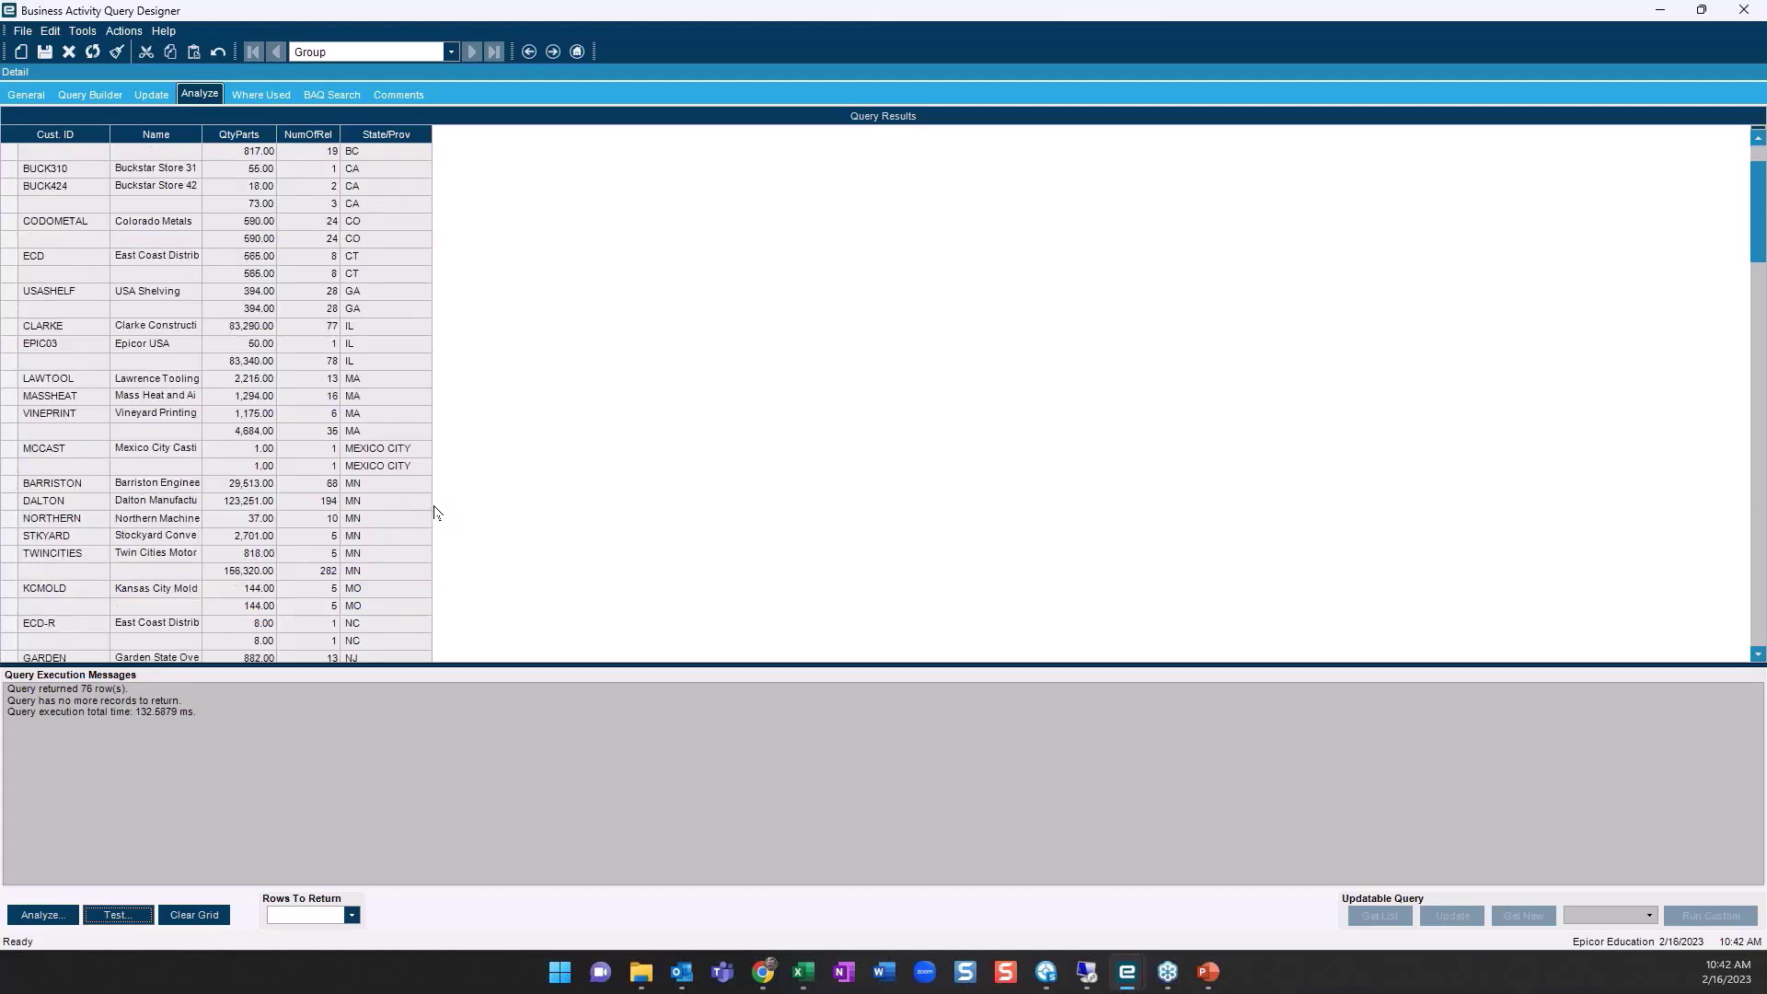
pyautogui.scroll(-4, 435, 513)
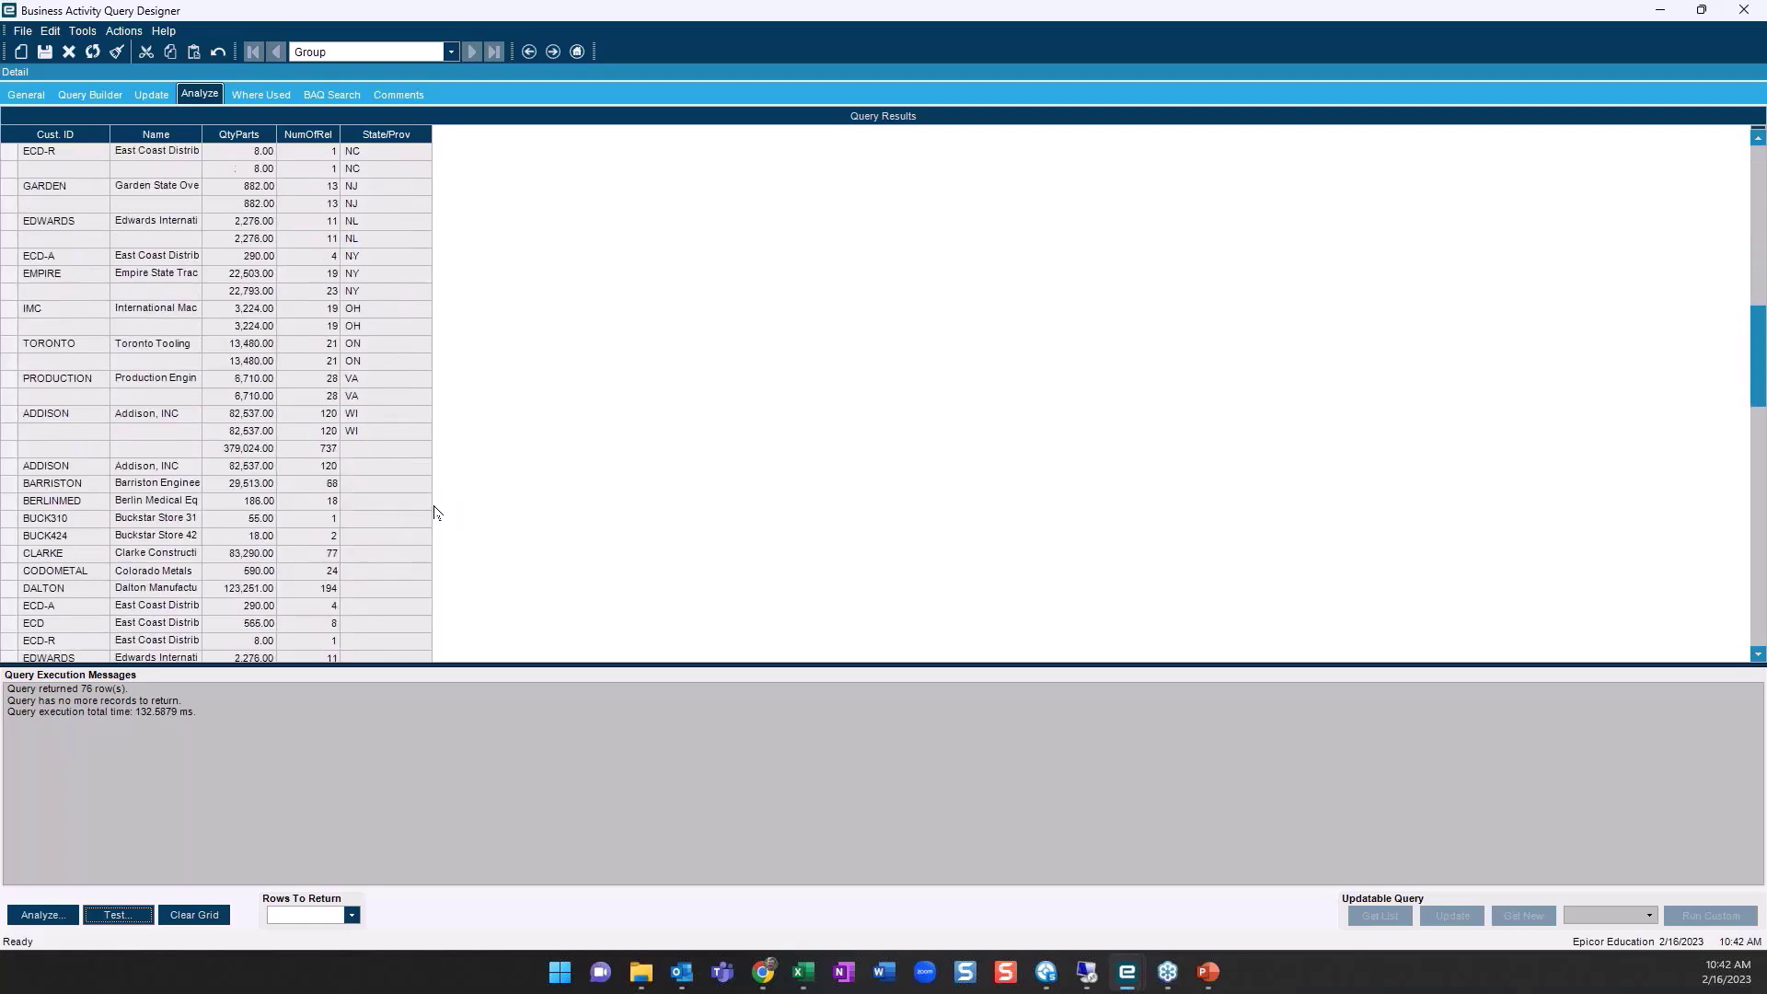
pyautogui.scroll(-1, 420, 518)
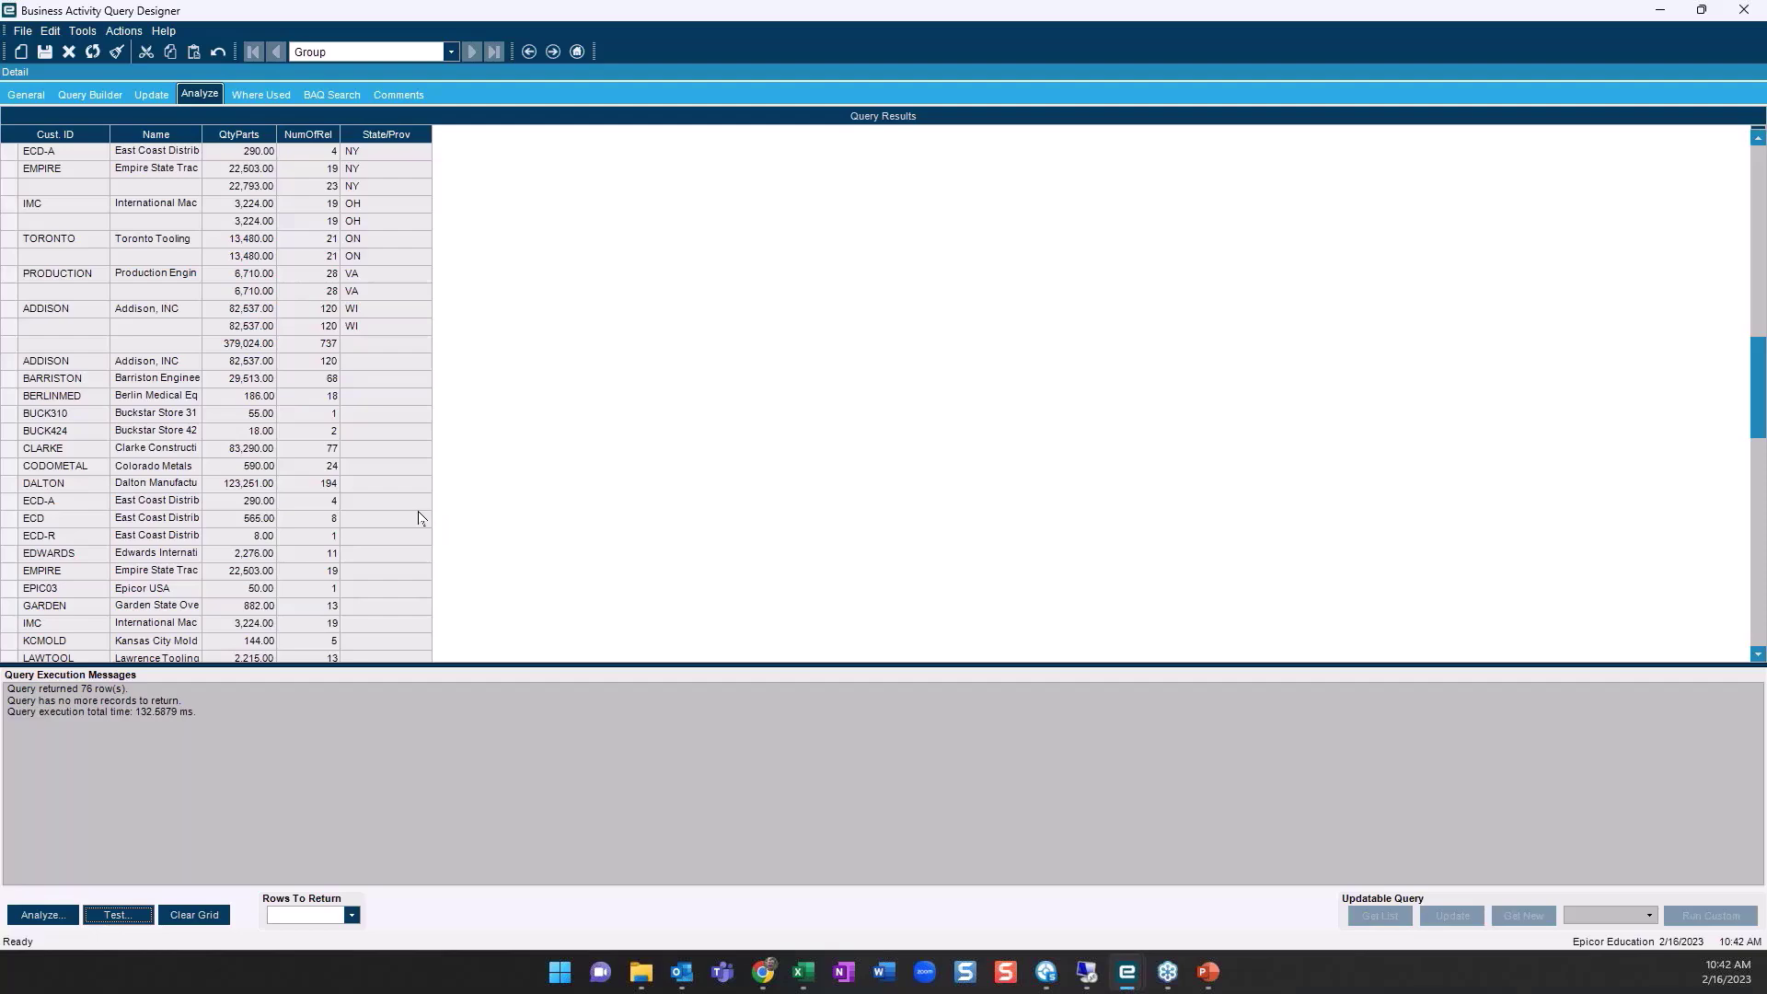
pyautogui.scroll(-7, 334, 581)
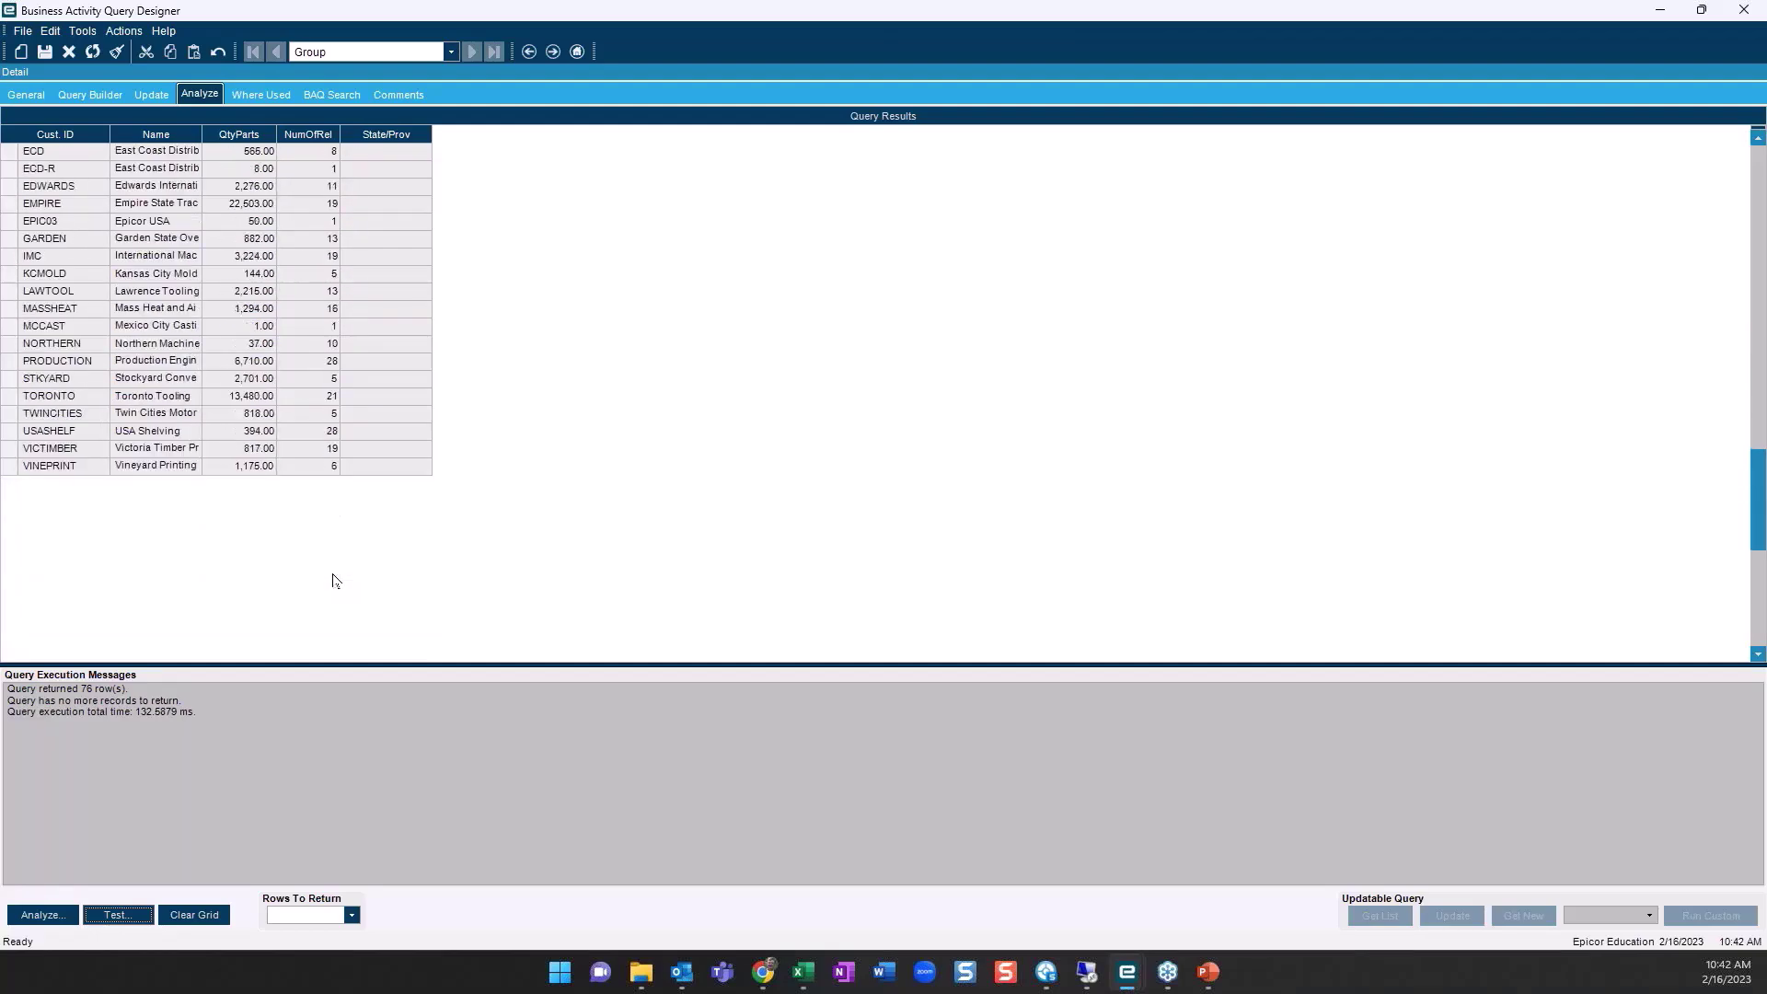